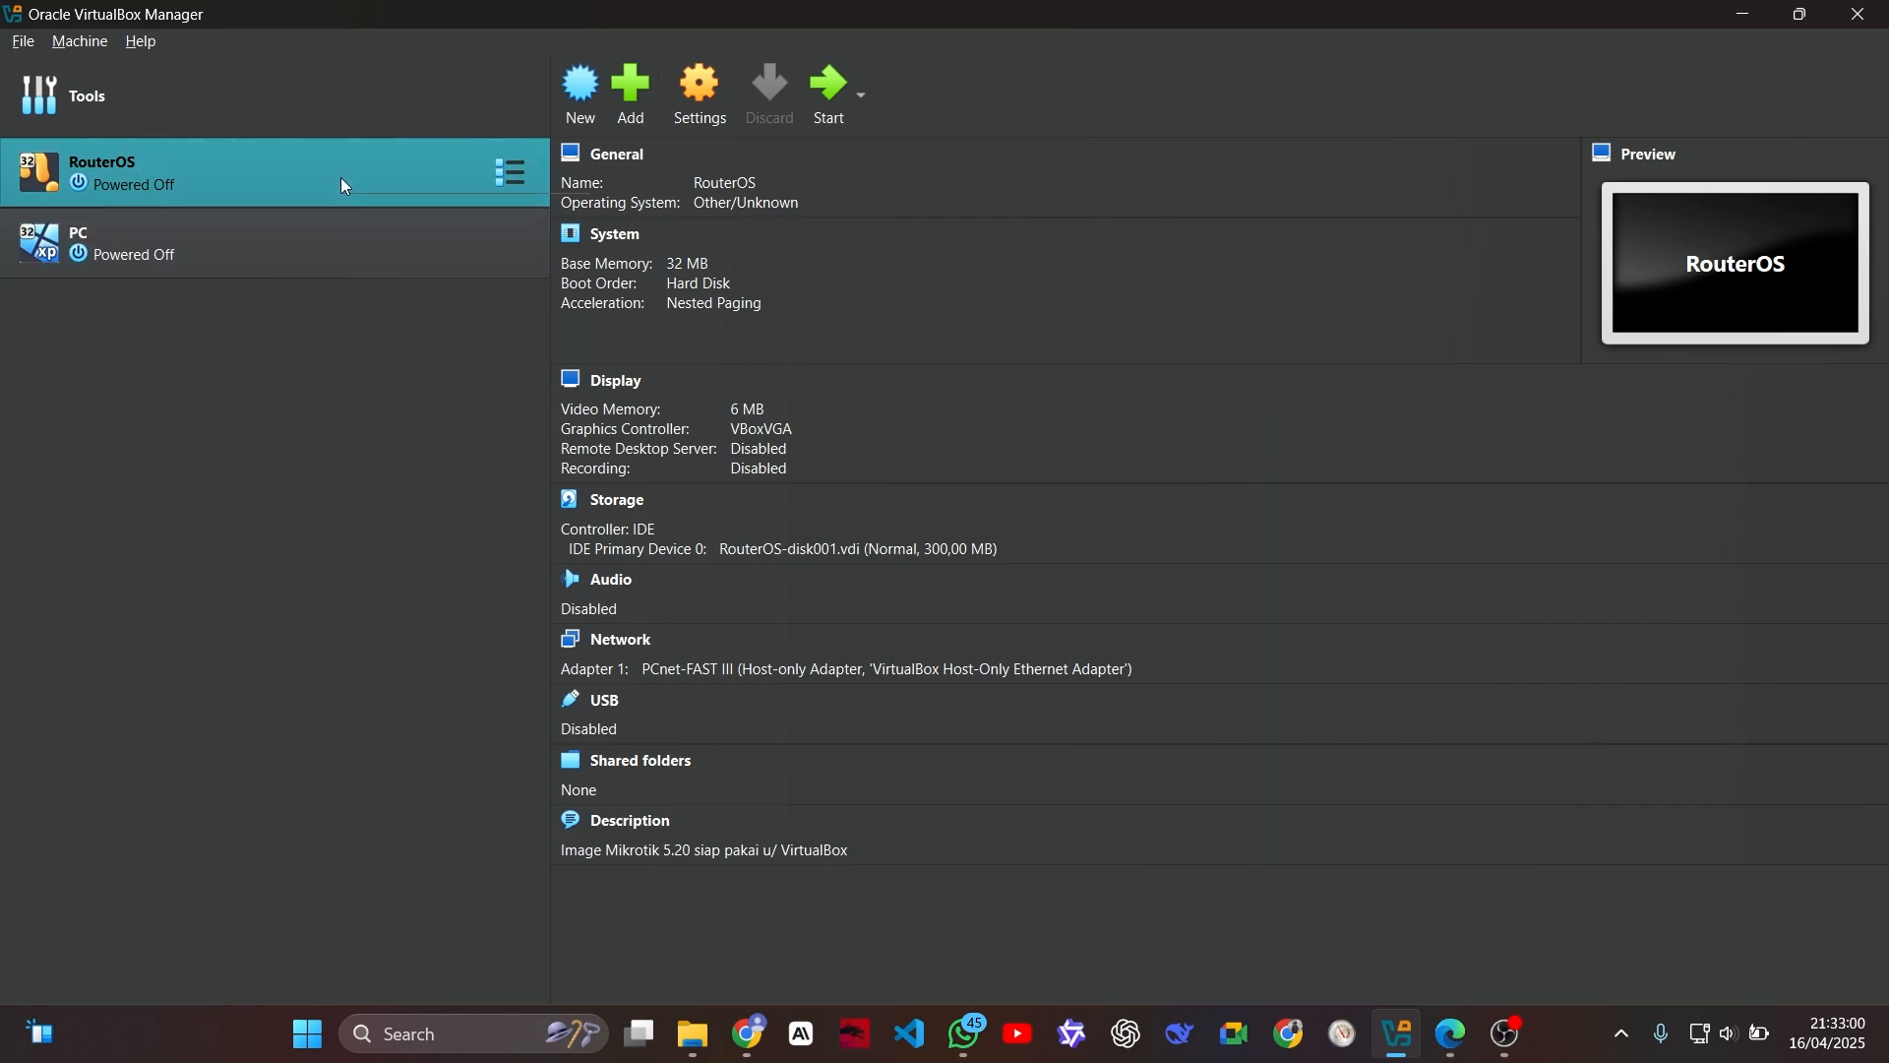
# Step: Make a full clone of the RouterOS virtual machine named R-ISP, generating new MAC addresses for all network adapters
pyautogui.rightClick(244, 179)
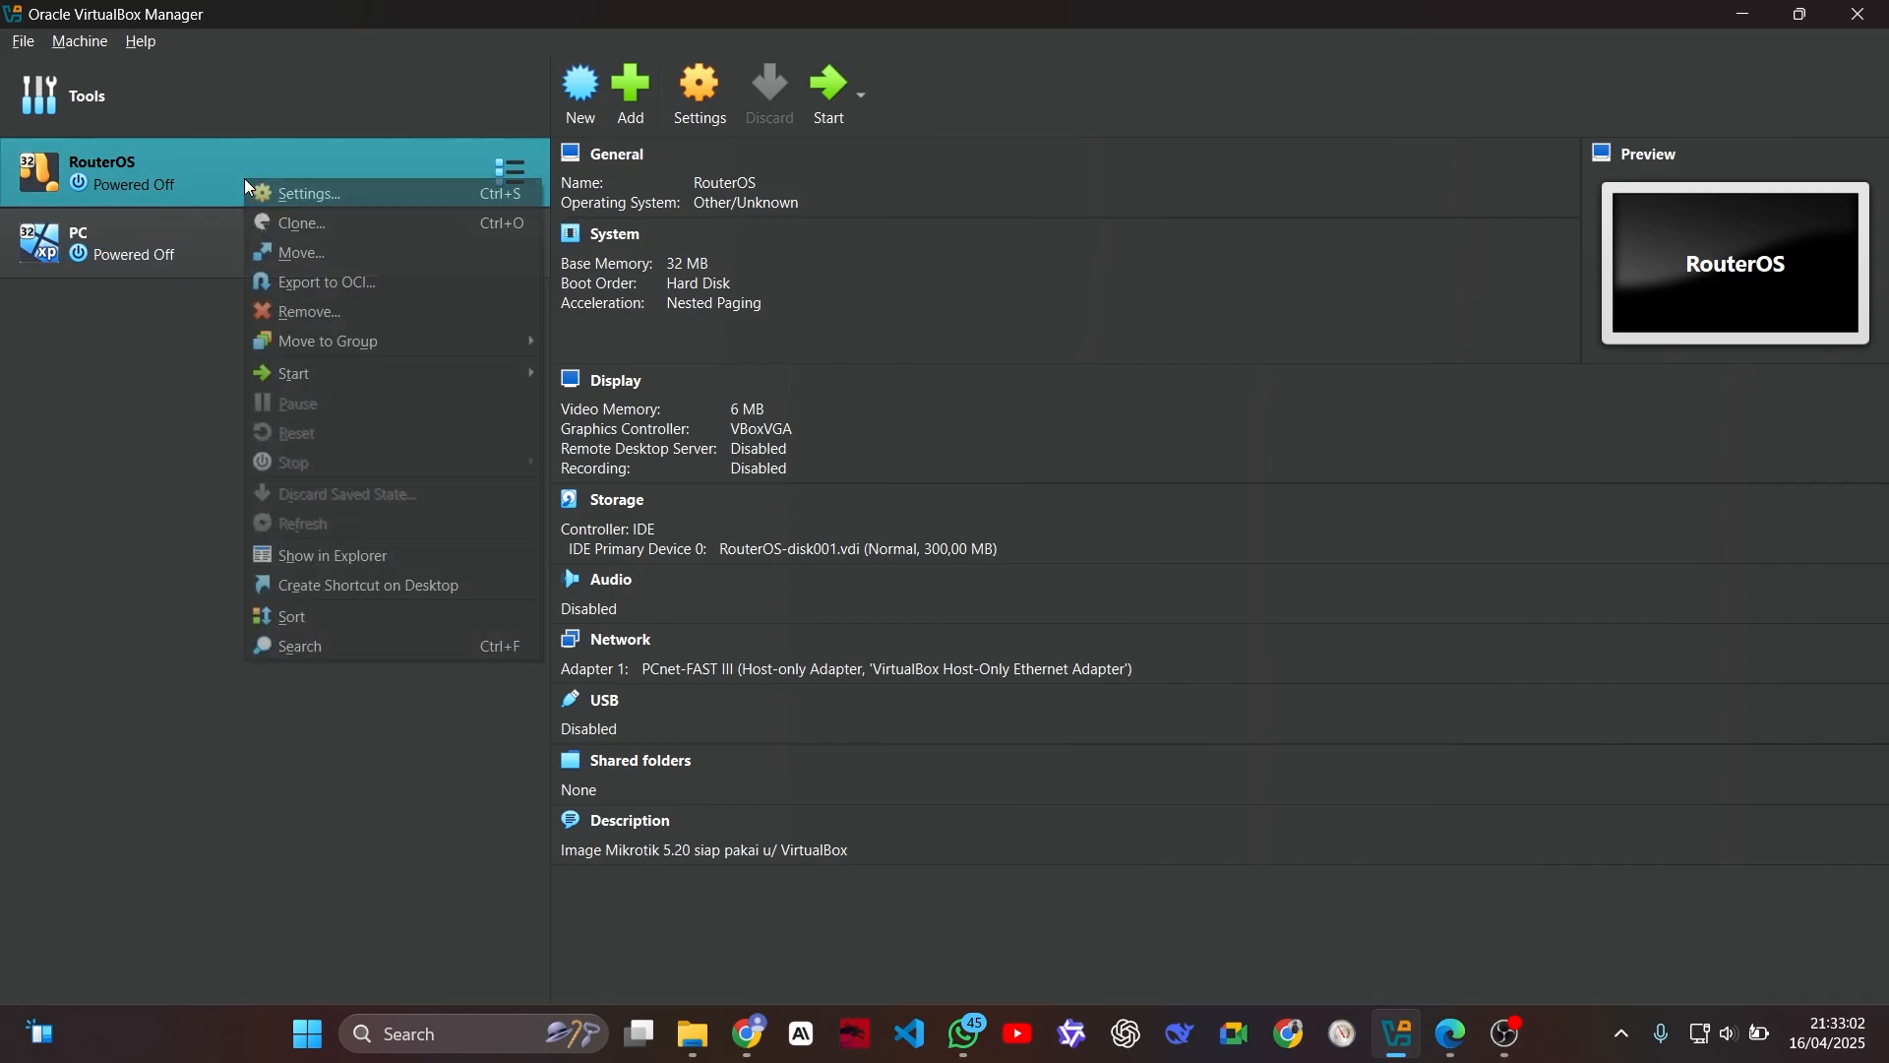
pyautogui.click(352, 221)
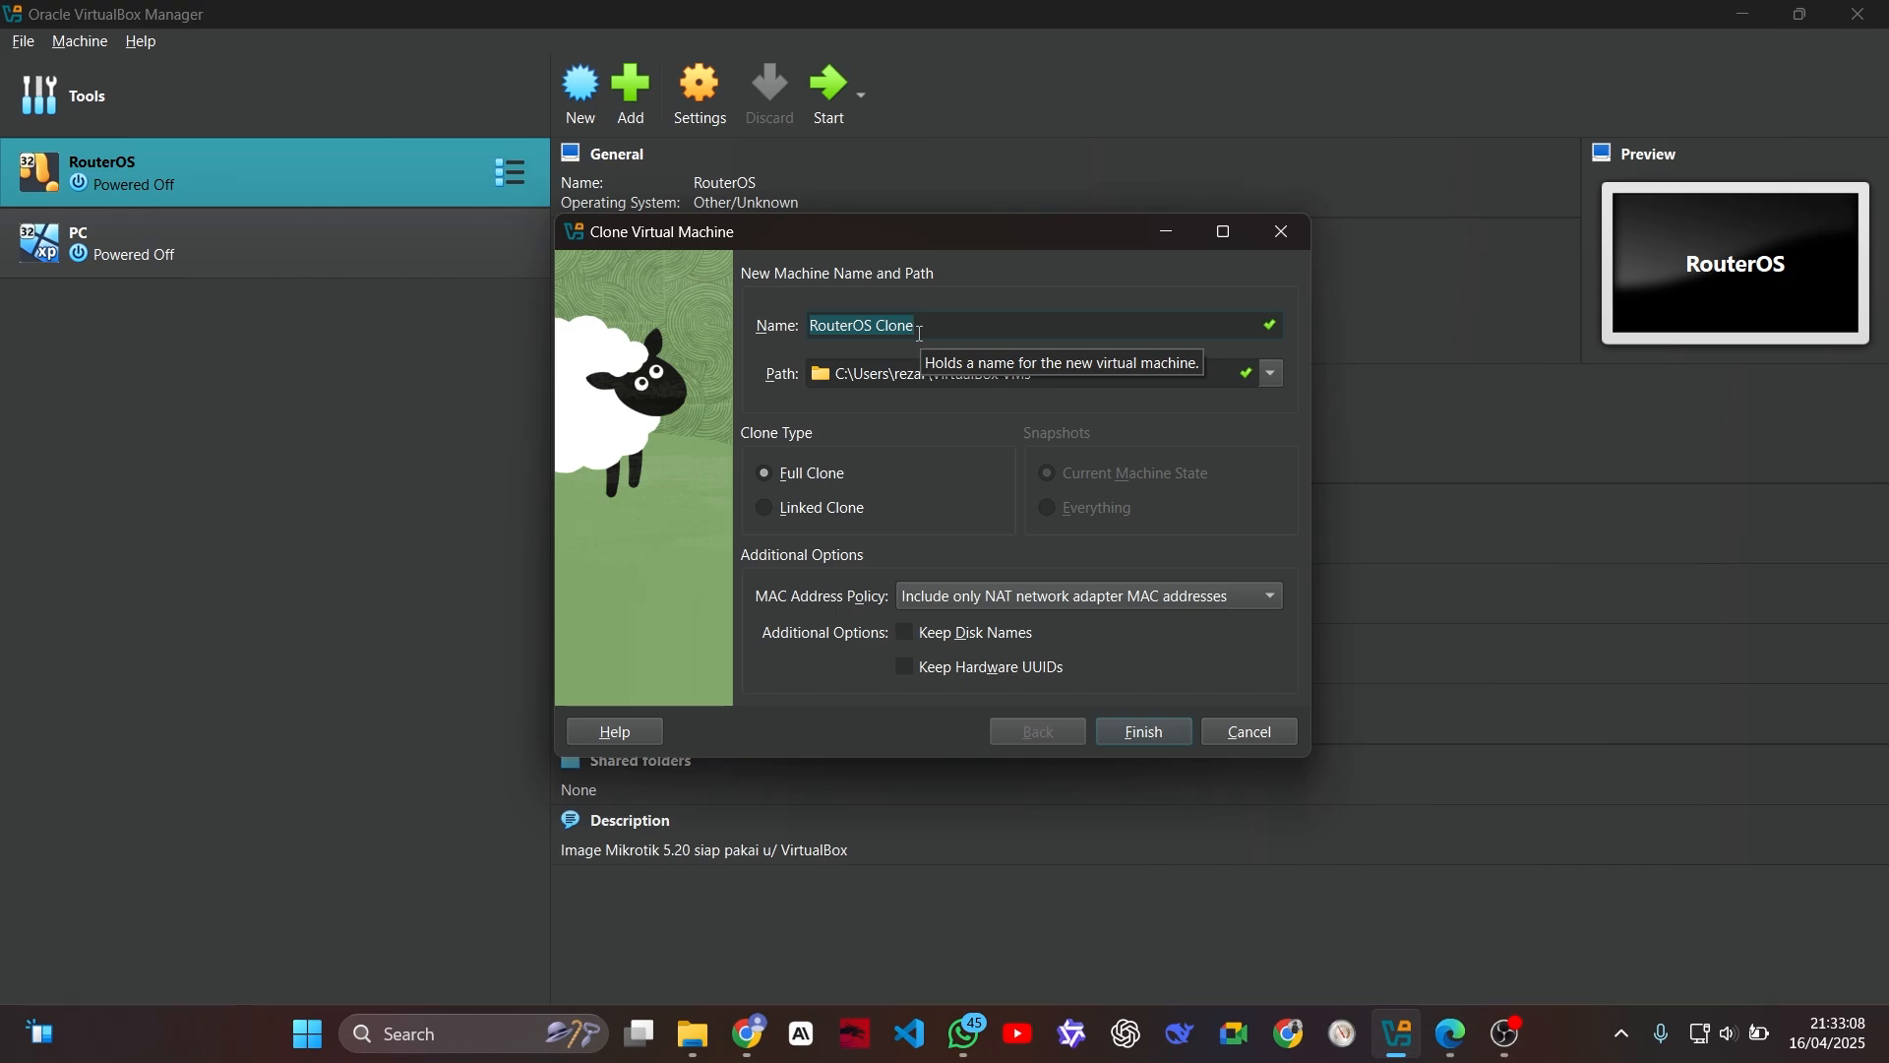
pyautogui.press('BackSpace')
pyautogui.write('R-ISP')
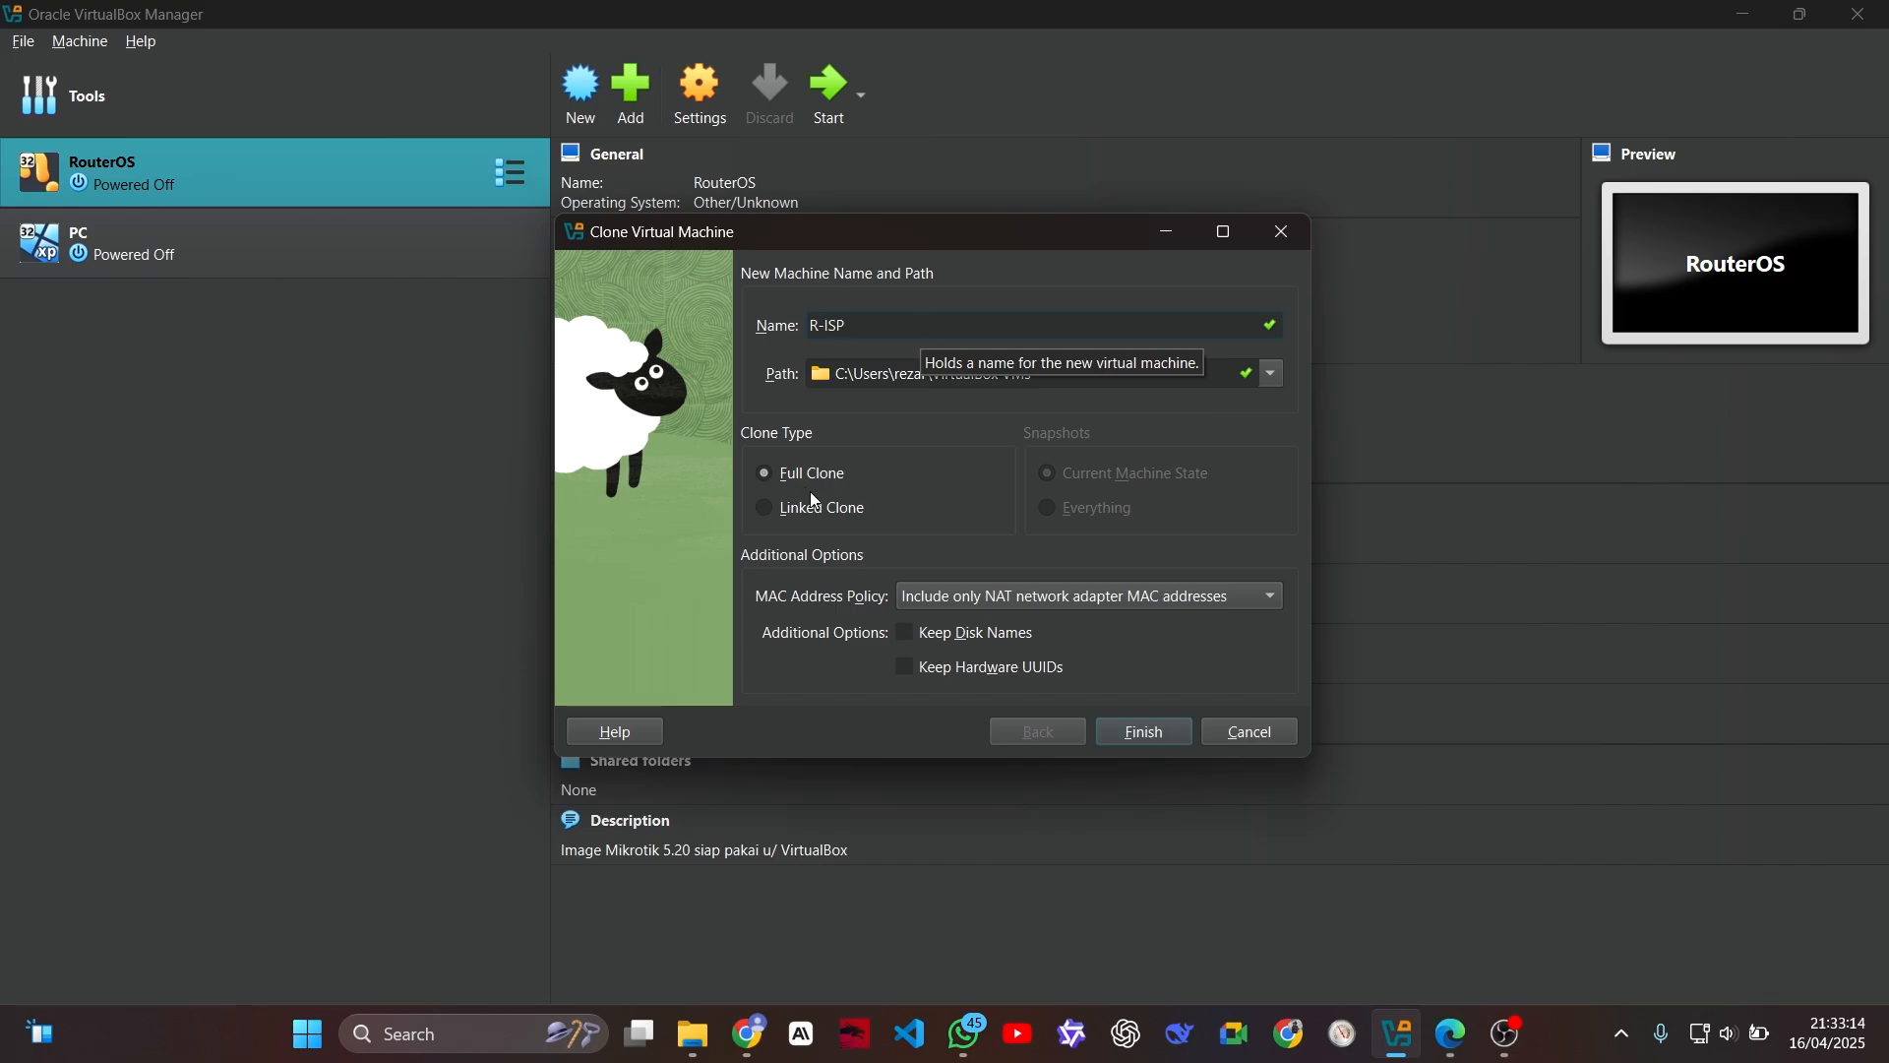
pyautogui.click(1083, 596)
pyautogui.click(1092, 624)
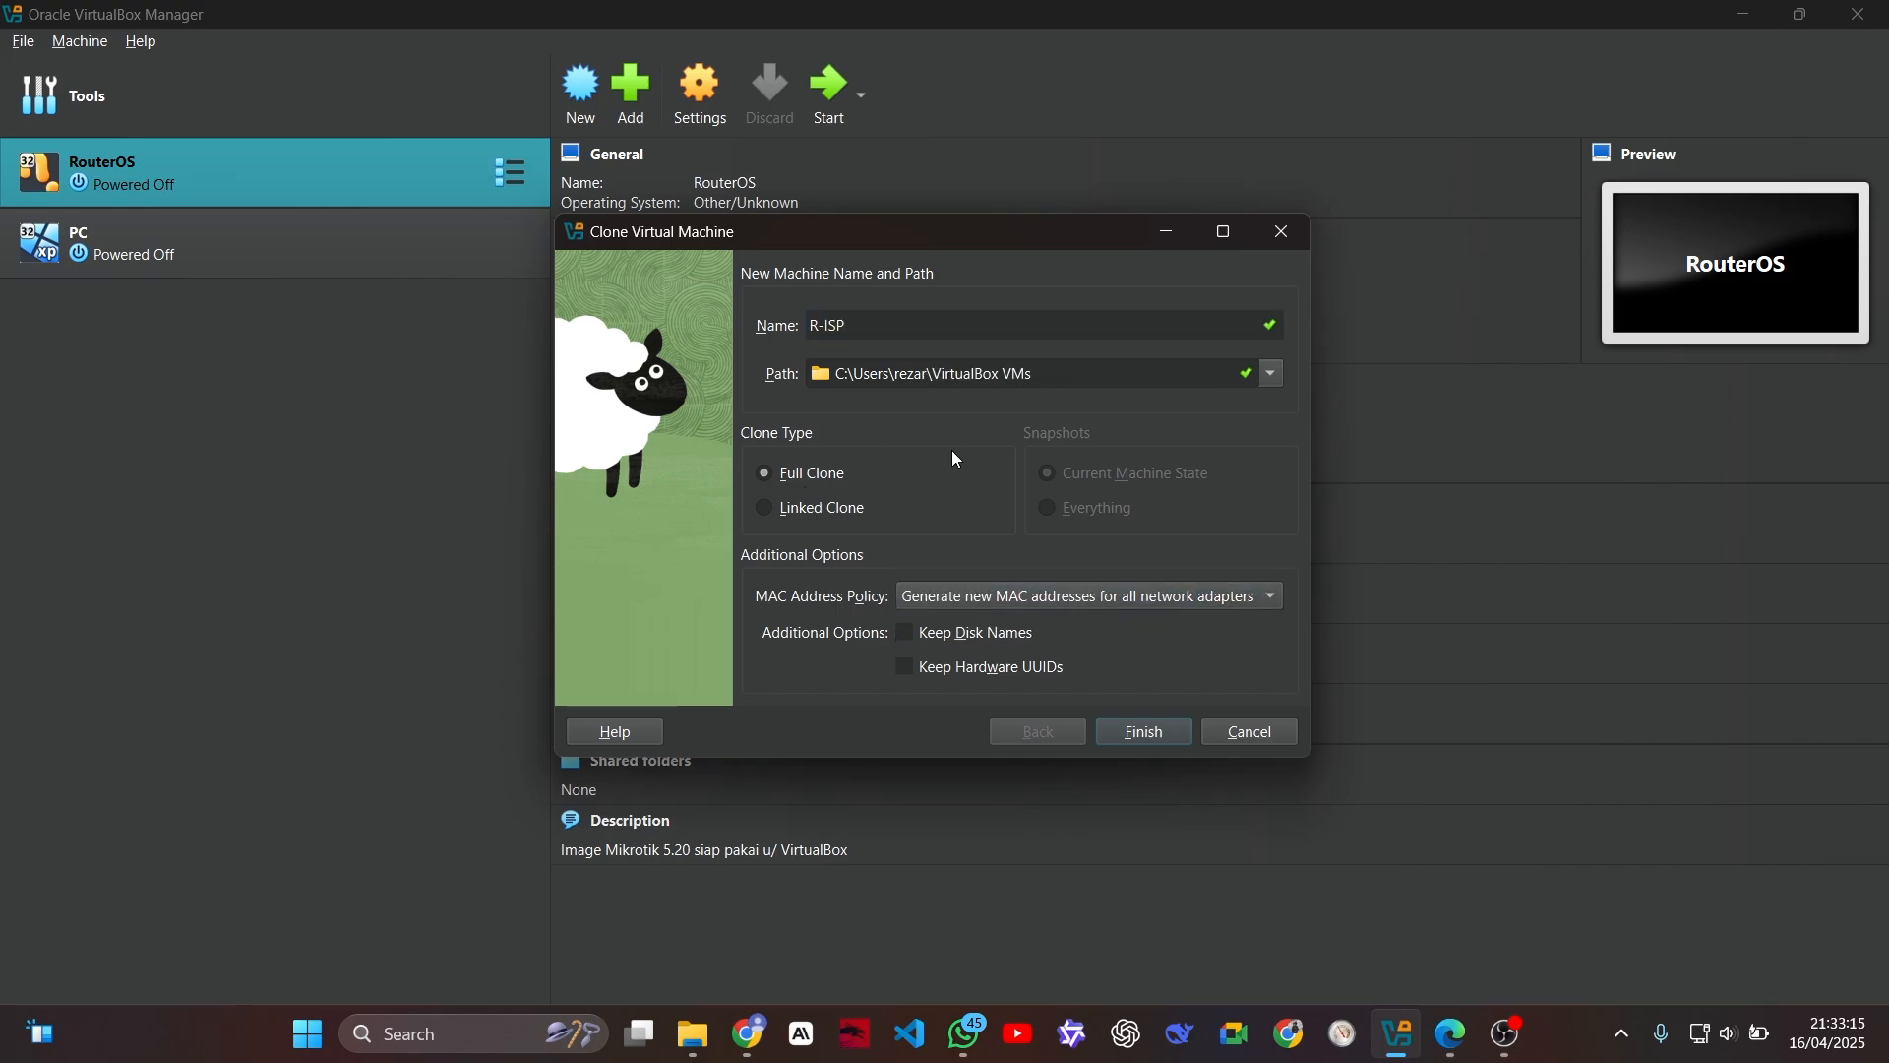
pyautogui.click(1144, 732)
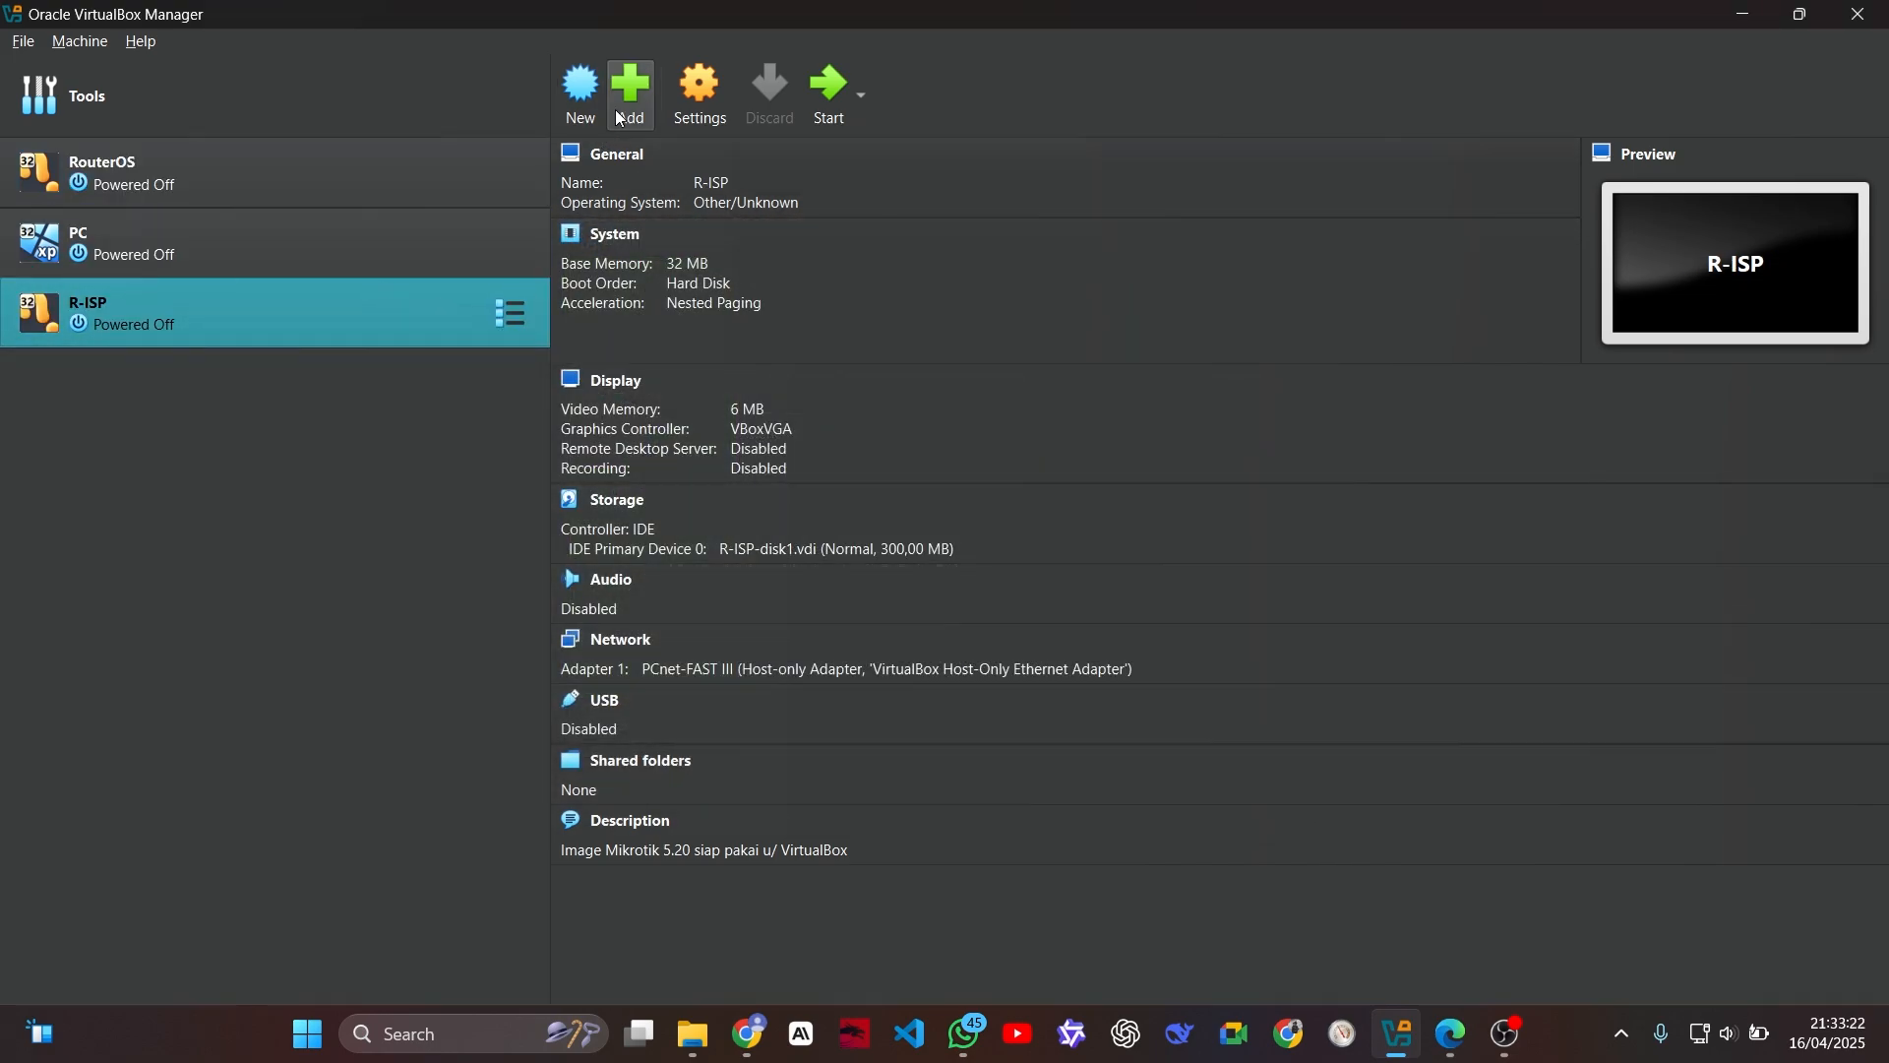
# Step: Make a full clone of the R-ISP machine named R-ROUTING, generating new MAC addresses for all network adapters
pyautogui.rightClick(342, 333)
pyautogui.click(456, 378)
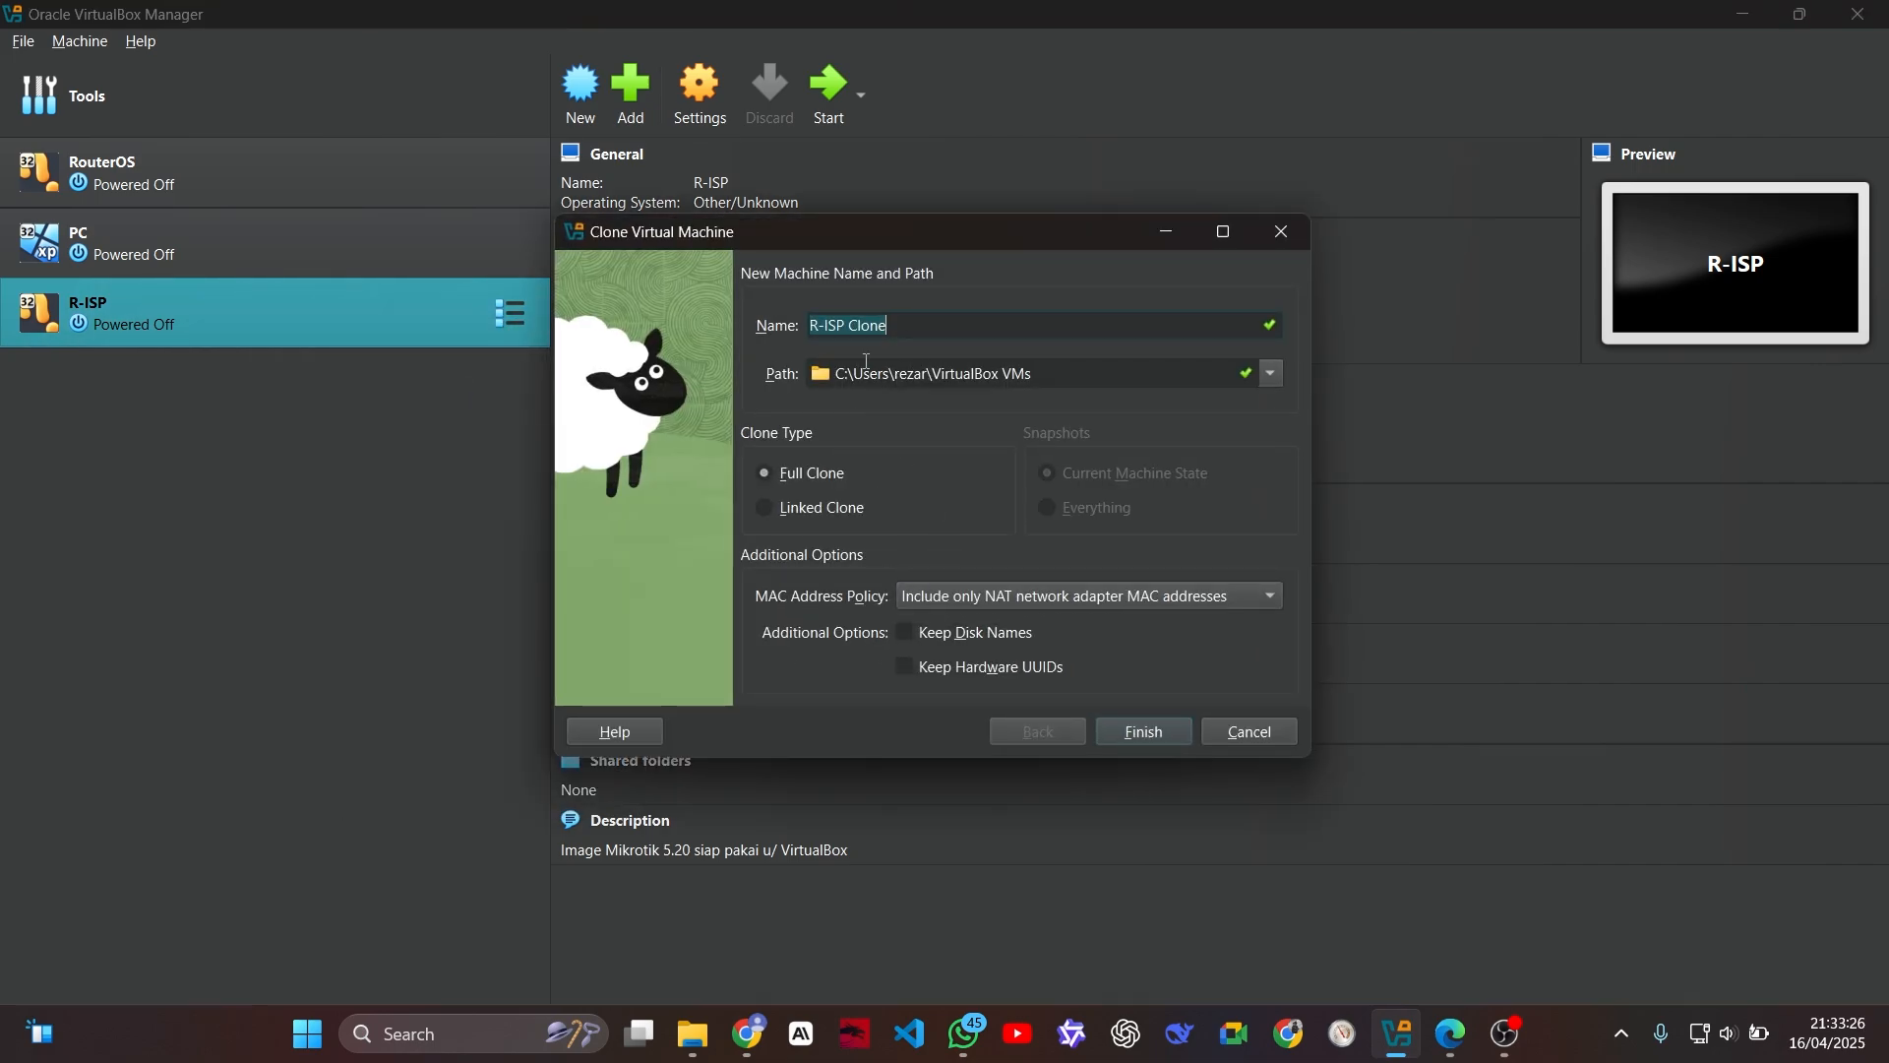
pyautogui.click(901, 328)
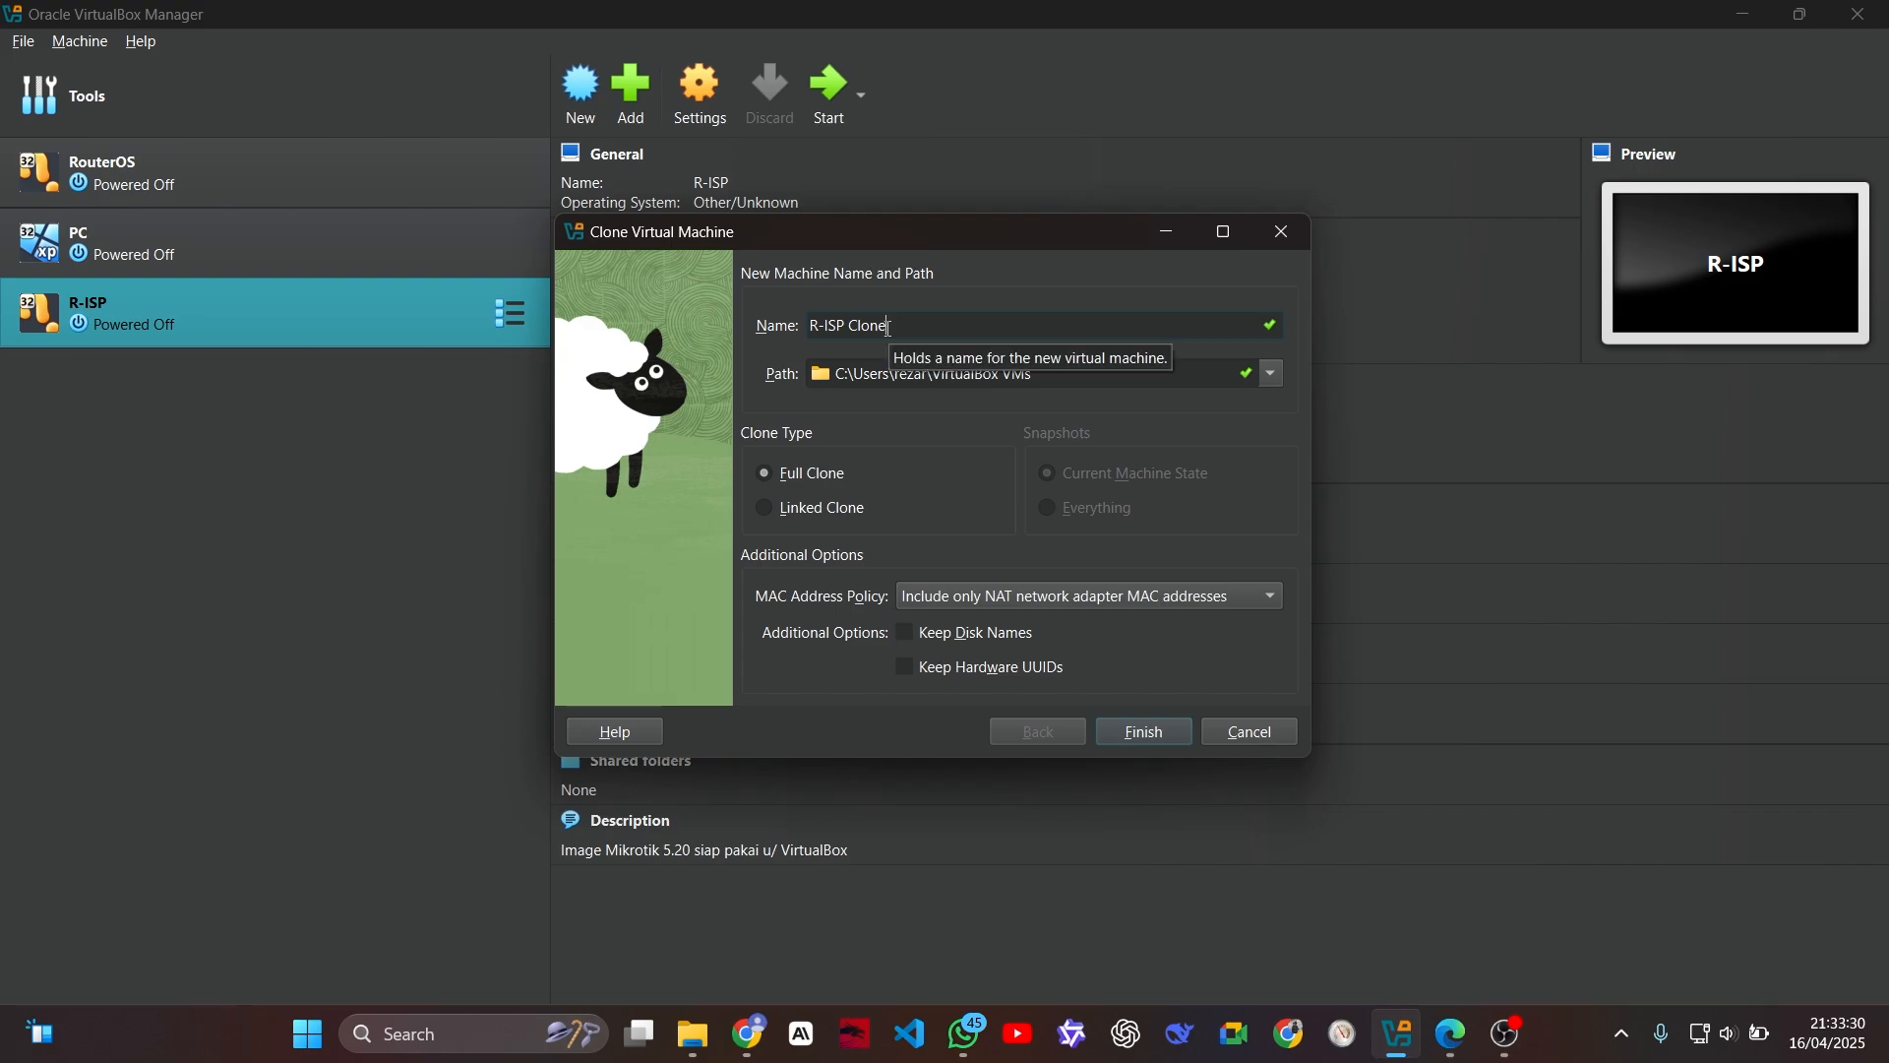
pyautogui.hotkey('ctrl', 'a')
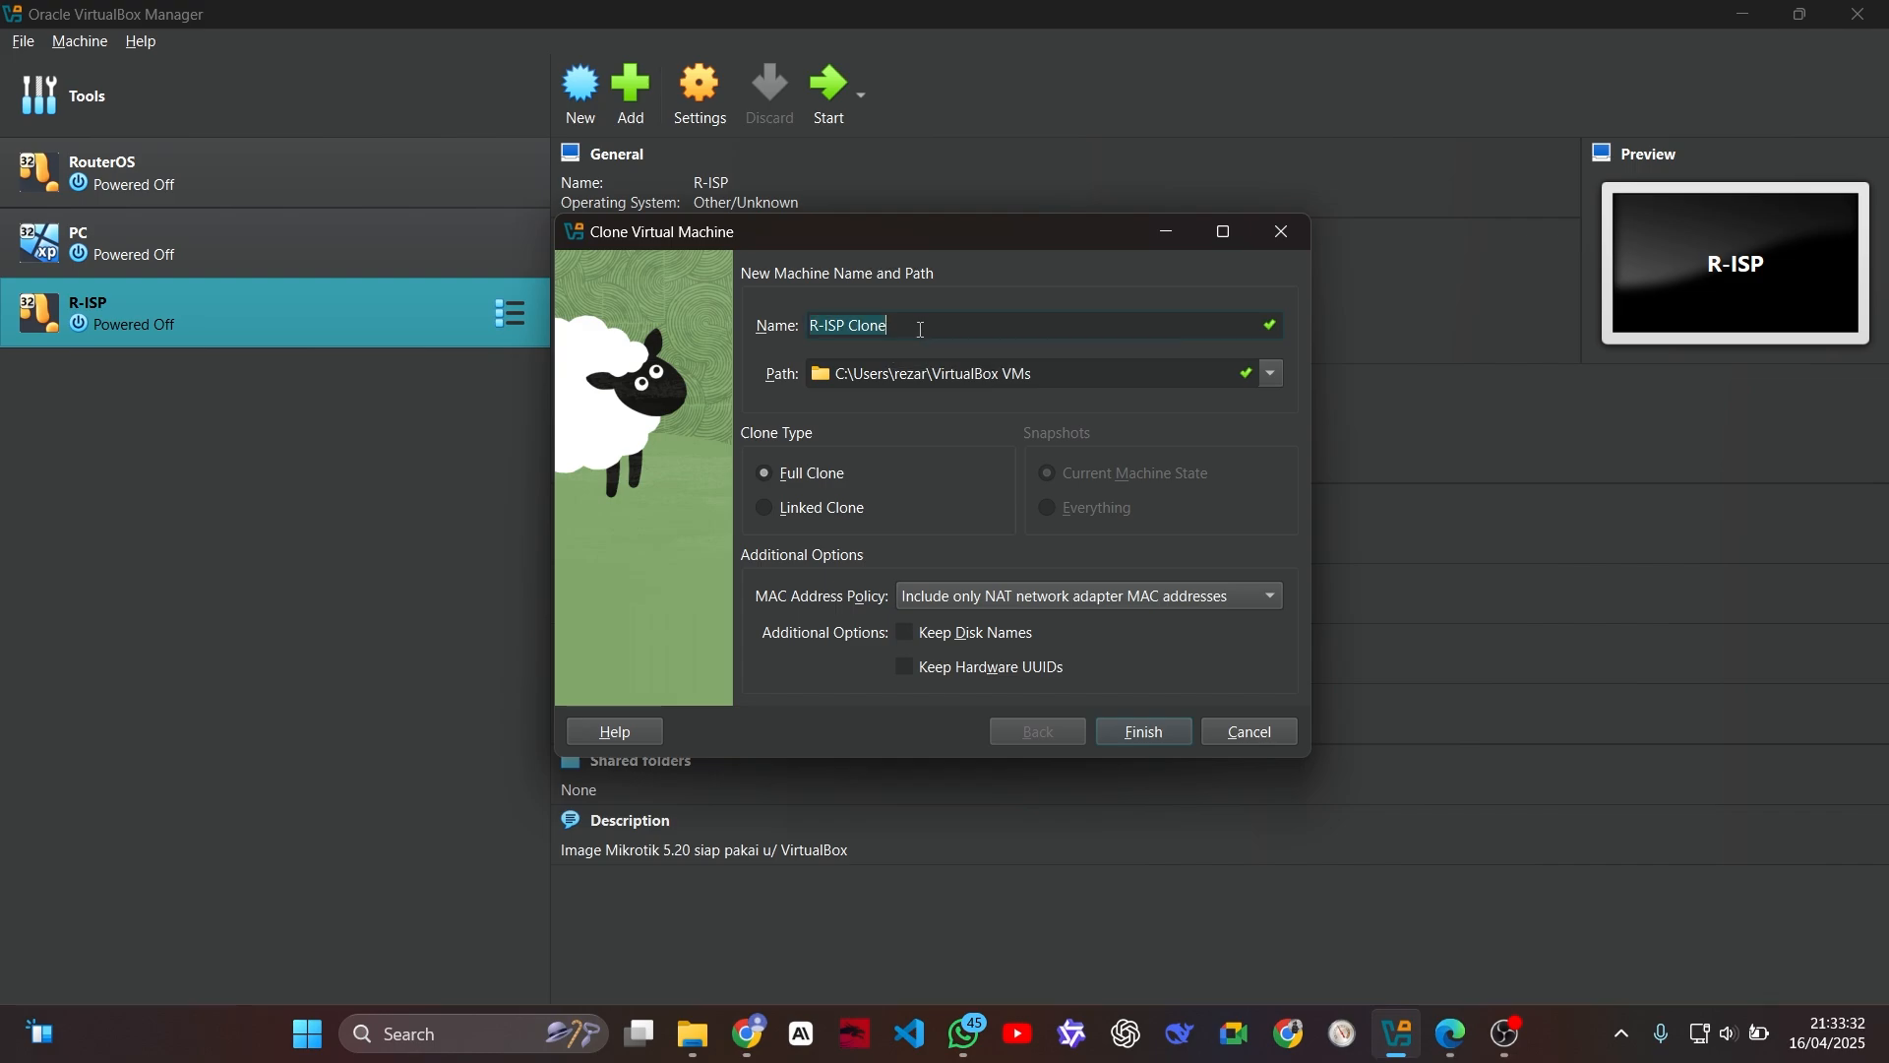
pyautogui.write('R-ROUTING')
pyautogui.click(1102, 597)
pyautogui.click(1083, 638)
pyautogui.click(1142, 731)
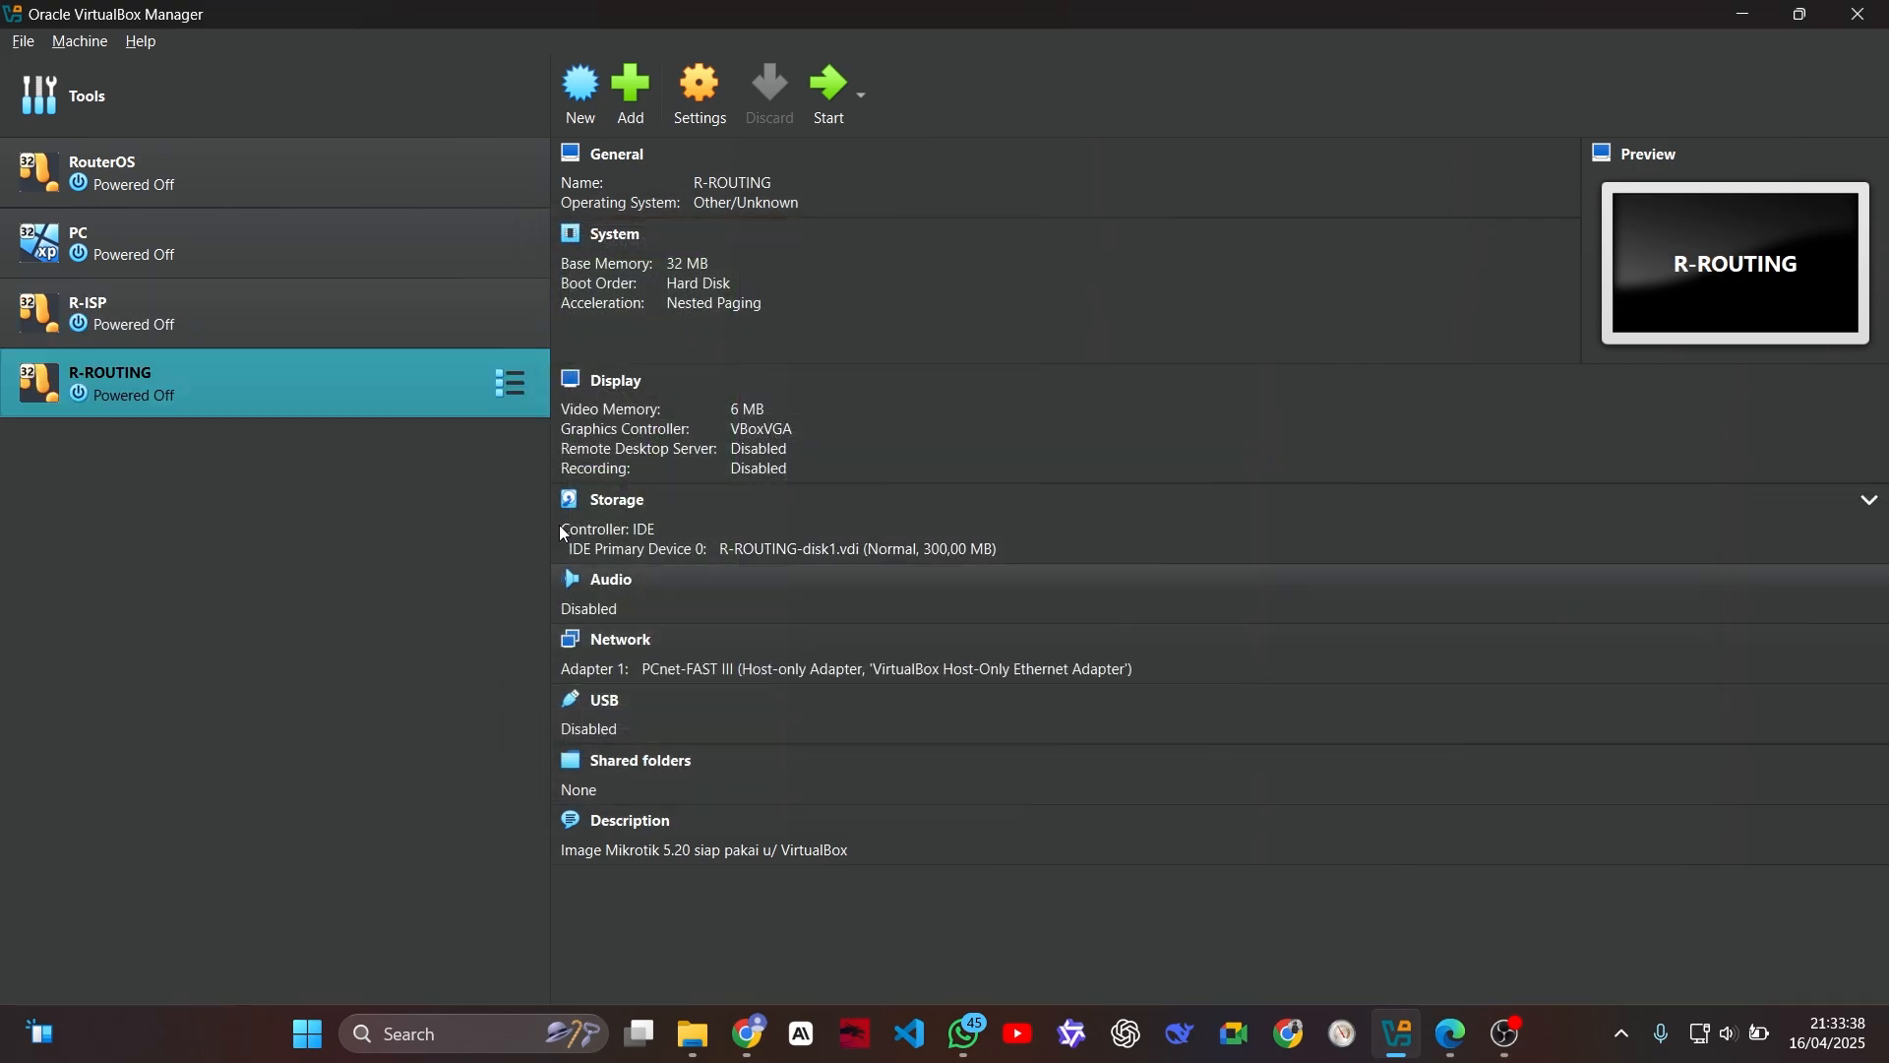
# Step: Make a full clone of the R-ROUTING machine named R-NAT, generating new MAC addresses for all network adapters
pyautogui.rightClick(293, 380)
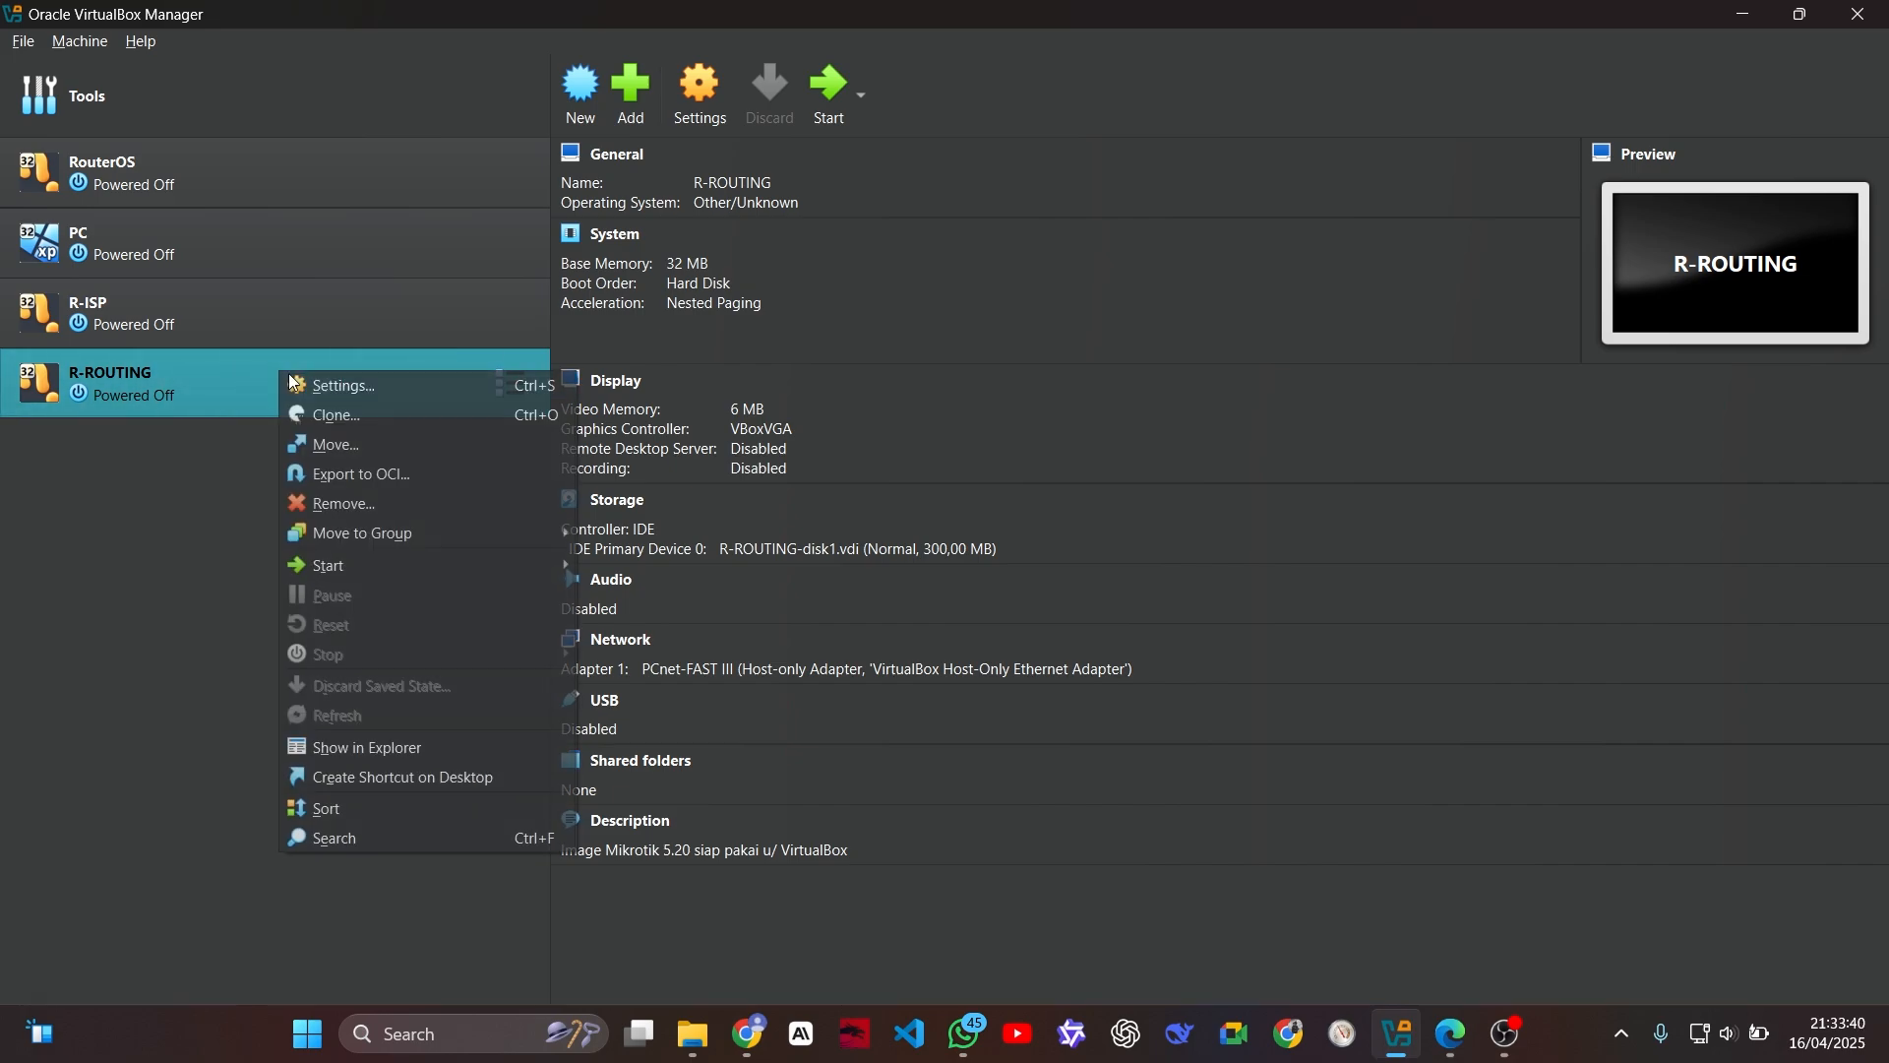
pyautogui.click(354, 416)
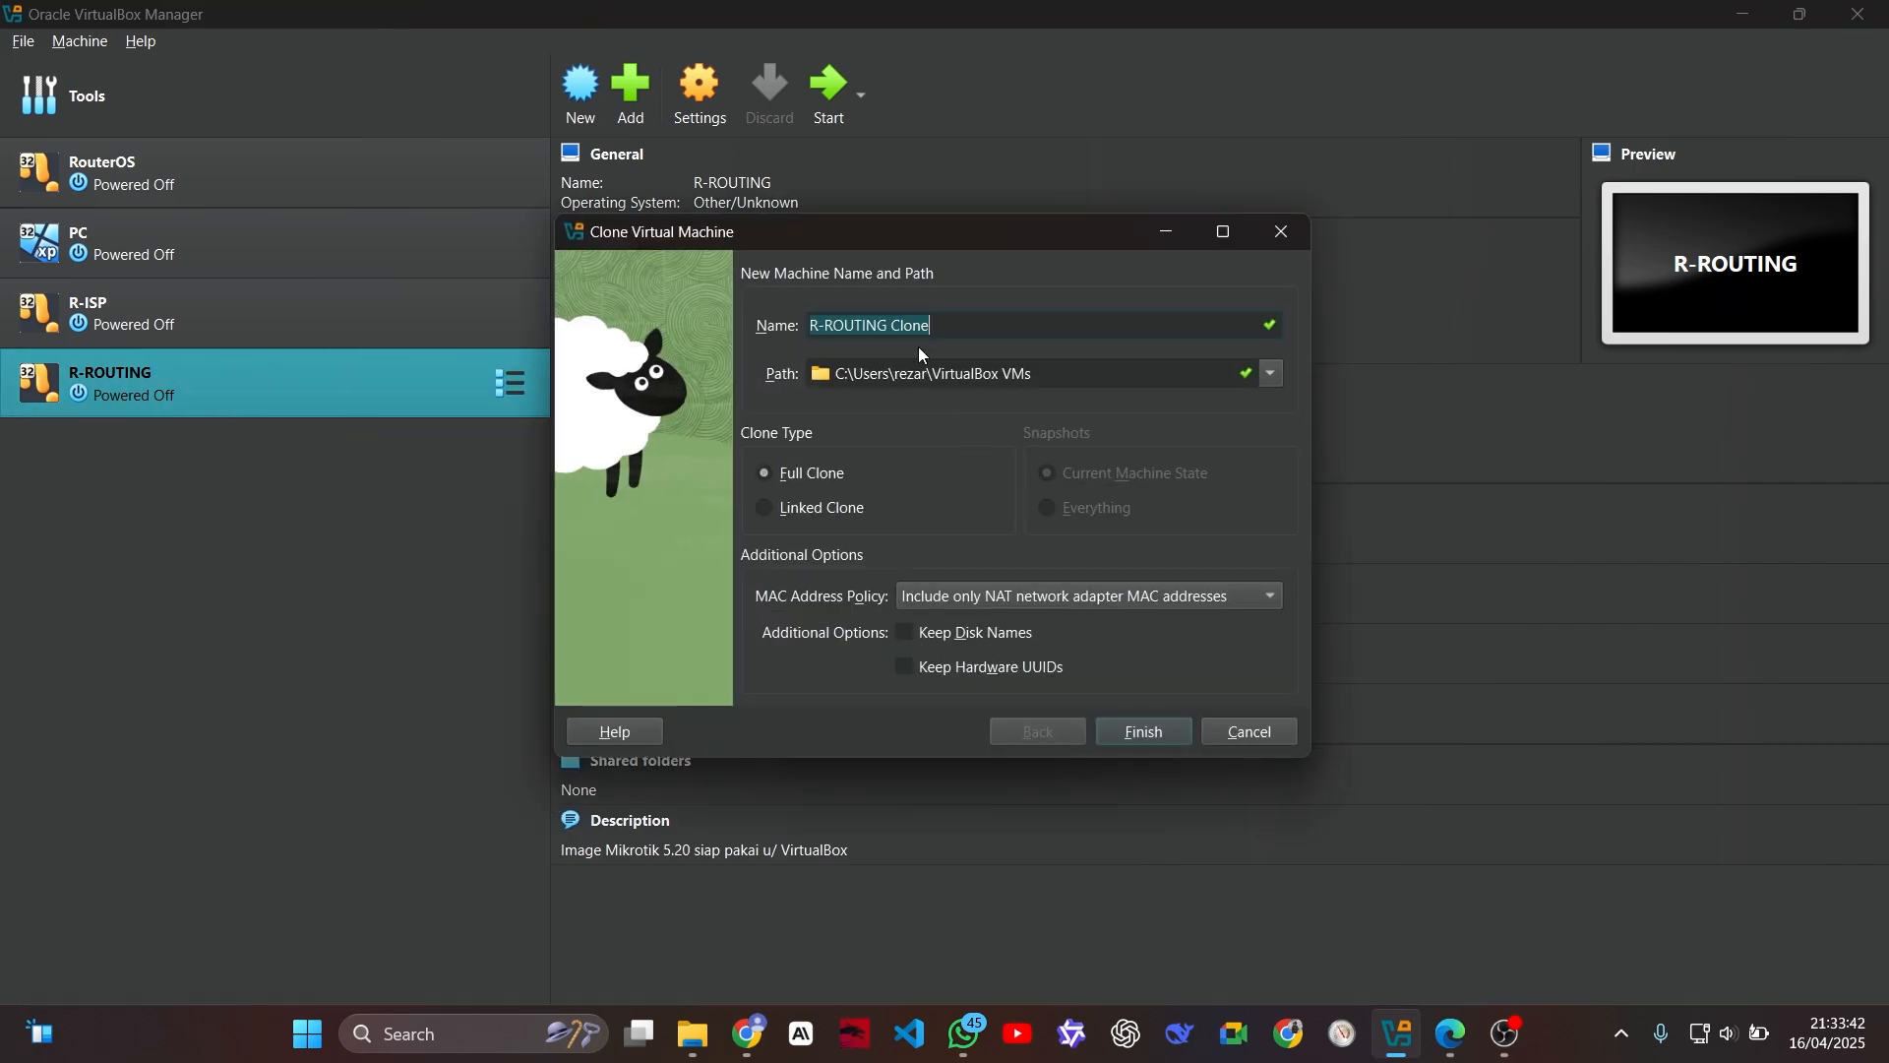
pyautogui.write('R-NAT')
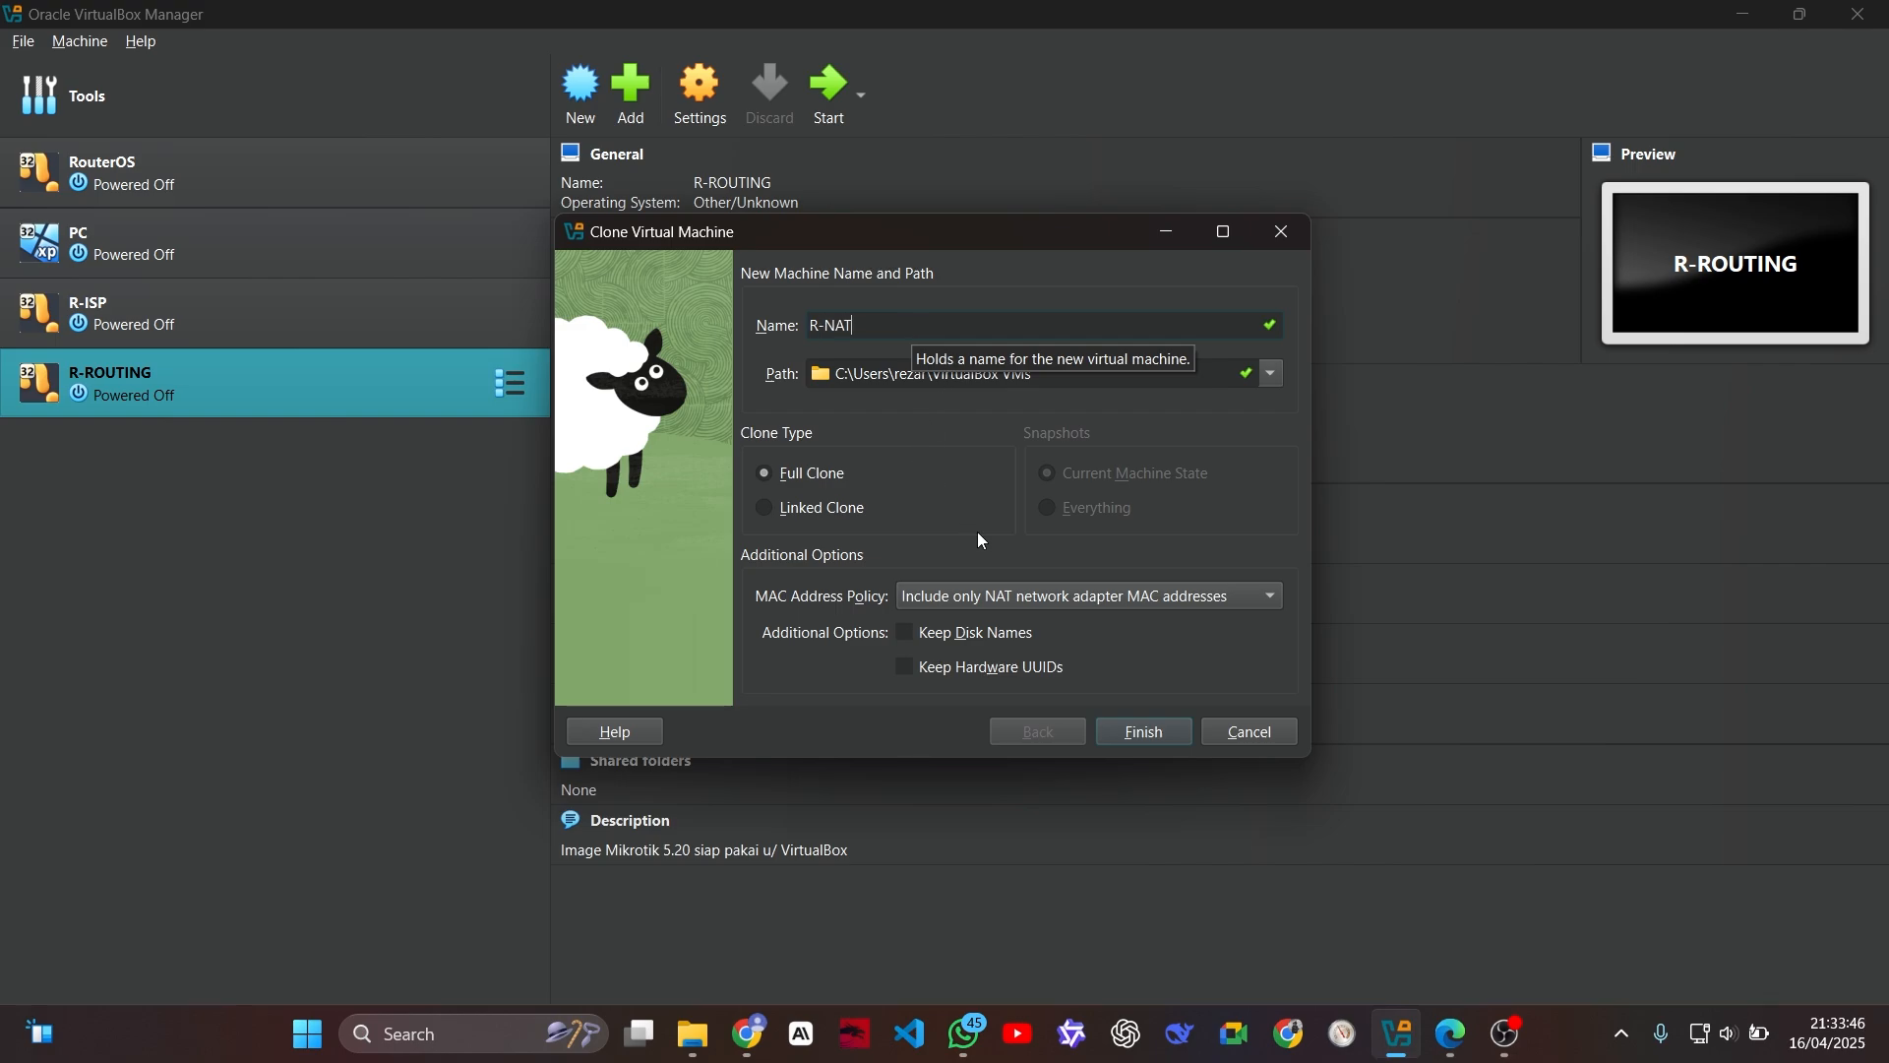
pyautogui.click(994, 597)
pyautogui.click(998, 624)
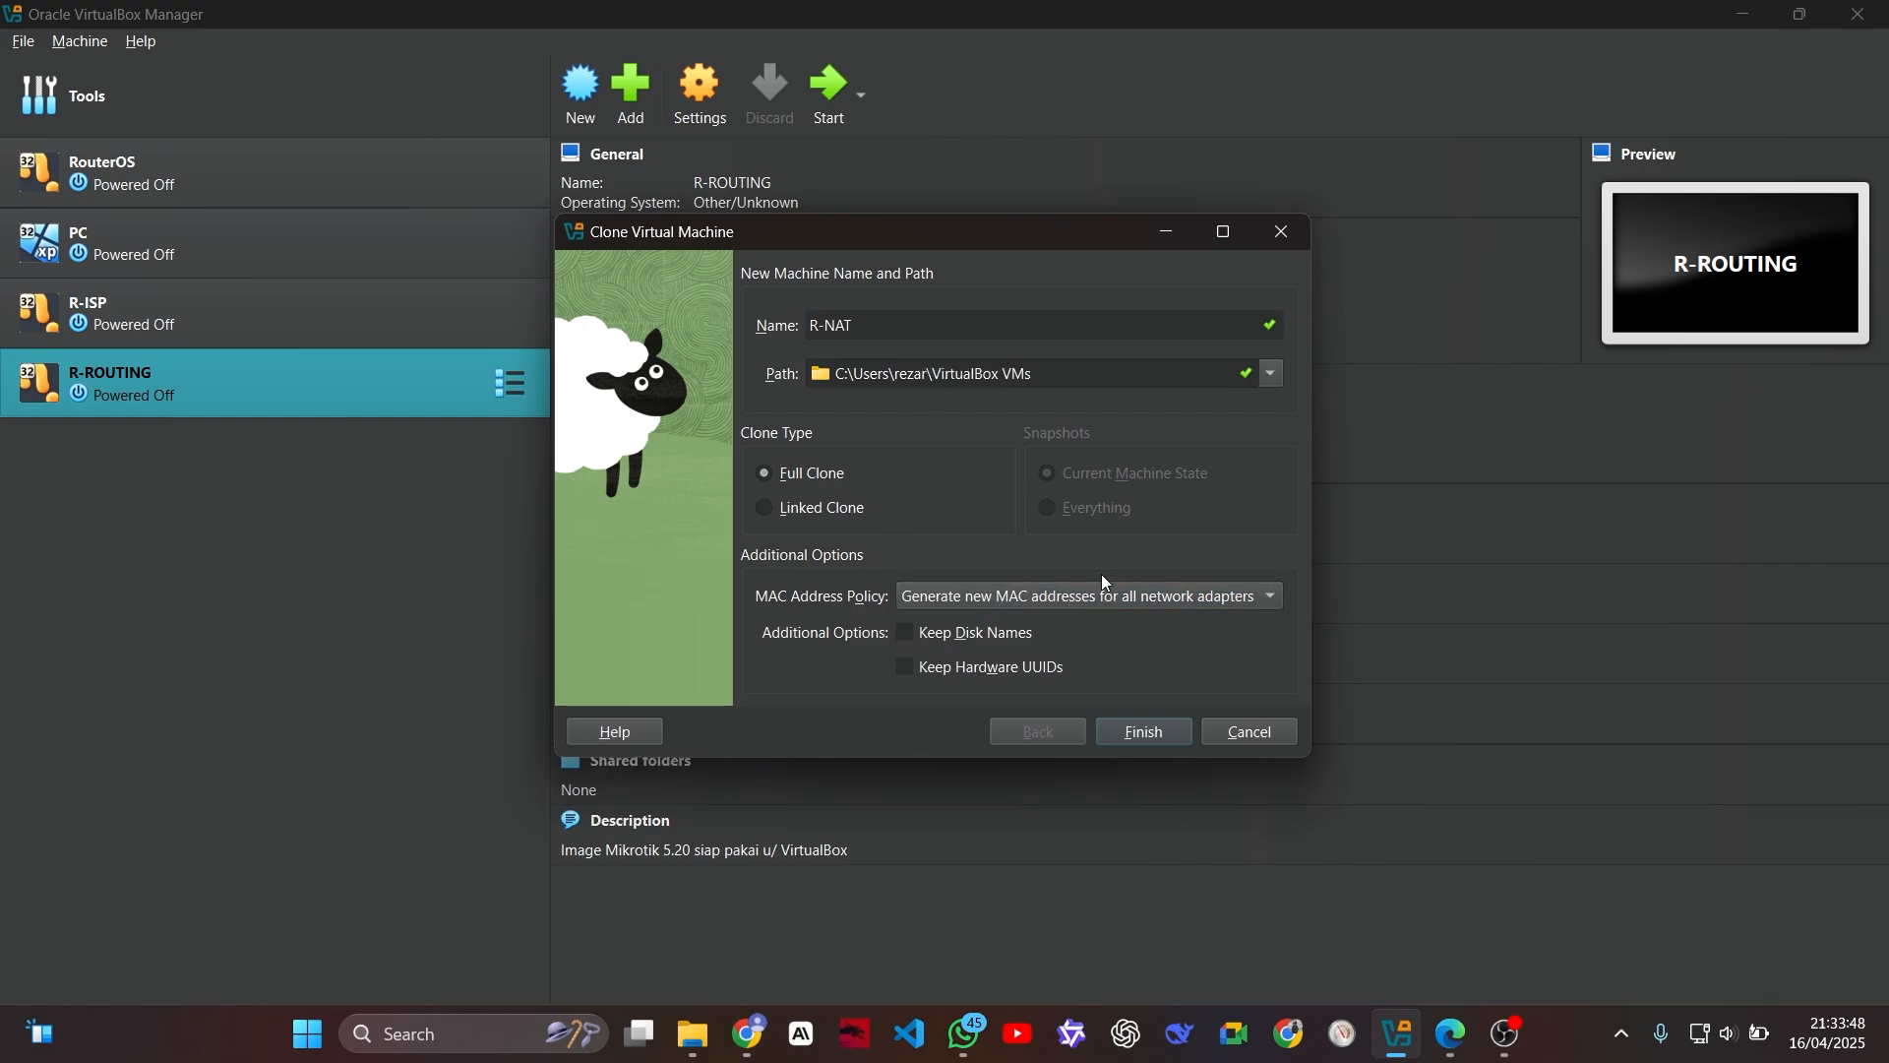
pyautogui.click(1145, 732)
# Step: Make a full clone of the PC virtual machine named PC-1, generating new MAC addresses for all network adapters
pyautogui.click(119, 226)
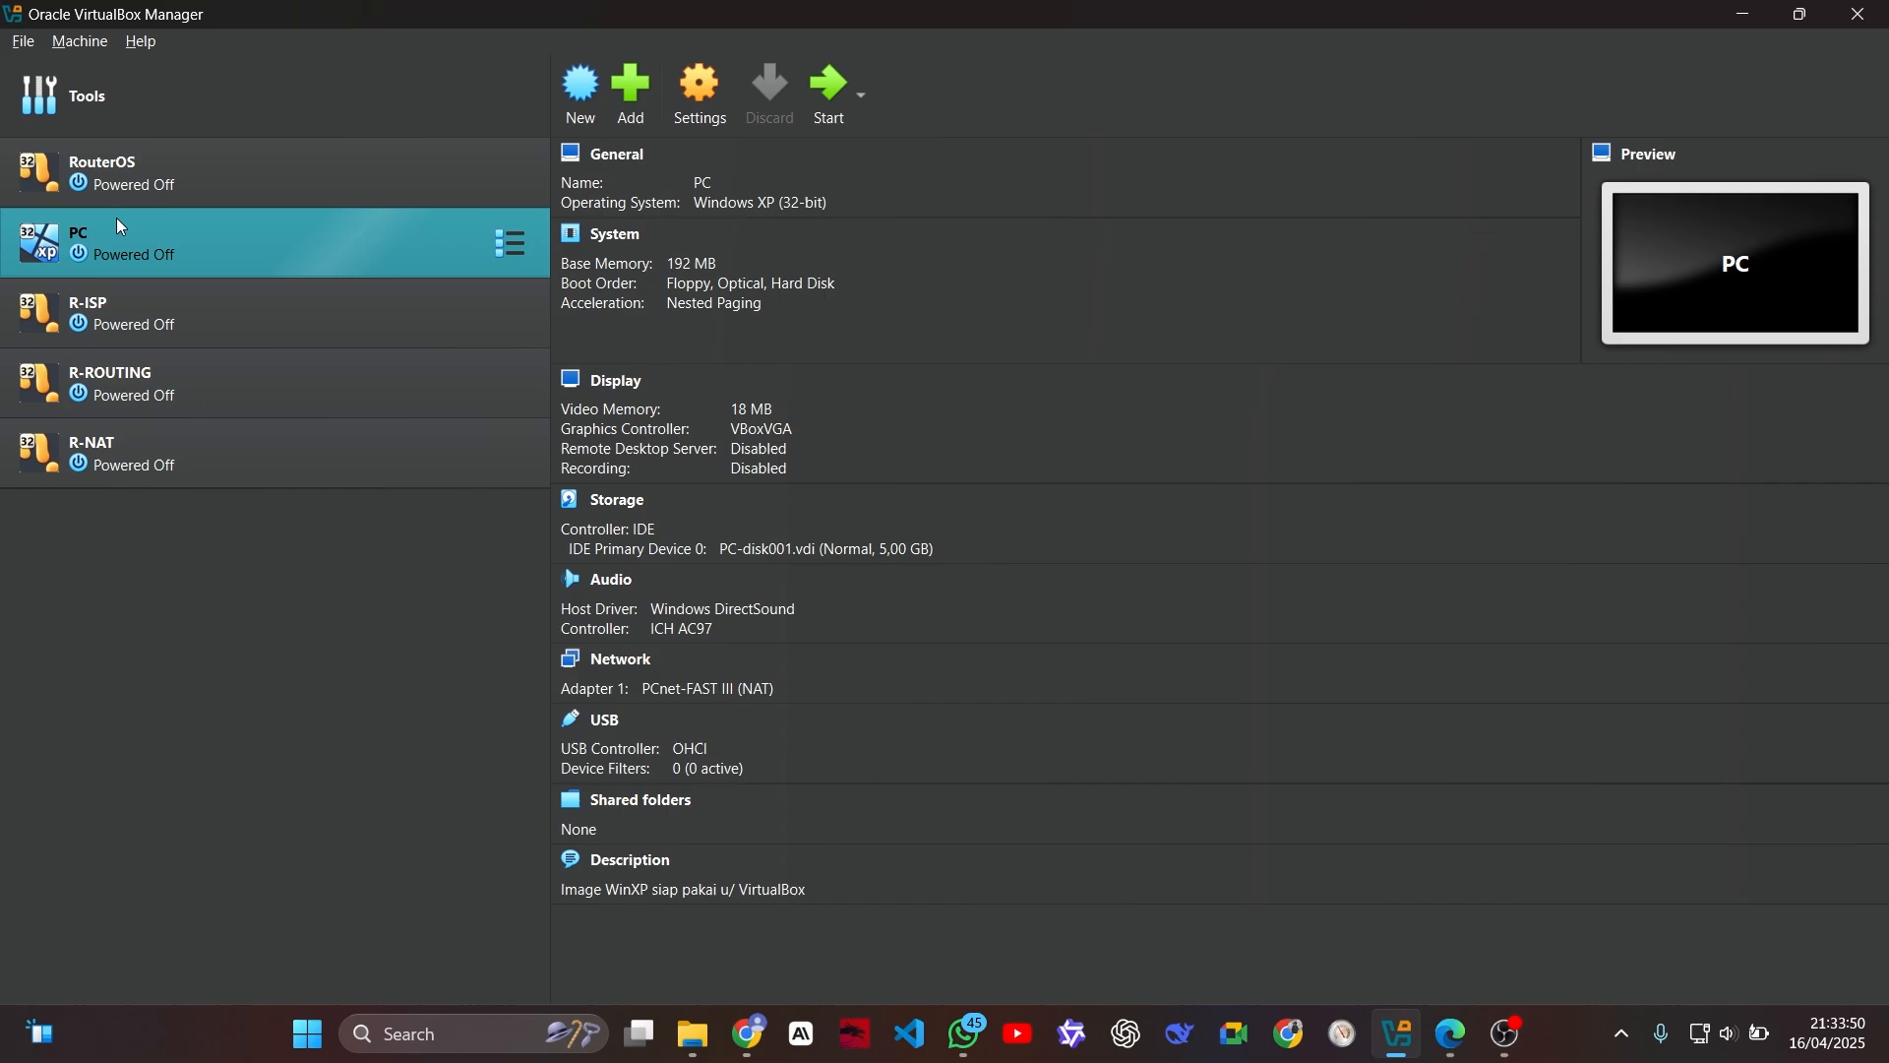
pyautogui.rightClick(118, 223)
pyautogui.click(244, 256)
pyautogui.write('PC1')
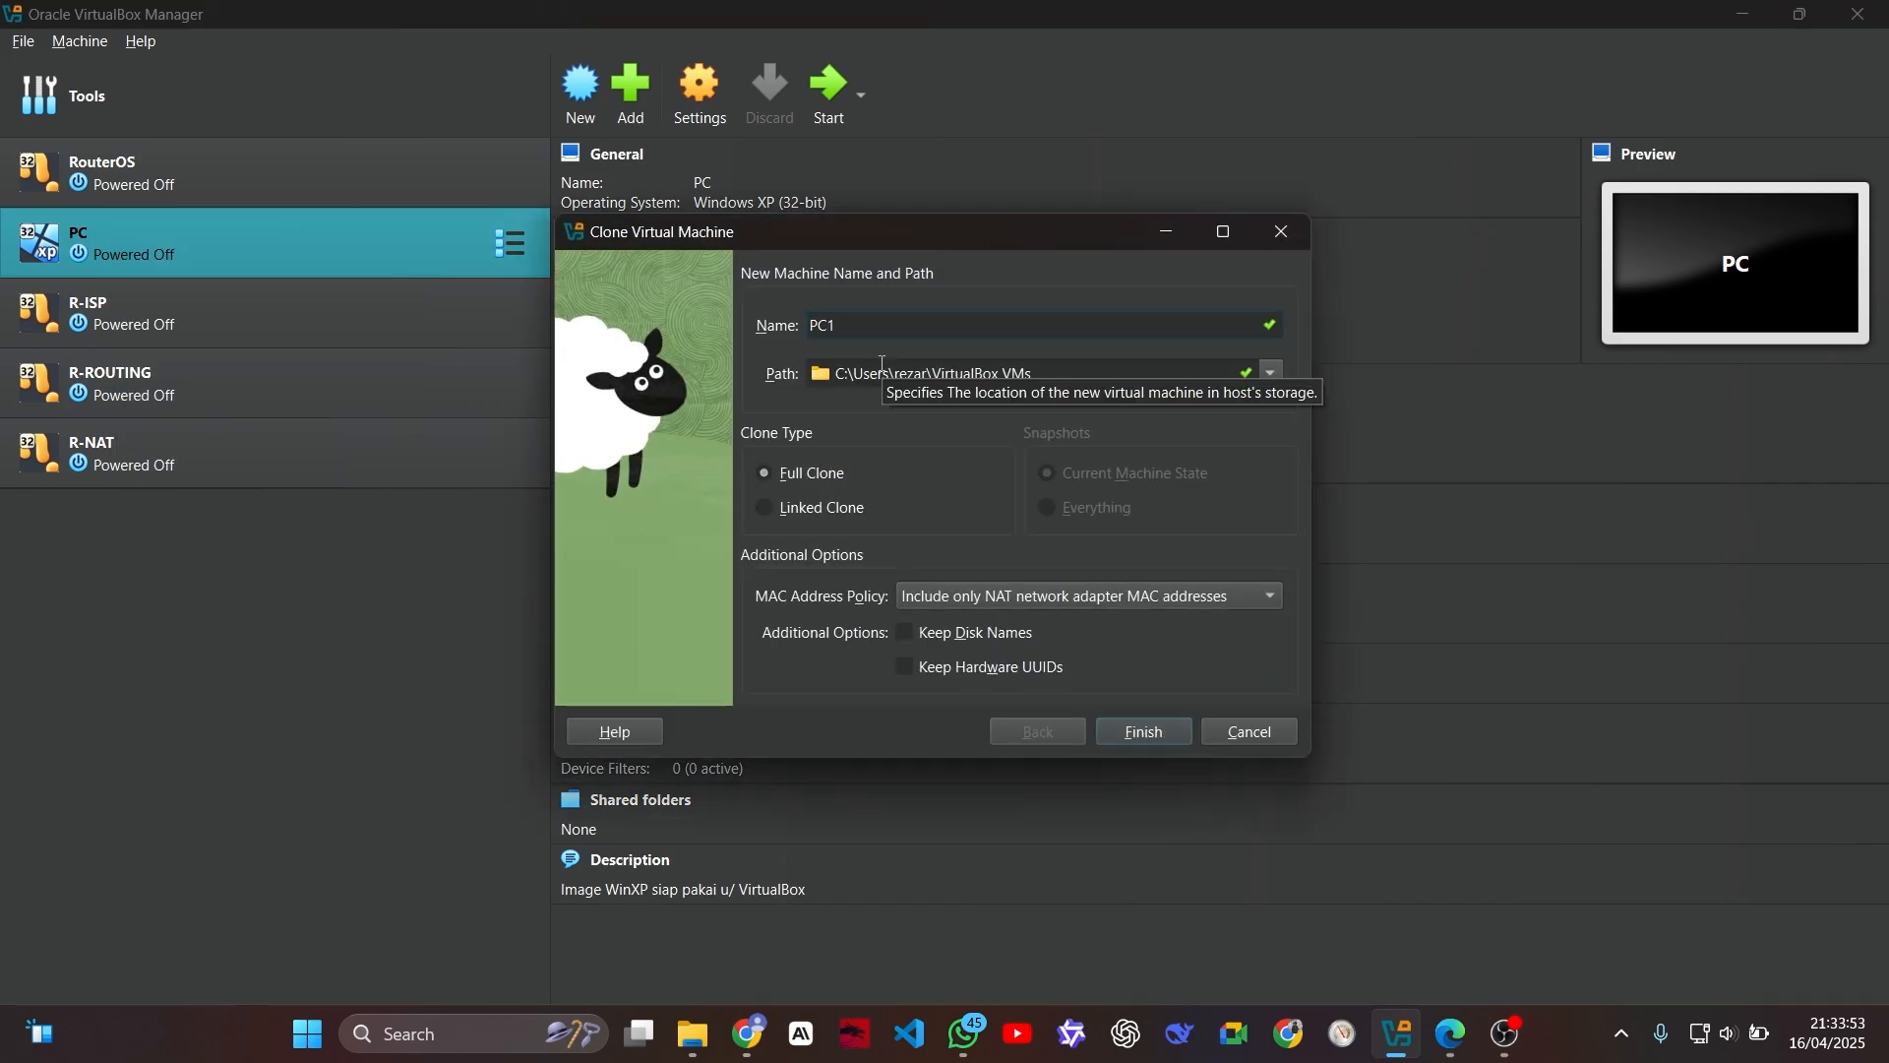
pyautogui.press('BackSpace')
pyautogui.write('-1')
pyautogui.click(998, 595)
pyautogui.click(1009, 624)
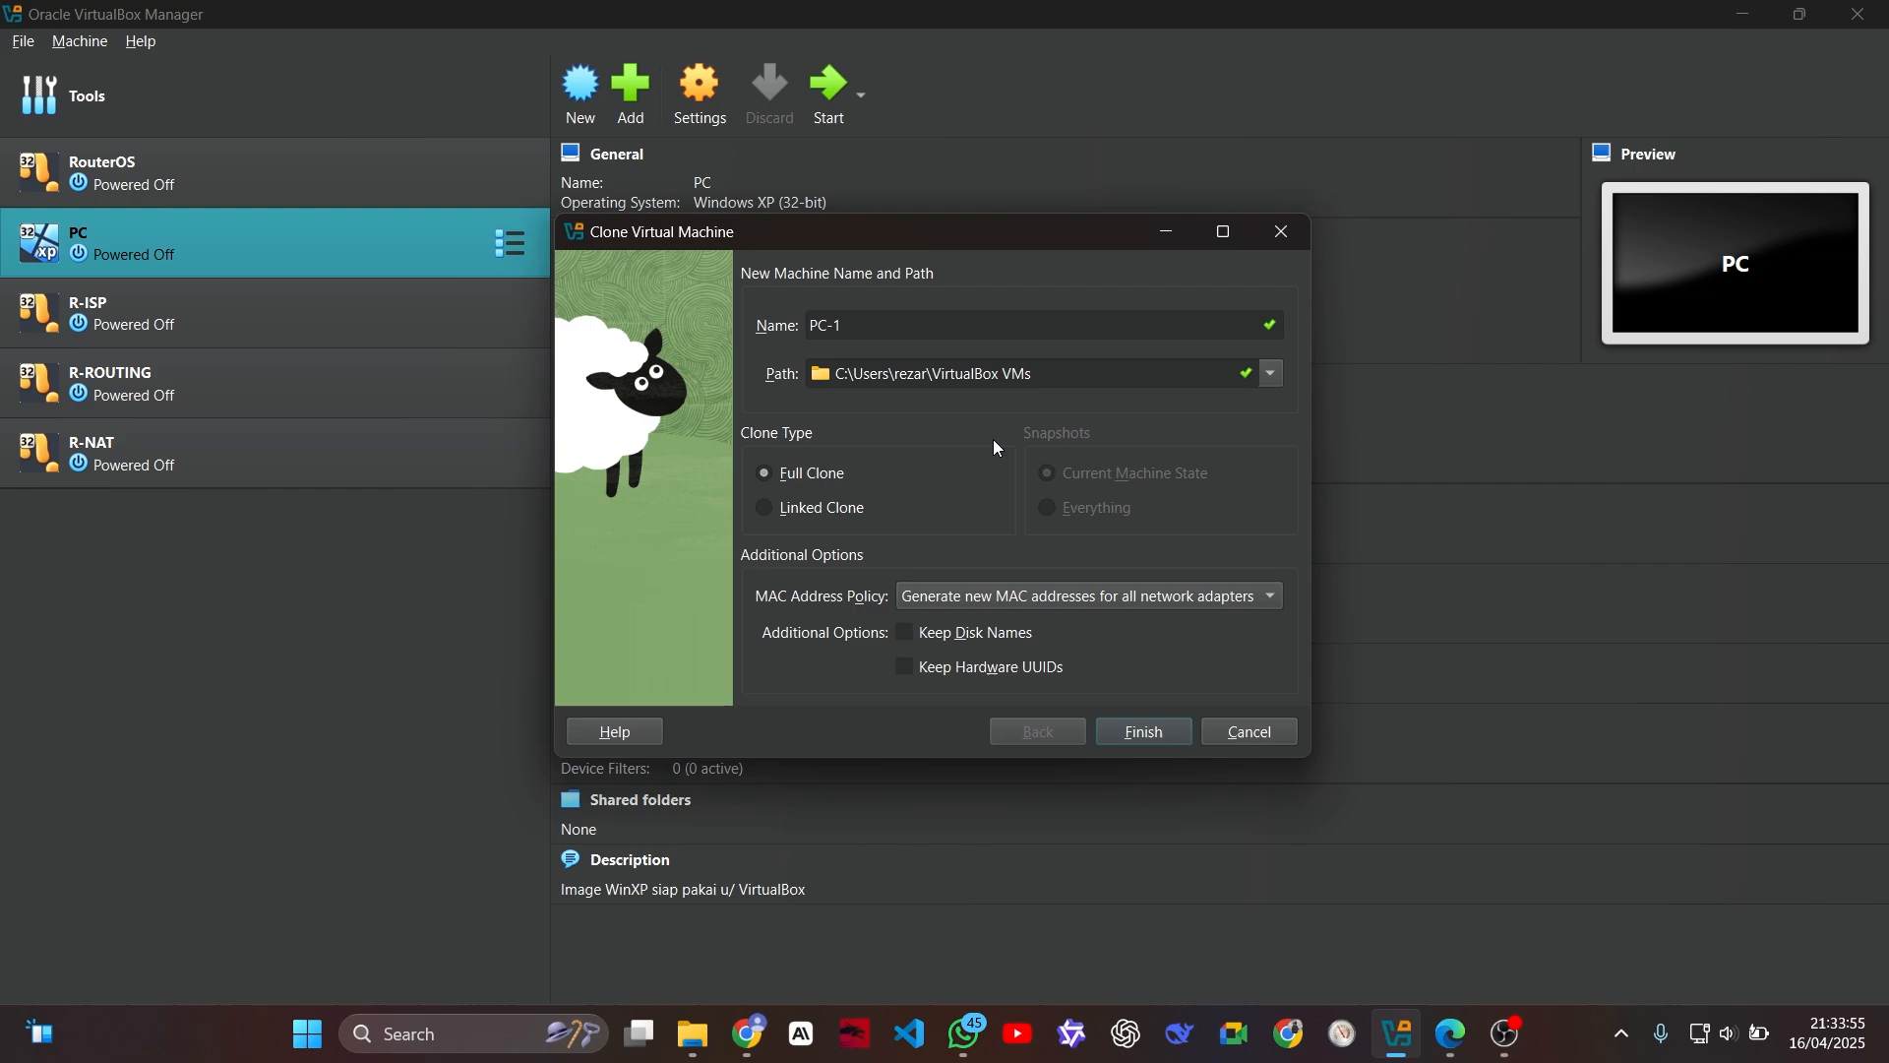
pyautogui.click(1145, 733)
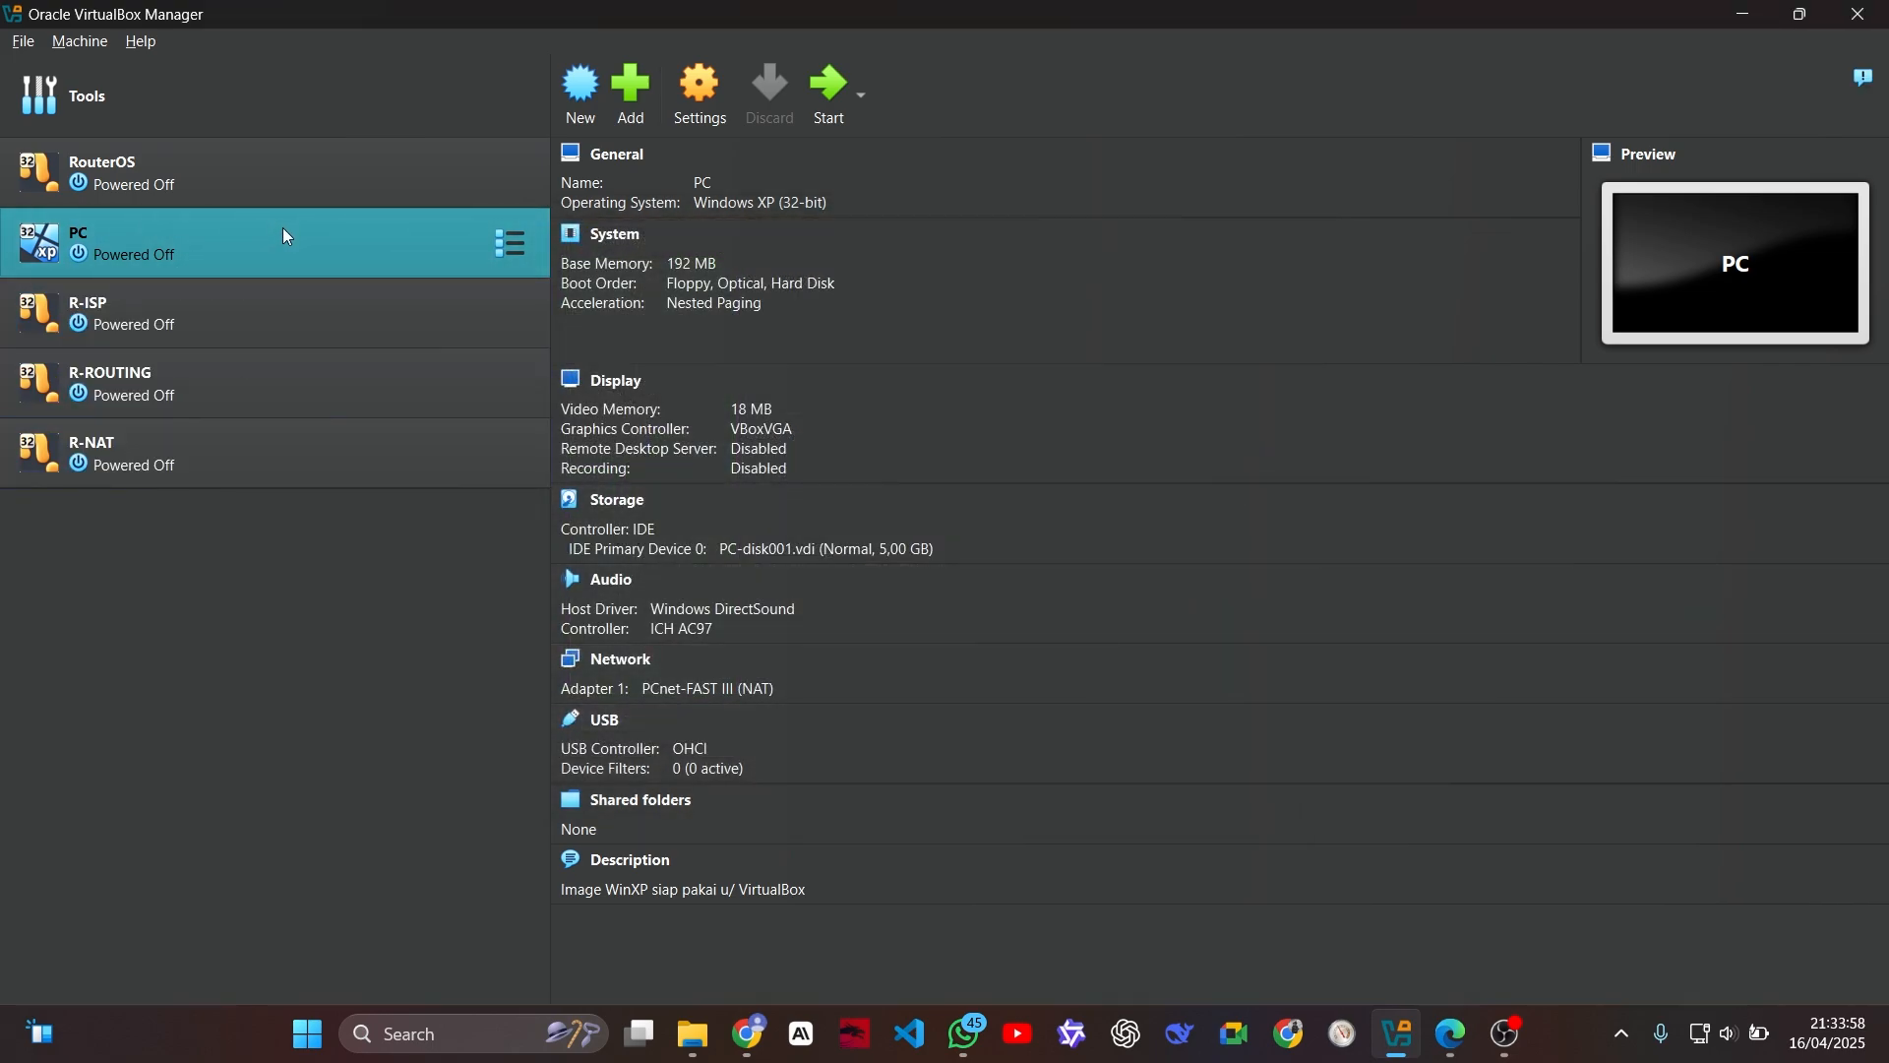
# Step: Make a full clone of the PC-1 machine named PC-2, generating new MAC addresses for all network adapters
pyautogui.rightClick(269, 523)
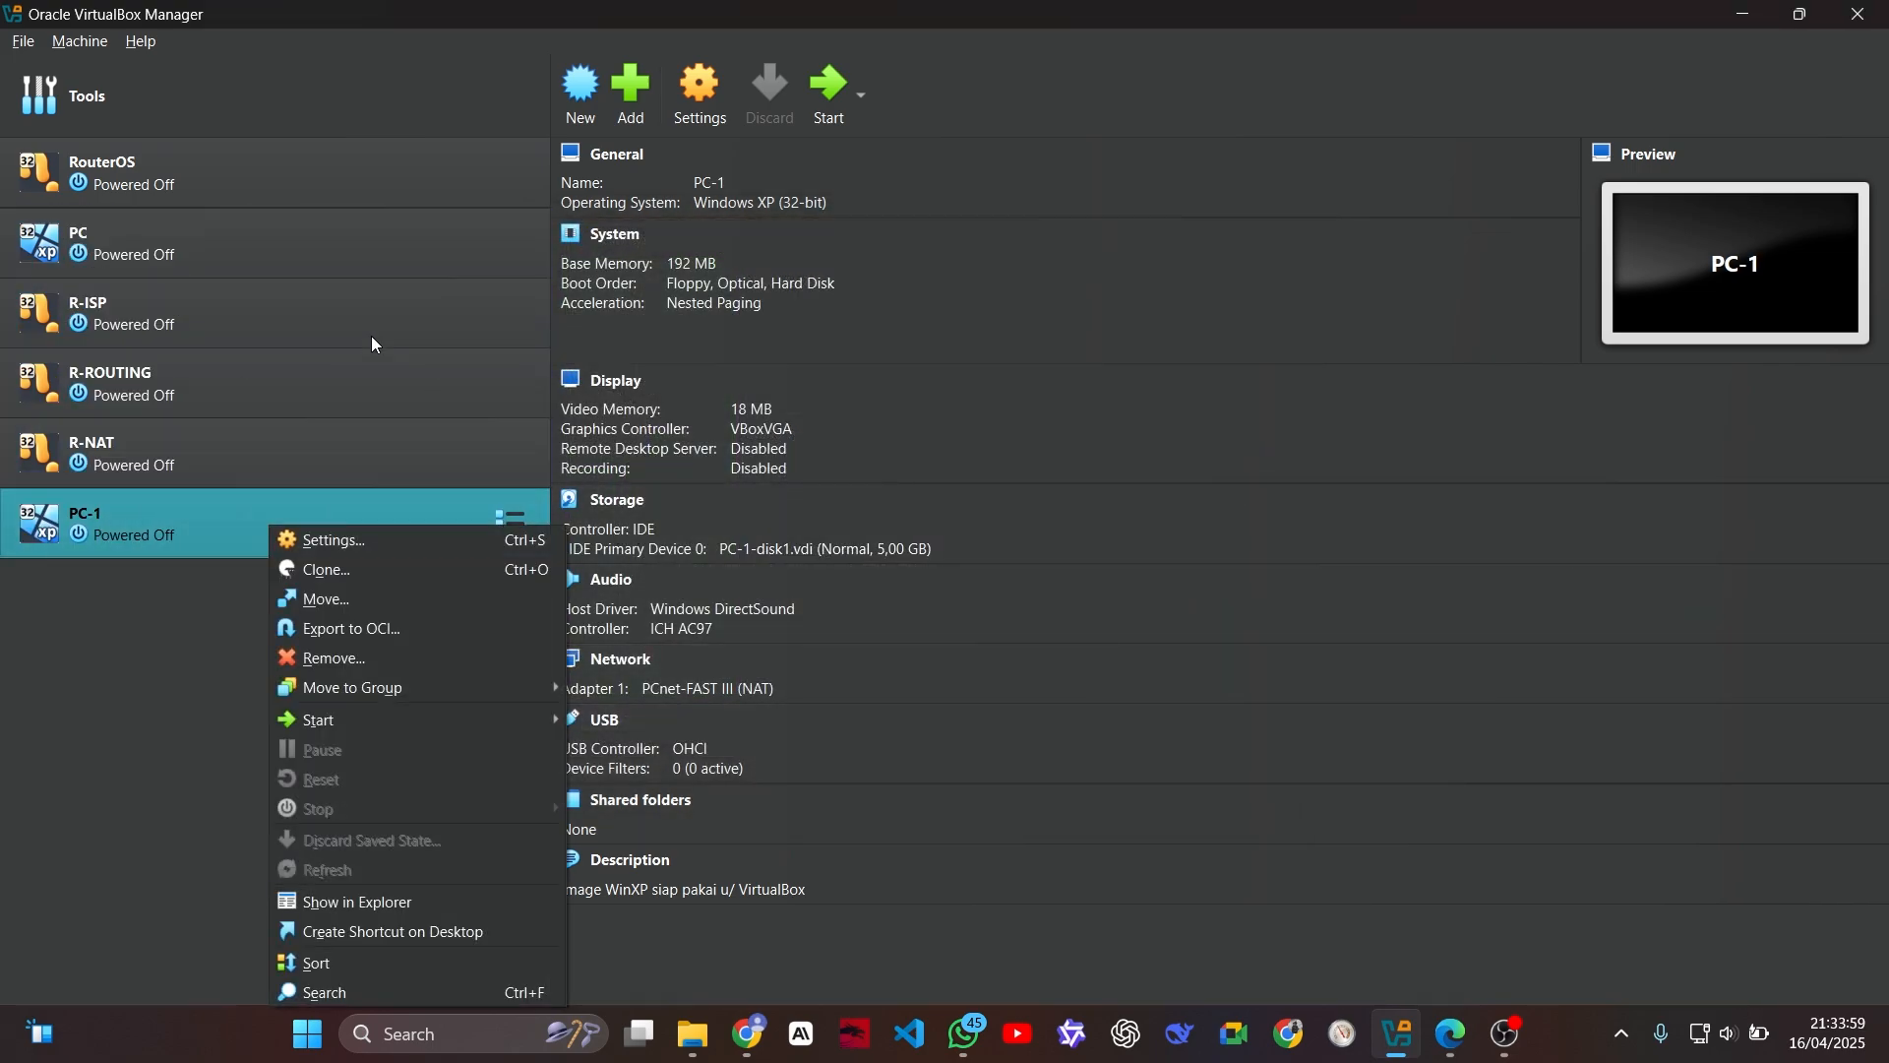
pyautogui.click(358, 572)
pyautogui.write('PC-2')
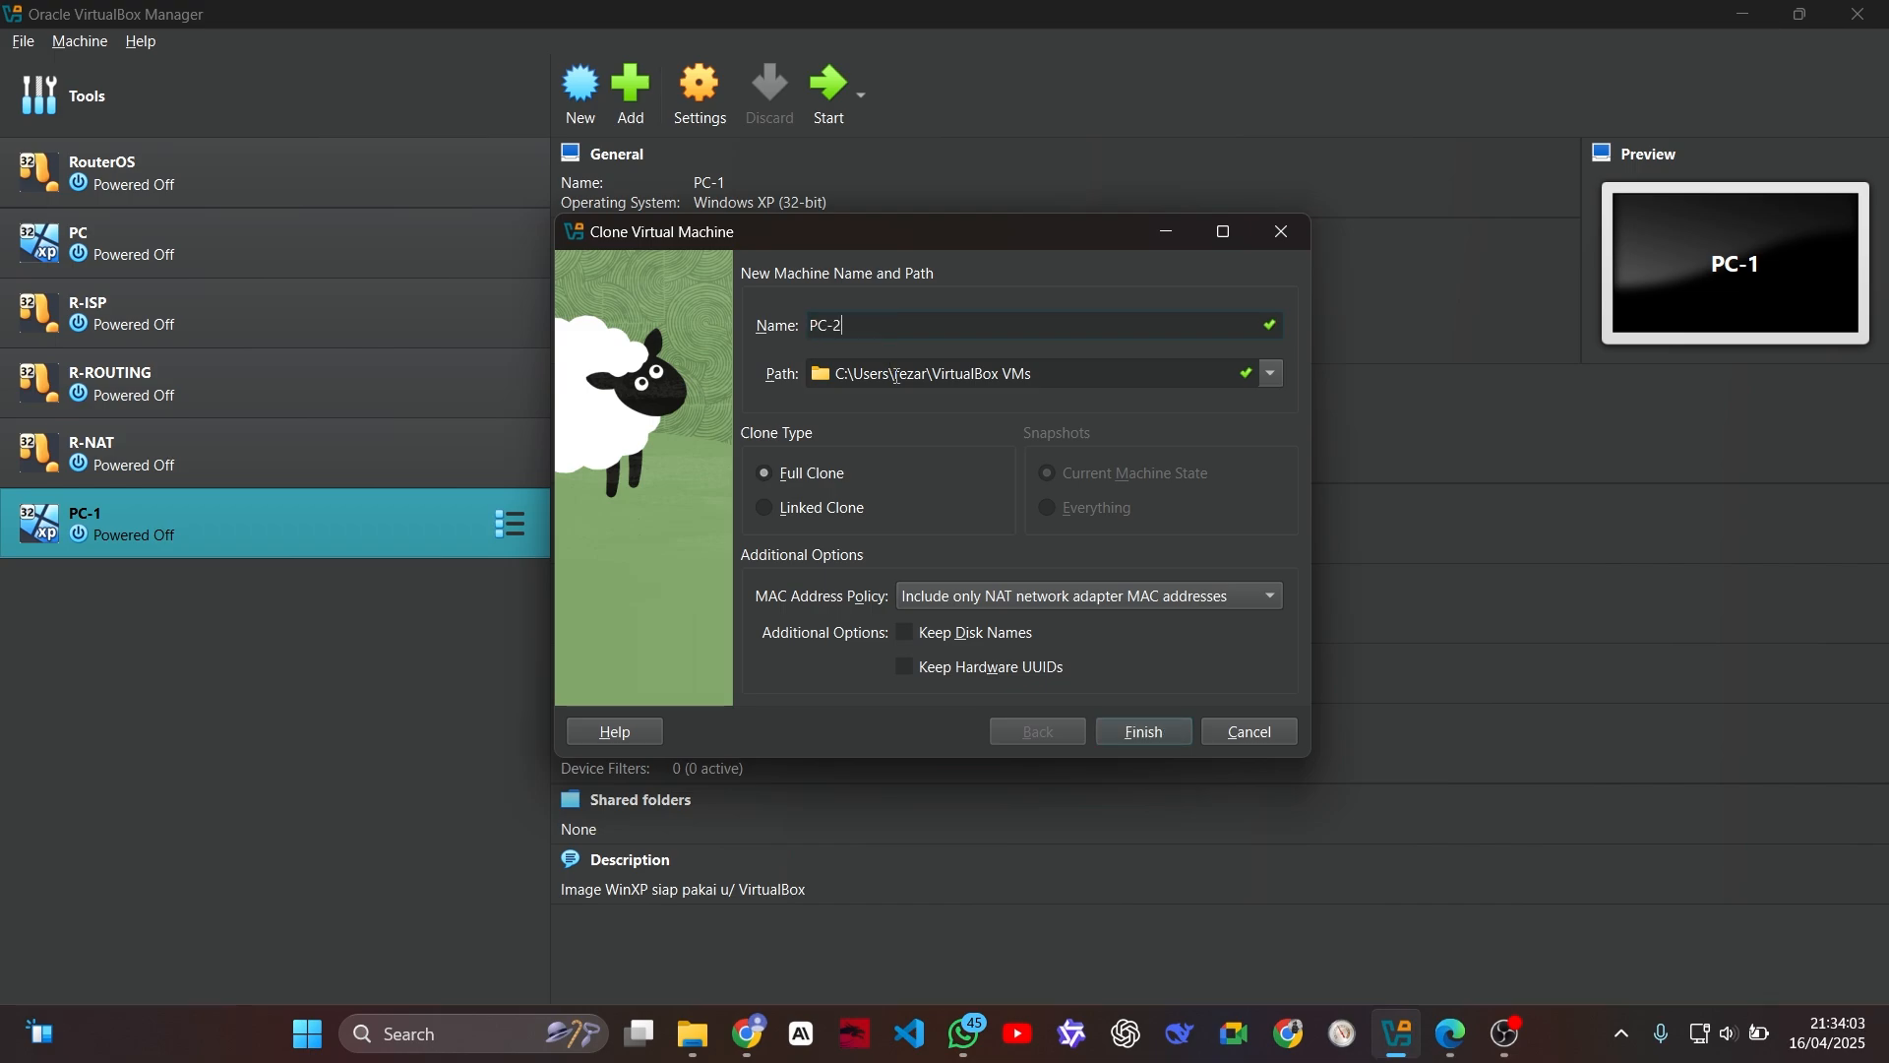
pyautogui.click(976, 598)
pyautogui.click(995, 627)
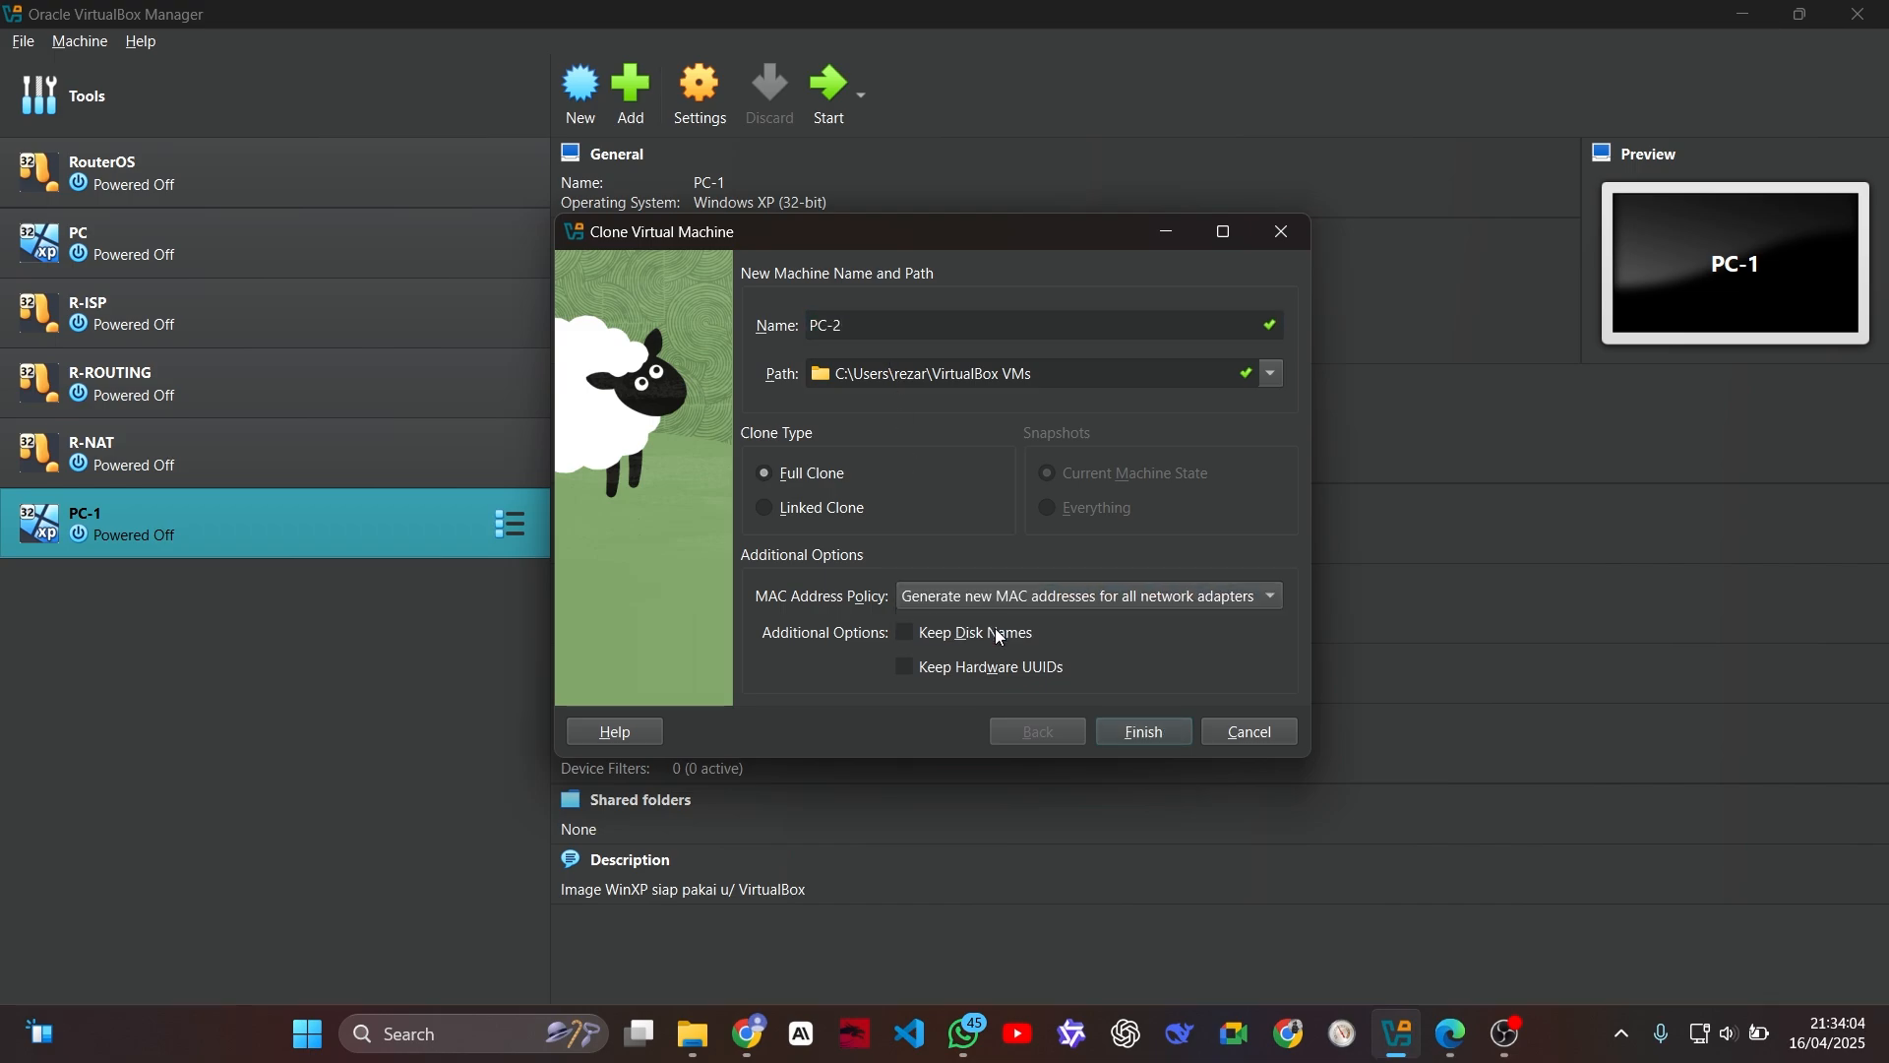
pyautogui.click(1146, 730)
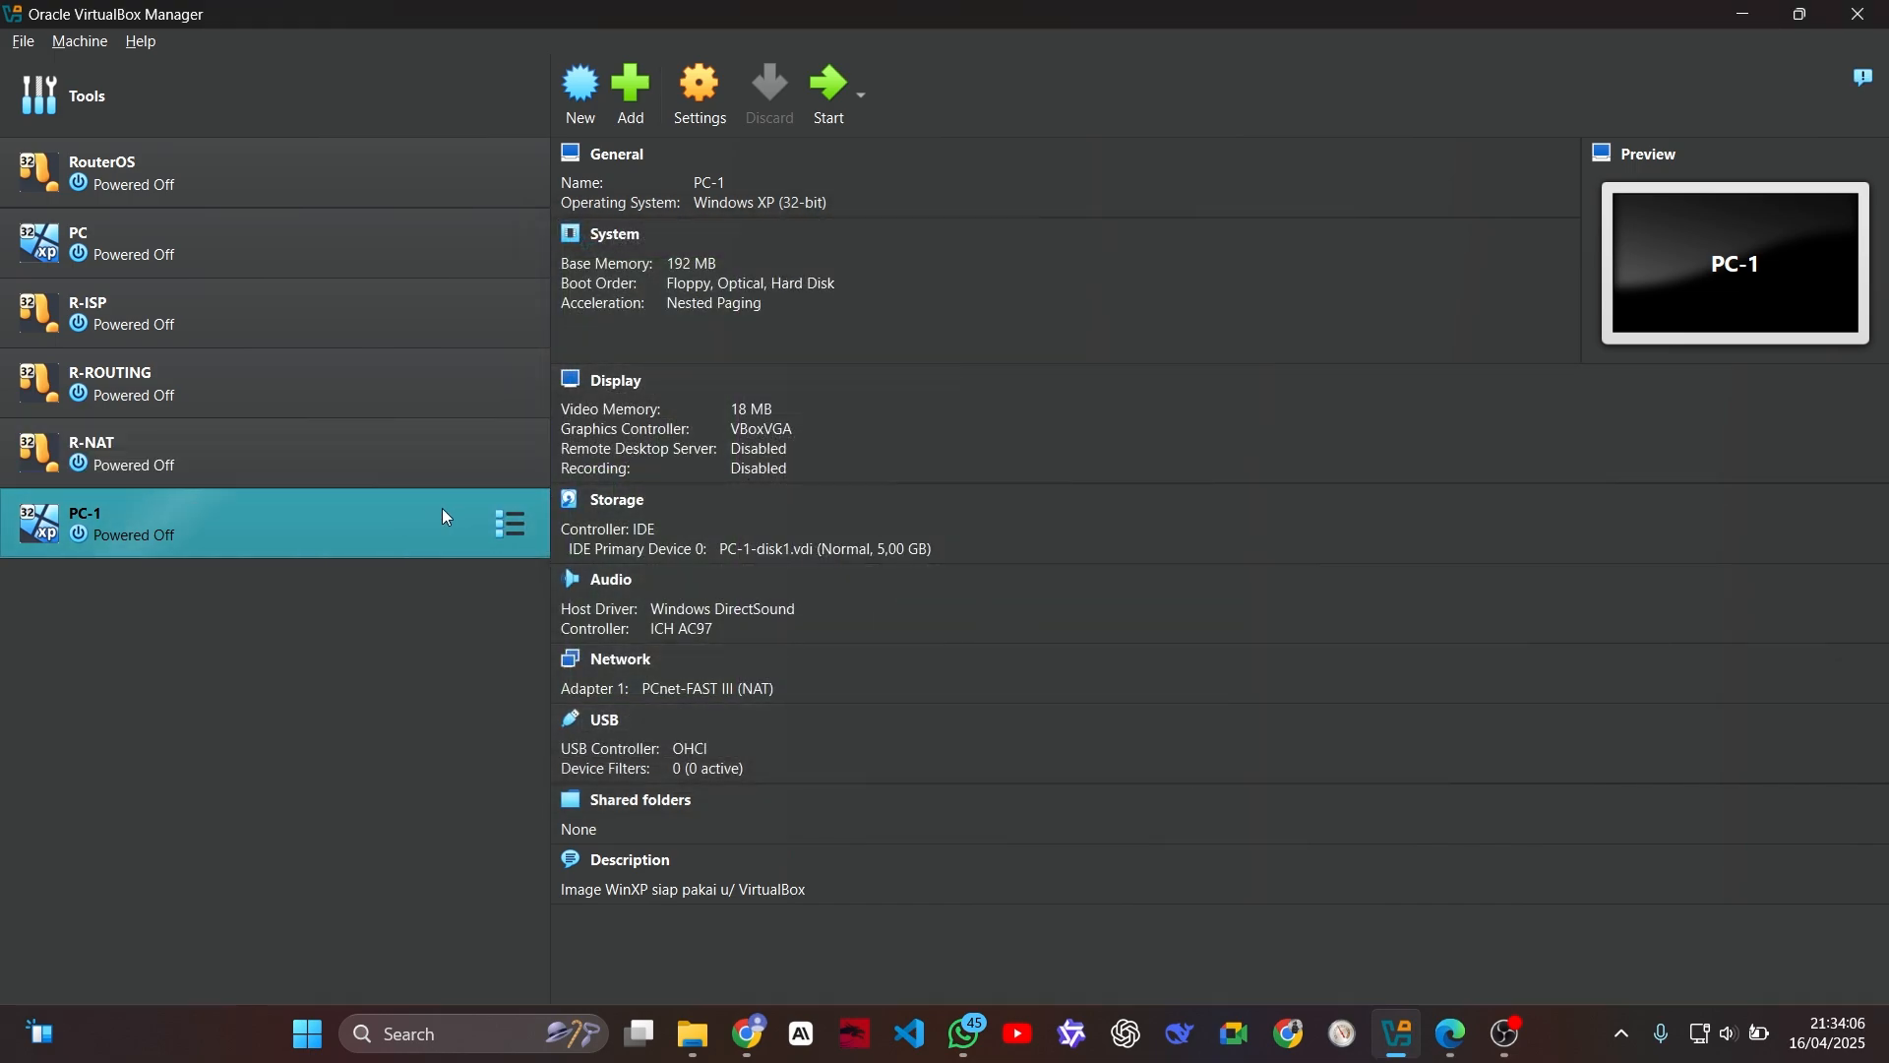
# Step: Make a full clone of the PC-2 machine named PC-PUBLIC, generating new MAC addresses for all network adapters
pyautogui.rightClick(427, 568)
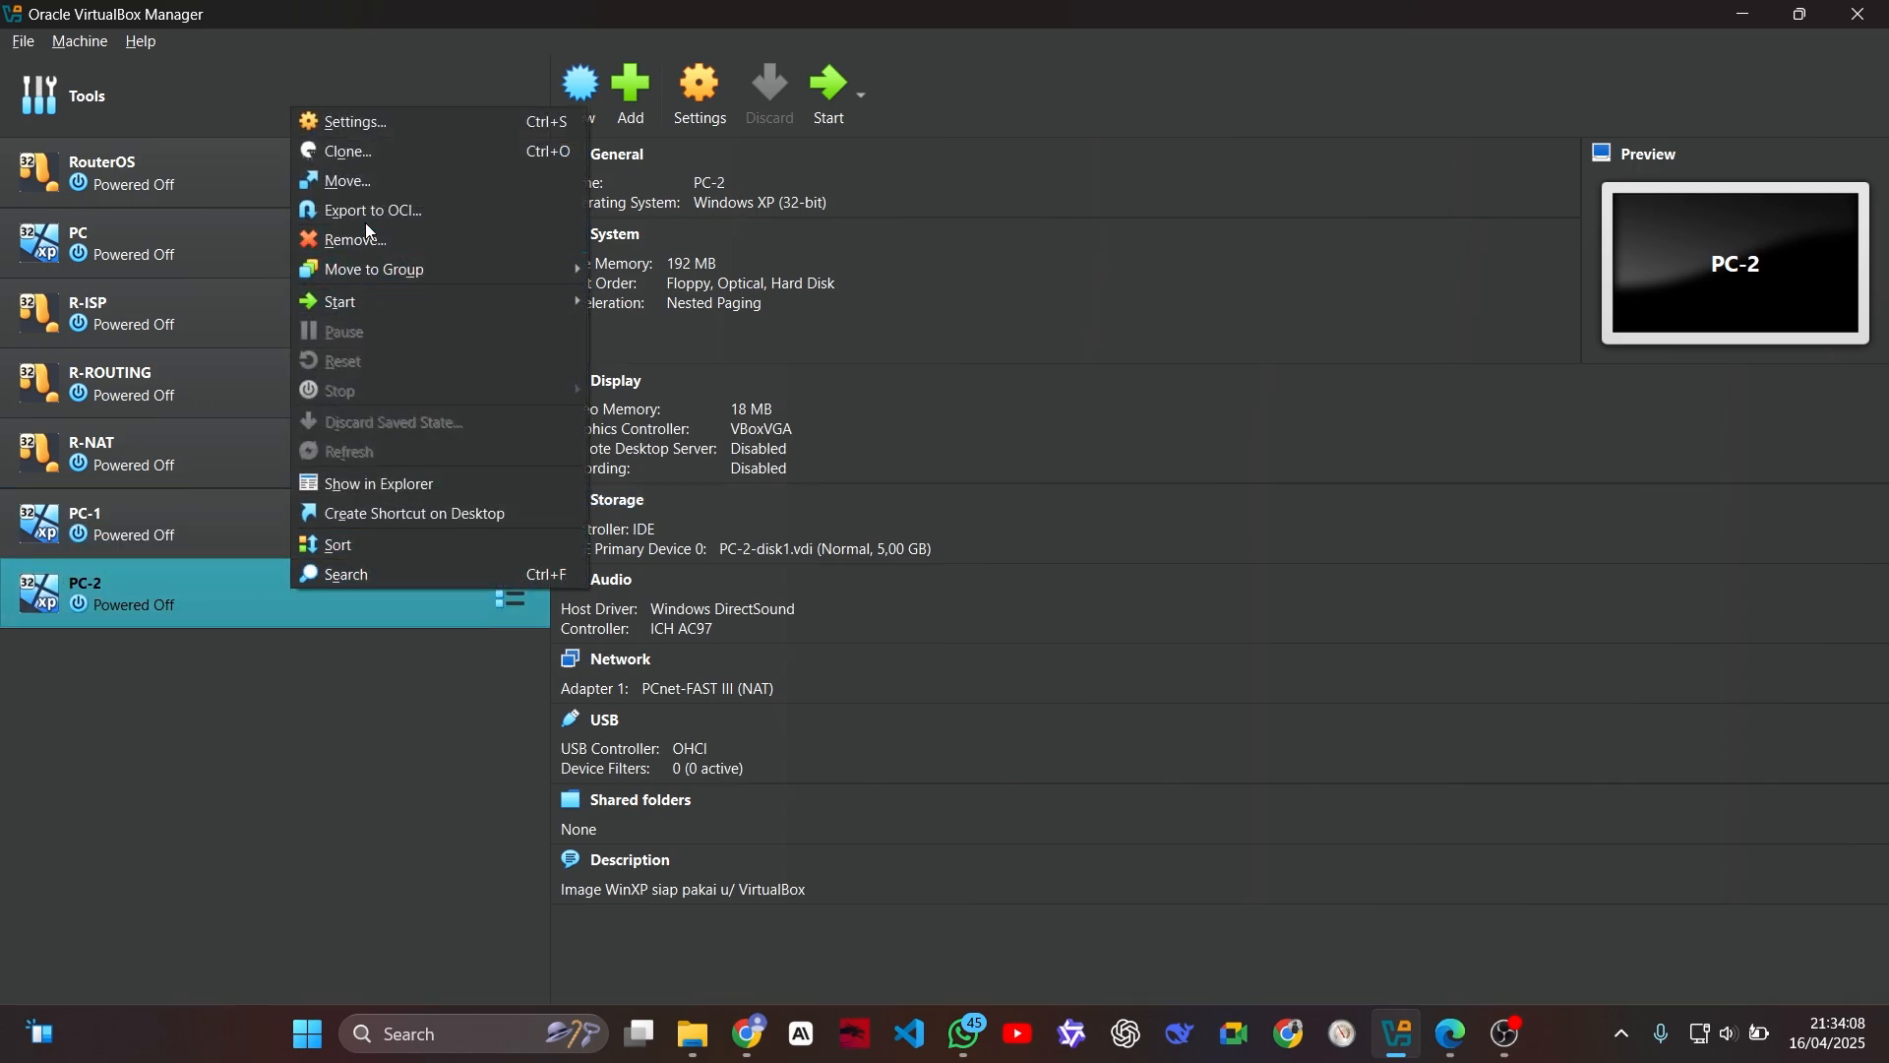
pyautogui.click(366, 153)
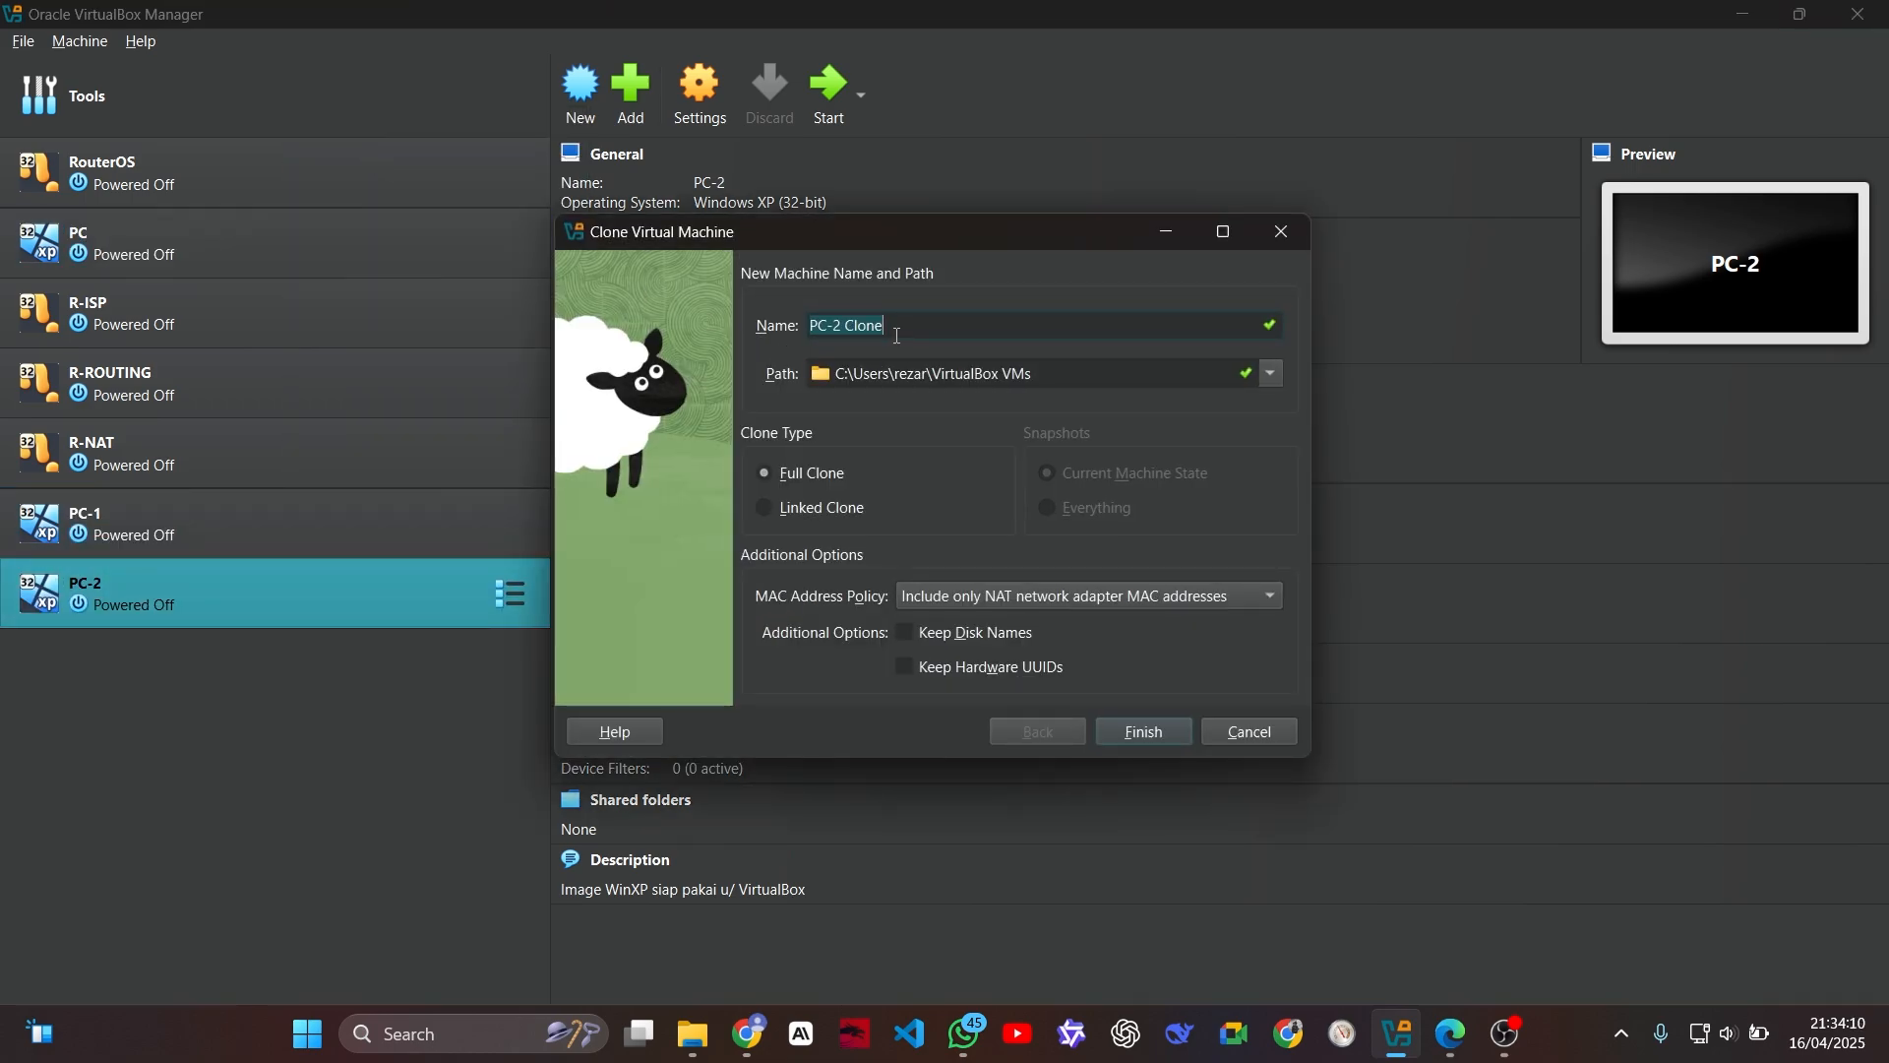
pyautogui.write('PC-')
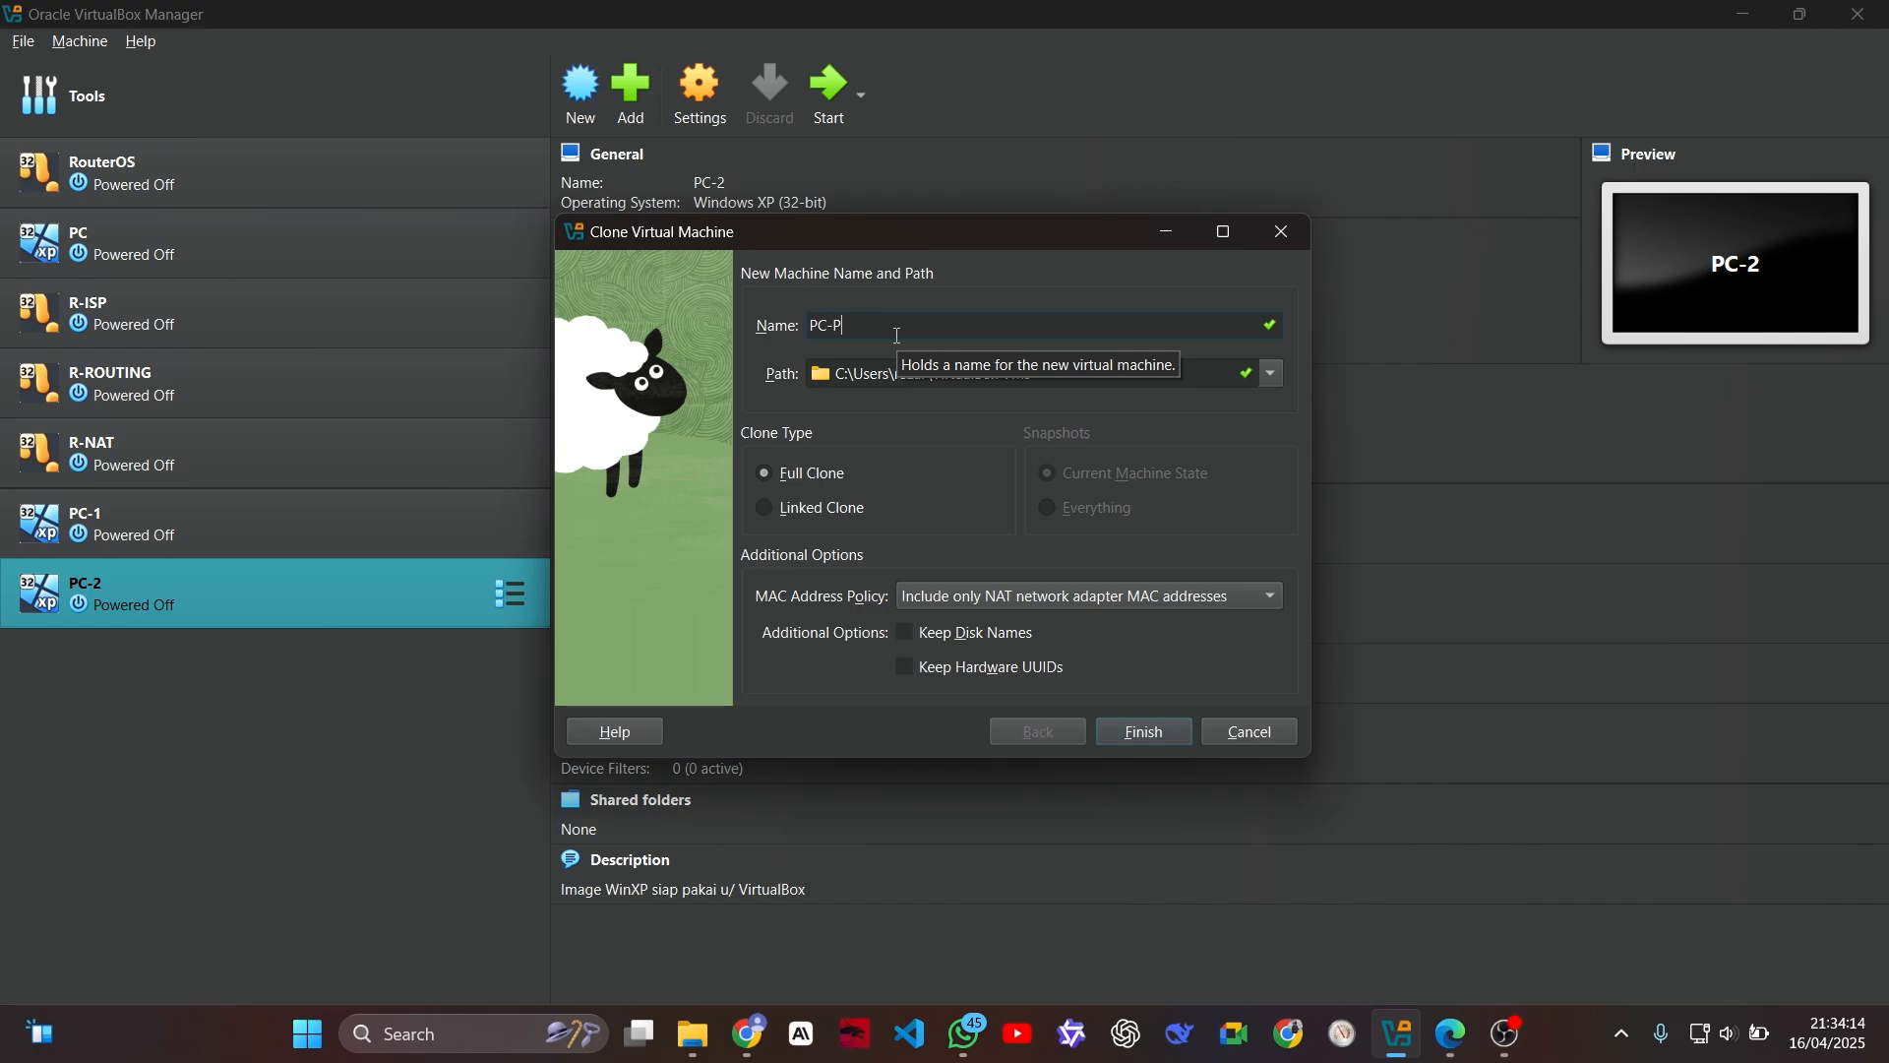
pyautogui.write('PUBLIC')
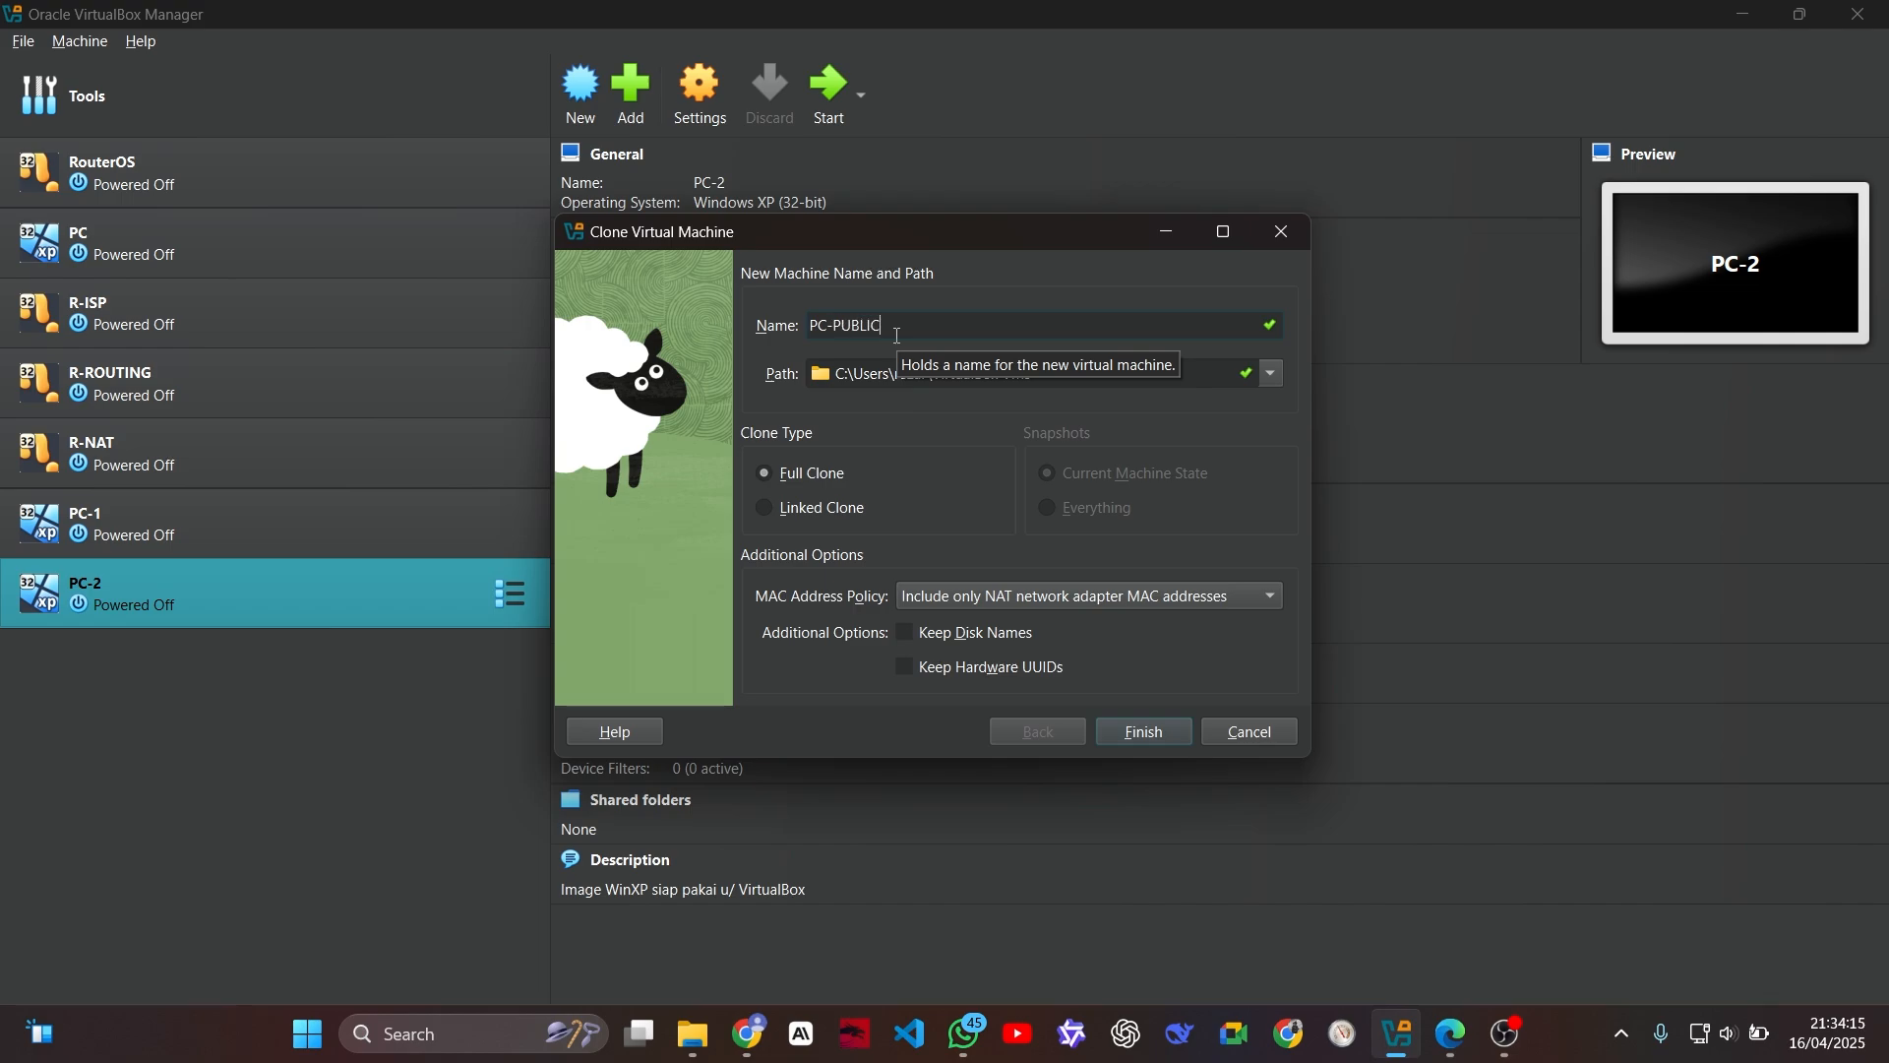
pyautogui.click(974, 600)
pyautogui.click(1010, 628)
pyautogui.click(1151, 731)
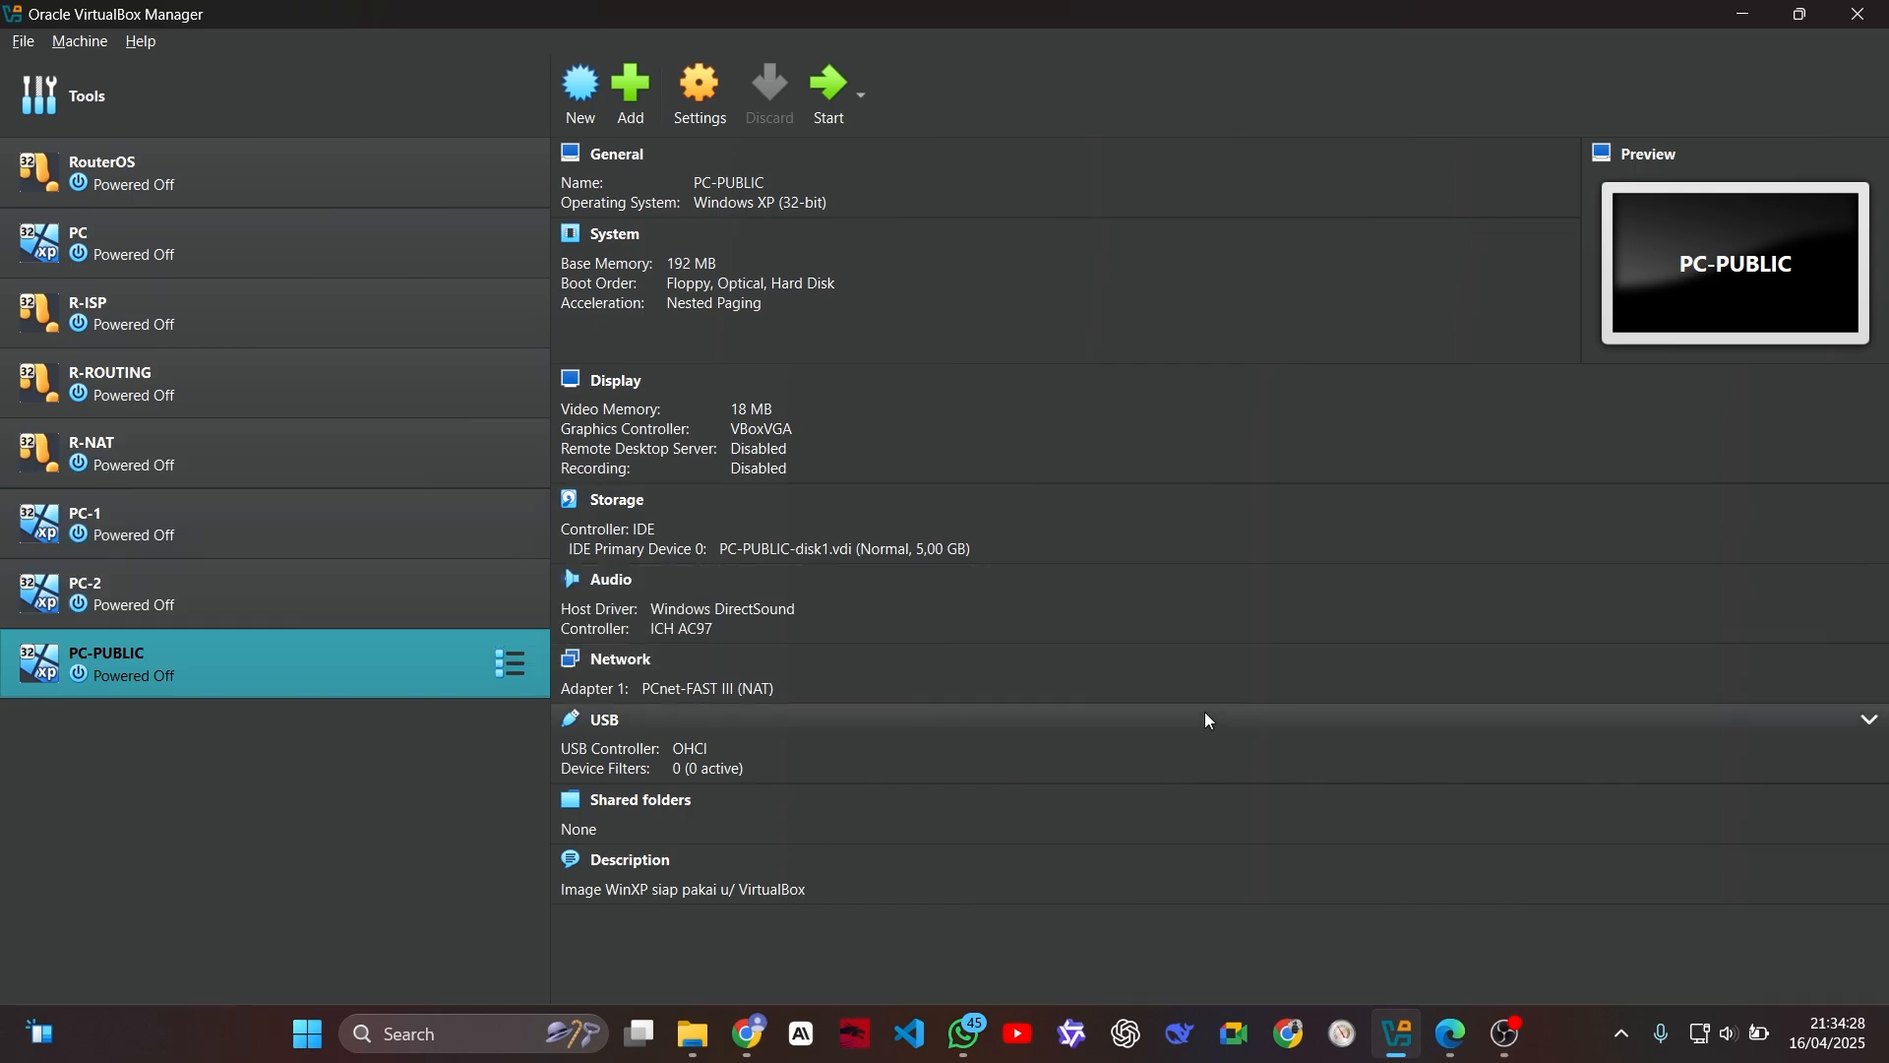
# Step: Search the computer for gns3 and launch GNS3
pyautogui.press('super')
pyautogui.write('gns3')
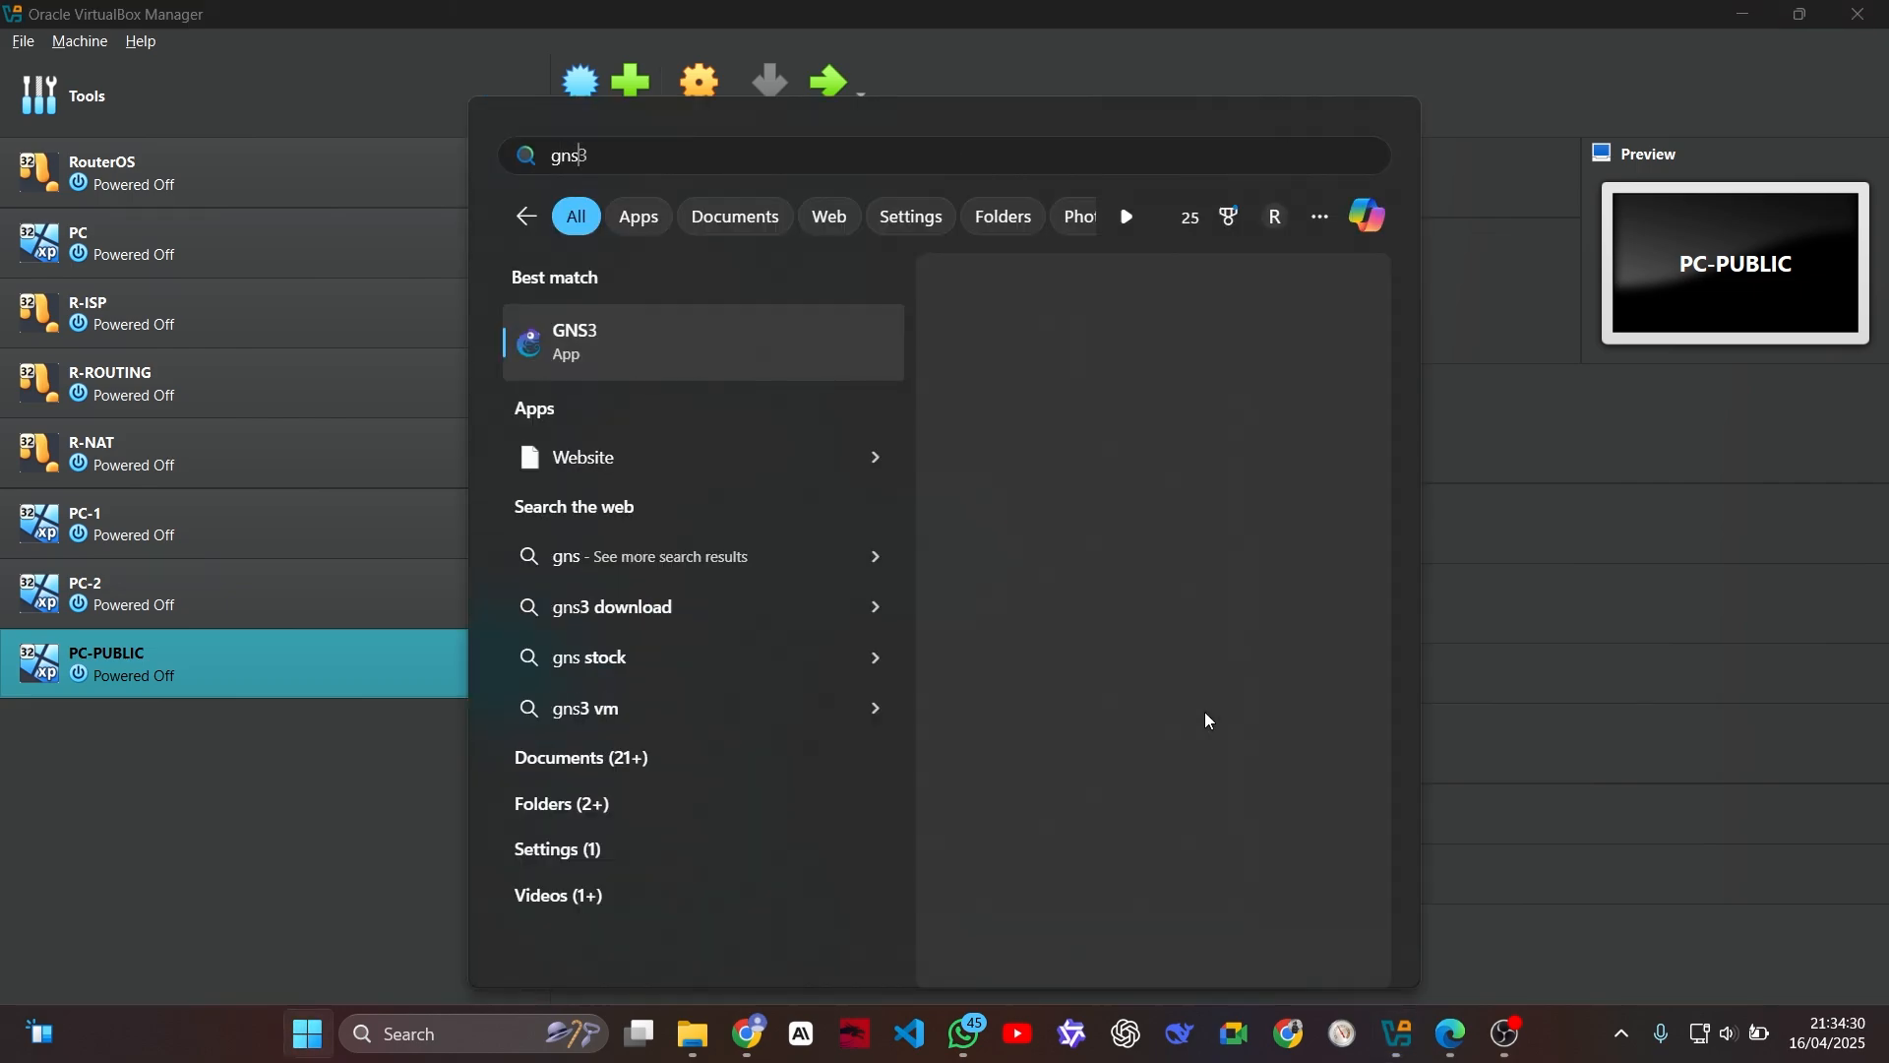
pyautogui.press('Return')
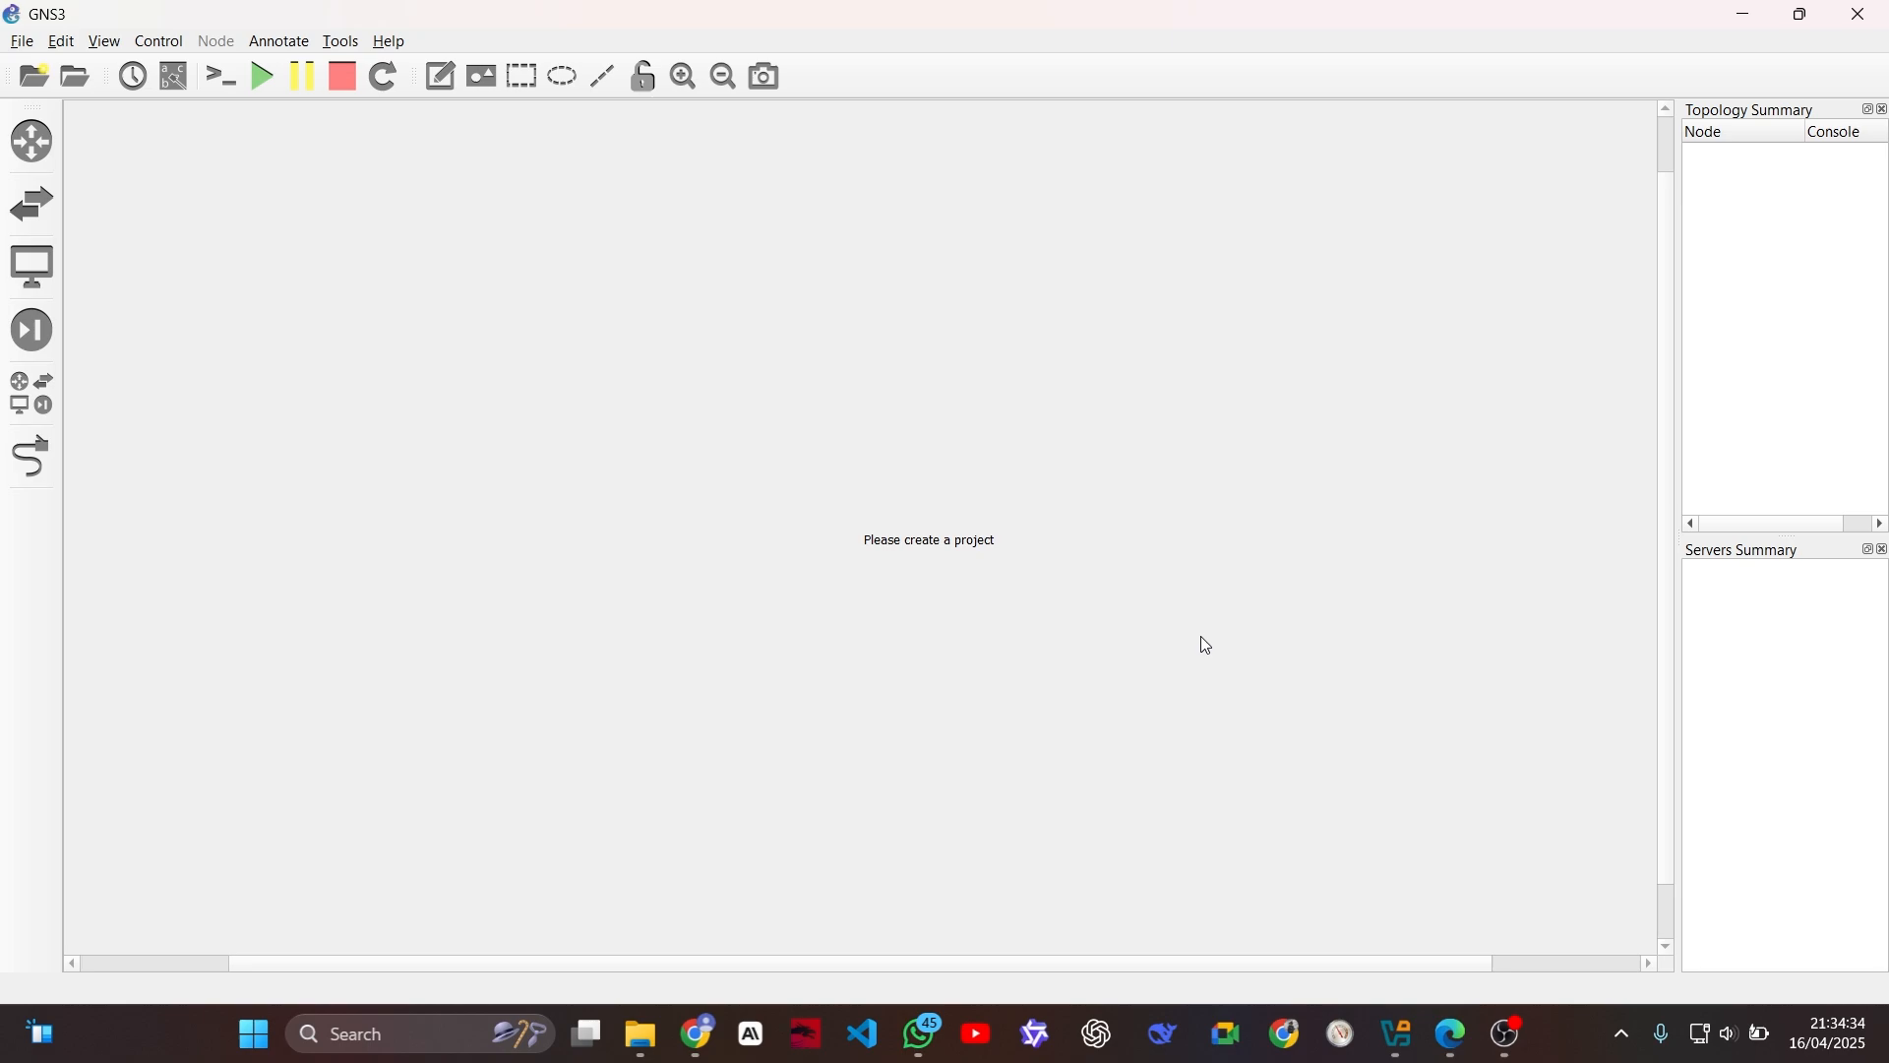
# Step: Try to create a new blank project named FIREWALL NEW
pyautogui.click(21, 45)
pyautogui.click(25, 67)
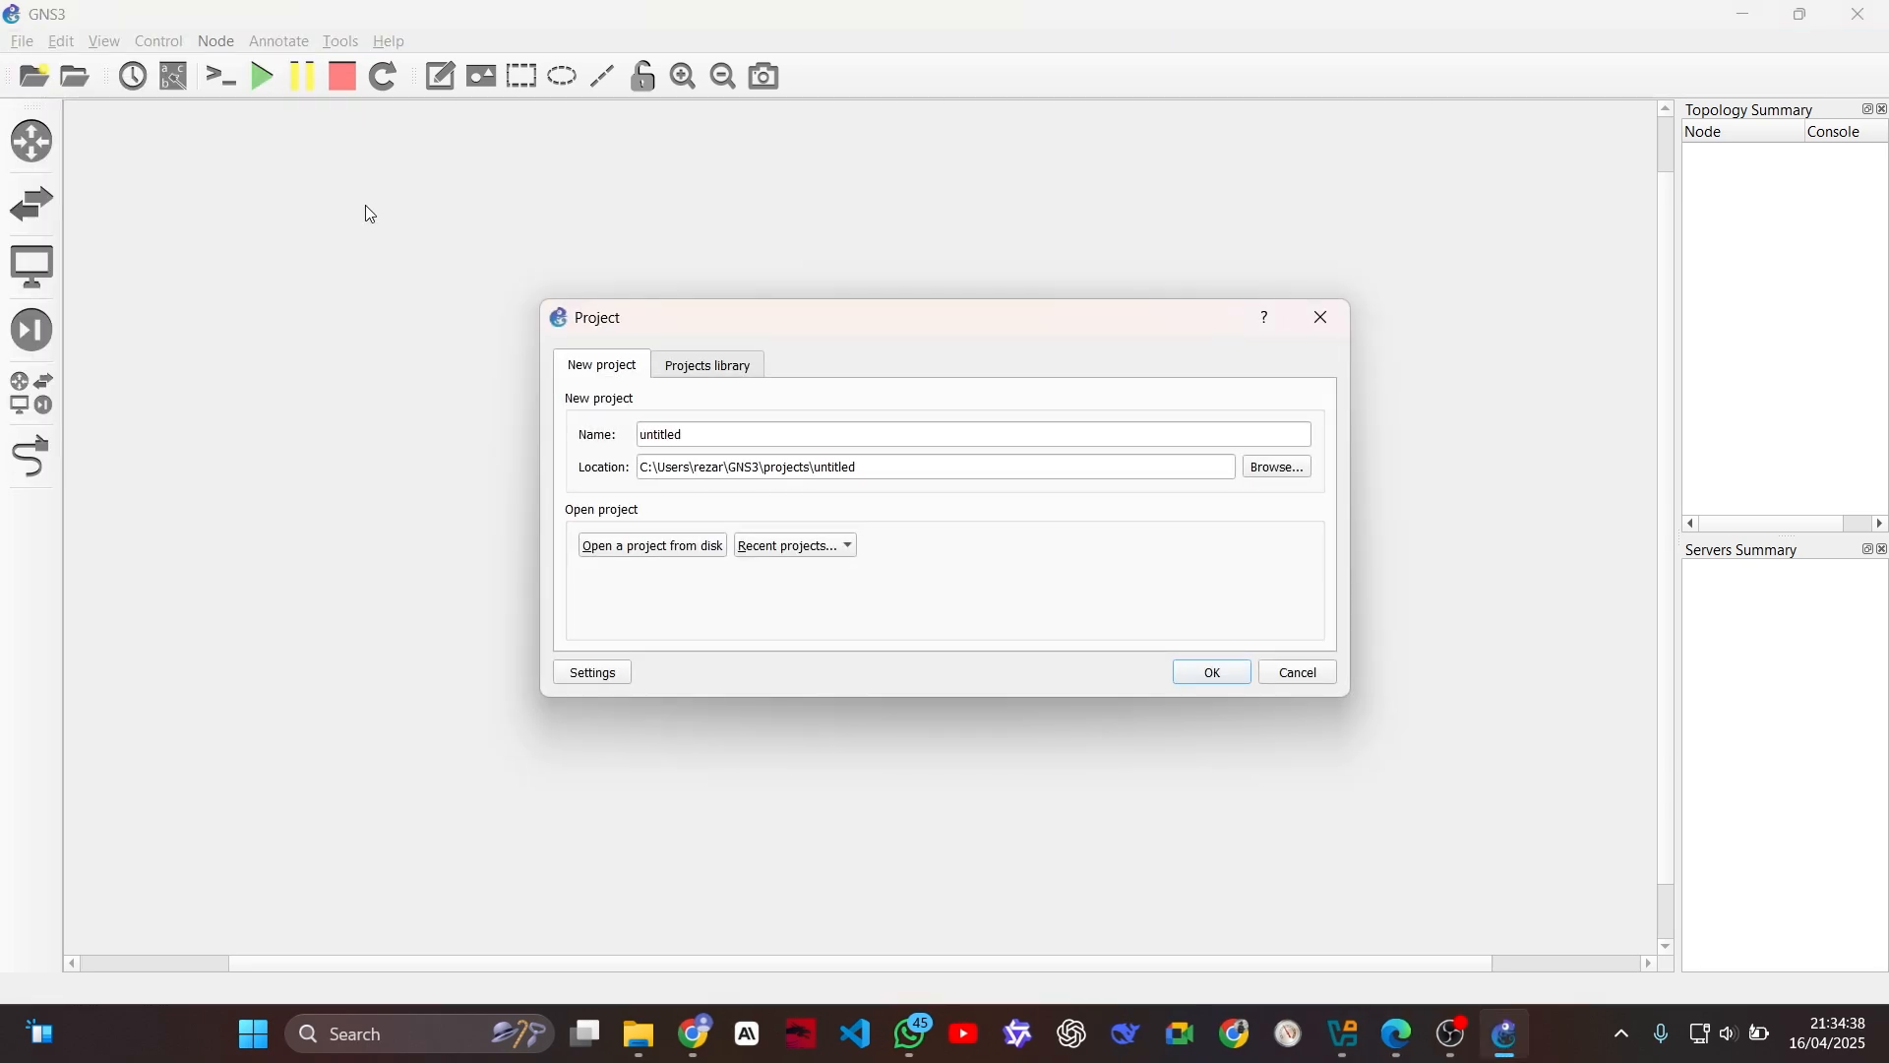
pyautogui.doubleClick(663, 439)
pyautogui.write('F')
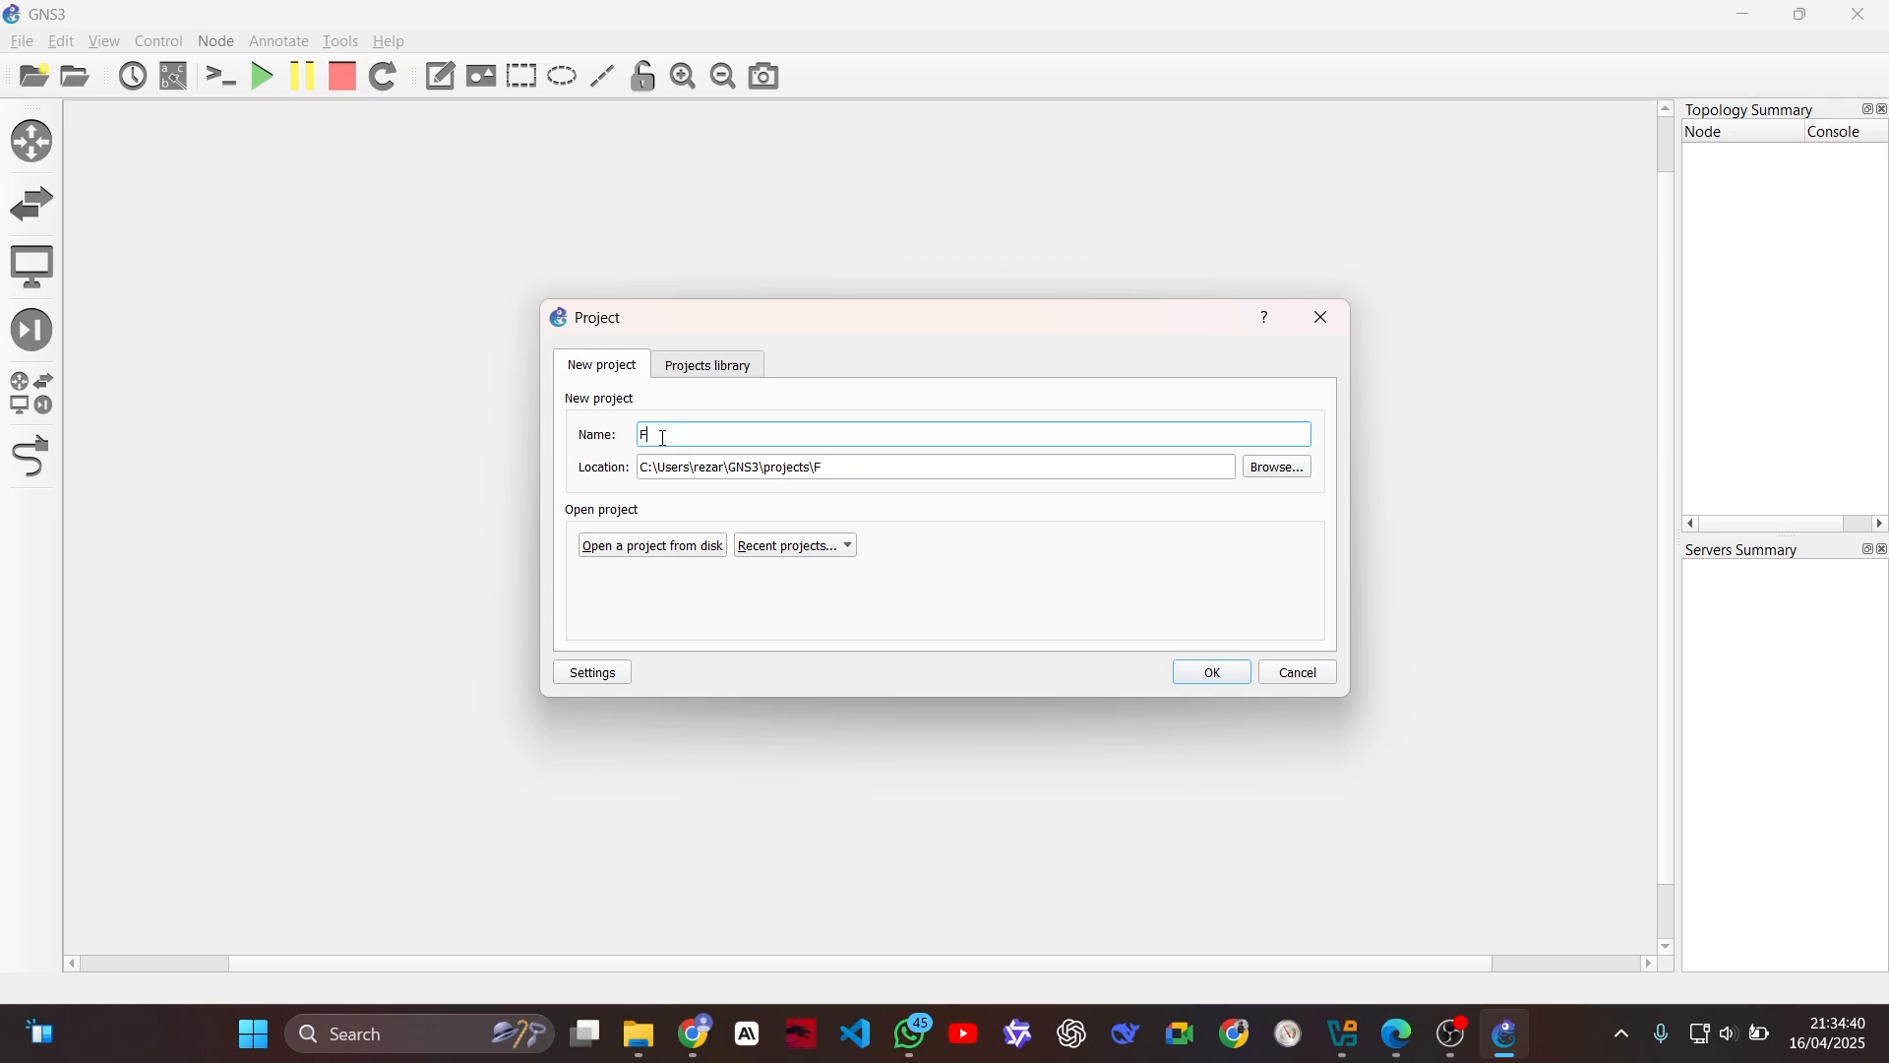
pyautogui.write('IREWALL NEW')
pyautogui.click(1212, 673)
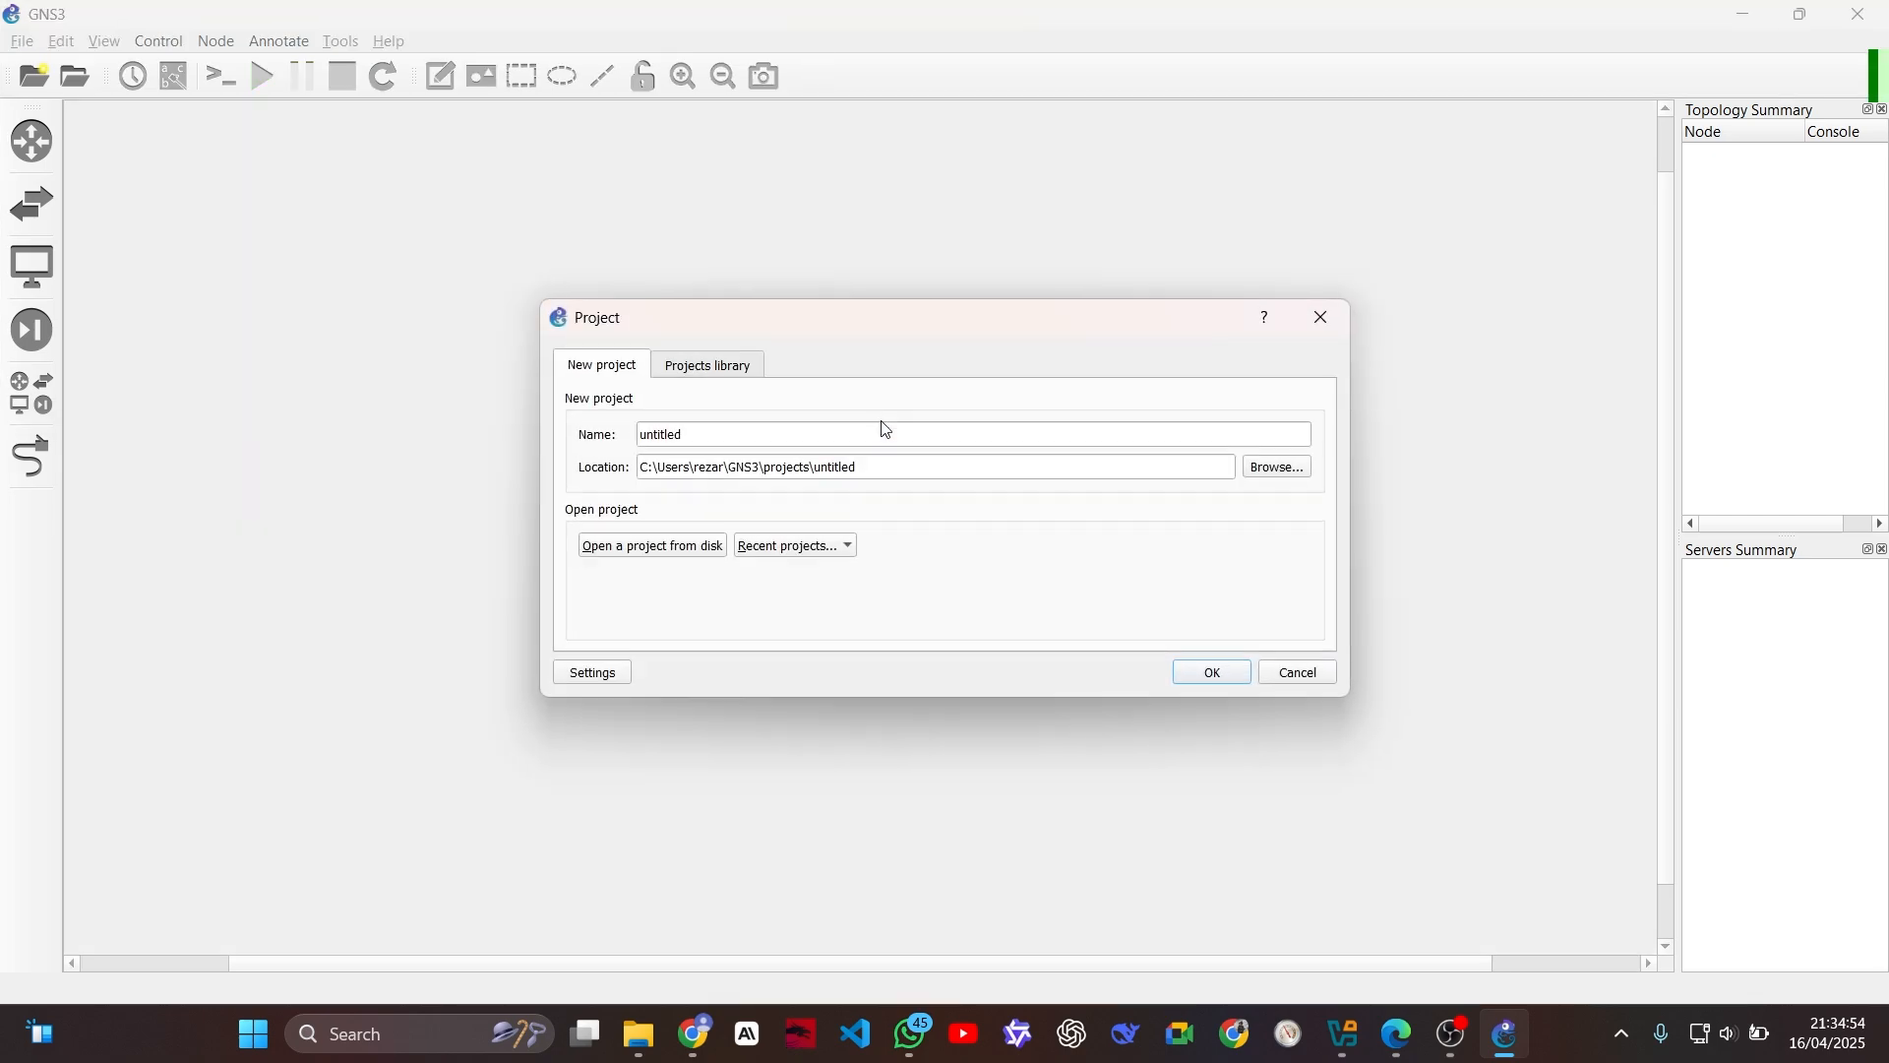
# Step: Name the new project FIREWALL NEW and create it in the default location
pyautogui.write('F')
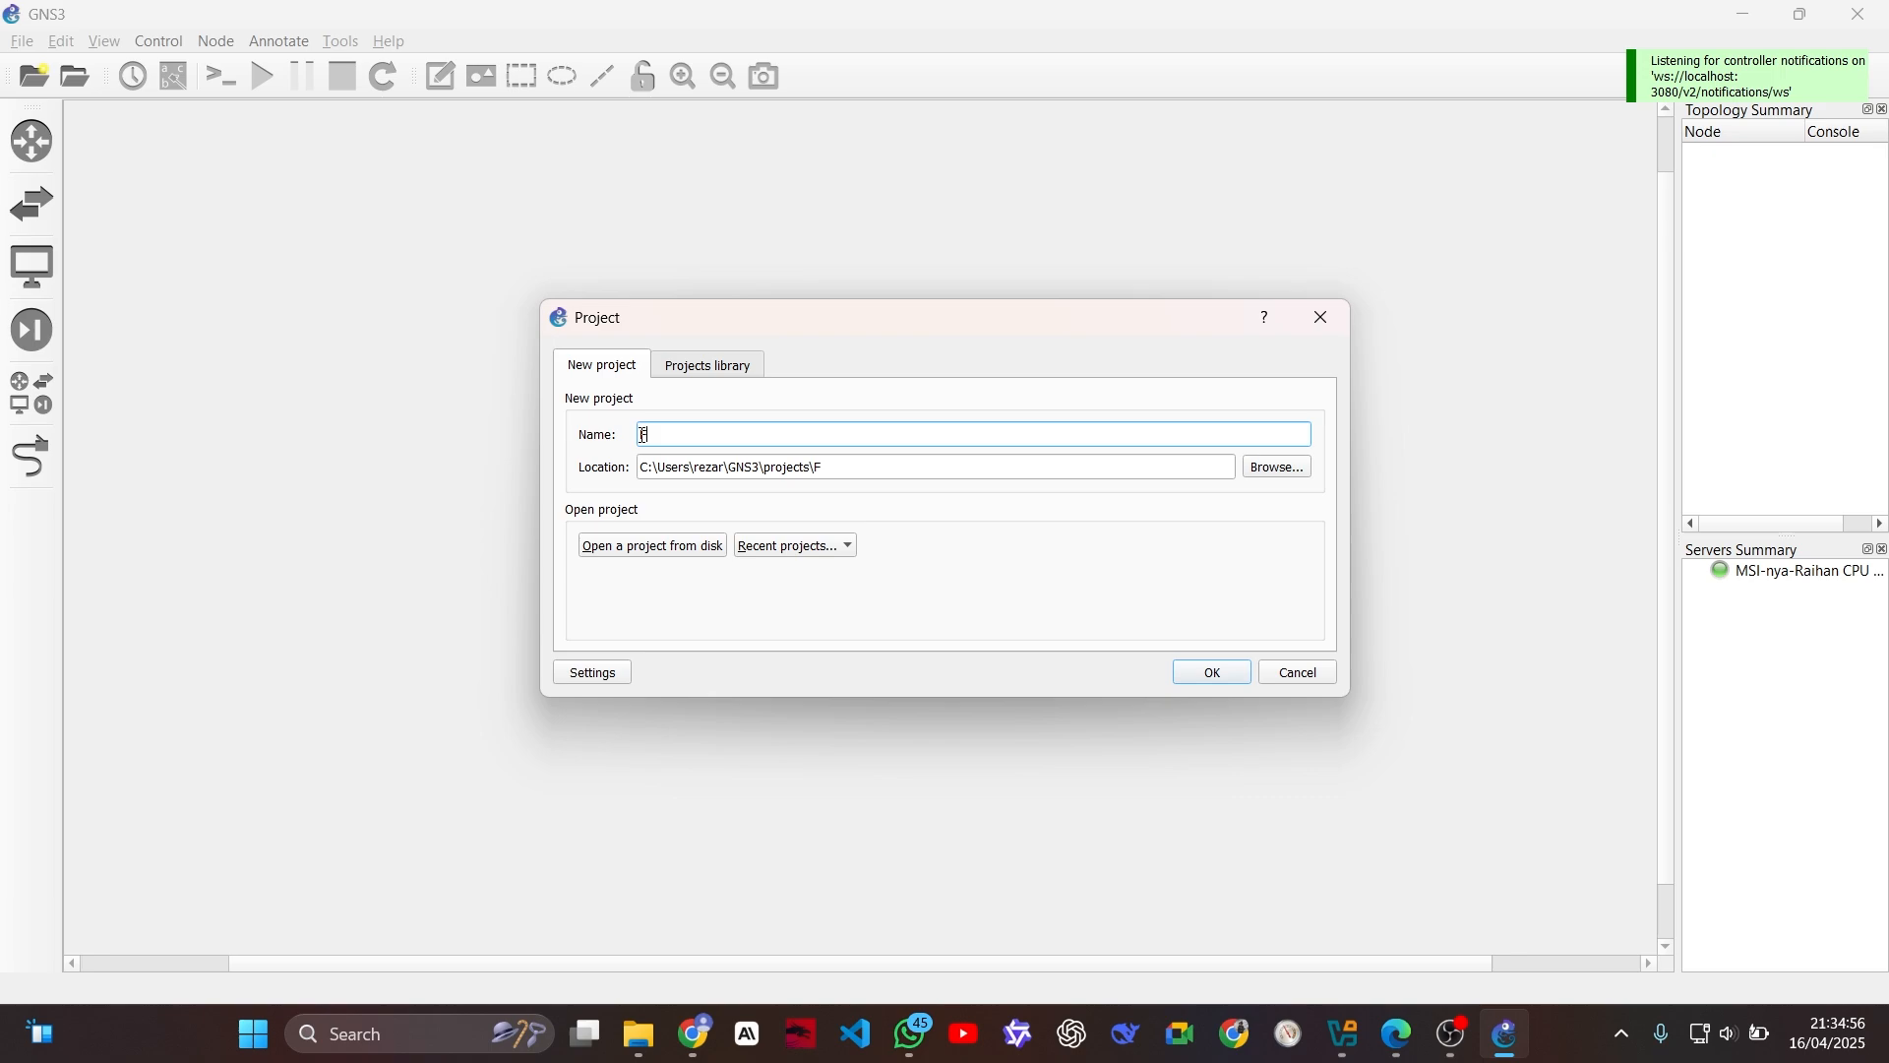
pyautogui.write('IREWALL NEW')
pyautogui.click(1193, 679)
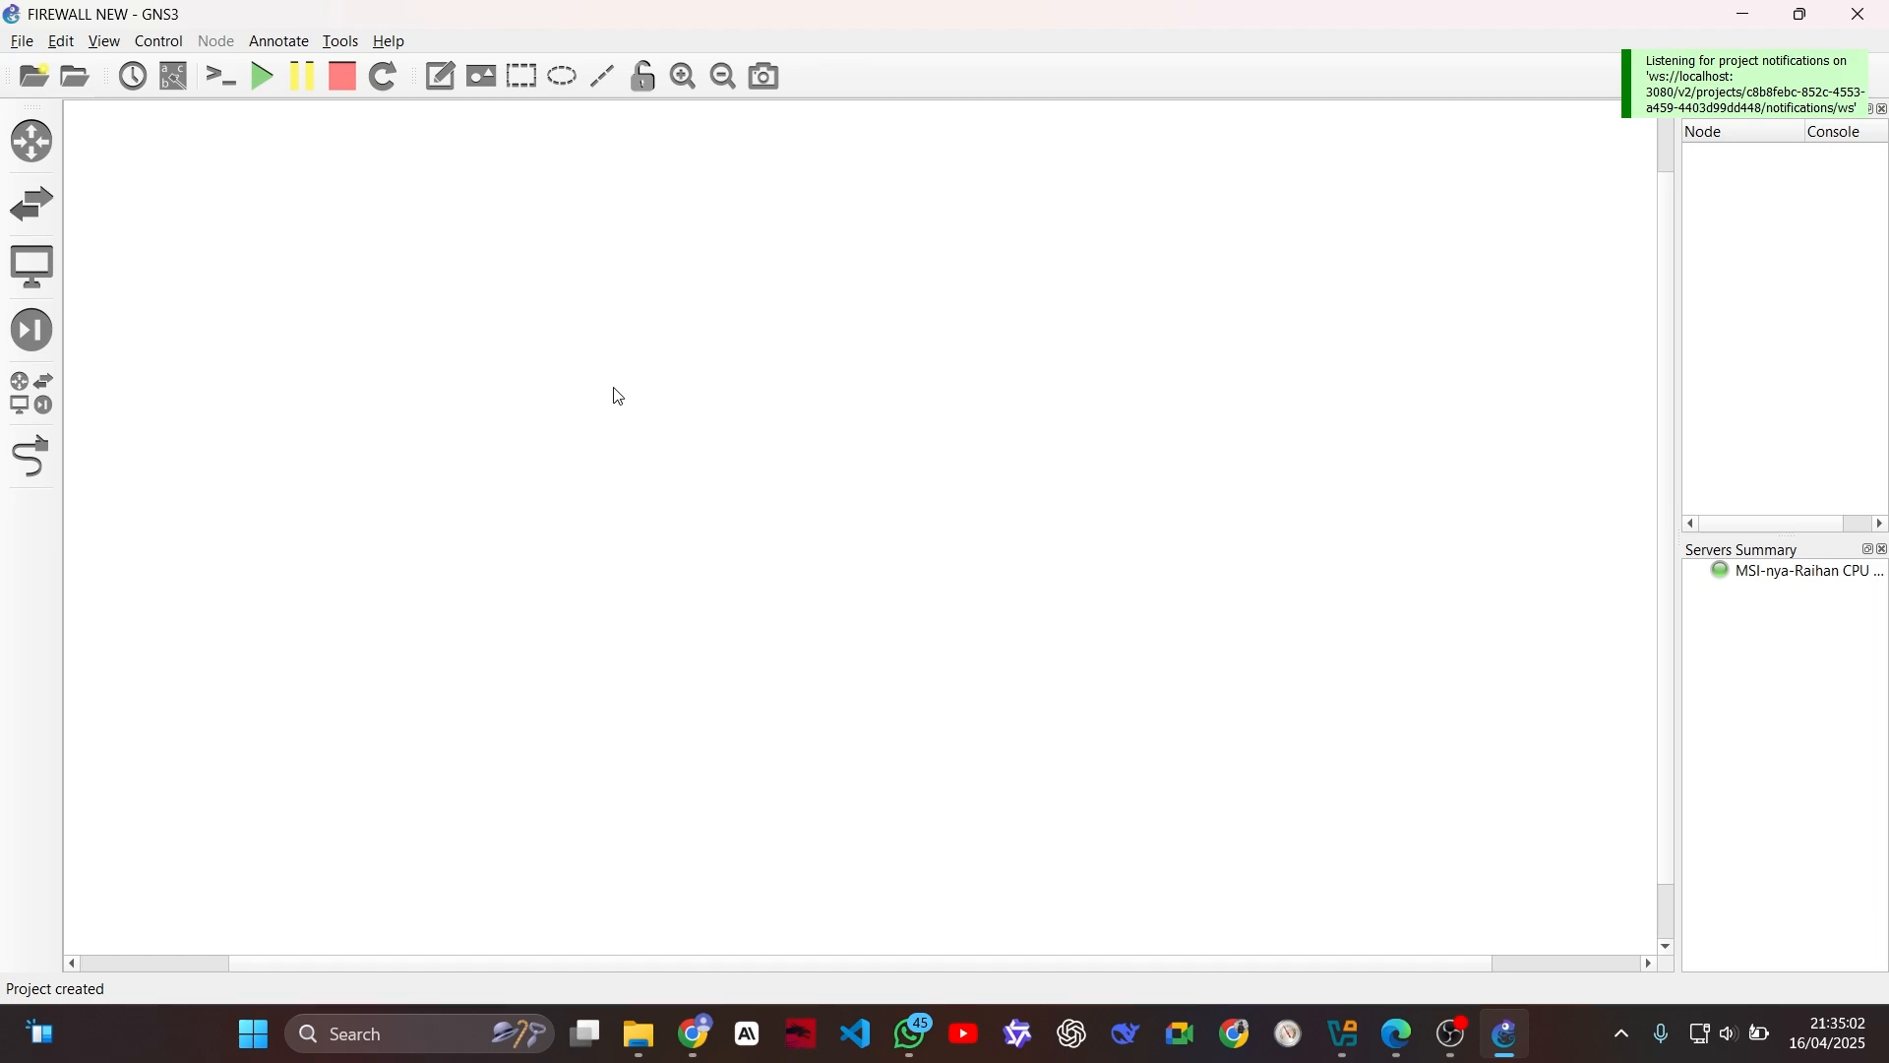
# Step: Delete the old PC-1 and PC-2 templates from the list of all devices
pyautogui.click(32, 392)
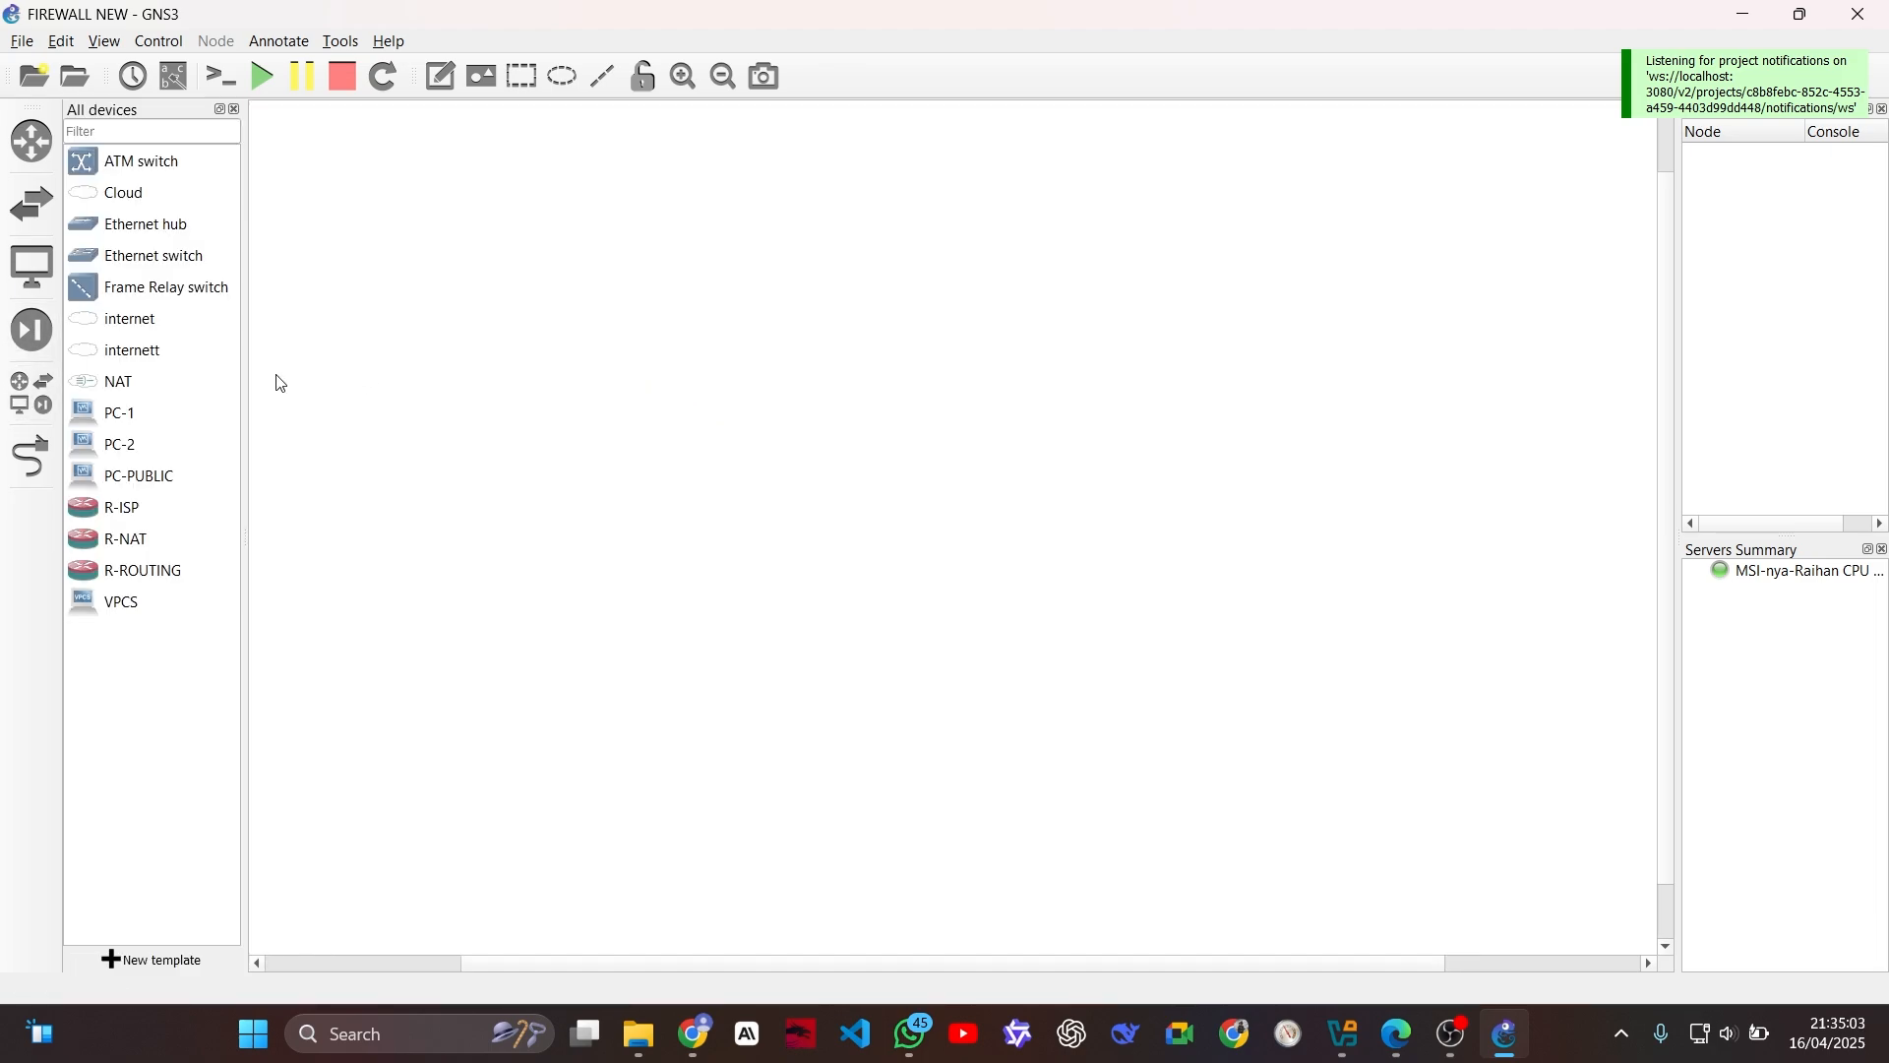
pyautogui.click(135, 417)
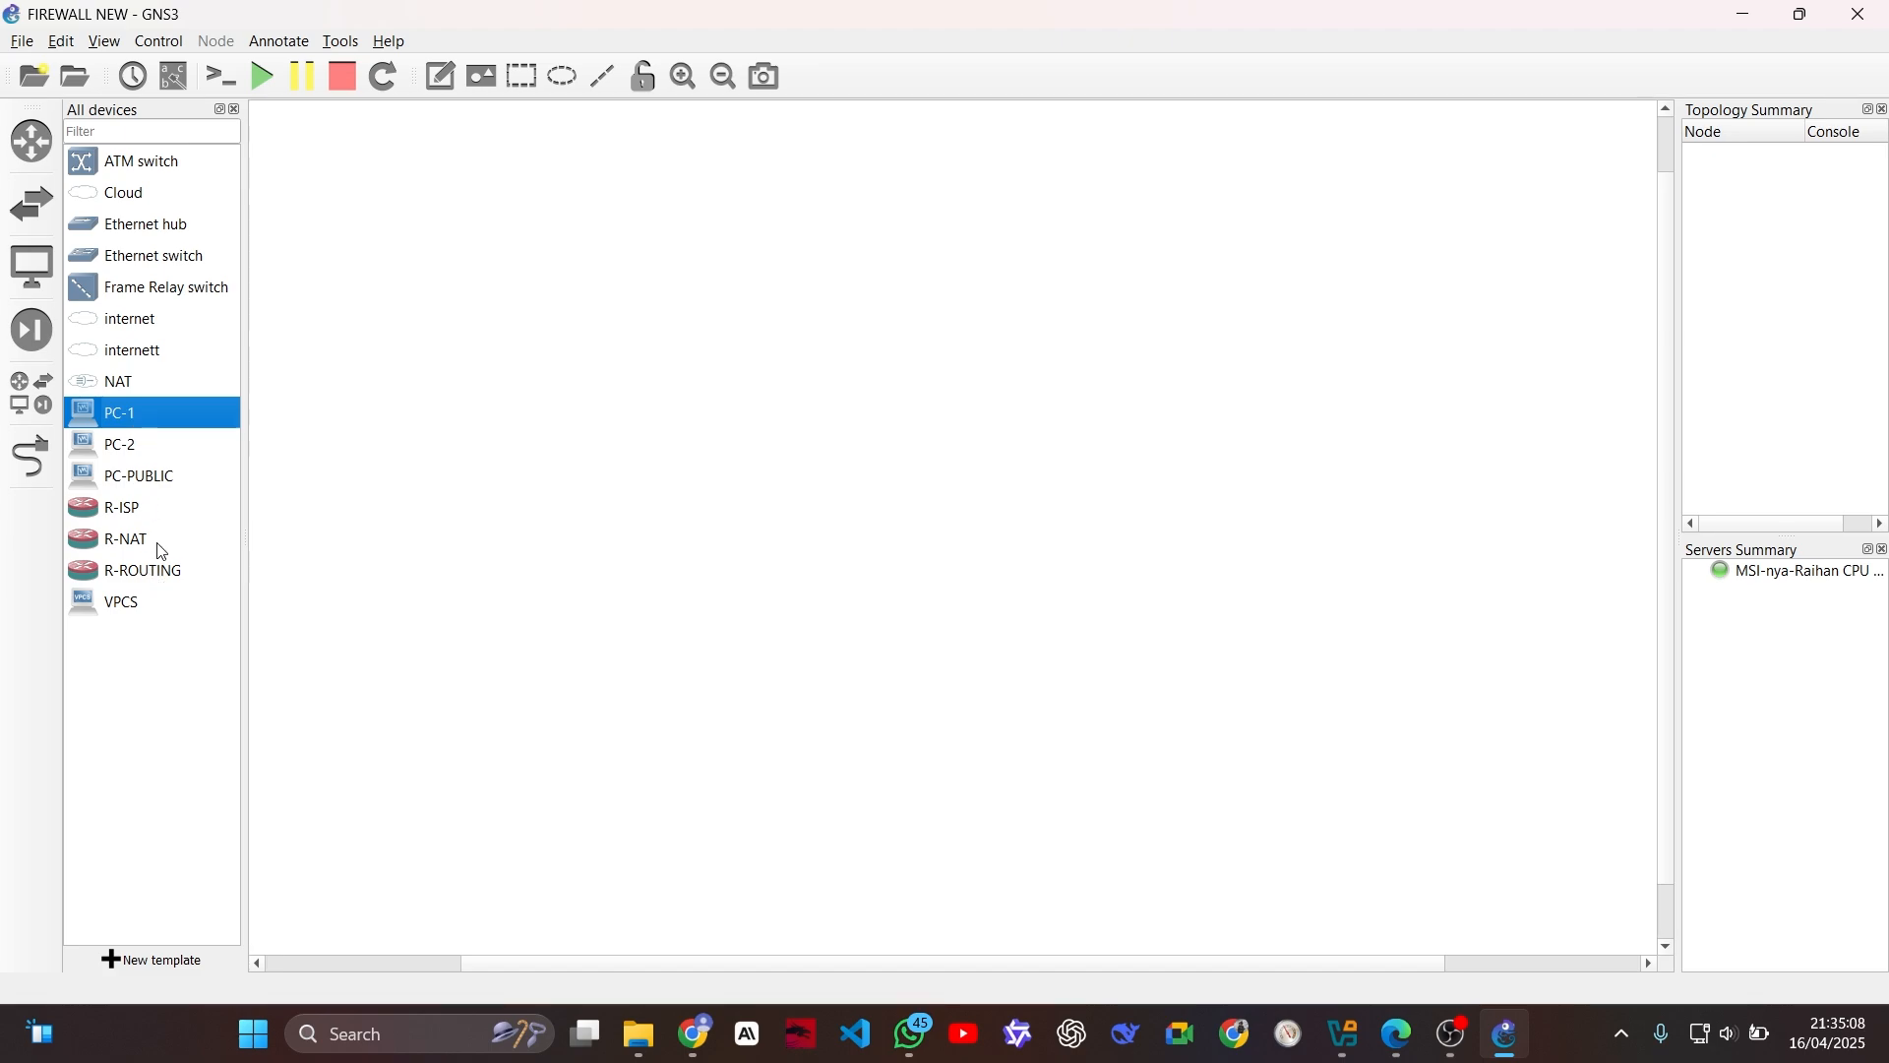
pyautogui.rightClick(135, 412)
pyautogui.click(225, 478)
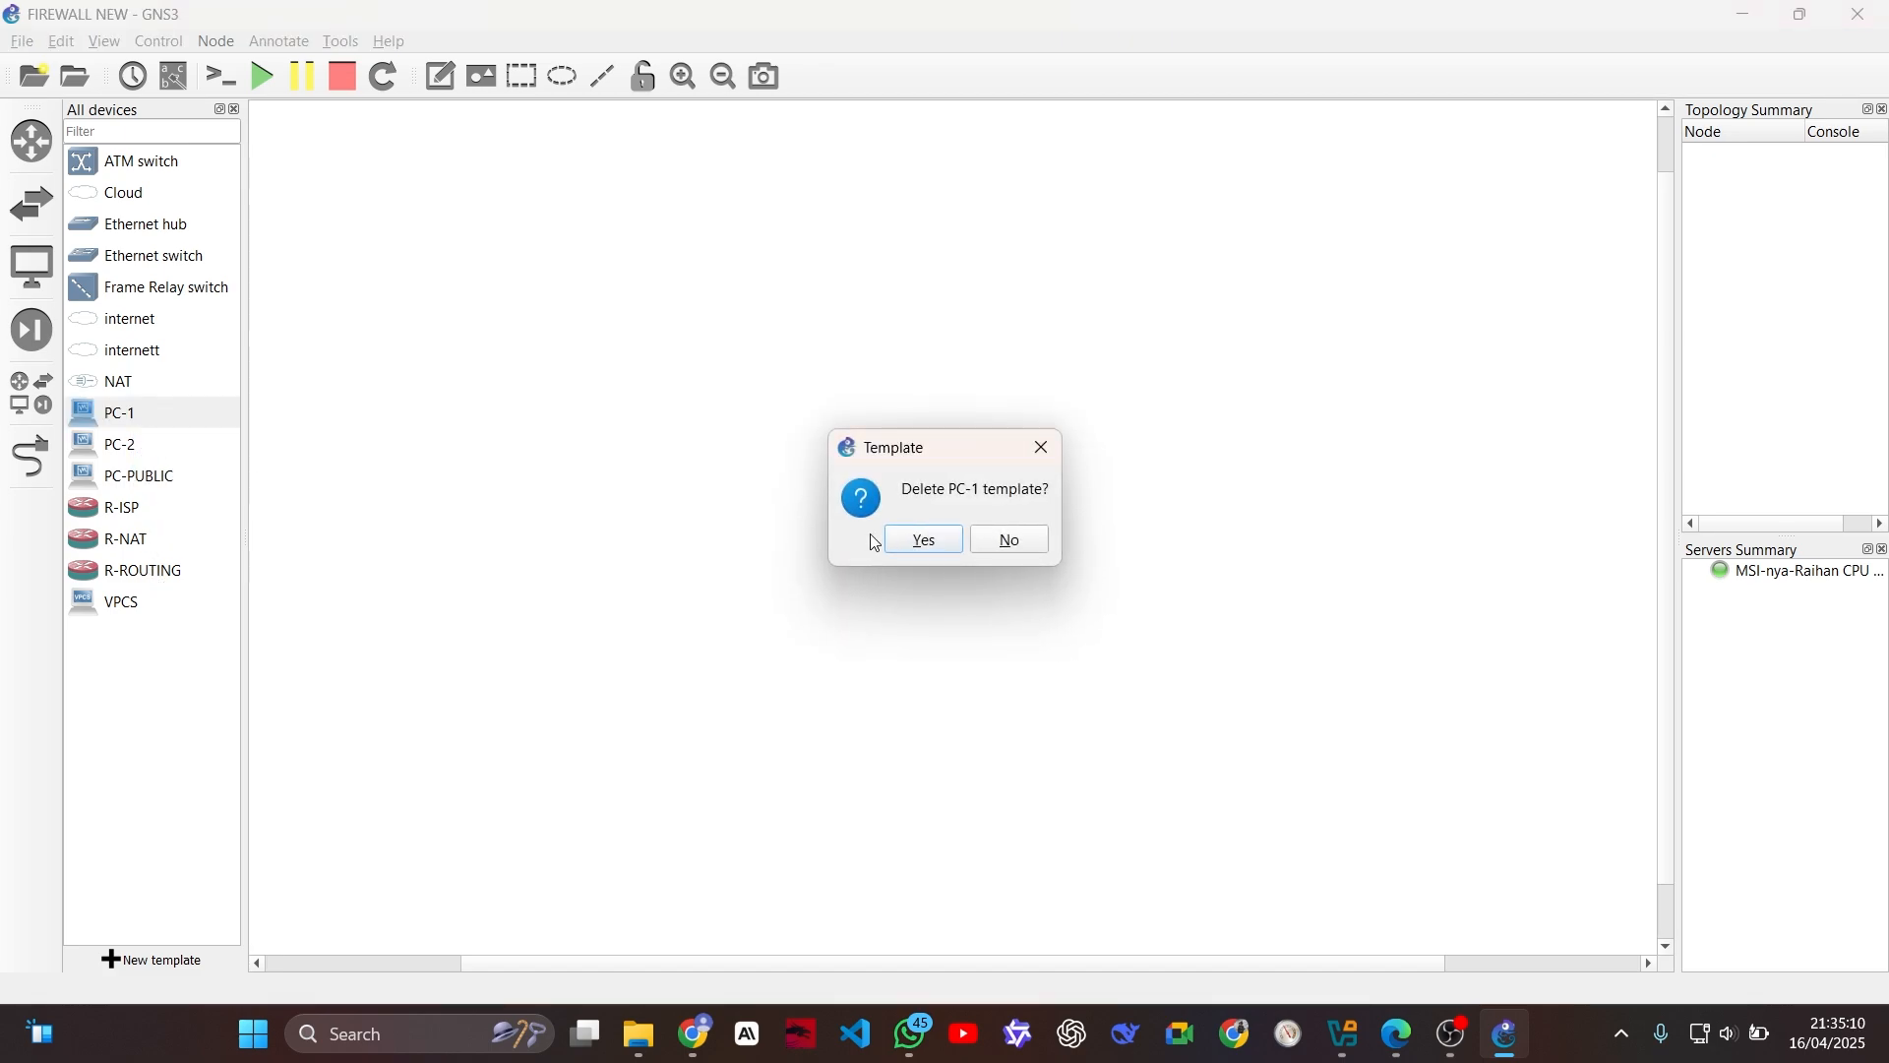
pyautogui.click(915, 543)
pyautogui.rightClick(179, 411)
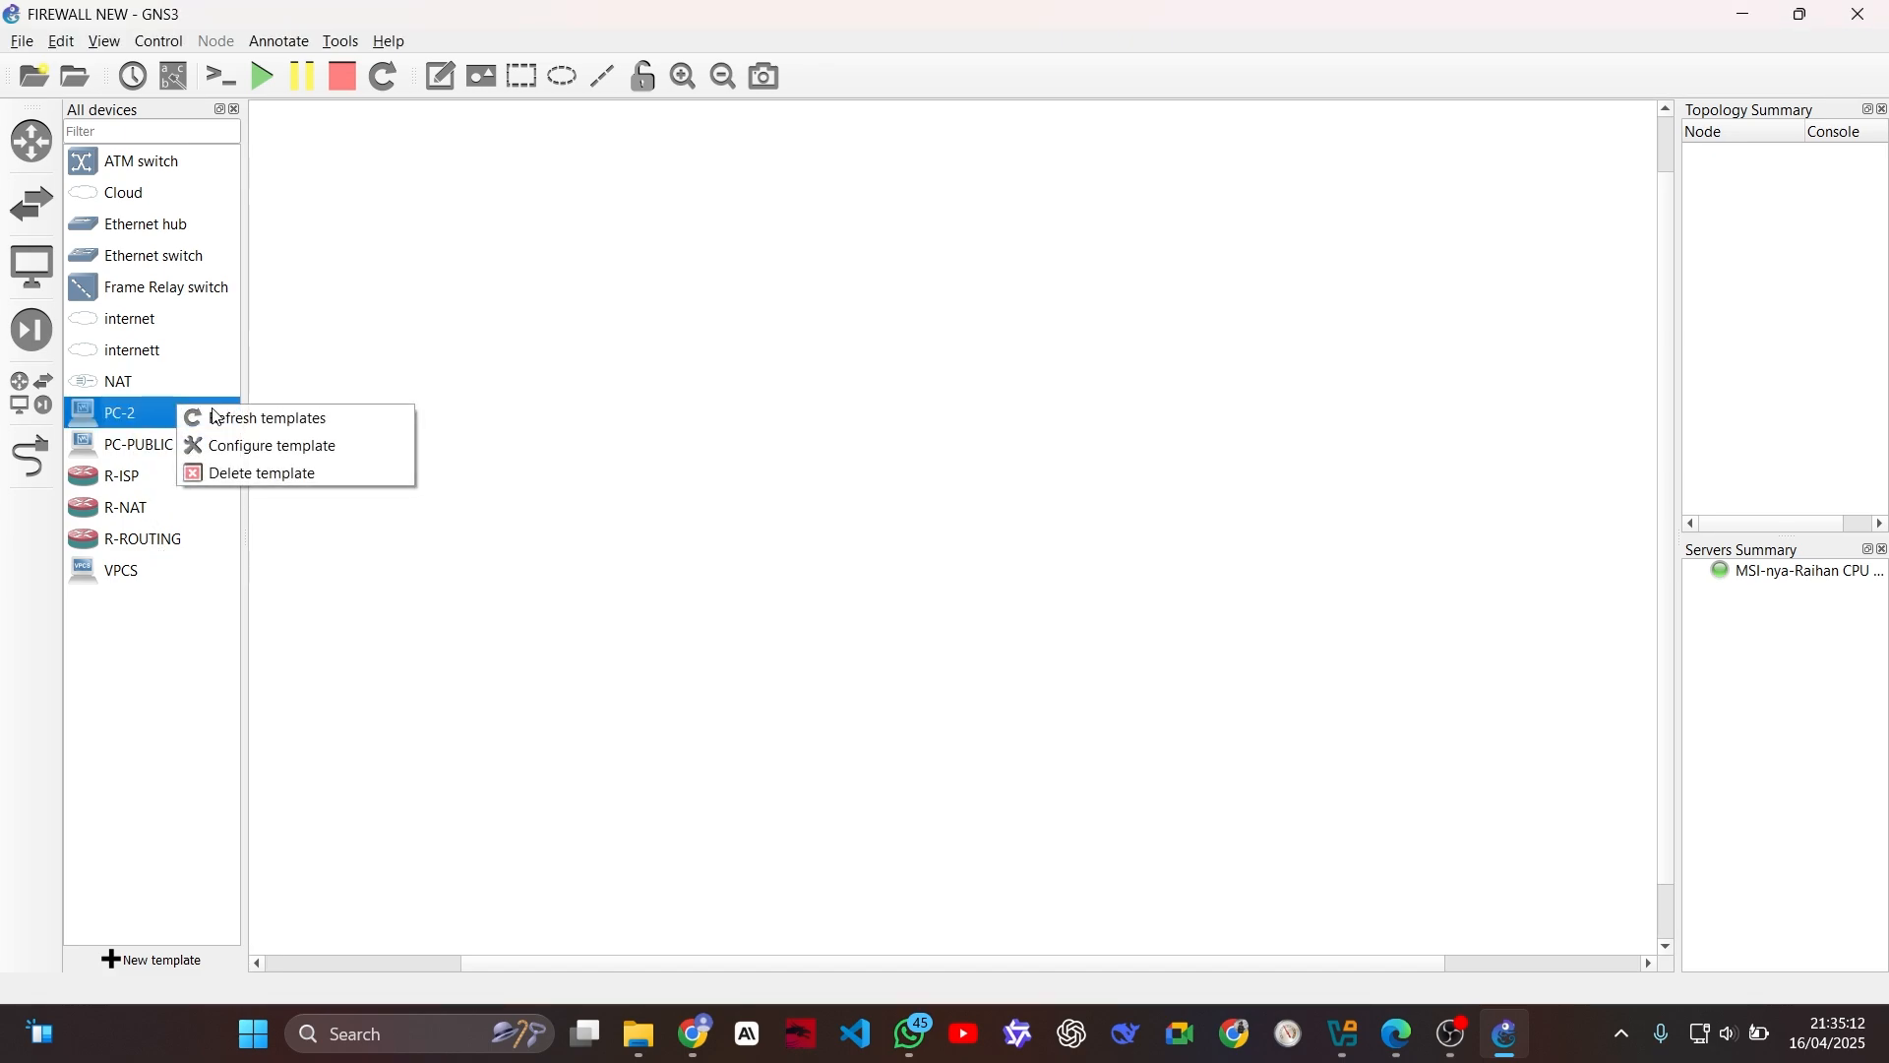
pyautogui.click(273, 468)
pyautogui.click(945, 544)
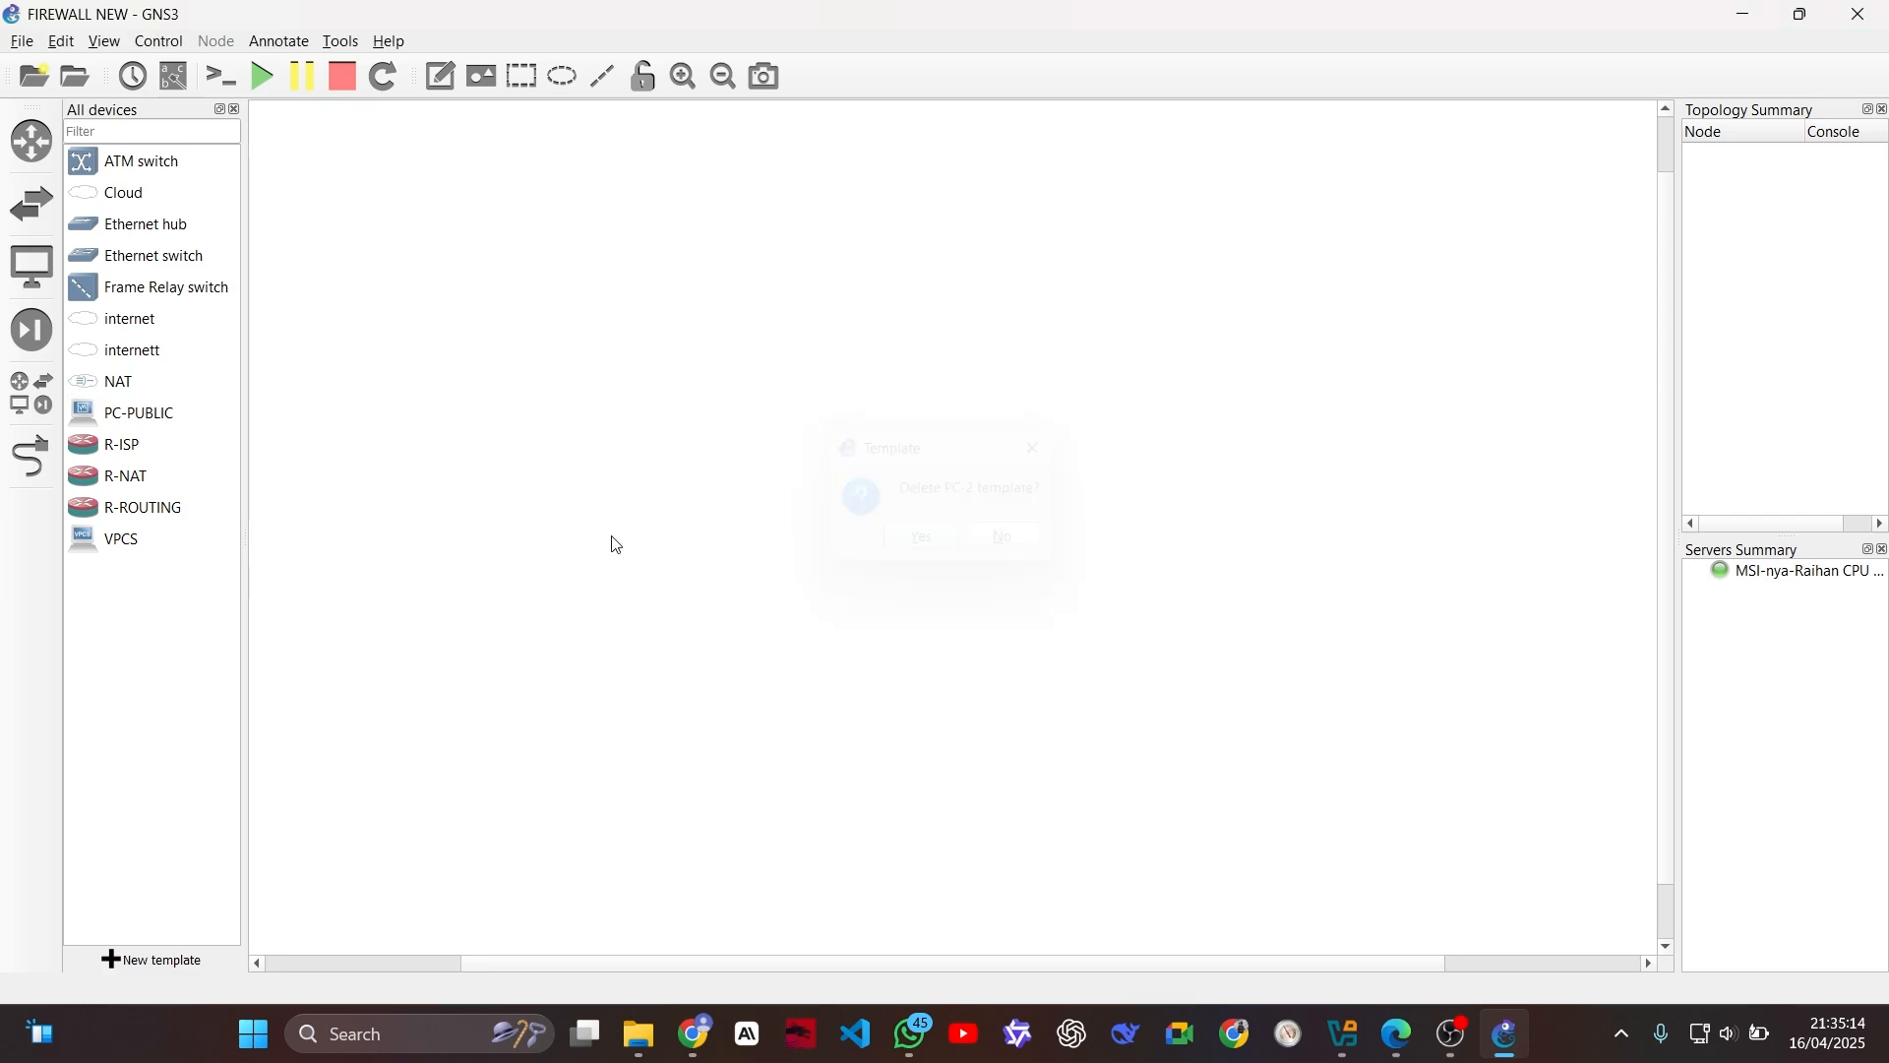
# Step: Delete the old R-ISP, R-NAT and R-ROUTING router templates from the device list
pyautogui.rightClick(138, 444)
pyautogui.click(225, 507)
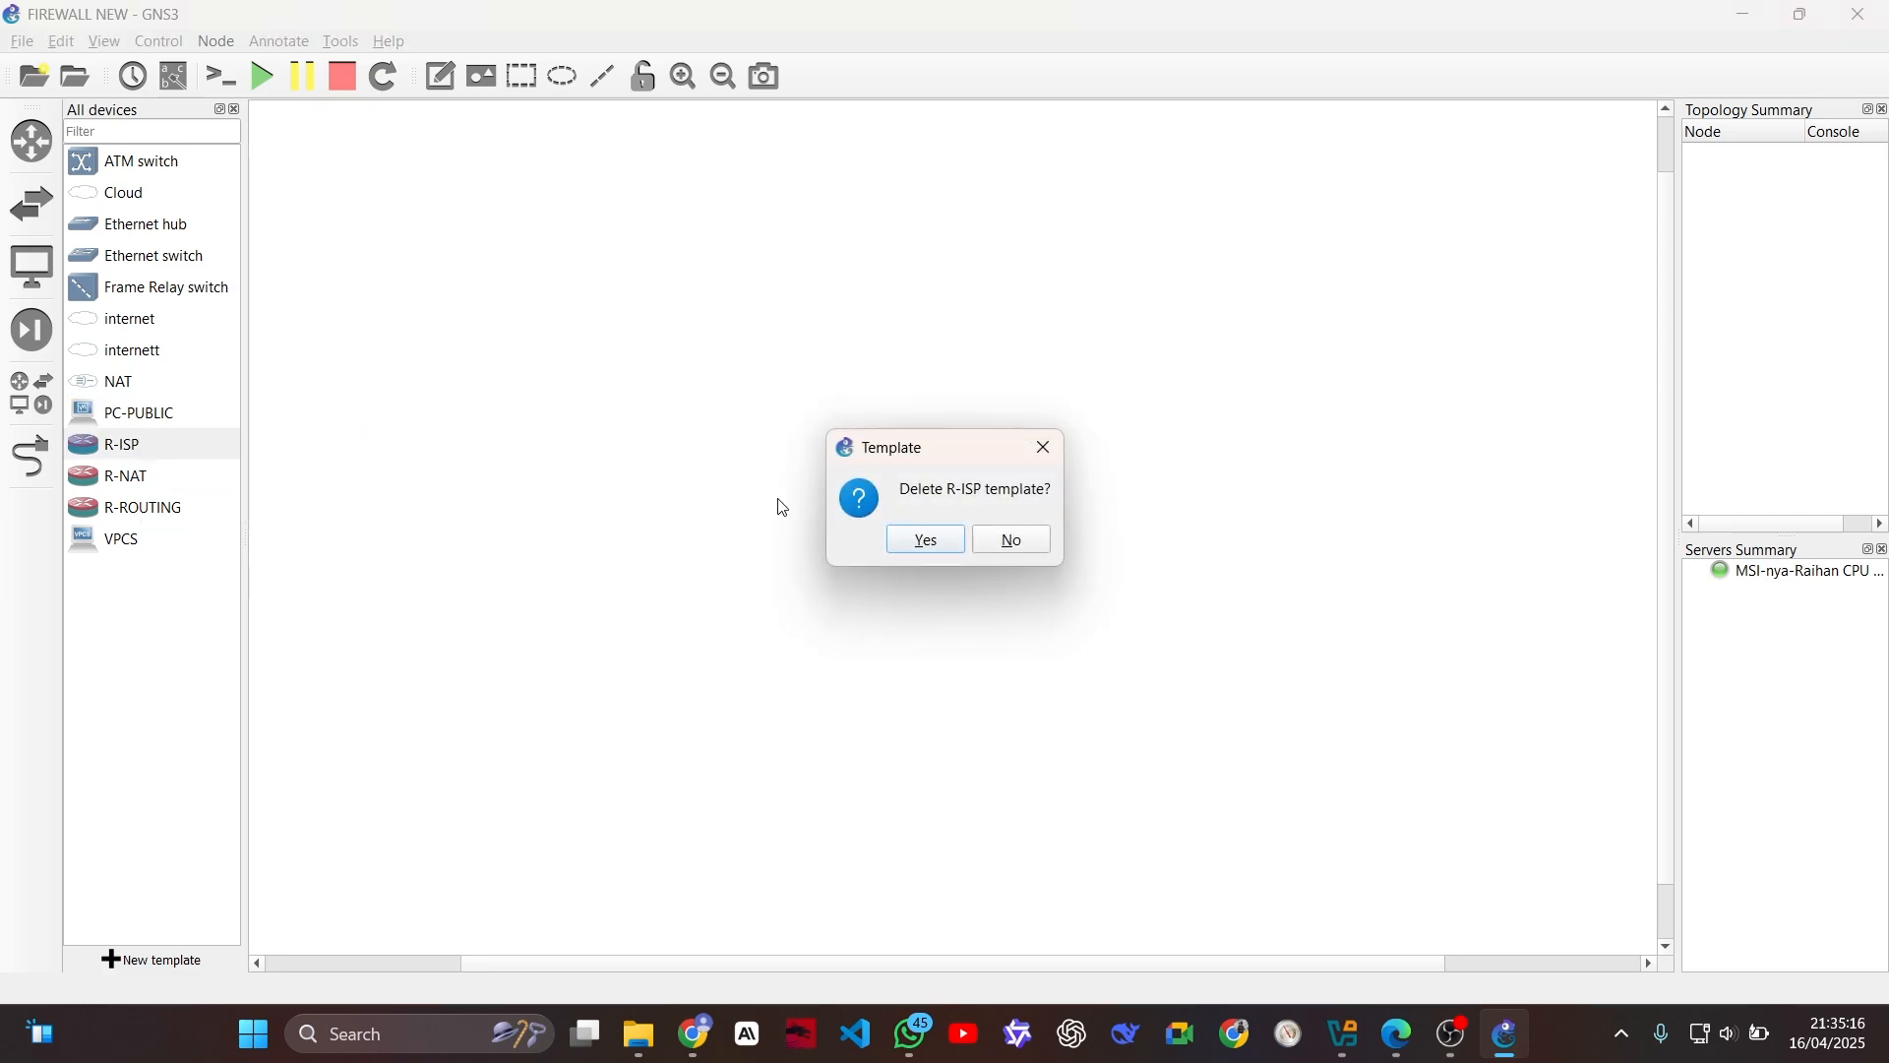
pyautogui.click(915, 541)
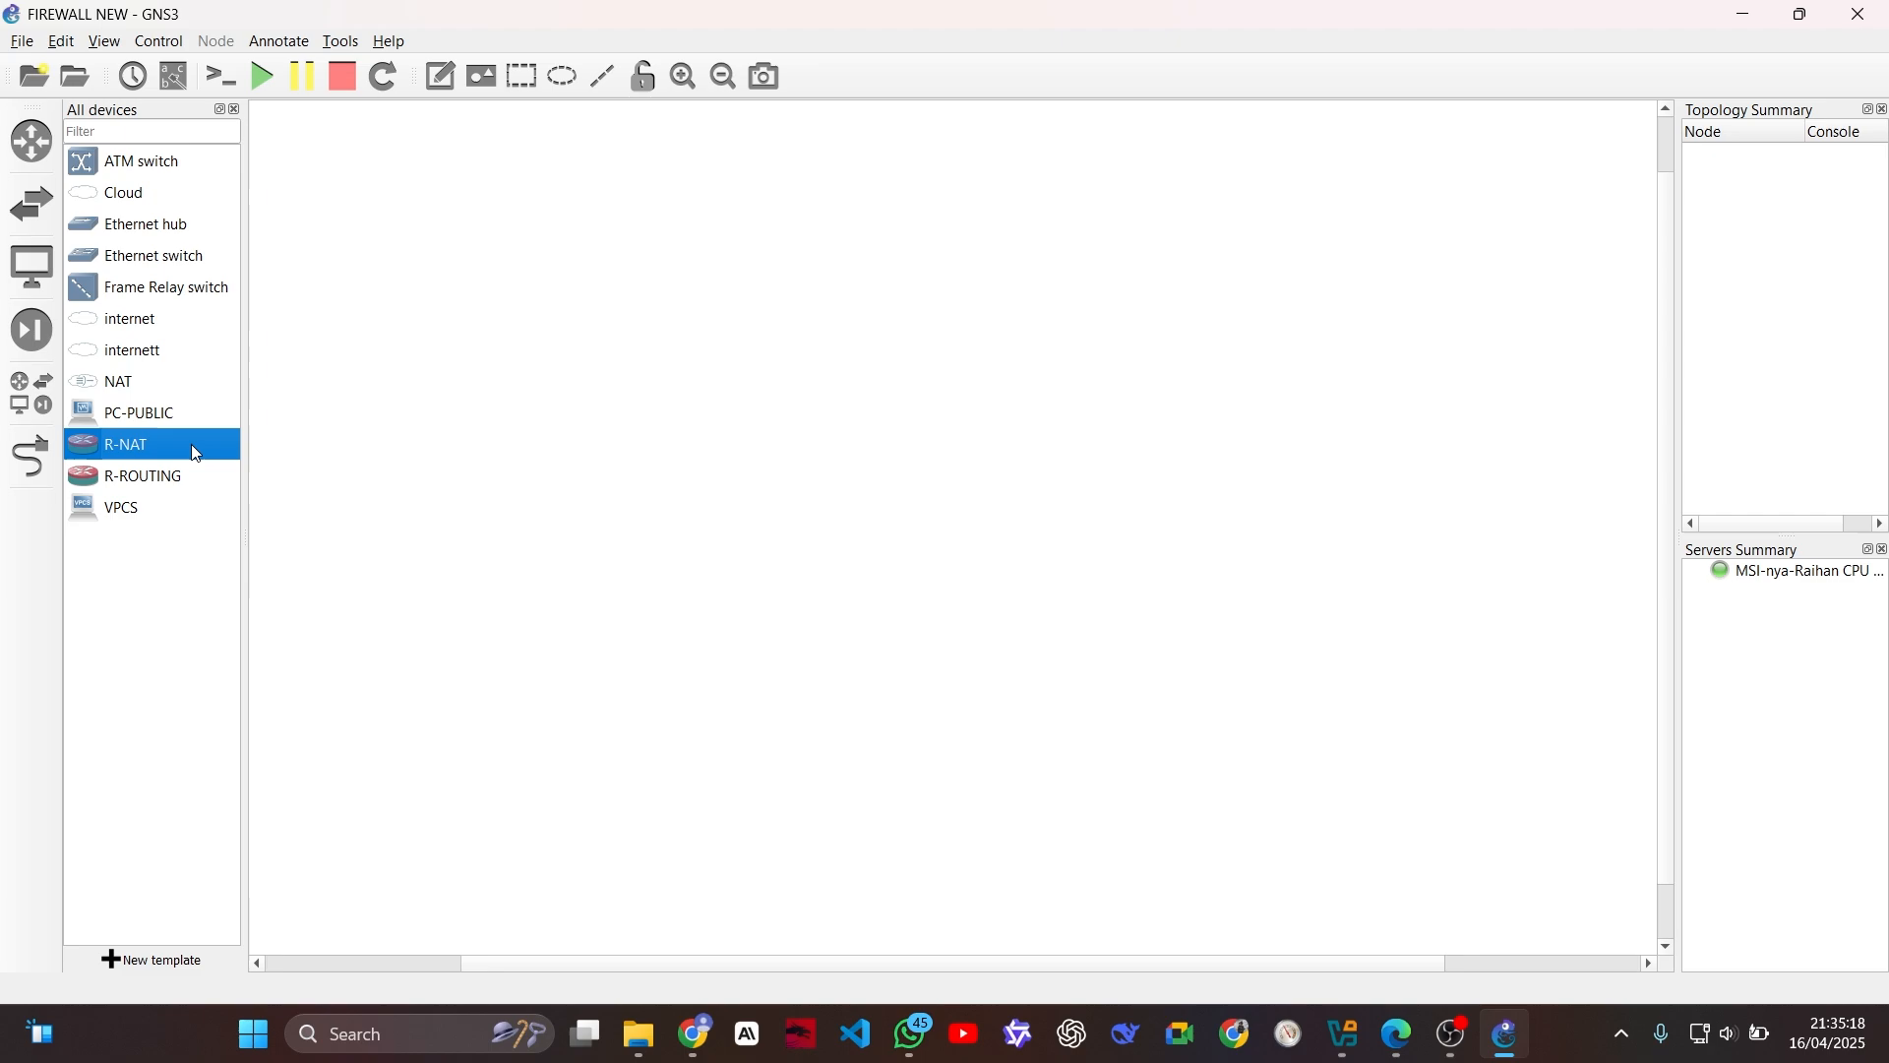
pyautogui.rightClick(196, 448)
pyautogui.click(262, 509)
pyautogui.click(928, 541)
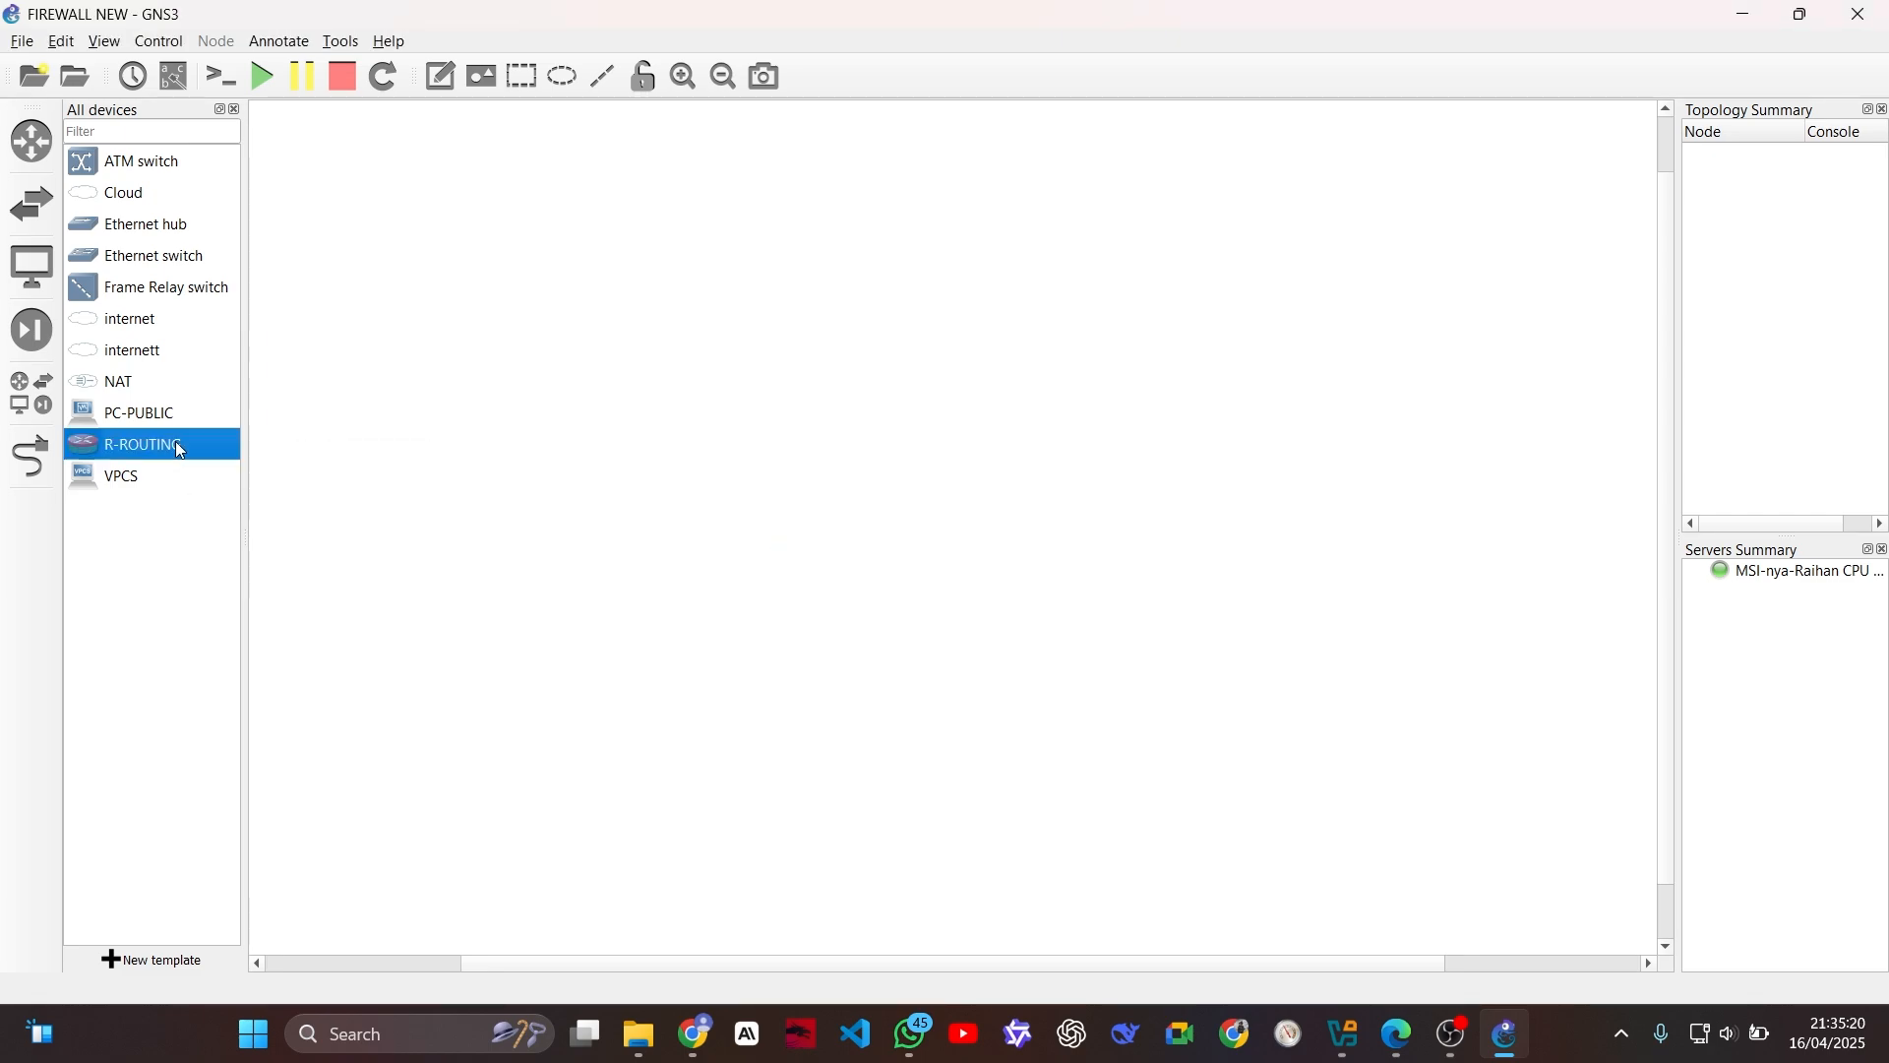
pyautogui.rightClick(177, 452)
pyautogui.click(253, 522)
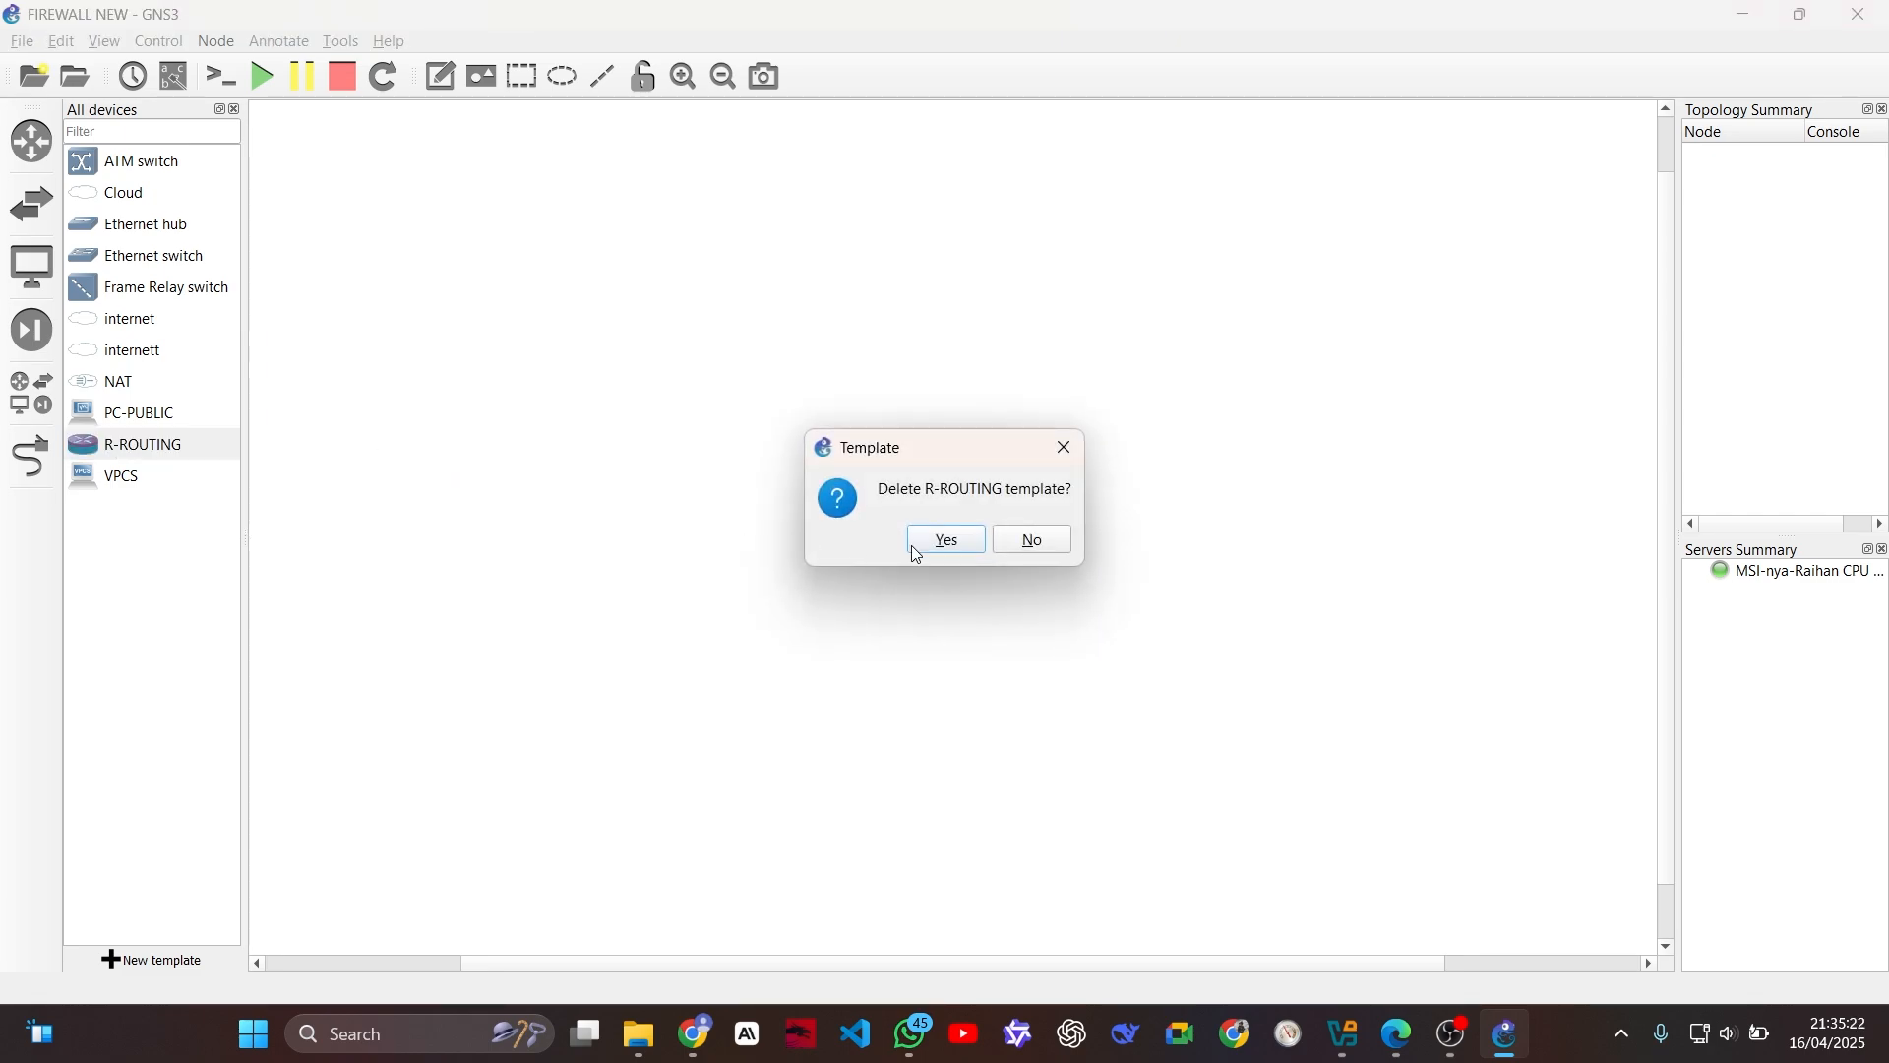
pyautogui.click(915, 543)
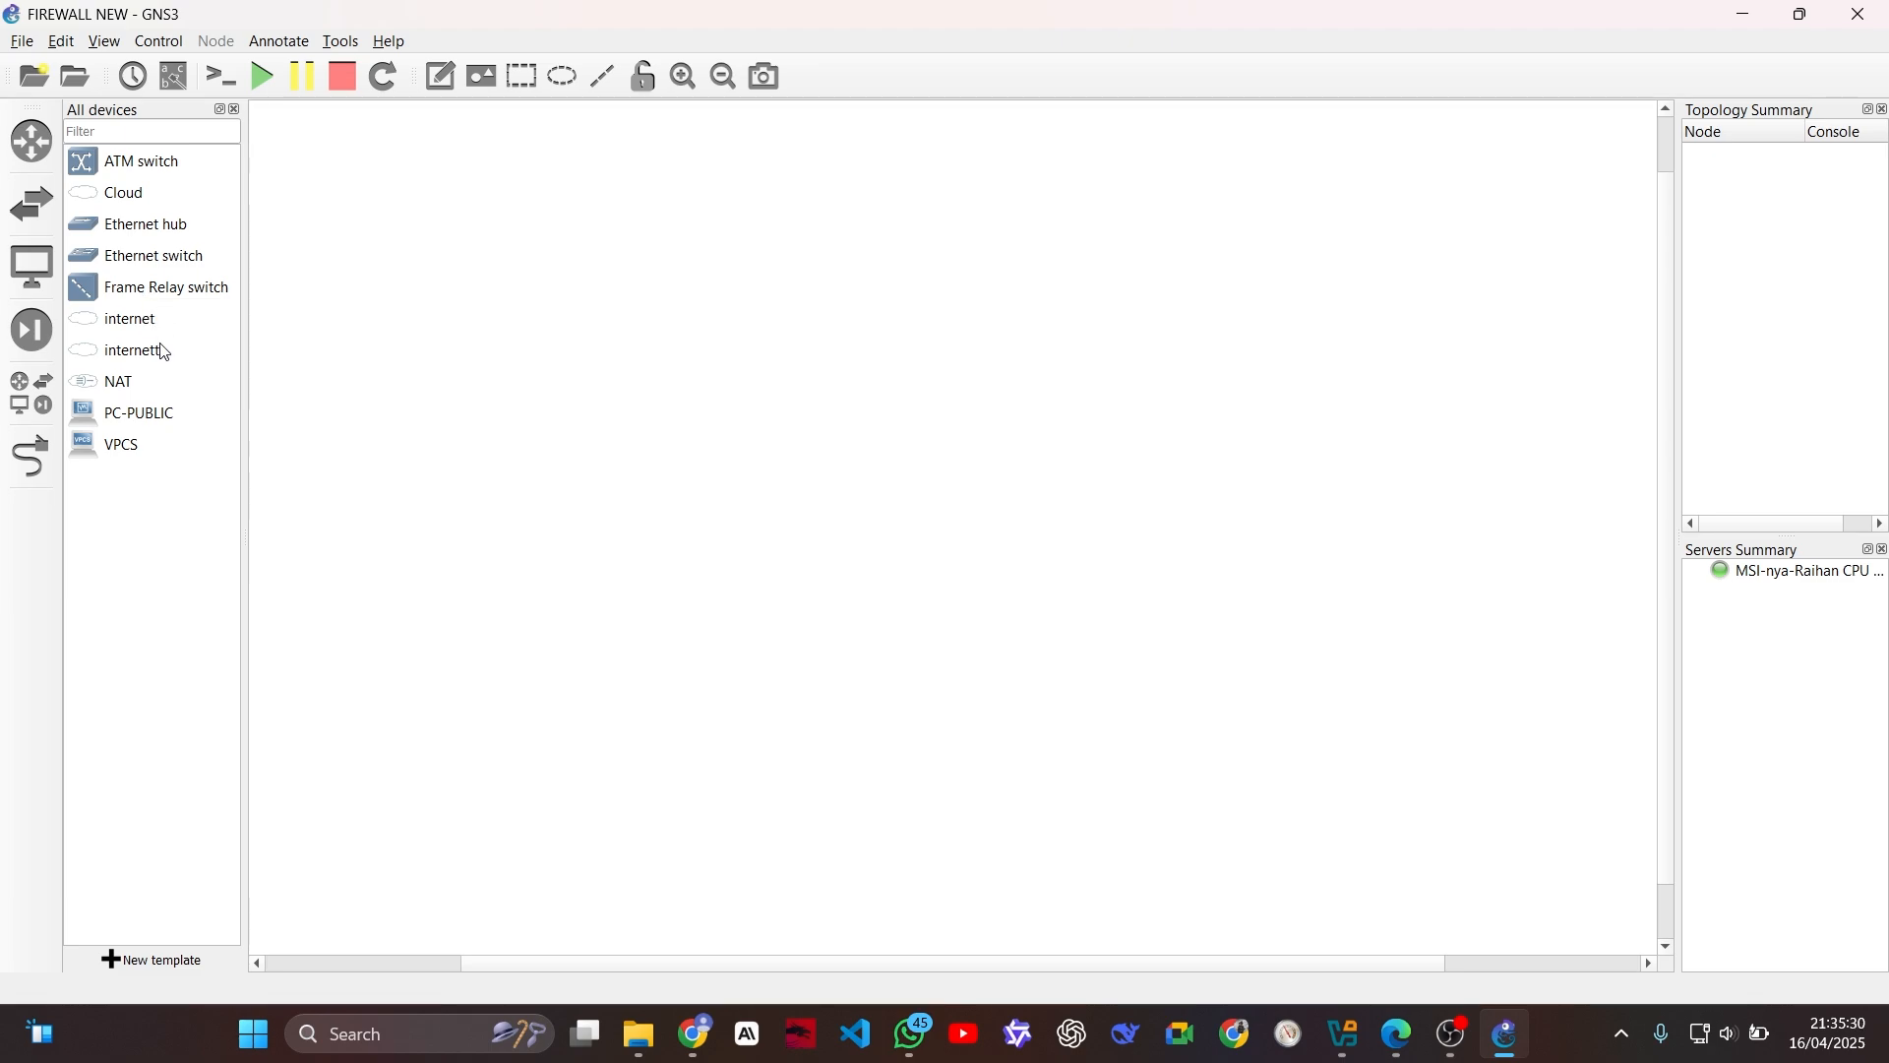
pyautogui.click(63, 42)
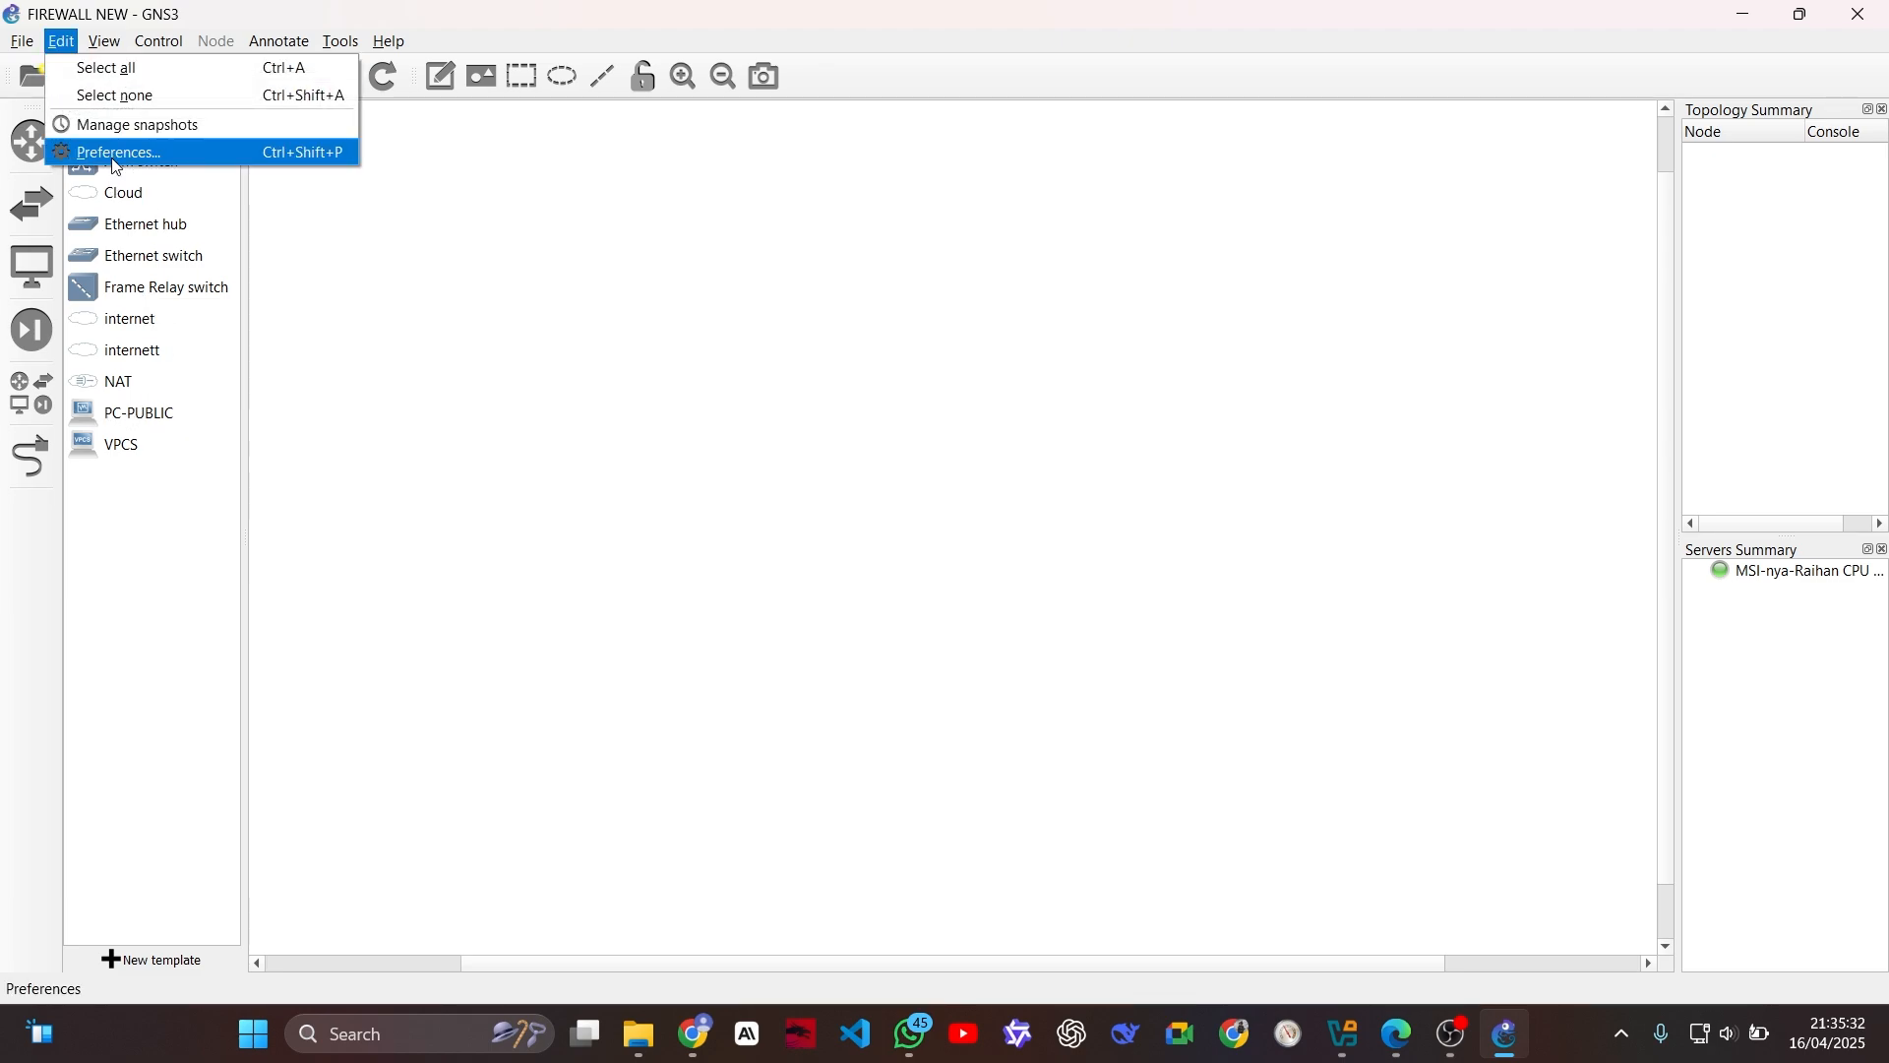
pyautogui.click(116, 152)
pyautogui.click(598, 632)
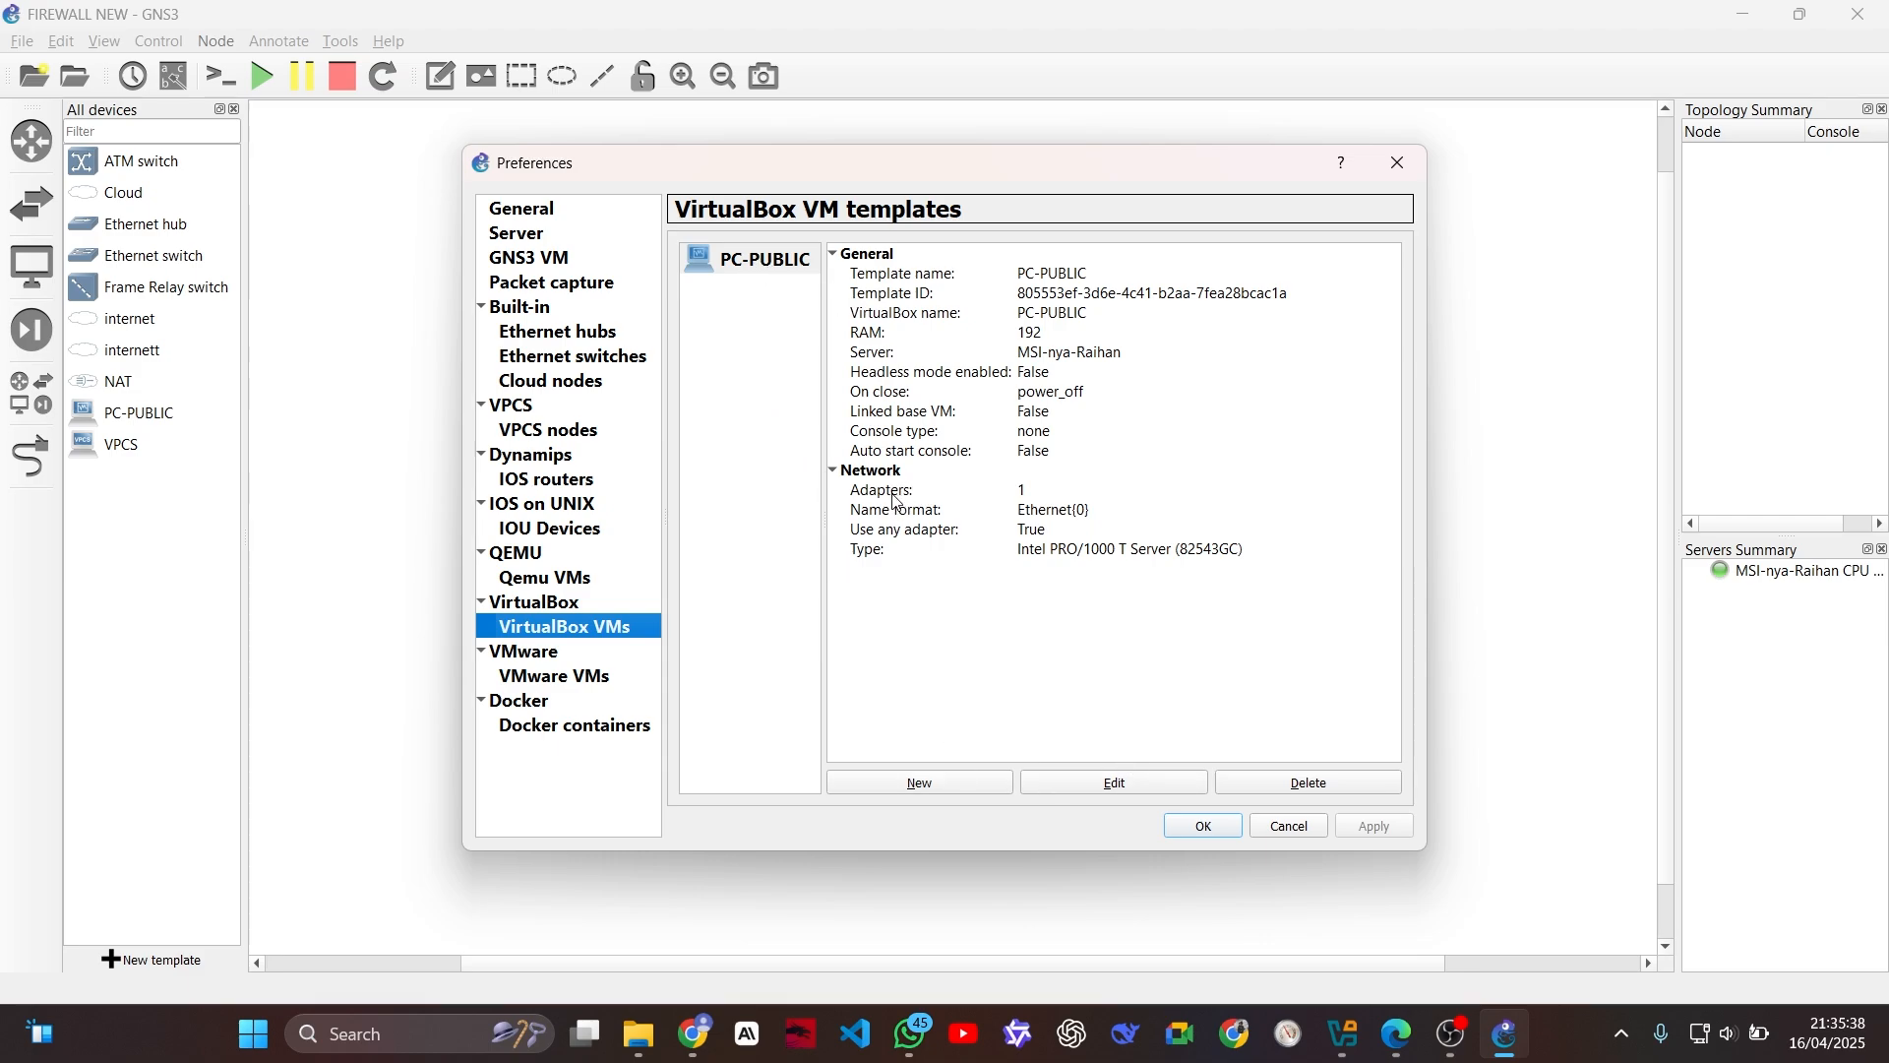
pyautogui.click(1305, 828)
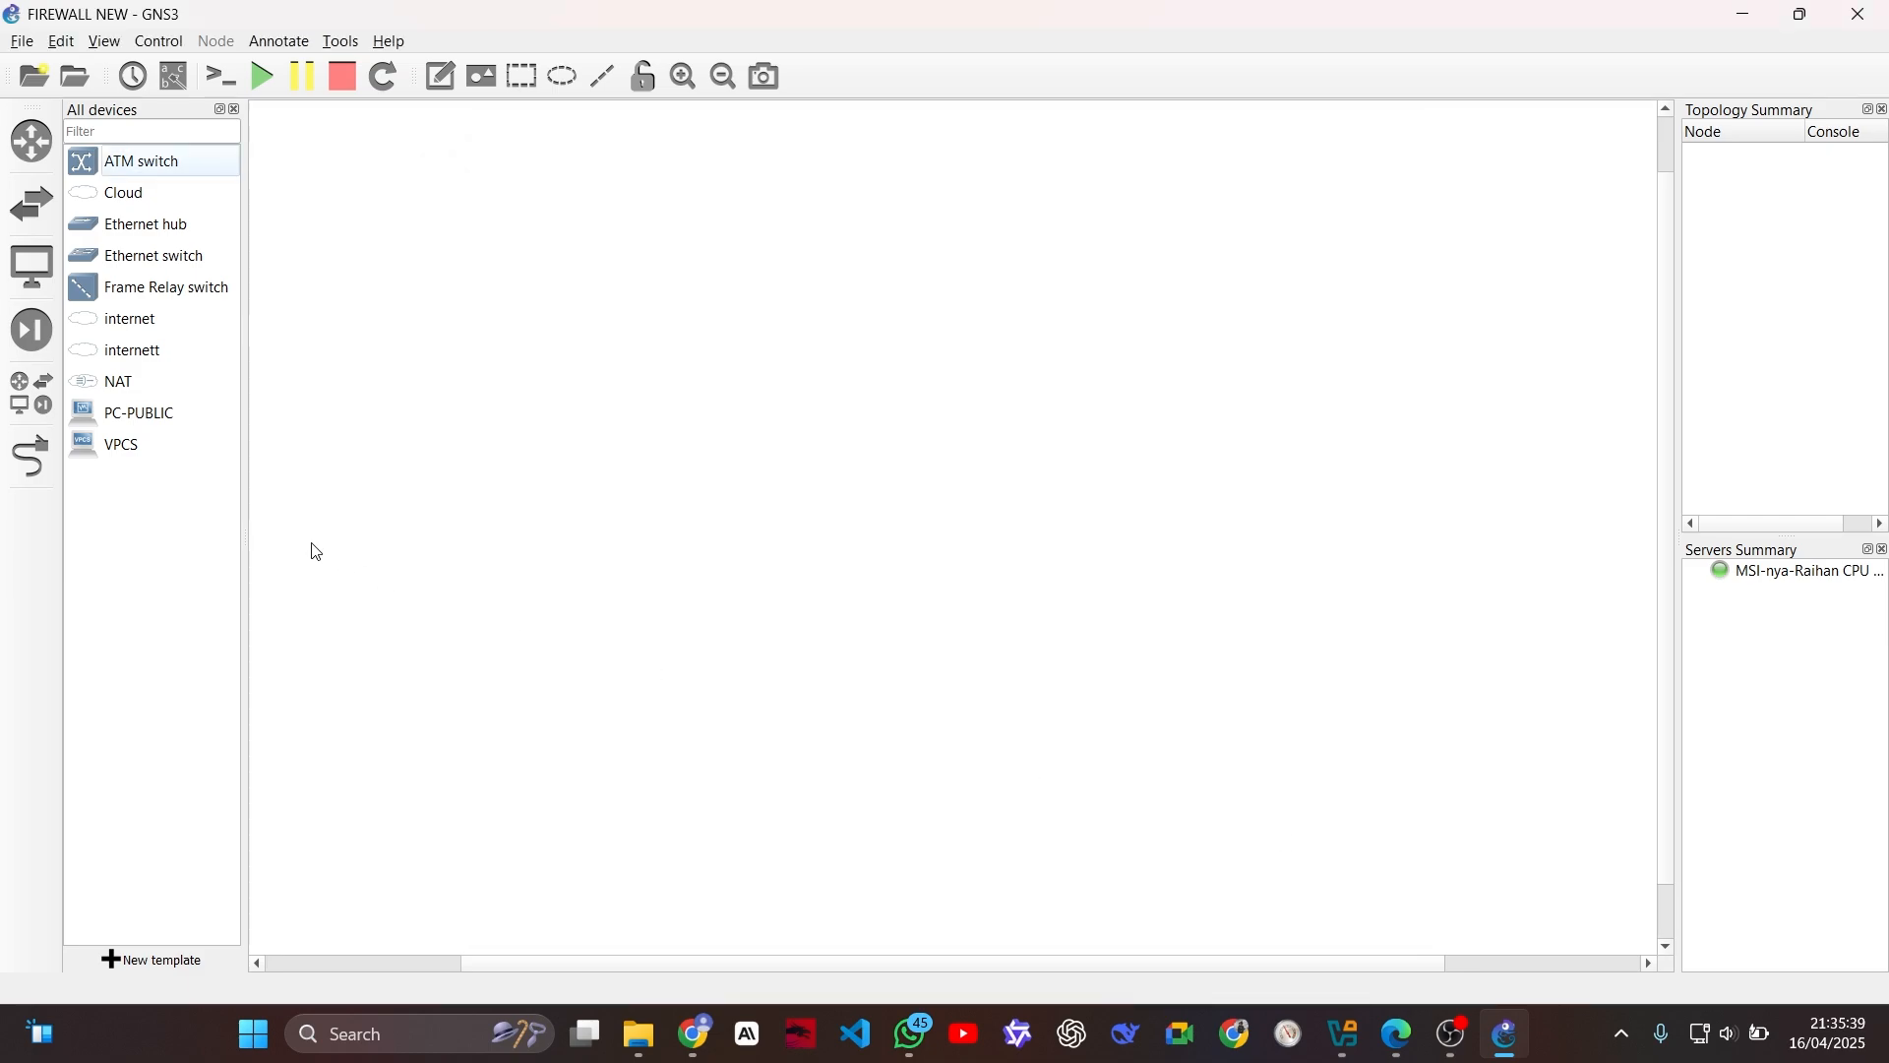
# Step: Delete the remaining PC-PUBLIC template from the device list
pyautogui.rightClick(139, 415)
pyautogui.click(323, 493)
pyautogui.click(929, 548)
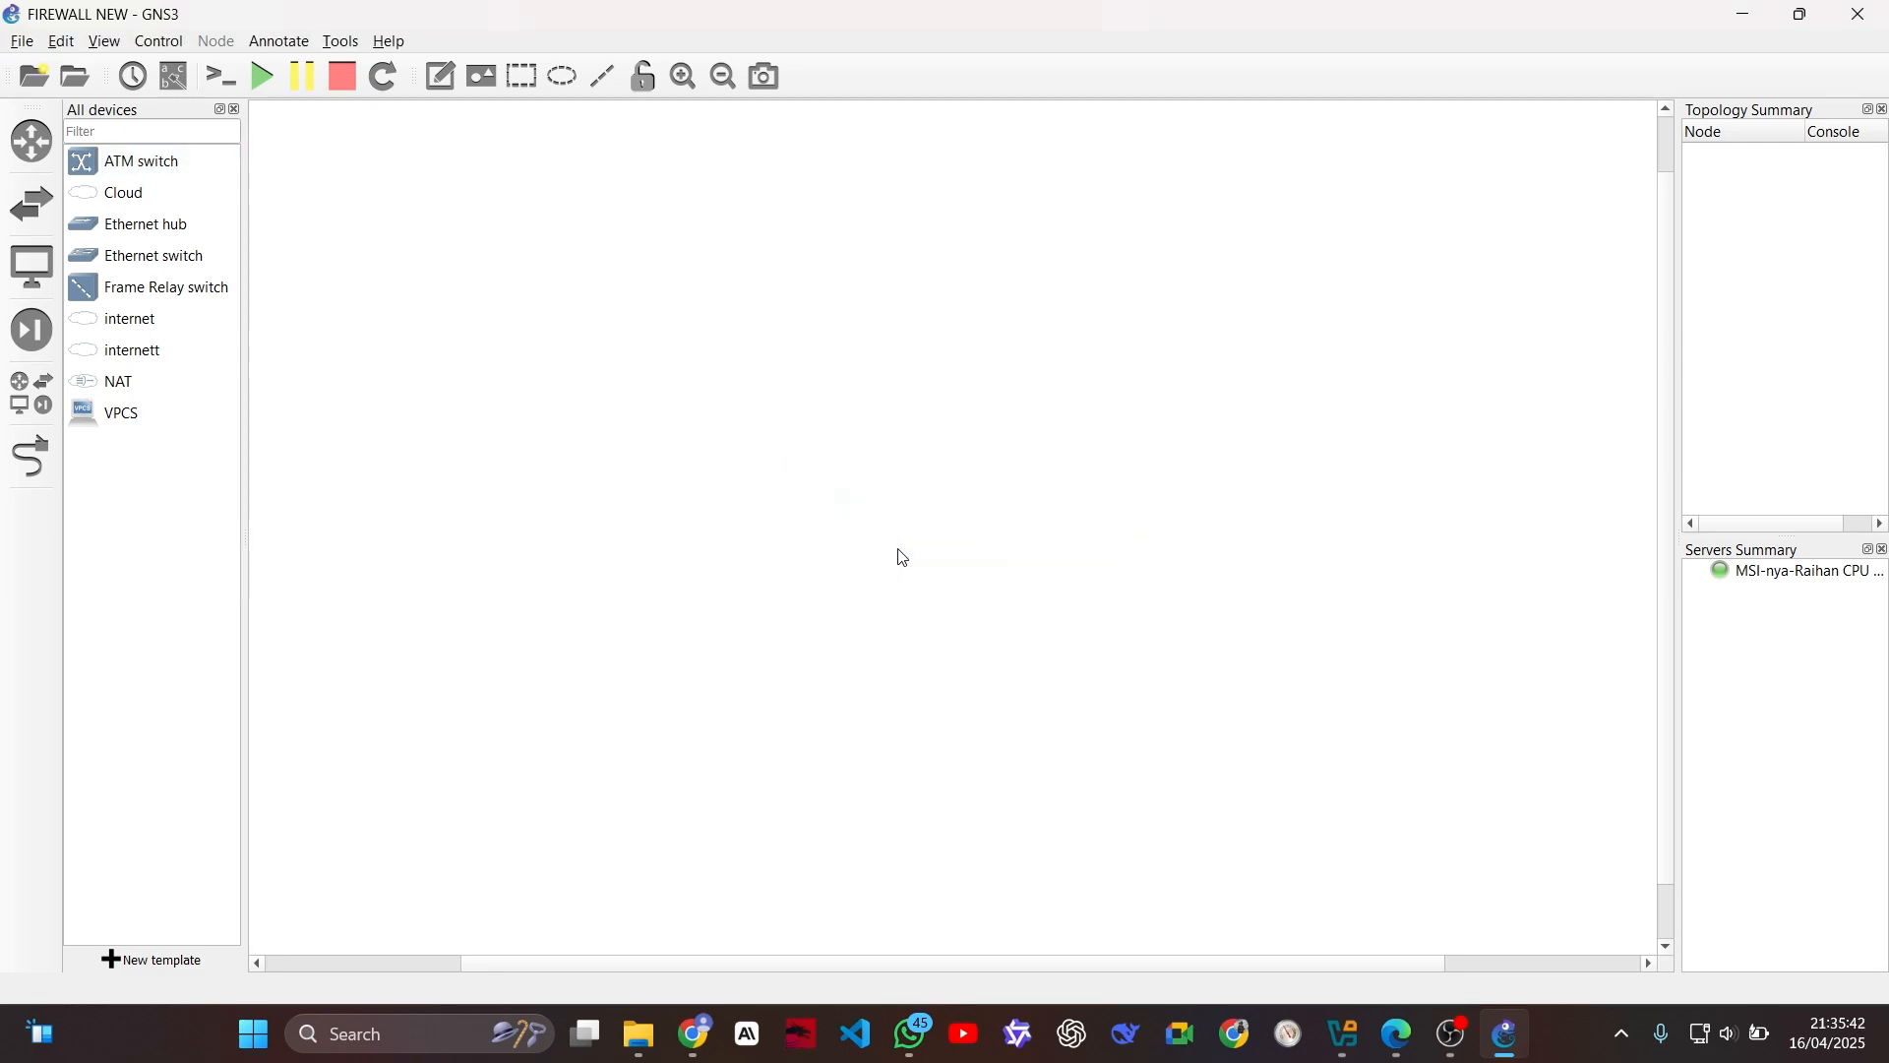
# Step: Add a VirtualBox VM template for the R-ISP machine in the preferences
pyautogui.click(61, 42)
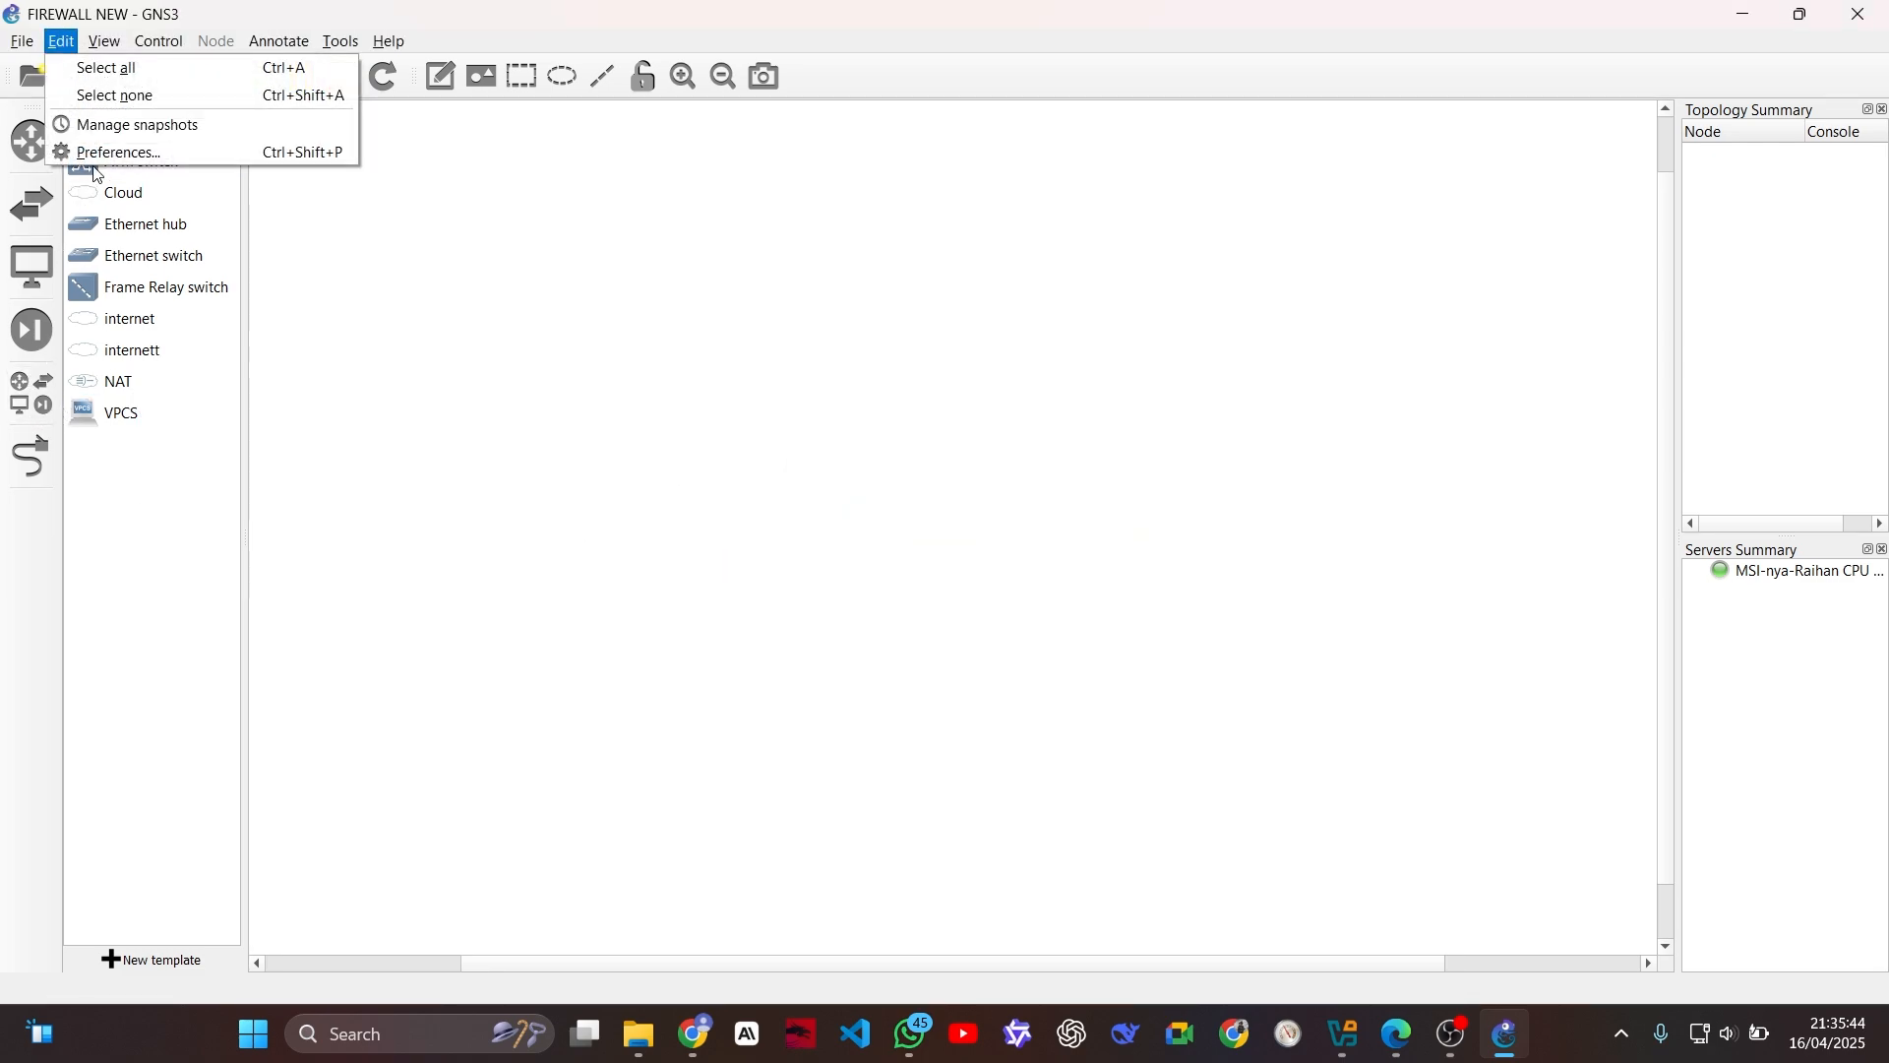
pyautogui.click(108, 152)
pyautogui.click(576, 622)
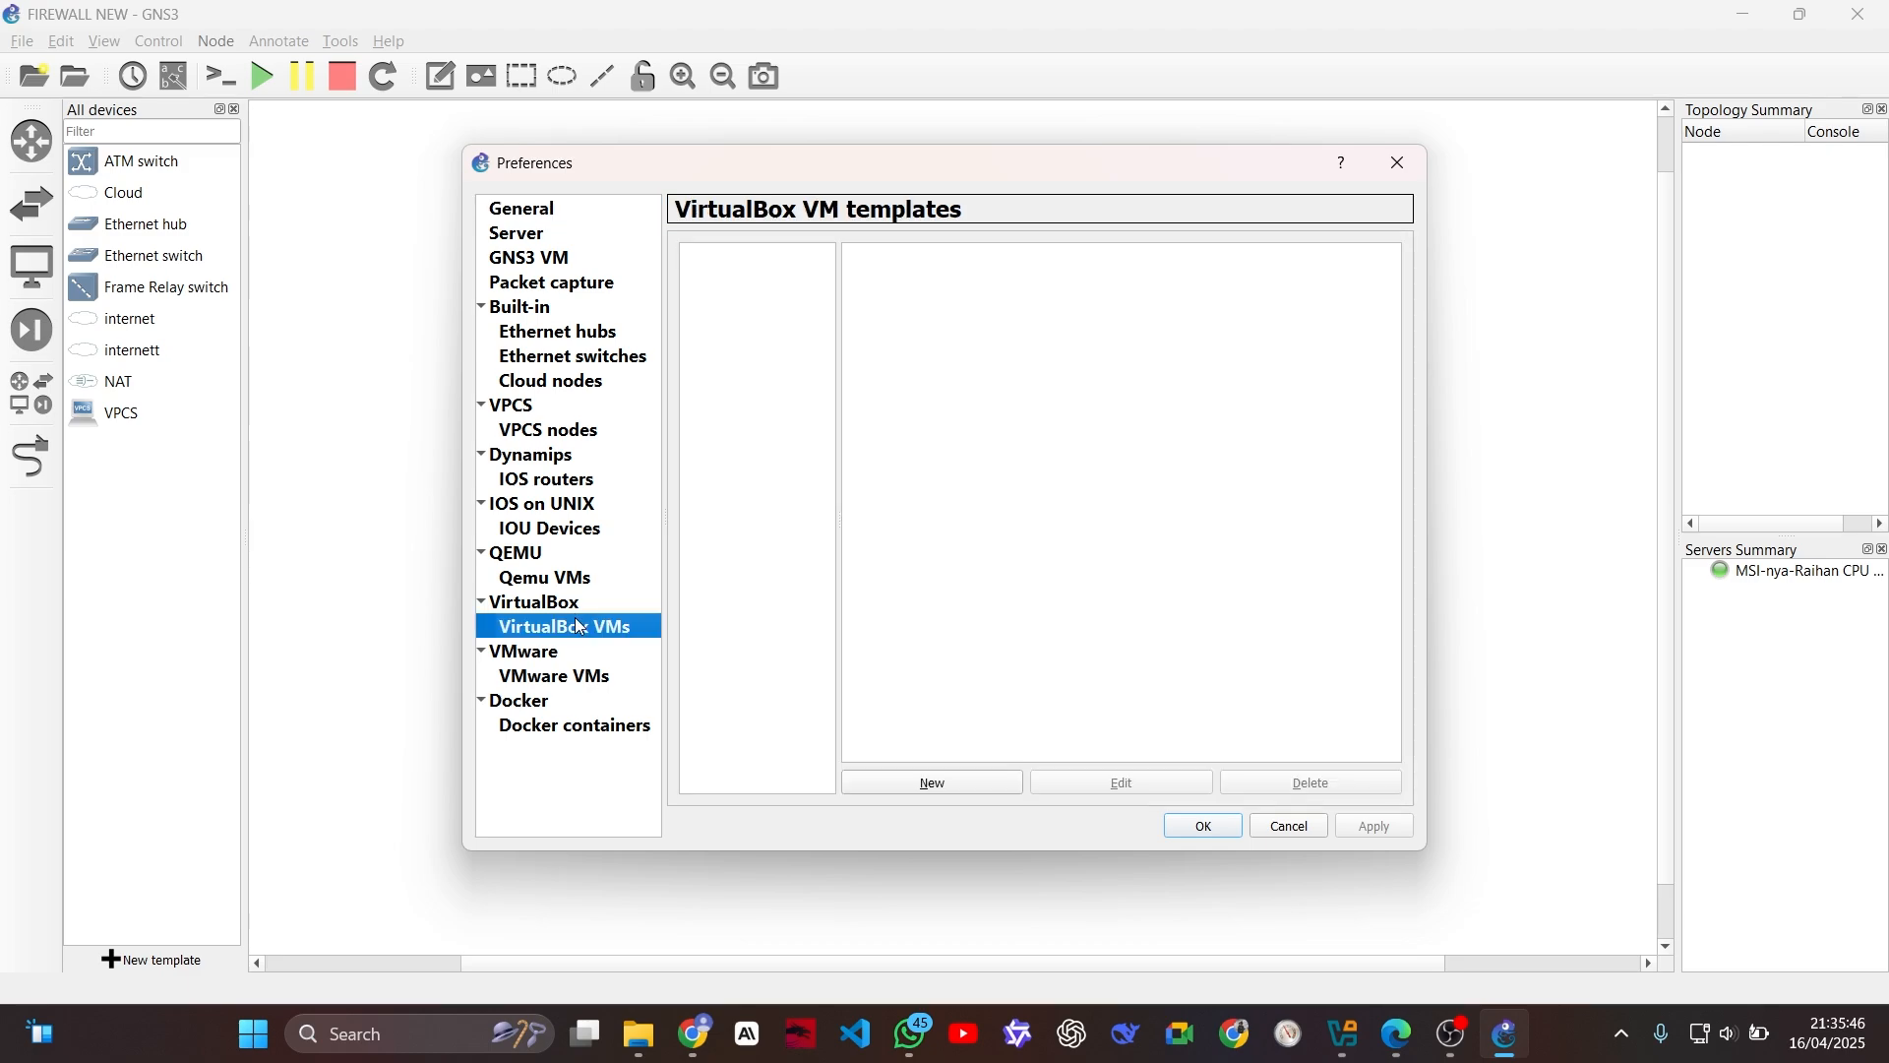
pyautogui.click(974, 787)
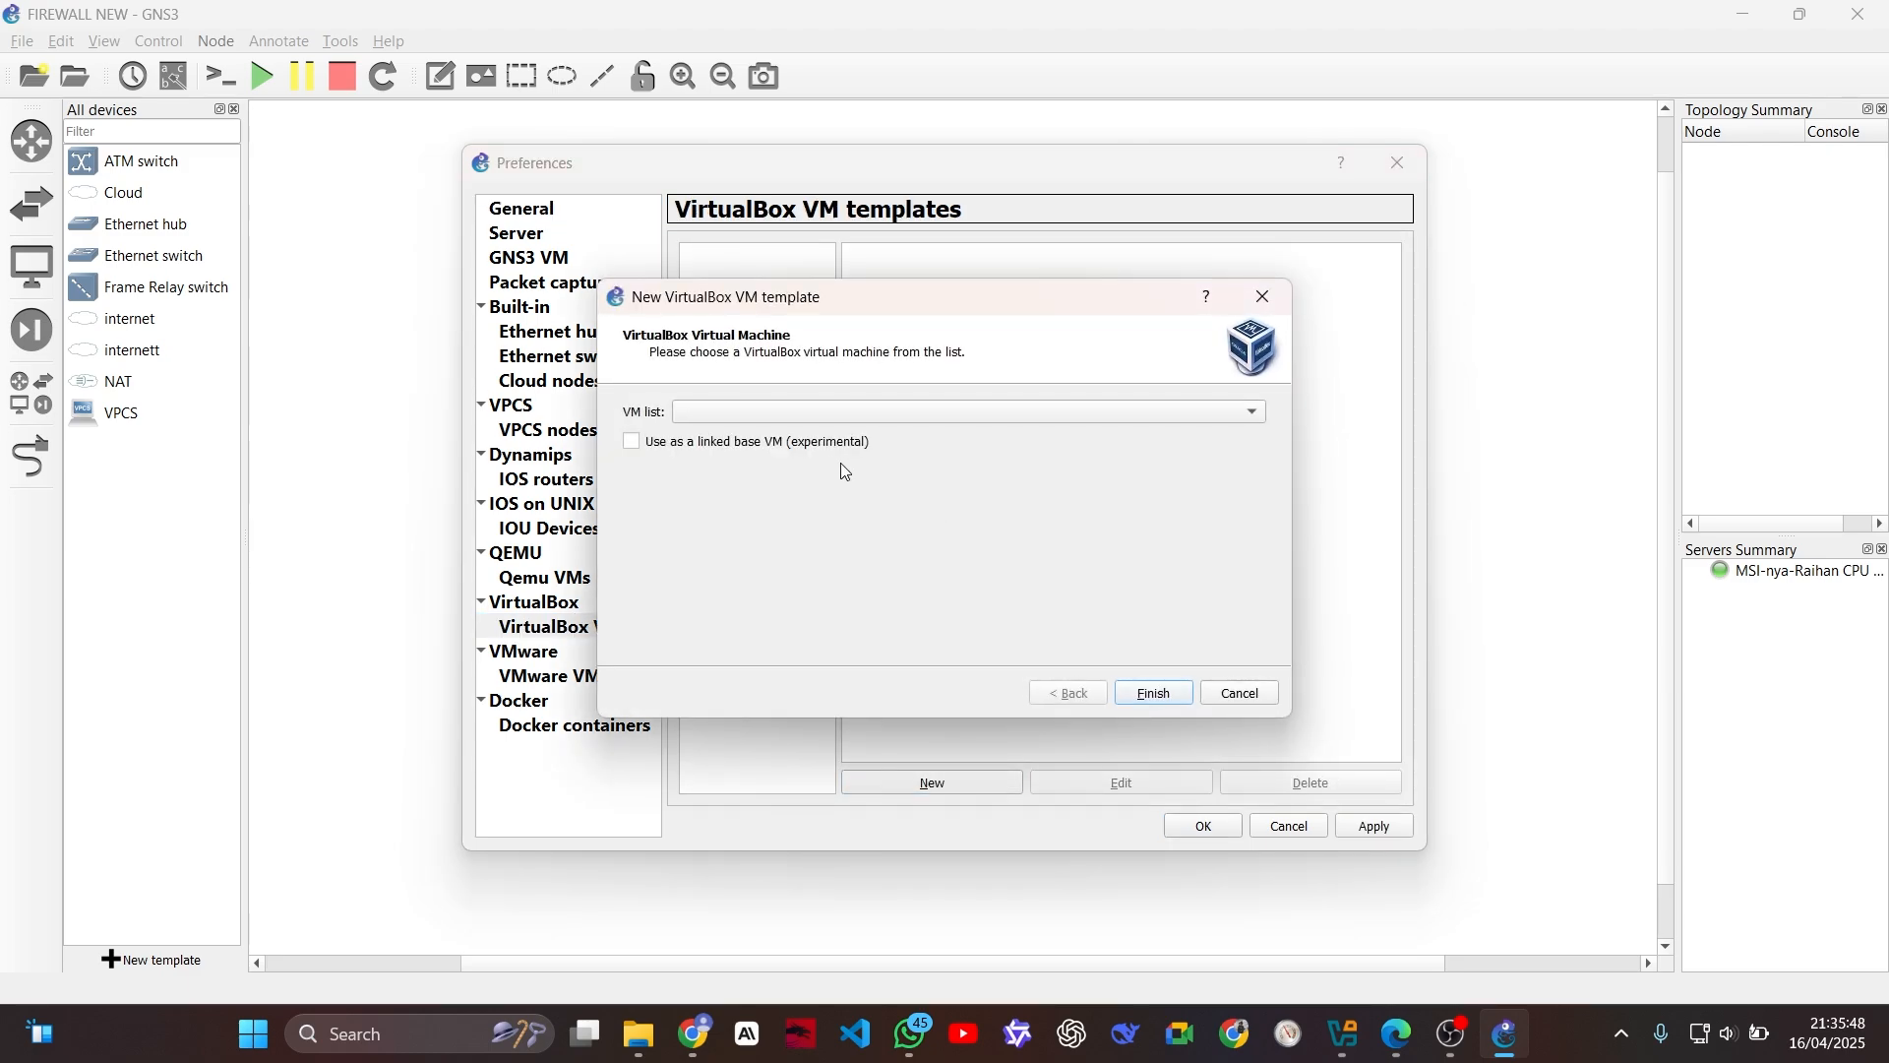
pyautogui.click(774, 417)
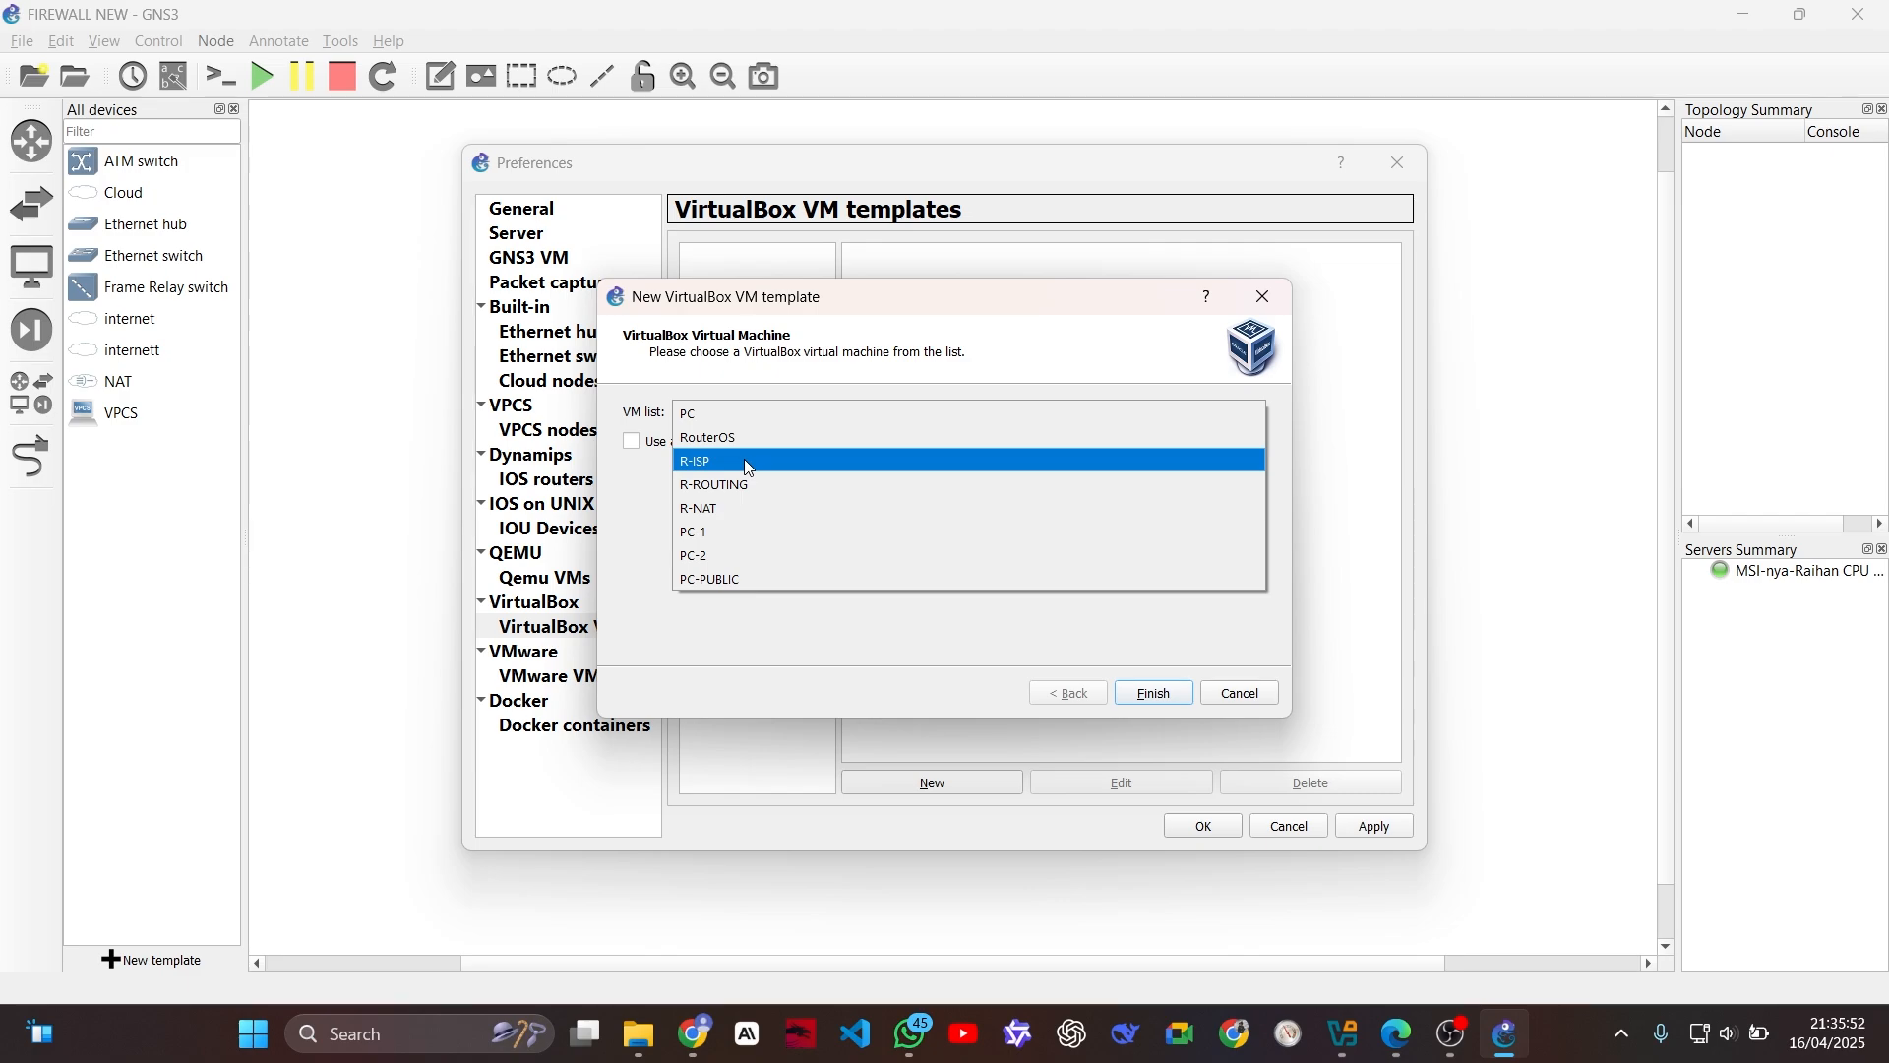
pyautogui.click(744, 458)
pyautogui.click(1153, 692)
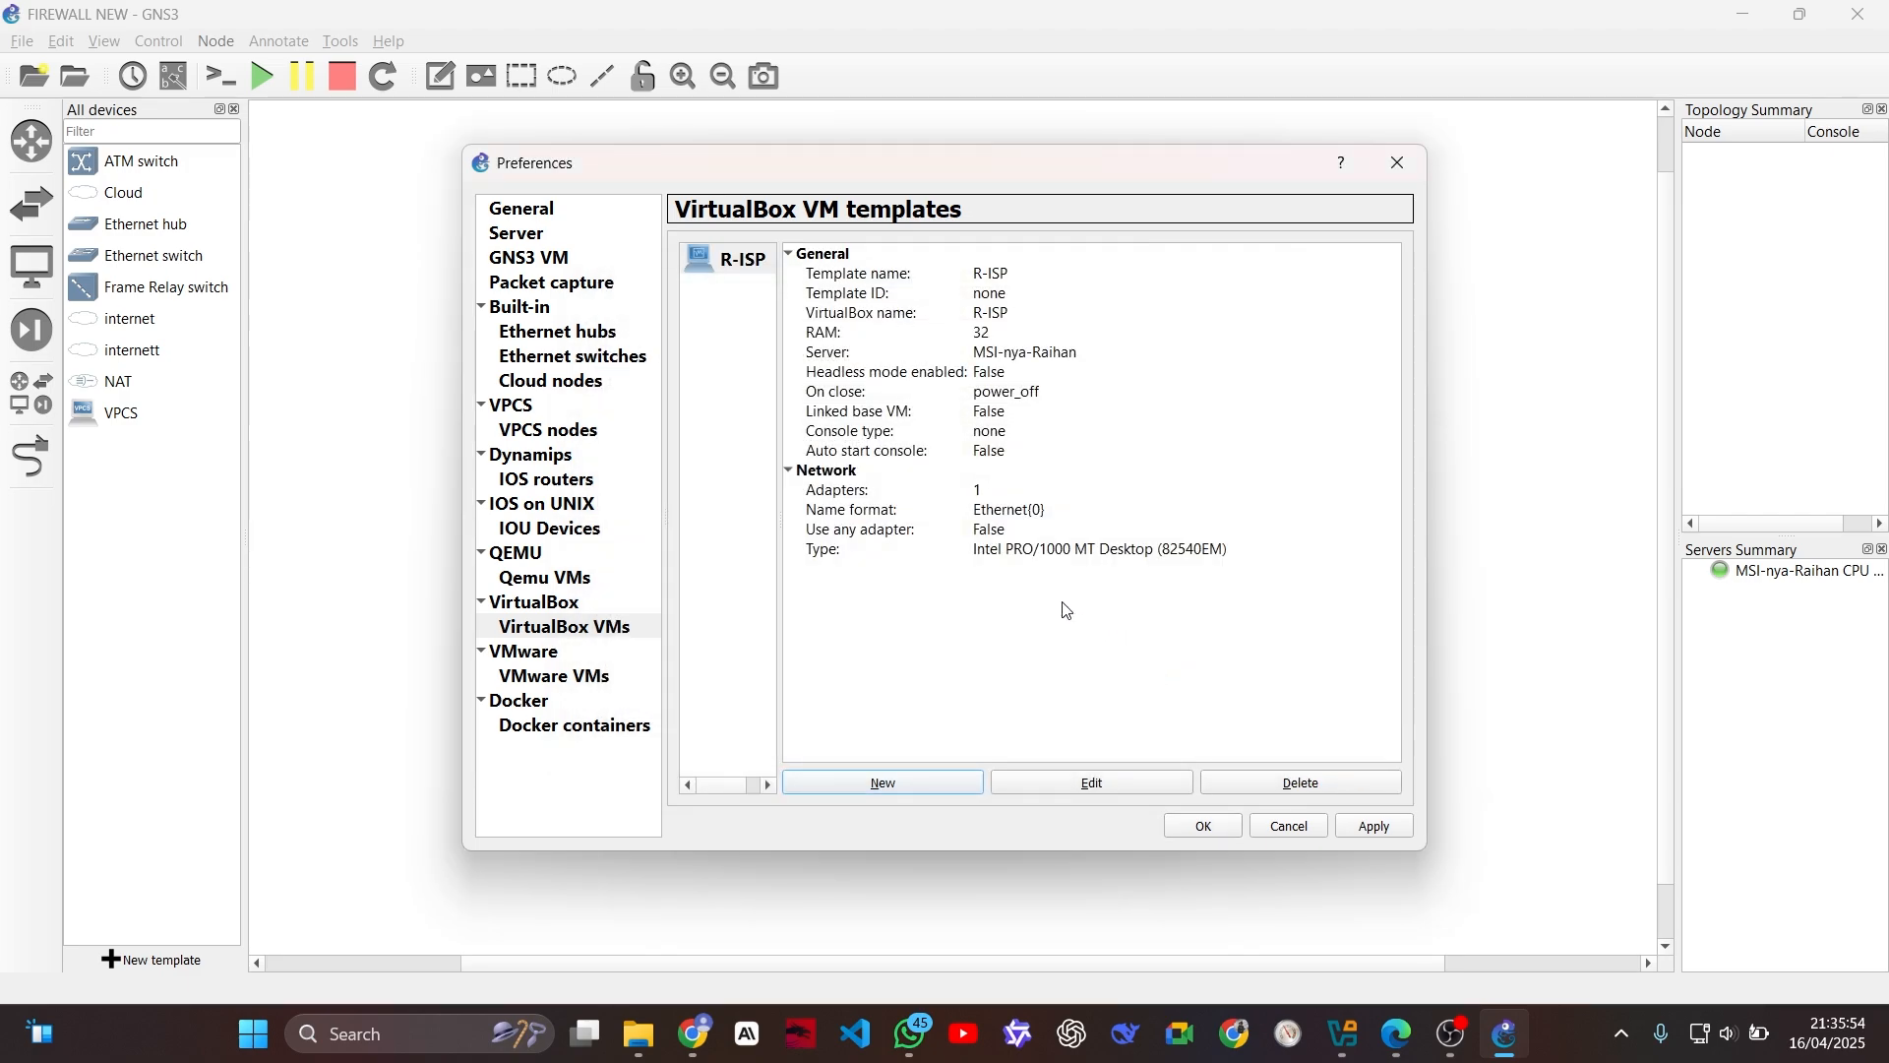
# Step: Add VirtualBox VM templates for the R-ROUTING and R-NAT machines
pyautogui.click(883, 778)
pyautogui.click(690, 410)
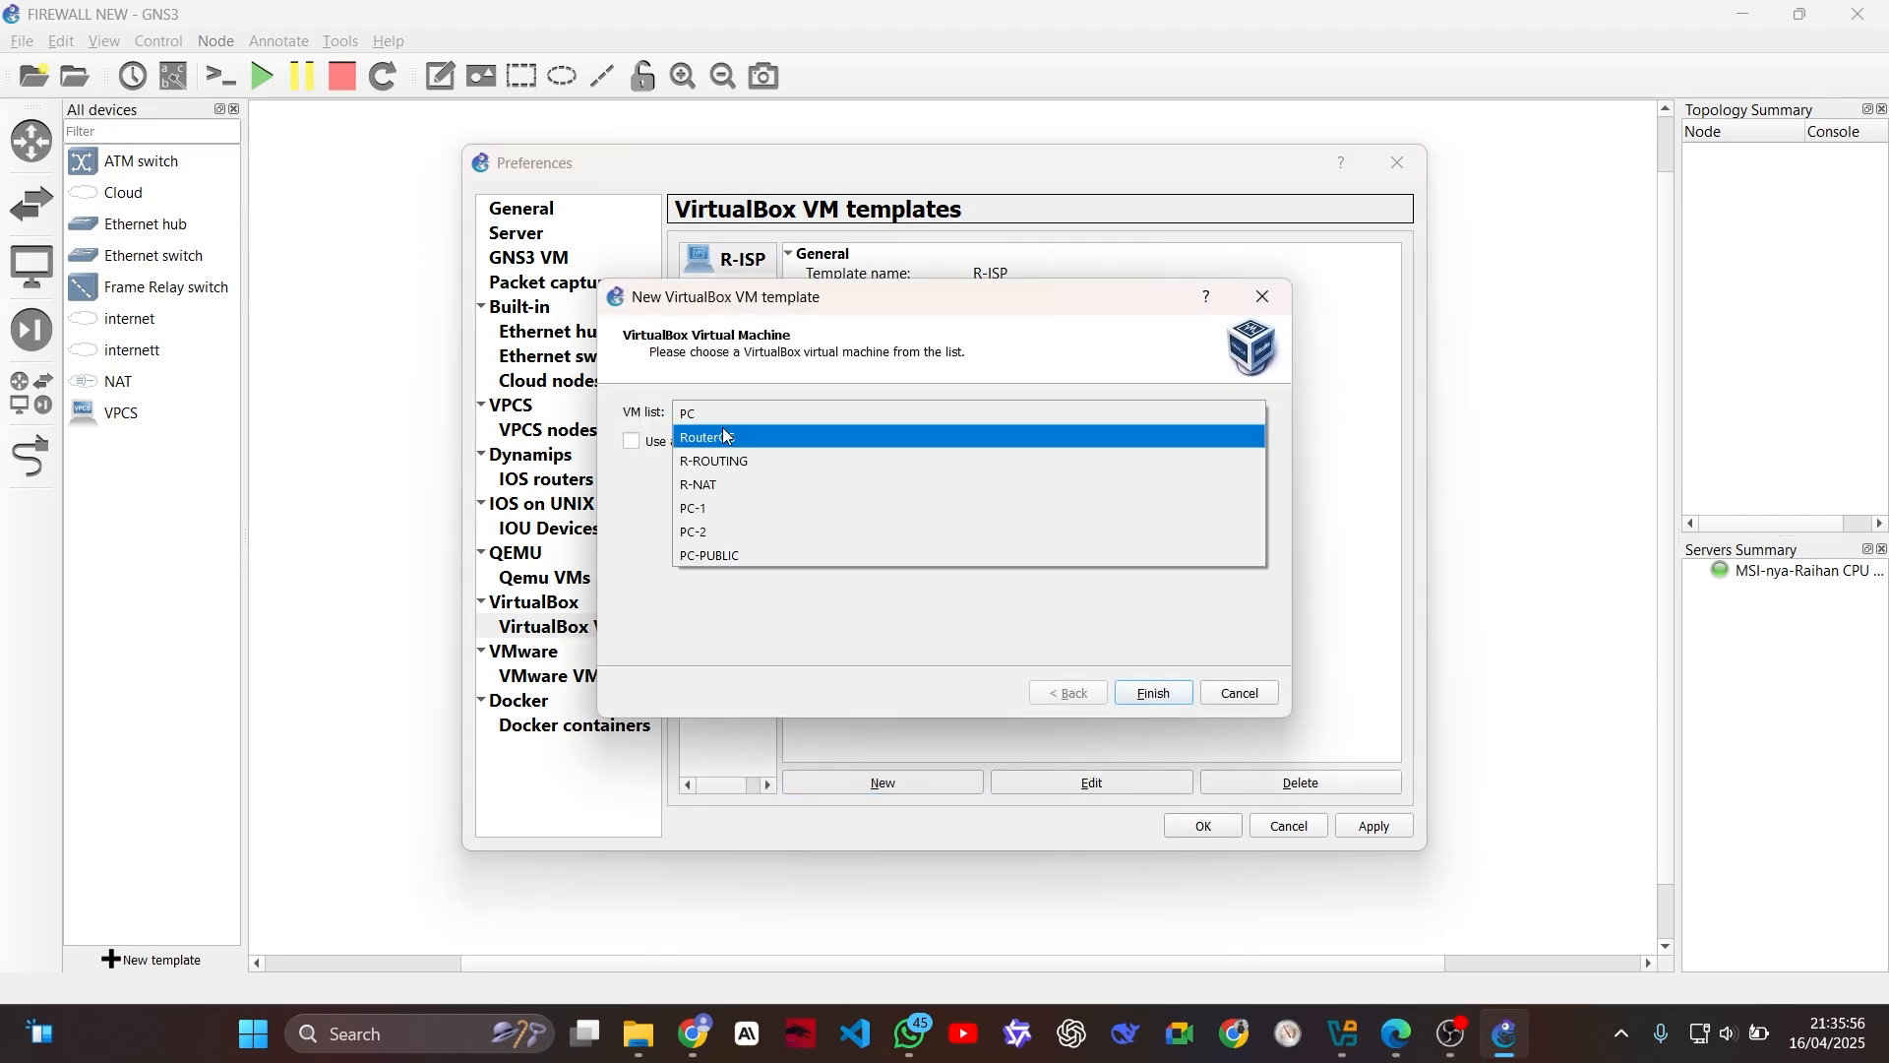
pyautogui.click(733, 462)
pyautogui.click(1122, 691)
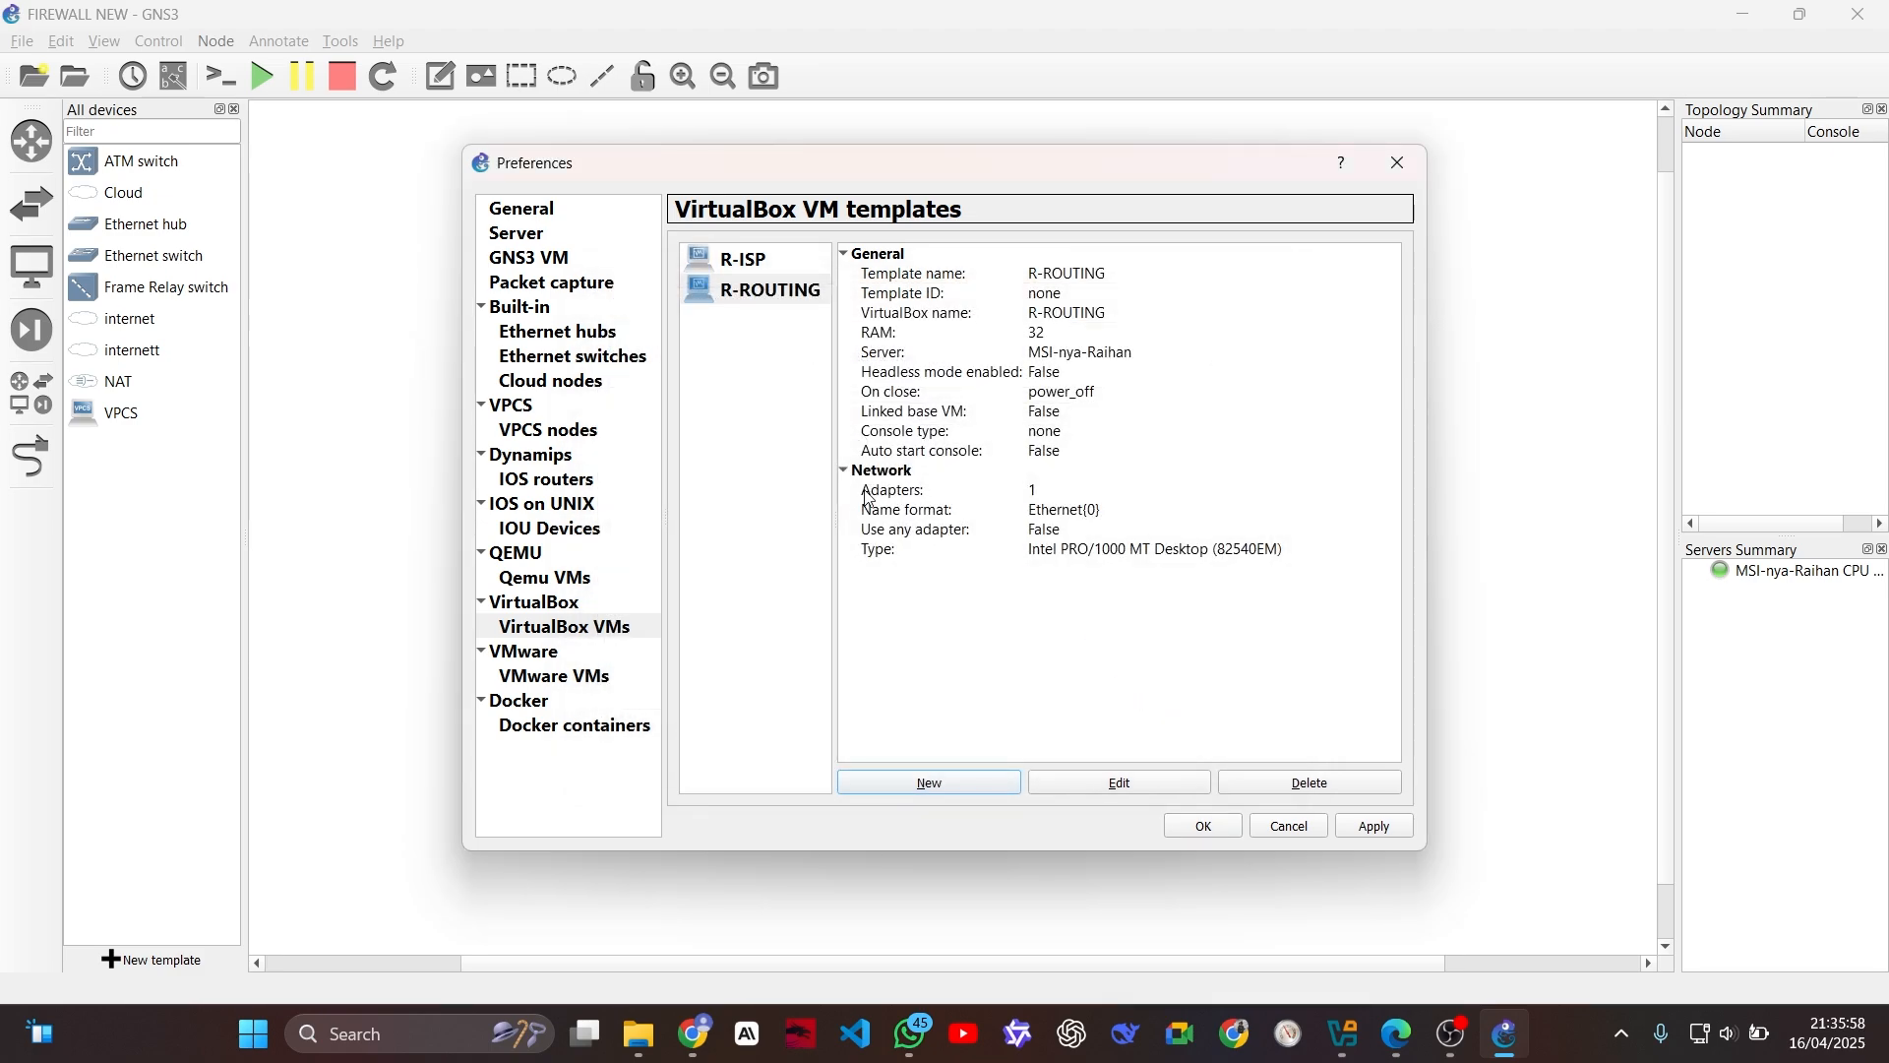
pyautogui.click(969, 787)
pyautogui.click(750, 413)
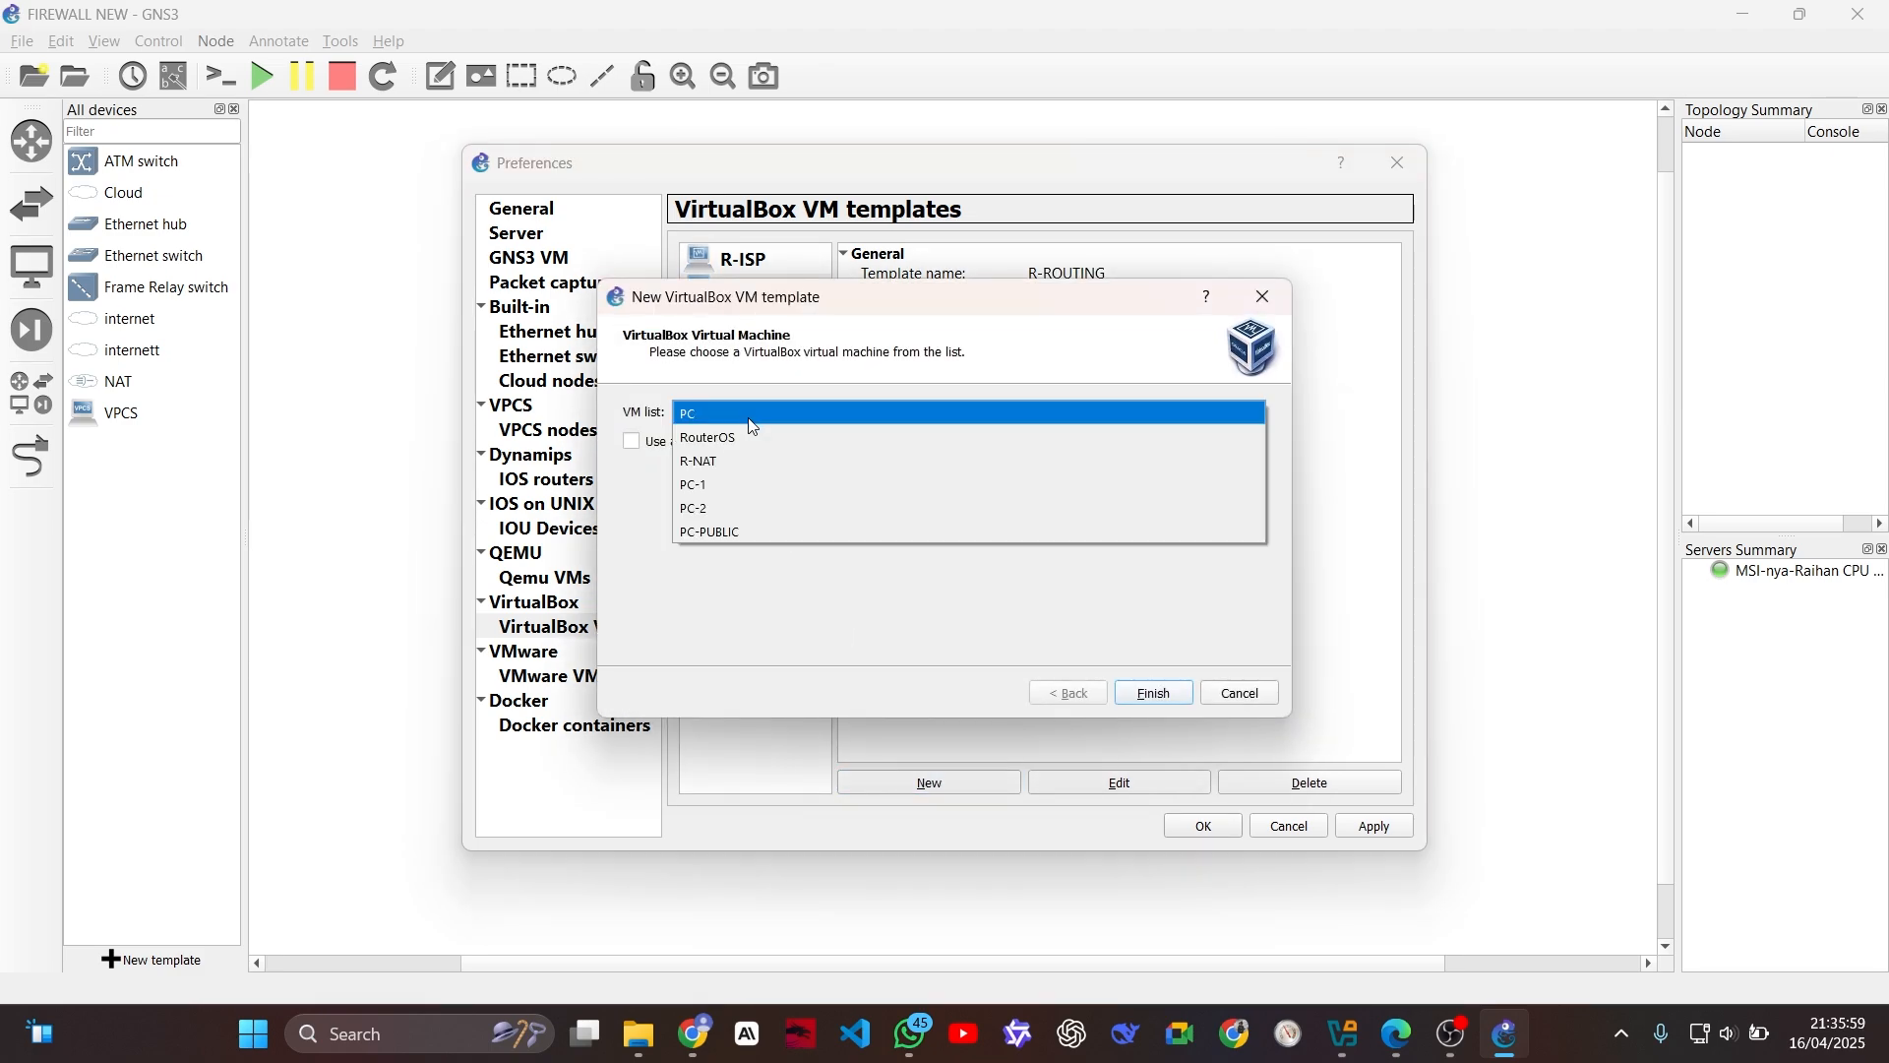
pyautogui.click(751, 477)
pyautogui.click(1137, 692)
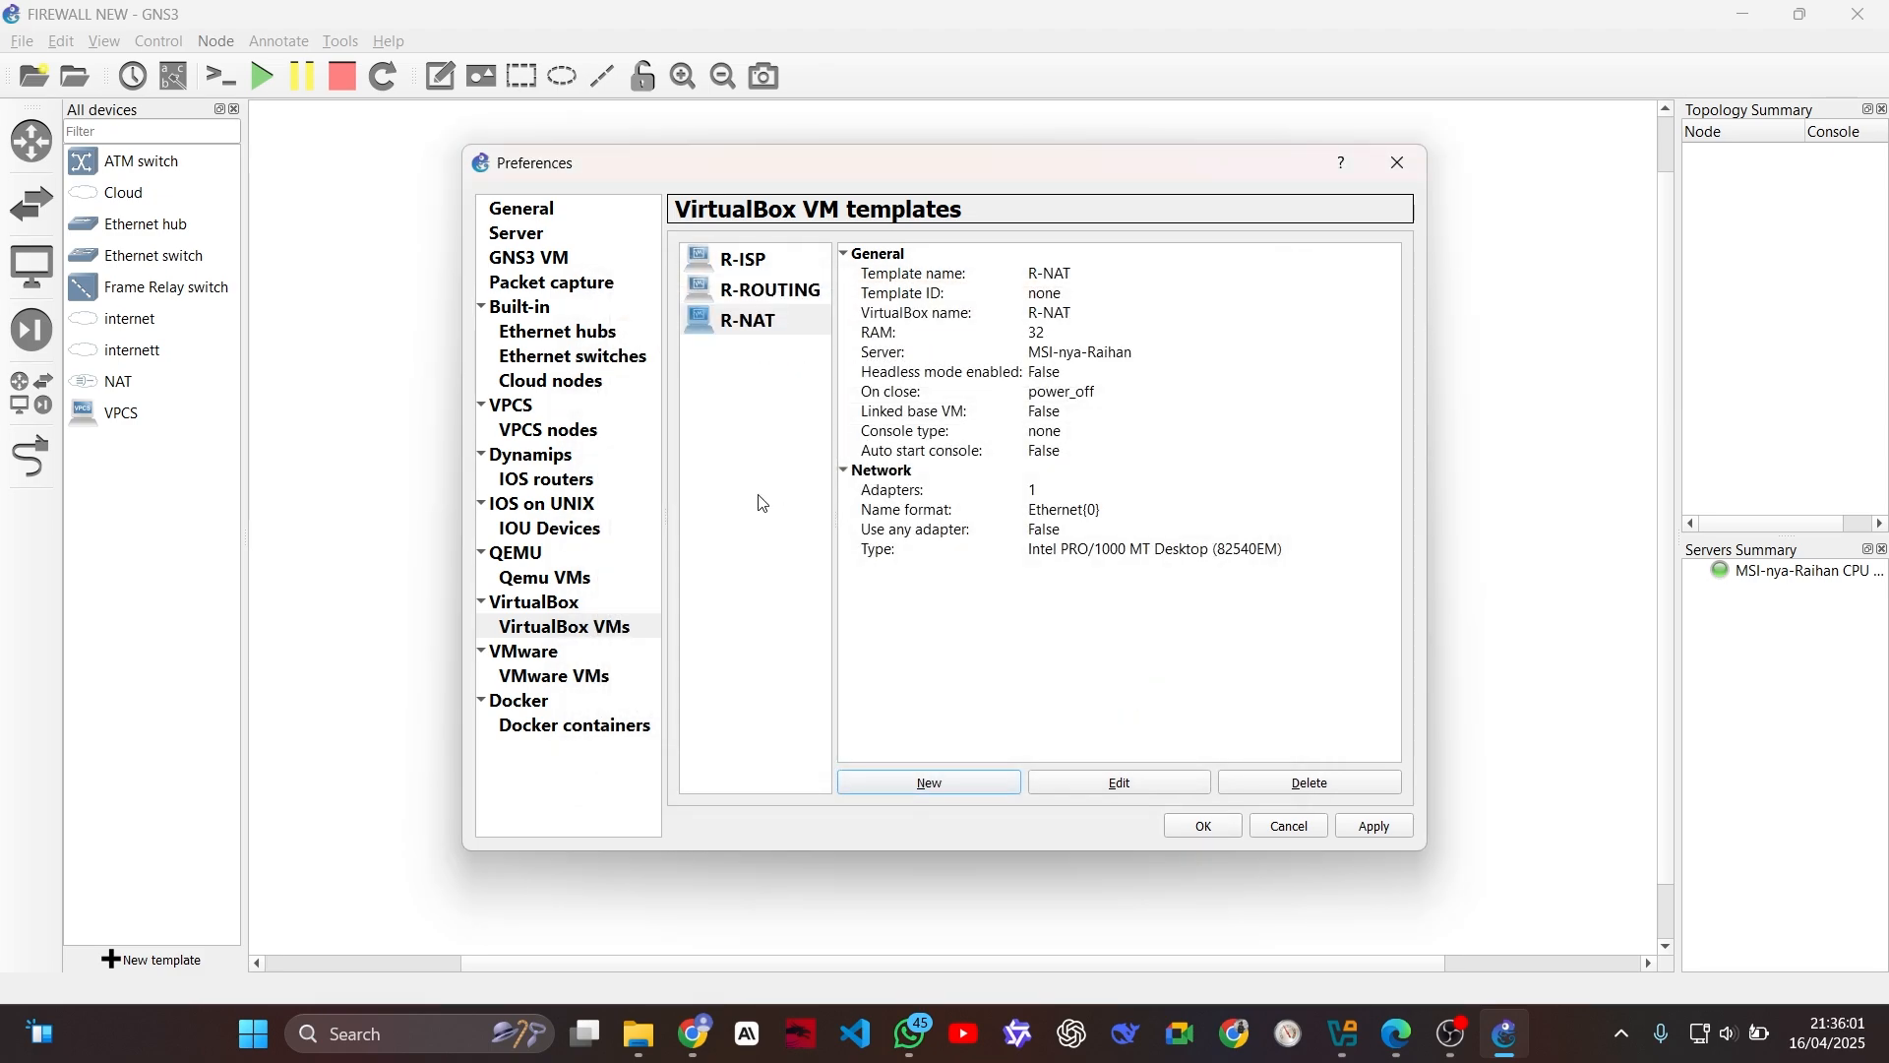
# Step: Add VirtualBox VM templates for the PC-1 and PC-2 machines
pyautogui.click(995, 783)
pyautogui.click(733, 411)
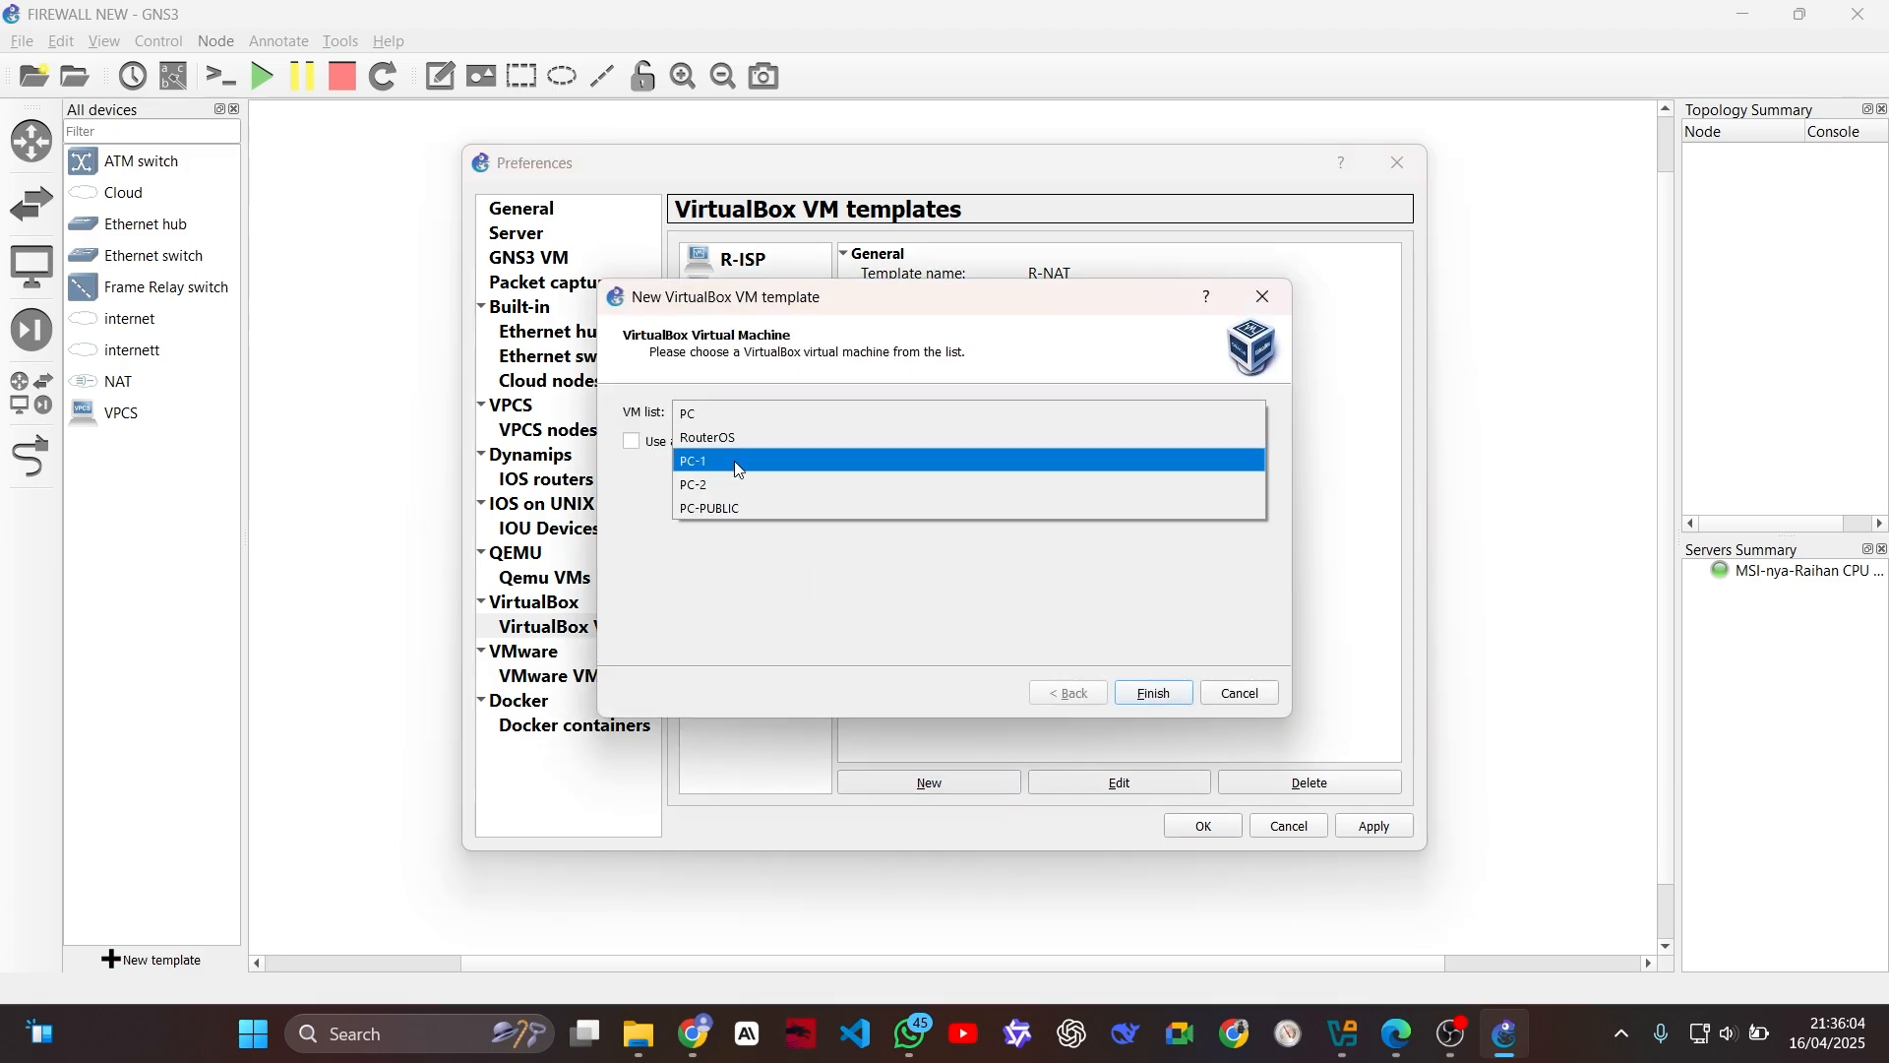
pyautogui.click(753, 480)
pyautogui.click(1147, 692)
pyautogui.click(977, 783)
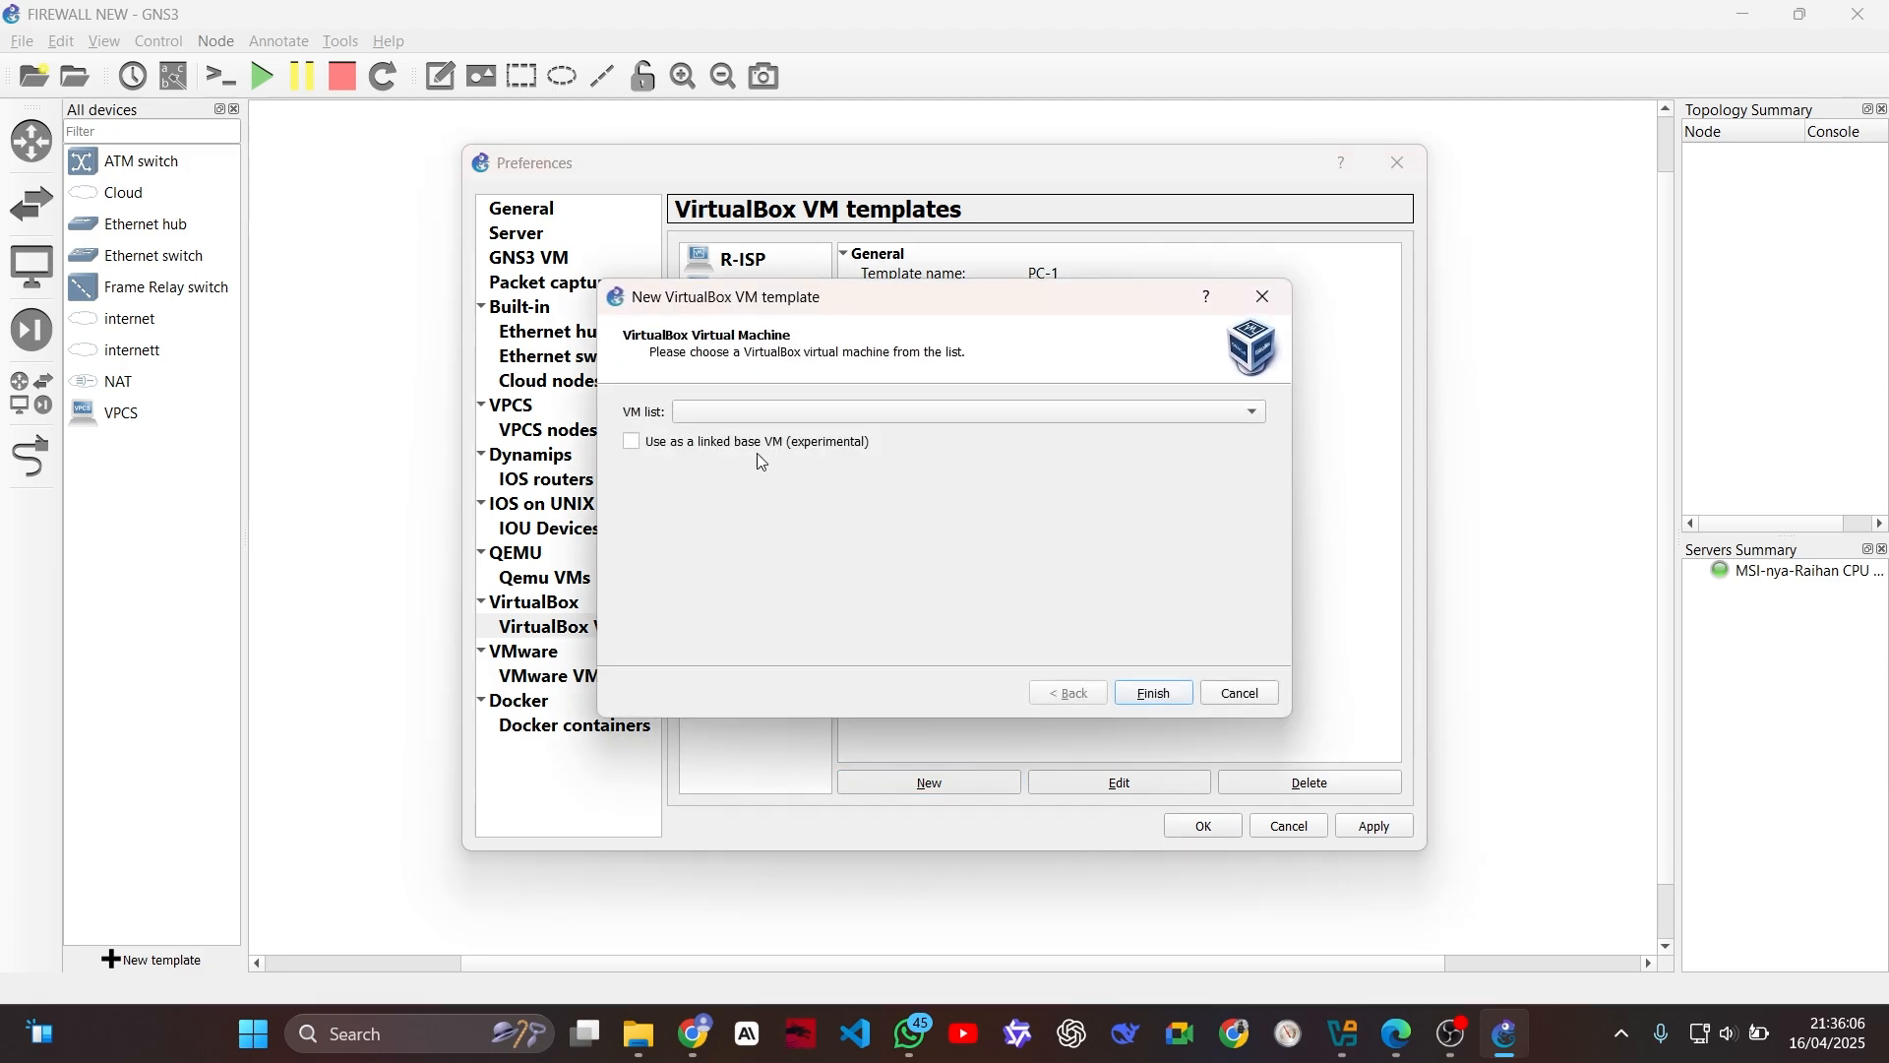
pyautogui.click(750, 413)
pyautogui.click(745, 463)
pyautogui.click(1149, 693)
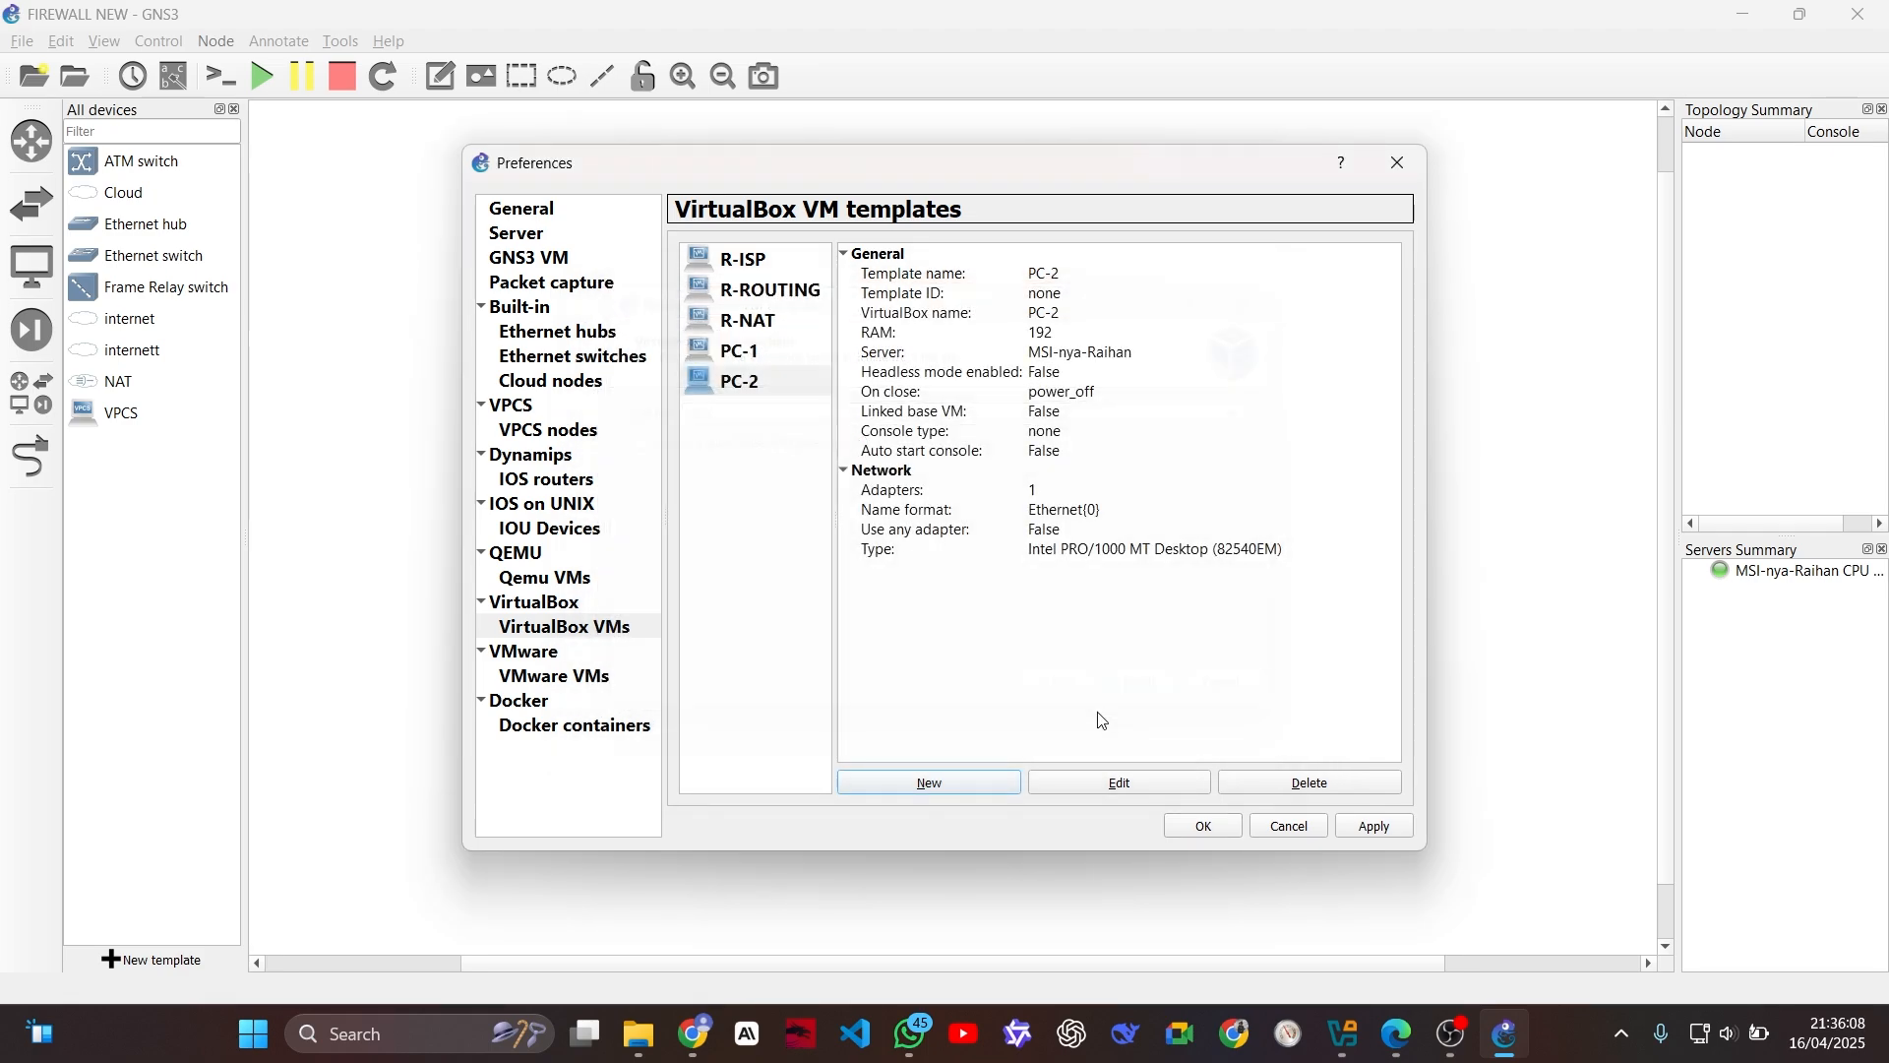
pyautogui.click(980, 784)
pyautogui.click(815, 417)
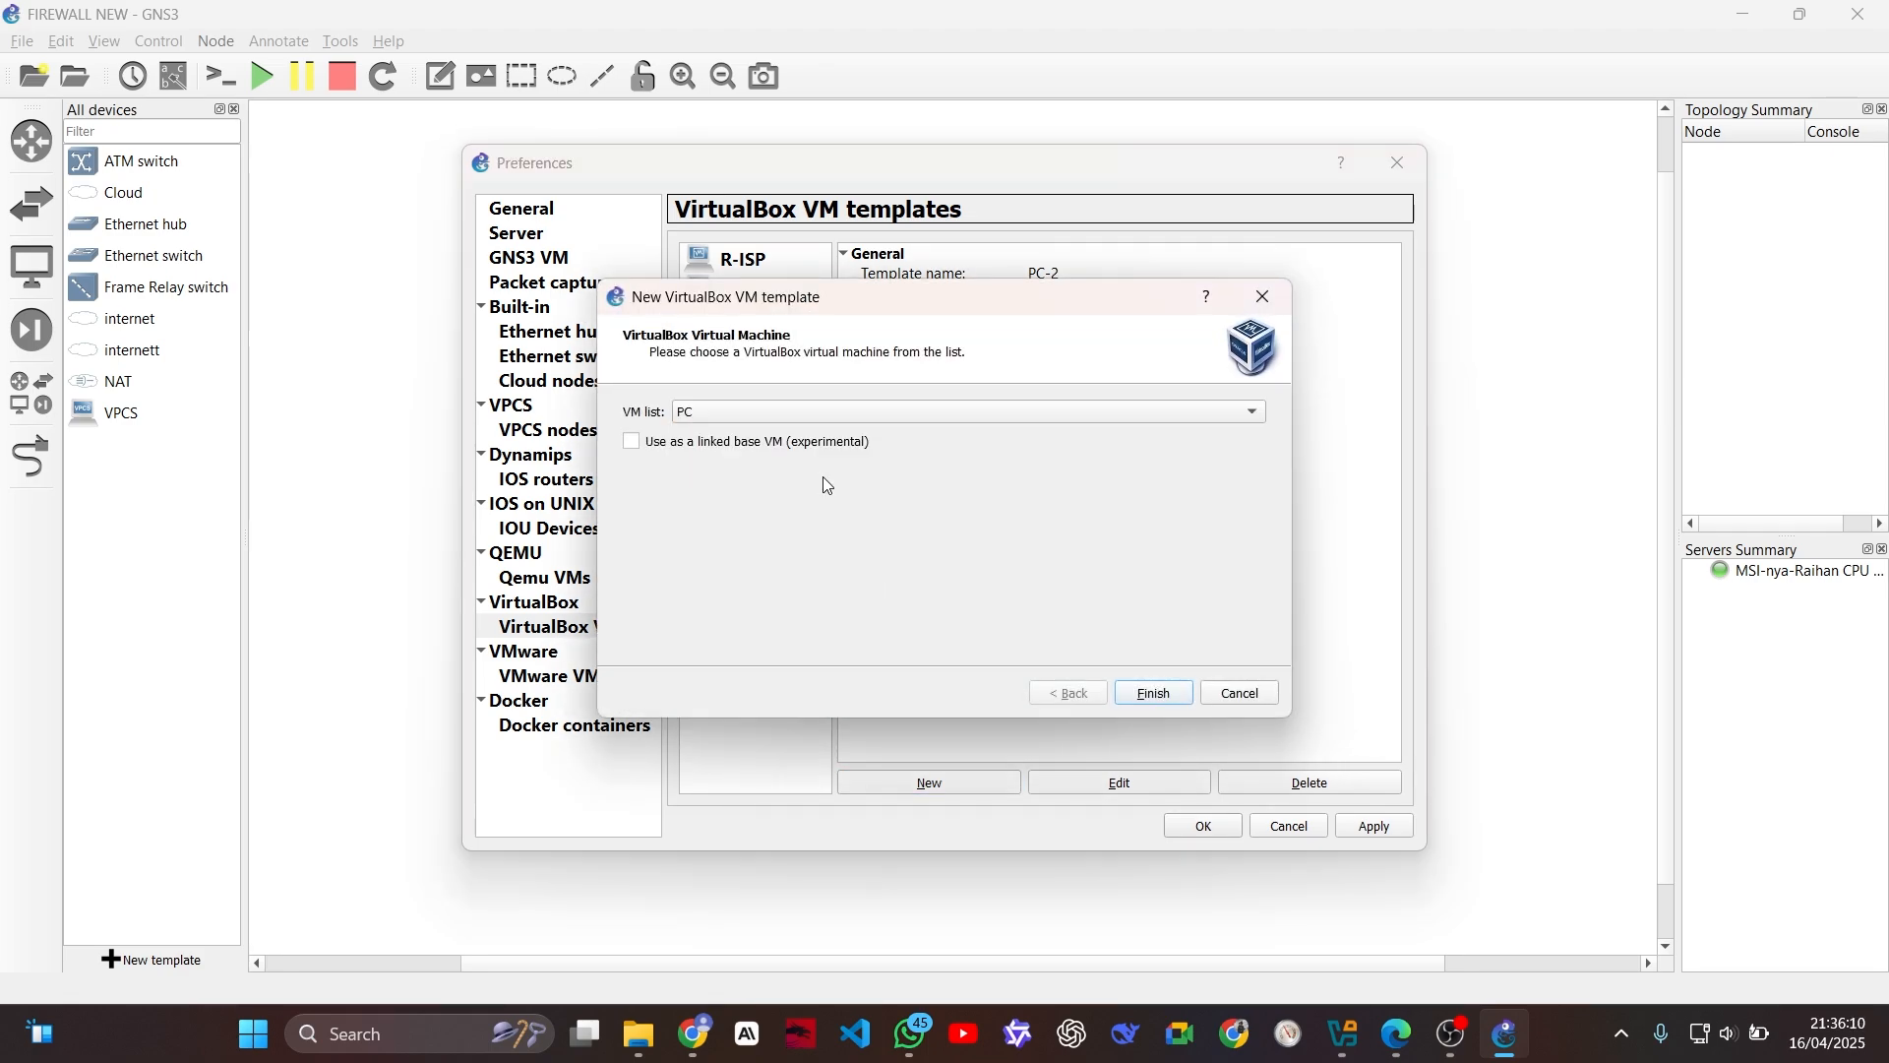
pyautogui.click(1129, 696)
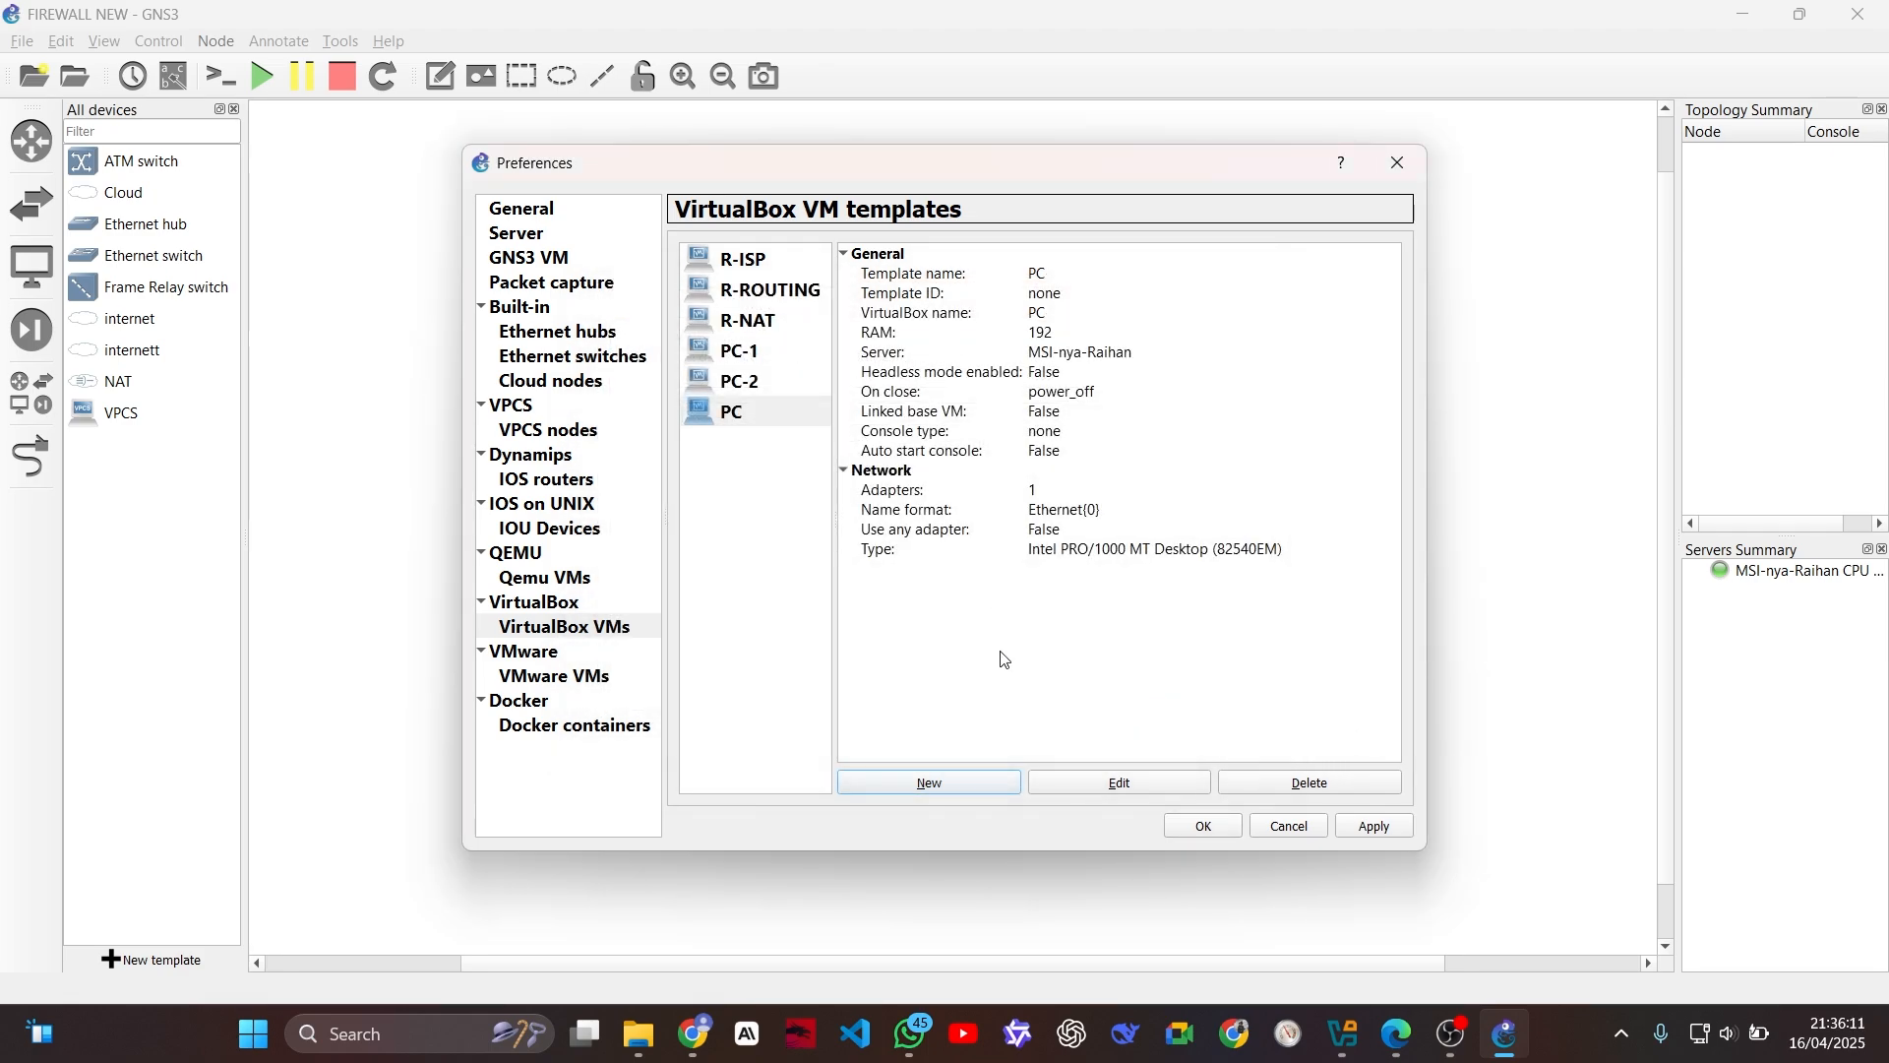
pyautogui.click(756, 406)
pyautogui.click(1100, 782)
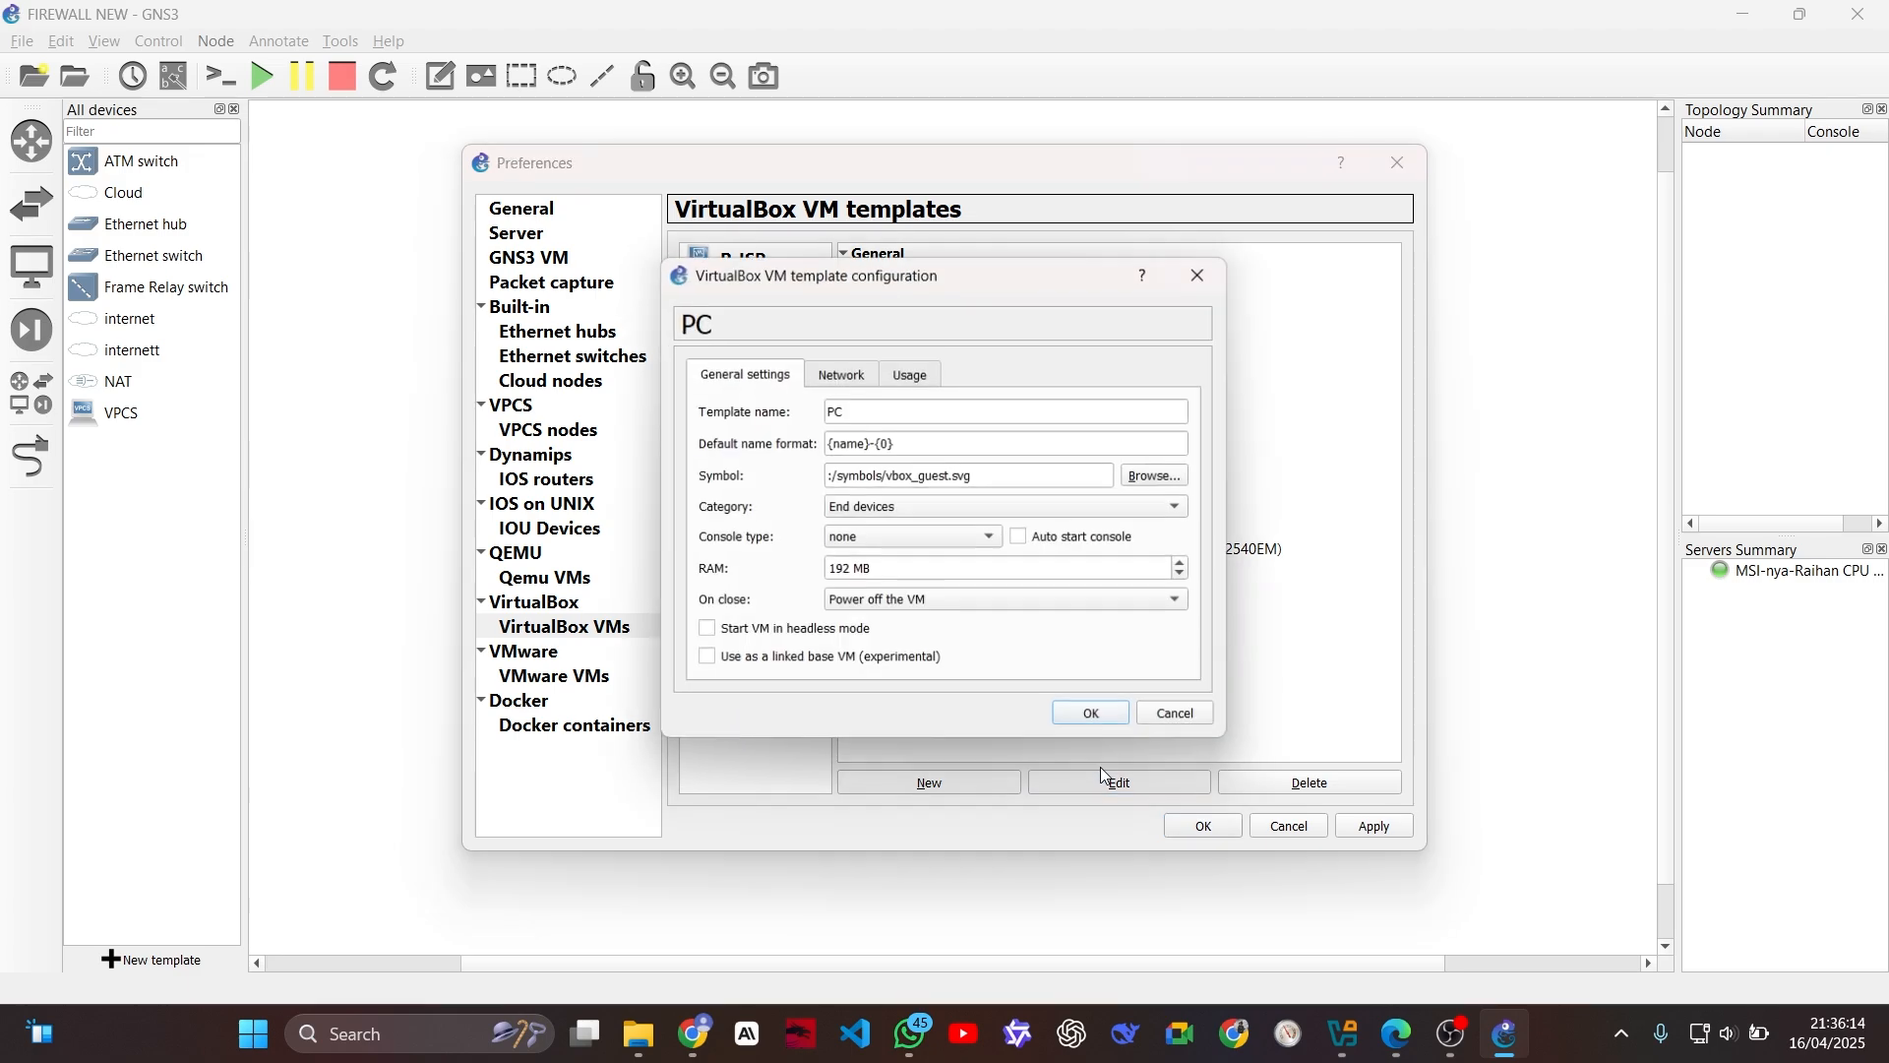
pyautogui.click(1203, 273)
pyautogui.click(1310, 782)
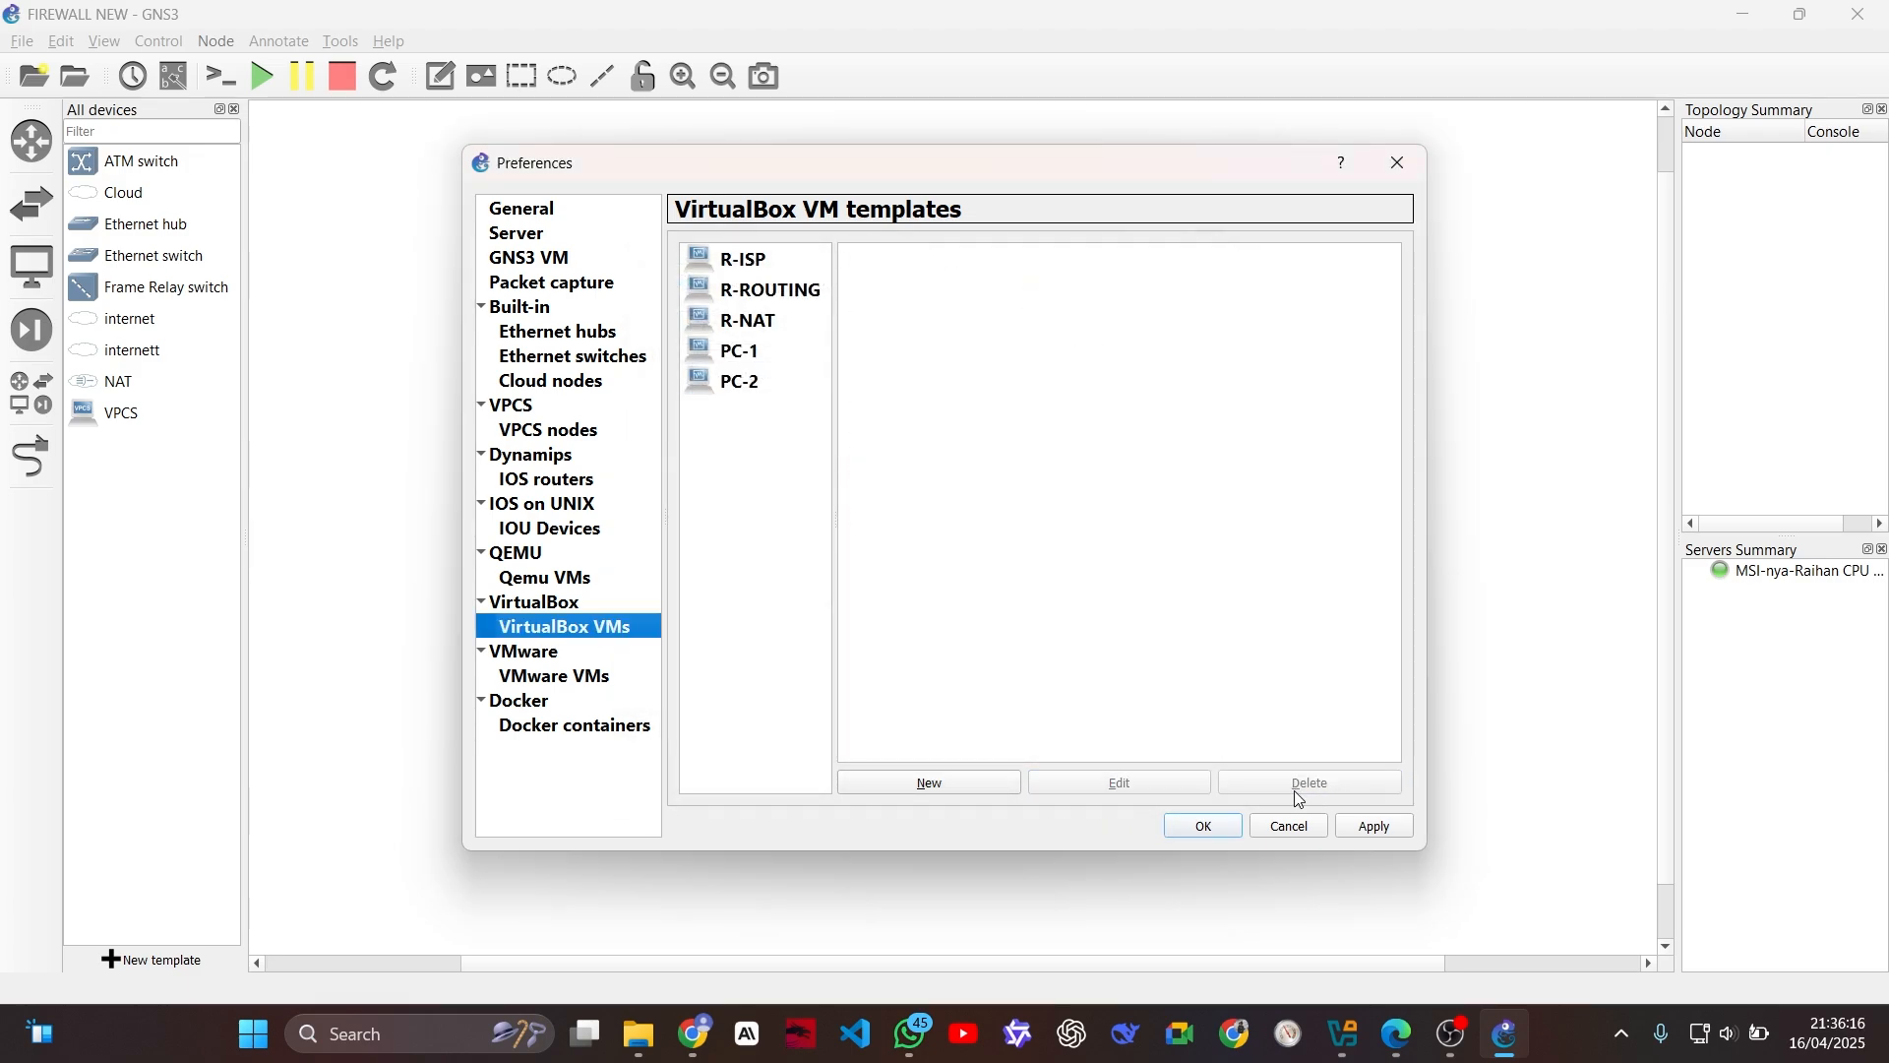
# Step: Add a VirtualBox VM template for the PC-PUBLIC machine
pyautogui.click(984, 778)
pyautogui.click(803, 408)
pyautogui.click(782, 457)
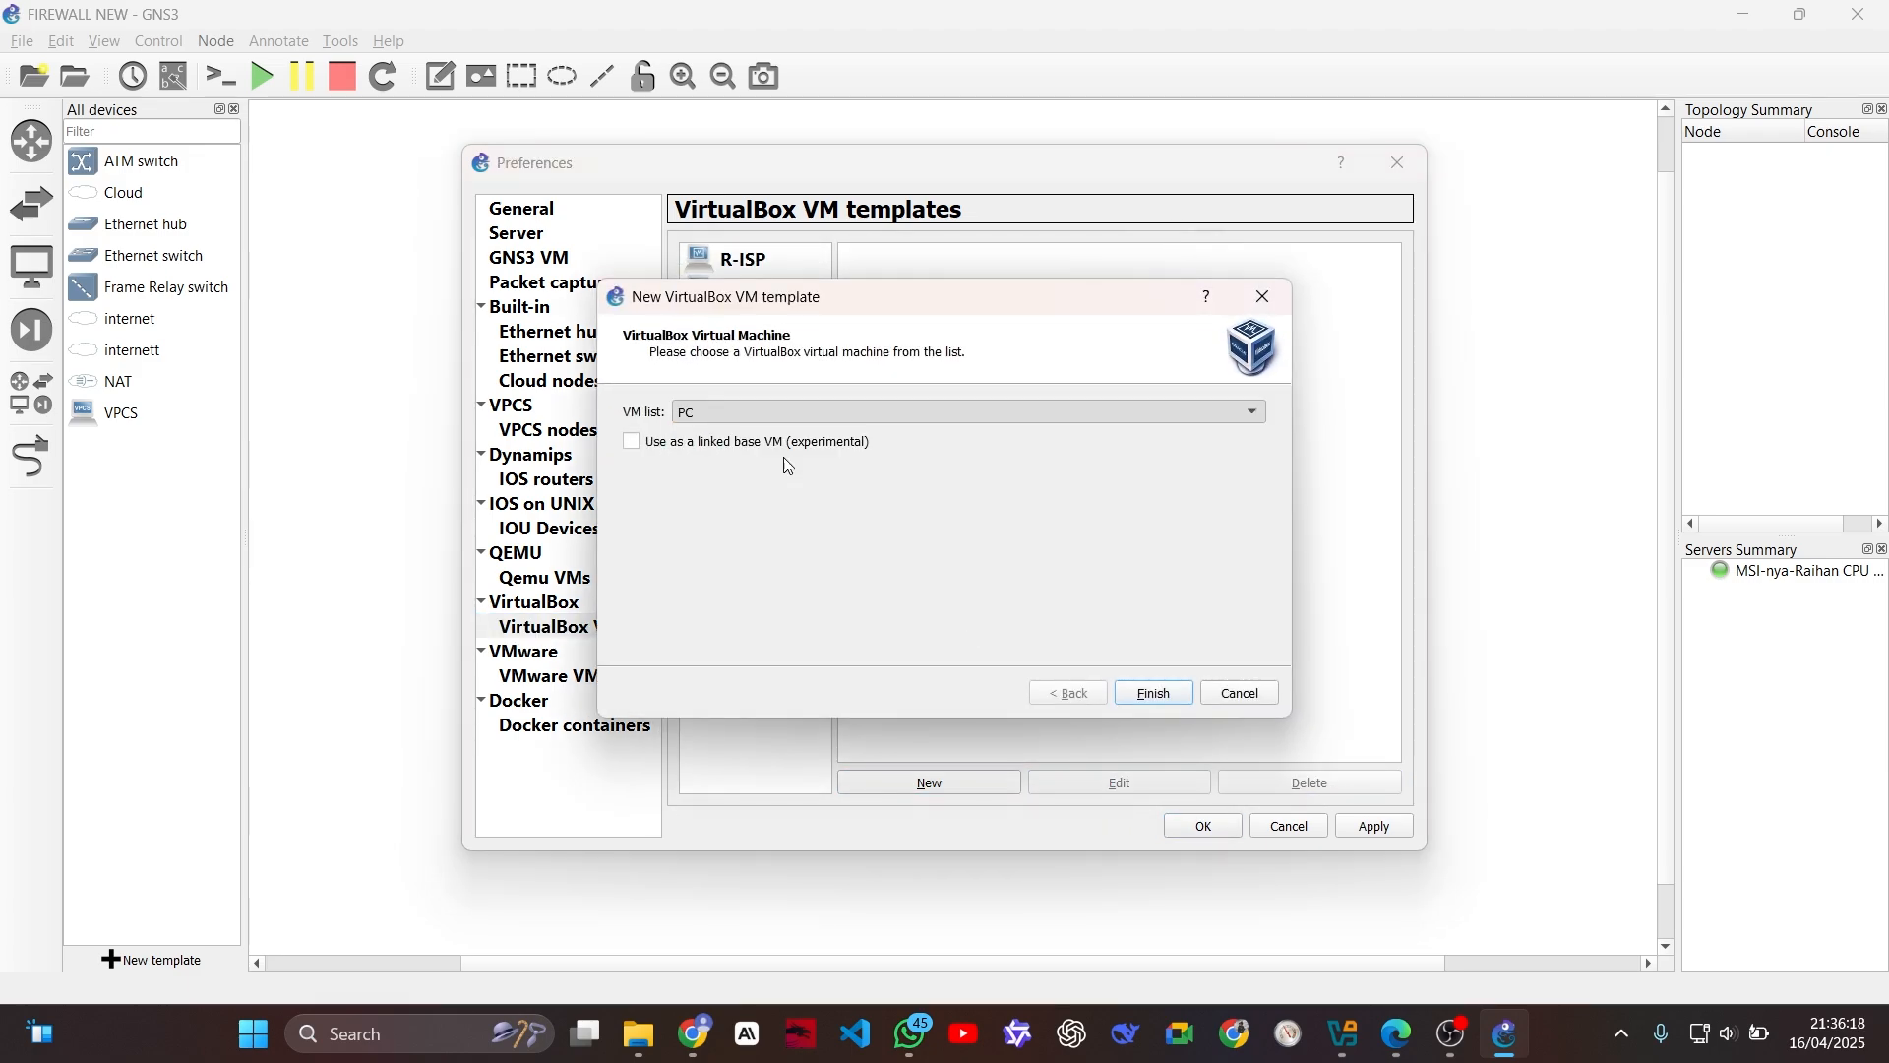
pyautogui.click(1140, 700)
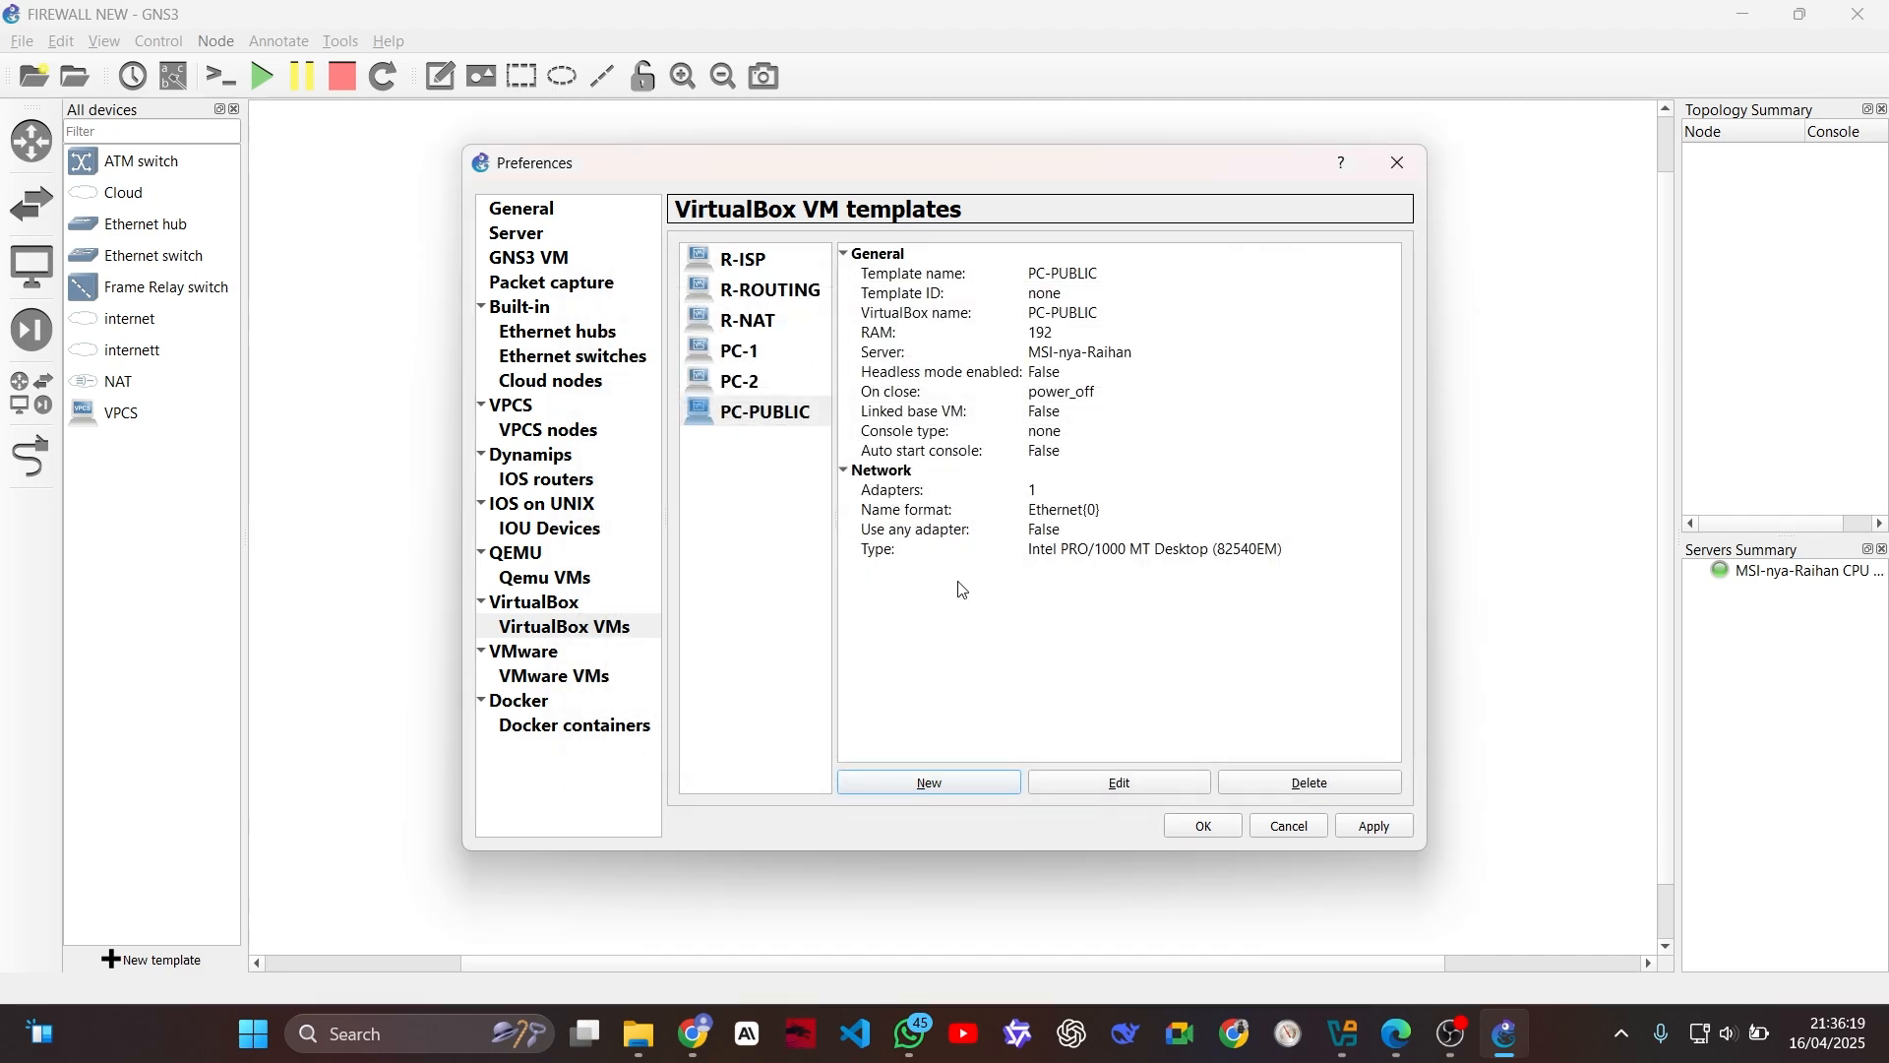
# Step: Change the R-ISP template's symbol to router_firewall from the Classic symbols library
pyautogui.click(740, 260)
pyautogui.click(1090, 784)
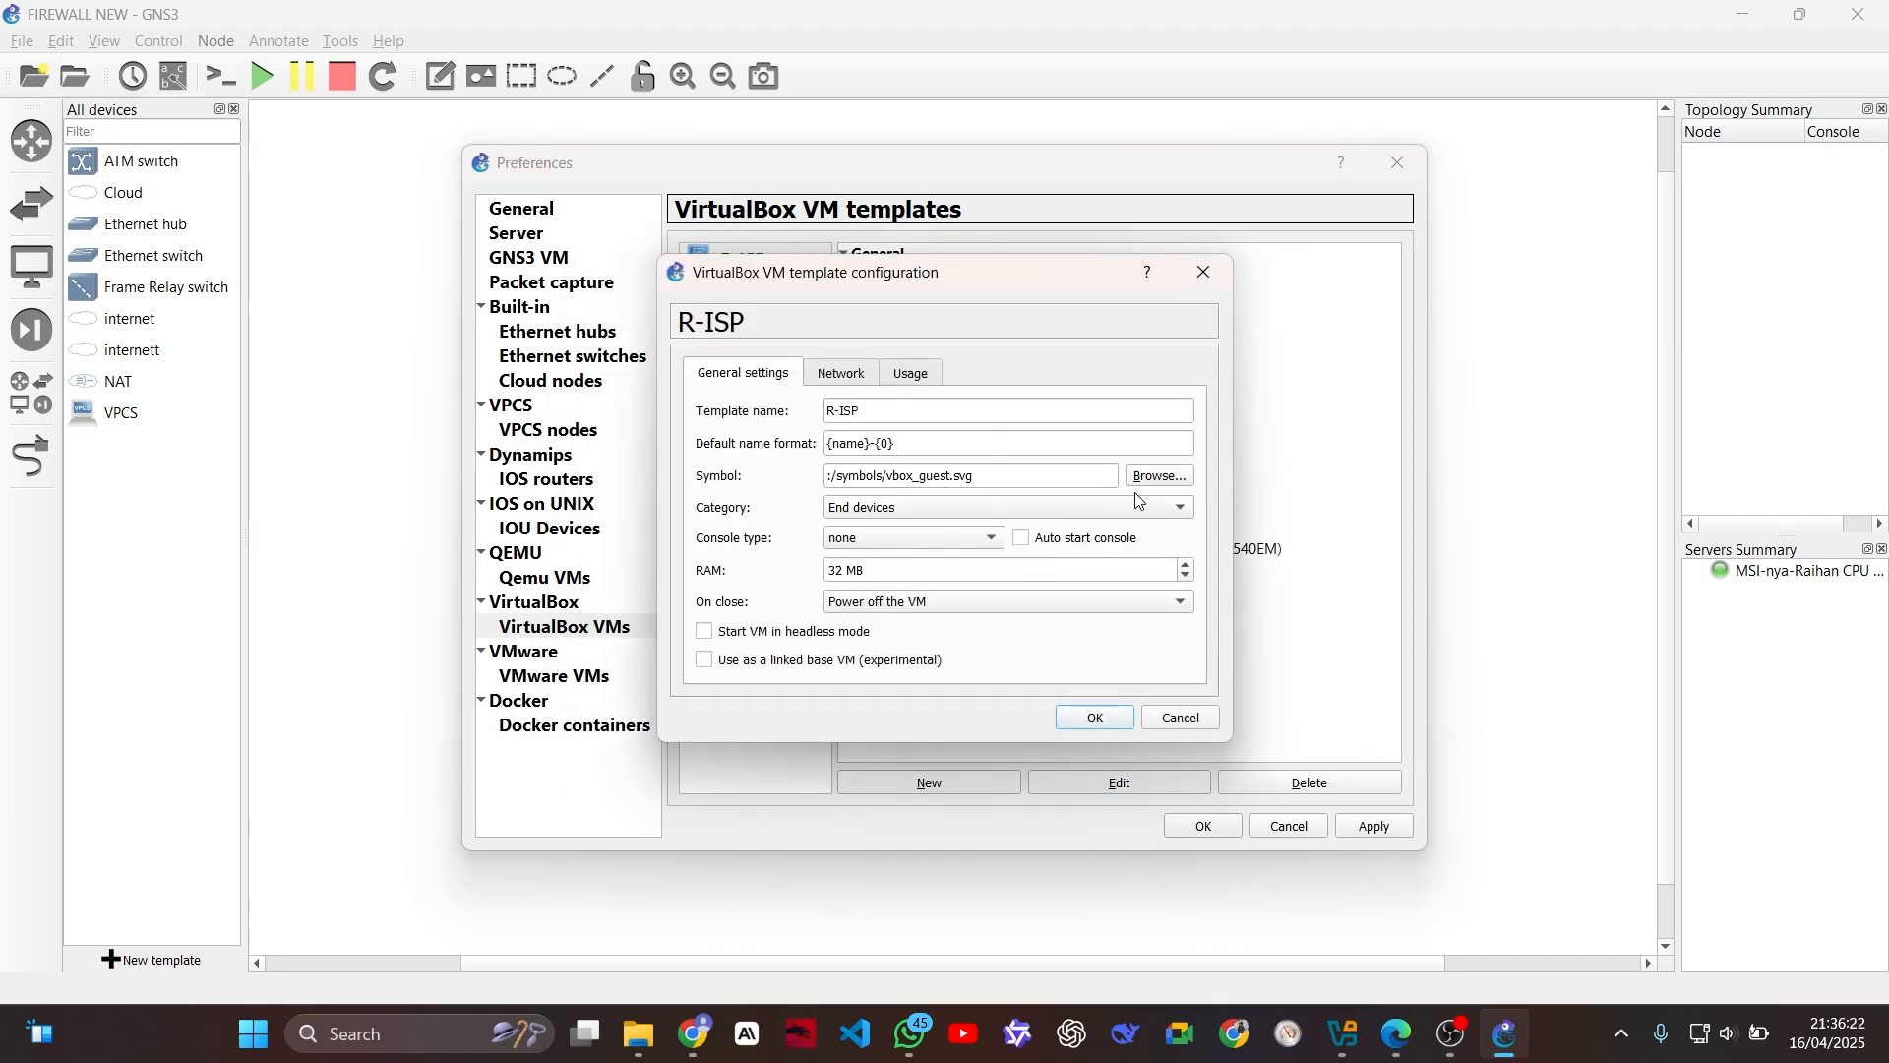
pyautogui.click(1158, 477)
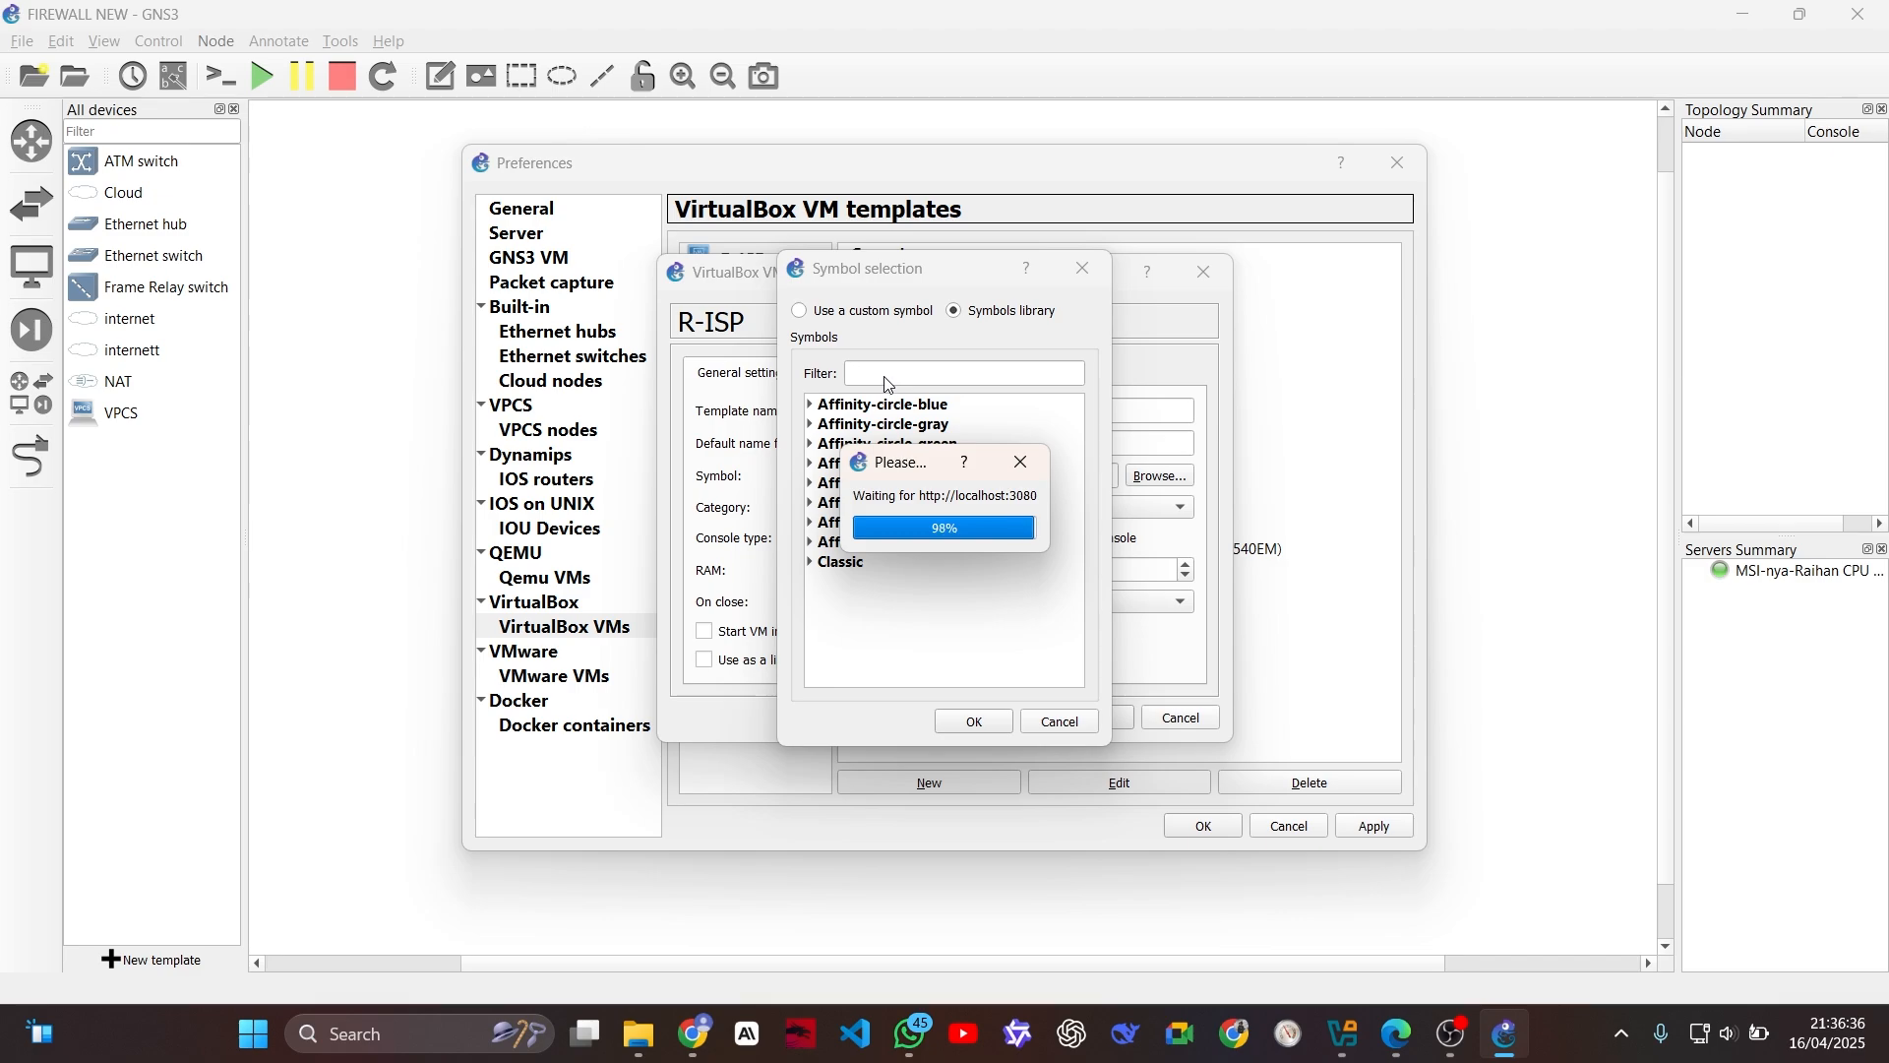
pyautogui.click(811, 563)
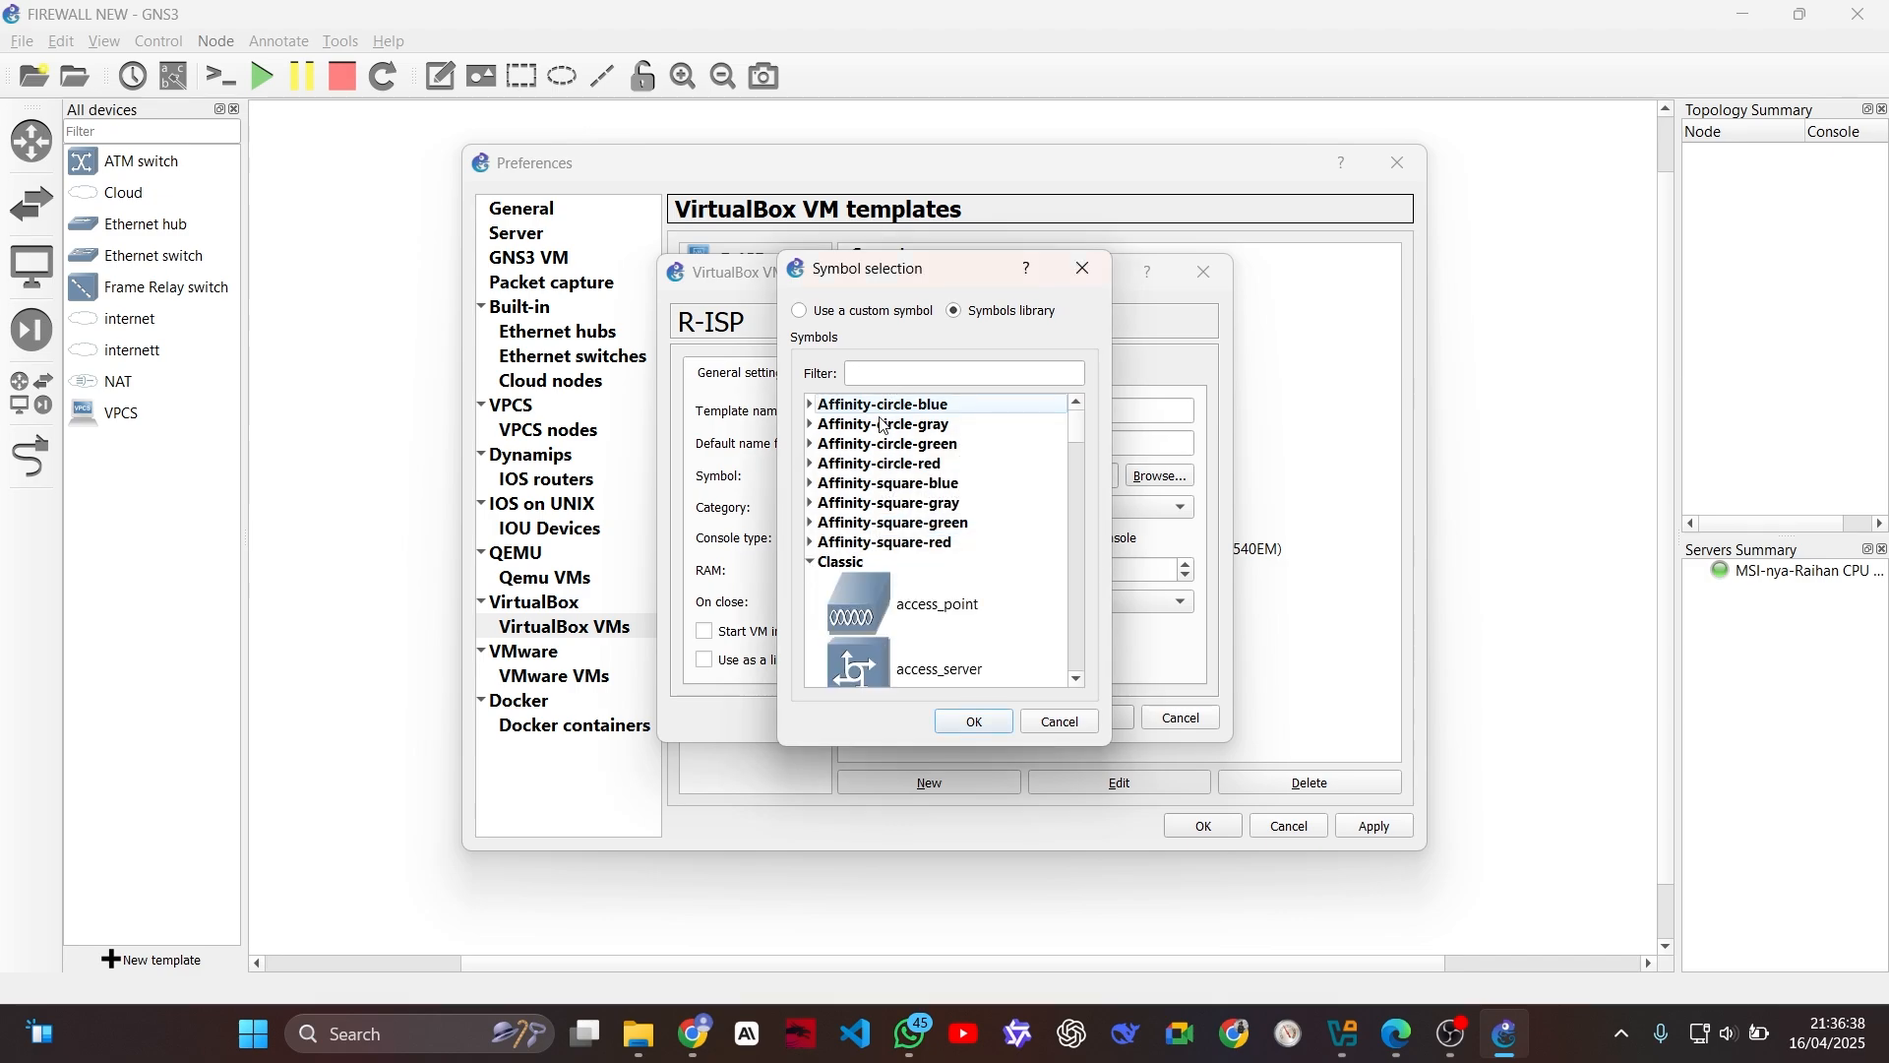
pyautogui.click(864, 372)
pyautogui.write('fire')
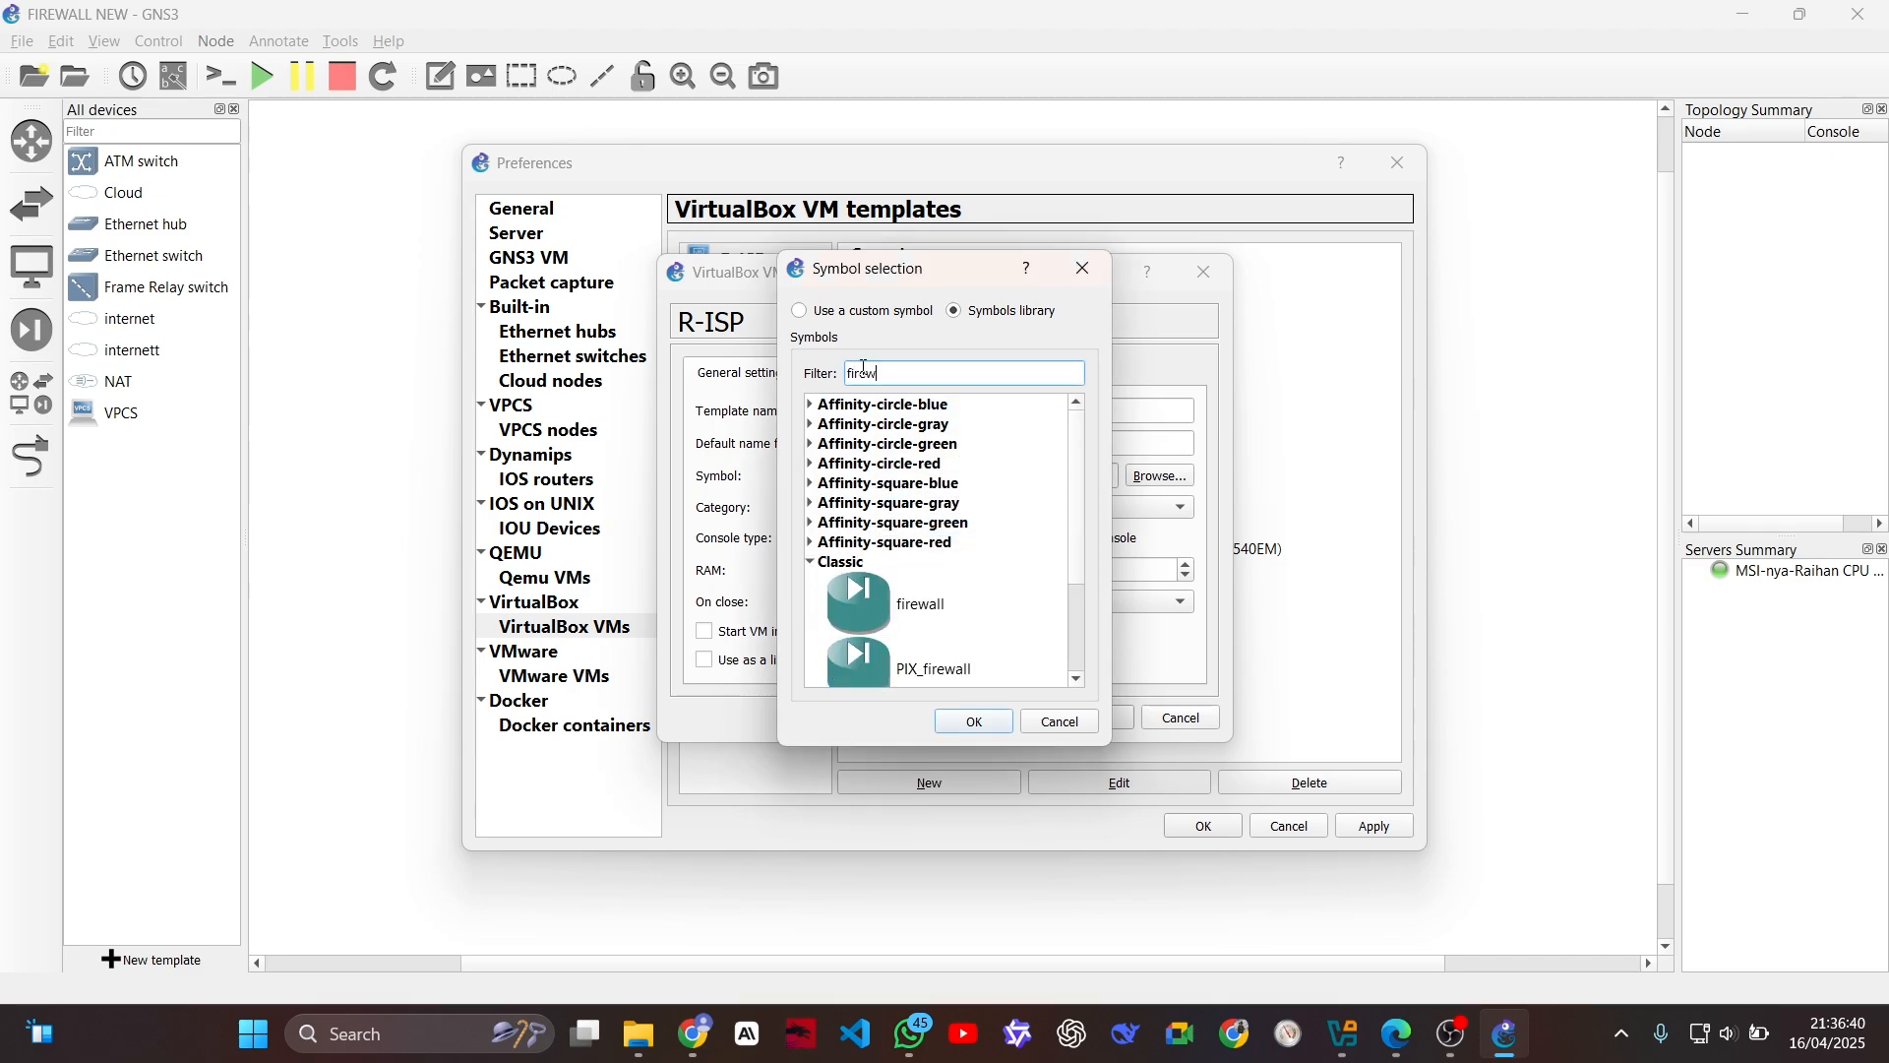
pyautogui.write('w')
pyautogui.scroll(-1, 989, 557)
pyautogui.click(950, 652)
pyautogui.click(984, 730)
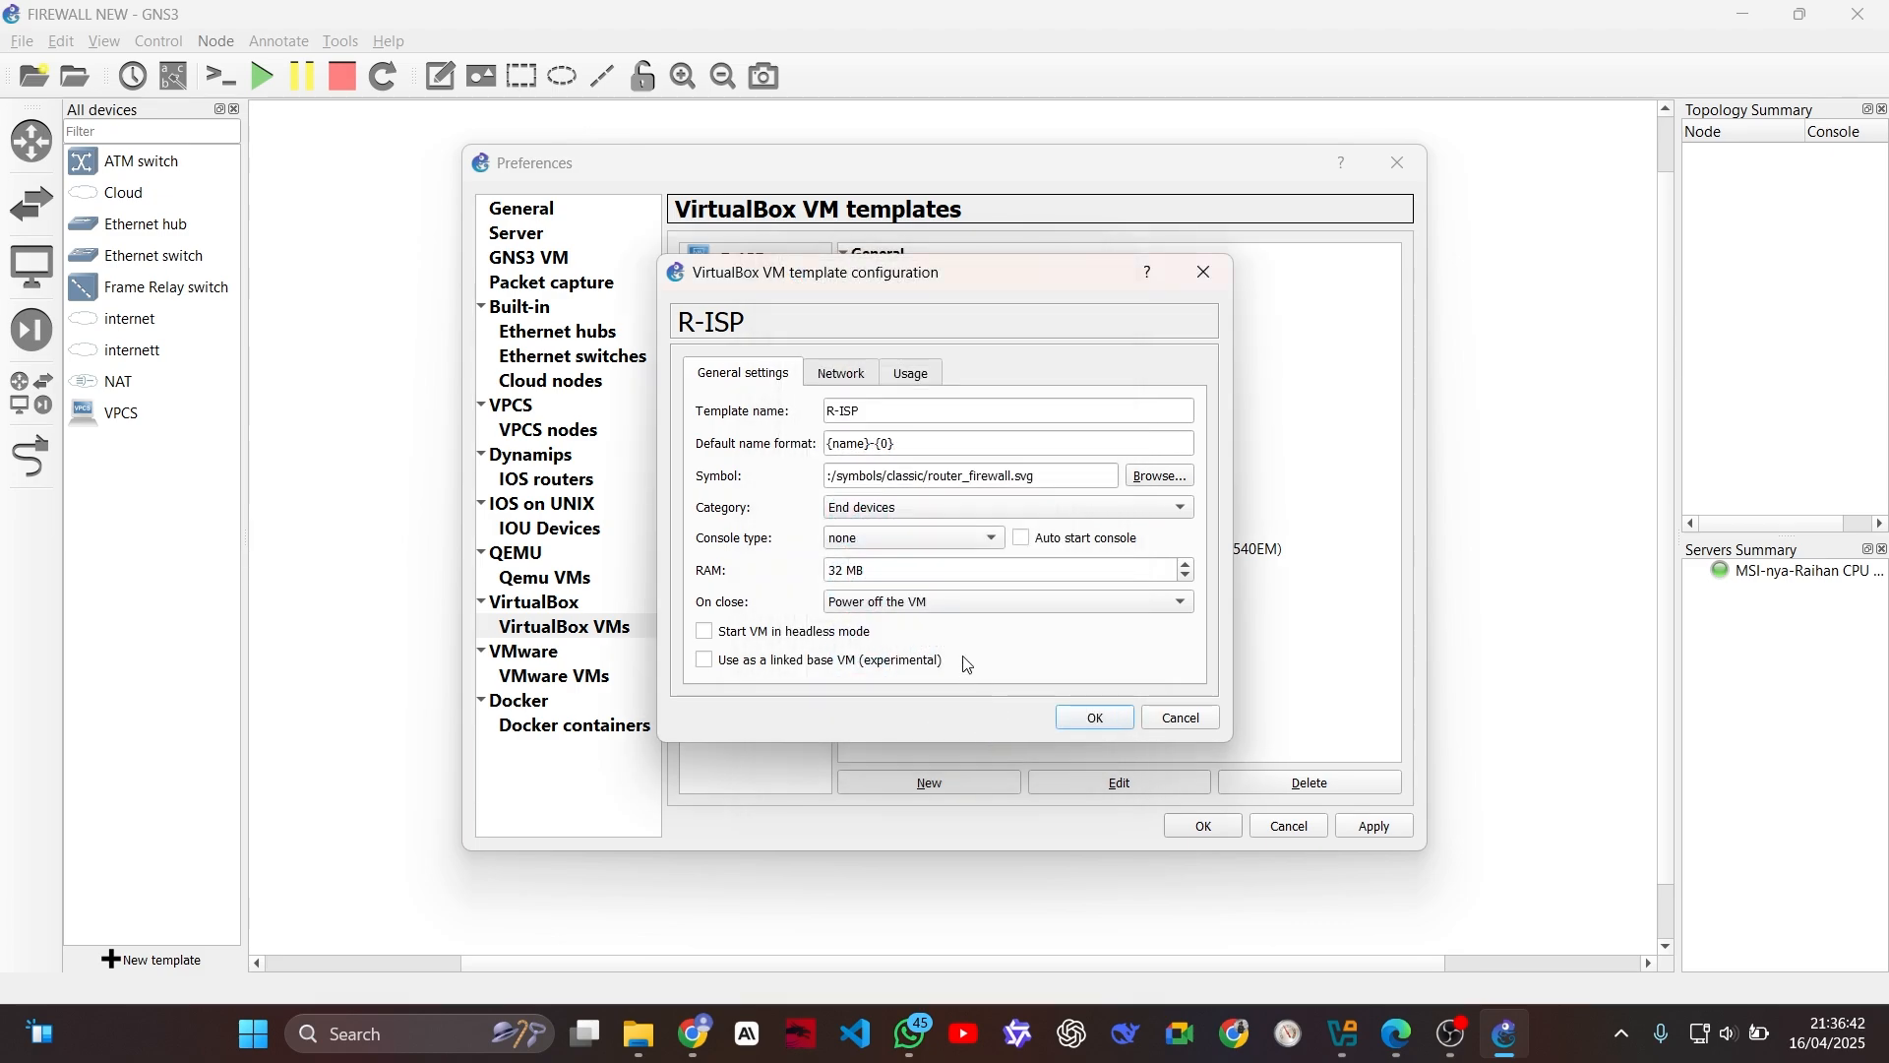
# Step: Give the R-ISP template 3 adapters of type Intel PRO/1000 T Server (82543GC) and allow GNS3 to use any configured VirtualBox adapter
pyautogui.click(838, 376)
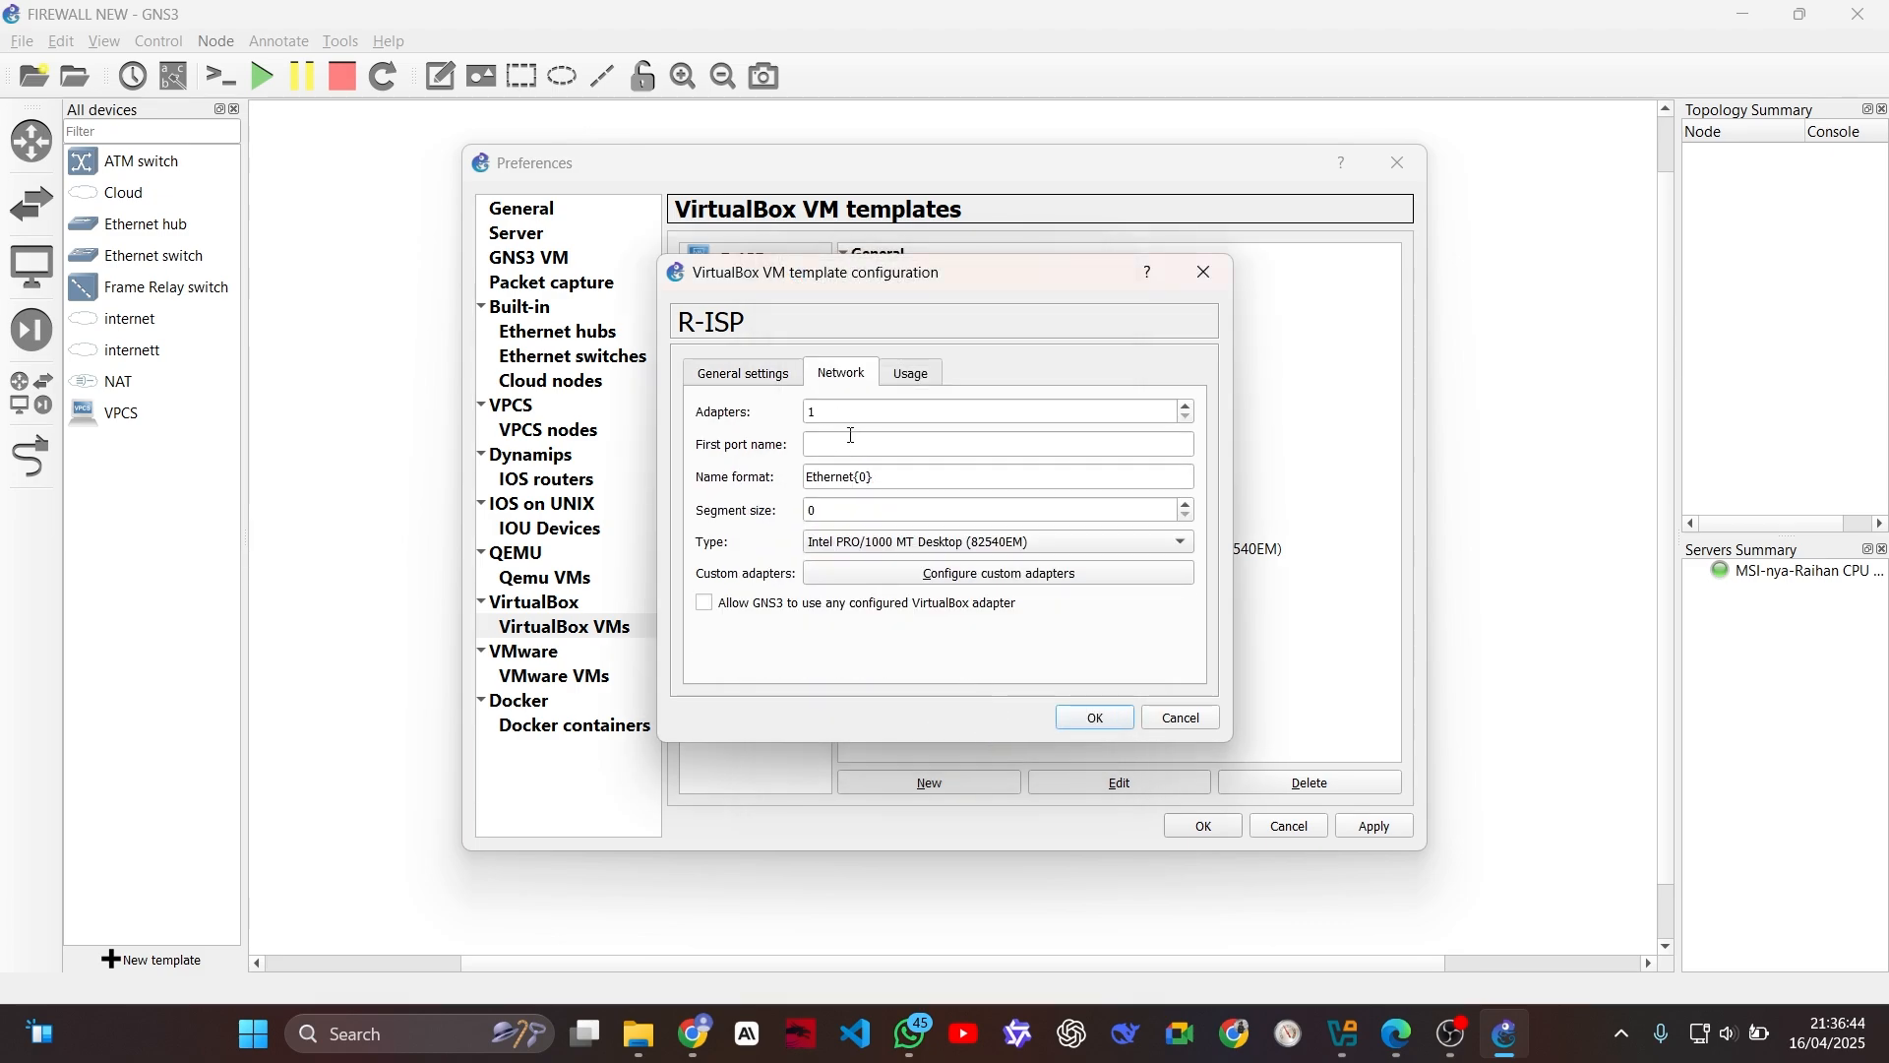
pyautogui.doubleClick(836, 412)
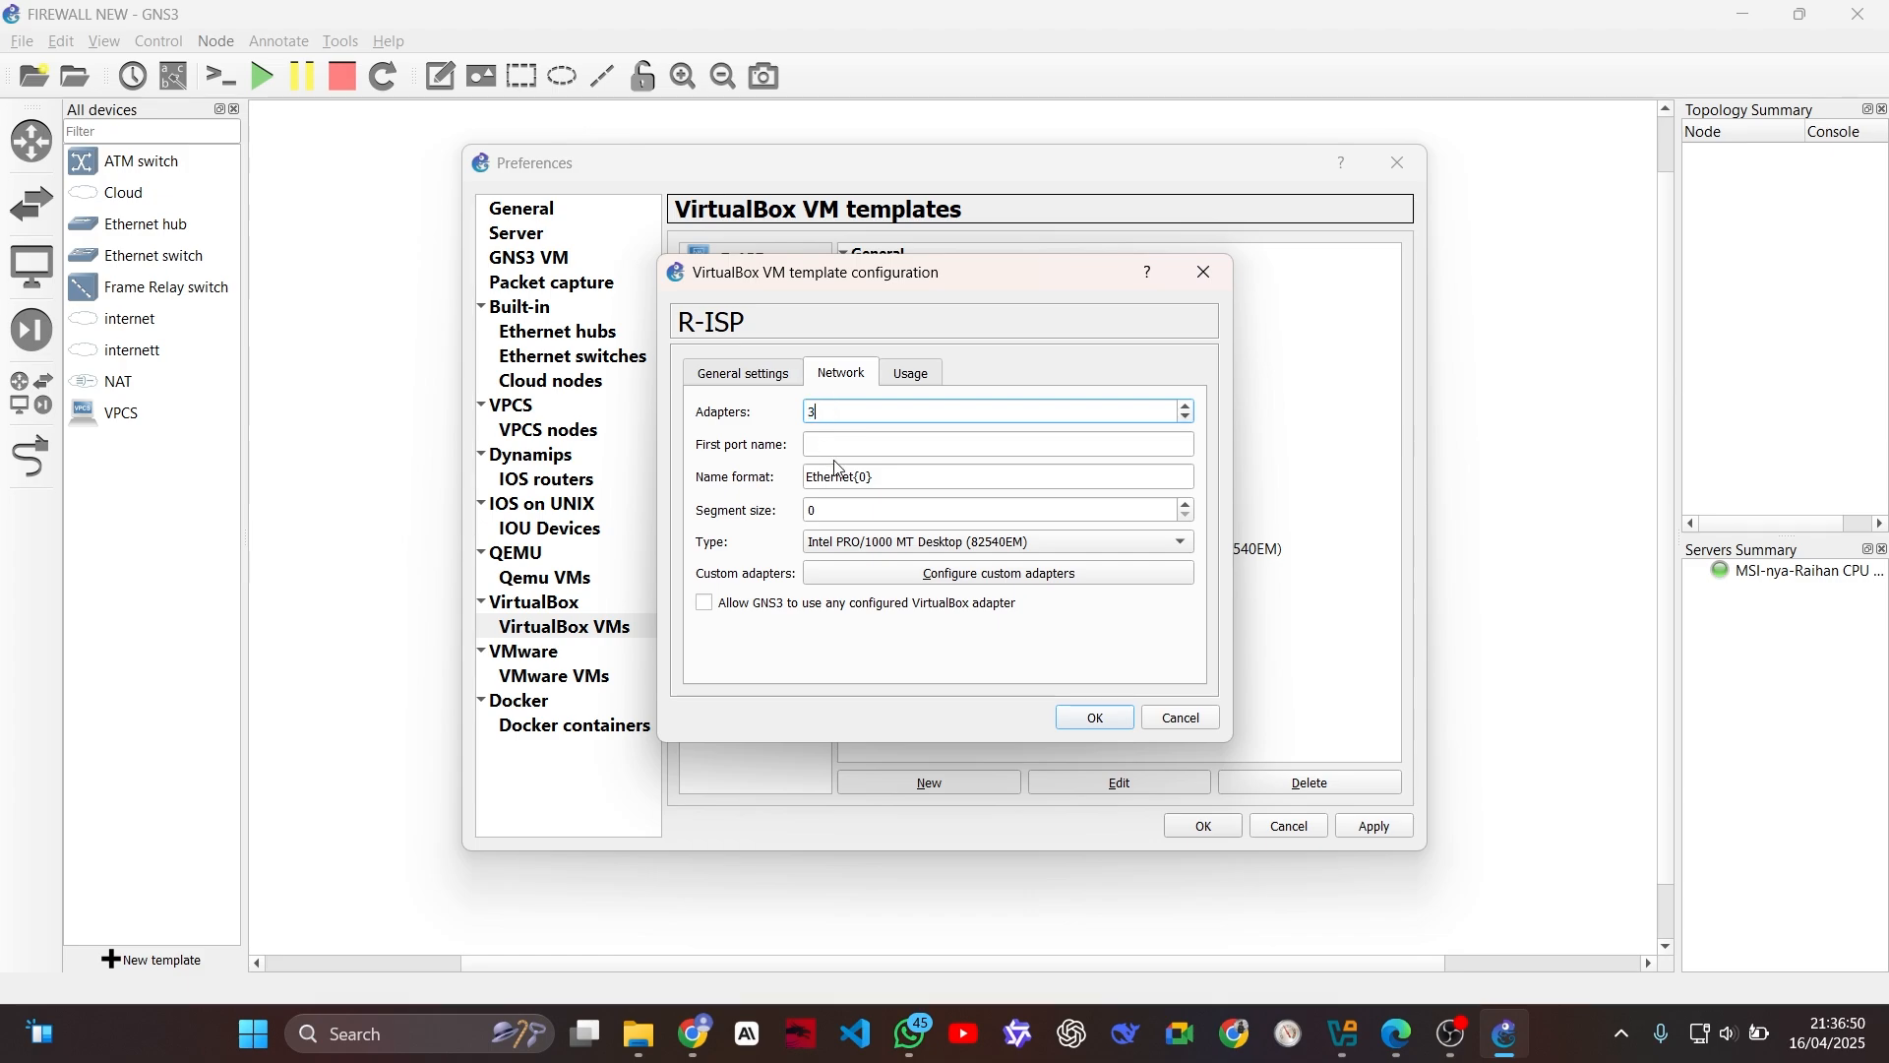
pyautogui.click(866, 542)
pyautogui.click(940, 571)
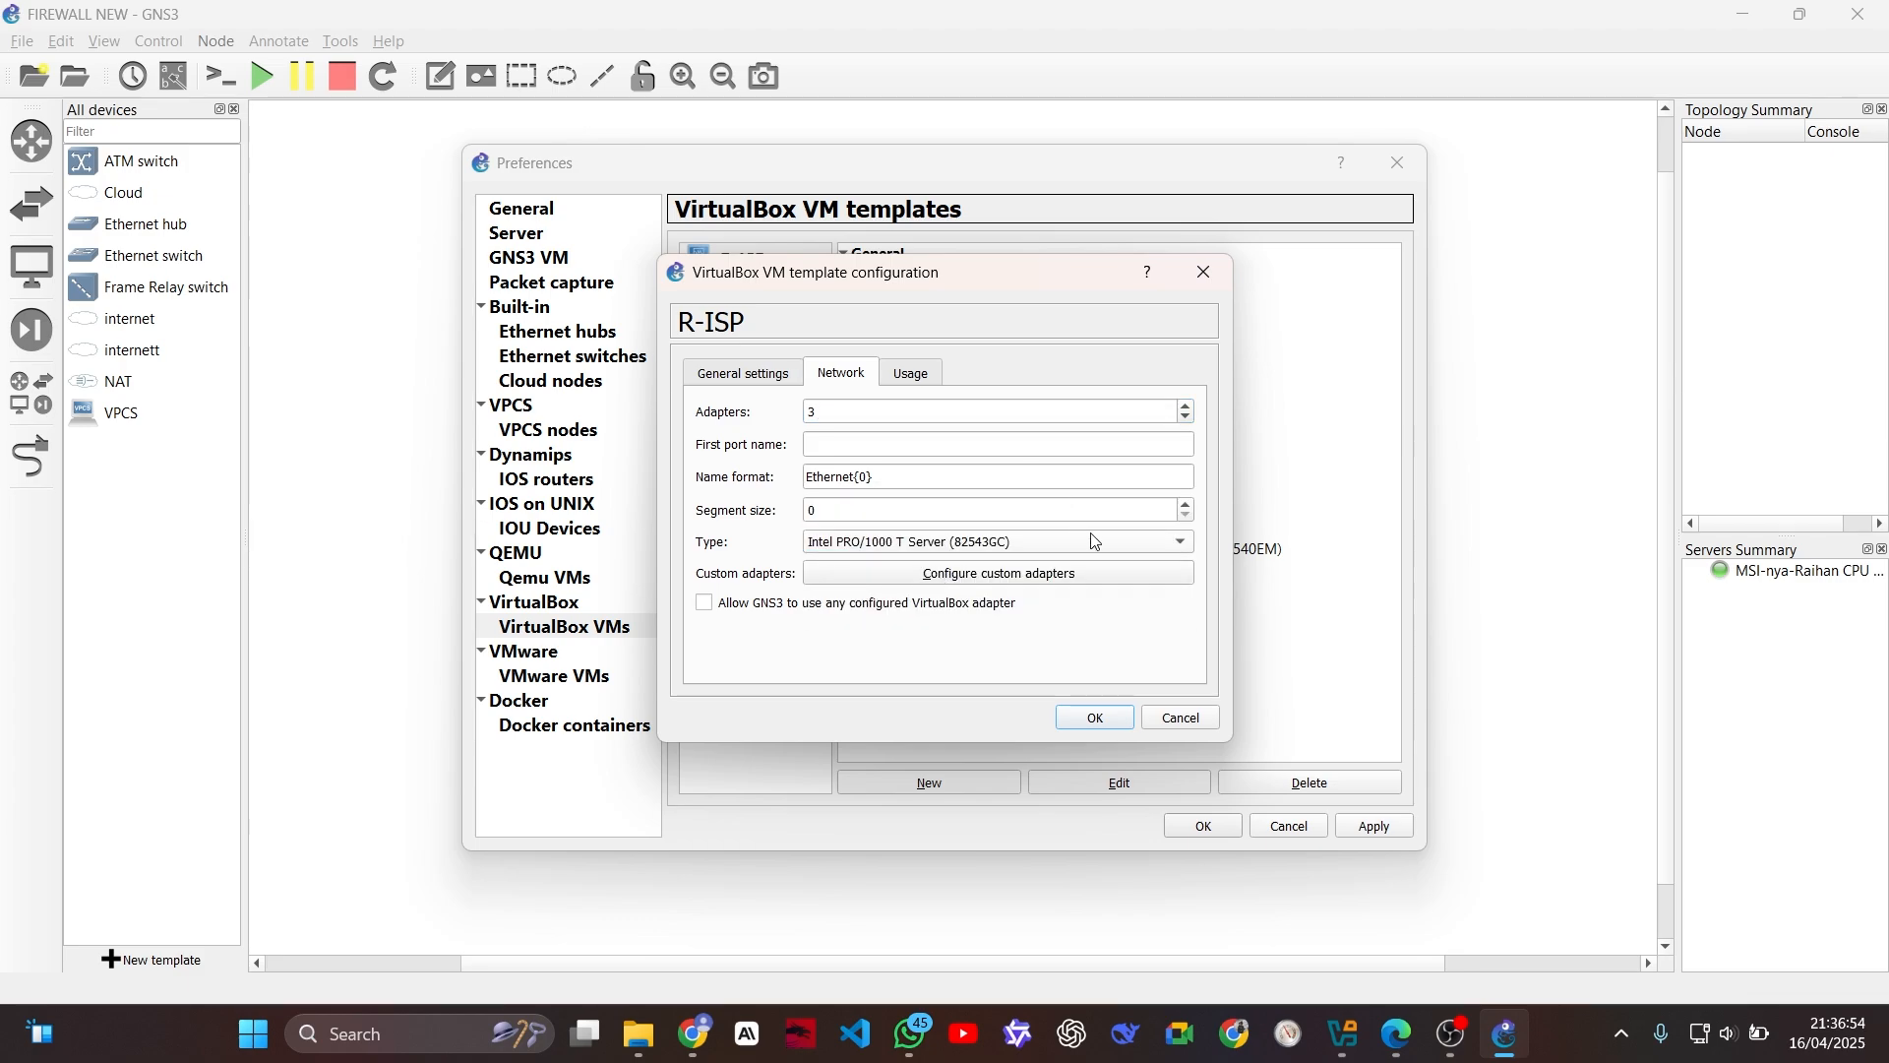
pyautogui.click(705, 603)
pyautogui.click(1093, 719)
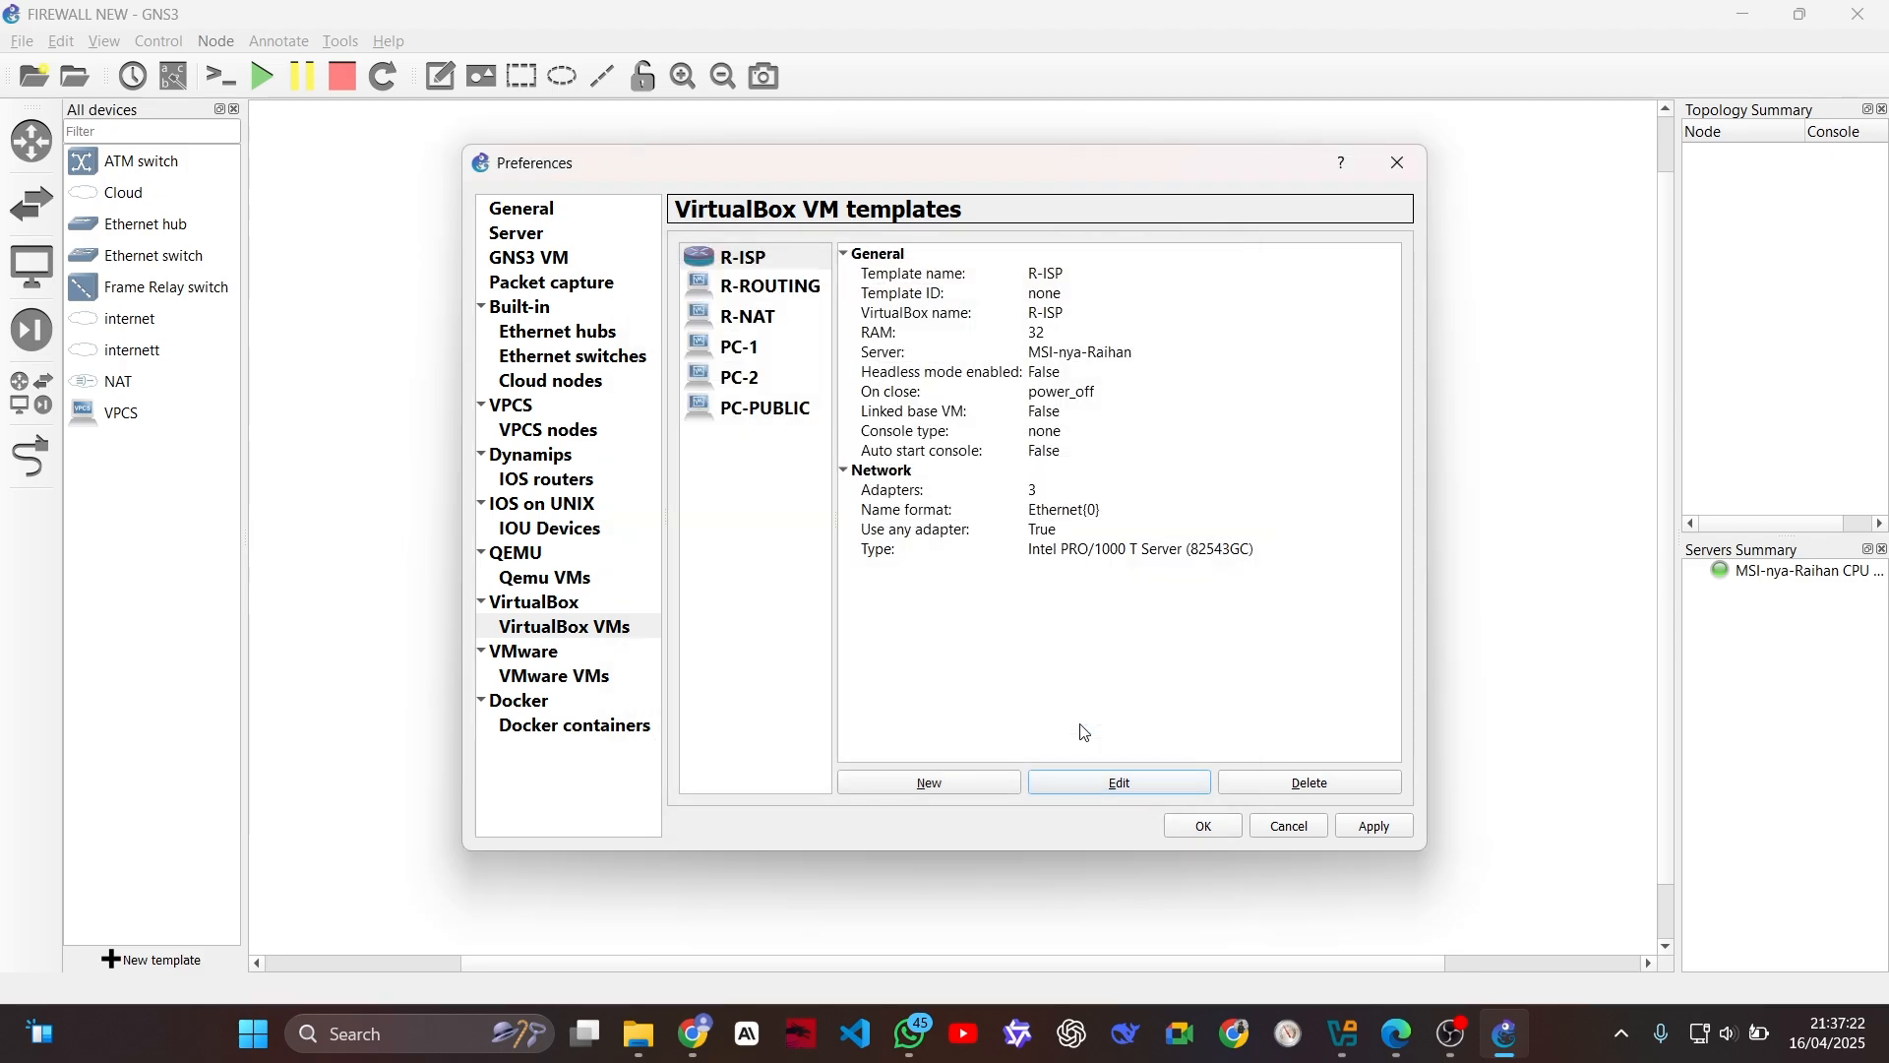
# Step: Change the R-ROUTING template's symbol to the Classic router_firewall symbol
pyautogui.click(759, 291)
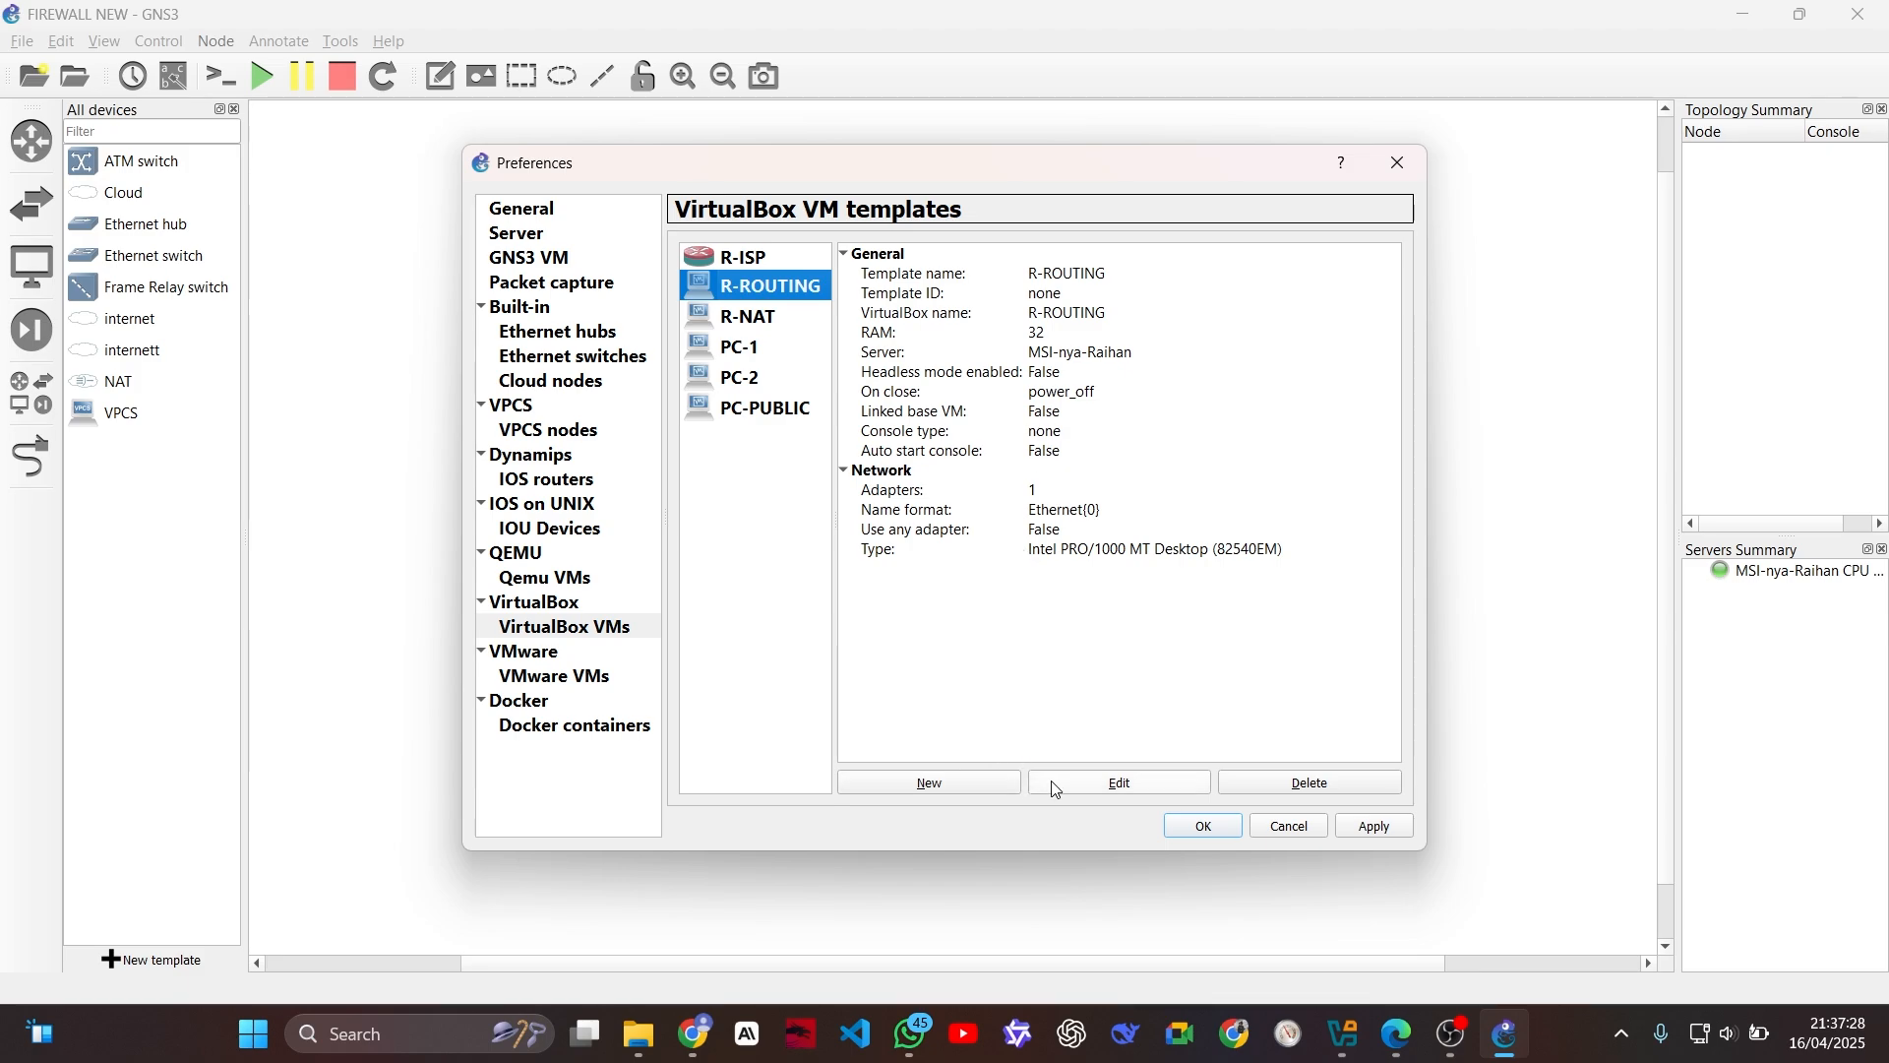
pyautogui.click(1120, 783)
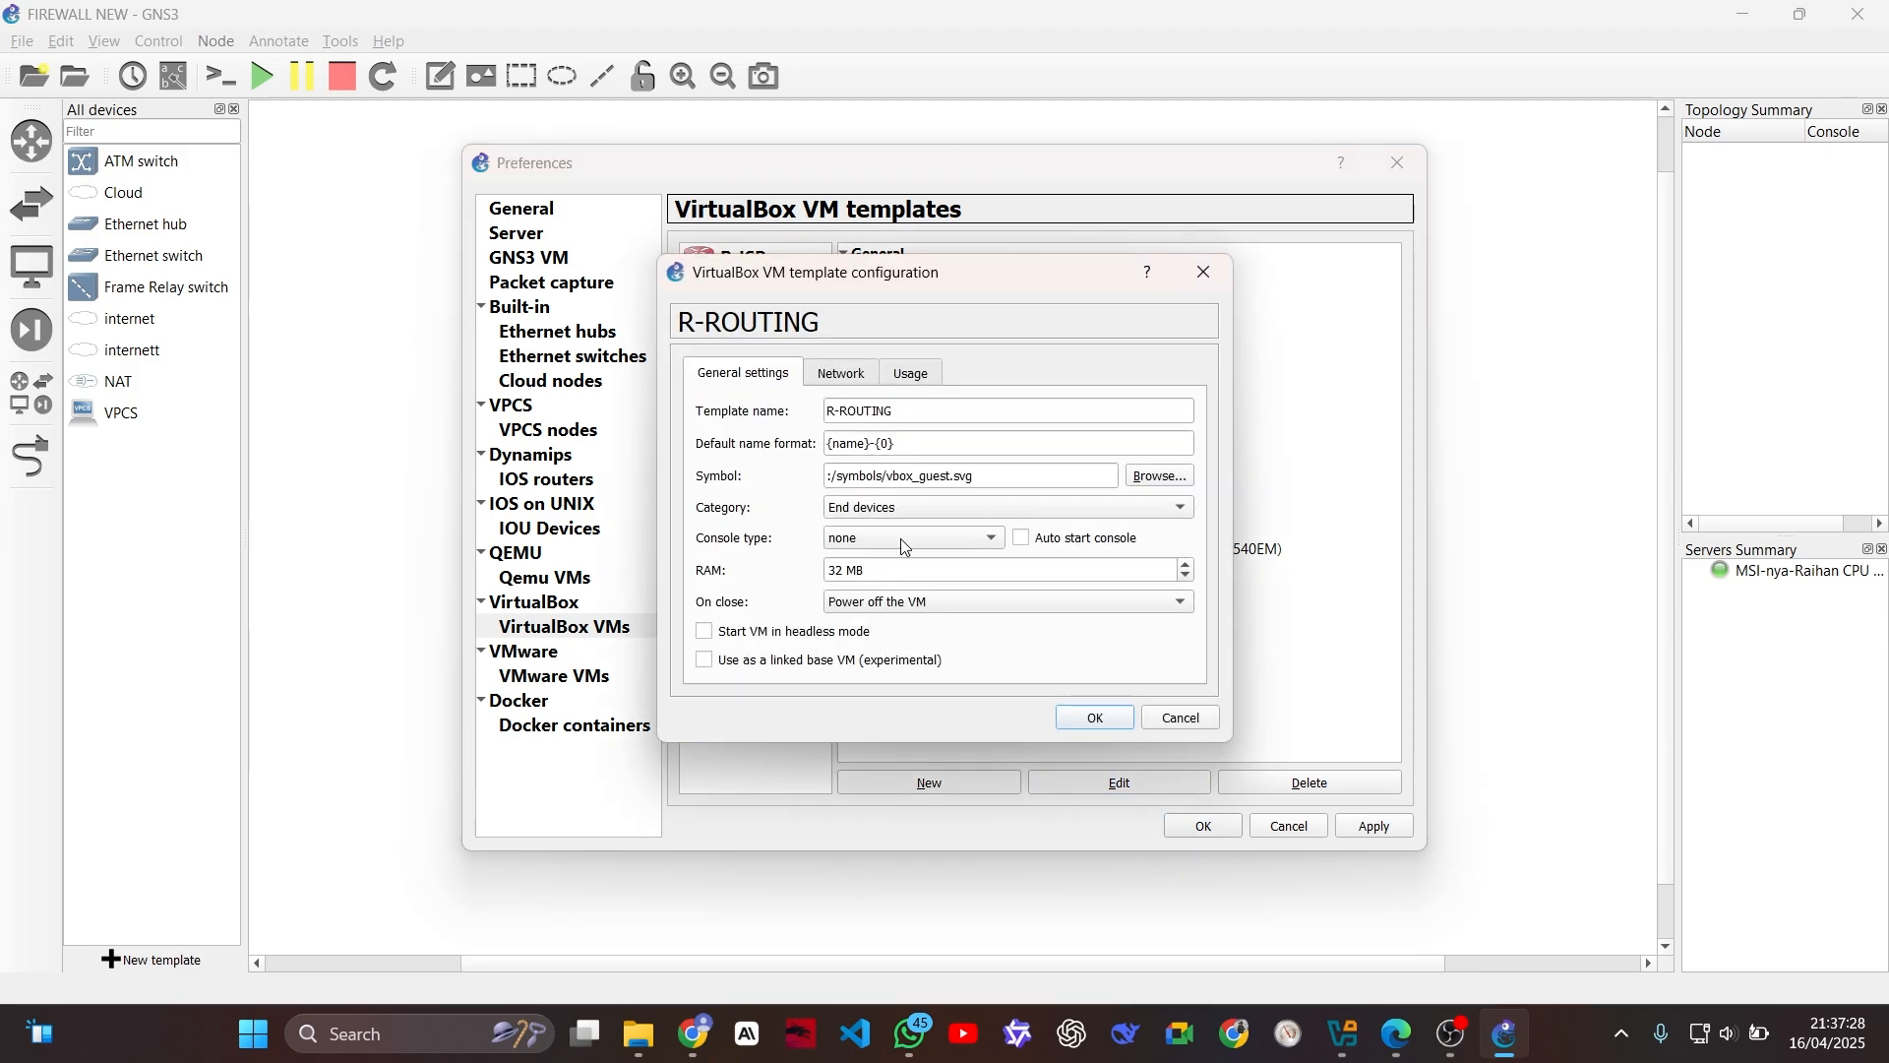
pyautogui.click(1159, 477)
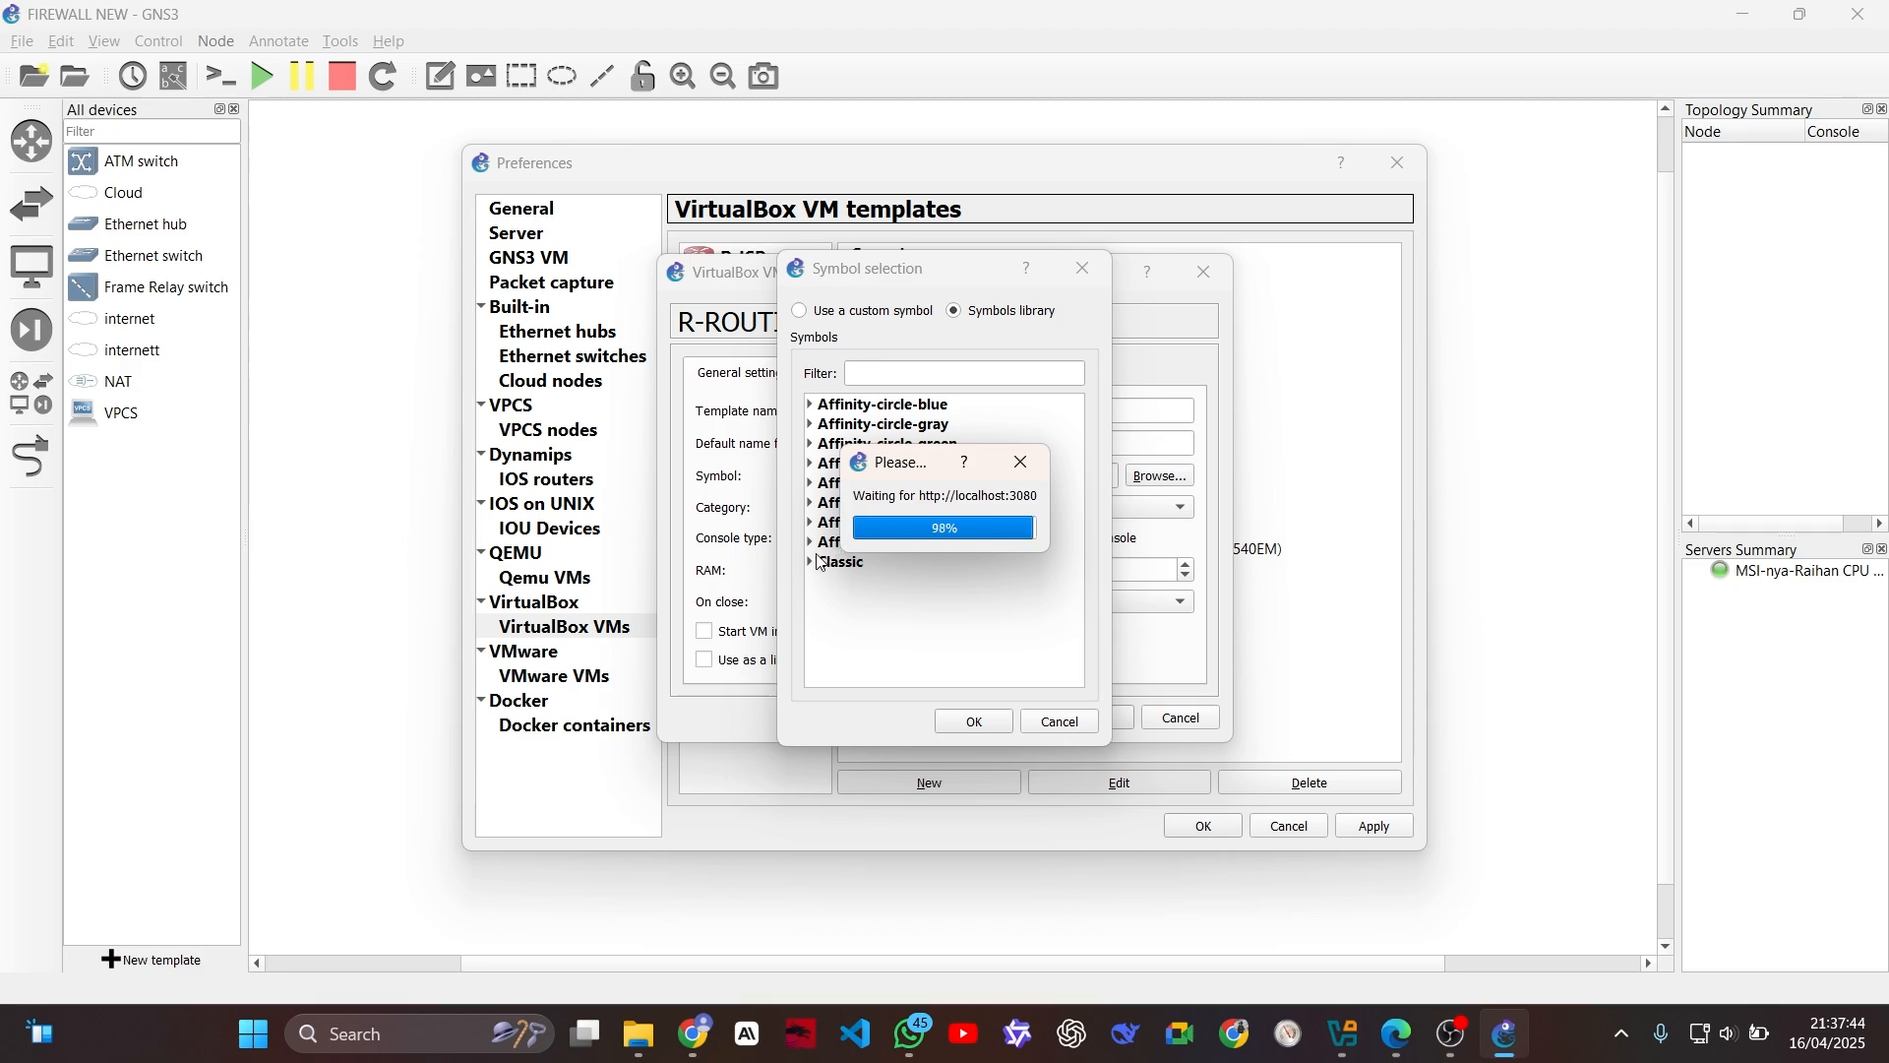
pyautogui.click(812, 562)
pyautogui.click(870, 370)
pyautogui.write('fire')
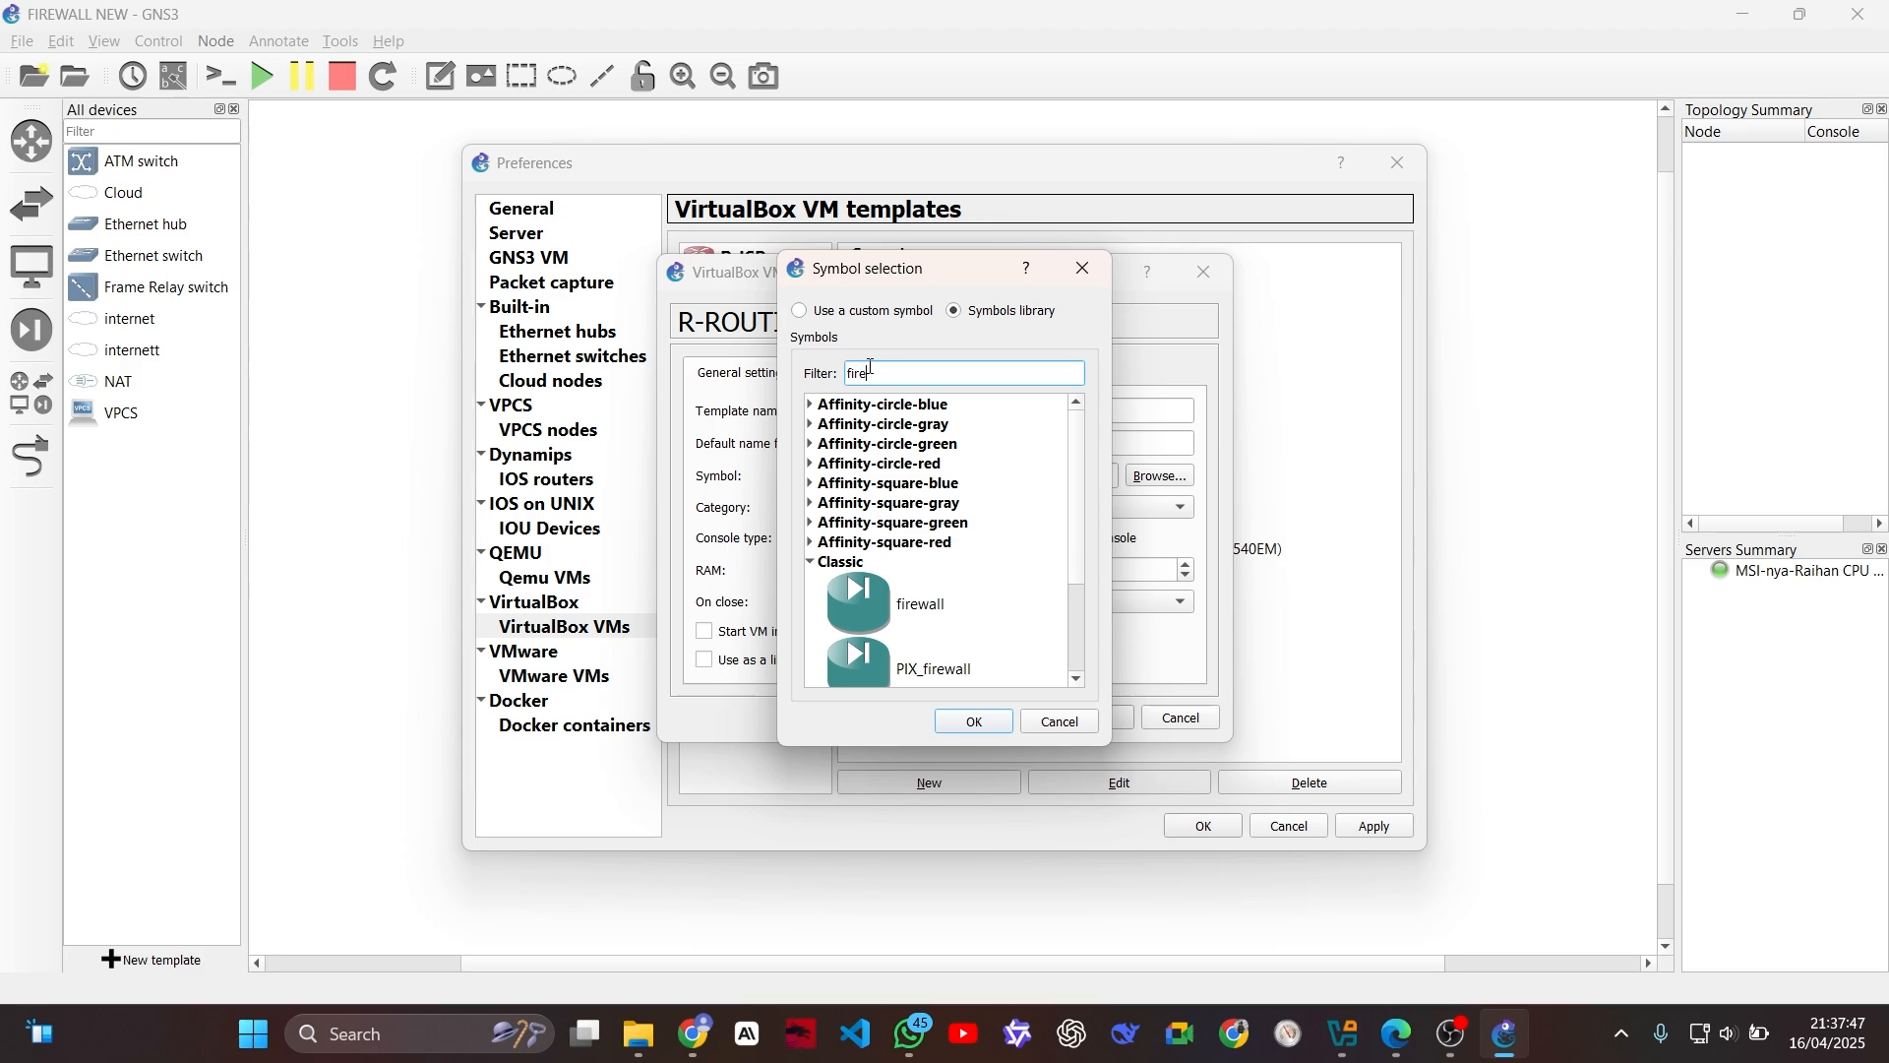
pyautogui.scroll(-2, 975, 480)
pyautogui.click(925, 655)
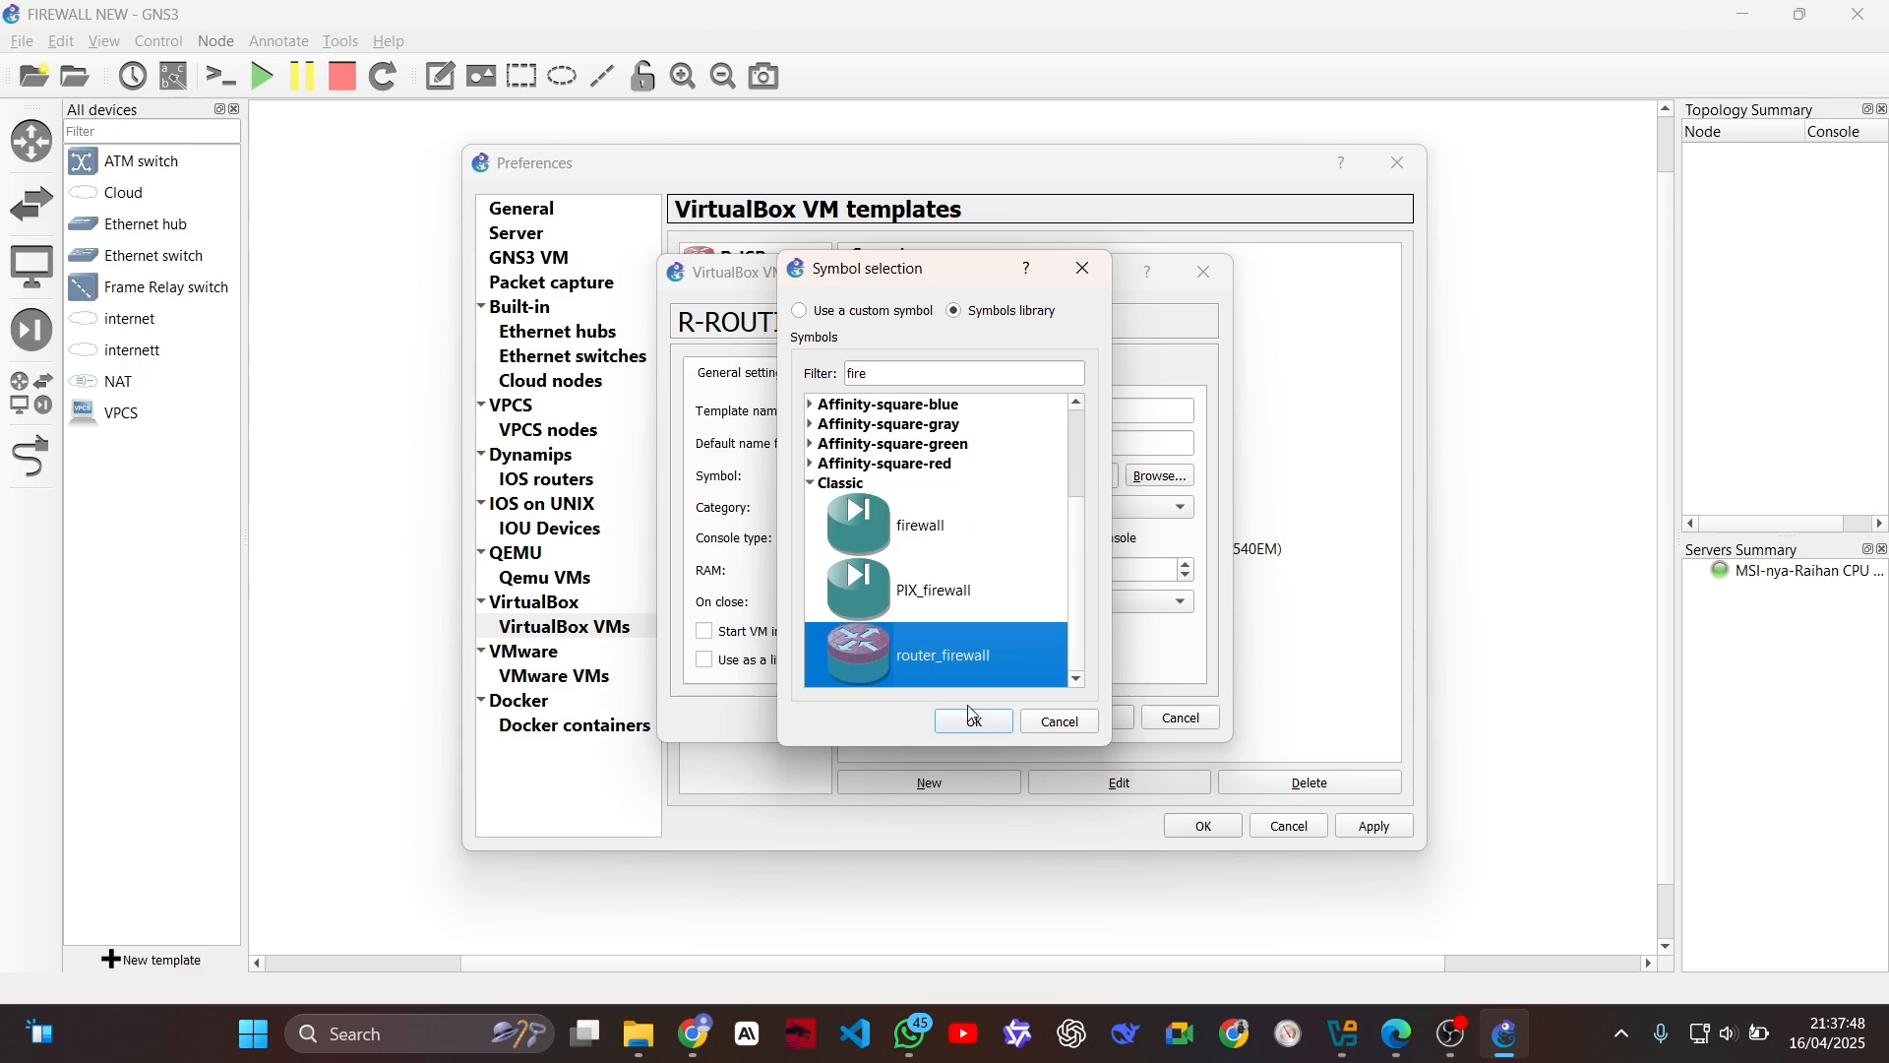
pyautogui.click(979, 718)
# Step: Give the R-ROUTING template 3 adapters of type Intel PRO/1000 T Server (82543GC) and allow GNS3 to use any configured VirtualBox adapter
pyautogui.click(847, 377)
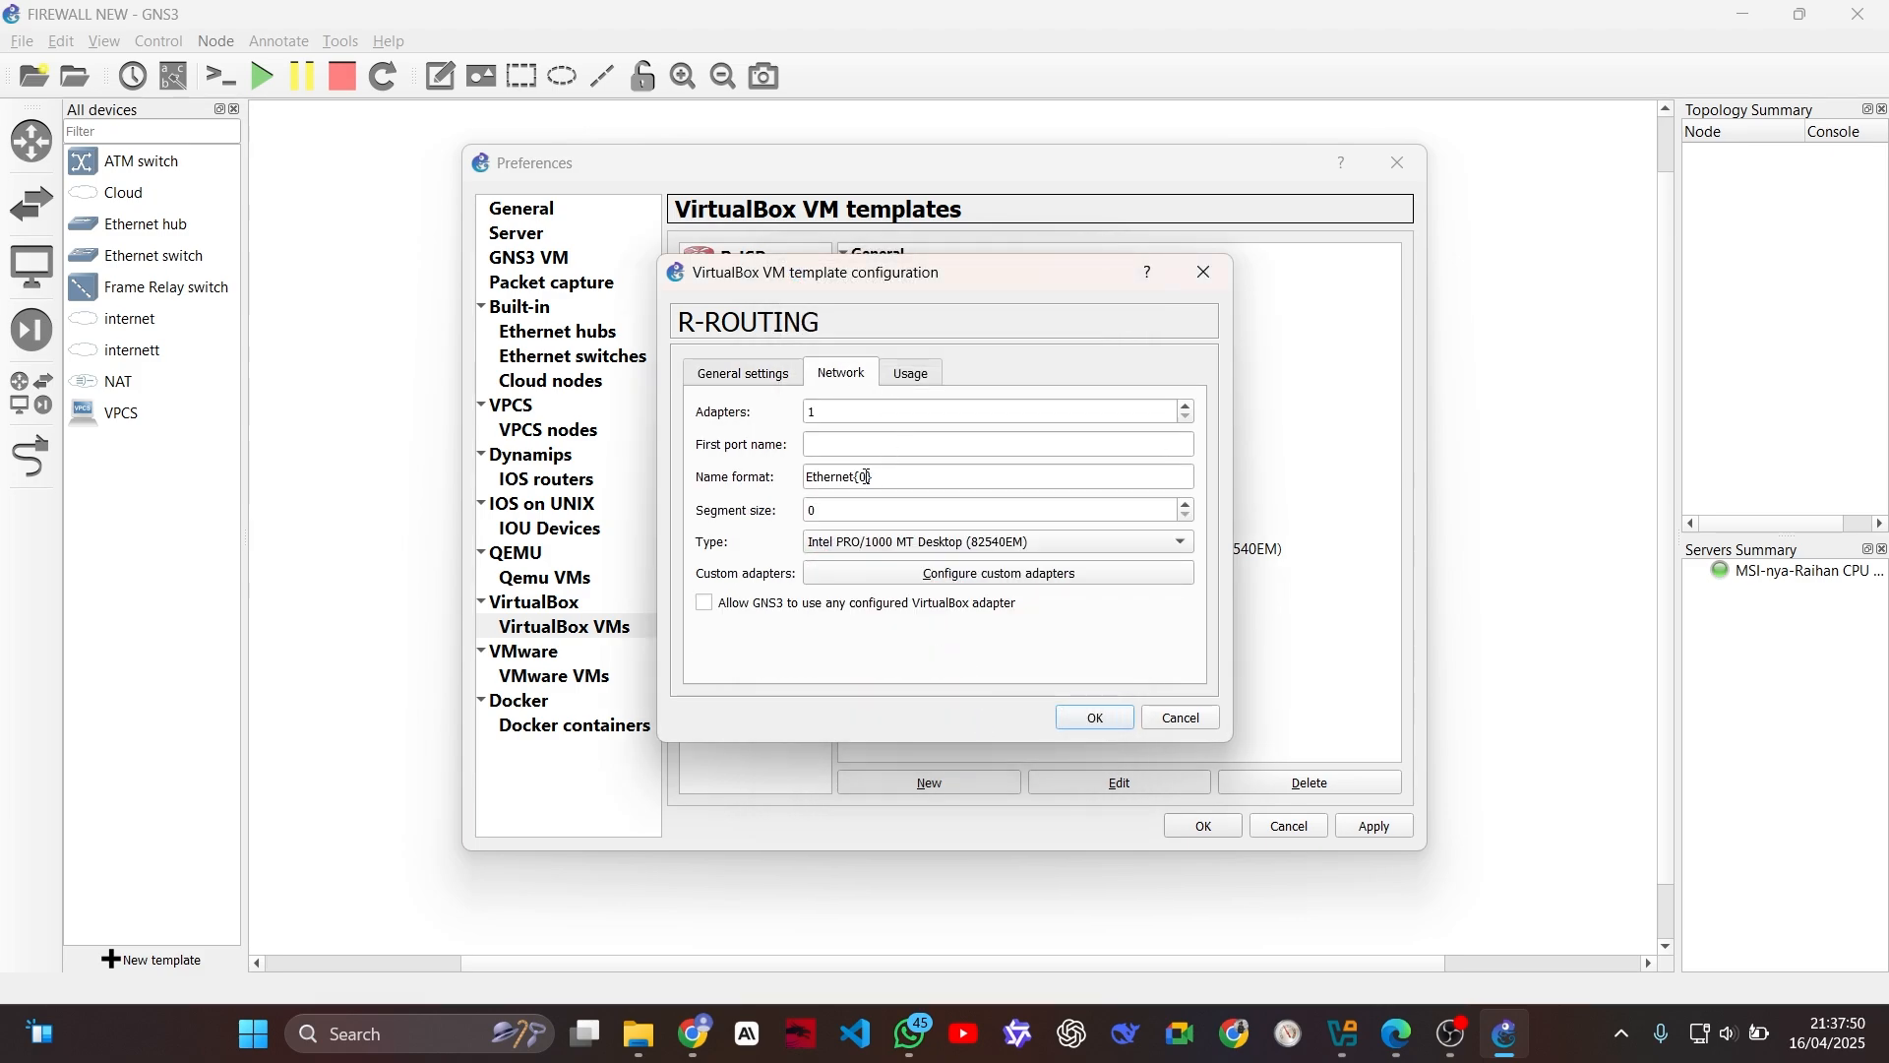
pyautogui.doubleClick(841, 411)
pyautogui.write('3')
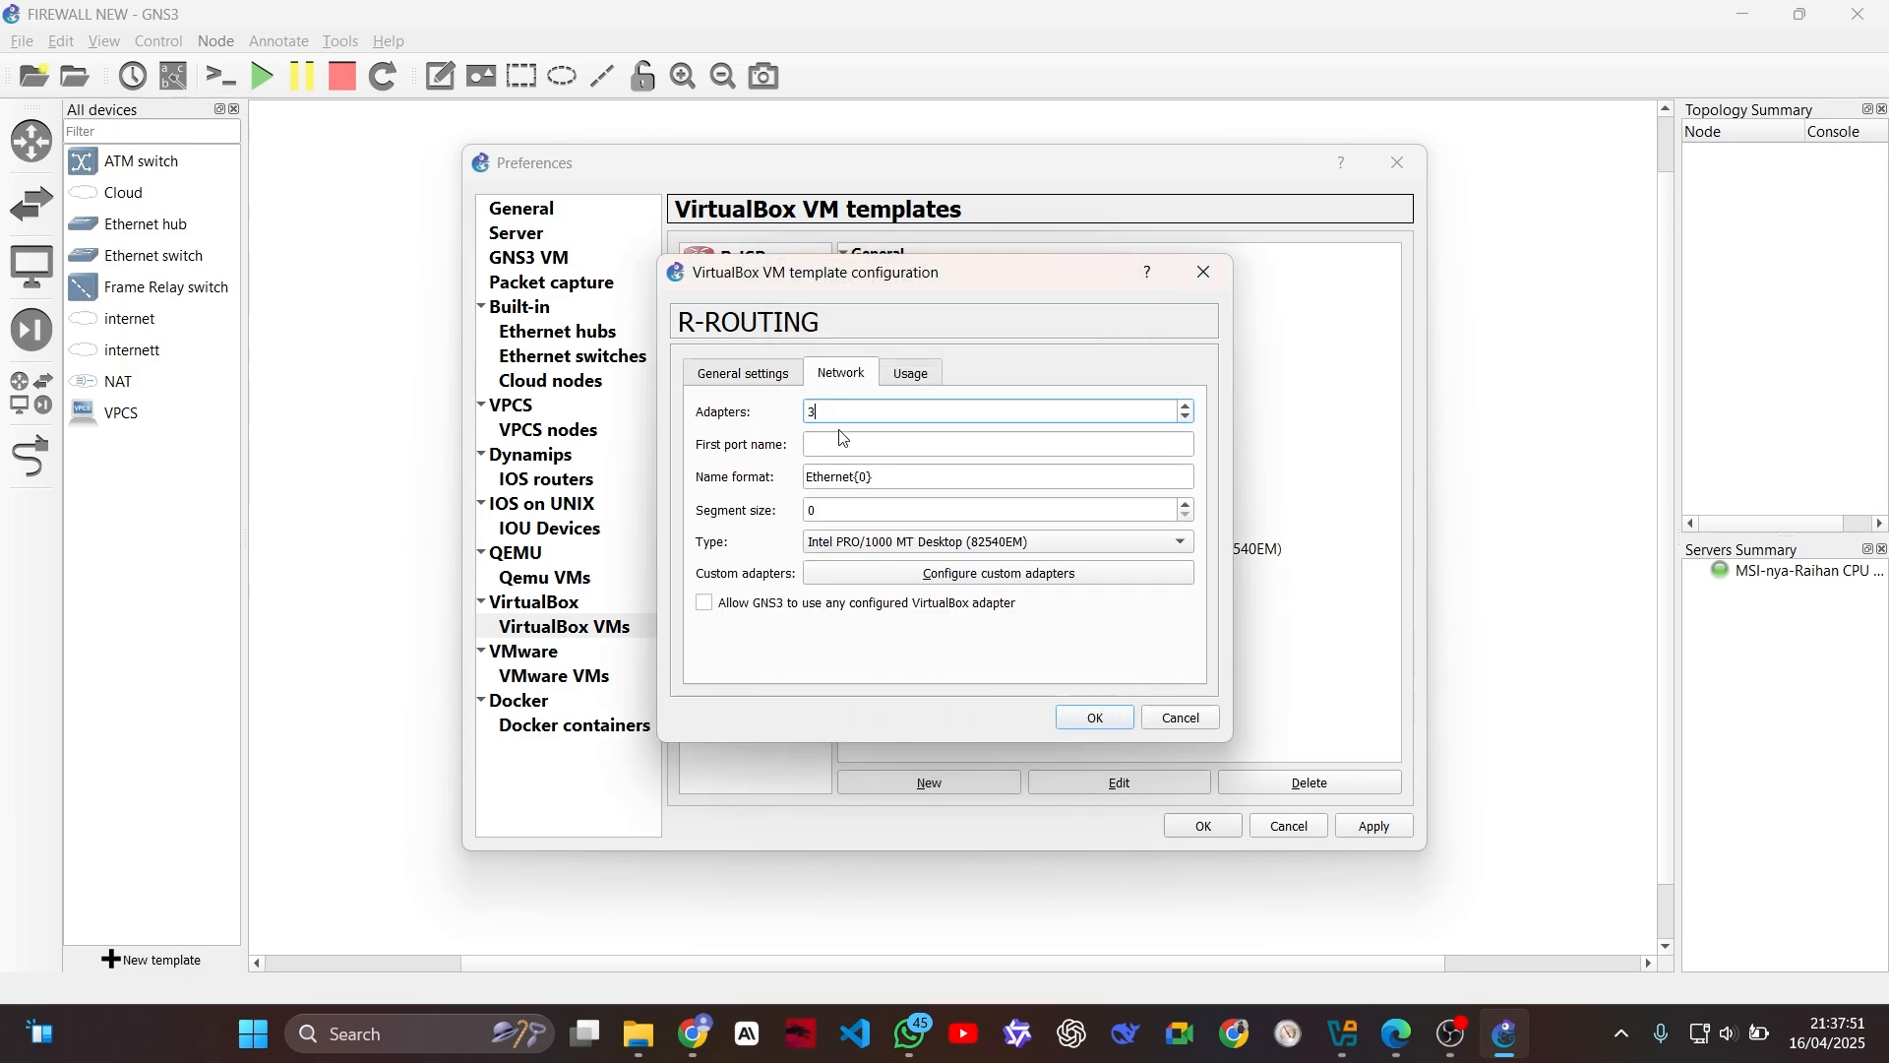
pyautogui.click(886, 547)
pyautogui.click(888, 569)
pyautogui.click(705, 602)
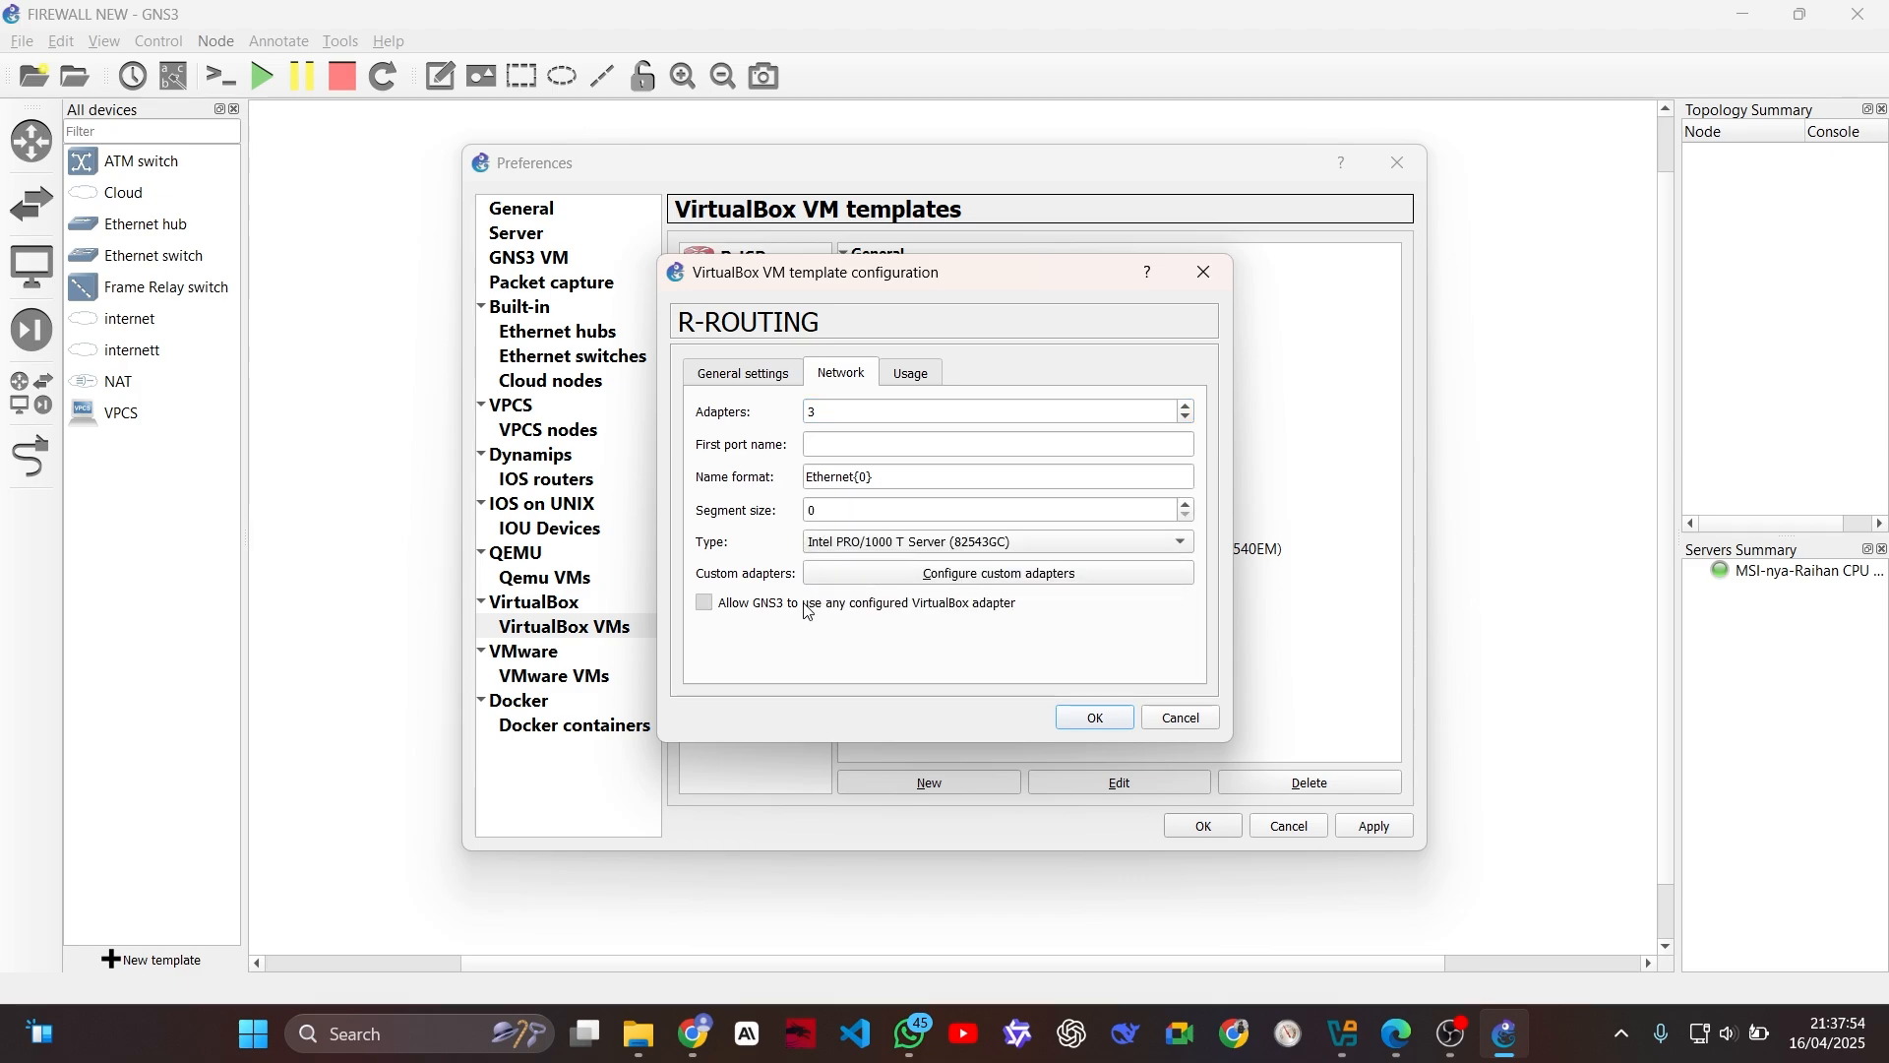
pyautogui.click(1092, 717)
# Step: Change the R-NAT template's symbol to the Classic router_firewall symbol
pyautogui.click(757, 308)
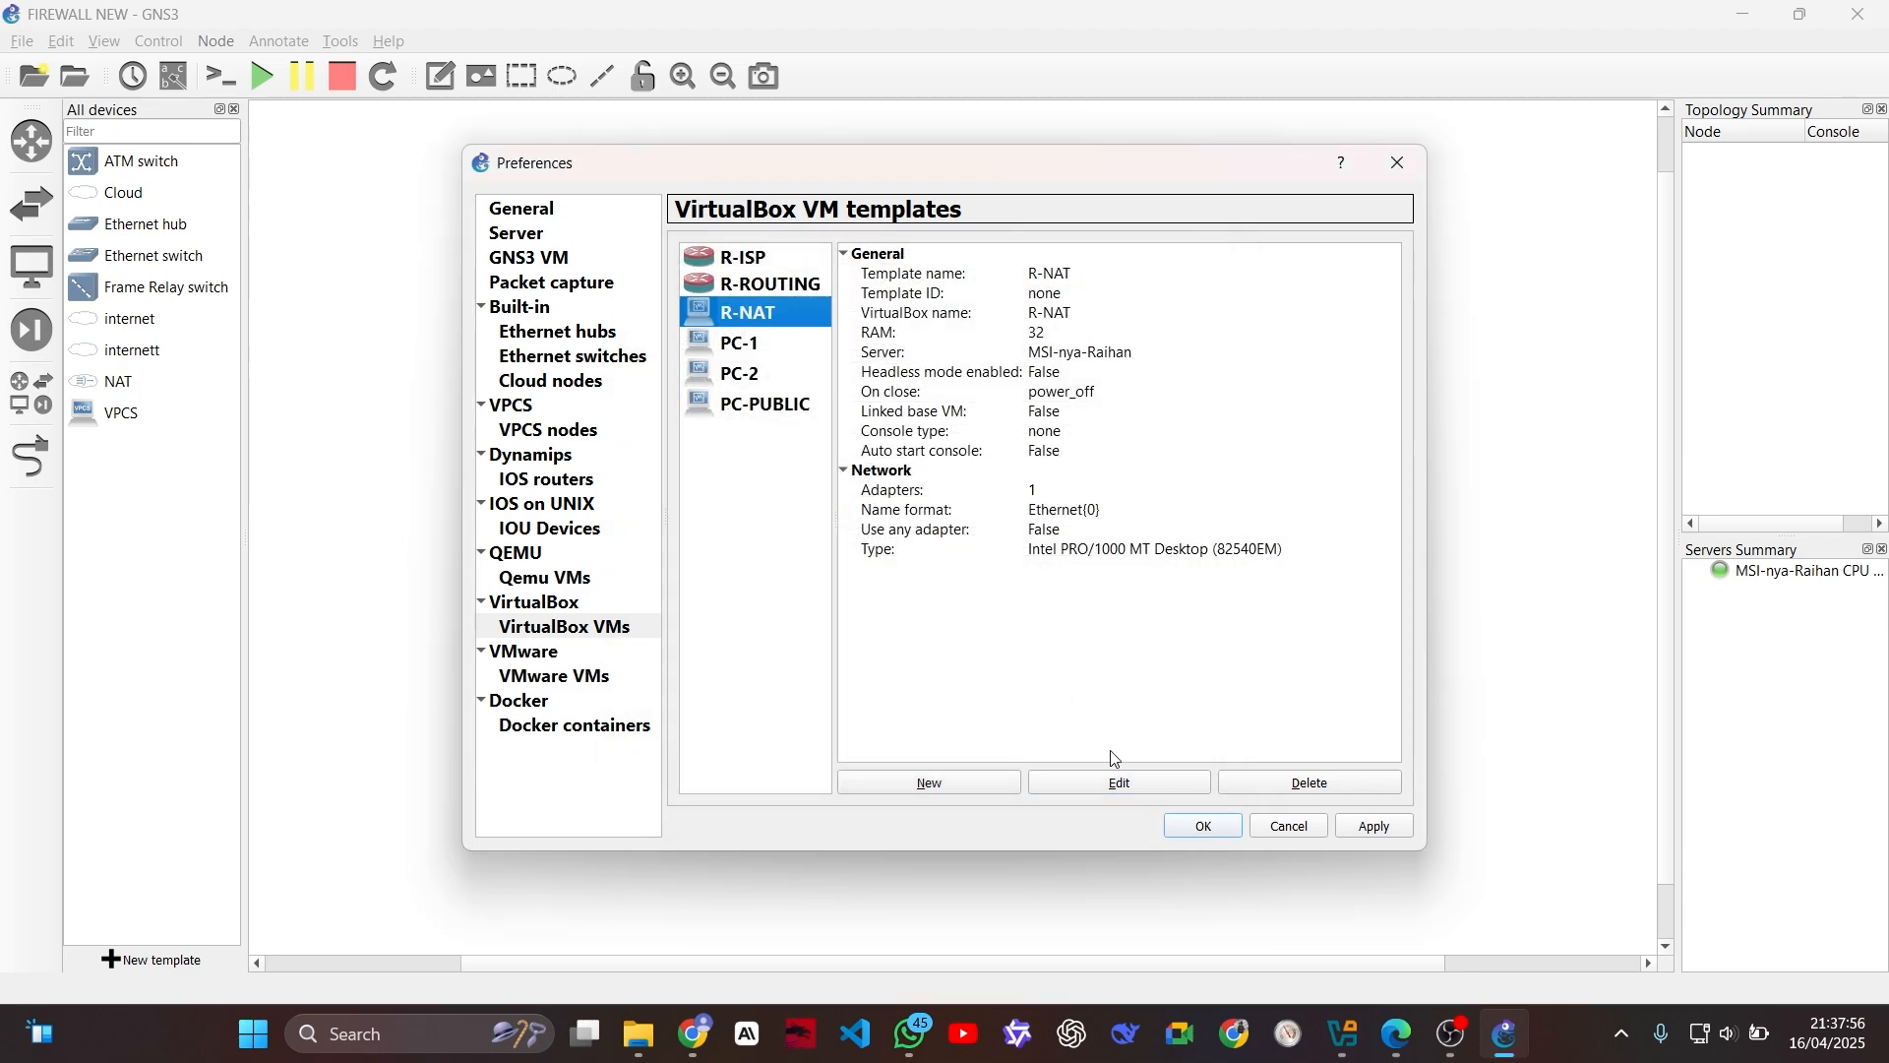
pyautogui.click(1119, 782)
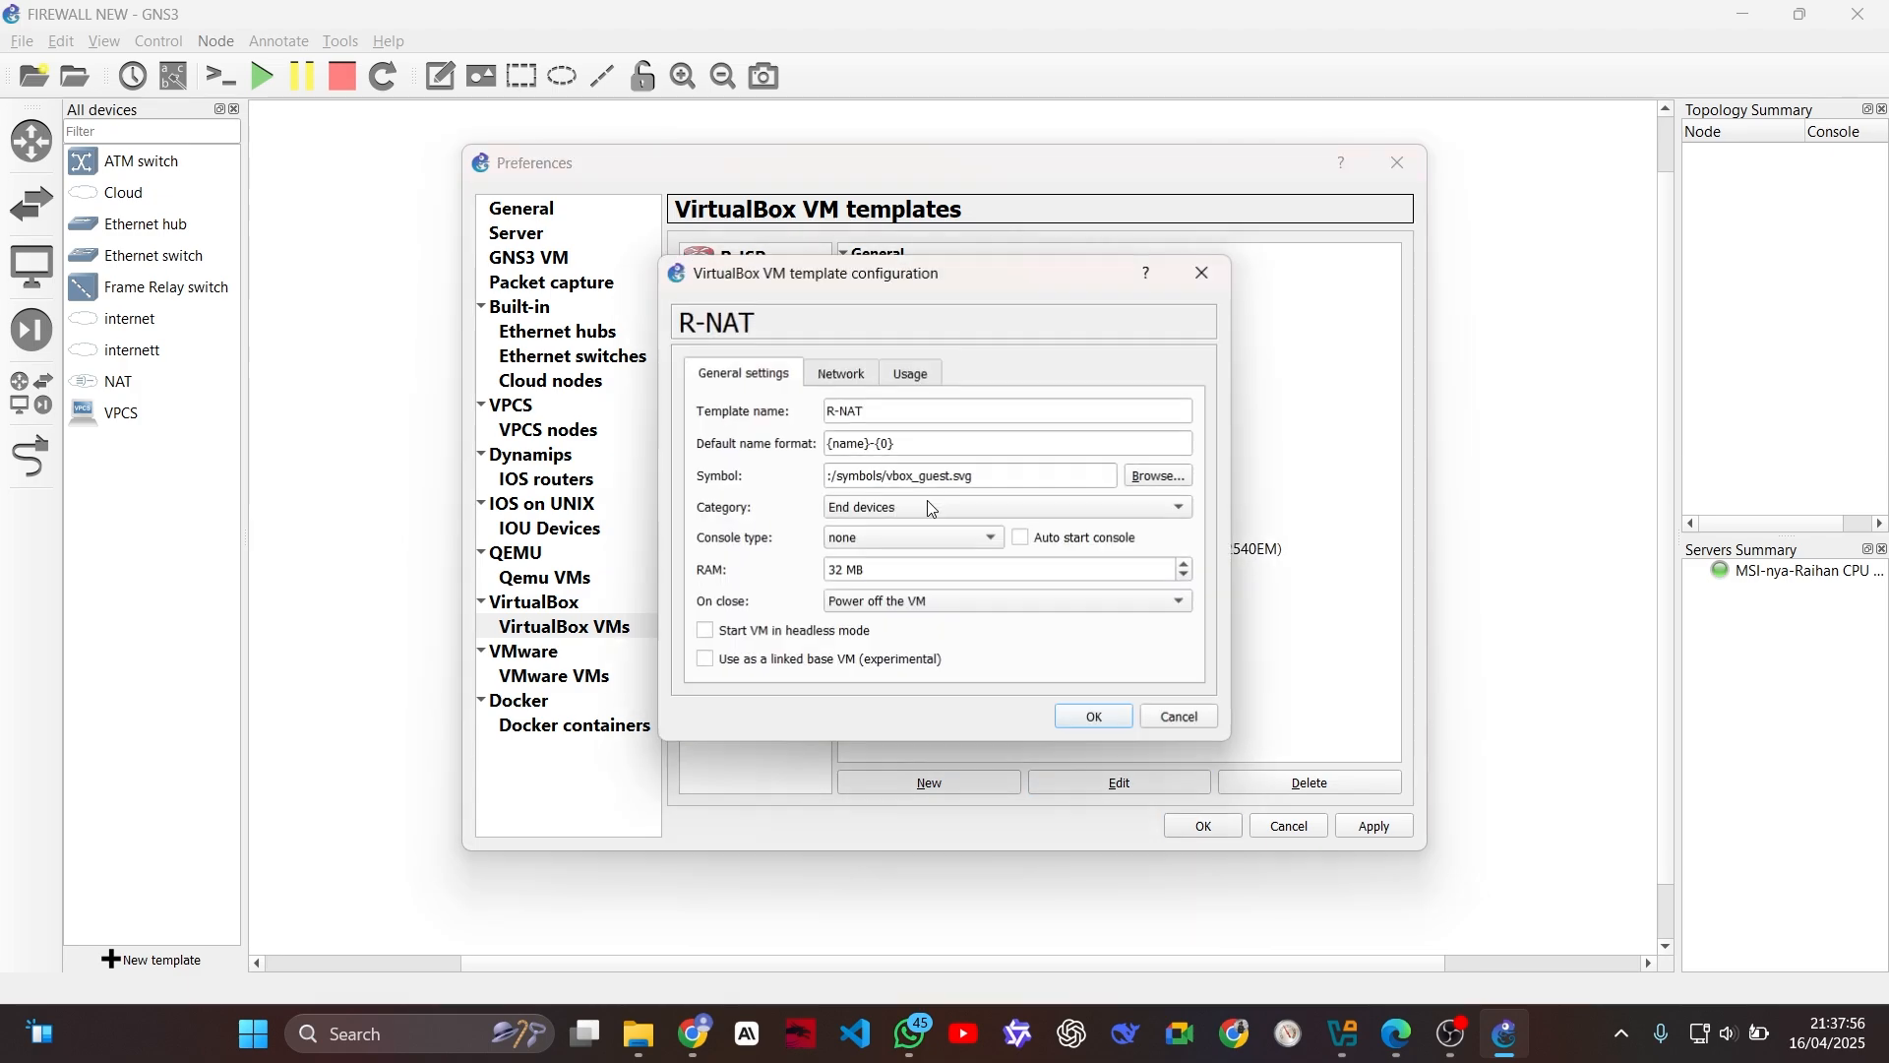
pyautogui.click(1162, 475)
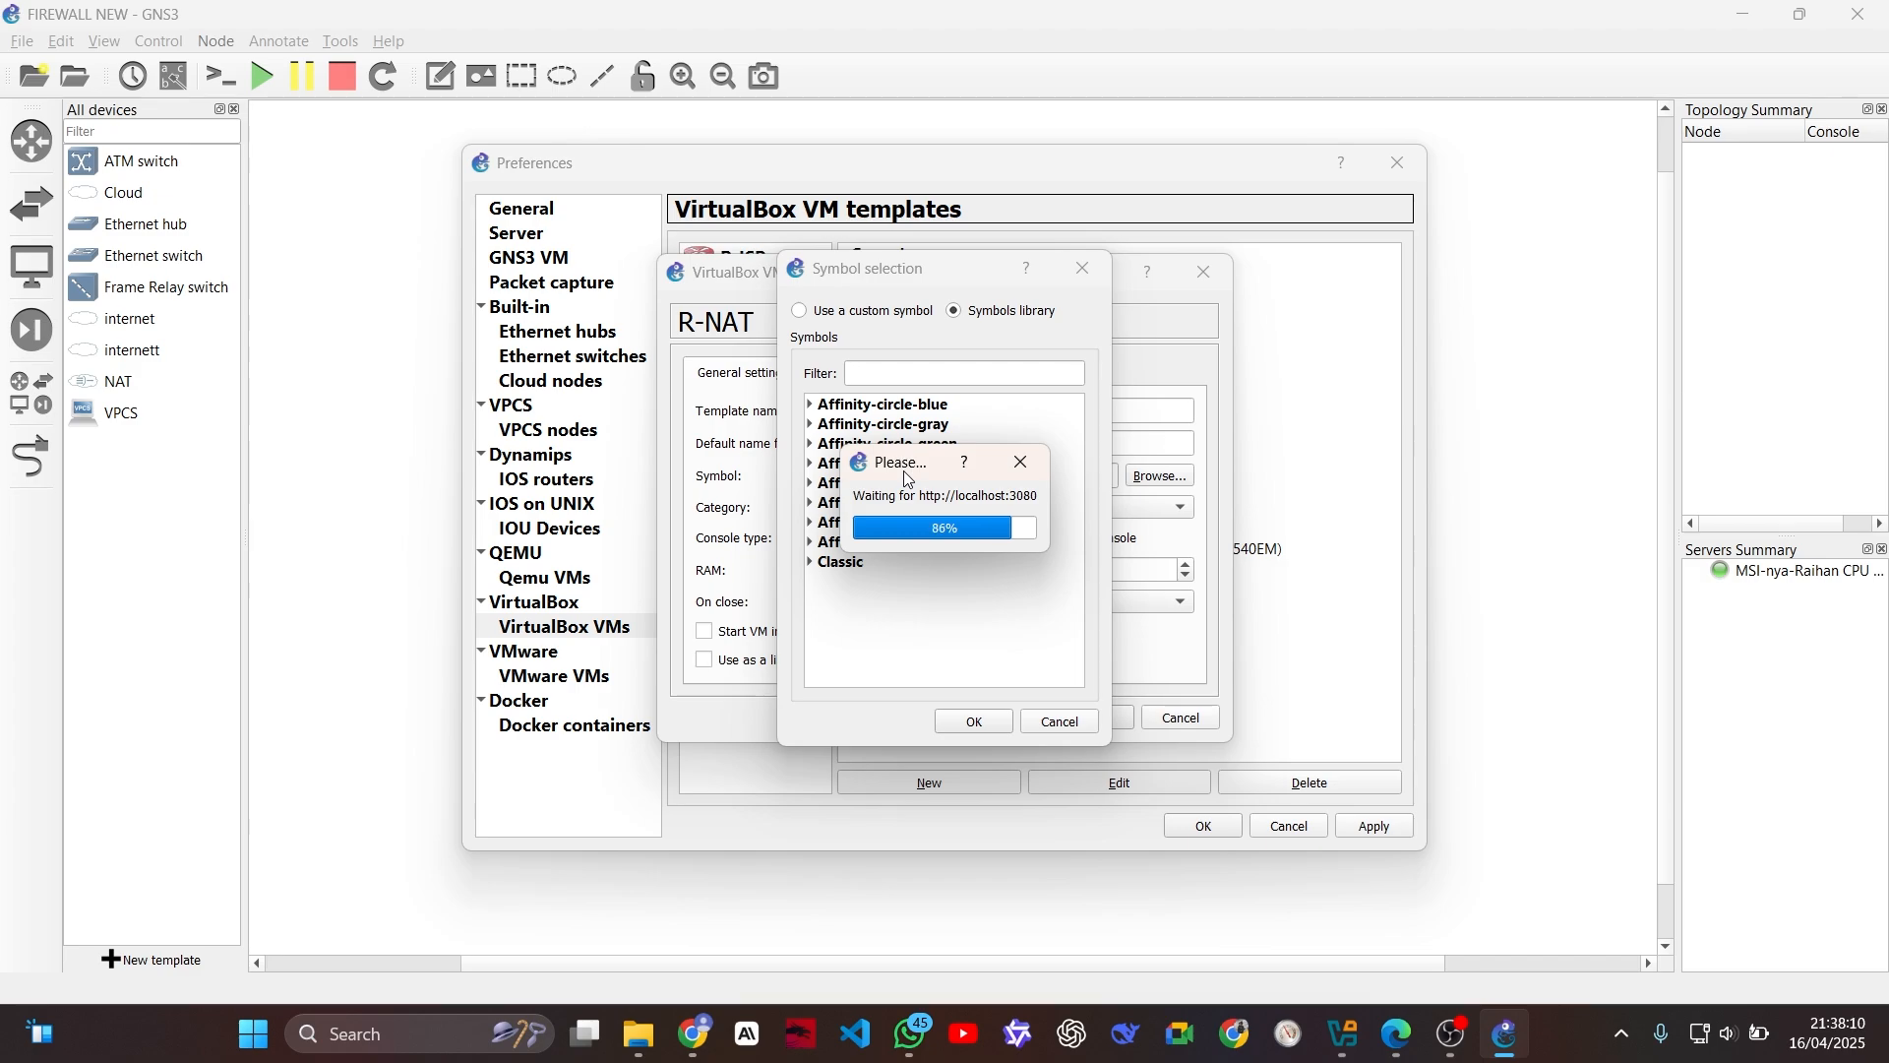
pyautogui.click(817, 562)
pyautogui.click(886, 373)
pyautogui.write('fire')
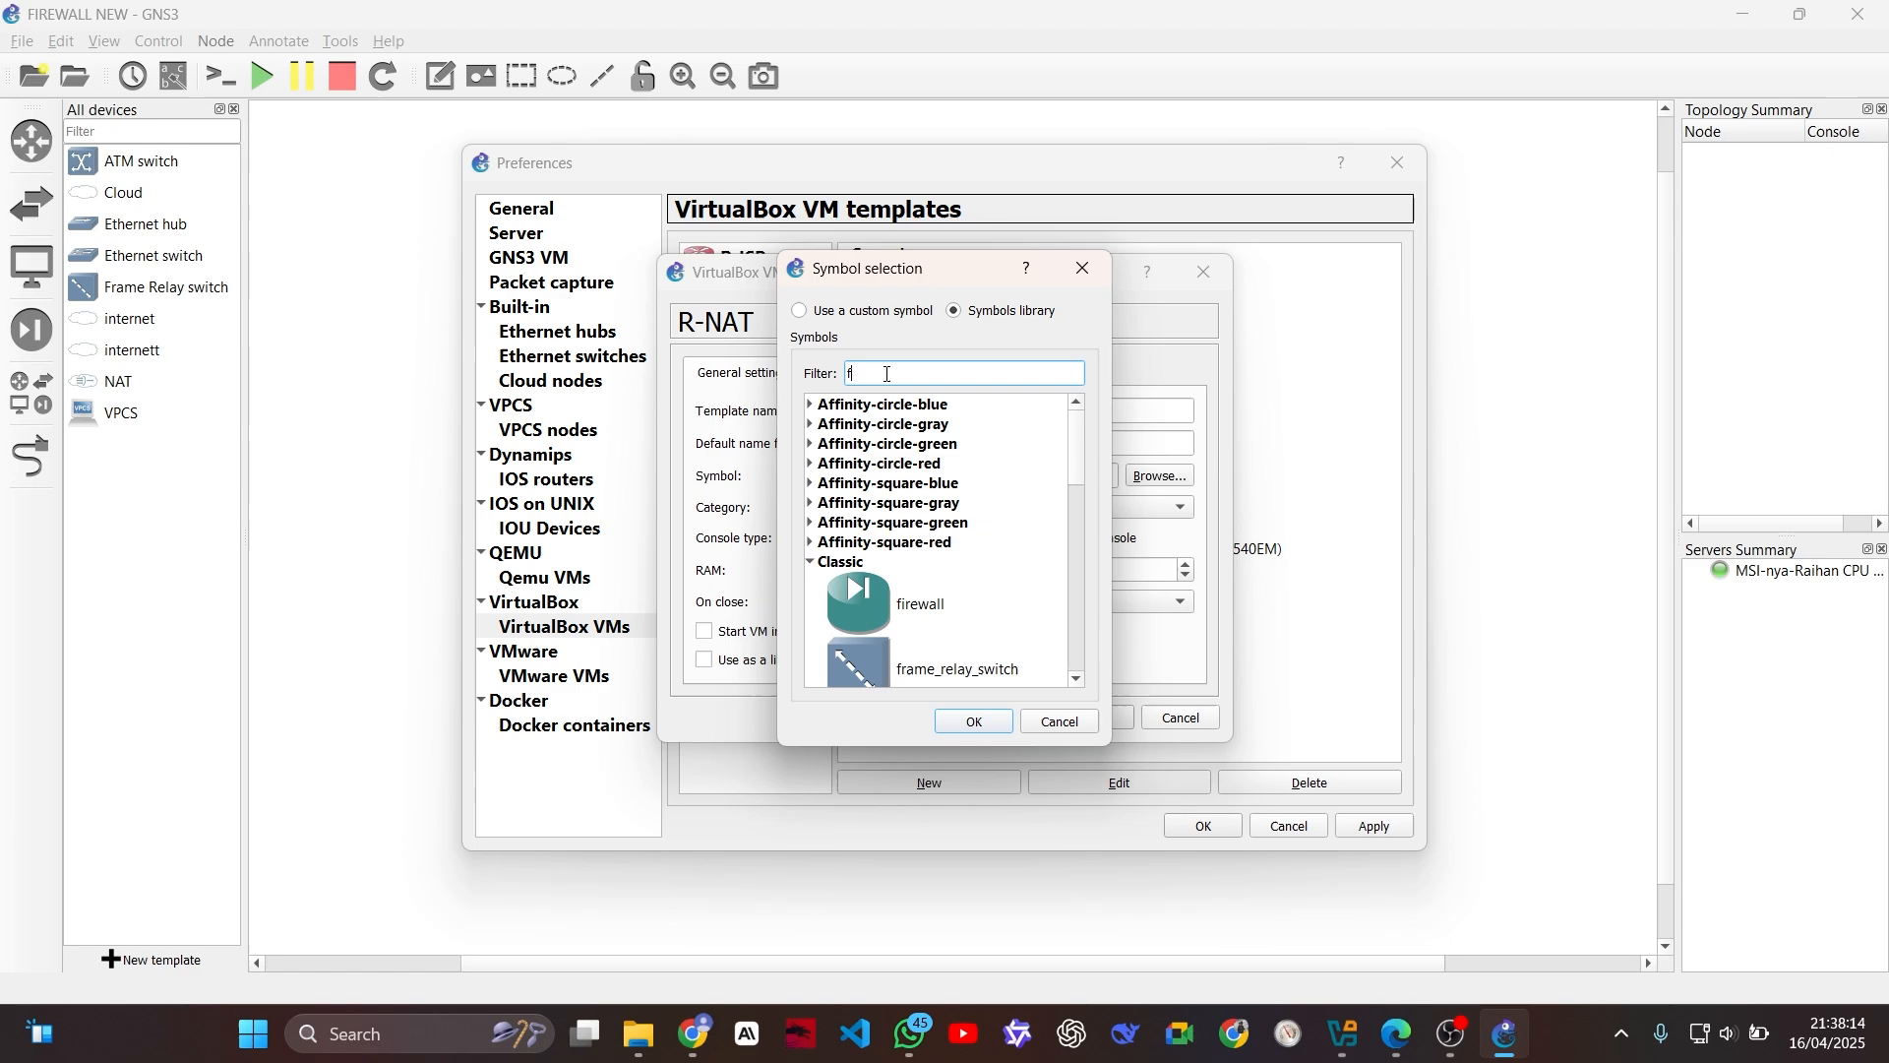
pyautogui.scroll(-1, 879, 560)
pyautogui.click(925, 648)
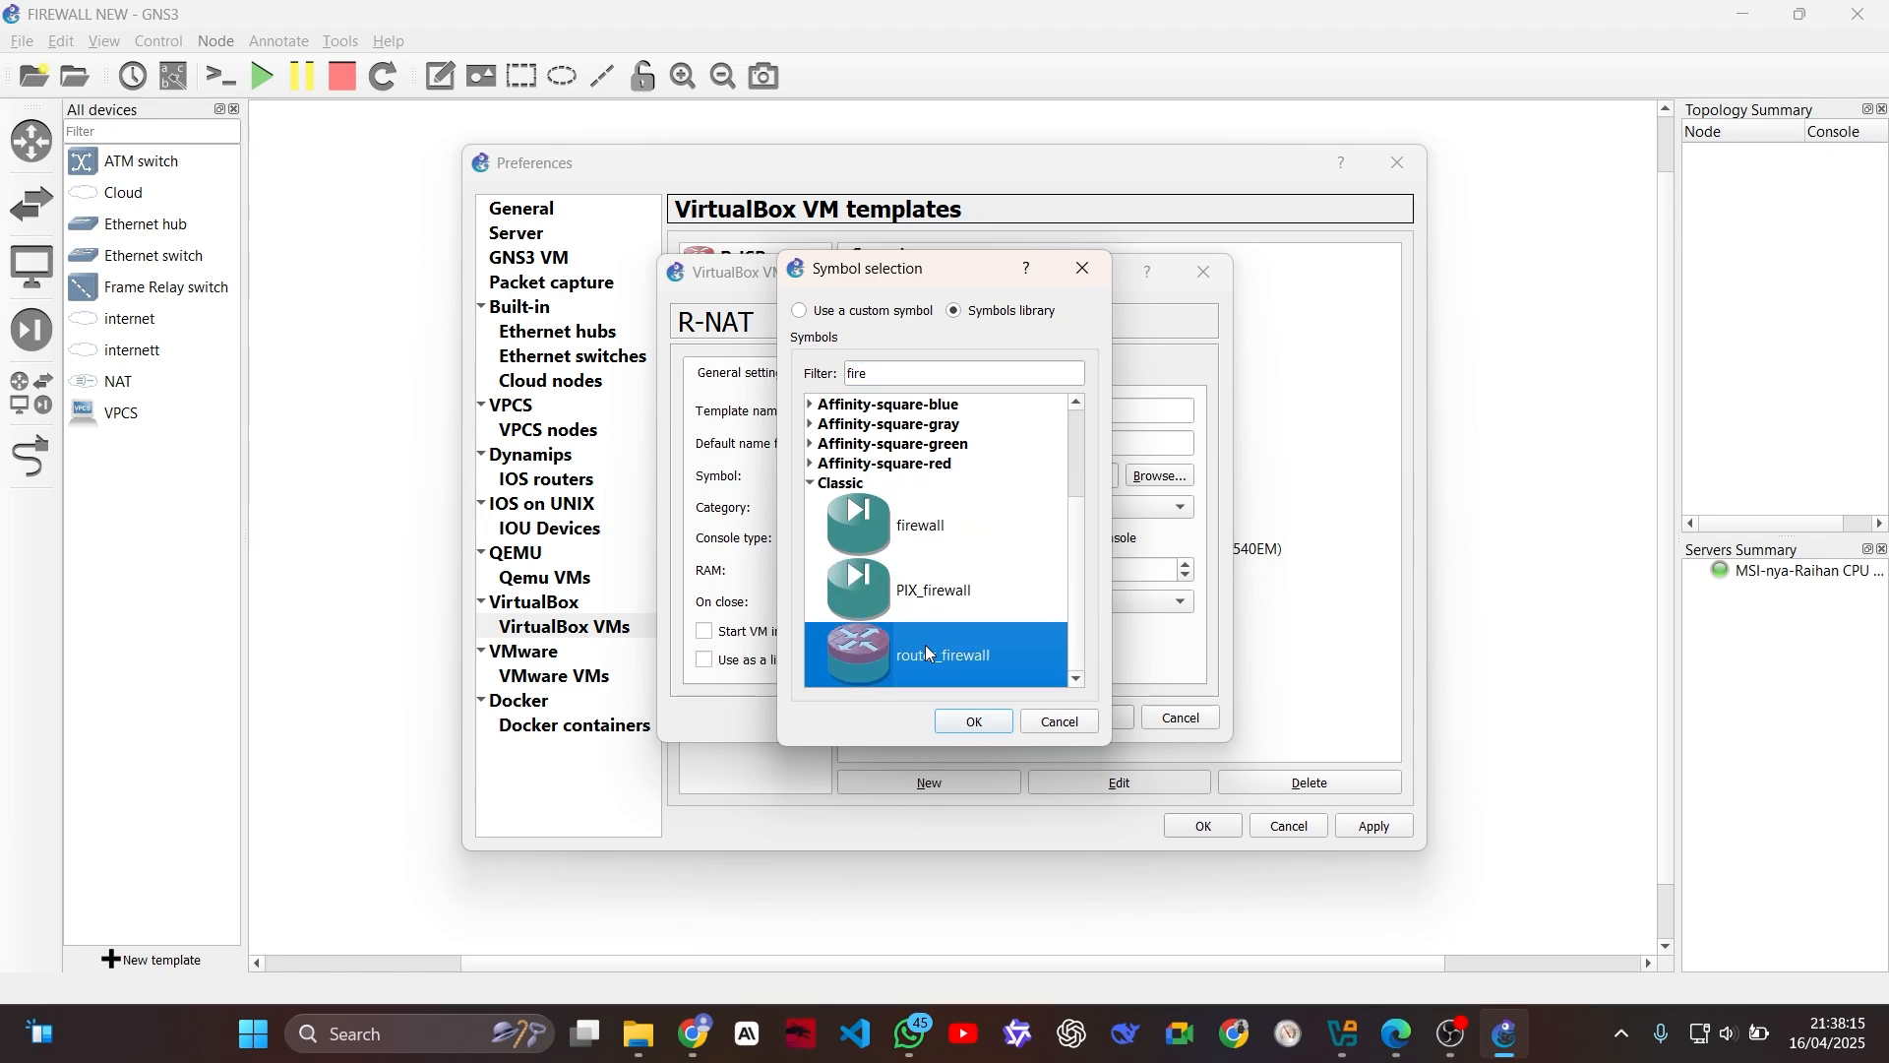
pyautogui.click(971, 721)
# Step: Give the R-NAT template 3 adapters of type Intel PRO/1000 T Server (82543GC) and allow GNS3 to use any configured VirtualBox adapter
pyautogui.click(856, 384)
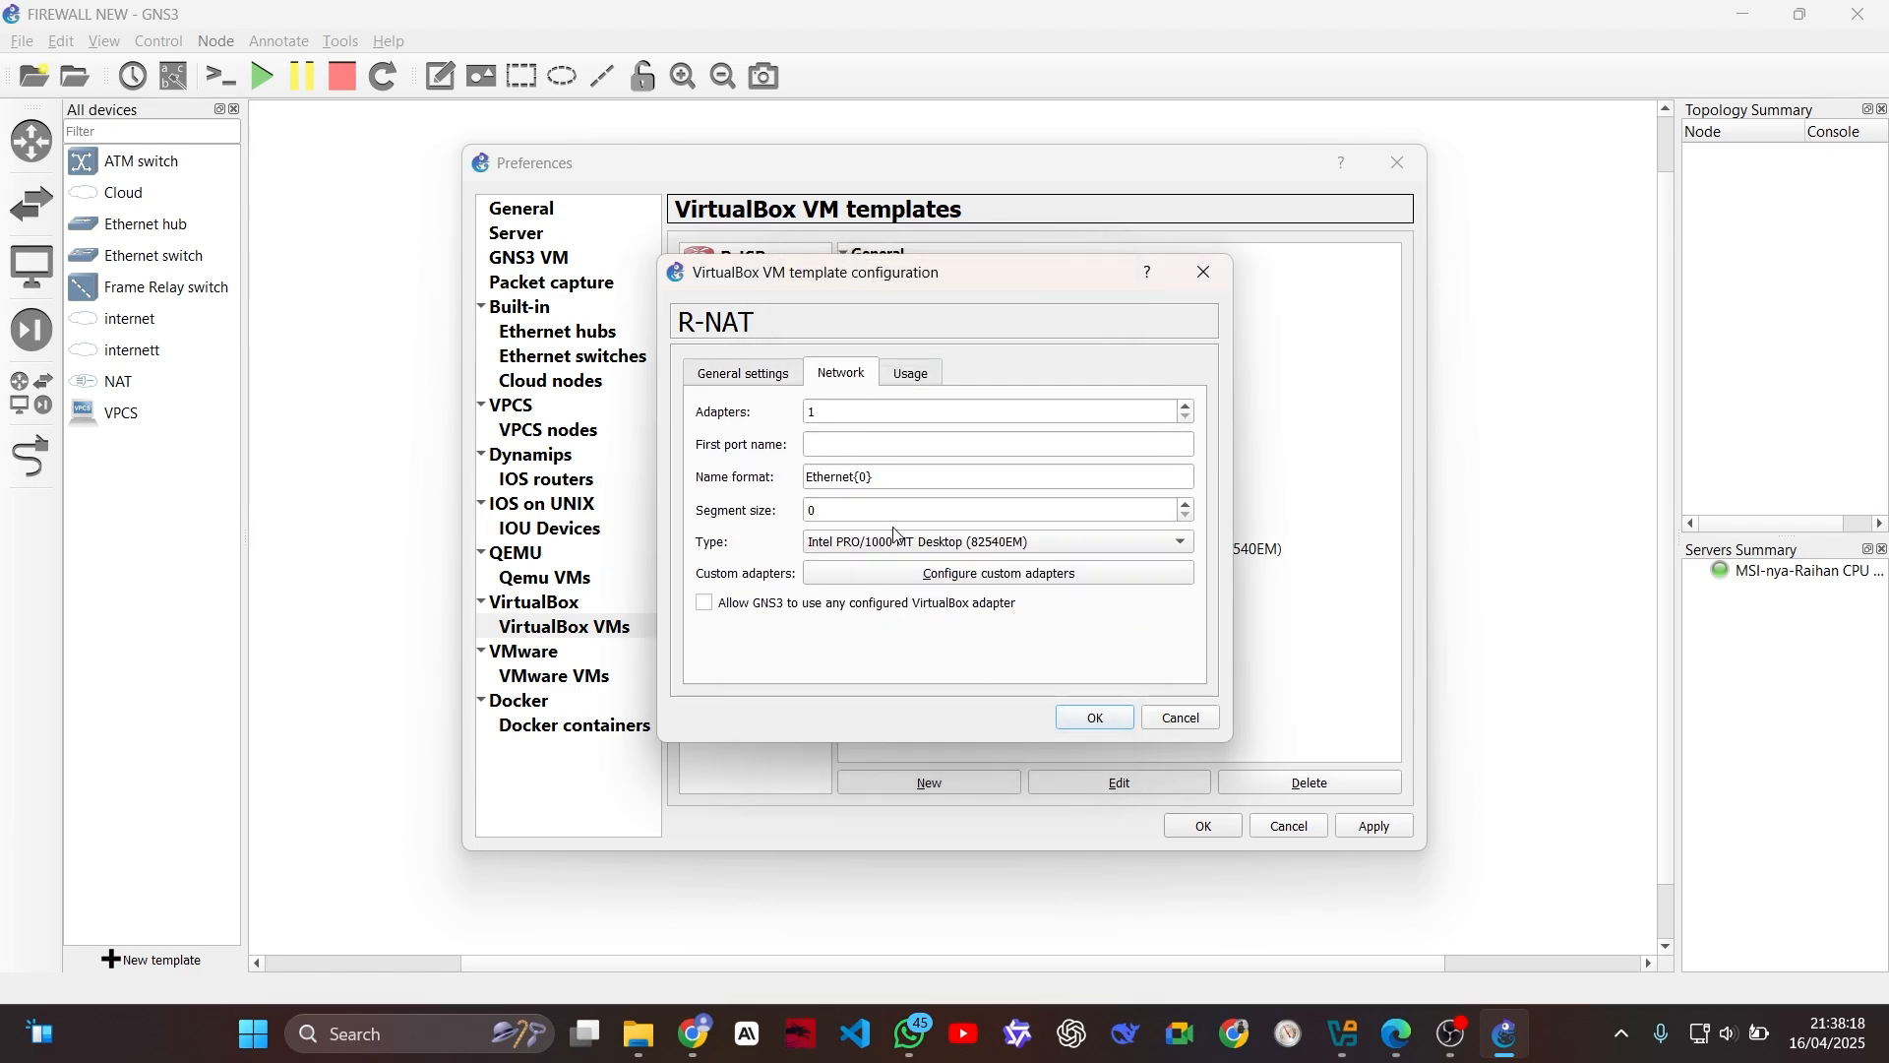
pyautogui.doubleClick(831, 406)
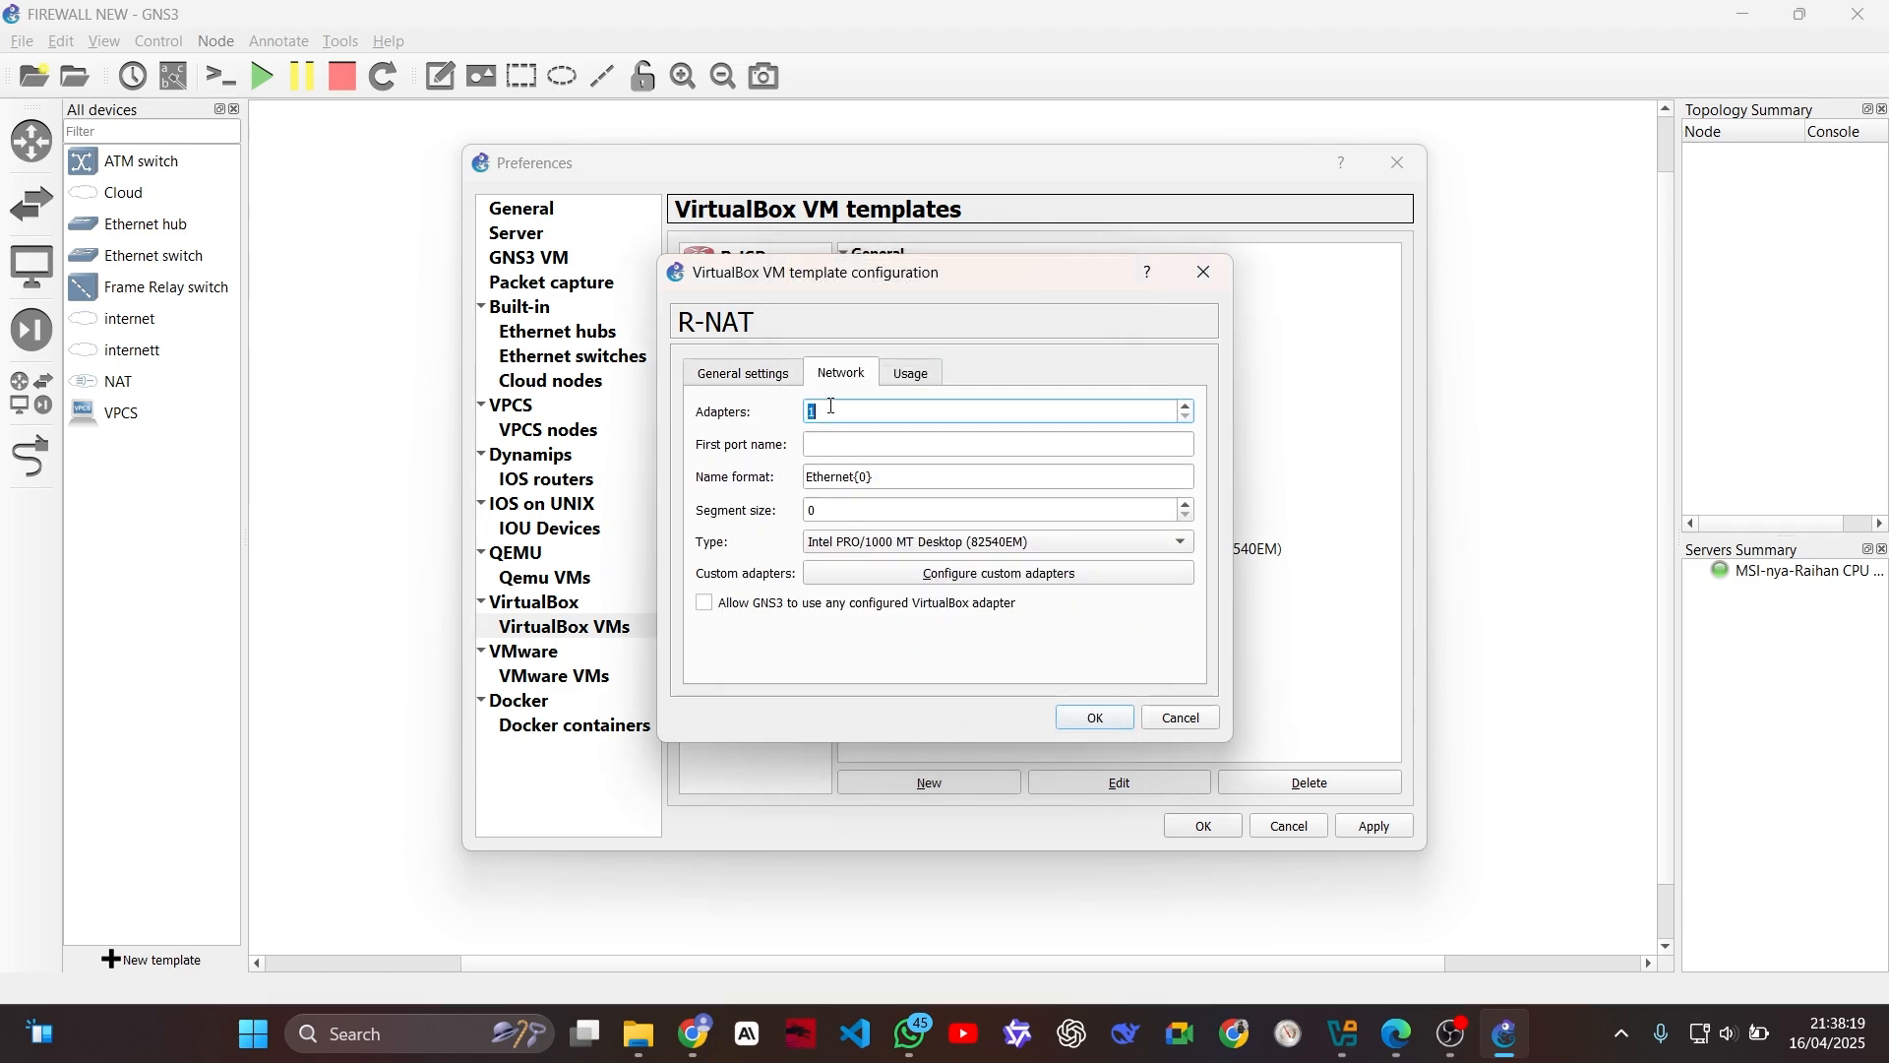
pyautogui.click(923, 541)
pyautogui.click(937, 573)
pyautogui.click(817, 604)
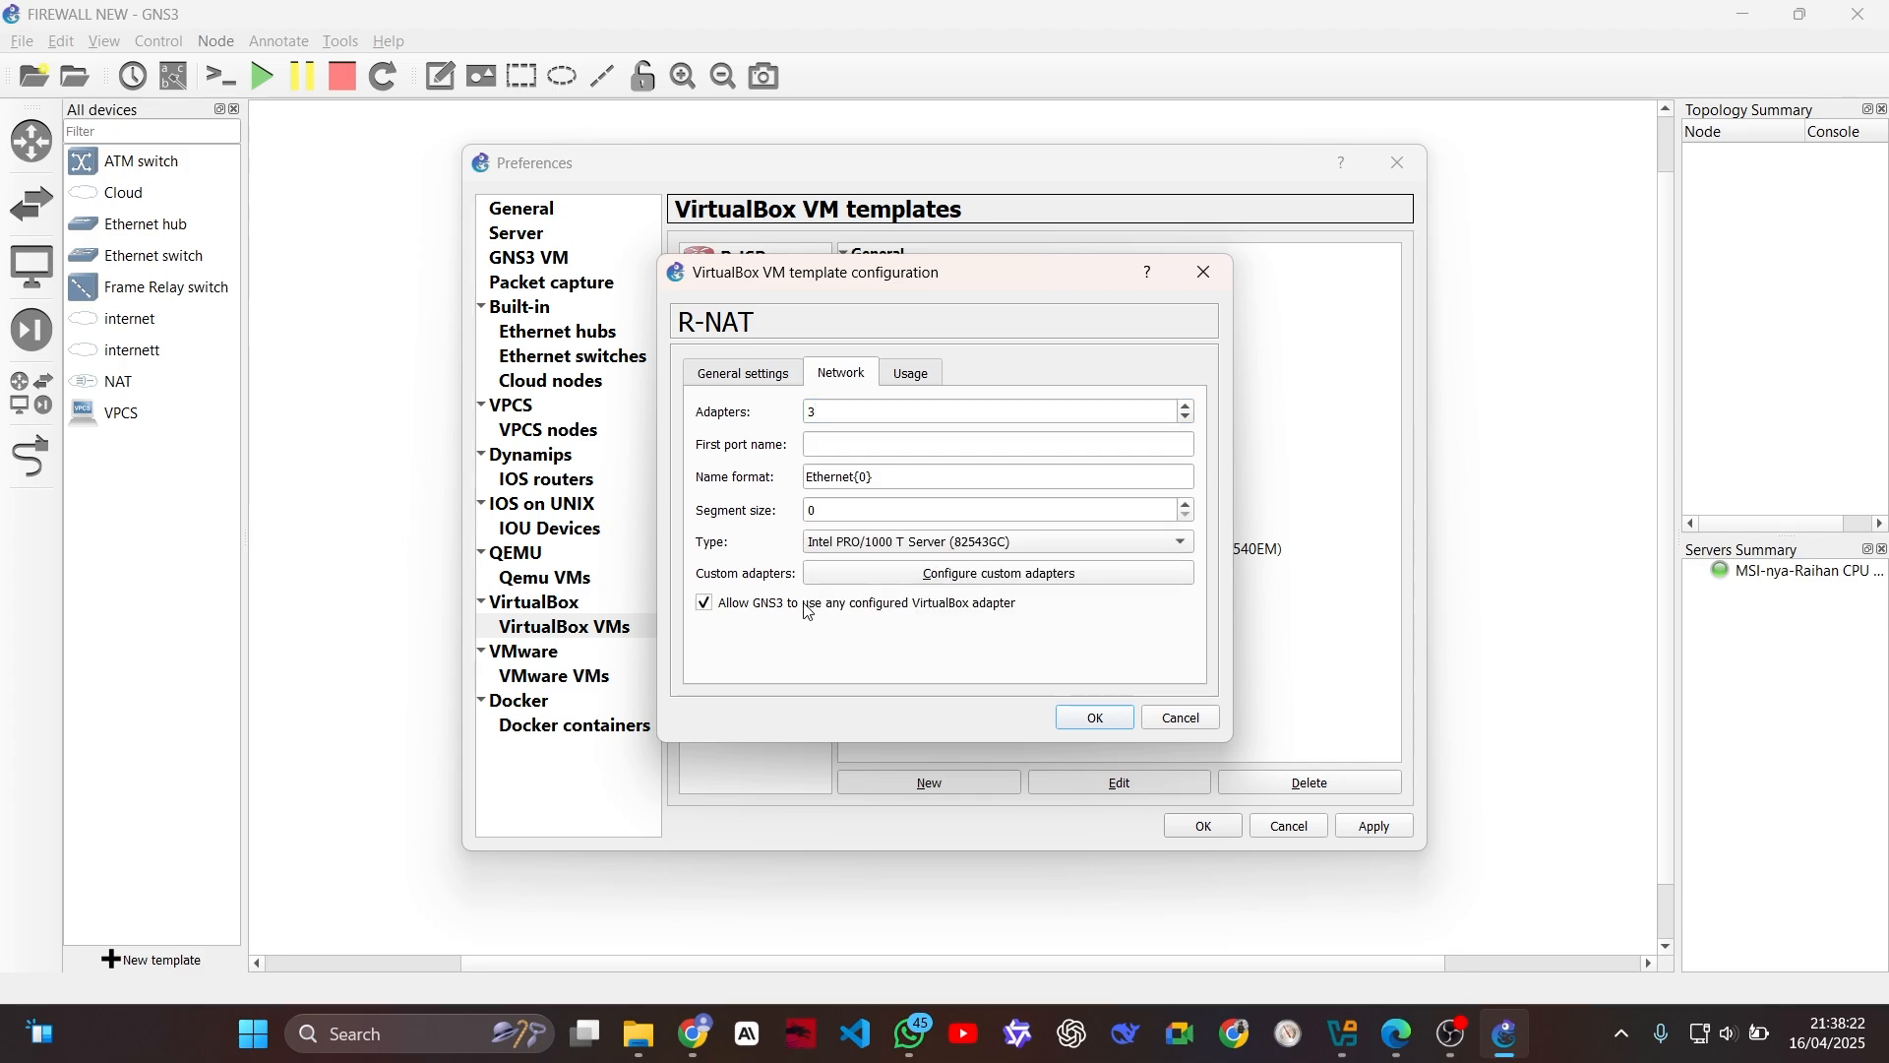
pyautogui.click(1092, 717)
# Step: Set the PC-1 template's adapter type to Intel PRO/1000 T Server (82543GC) and allow GNS3 to use any configured VirtualBox adapter
pyautogui.click(758, 347)
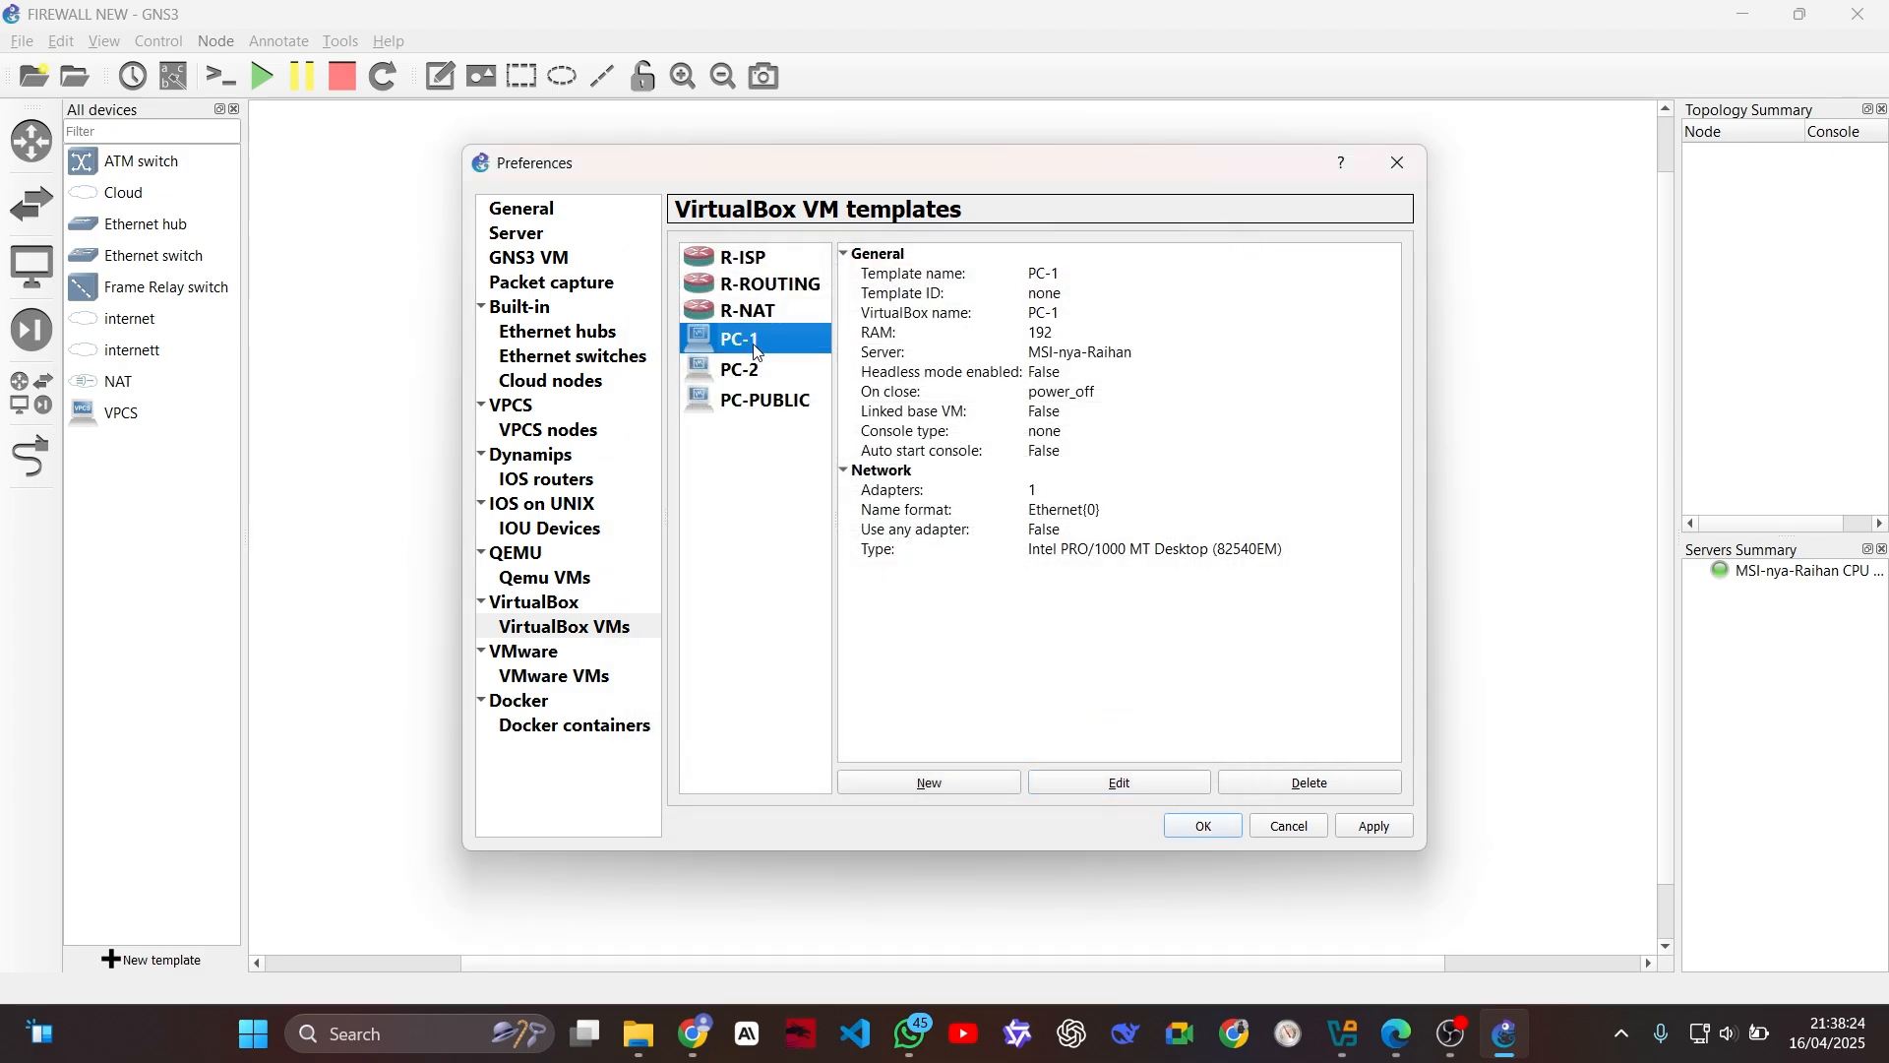
pyautogui.click(1079, 783)
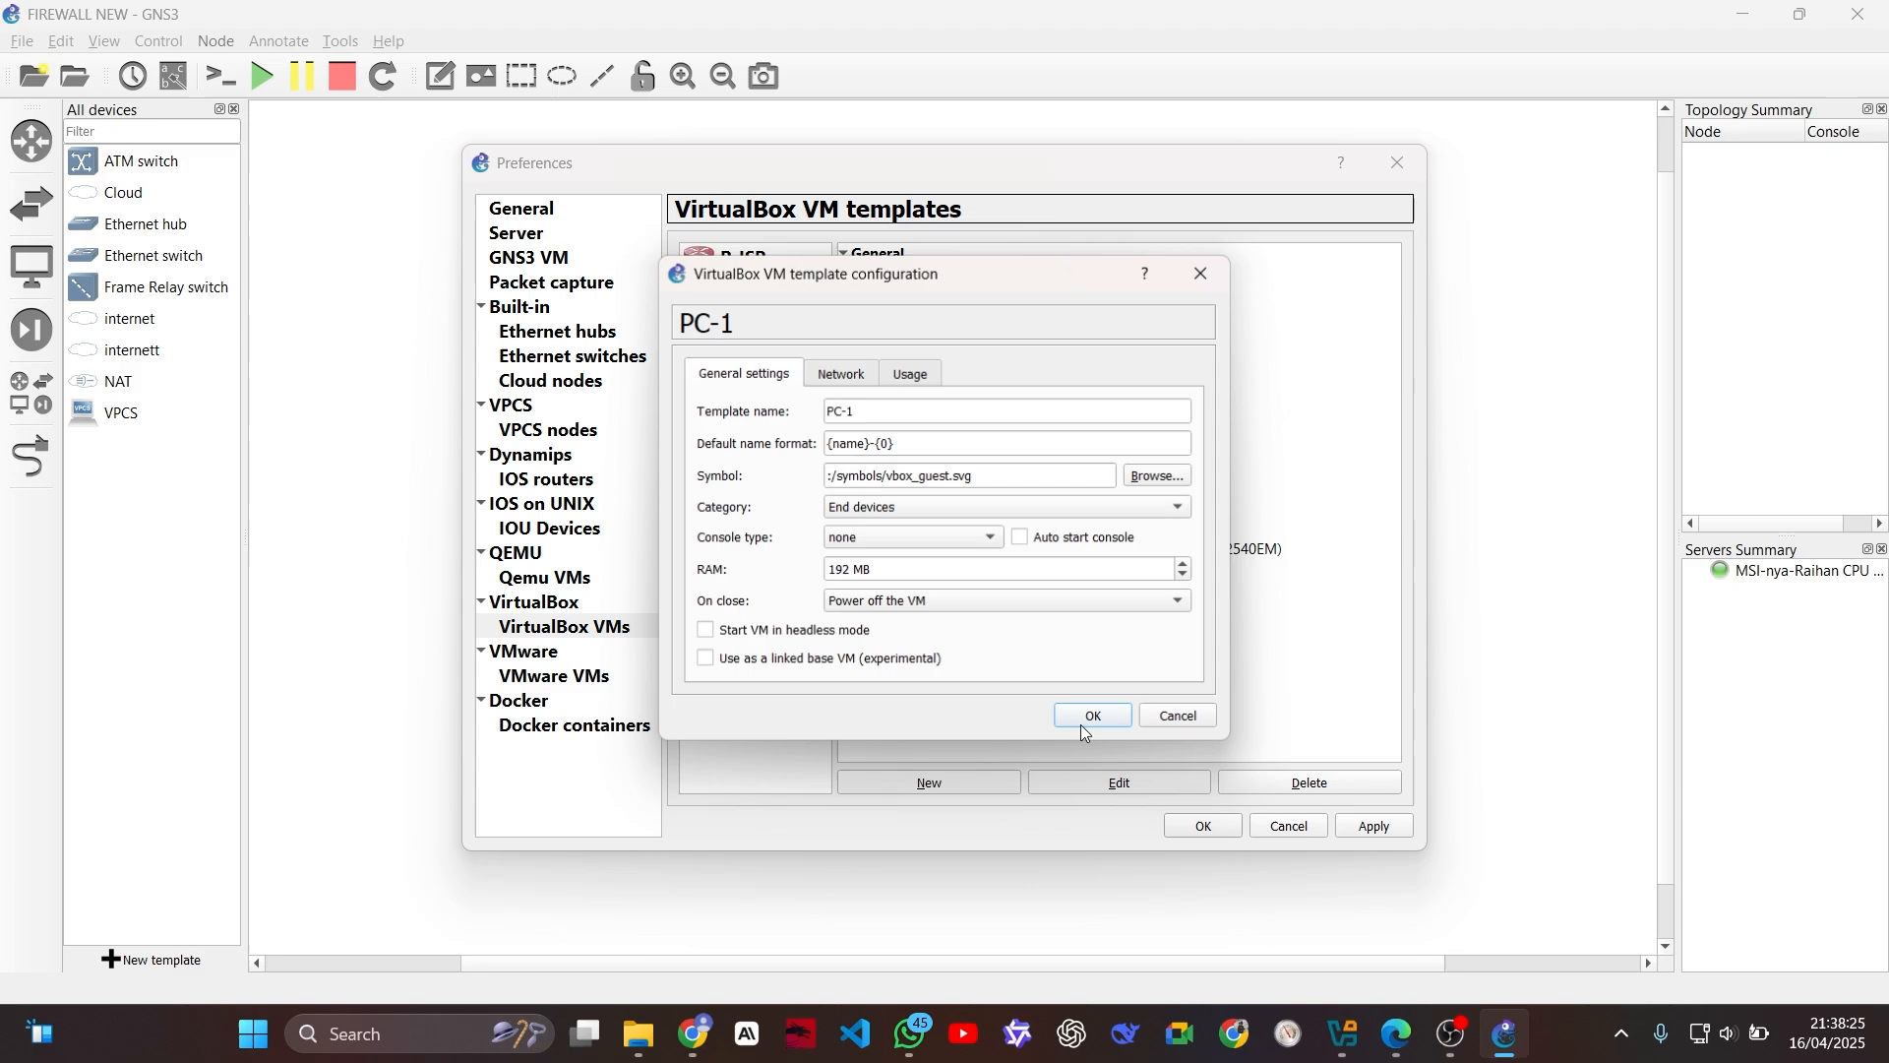
pyautogui.click(842, 374)
pyautogui.click(947, 544)
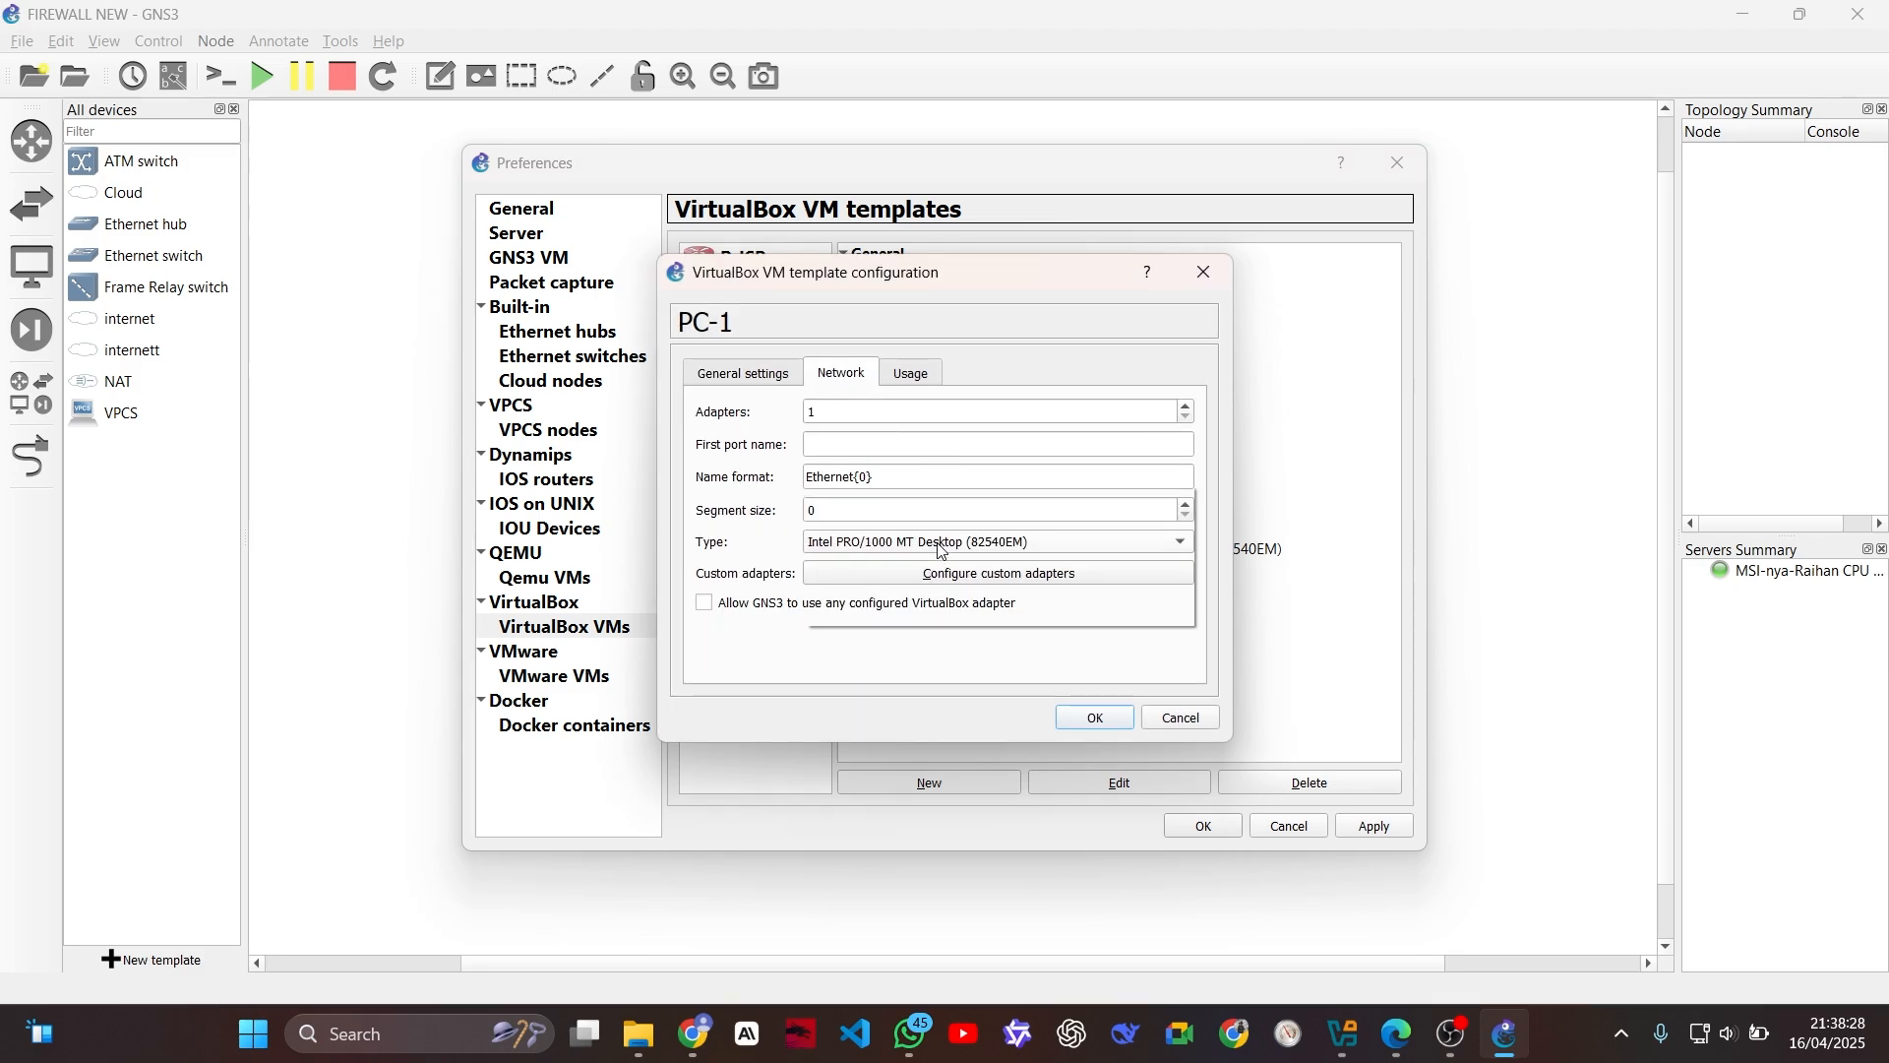
pyautogui.click(706, 524)
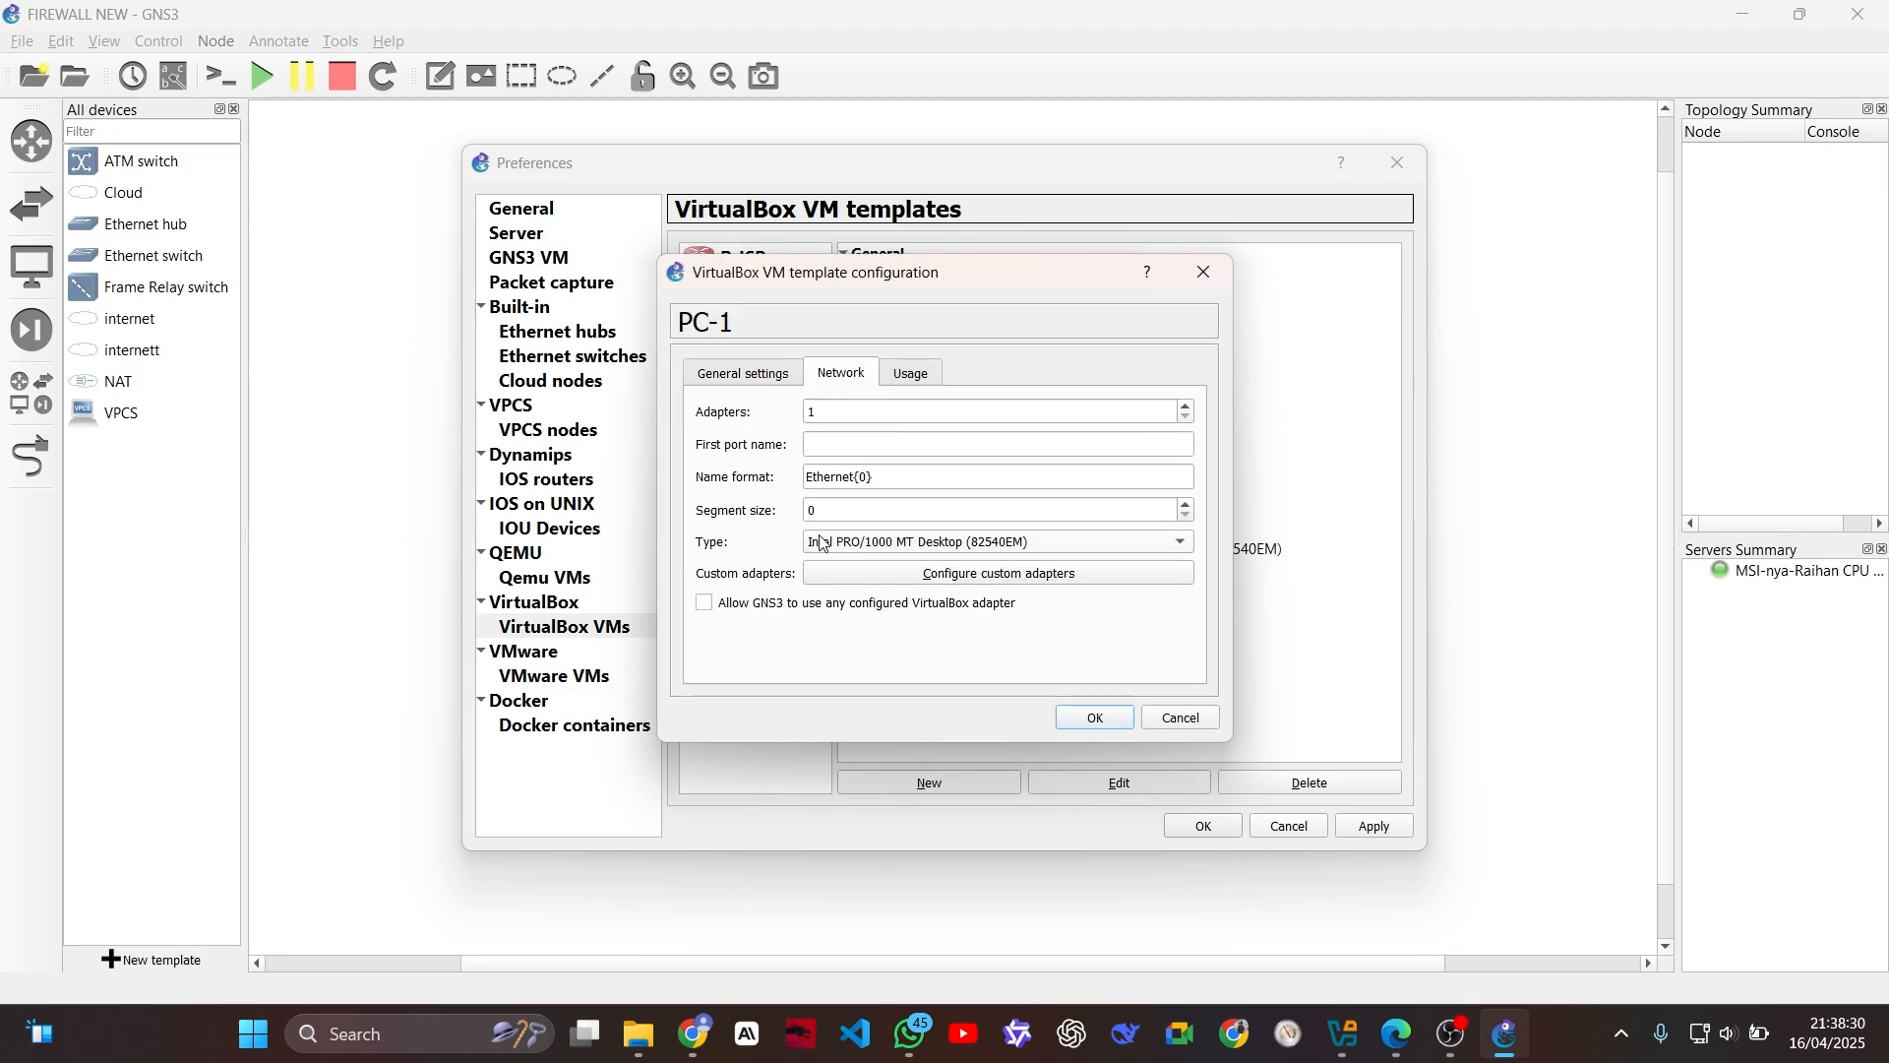
pyautogui.click(848, 545)
pyautogui.click(969, 565)
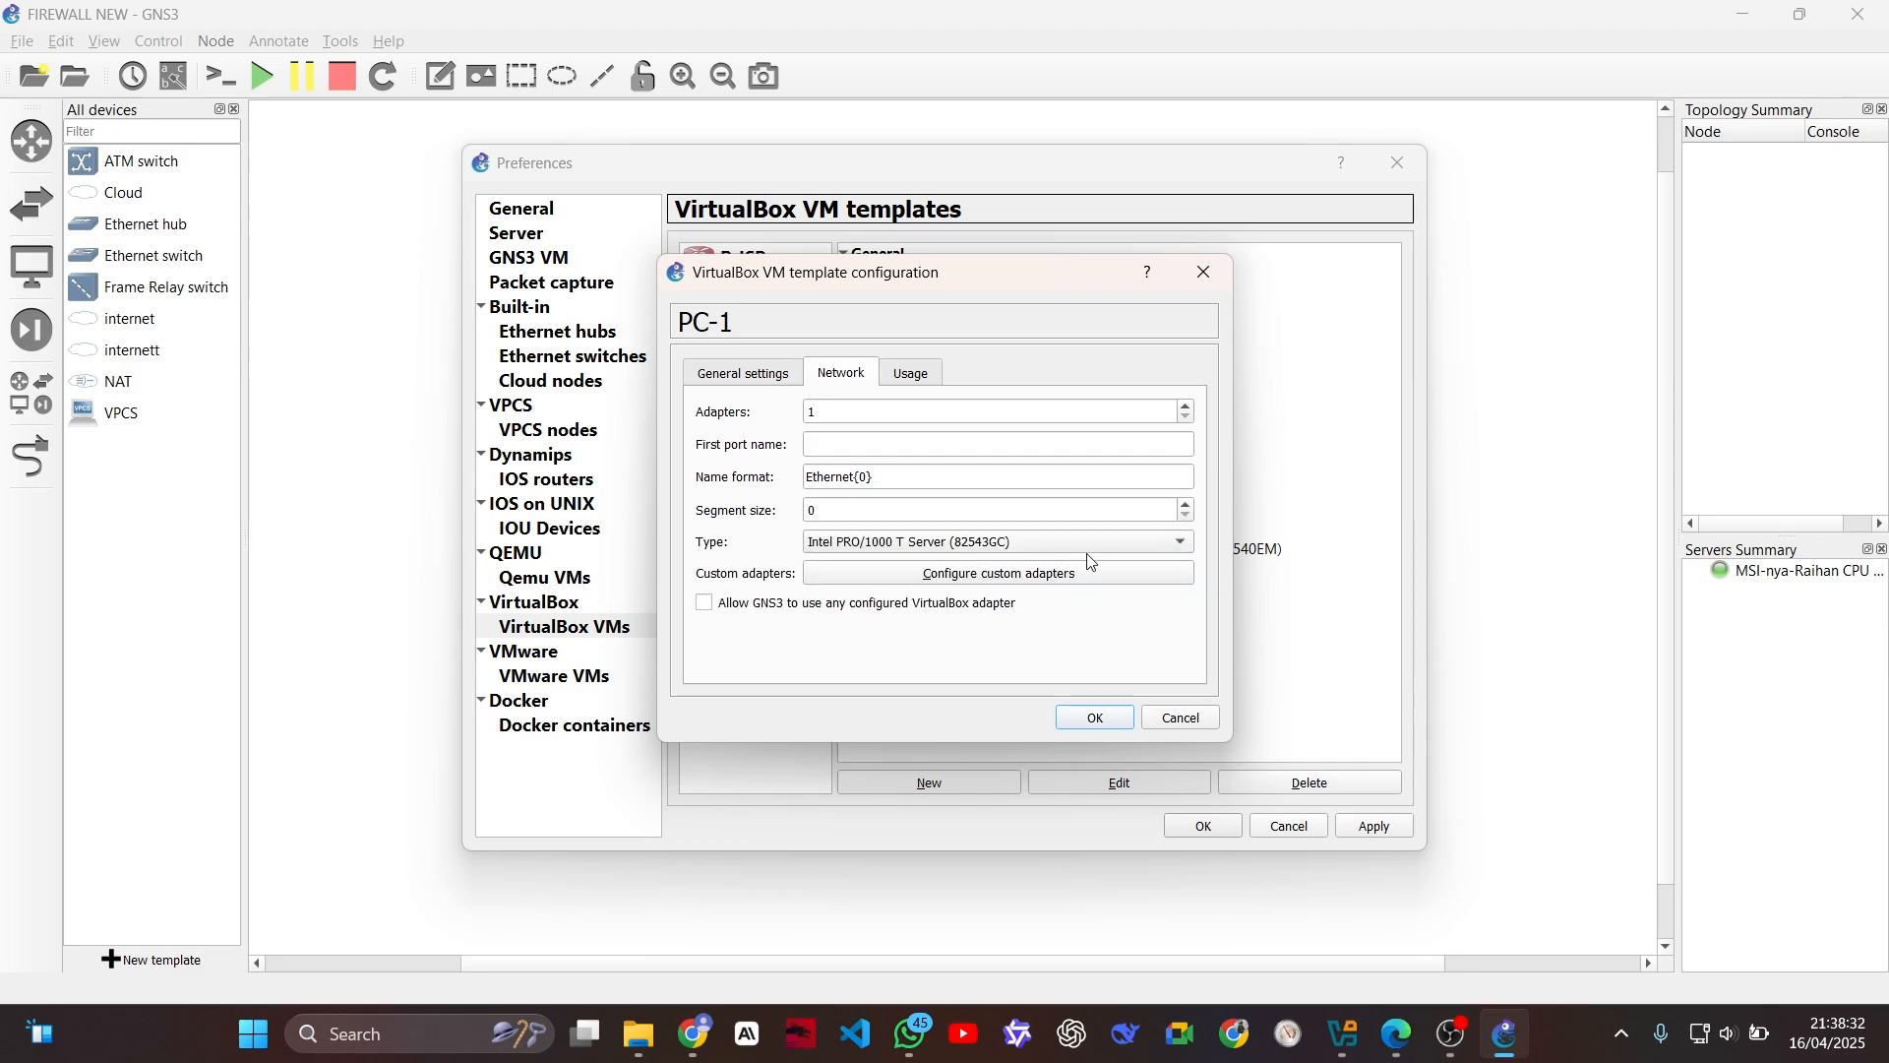
pyautogui.click(794, 603)
pyautogui.click(1101, 718)
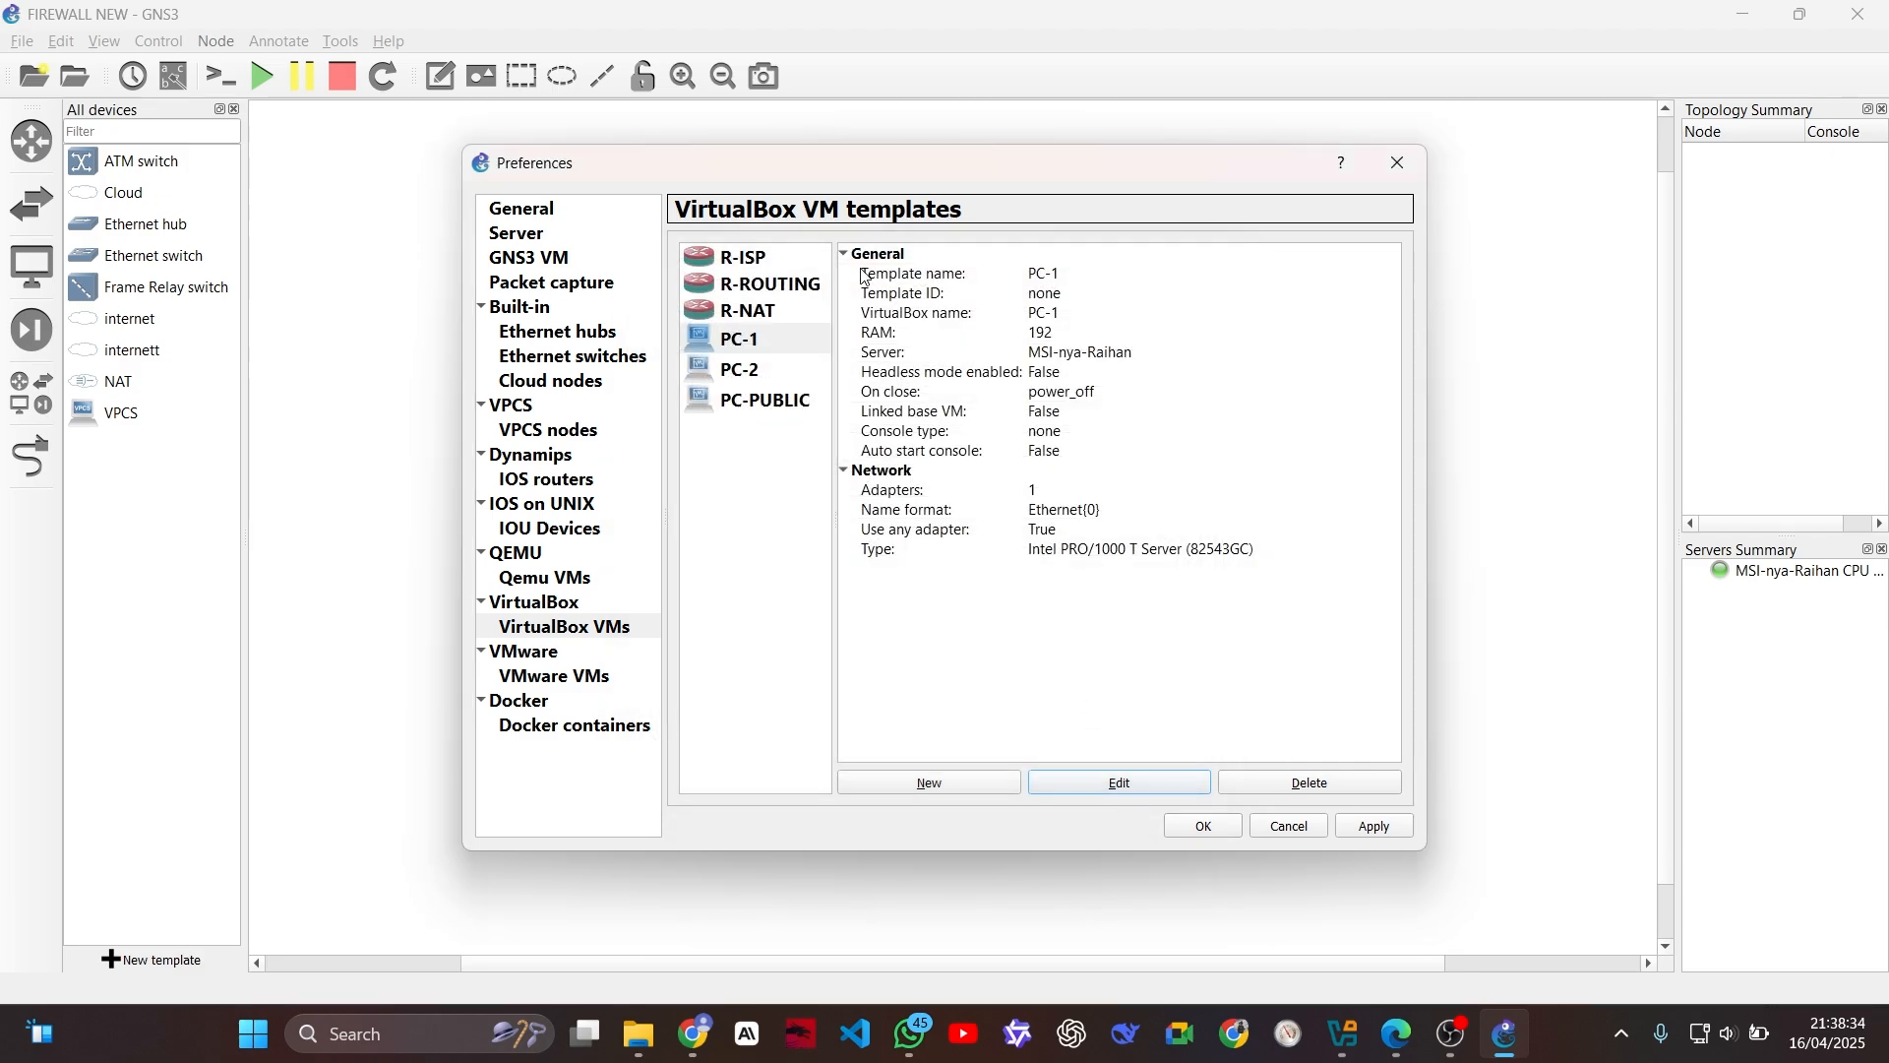
# Step: Set the PC-2 template's adapter type to Intel PRO/1000 T Server (82543GC) and allow GNS3 to use any configured VirtualBox adapter
pyautogui.click(775, 366)
pyautogui.click(1071, 781)
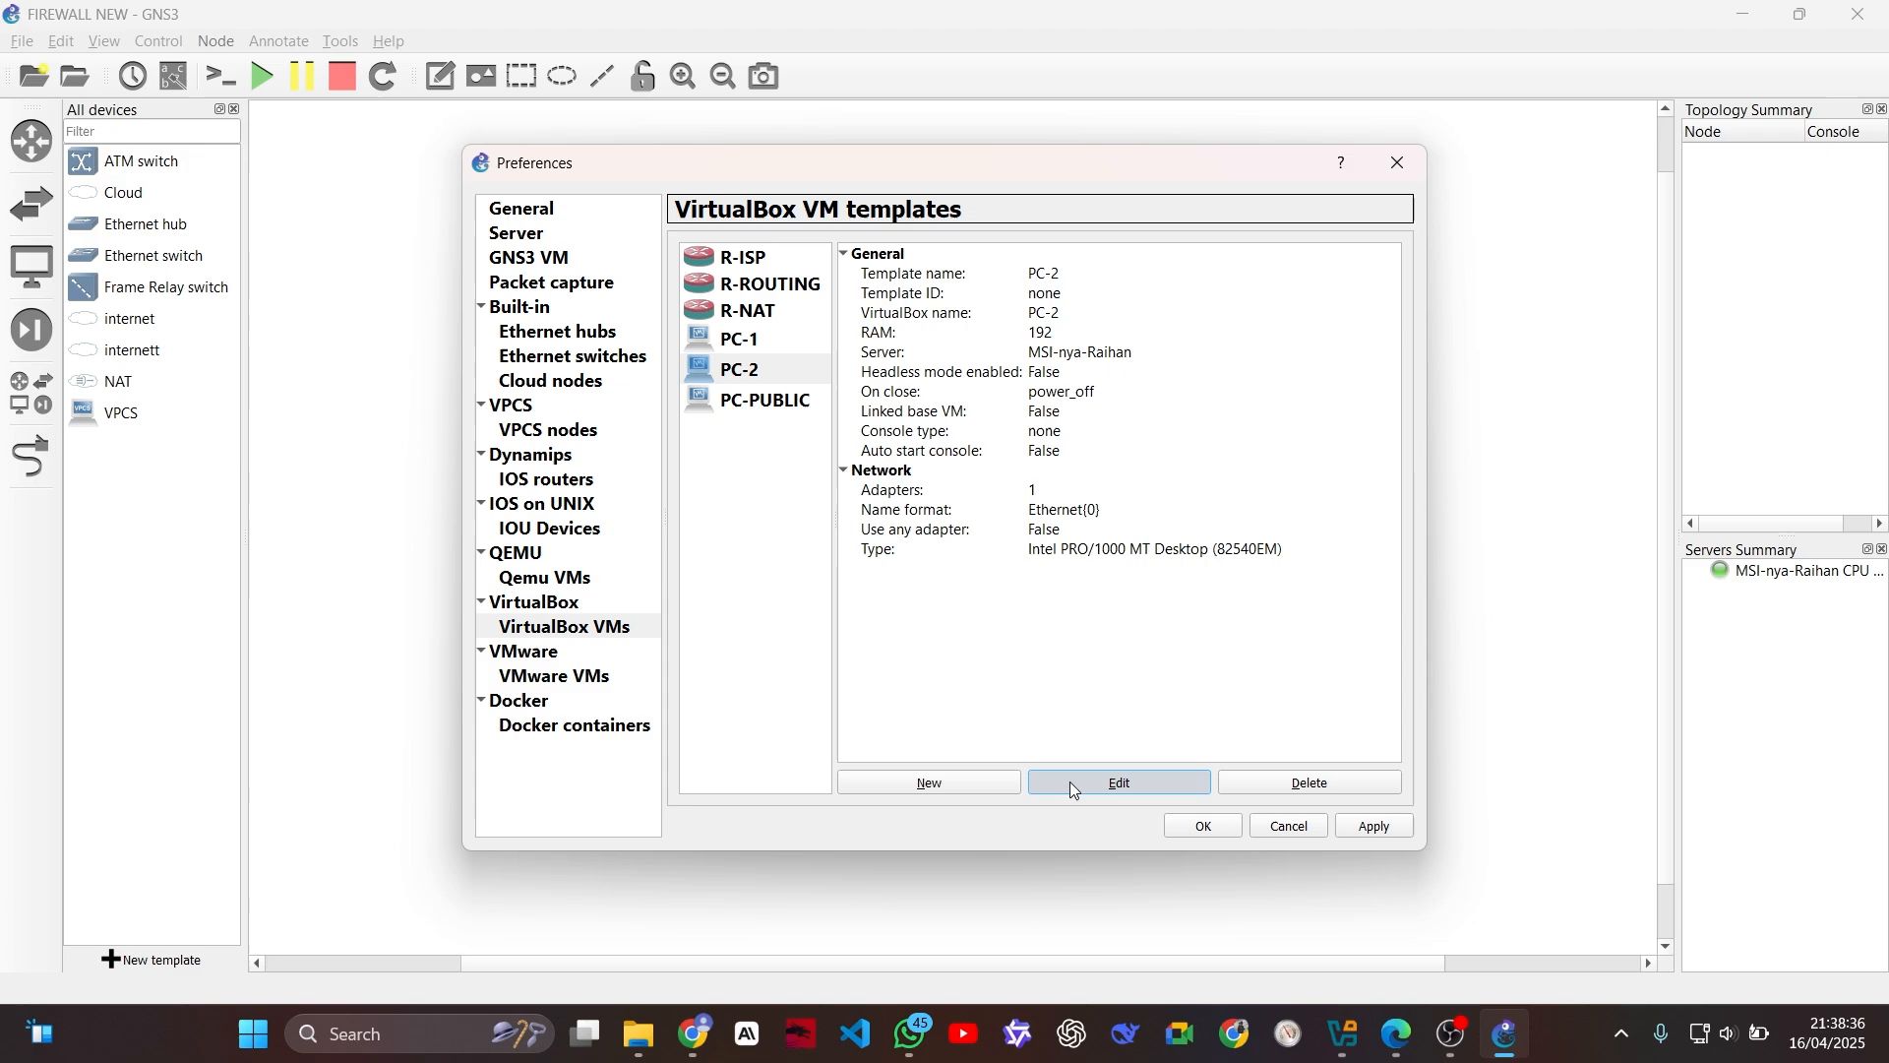
pyautogui.click(842, 373)
pyautogui.click(876, 542)
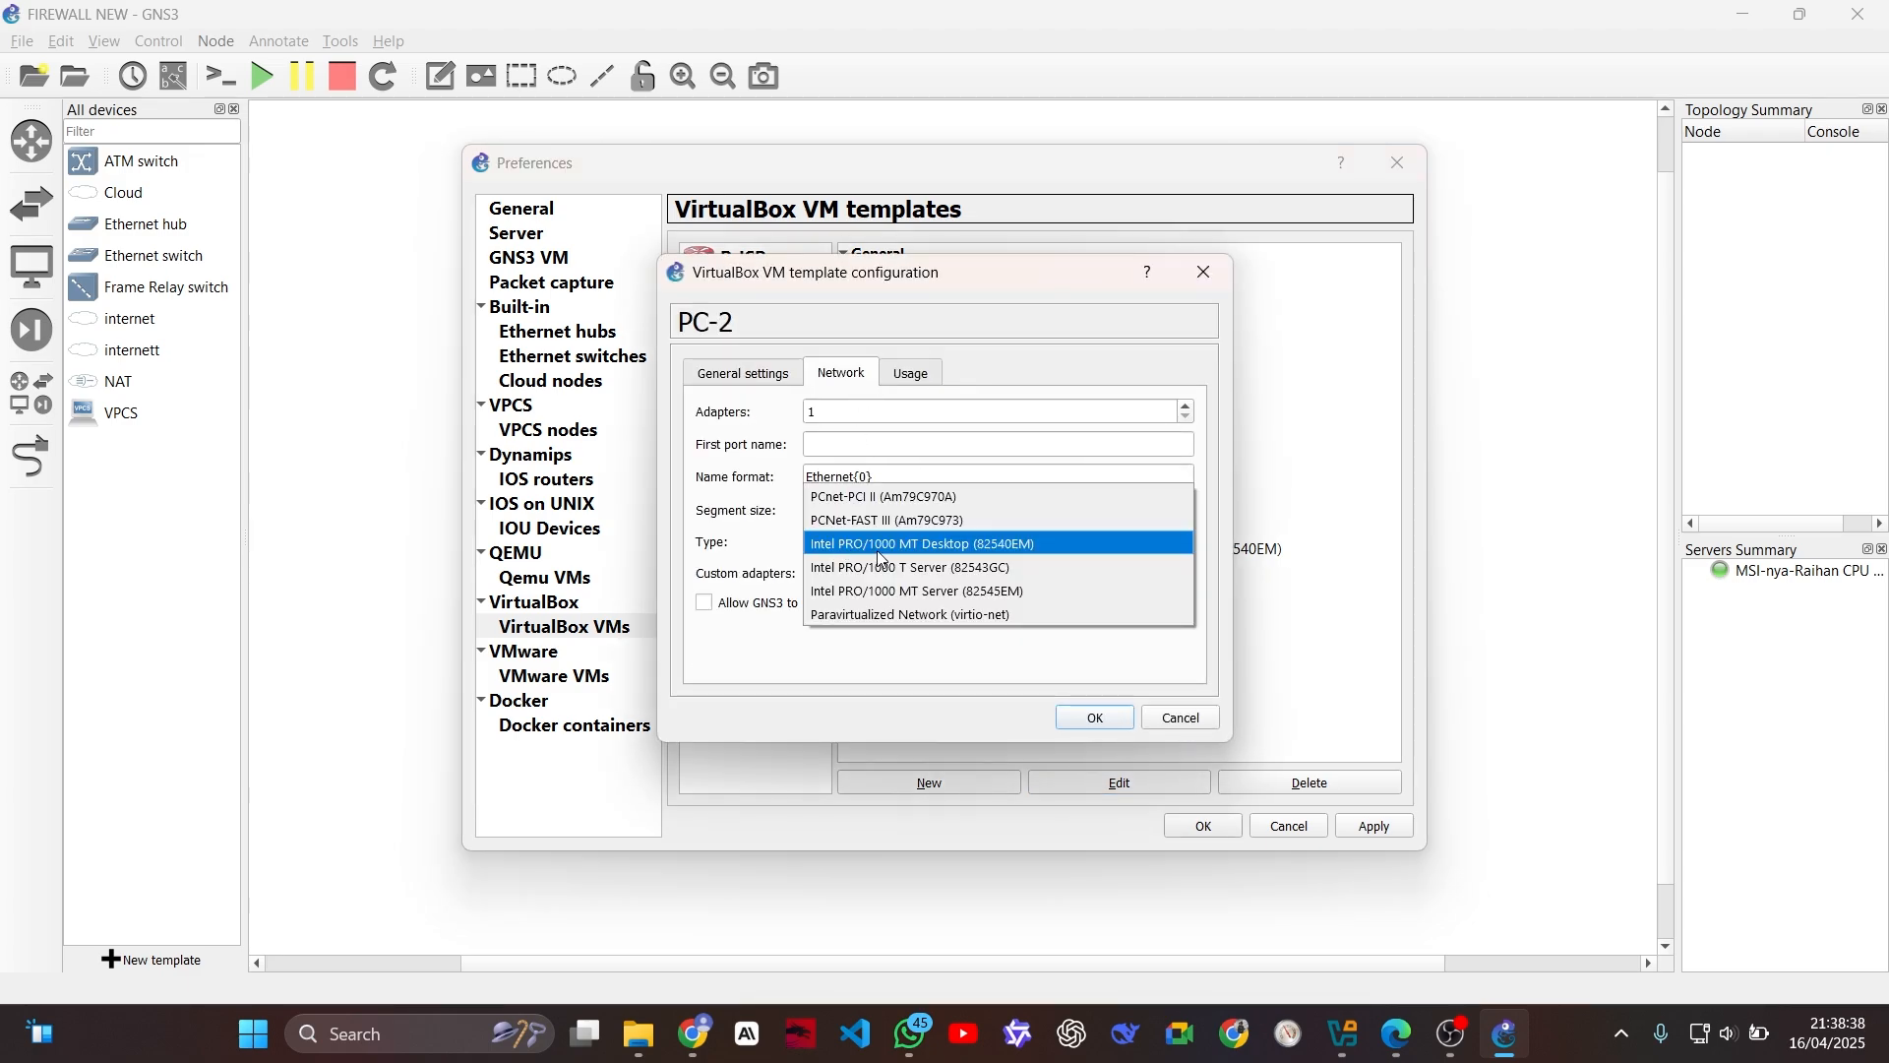
pyautogui.click(877, 568)
pyautogui.click(704, 602)
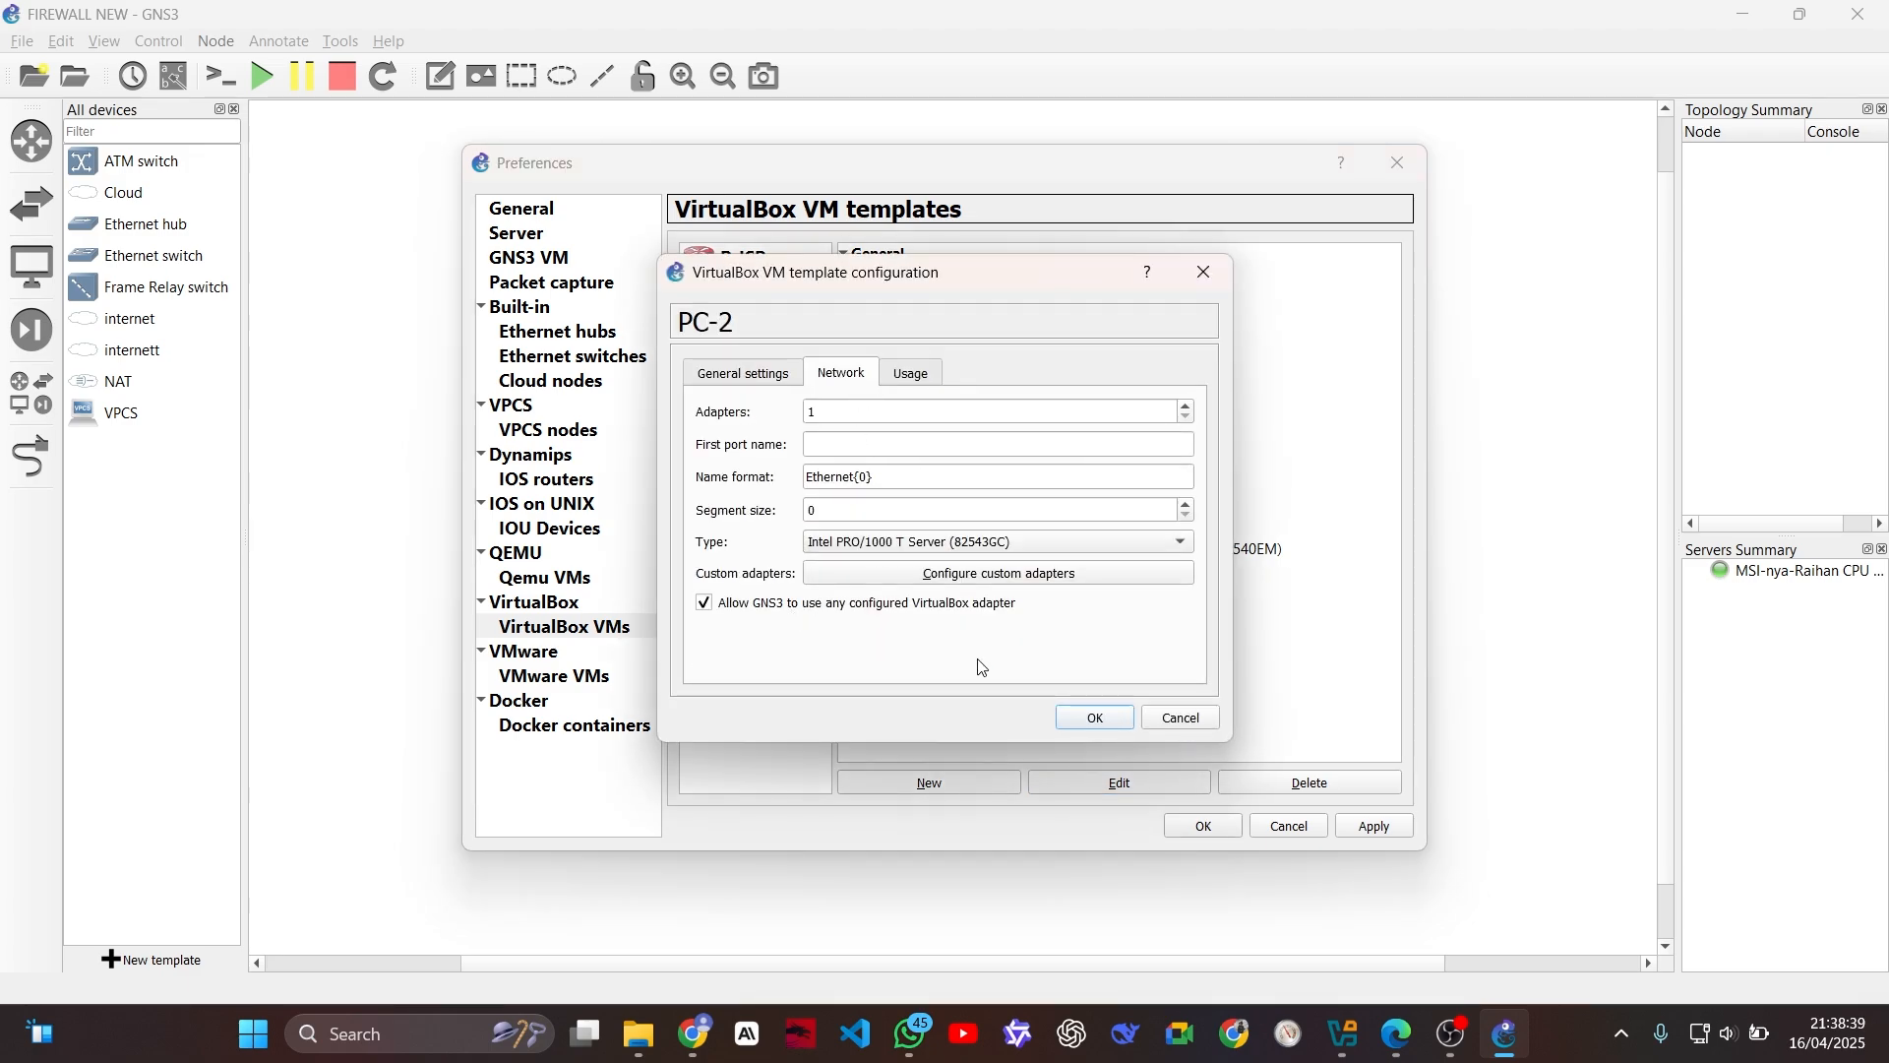
pyautogui.click(1093, 717)
# Step: Set the PC-PUBLIC template's adapter type to Intel PRO/1000 T Server (82543GC), allow GNS3 to use any configured VirtualBox adapter, and save the preferences
pyautogui.click(766, 399)
pyautogui.click(1072, 771)
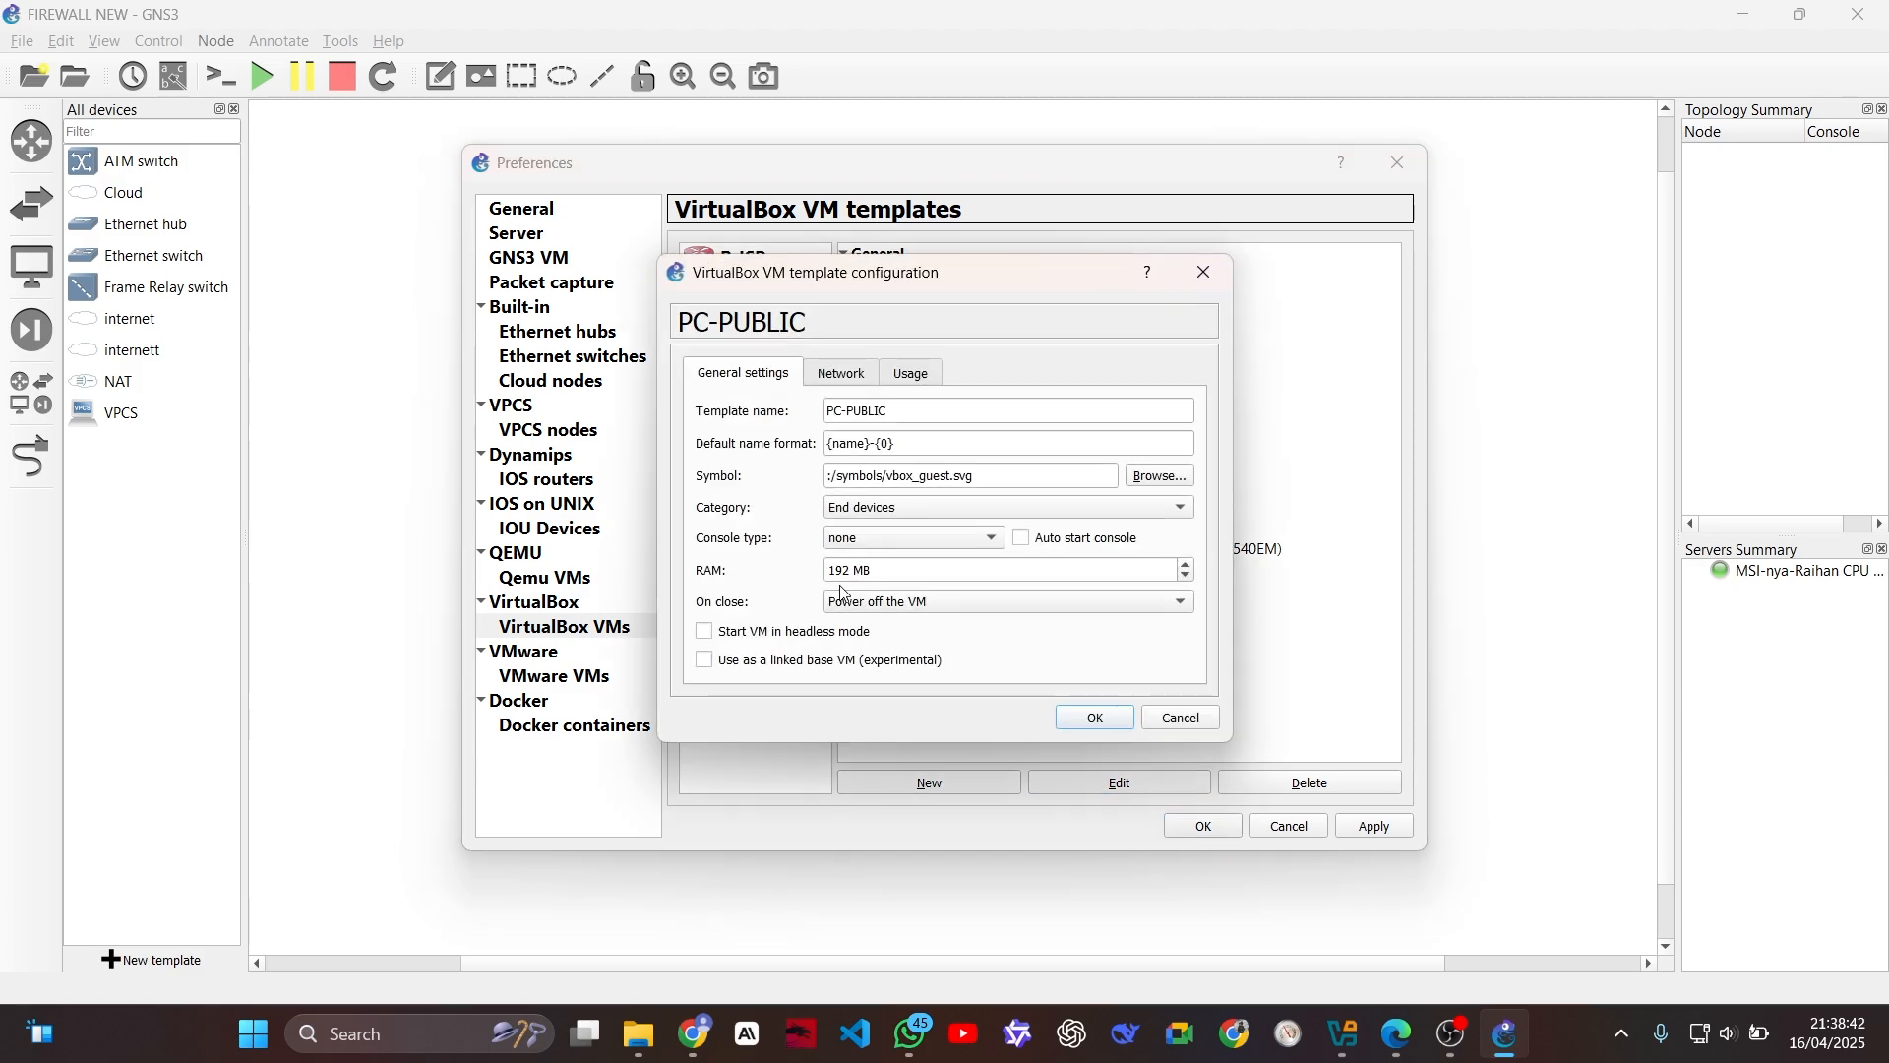
pyautogui.click(814, 375)
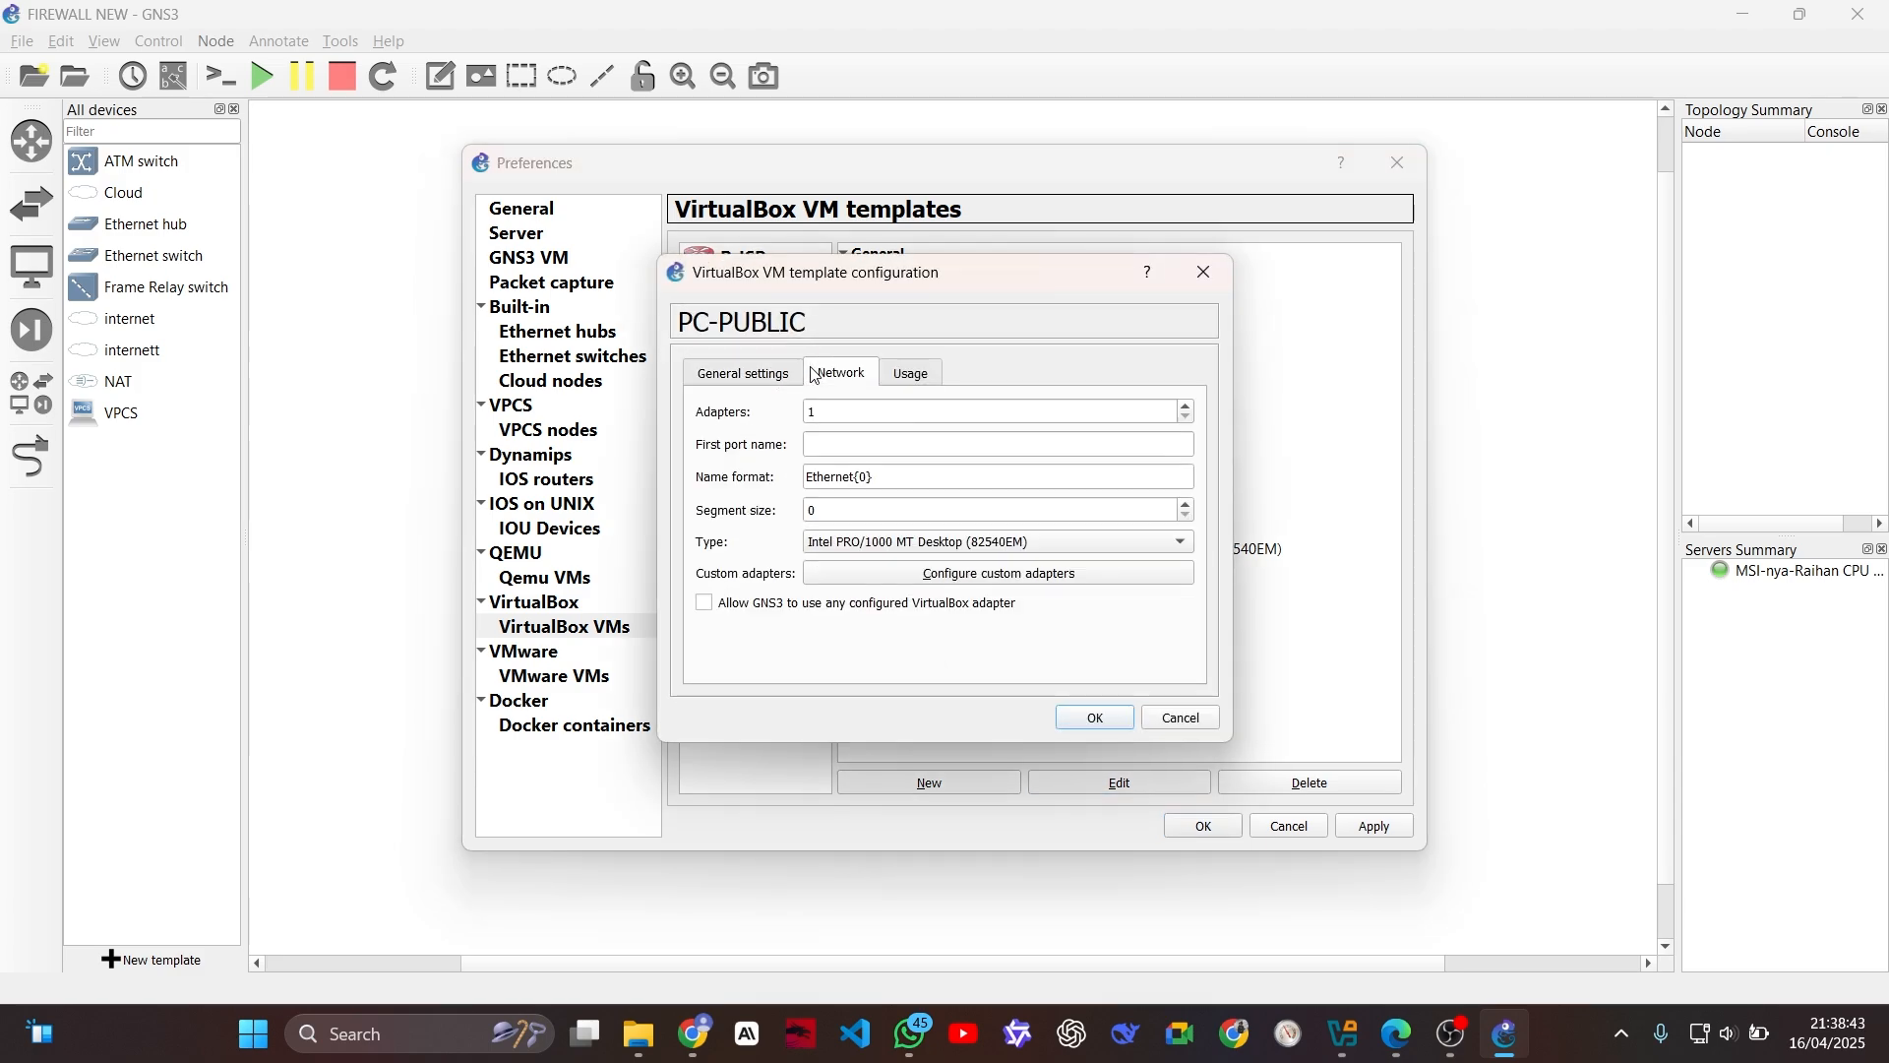
pyautogui.click(849, 542)
pyautogui.click(858, 564)
pyautogui.click(765, 603)
pyautogui.click(1067, 715)
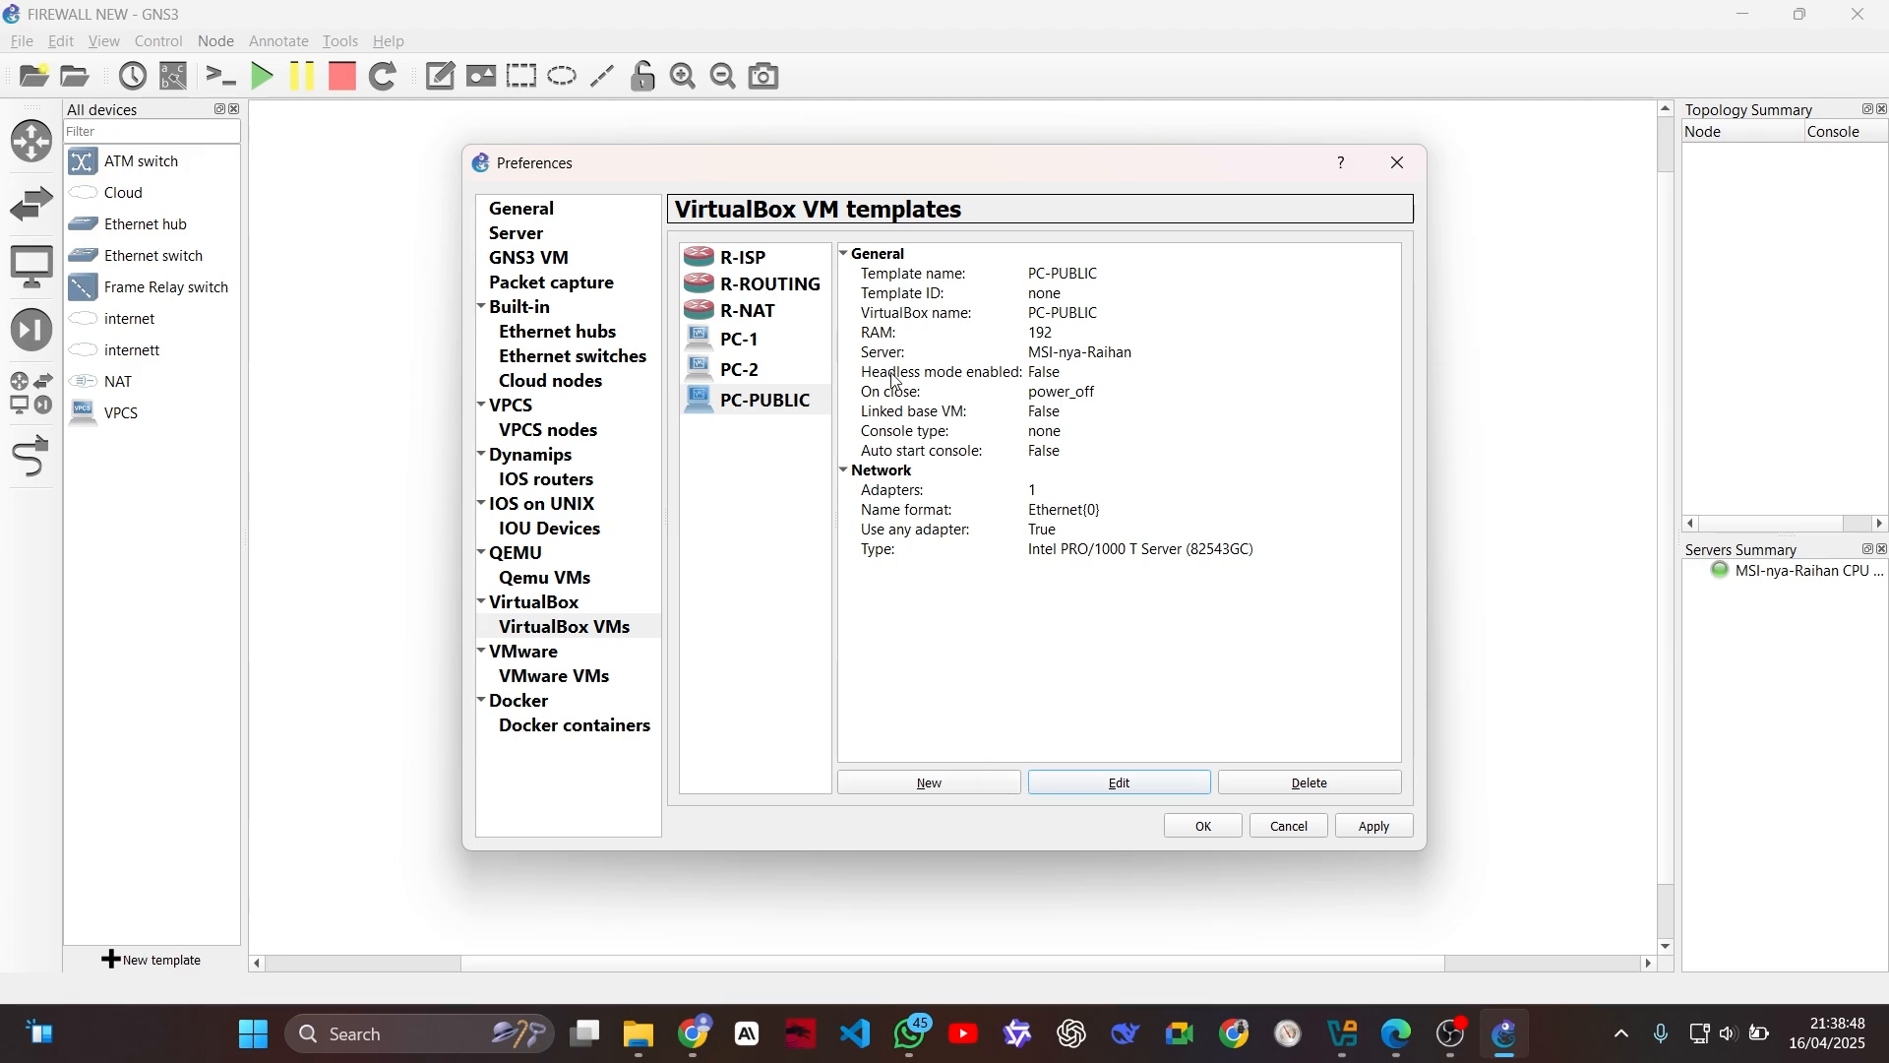
pyautogui.click(1206, 826)
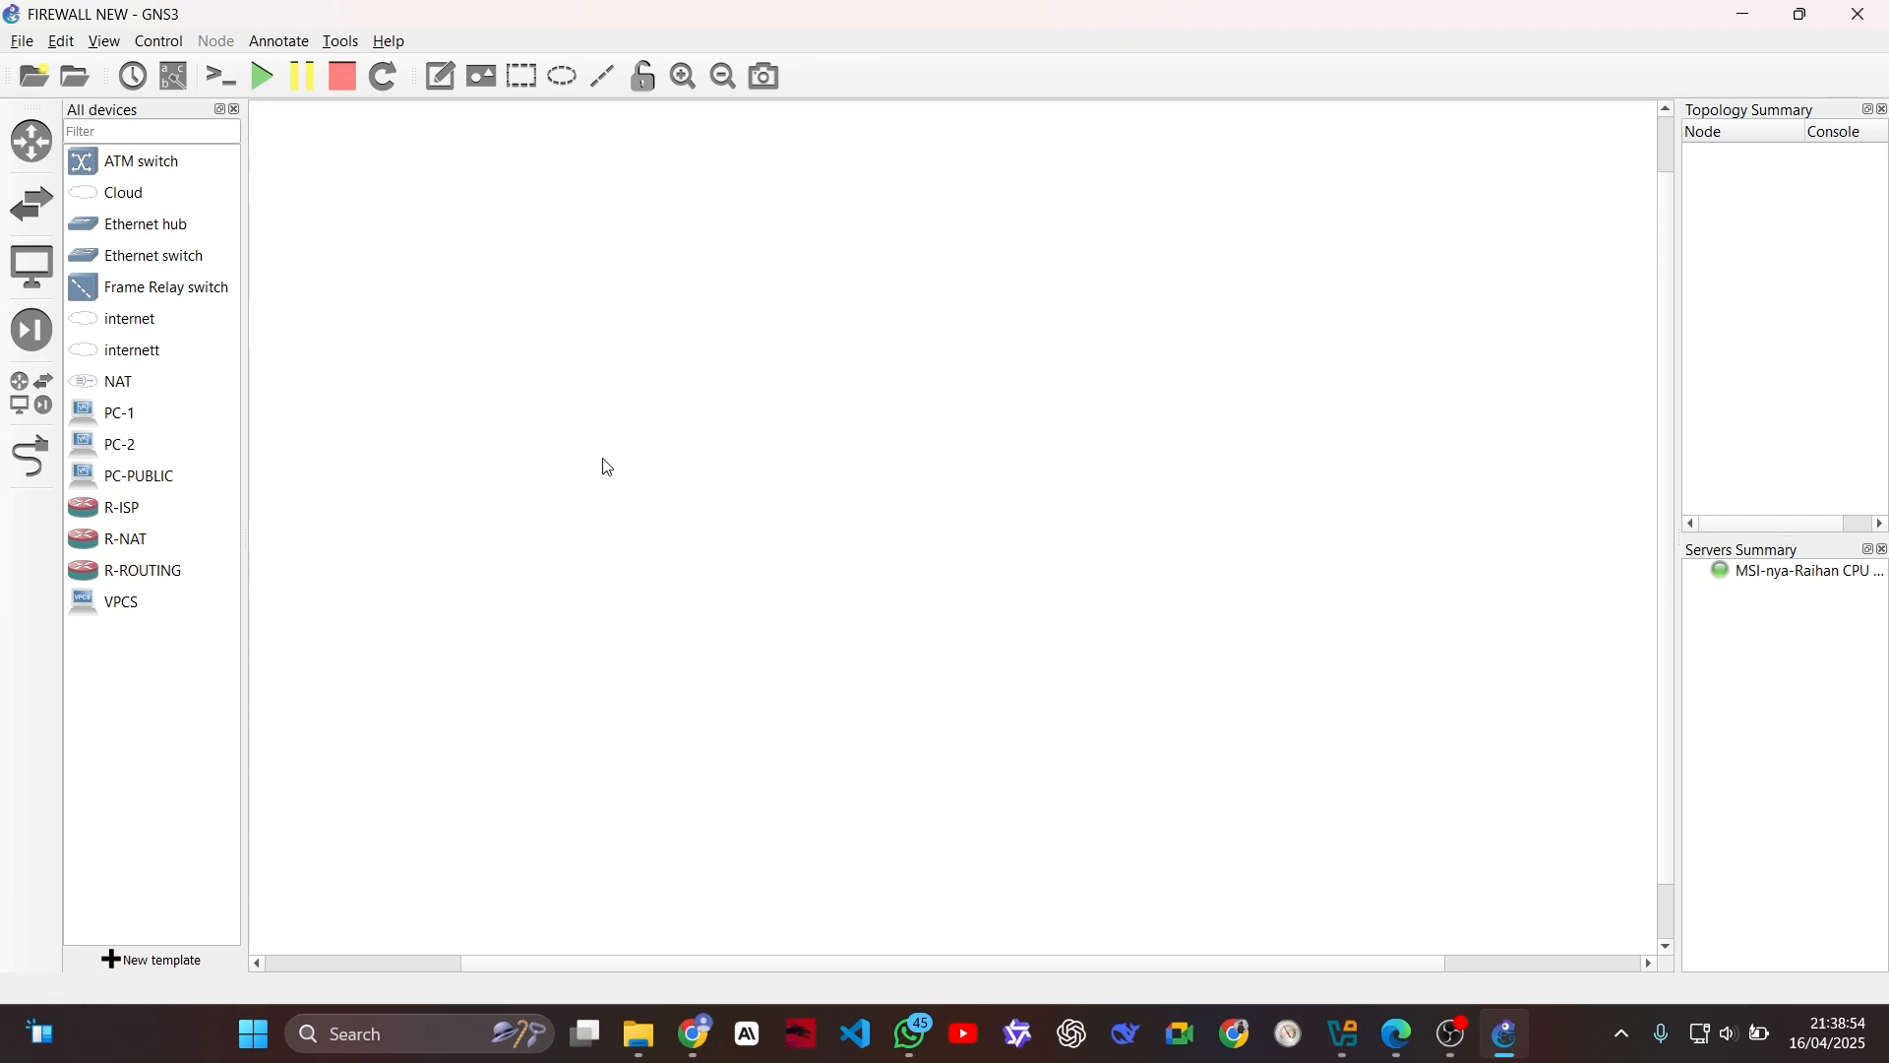
# Step: Add an internet cloud node at the upper middle of the workspace and enable showing special Ethernet interfaces in its configuration
pyautogui.moveTo(144, 320); pyautogui.dragTo(932, 259)
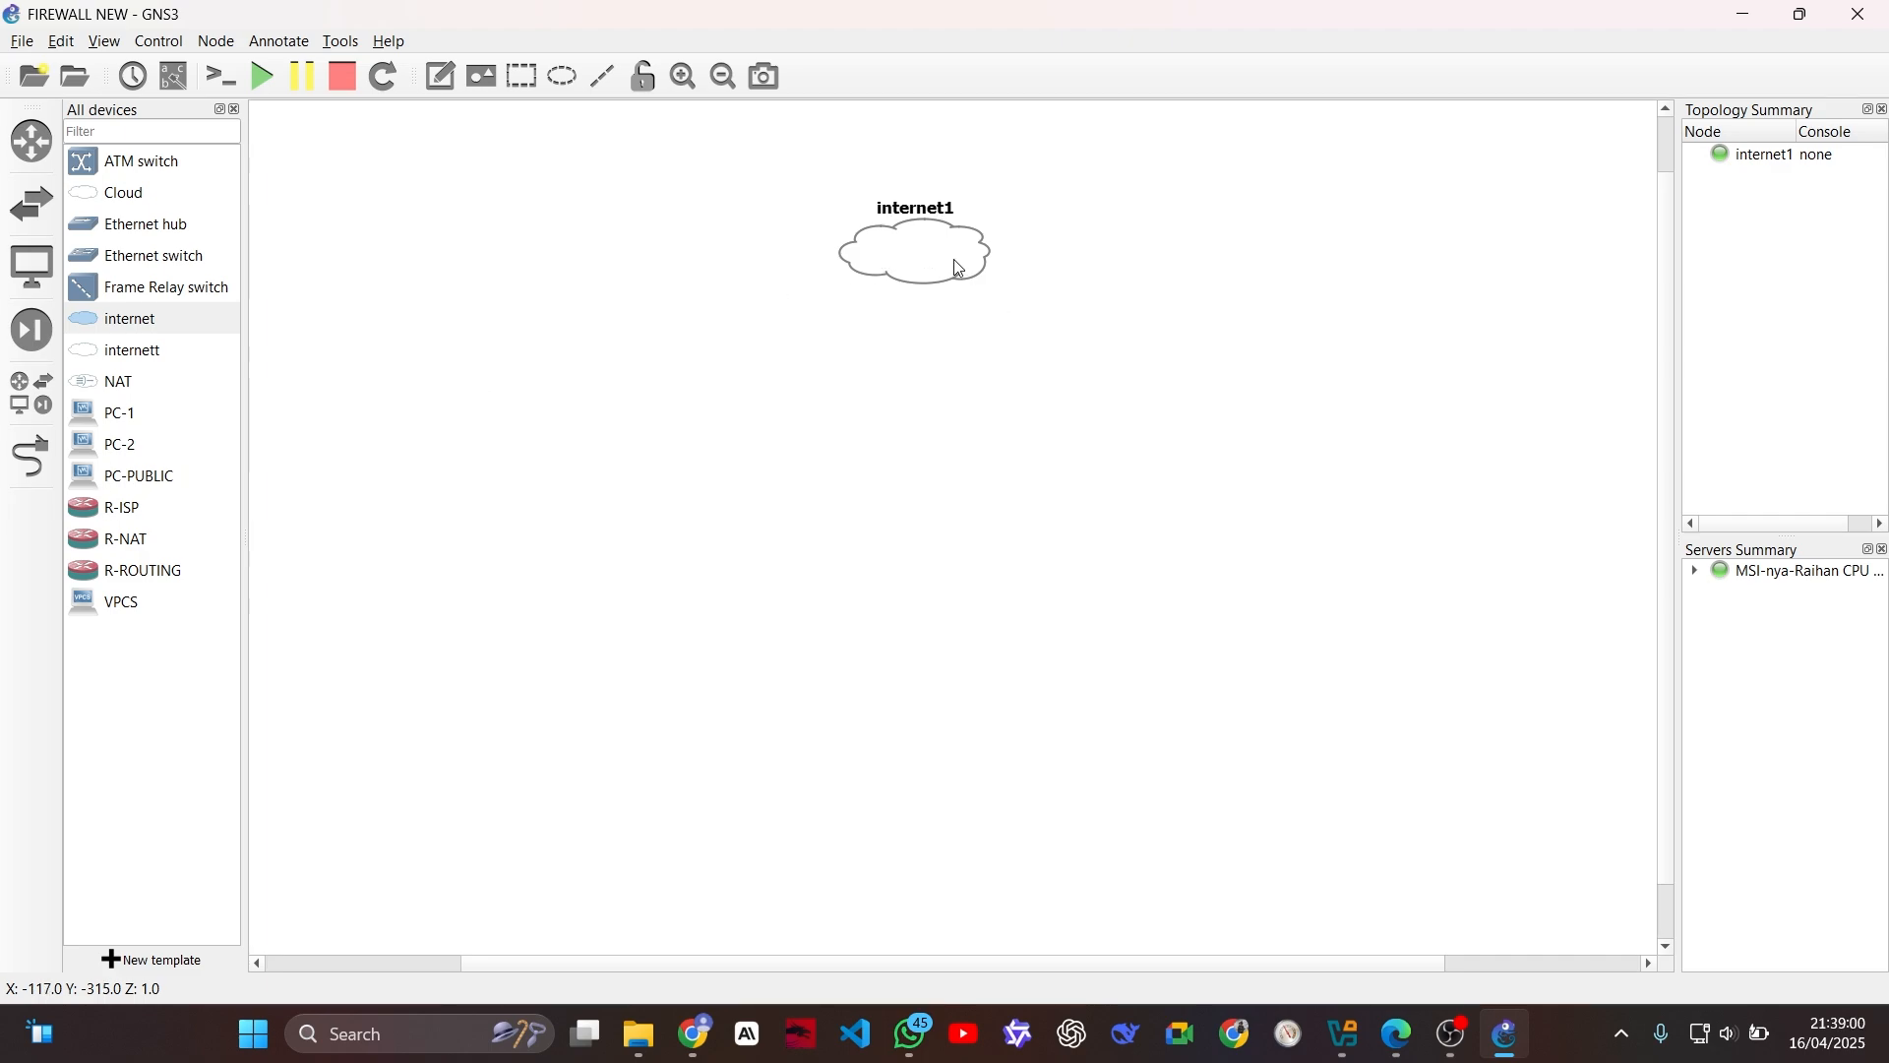
pyautogui.rightClick(943, 253)
pyautogui.click(1019, 266)
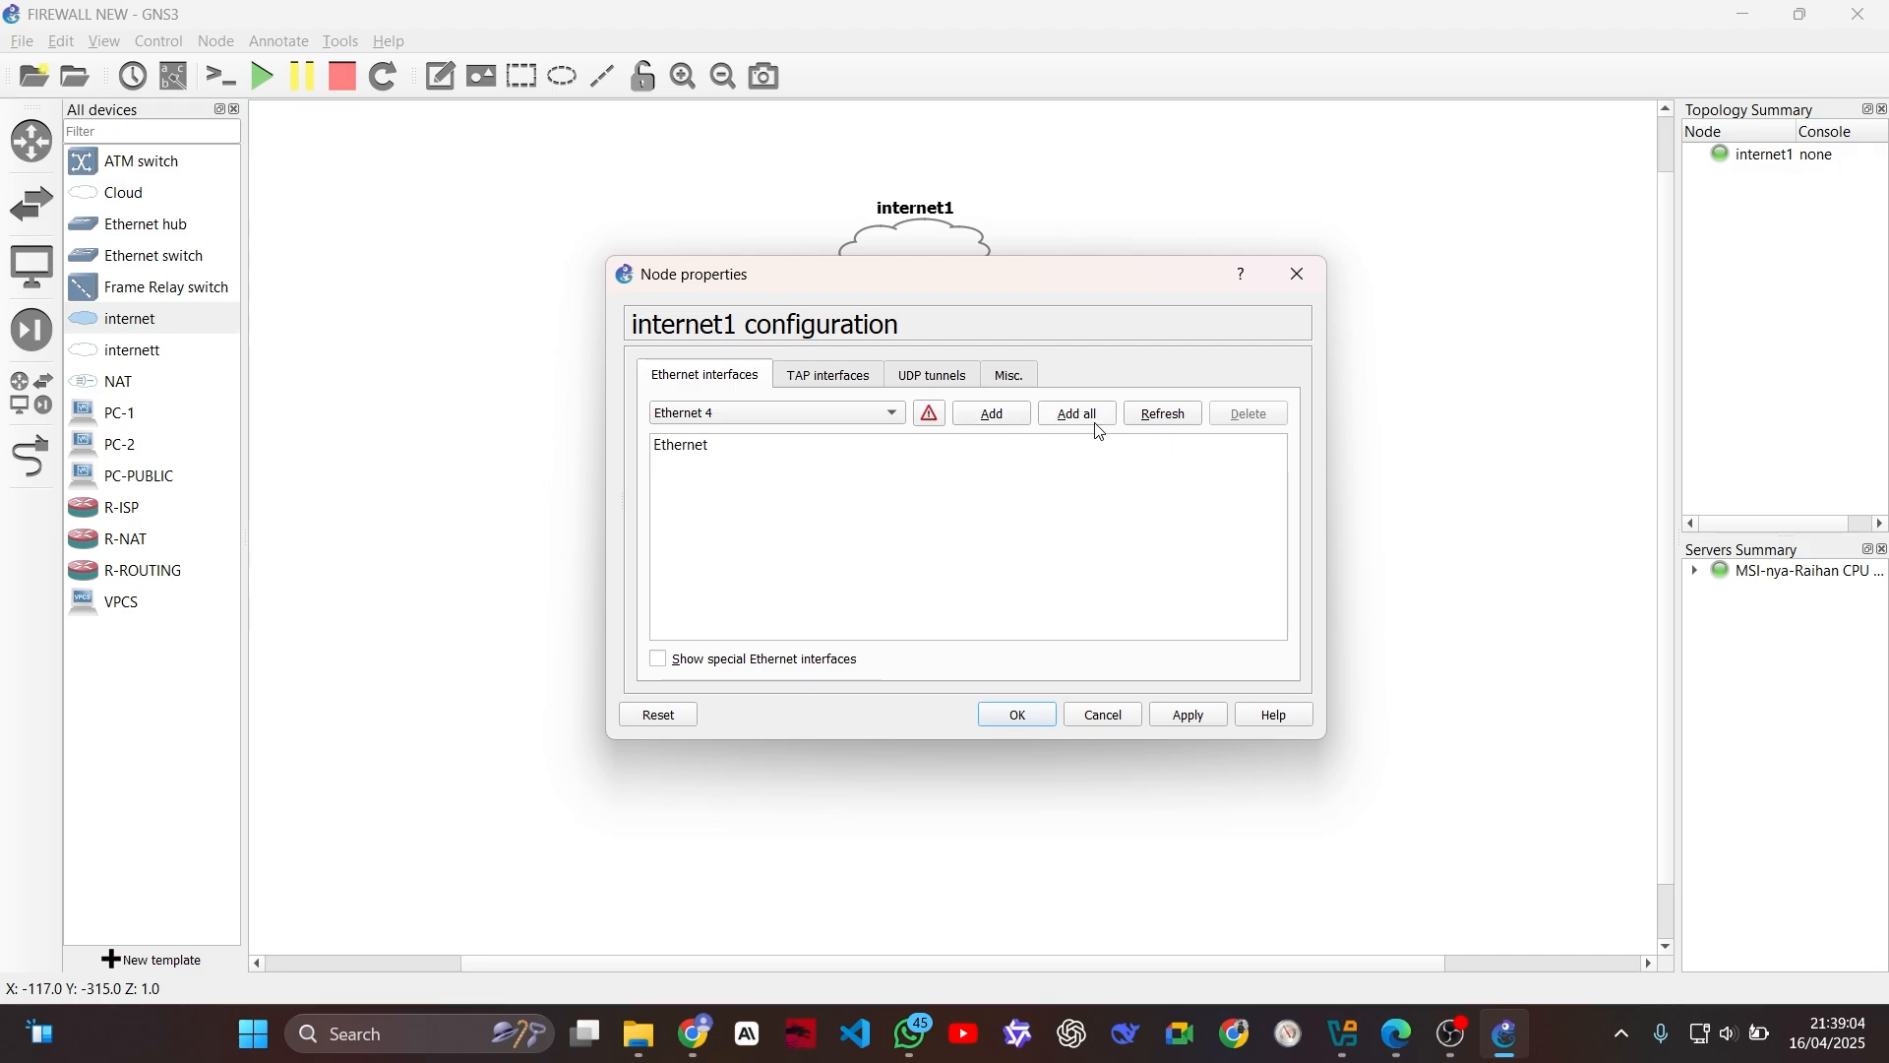
pyautogui.click(697, 660)
pyautogui.click(1729, 1033)
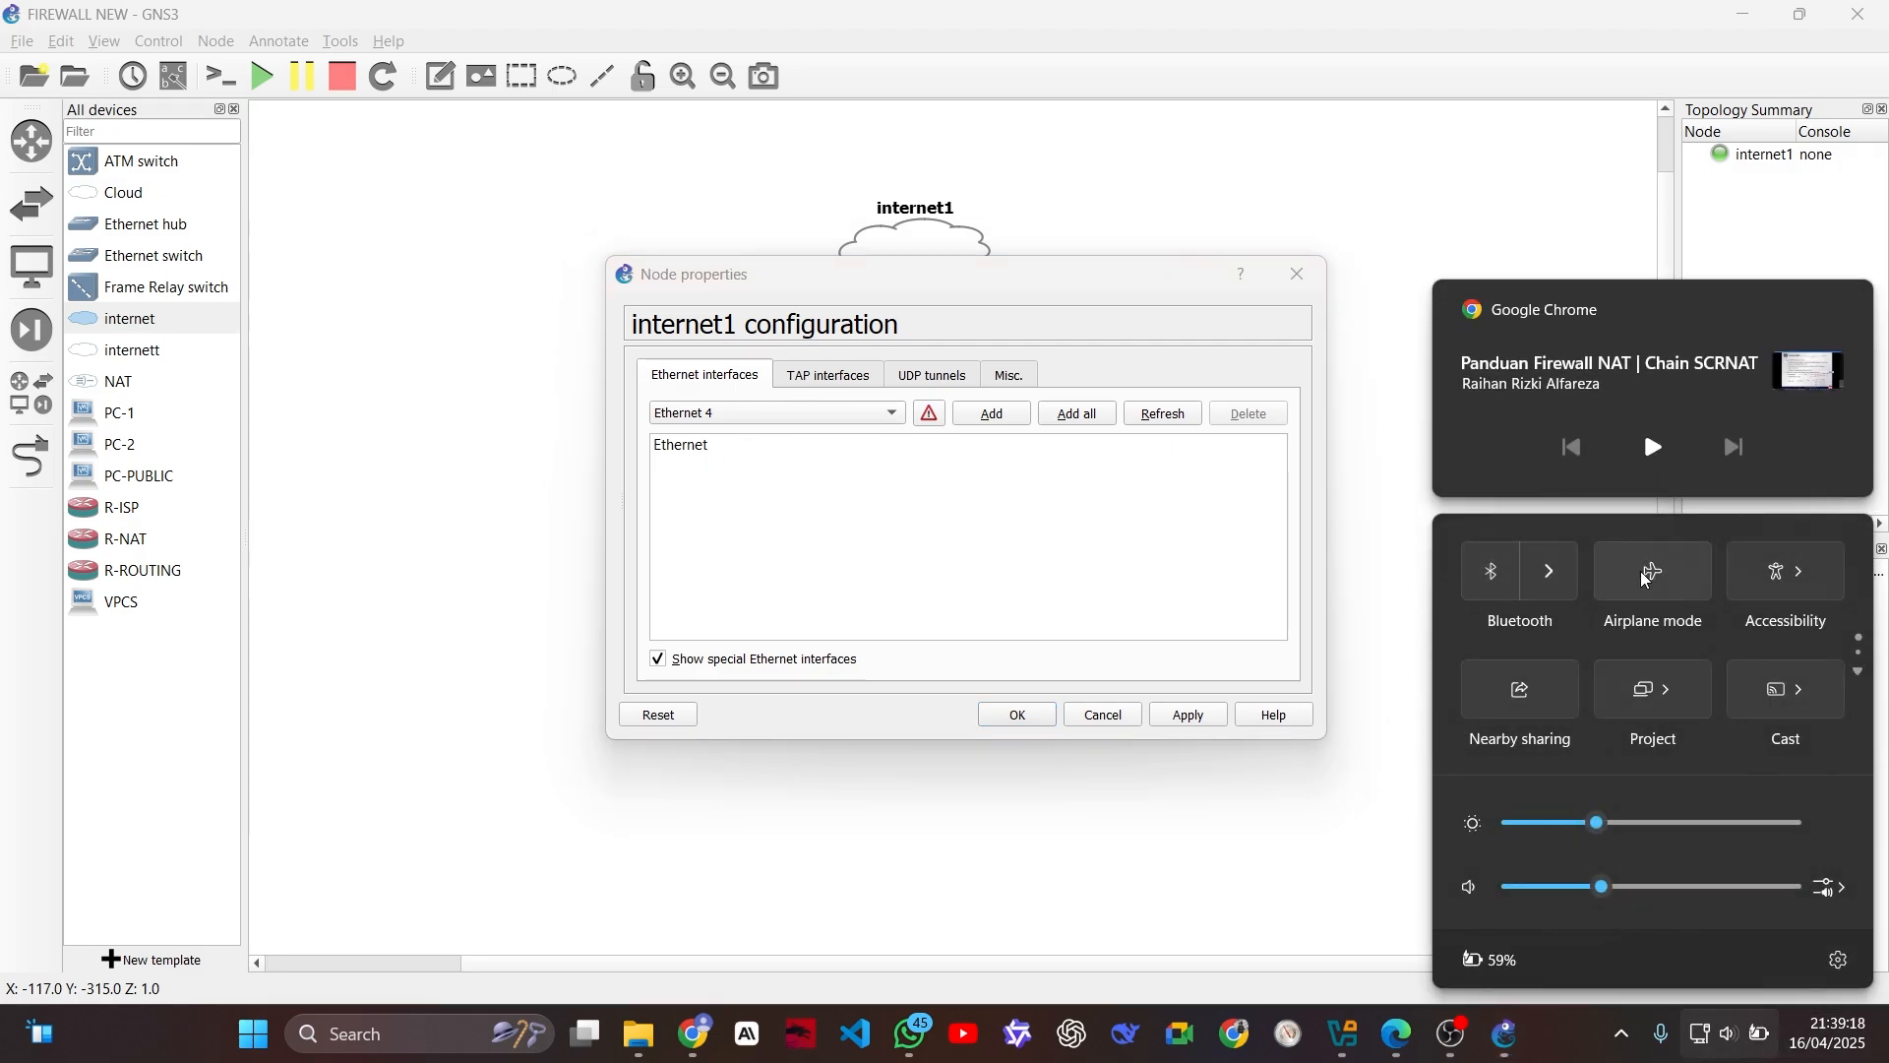
pyautogui.click(1149, 283)
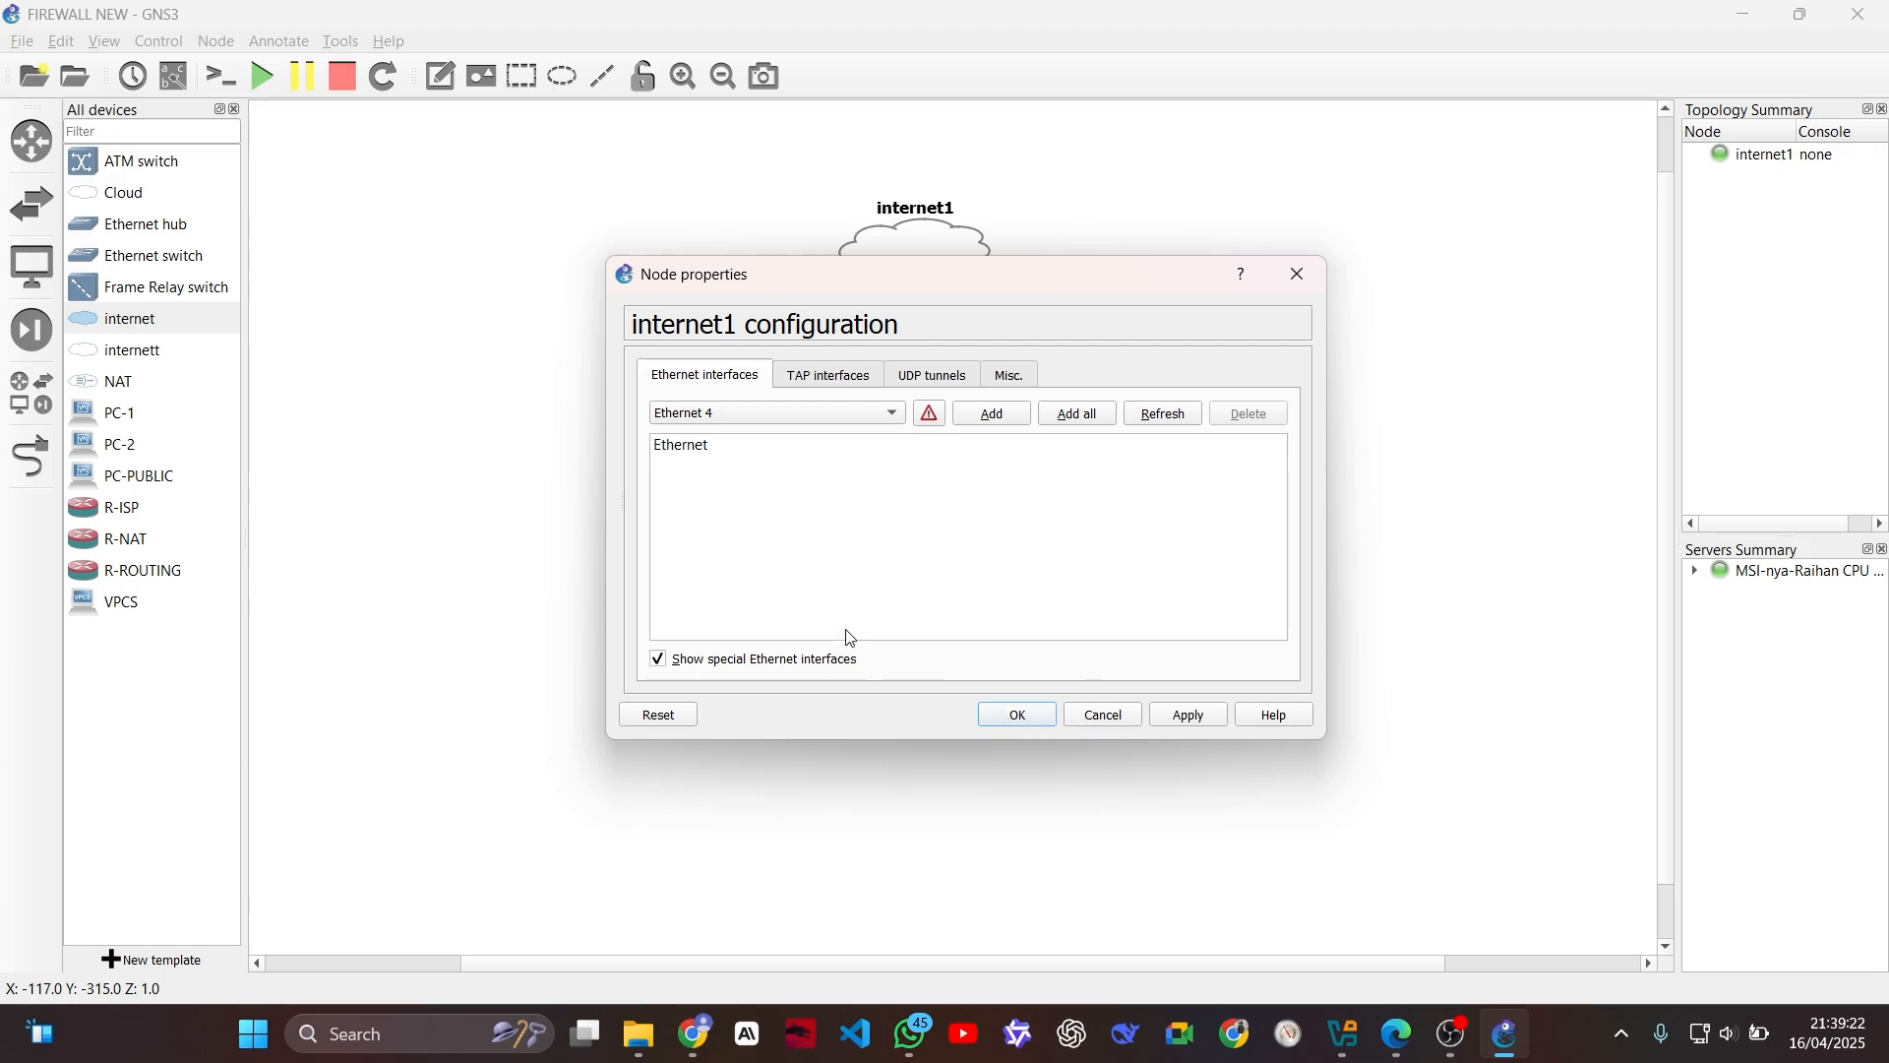
pyautogui.click(1017, 716)
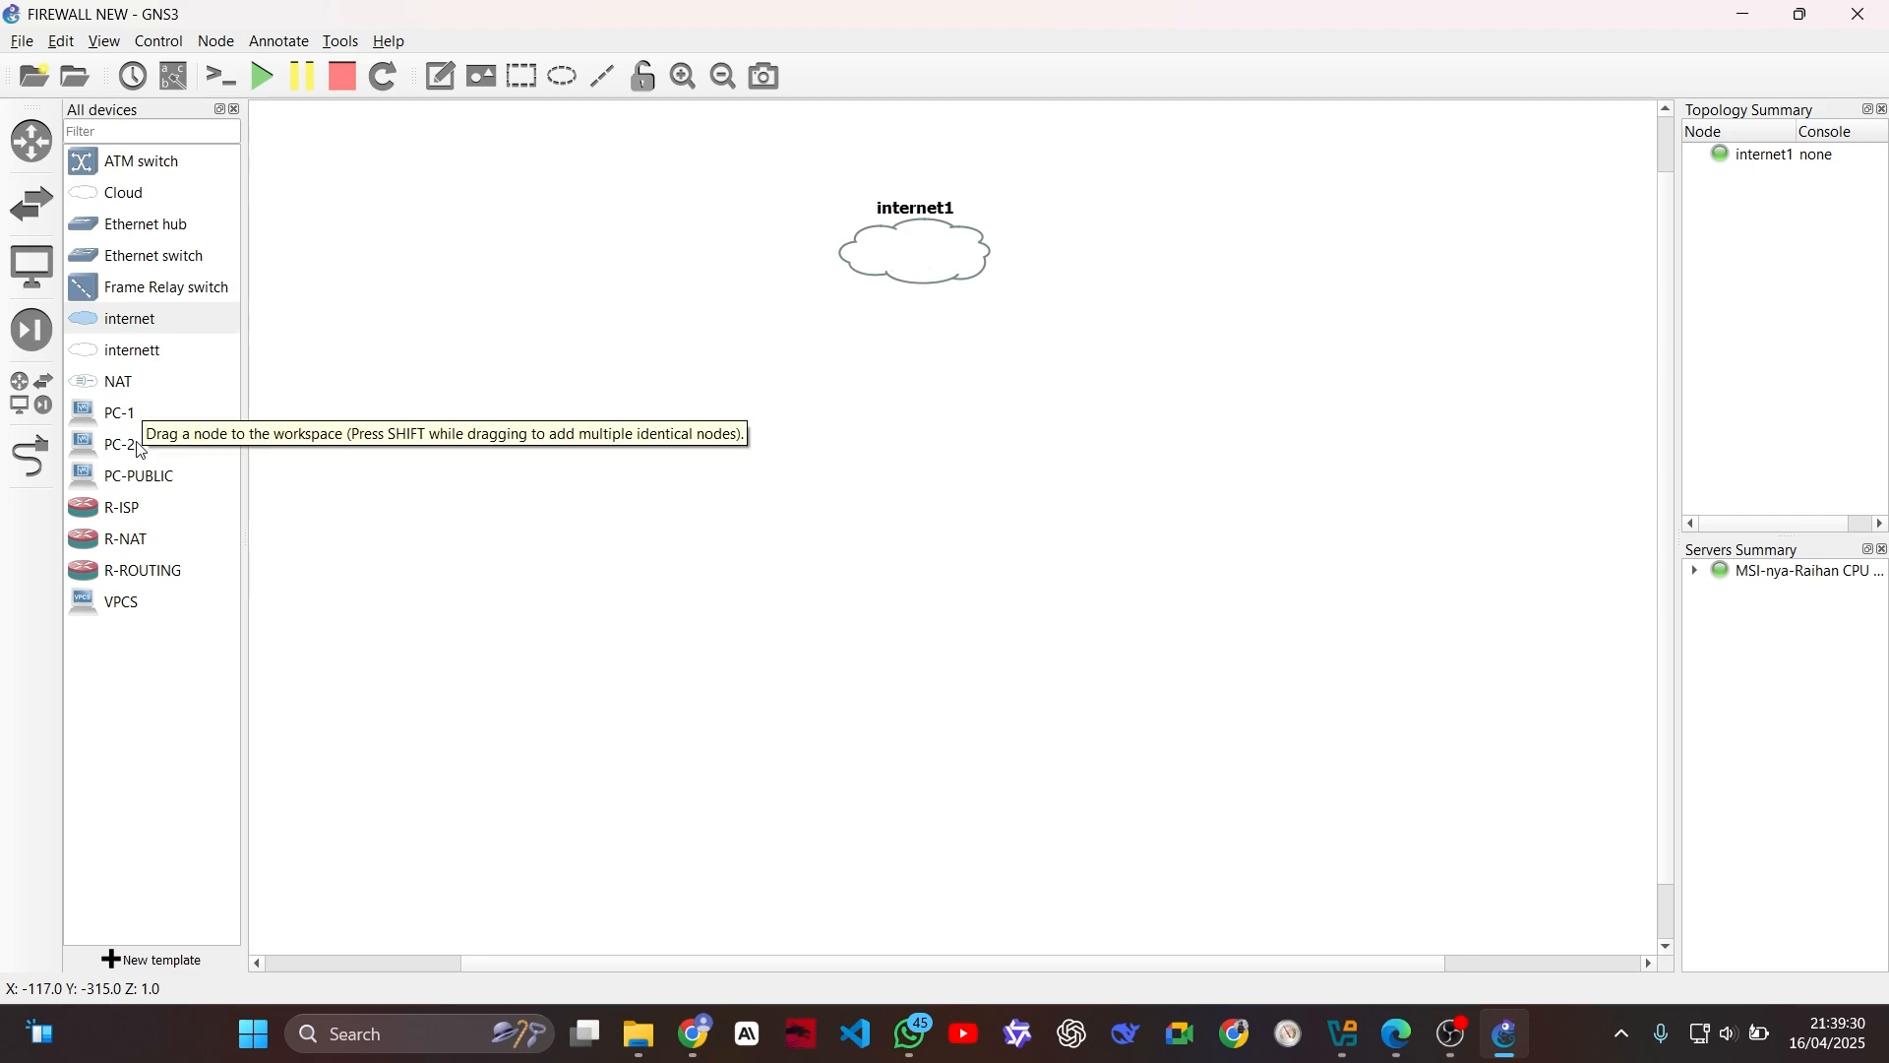
# Step: Place the R-ISP router below the internet cloud, an Ethernet switch under it, and the R-ROUTING and R-NAT routers side by side below the switch
pyautogui.moveTo(136, 507); pyautogui.dragTo(940, 396)
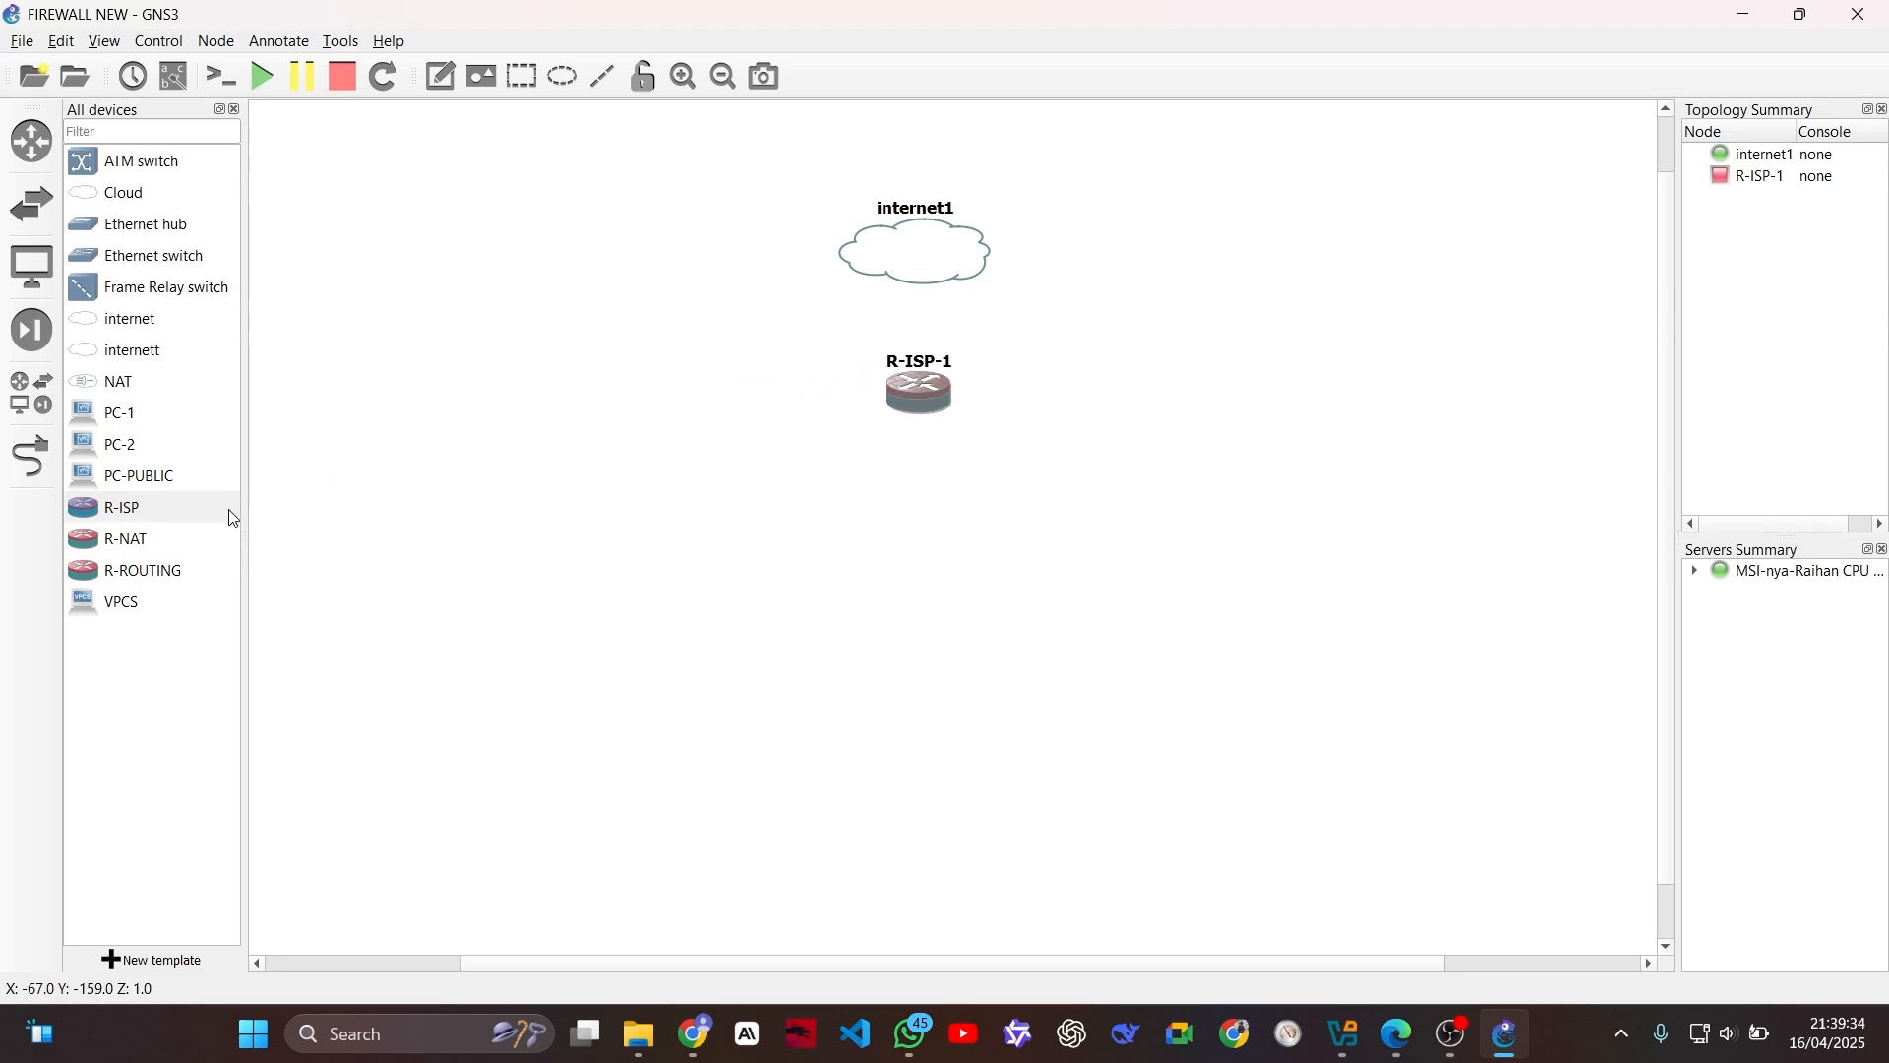
pyautogui.moveTo(133, 256); pyautogui.dragTo(896, 537)
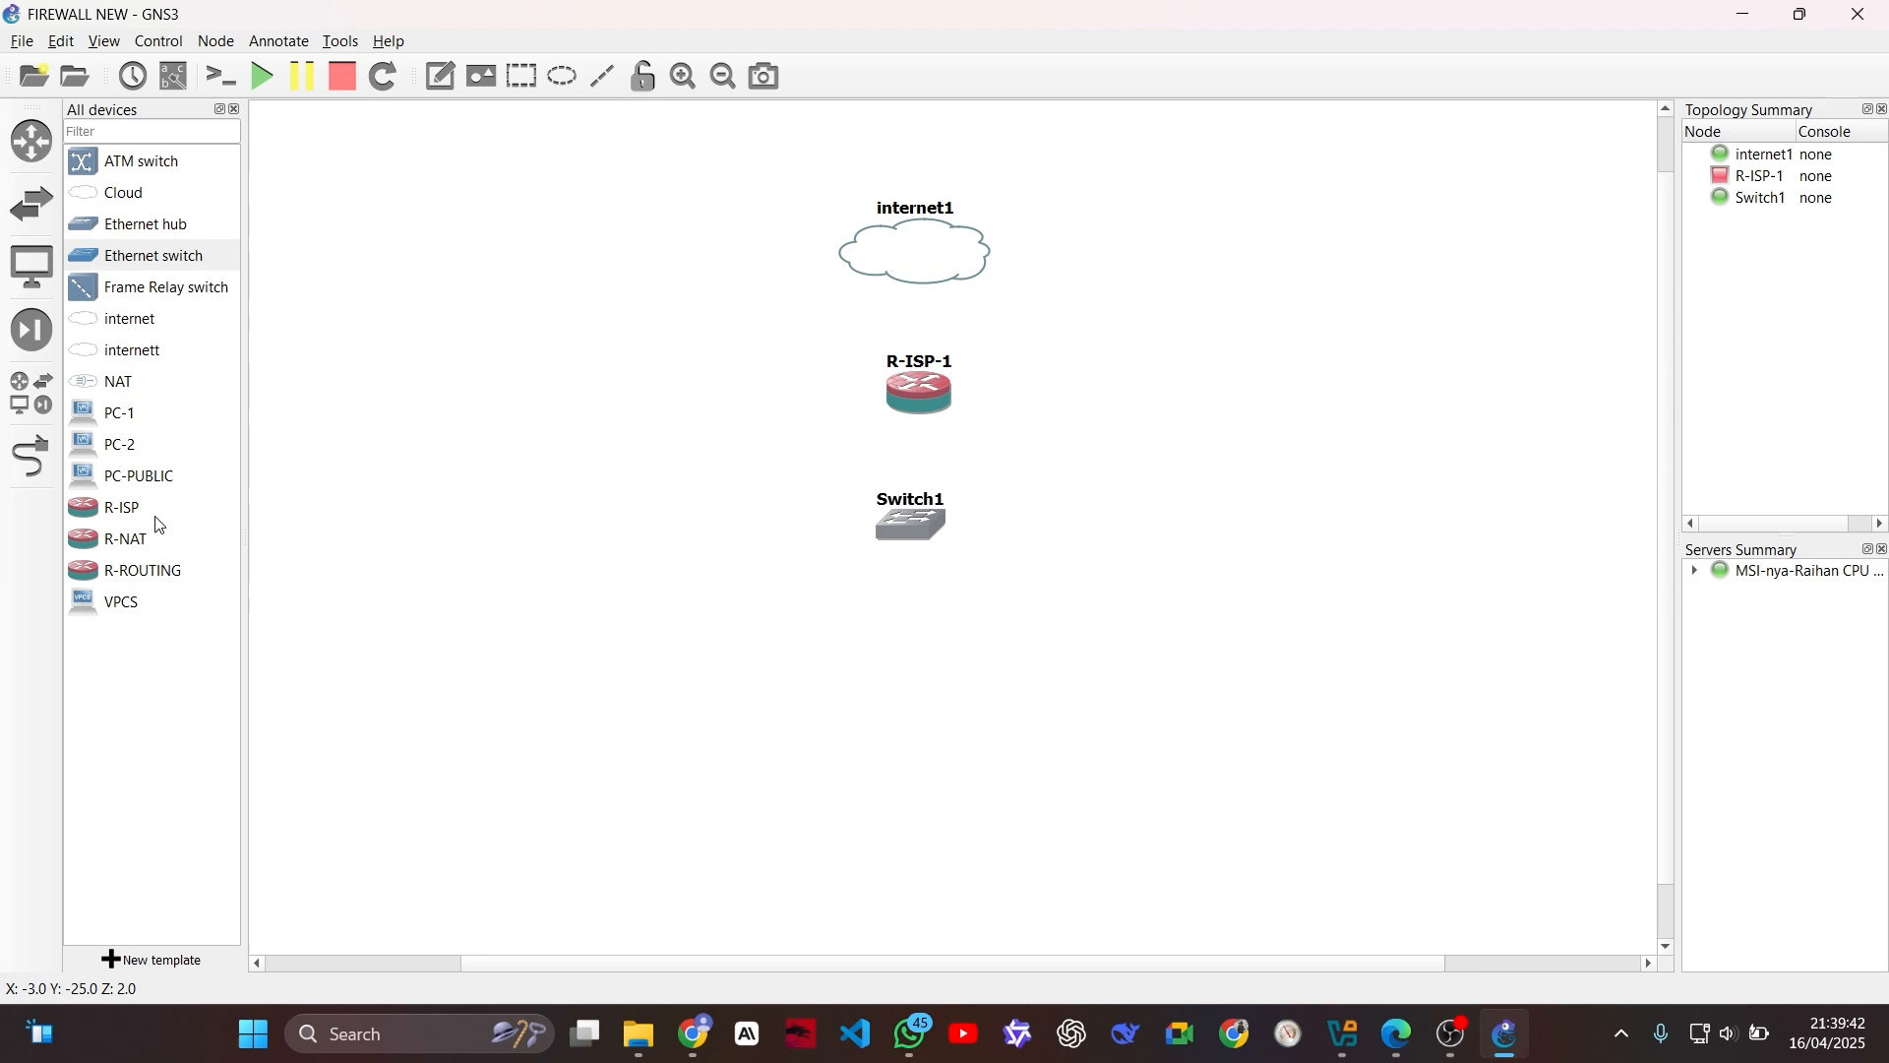
pyautogui.click(165, 573)
pyautogui.moveTo(166, 573); pyautogui.dragTo(787, 713)
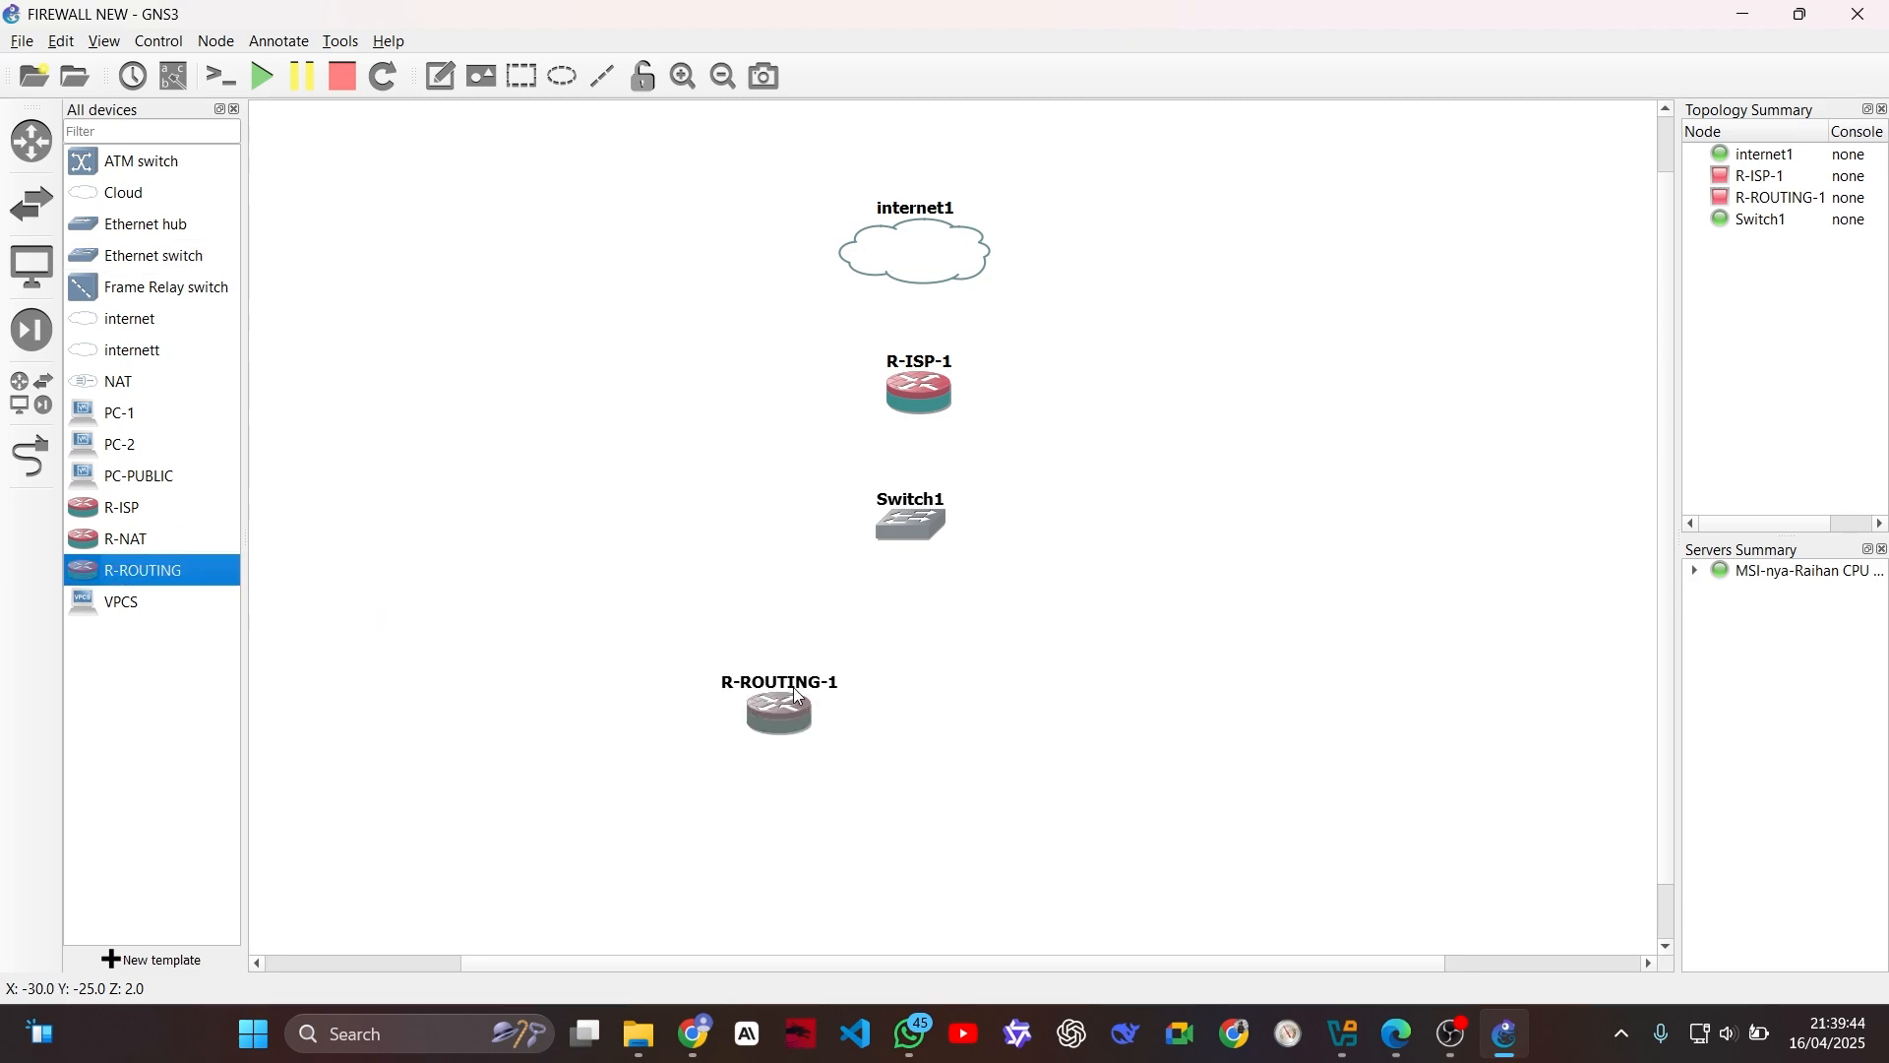
pyautogui.moveTo(127, 544); pyautogui.dragTo(1094, 723)
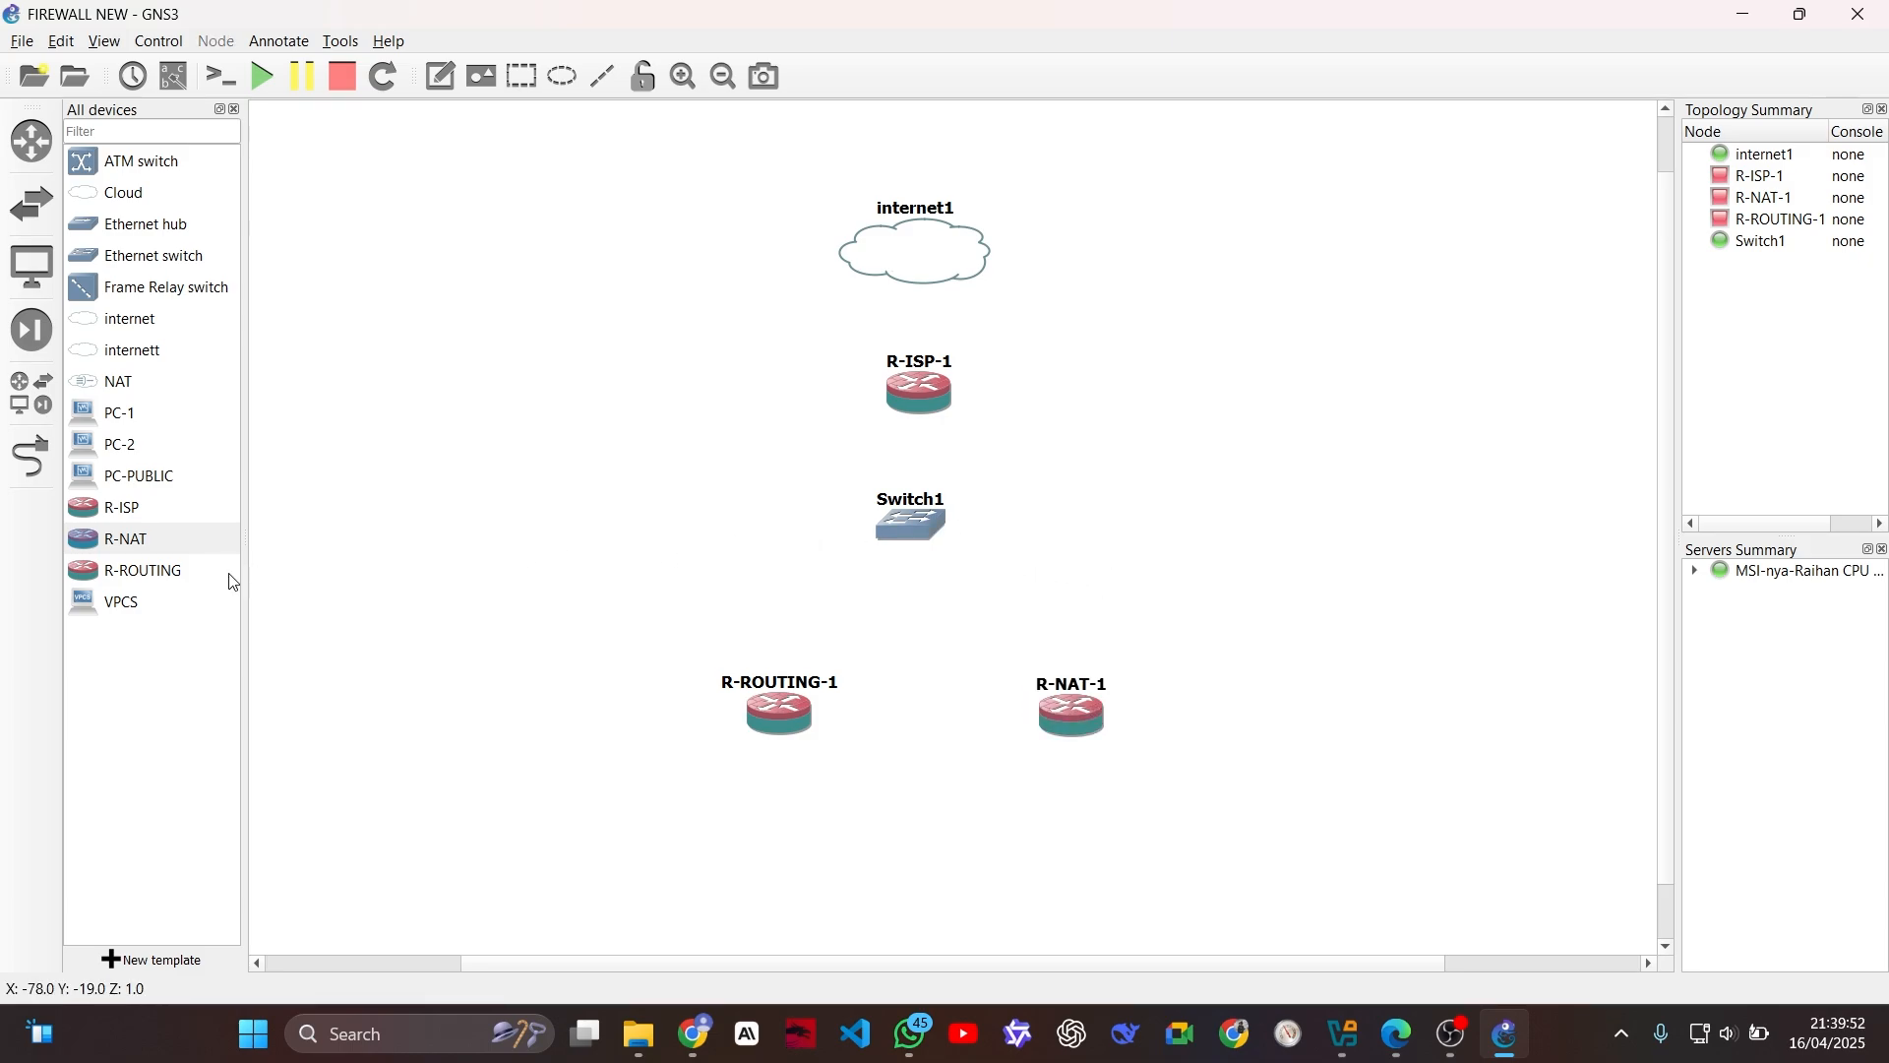
# Step: Place PC-1 below R-ROUTING-1, PC-2 below R-NAT-1, and PC-PUBLIC to the right of Switch1
pyautogui.click(130, 417)
pyautogui.moveTo(143, 416); pyautogui.dragTo(784, 823)
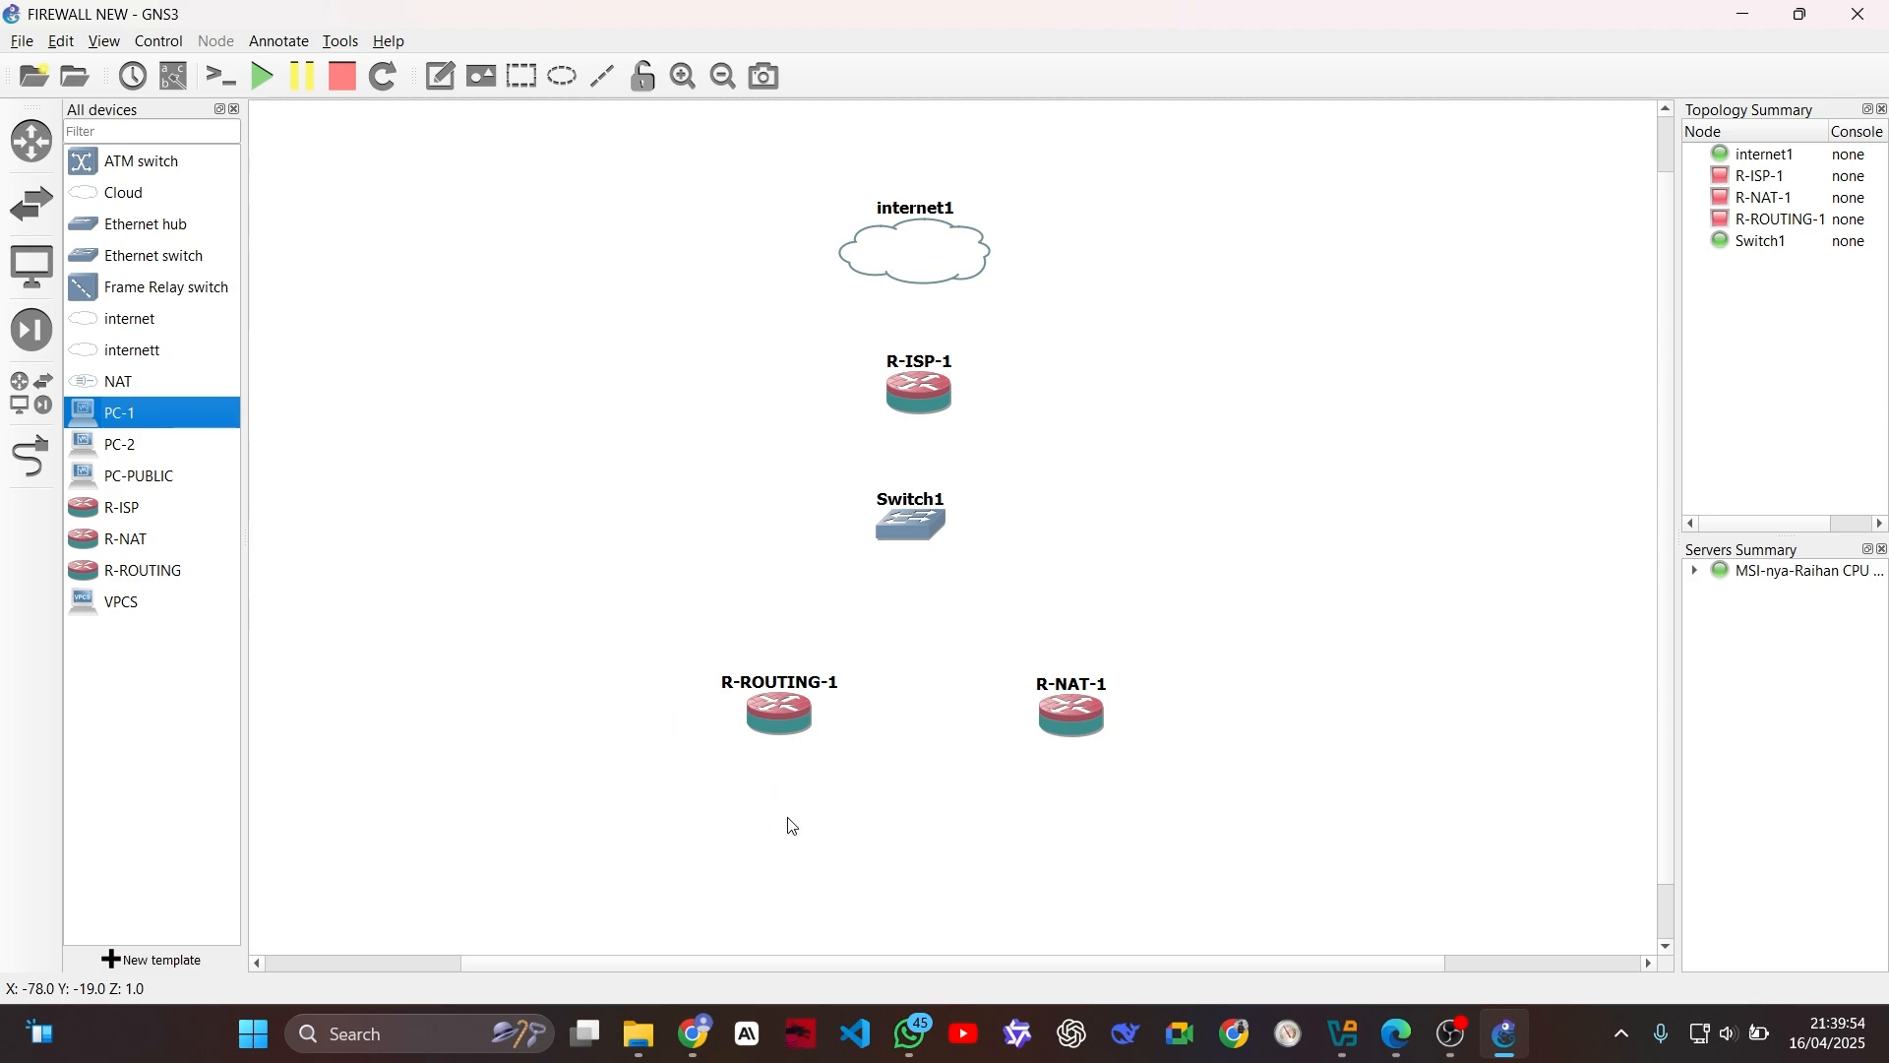
pyautogui.moveTo(140, 443); pyautogui.dragTo(1101, 852)
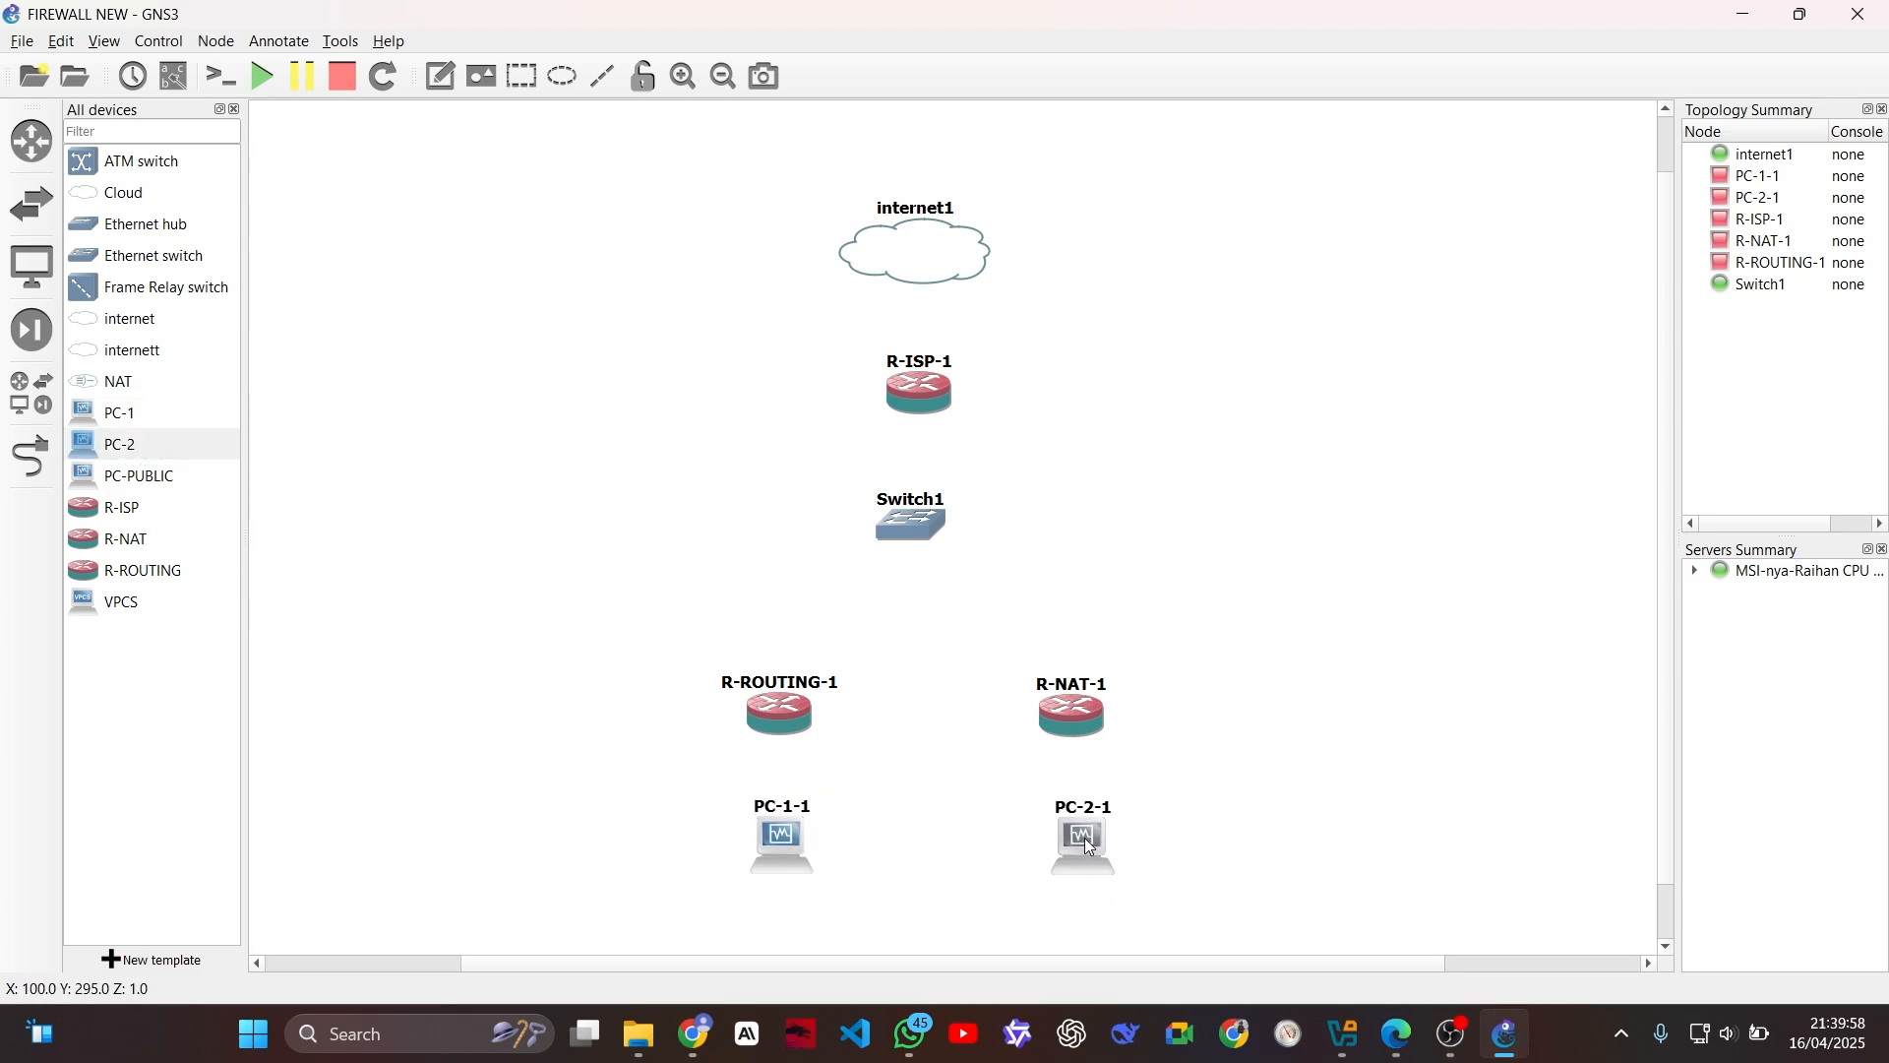
pyautogui.moveTo(173, 476); pyautogui.dragTo(1185, 546)
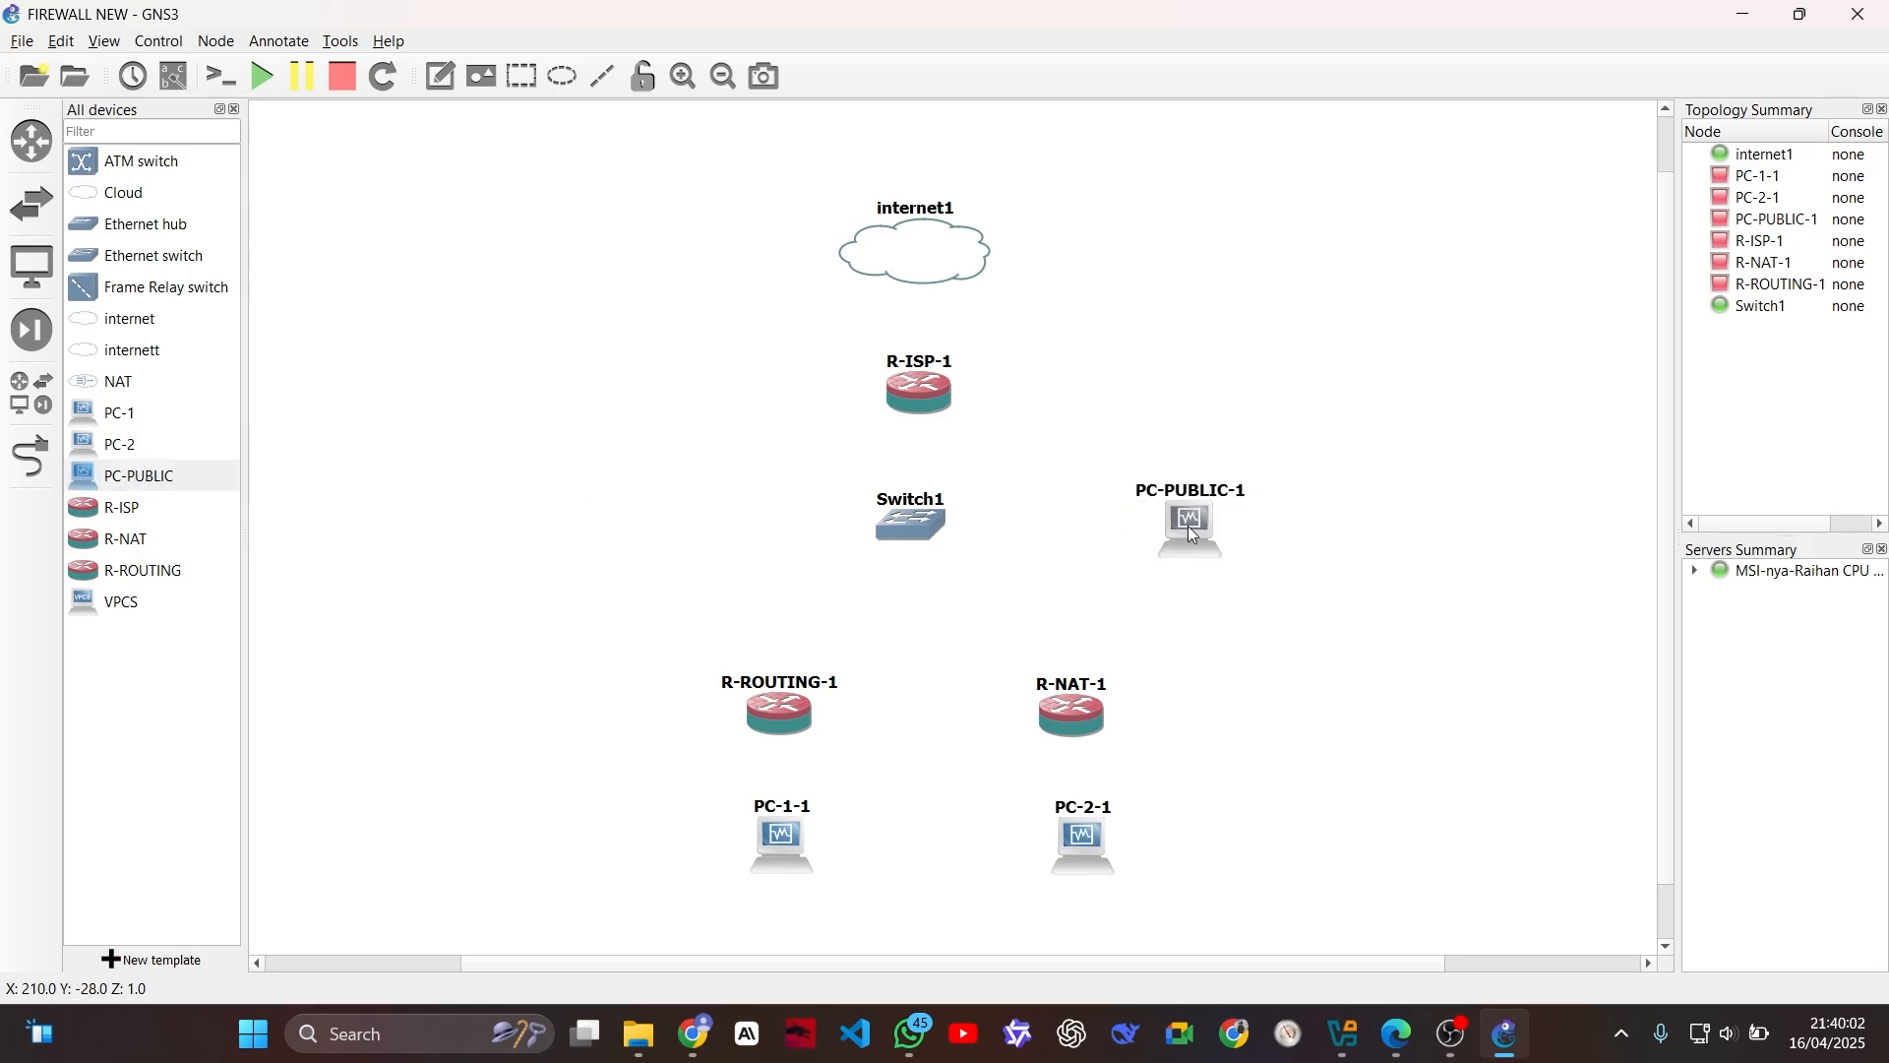
# Step: Link internet1 to R-ISP-1's Ethernet0, and R-ISP-1's Ethernet1 to Switch1's Ethernet0
pyautogui.click(32, 456)
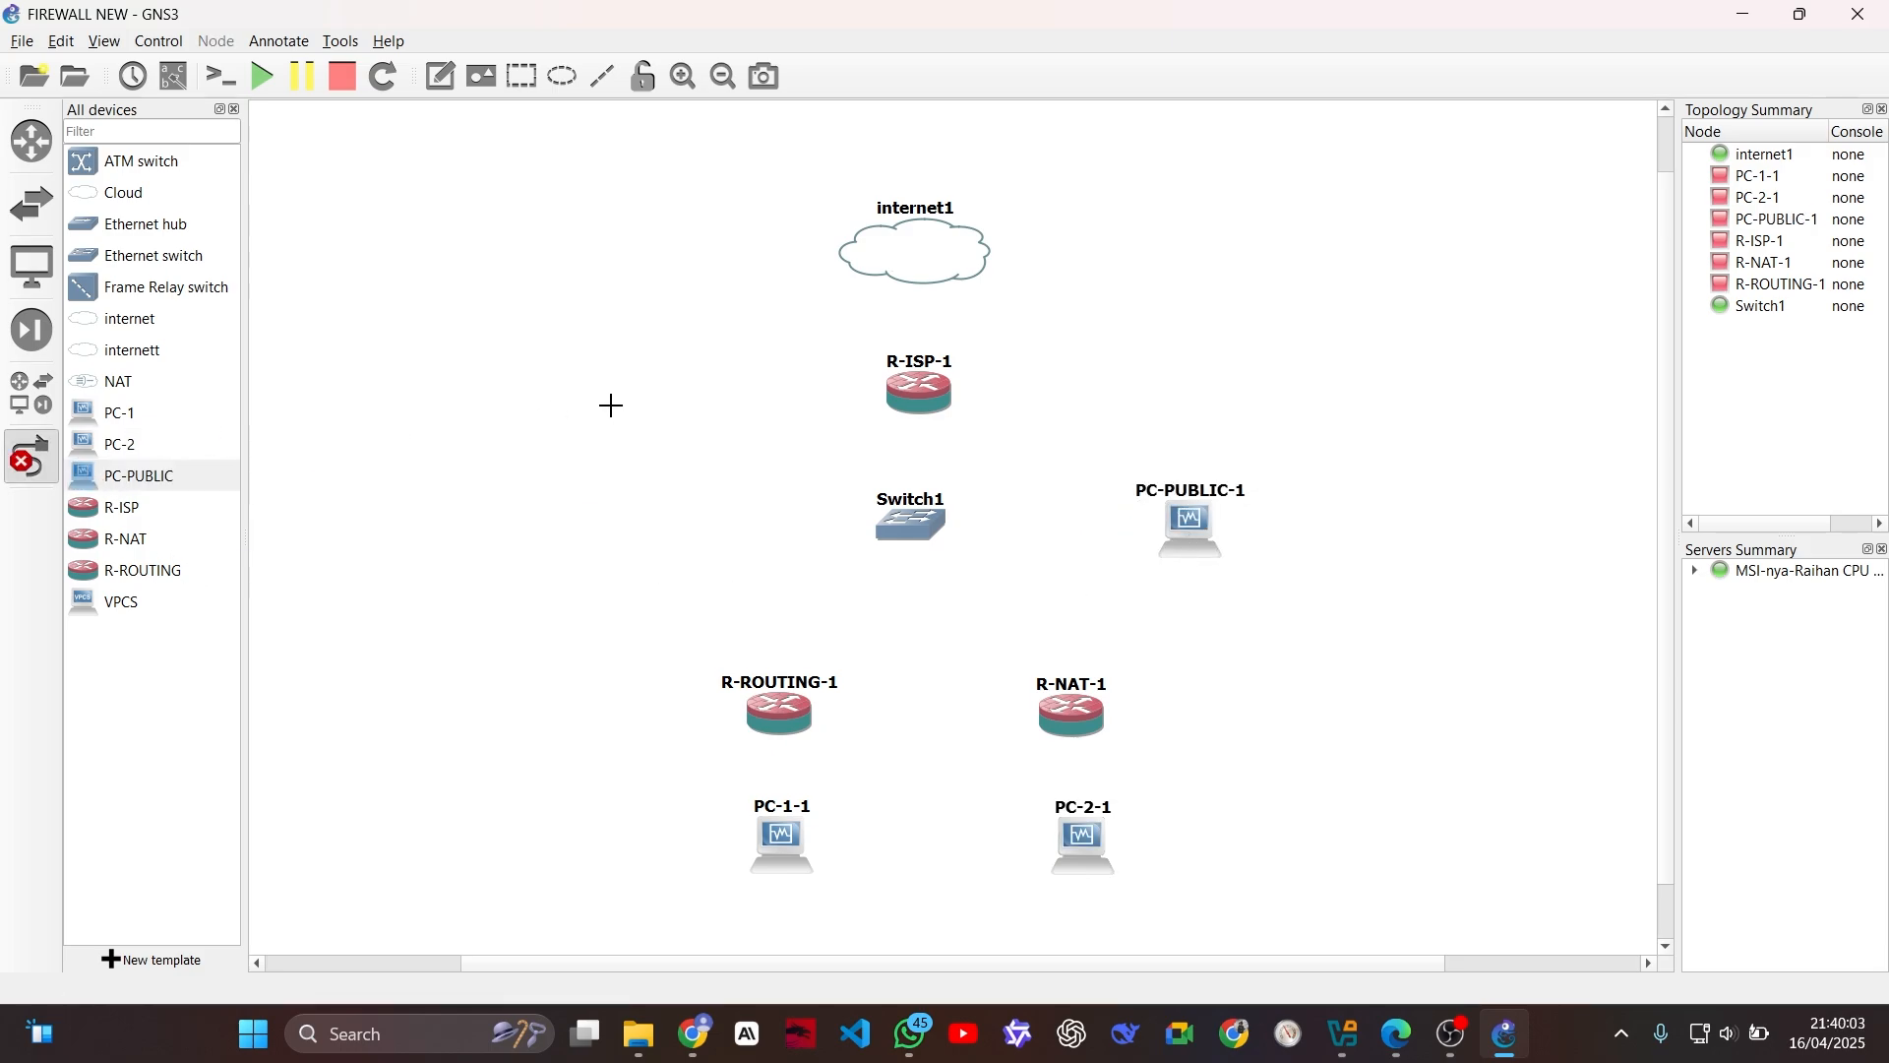
pyautogui.click(940, 251)
pyautogui.click(985, 264)
pyautogui.click(916, 395)
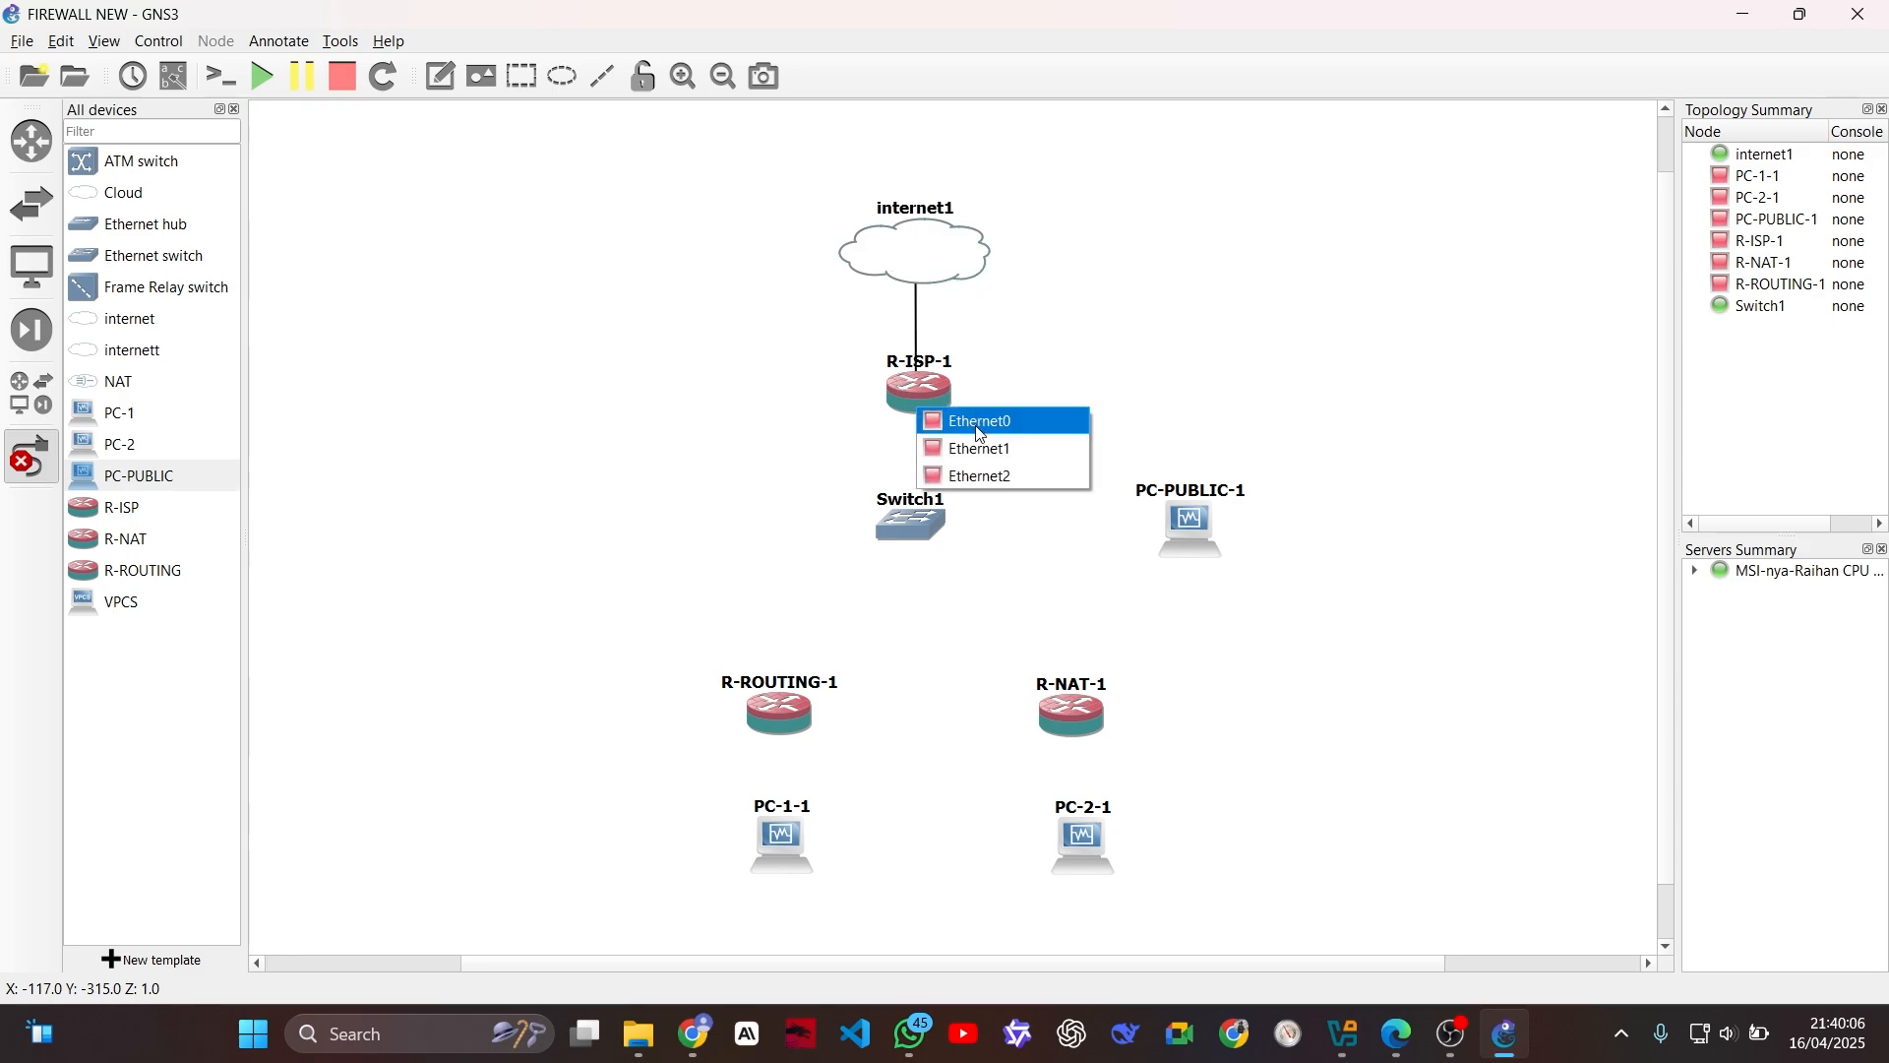
pyautogui.click(976, 428)
pyautogui.click(918, 401)
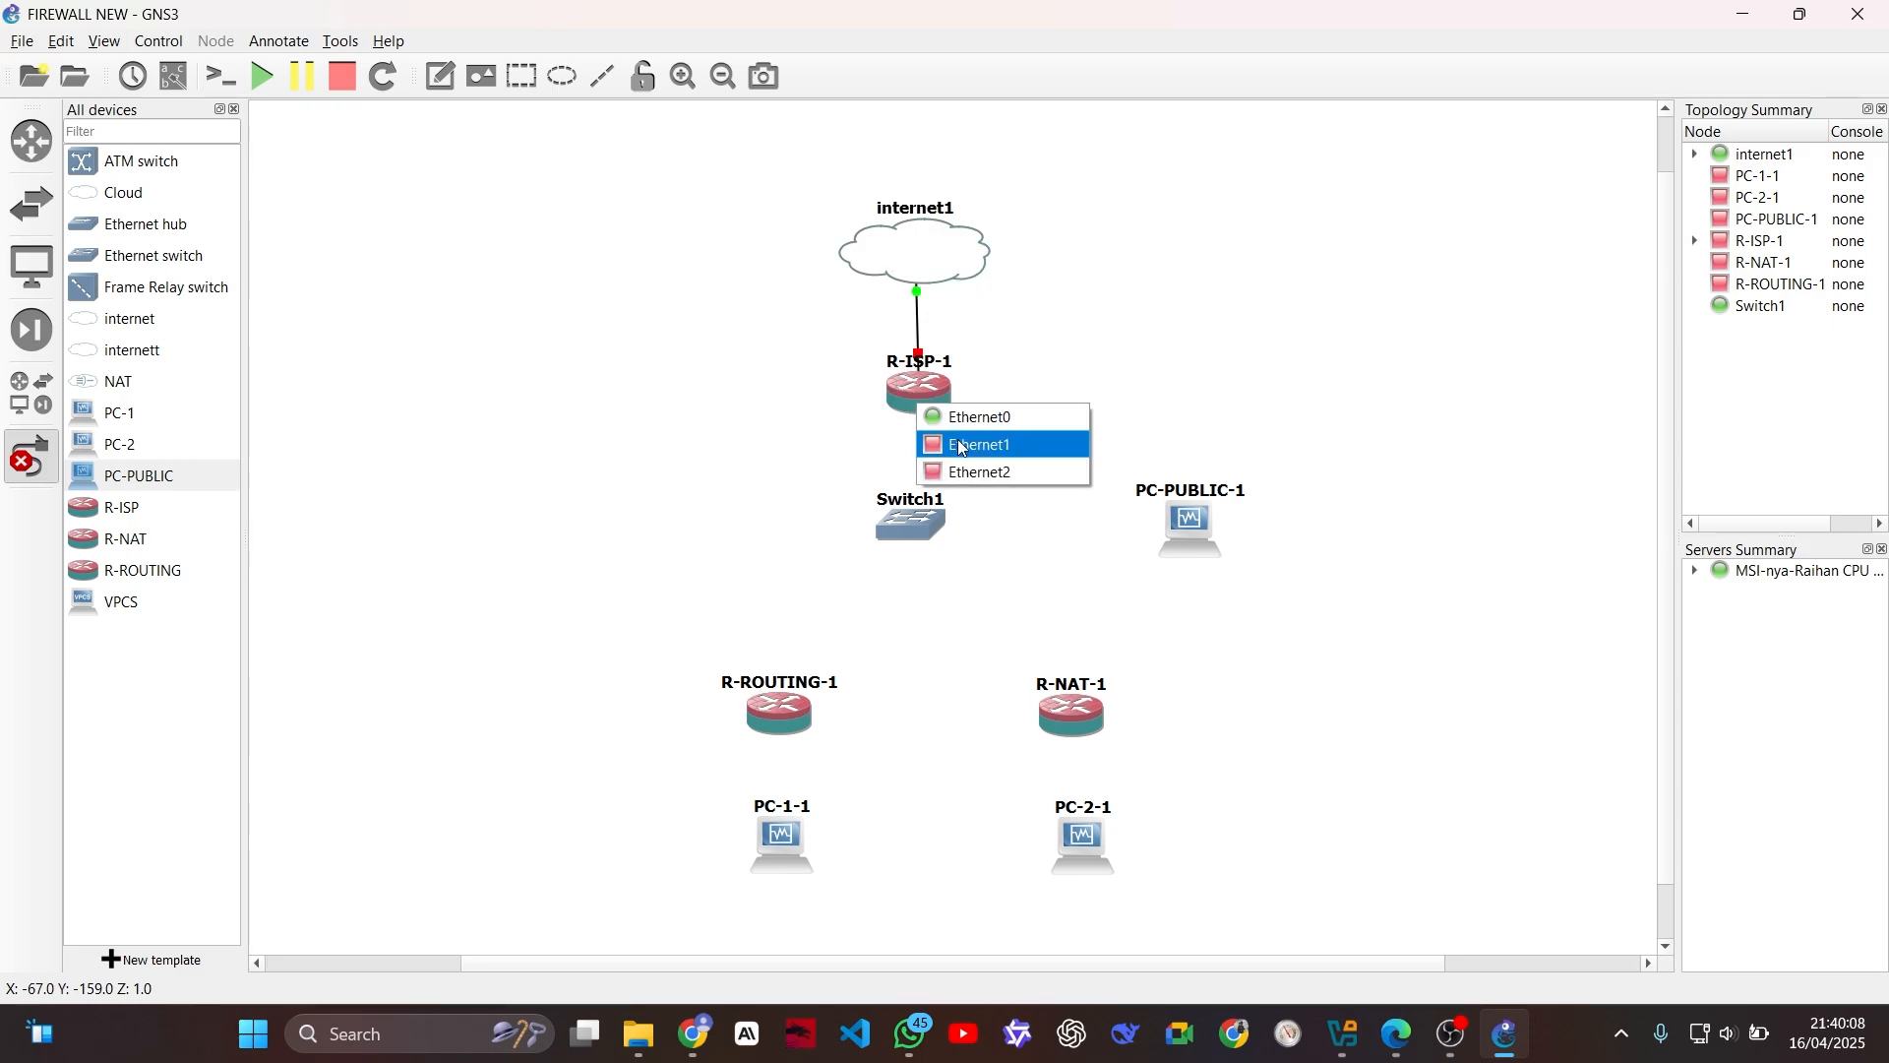
pyautogui.click(975, 439)
pyautogui.click(912, 532)
pyautogui.click(960, 541)
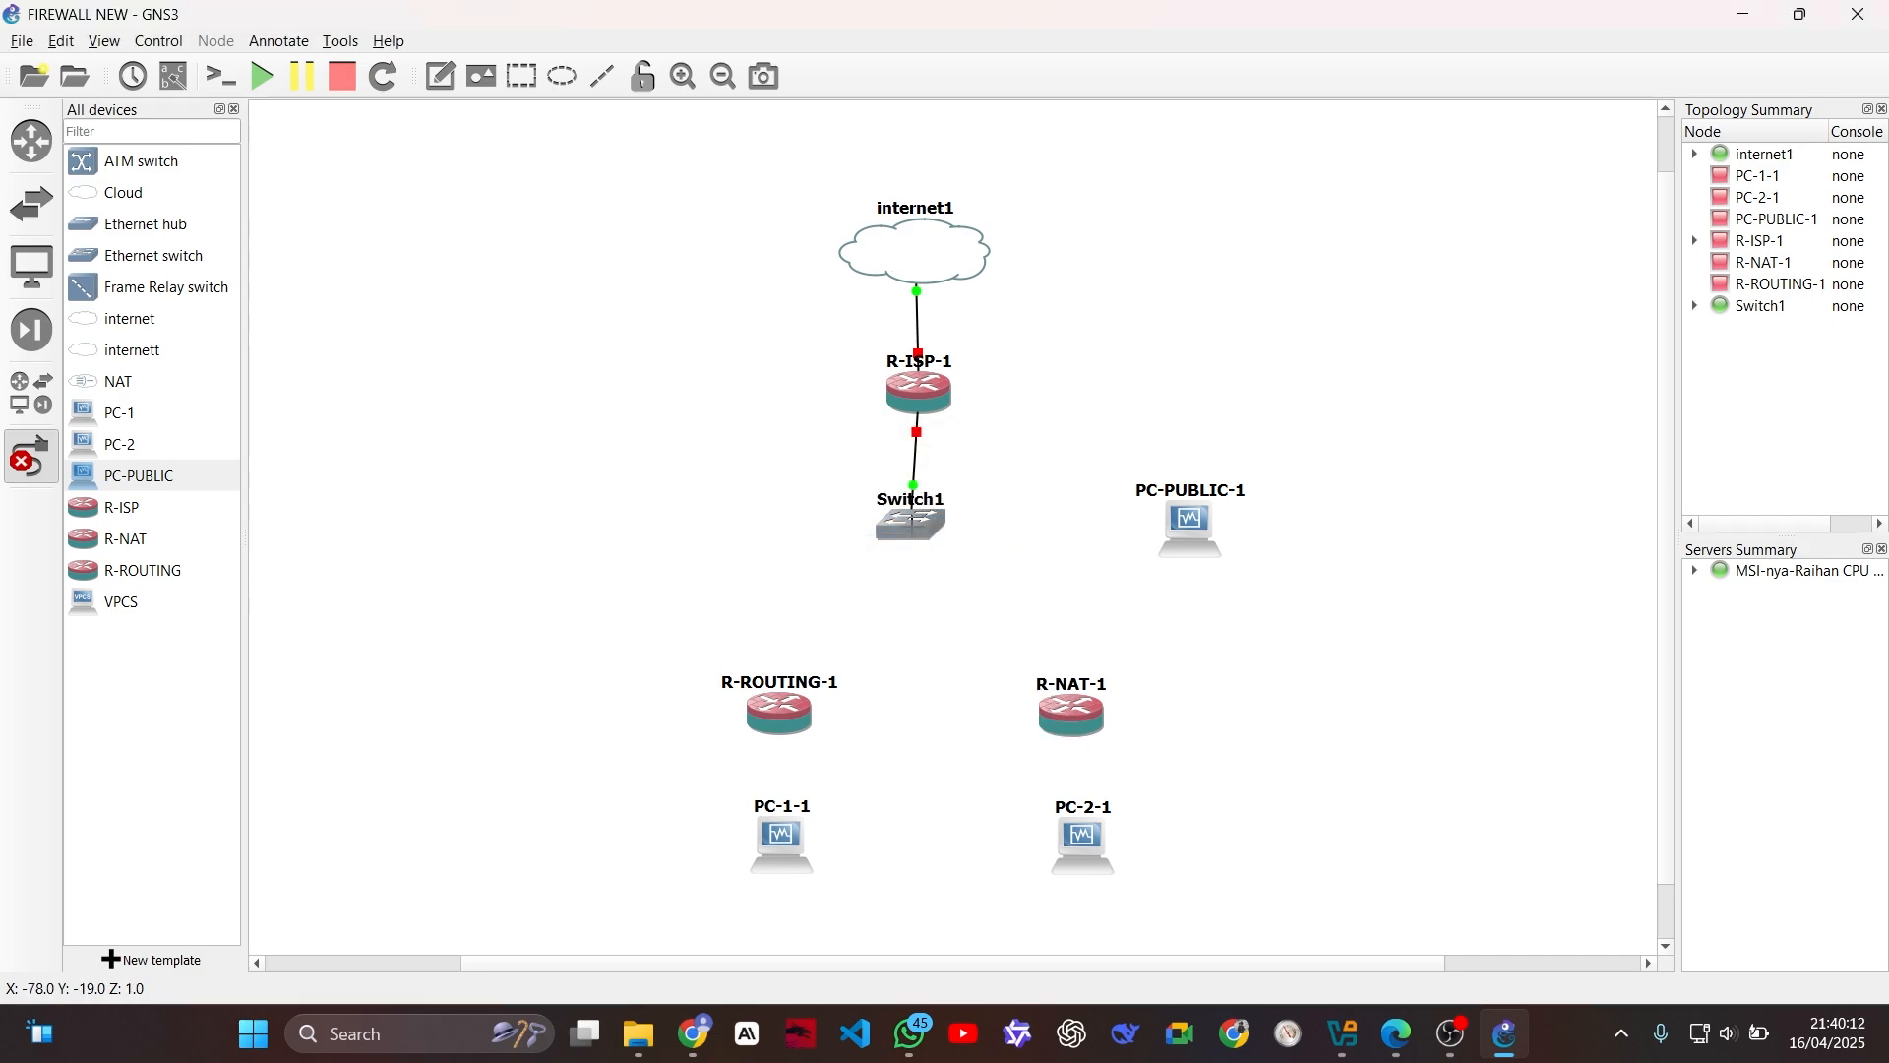
# Step: Connect R-ROUTING-1 to Switch1's Ethernet1 and PC-PUBLIC-1 to Switch1's Ethernet2
pyautogui.click(787, 723)
pyautogui.click(846, 748)
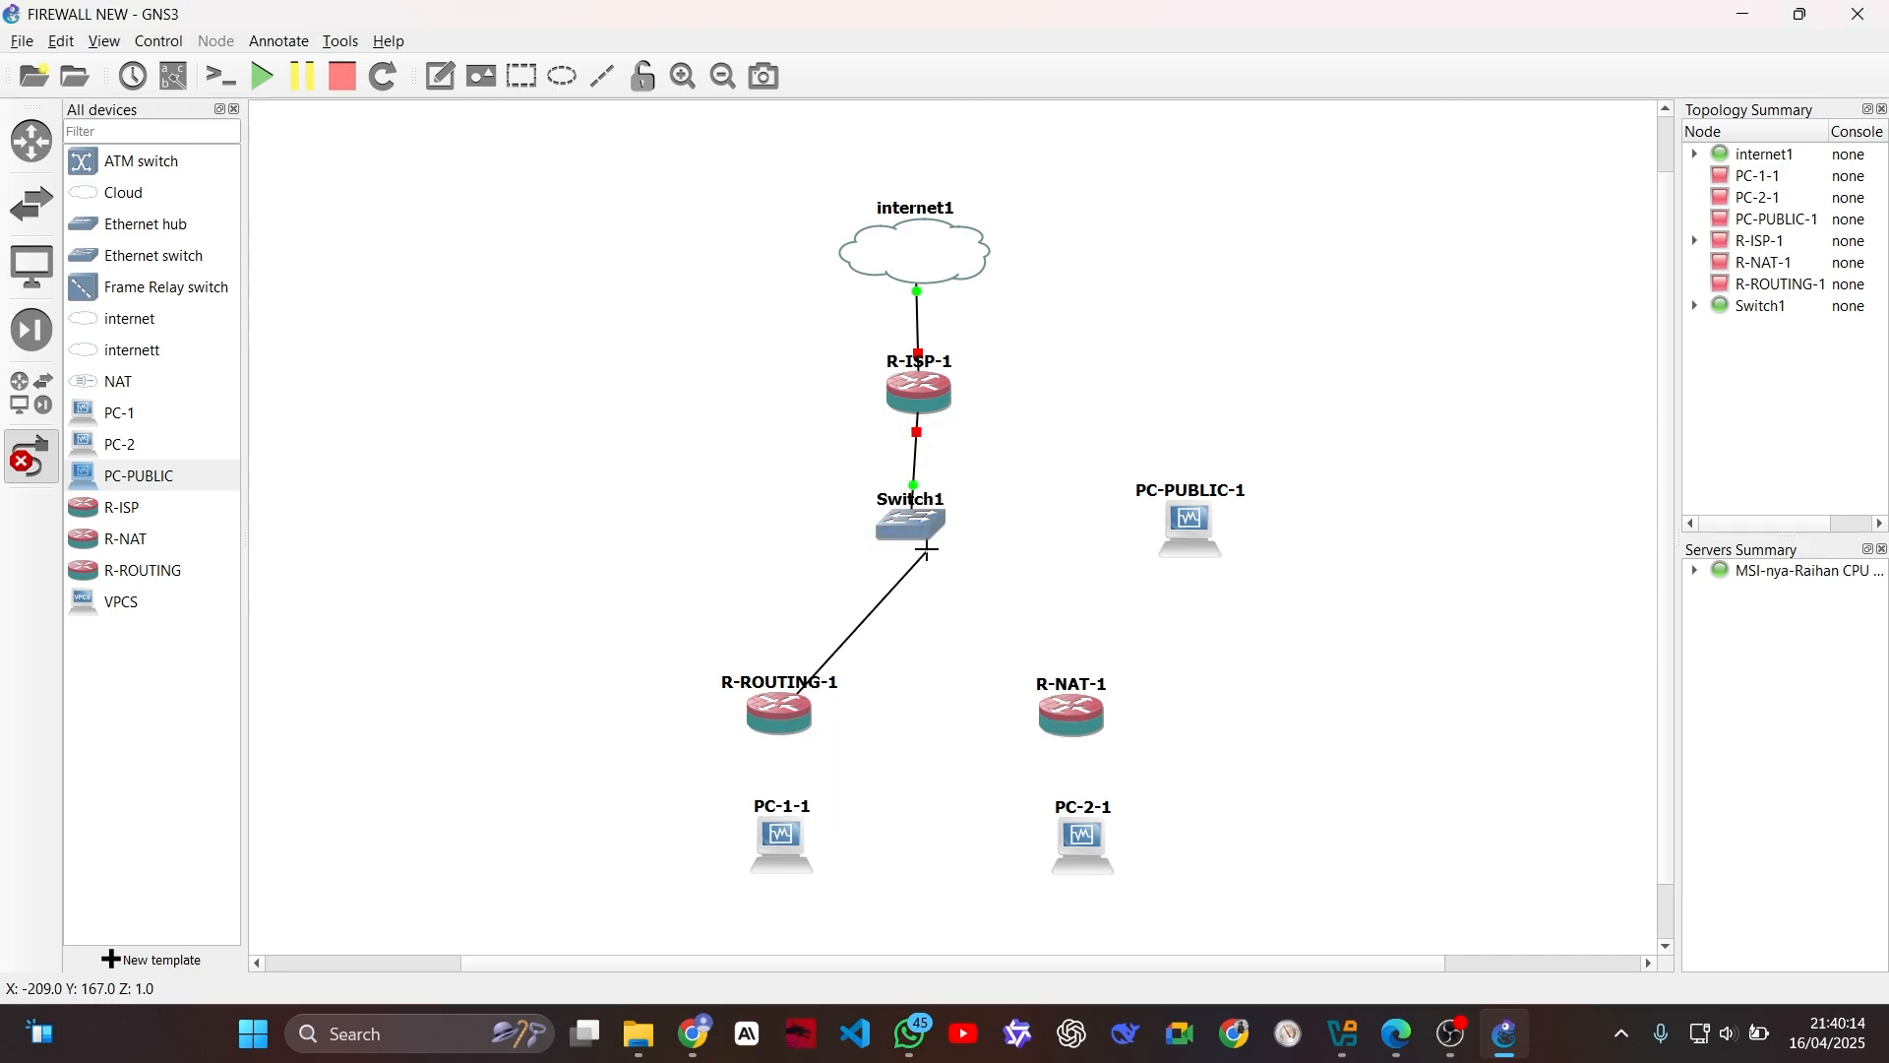
pyautogui.click(926, 548)
pyautogui.click(979, 557)
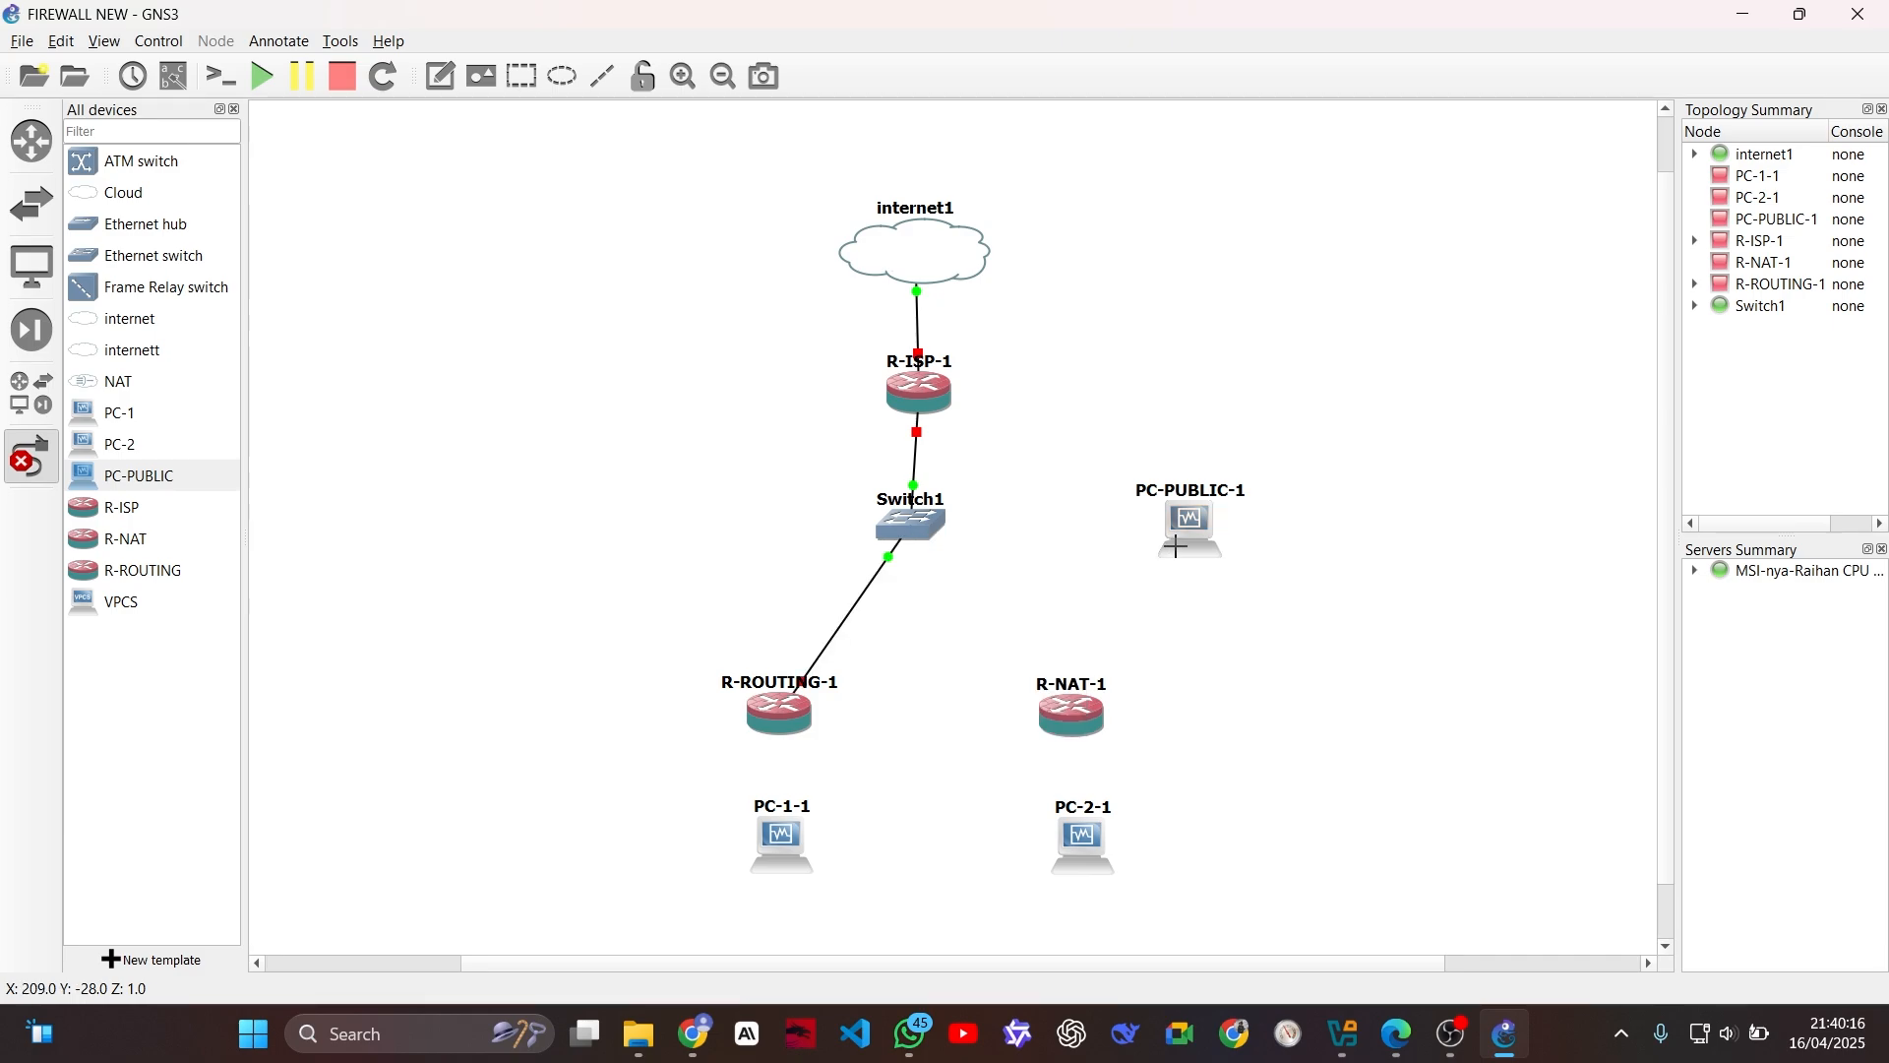
pyautogui.click(1176, 546)
pyautogui.click(1212, 559)
pyautogui.click(913, 529)
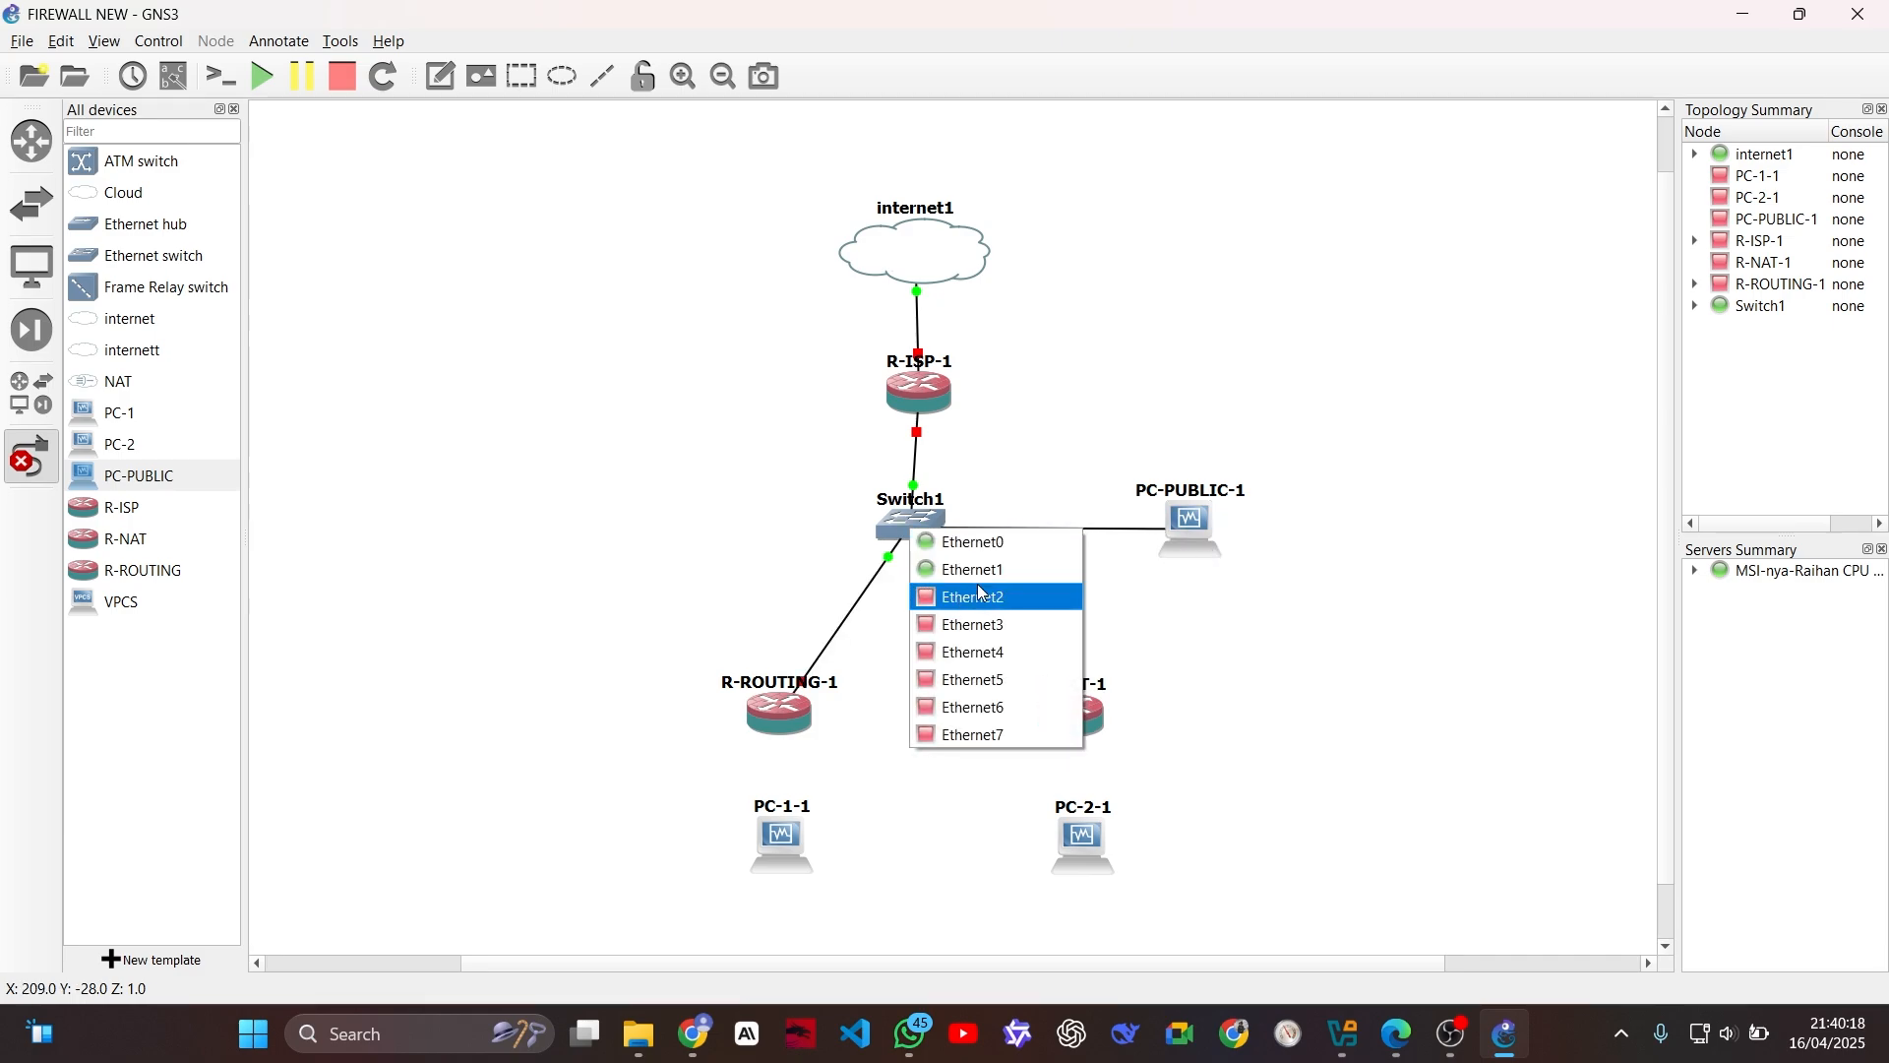
pyautogui.click(981, 595)
# Step: Link R-NAT-1's Ethernet0 to Switch1's Ethernet3
pyautogui.click(1067, 714)
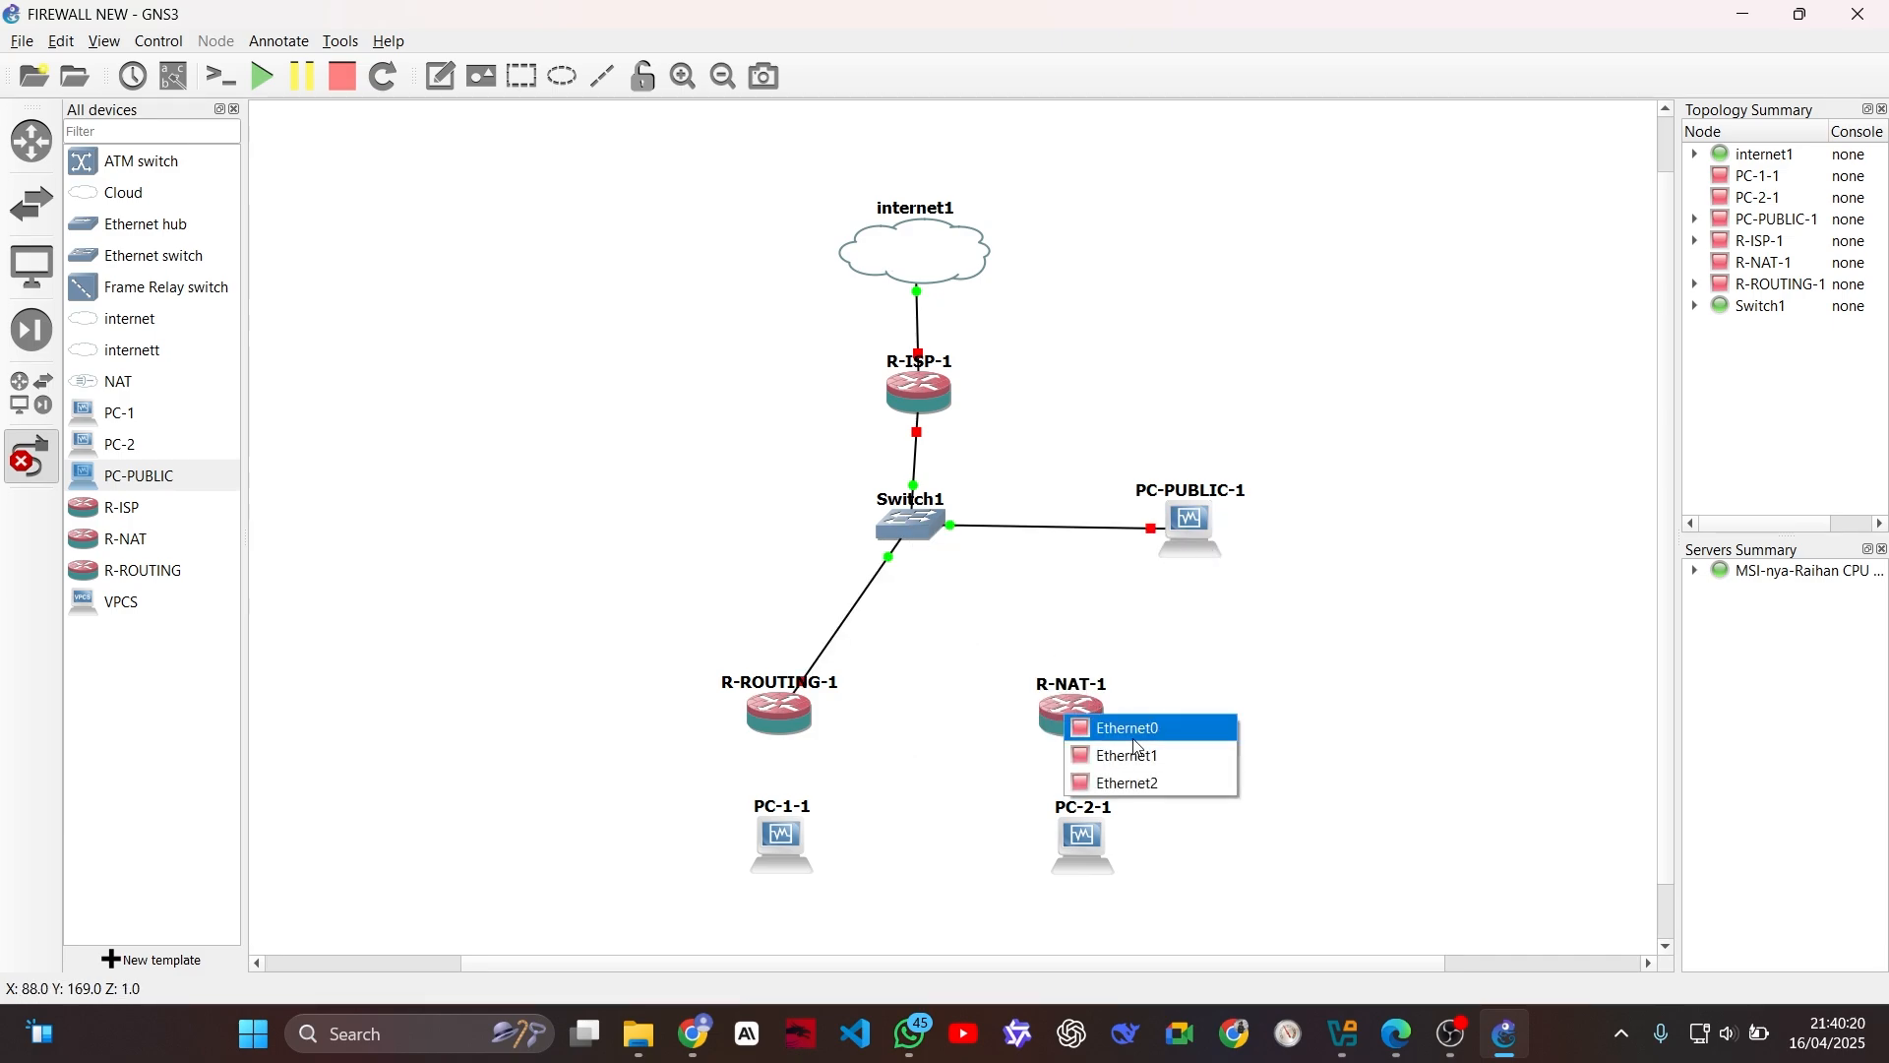
pyautogui.click(1135, 738)
pyautogui.click(918, 531)
pyautogui.click(984, 626)
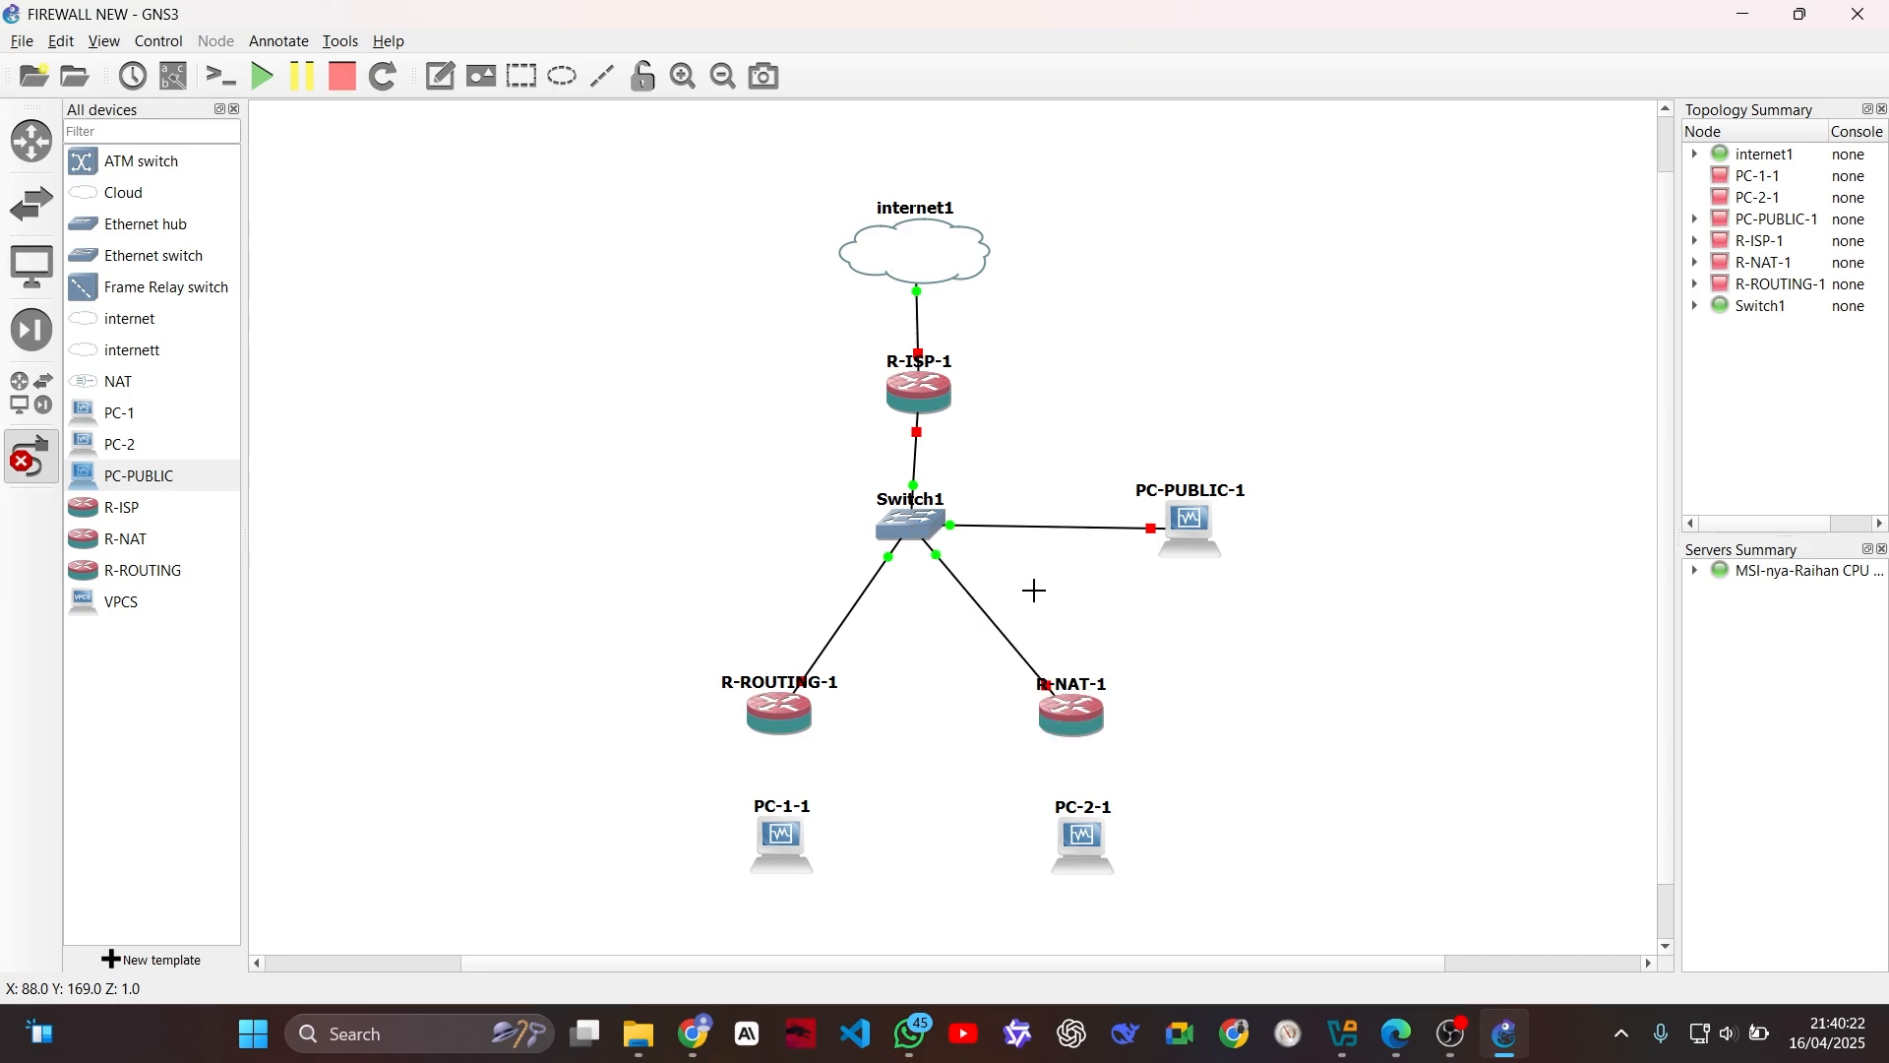
# Step: Link PC-1-1's Ethernet0 to R-ROUTING-1's Ethernet1, and PC-2-1's Ethernet0 to R-NAT-1's Ethernet1
pyautogui.click(776, 843)
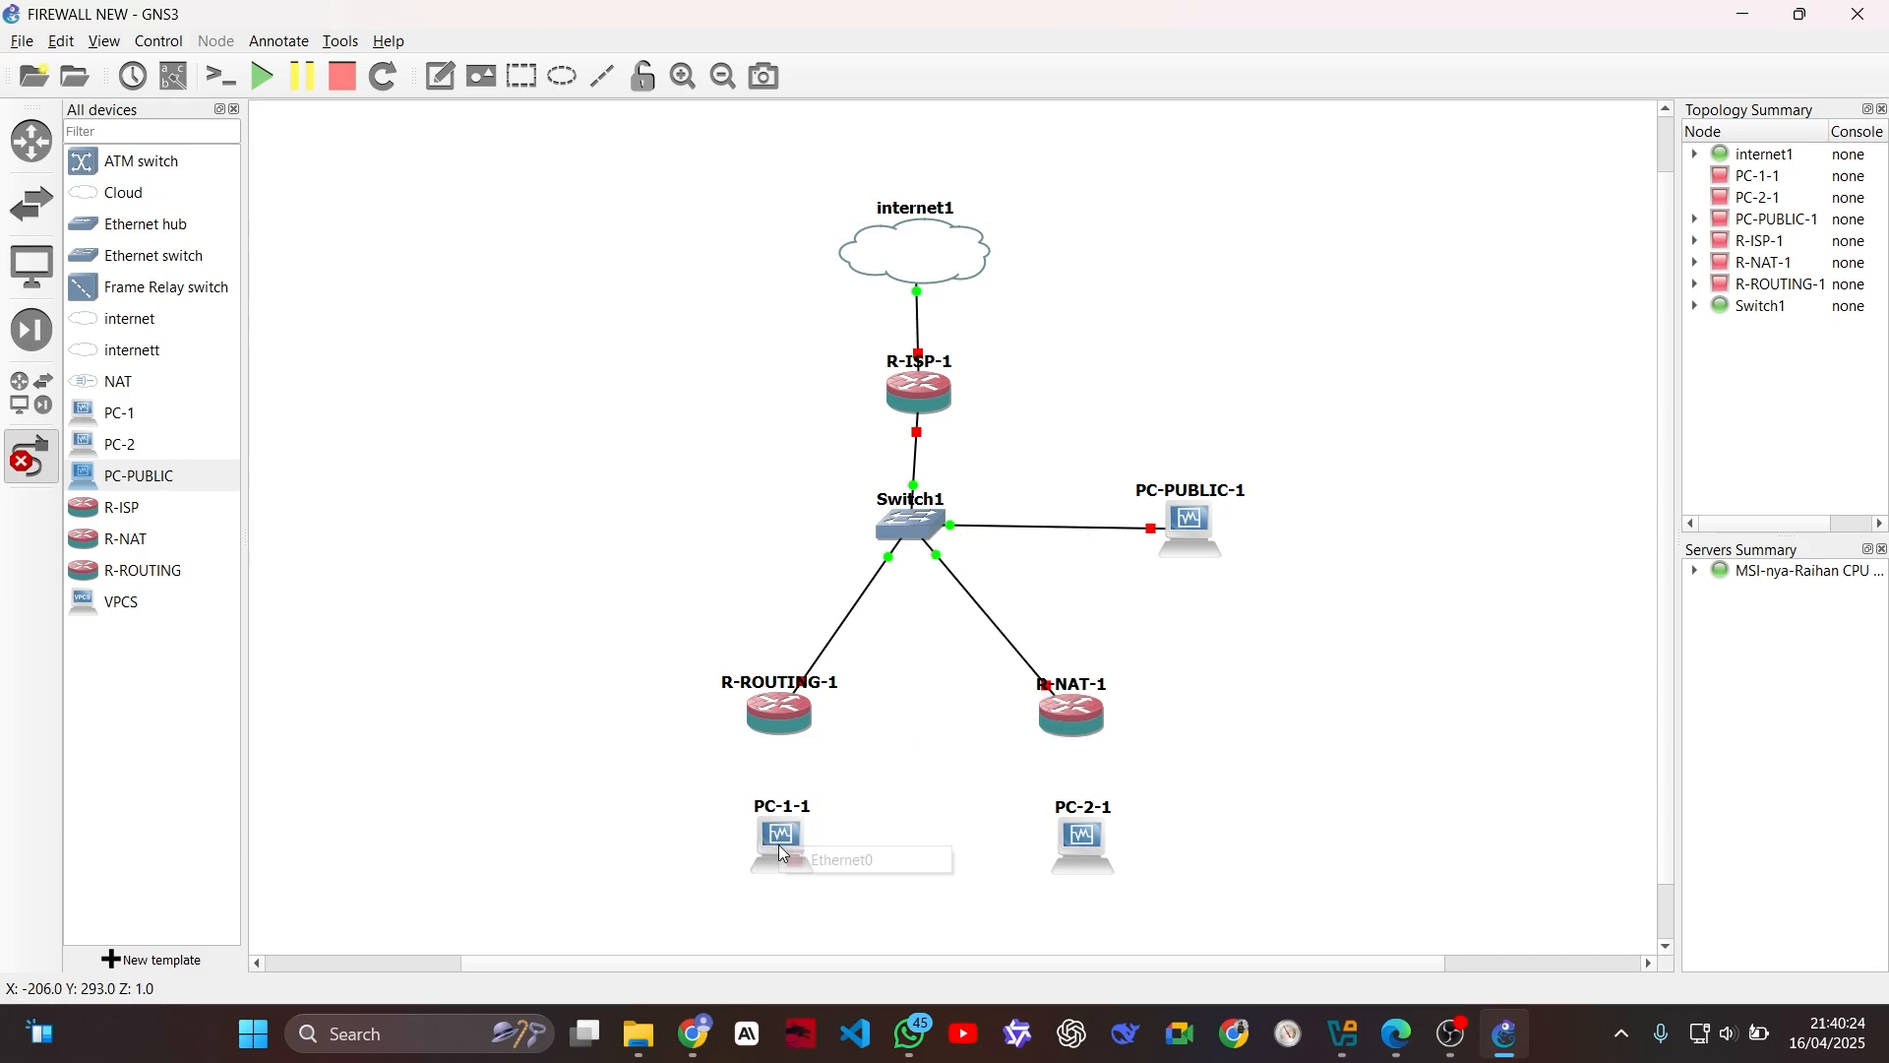
pyautogui.click(840, 854)
pyautogui.click(788, 714)
pyautogui.click(853, 757)
pyautogui.click(1092, 848)
pyautogui.click(1126, 856)
pyautogui.click(1079, 717)
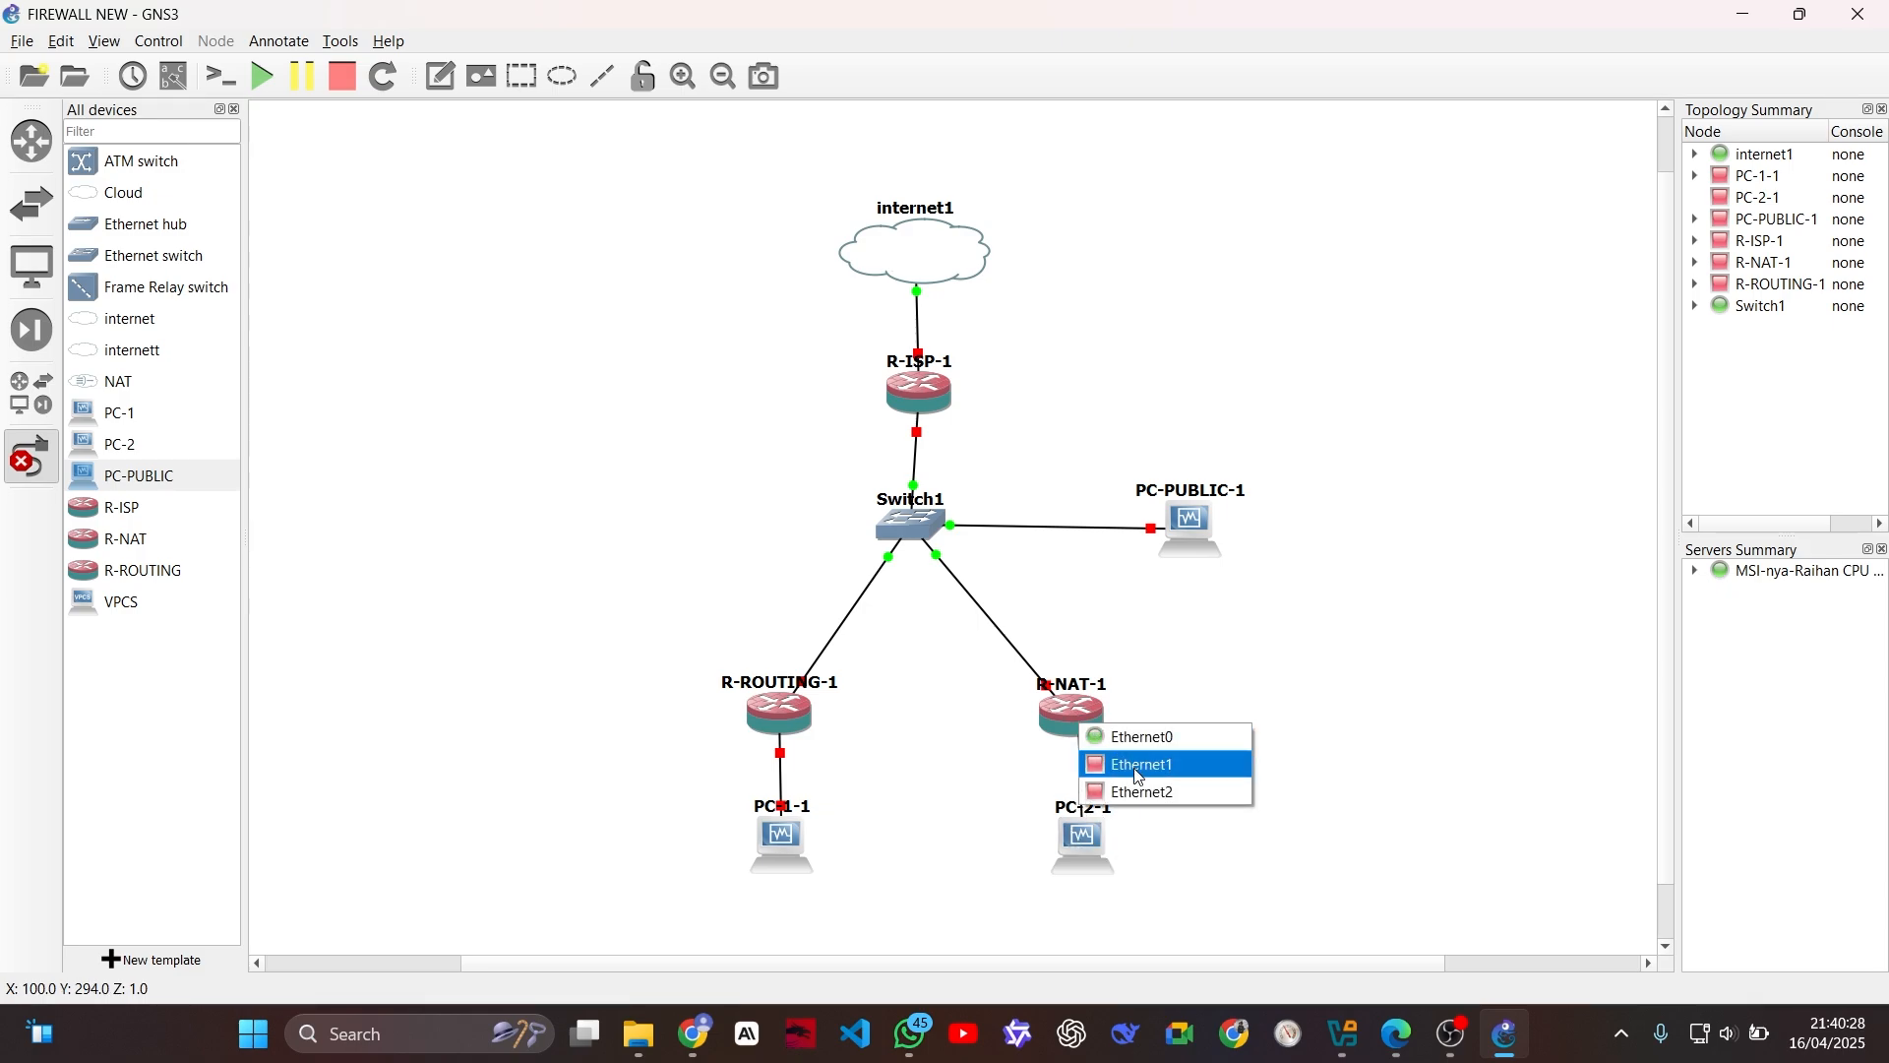
pyautogui.click(1132, 761)
pyautogui.click(31, 473)
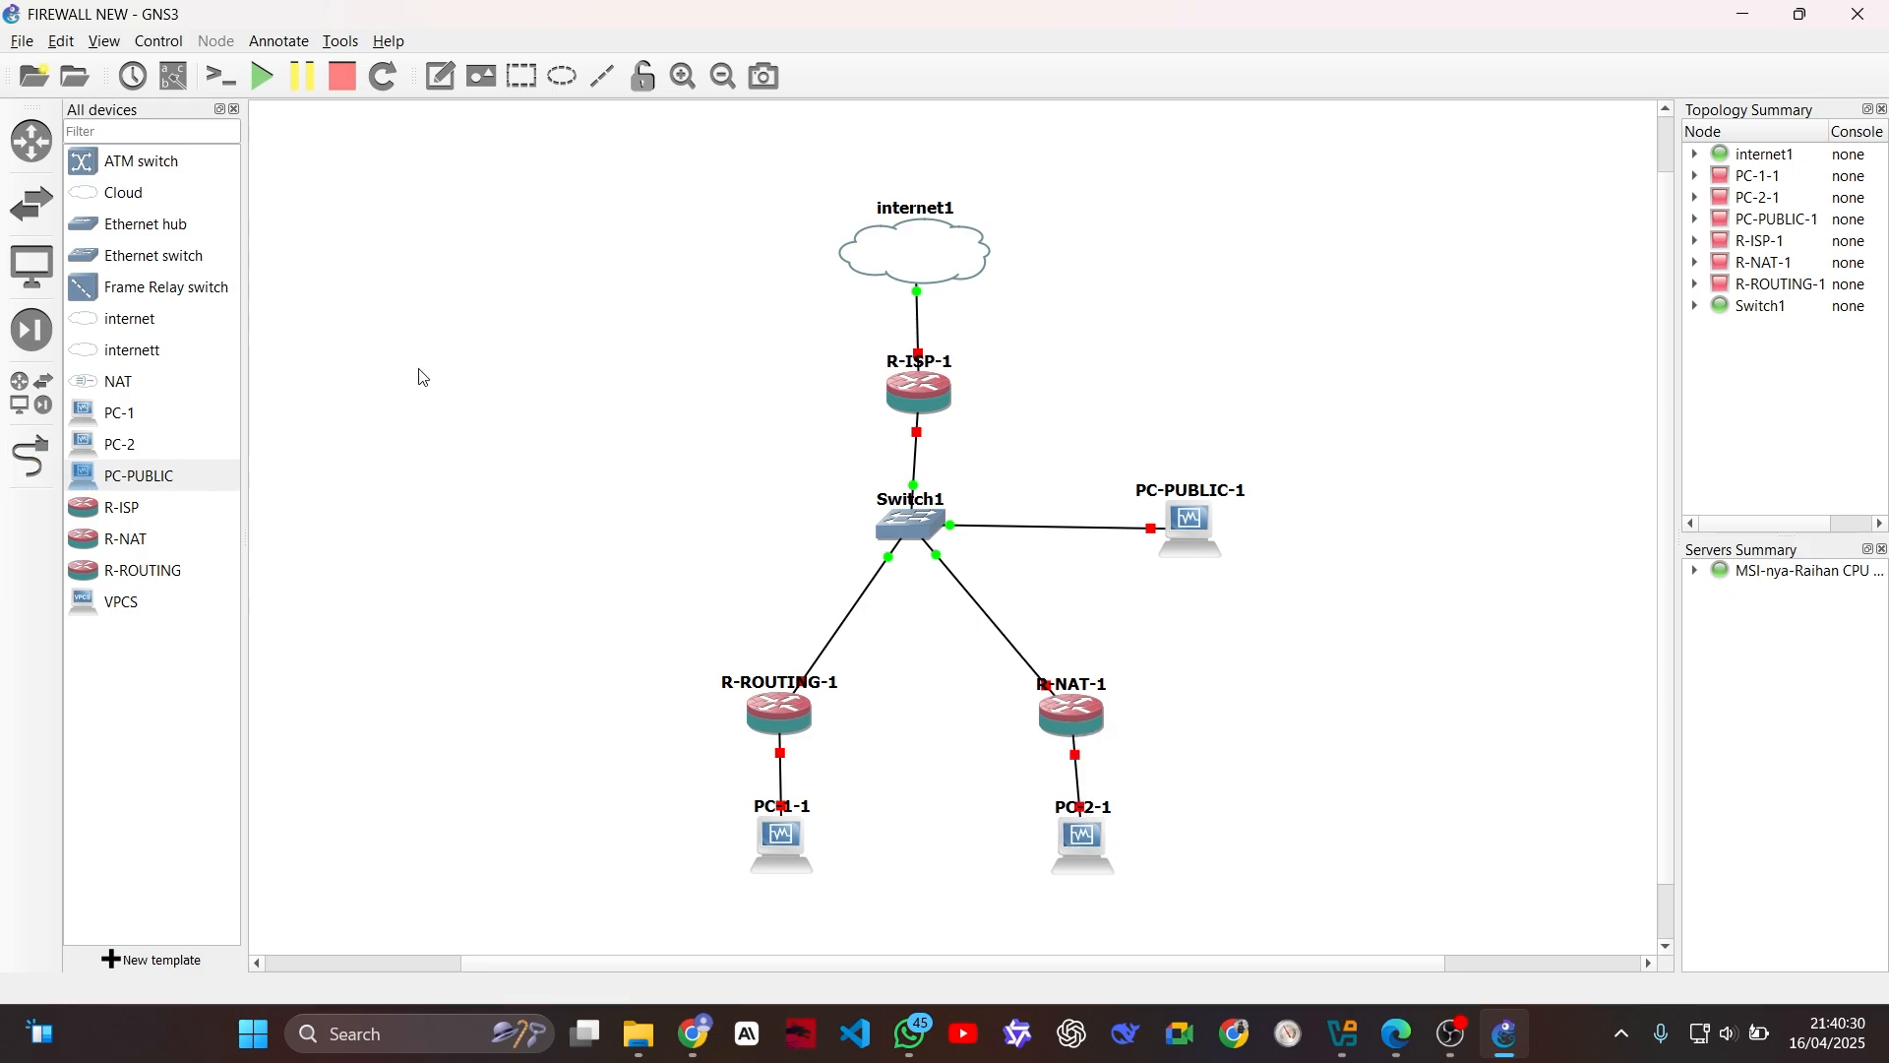
# Step: Start all nodes in the topology
pyautogui.click(269, 79)
pyautogui.click(954, 537)
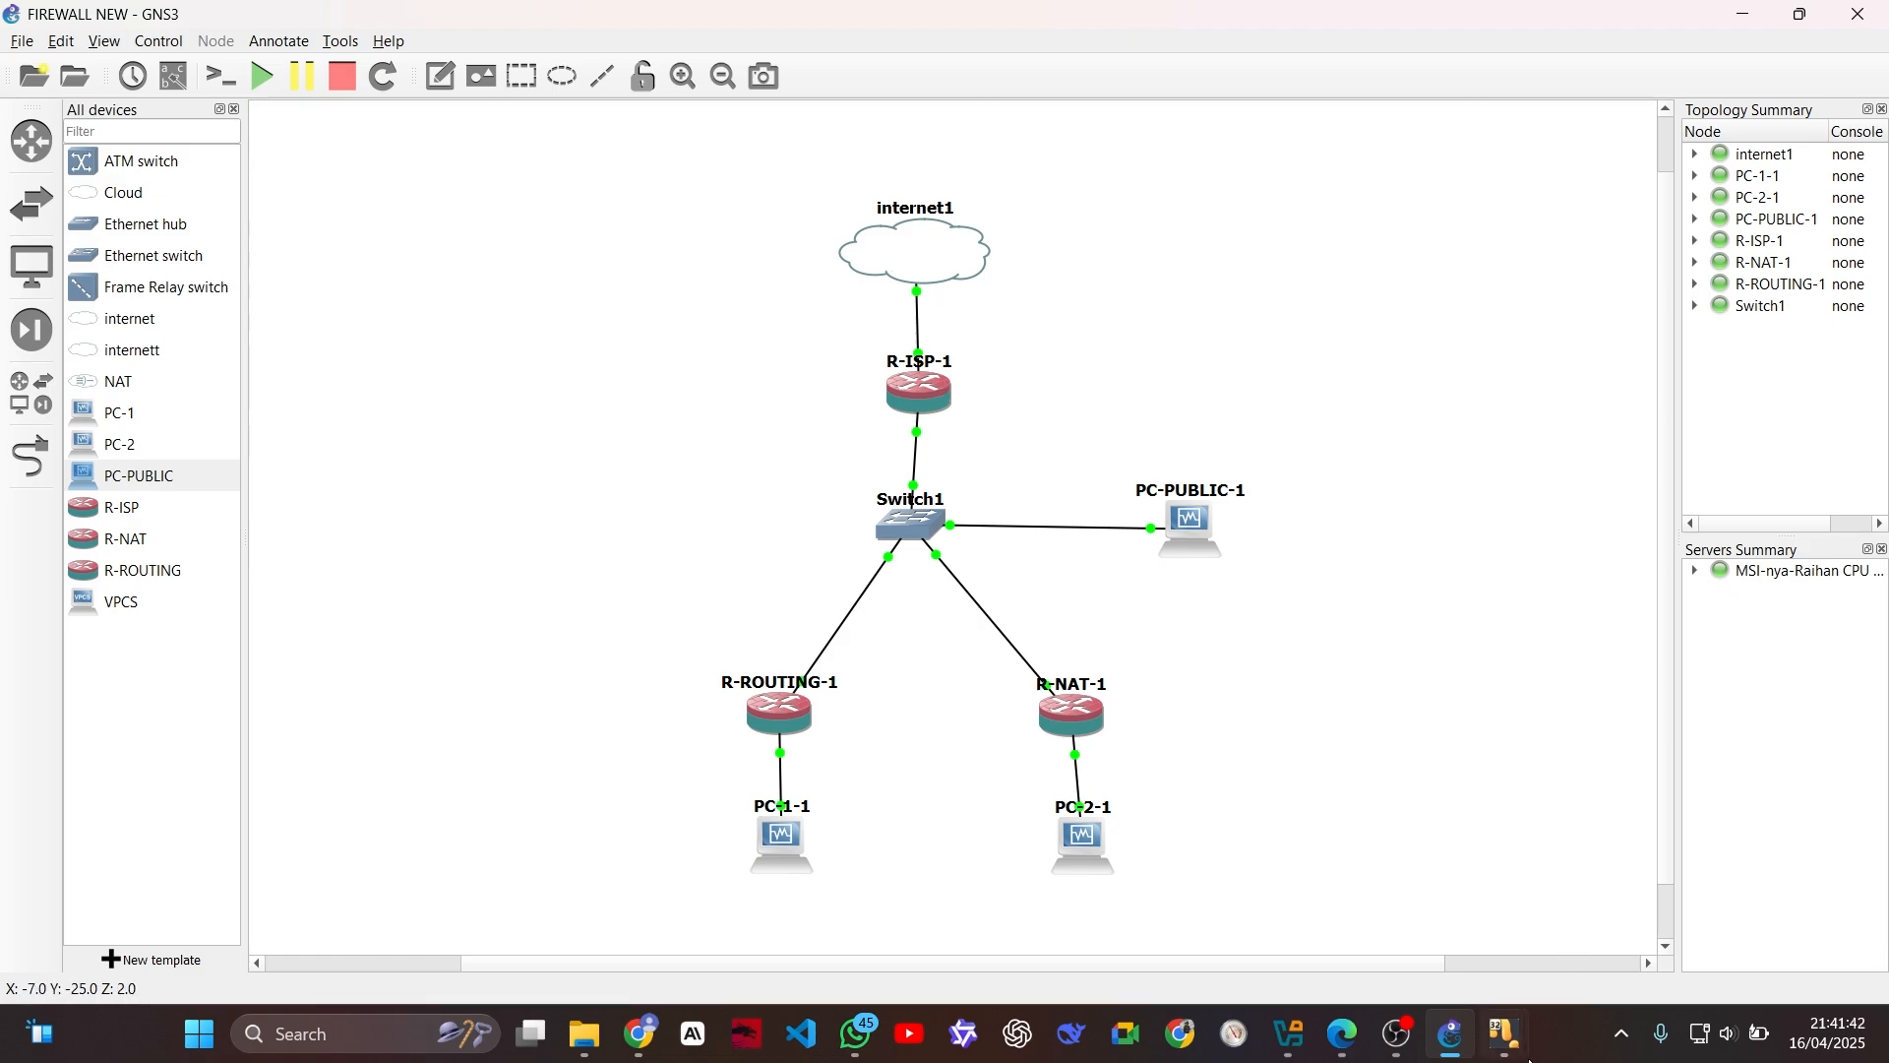
# Step: Switch to the PC-1 virtual machine window, dismiss its VirtualBox notifications and desktop cleanup balloon, and maximize it
pyautogui.moveTo(1527, 1059)
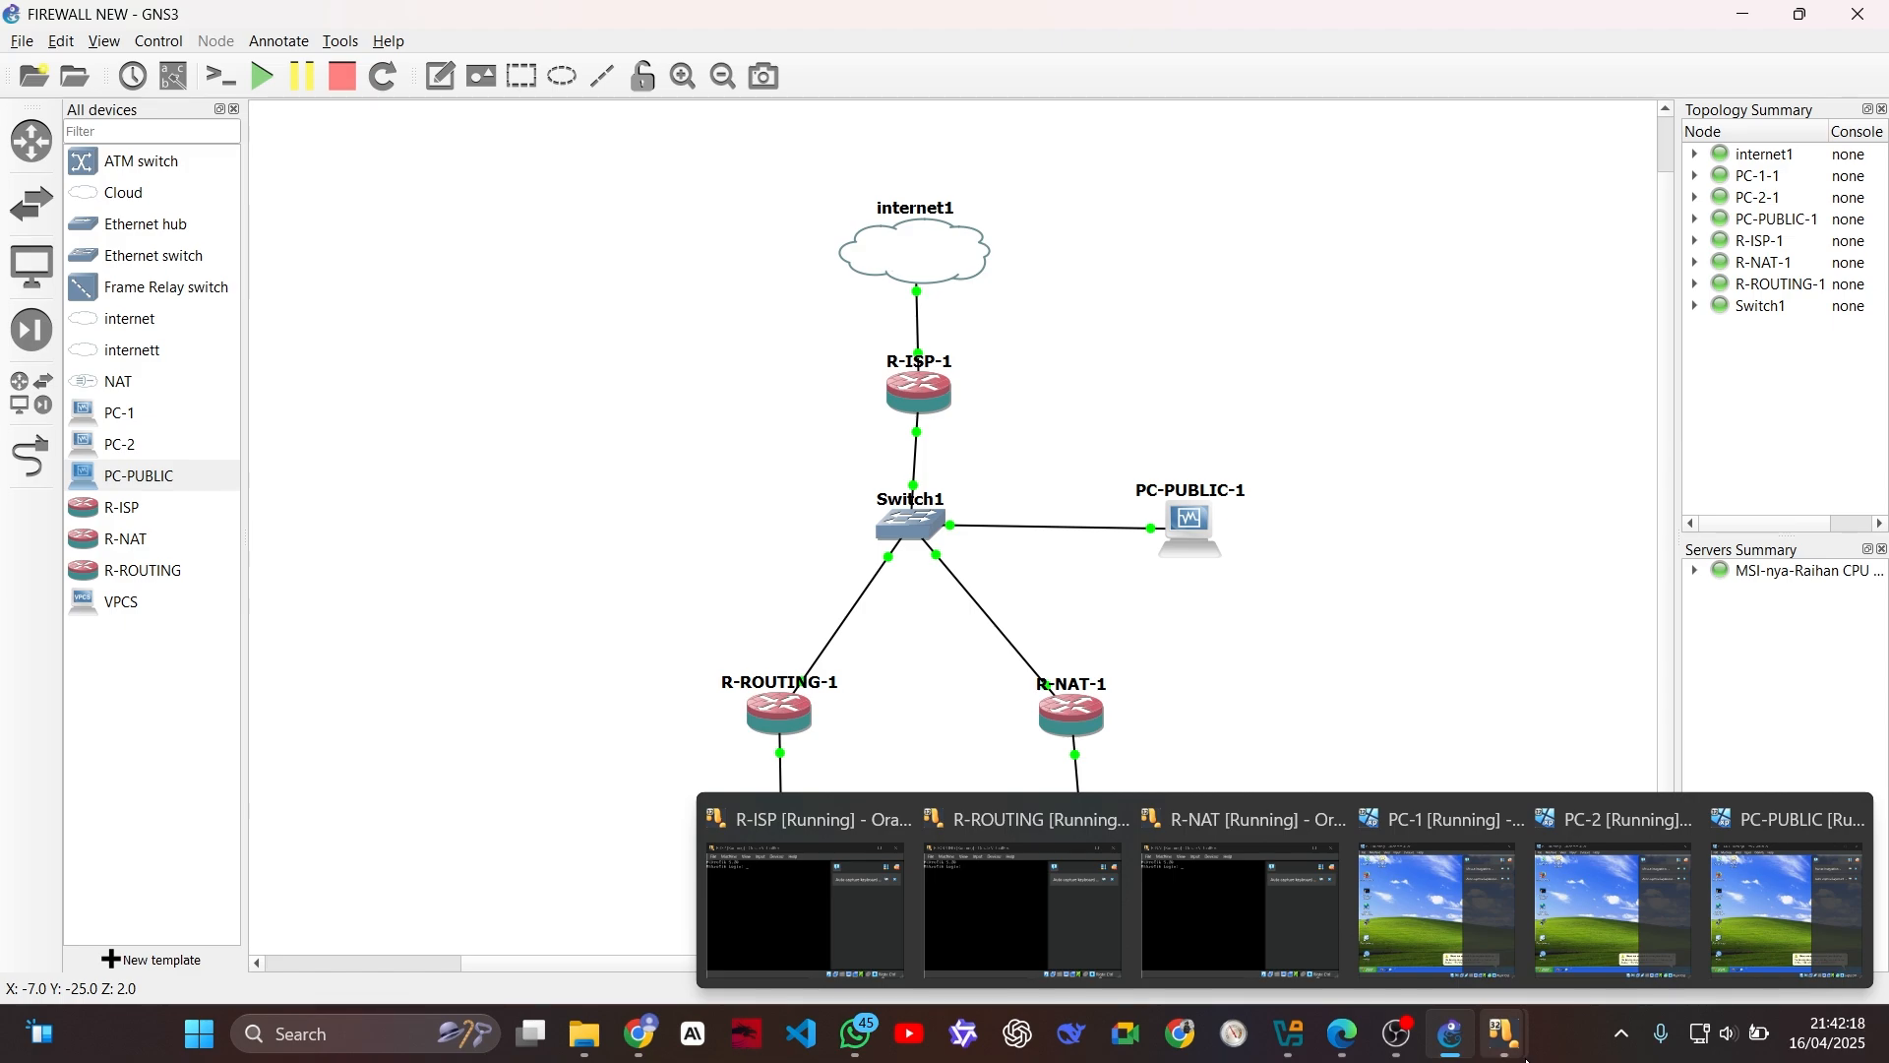
pyautogui.moveTo(1442, 894)
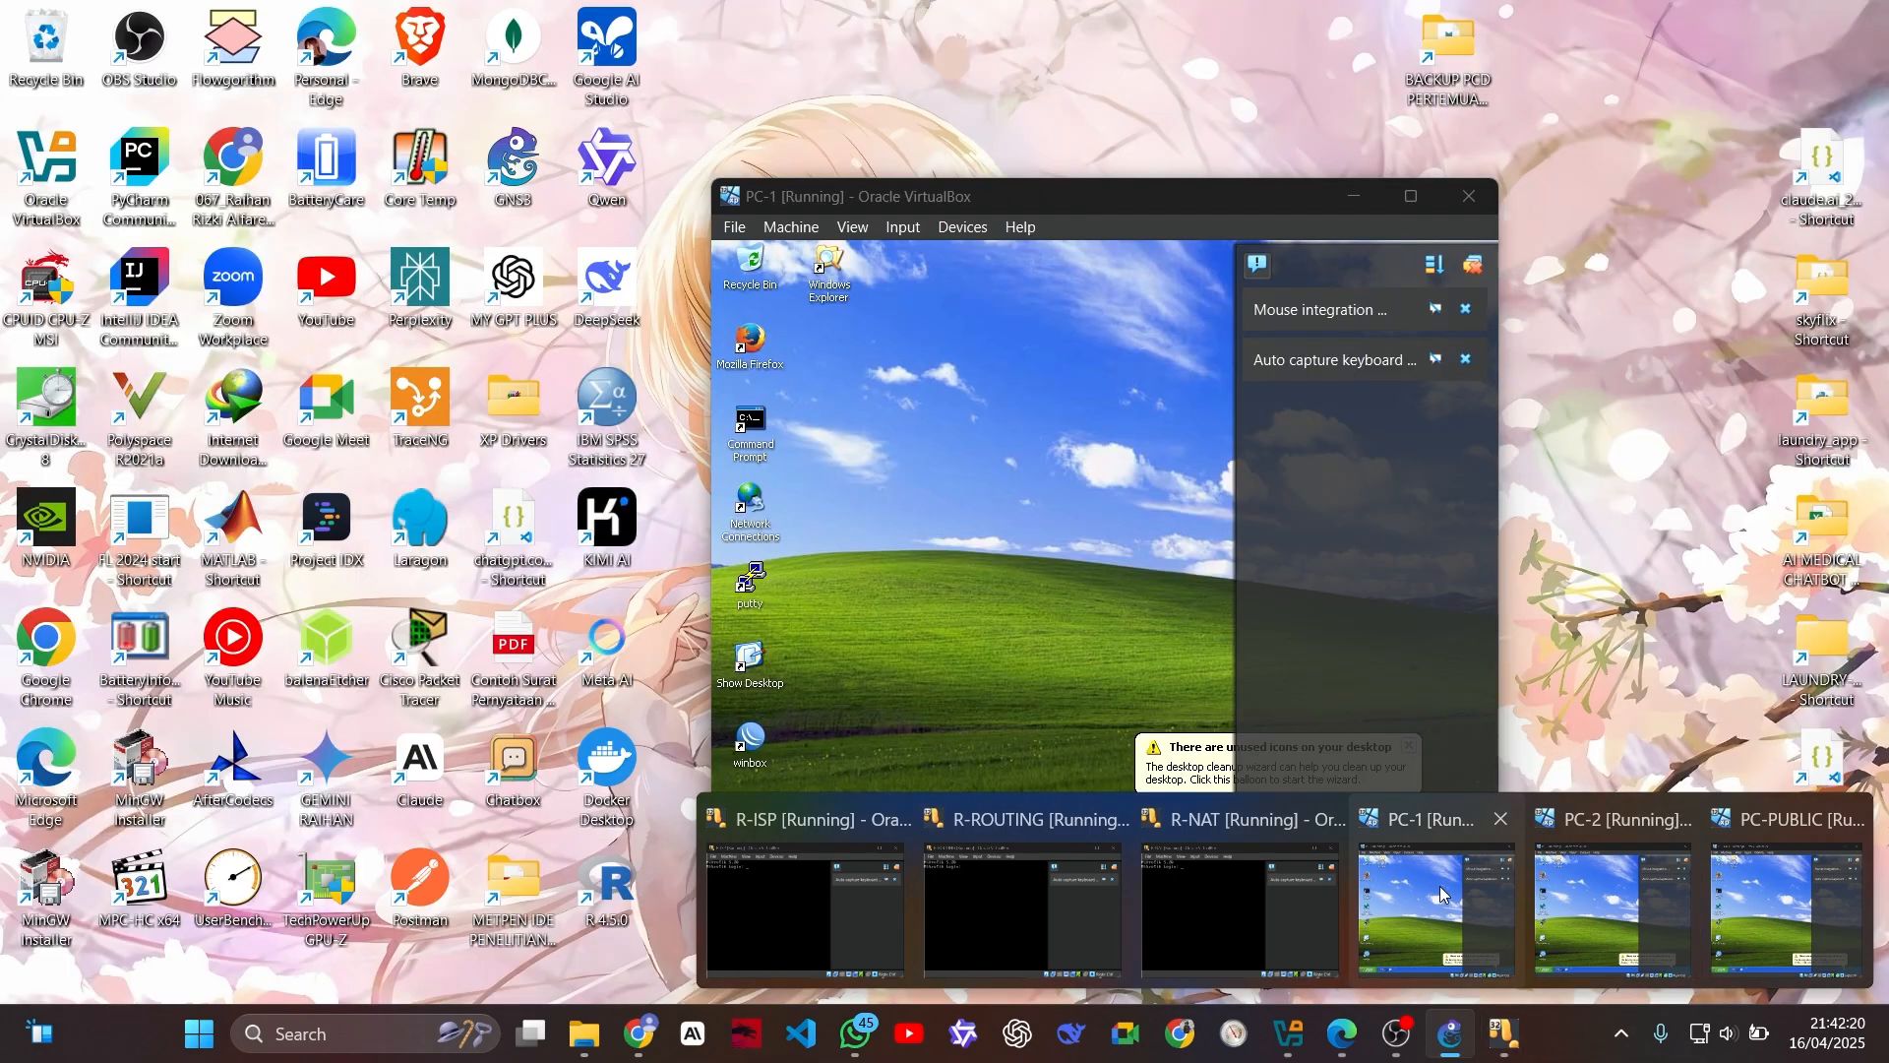
pyautogui.click(1442, 894)
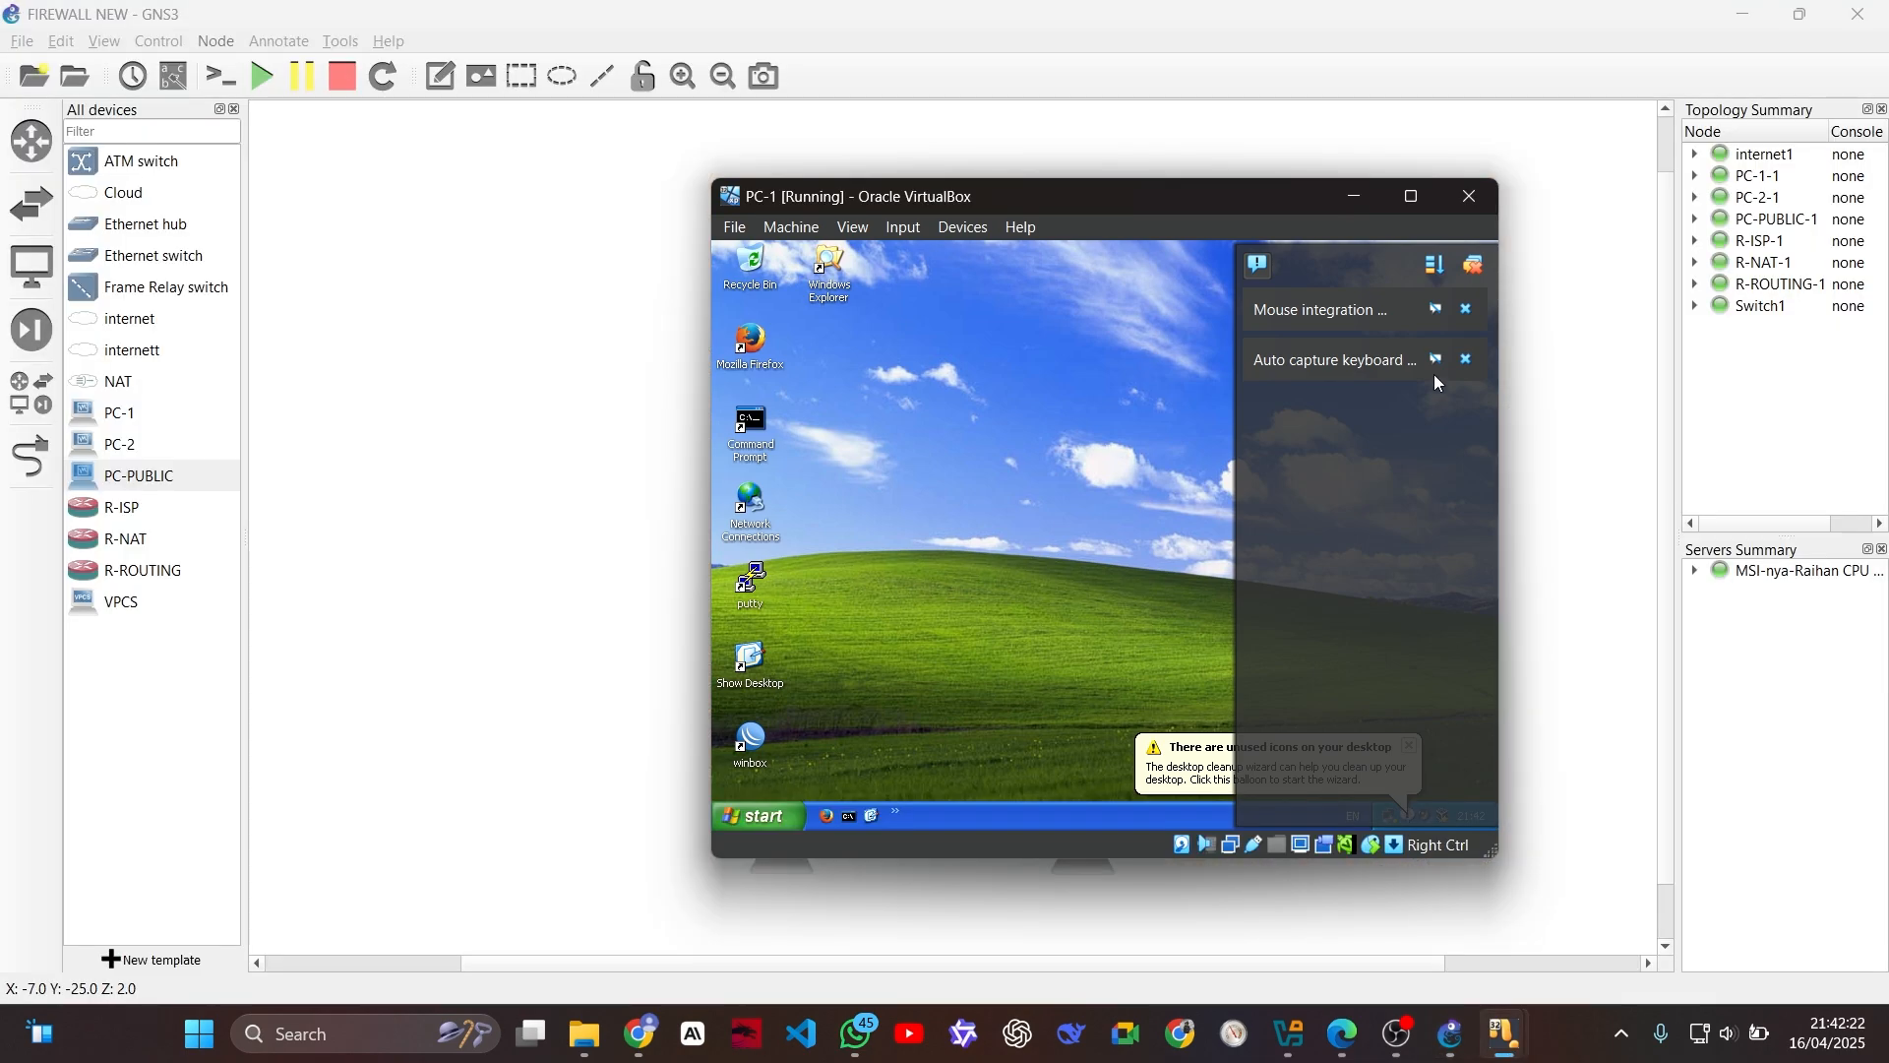
pyautogui.click(1473, 264)
pyautogui.click(1409, 748)
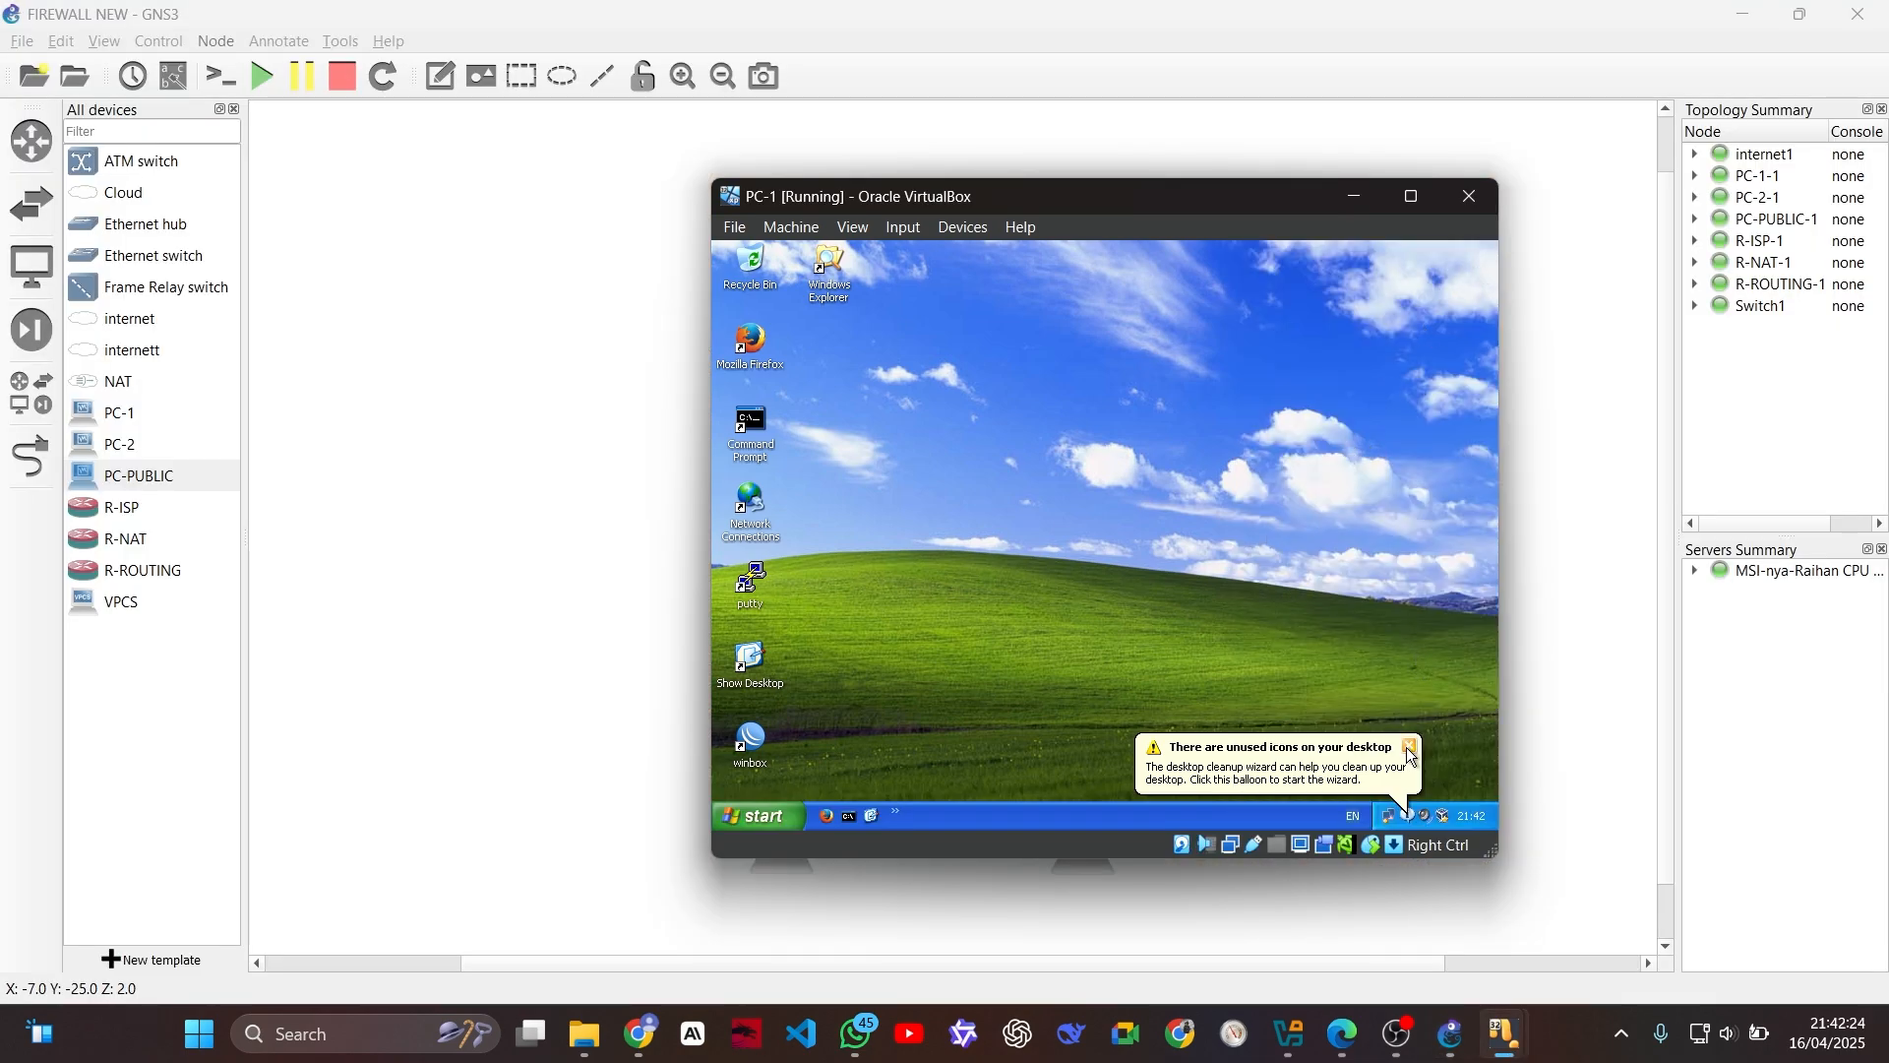
pyautogui.click(1411, 198)
# Step: Switch to the PC-2 virtual machine window, maximize it, and dismiss its VirtualBox notifications
pyautogui.moveTo(1538, 1026)
pyautogui.click(1586, 913)
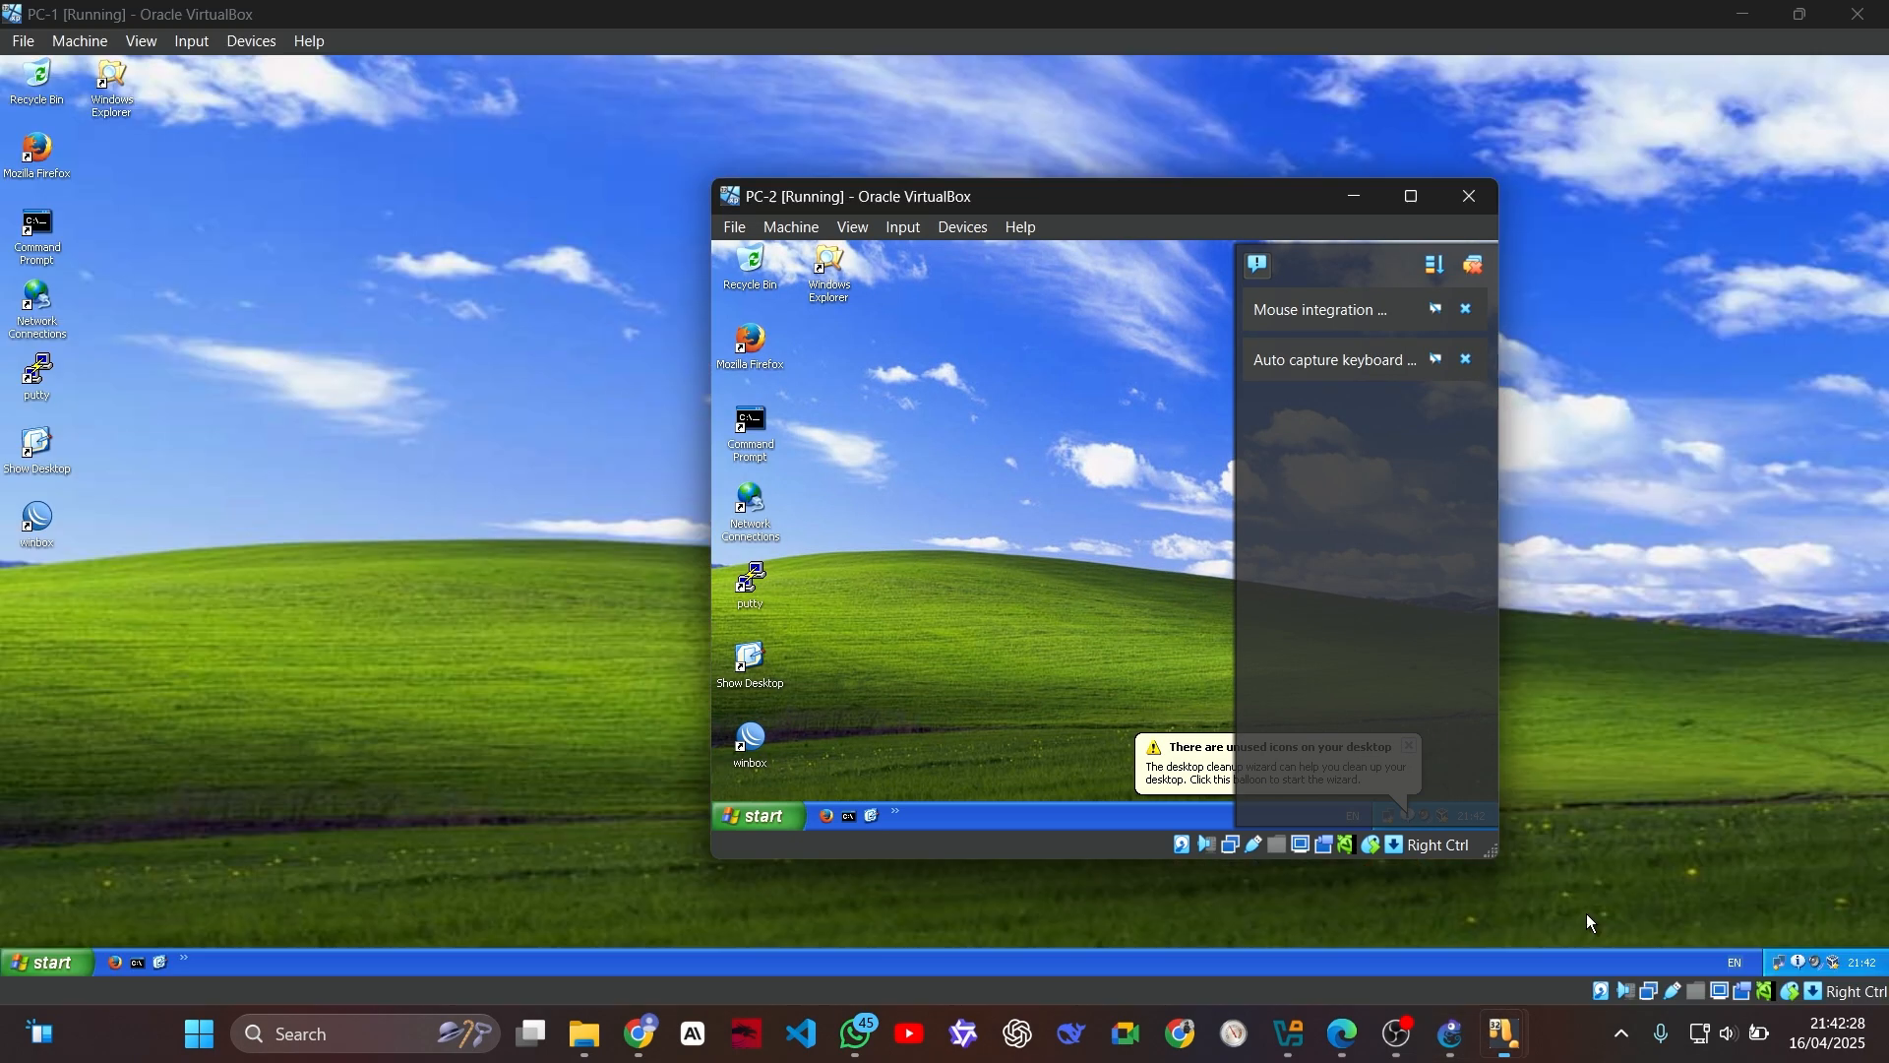
pyautogui.click(1411, 197)
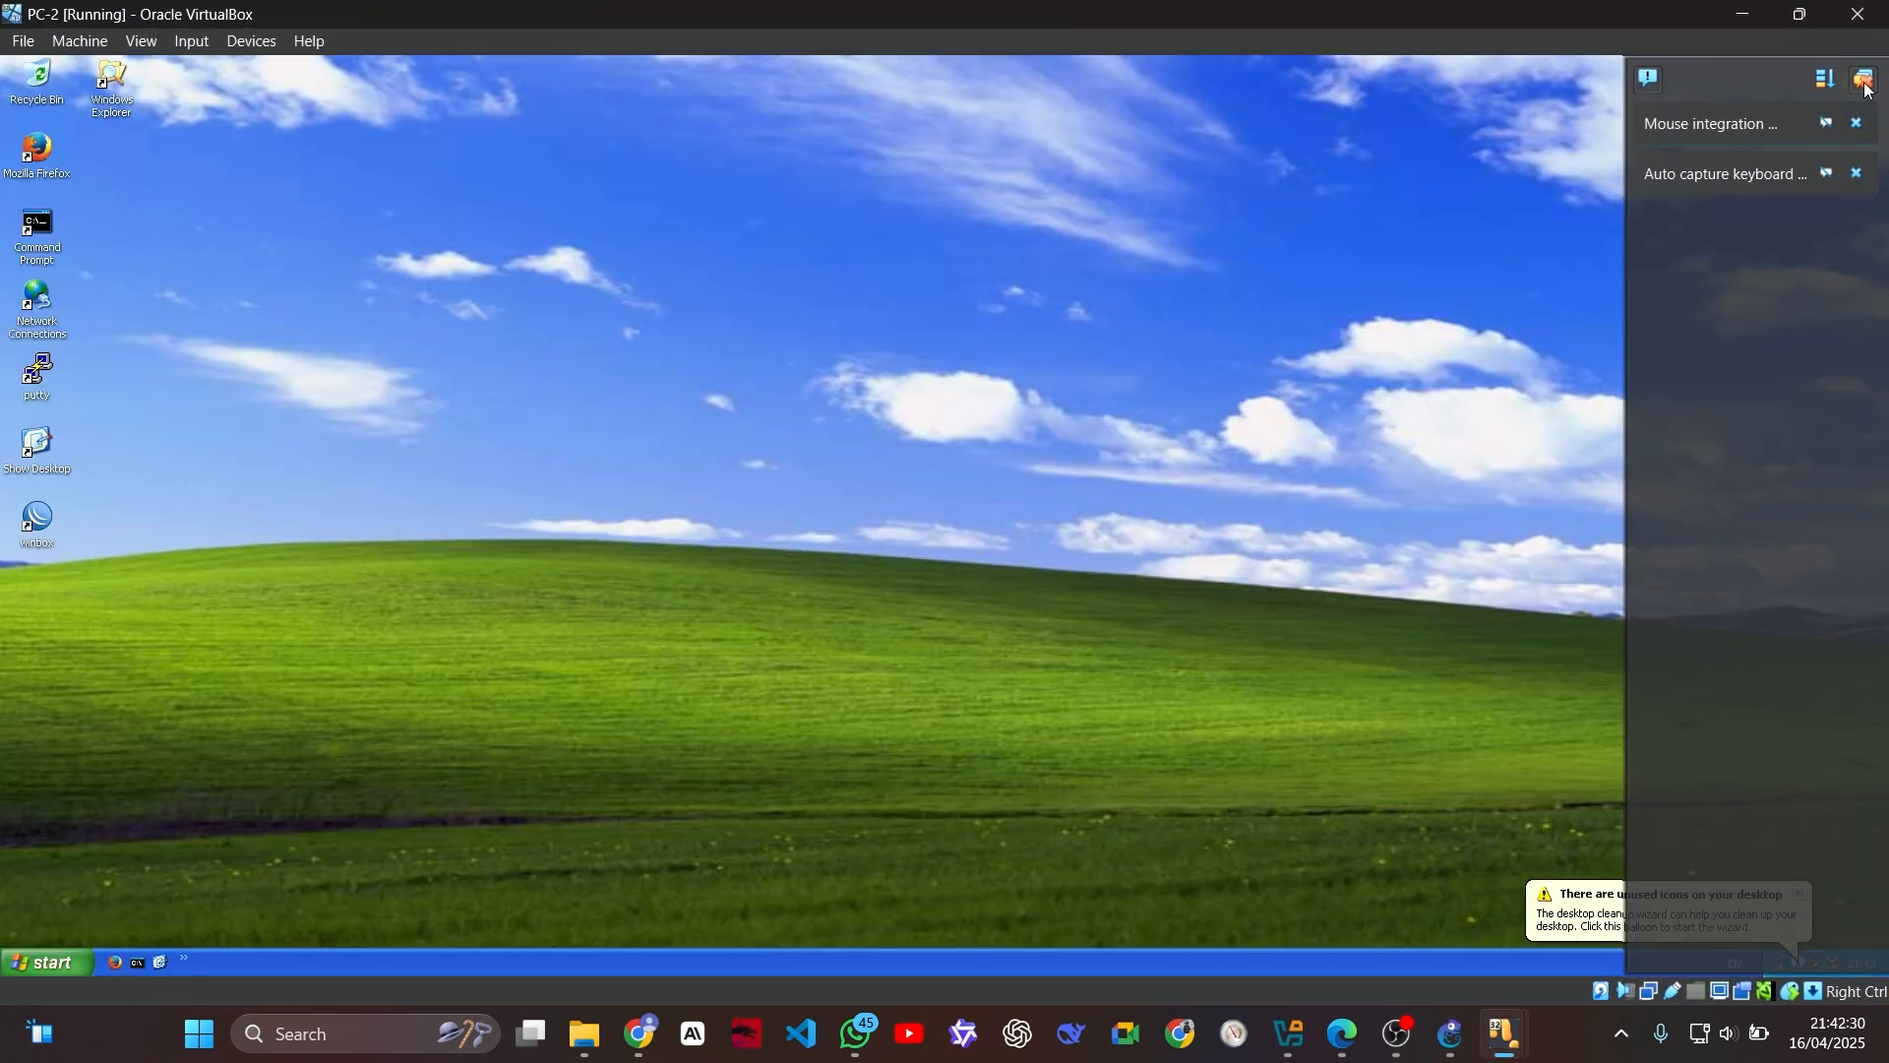
pyautogui.click(1870, 87)
# Step: Bring up the PC-PUBLIC virtual machine window, maximize it, and clear all its VirtualBox notifications
pyautogui.moveTo(1506, 1032)
pyautogui.click(1739, 886)
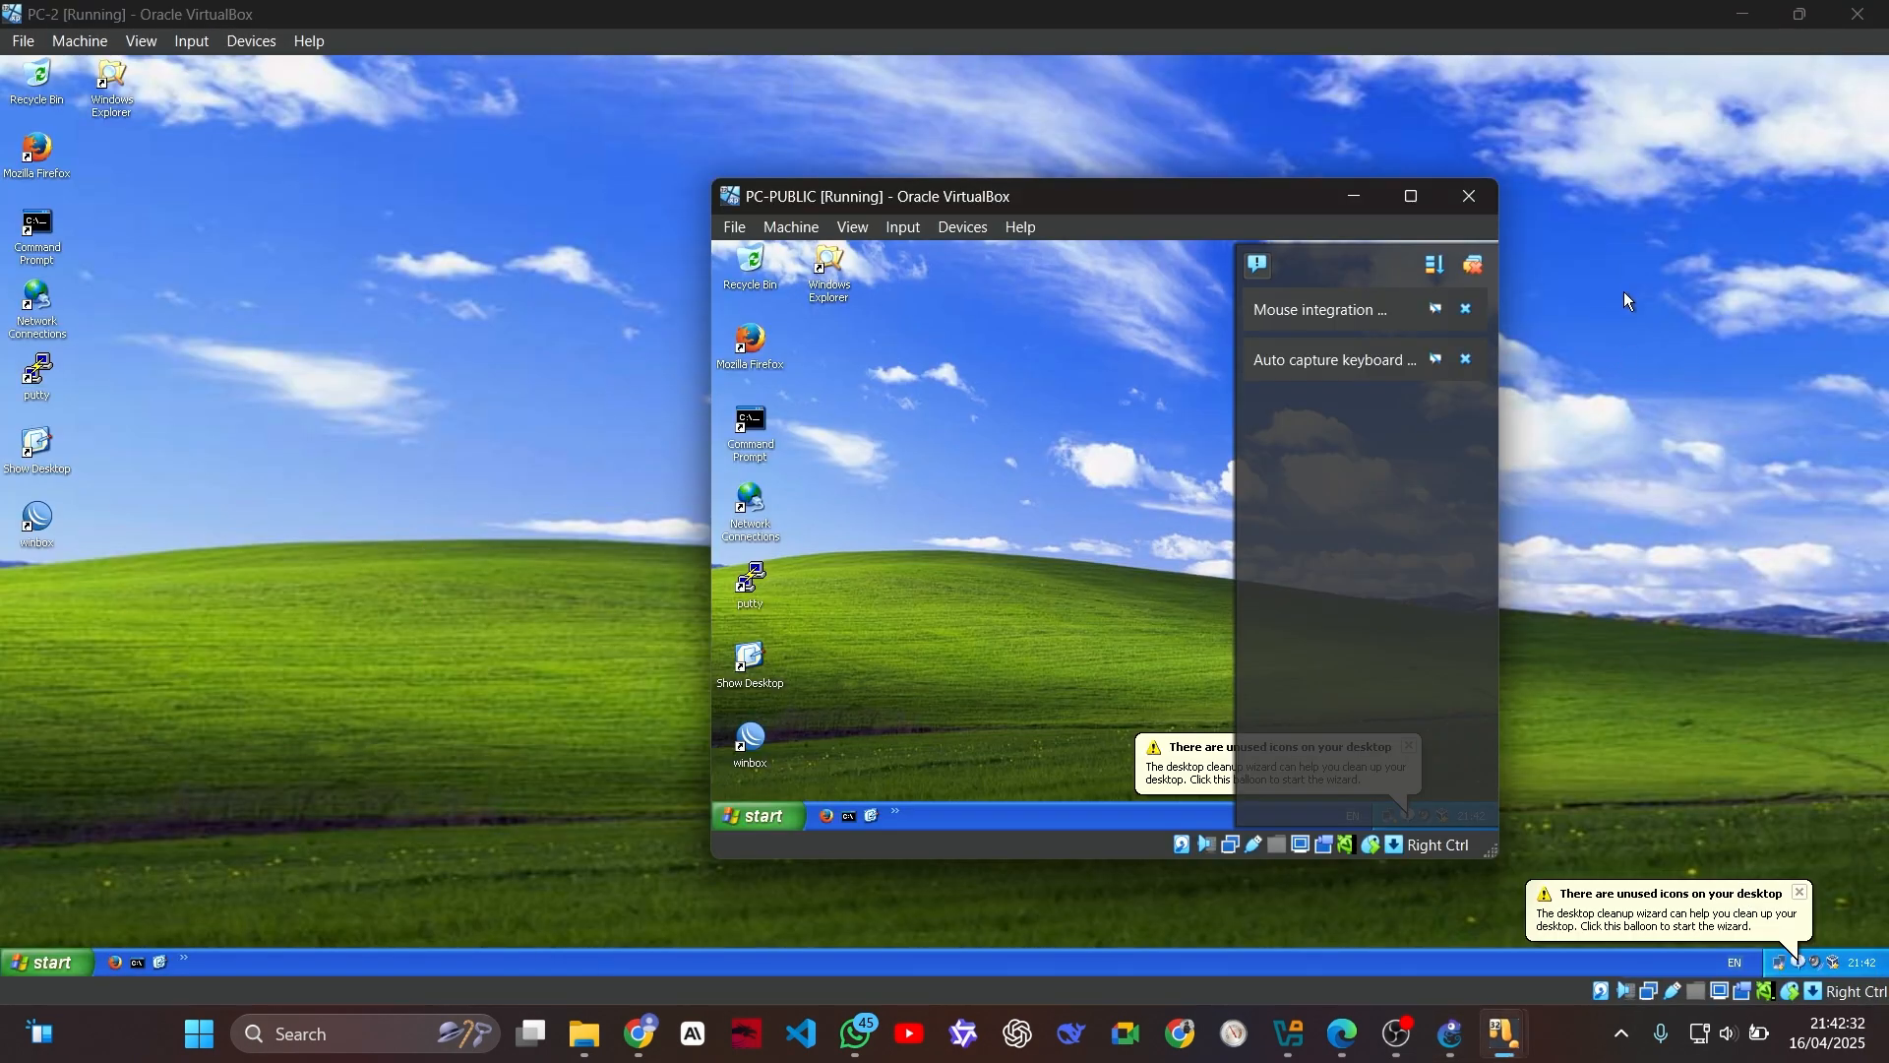
pyautogui.click(1413, 198)
pyautogui.click(1873, 87)
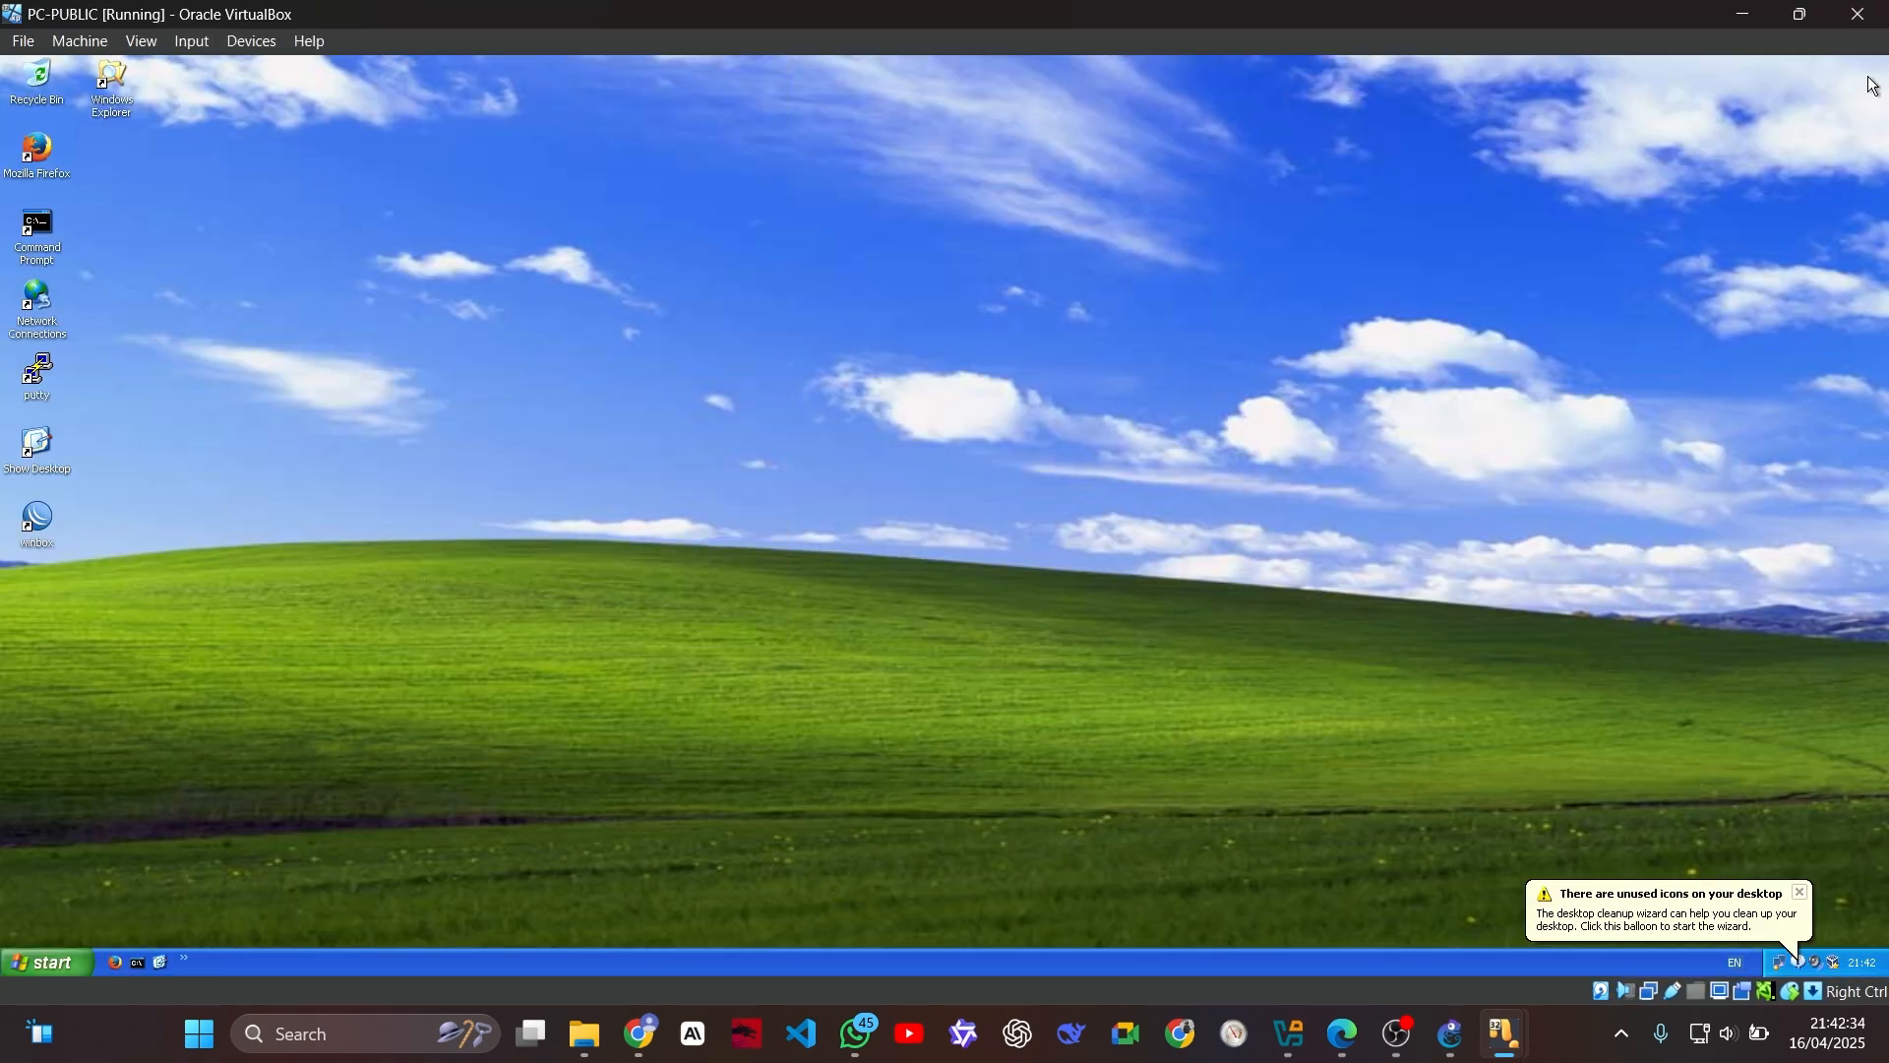
# Step: On the PC-1 virtual machine, scan for reachable MikroTik routers with WinBox, and close the loader
pyautogui.moveTo(1506, 1033)
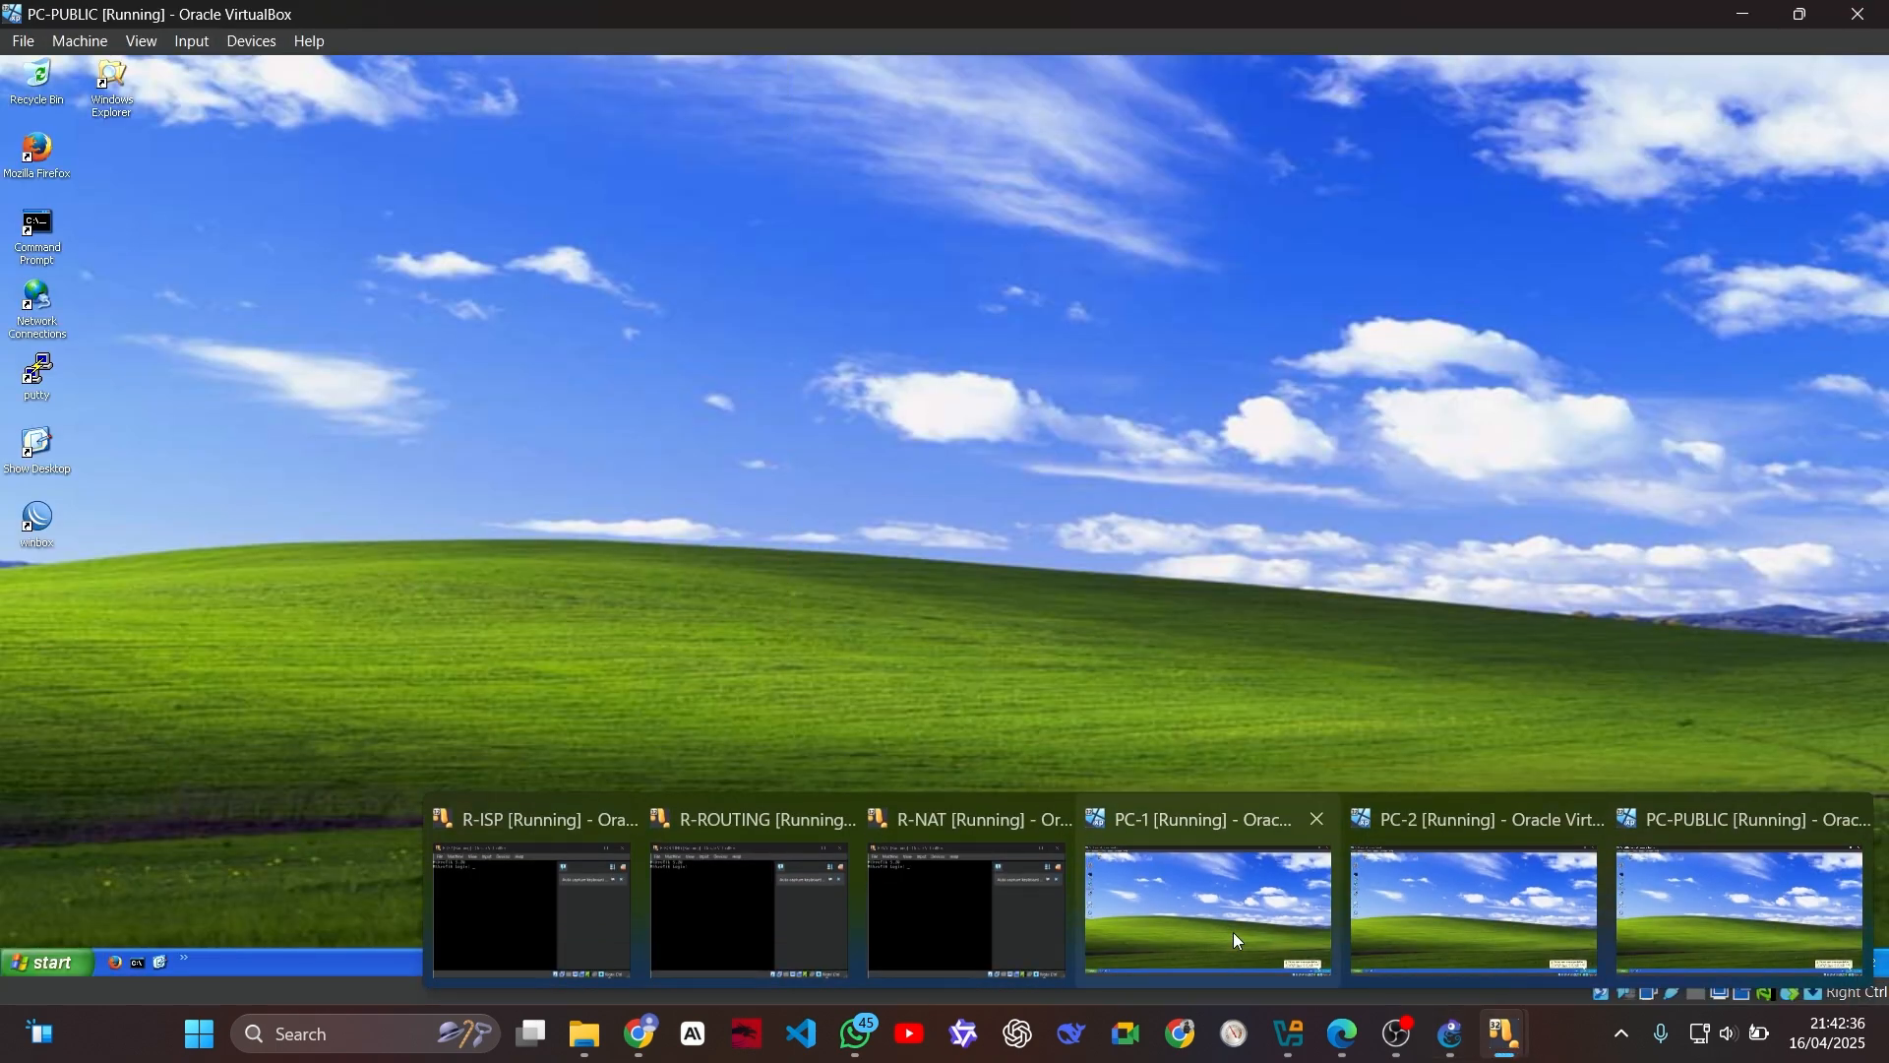
pyautogui.click(1232, 931)
pyautogui.doubleClick(51, 525)
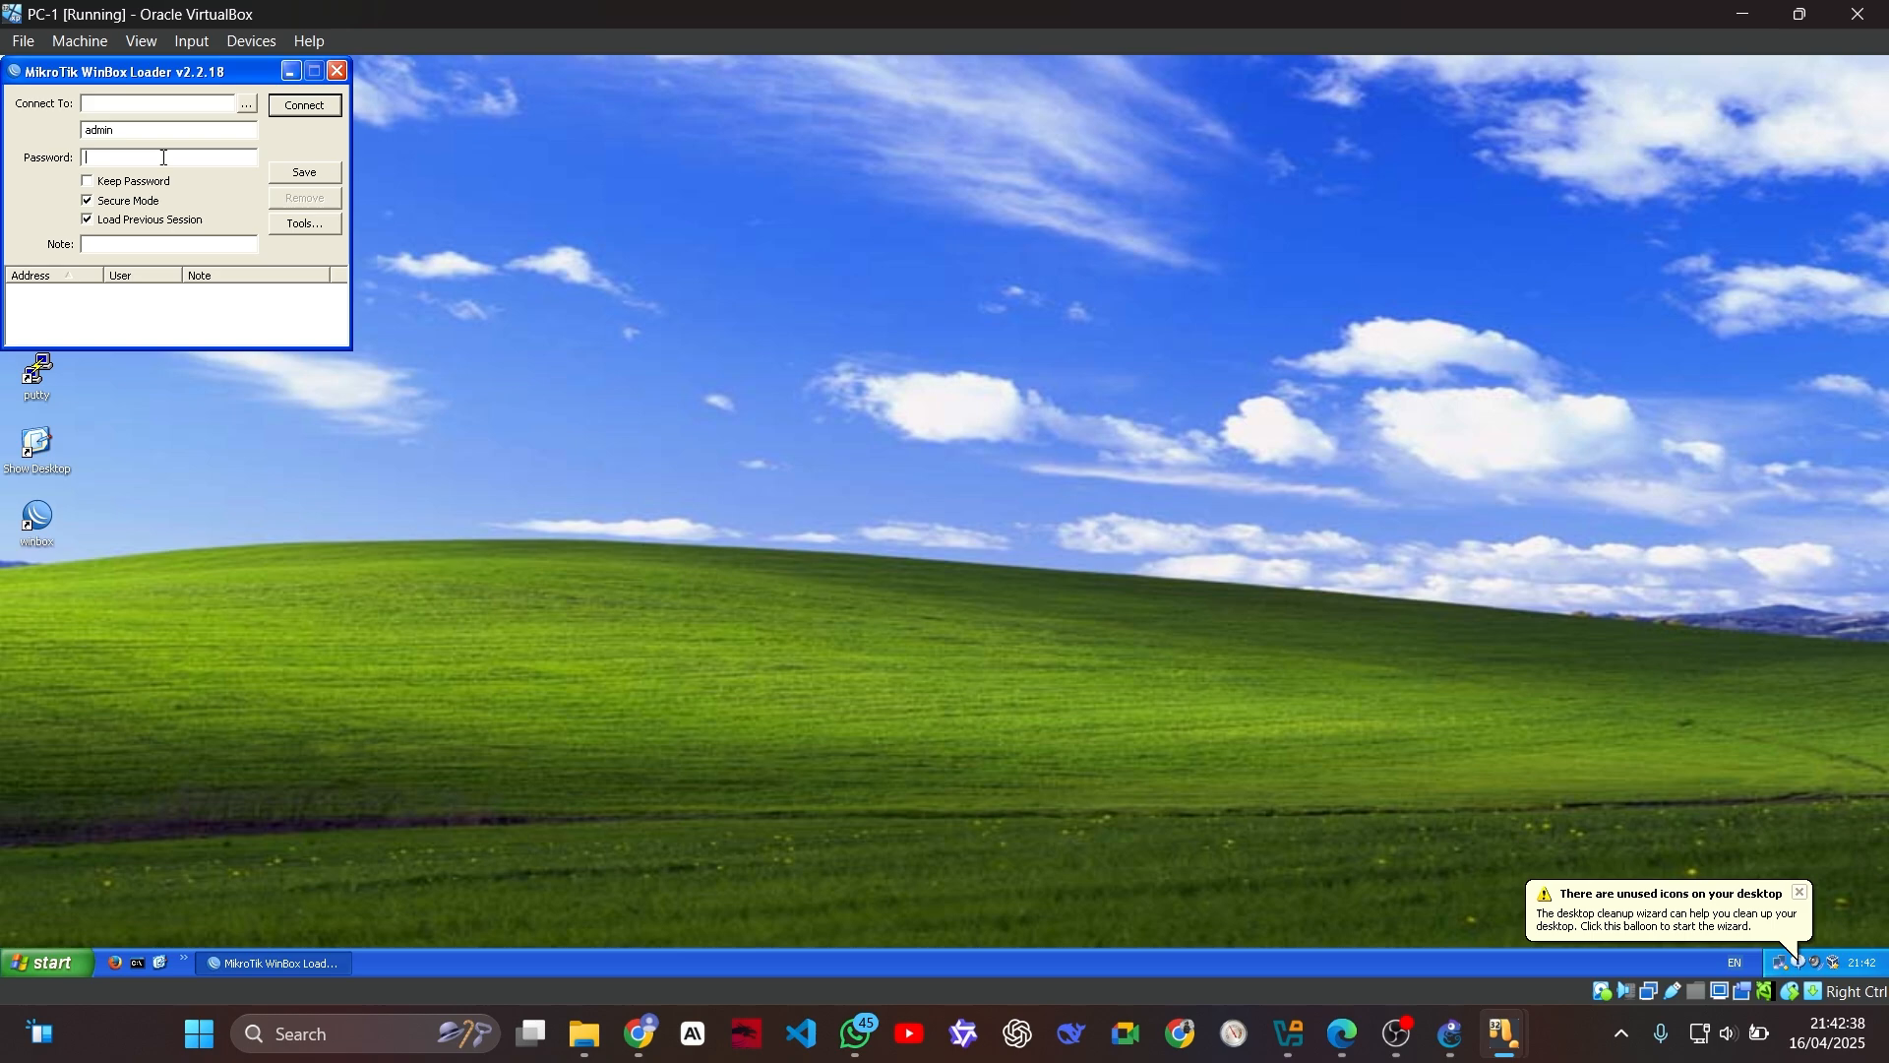
pyautogui.click(244, 99)
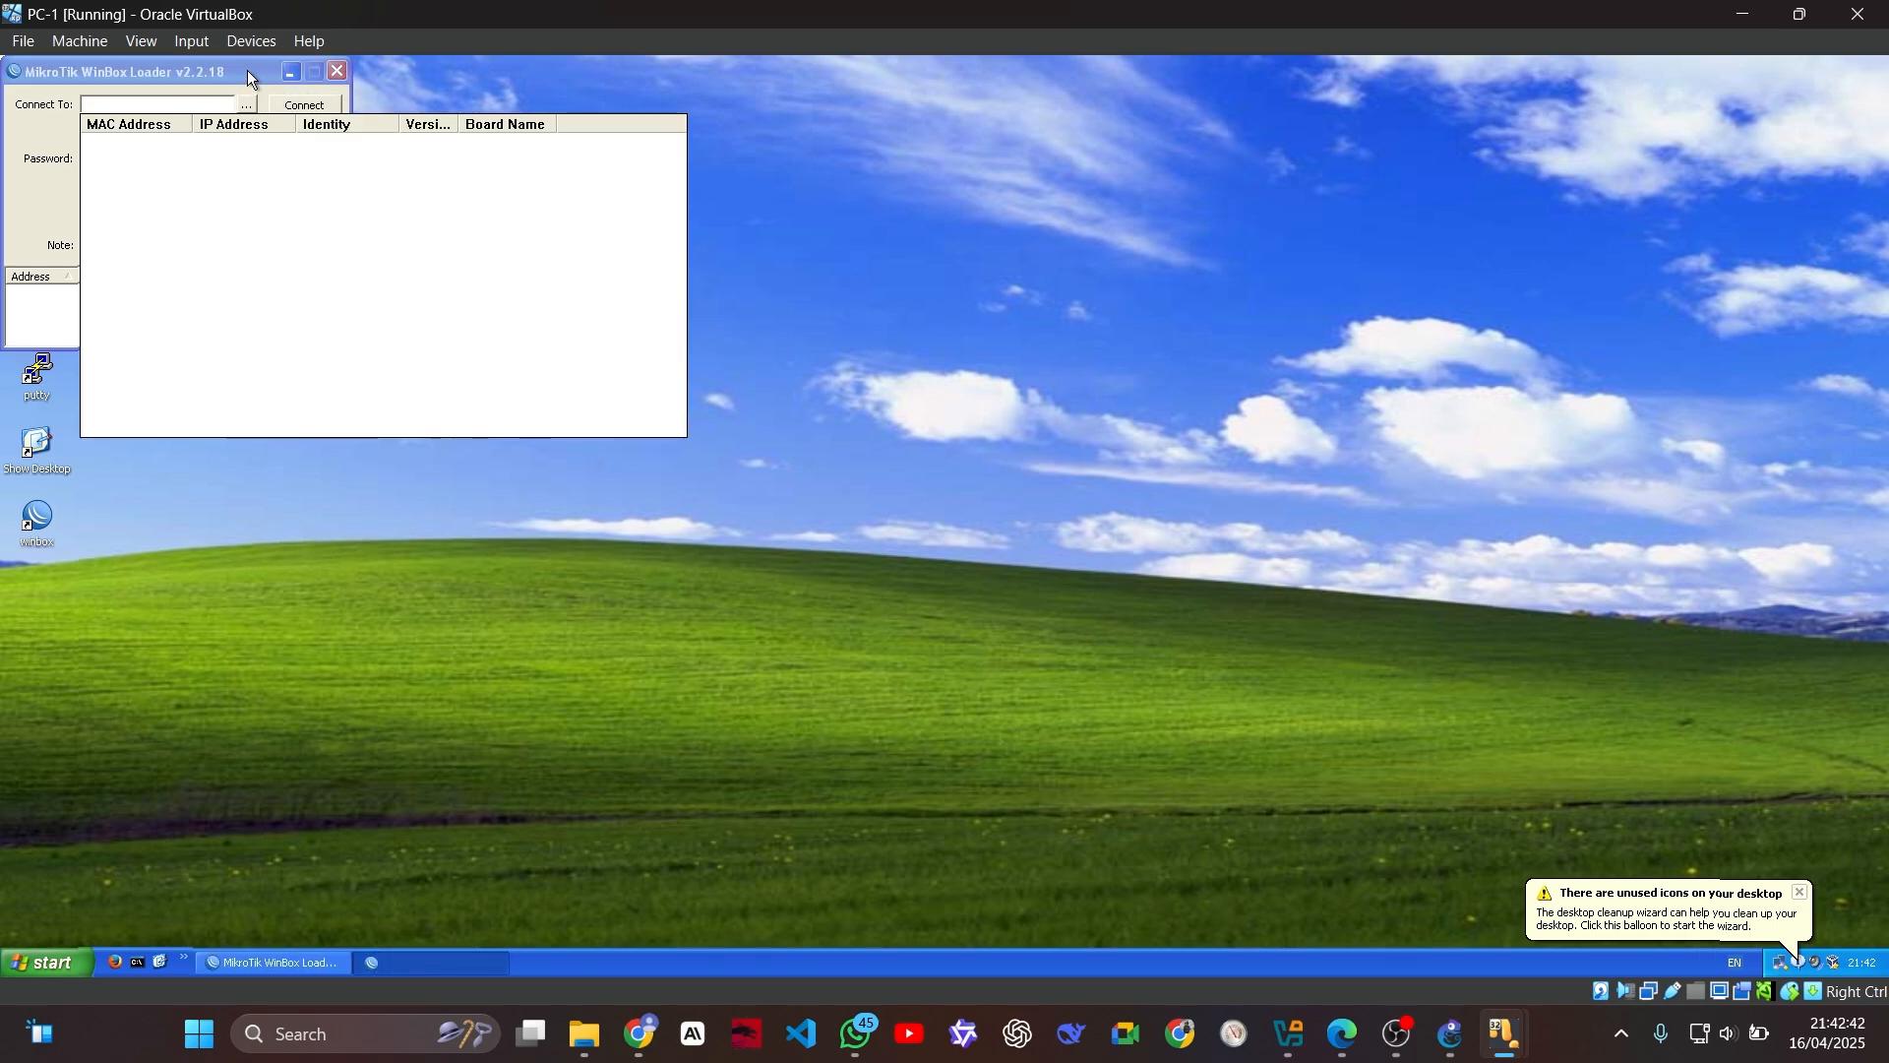
pyautogui.click(248, 75)
pyautogui.click(338, 72)
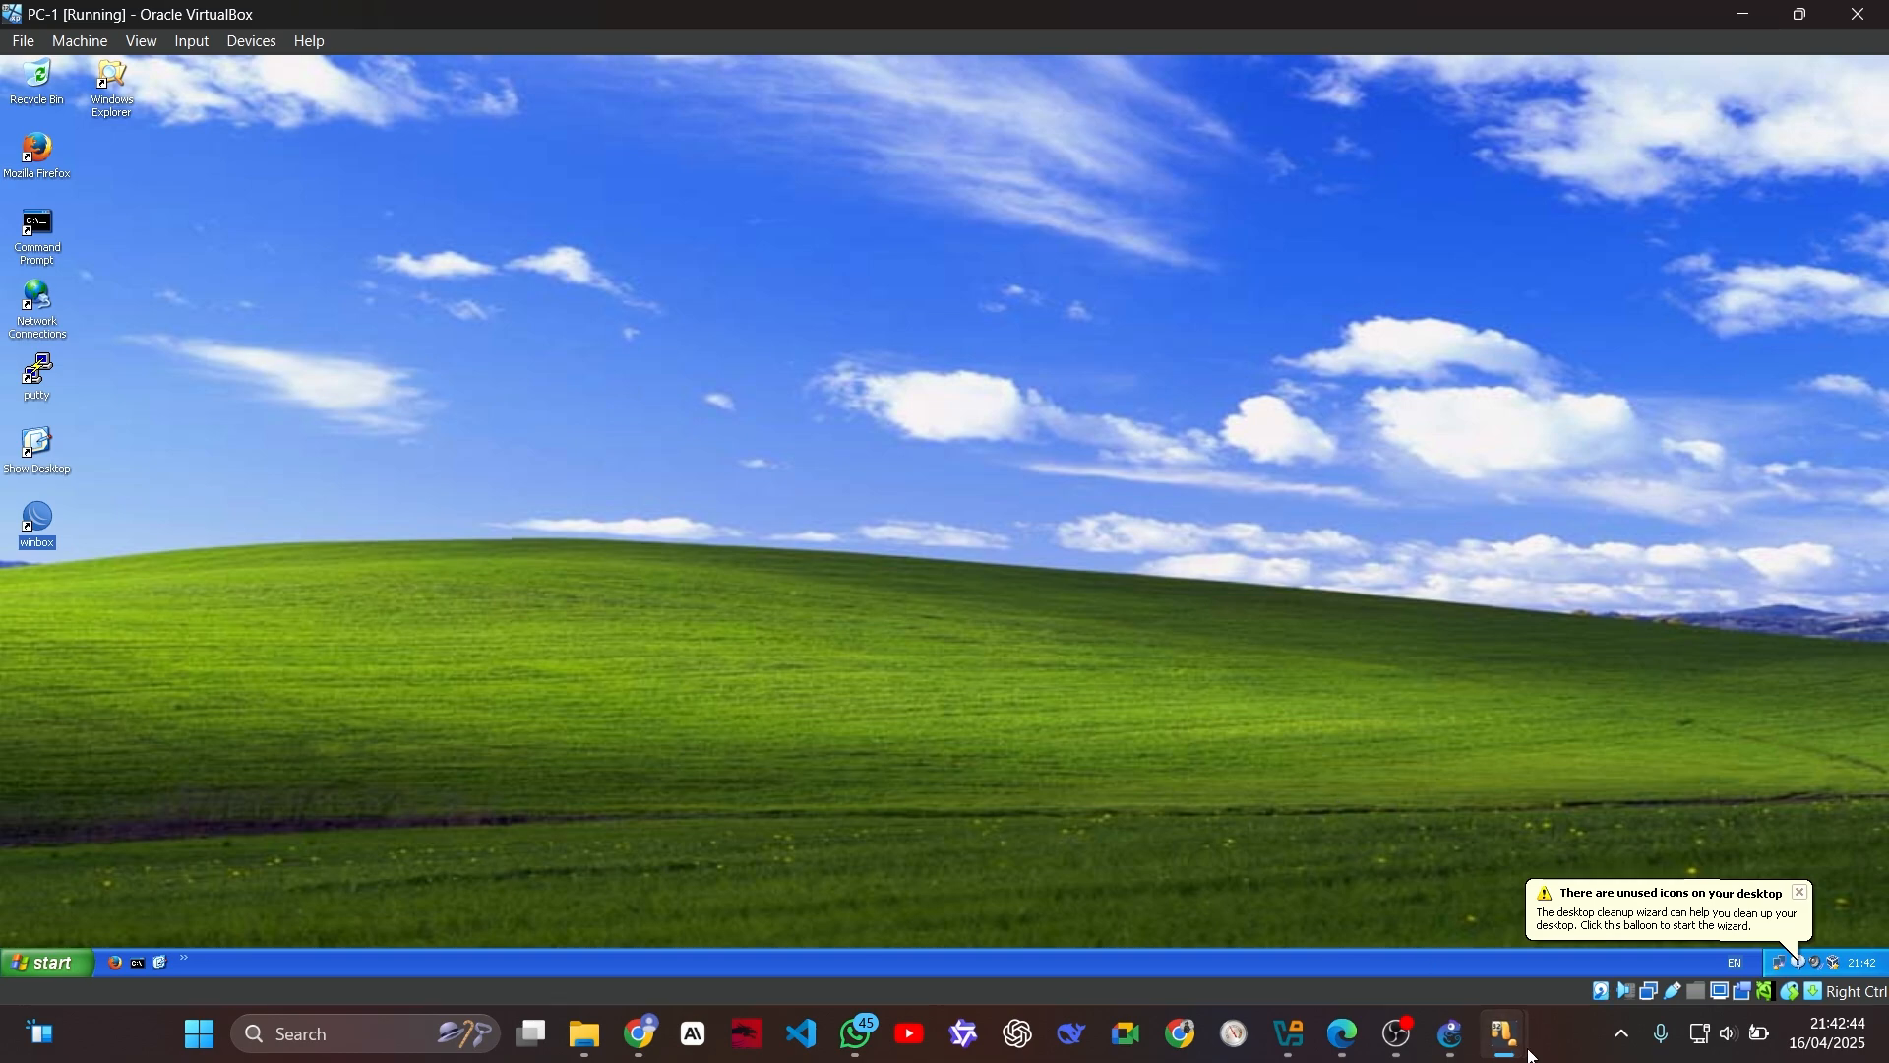
# Step: On the PC-PUBLIC virtual machine, scan for reachable MikroTik routers with WinBox, and close the loader
pyautogui.moveTo(1532, 1056)
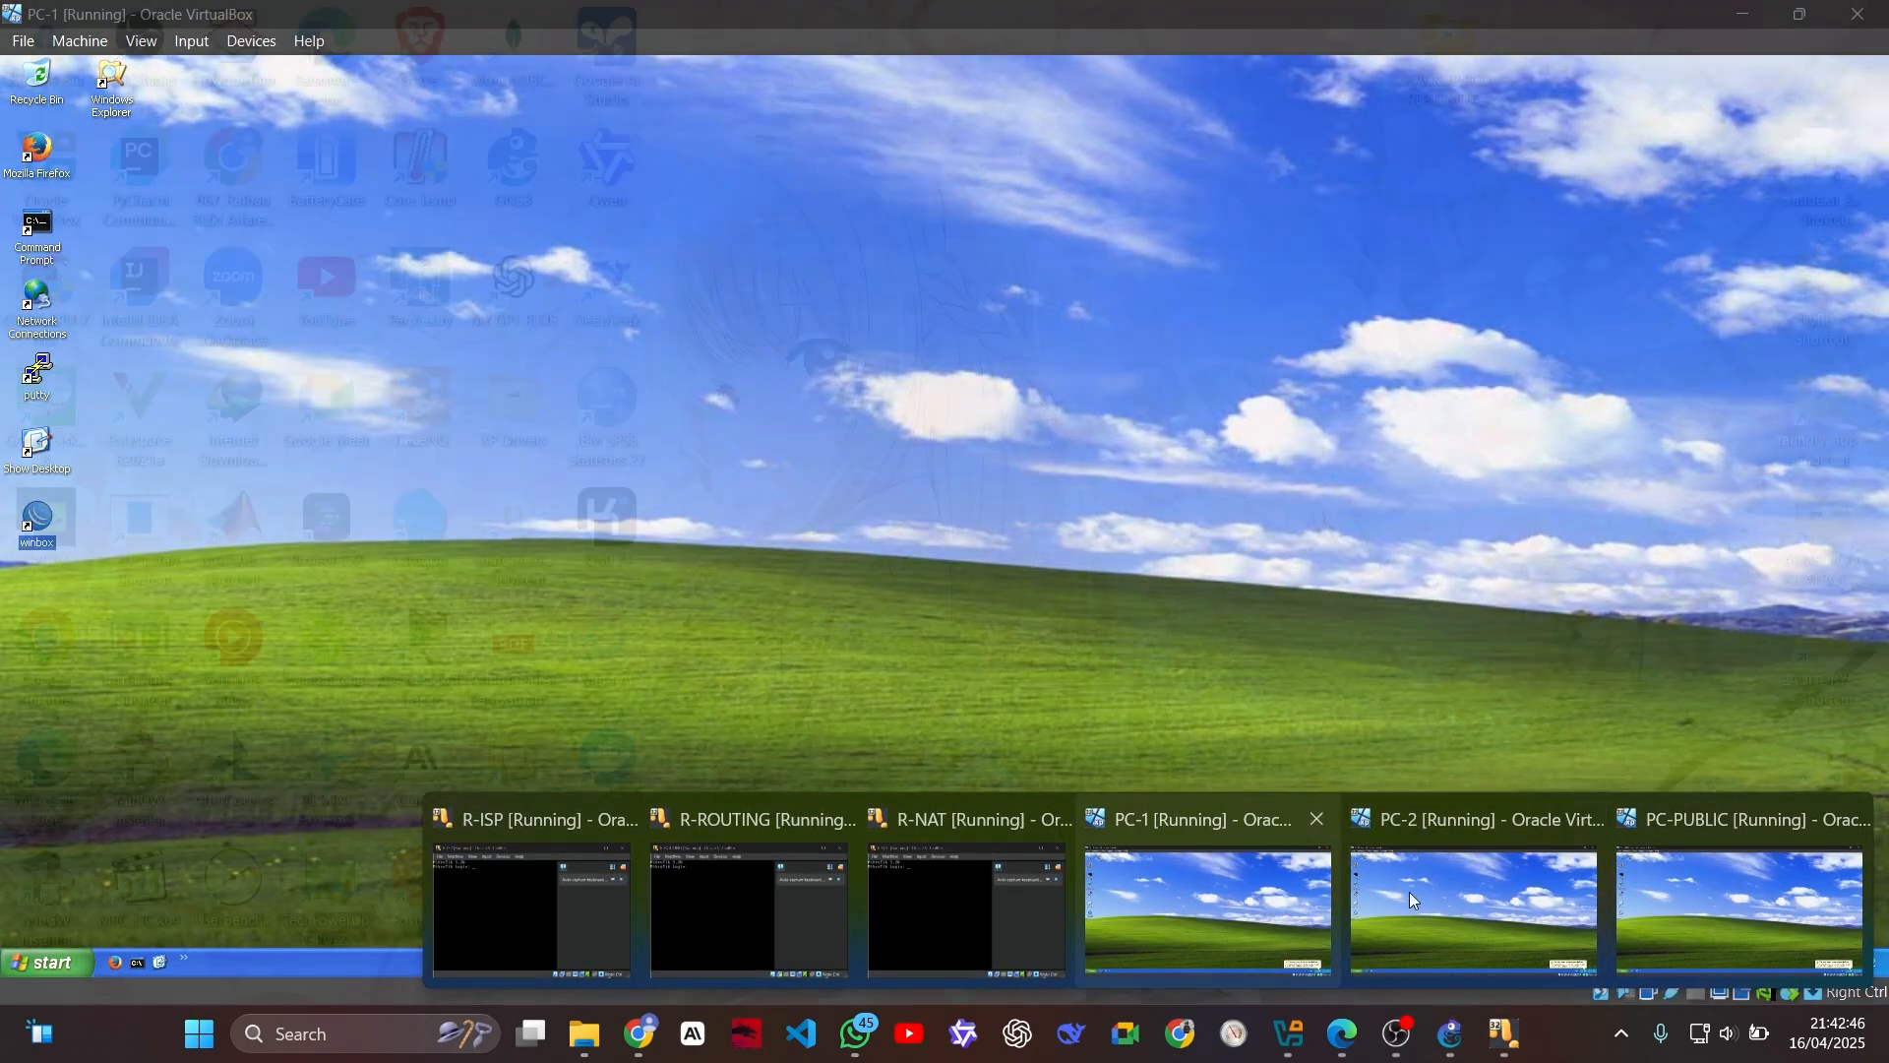
pyautogui.click(1521, 872)
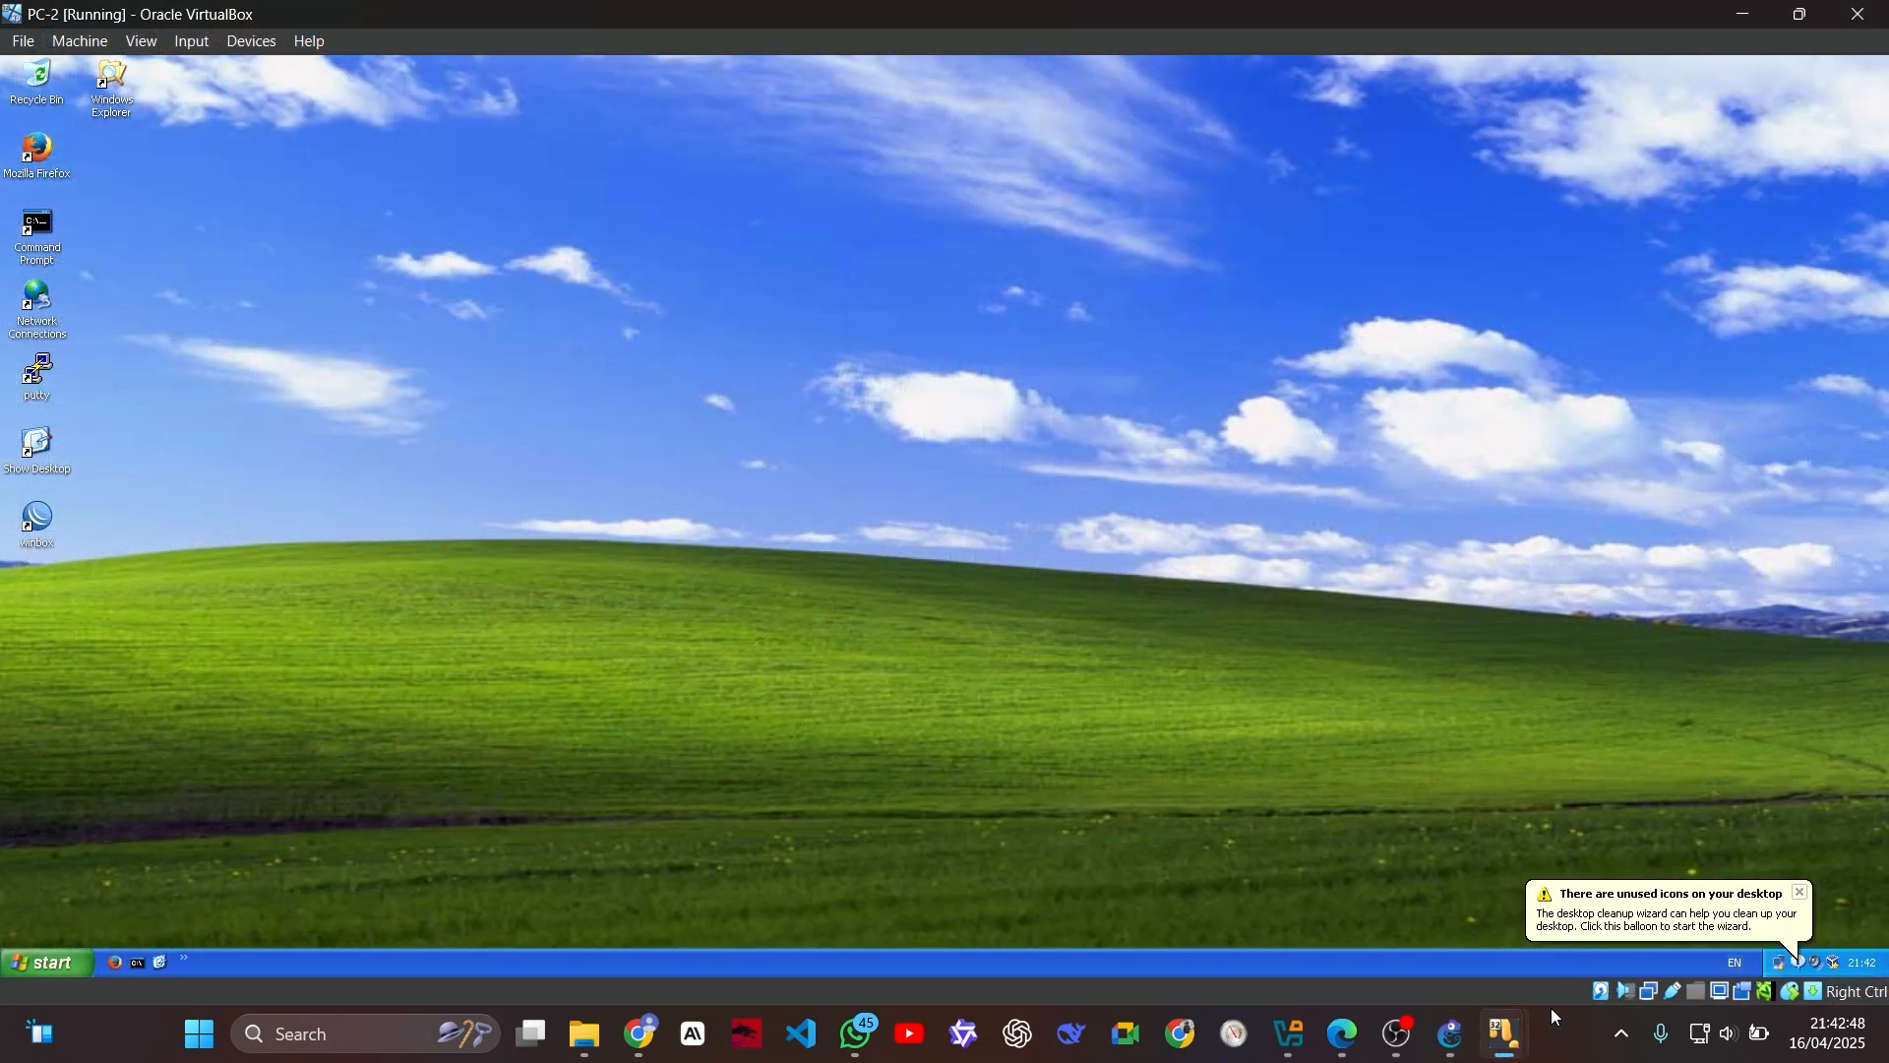
pyautogui.moveTo(1513, 1034)
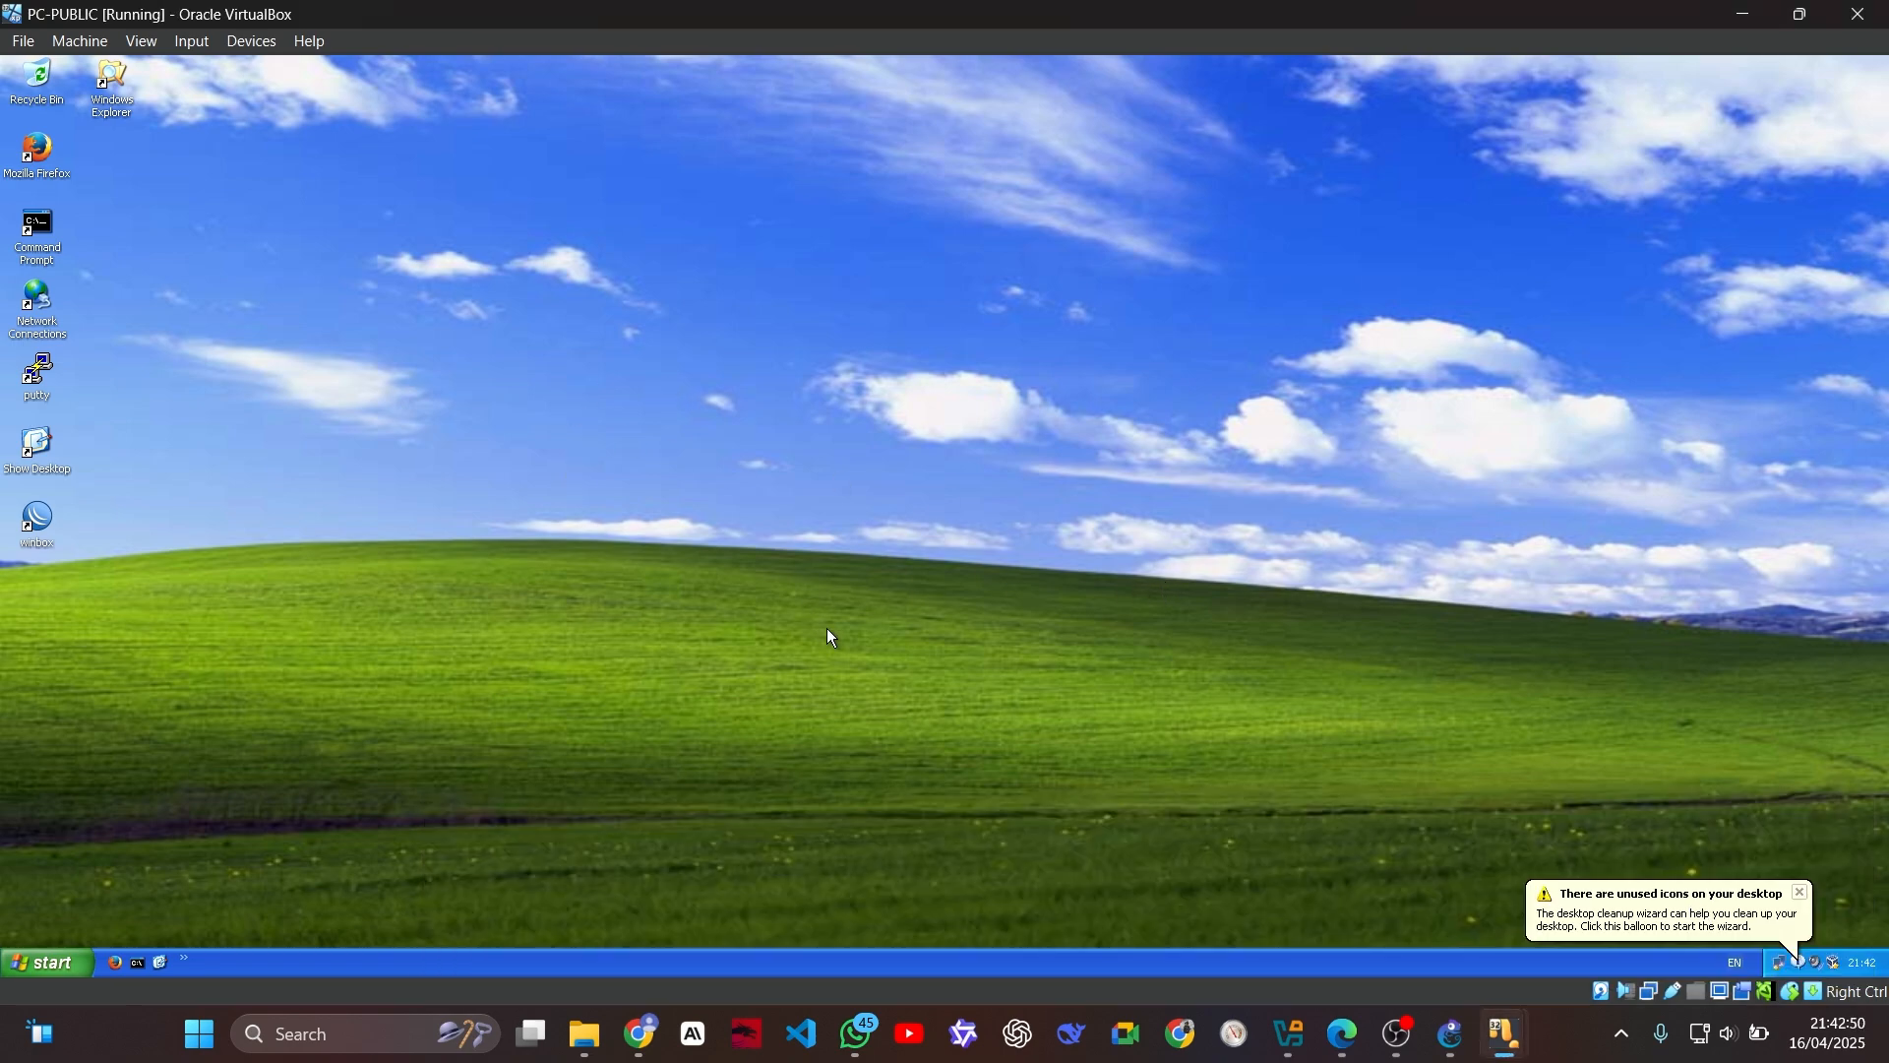
pyautogui.doubleClick(40, 522)
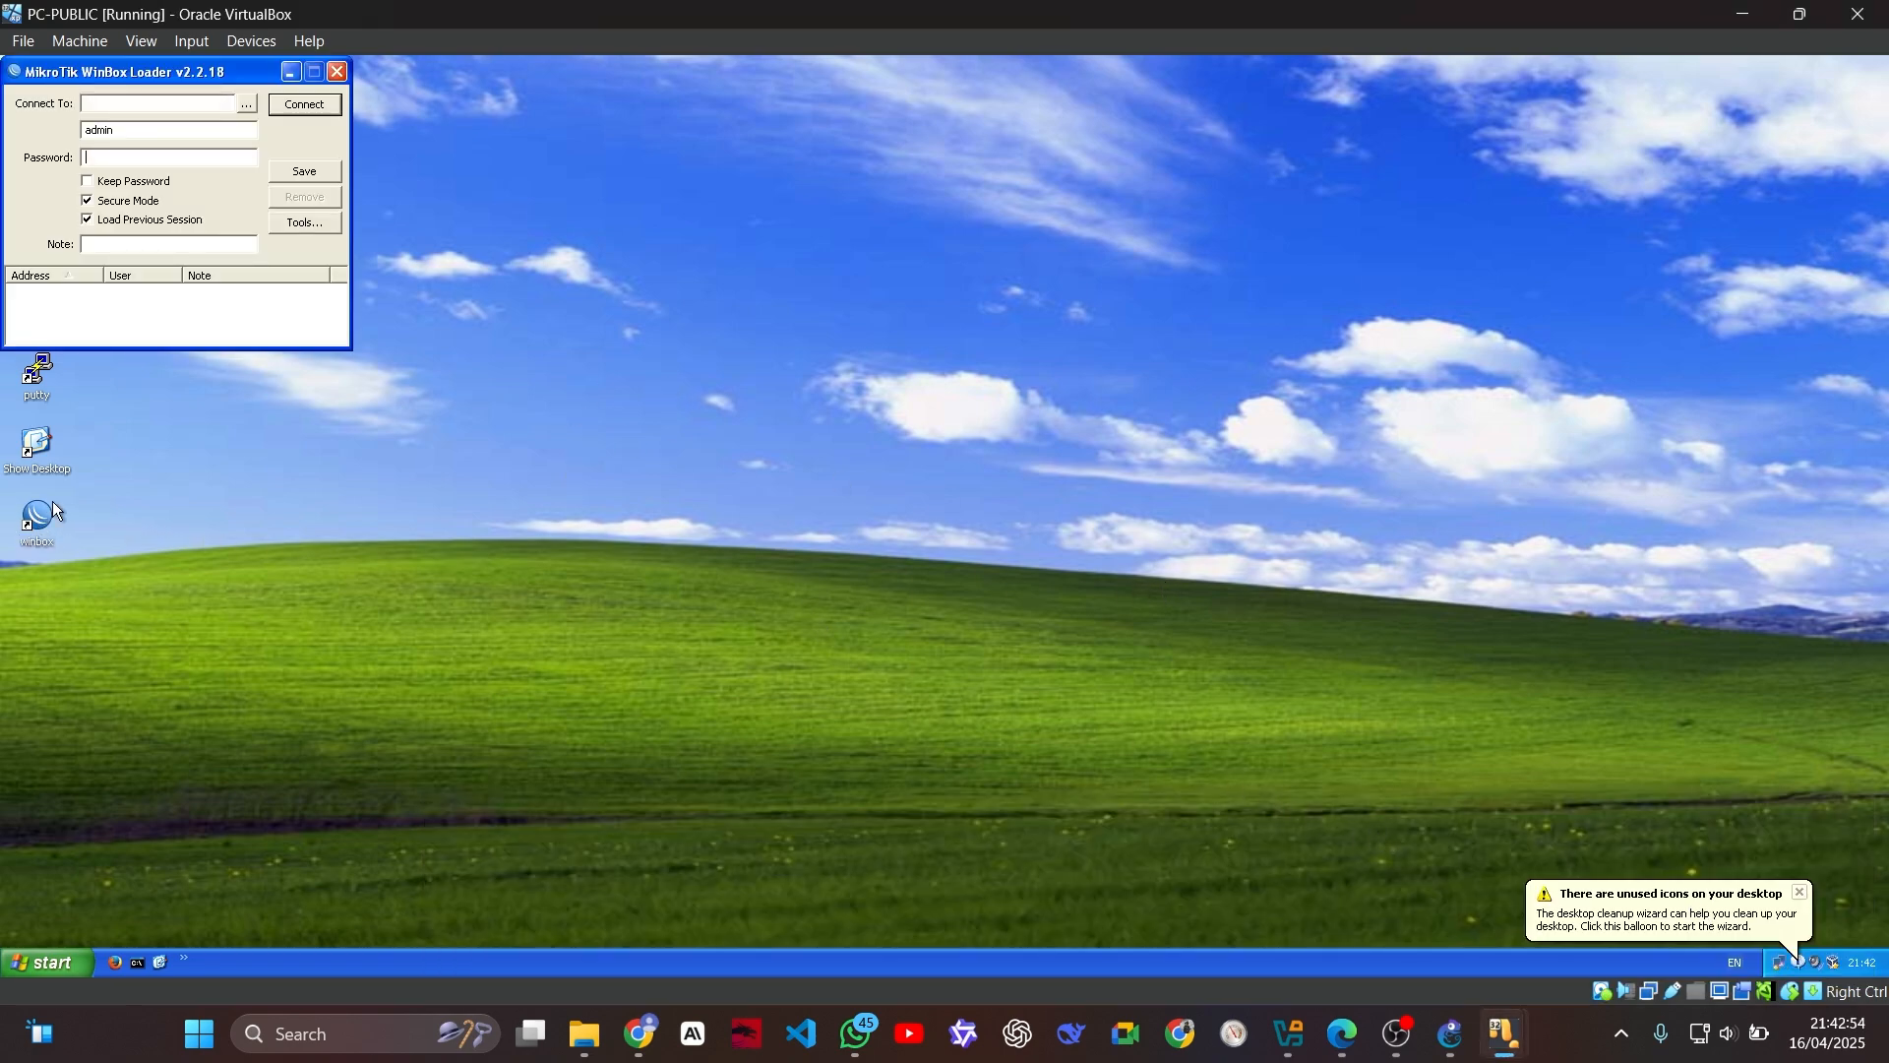
pyautogui.click(246, 103)
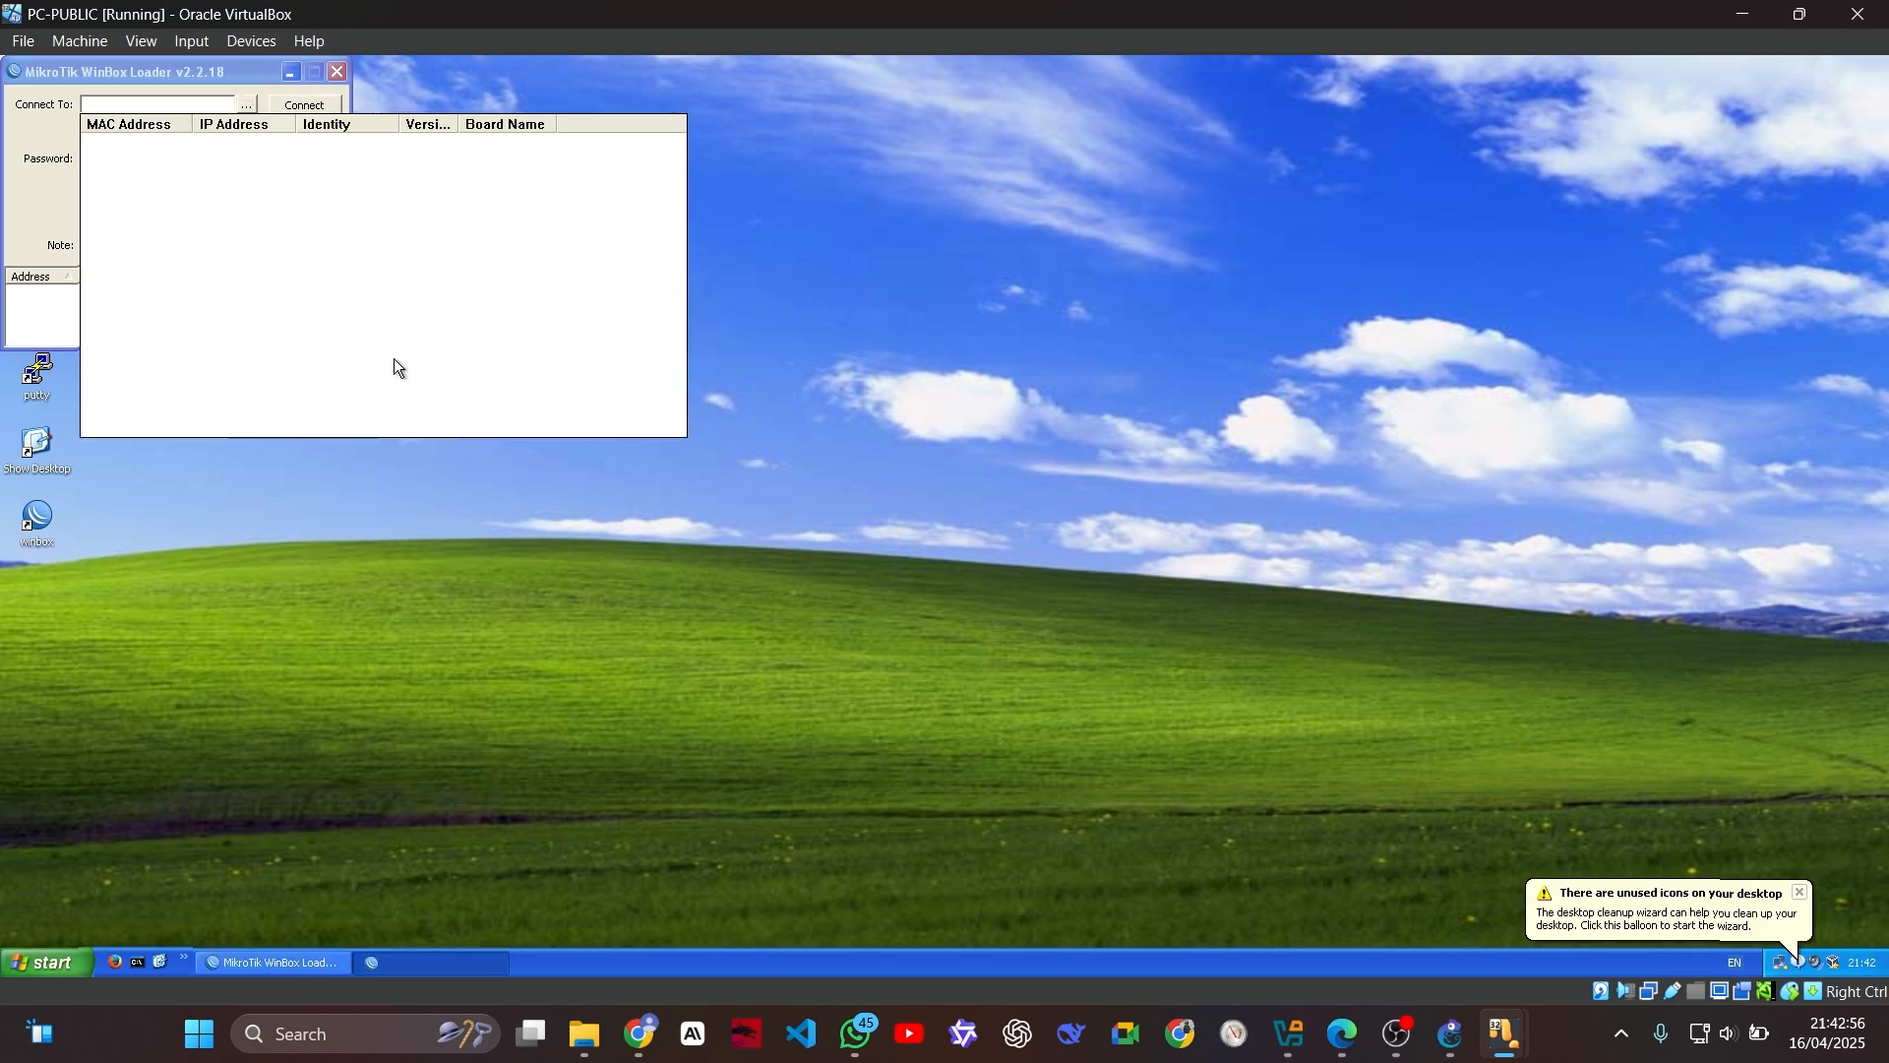
pyautogui.click(220, 69)
pyautogui.click(337, 73)
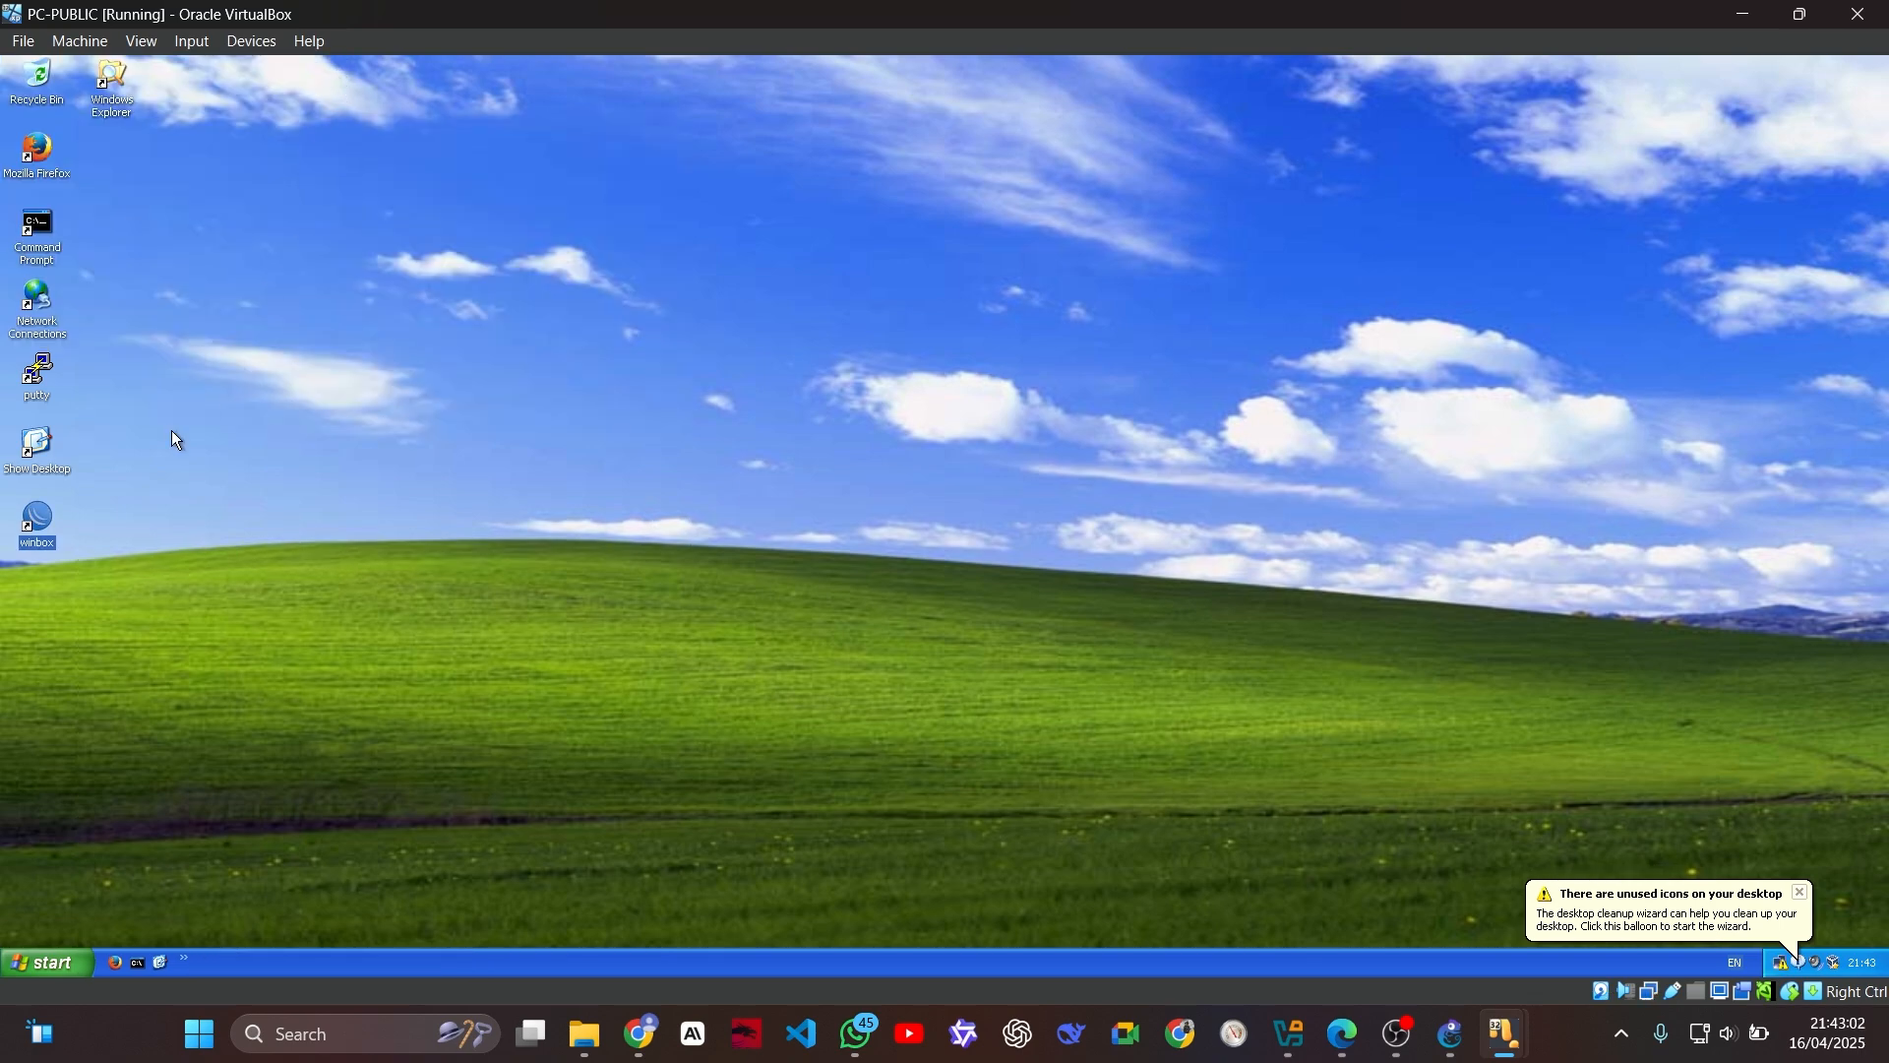
# Step: Check PC-PUBLIC's network connections, rescan for MikroTik routers in WinBox, and close both windows
pyautogui.doubleClick(38, 310)
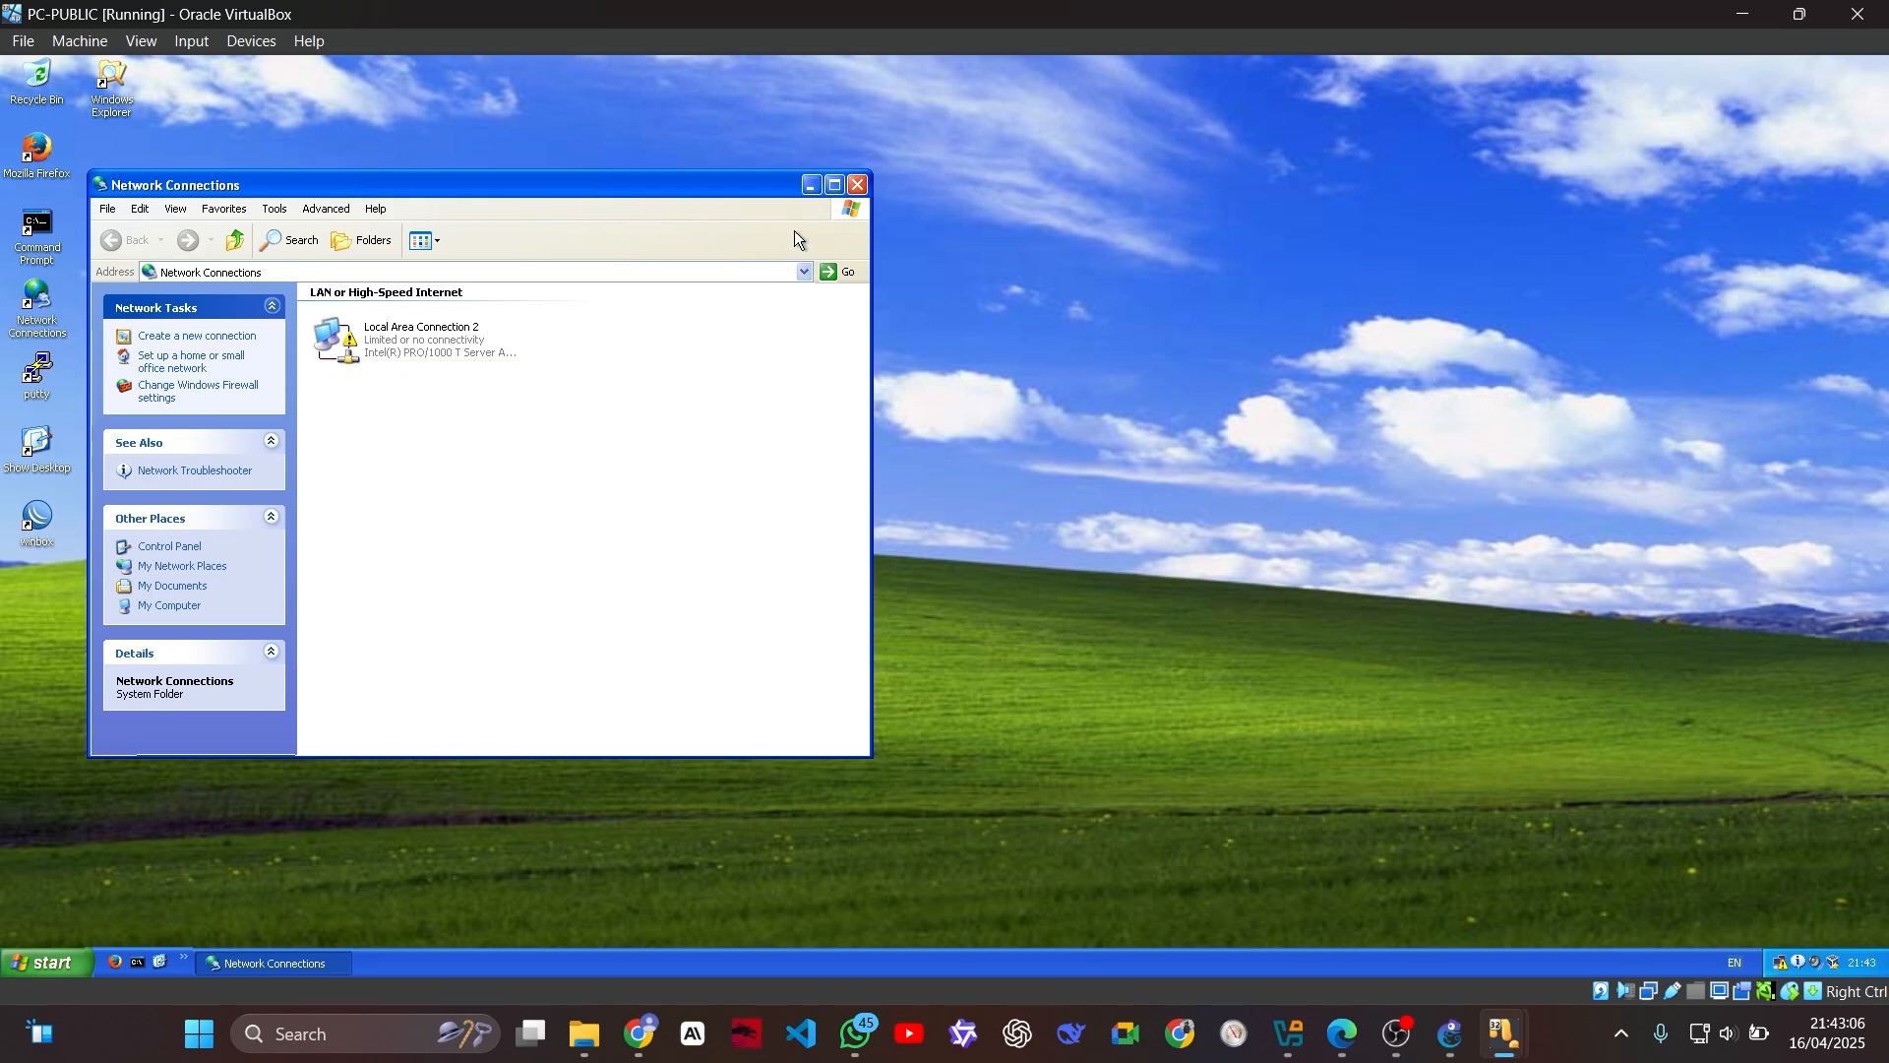
pyautogui.click(857, 186)
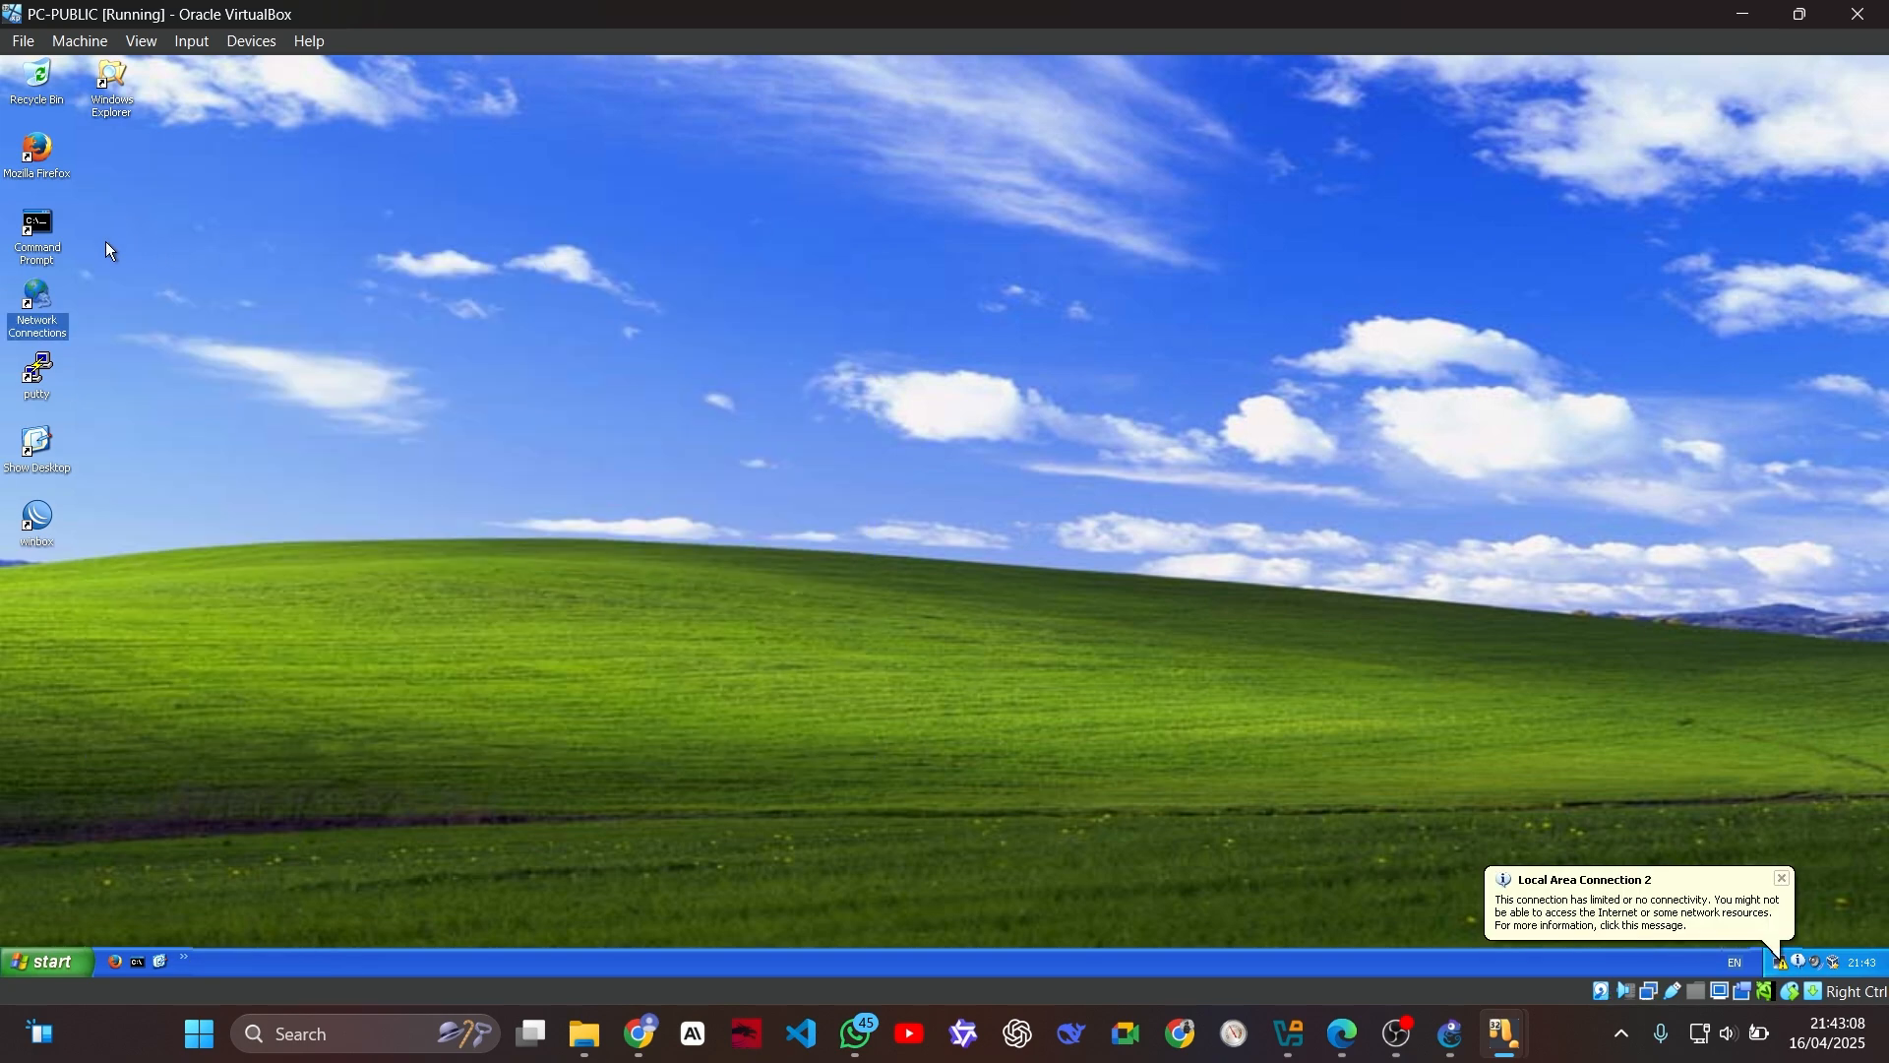
pyautogui.doubleClick(37, 519)
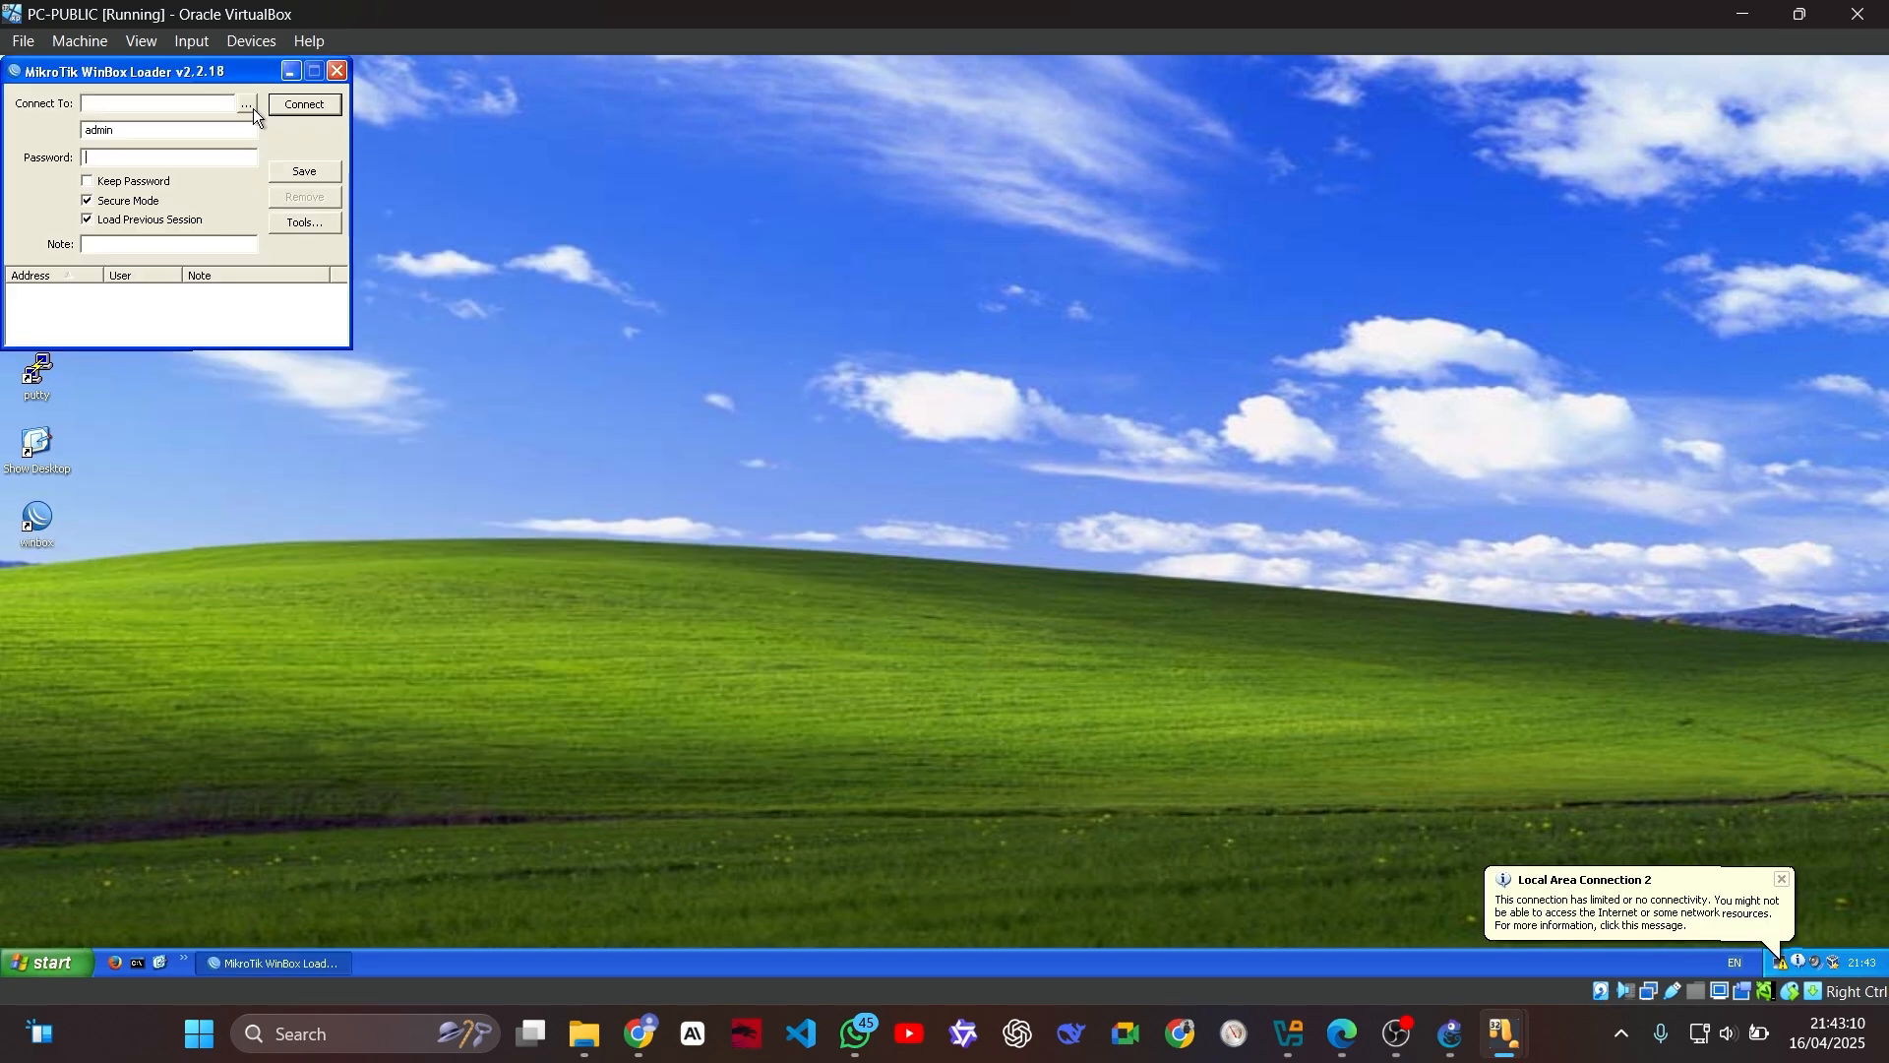
pyautogui.click(247, 105)
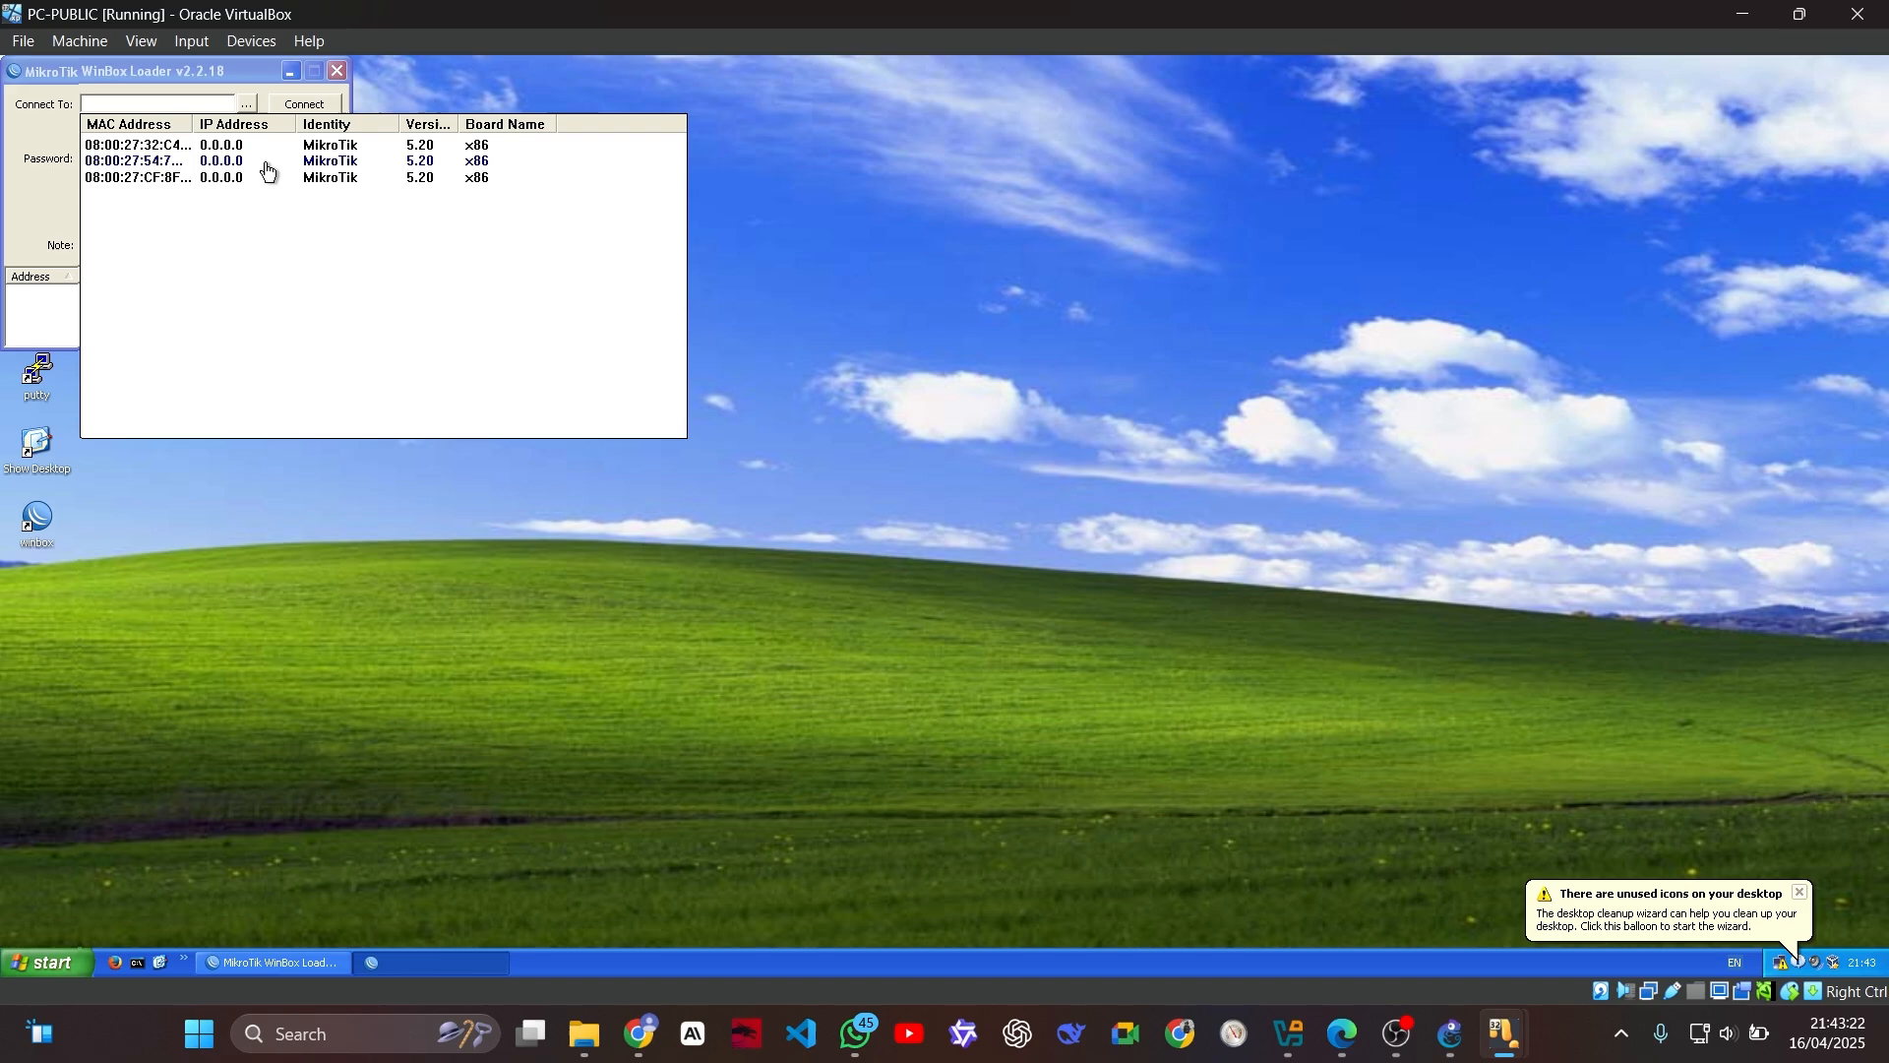
pyautogui.click(238, 79)
pyautogui.click(339, 73)
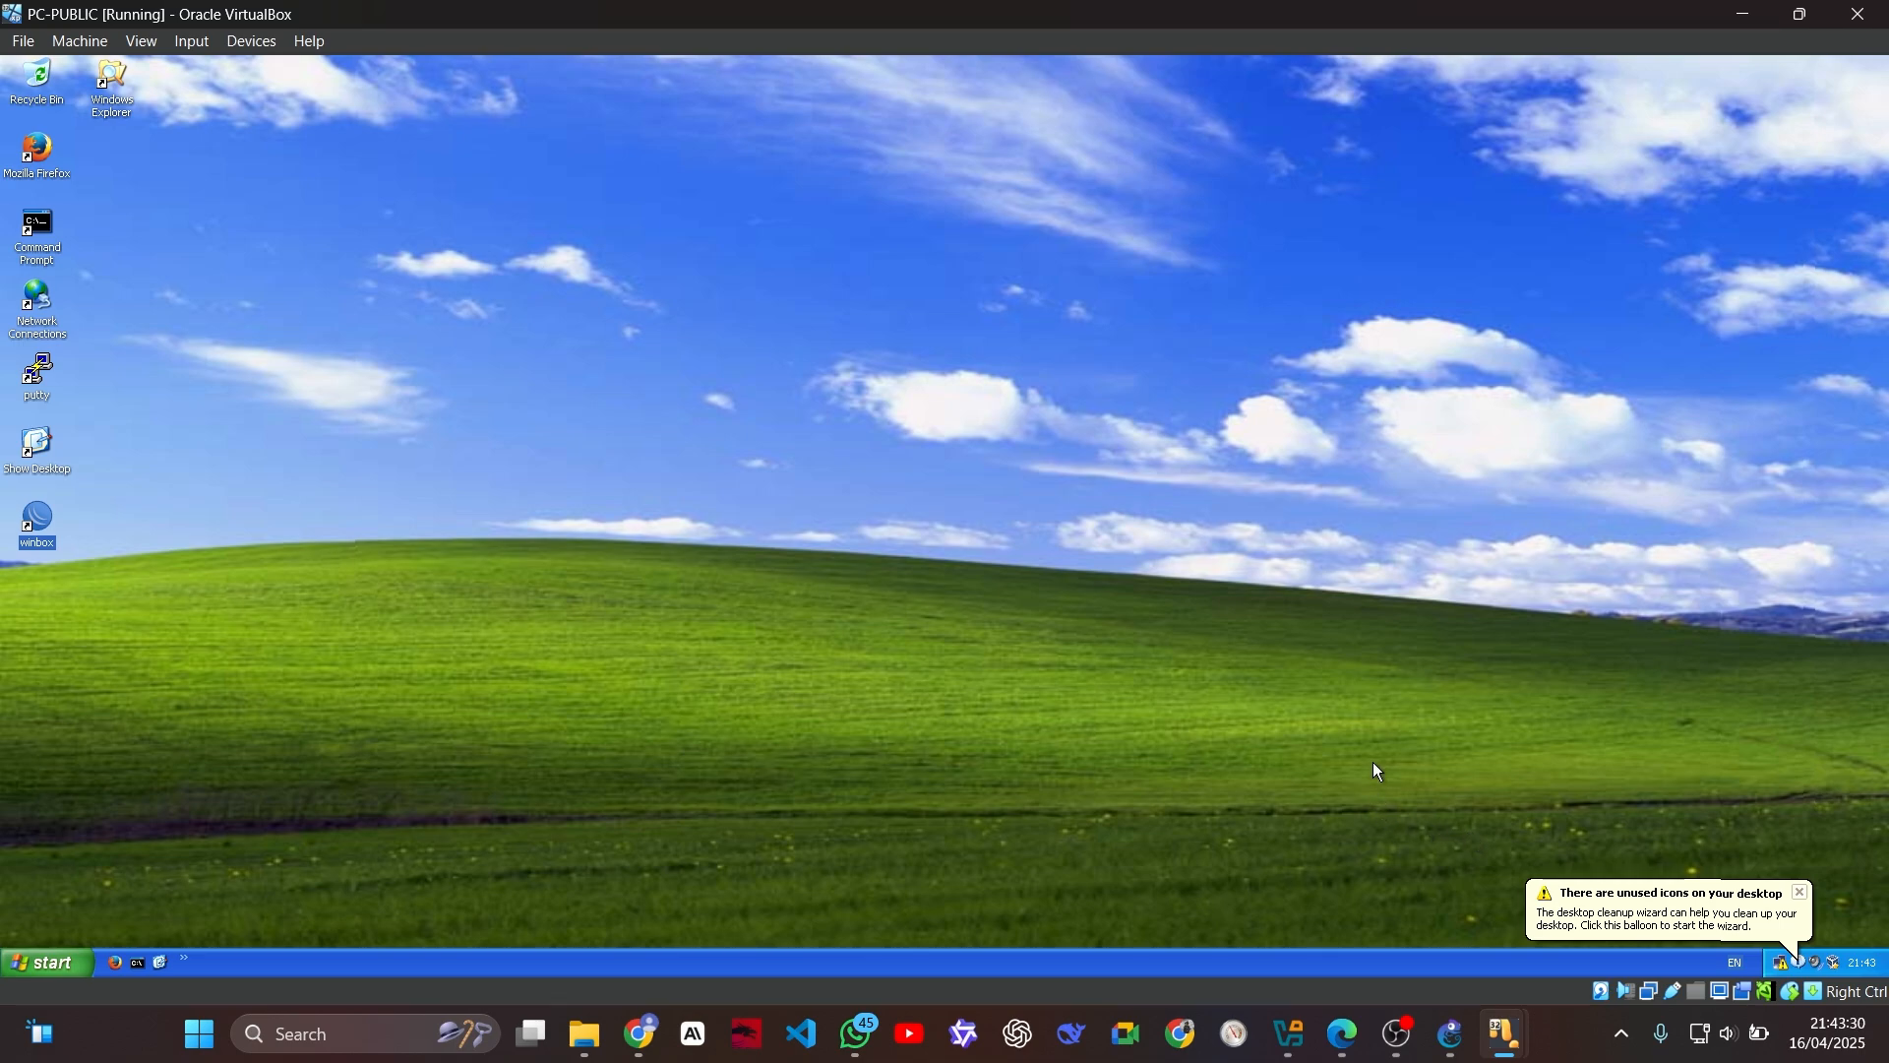
# Step: Switch to the R-ISP virtual machine and log in to RouterOS as admin with a blank password
pyautogui.moveTo(1506, 1034)
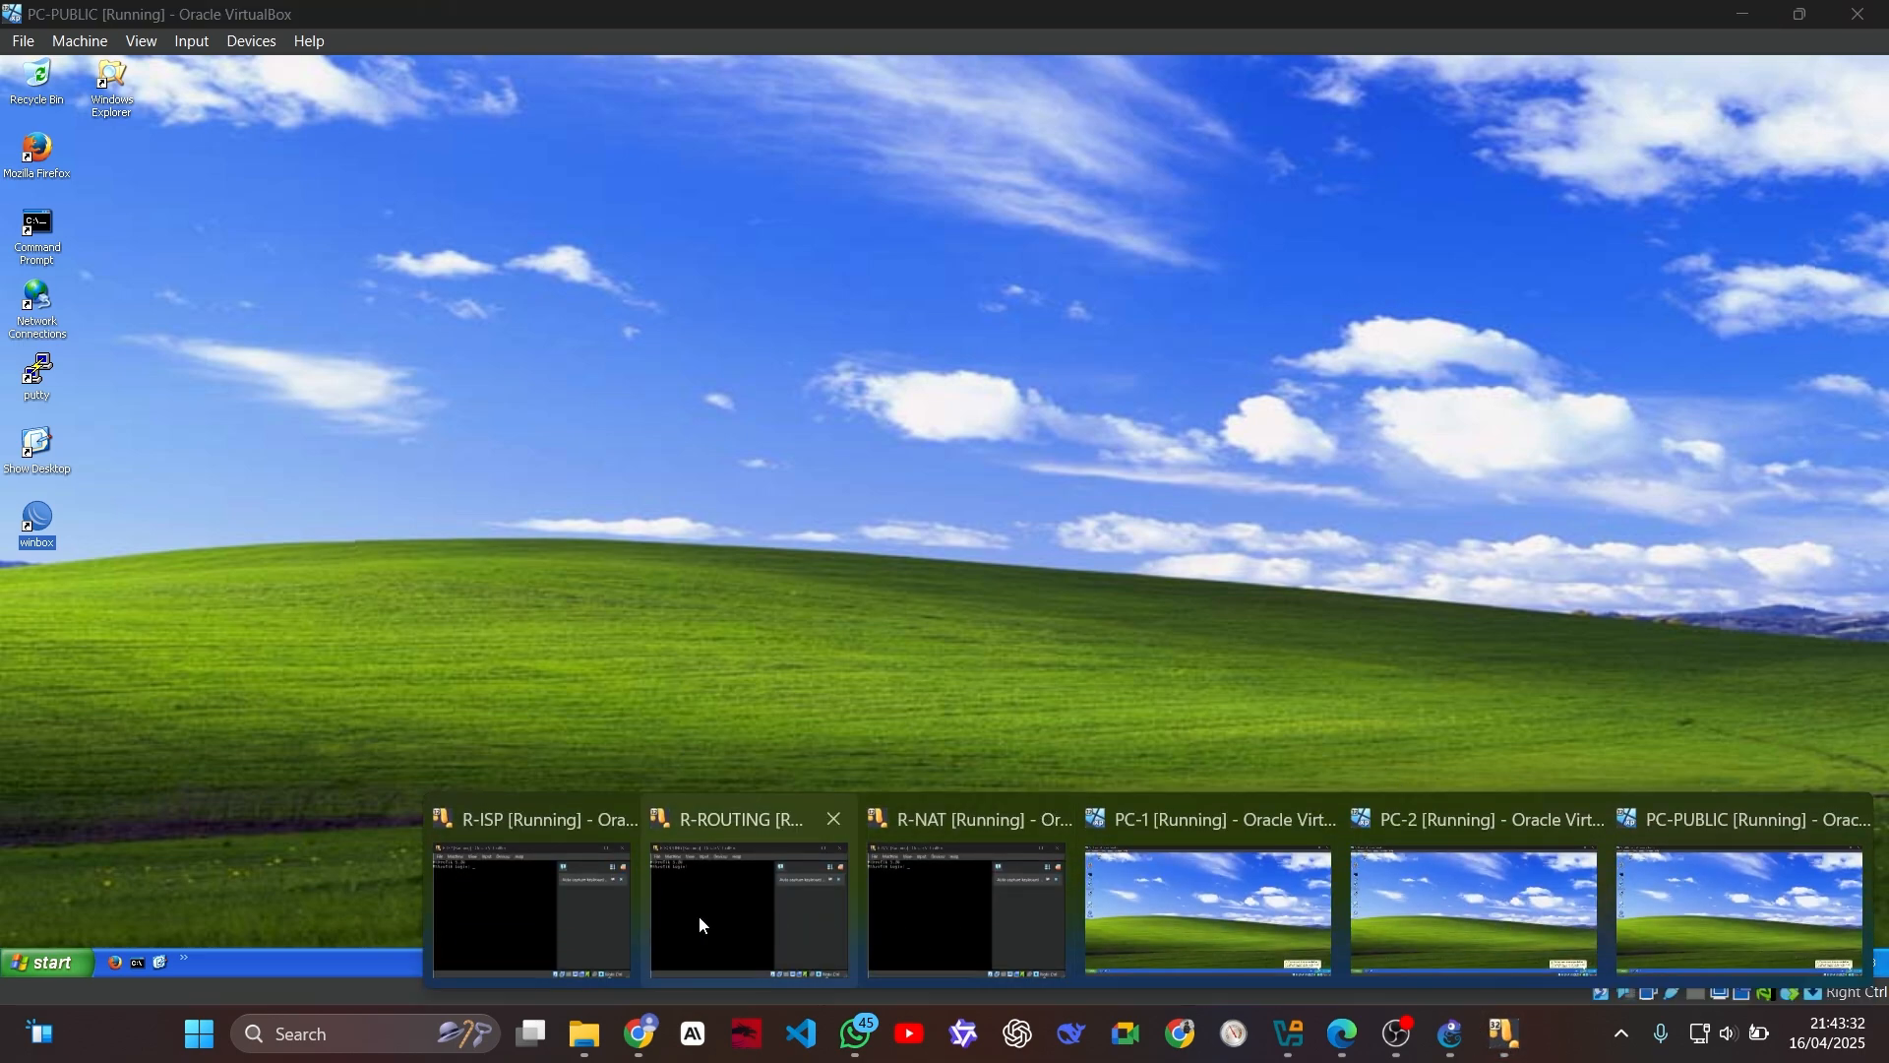
pyautogui.click(701, 906)
pyautogui.click(1408, 287)
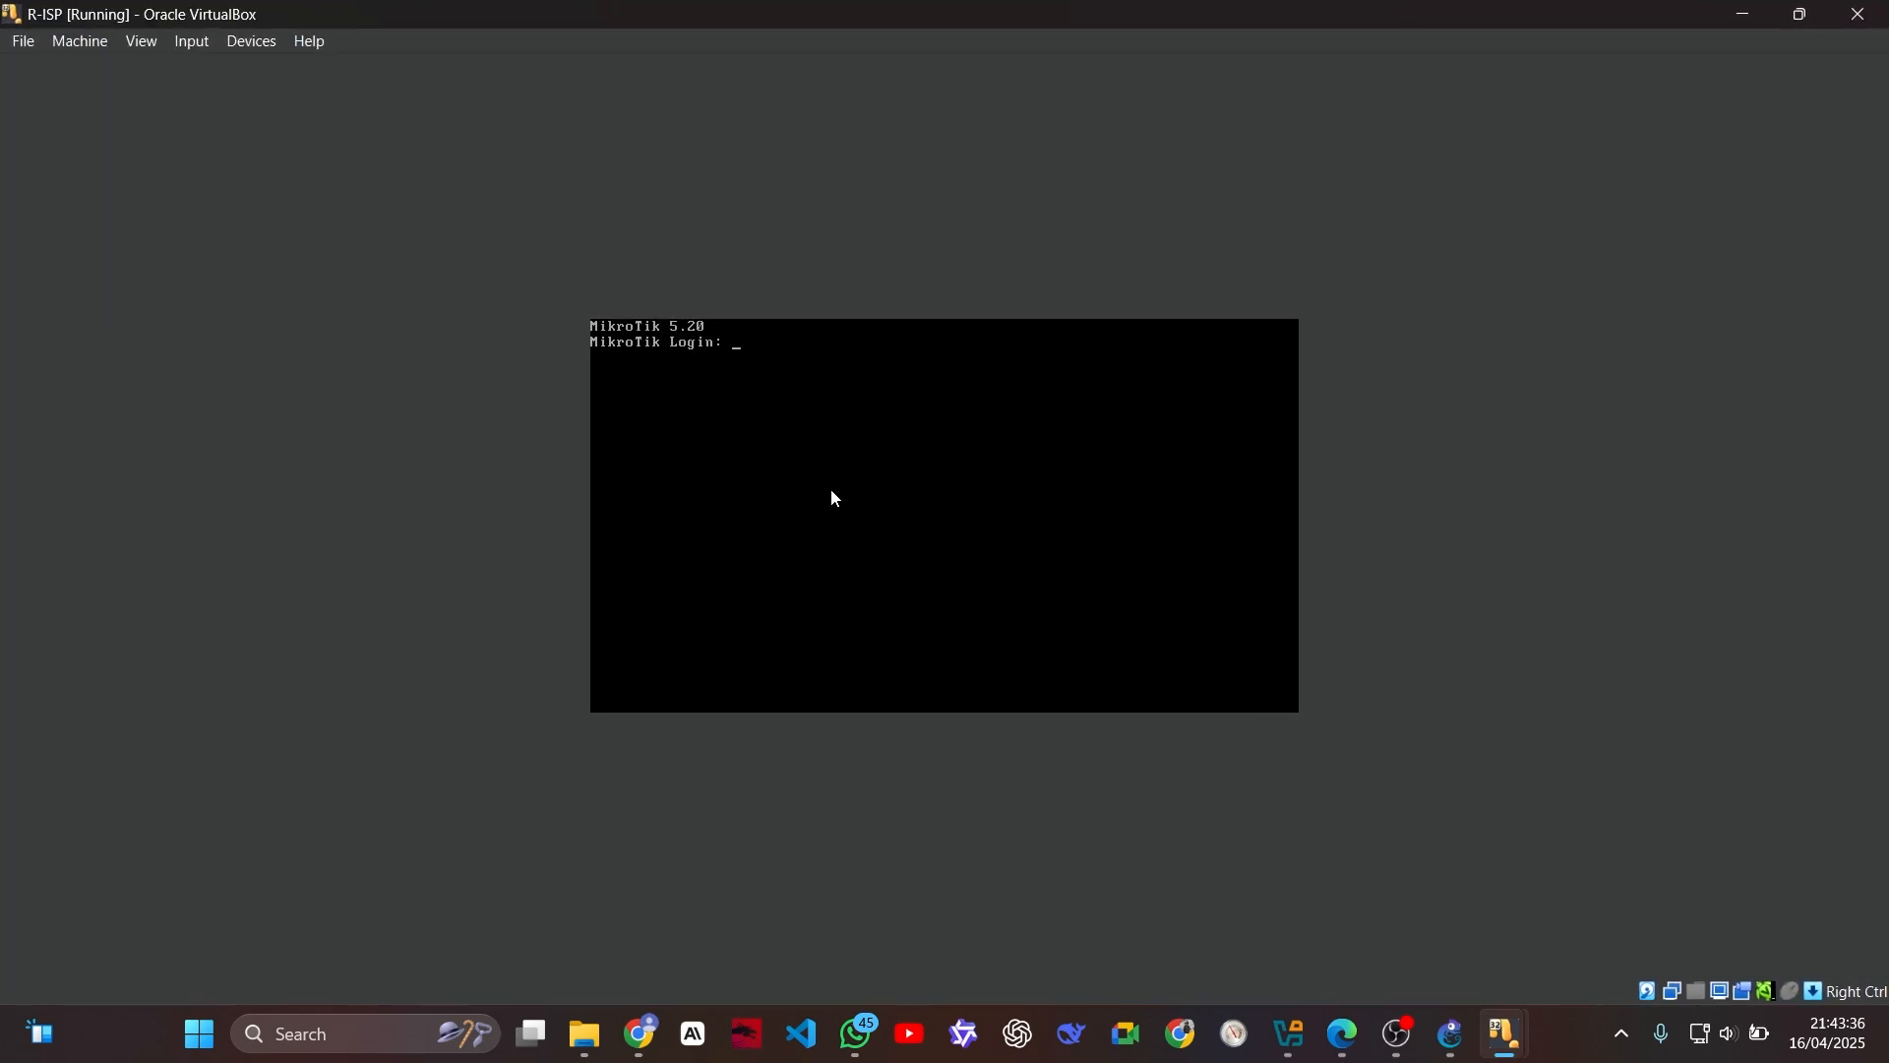
pyautogui.write('admin')
pyautogui.press('Return')
pyautogui.press('Return')
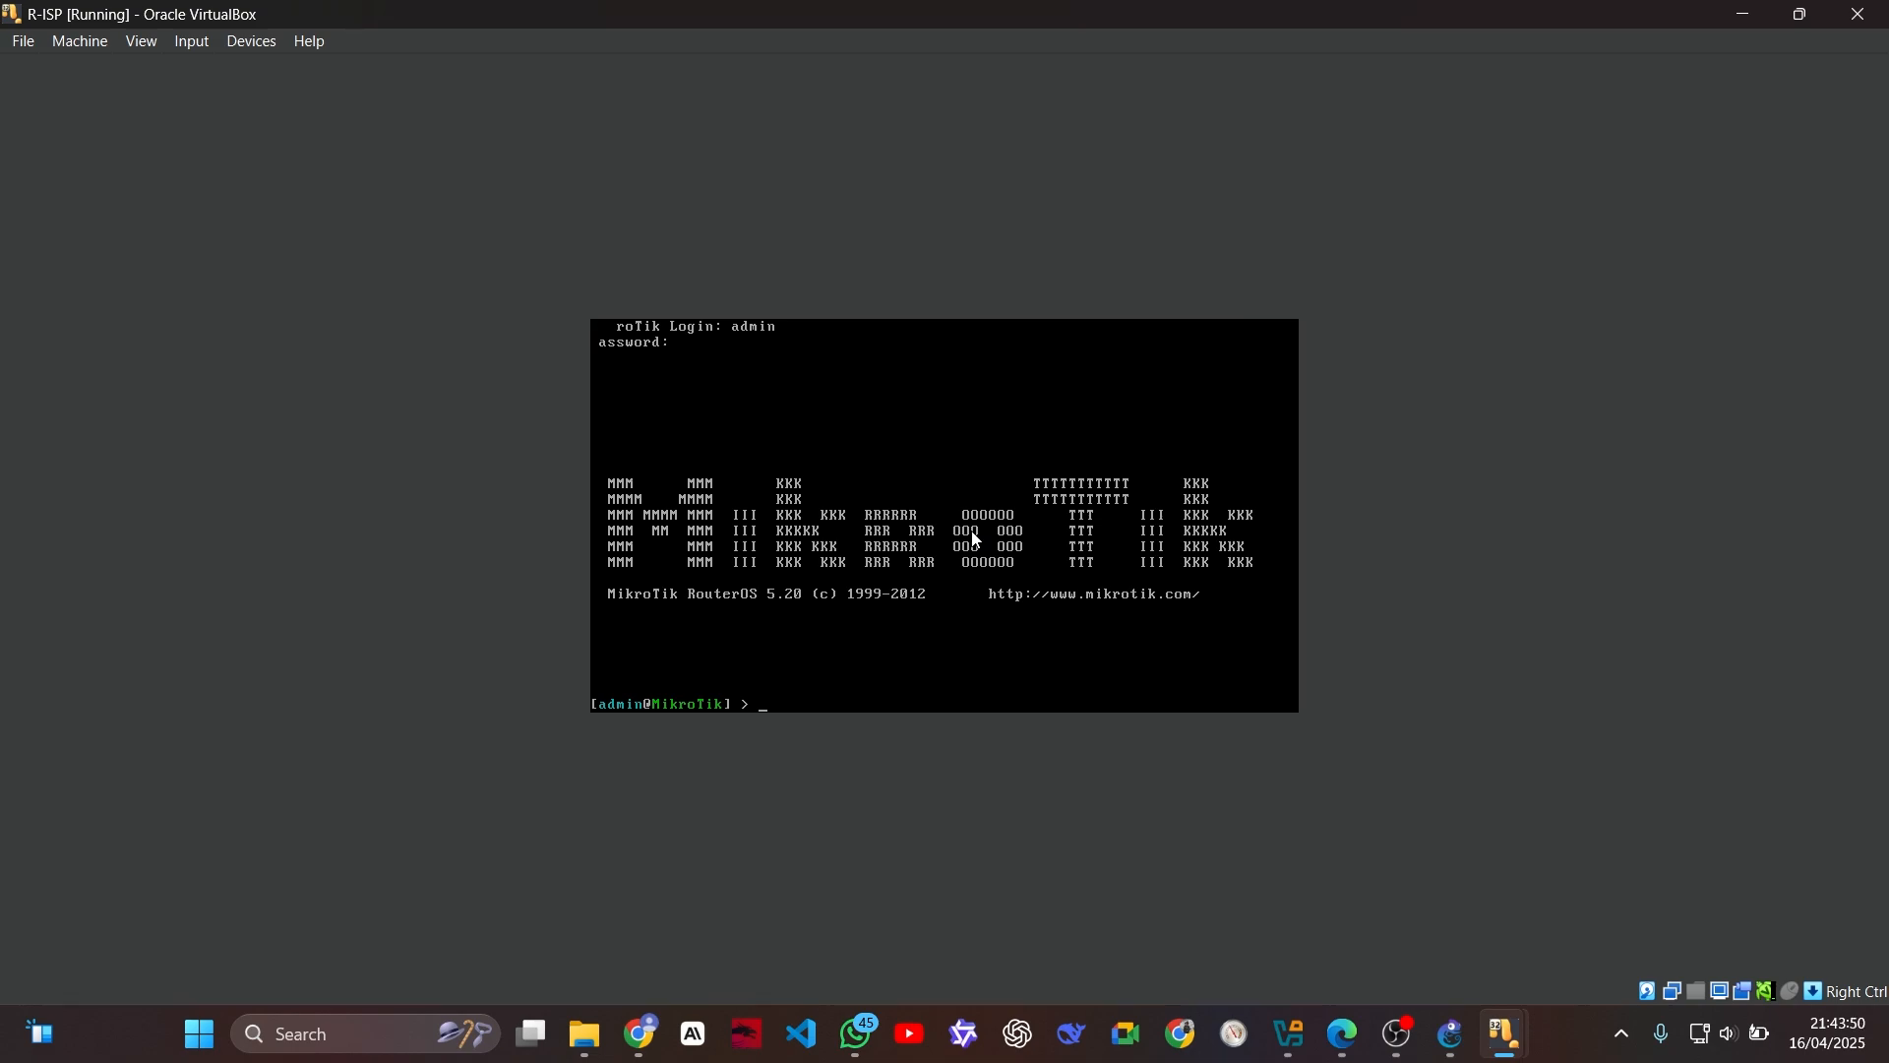
pyautogui.write('ip address')
pyautogui.press('Return')
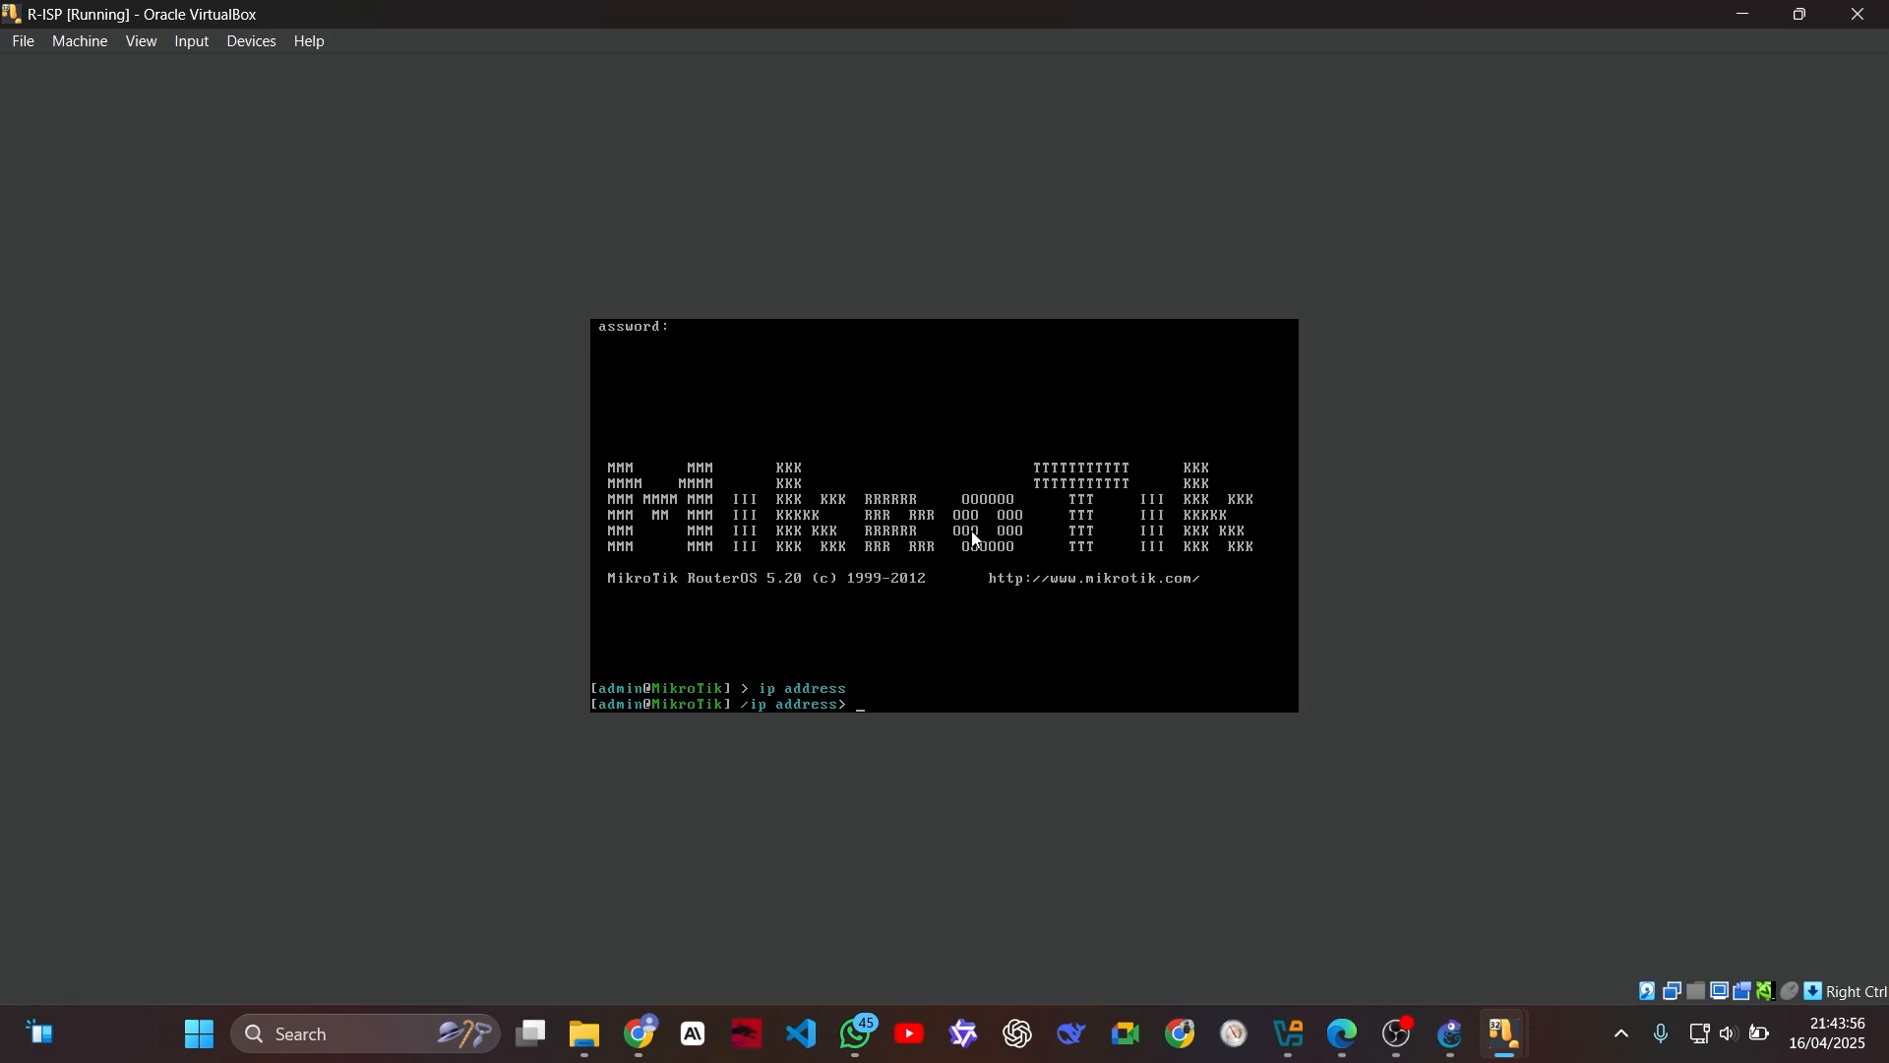
pyautogui.write('/')
pyautogui.press('Return')
# Step: Enter the ip dhcp-client configuration level on R-ISP
pyautogui.write('i')
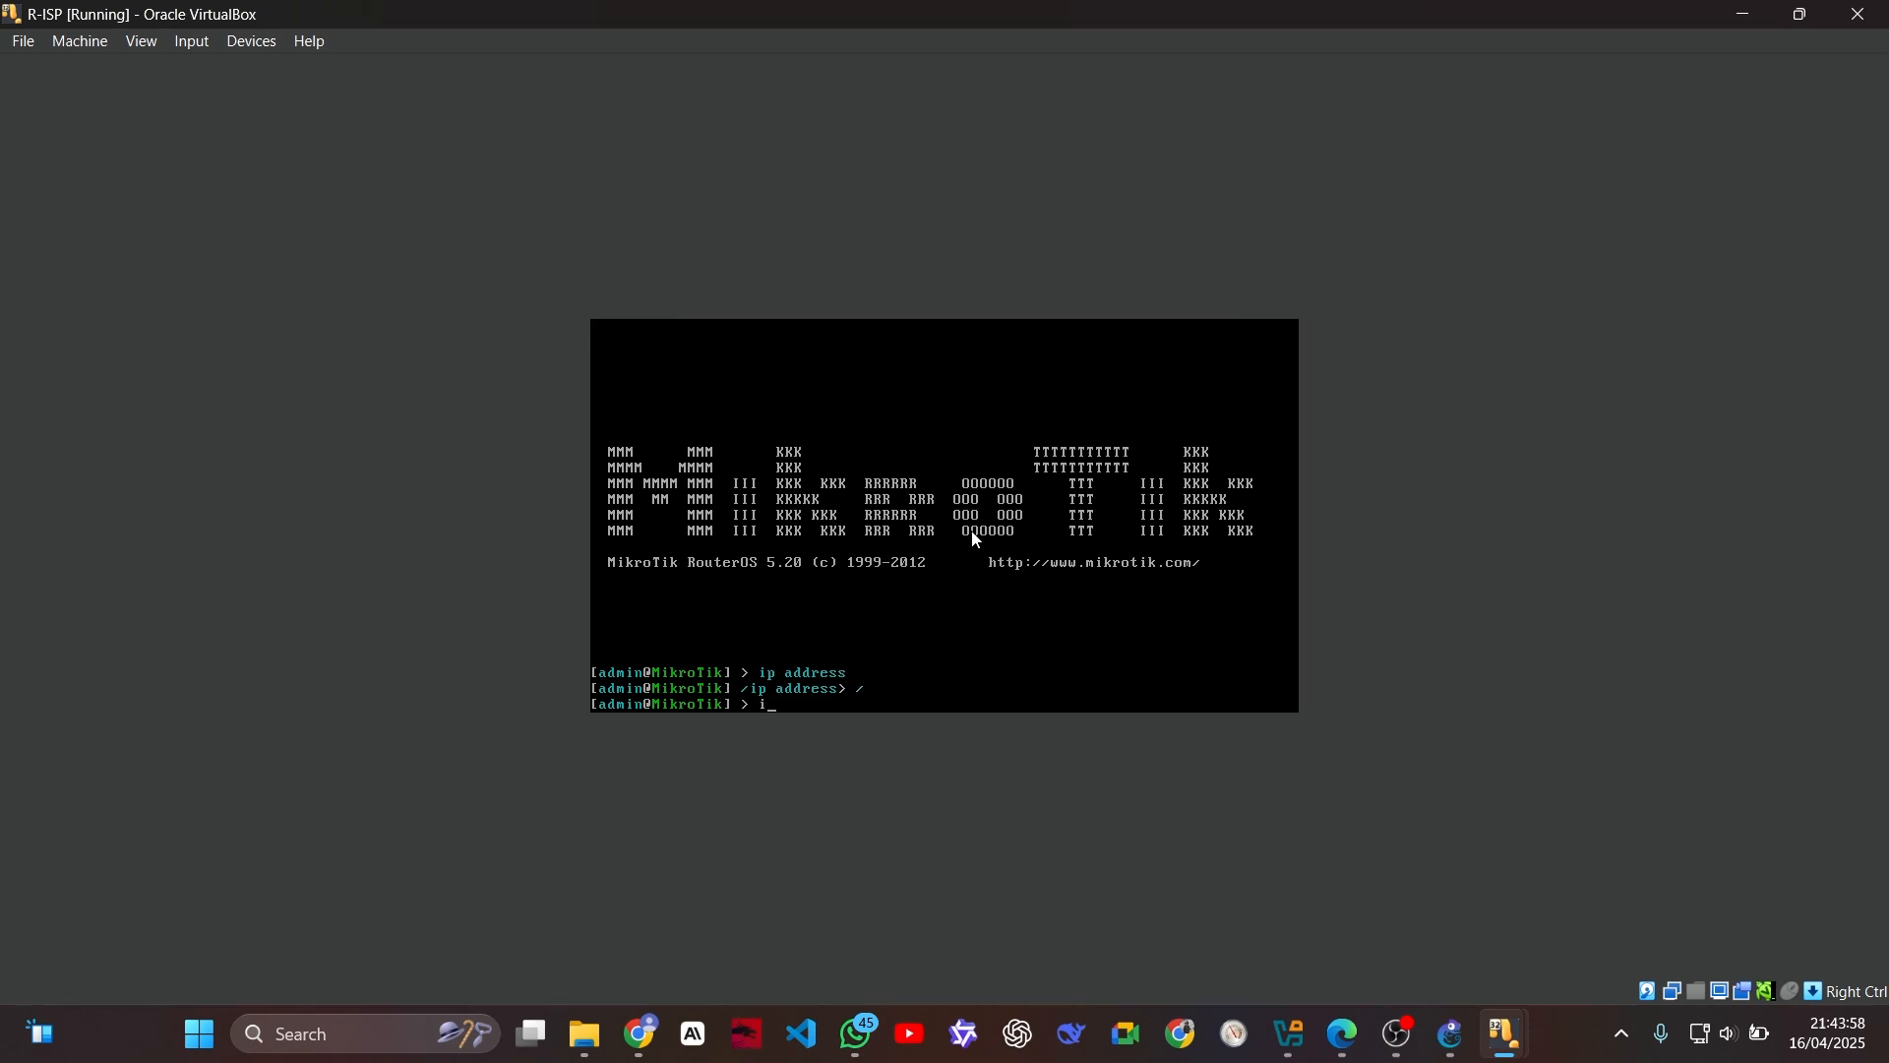
pyautogui.write('p dhcp client')
pyautogui.press('BackSpace')
pyautogui.press('BackSpace')
pyautogui.press('BackSpace')
pyautogui.press('BackSpace')
pyautogui.press('BackSpace')
pyautogui.press('BackSpace')
pyautogui.press('BackSpace')
pyautogui.press('BackSpace')
pyautogui.write('dhcp-client')
pyautogui.press('Return')
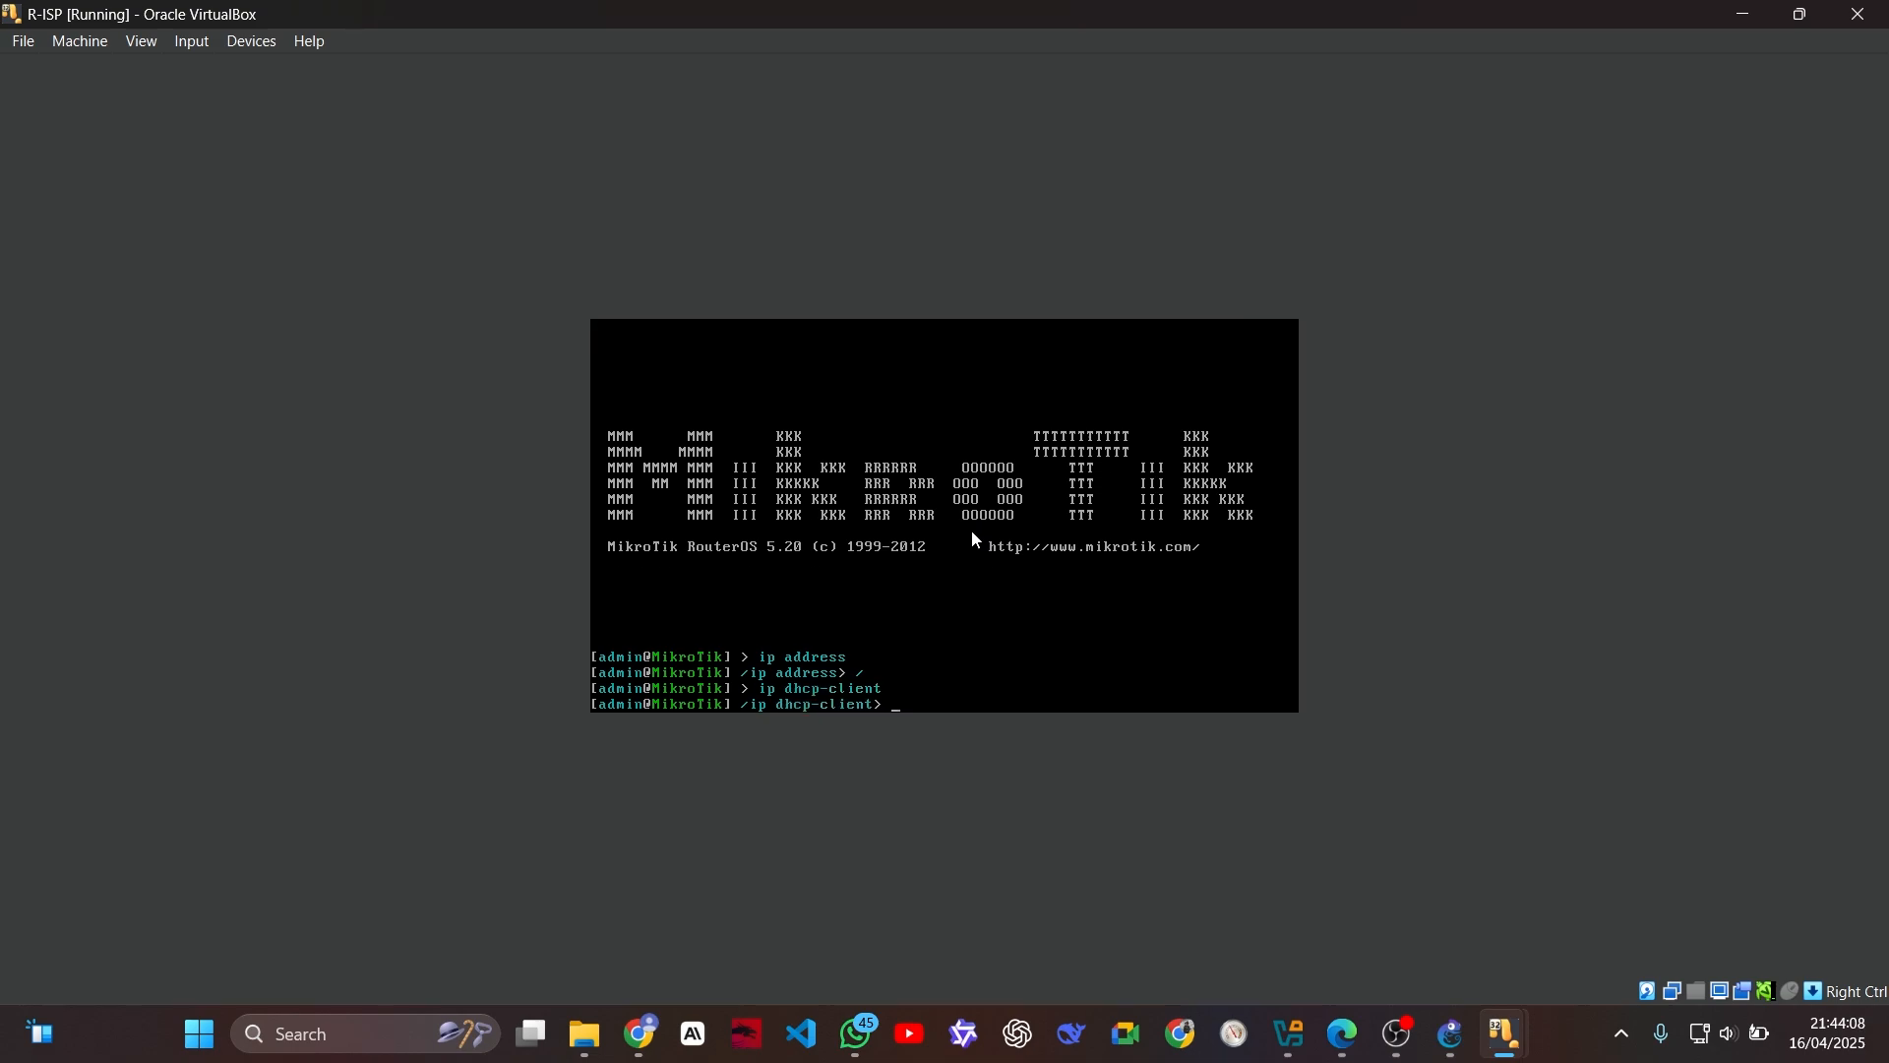
# Step: Begin an add command for a DHCP client on R-ISP with add-default-route=yes
pyautogui.write('add ad')
pyautogui.press('BackSpace')
pyautogui.press('BackSpace')
pyautogui.press('BackSpace')
pyautogui.press('BackSpace')
pyautogui.write('add')
pyautogui.write(' defaulte-route-disata')
pyautogui.press('BackSpace')
pyautogui.press('BackSpace')
pyautogui.press('BackSpace')
pyautogui.write('stance')
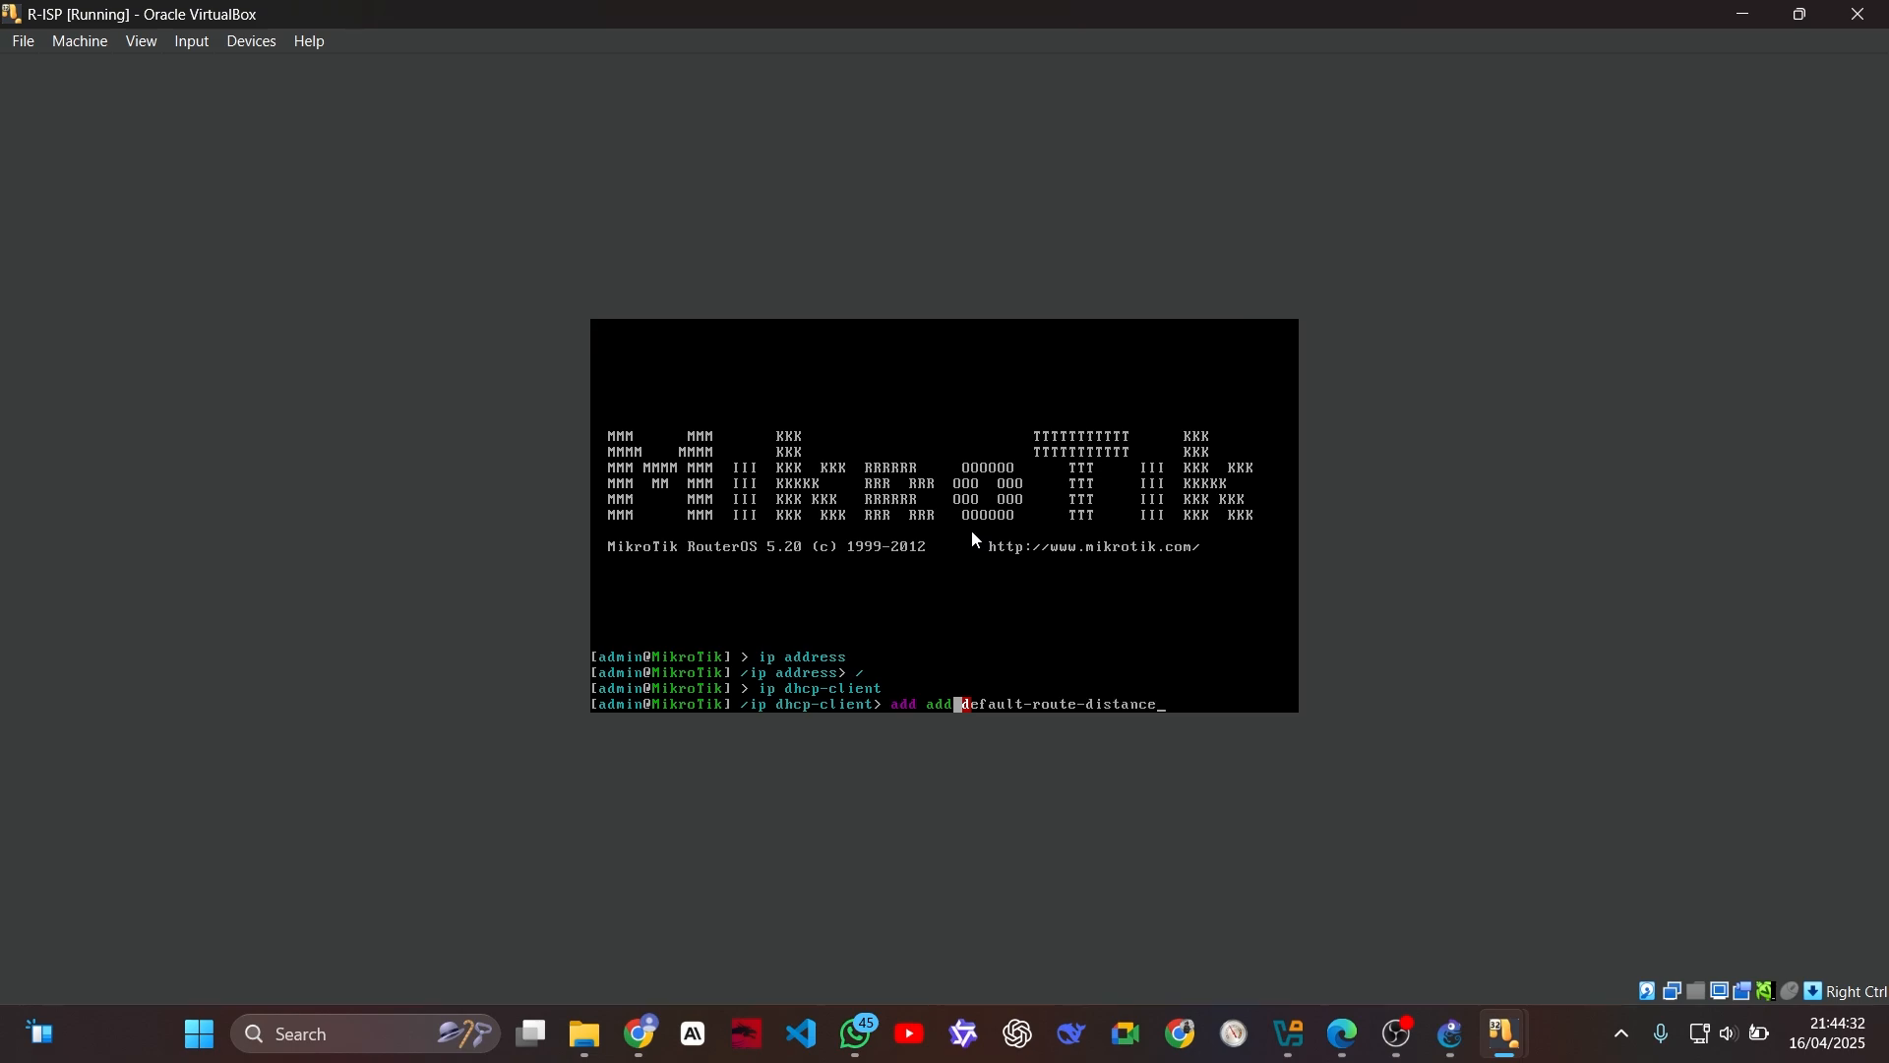
pyautogui.write('=0')
pyautogui.press('BackSpace')
pyautogui.press('BackSpace')
pyautogui.press('BackSpace')
pyautogui.press('BackSpace')
pyautogui.write('add-')
pyautogui.press('BackSpace')
pyautogui.press('BackSpace')
pyautogui.press('BackSpace')
pyautogui.press('BackSpace')
pyautogui.press('BackSpace')
pyautogui.press('BackSpace')
pyautogui.press('BackSpace')
pyautogui.press('BackSpace')
pyautogui.press('BackSpace')
pyautogui.press('BackSpace')
# Step: Append default-route-distance=0 to the DHCP client add command
pyautogui.press('BackSpace')
pyautogui.write('=yes')
pyautogui.write(' deaful')
pyautogui.press('BackSpace')
pyautogui.press('BackSpace')
pyautogui.press('BackSpace')
pyautogui.press('BackSpace')
pyautogui.press('BackSpace')
pyautogui.press('BackSpace')
pyautogui.press('BackSpace')
pyautogui.write('efault-rout')
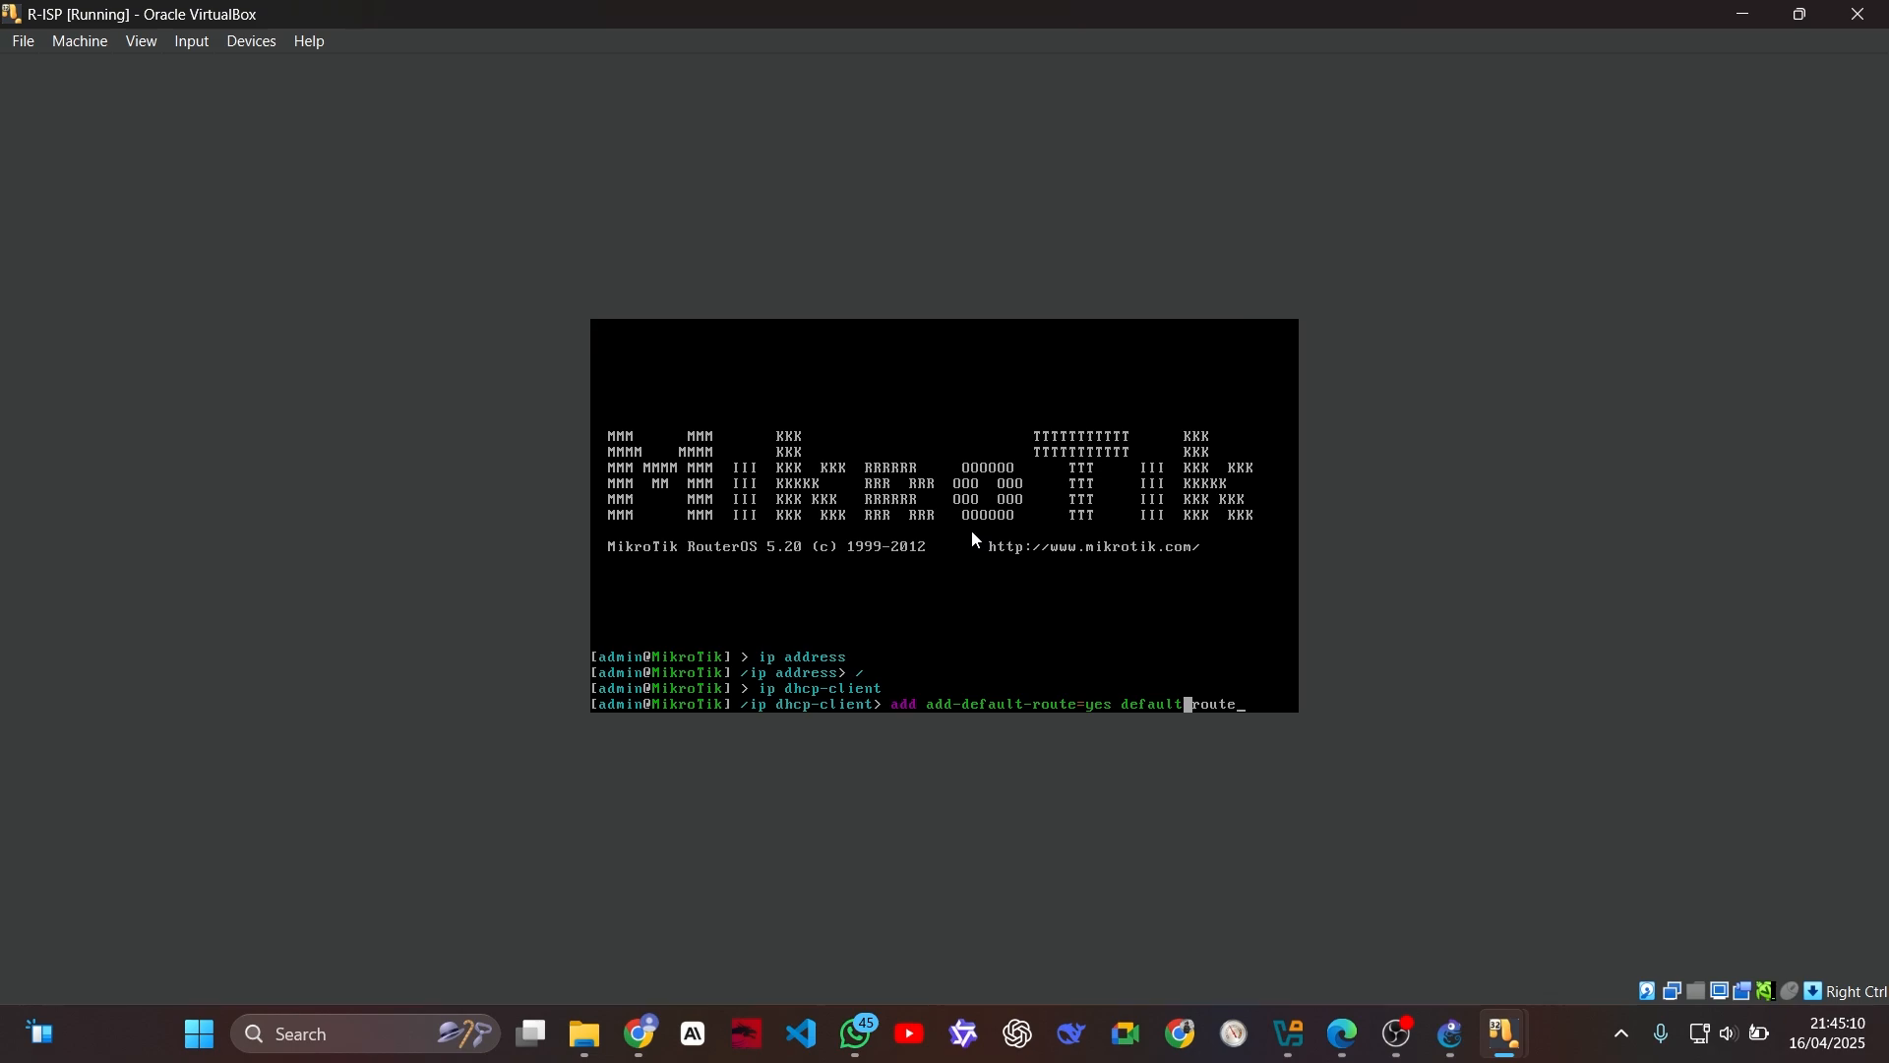
pyautogui.press('Delete')
pyautogui.press('Delete')
pyautogui.press('Delete')
pyautogui.press('Delete')
pyautogui.press('Delete')
pyautogui.press('Delete')
pyautogui.write('-route-distance=0')
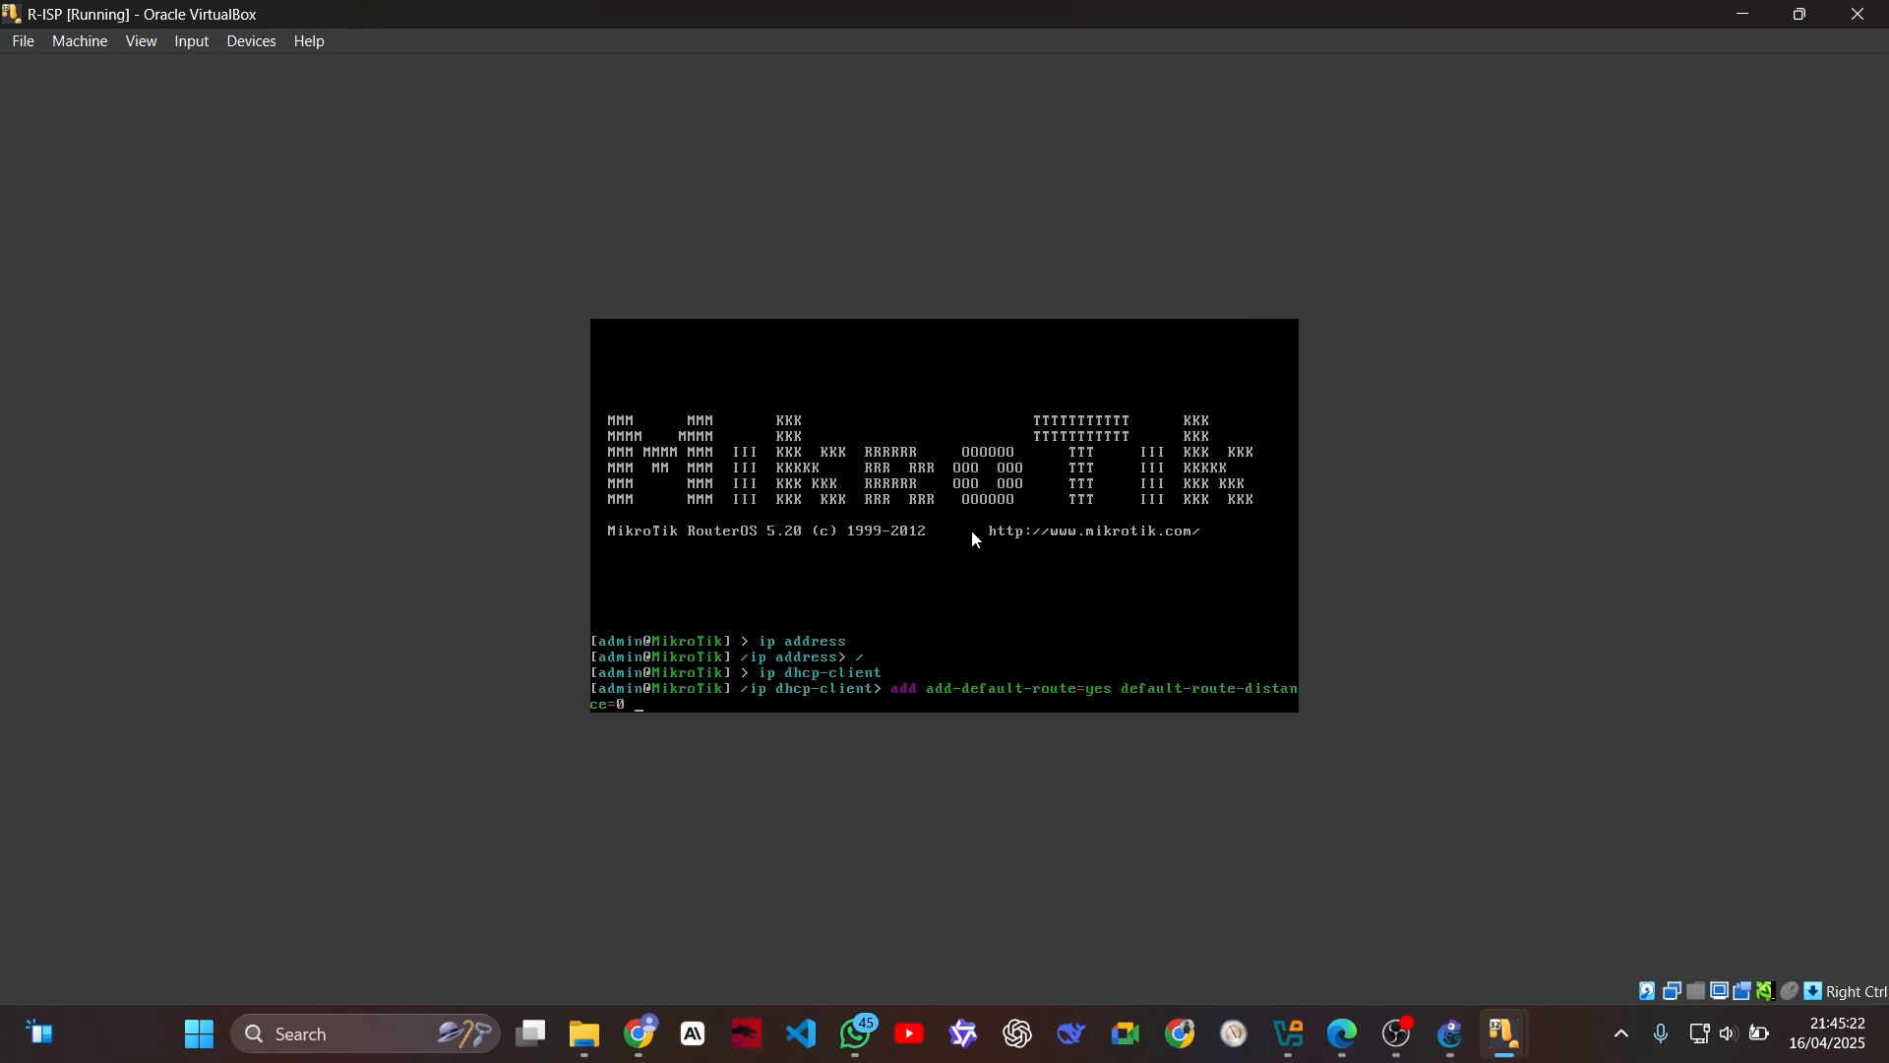
pyautogui.write(' disabled=no interface=ether1 use')
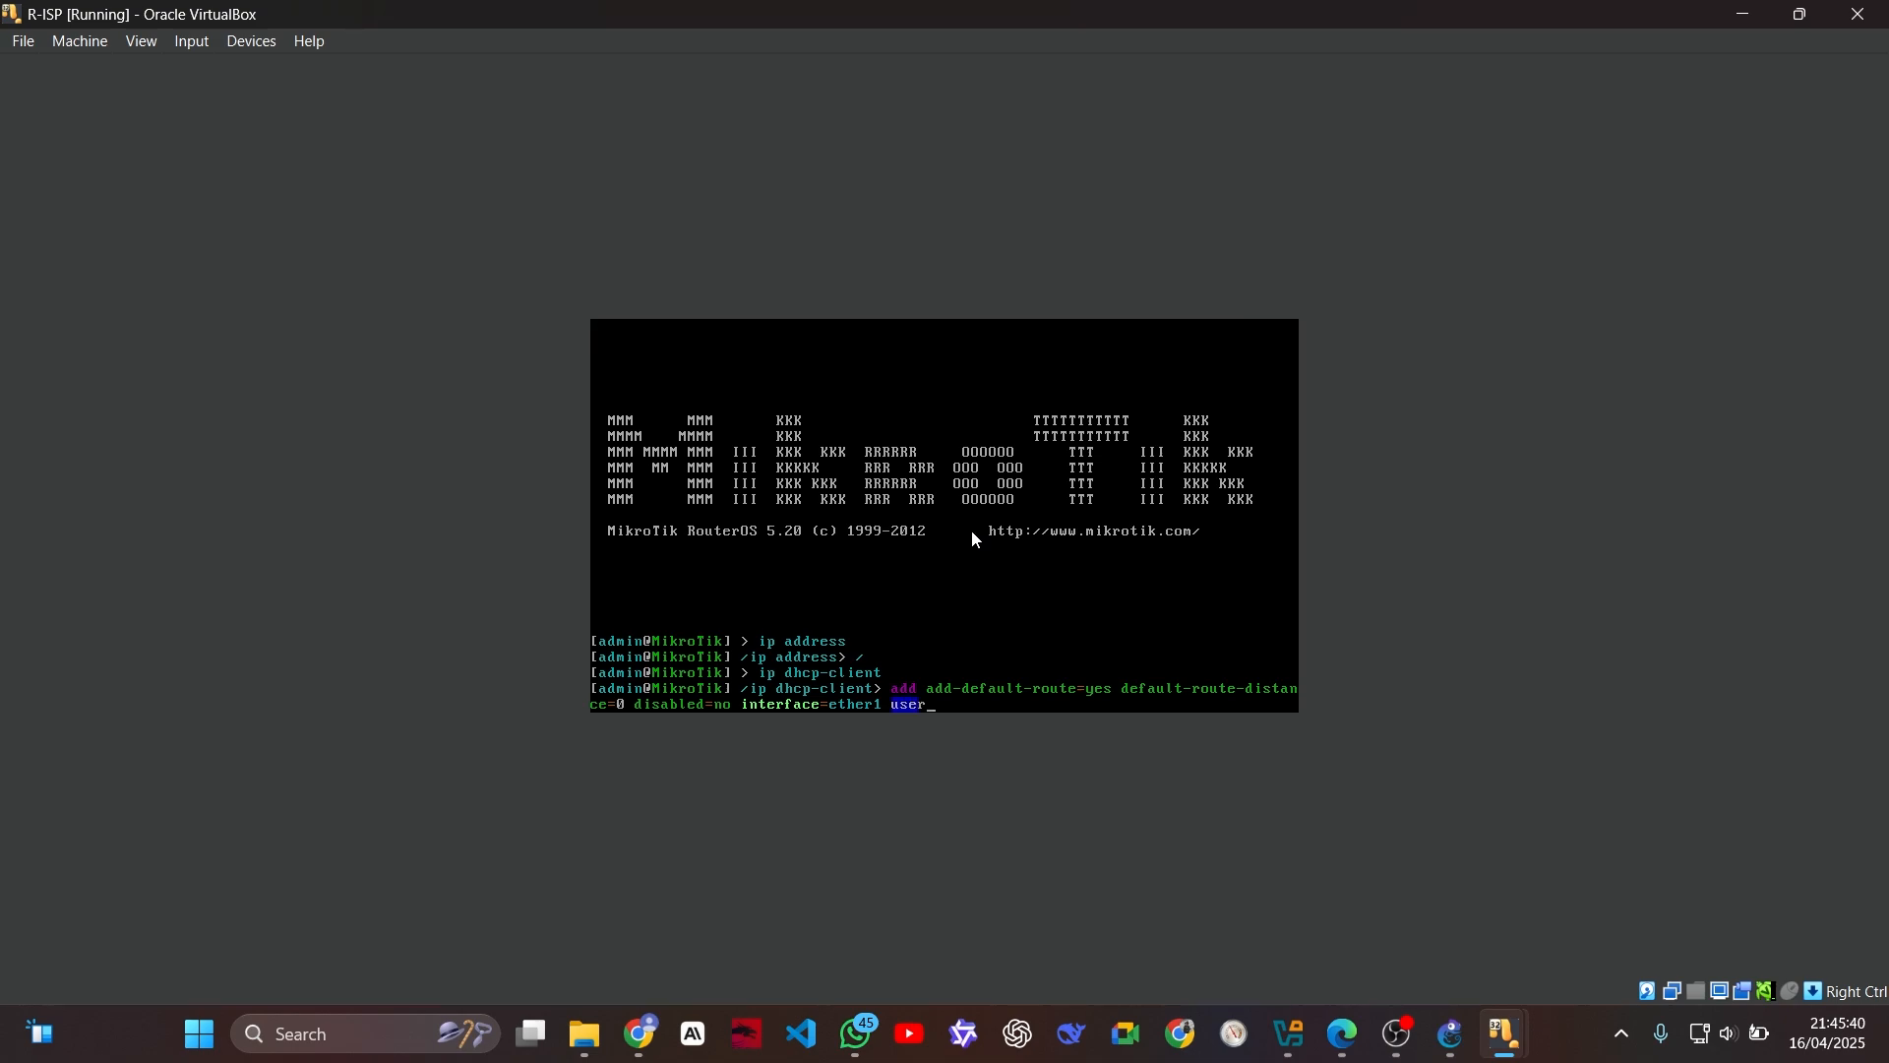
pyautogui.write('-peer-')
pyautogui.write('dns')
pyautogui.write('=yes')
pyautogui.write(' user')
pyautogui.write('-peer')
pyautogui.write('-nt')
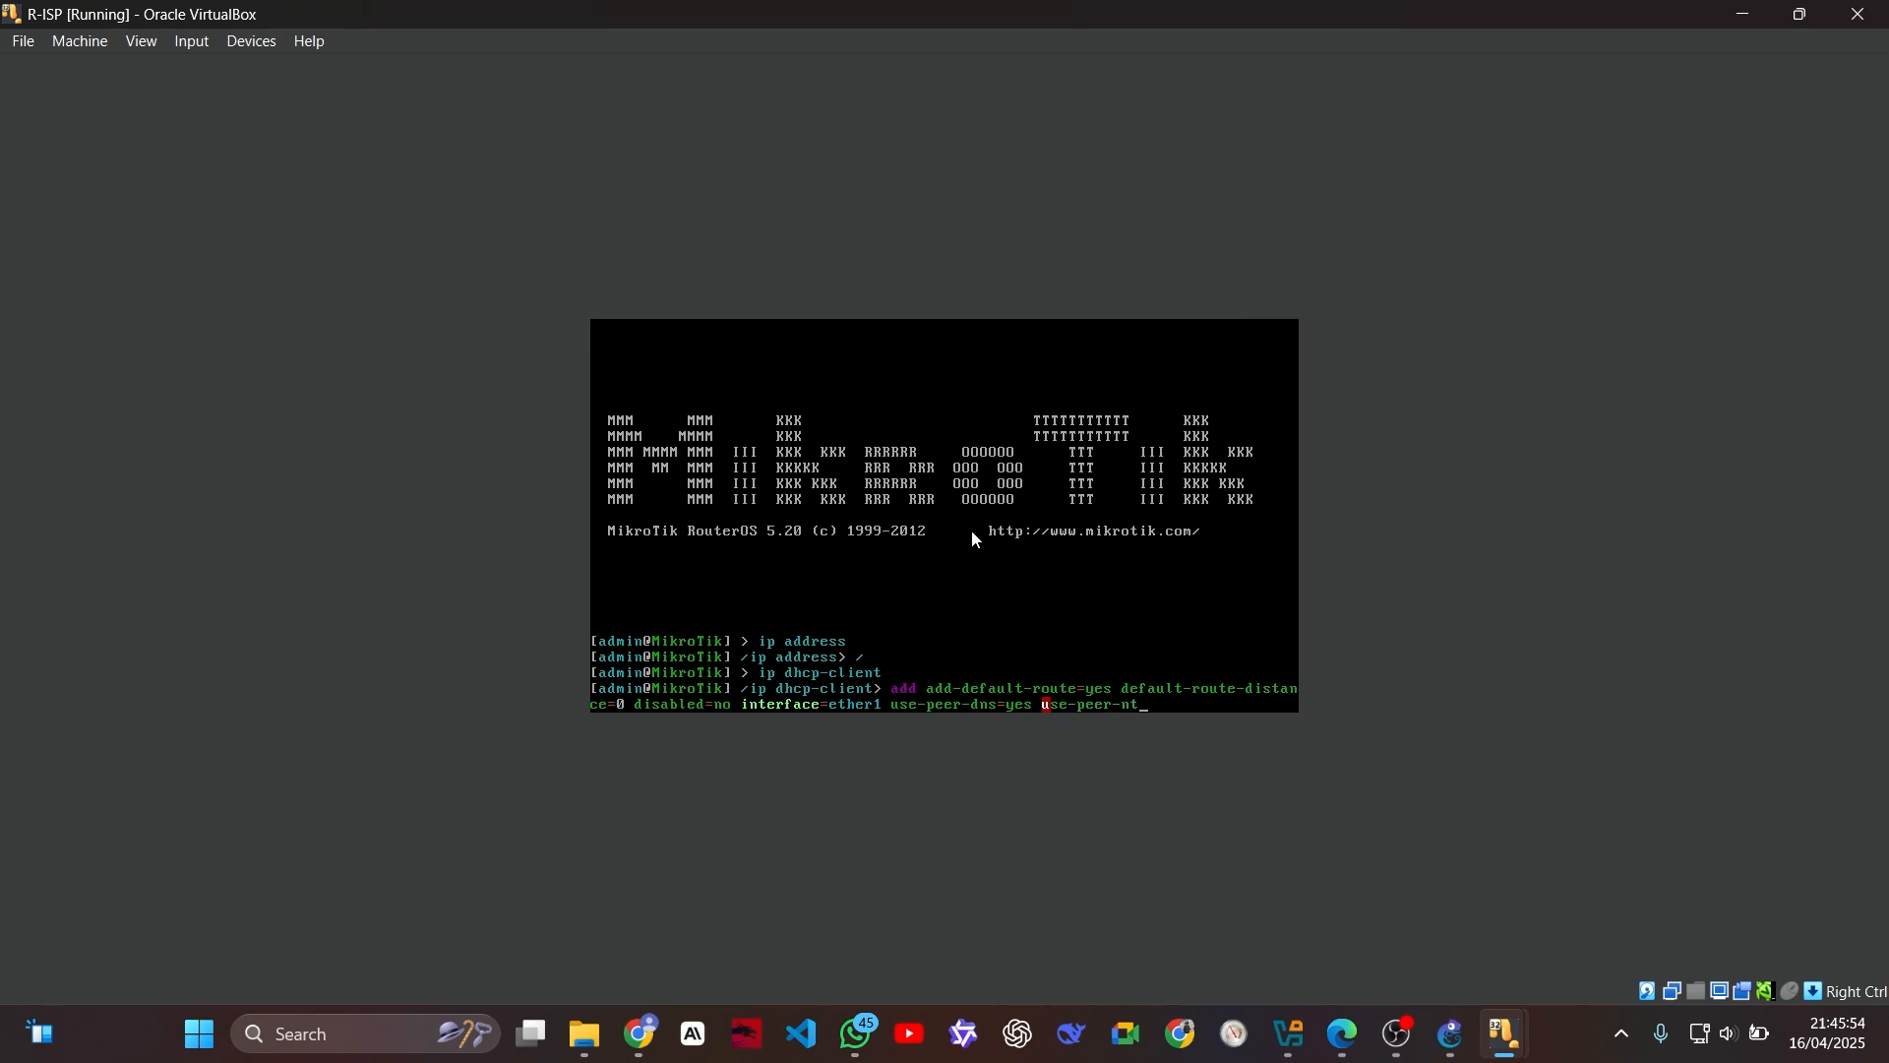
pyautogui.write('p=yes')
# Step: Complete the DHCP client add command with use-peer-dns=yes and use-peer-ntp=yes, and execute it
pyautogui.press('Return')
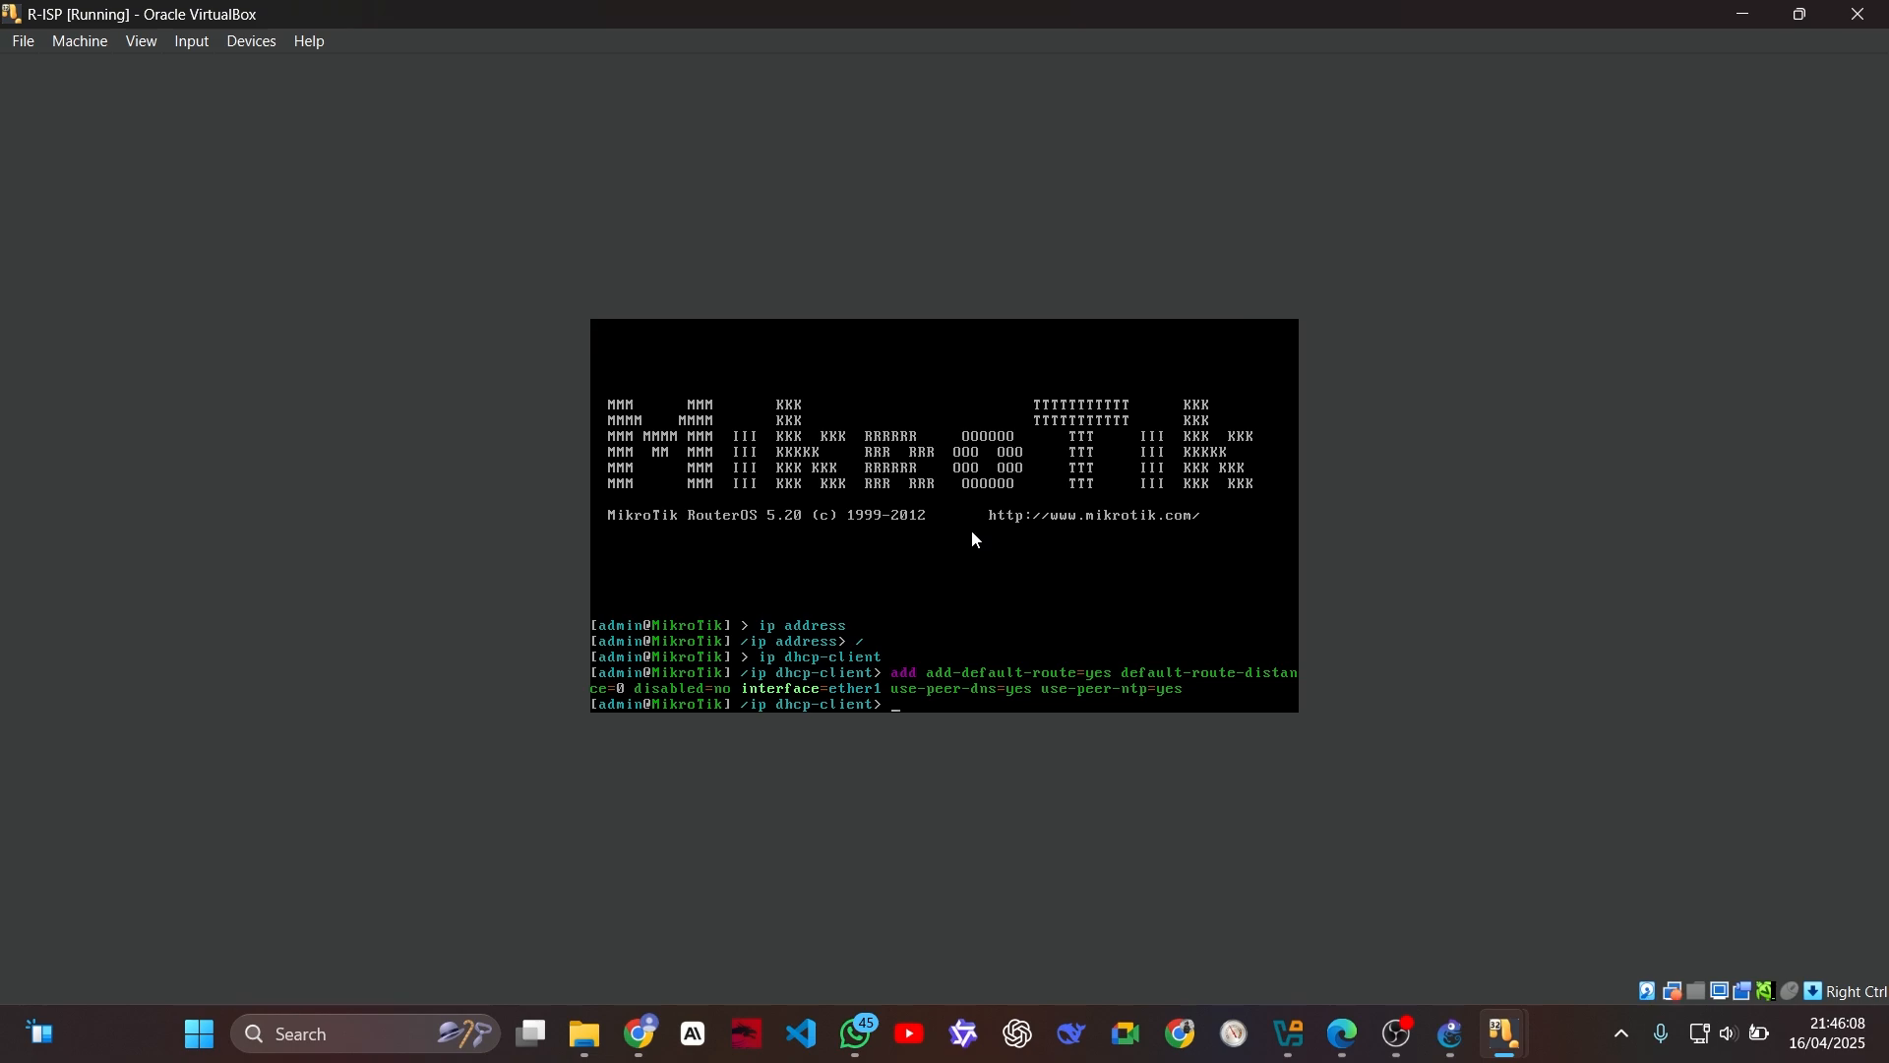
# Step: Enter R-ISP's ip address context from the root prompt and begin an add command with address=172.20.20.1/29
pyautogui.write('/')
pyautogui.write('ip address')
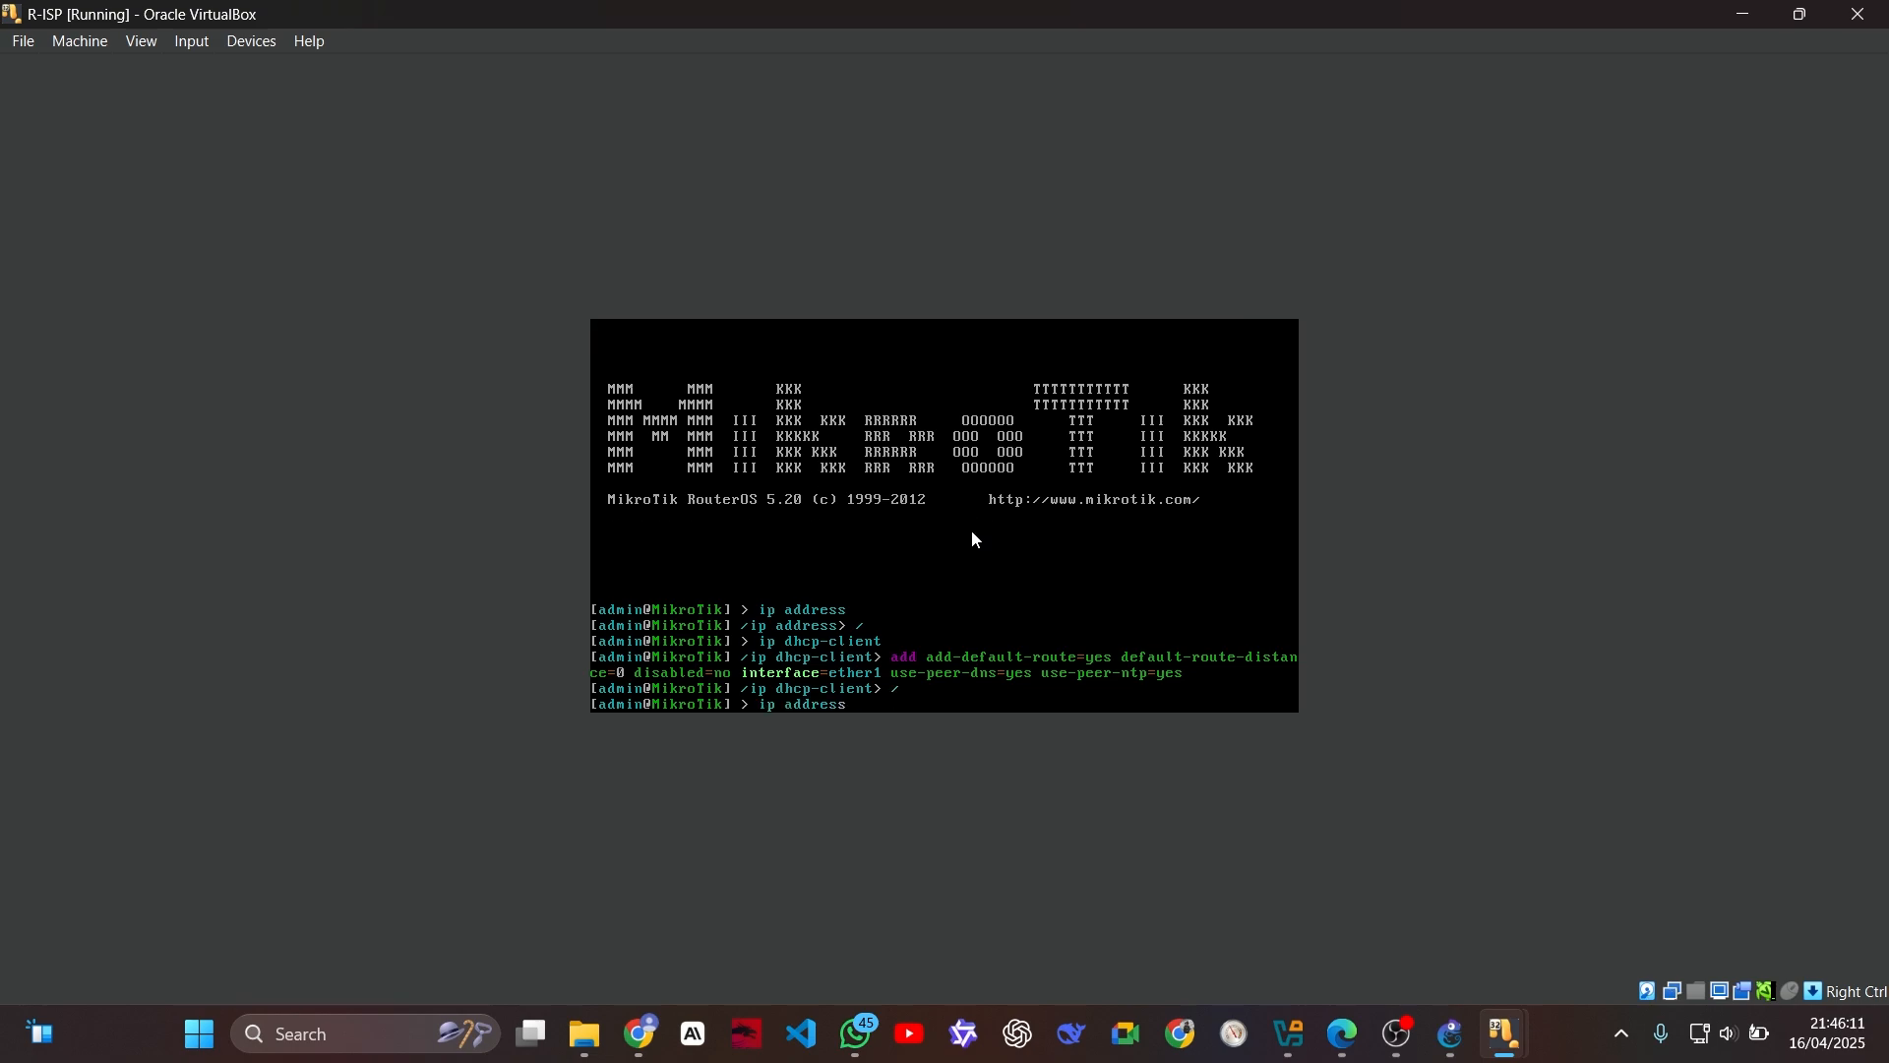
pyautogui.press('Return')
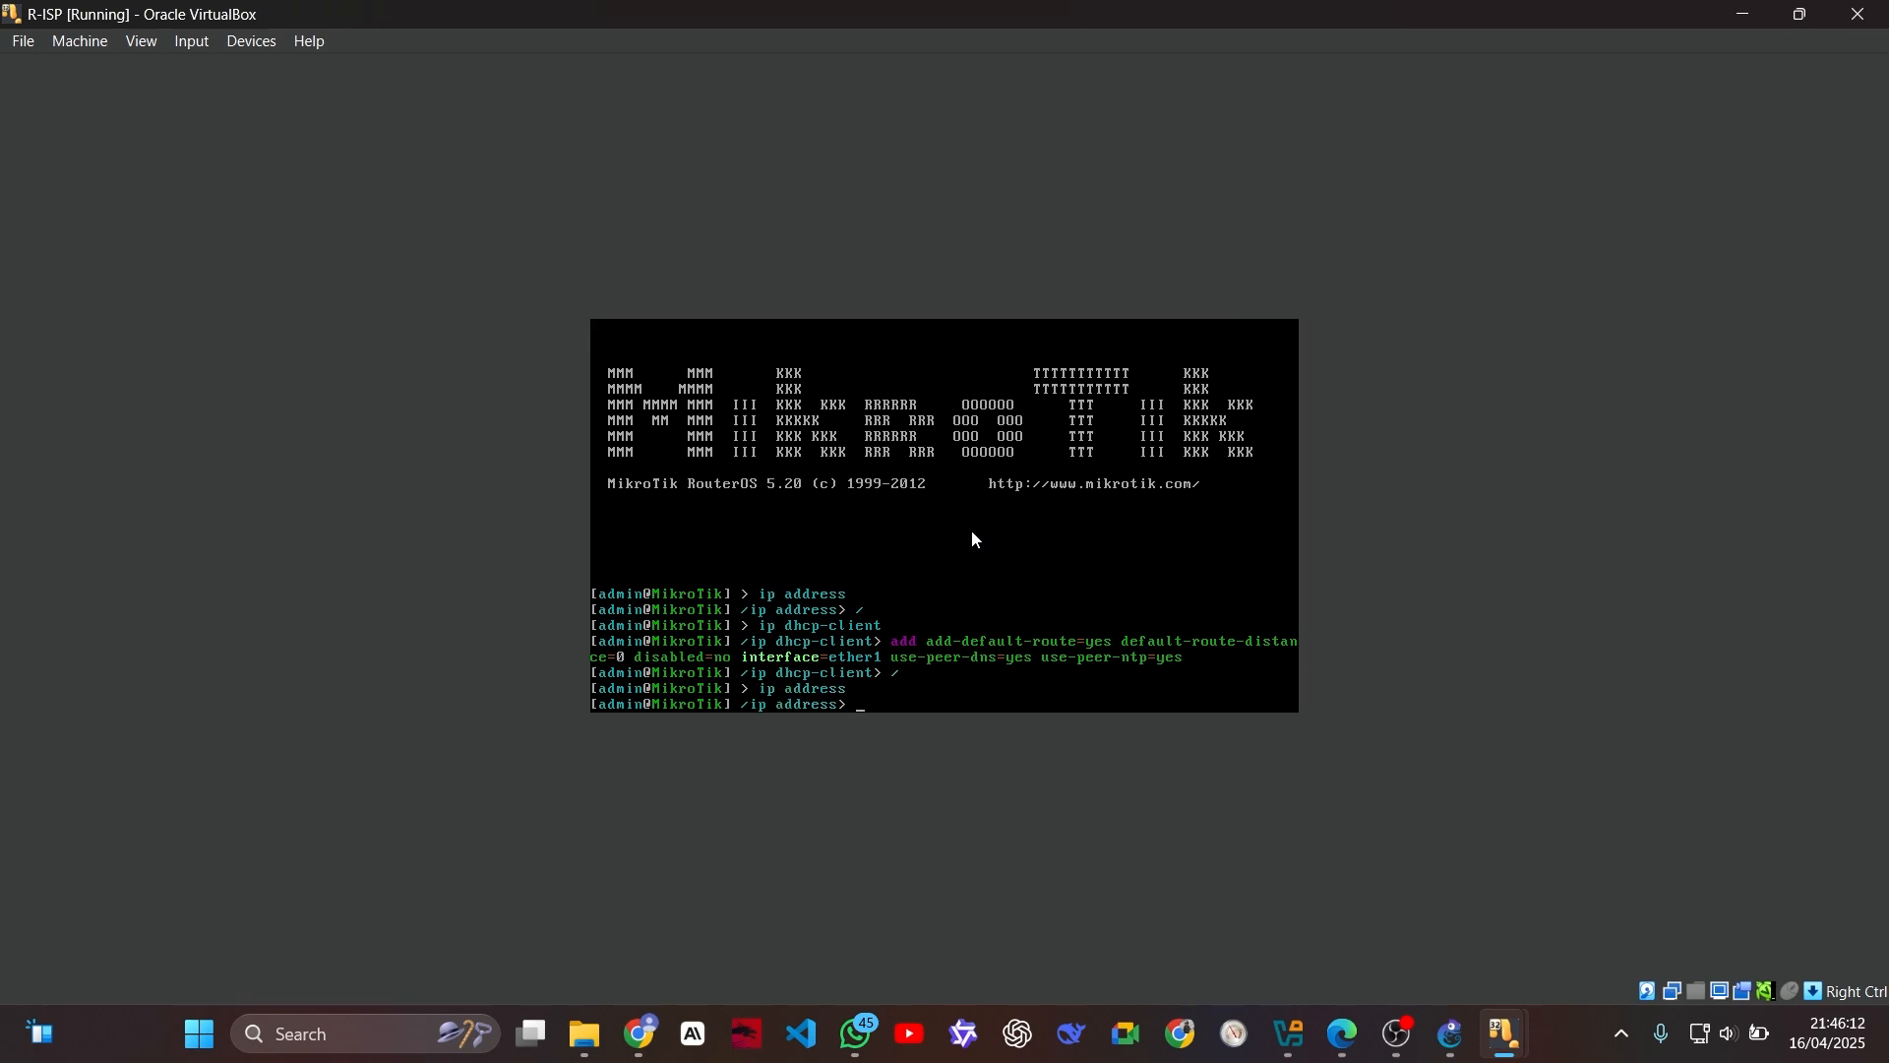
pyautogui.write('add address=172.20.20.1/29 disabl')
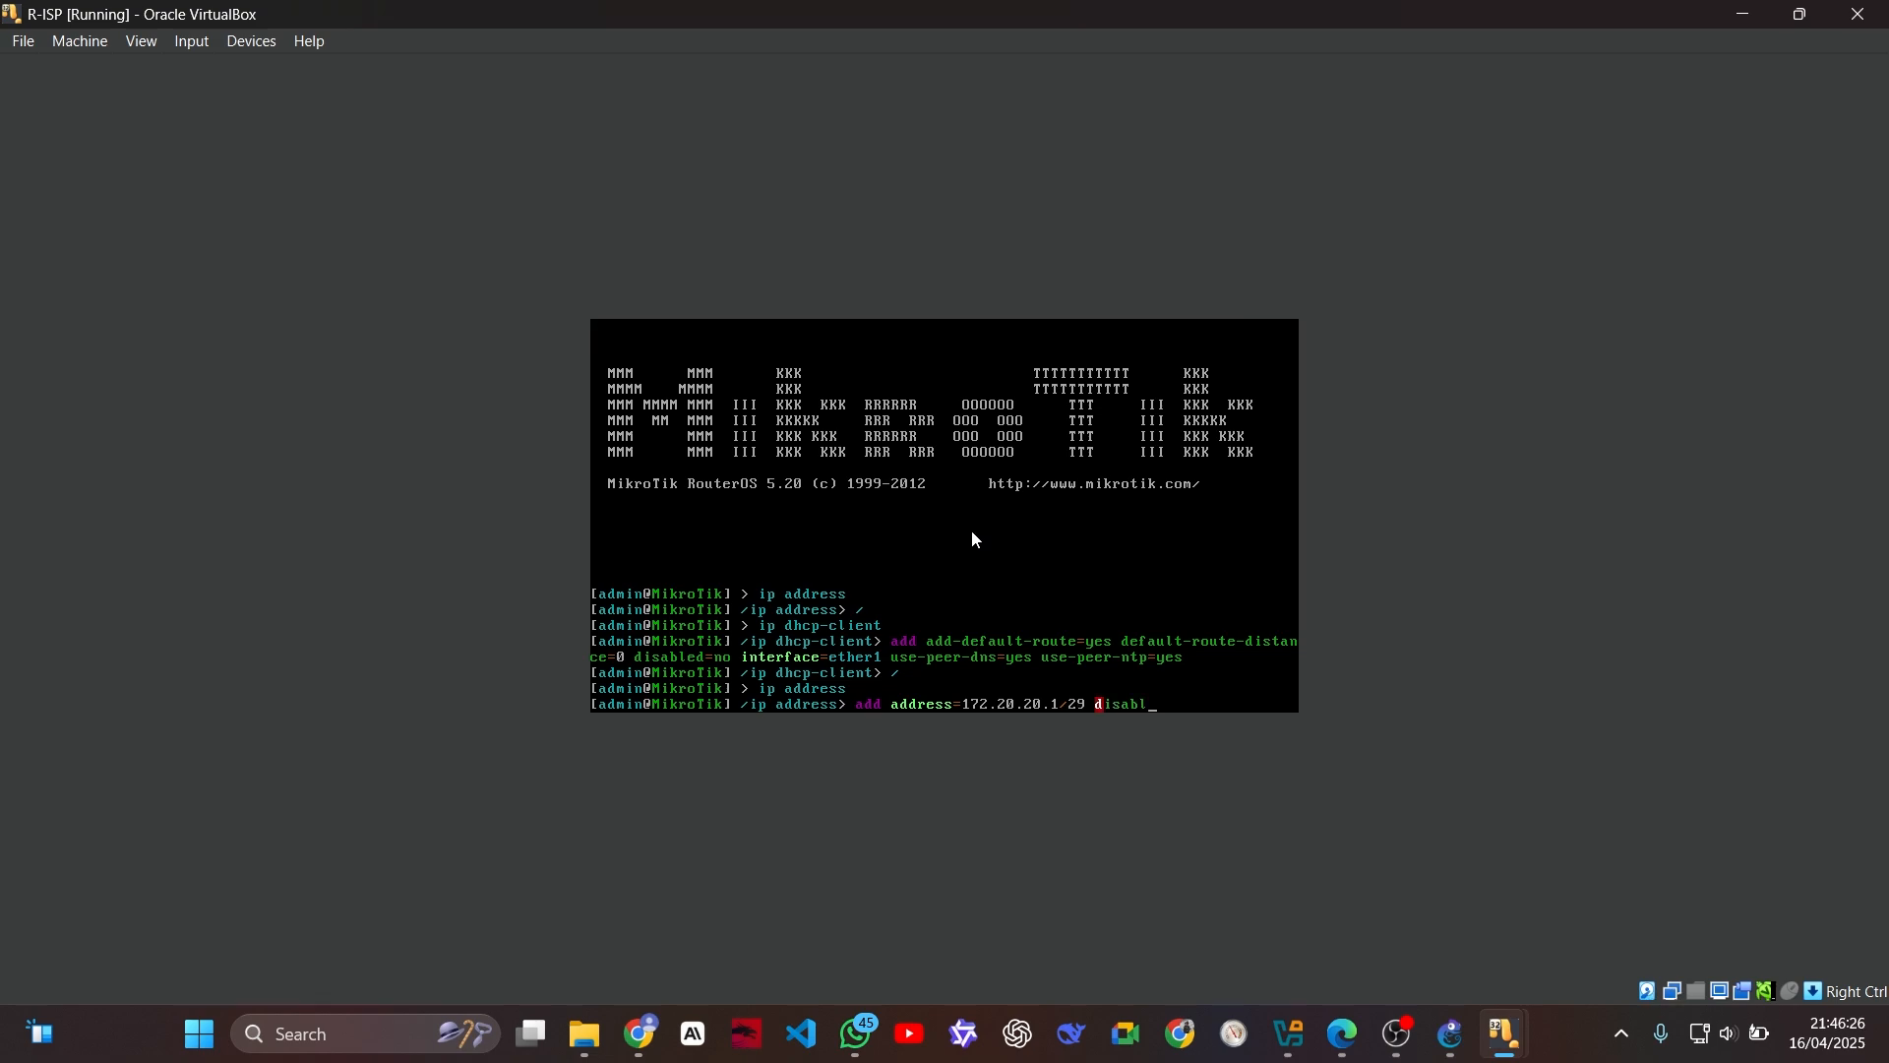
pyautogui.write('ed=no interface=ether2')
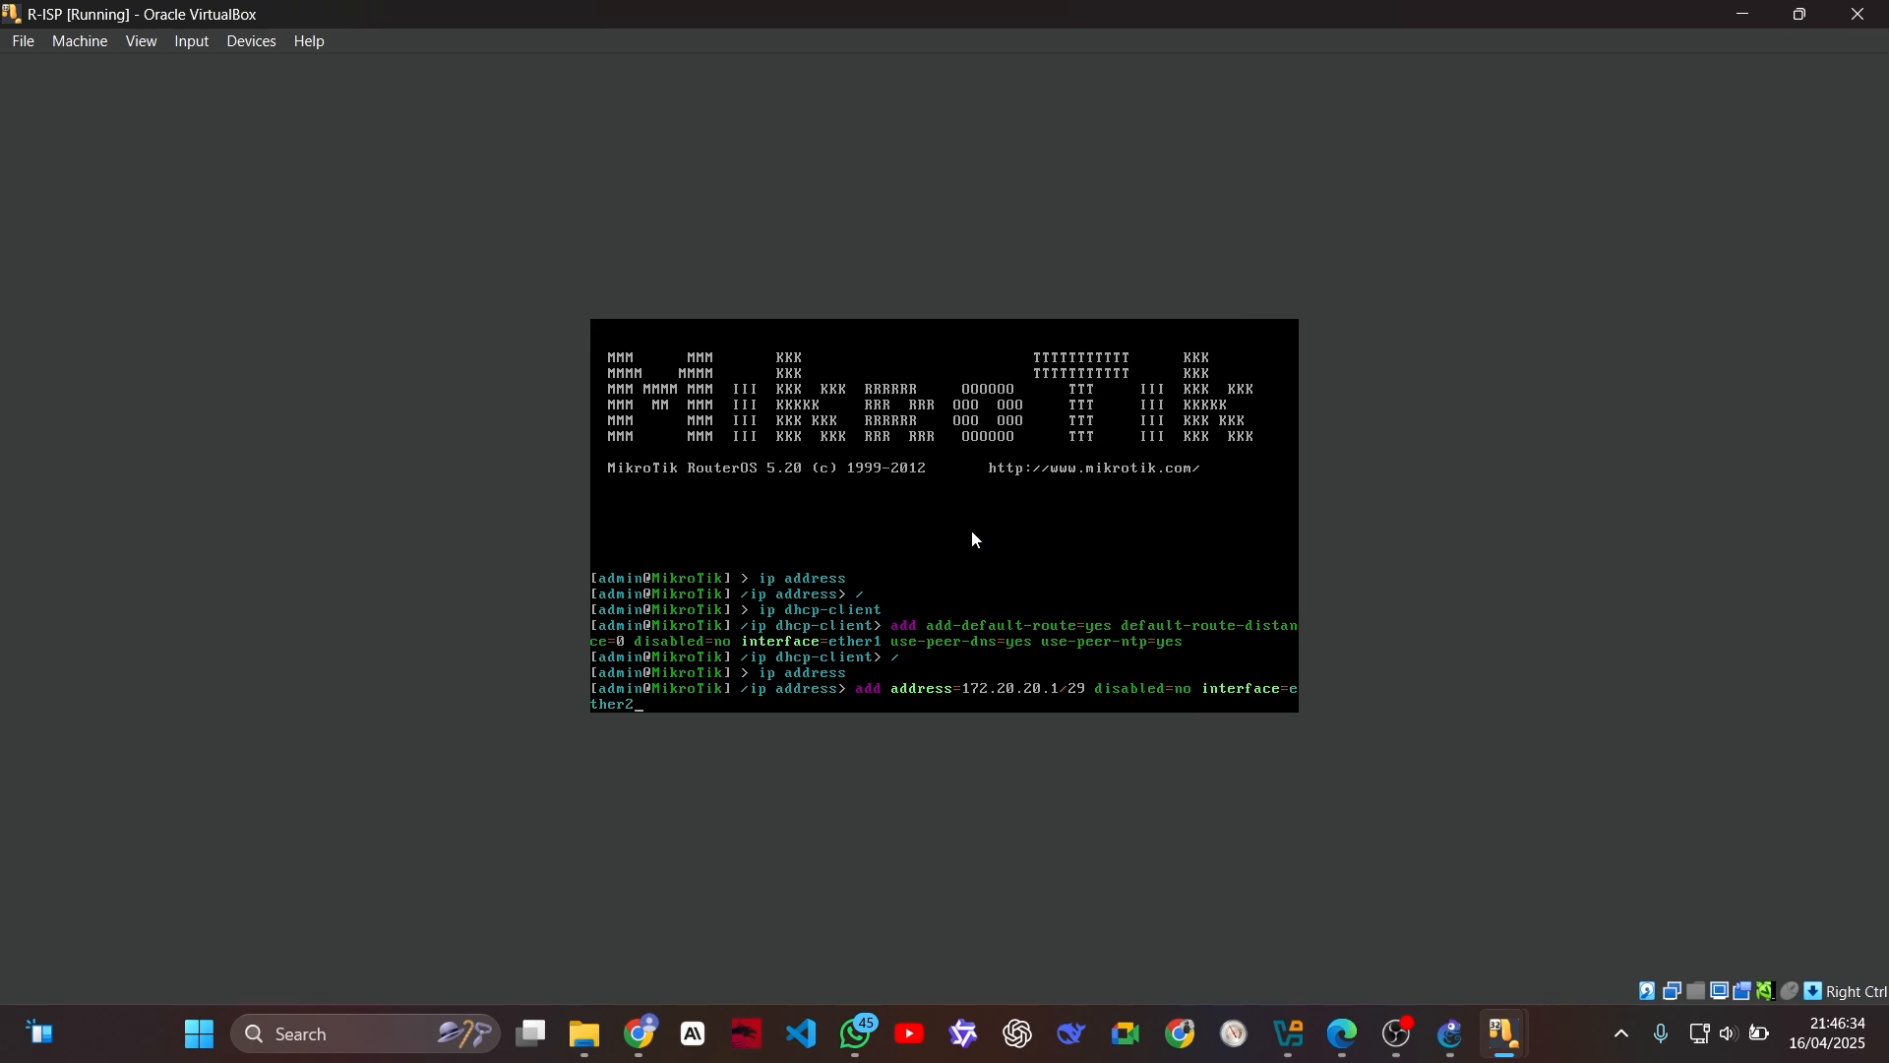
pyautogui.write(' network=172.20.20.0')
# Step: Complete the address command with disabled=no, interface=ether2 and network=172.20.20.0, and execute it
pyautogui.press('Return')
# Step: Reuse the last command on R-ISP to add address 172.20.20.9/29 with network 172.20.20.8 on ether2
pyautogui.press('Up')
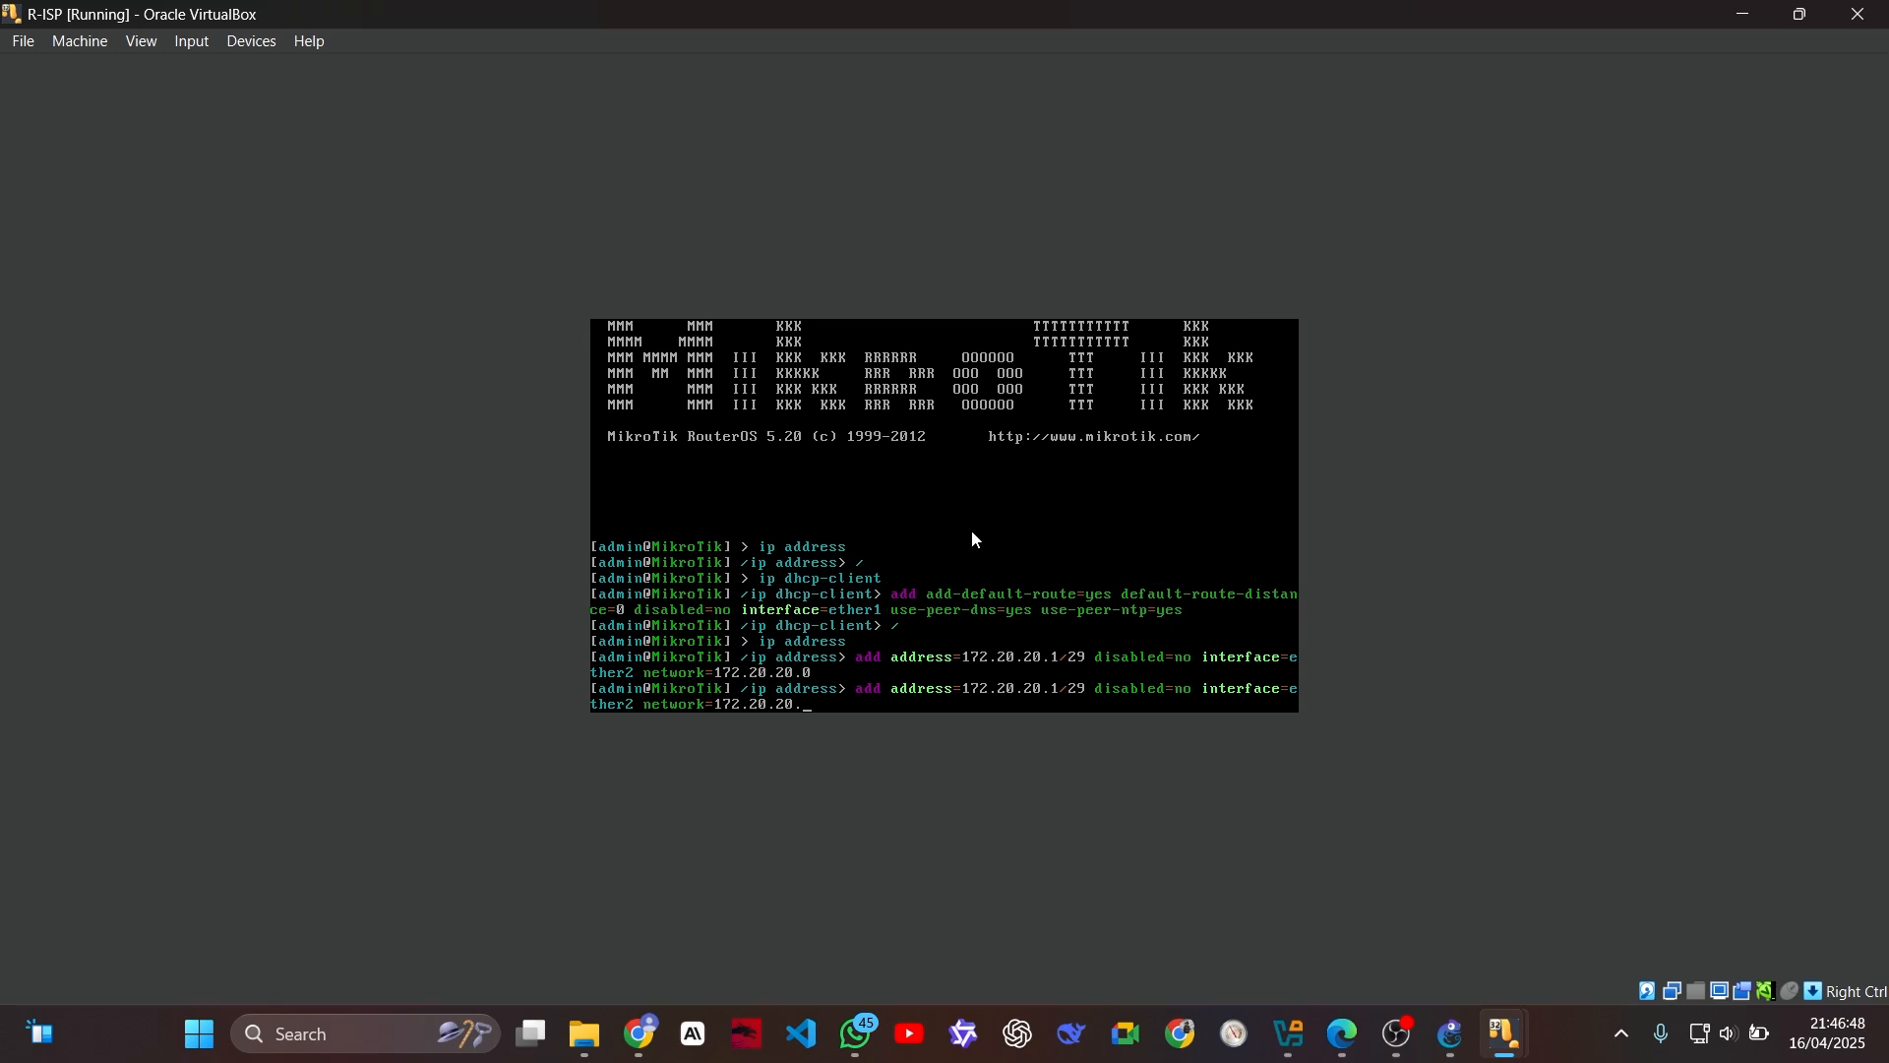
pyautogui.write('8')
pyautogui.press('Left')
pyautogui.press('Left')
pyautogui.press('Left')
pyautogui.press('Left')
pyautogui.press('Left')
pyautogui.press('Left')
pyautogui.press('Left')
pyautogui.press('Left')
pyautogui.press('Left')
pyautogui.press('Left')
pyautogui.press('Left')
pyautogui.press('Left')
pyautogui.press('Left')
pyautogui.press('Left')
pyautogui.press('Left')
pyautogui.press('Left')
pyautogui.press('Left')
pyautogui.press('Left')
pyautogui.press('BackSpace')
pyautogui.write('1')
pyautogui.press('BackSpace')
pyautogui.write('2')
pyautogui.press('BackSpace')
pyautogui.write('9')
pyautogui.press('Return')
# Step: Reuse the last command on R-ISP to add address 172.20.20.17/29 with network 172.20.20.16 on ether2
pyautogui.press('Up')
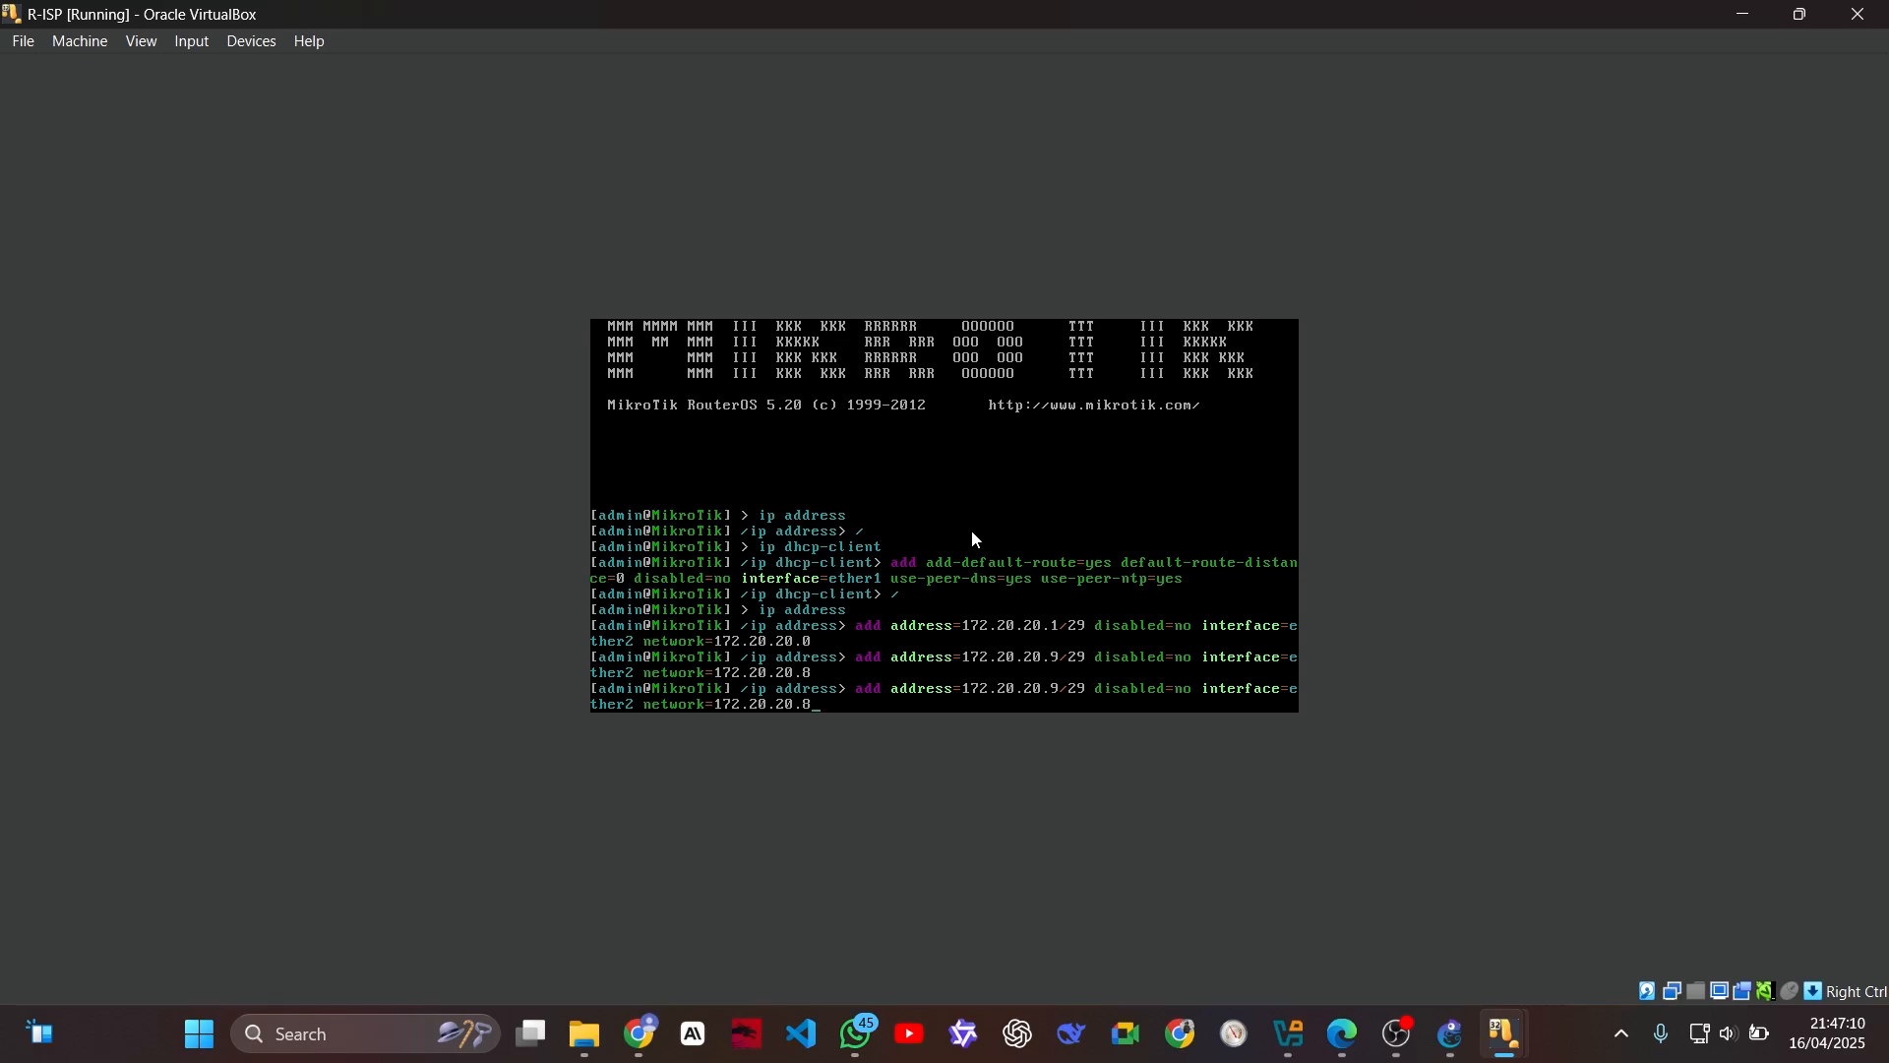
pyautogui.press('BackSpace')
pyautogui.write('16')
pyautogui.press('Left')
pyautogui.press('Left')
pyautogui.press('Left')
pyautogui.press('Left')
pyautogui.press('Left')
pyautogui.press('Left')
pyautogui.press('BackSpace')
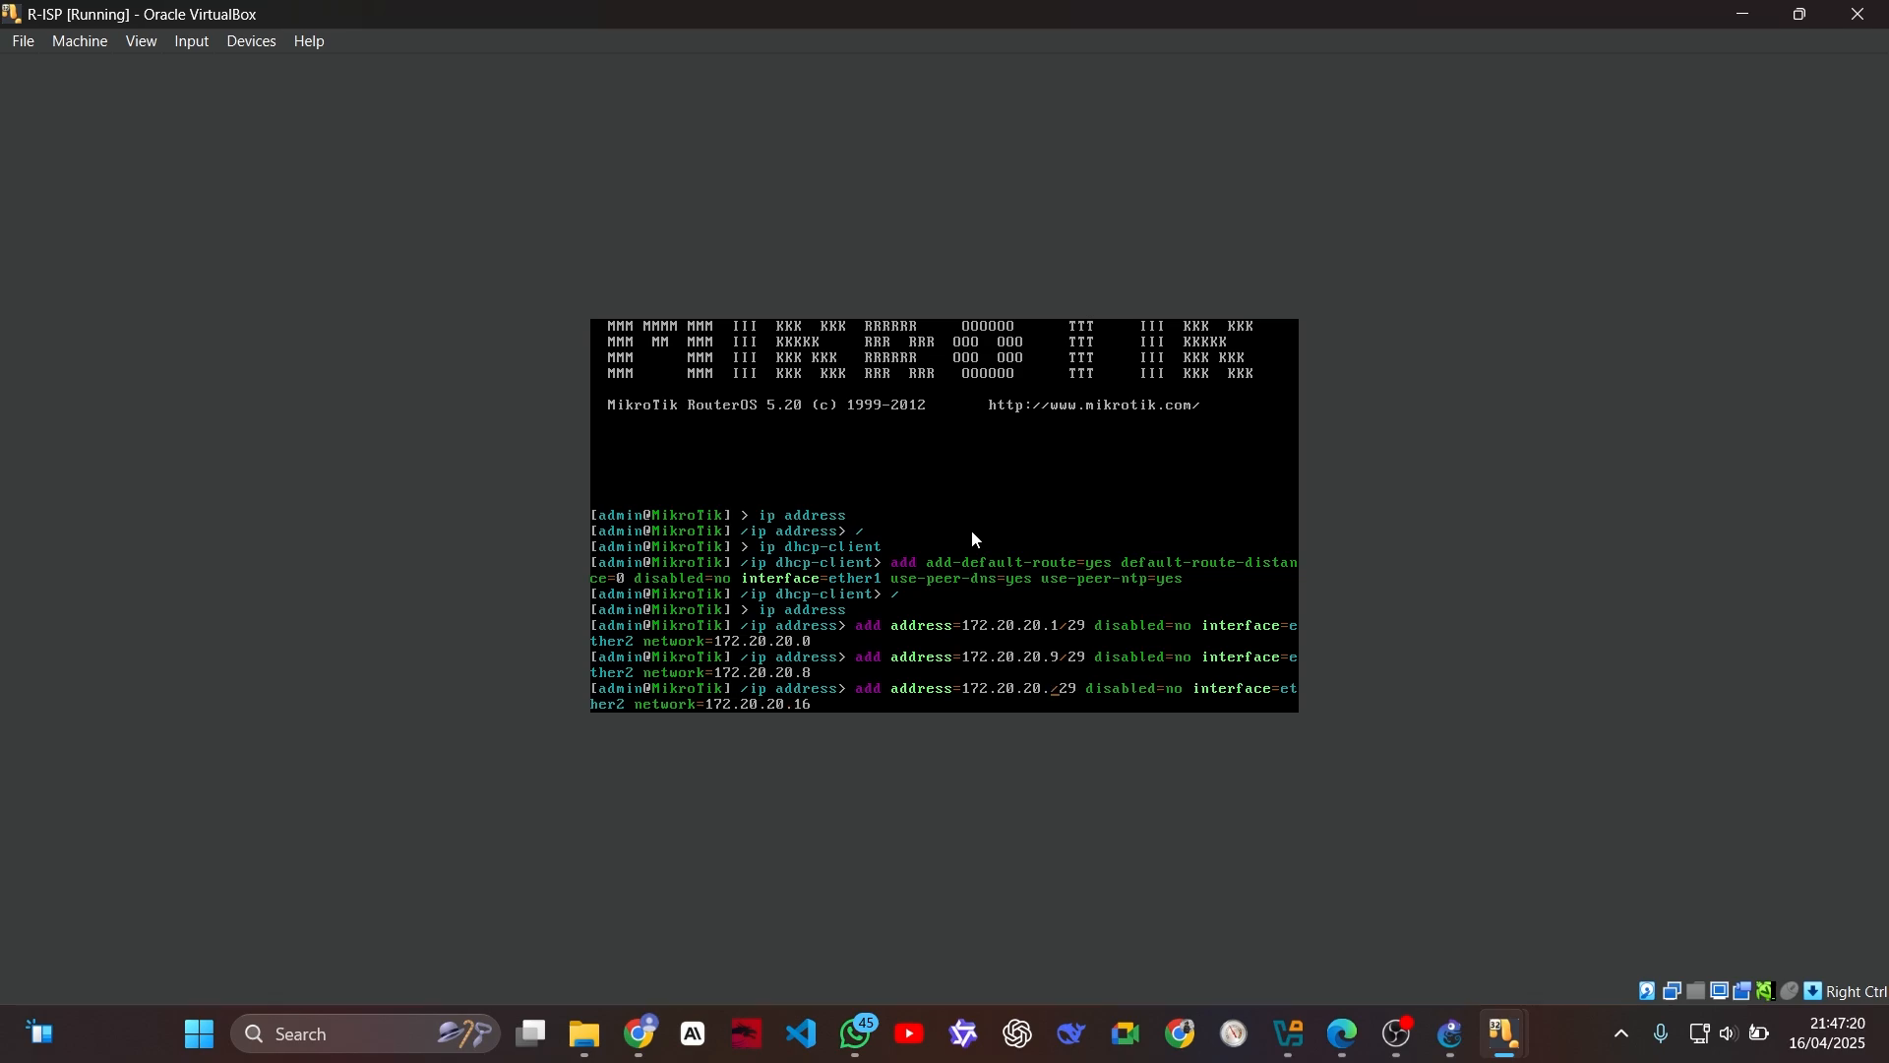
pyautogui.write('17')
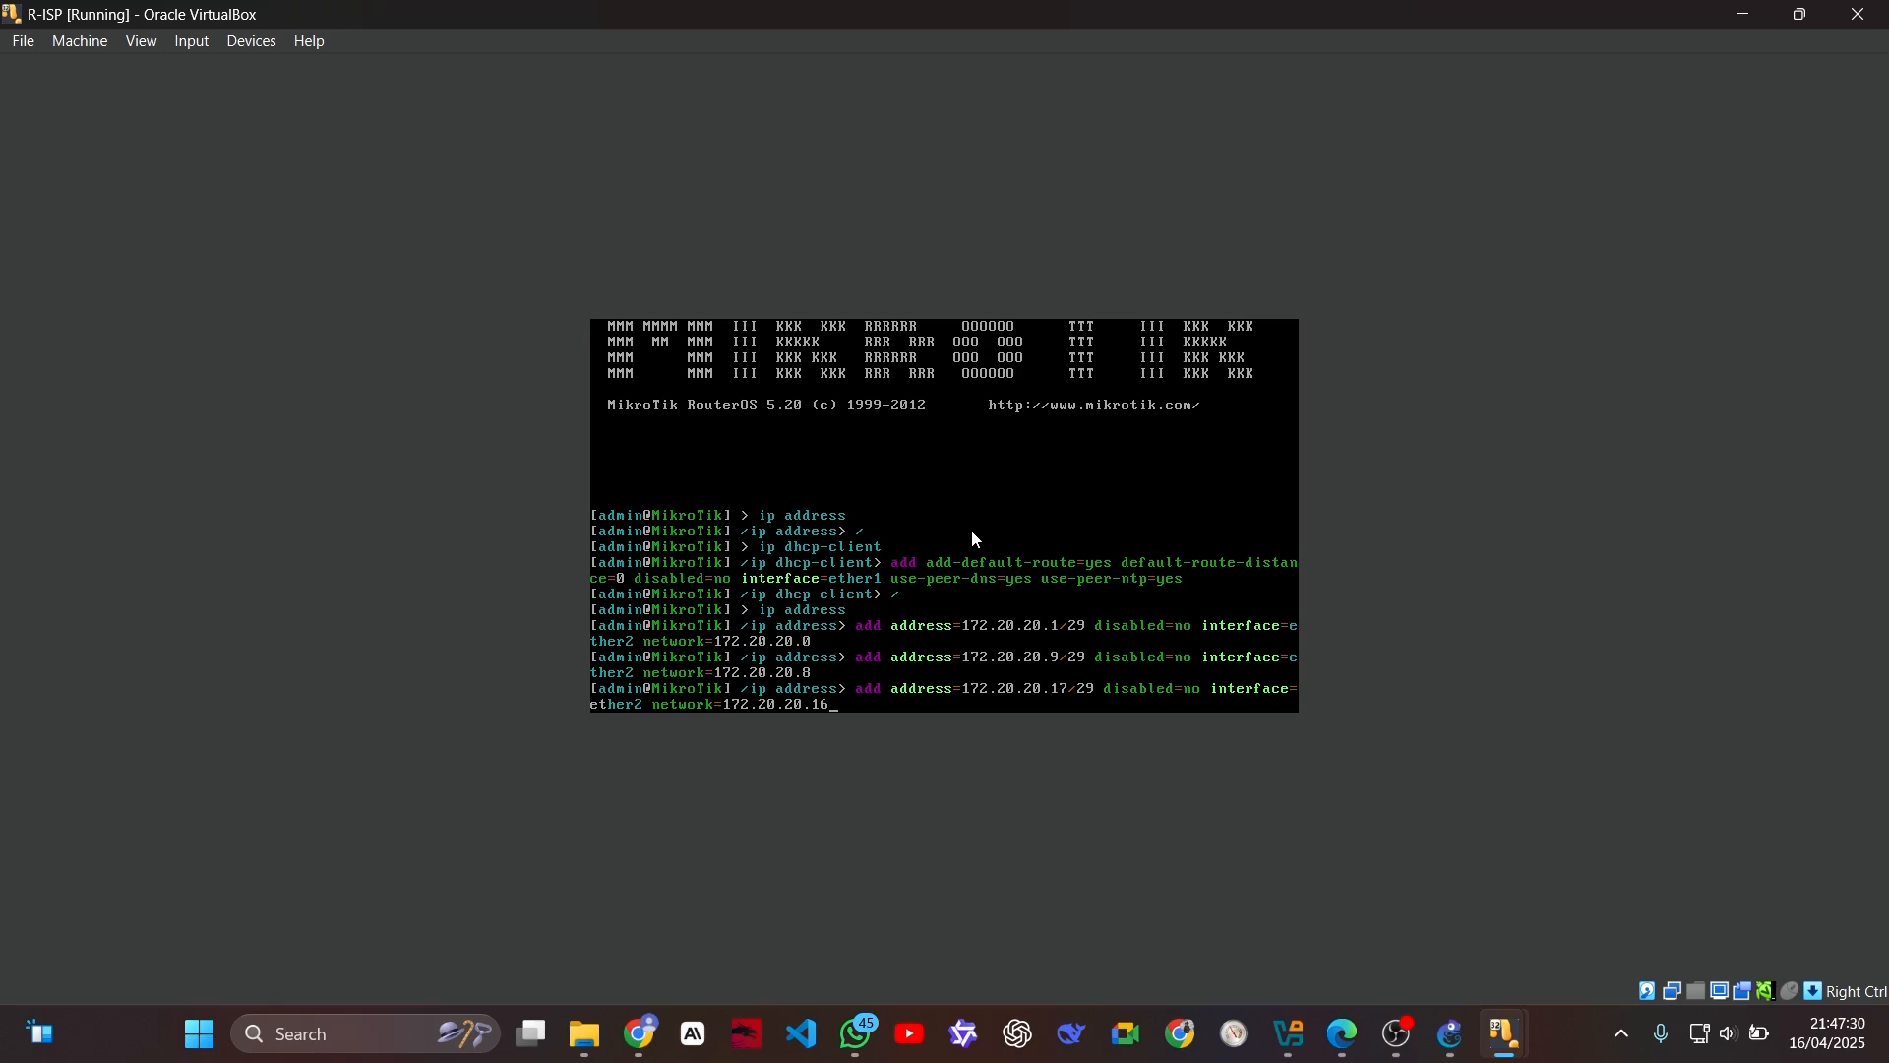
pyautogui.press('Return')
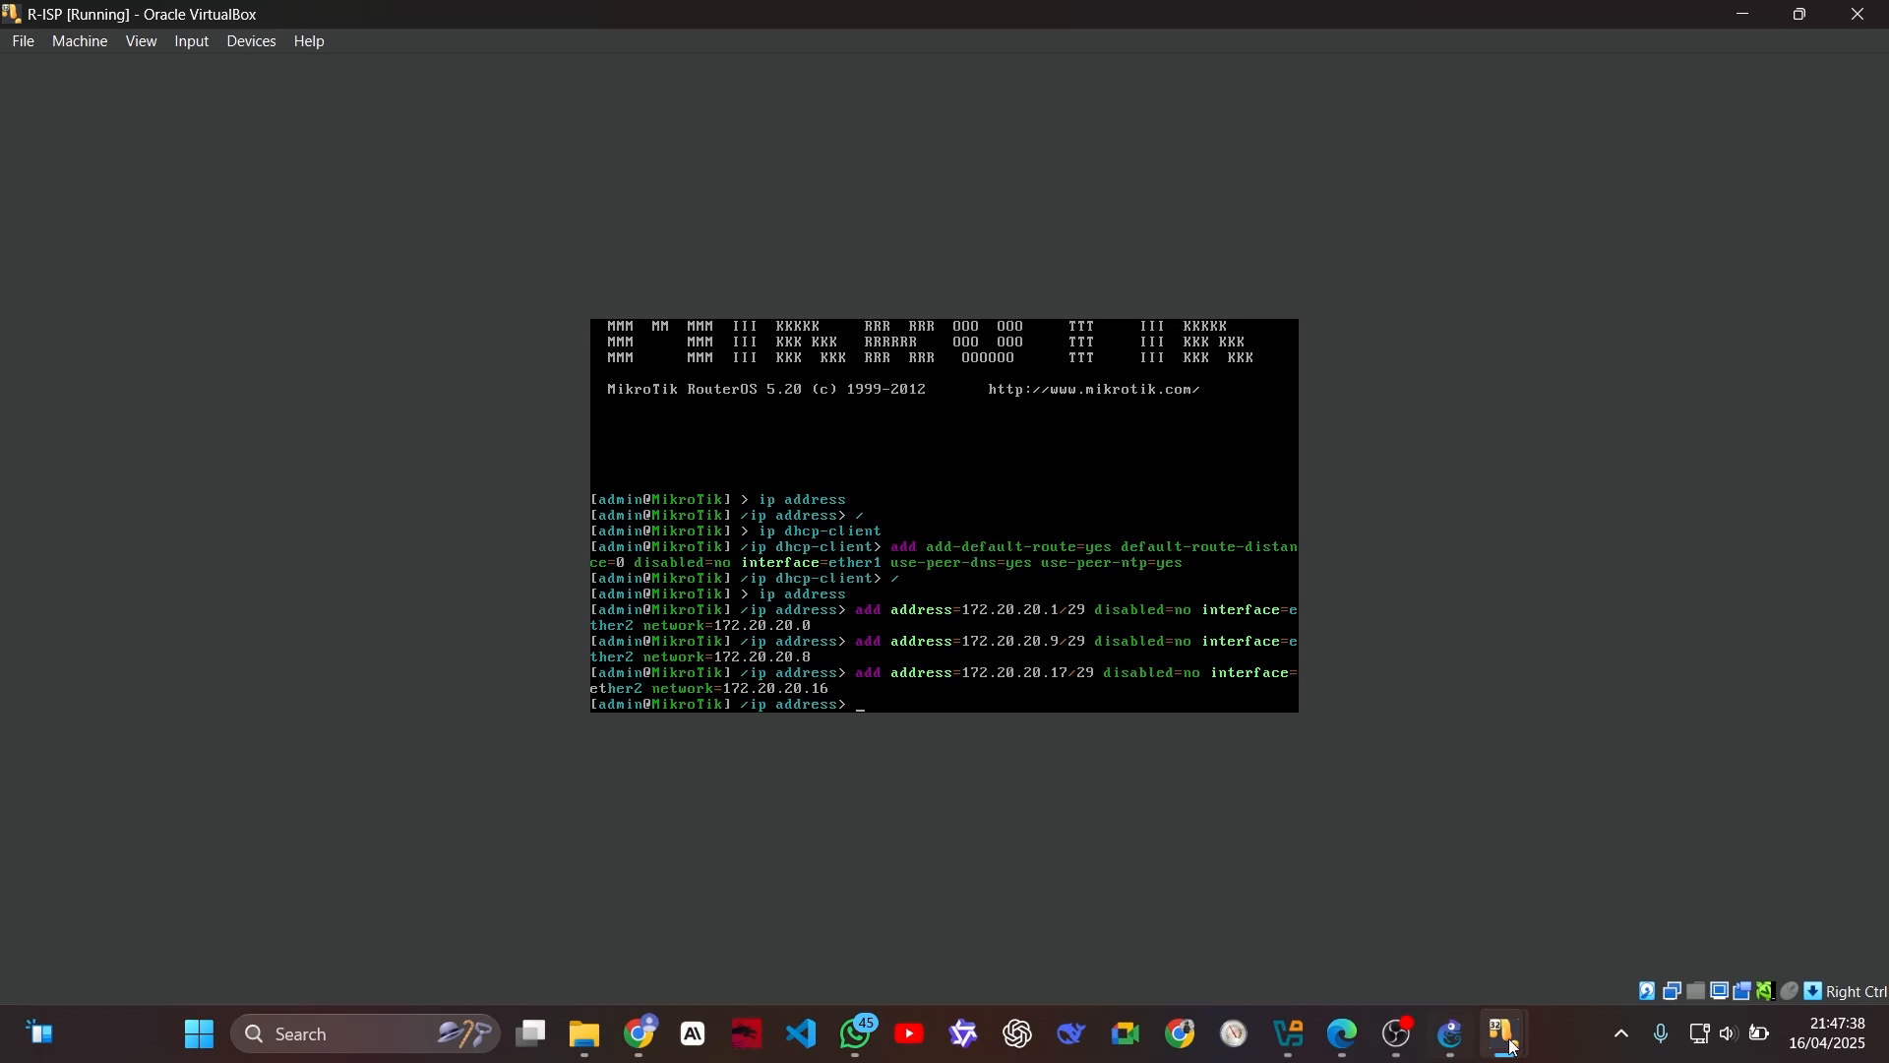
# Step: Switch to the R-ROUTING virtual machine, maximize its window and log in as admin with an empty password
pyautogui.moveTo(1506, 1033)
pyautogui.click(742, 866)
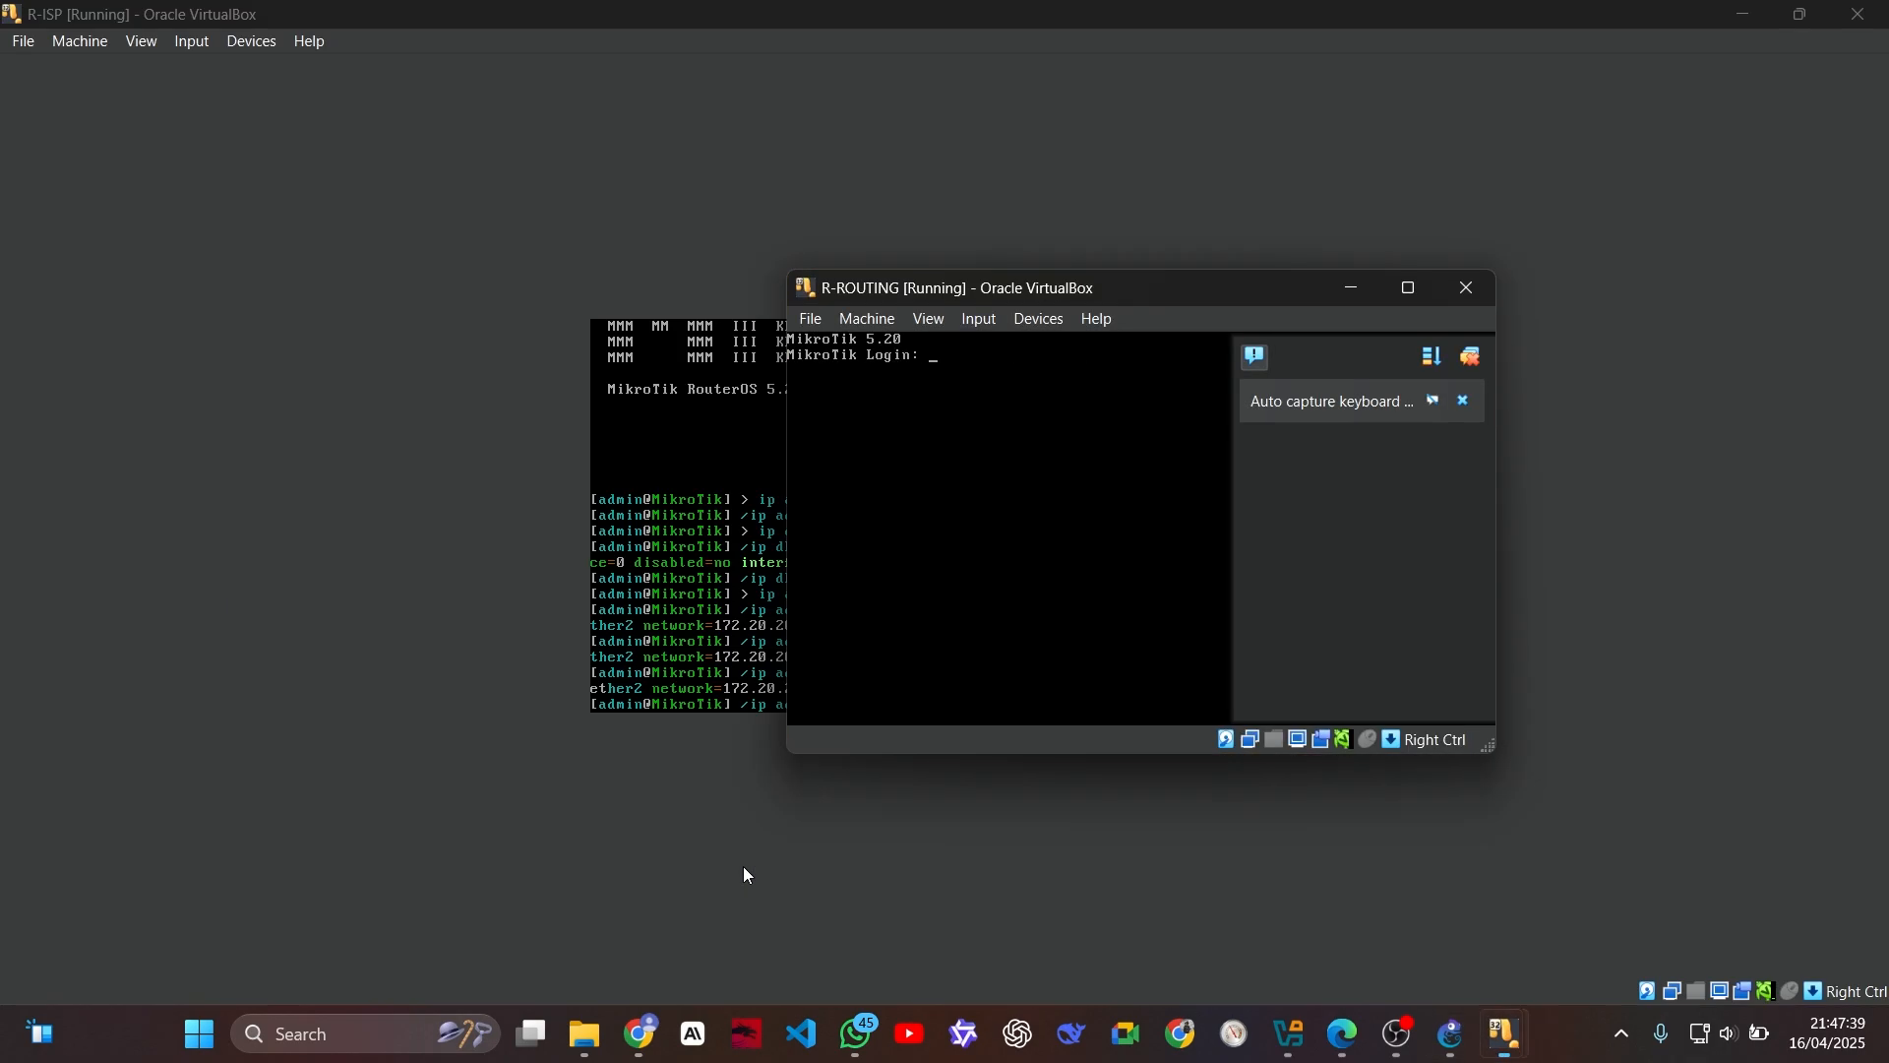
pyautogui.click(1411, 286)
pyautogui.click(1866, 81)
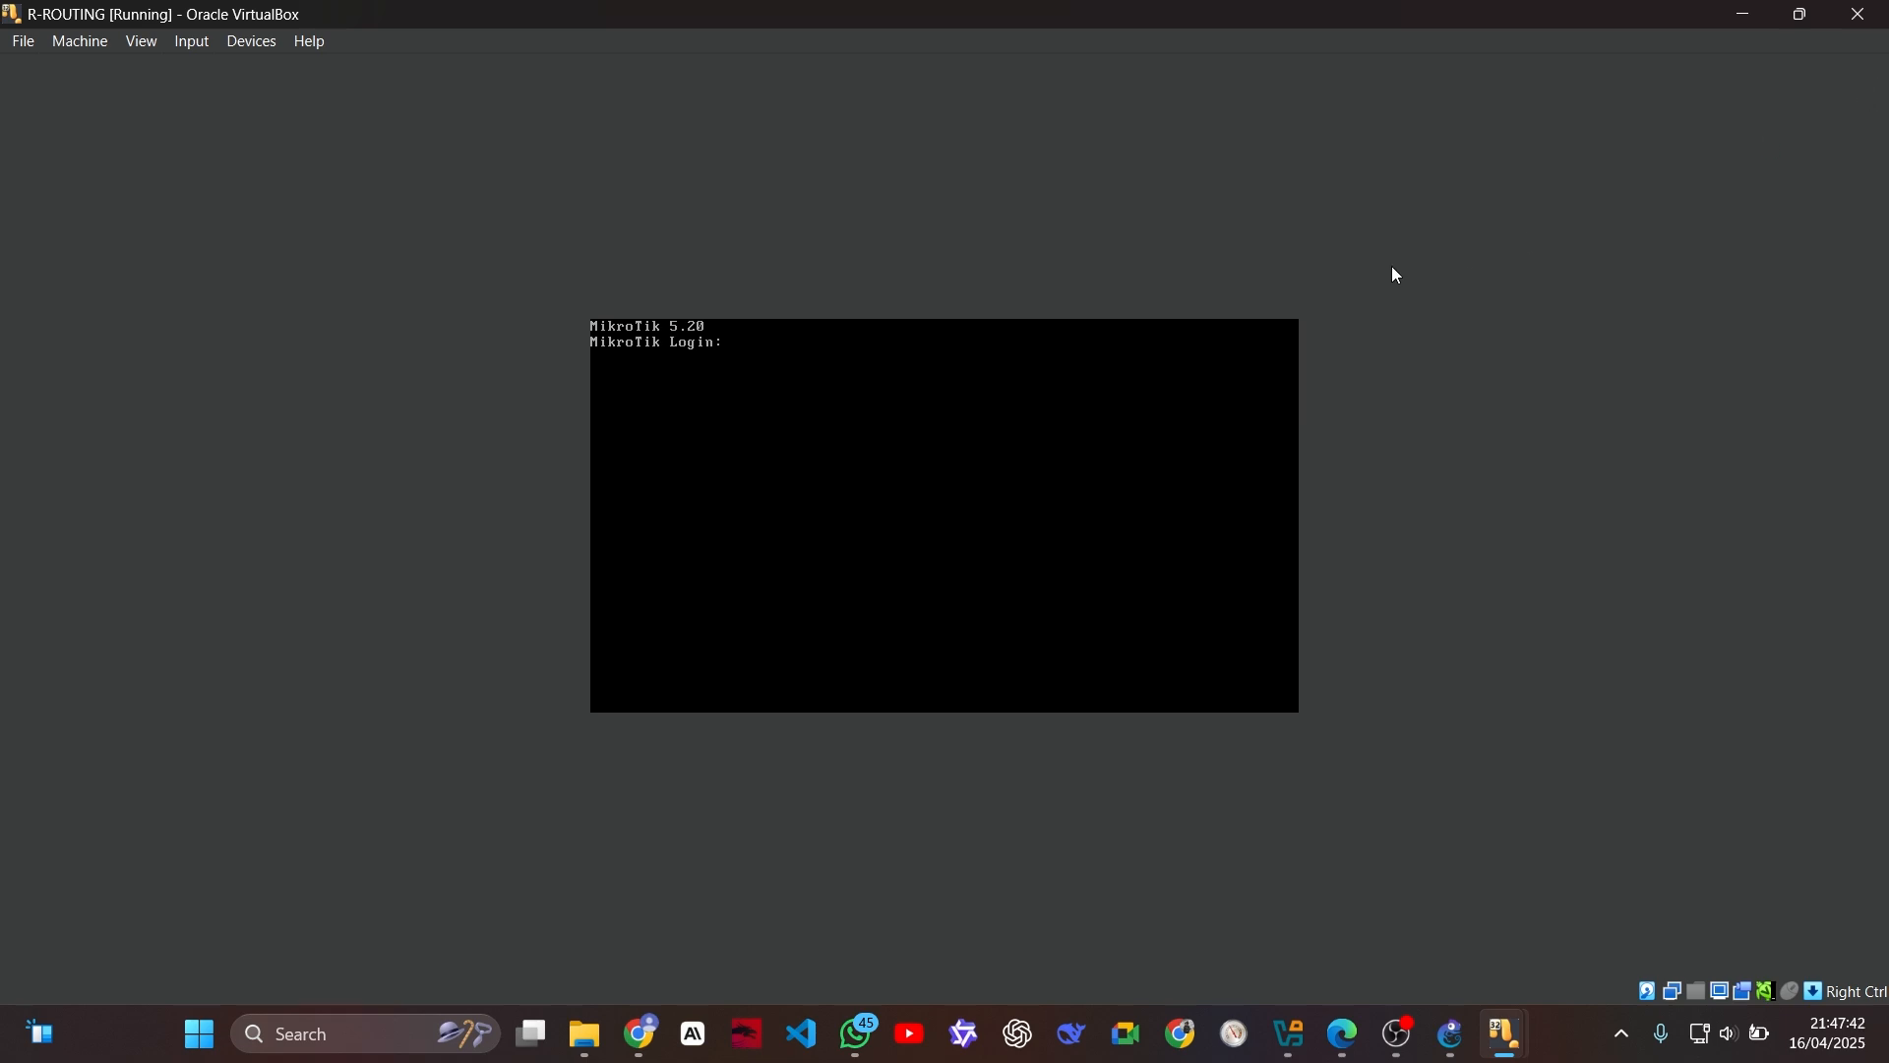
pyautogui.write('admin')
pyautogui.press('Return')
pyautogui.press('Return')
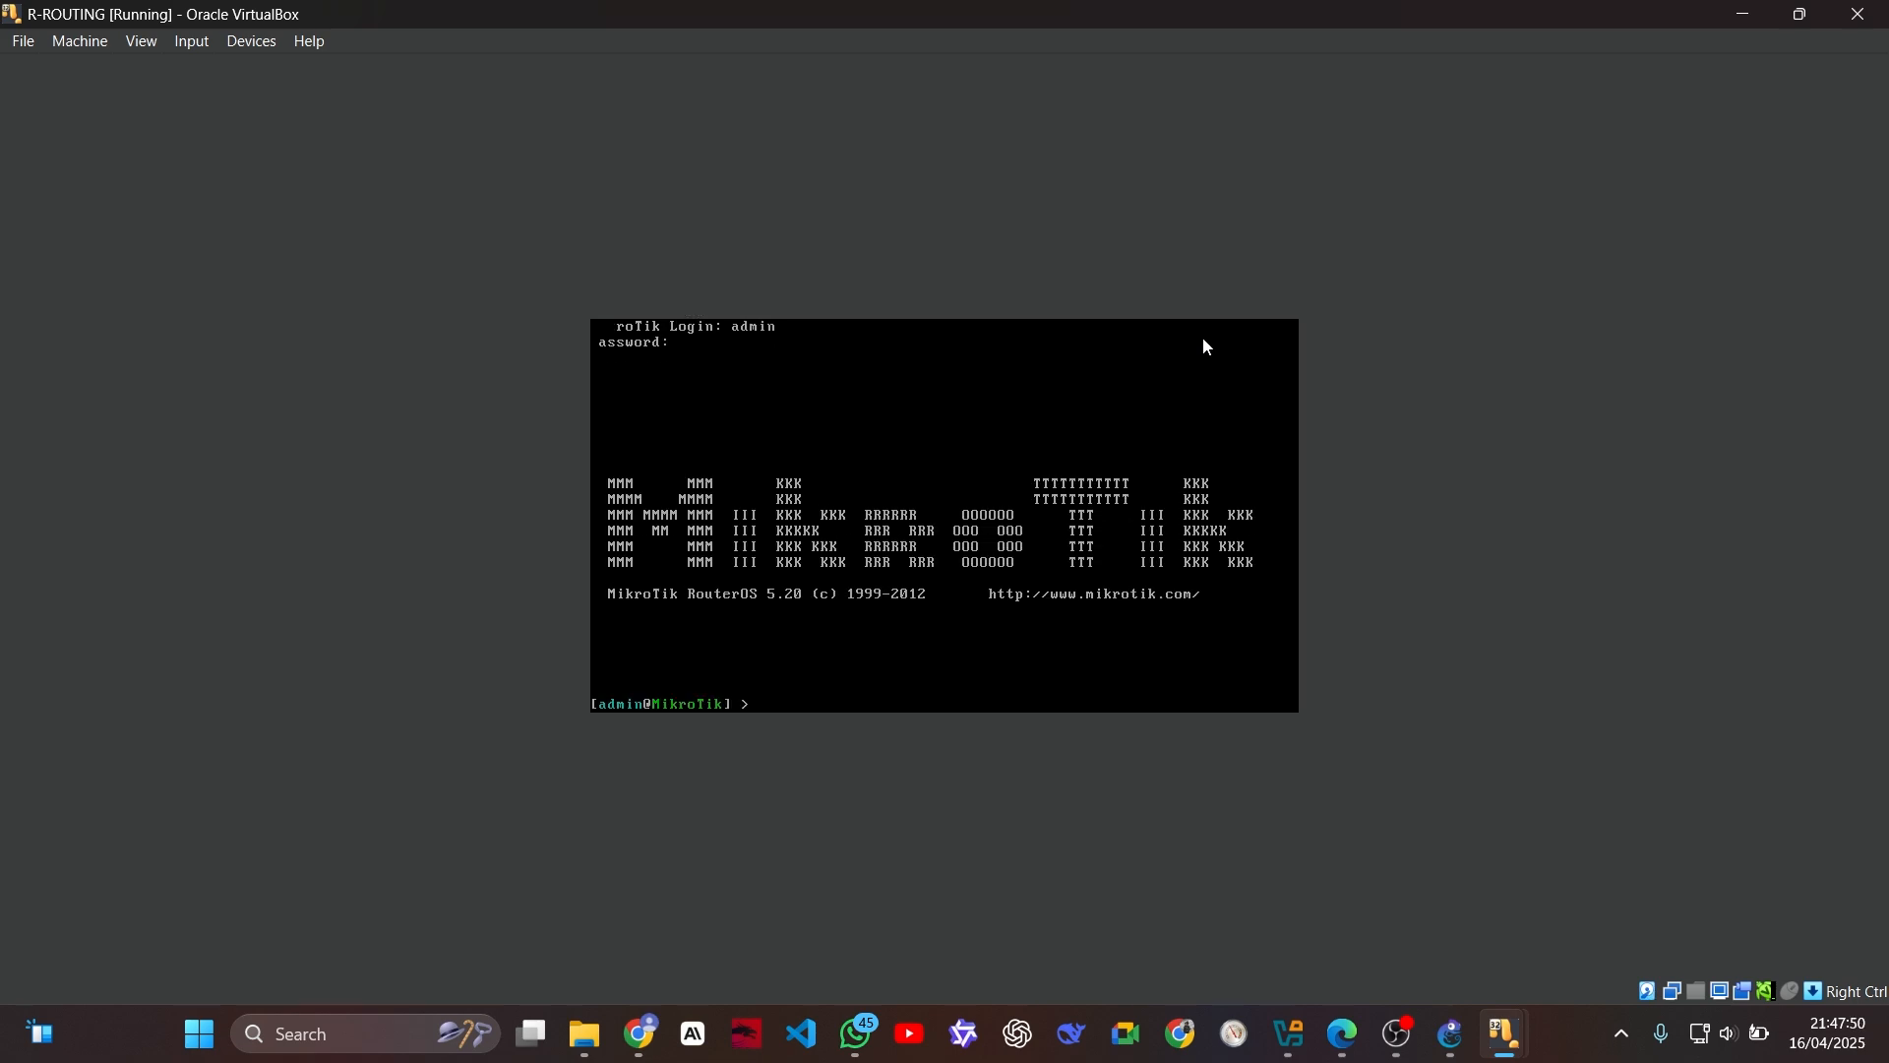
pyautogui.write('ip adt')
pyautogui.write('ess')
pyautogui.press('Return')
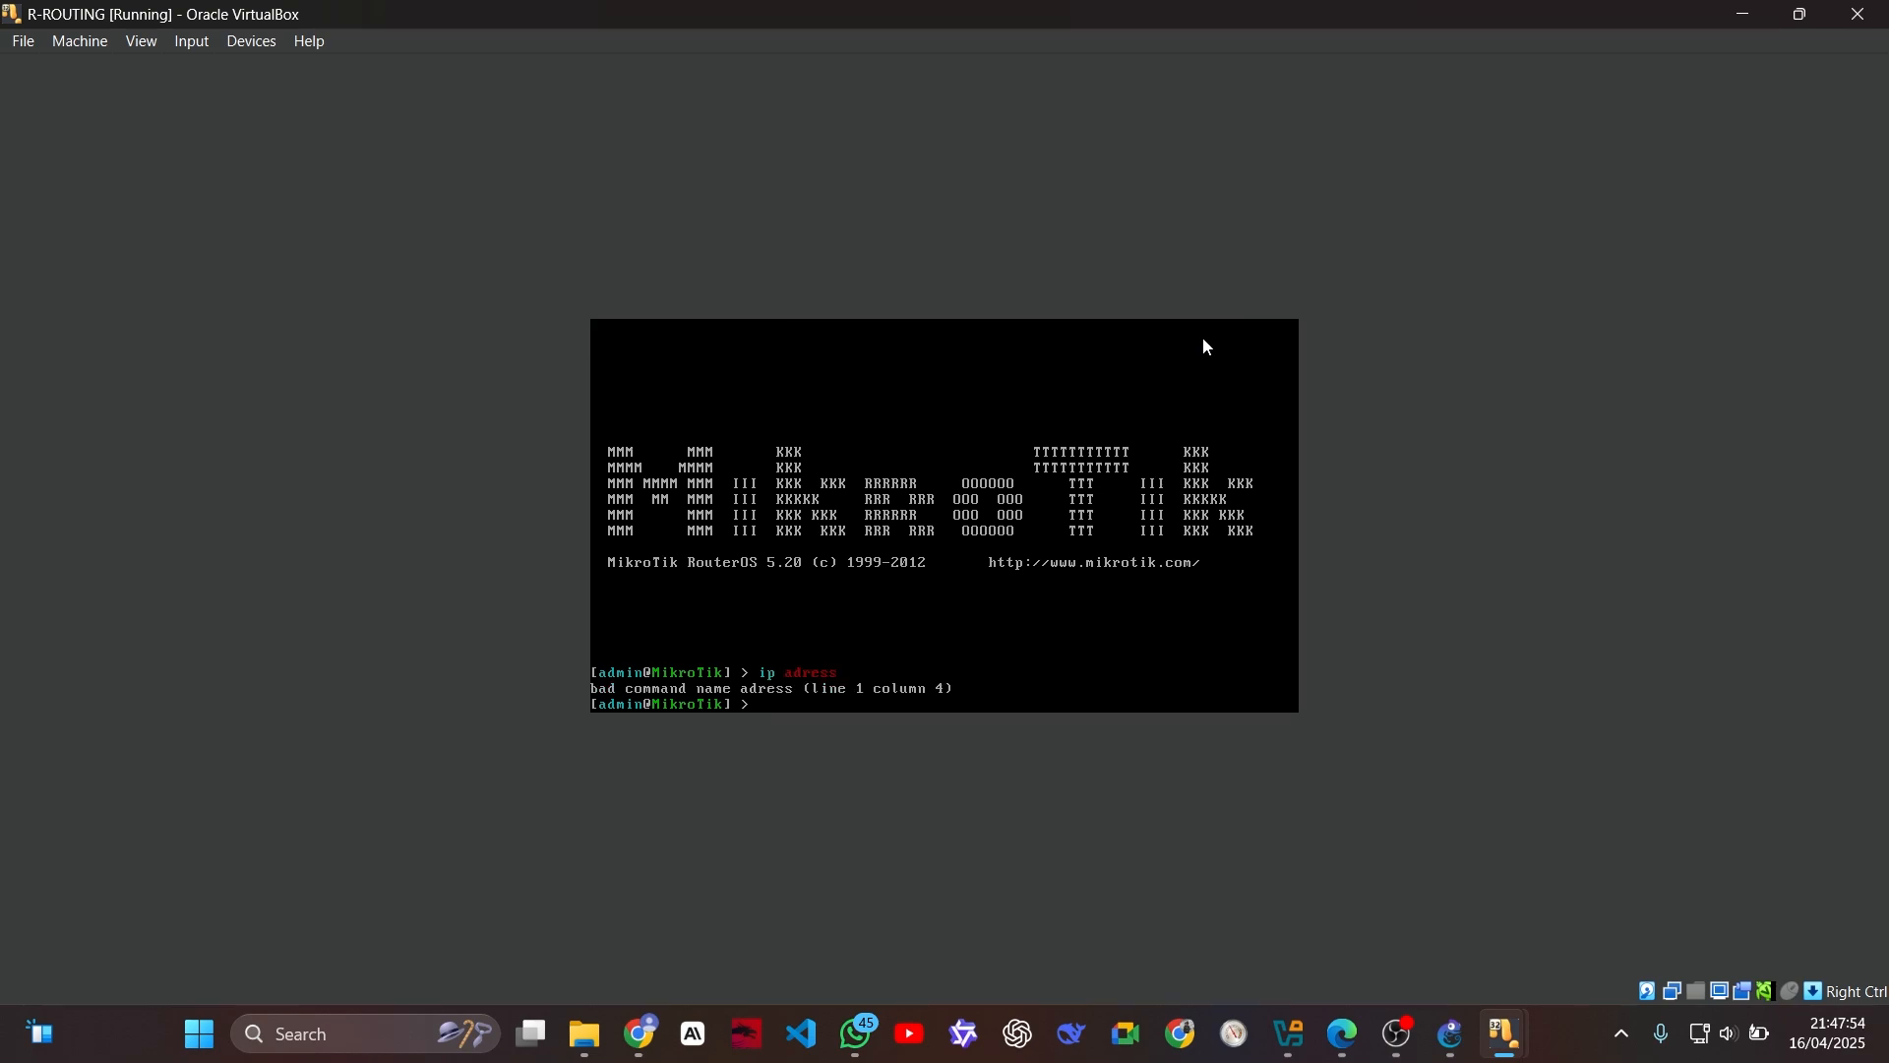
# Step: Enter the ip address context on R-ROUTING
pyautogui.write('ip address')
pyautogui.press('Return')
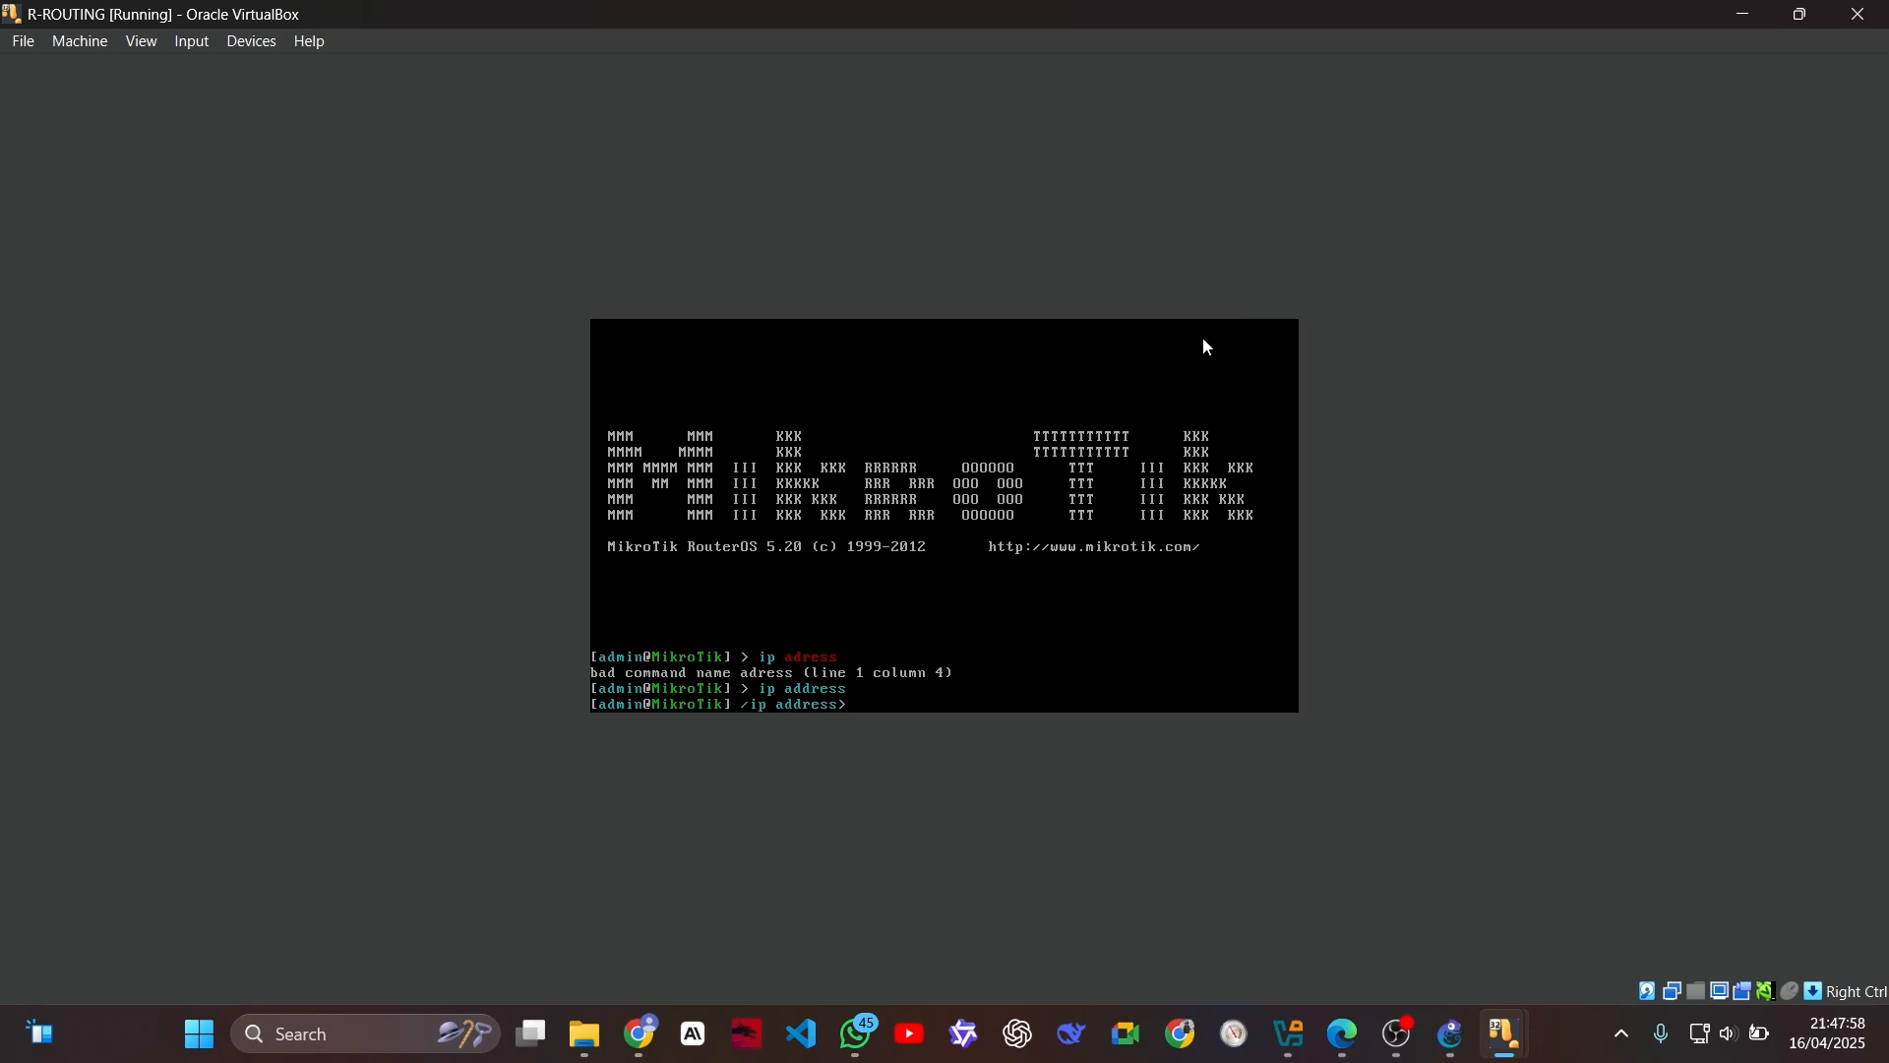
# Step: Begin an add command on R-ROUTING with address=172.20.20.2/29
pyautogui.write('add address=172.1')
pyautogui.press('BackSpace')
pyautogui.write('20.20.2/29 dis')
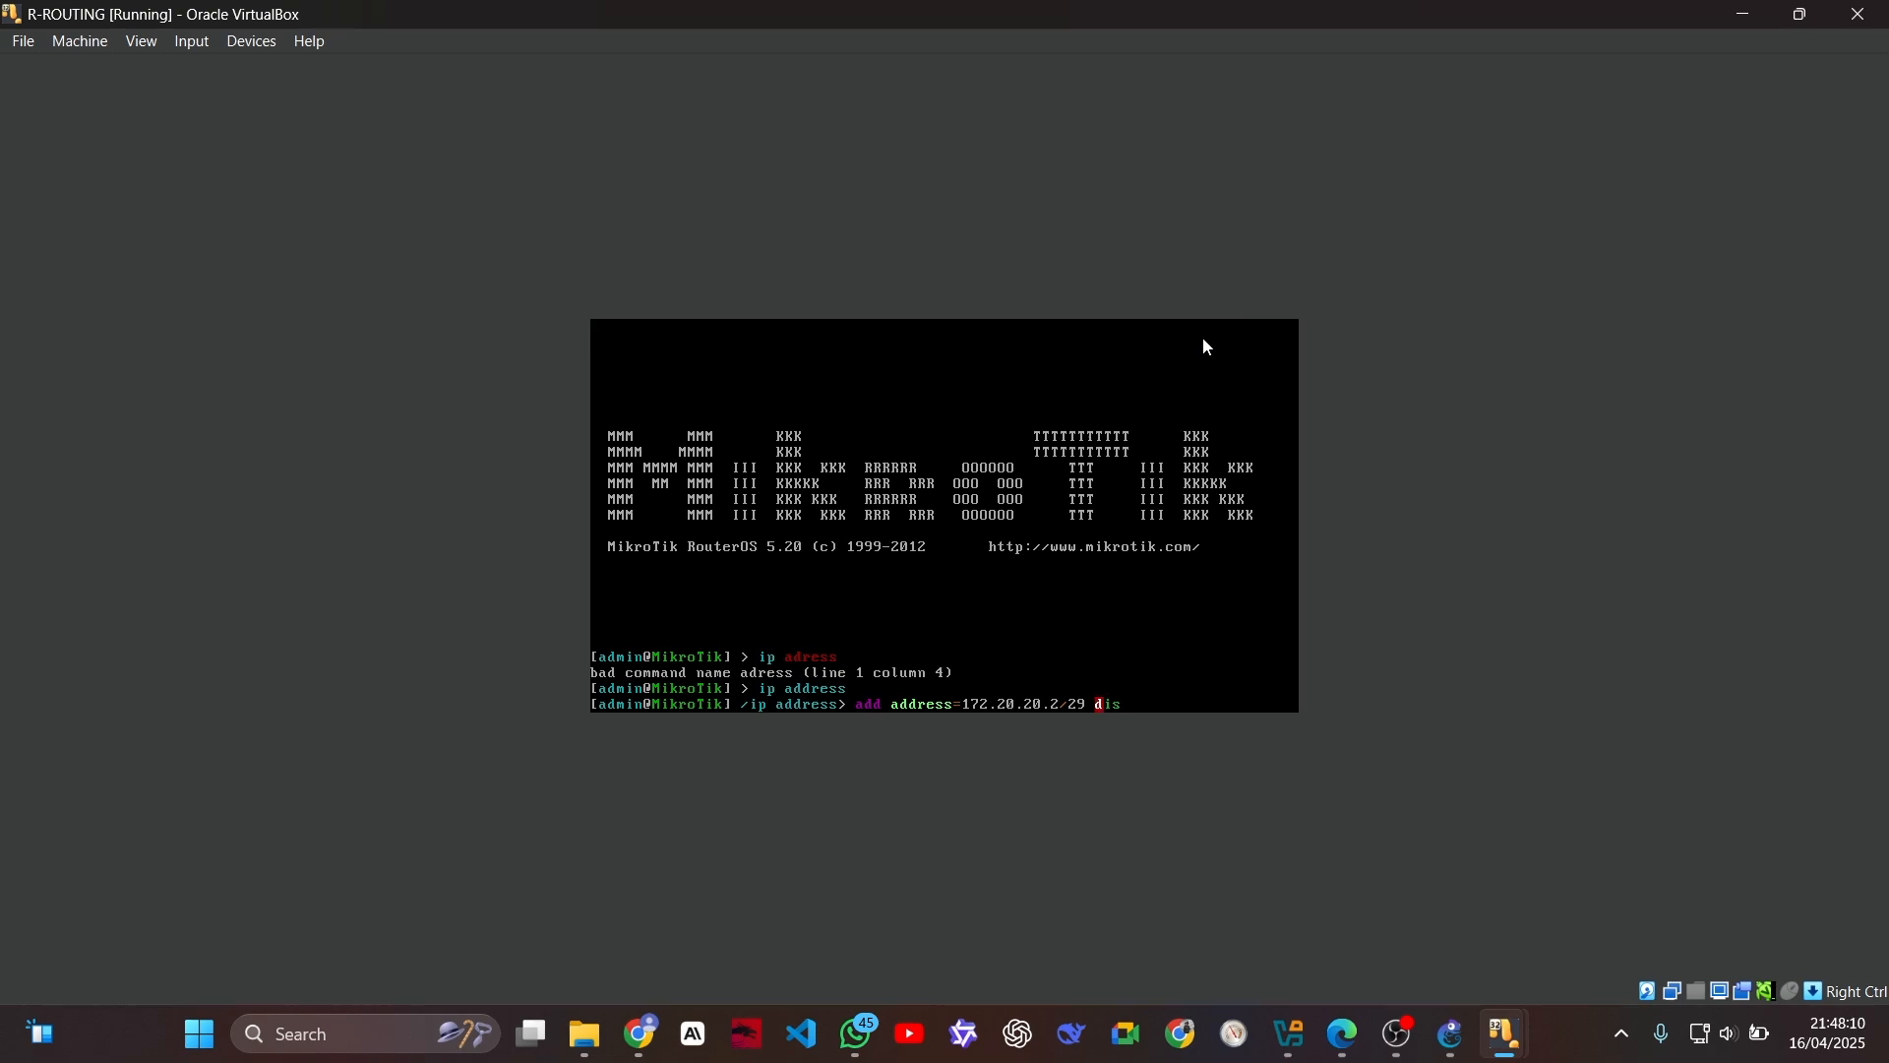
pyautogui.write('abled=no interface=ethe')
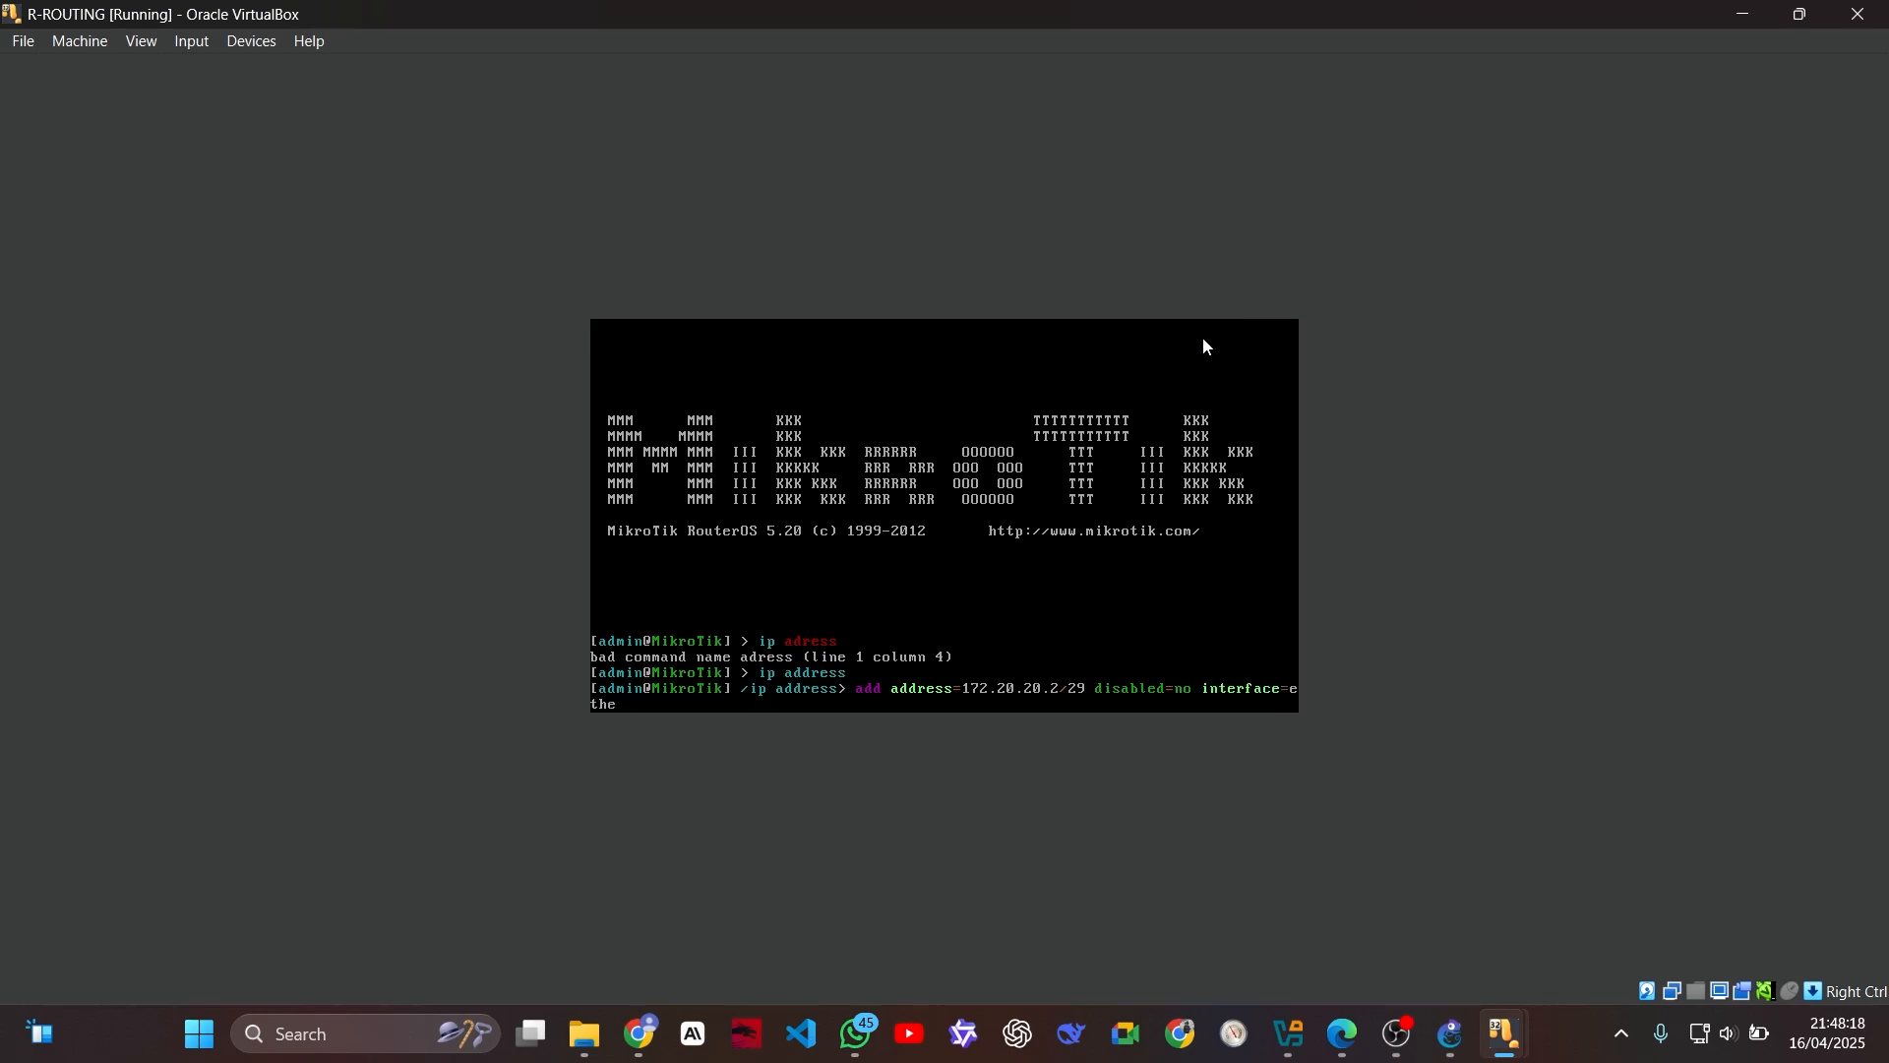
pyautogui.write('r1 network=172.202')
# Step: Complete R-ROUTING's address command with network=172.20.20.0 and execute it
pyautogui.press('BackSpace')
pyautogui.write('.20.0')
pyautogui.press('Return')
# Step: Recall R-ROUTING's last address command and change its network value to 192.168.1.0
pyautogui.press('Up')
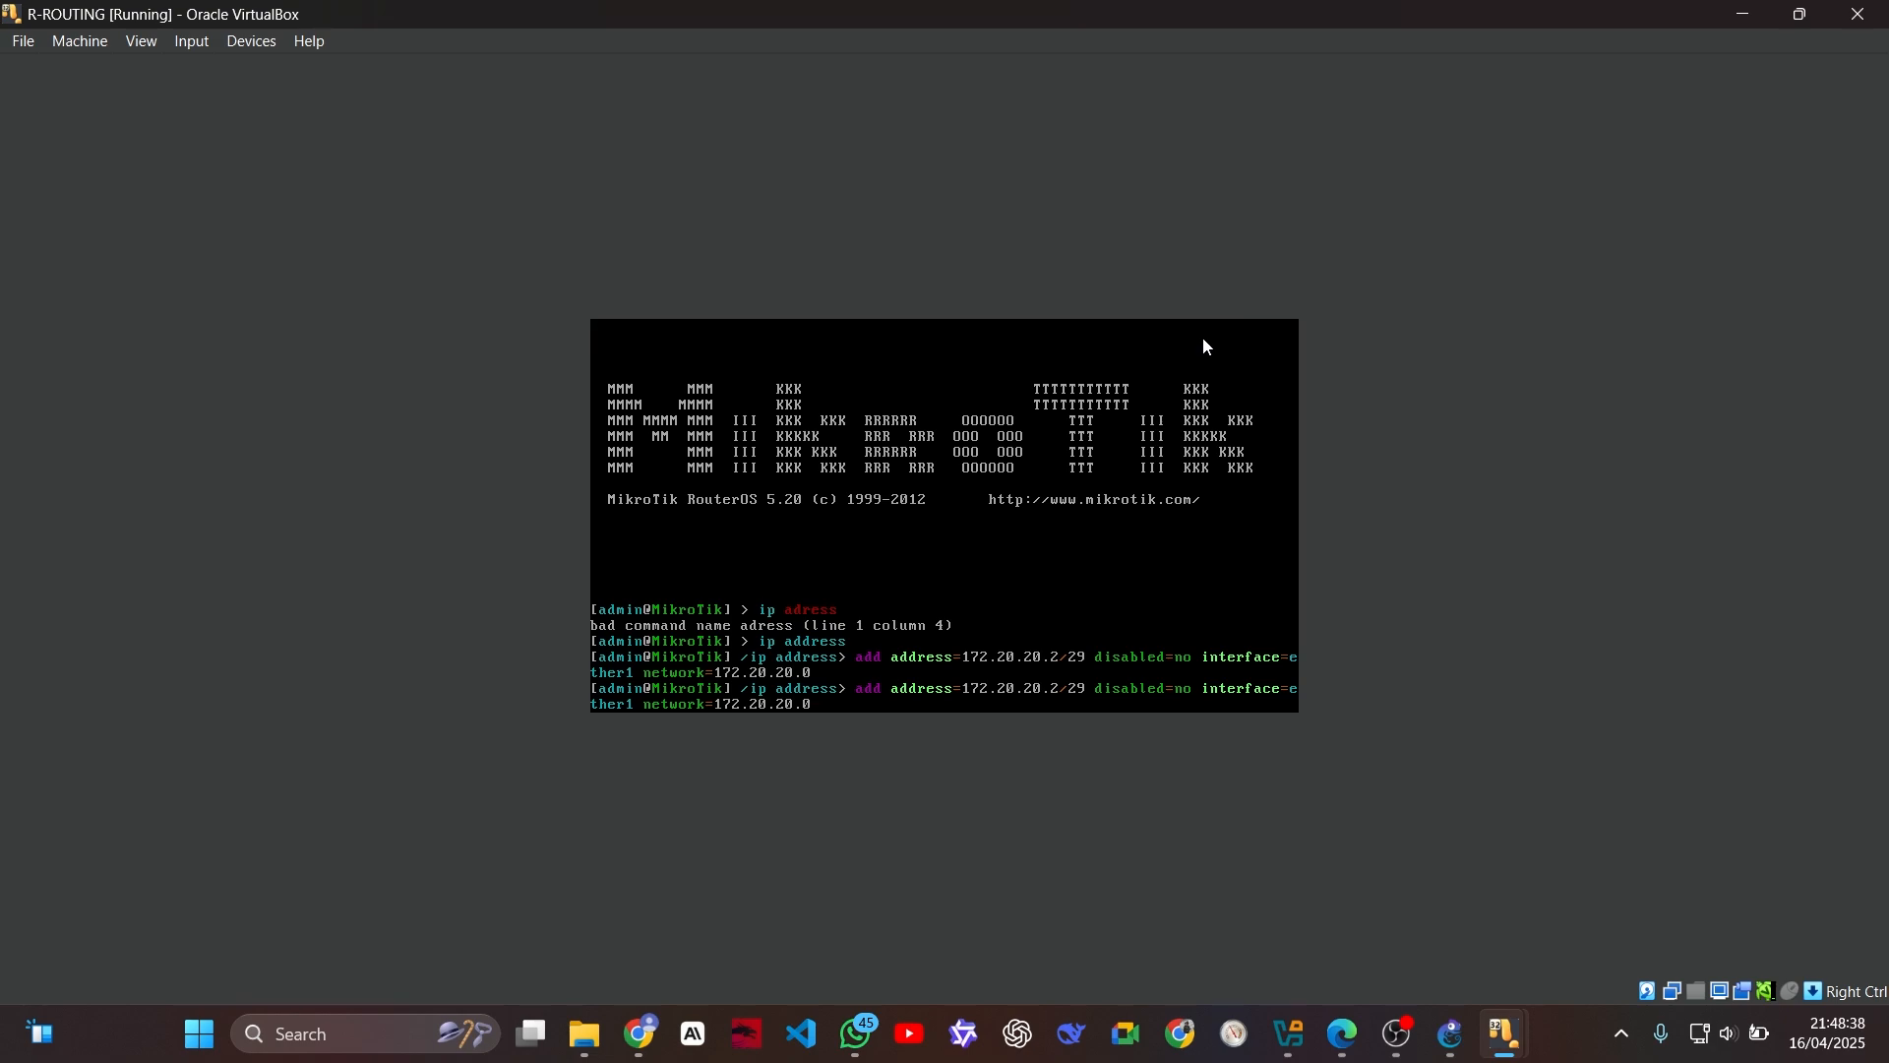
pyautogui.press('BackSpace')
pyautogui.press('BackSpace')
pyautogui.press('BackSpace')
pyautogui.press('BackSpace')
pyautogui.press('BackSpace')
pyautogui.press('BackSpace')
pyautogui.press('BackSpace')
pyautogui.press('BackSpace')
pyautogui.press('BackSpace')
pyautogui.press('BackSpace')
pyautogui.write('92.168.1.0')
# Step: Change the address in the recalled R-ROUTING command to 192.168.1.1/24
pyautogui.press('Left')
pyautogui.press('Left')
pyautogui.press('Left')
pyautogui.press('Left')
pyautogui.press('Left')
pyautogui.press('Left')
pyautogui.press('Left')
pyautogui.press('Left')
pyautogui.press('Left')
pyautogui.press('Left')
pyautogui.press('Left')
pyautogui.press('Left')
pyautogui.press('Left')
pyautogui.press('Left')
pyautogui.press('BackSpace')
pyautogui.press('BackSpace')
pyautogui.press('BackSpace')
pyautogui.press('BackSpace')
pyautogui.press('BackSpace')
pyautogui.press('BackSpace')
pyautogui.press('BackSpace')
pyautogui.press('BackSpace')
pyautogui.press('BackSpace')
pyautogui.press('BackSpace')
pyautogui.press('BackSpace')
pyautogui.press('BackSpace')
pyautogui.press('BackSpace')
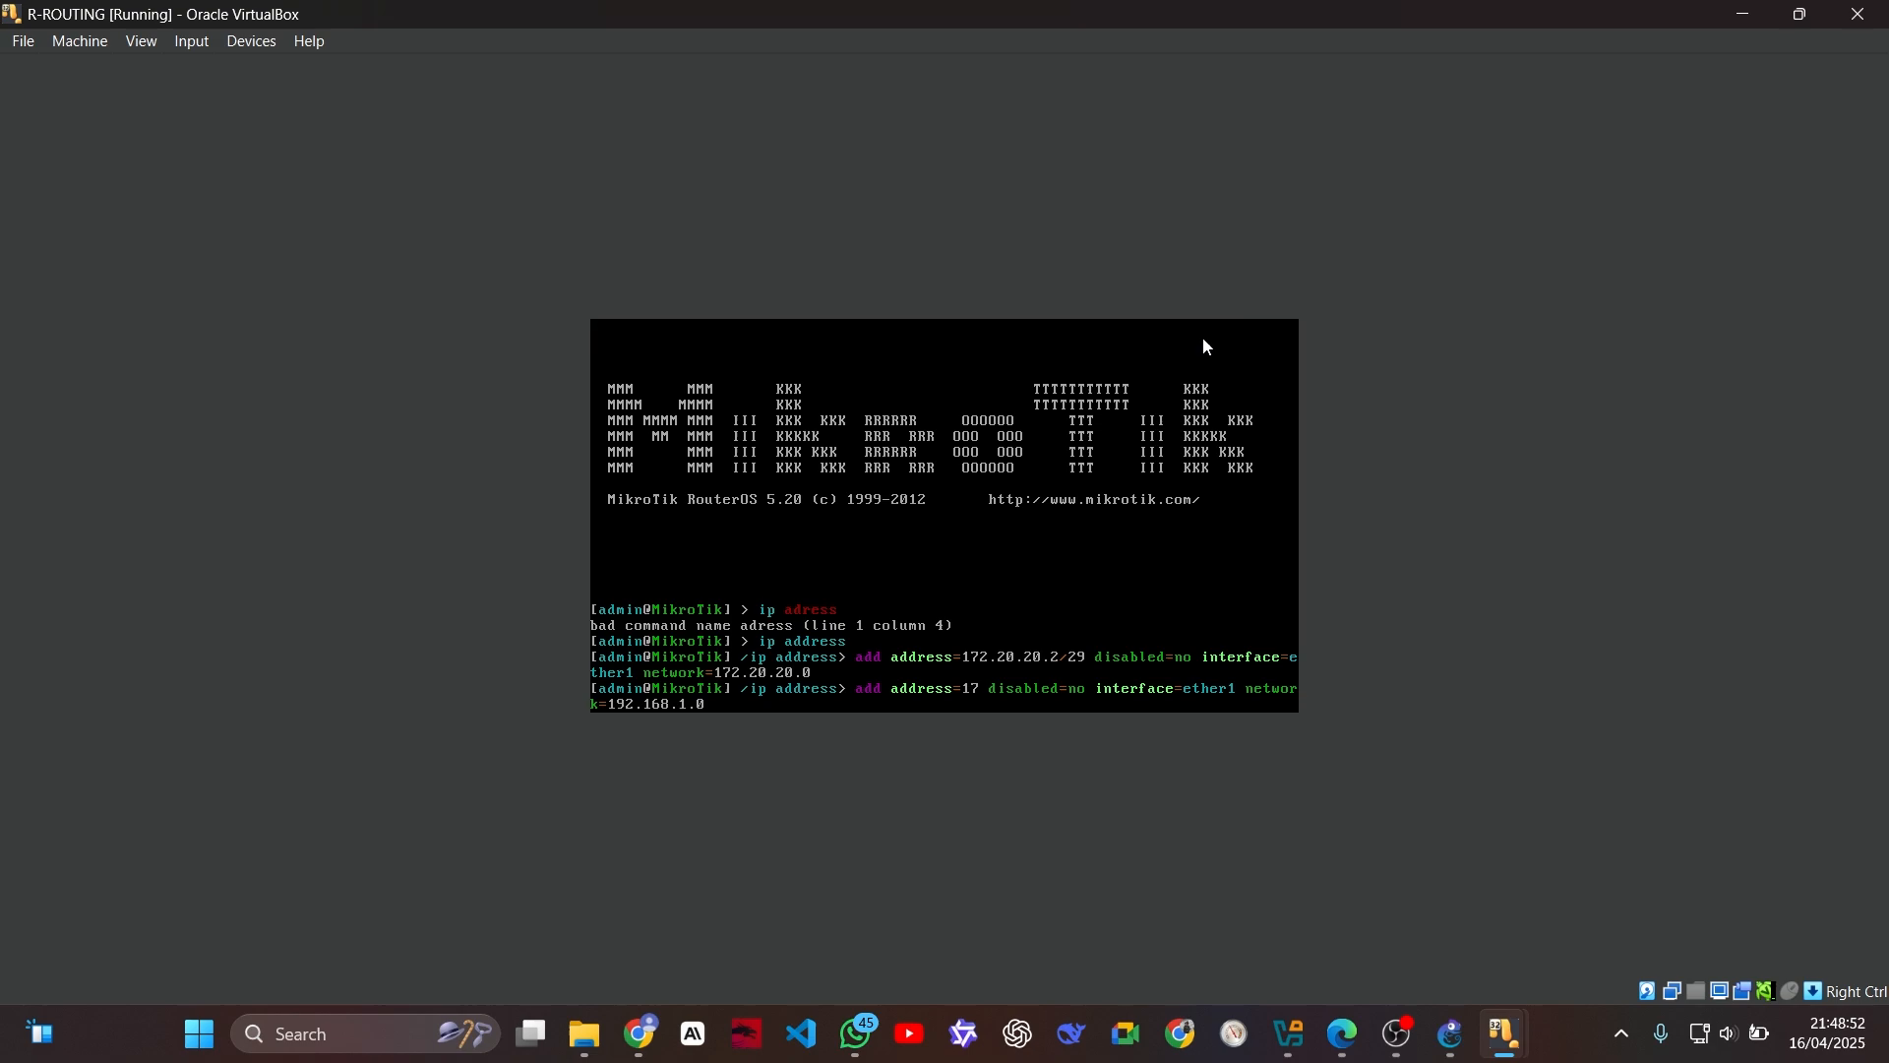
pyautogui.write('92.16')
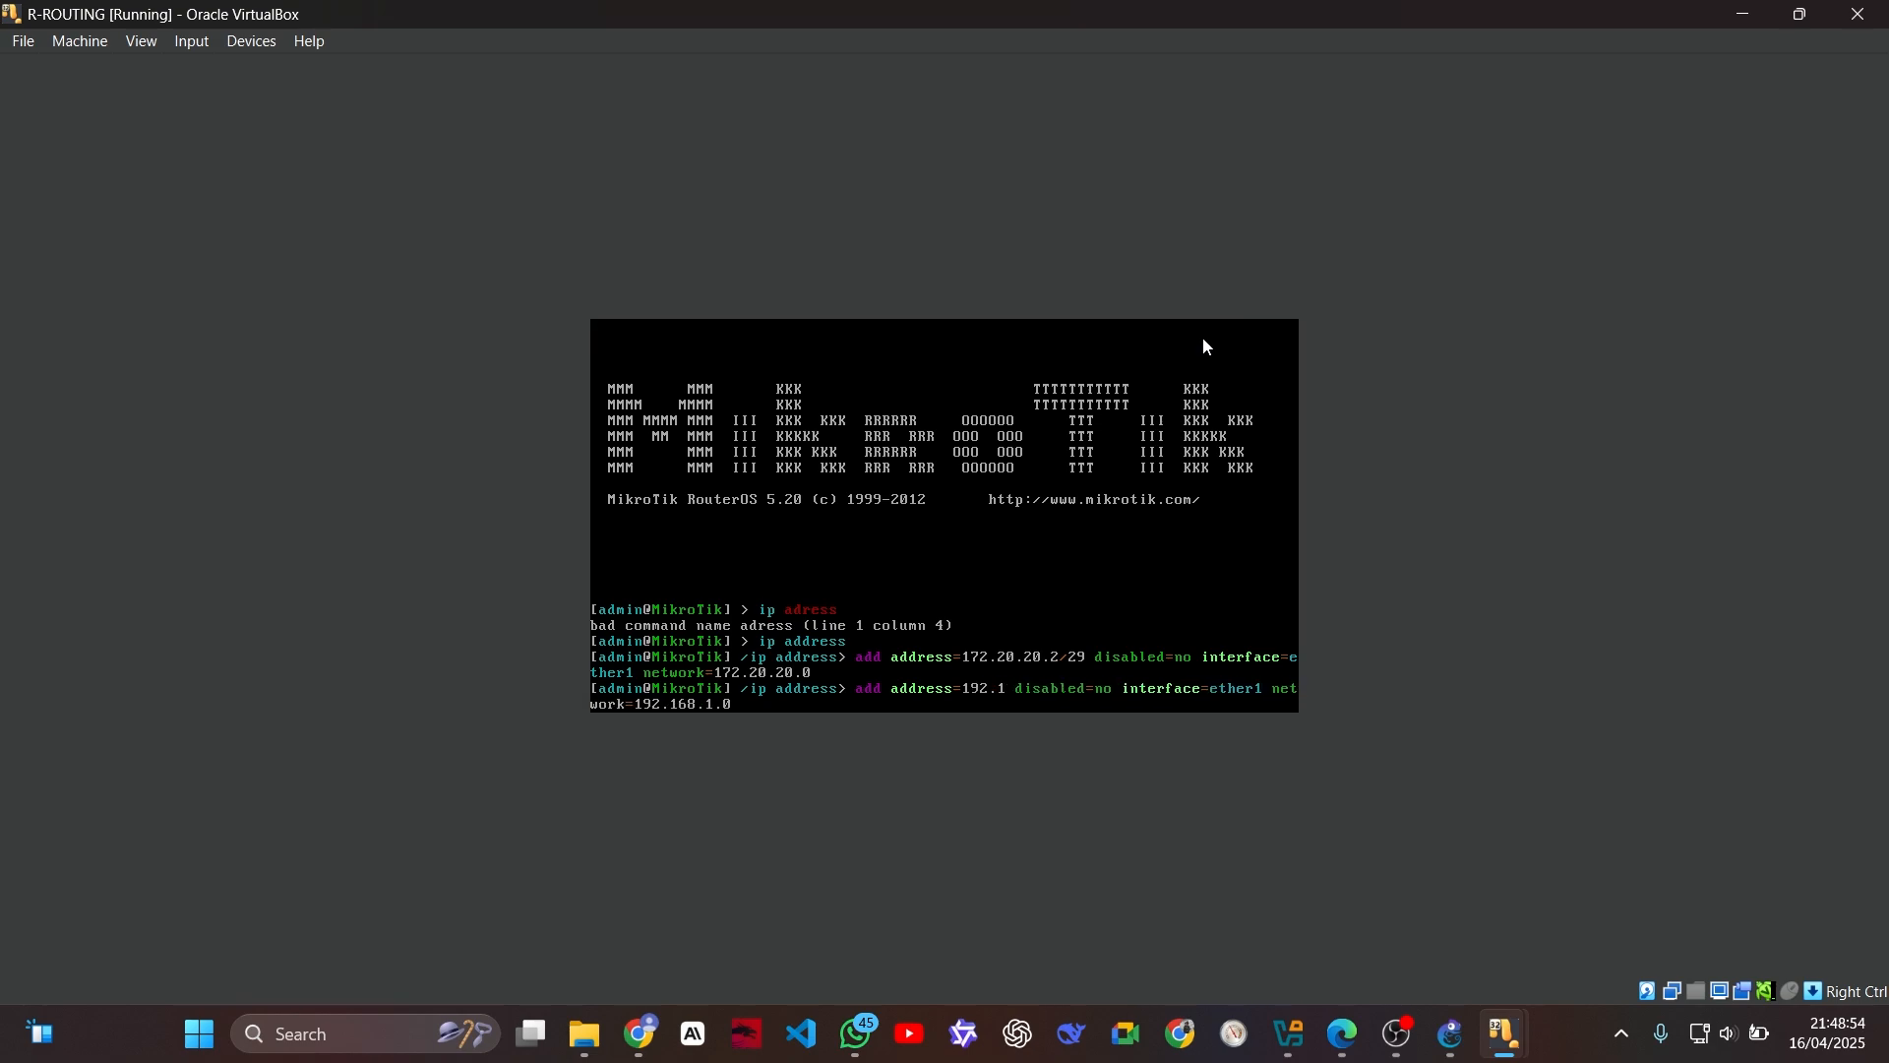
pyautogui.write('8')
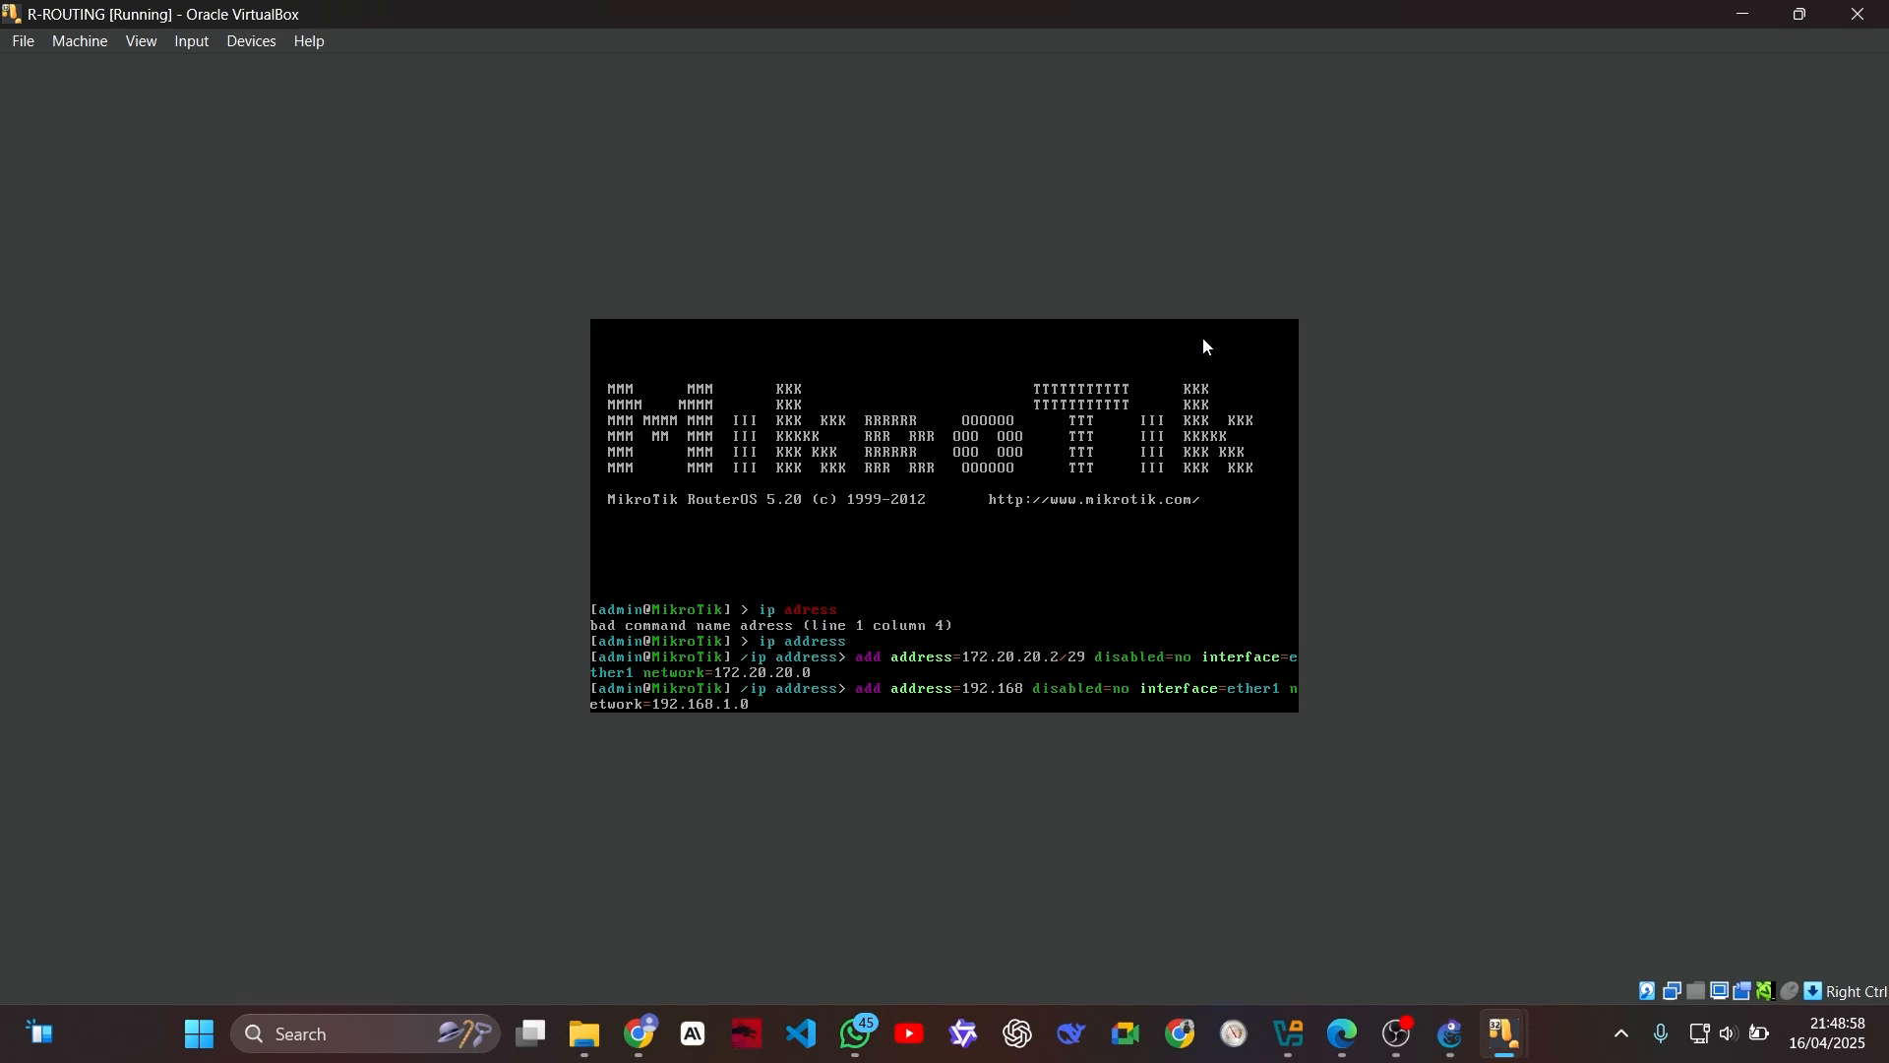
pyautogui.write('.1.1/24')
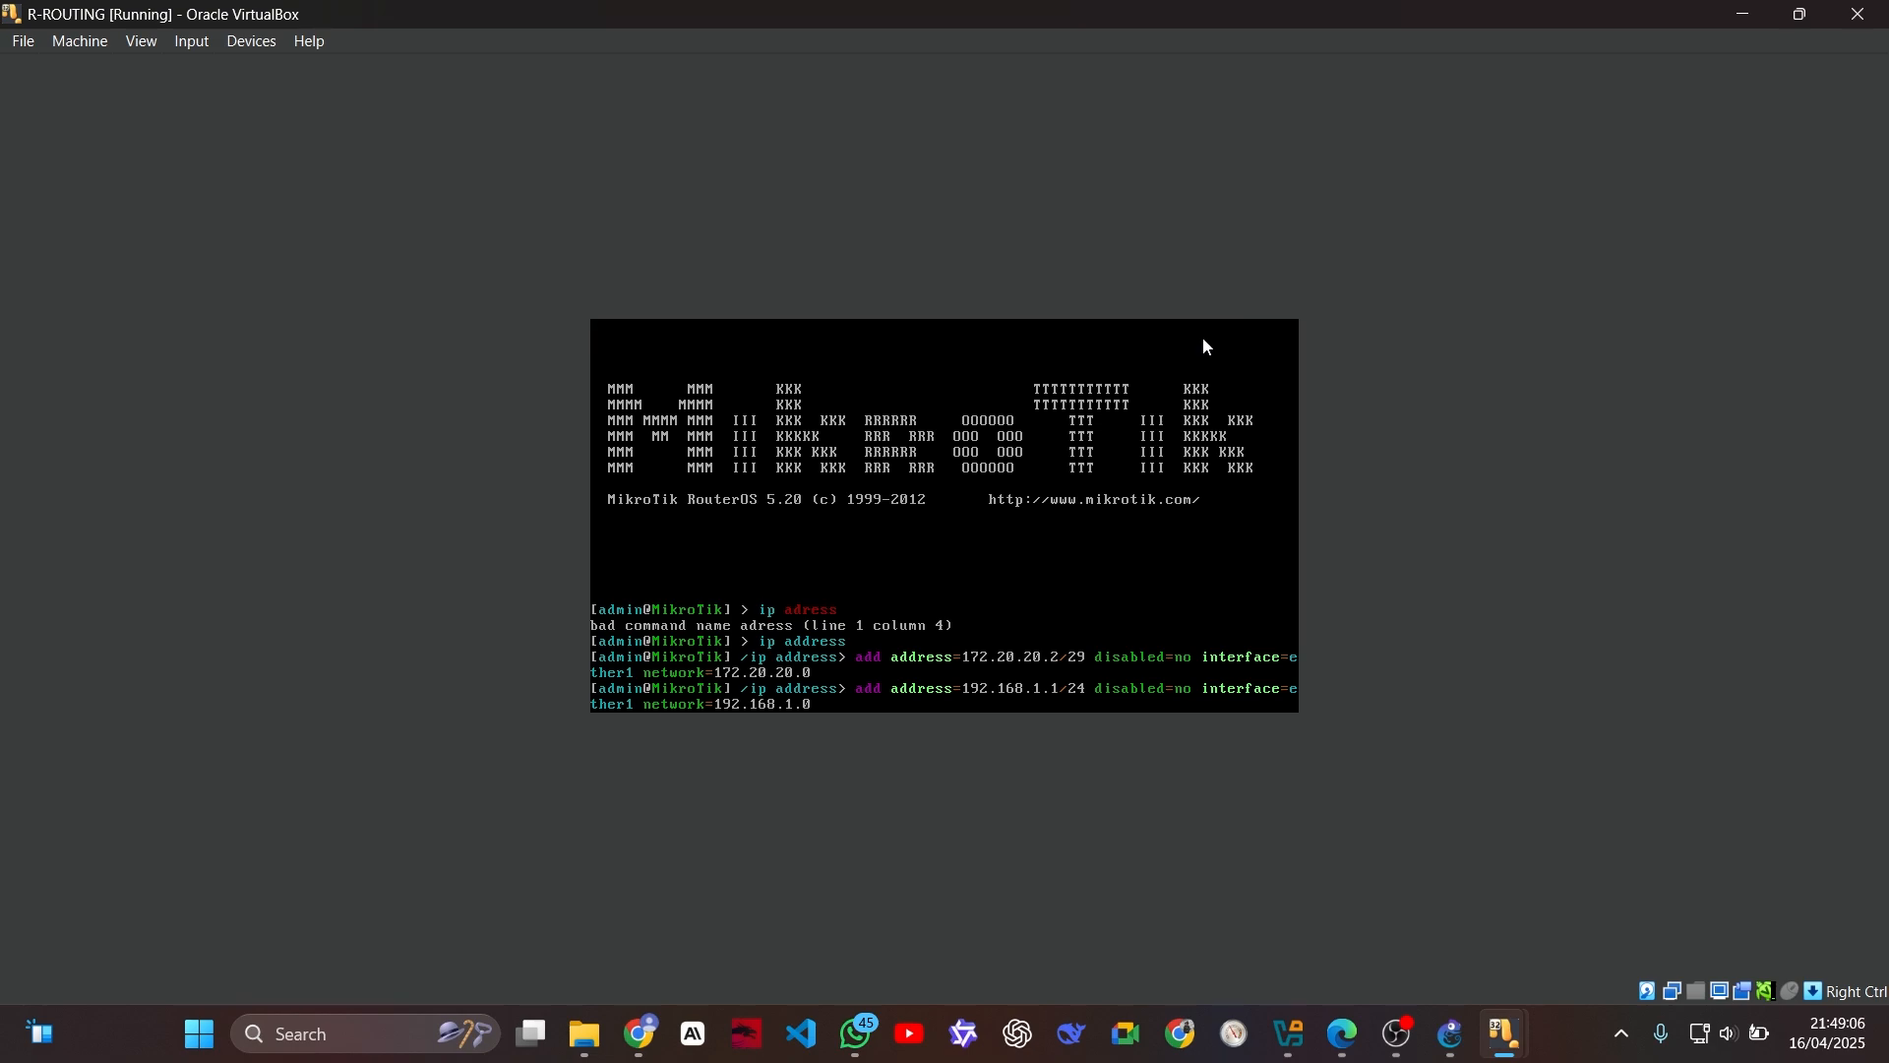
# Step: Change the interface in the recalled R-ROUTING command to ether2 and execute it
pyautogui.press('BackSpace')
pyautogui.write('2')
pyautogui.press('Return')
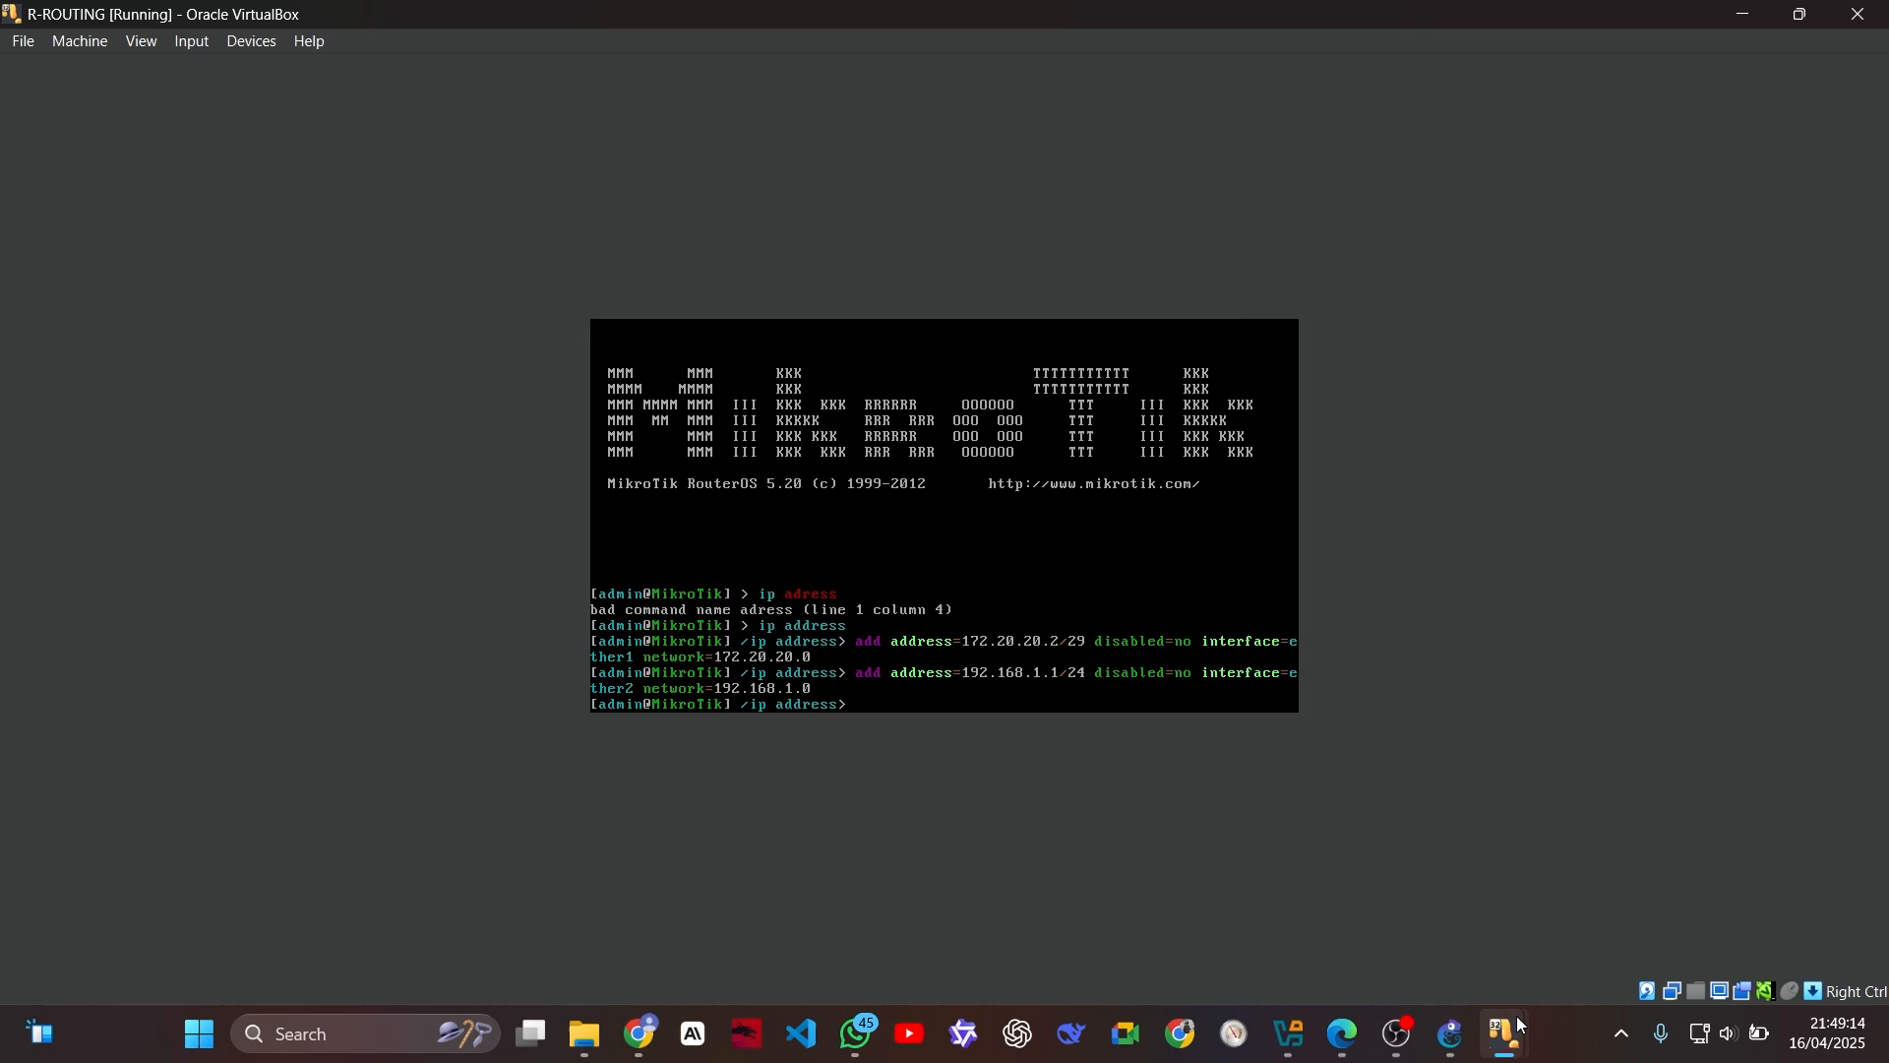
# Step: Switch to the R-NAT virtual machine, maximize its window and log in as admin with an empty password
pyautogui.moveTo(1506, 1034)
pyautogui.click(970, 897)
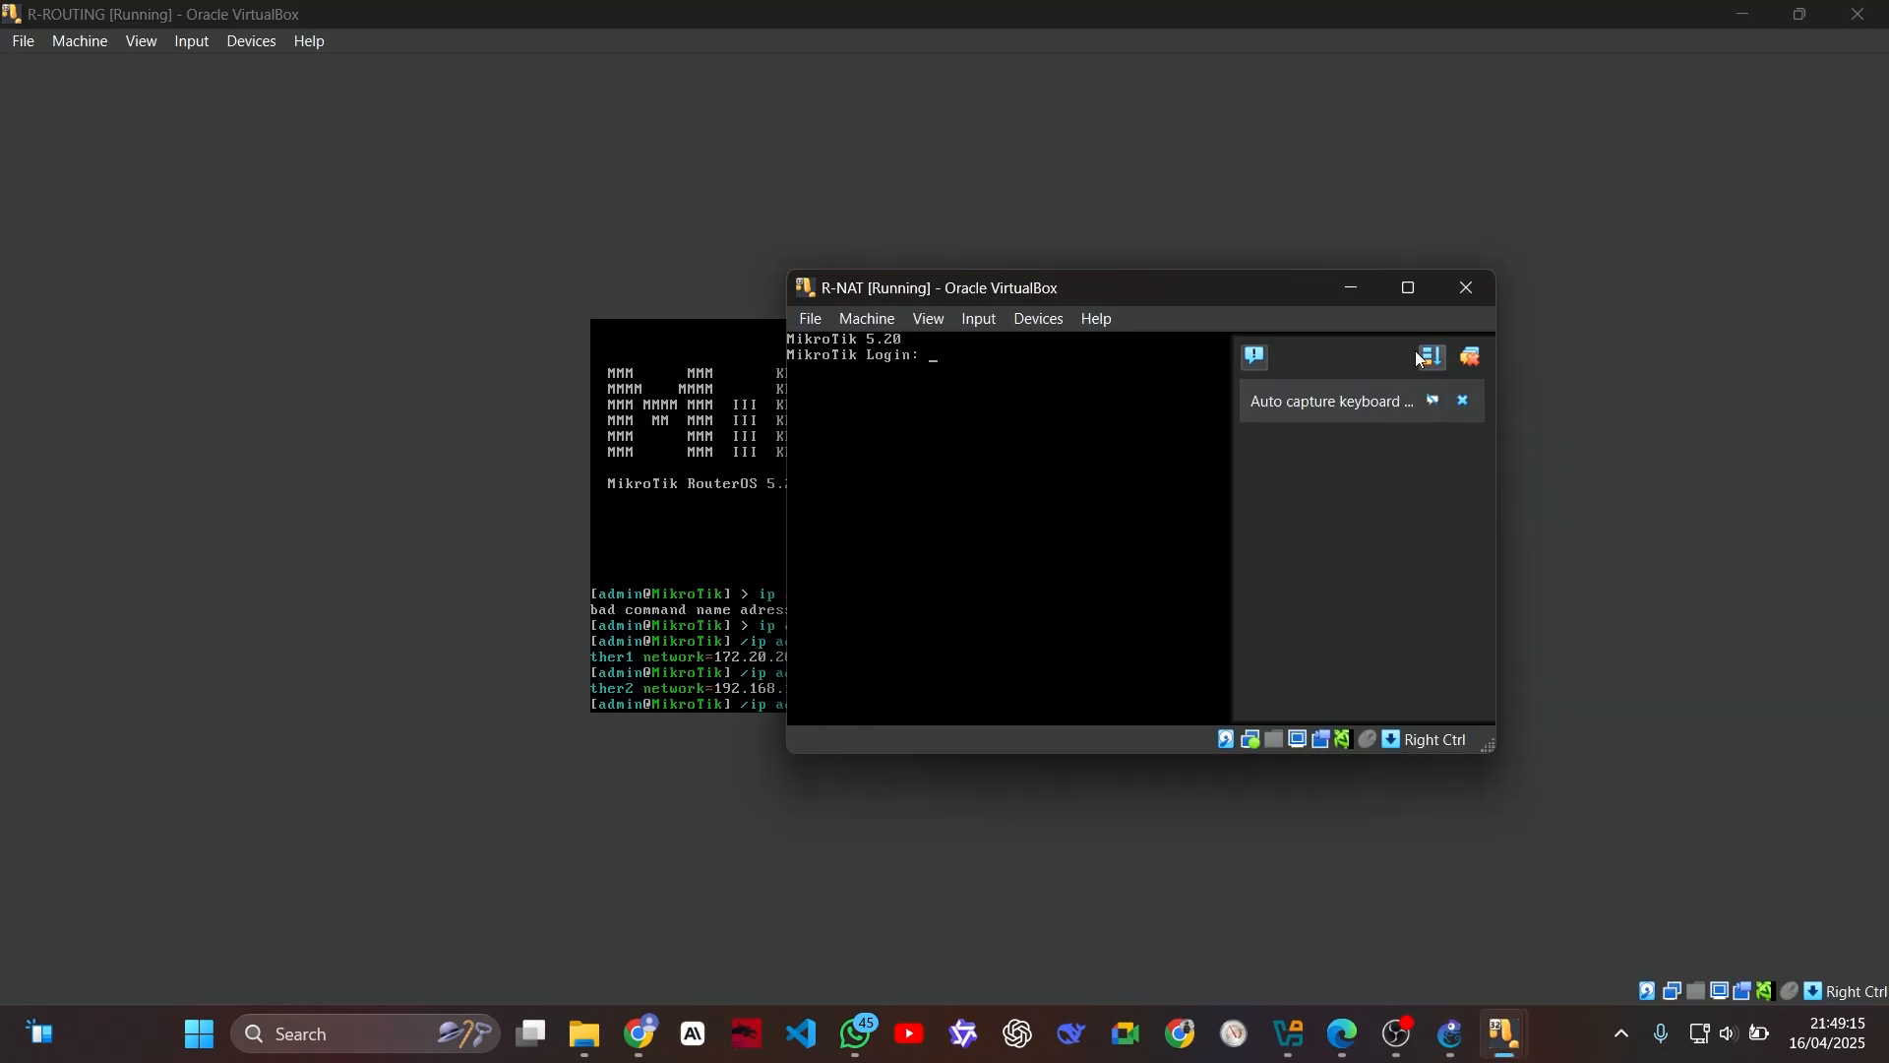
pyautogui.click(1409, 289)
pyautogui.write('admin')
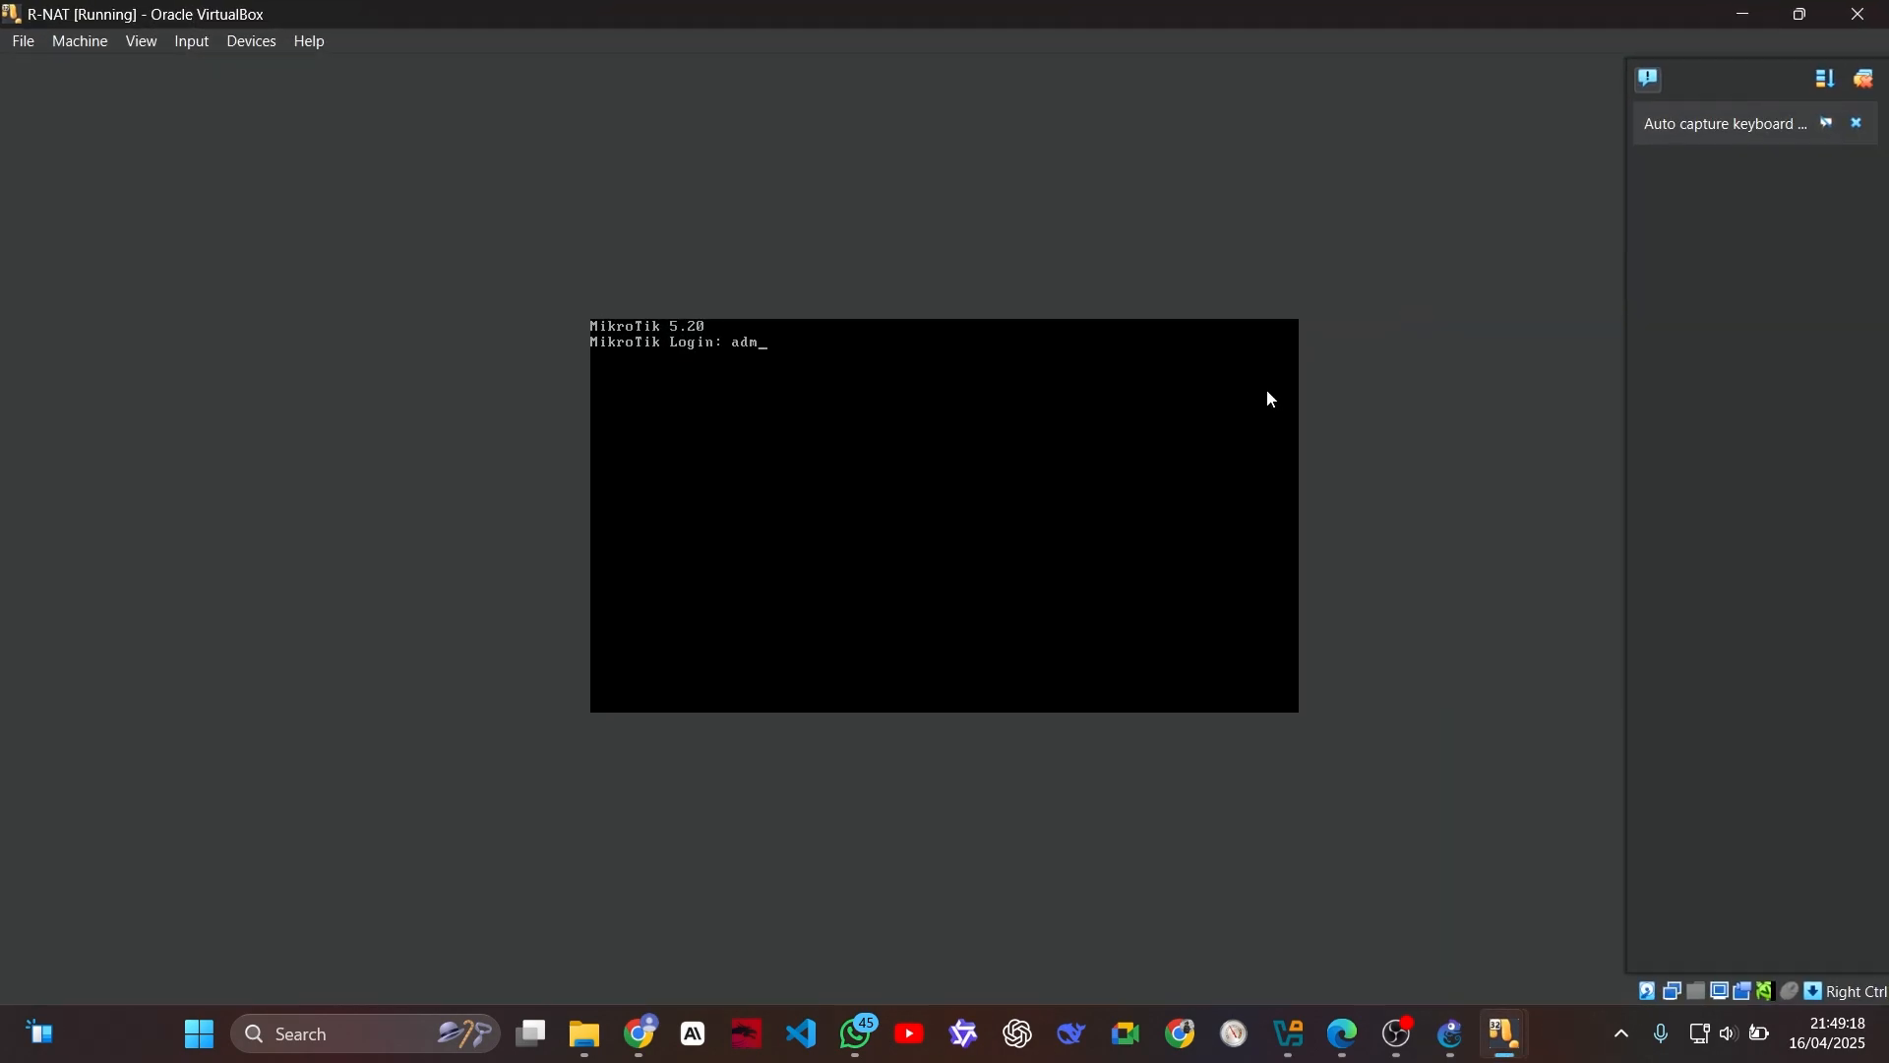
pyautogui.press('Return')
# Step: Enter R-NAT's ip address context and begin an add command with address=172.20.20.10/29
pyautogui.press('Return')
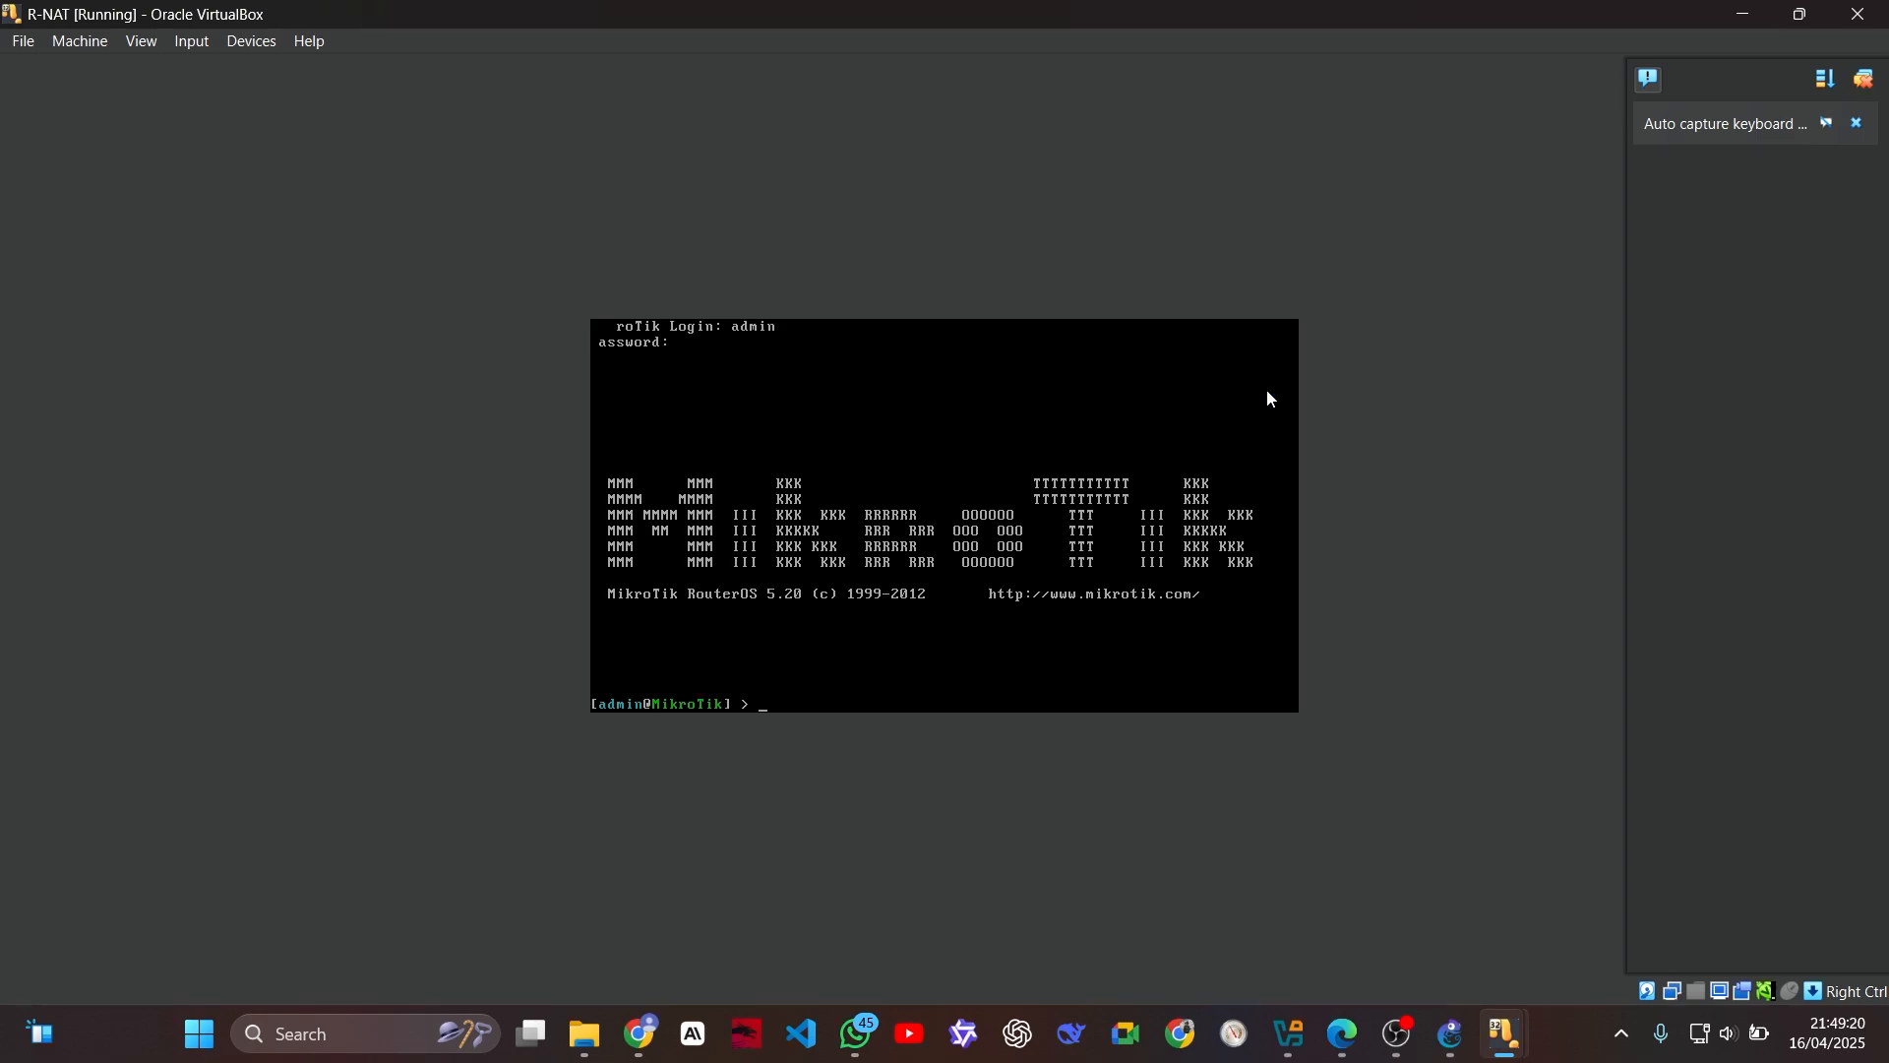
pyautogui.write('ip address')
pyautogui.press('Return')
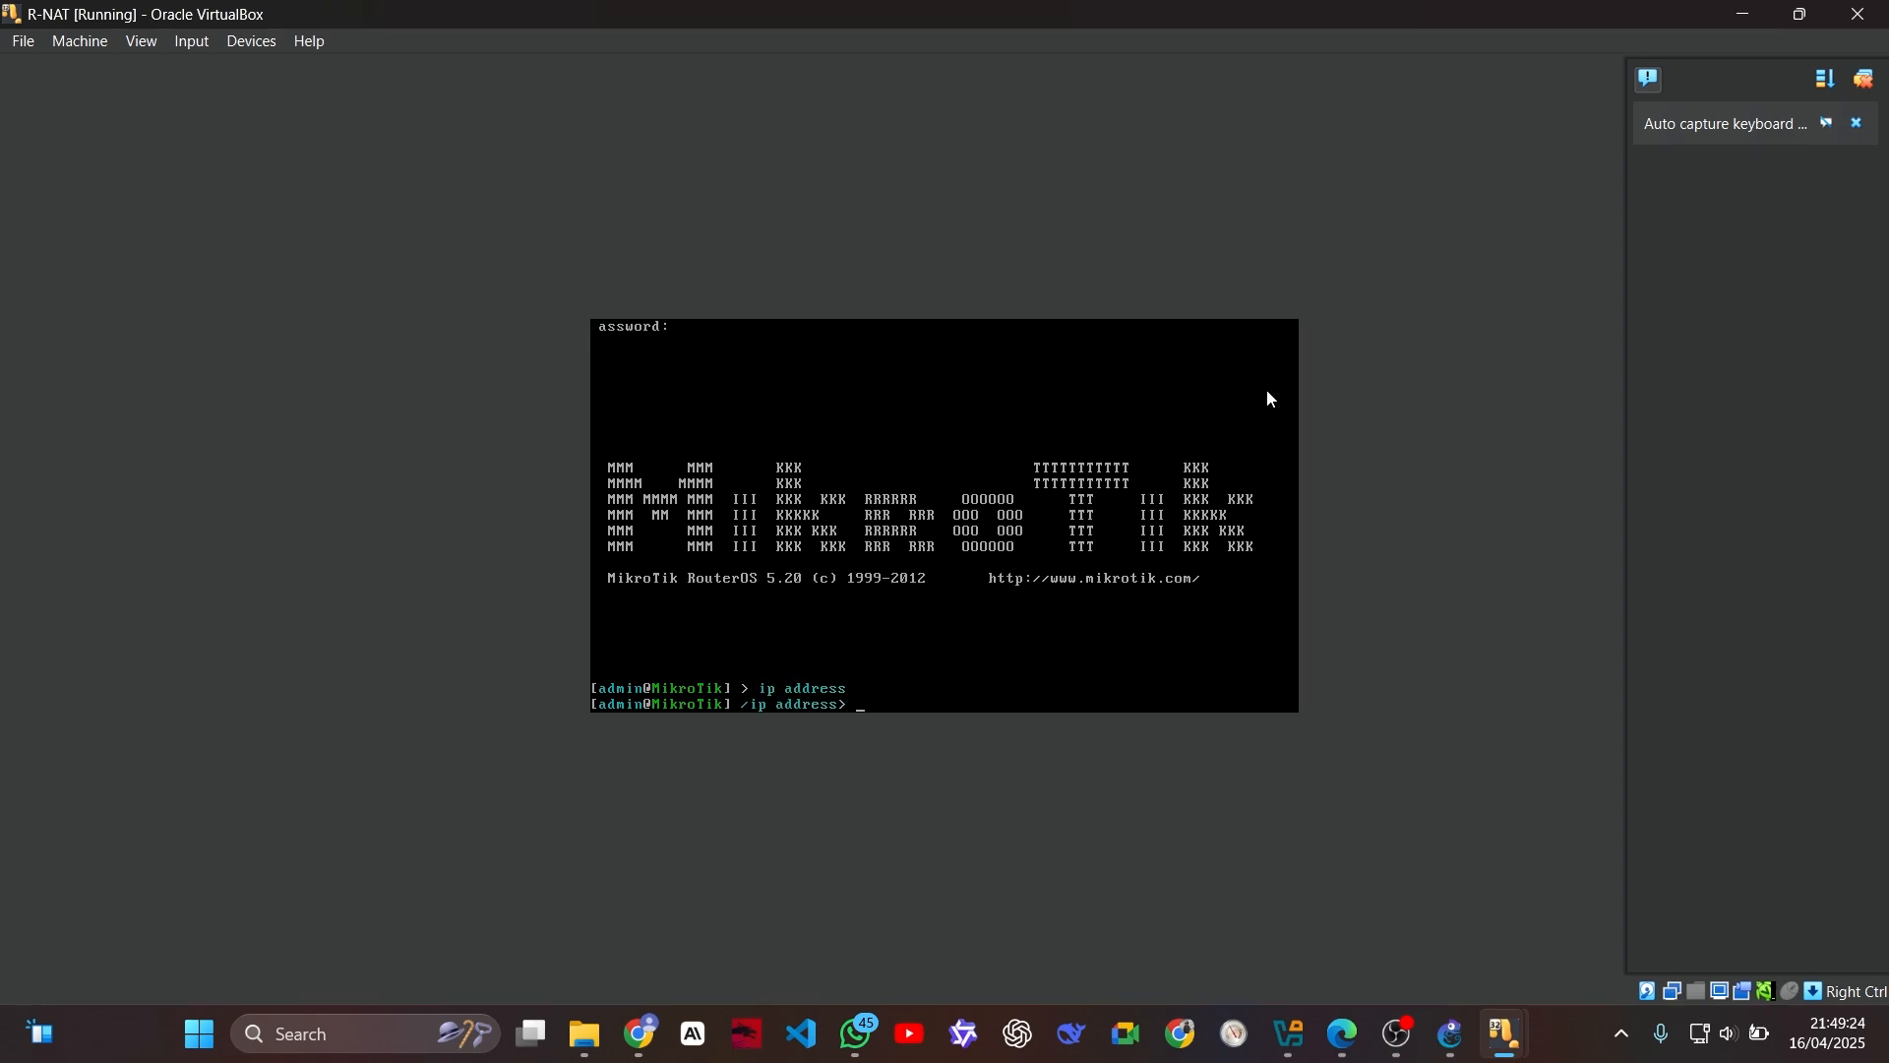
pyautogui.write('add address=172.')
pyautogui.write('20.20')
pyautogui.write('.10/29 dis')
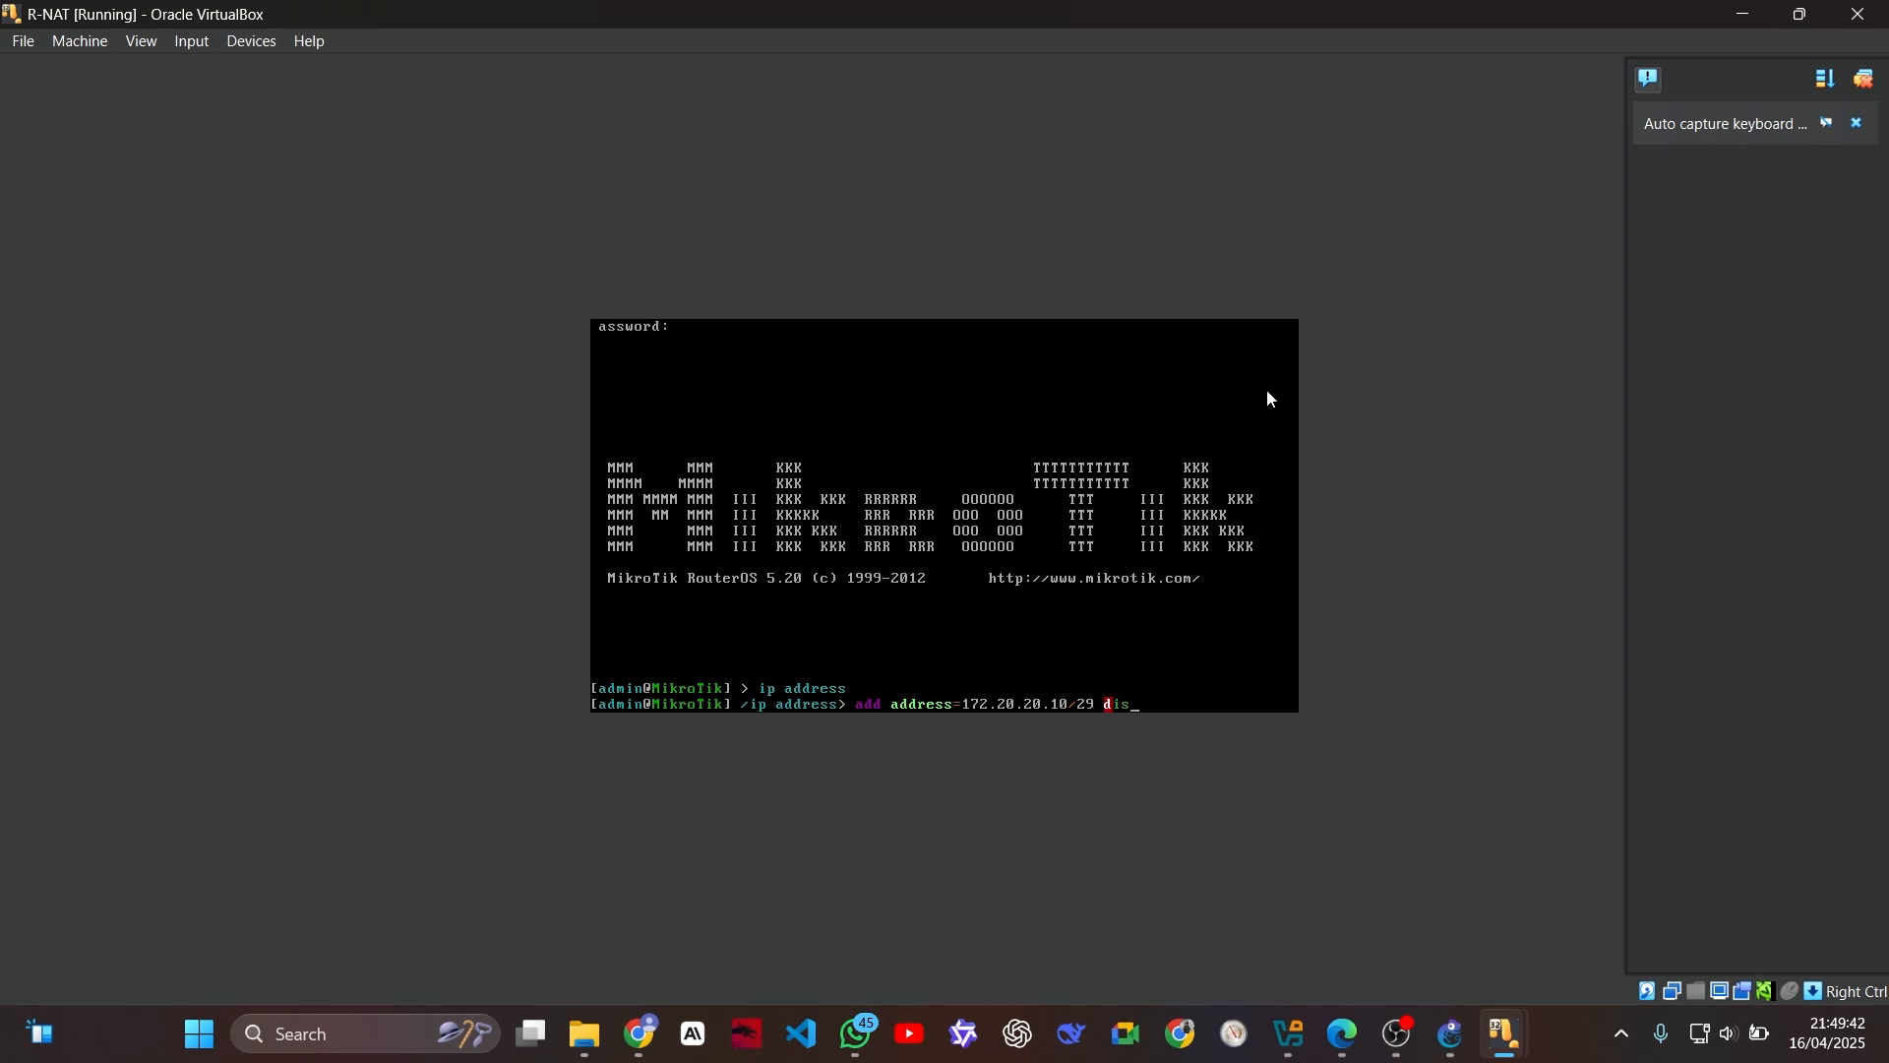
pyautogui.write('abled=no interface=ether1')
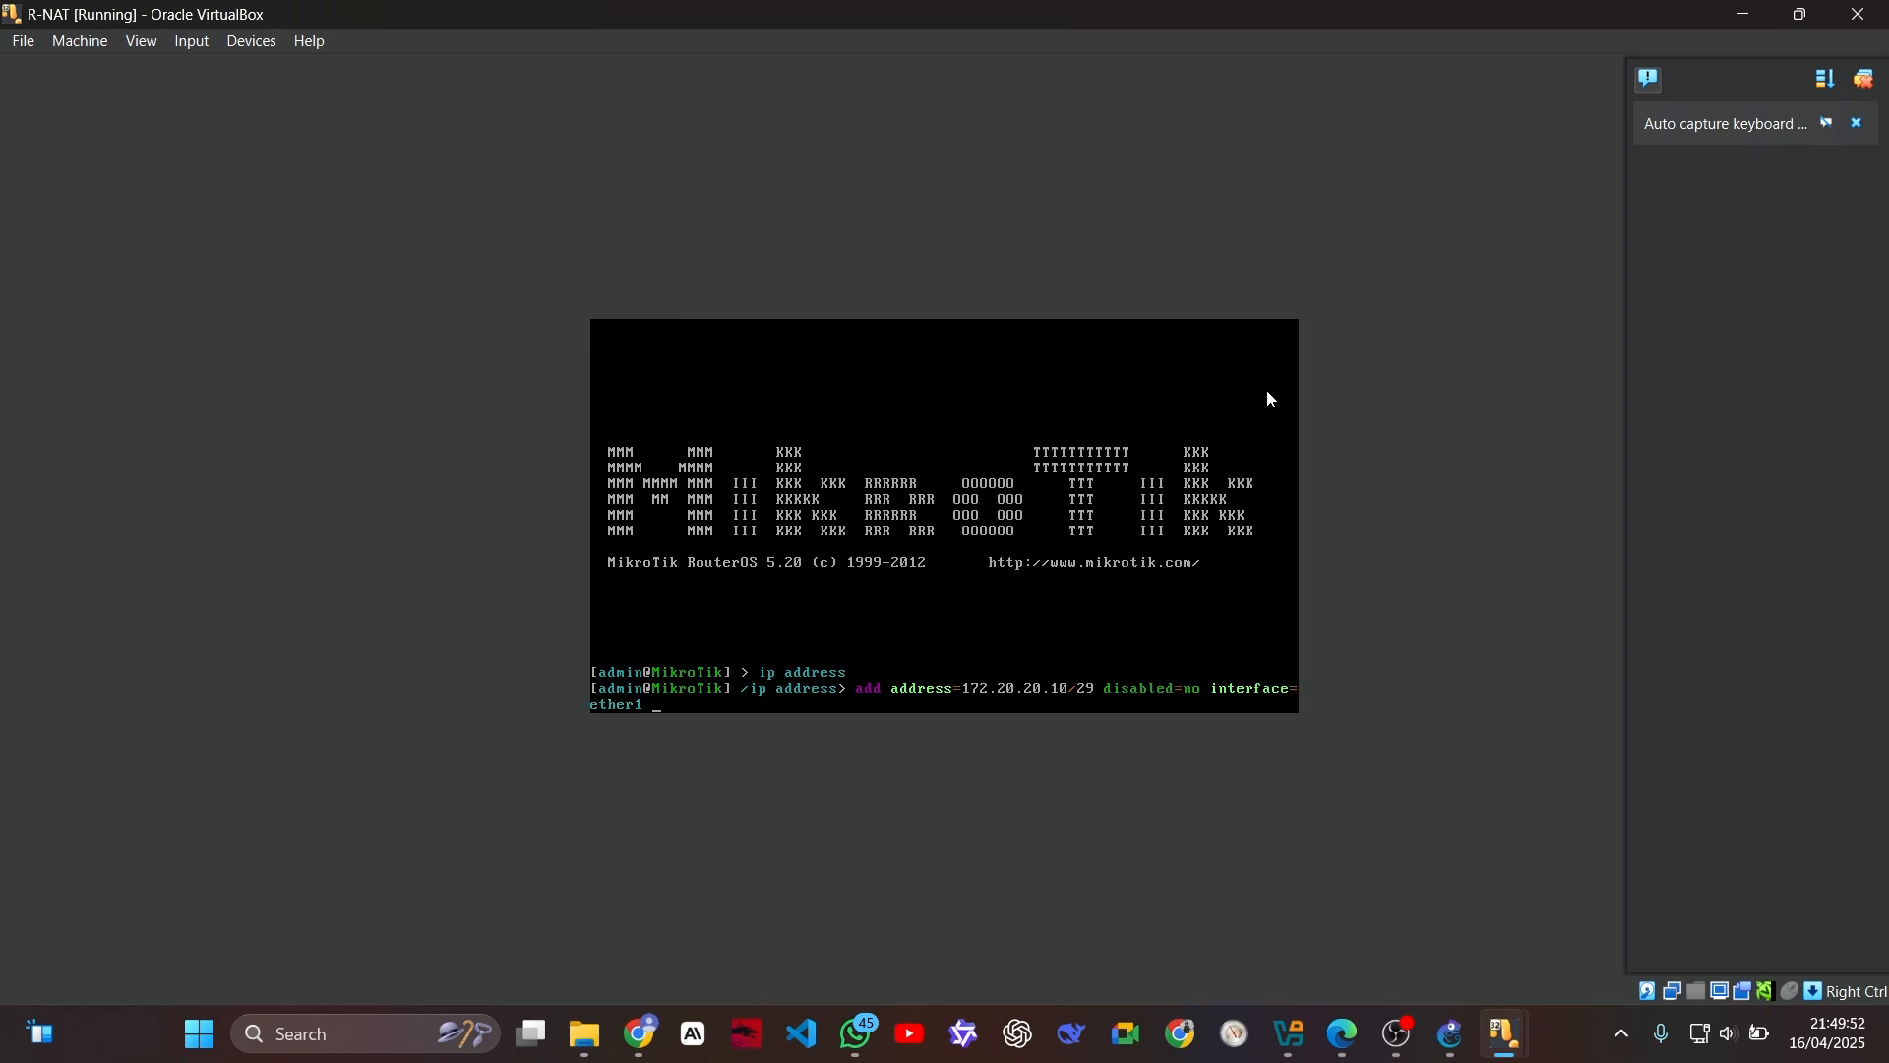
pyautogui.write(' network=172.20.20.8')
# Step: Complete R-NAT's address command with disabled=no, interface=ether1 and network=172.20.20.8, and execute it
pyautogui.press('Return')
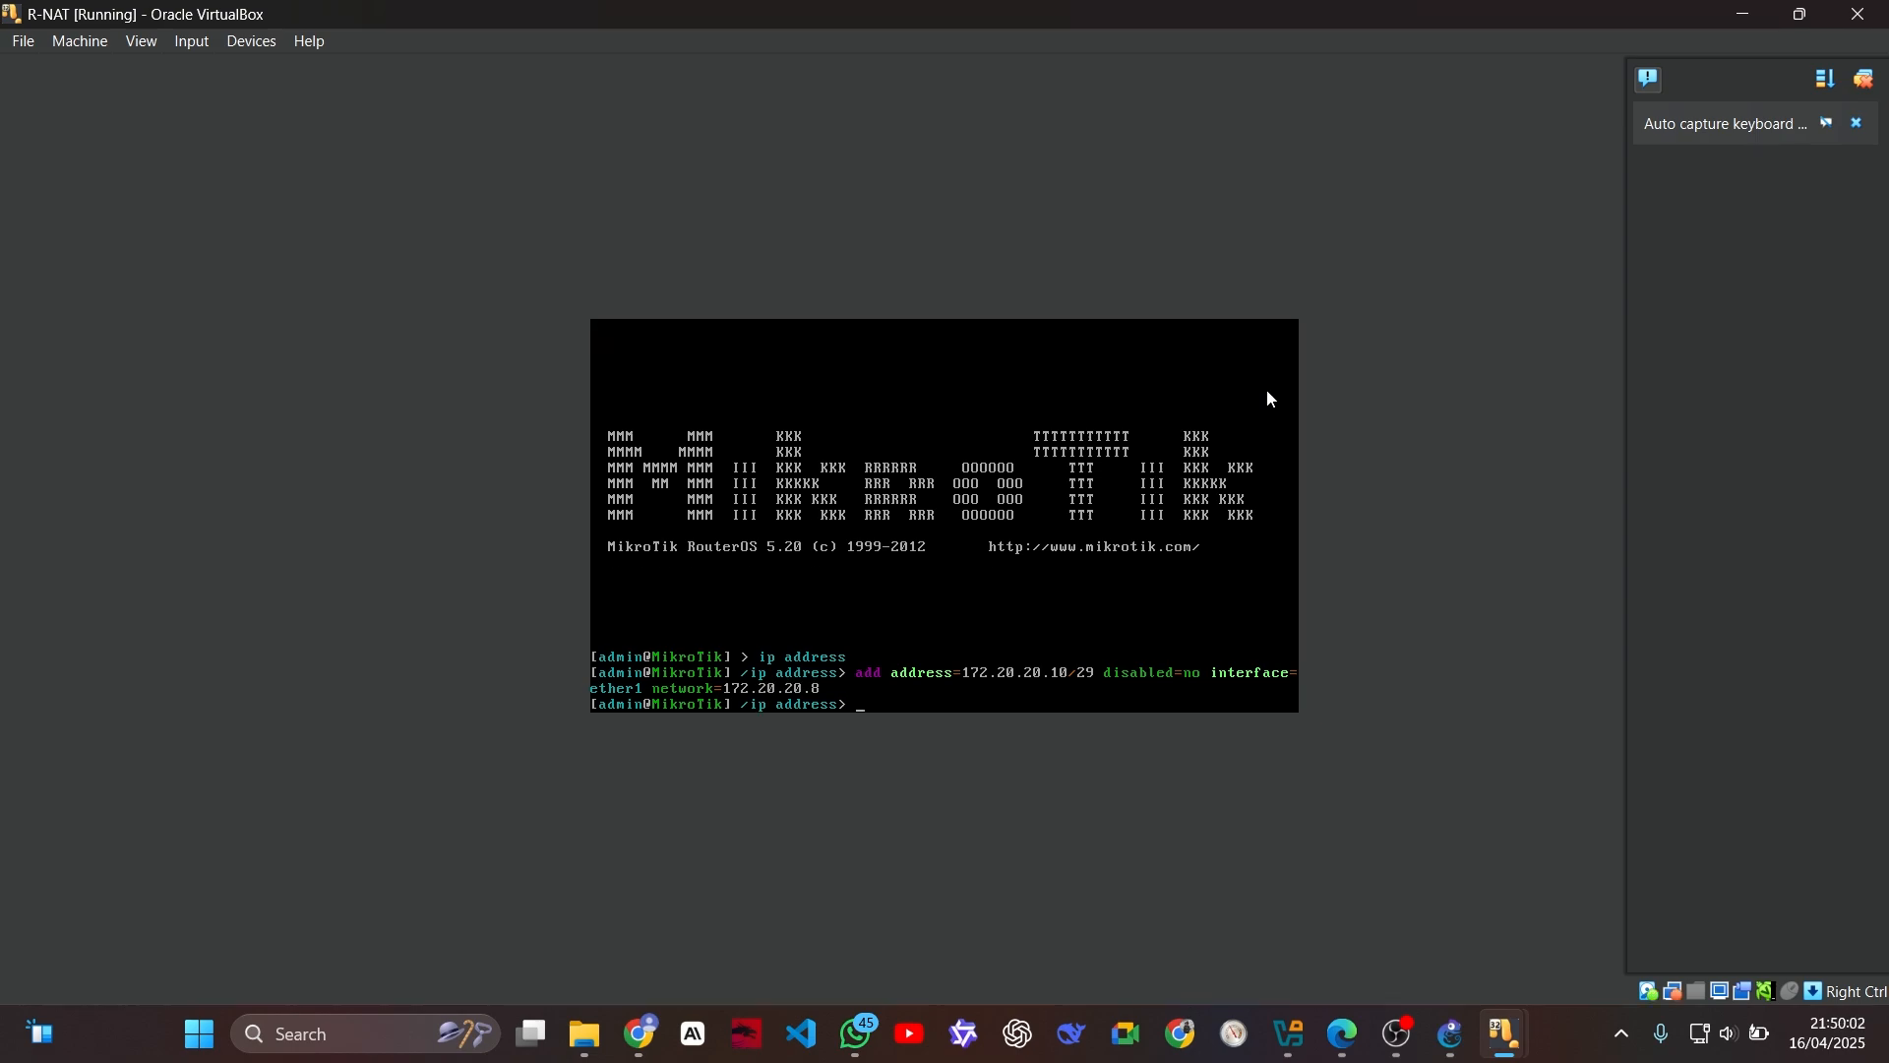
# Step: Recall R-NAT's last address command and change its network value to 192.168.2.0
pyautogui.press('Up')
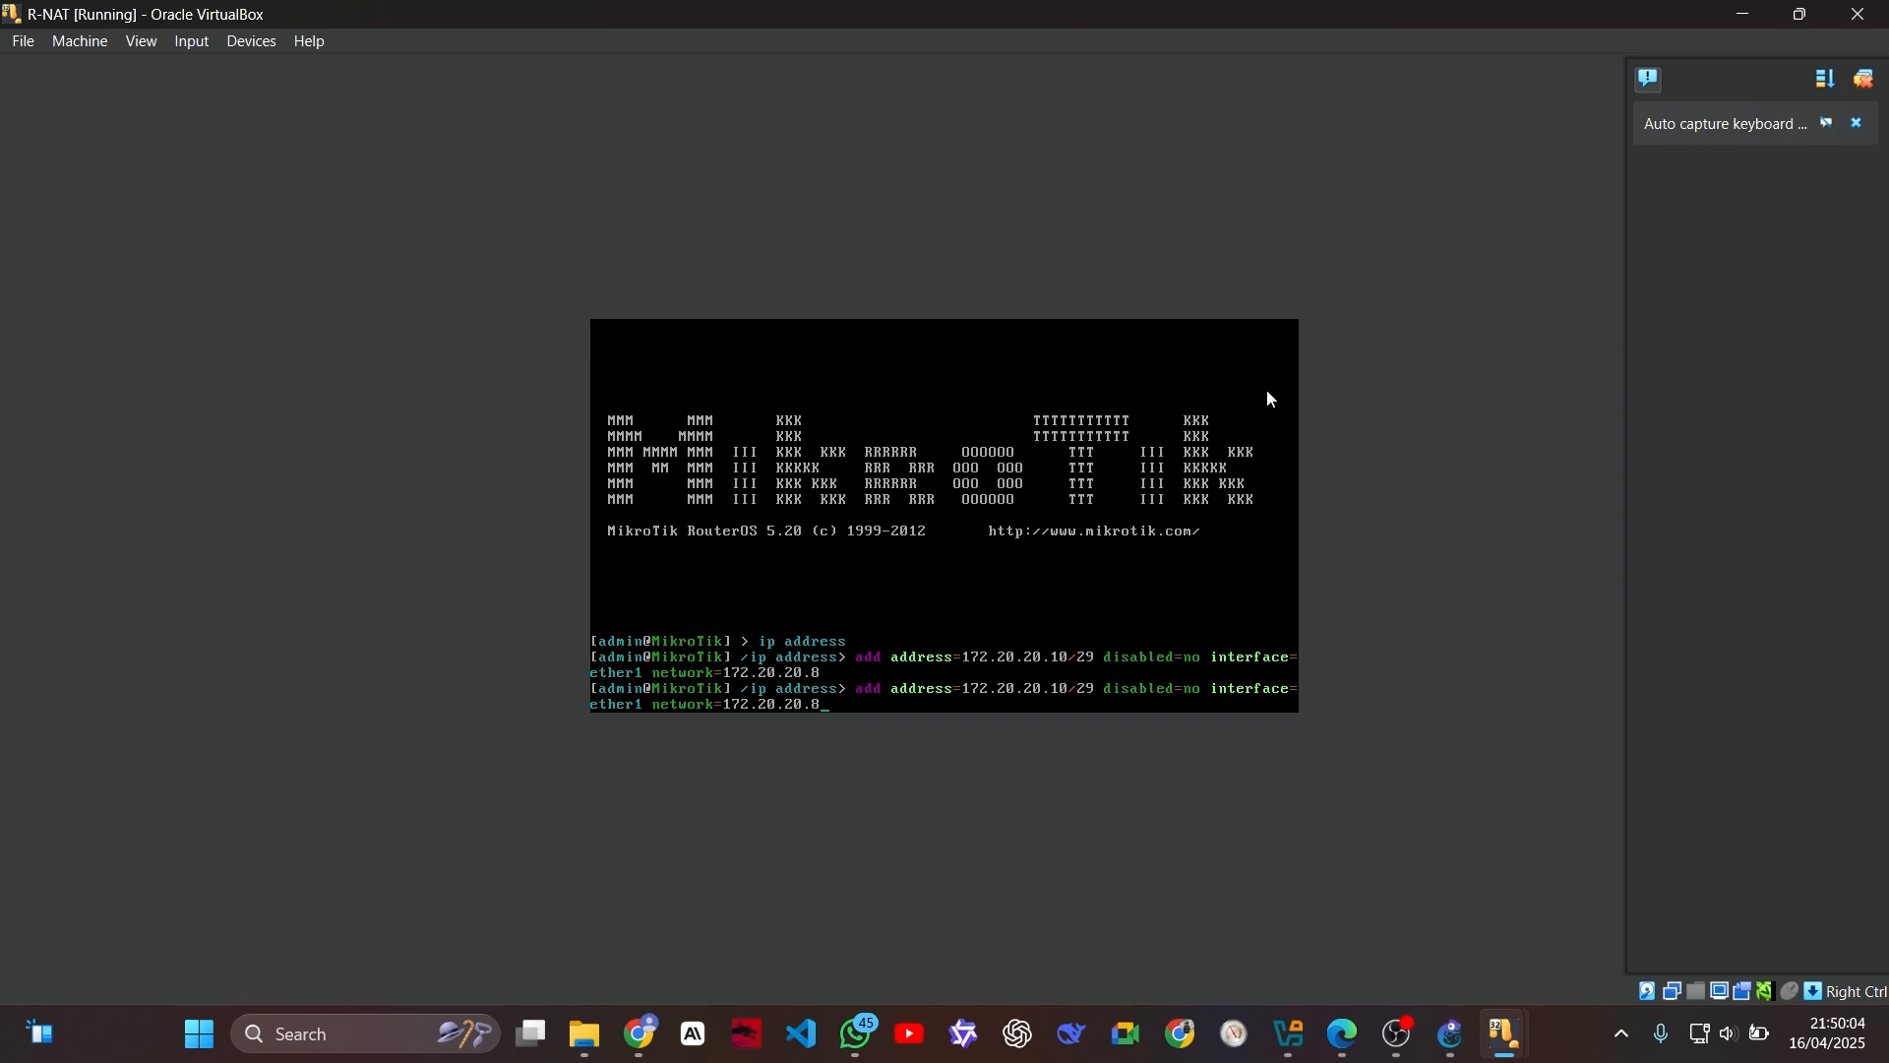
pyautogui.press('BackSpace')
pyautogui.press('BackSpace')
pyautogui.press('BackSpace')
pyautogui.press('BackSpace')
pyautogui.press('BackSpace')
pyautogui.press('BackSpace')
pyautogui.press('BackSpace')
pyautogui.press('BackSpace')
pyautogui.press('BackSpace')
pyautogui.press('BackSpace')
pyautogui.press('BackSpace')
pyautogui.write('192.168.2.0')
# Step: Change the interface in the recalled R-NAT command to ether2
pyautogui.press('Left')
pyautogui.press('Left')
pyautogui.press('Left')
pyautogui.press('Left')
pyautogui.press('Left')
pyautogui.press('Left')
pyautogui.press('Left')
pyautogui.press('Left')
pyautogui.press('Left')
pyautogui.press('Left')
pyautogui.press('Left')
pyautogui.press('Left')
pyautogui.press('Left')
pyautogui.press('BackSpace')
pyautogui.write('2')
# Step: Change the address in the recalled R-NAT command to 192.168.2.1/24 and execute it
pyautogui.press('Left')
pyautogui.press('Left')
pyautogui.press('Left')
pyautogui.press('Left')
pyautogui.press('Left')
pyautogui.press('Left')
pyautogui.press('Left')
pyautogui.press('Left')
pyautogui.press('BackSpace')
pyautogui.press('BackSpace')
pyautogui.press('BackSpace')
pyautogui.press('BackSpace')
pyautogui.press('BackSpace')
pyautogui.press('BackSpace')
pyautogui.press('BackSpace')
pyautogui.press('BackSpace')
pyautogui.press('BackSpace')
pyautogui.press('BackSpace')
pyautogui.press('BackSpace')
pyautogui.press('BackSpace')
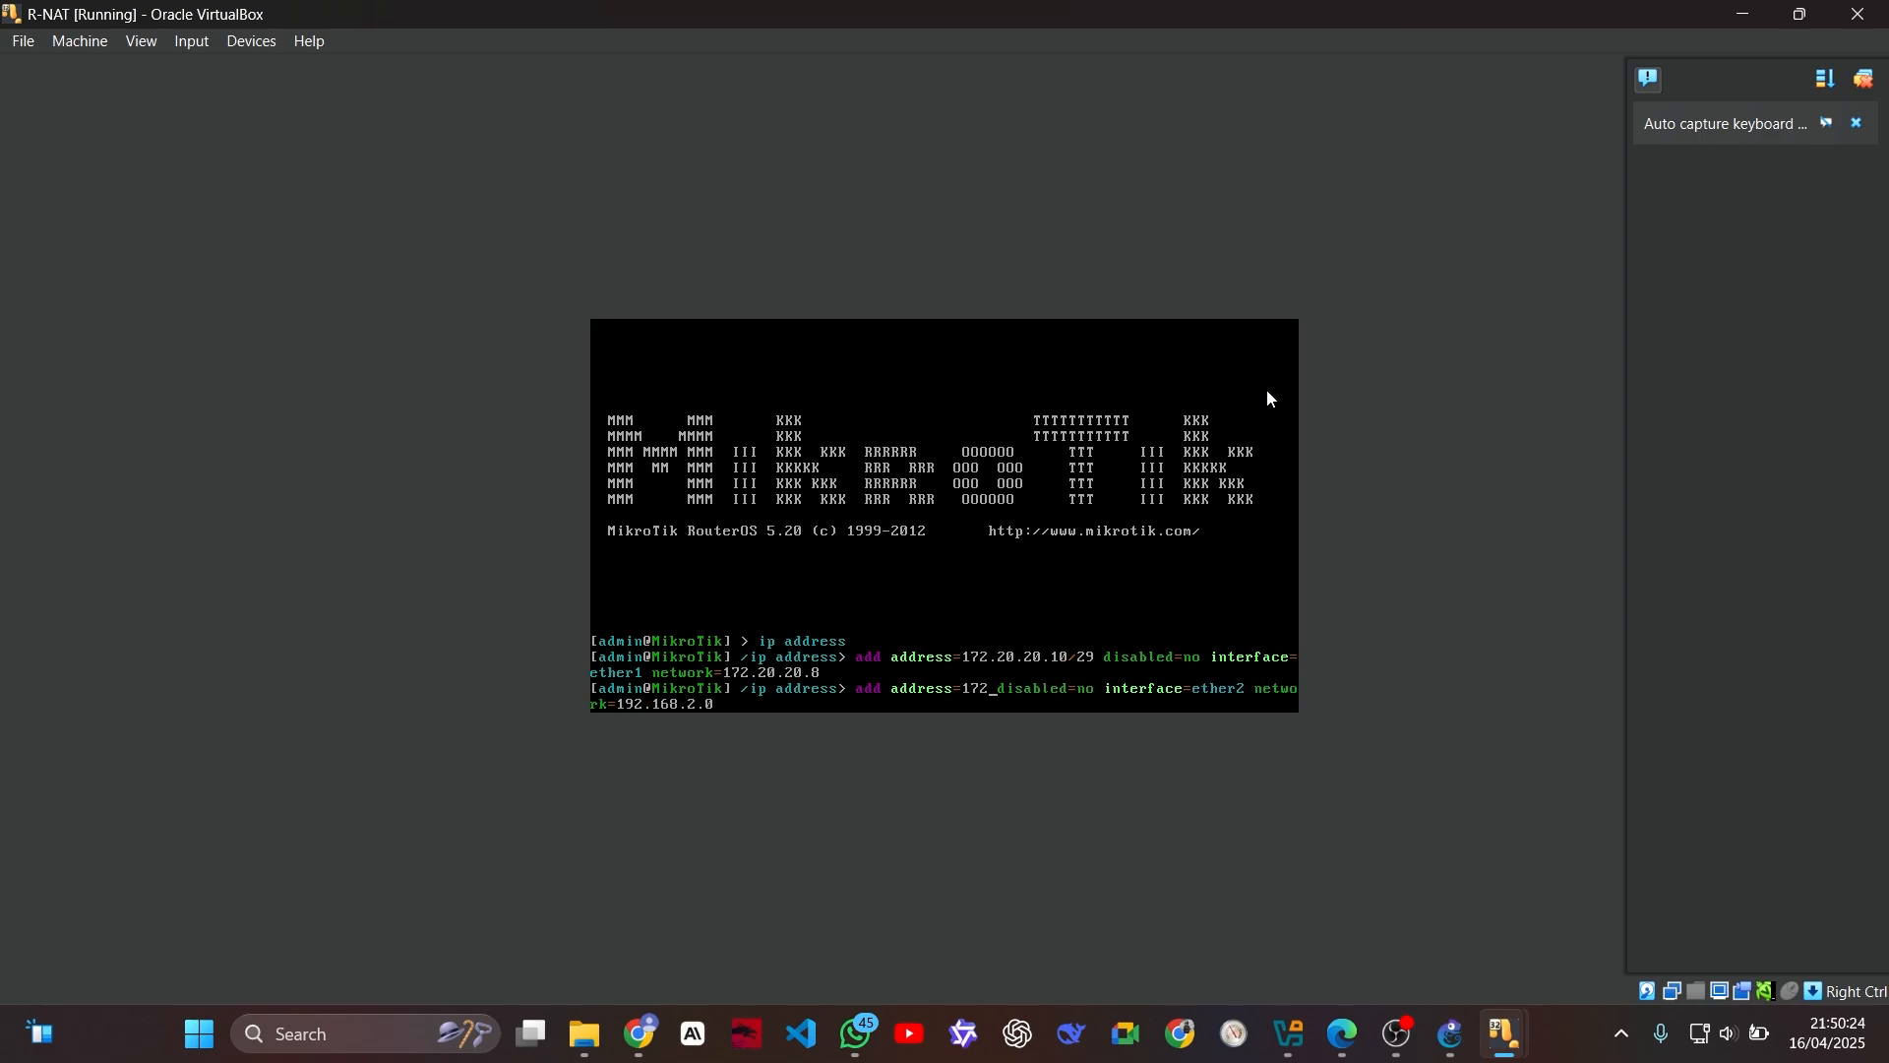
pyautogui.press('BackSpace')
pyautogui.press('BackSpace')
pyautogui.write('92.168')
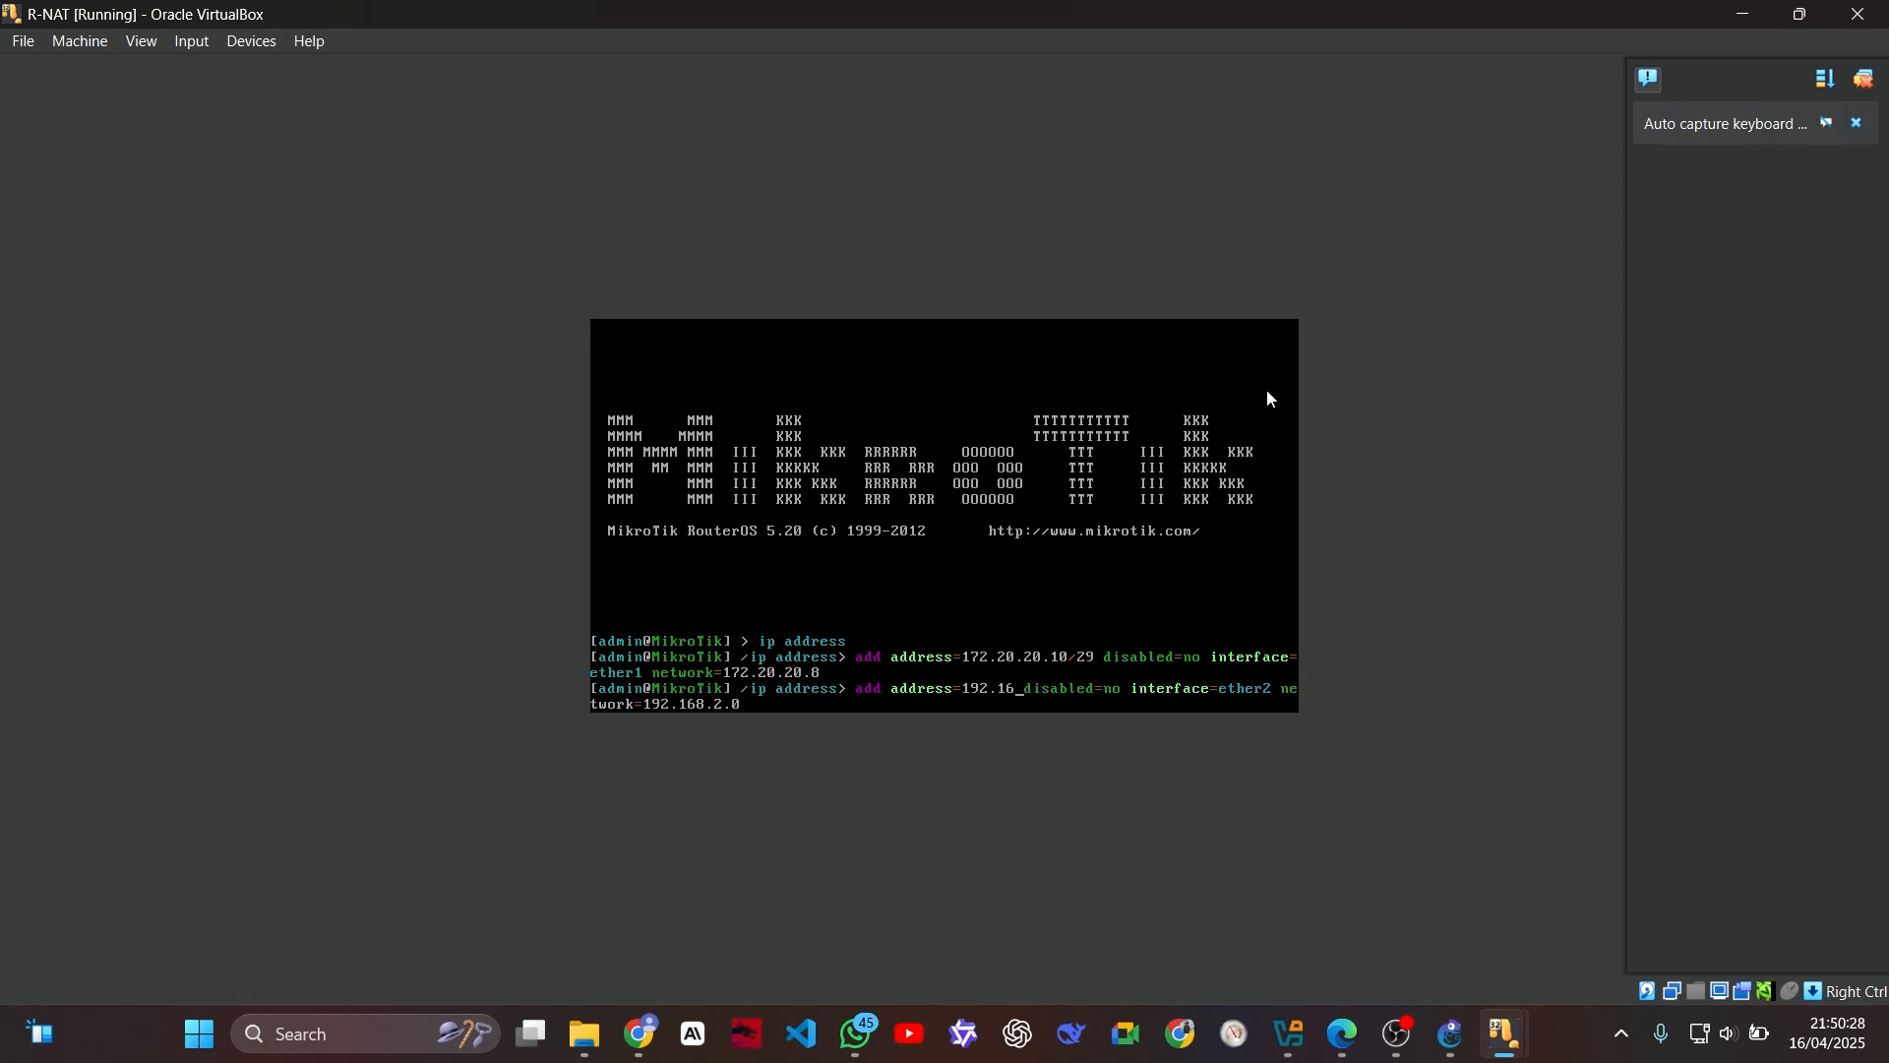
pyautogui.write('.2.1/')
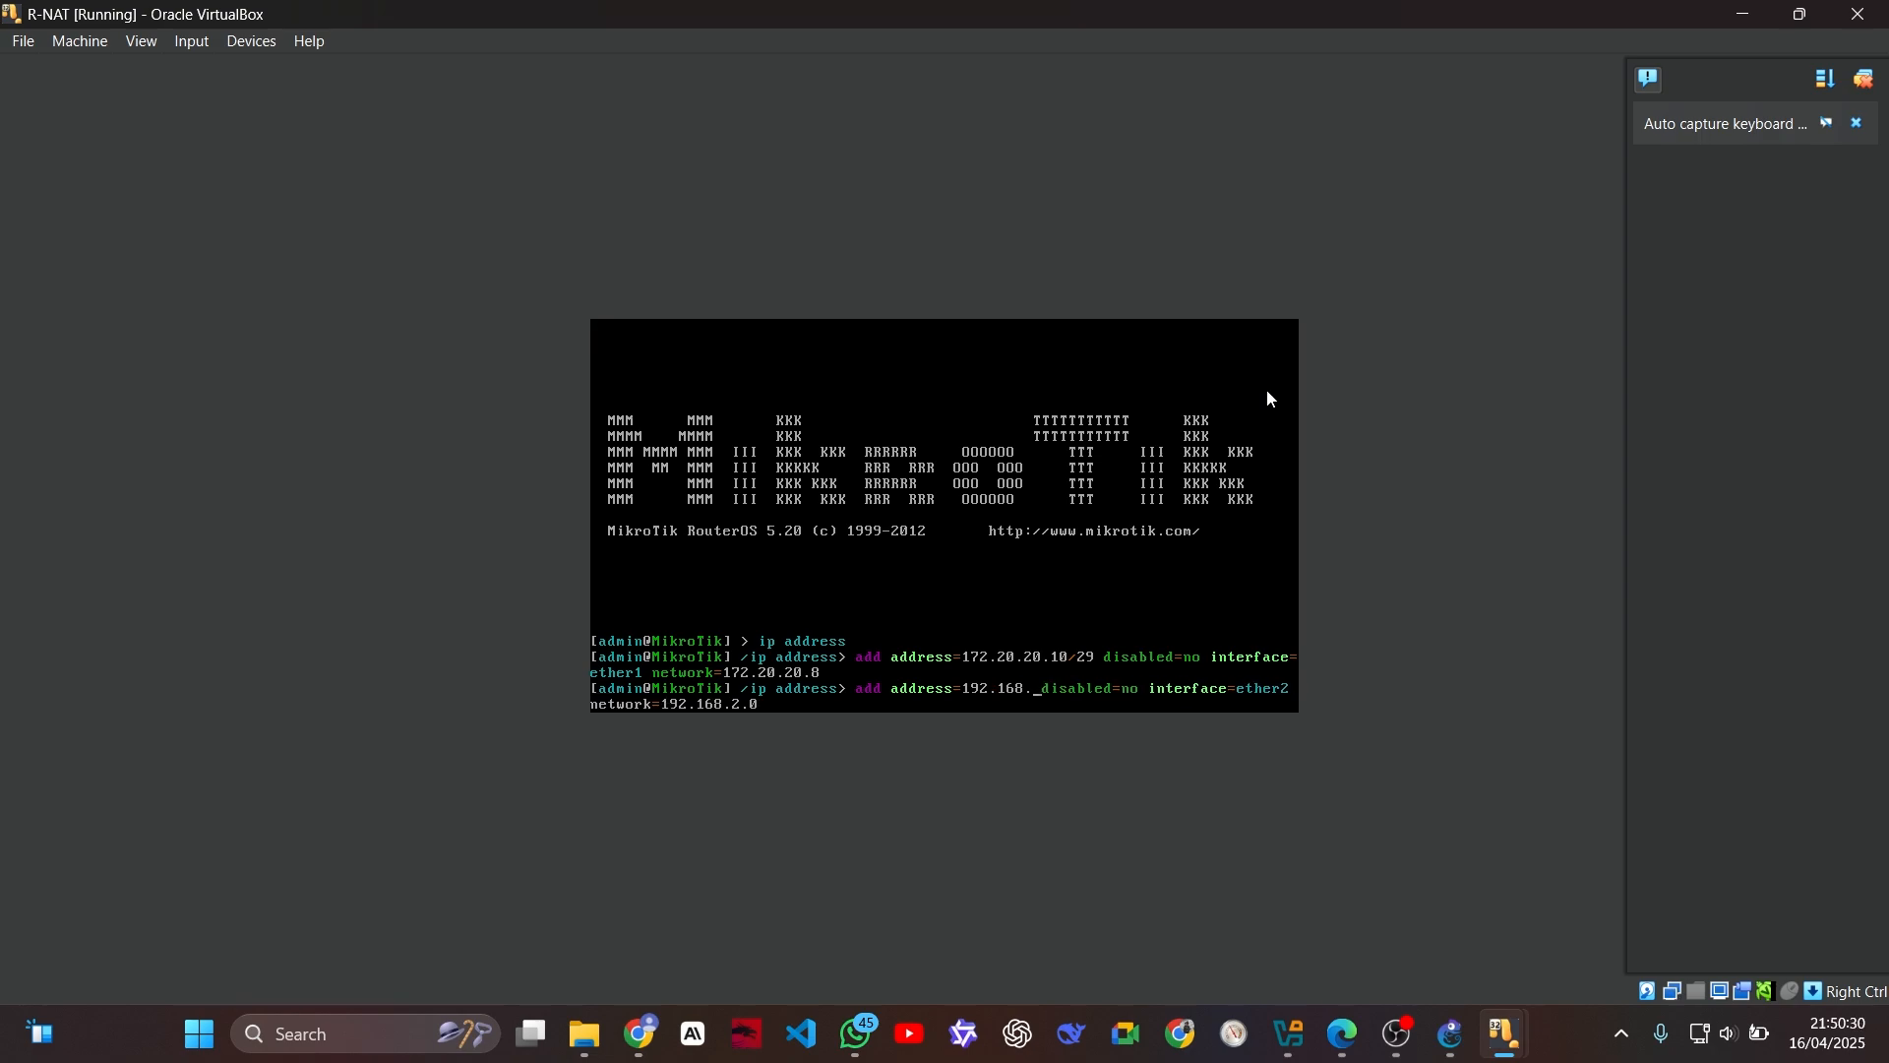
pyautogui.write('24')
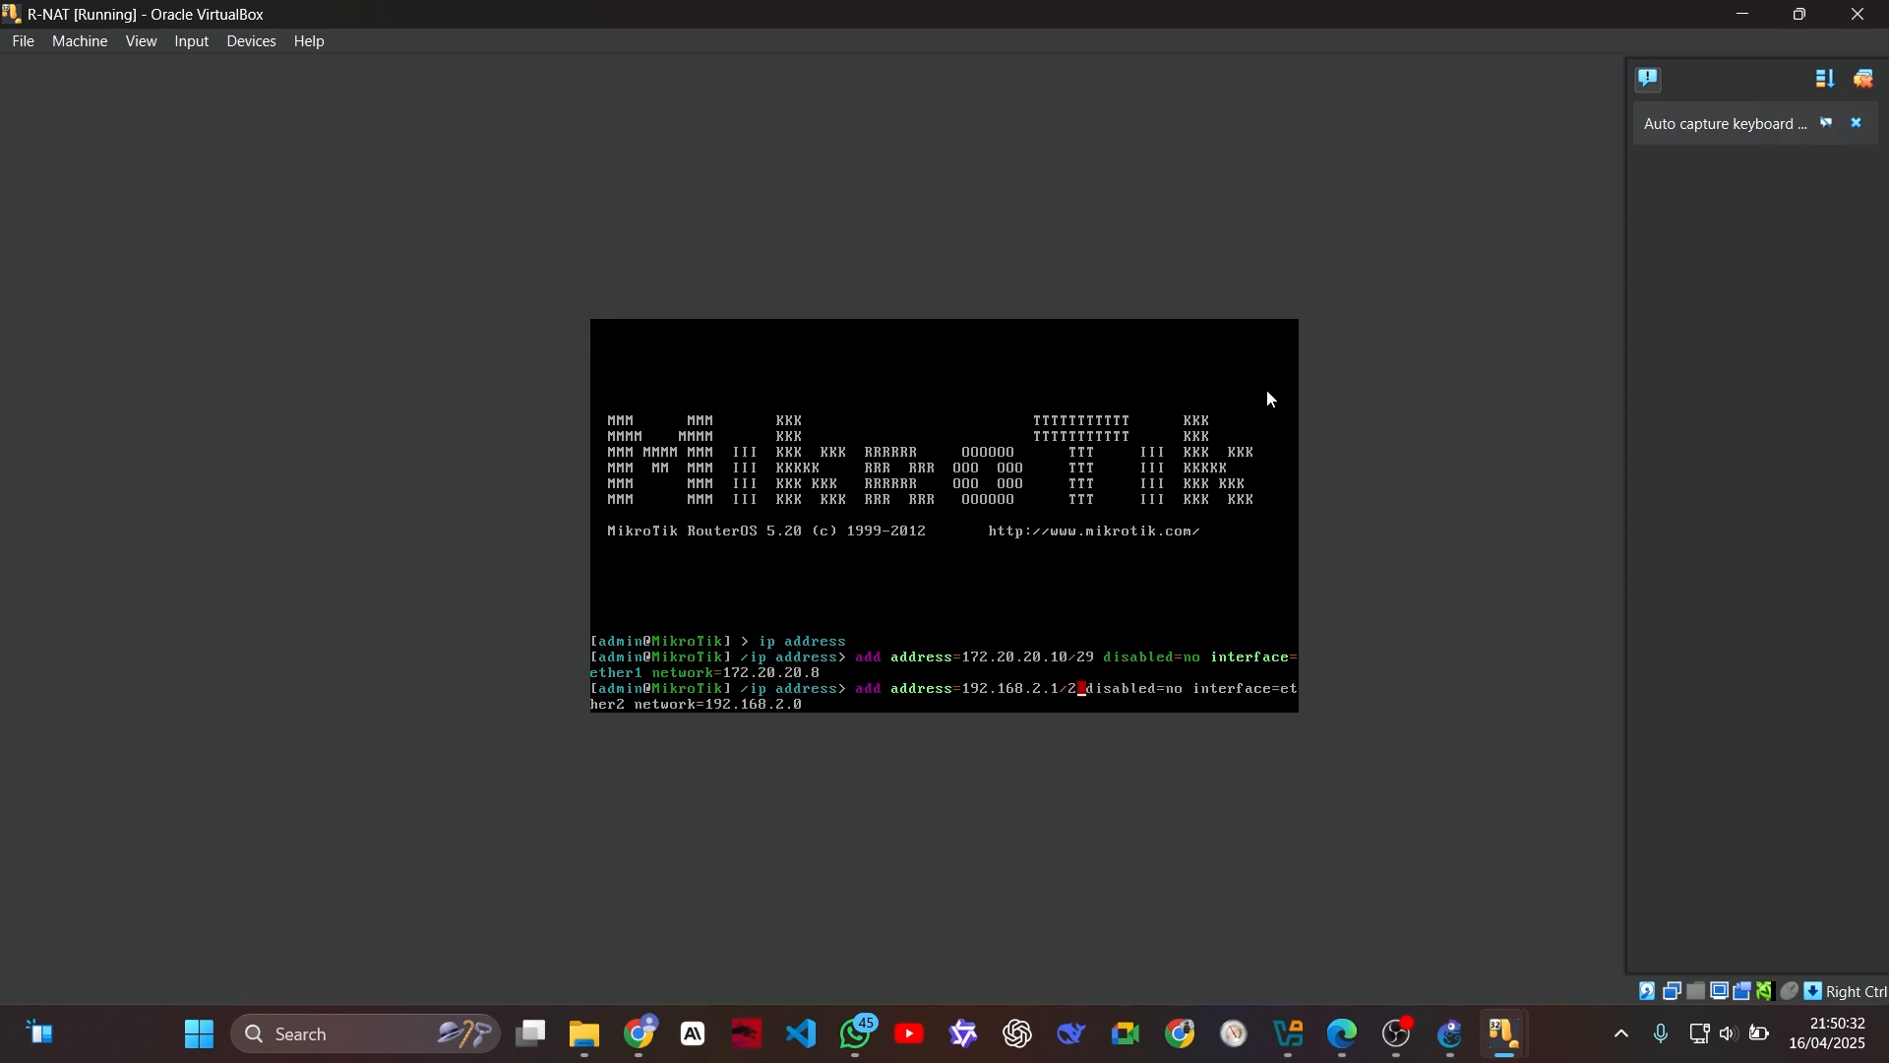
pyautogui.press('End')
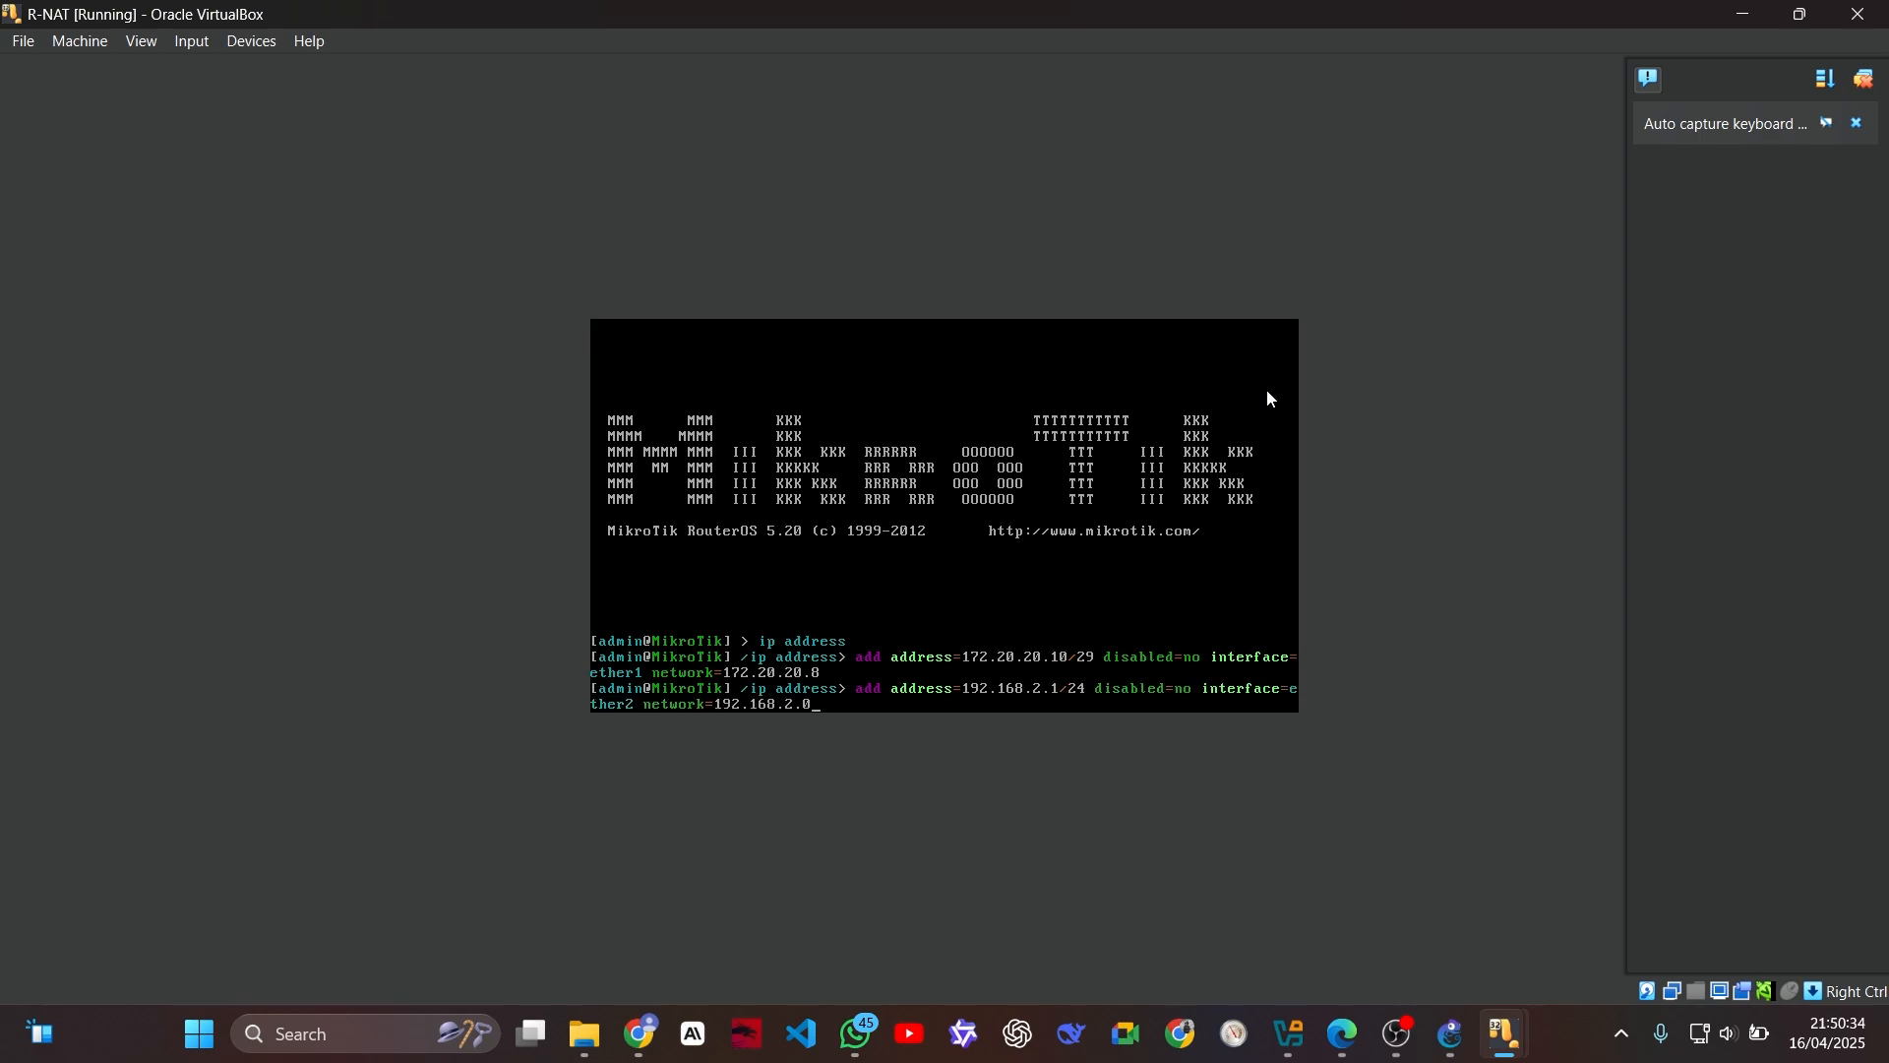
pyautogui.press('Return')
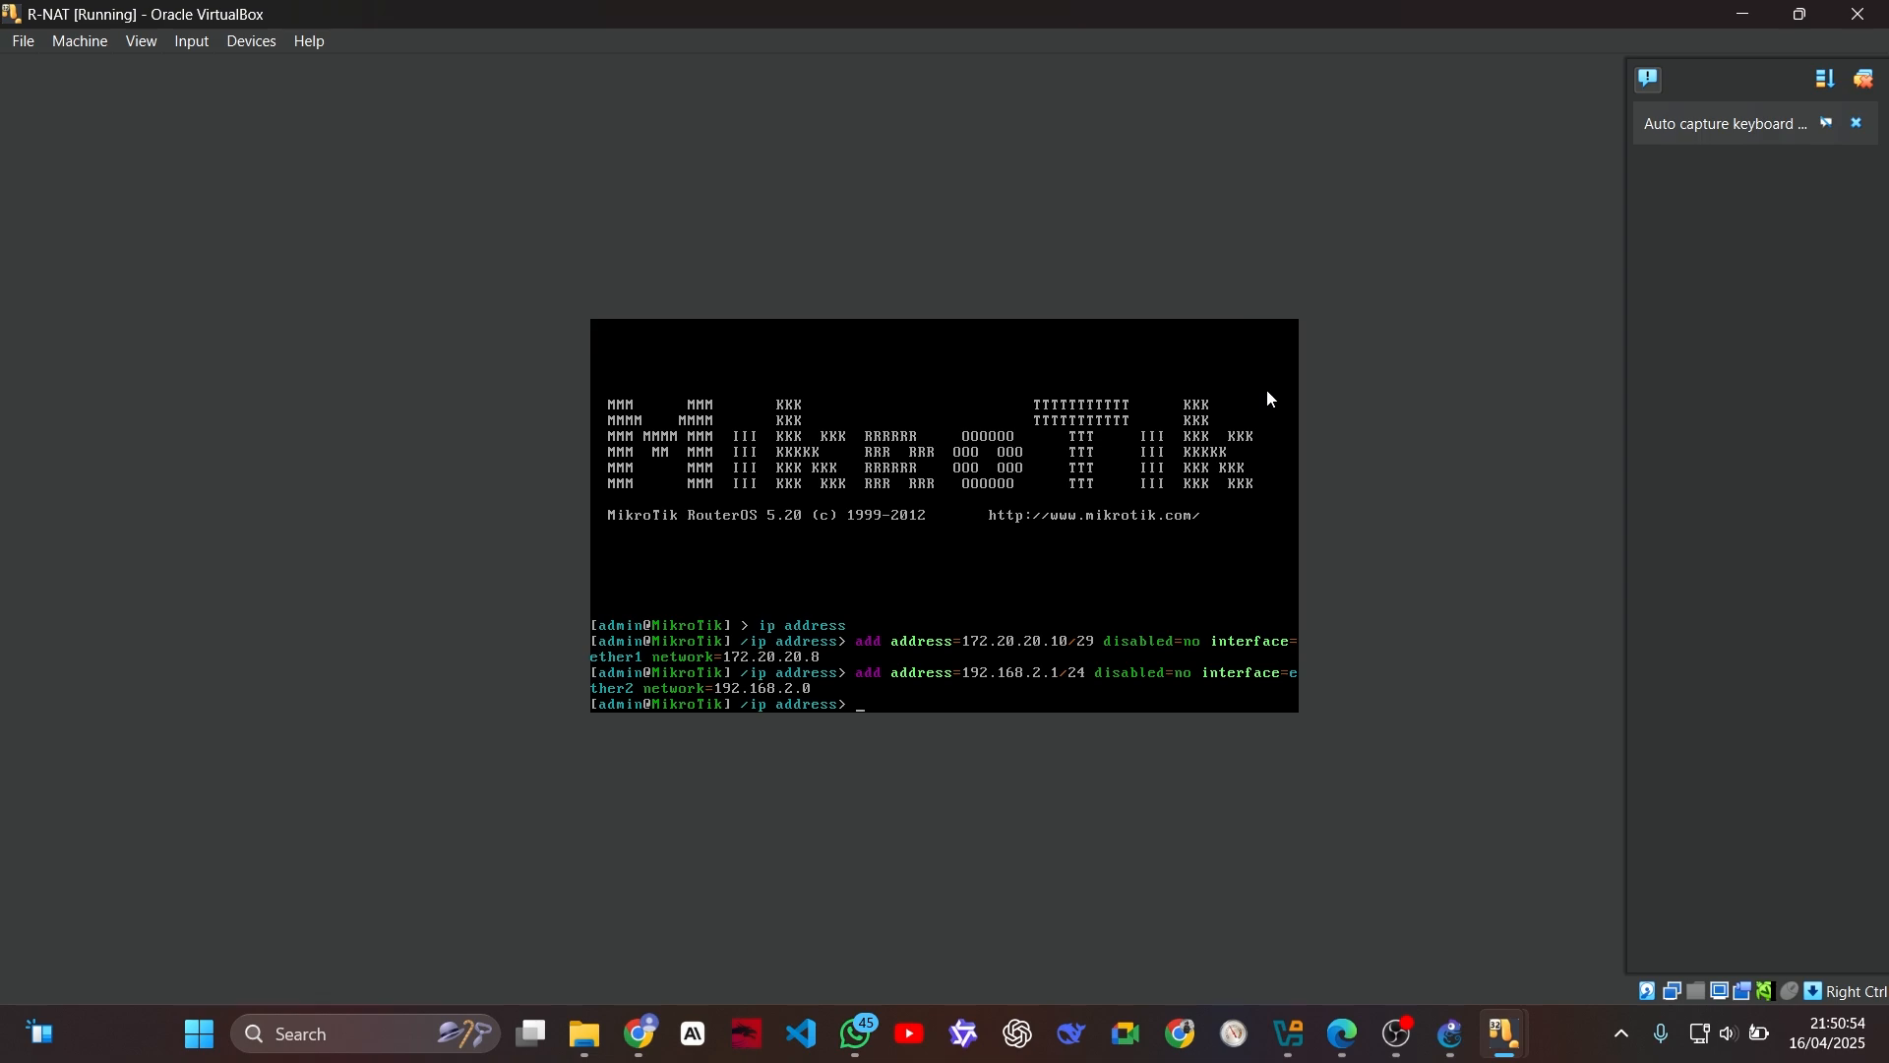
# Step: Recall R-NAT's last address command and change its network value to 172.20.20.8
pyautogui.press('Up')
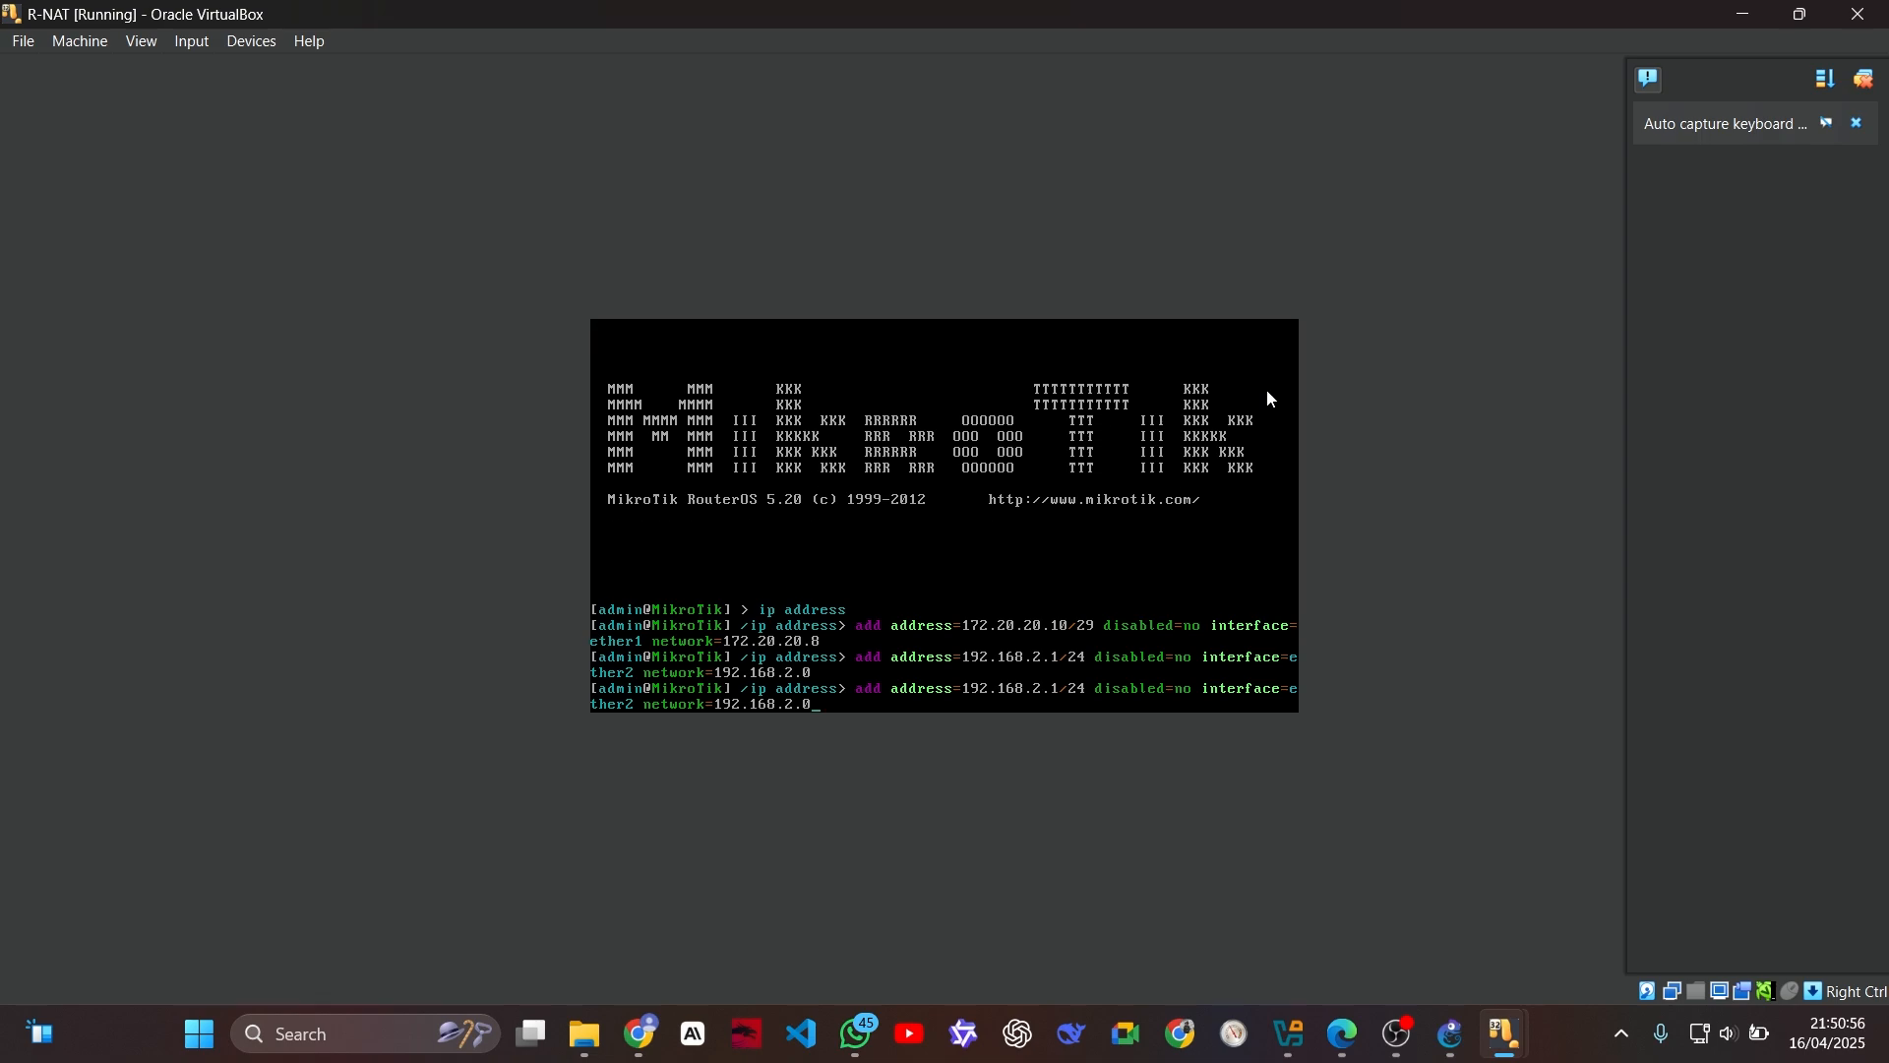
pyautogui.press('BackSpace')
pyautogui.press('BackSpace')
pyautogui.press('BackSpace')
pyautogui.press('BackSpace')
pyautogui.press('BackSpace')
pyautogui.press('BackSpace')
pyautogui.press('BackSpace')
pyautogui.press('BackSpace')
pyautogui.press('BackSpace')
pyautogui.press('BackSpace')
pyautogui.write('72.20.20.8')
# Step: Change the interface in the recalled R-NAT command to ether1
pyautogui.press('Left')
pyautogui.press('Left')
pyautogui.press('Left')
pyautogui.press('Left')
pyautogui.press('Left')
pyautogui.press('Left')
pyautogui.press('Left')
pyautogui.press('BackSpace')
pyautogui.write('1')
# Step: Change the address in the recalled R-NAT command to 172.20.20.11/29 and execute it
pyautogui.press('Left')
pyautogui.press('Left')
pyautogui.press('Left')
pyautogui.press('Left')
pyautogui.press('Left')
pyautogui.press('Left')
pyautogui.press('Left')
pyautogui.press('Left')
pyautogui.press('Left')
pyautogui.press('Left')
pyautogui.press('Left')
pyautogui.press('Left')
pyautogui.press('Left')
pyautogui.press('Left')
pyautogui.press('Left')
pyautogui.press('Left')
pyautogui.press('BackSpace')
pyautogui.press('BackSpace')
pyautogui.press('BackSpace')
pyautogui.press('BackSpace')
pyautogui.press('BackSpace')
pyautogui.press('BackSpace')
pyautogui.press('BackSpace')
pyautogui.press('BackSpace')
pyautogui.press('BackSpace')
pyautogui.press('BackSpace')
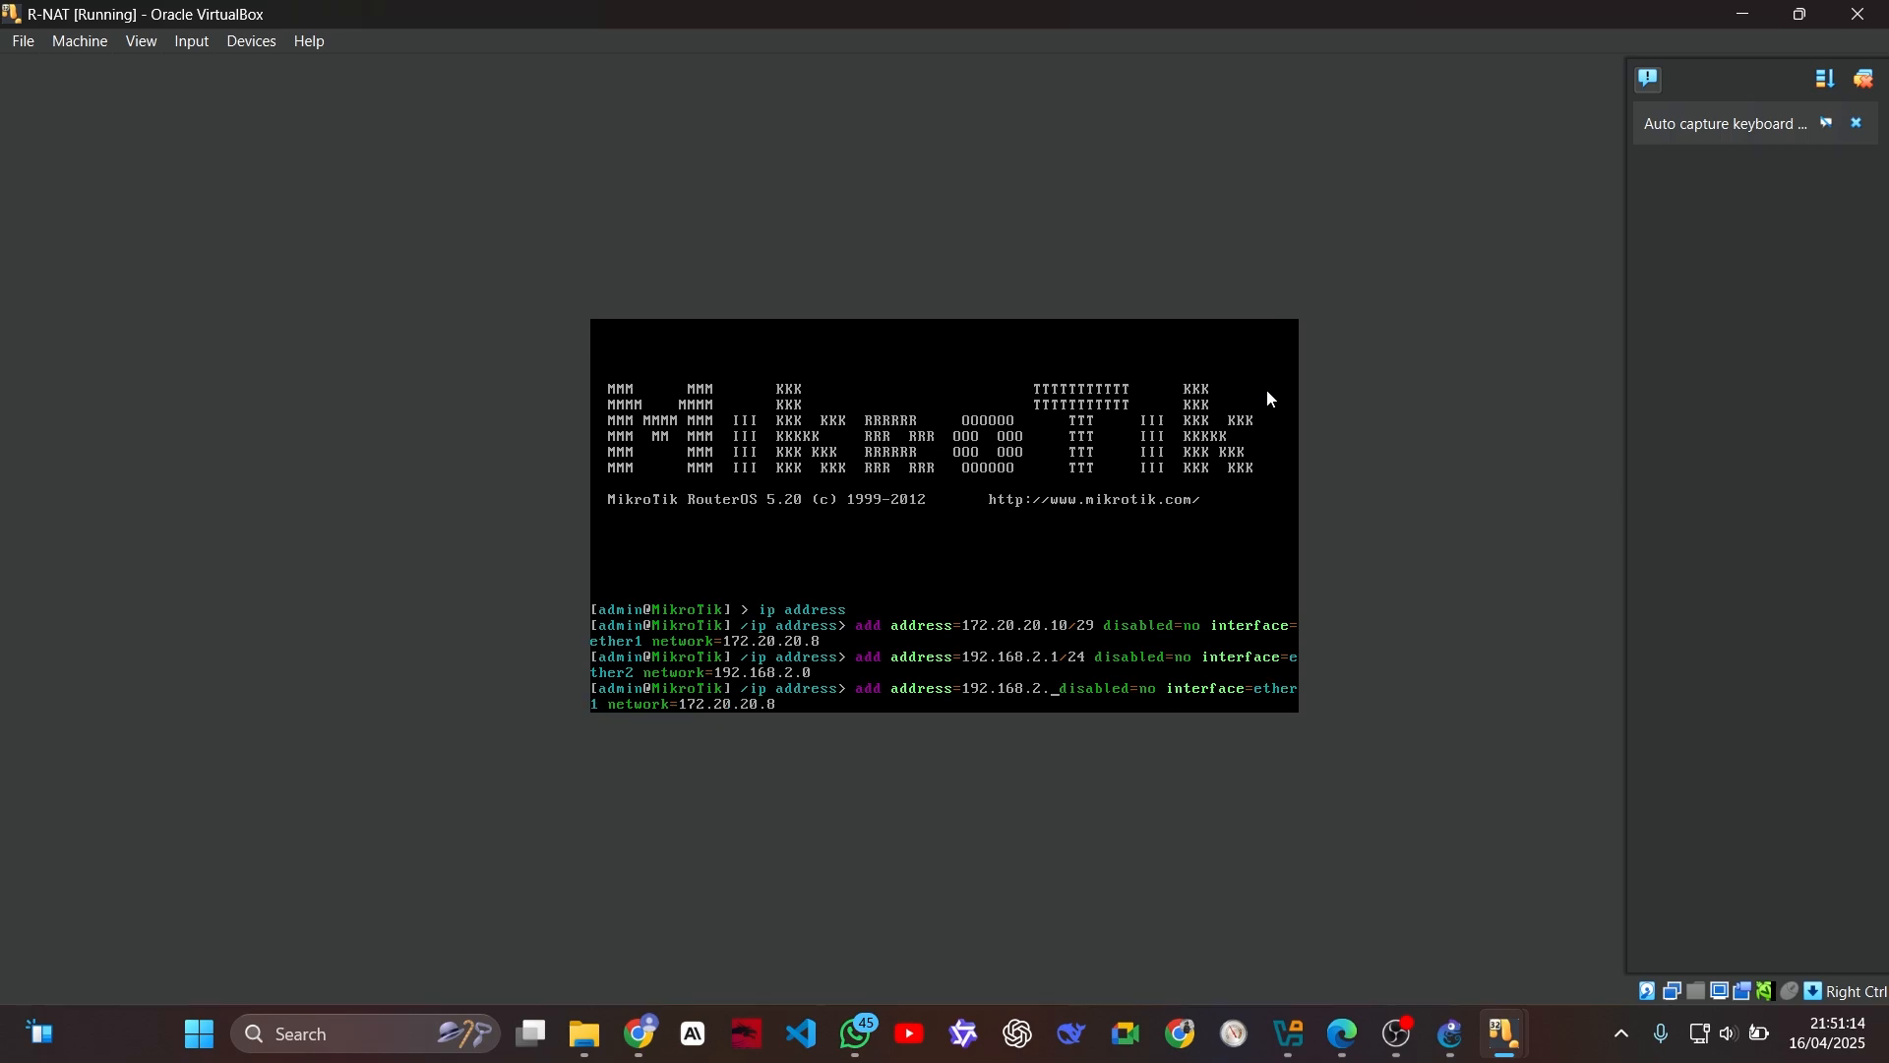
pyautogui.press('BackSpace')
pyautogui.press('BackSpace')
pyautogui.press('BackSpace')
pyautogui.write('72.2')
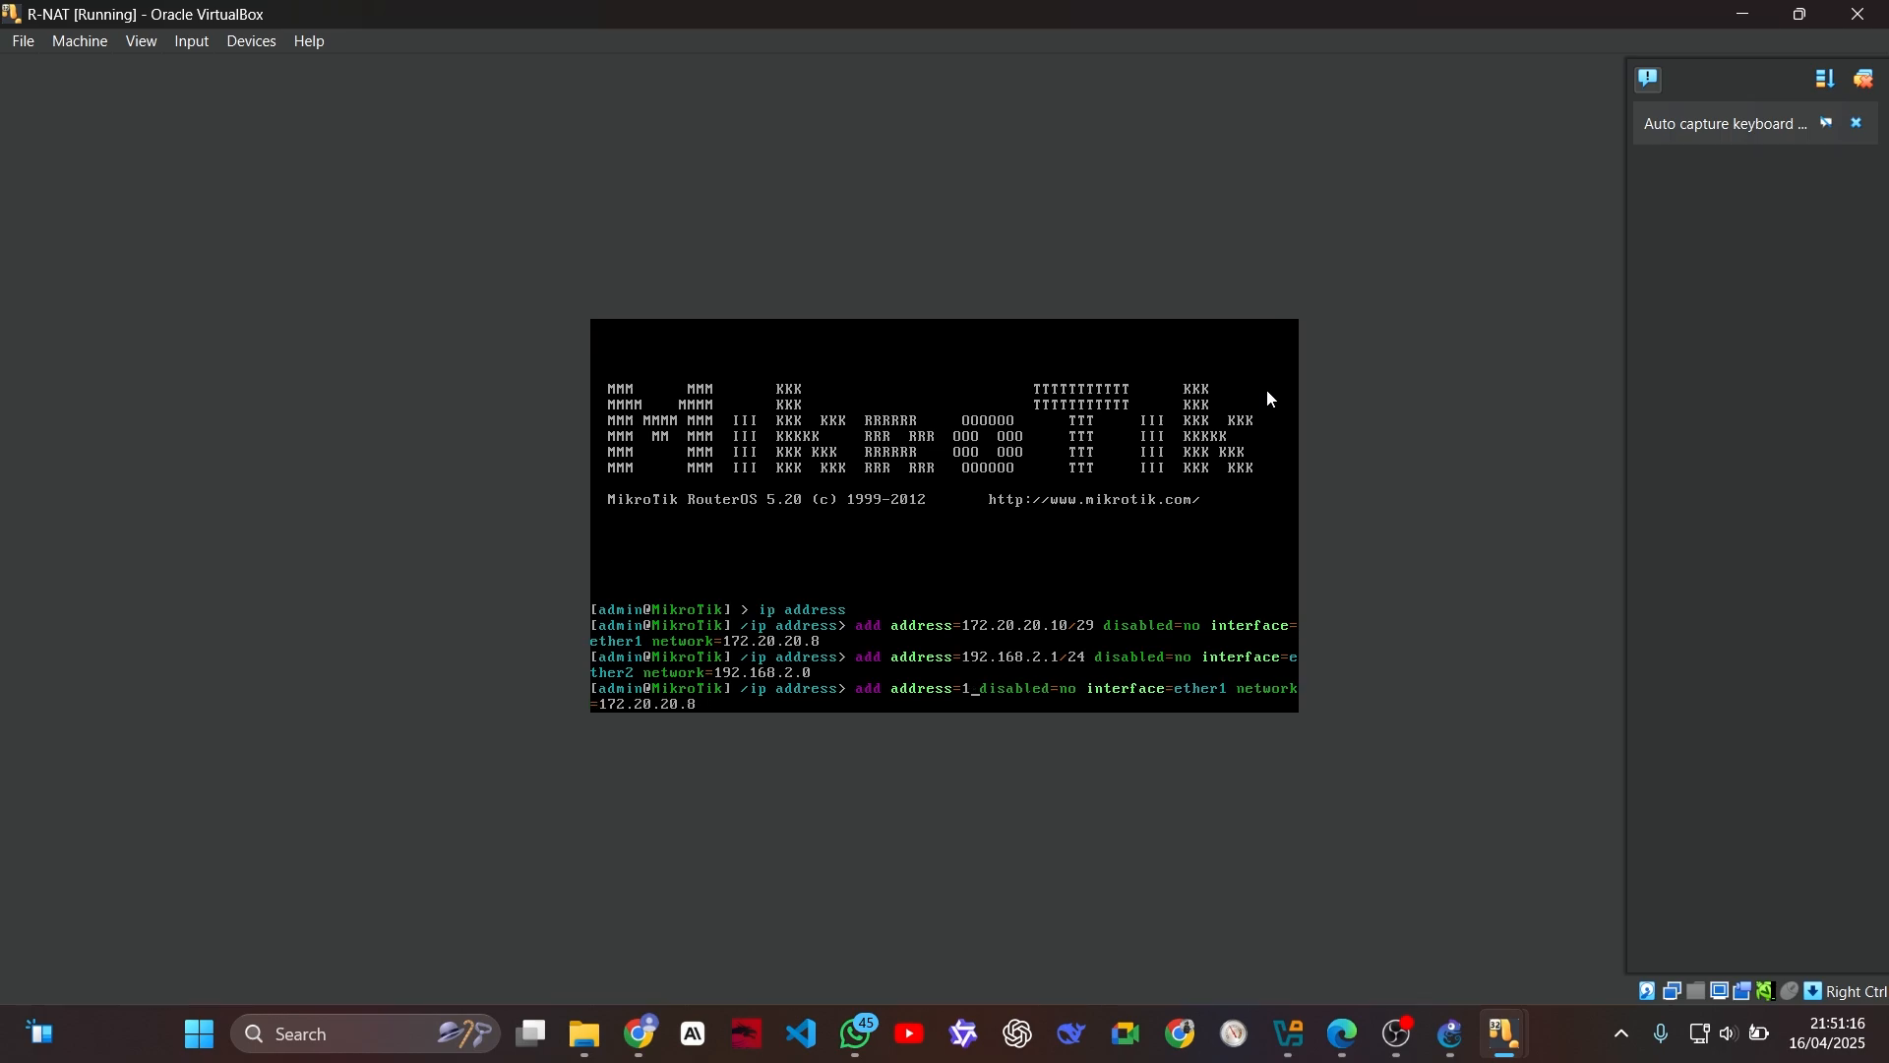
pyautogui.write('0.20')
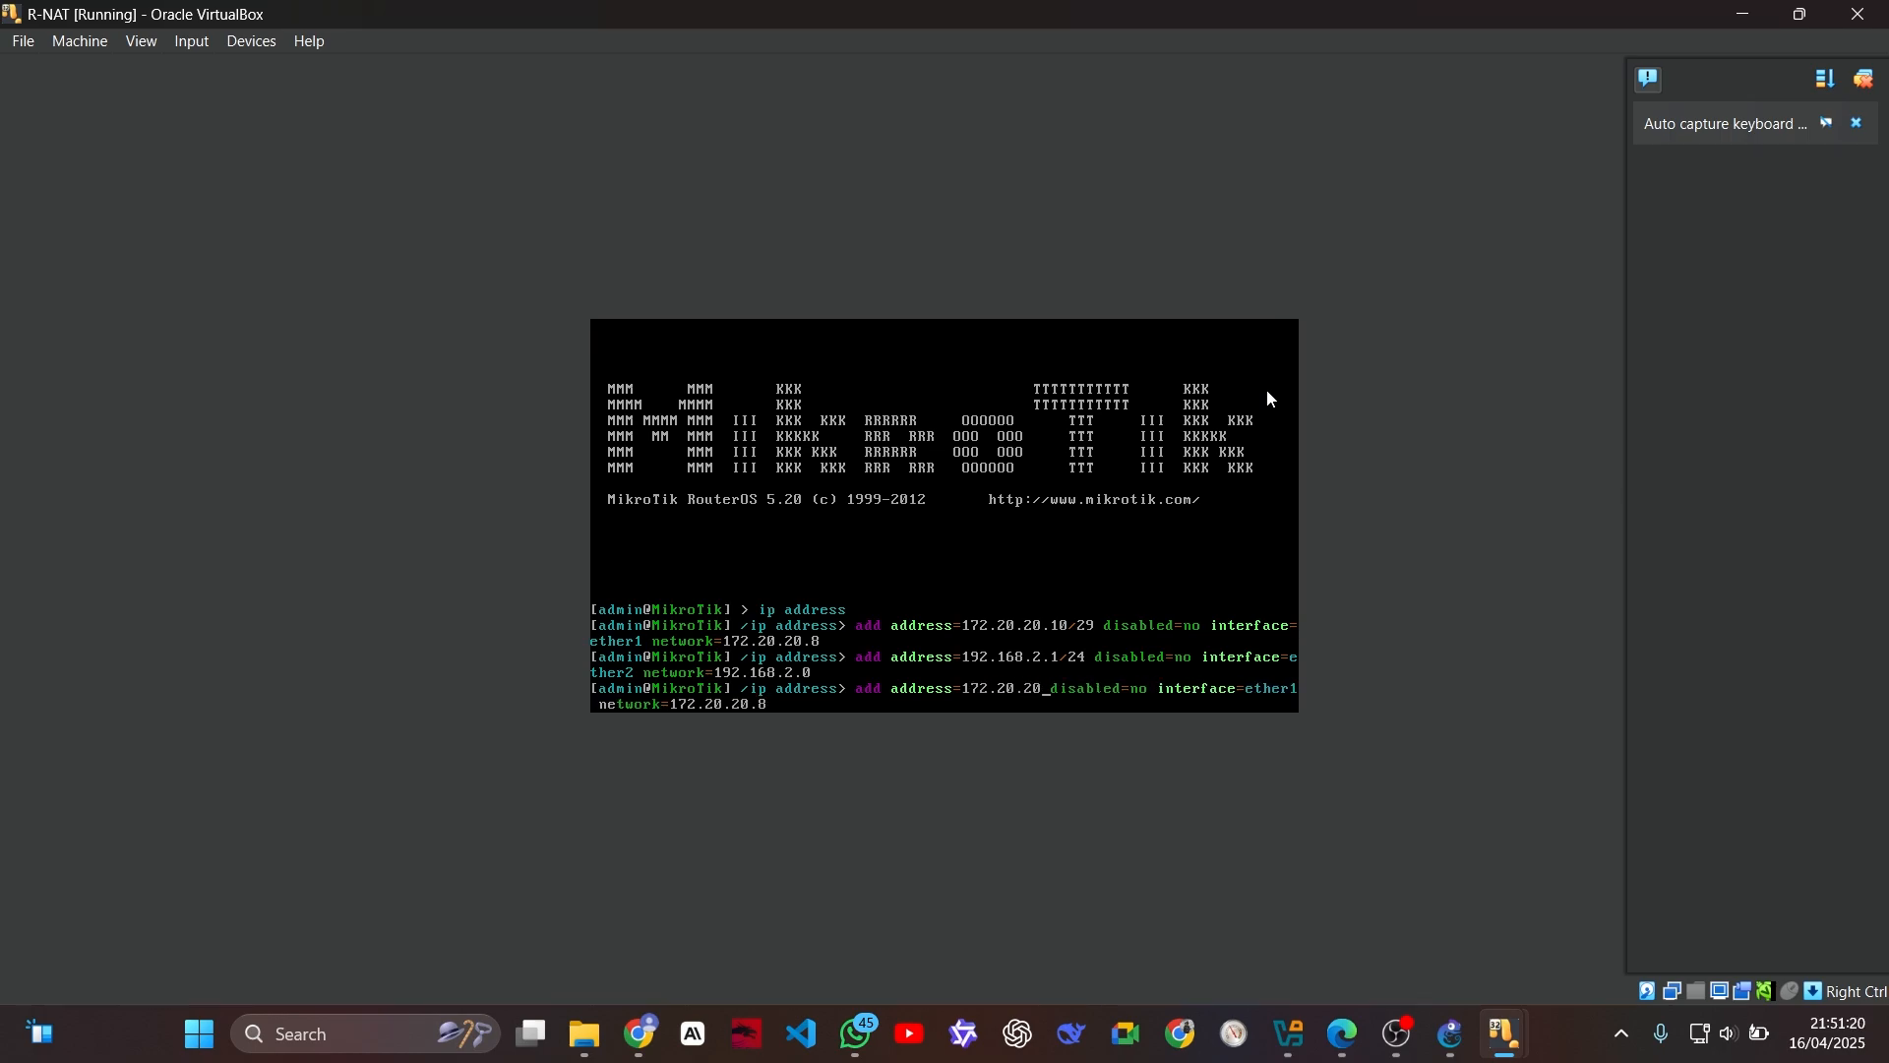
pyautogui.write('.11')
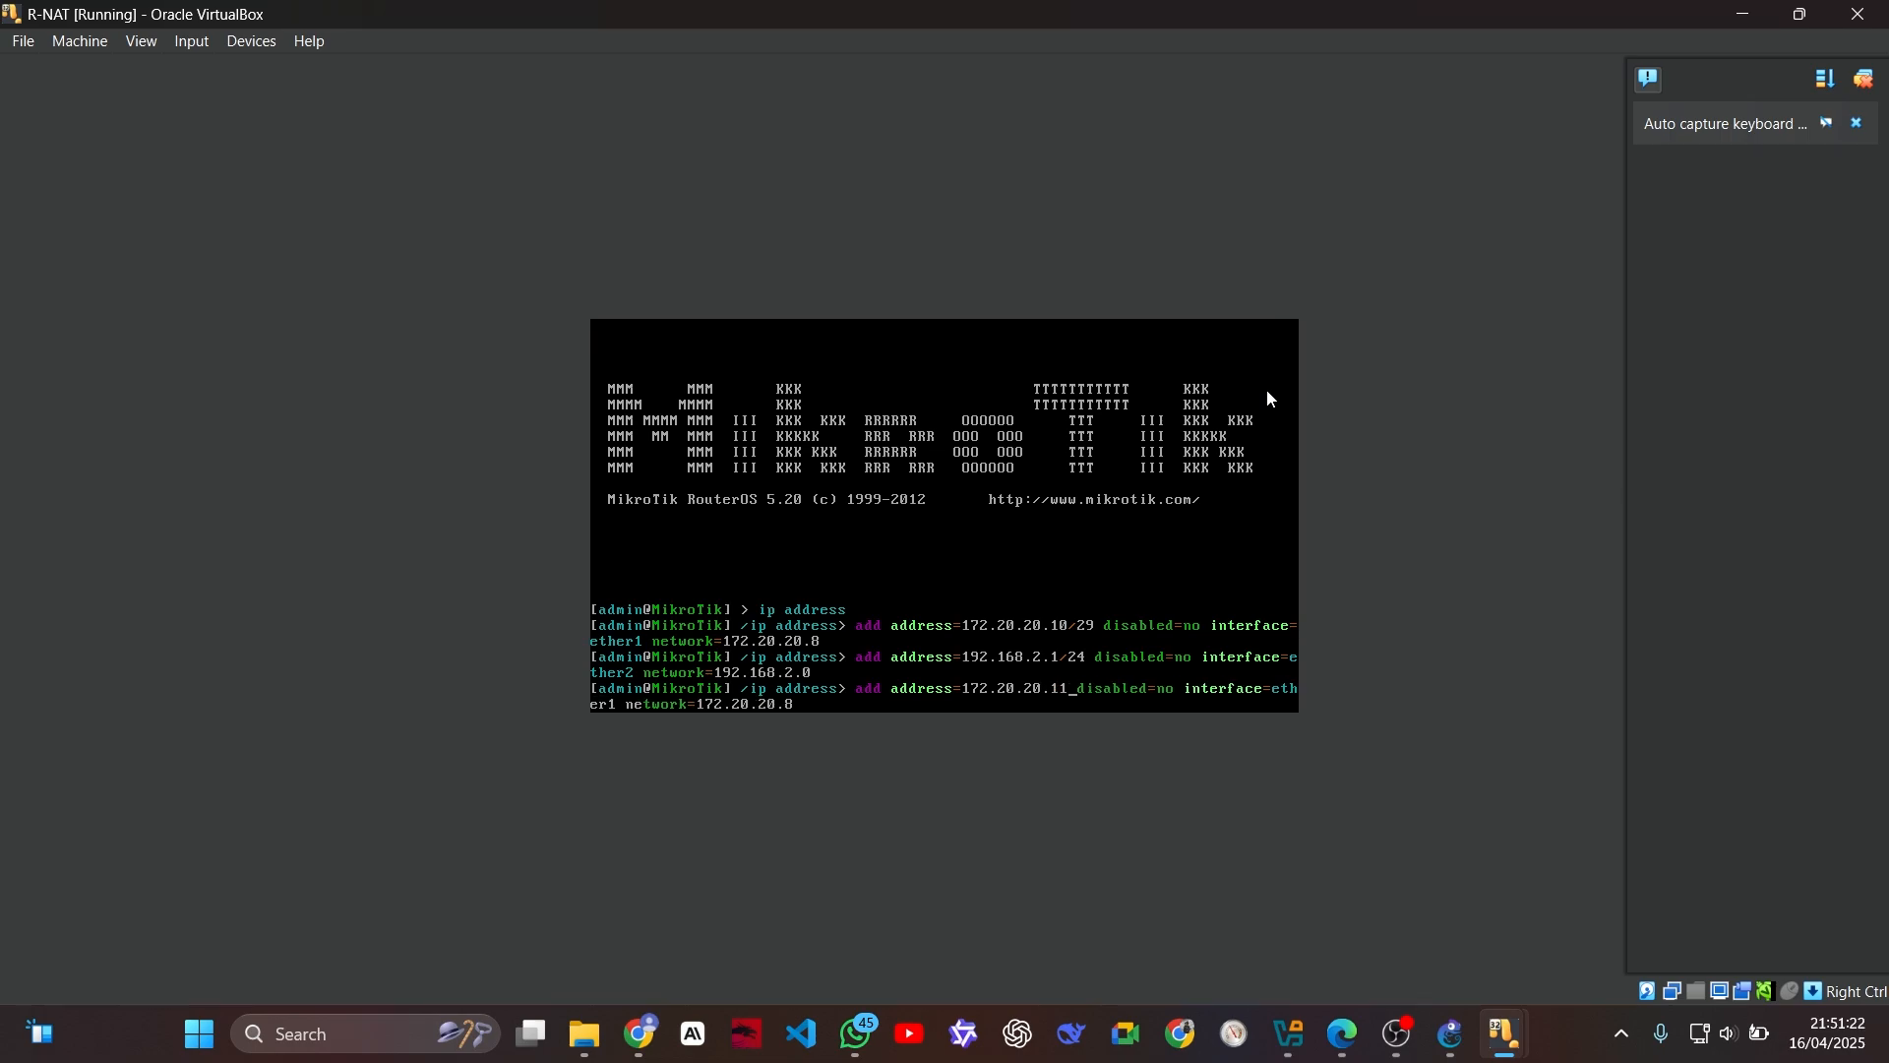
pyautogui.write('/29')
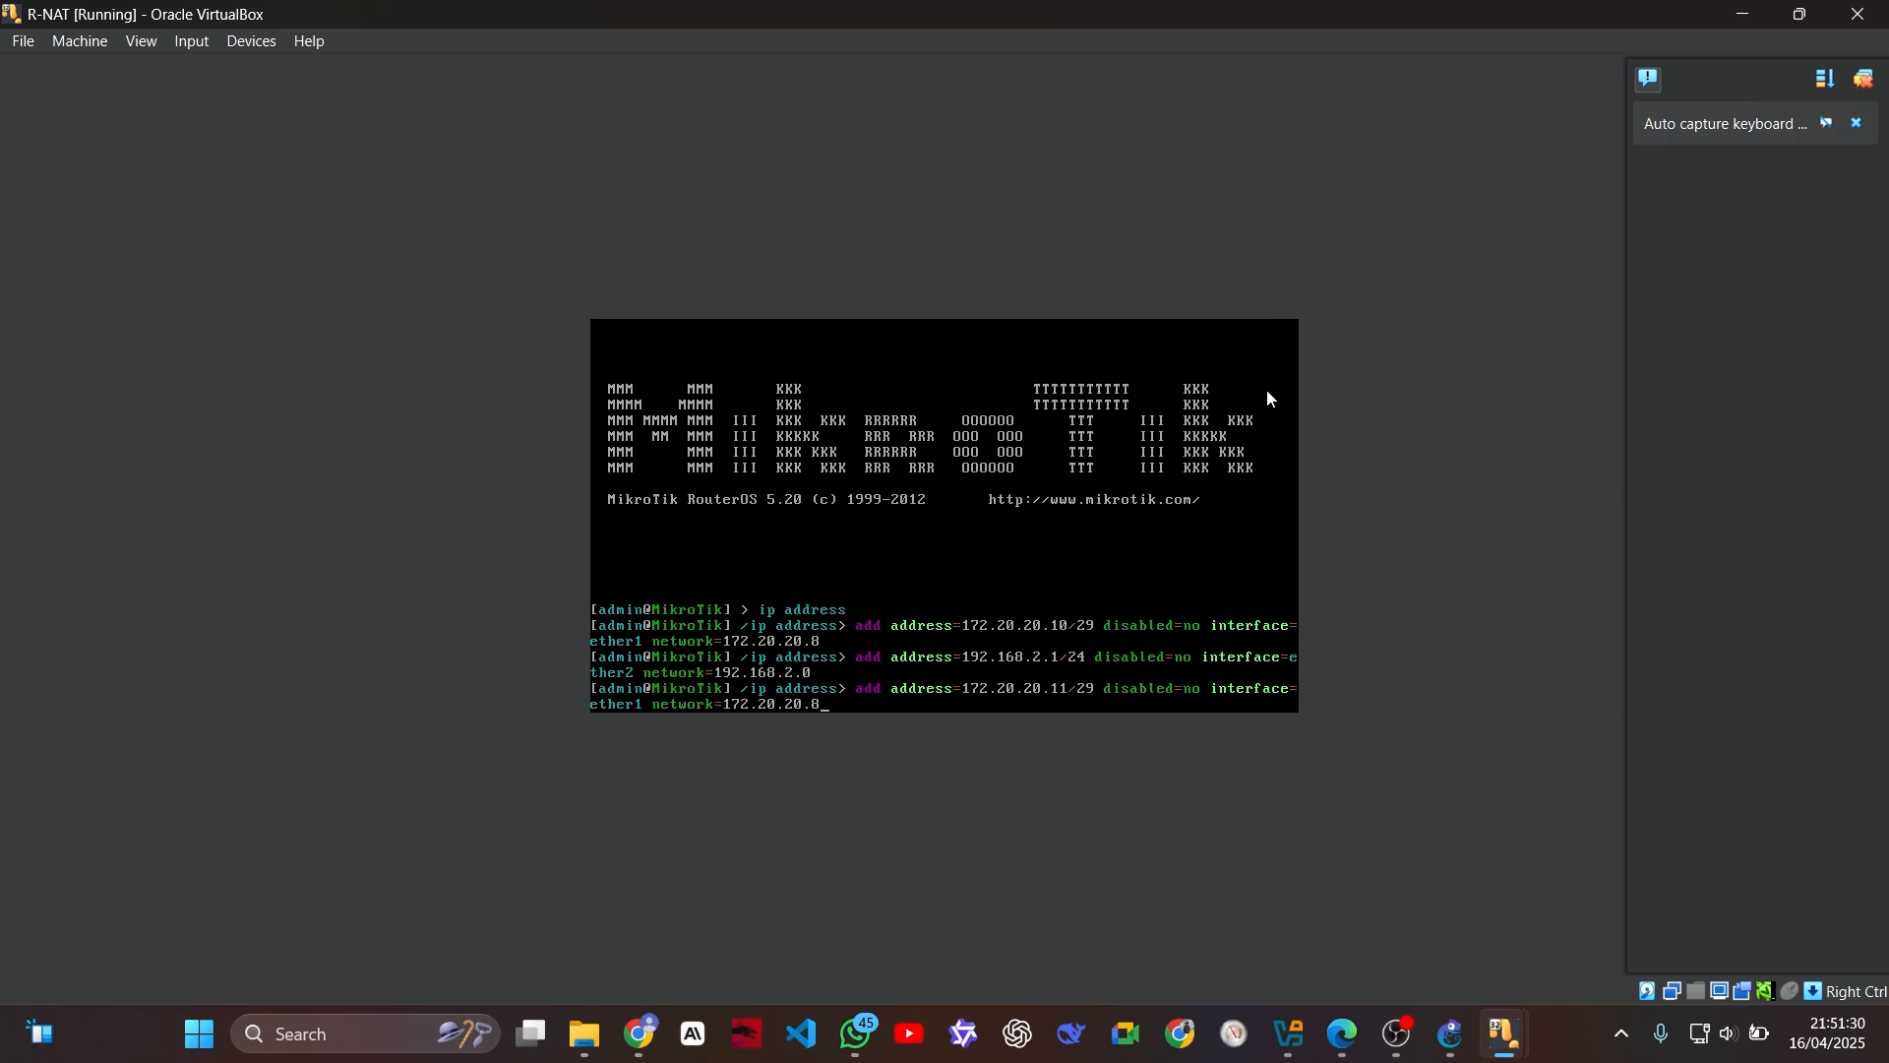
pyautogui.press('Return')
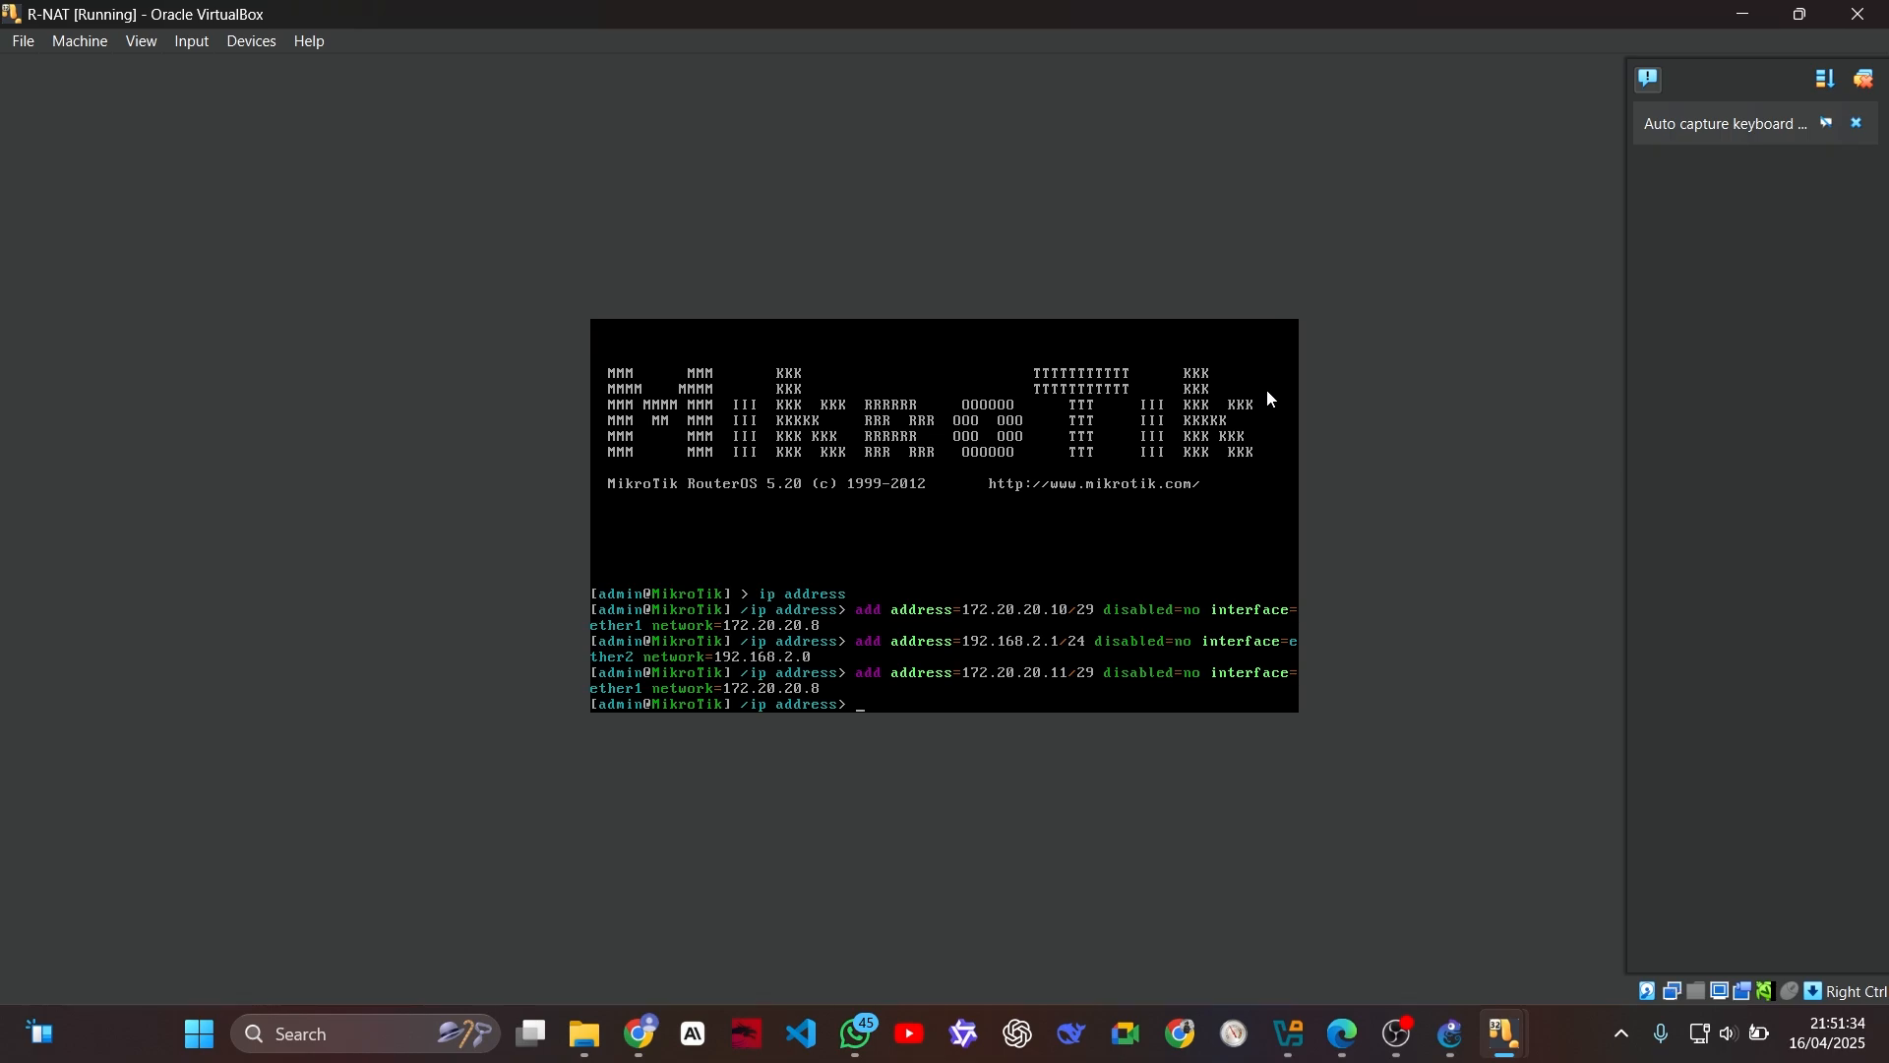
# Step: Switch to the PC-PUBLIC machine, start WinBox and list the MikroTik routers it discovers
pyautogui.moveTo(1511, 1032)
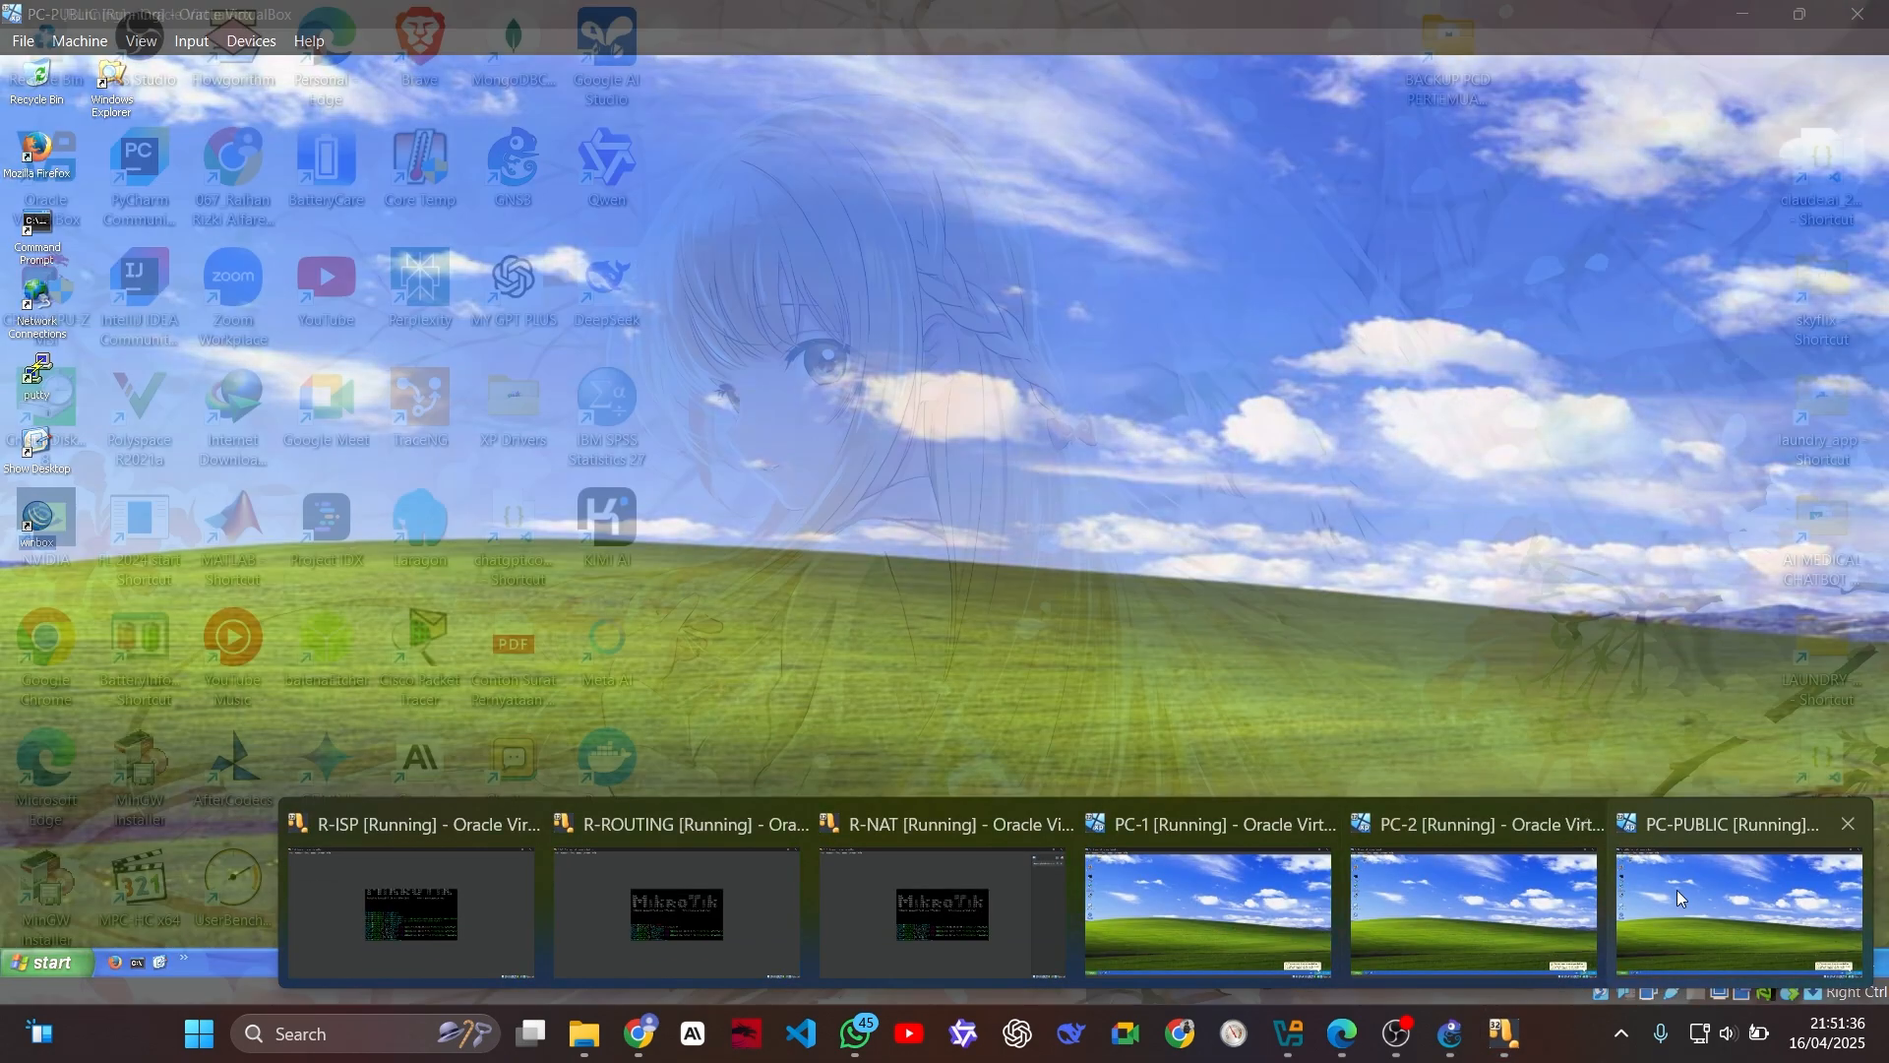
pyautogui.click(1677, 890)
pyautogui.doubleClick(38, 534)
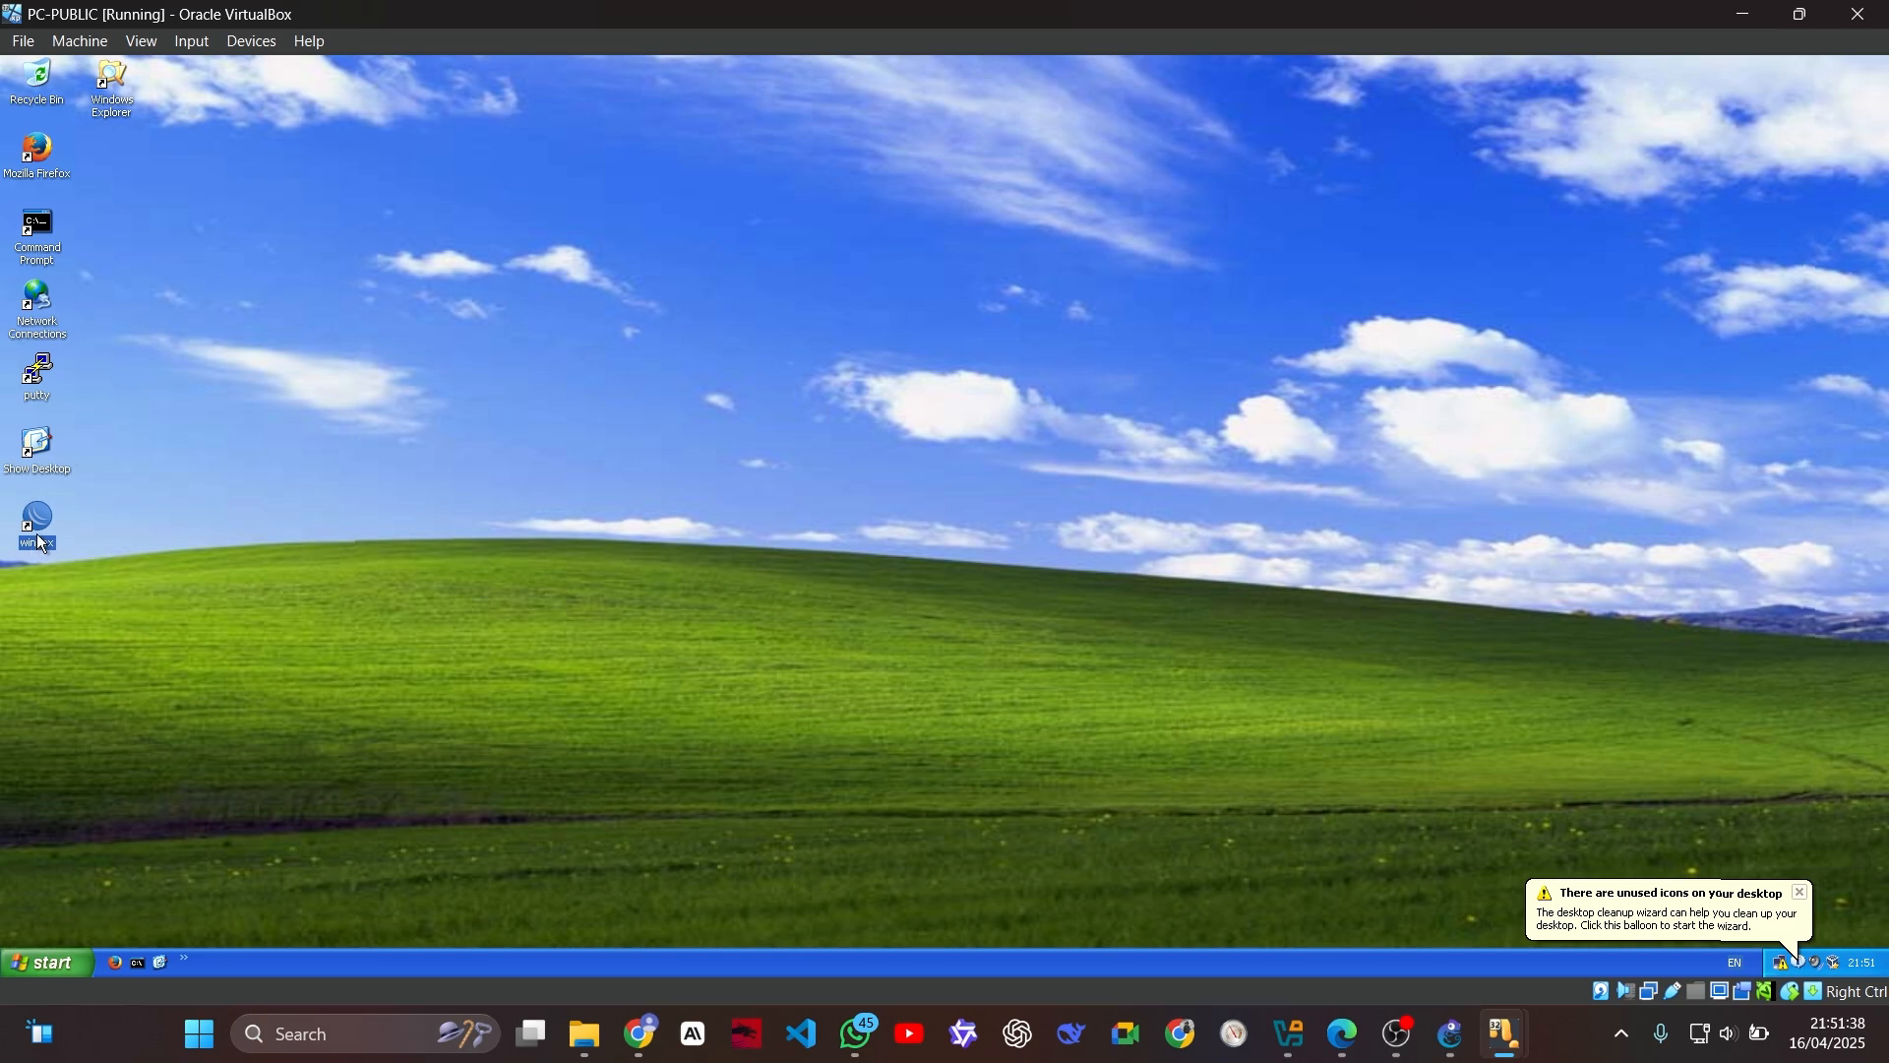
pyautogui.click(249, 107)
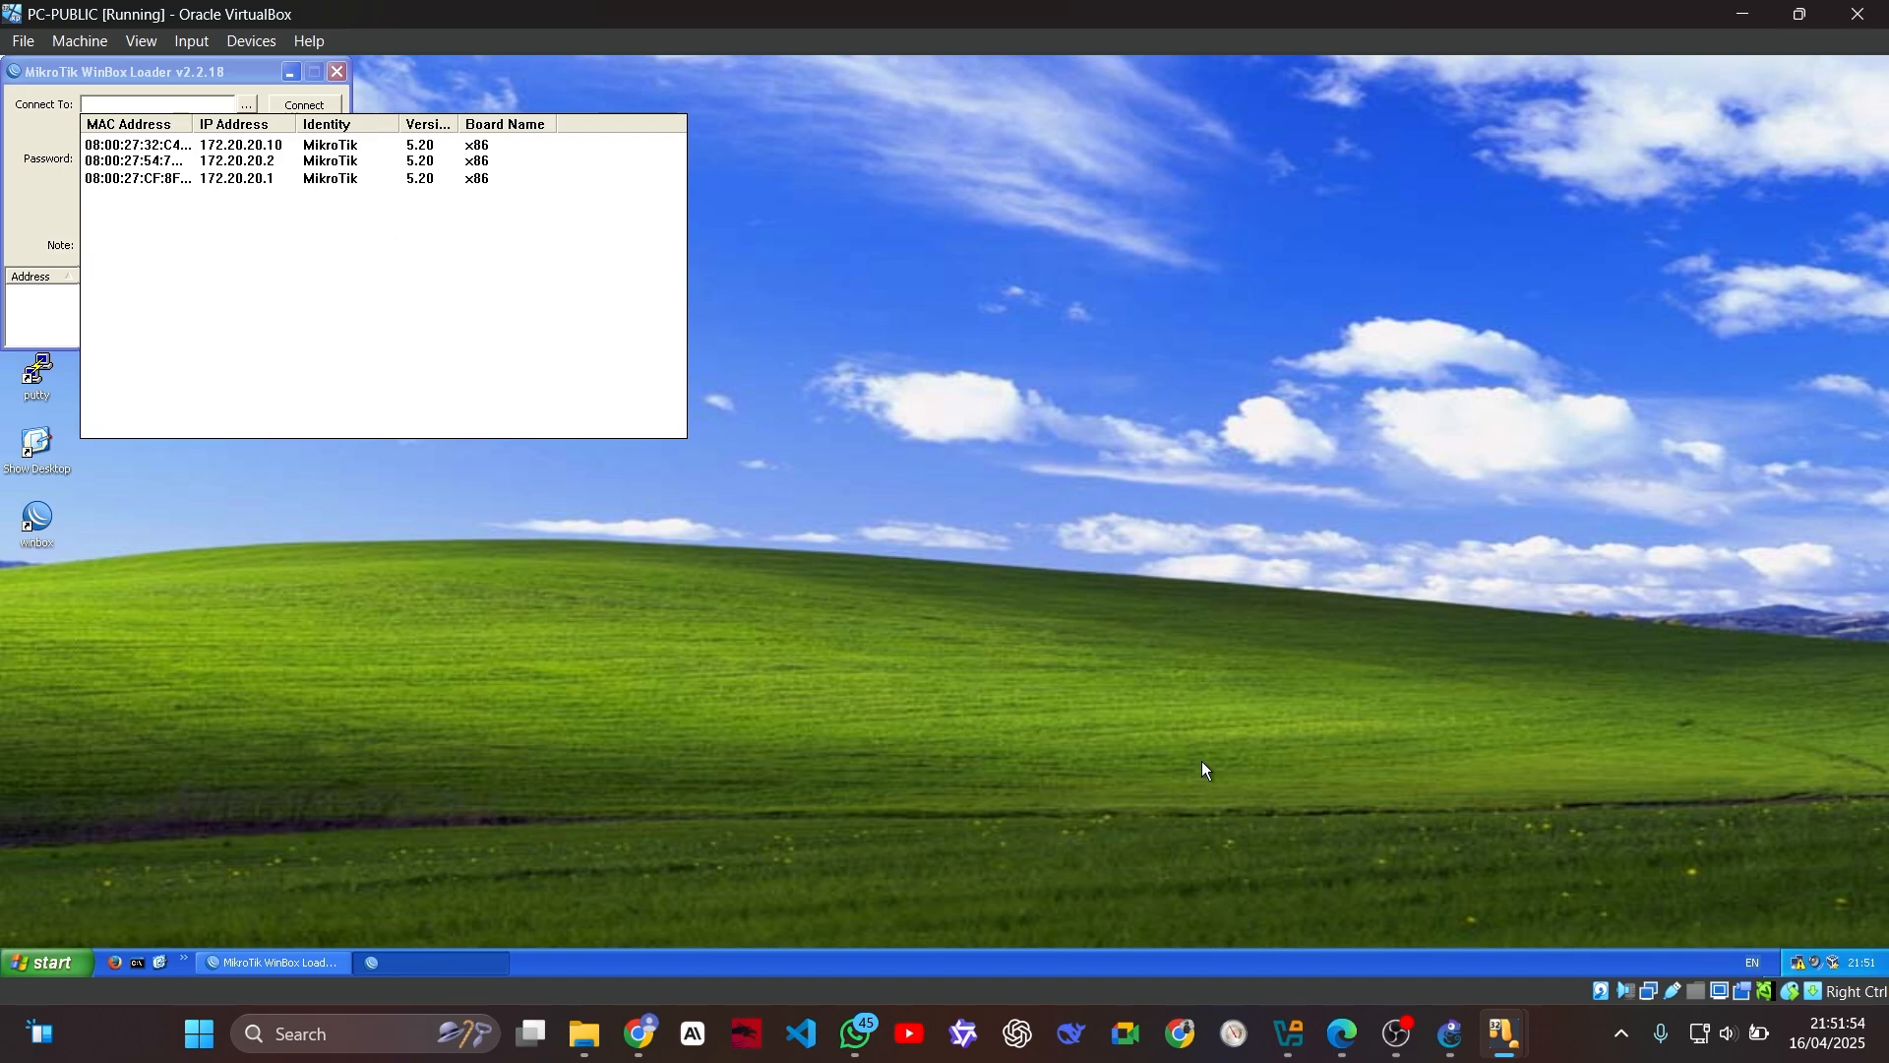
# Step: Check the GNS3 topology against PC-PUBLIC's WinBox router list and close WinBox
pyautogui.click(1451, 1034)
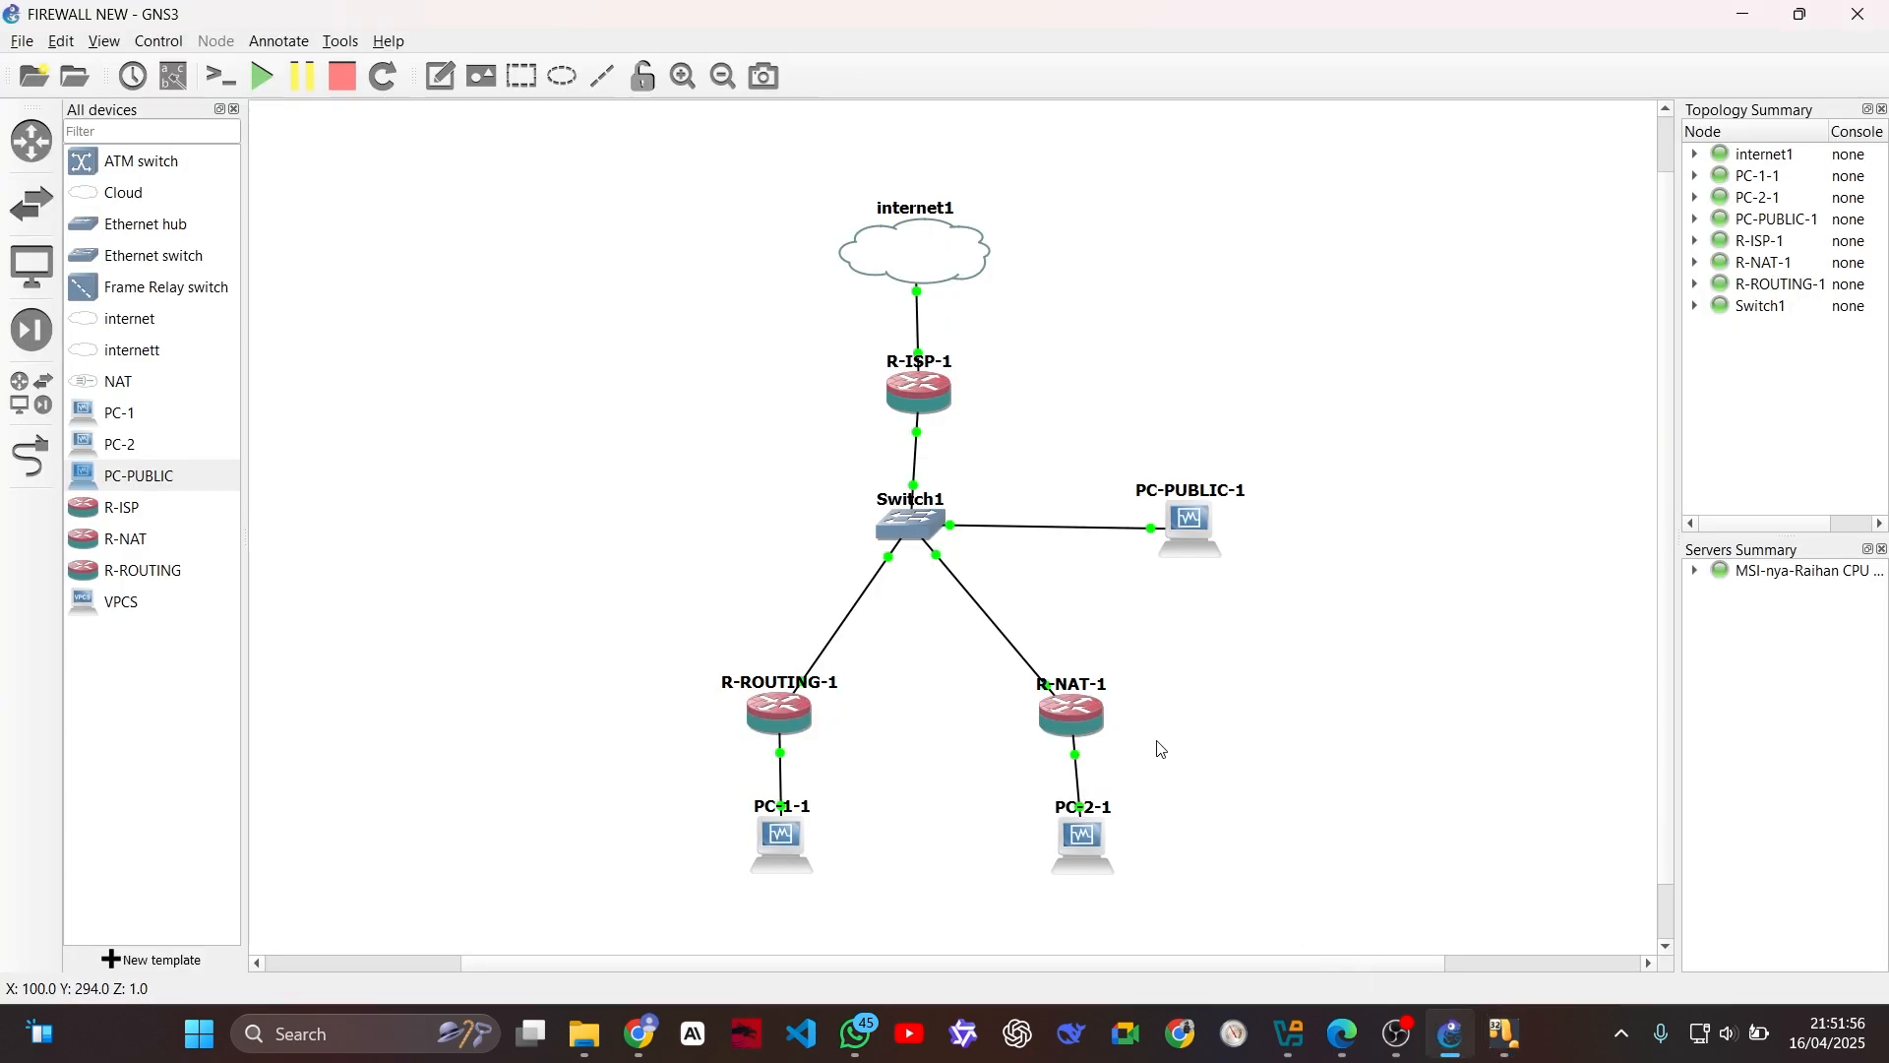
pyautogui.moveTo(1503, 1027)
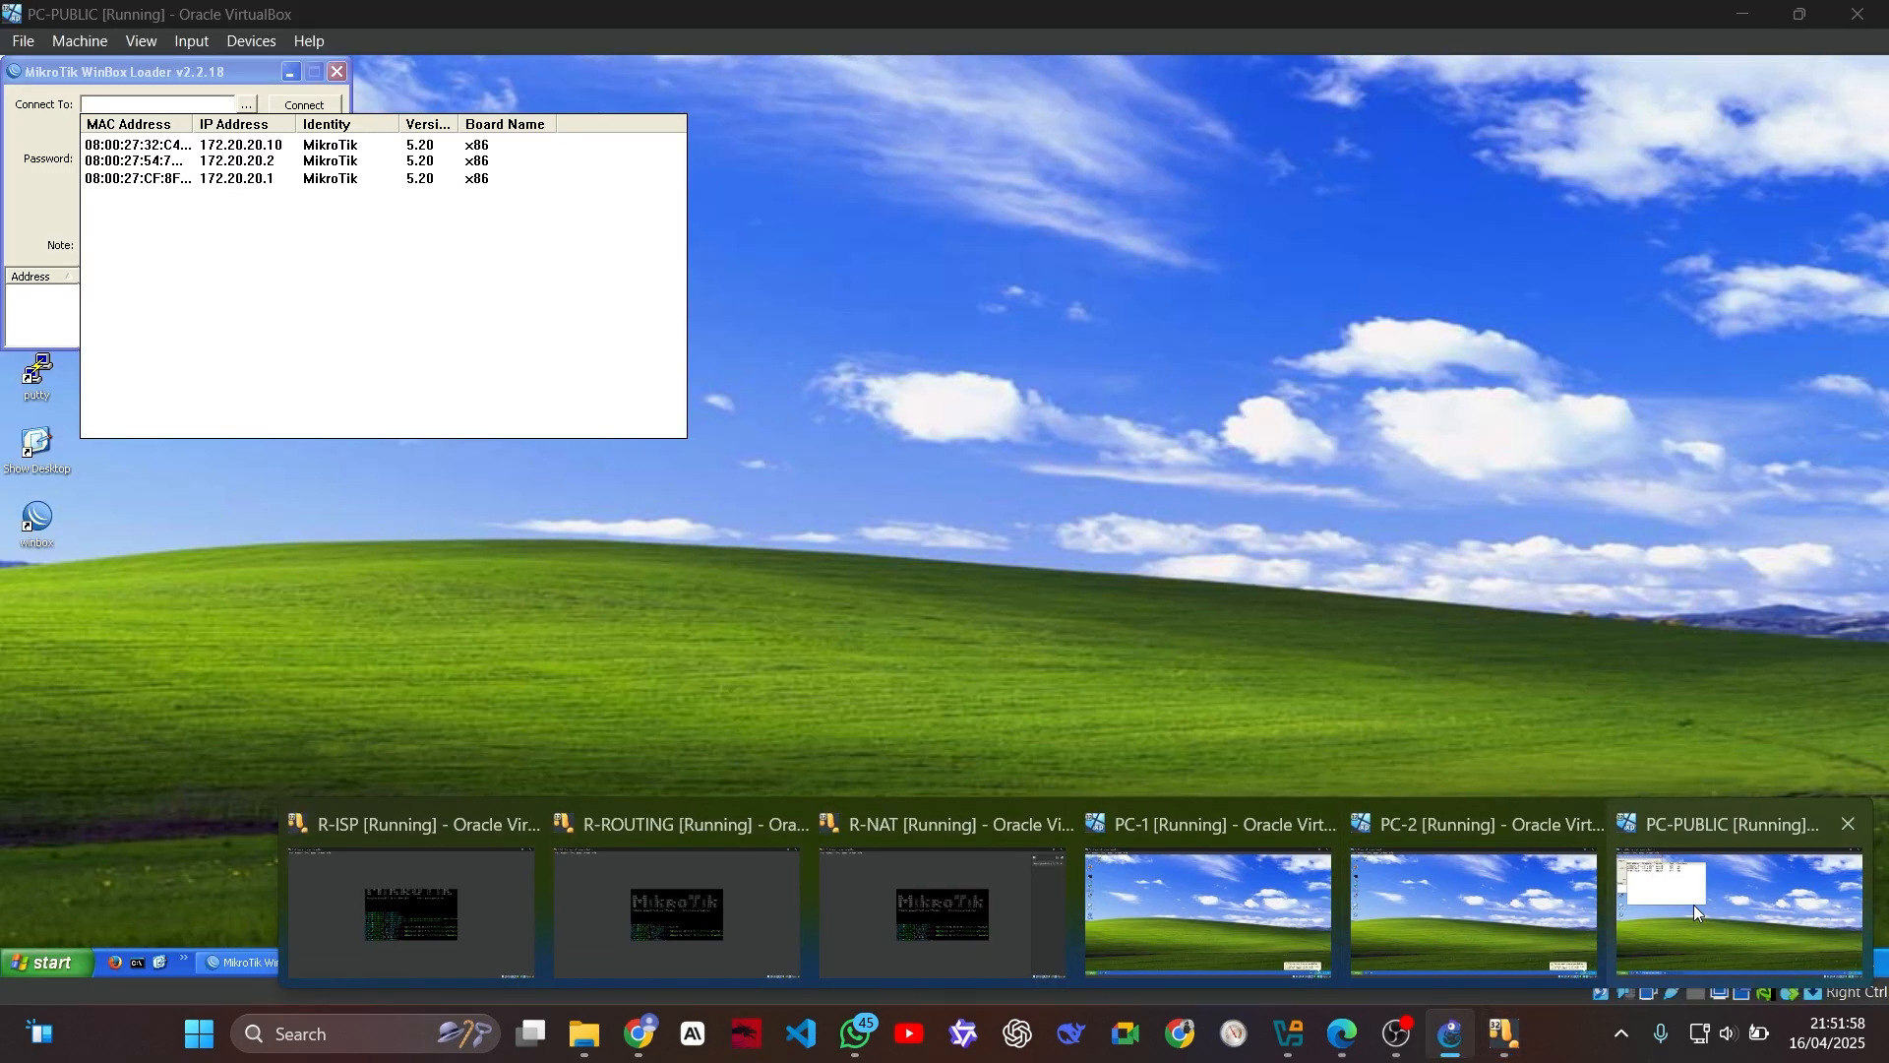
pyautogui.click(1693, 905)
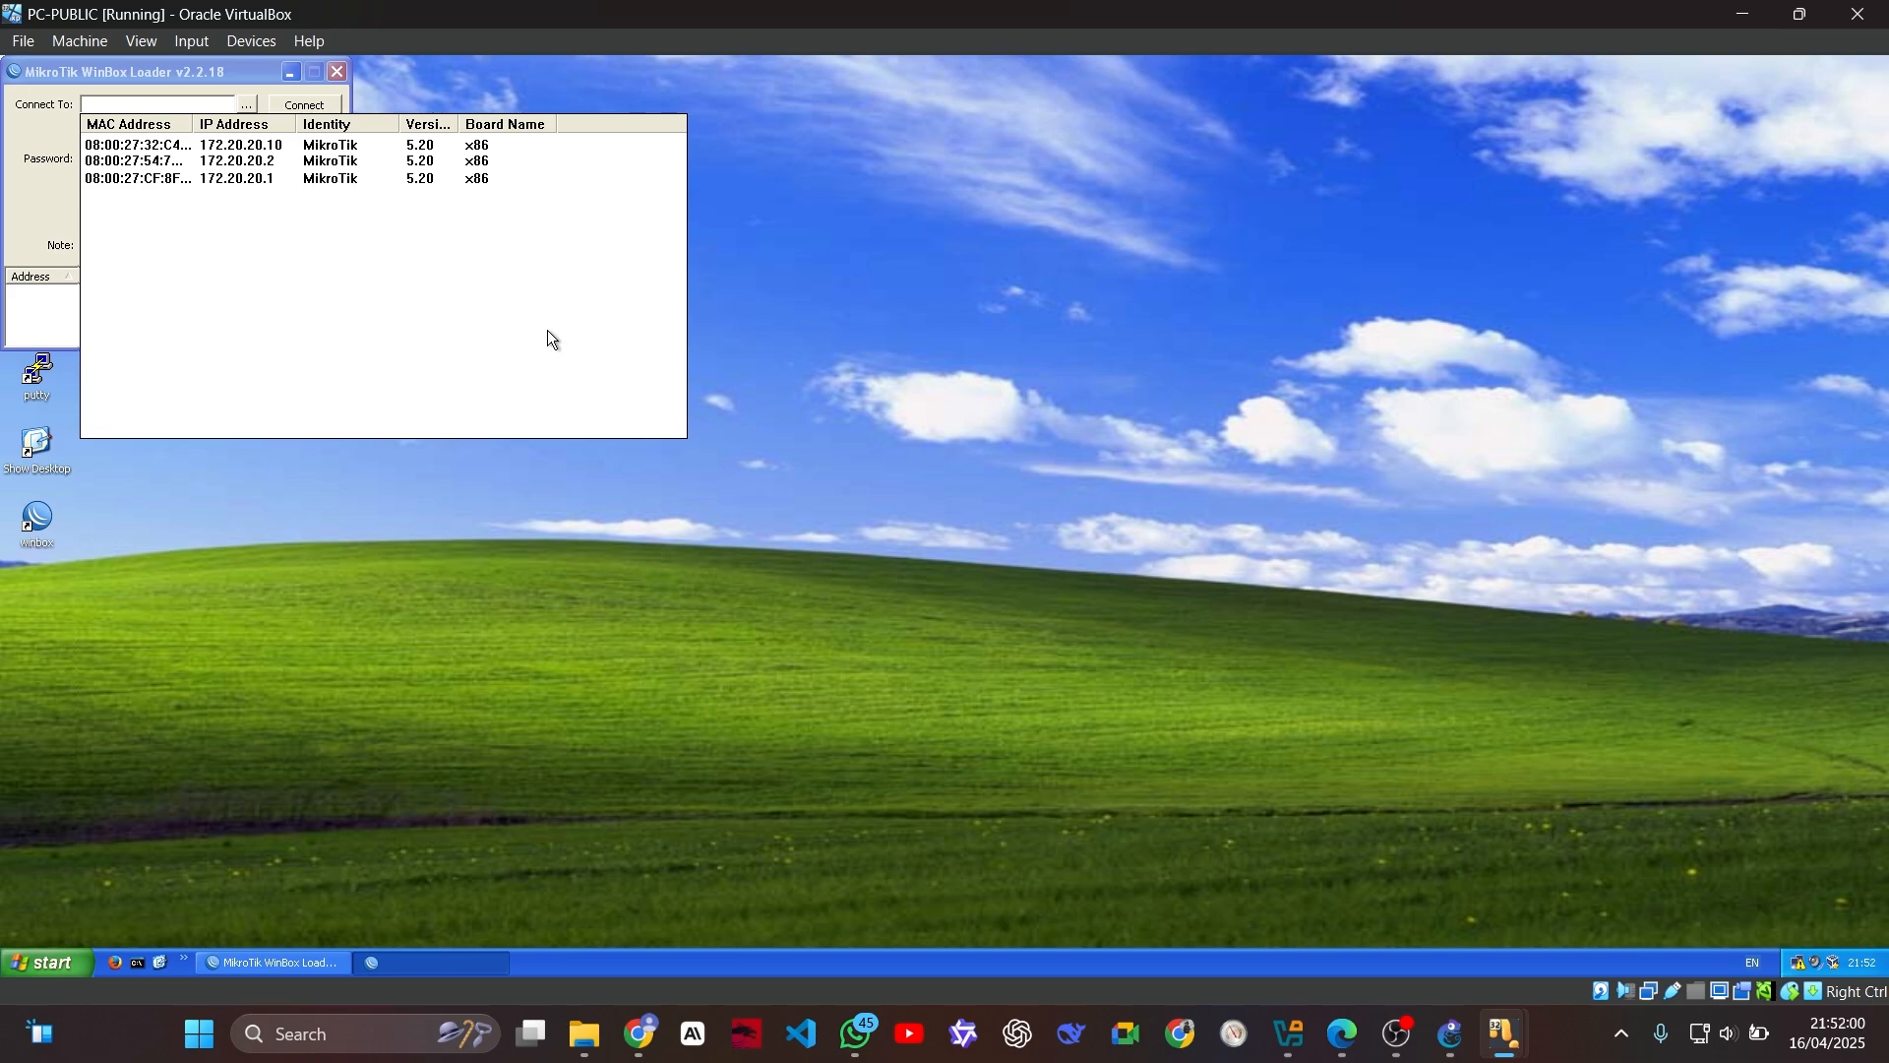
pyautogui.click(878, 283)
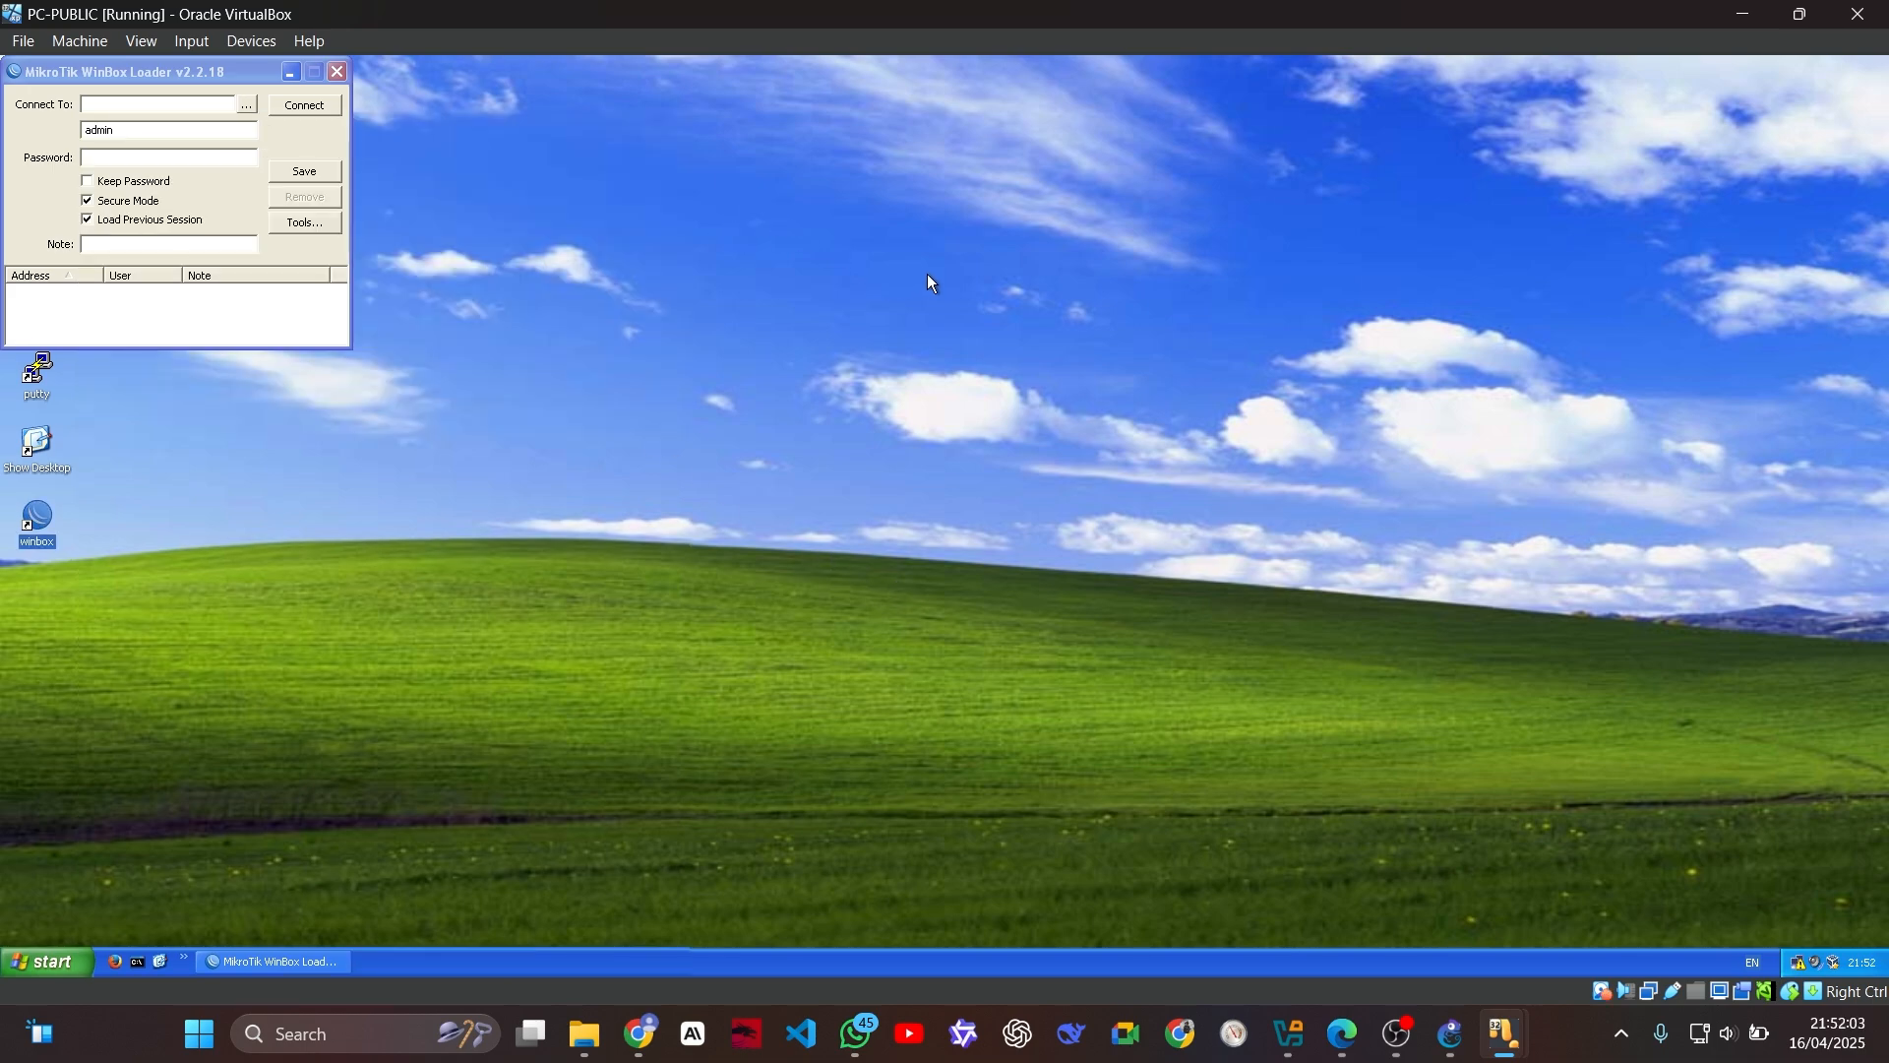
pyautogui.click(334, 72)
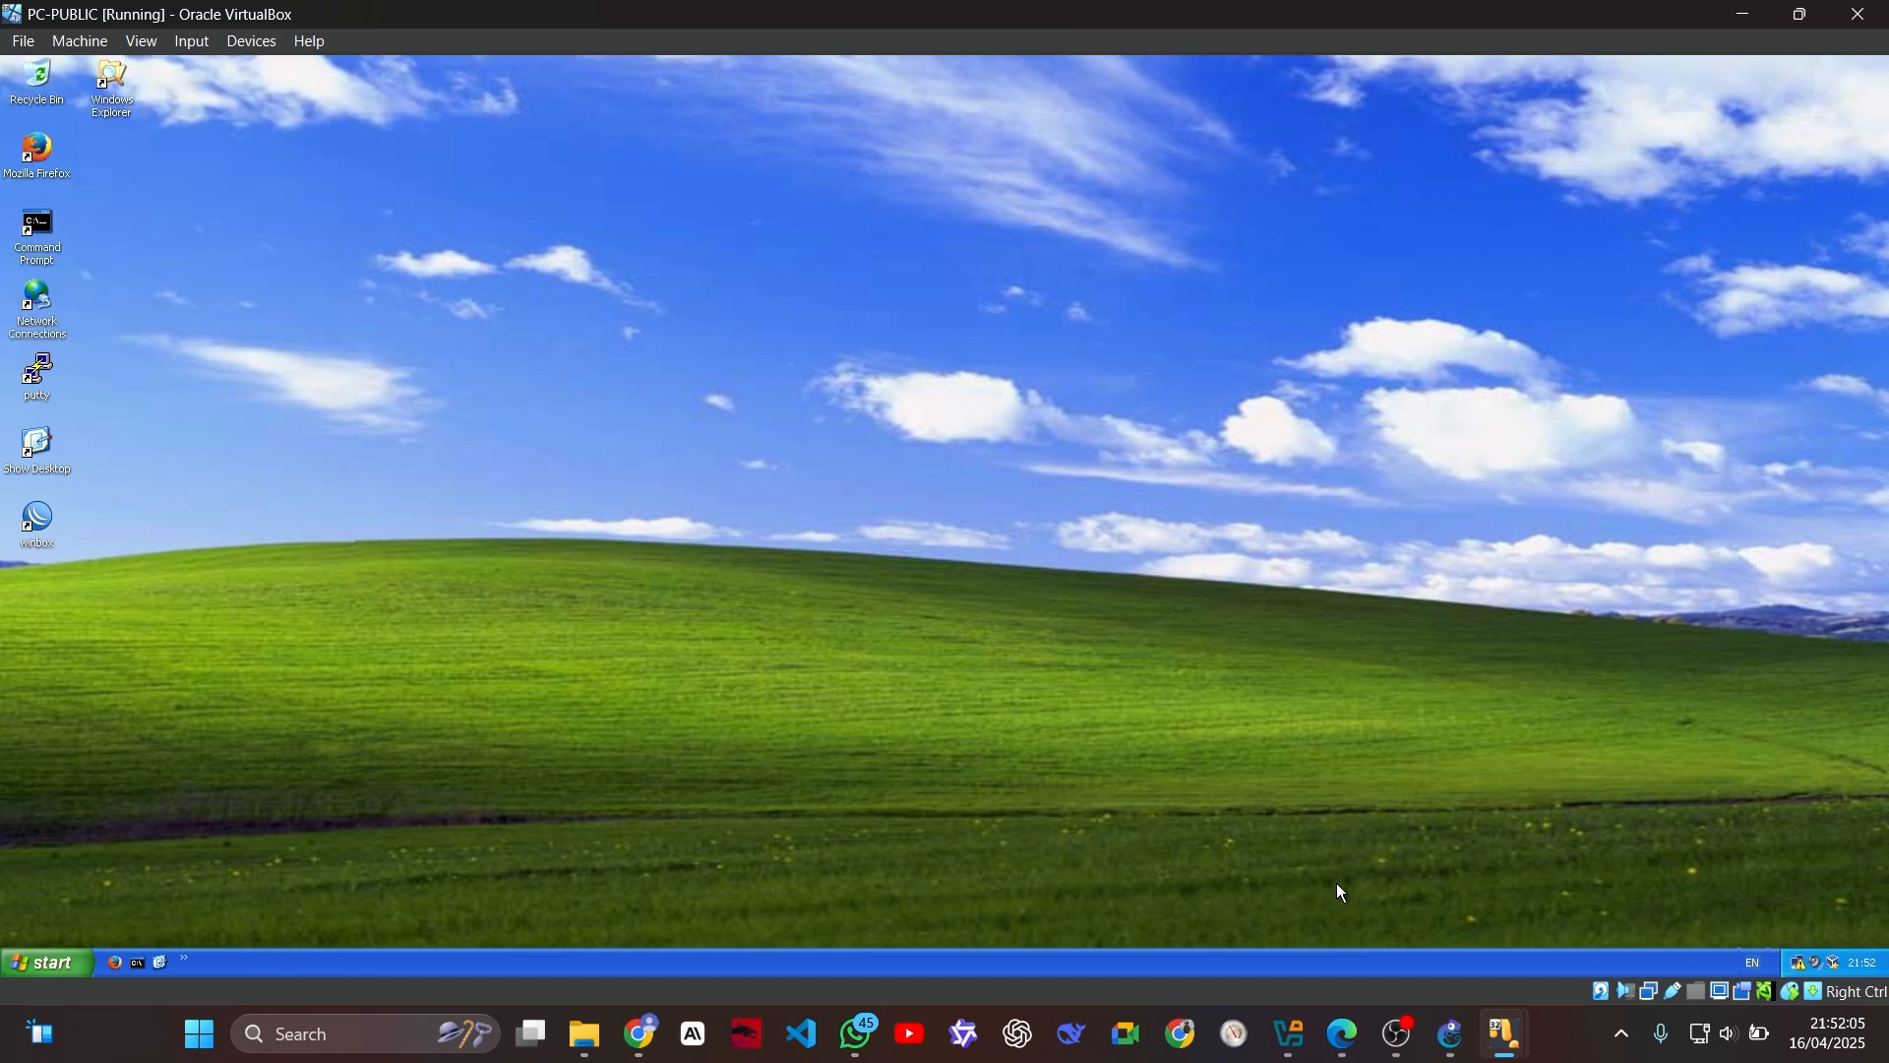
# Step: On PC-1, open the TCP/IP properties of Local Area Connection 2 and select manual IP addressing
pyautogui.click(1501, 1046)
pyautogui.click(1203, 935)
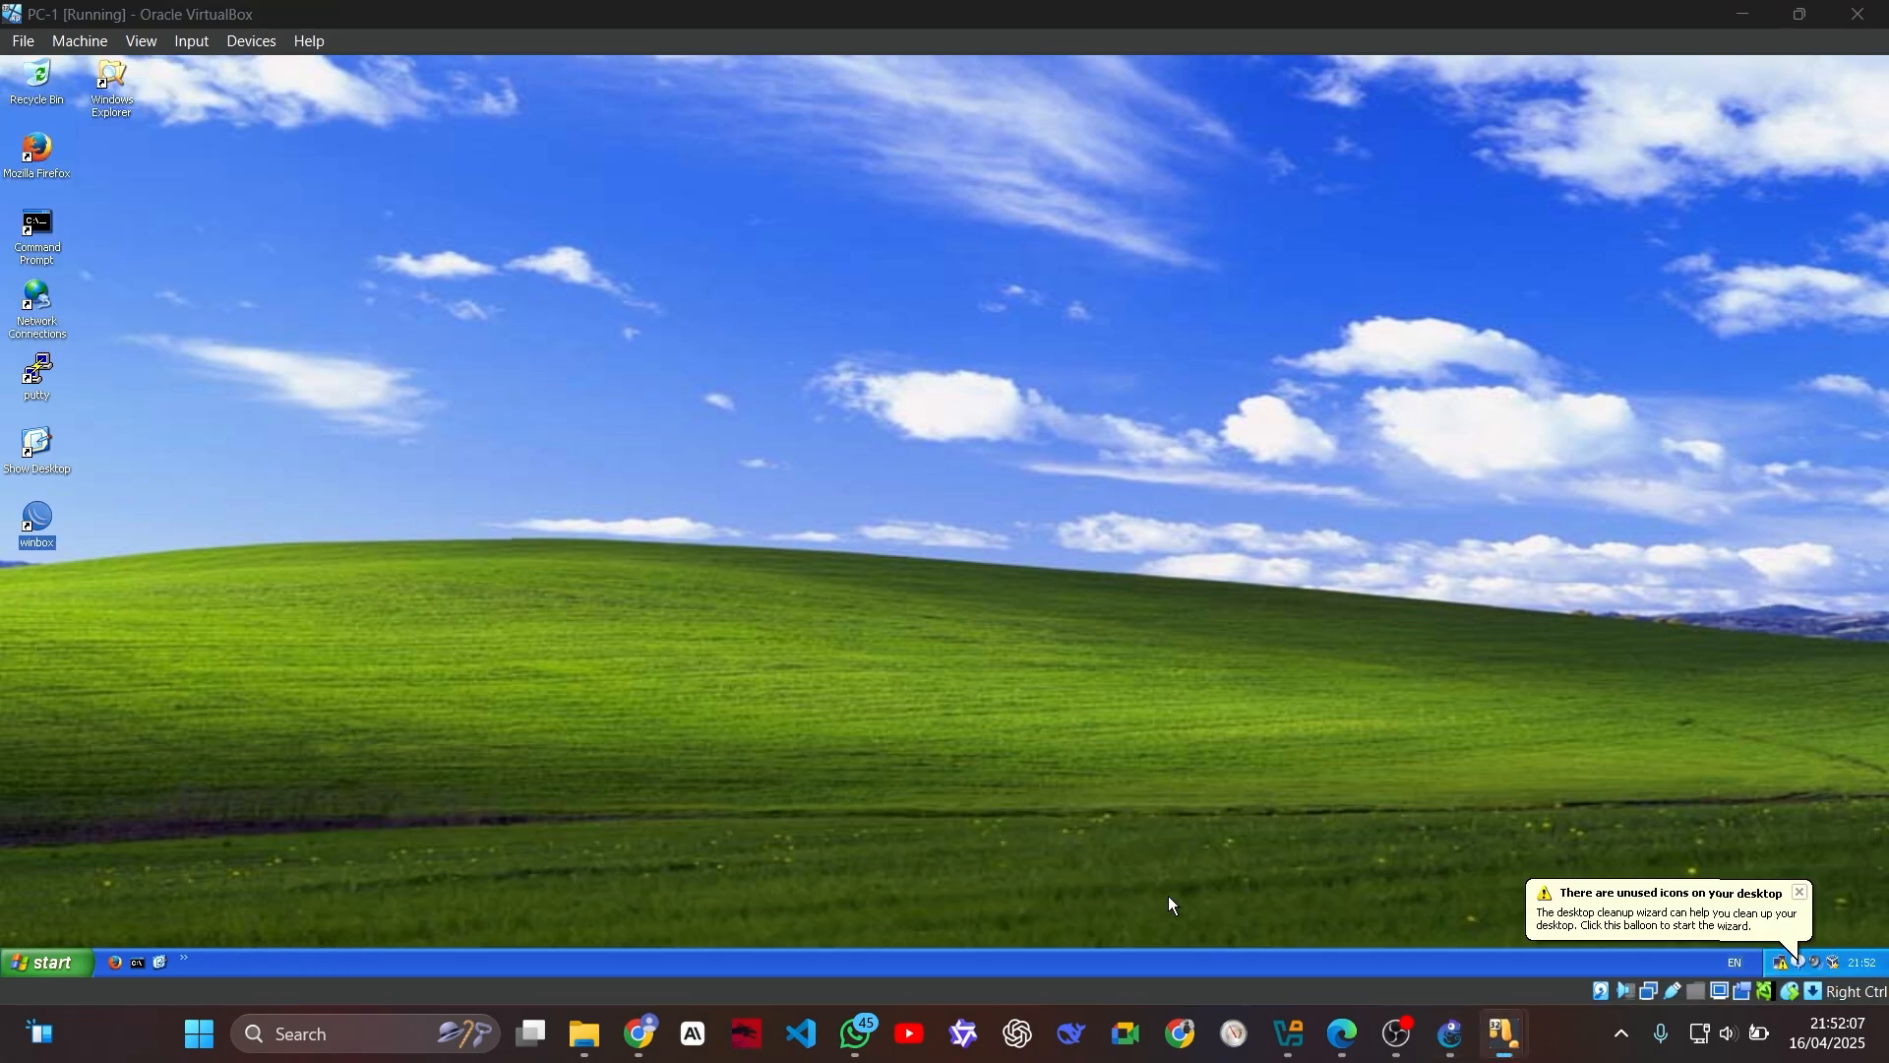
pyautogui.doubleClick(36, 305)
pyautogui.rightClick(426, 337)
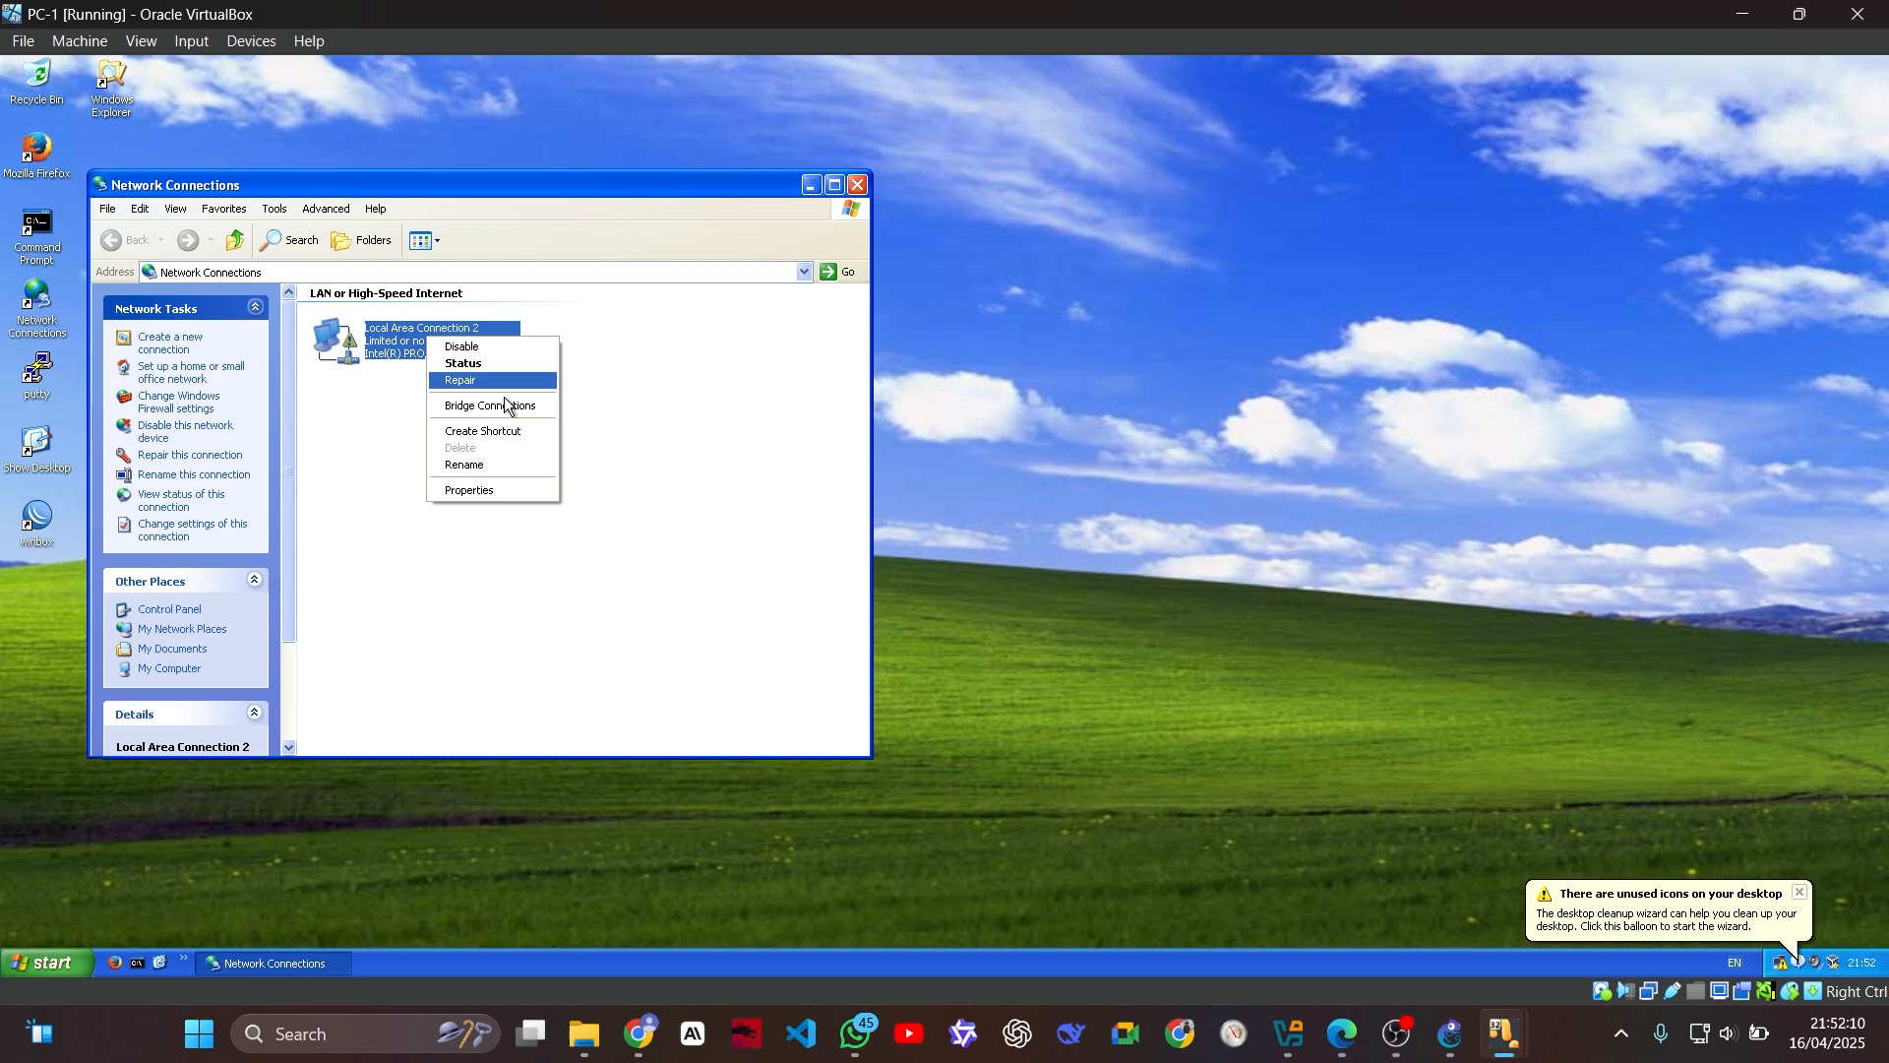
pyautogui.click(503, 489)
pyautogui.doubleClick(331, 425)
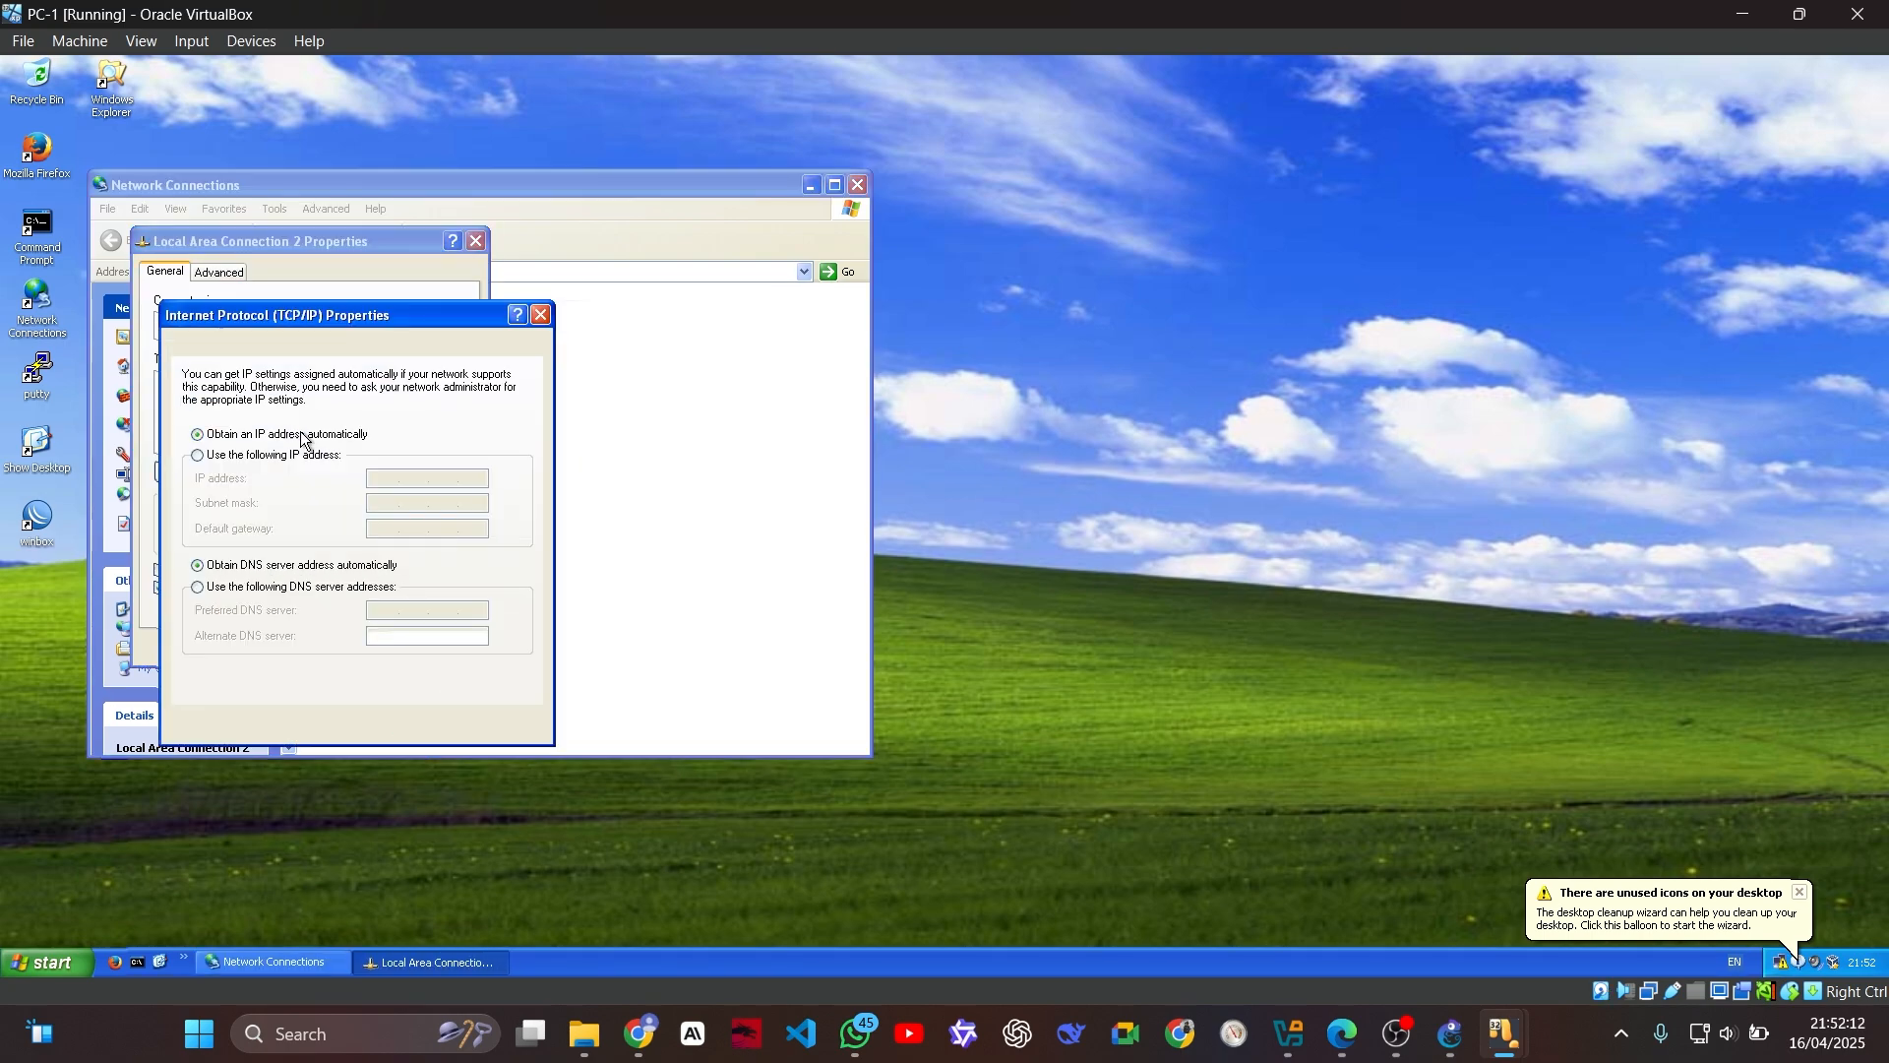
pyautogui.click(307, 456)
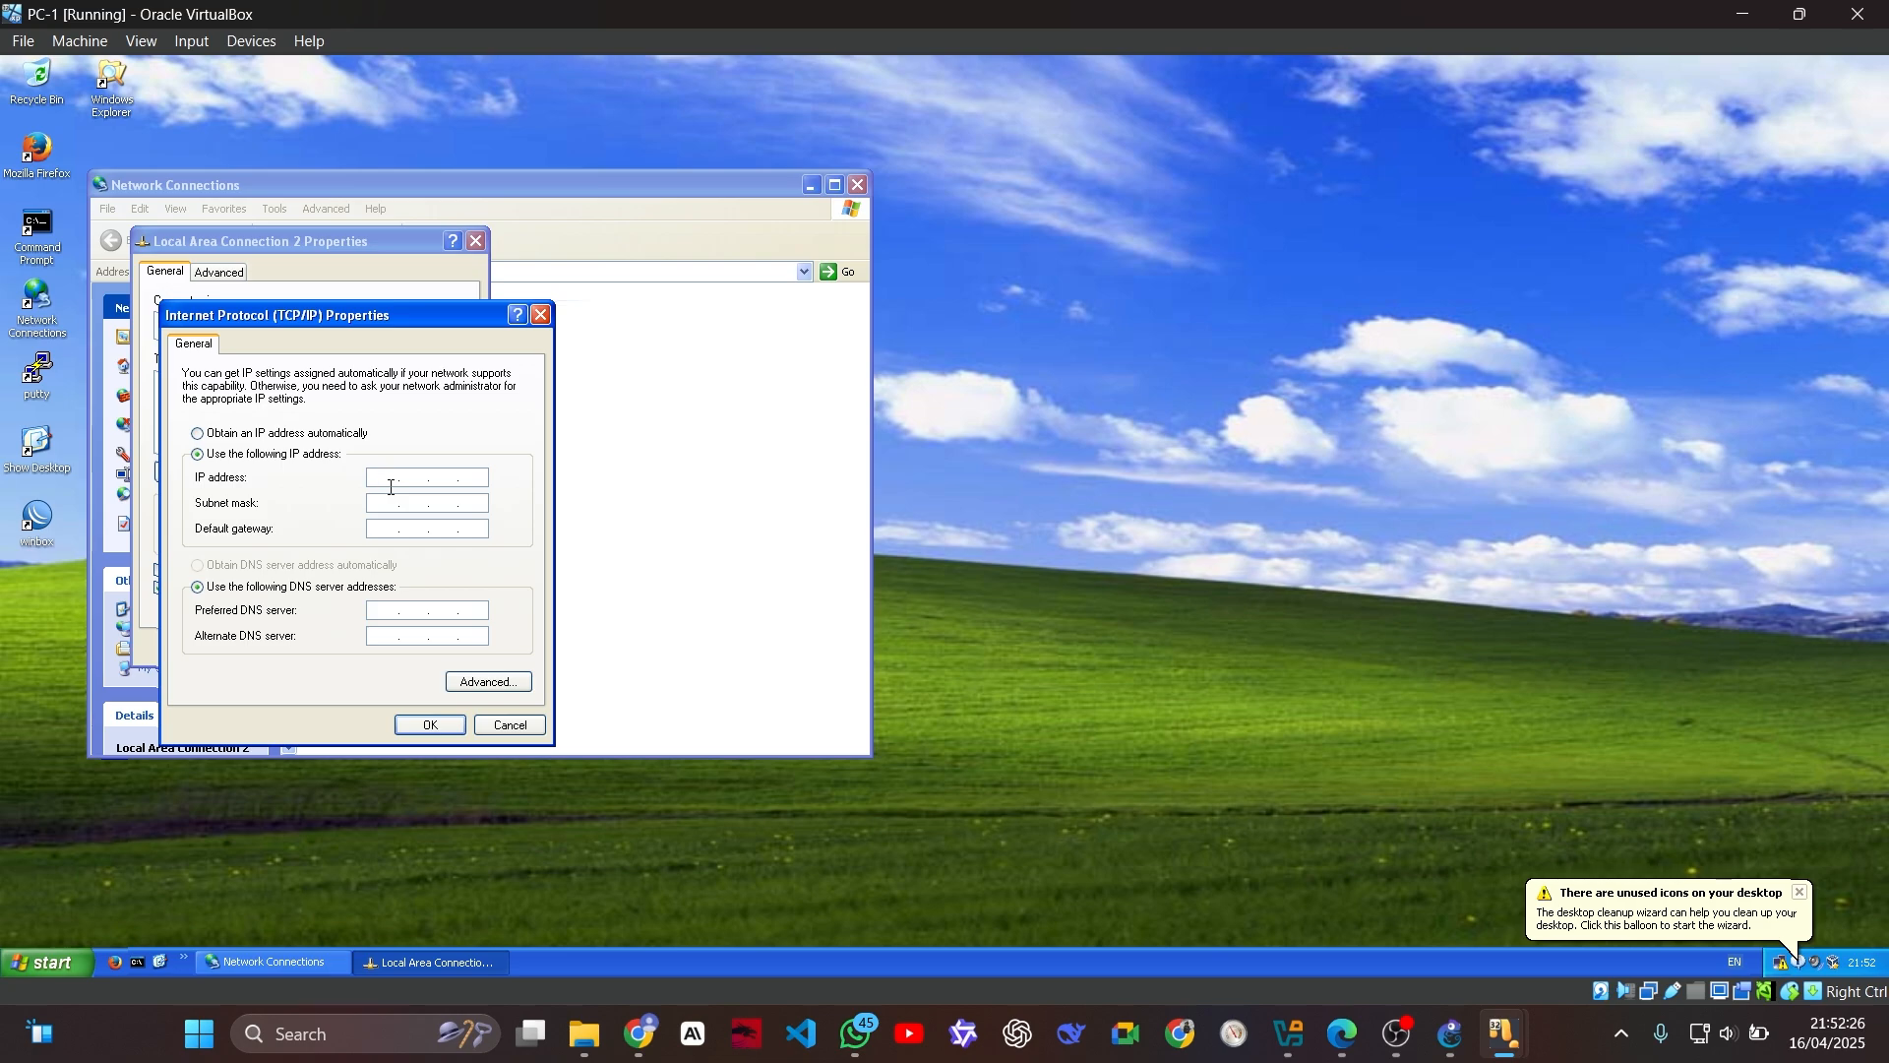
# Step: Set PC-1's IP address to 192.168.1.2 with subnet mask 255.255.255.0 and default gateway 192.168.1.1
pyautogui.write('192.168.1.2')
pyautogui.press('Tab')
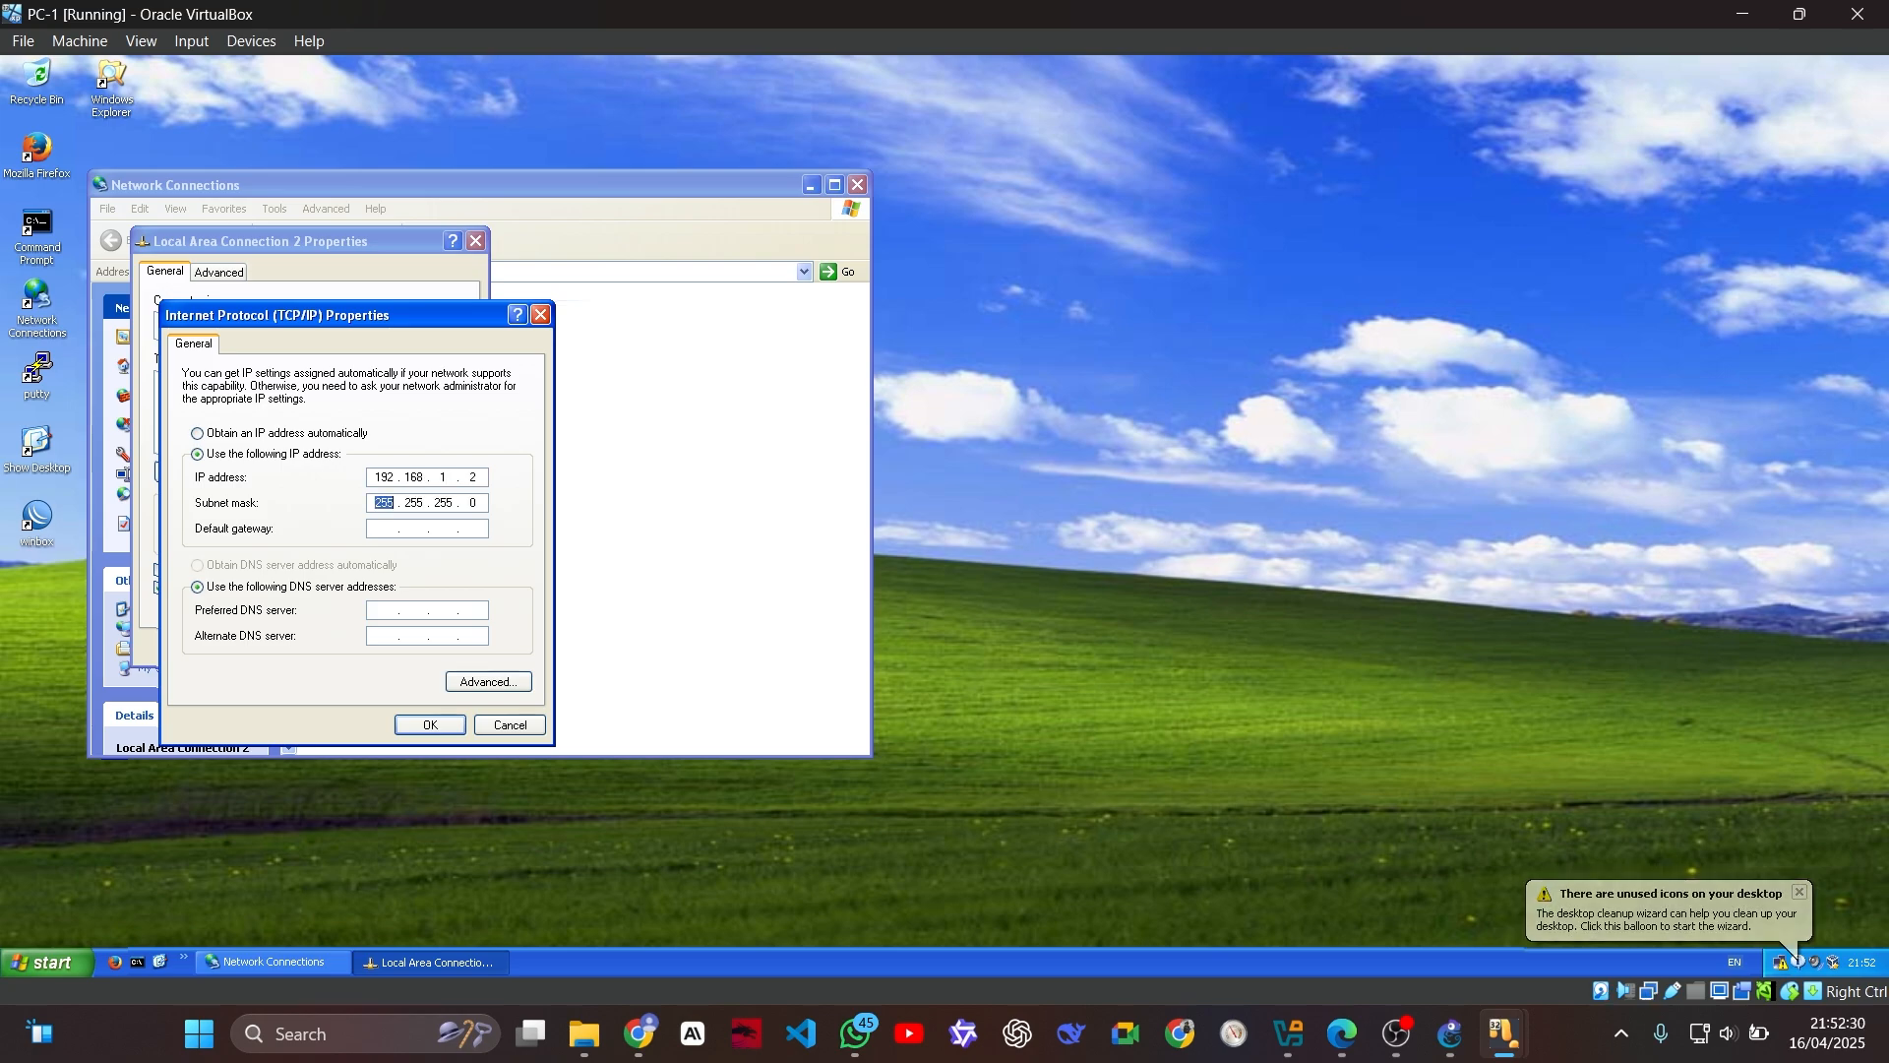
pyautogui.click(390, 533)
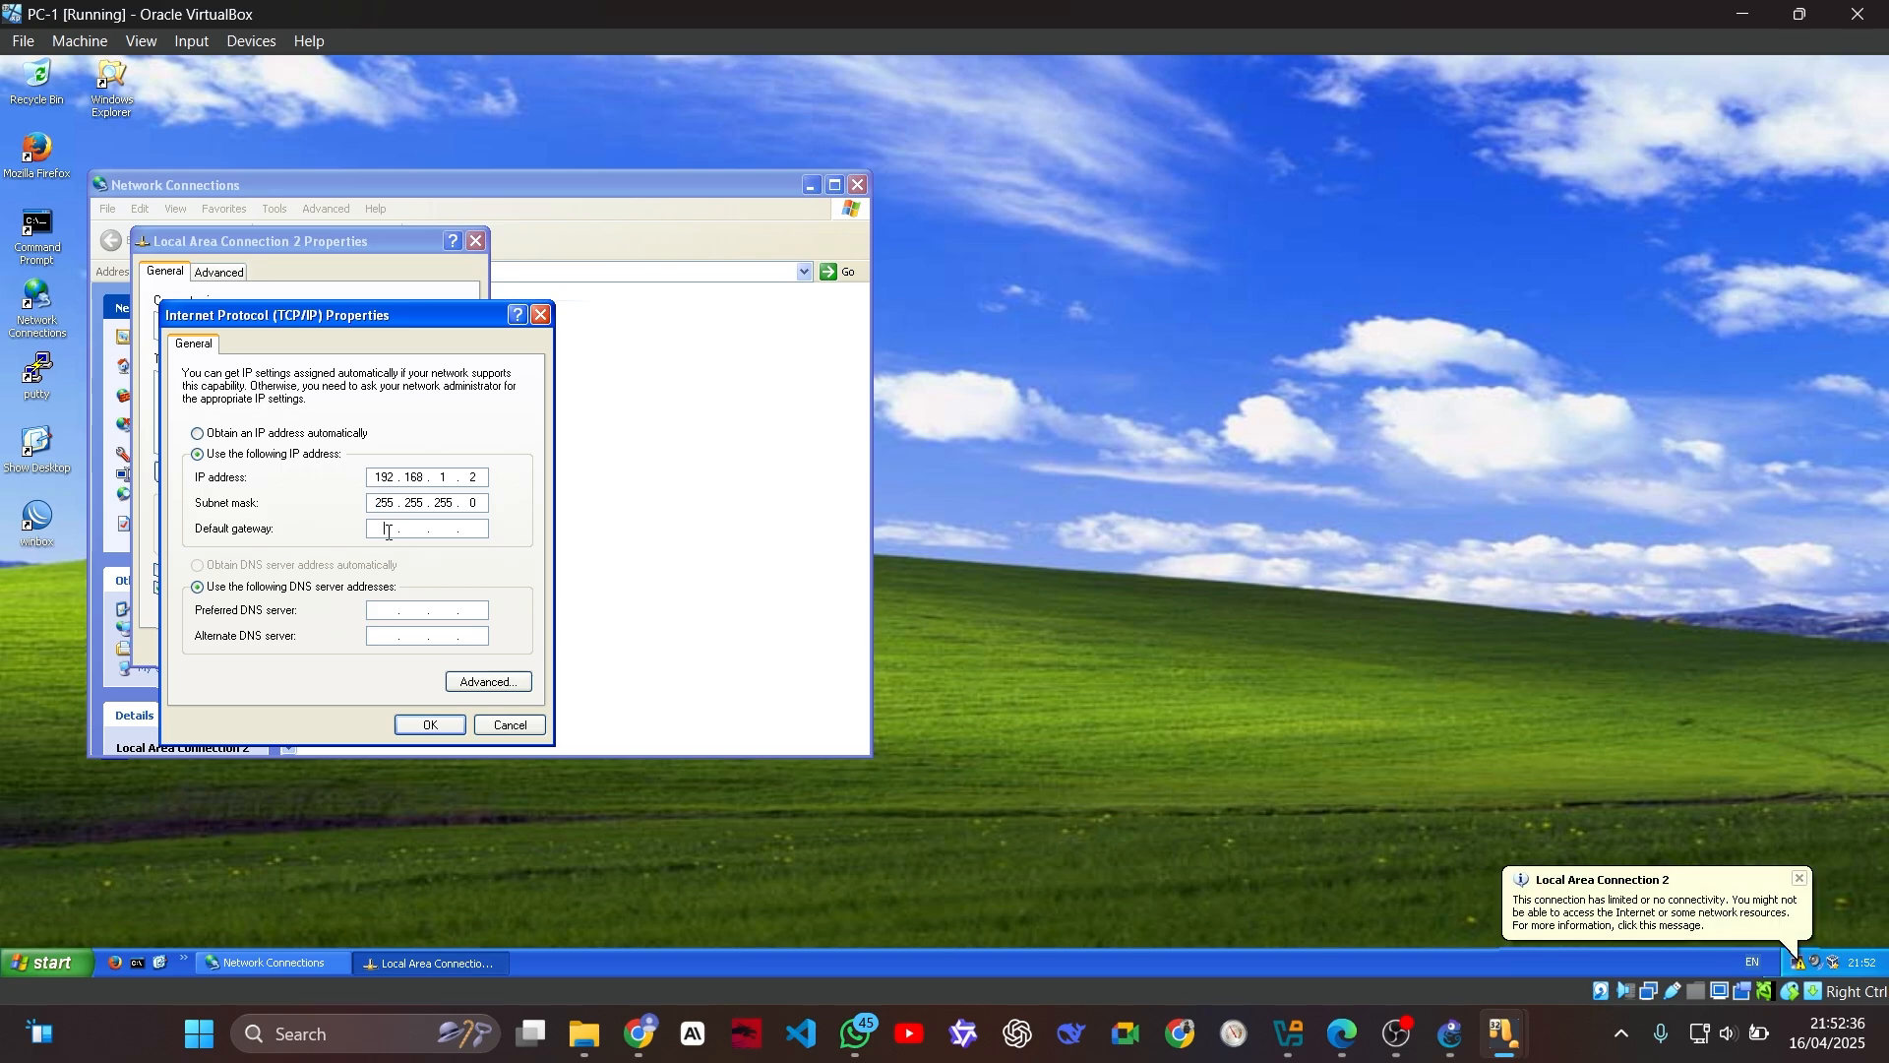
pyautogui.write('192 . 168 . 1 . 1')
pyautogui.press('Tab')
# Step: Enter PC-1's preferred DNS server address and apply the connection settings
pyautogui.click(386, 611)
pyautogui.write('172 . 20 ')
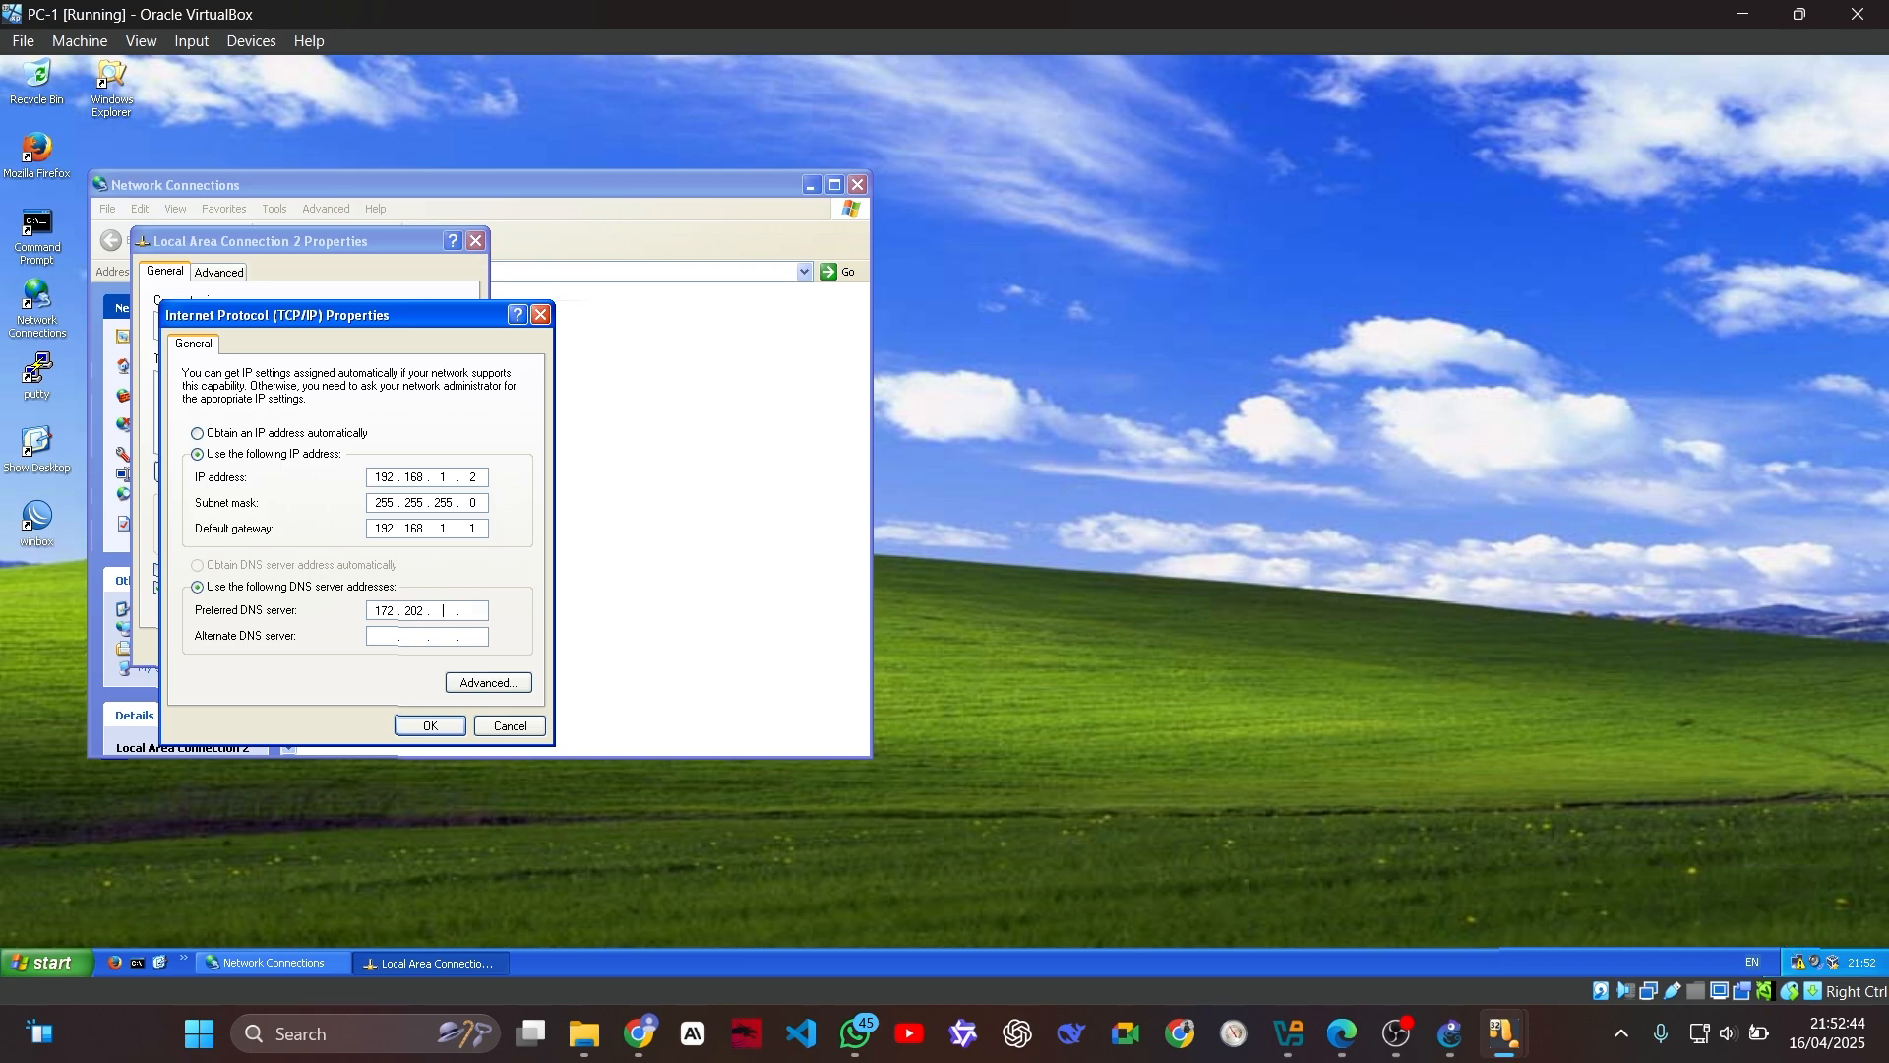
pyautogui.write('. 20')
pyautogui.click(418, 729)
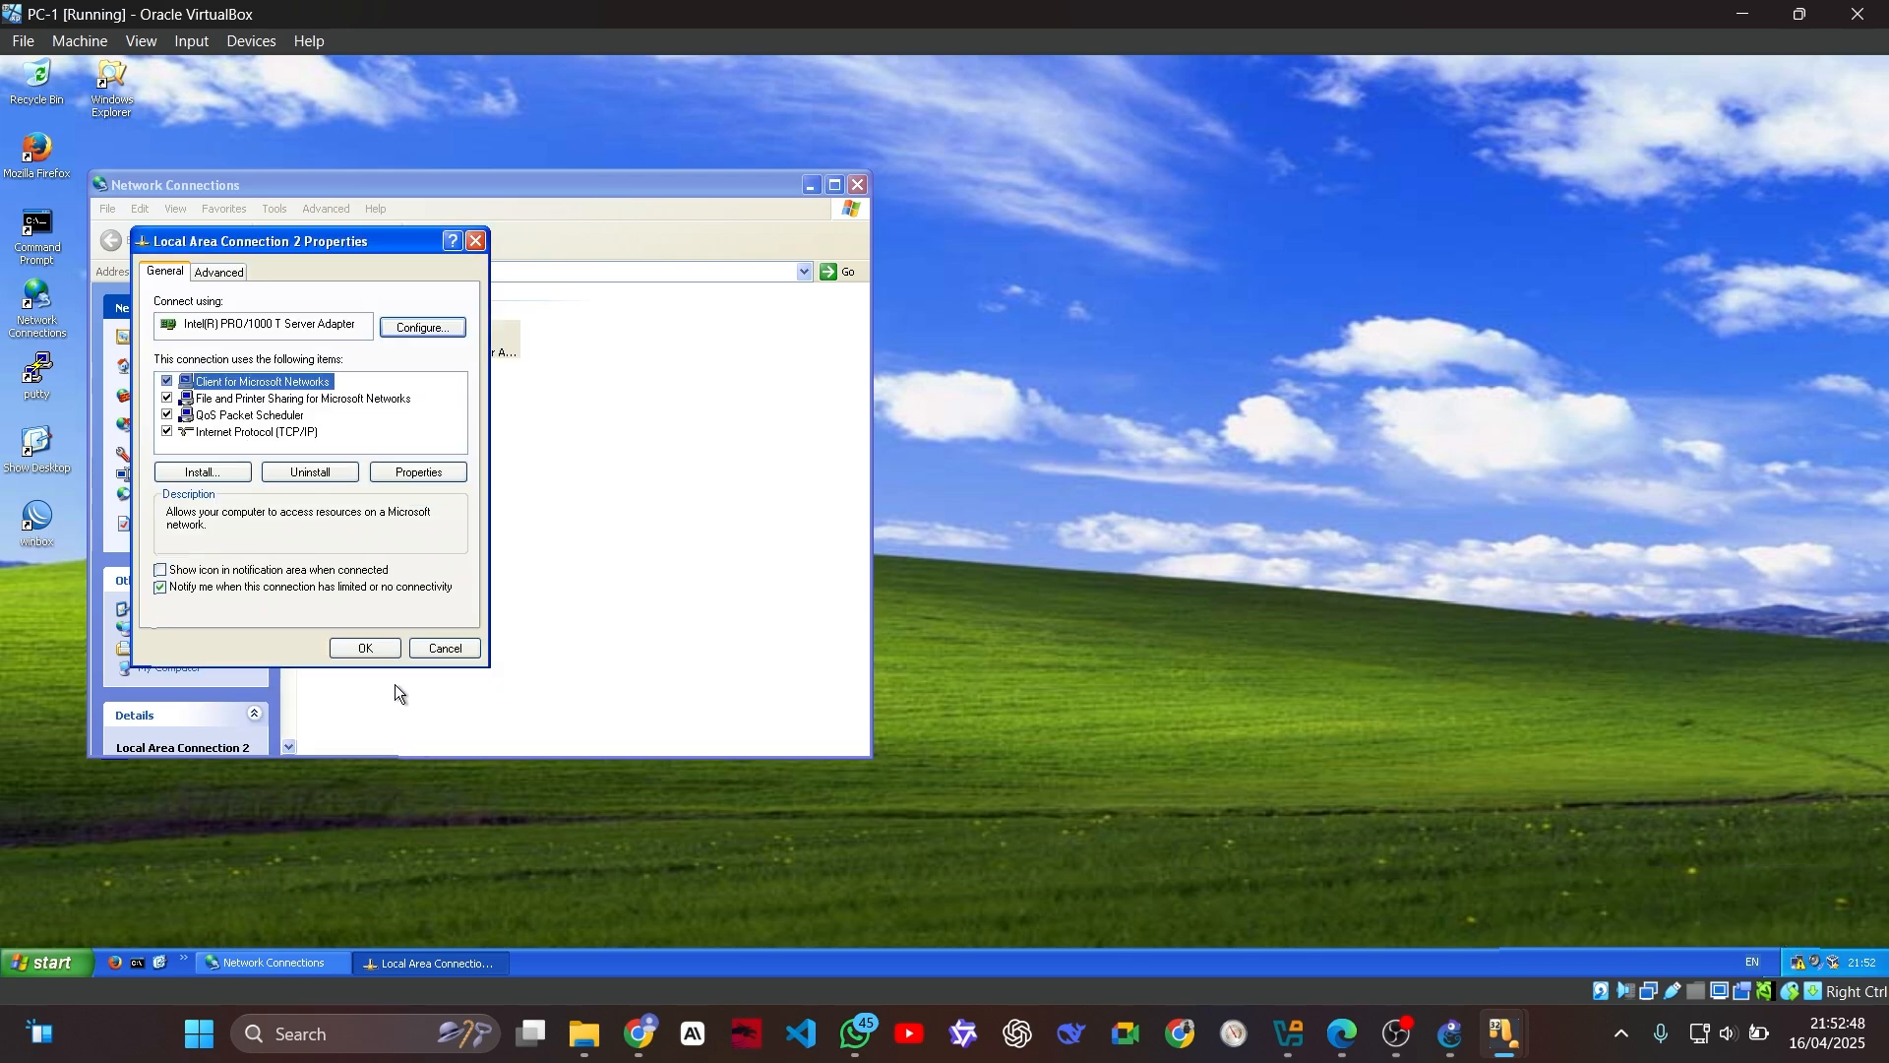
pyautogui.click(359, 645)
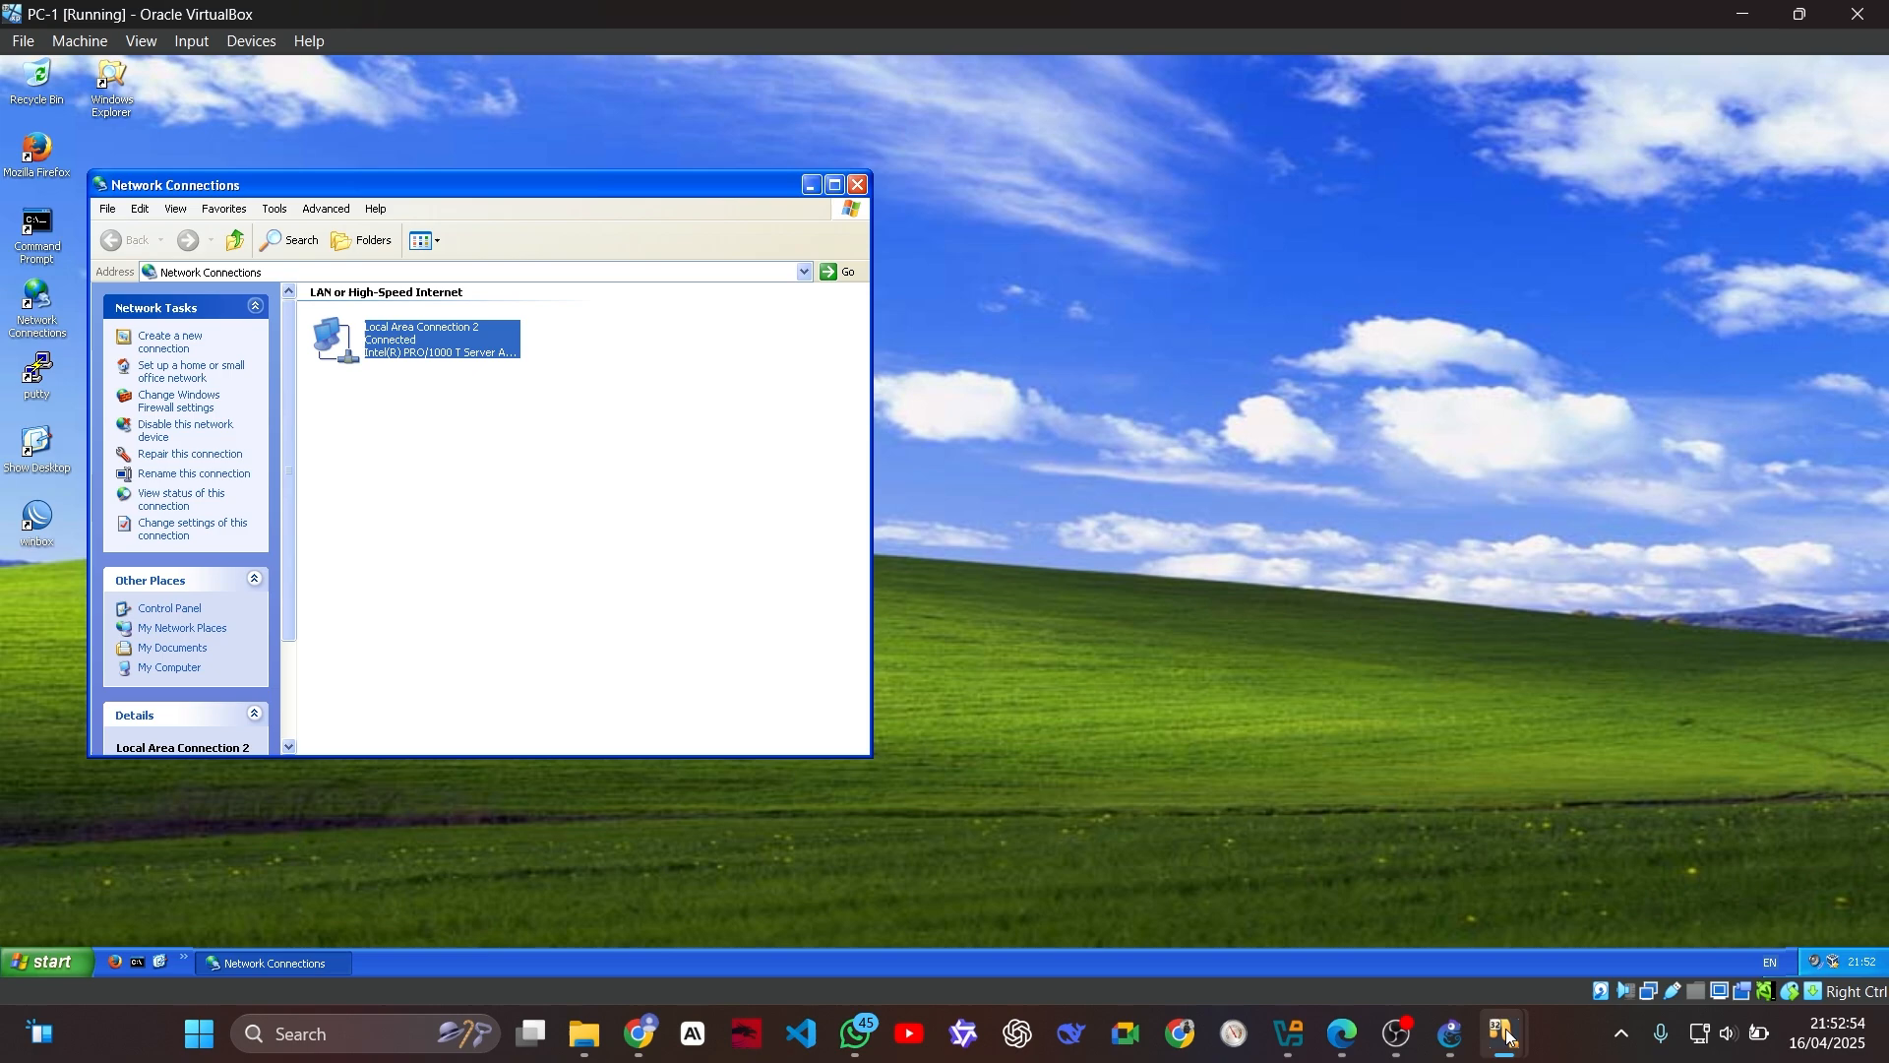
# Step: On PC-2, open the TCP/IP properties of Local Area Connection 2 and select manual IP addressing
pyautogui.moveTo(1505, 1034)
pyautogui.click(1378, 935)
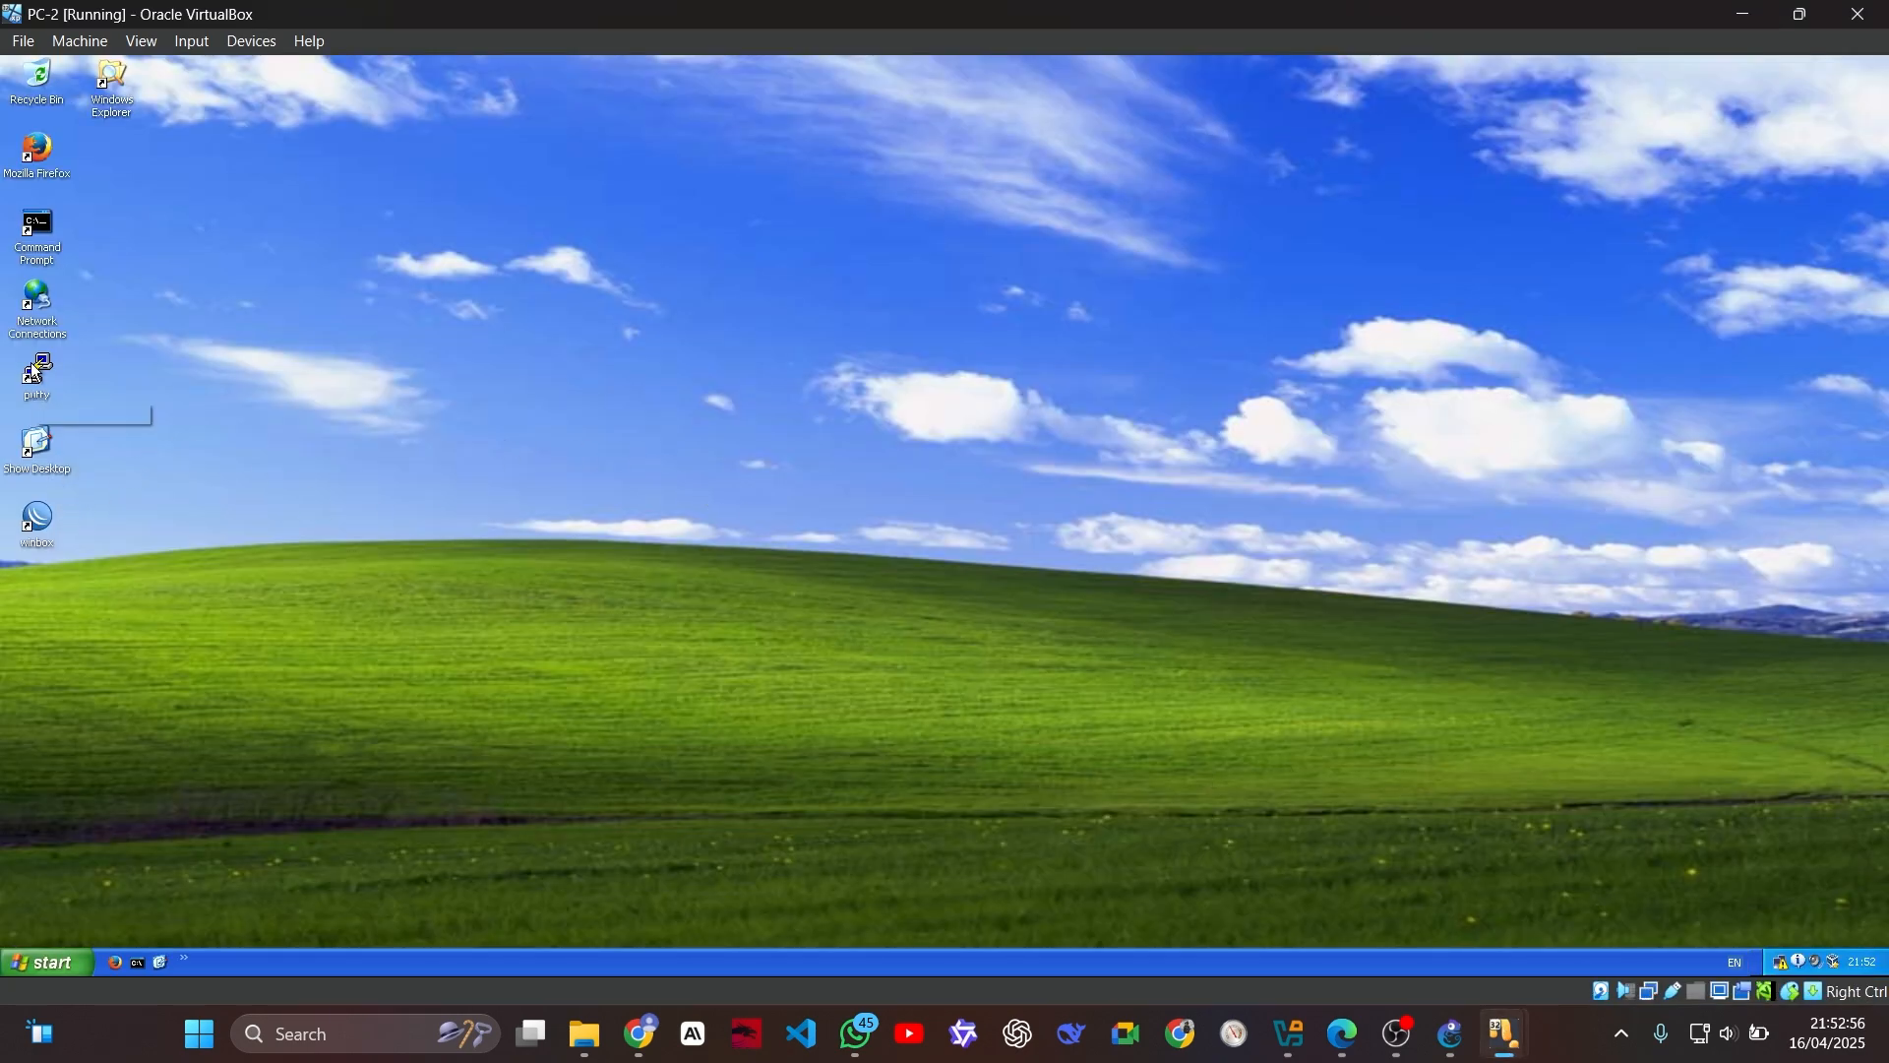
pyautogui.doubleClick(38, 306)
pyautogui.click(405, 353)
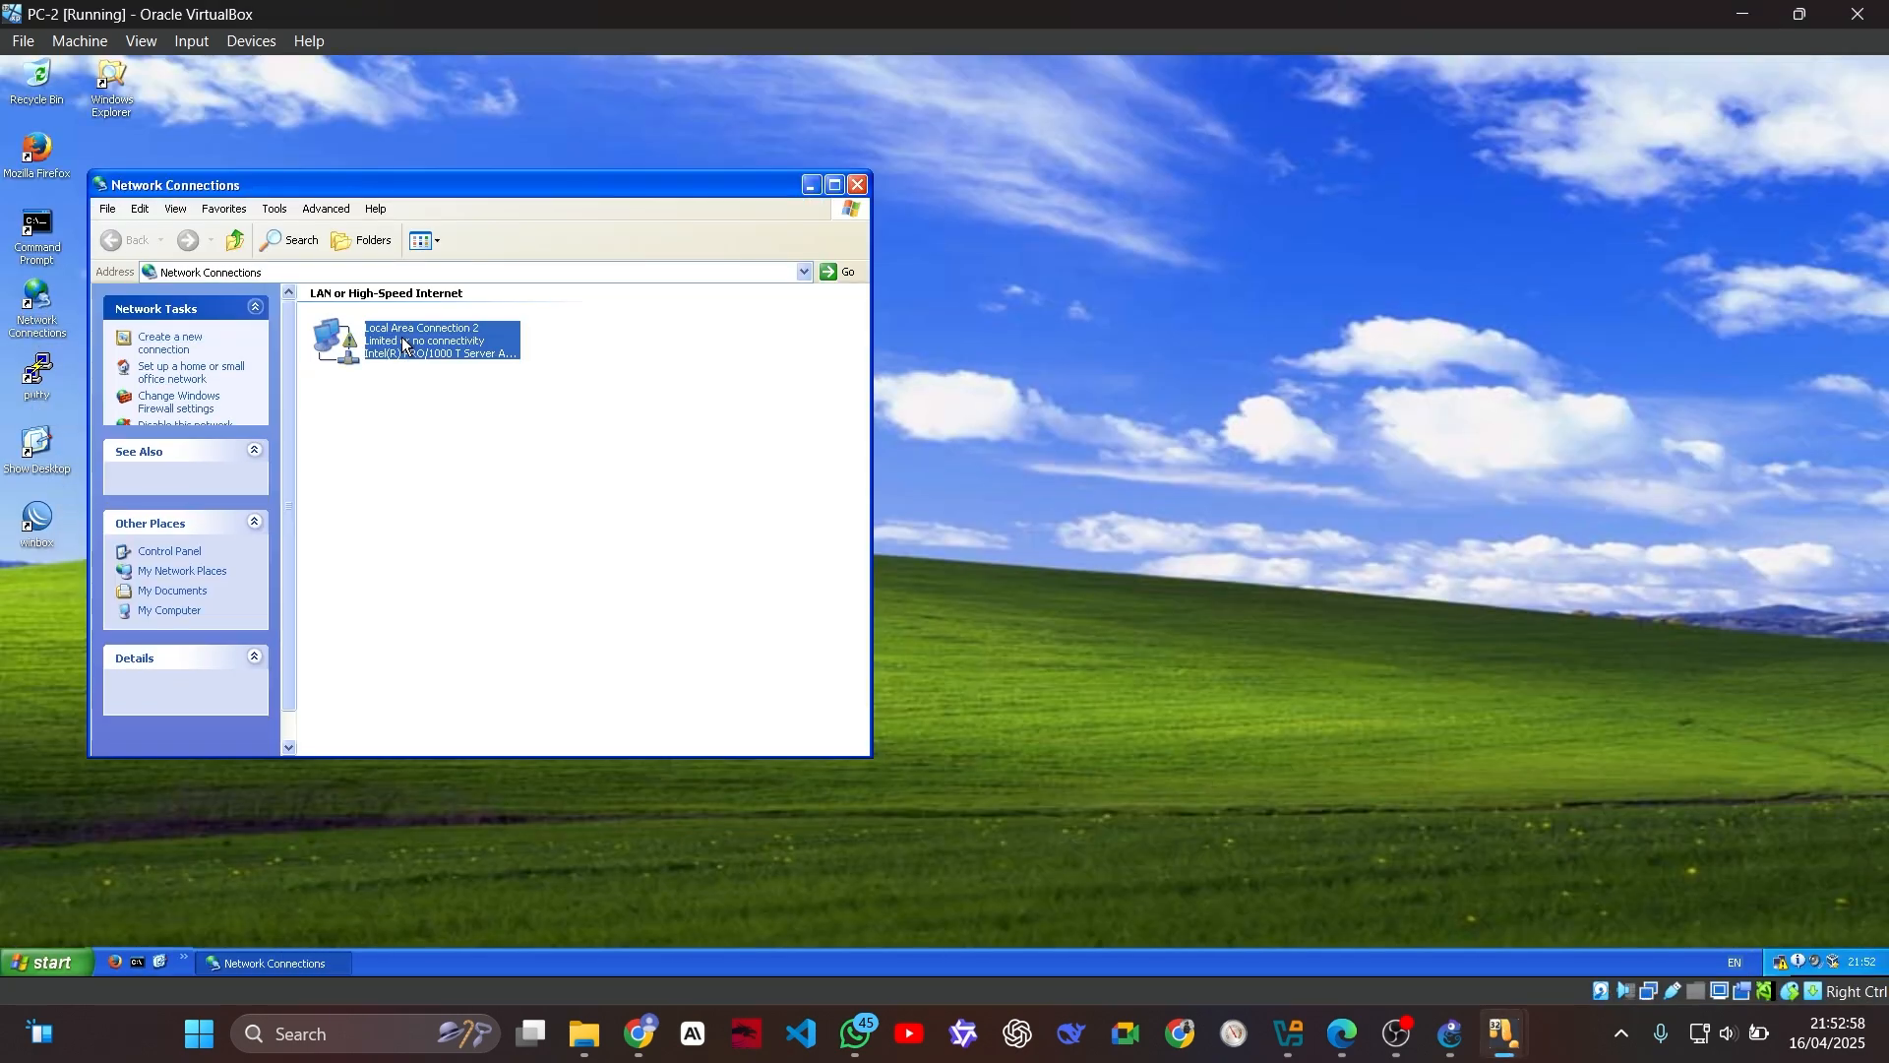
pyautogui.rightClick(393, 335)
pyautogui.click(500, 490)
pyautogui.doubleClick(319, 433)
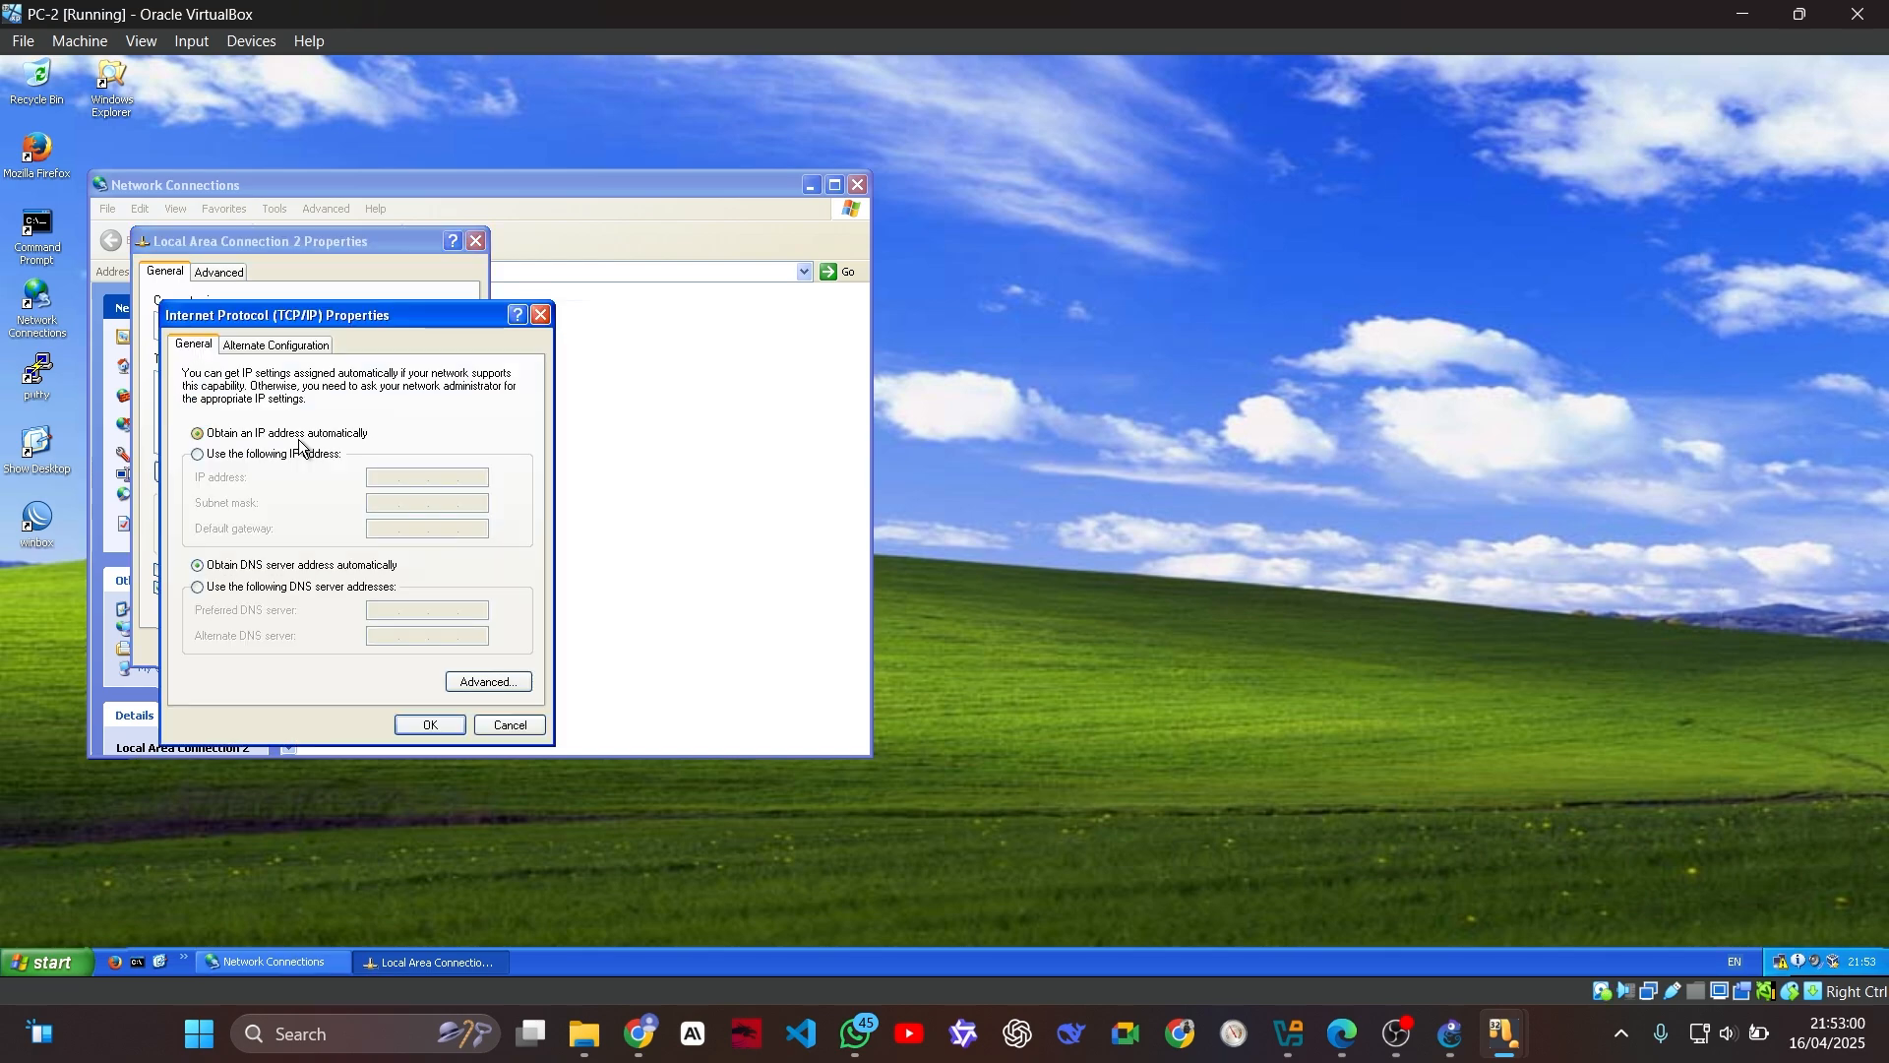
pyautogui.click(306, 455)
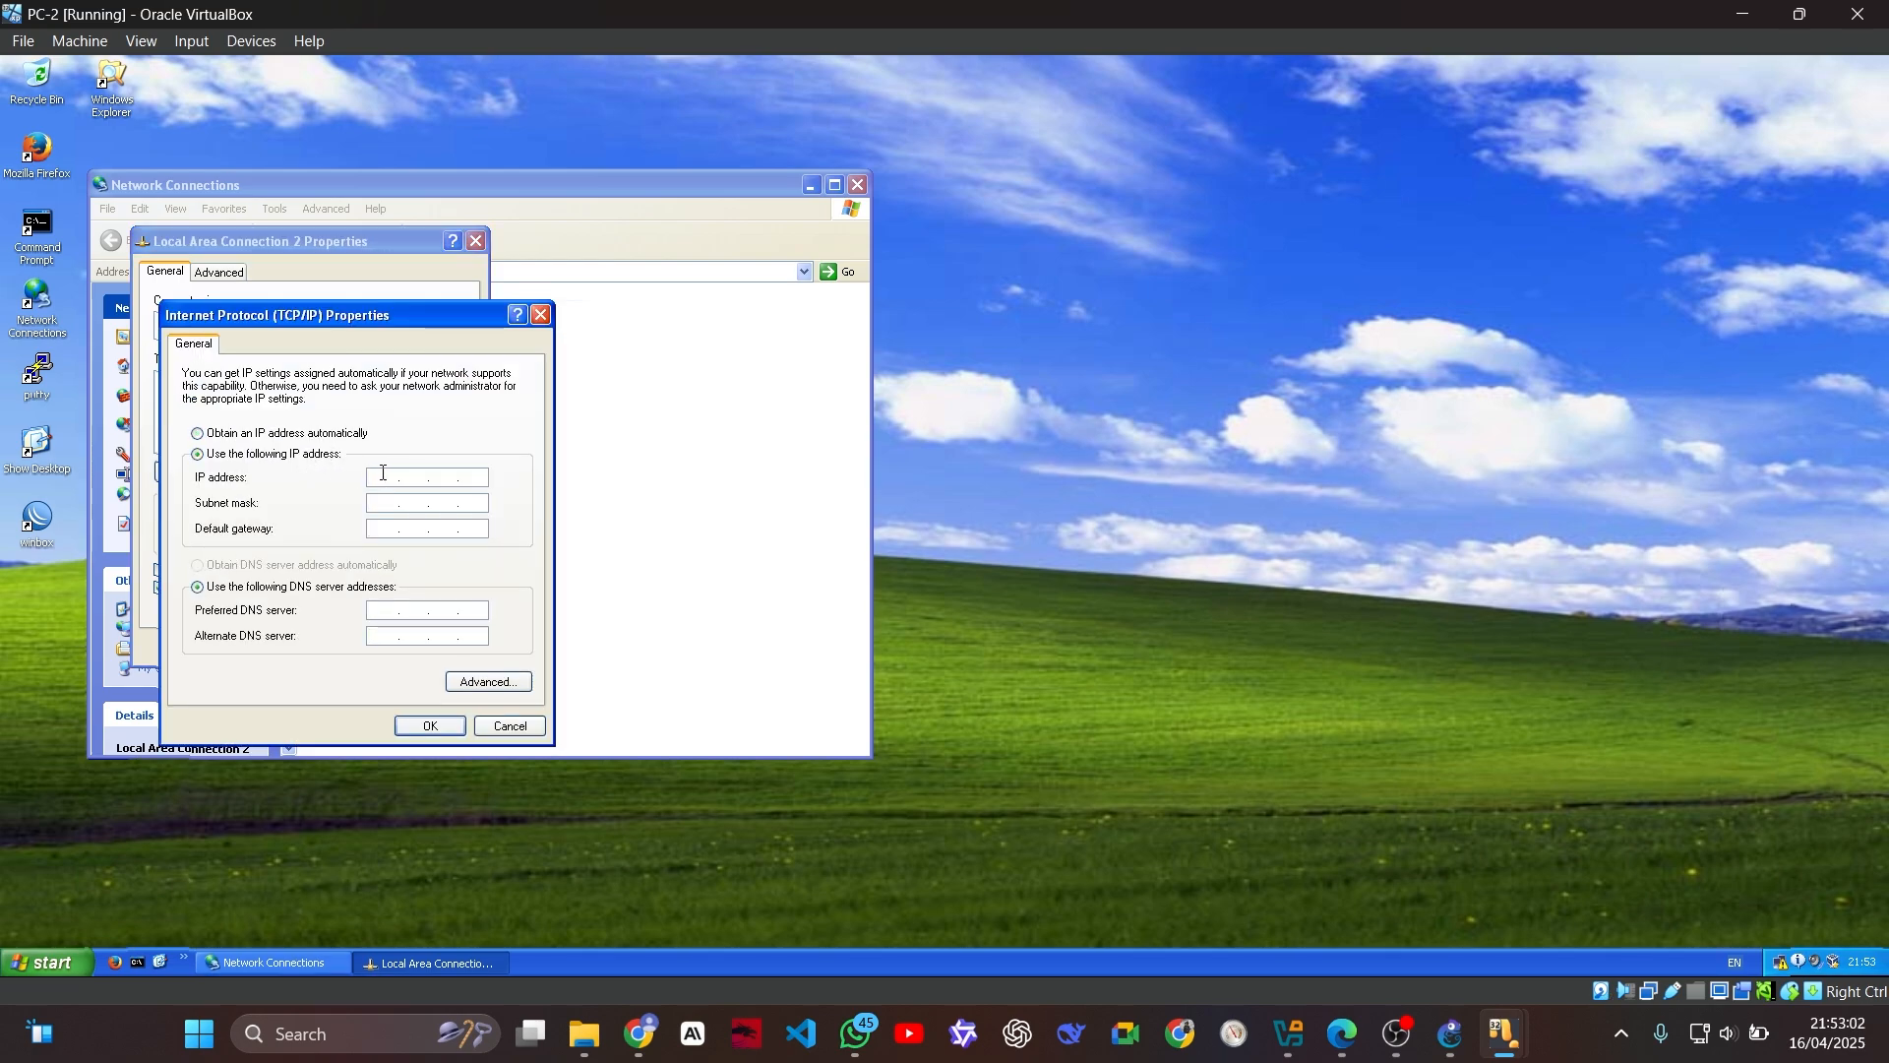
# Step: Set PC-2's IP address to 192.168.2.2 with subnet mask 255.255.255.0 and default gateway 192.168.2.1
pyautogui.click(384, 477)
pyautogui.write('192.168.2.2')
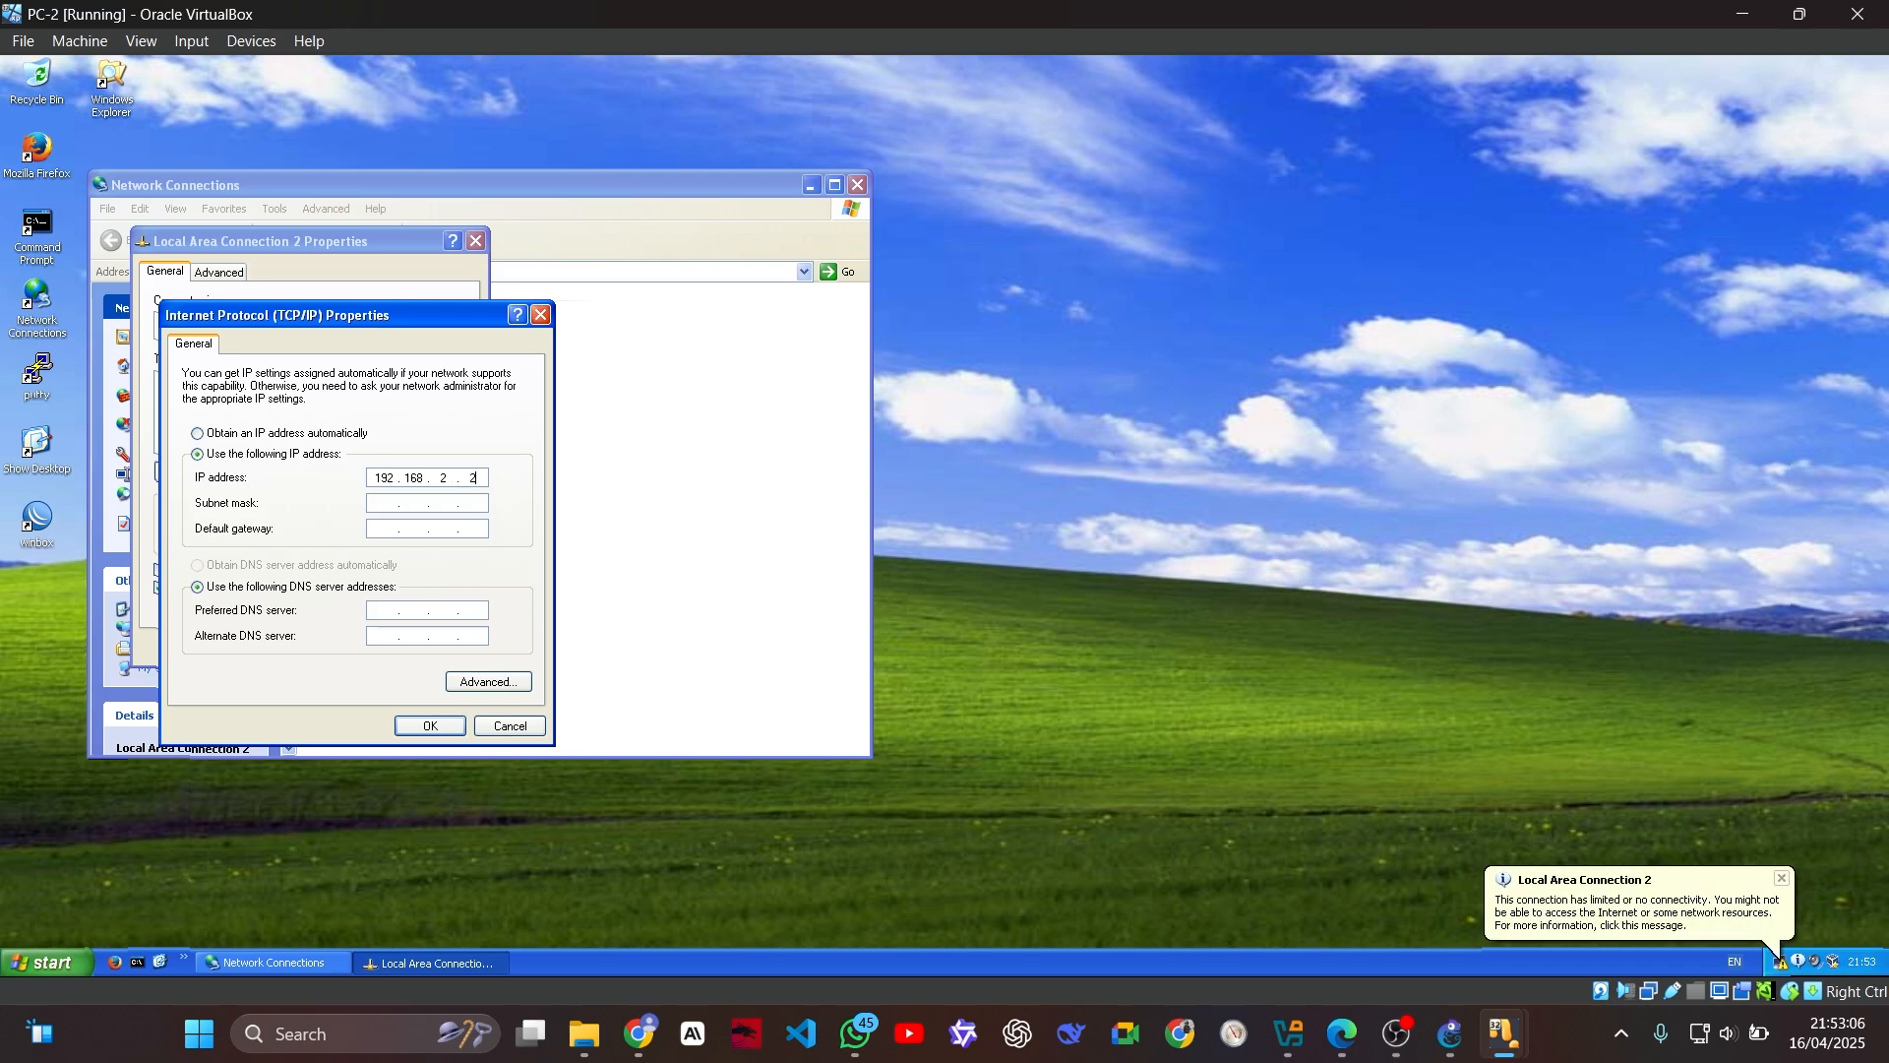
pyautogui.press('Tab')
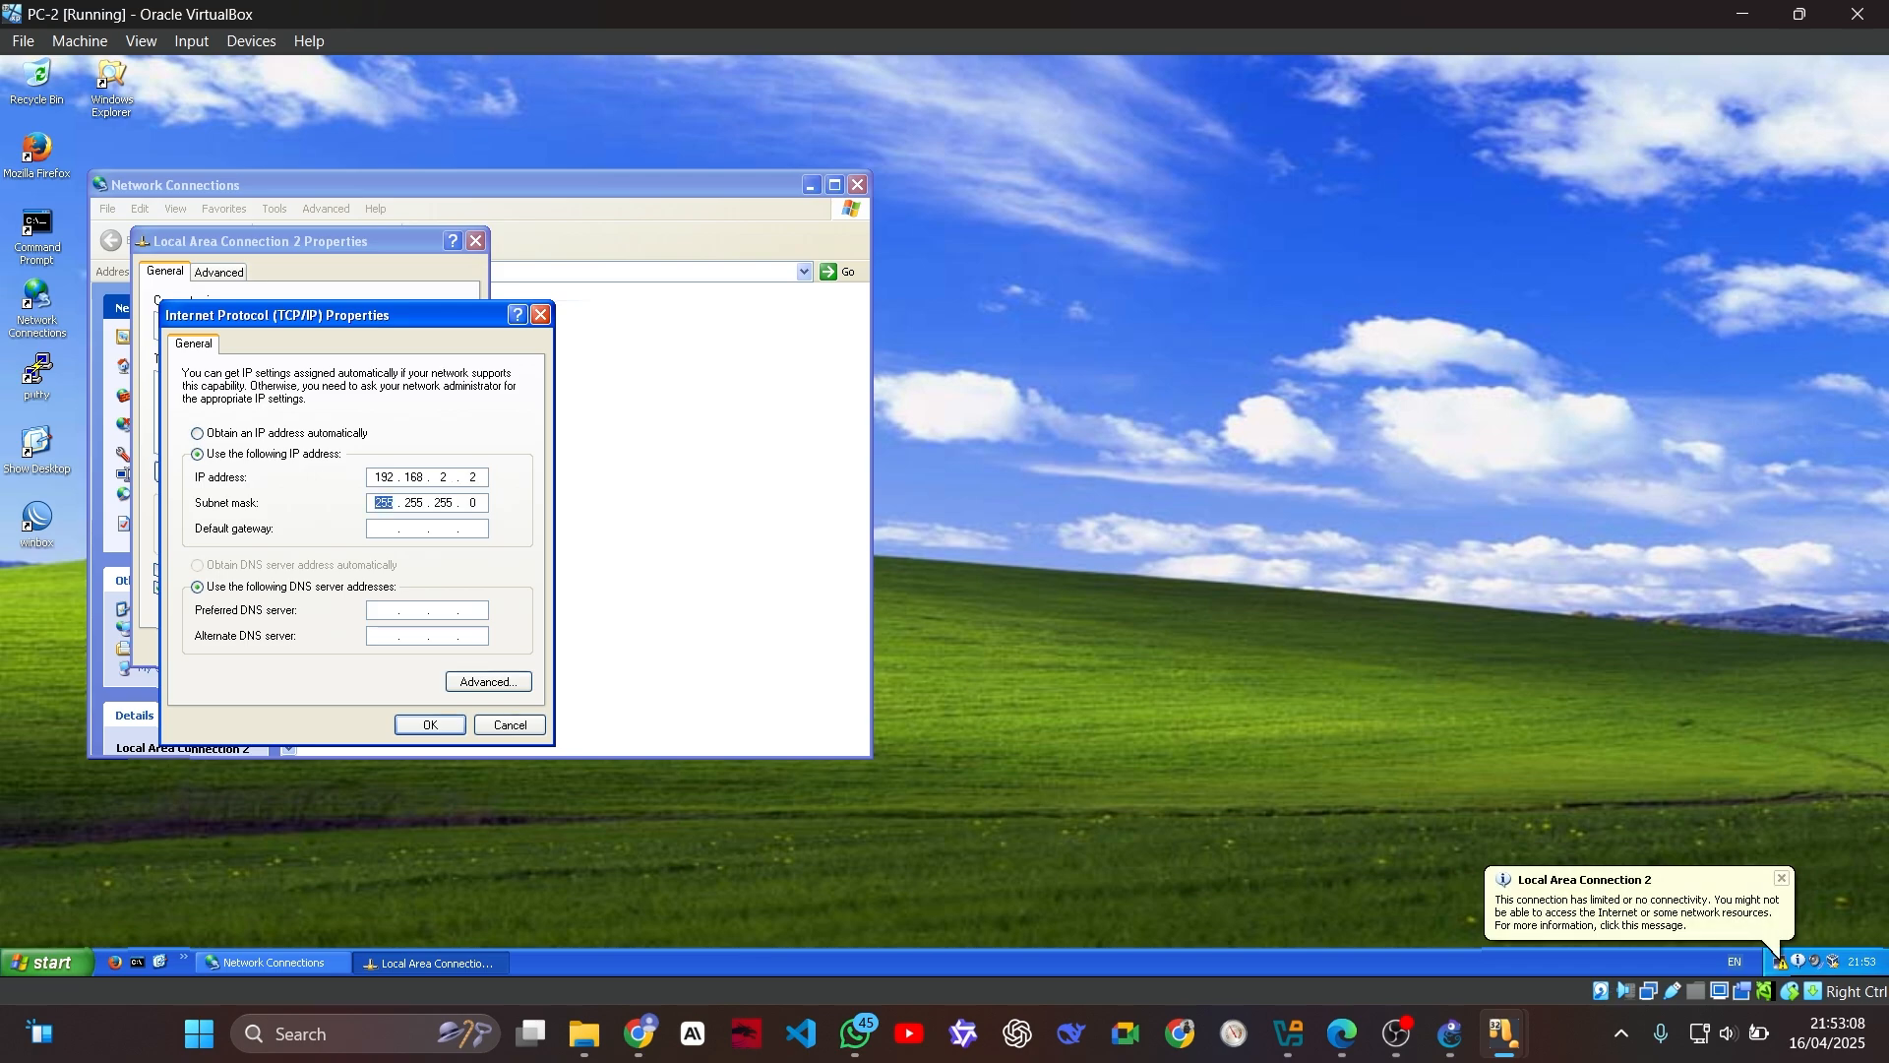
pyautogui.press('Tab')
pyautogui.write('192 . 168 . 2 . 1')
pyautogui.press('Tab')
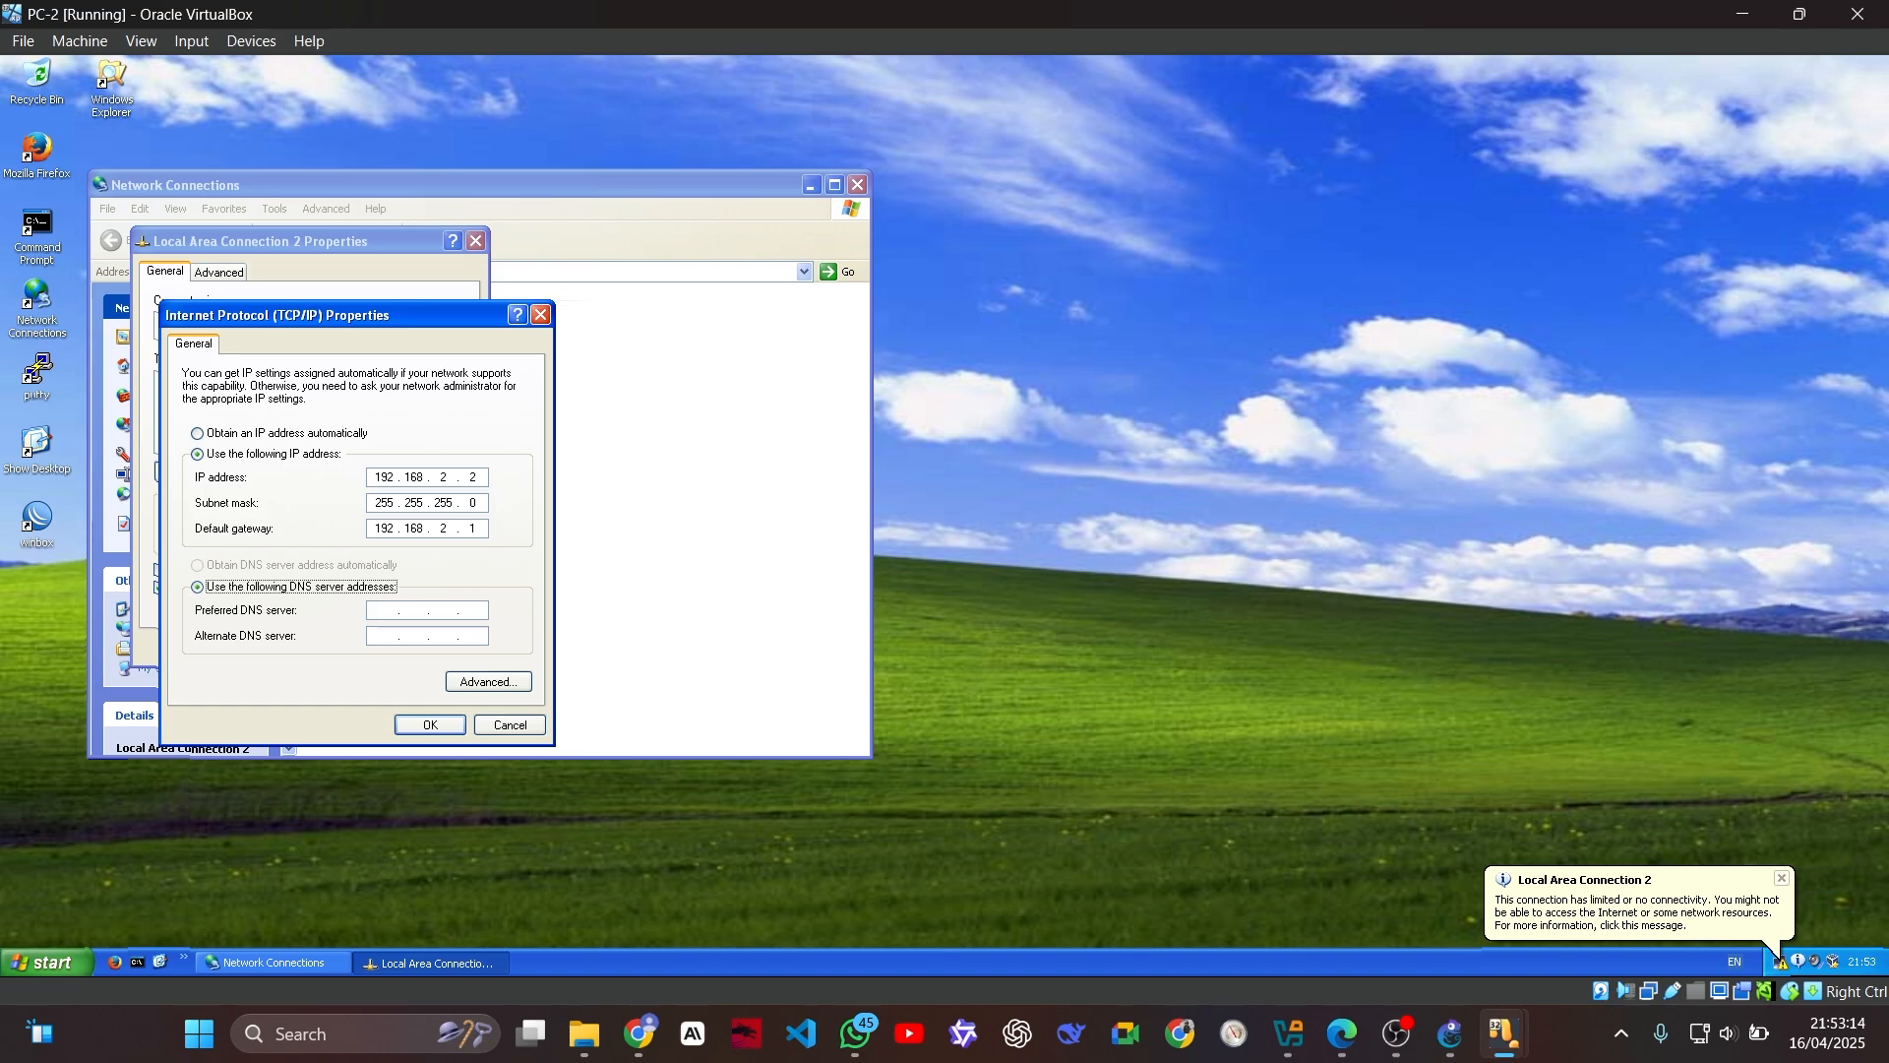
# Step: Set PC-2's preferred DNS server to 172.20.20.9 and accept the TCP/IP settings
pyautogui.click(392, 609)
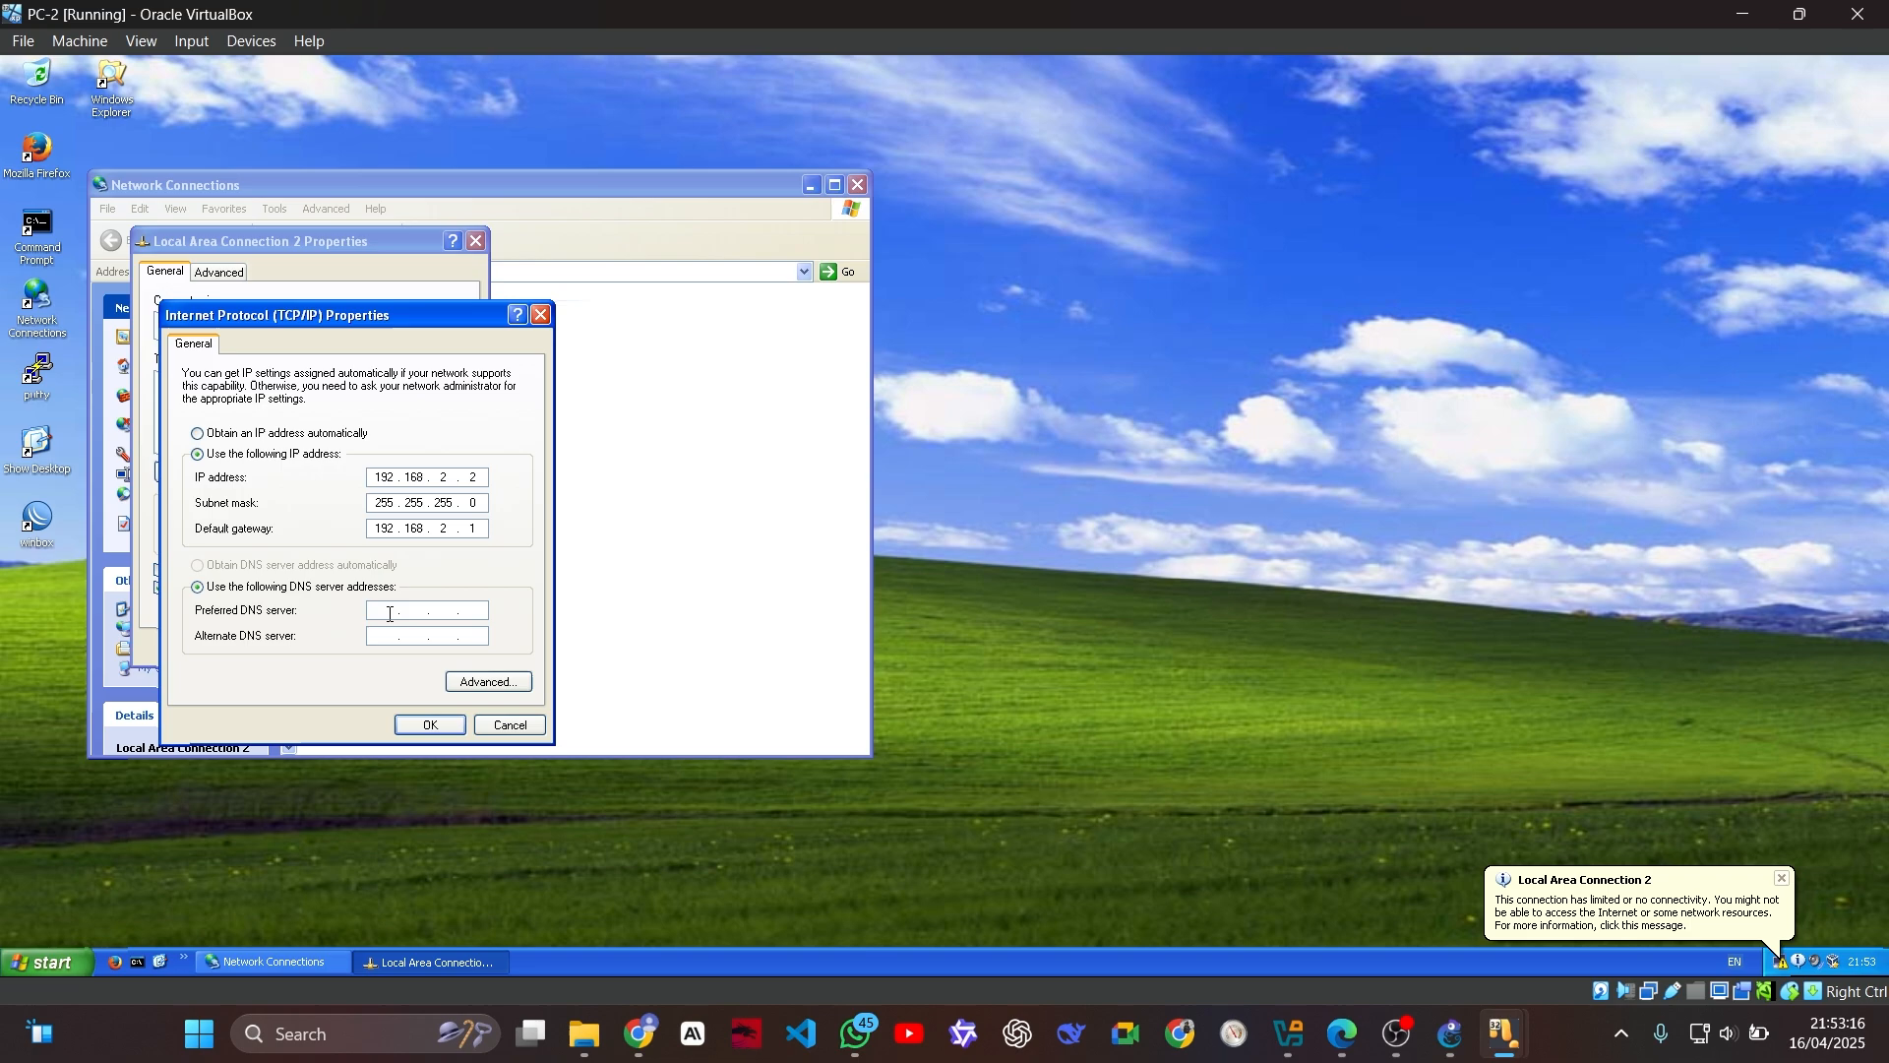
pyautogui.write('172 . 20 . 20 ')
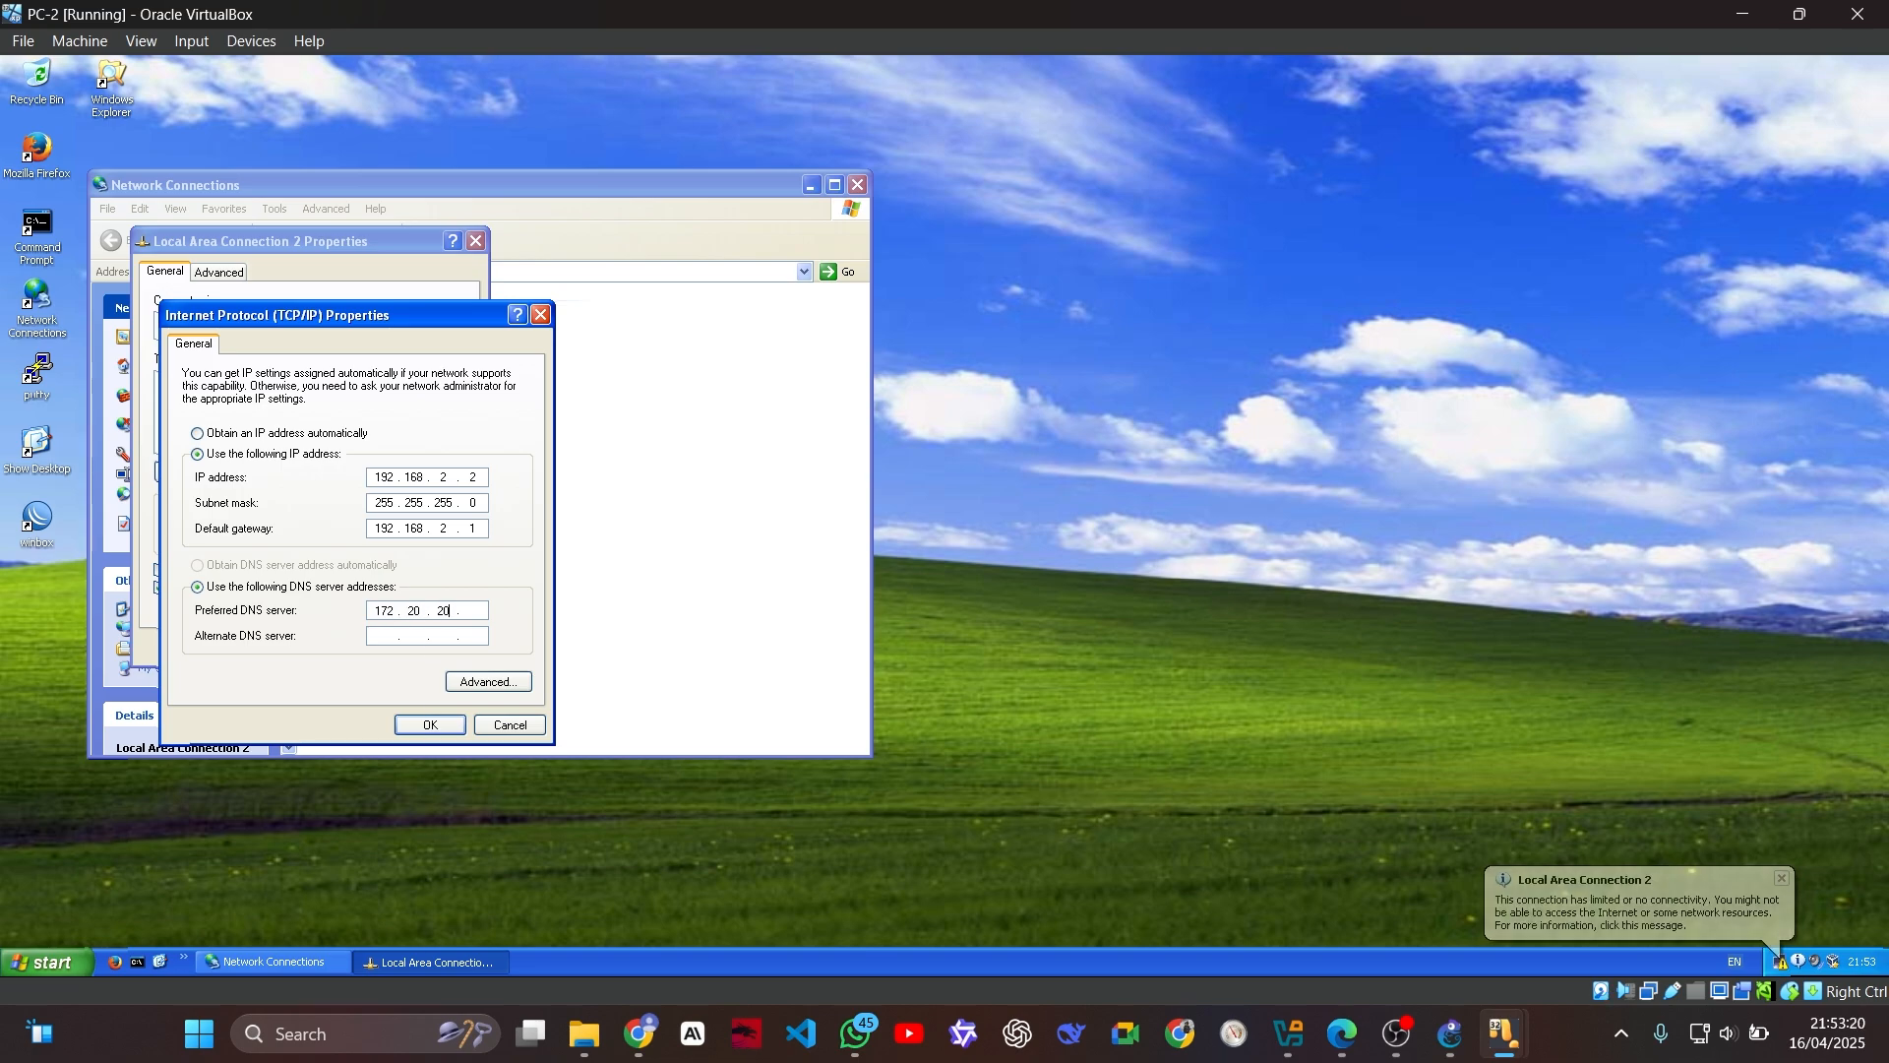
pyautogui.write('. 9')
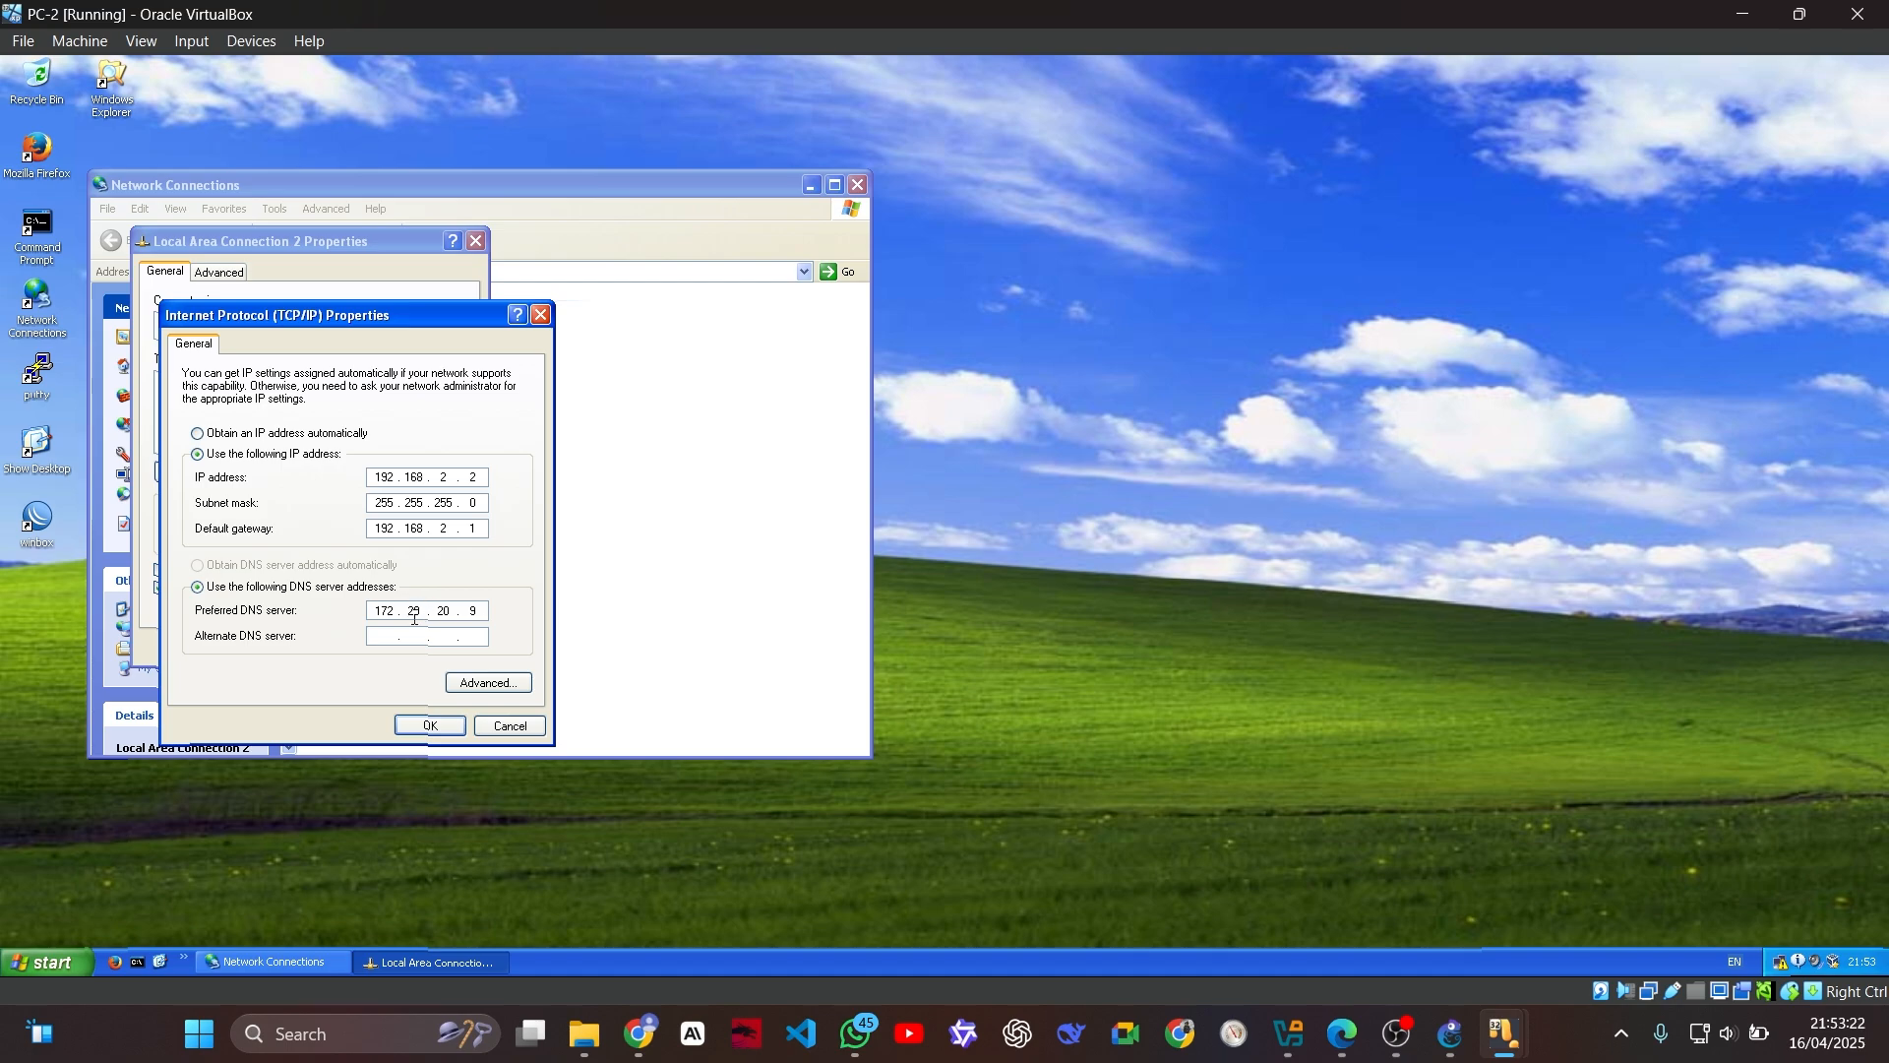
pyautogui.click(431, 723)
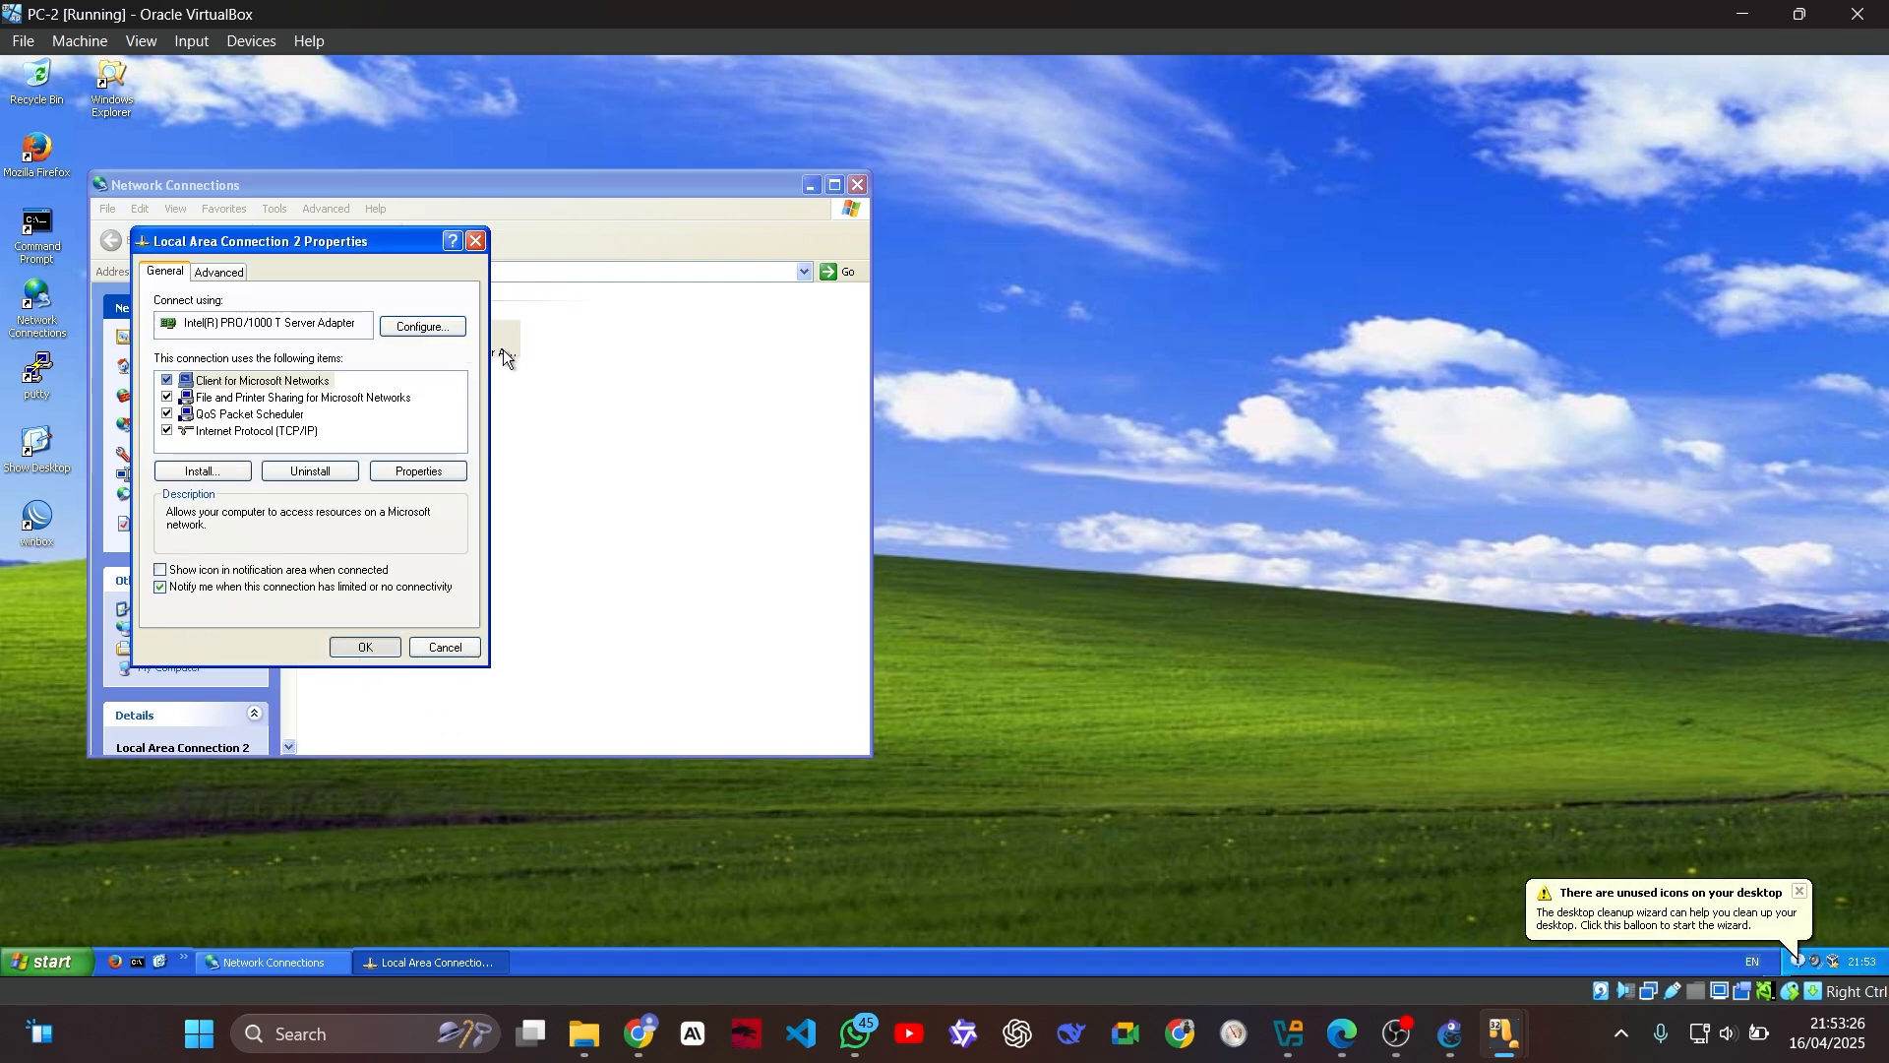
# Step: Apply PC-2's connection settings, and on PC-PUBLIC open Local Area Connection 2's TCP/IP properties with manual IP addressing selected
pyautogui.press('Return')
pyautogui.moveTo(1502, 1023)
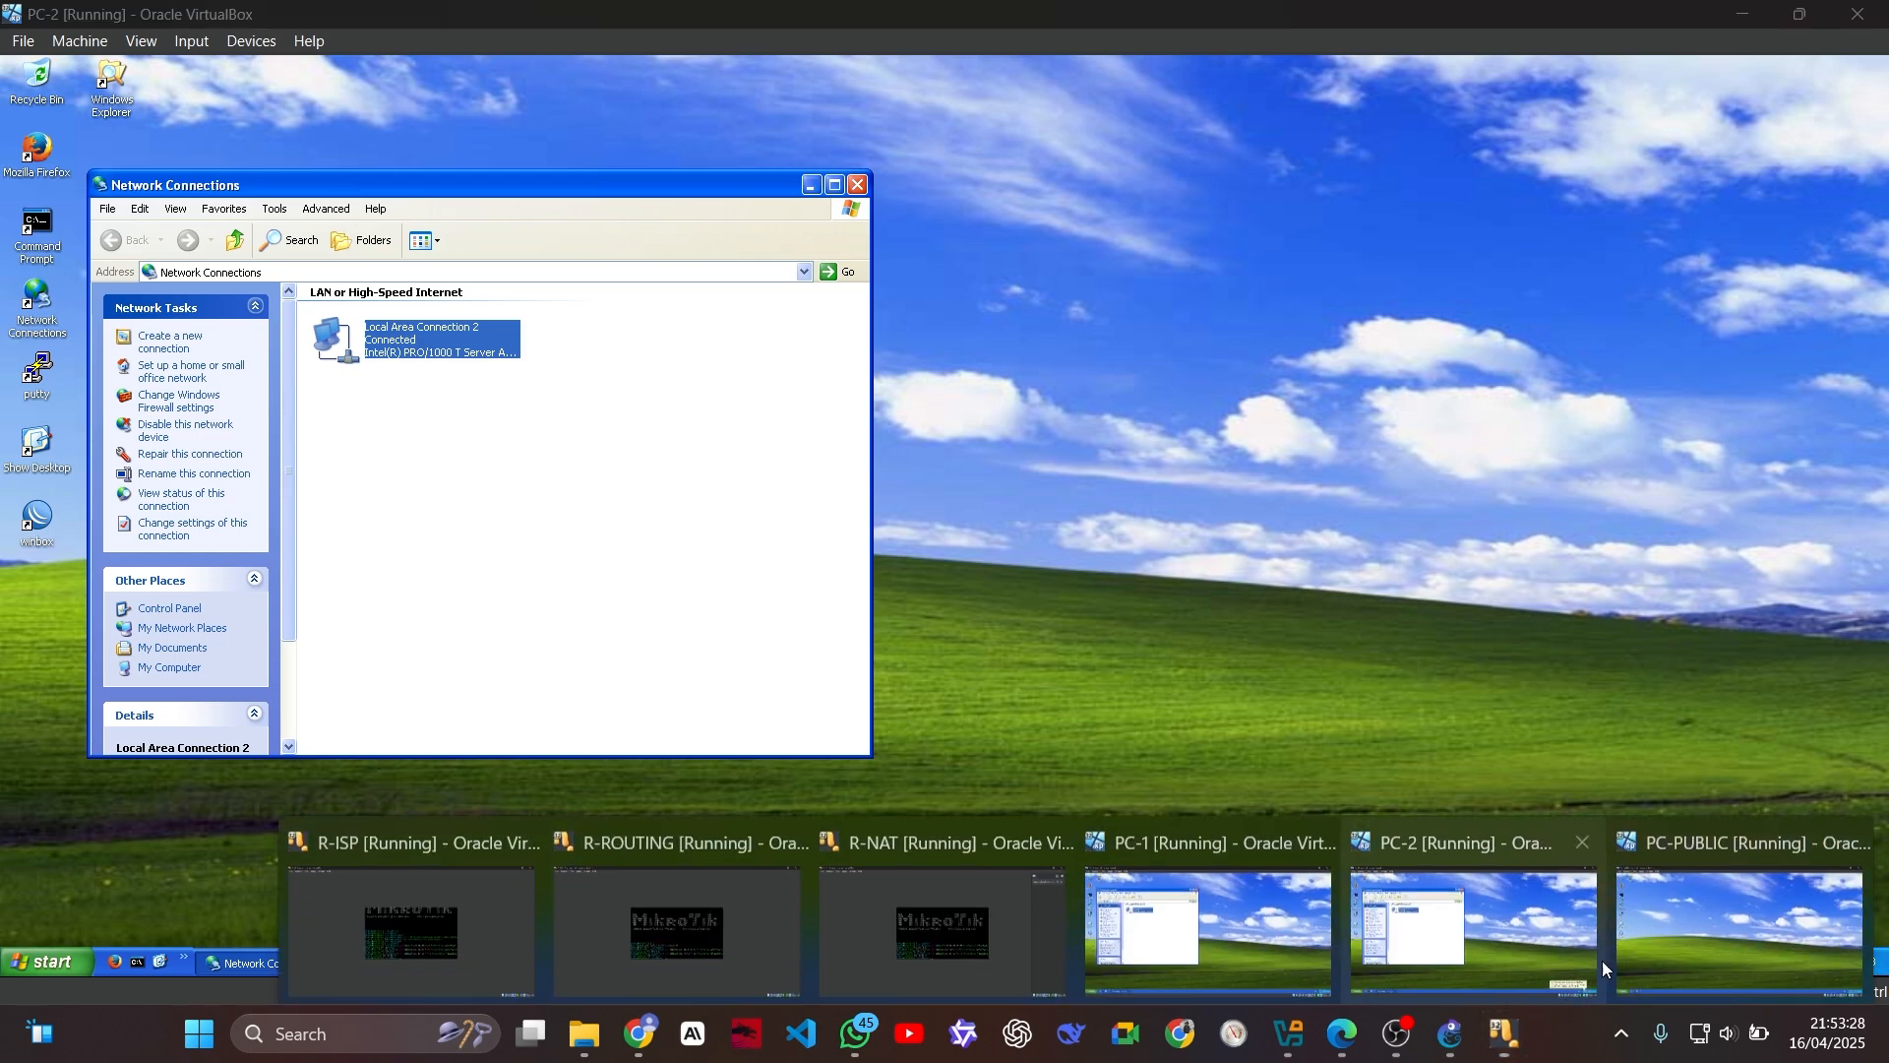
pyautogui.click(1663, 880)
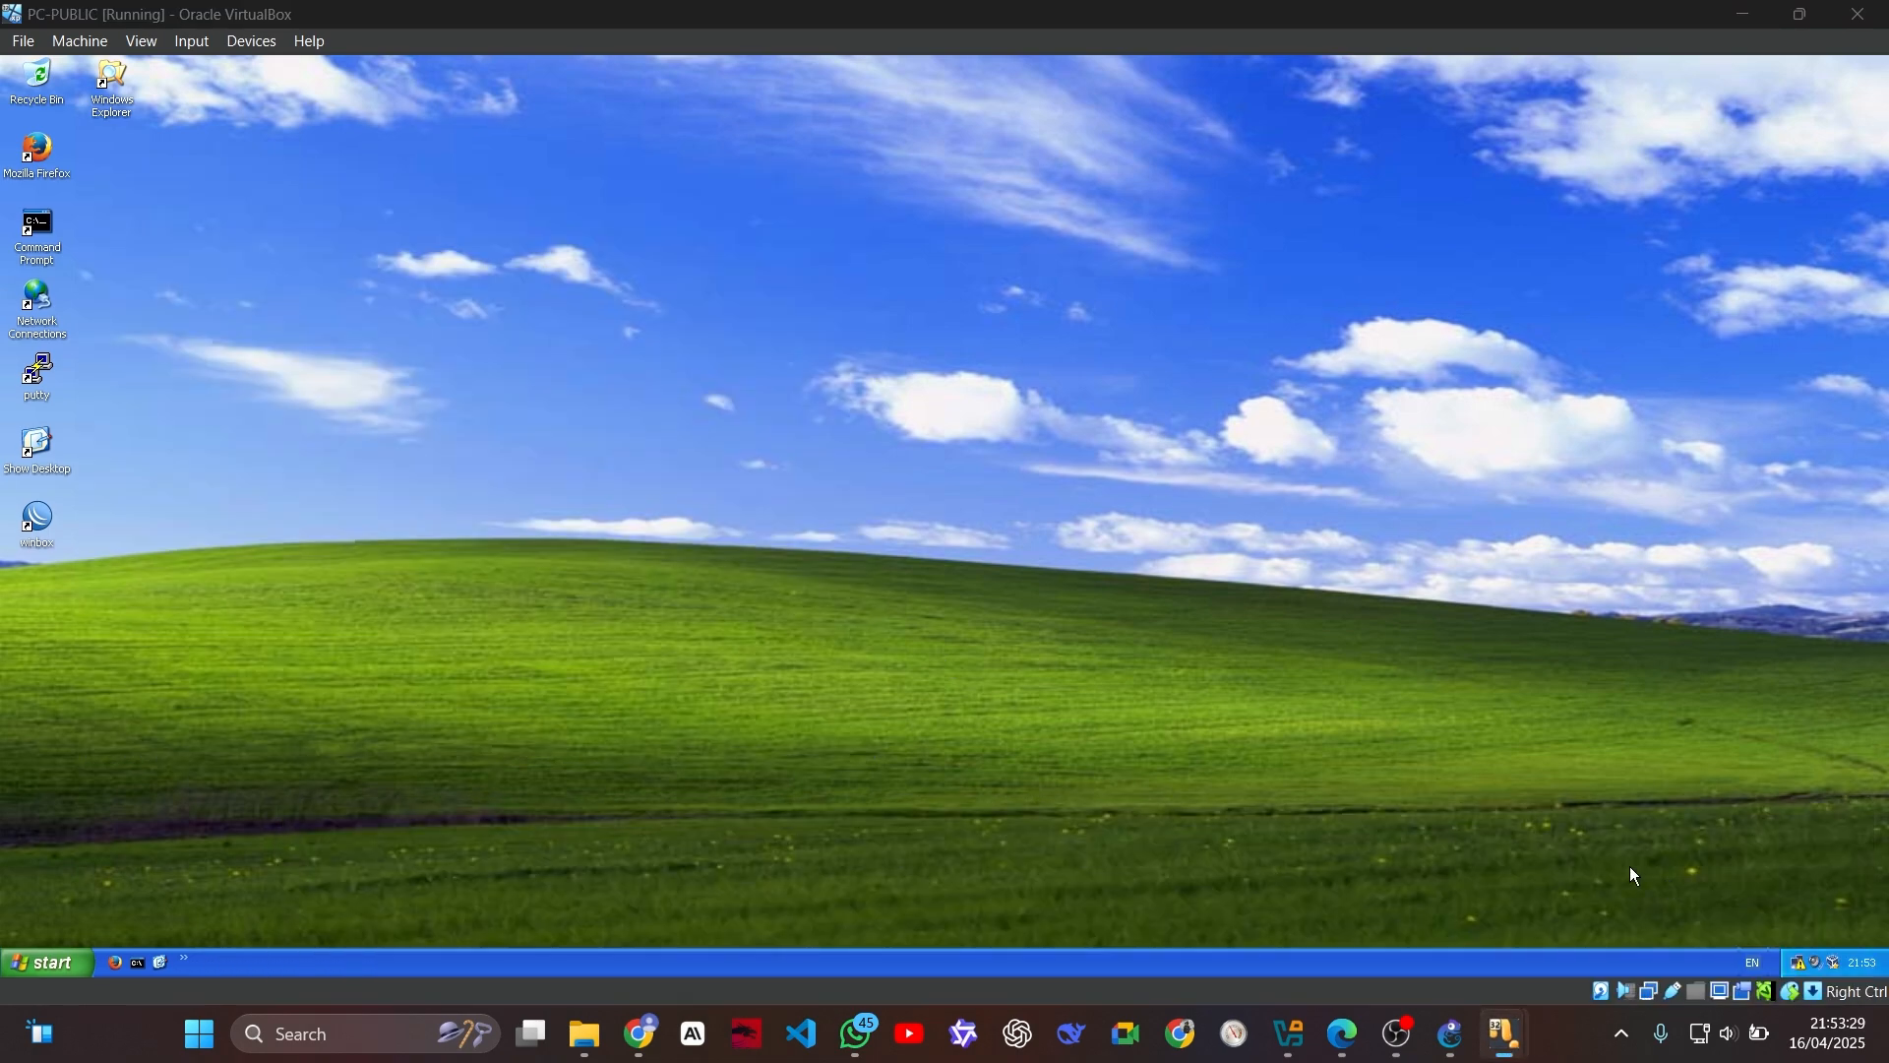
pyautogui.doubleClick(40, 307)
pyautogui.rightClick(392, 346)
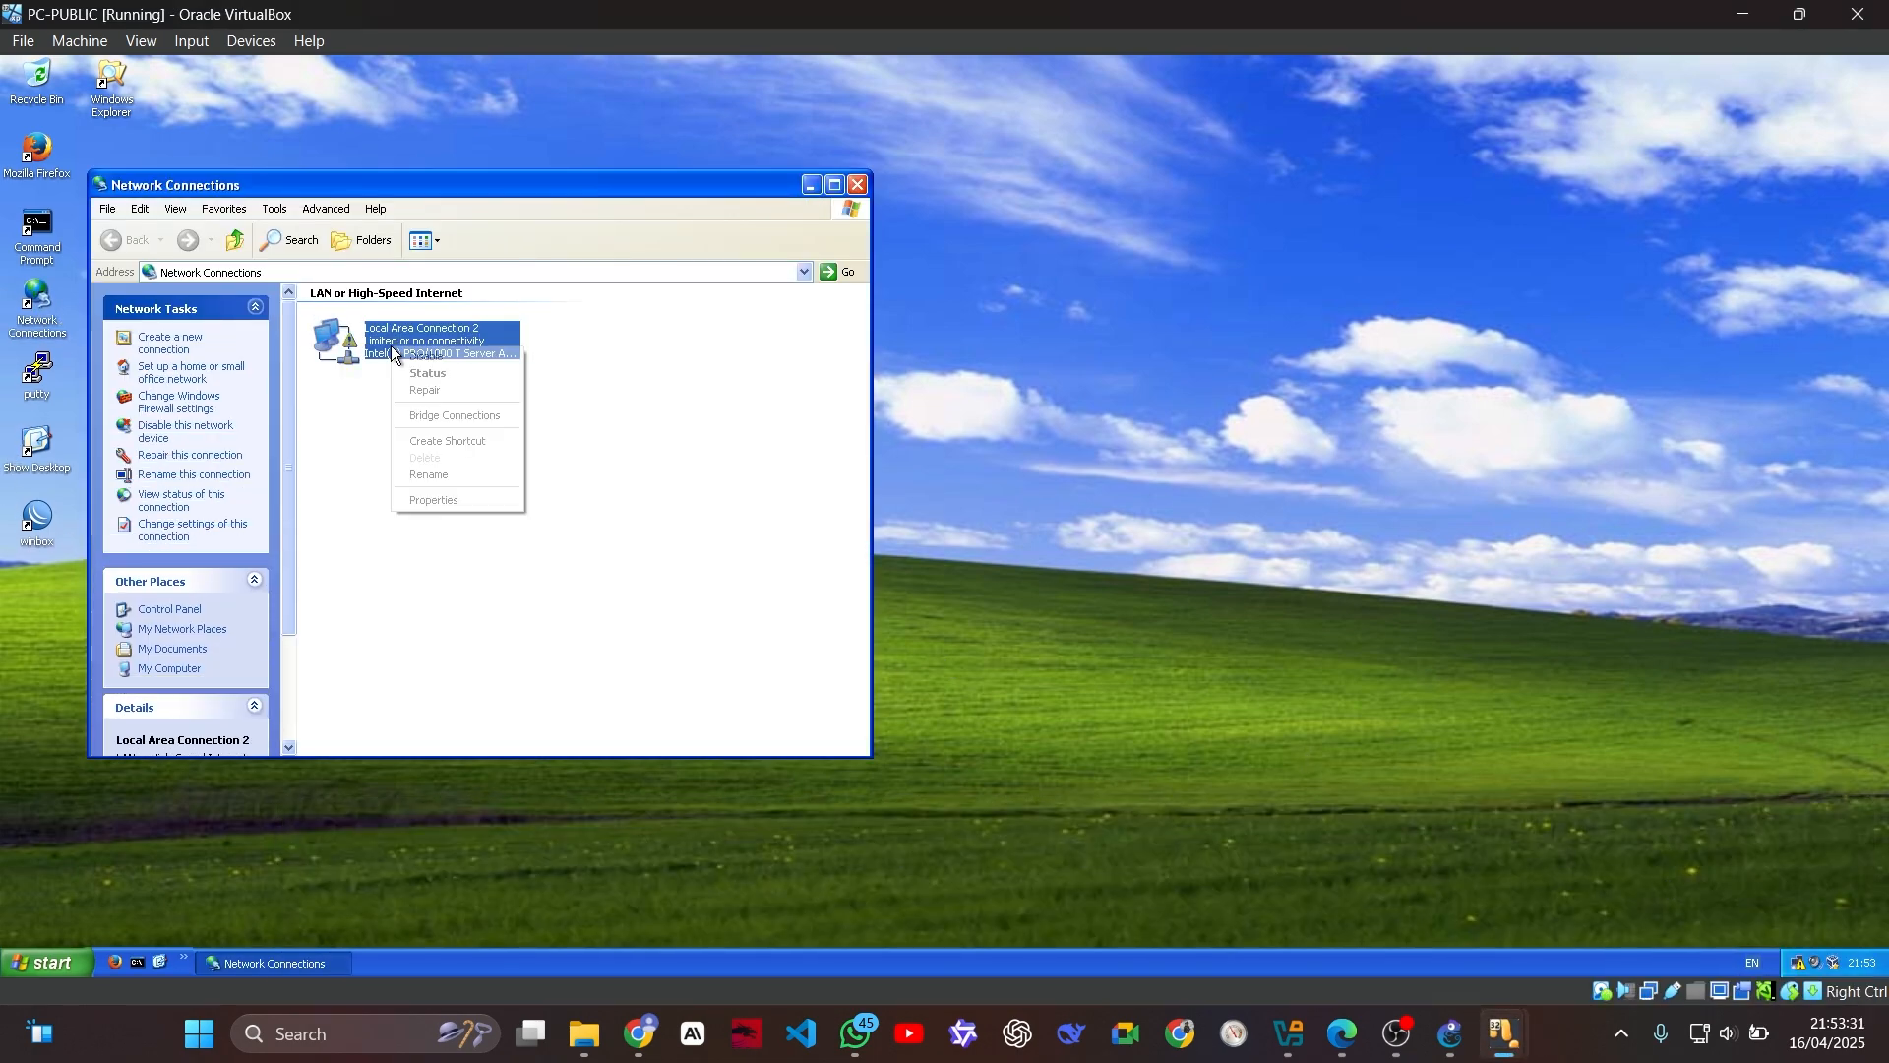
pyautogui.click(508, 502)
pyautogui.doubleClick(175, 289)
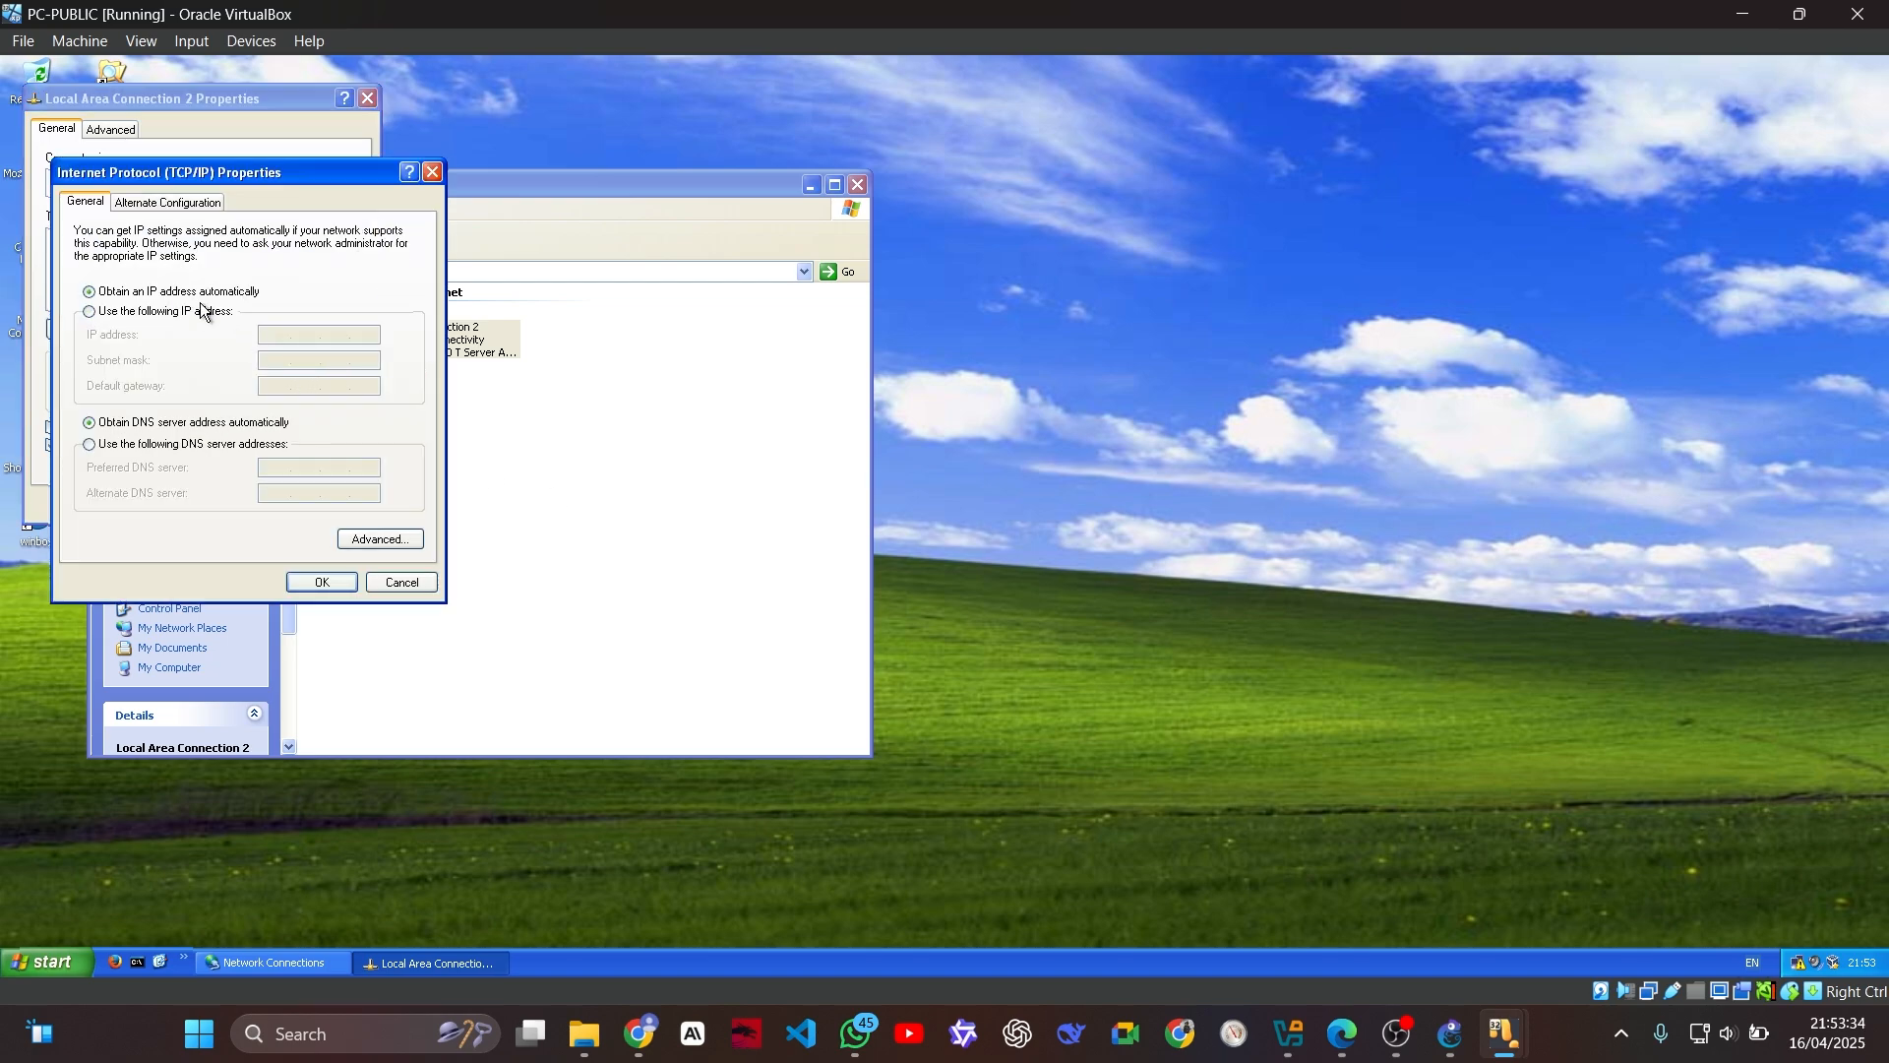
pyautogui.click(206, 311)
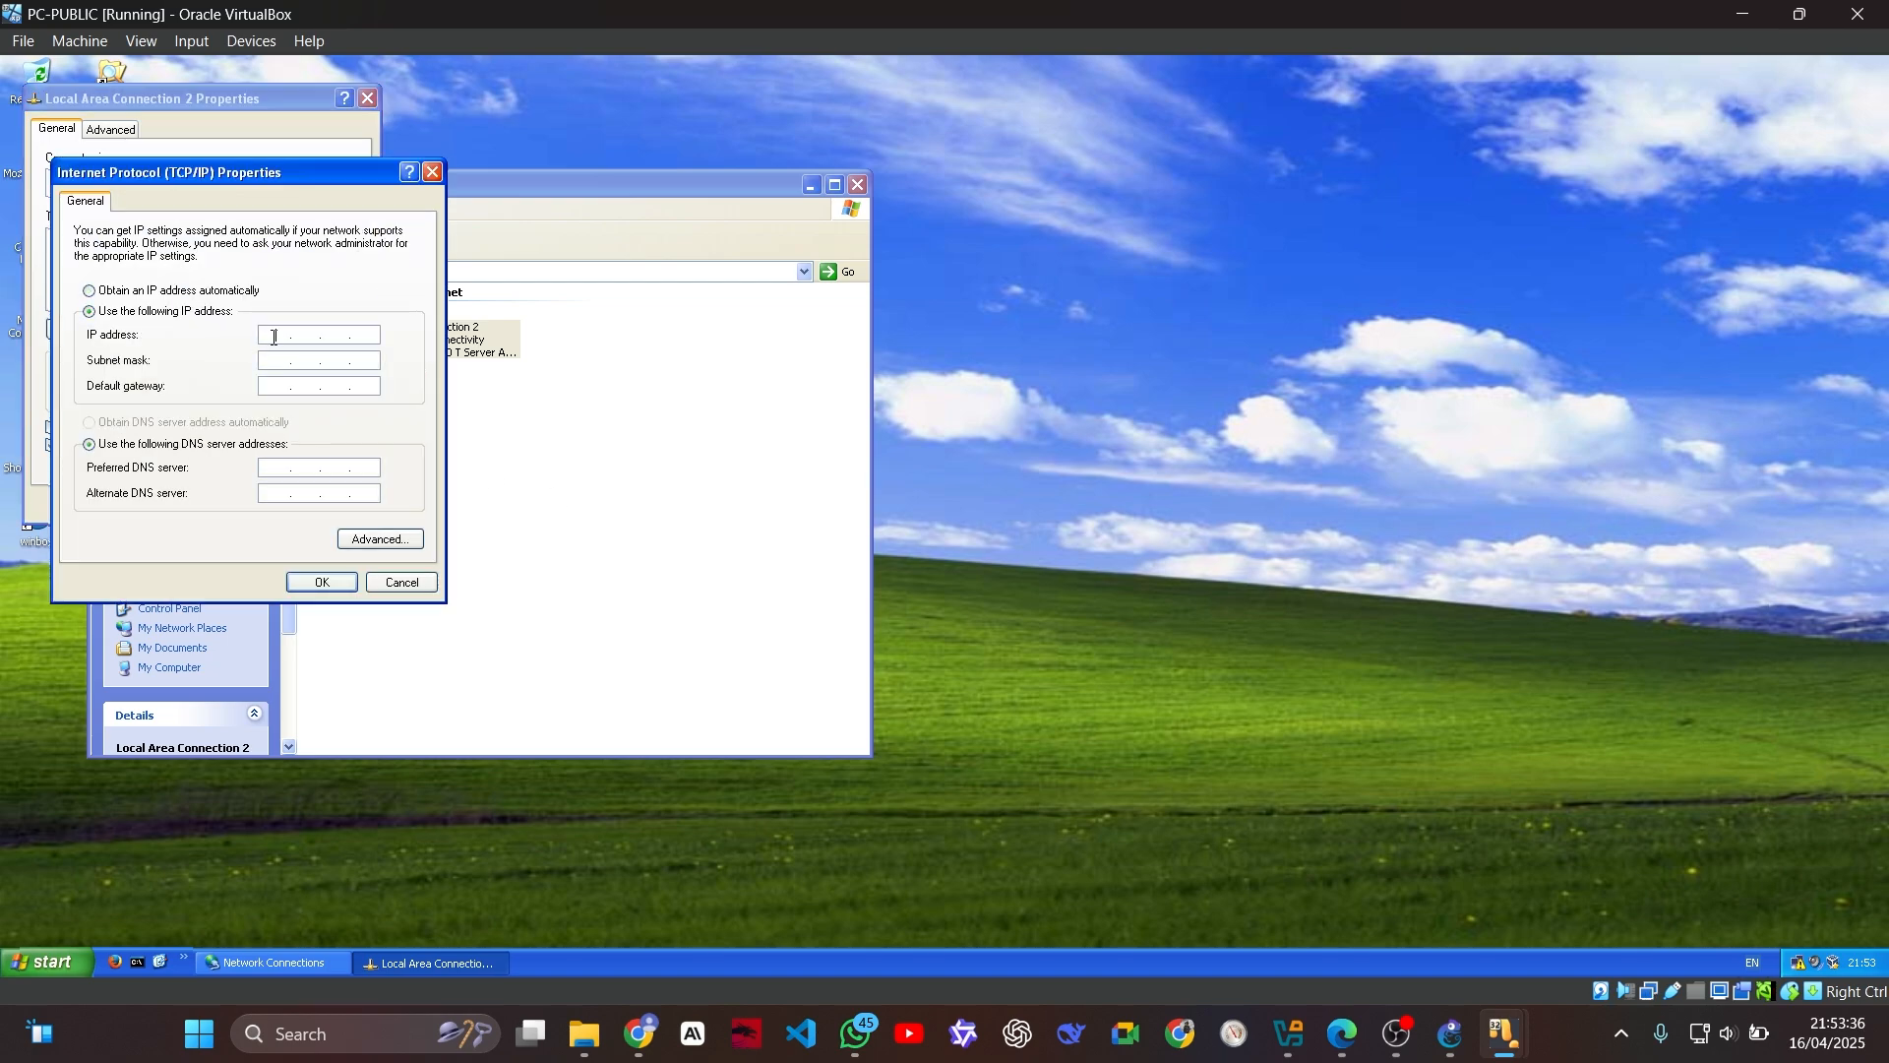
# Step: Set PC-PUBLIC's IP address to 172.20.20.18 with subnet mask 255.255.255.248 and default gateway 172.20.20.17
pyautogui.click(275, 337)
pyautogui.write('172 . 20 . 20 . ')
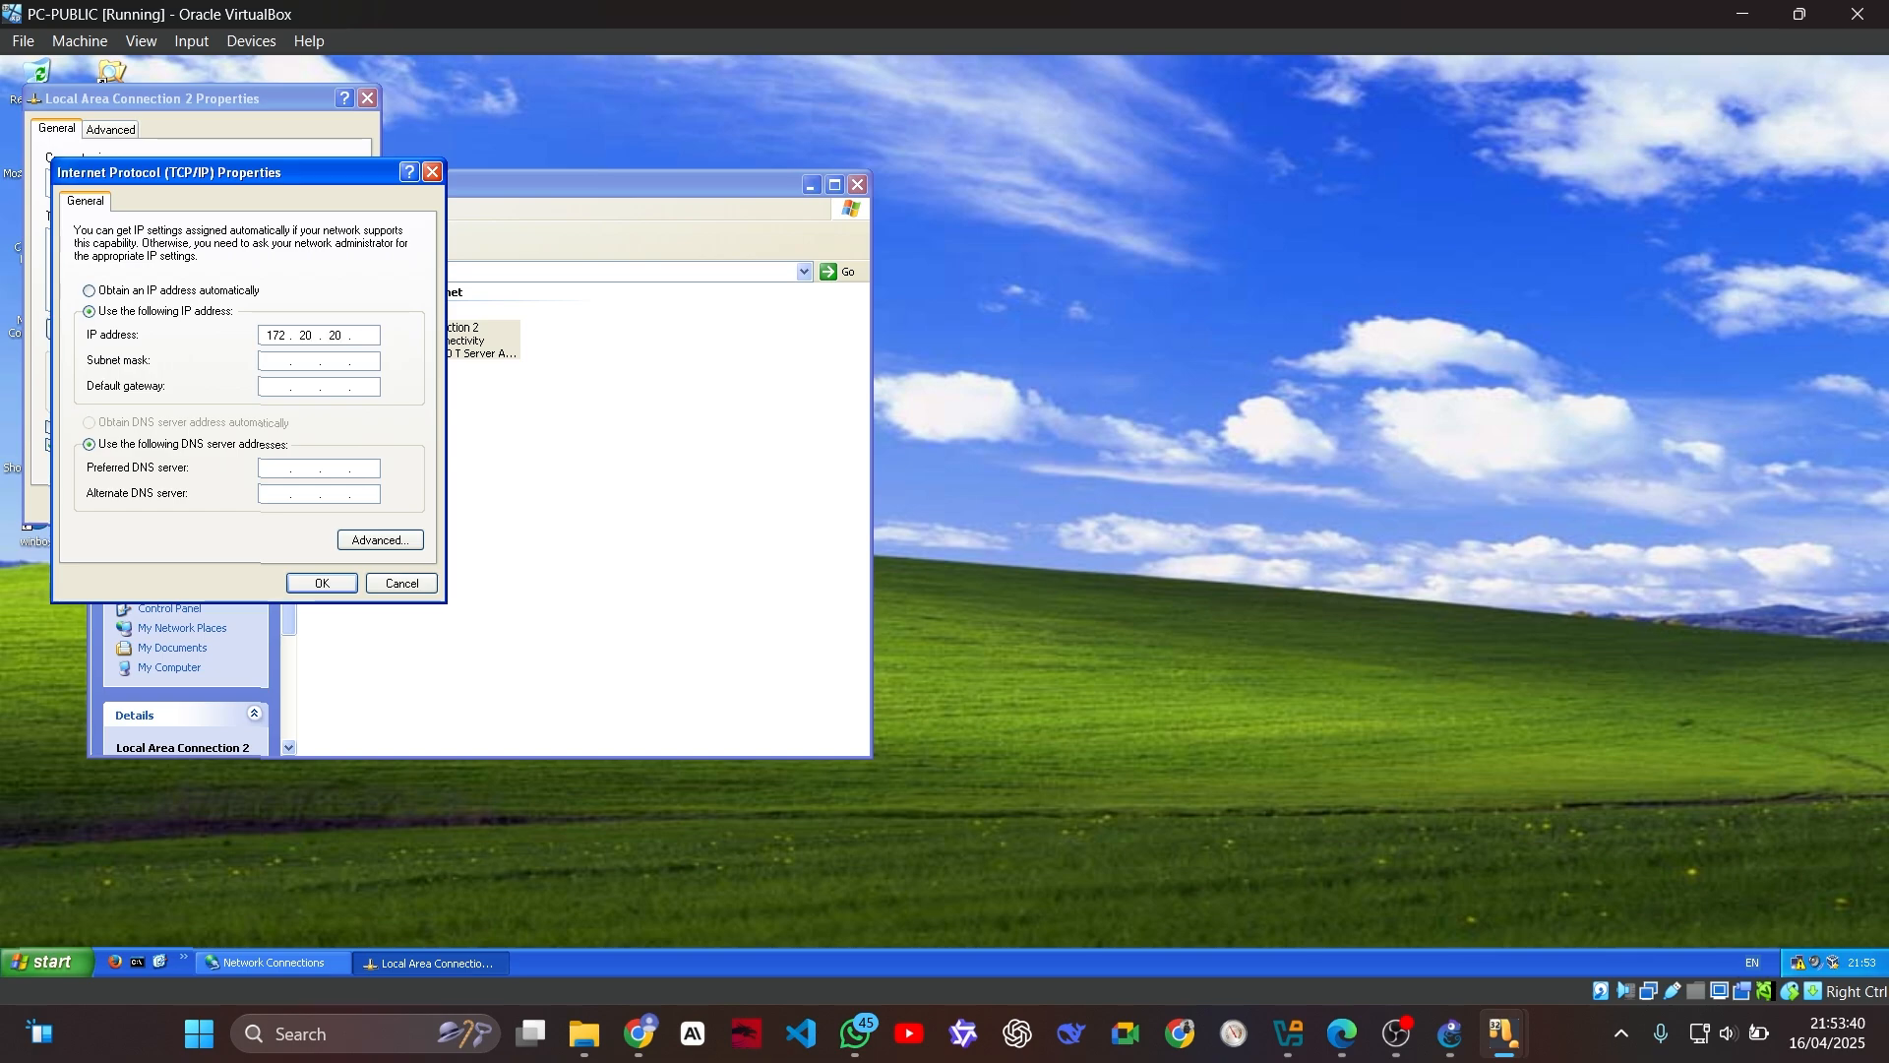
pyautogui.write('18')
pyautogui.press('Tab')
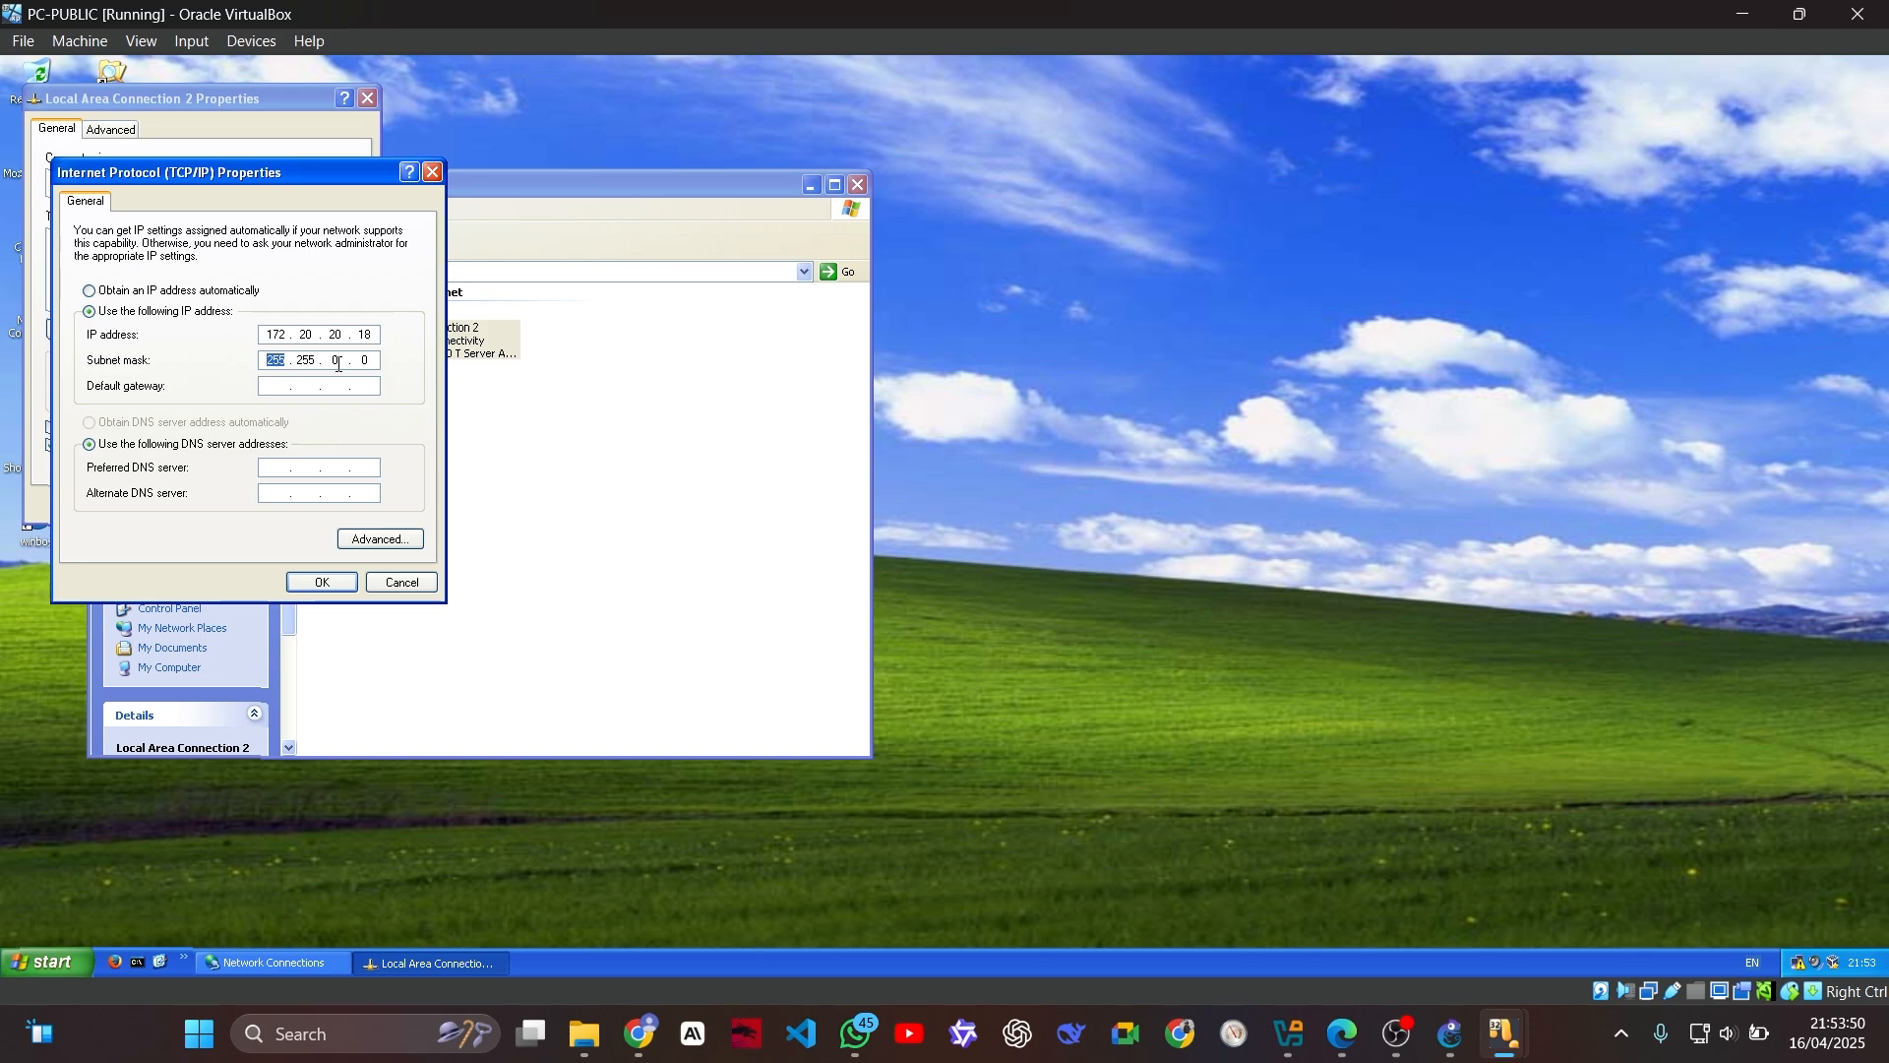
pyautogui.doubleClick(336, 361)
pyautogui.write('2')
pyautogui.write('55')
pyautogui.write('248')
pyautogui.write('172')
pyautogui.write('20.20.')
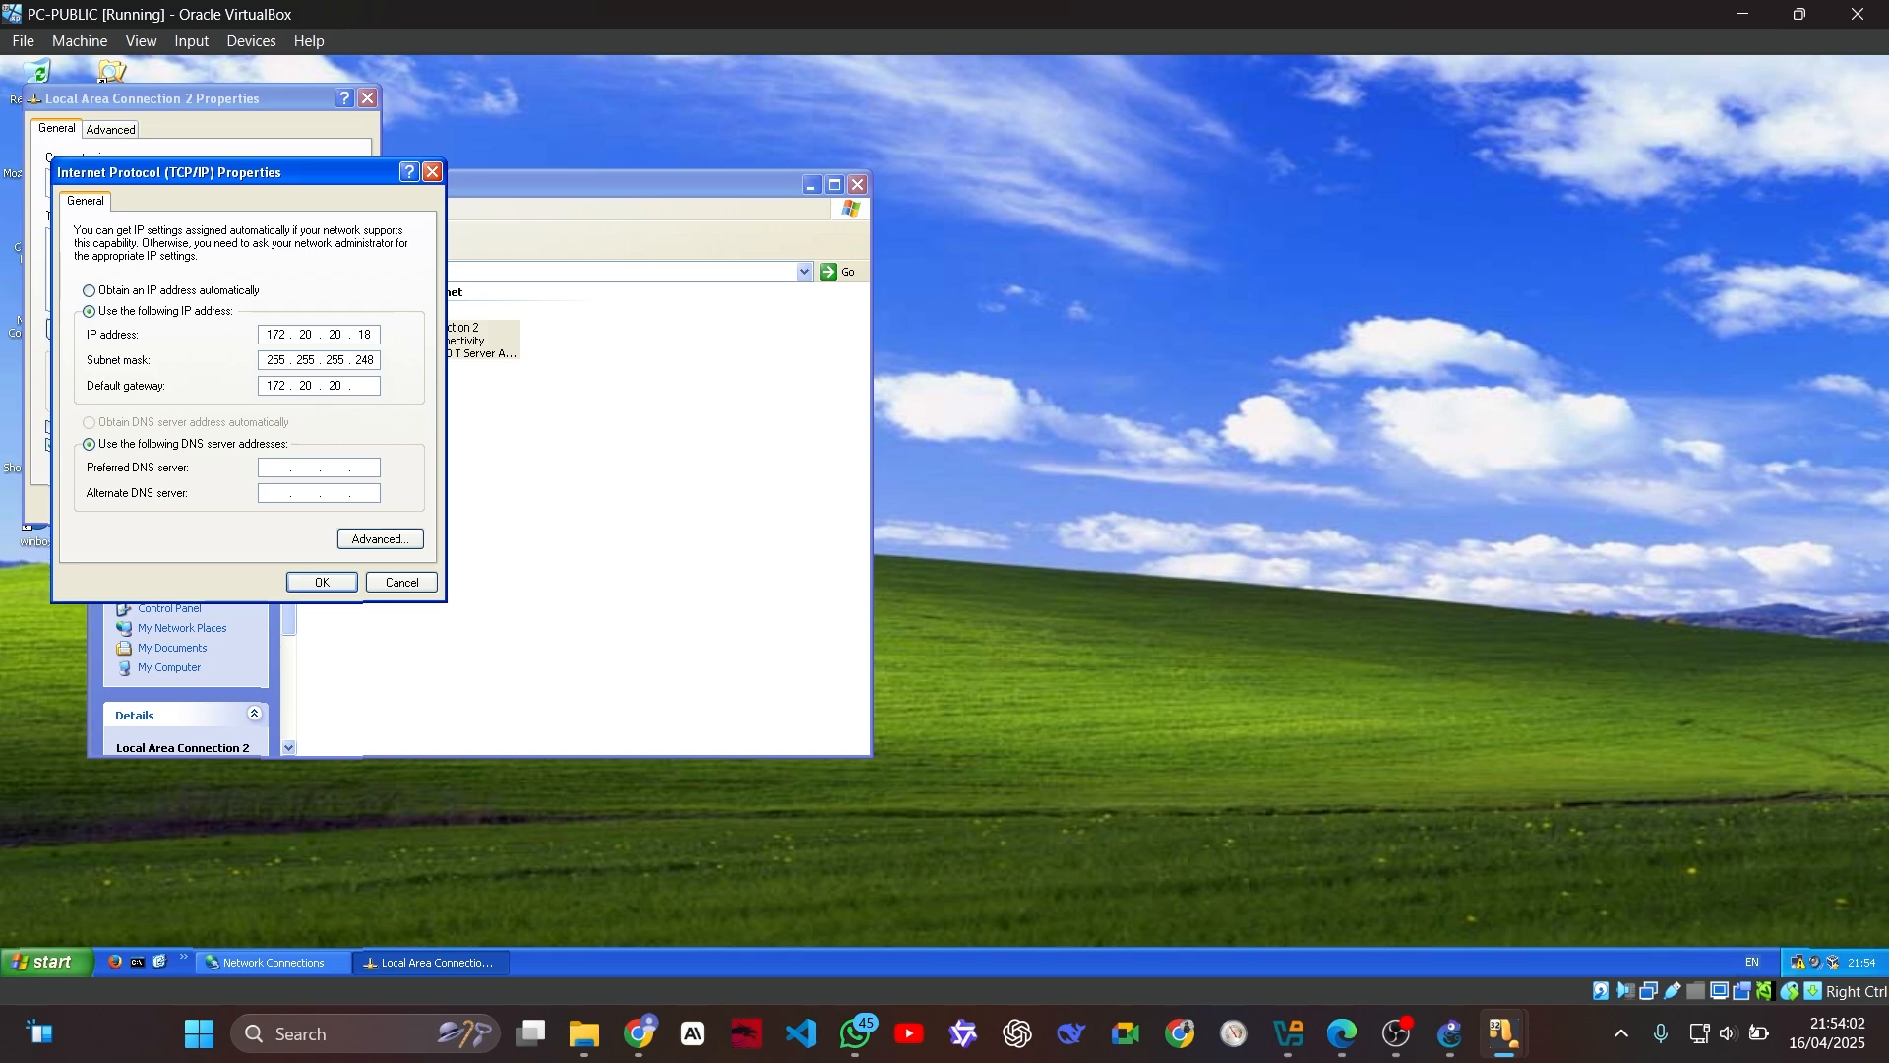
pyautogui.write('17')
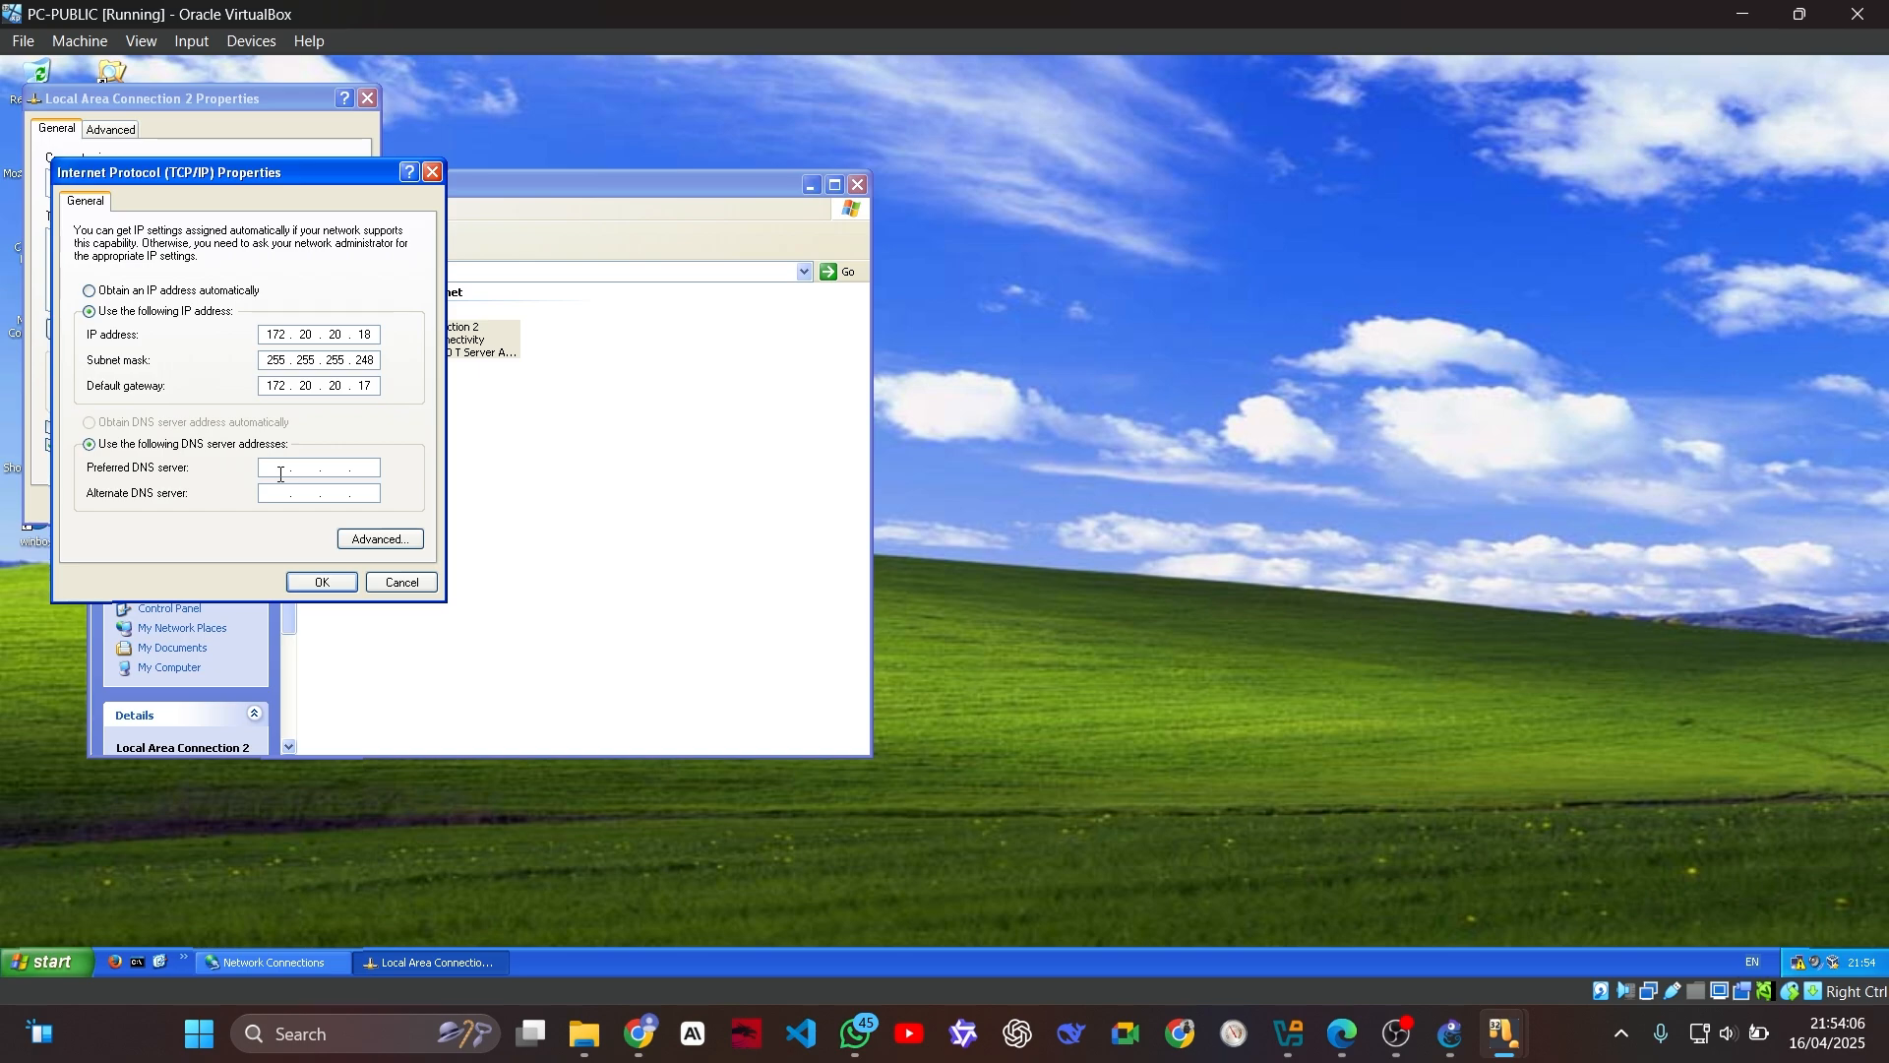
pyautogui.write('12')
# Step: Set PC-PUBLIC's preferred DNS server to 172.20.20.17, apply the connection settings and close Network Connections
pyautogui.press('BackSpace')
pyautogui.write('3')
pyautogui.write('72')
pyautogui.write('20.20.')
pyautogui.write('17')
pyautogui.click(336, 593)
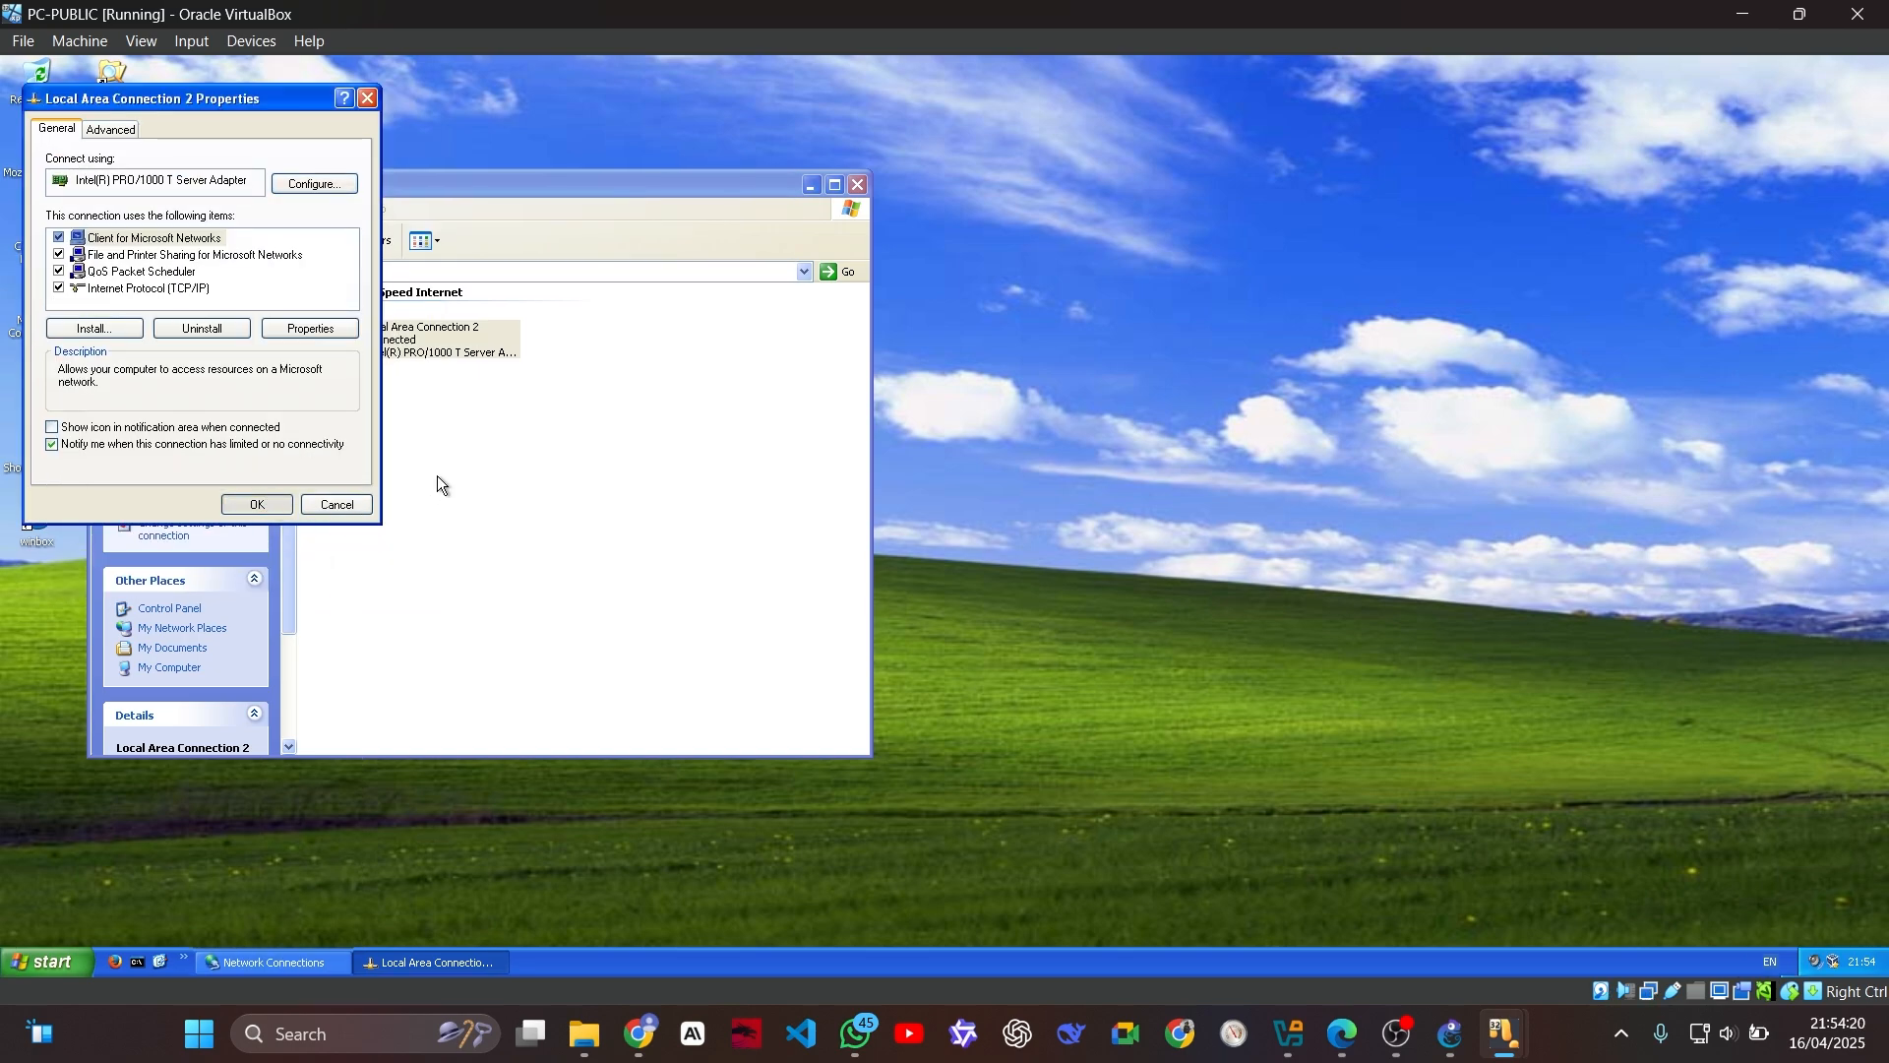
pyautogui.press('Return')
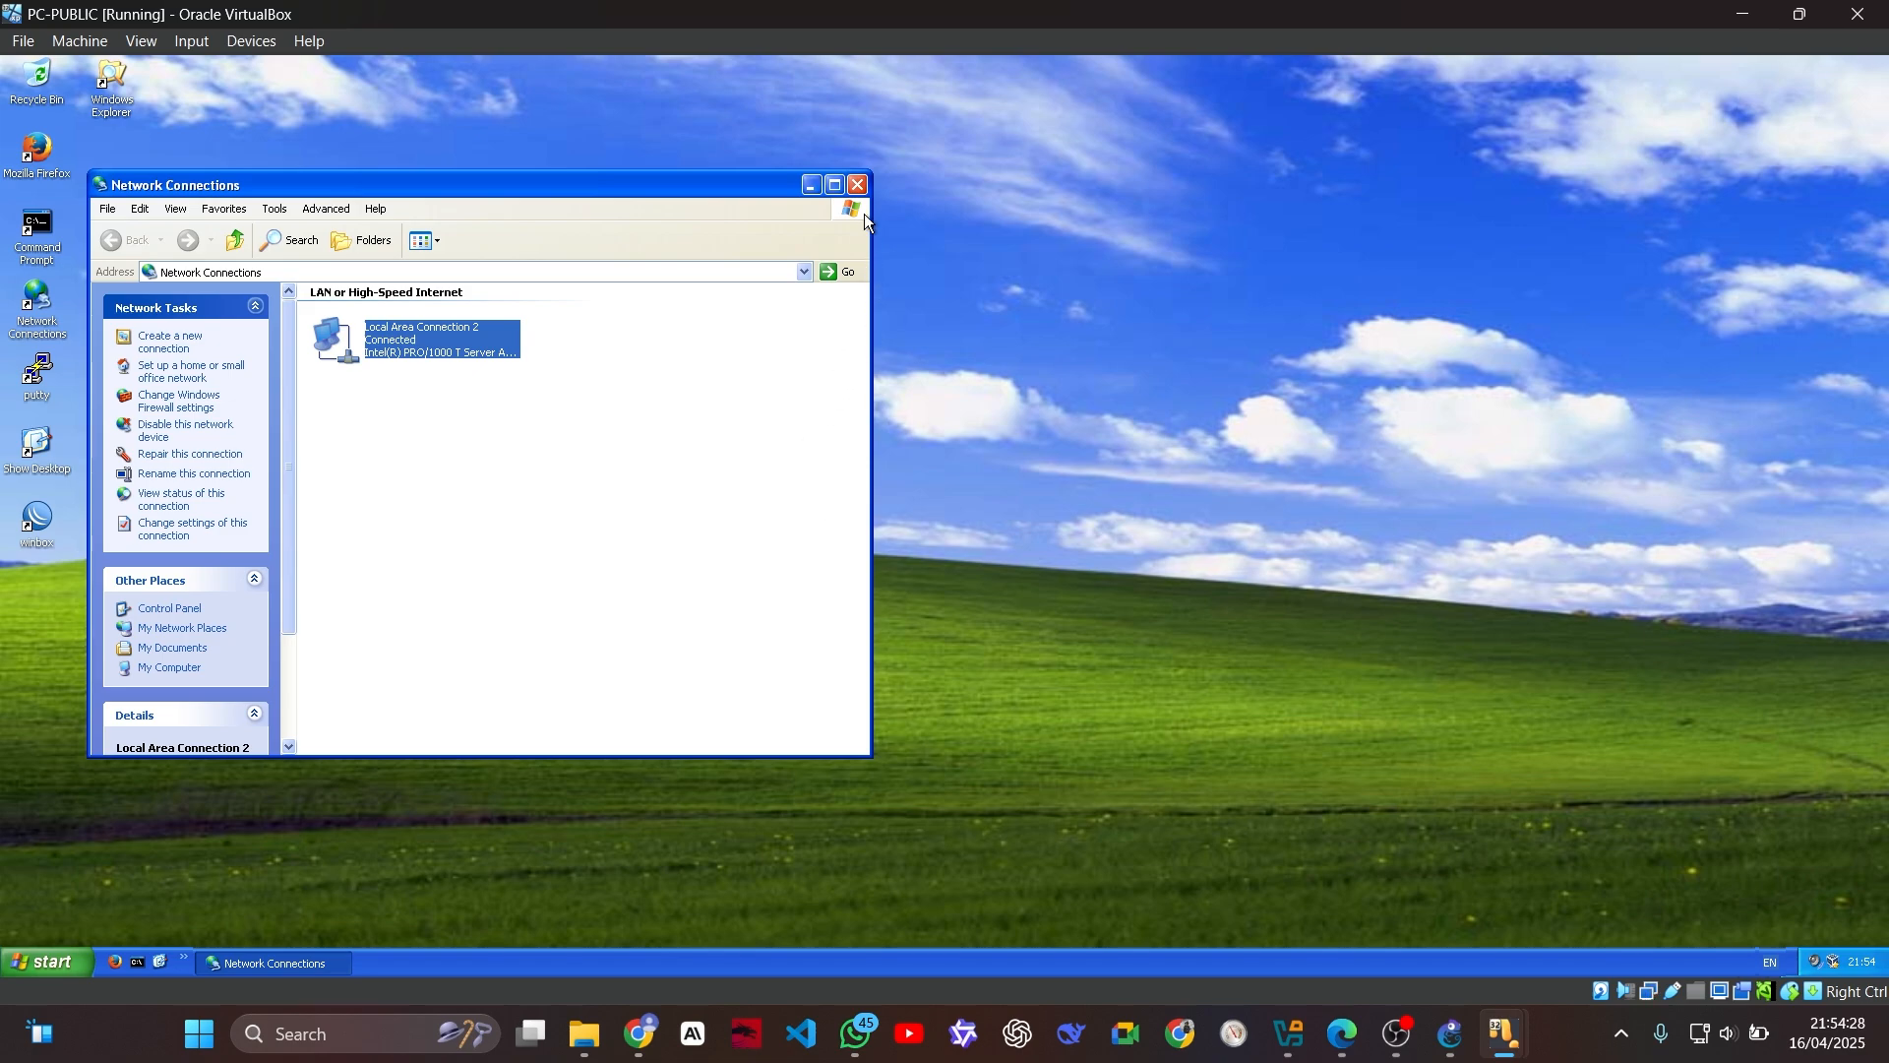
pyautogui.click(858, 187)
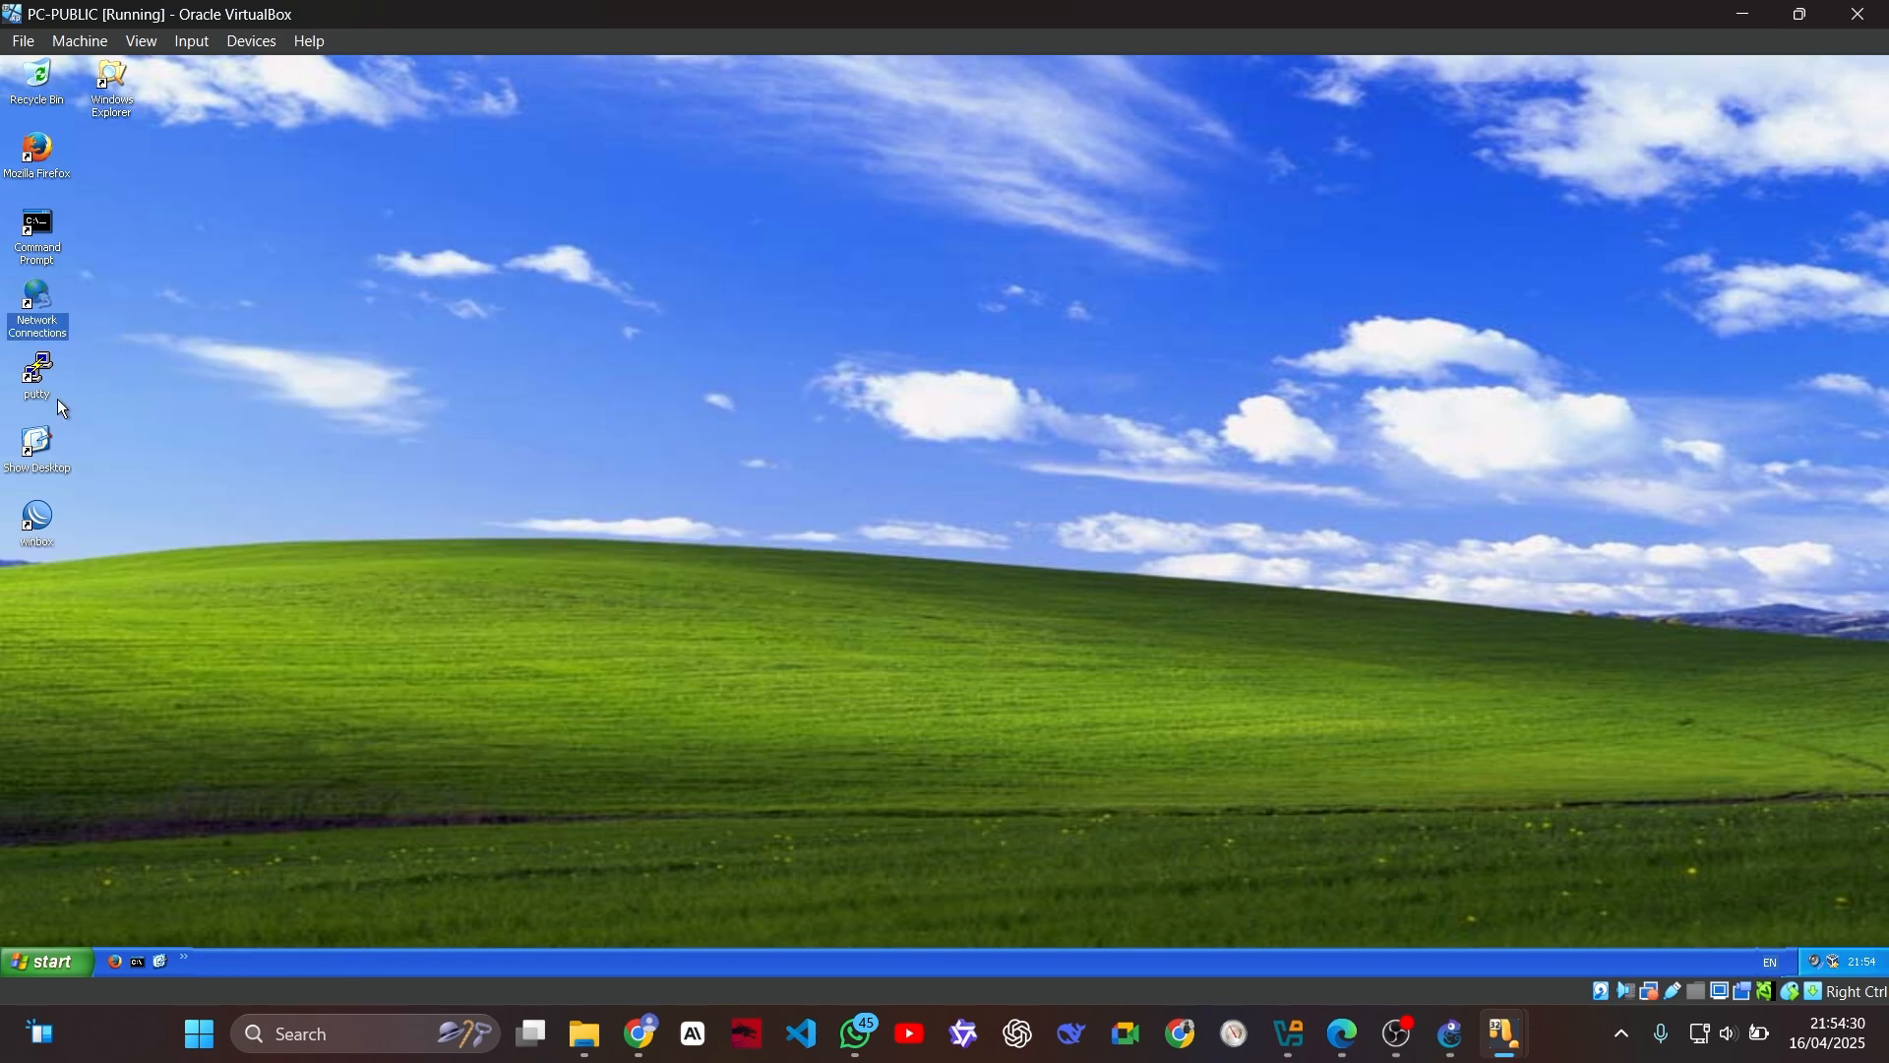
# Step: Connect to the MikroTik router at 172.20.20.1 with WinBox on PC-PUBLIC and open its IP address list
pyautogui.doubleClick(38, 519)
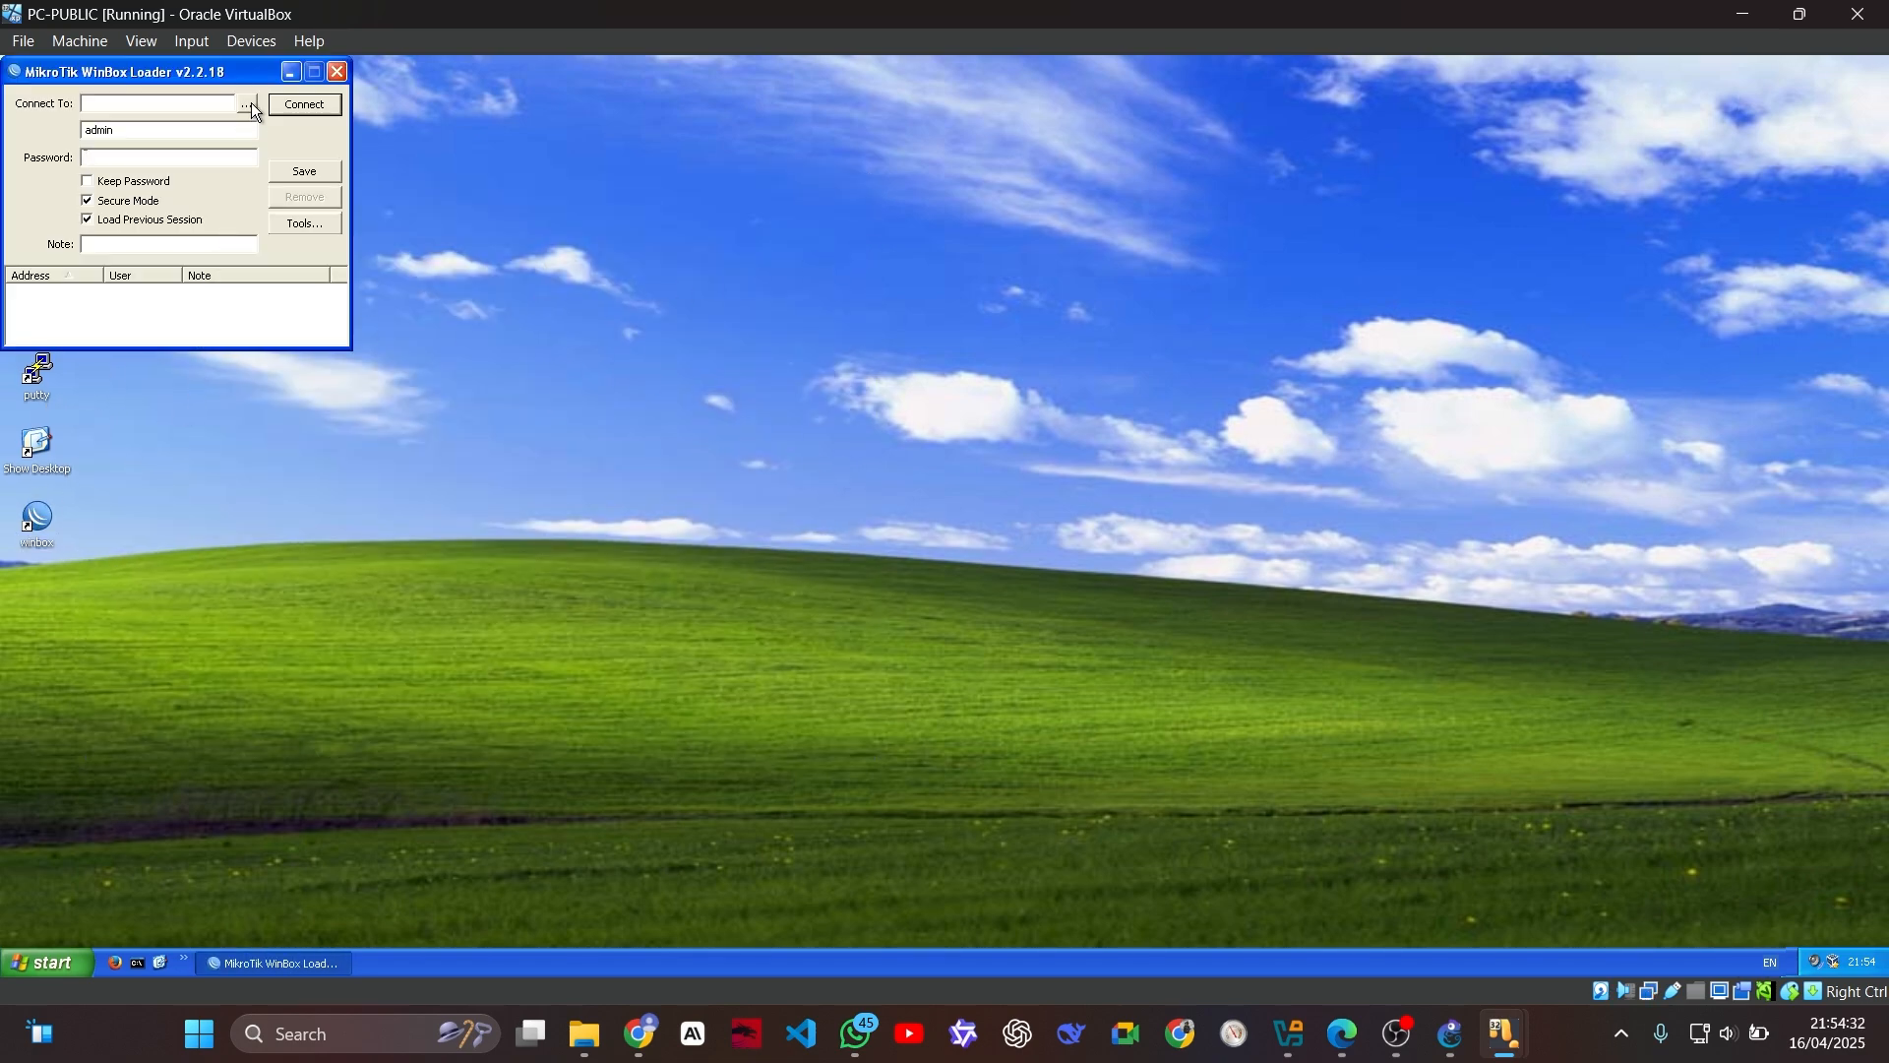
pyautogui.click(251, 103)
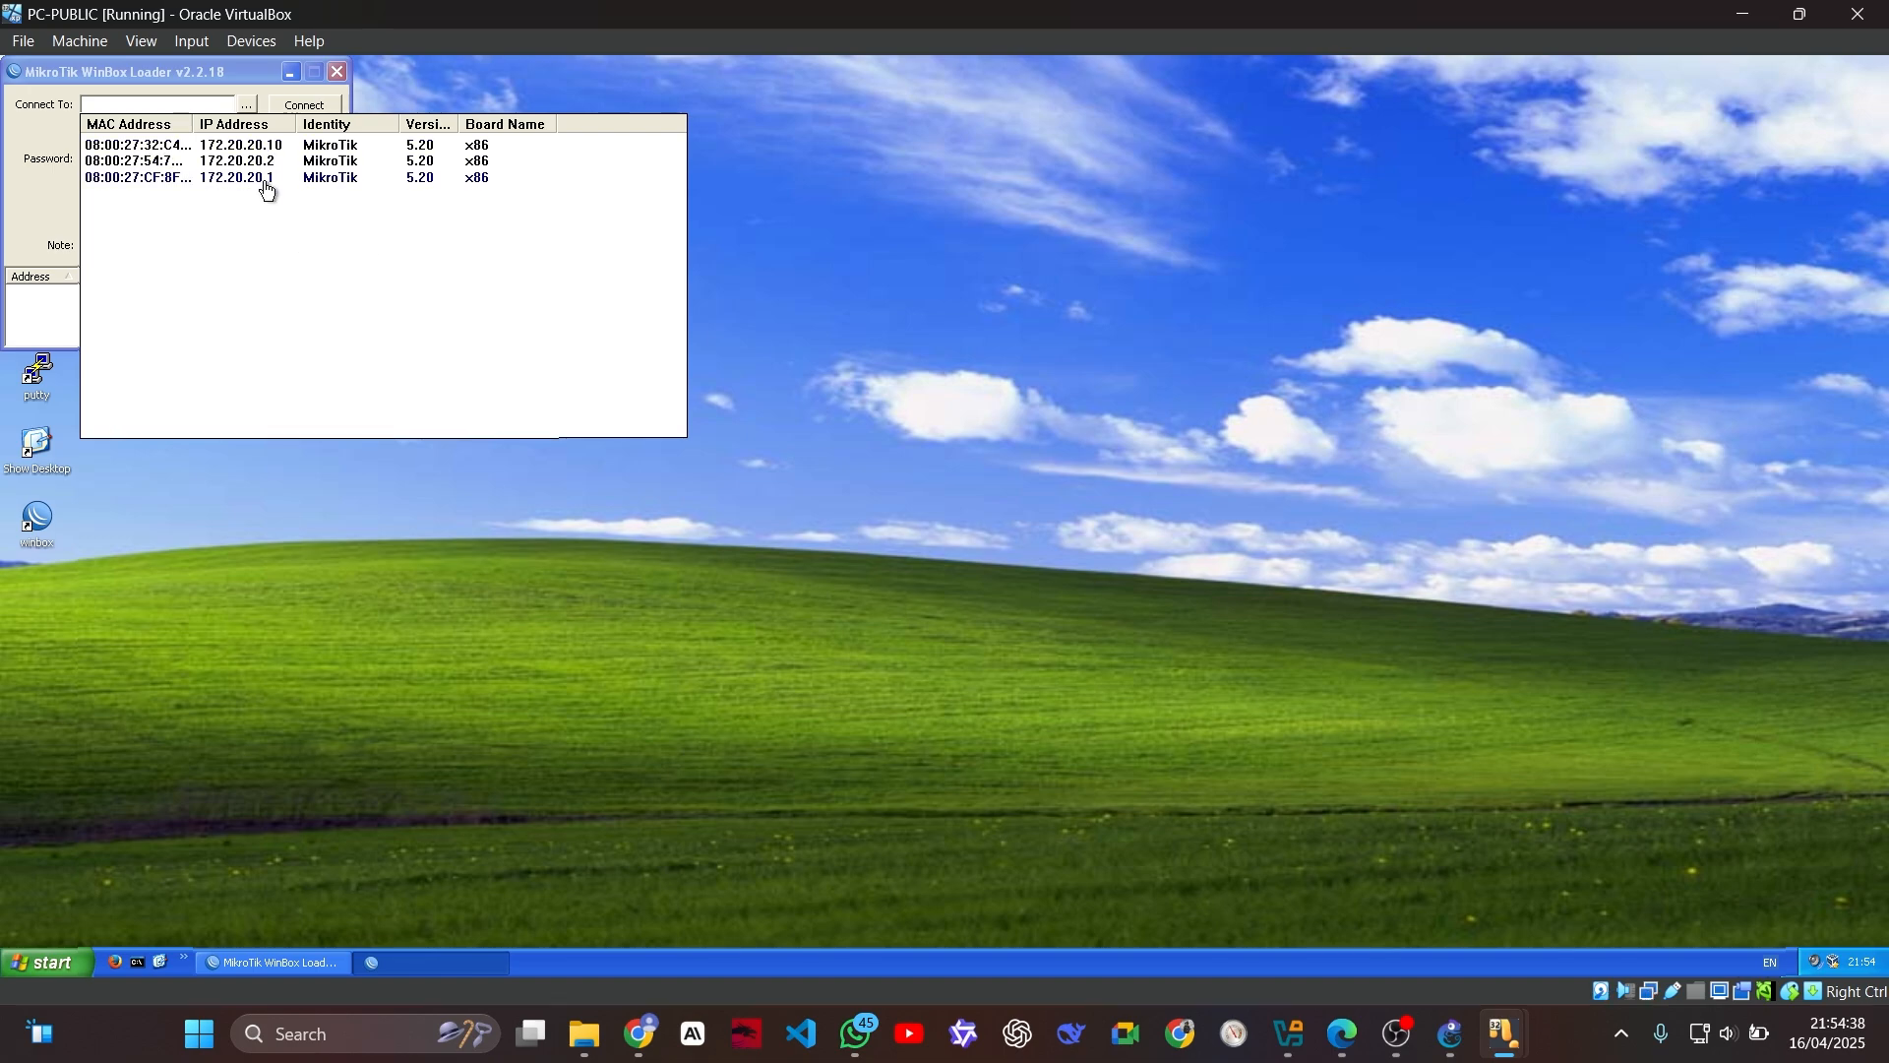
pyautogui.click(266, 181)
pyautogui.click(305, 107)
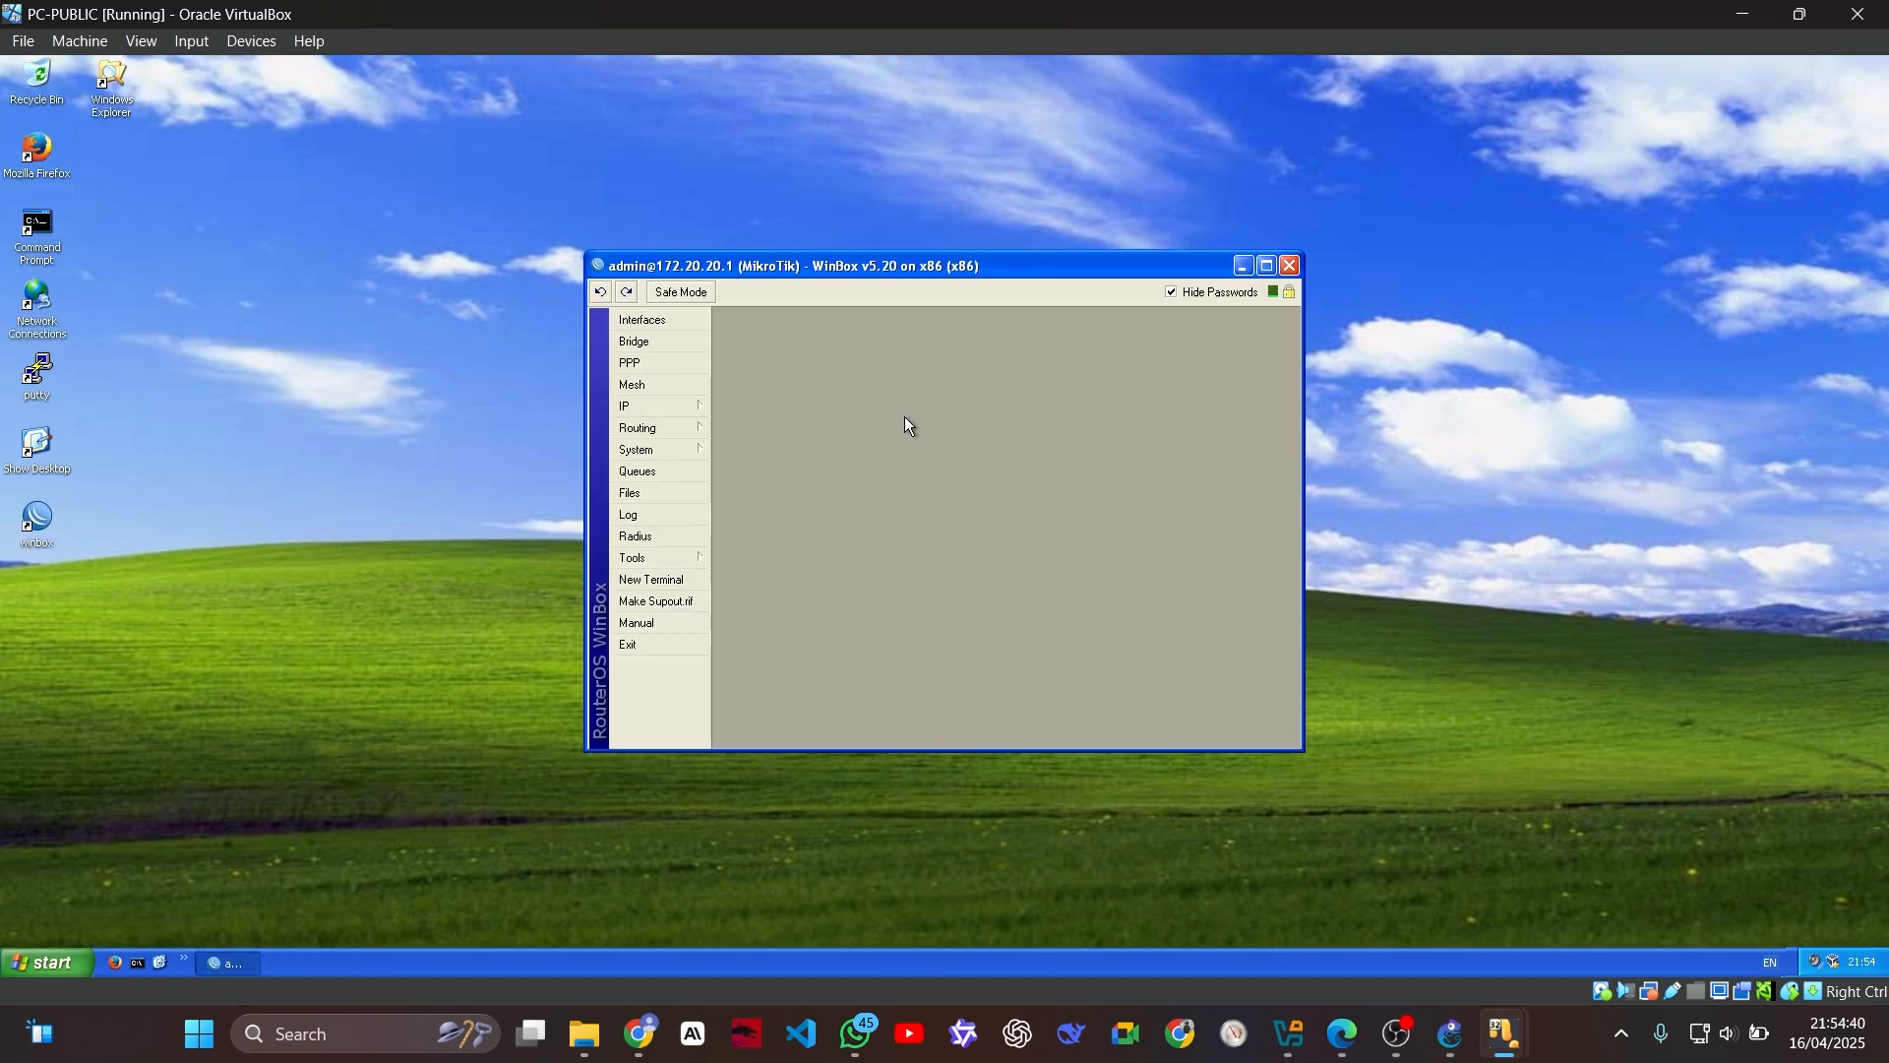
pyautogui.click(696, 404)
pyautogui.click(772, 450)
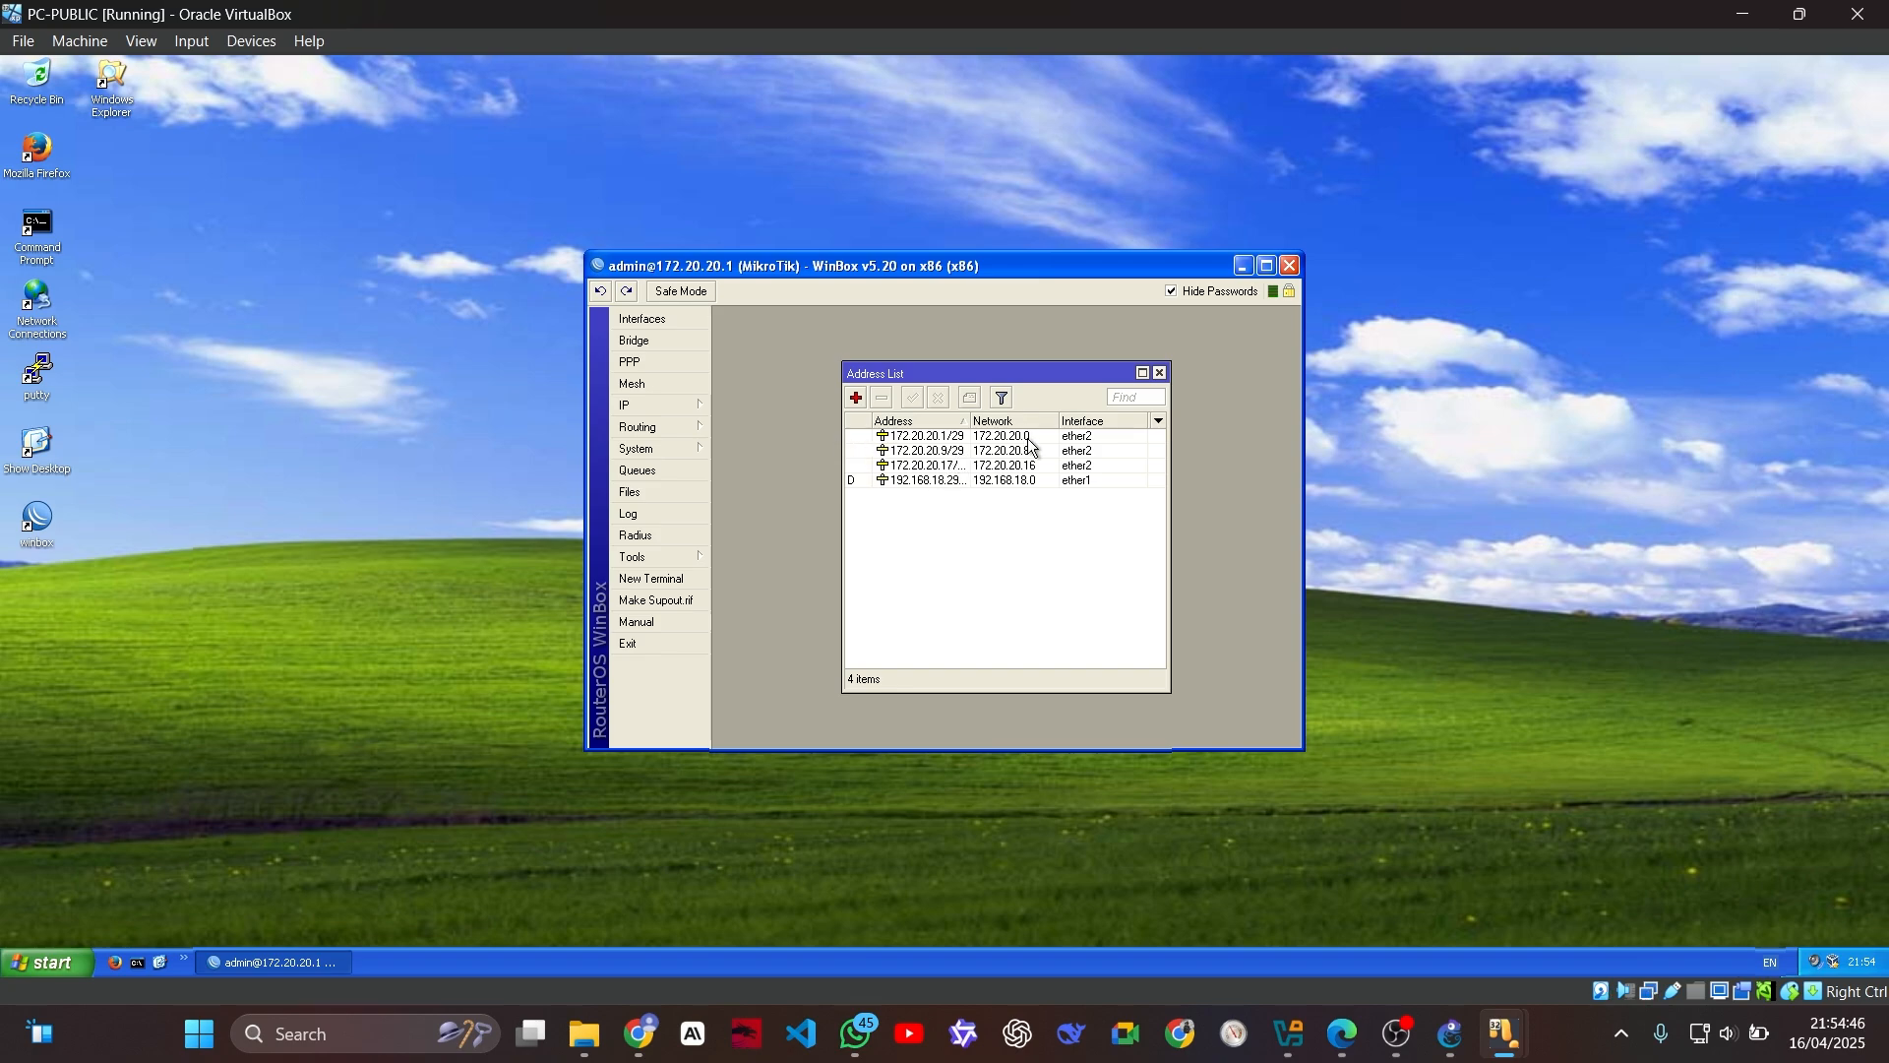
# Step: Add a firewall NAT rule on the router with chain srcnat, out interface ether1 and action masquerade
pyautogui.click(689, 406)
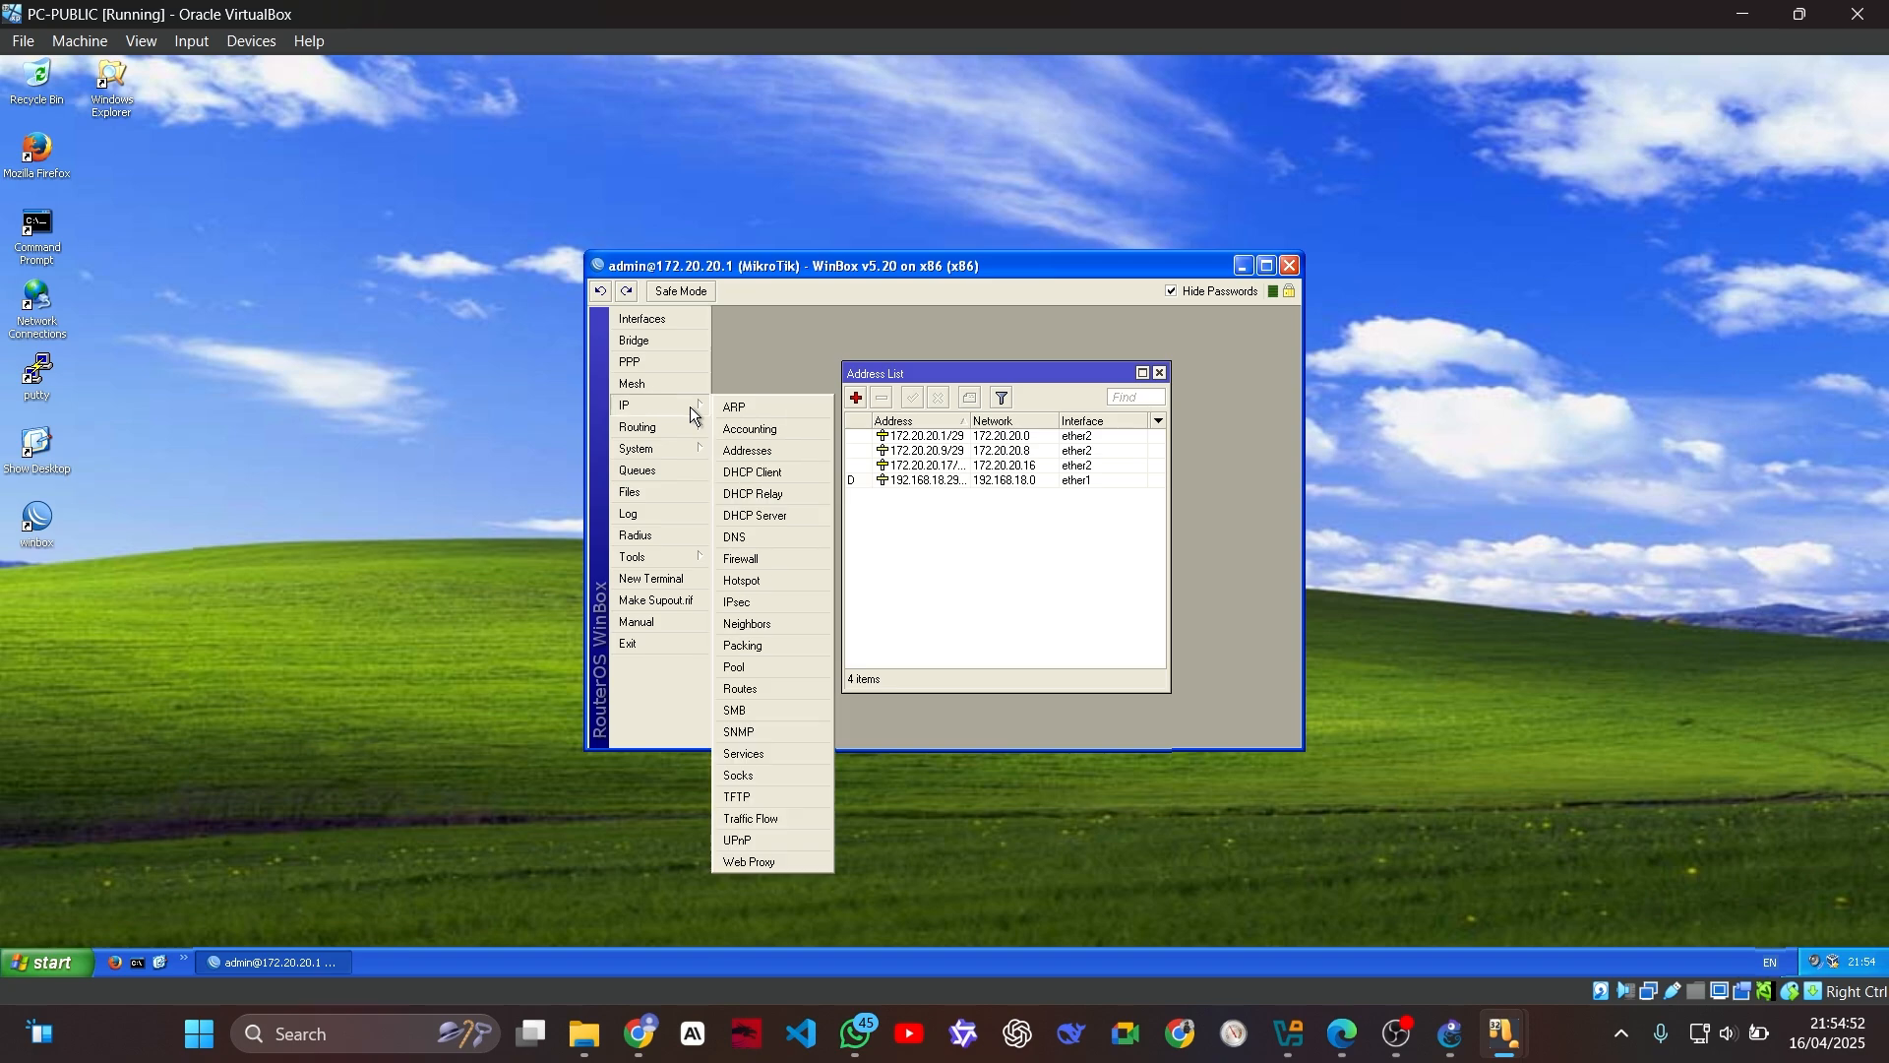
pyautogui.click(799, 557)
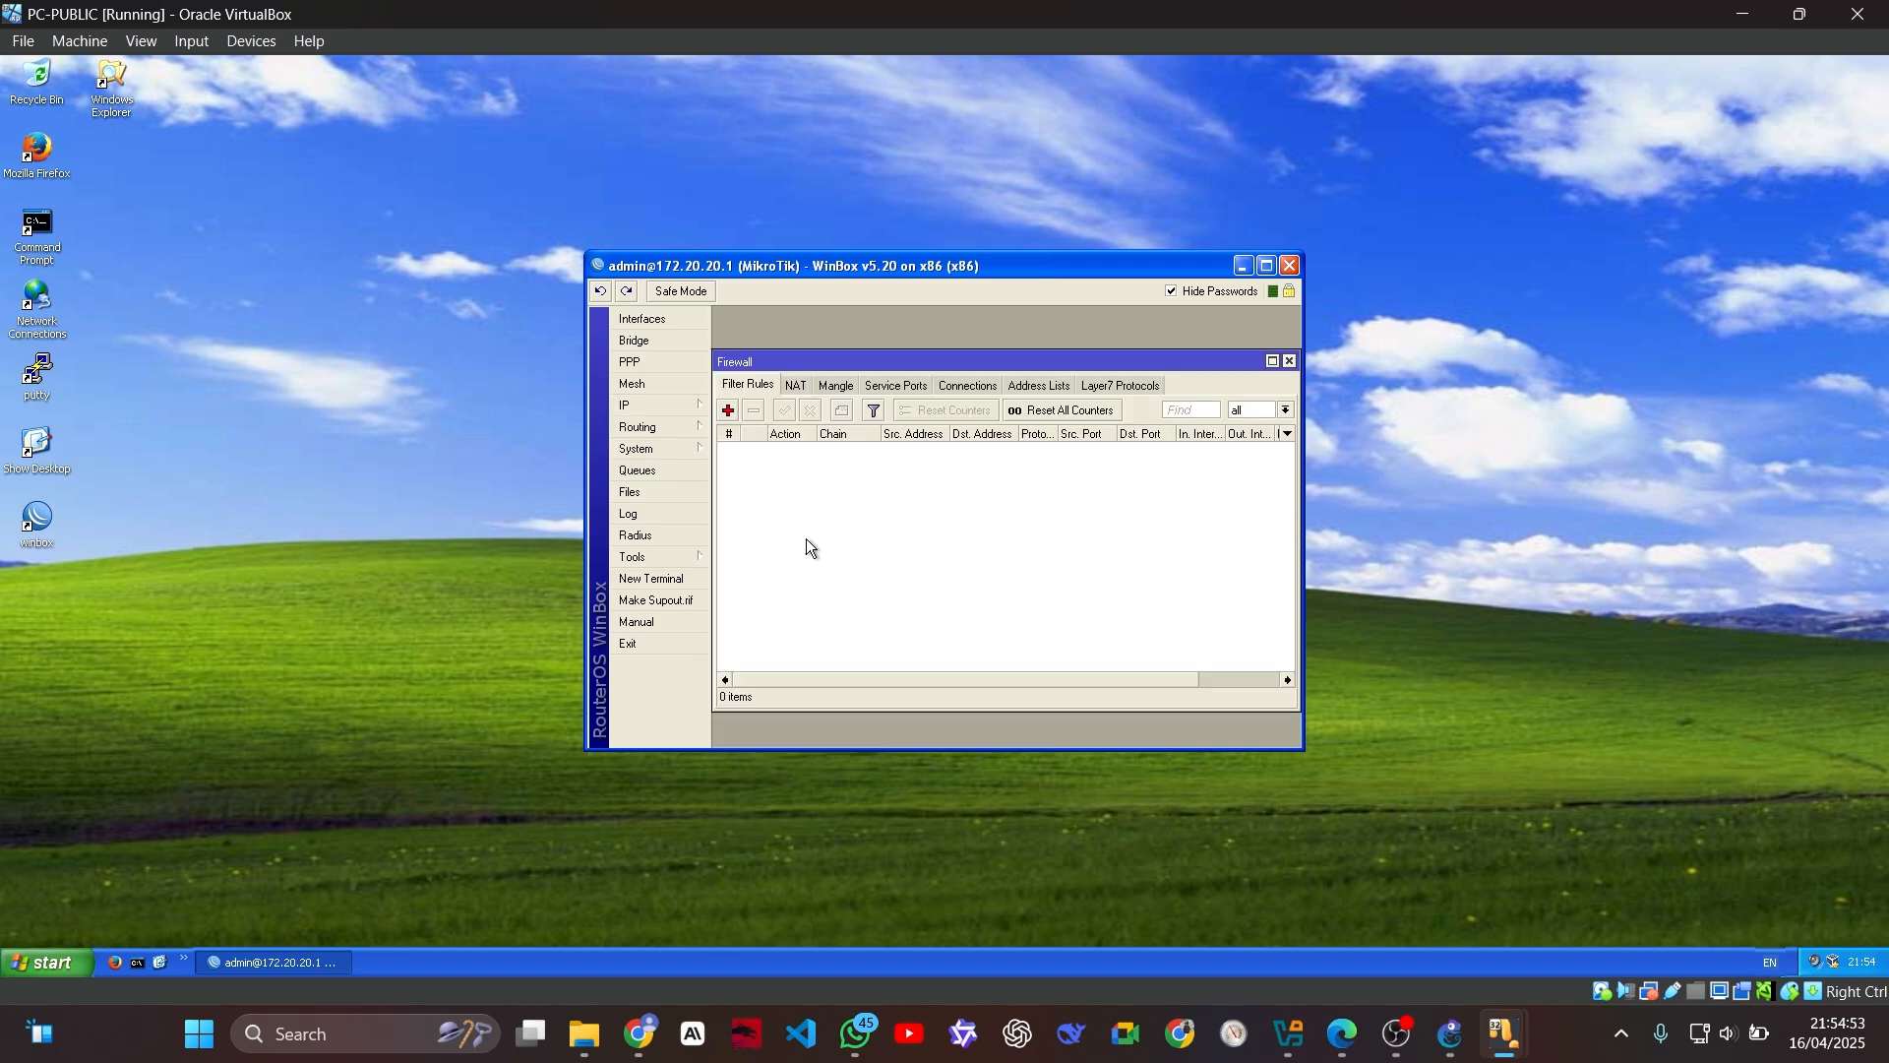
pyautogui.click(795, 386)
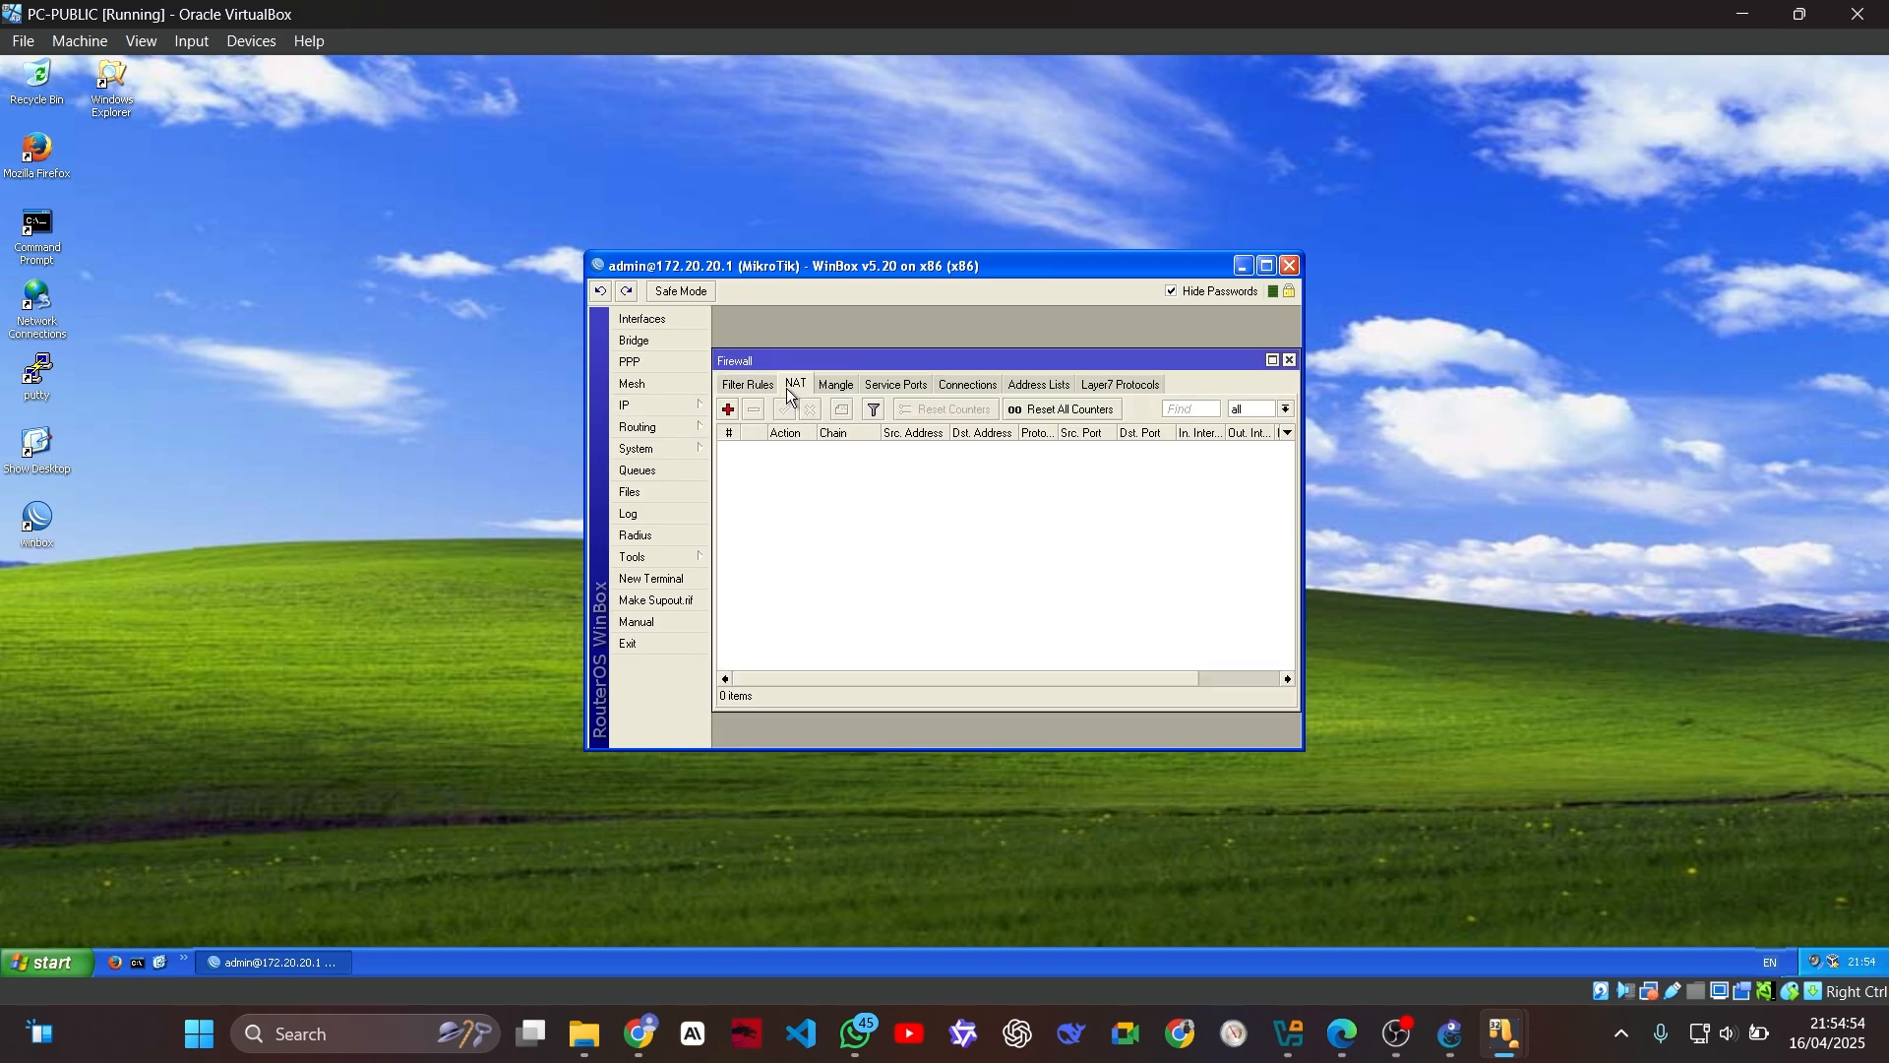
pyautogui.click(729, 409)
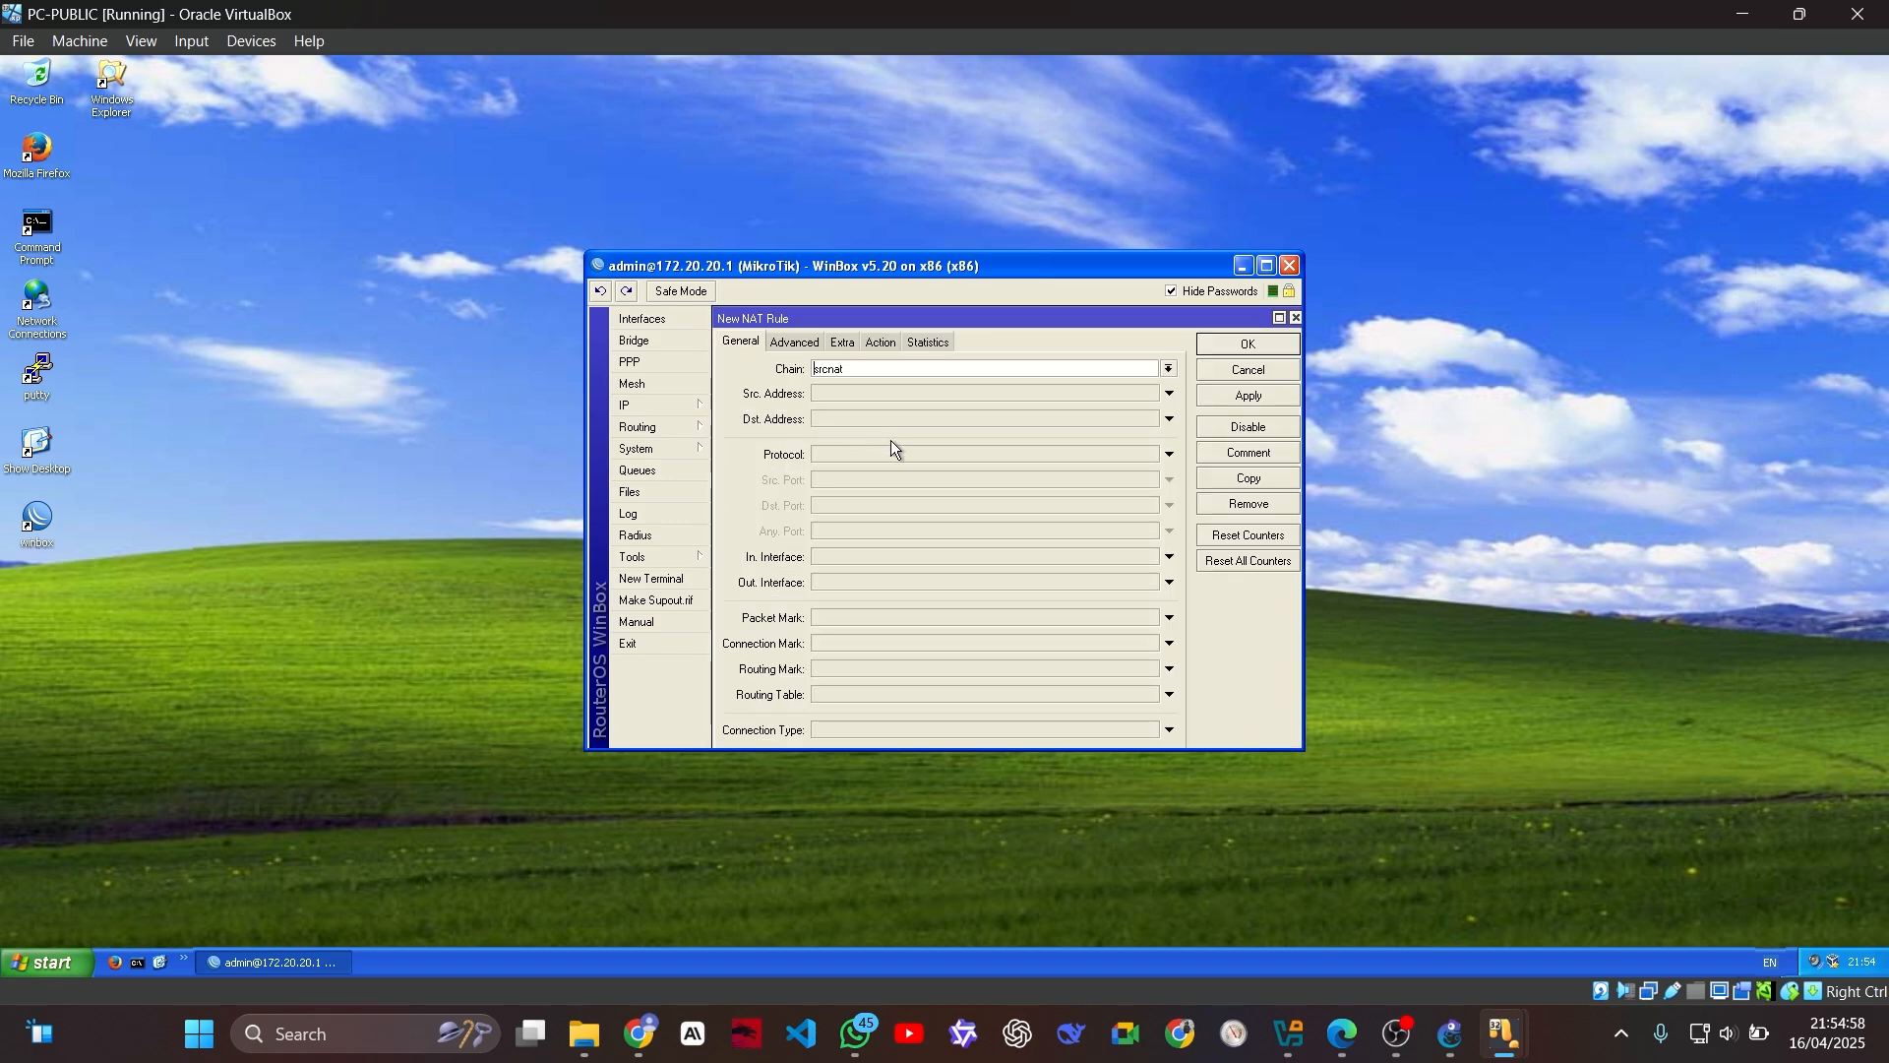
pyautogui.click(866, 583)
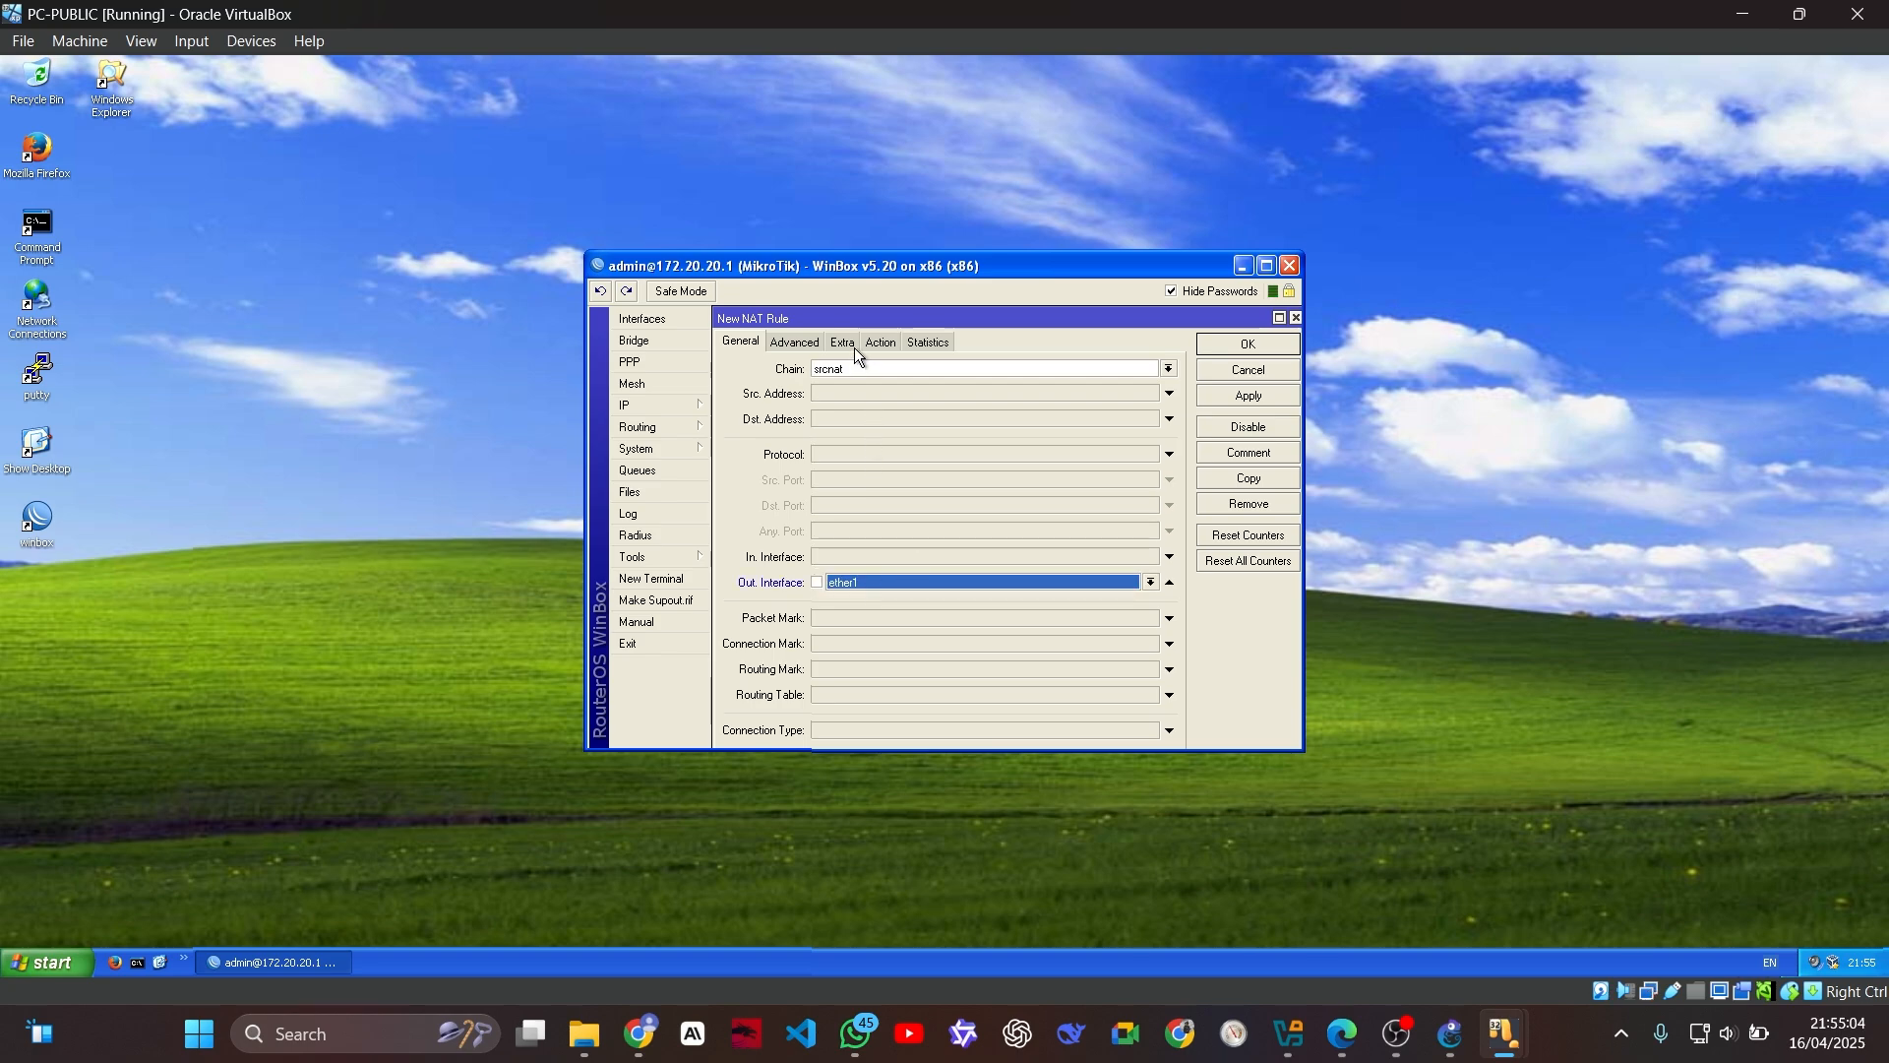
pyautogui.click(882, 345)
pyautogui.click(882, 369)
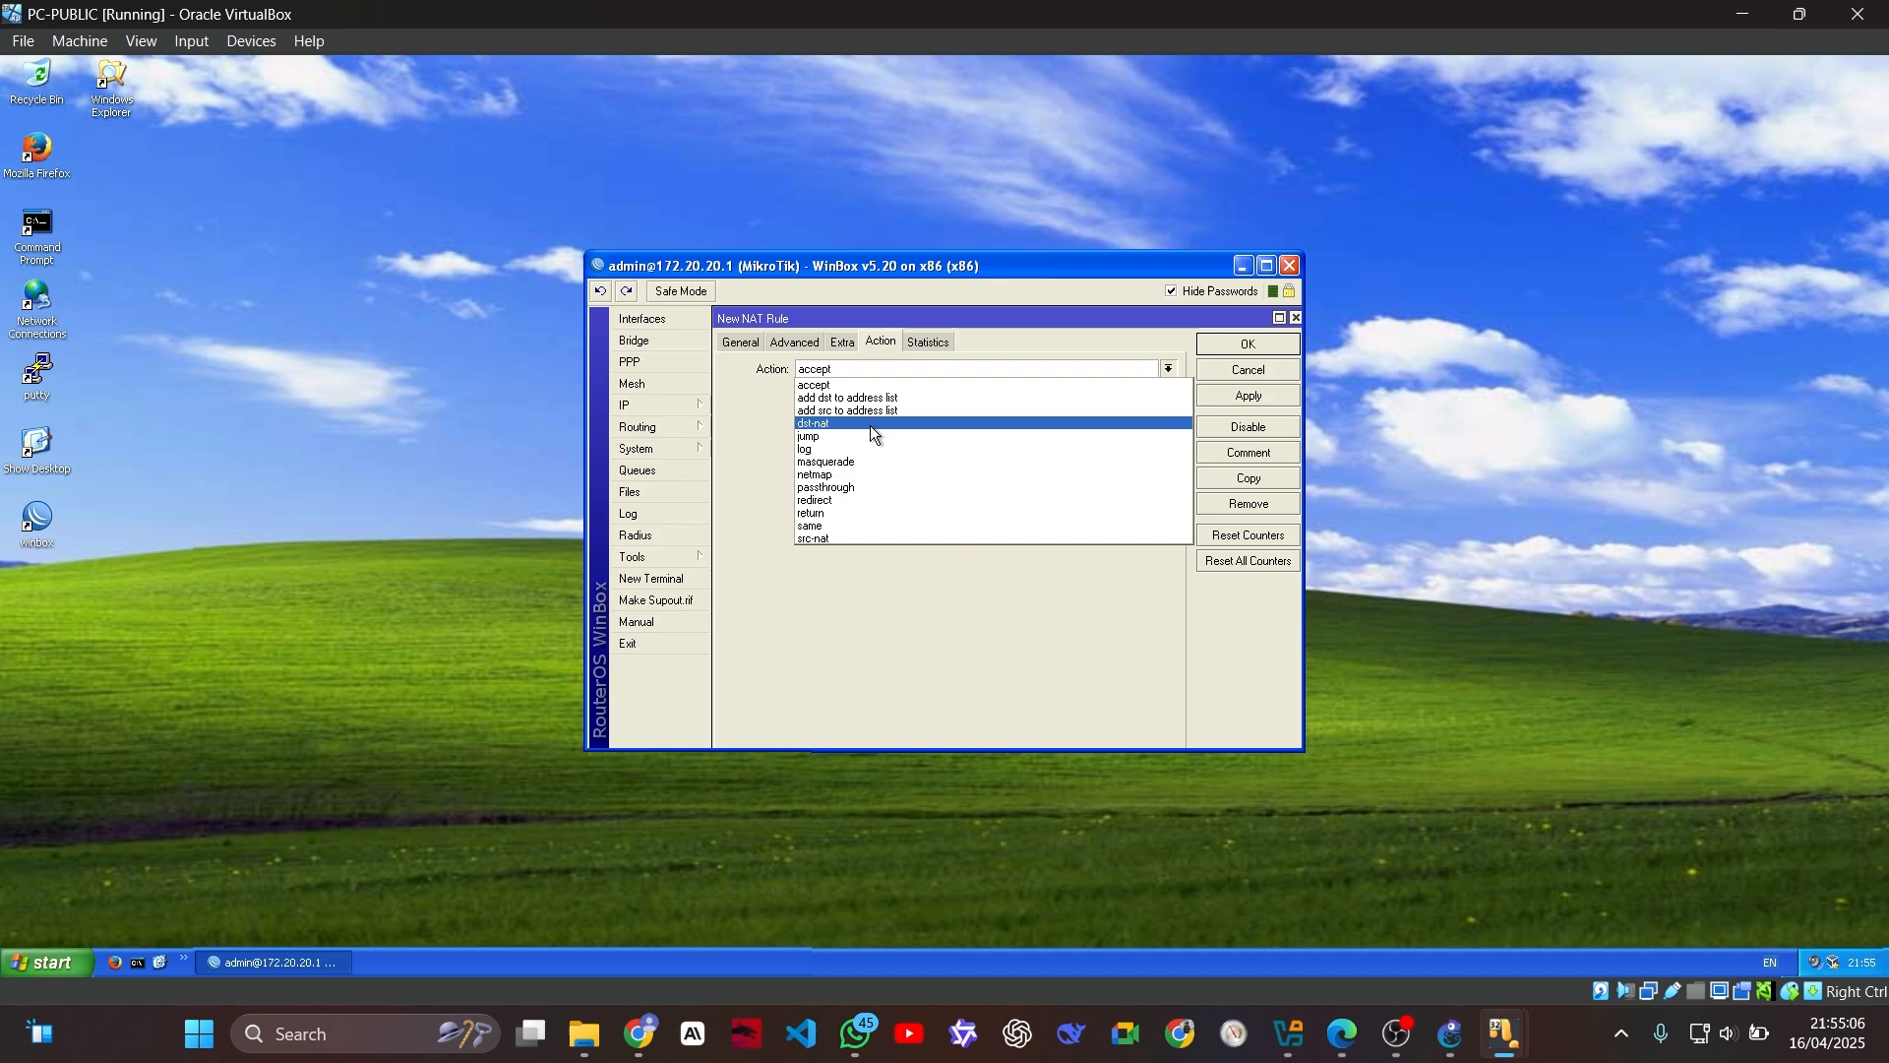
pyautogui.click(865, 463)
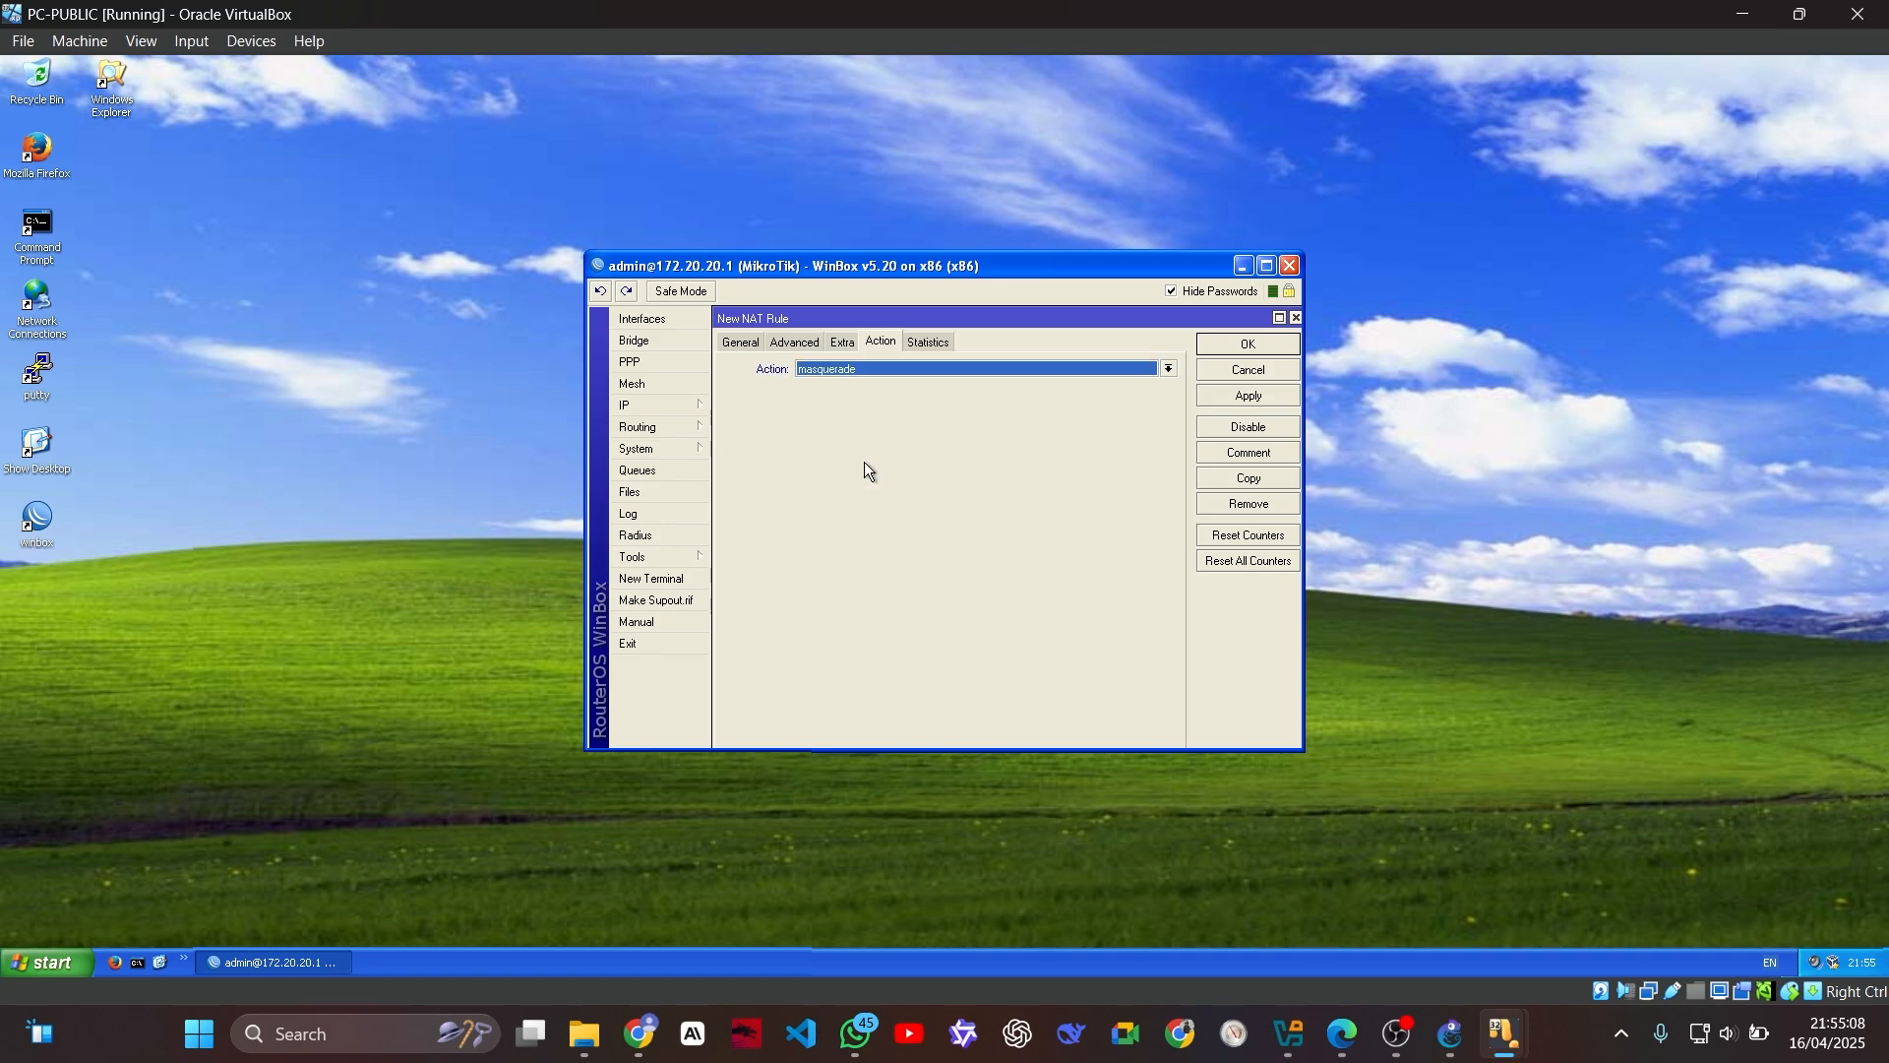
pyautogui.click(1224, 348)
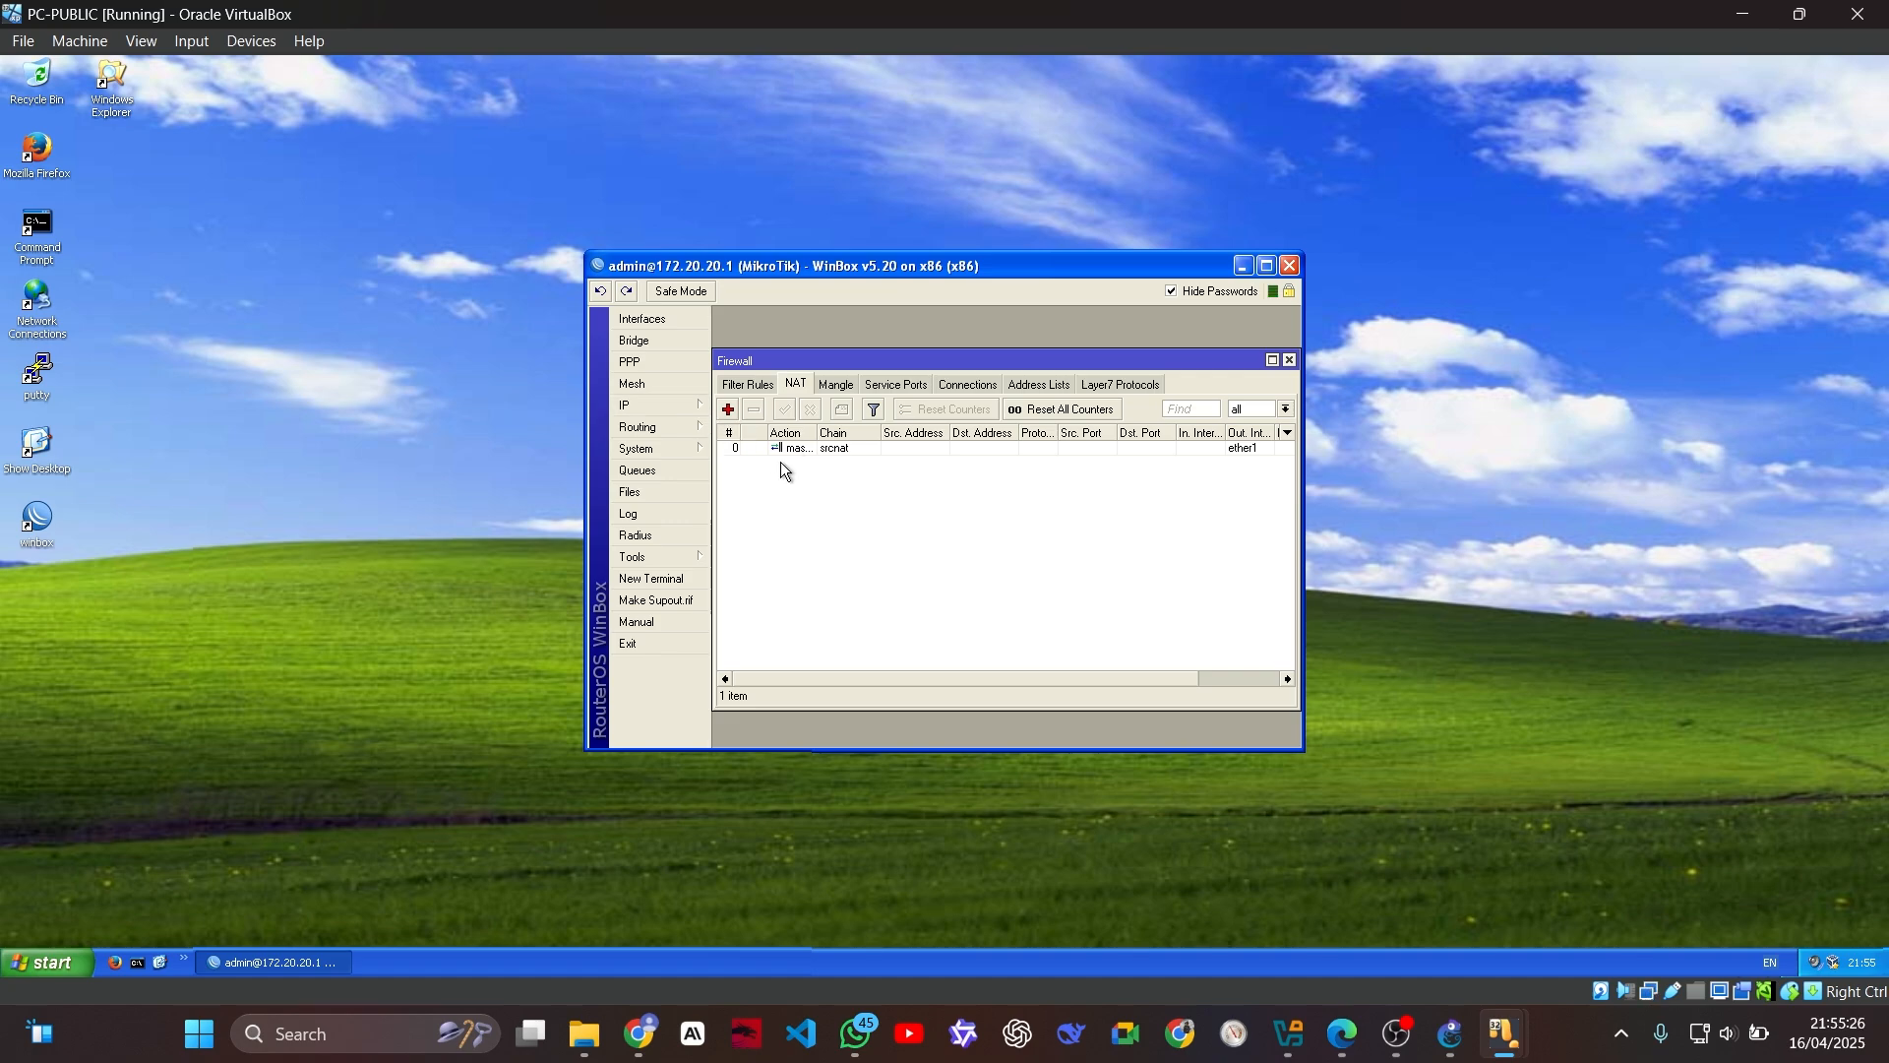
# Step: Allow remote requests in the router's DNS settings
pyautogui.click(644, 405)
pyautogui.click(738, 538)
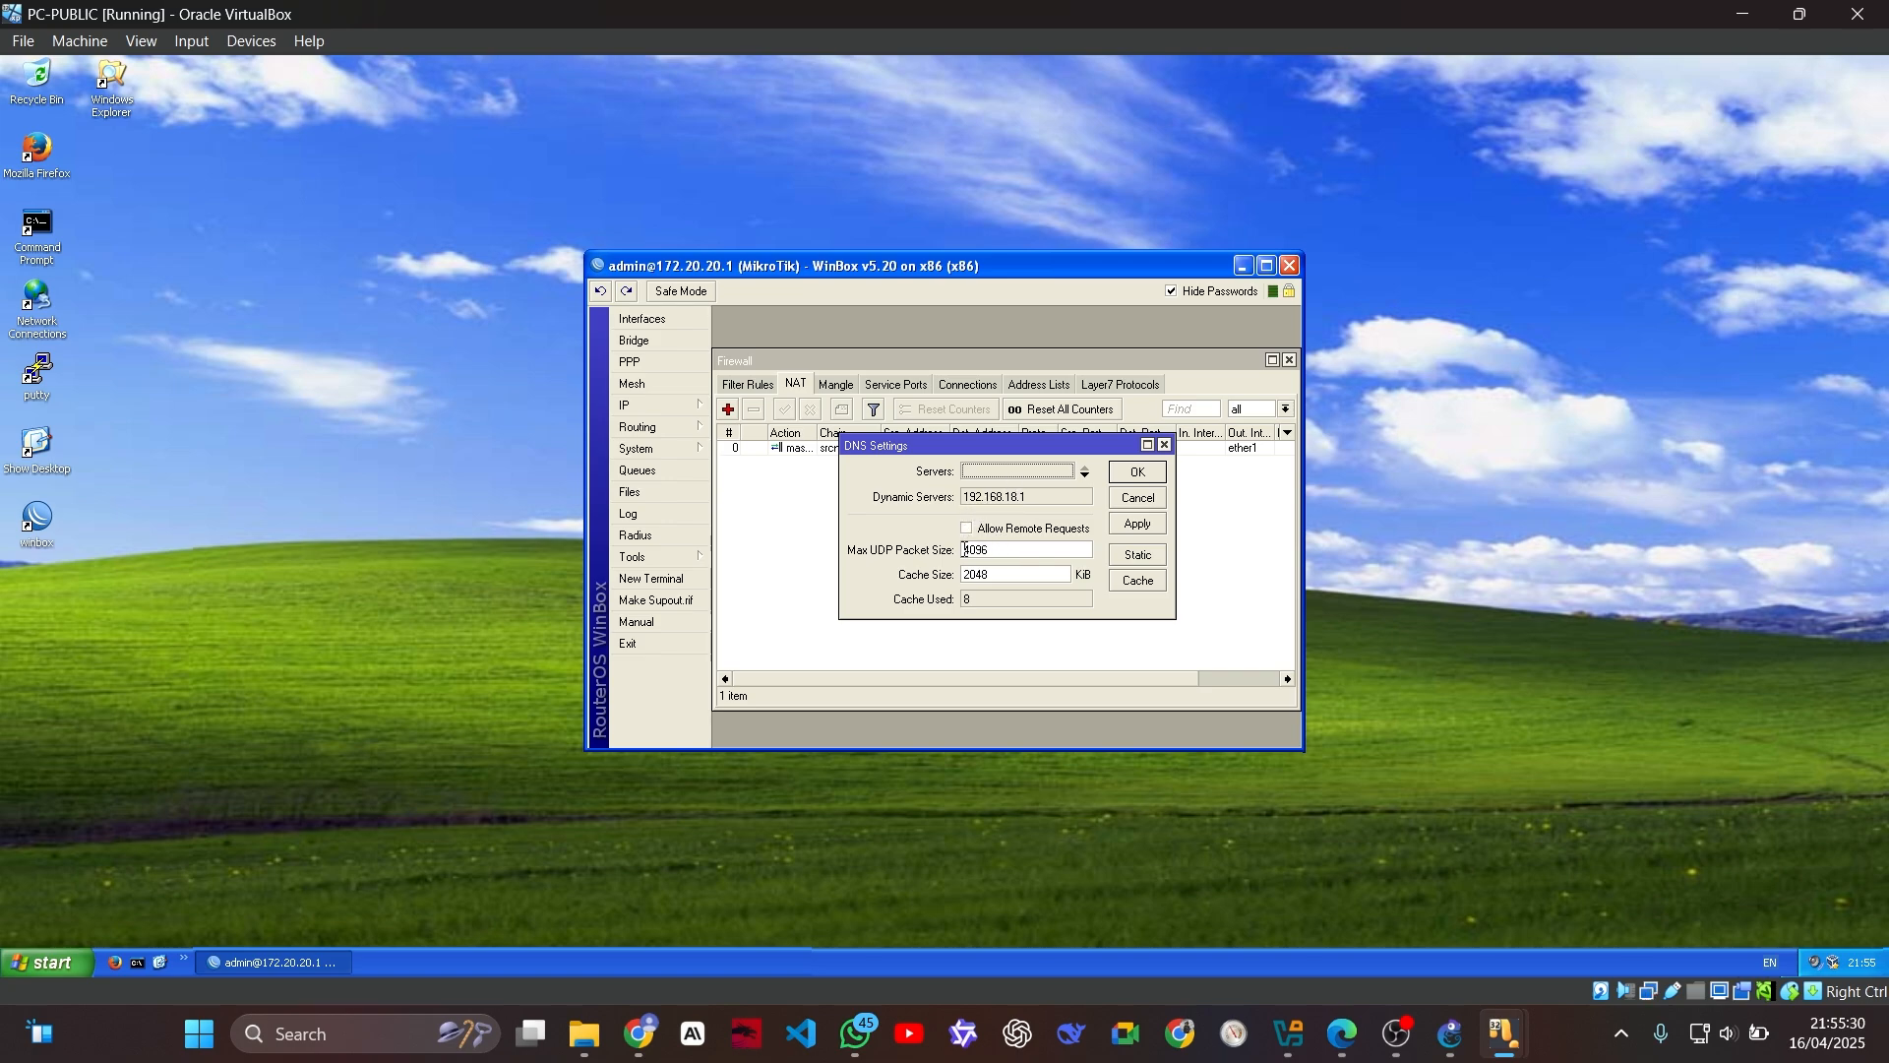
pyautogui.click(968, 529)
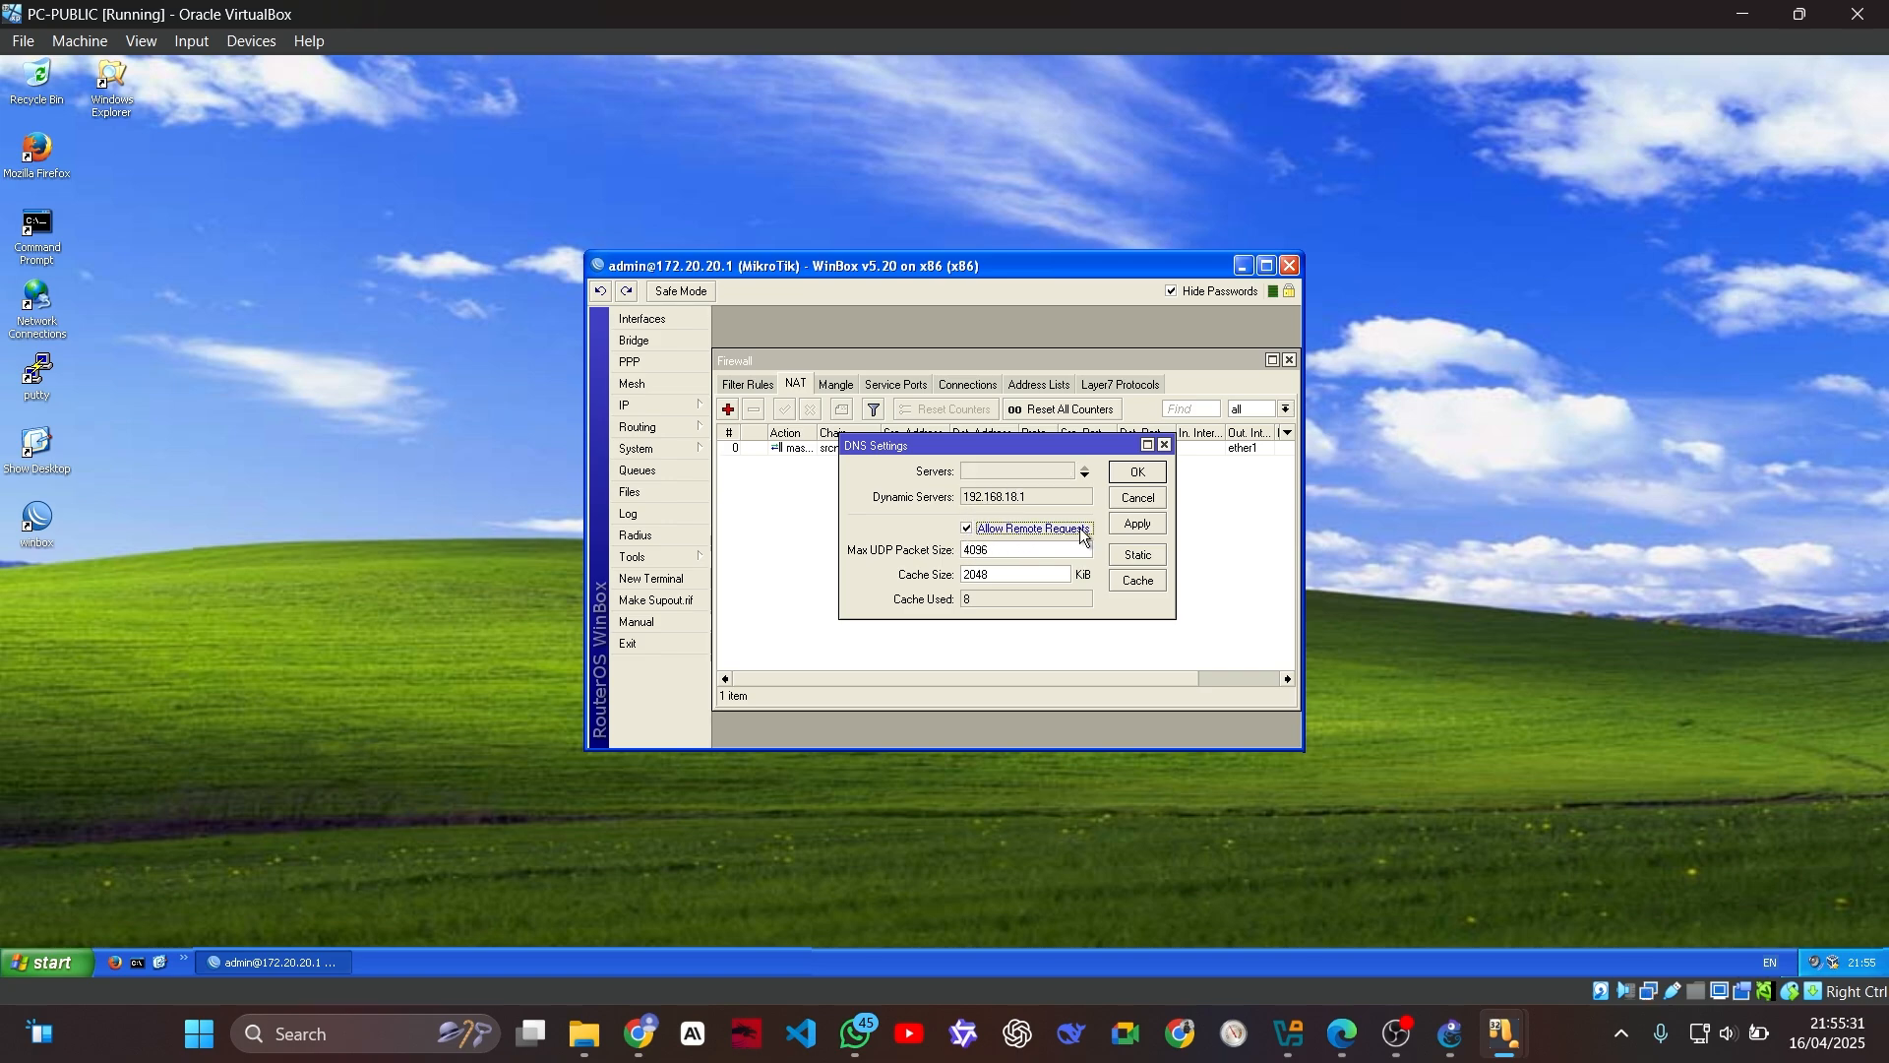
pyautogui.click(1139, 473)
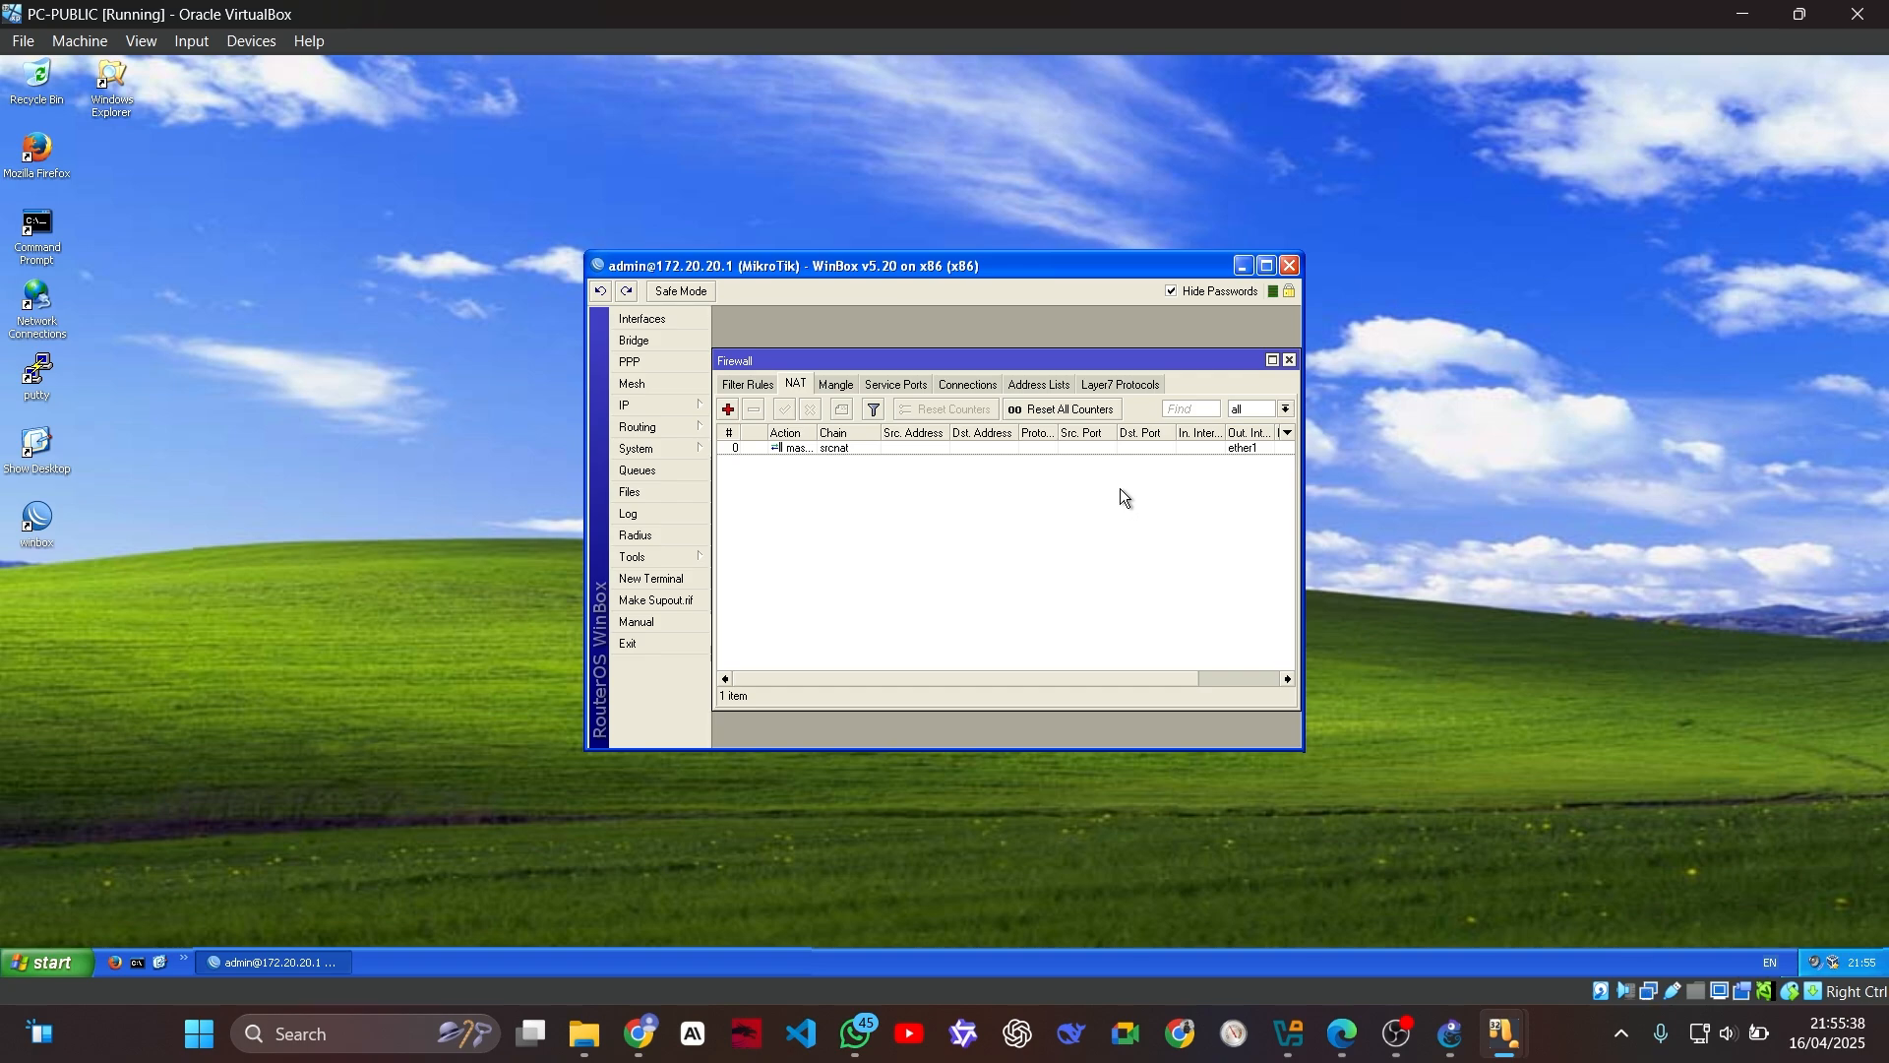
# Step: Add a static route to 192.168.1.0/24 through gateway 172.20.20.2 and close the router's WinBox session
pyautogui.click(645, 406)
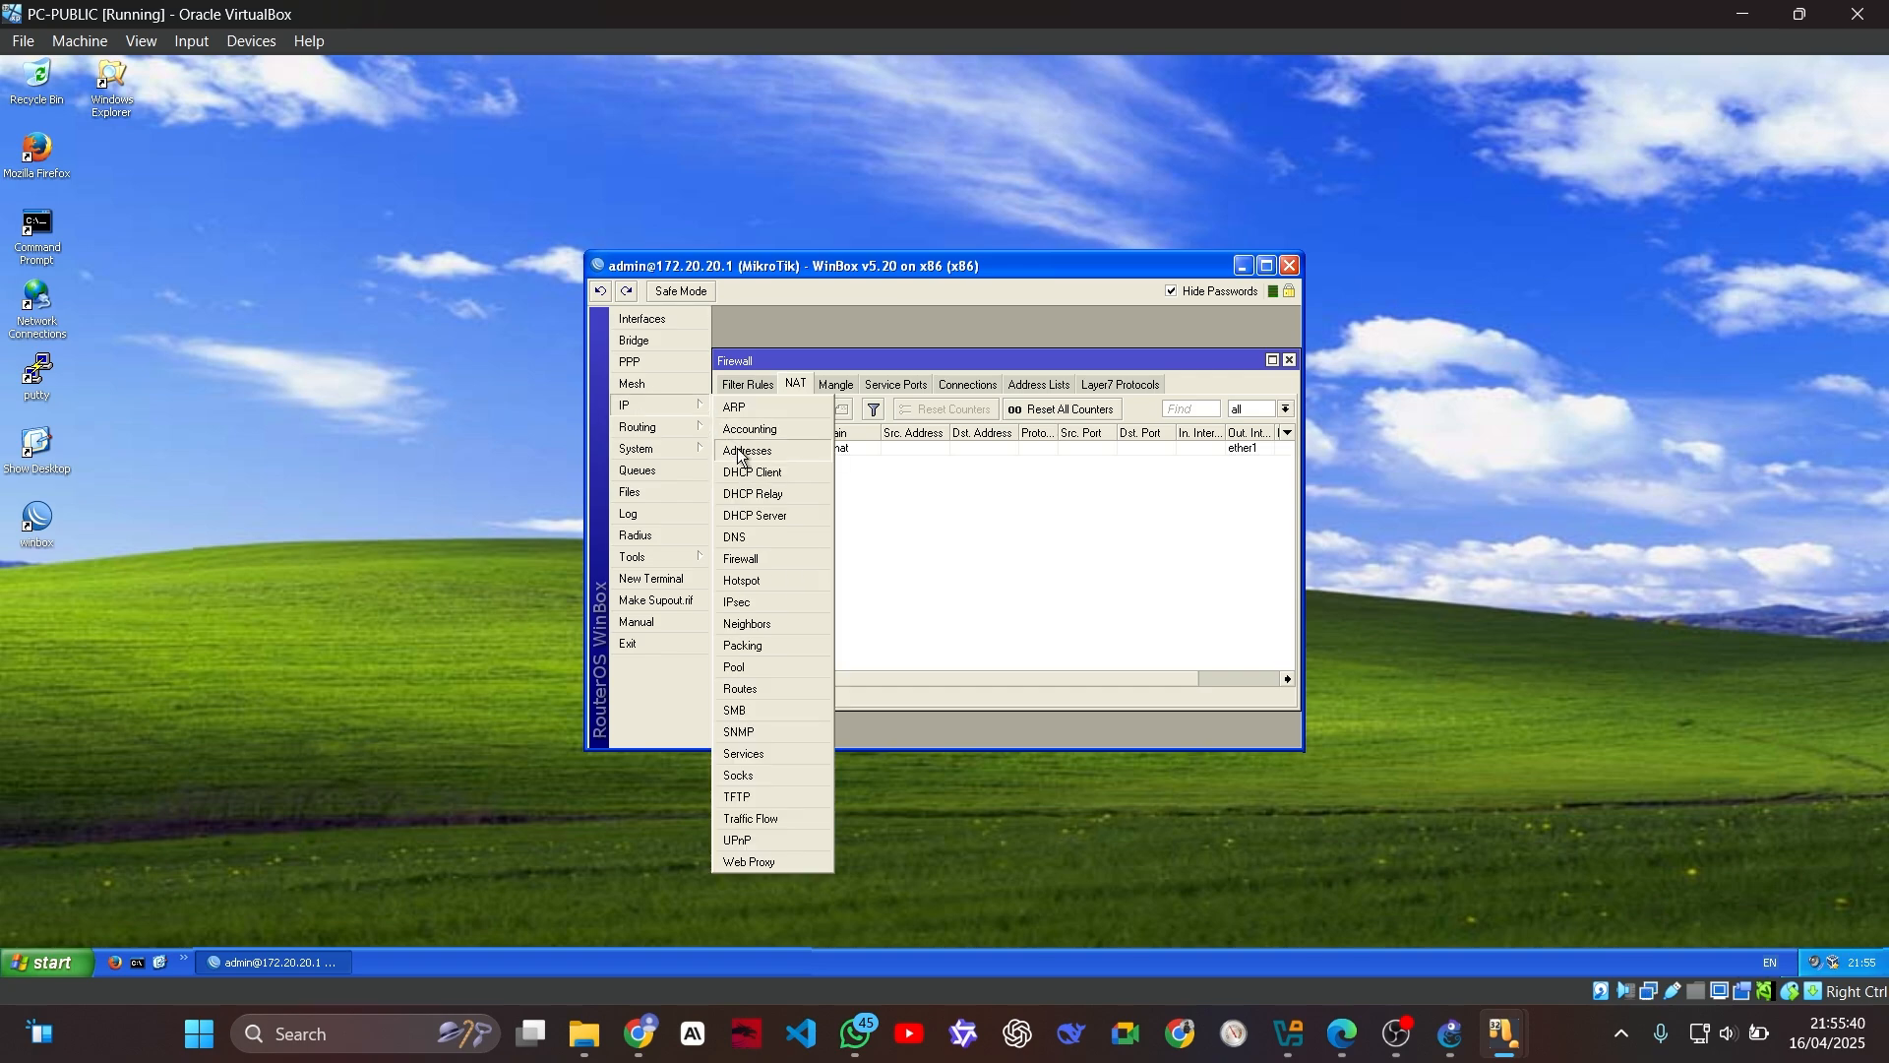
pyautogui.click(781, 689)
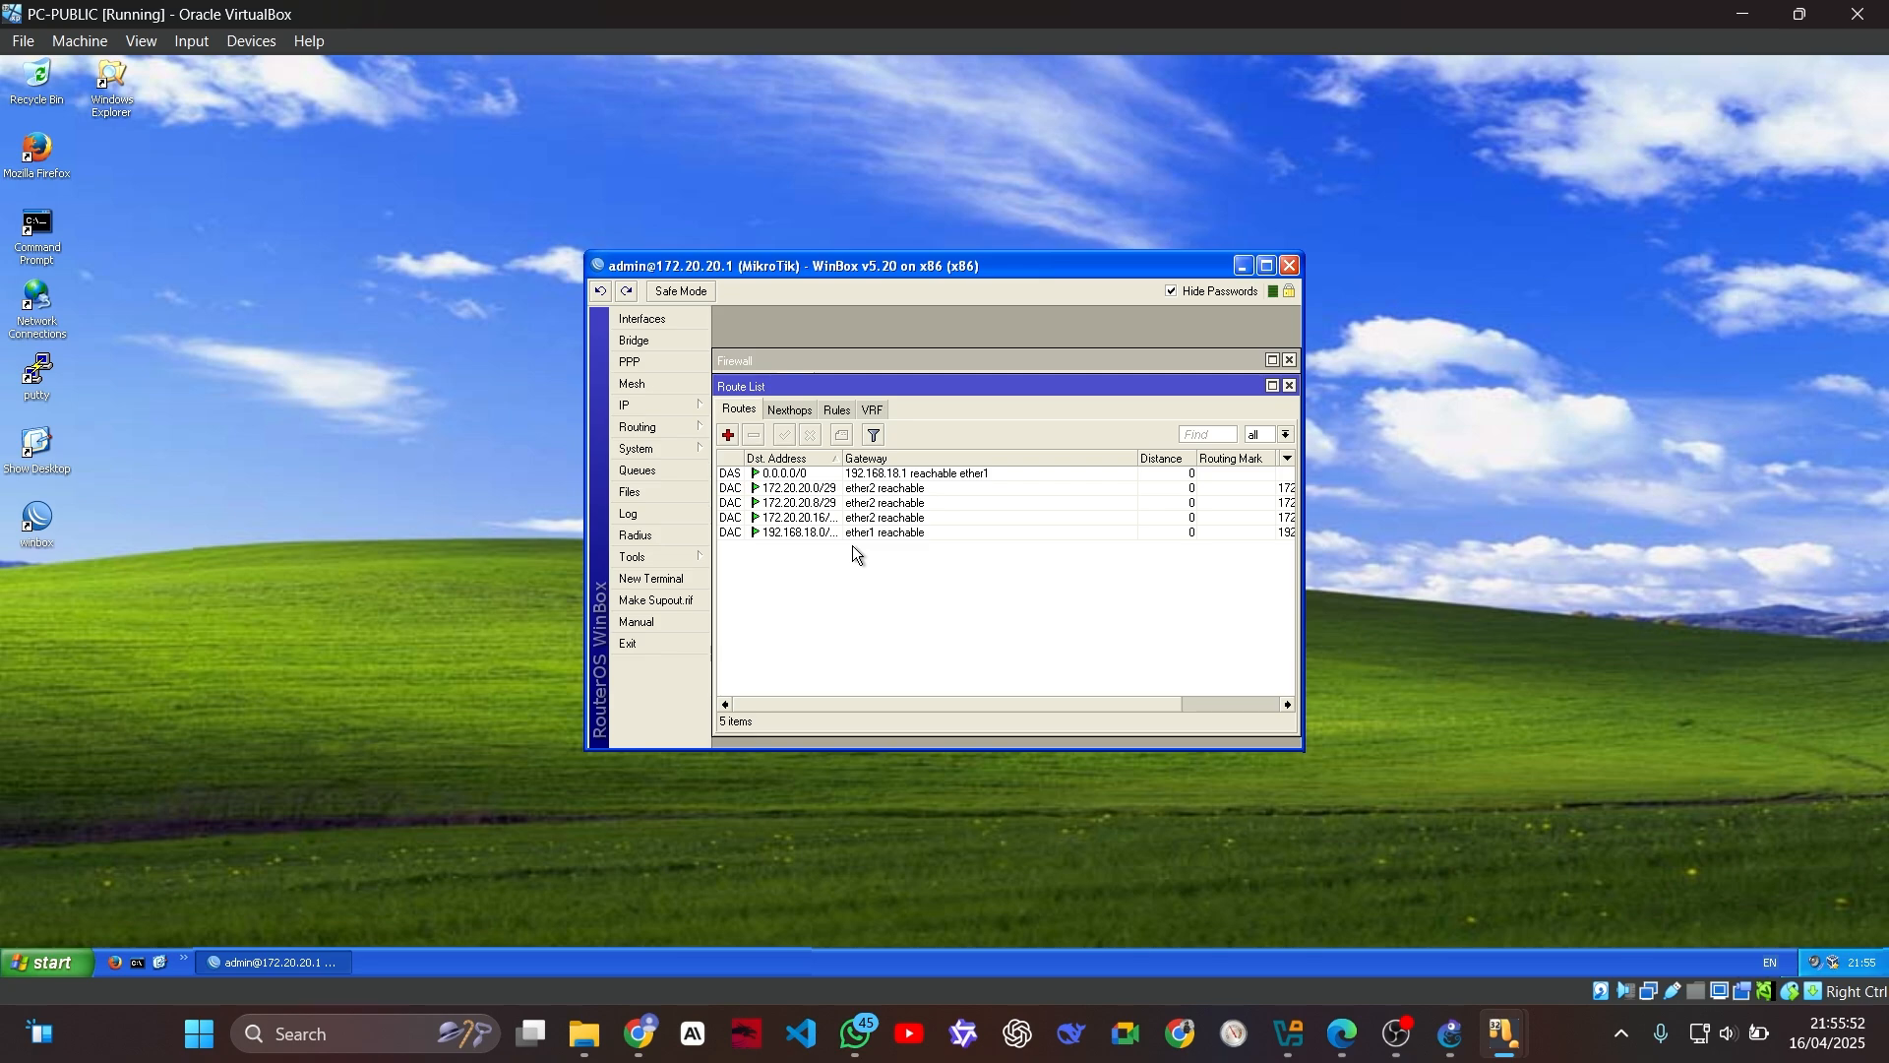
pyautogui.click(728, 435)
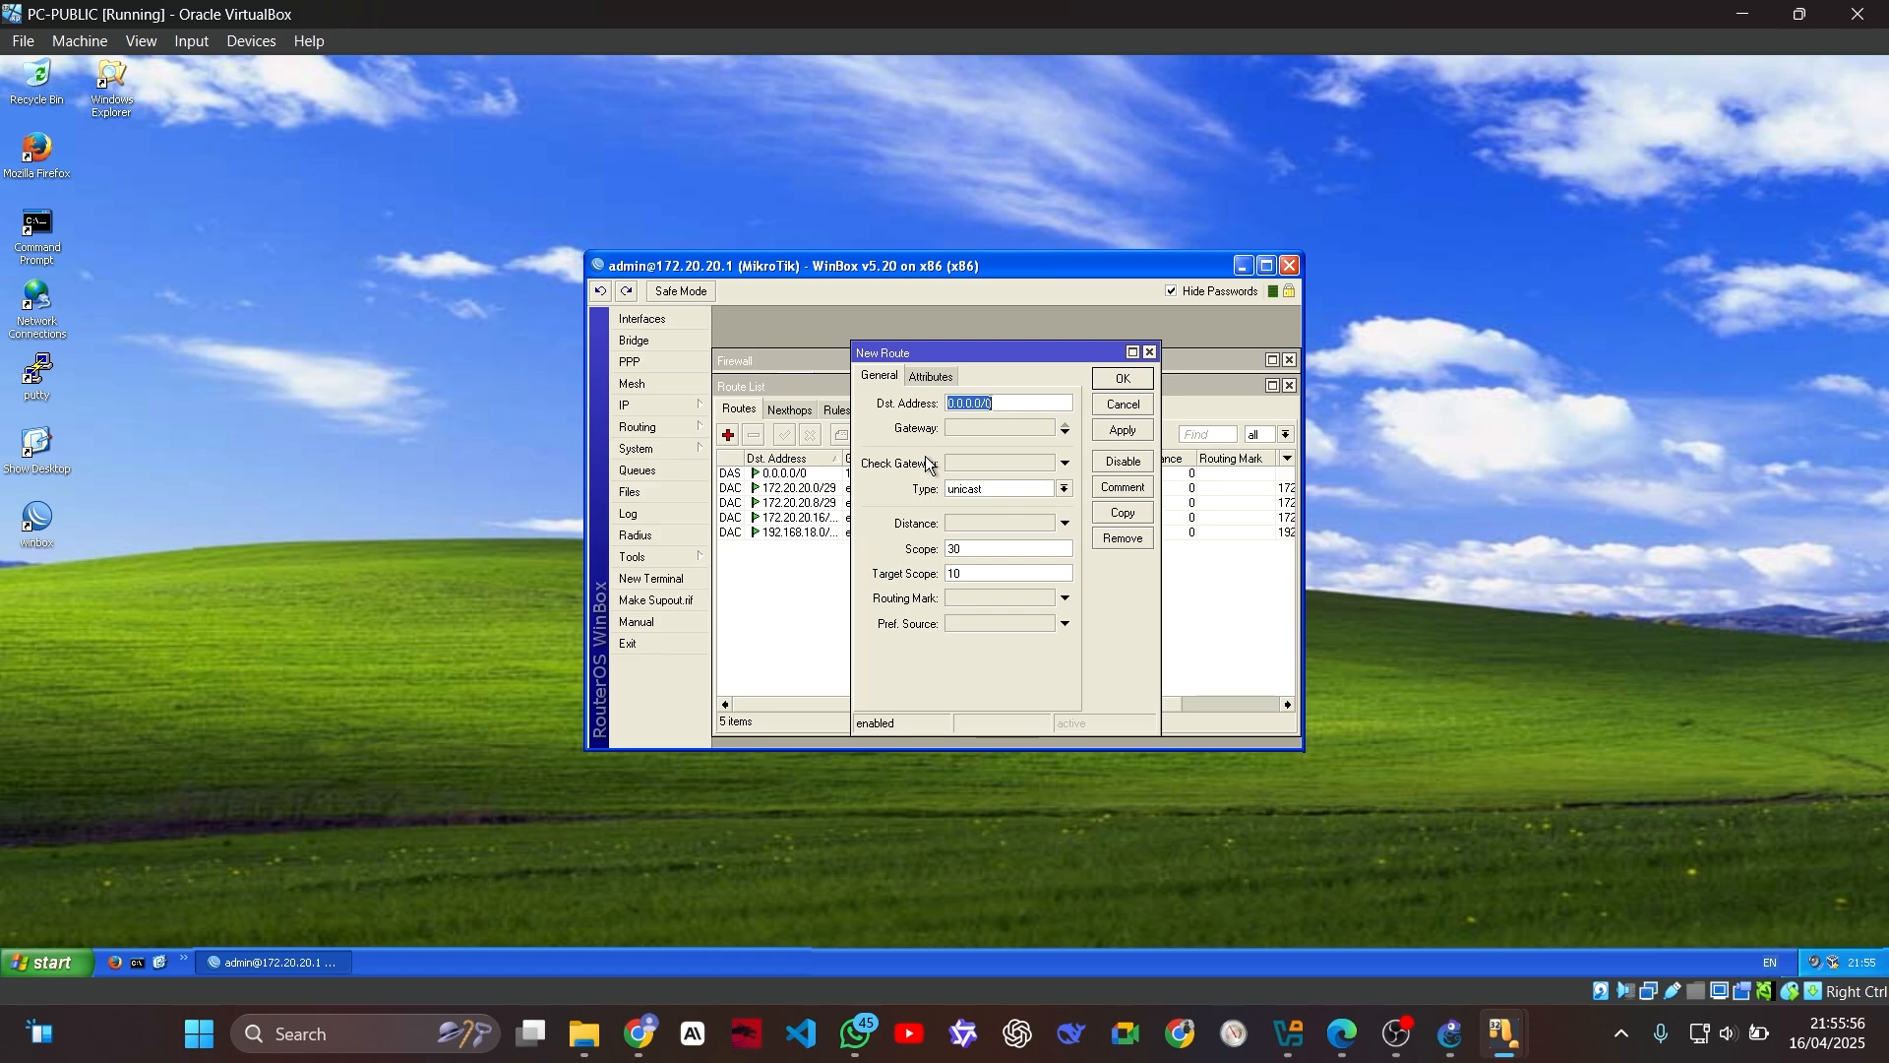
pyautogui.write('192.168.1.0/24')
pyautogui.click(977, 430)
pyautogui.write('172')
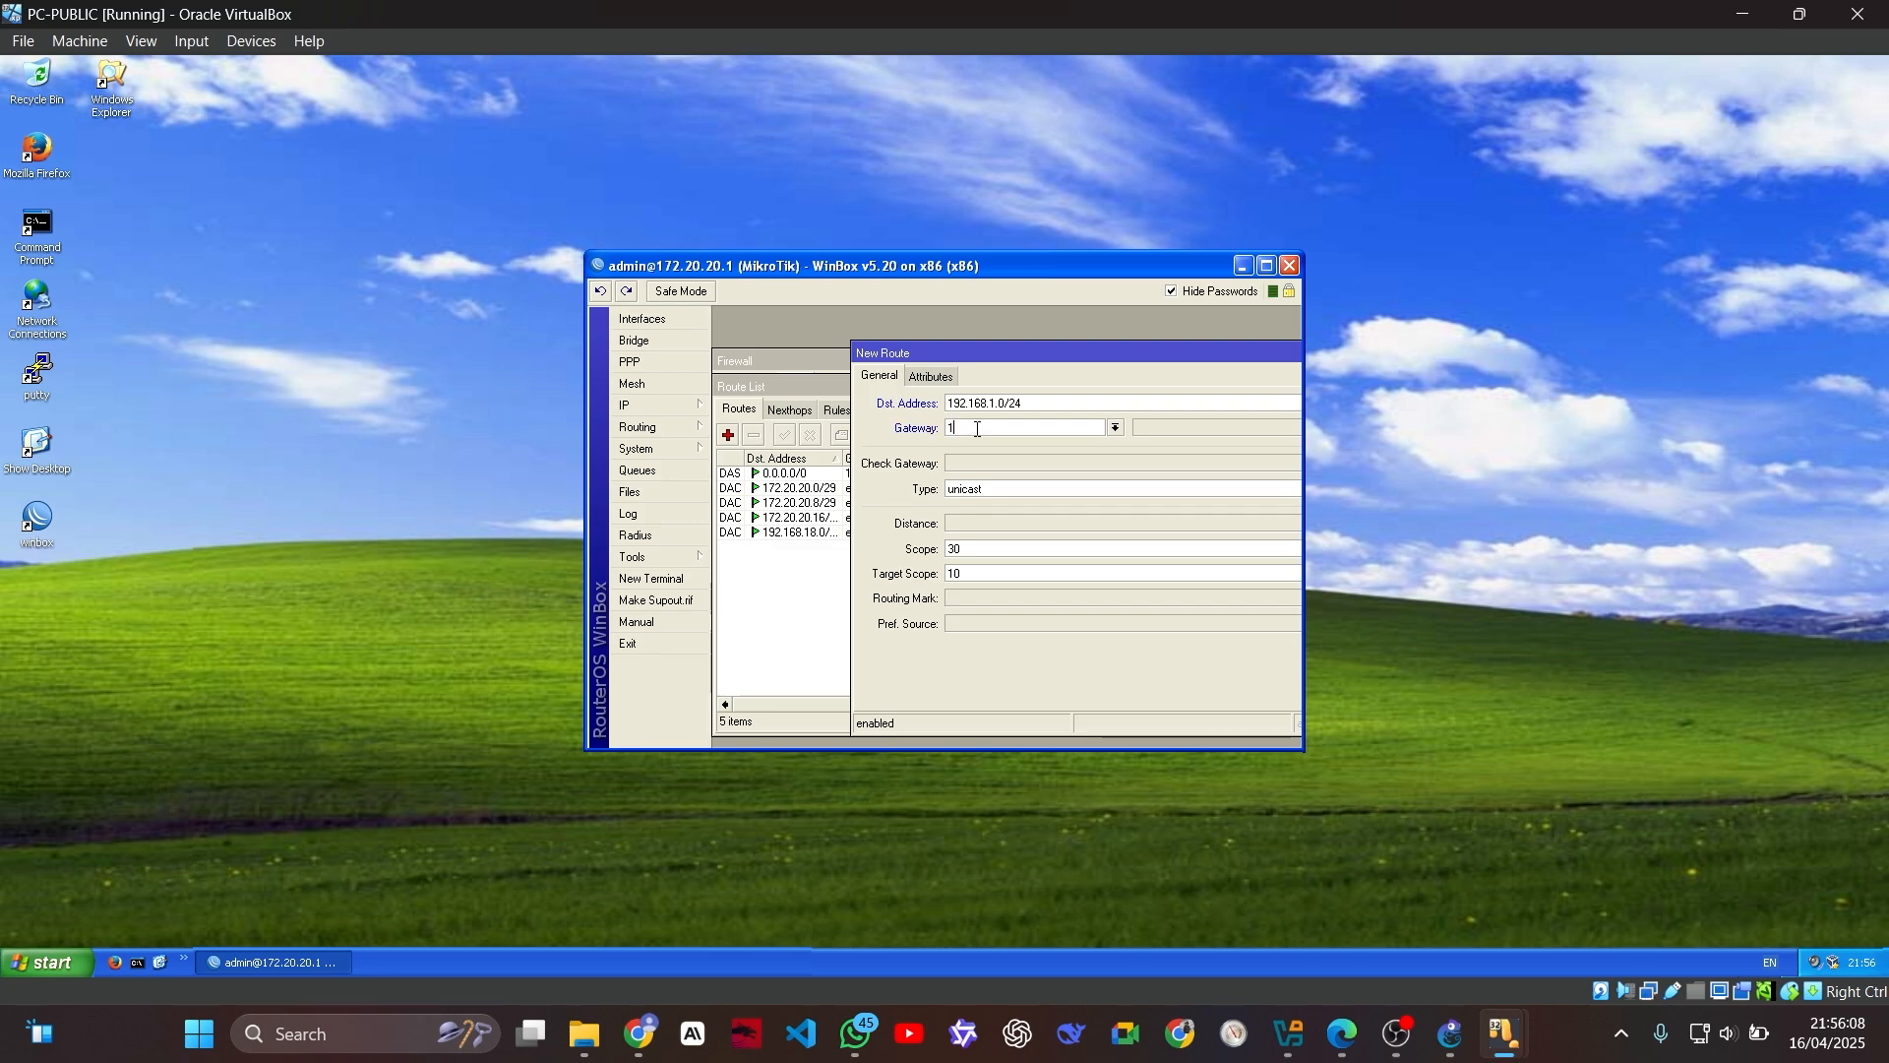
pyautogui.write('.20.20.2')
pyautogui.moveTo(1006, 351); pyautogui.dragTo(825, 348)
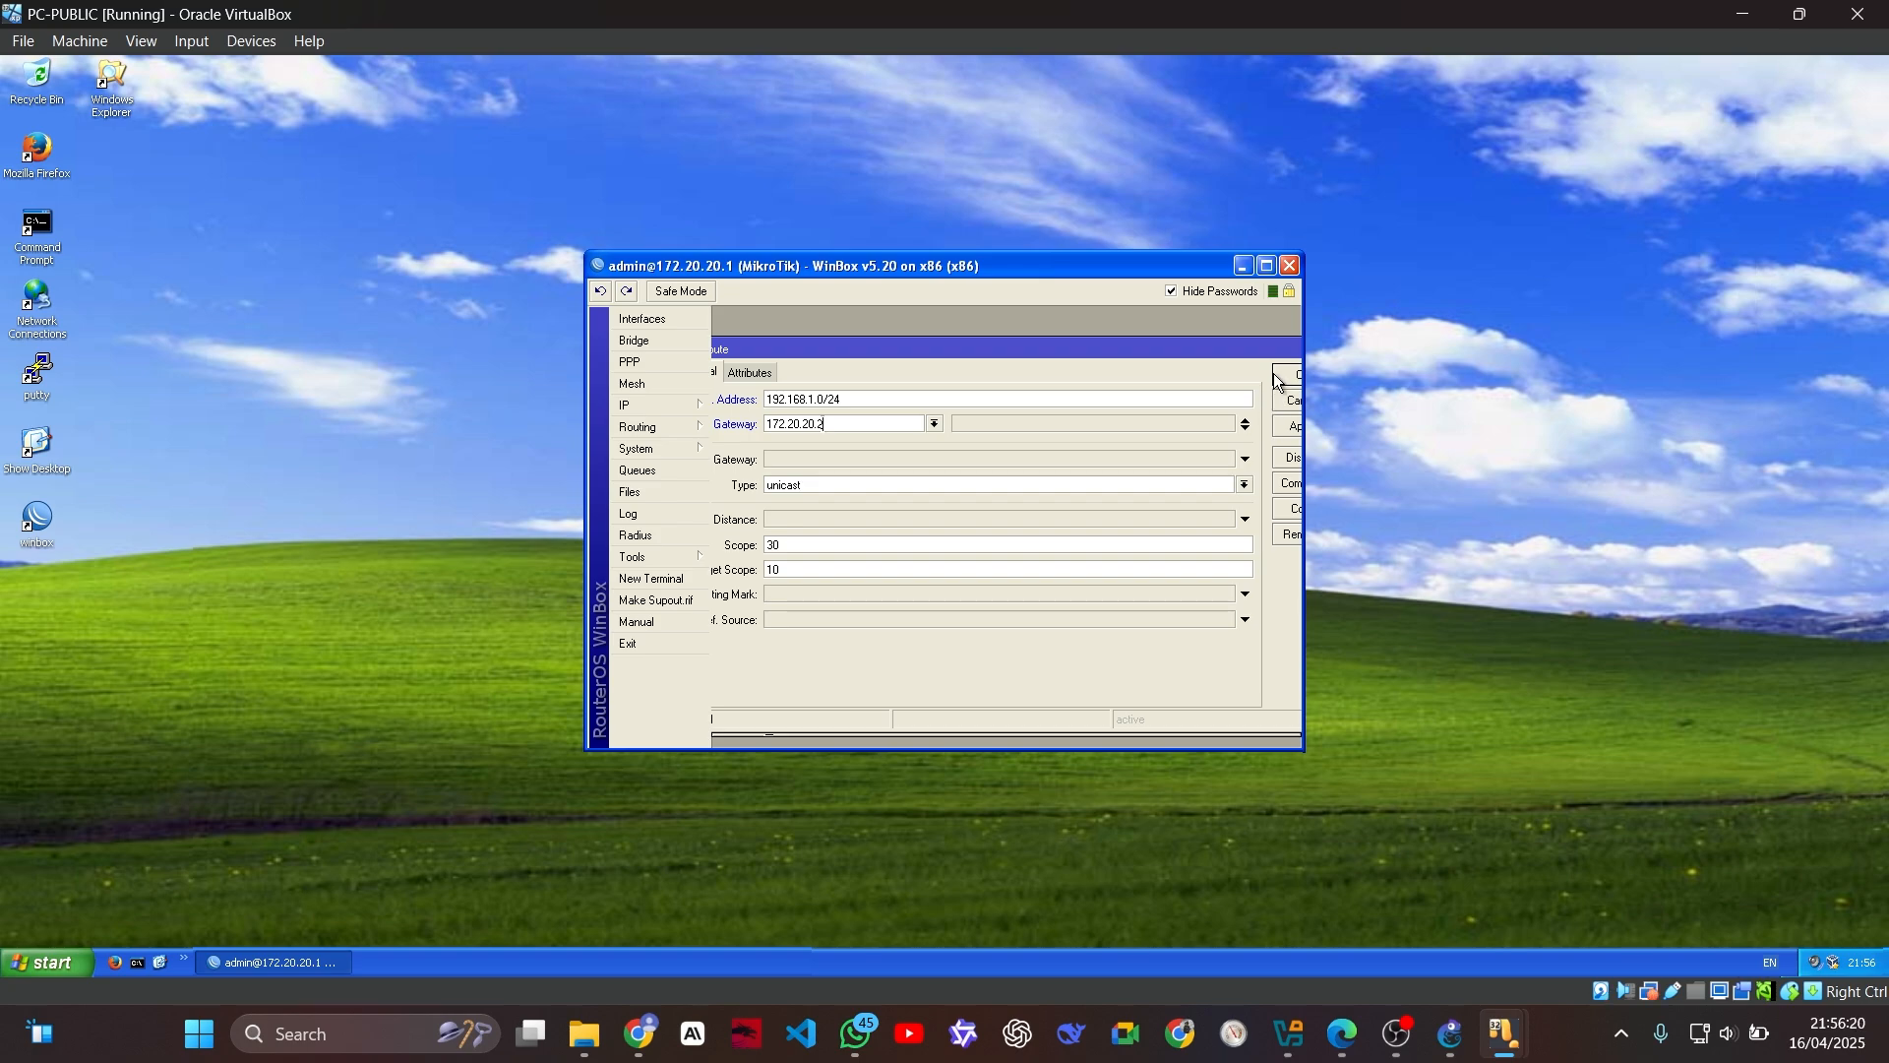
pyautogui.click(1279, 379)
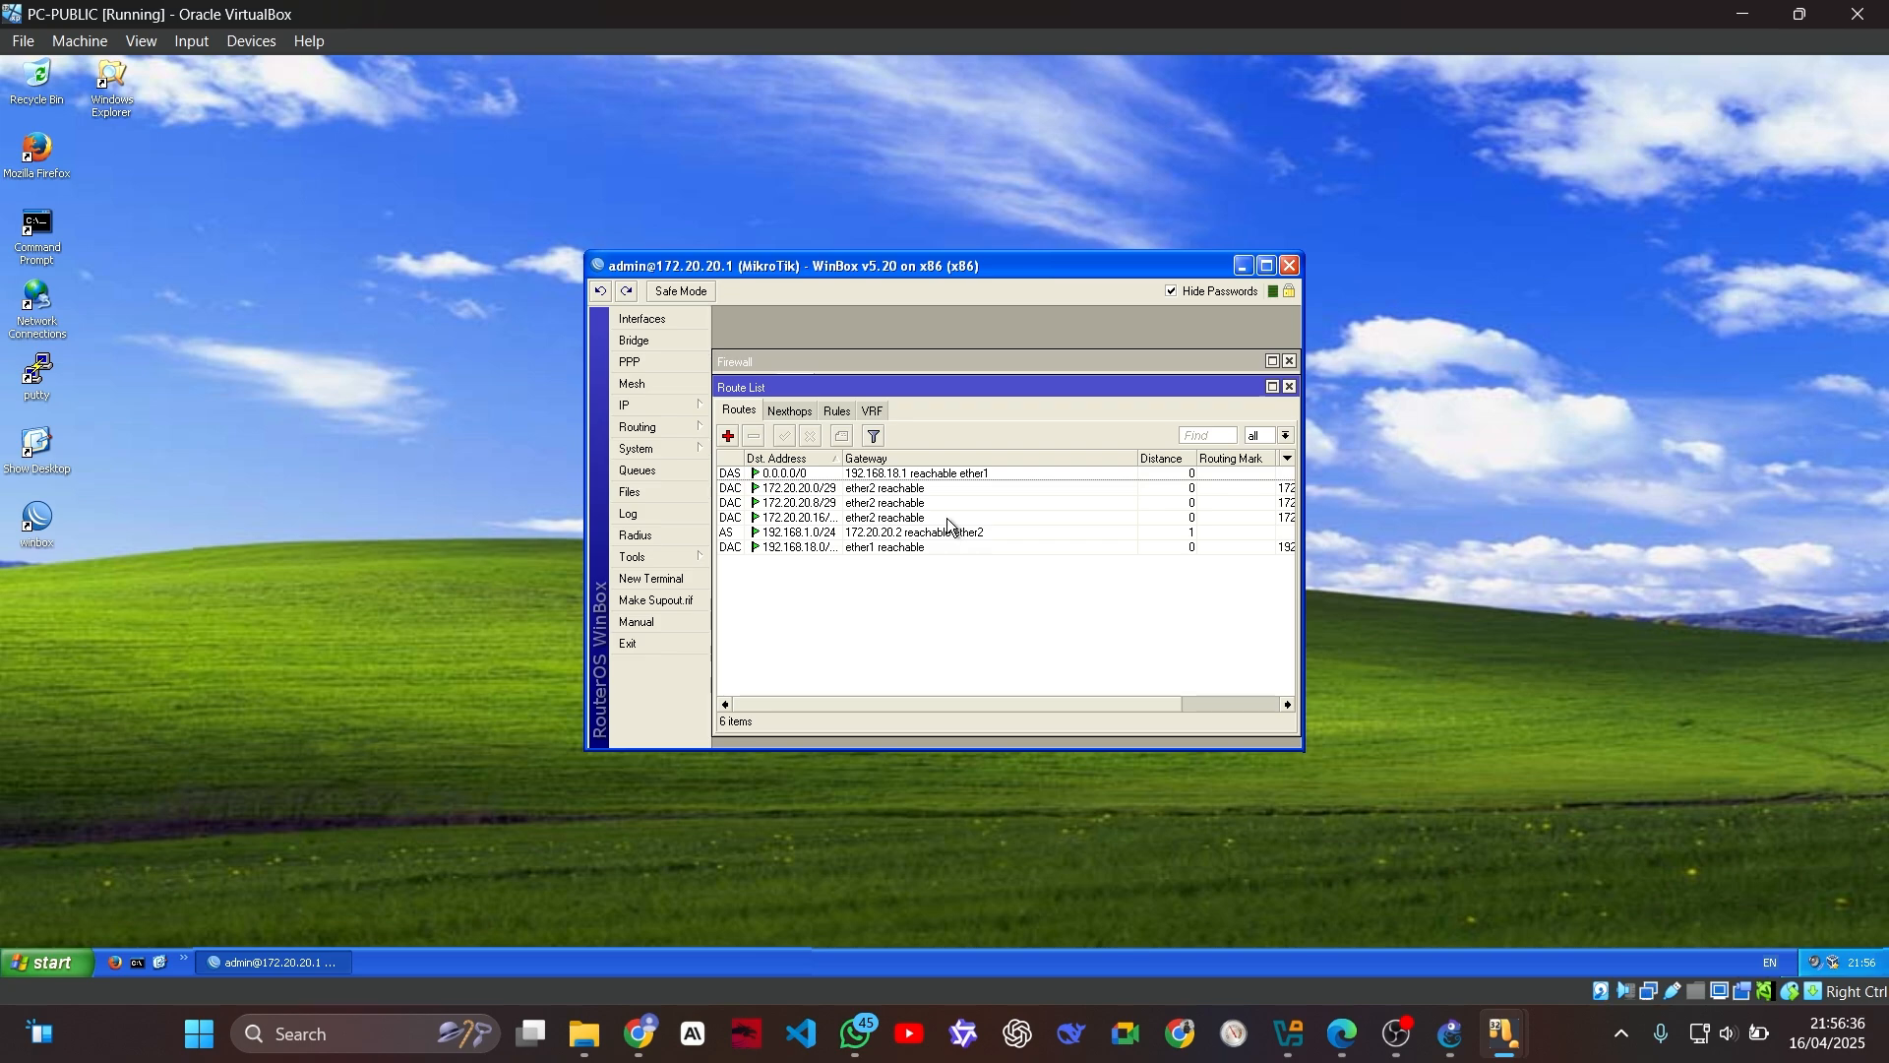
pyautogui.click(1289, 266)
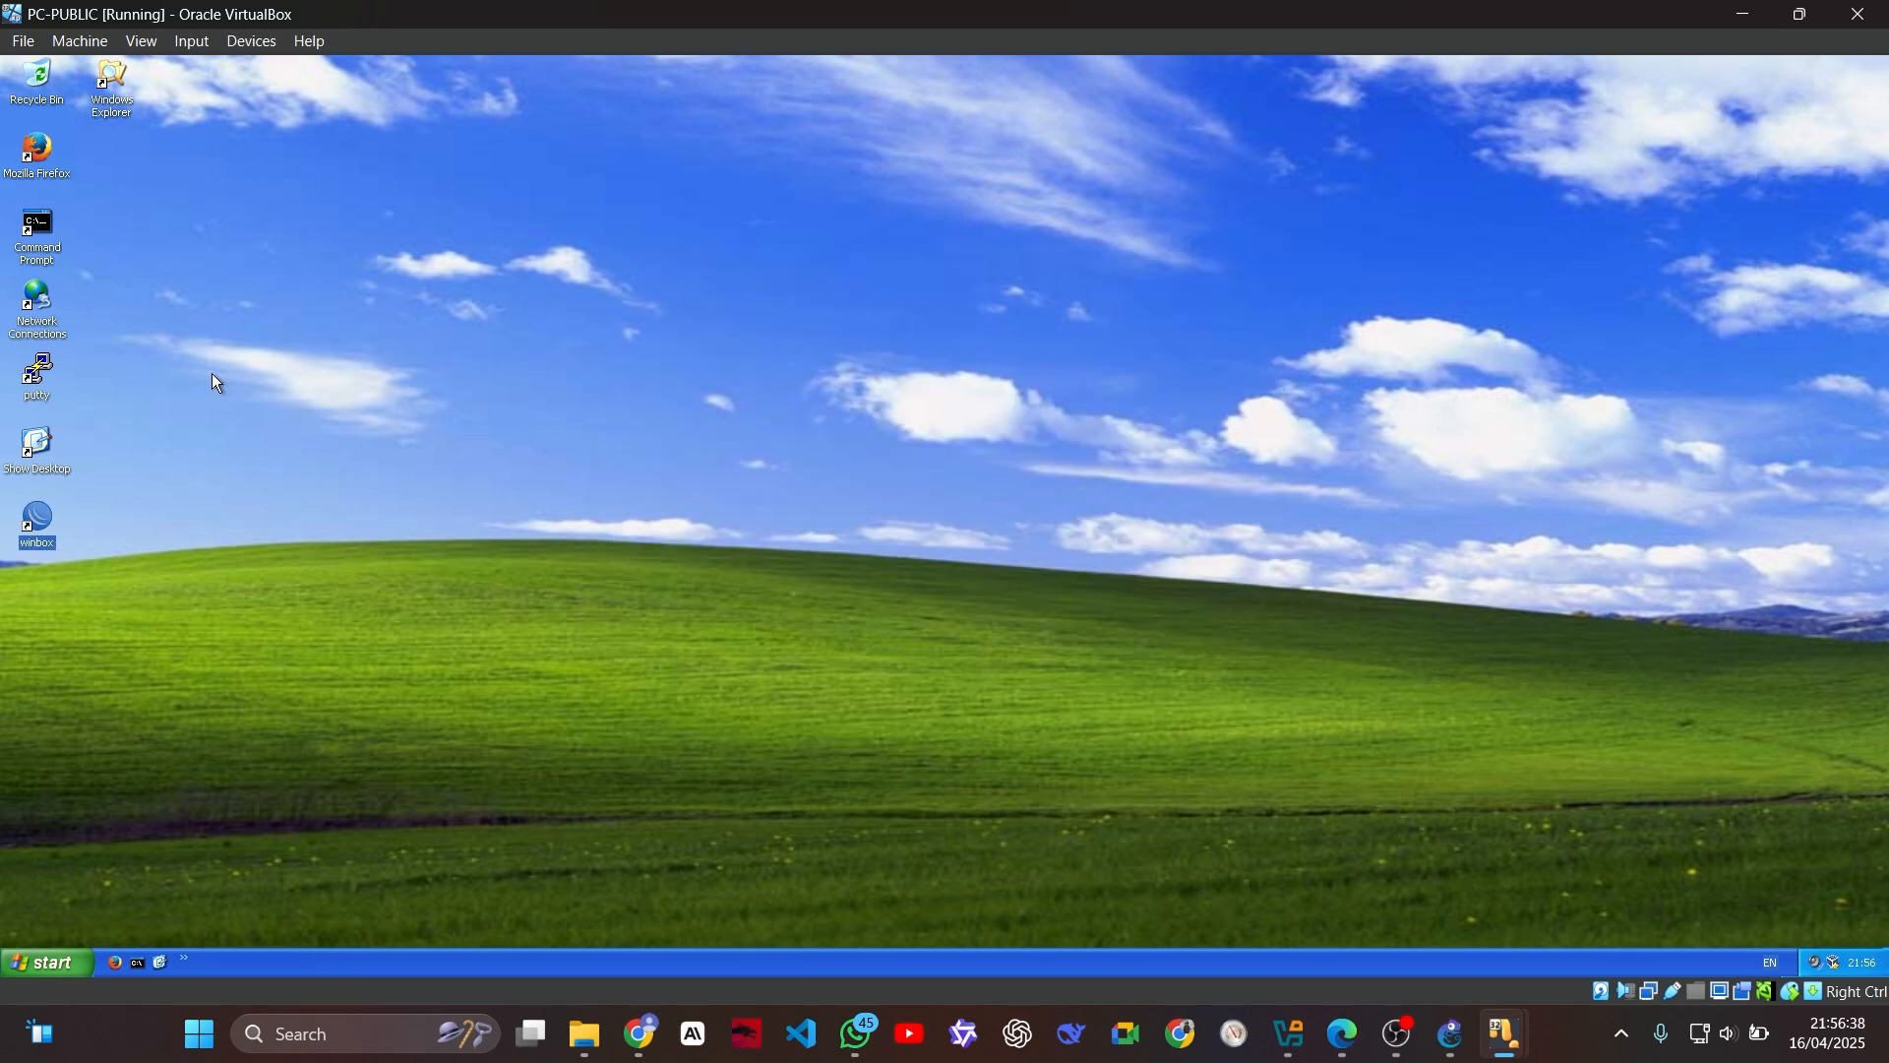
# Step: Connect to the MikroTik router at 172.20.20.2 with WinBox on PC-PUBLIC and open its IP address list
pyautogui.doubleClick(44, 522)
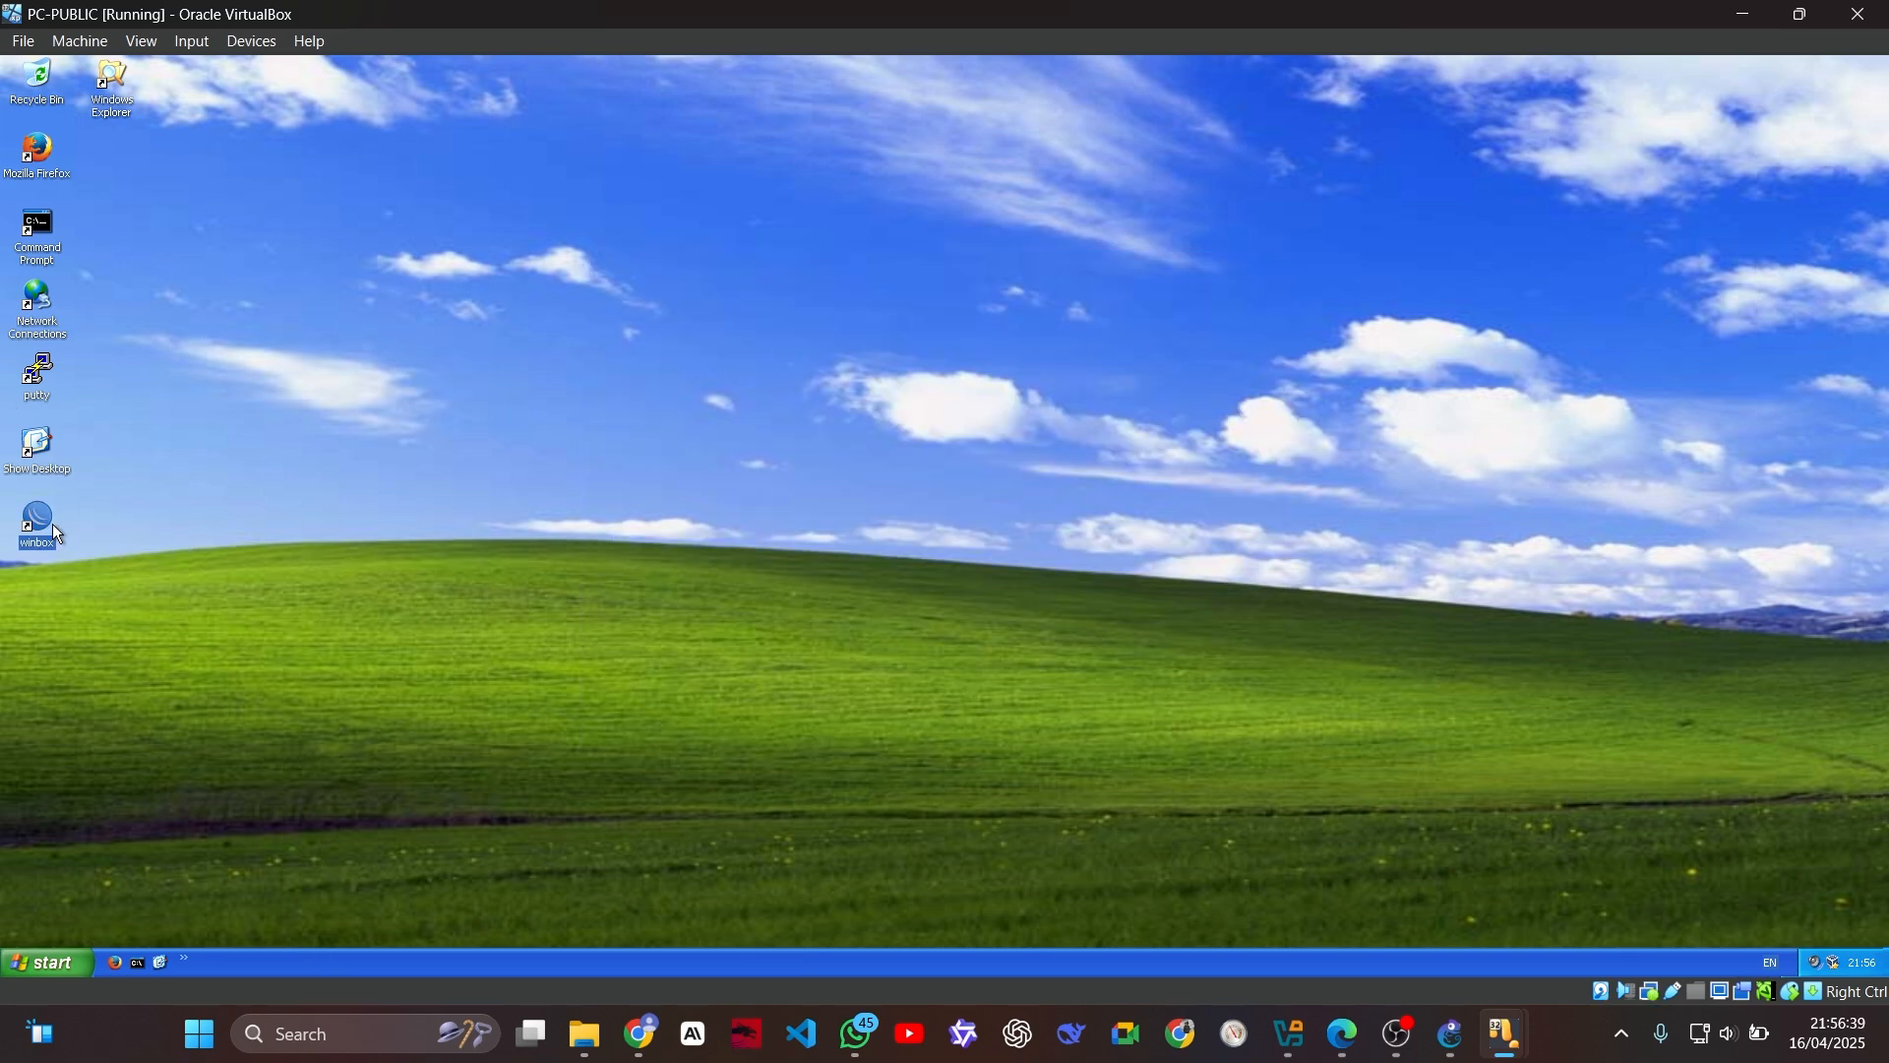
pyautogui.click(1452, 1033)
pyautogui.moveTo(1516, 1048)
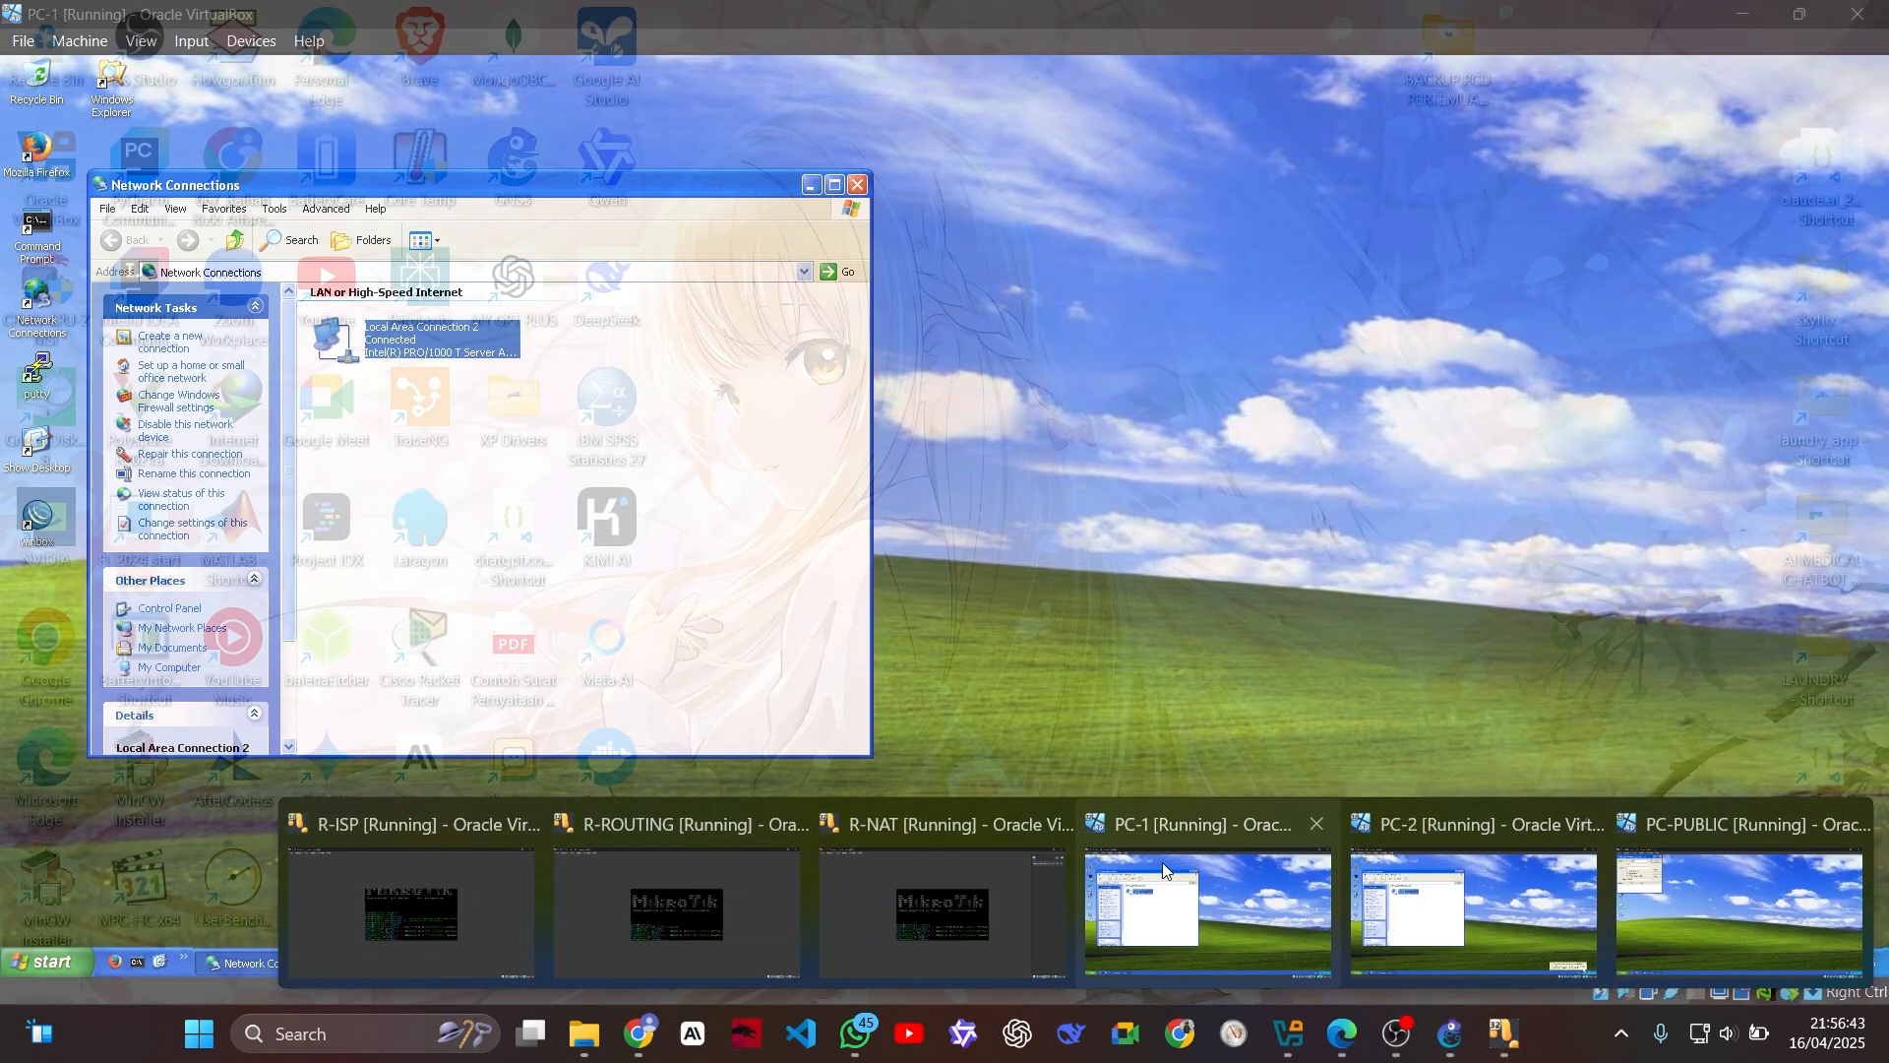
pyautogui.moveTo(1147, 866)
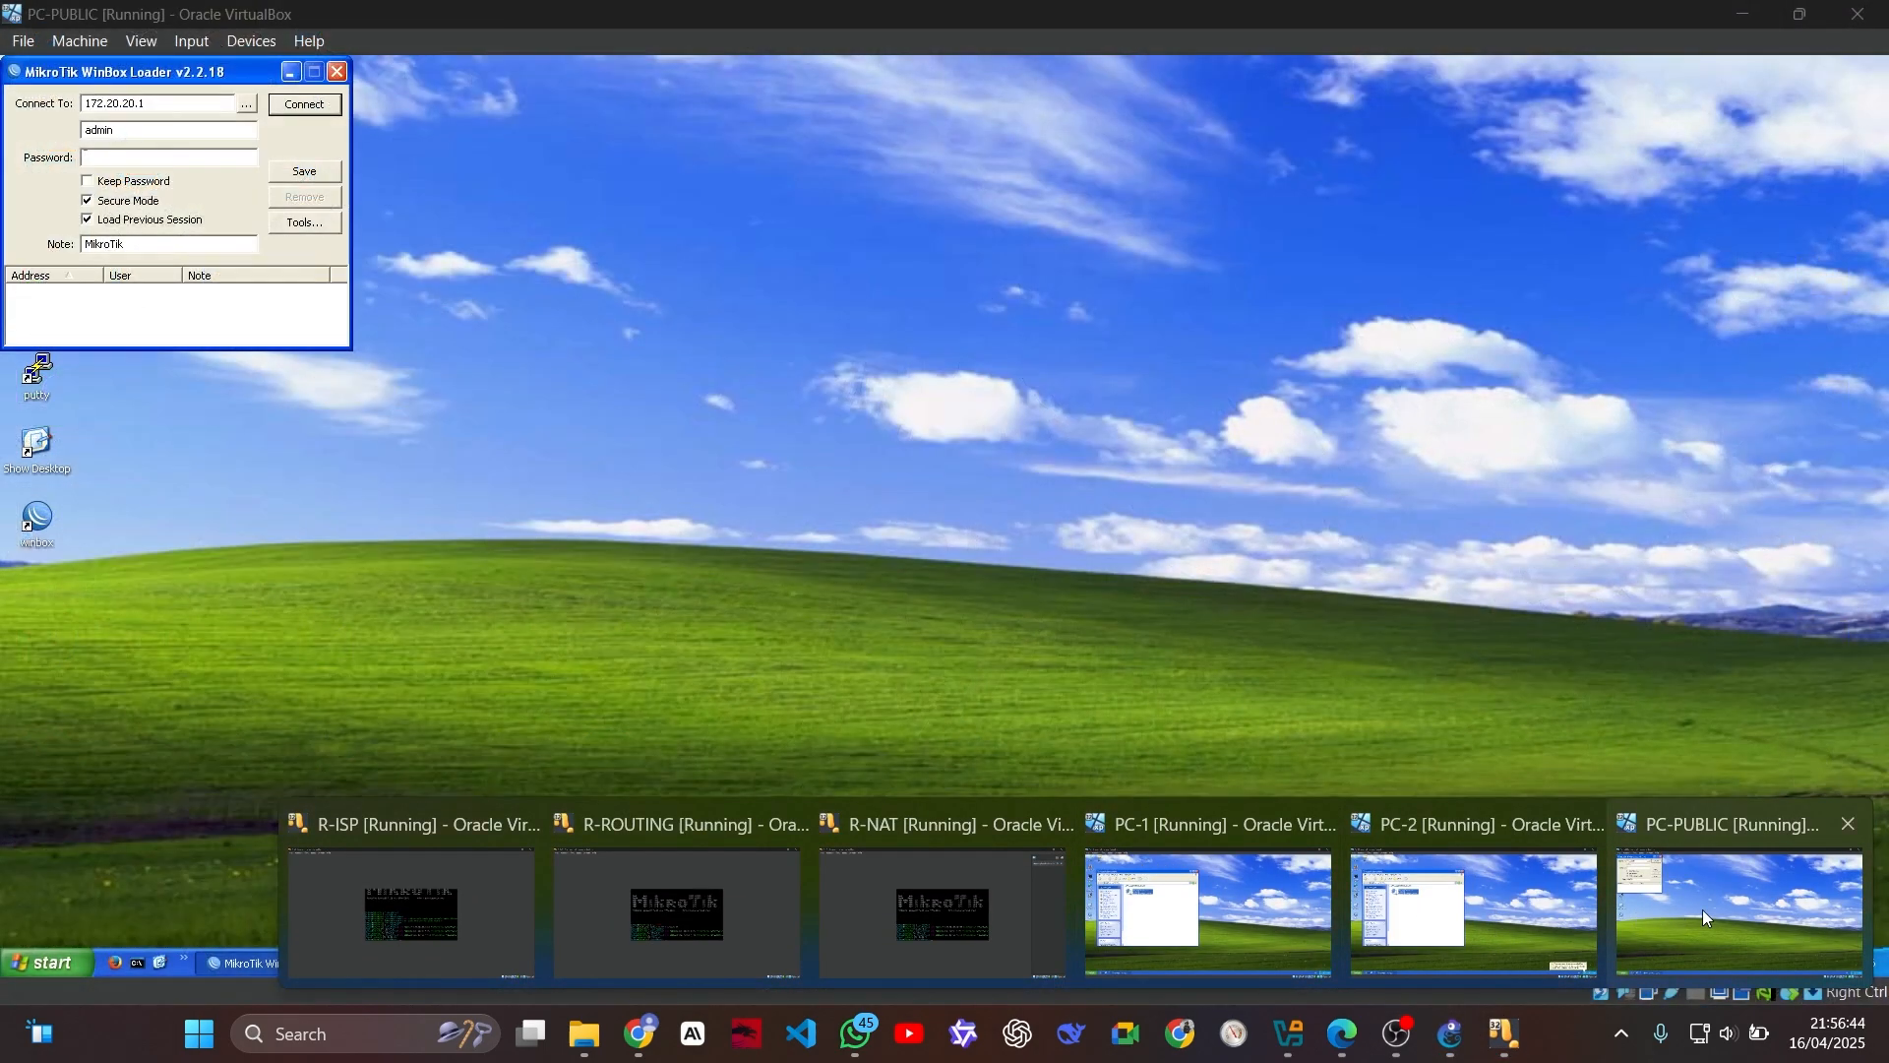
pyautogui.click(1702, 909)
pyautogui.click(253, 106)
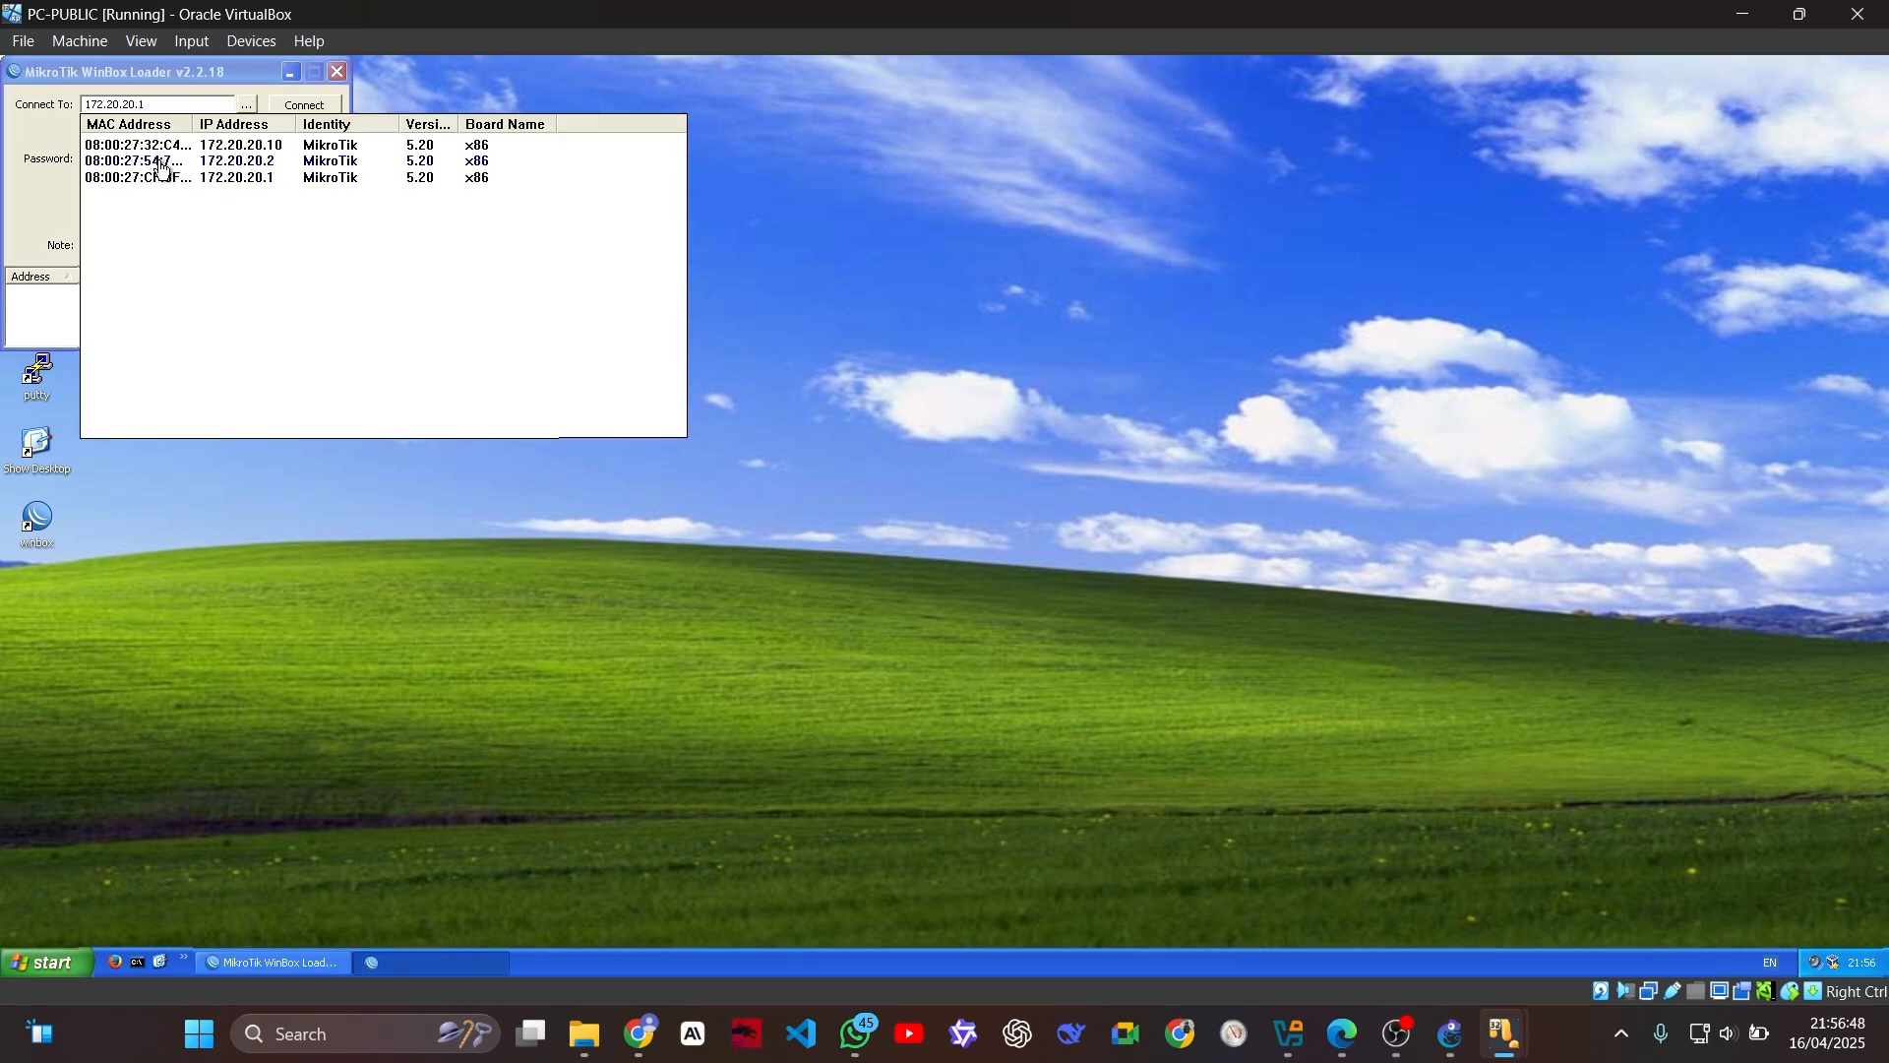
pyautogui.click(162, 164)
pyautogui.click(285, 106)
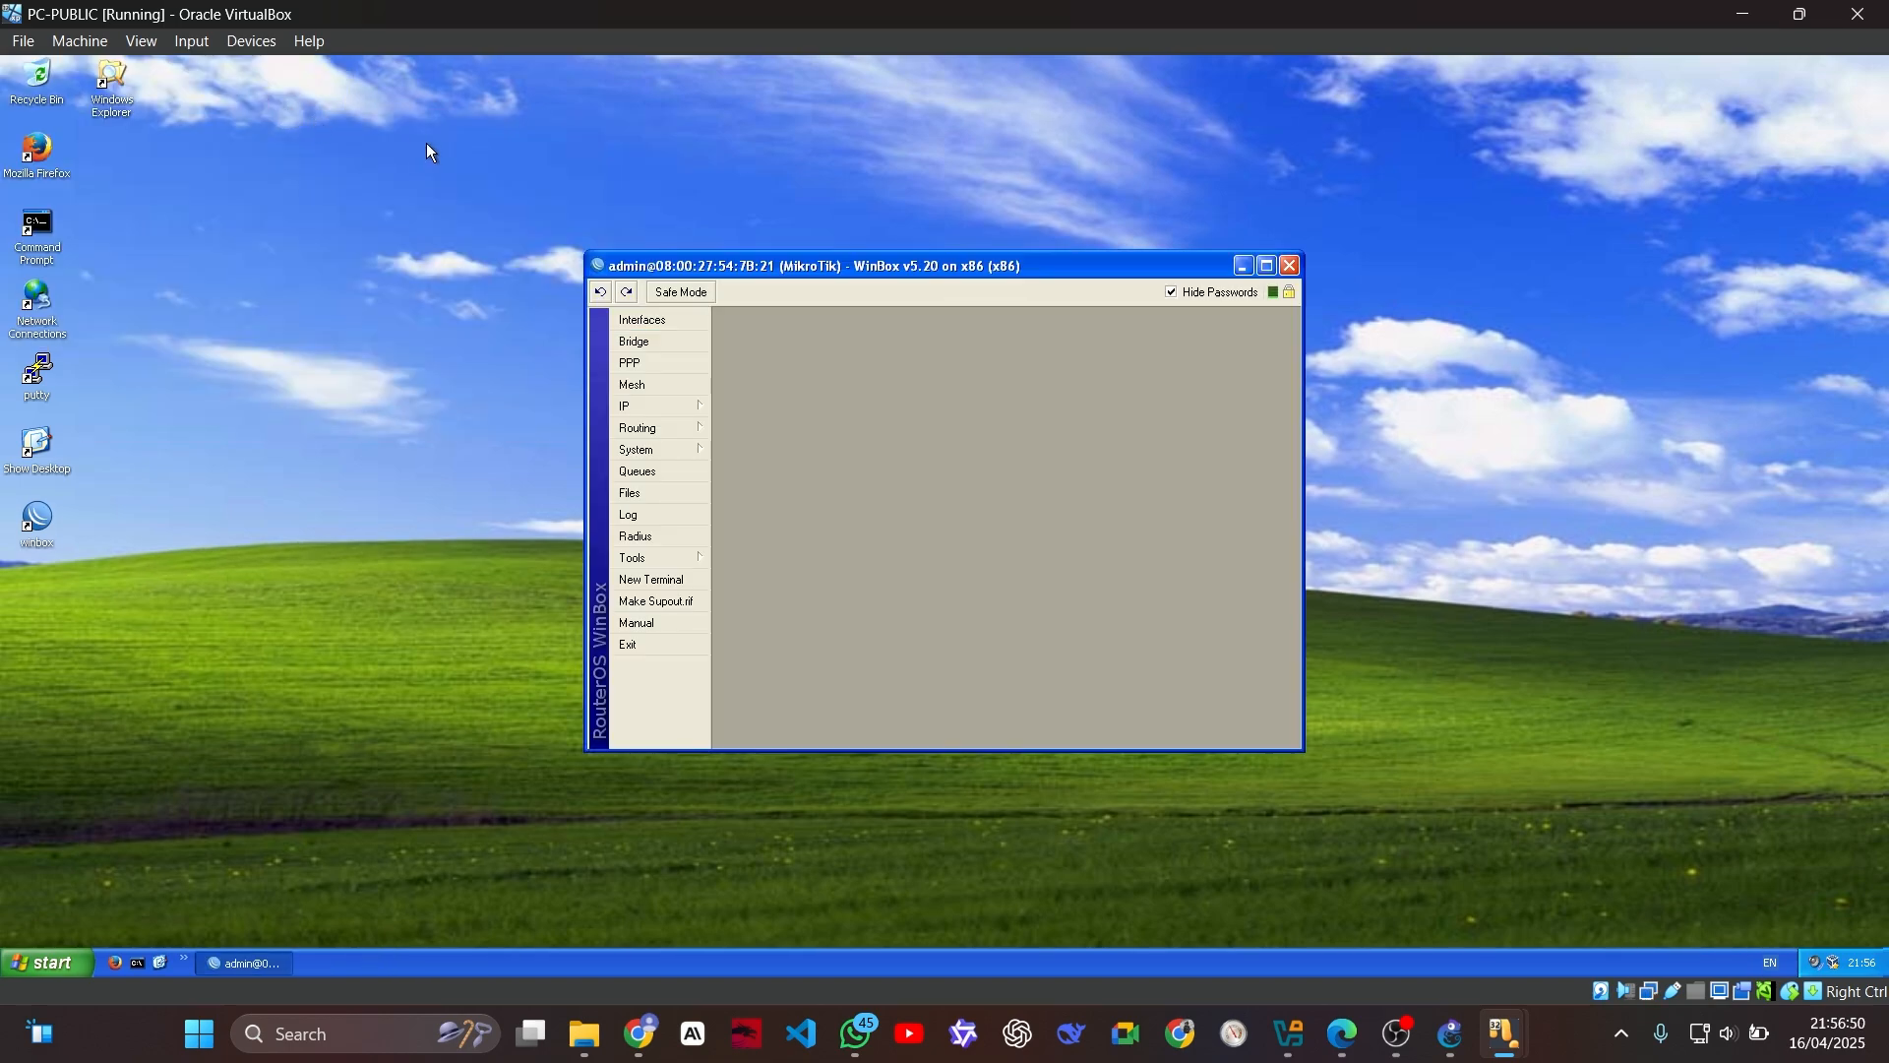
pyautogui.click(695, 411)
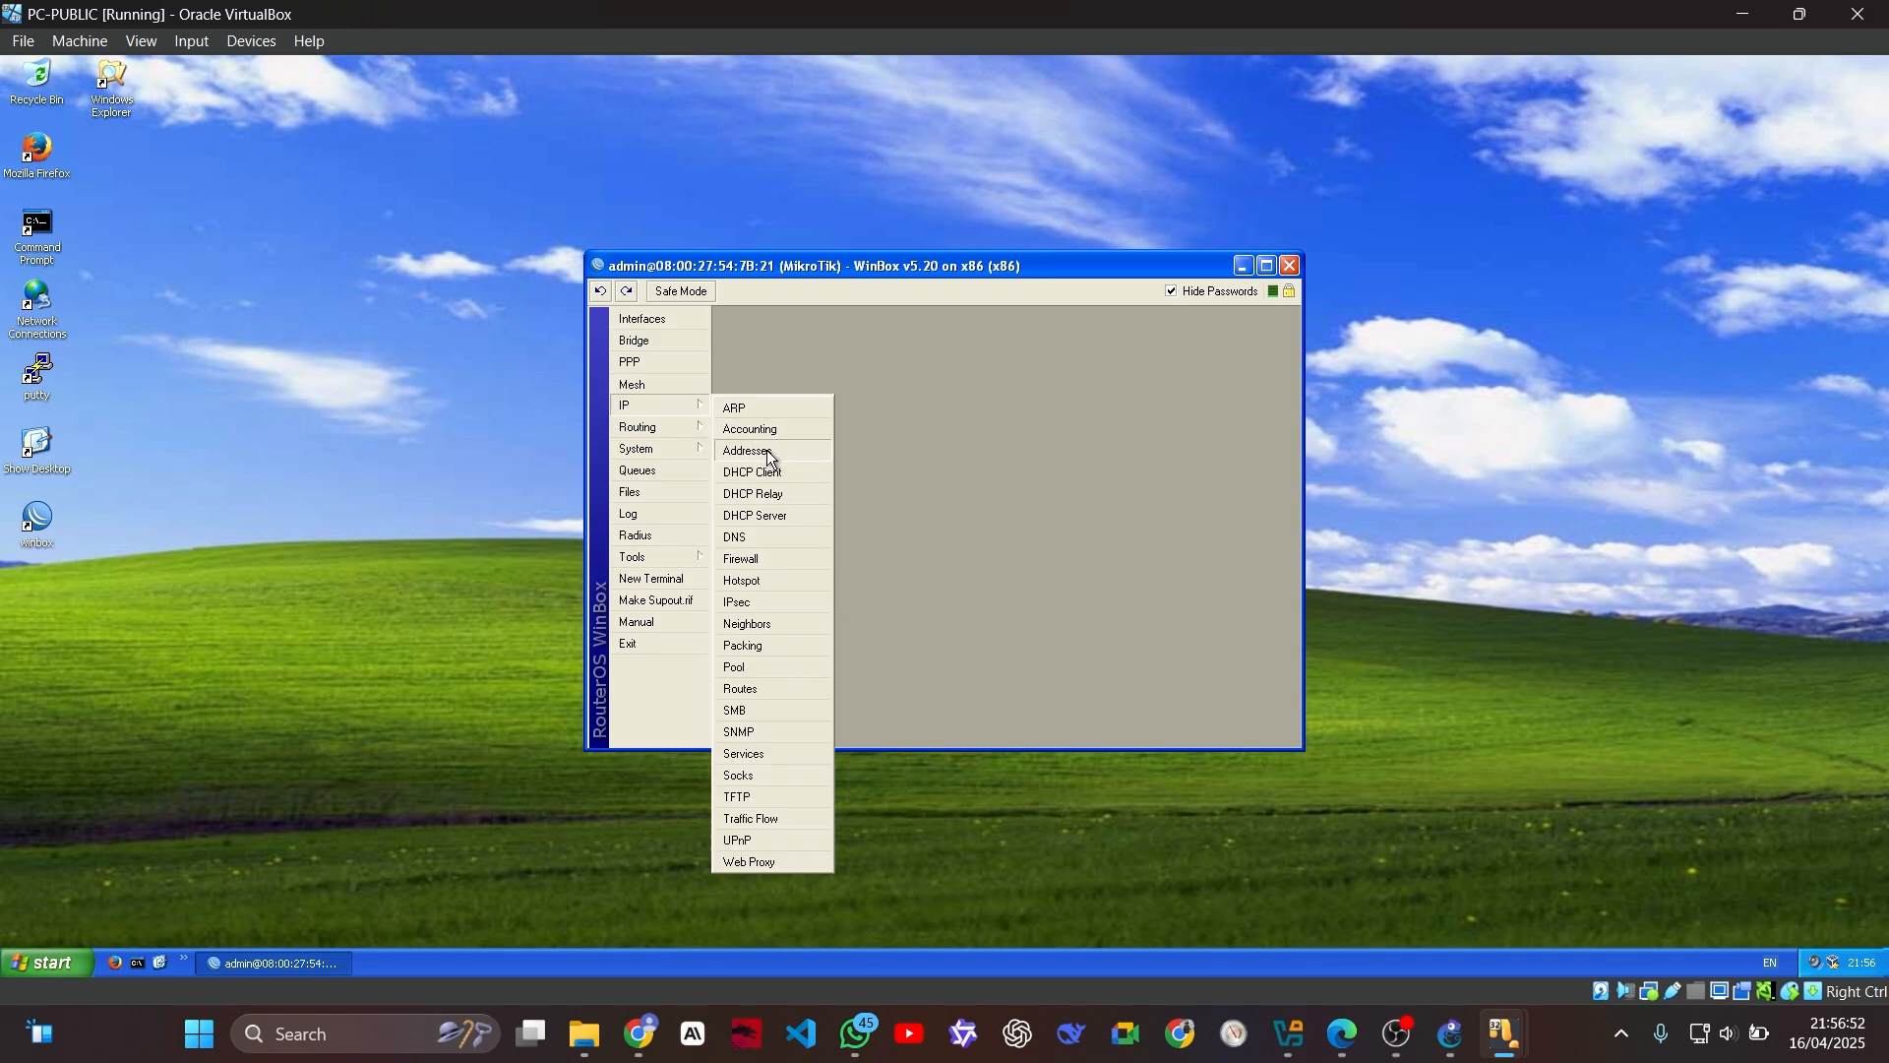
pyautogui.click(753, 448)
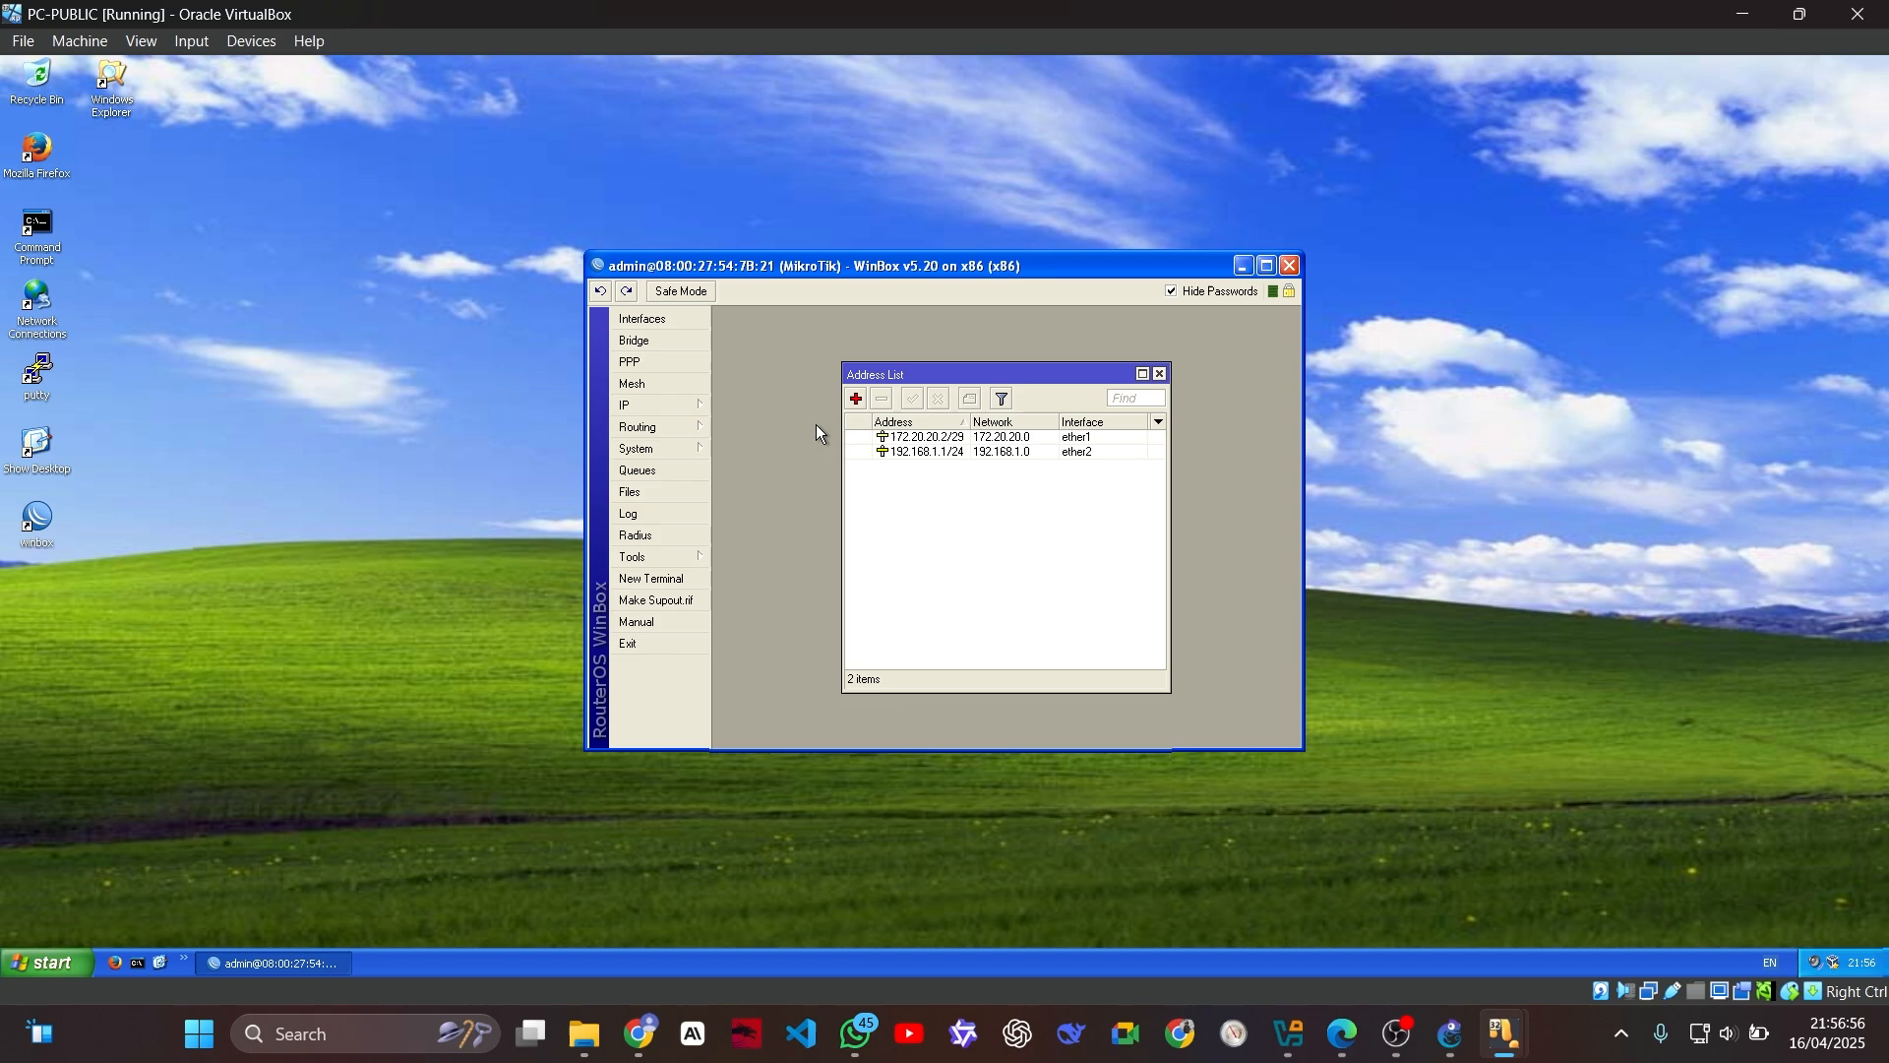
# Step: Add a default route to 0.0.0.0/0 through gateway 172.20.20.1 and close the router's WinBox session
pyautogui.click(694, 410)
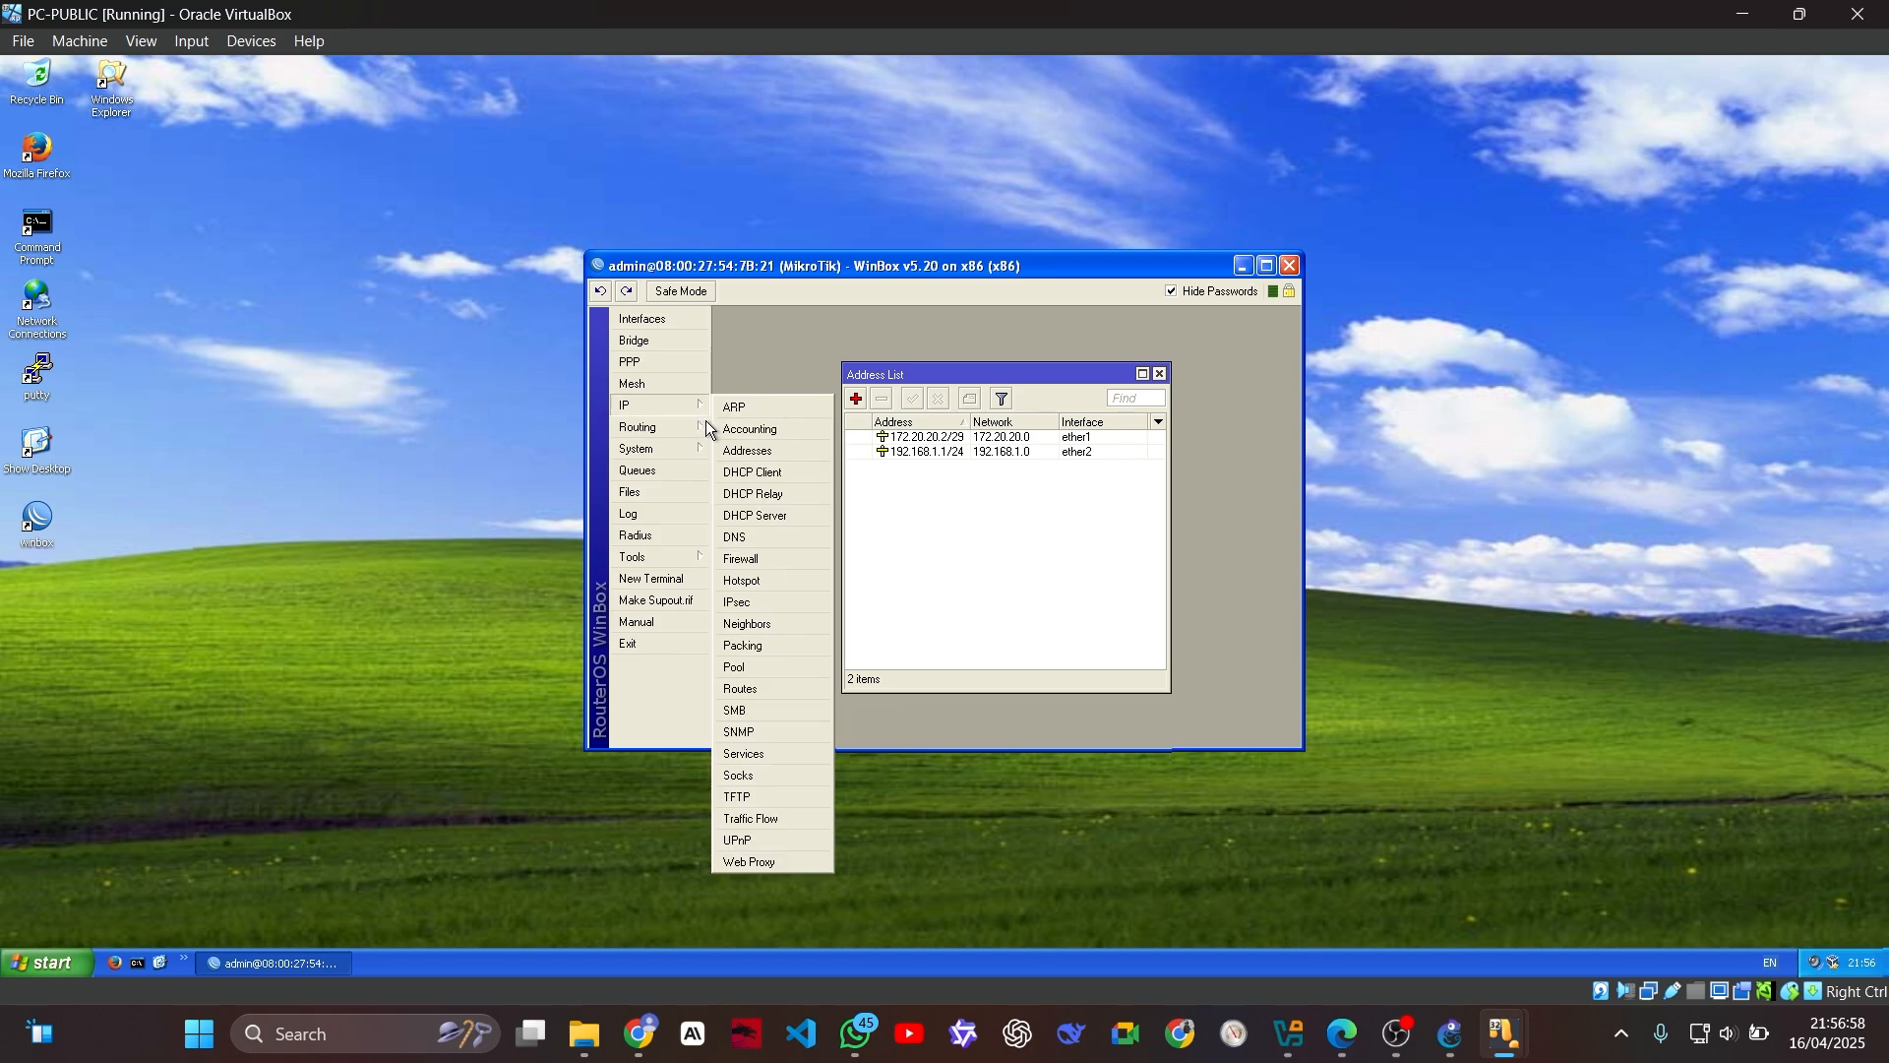
pyautogui.click(772, 688)
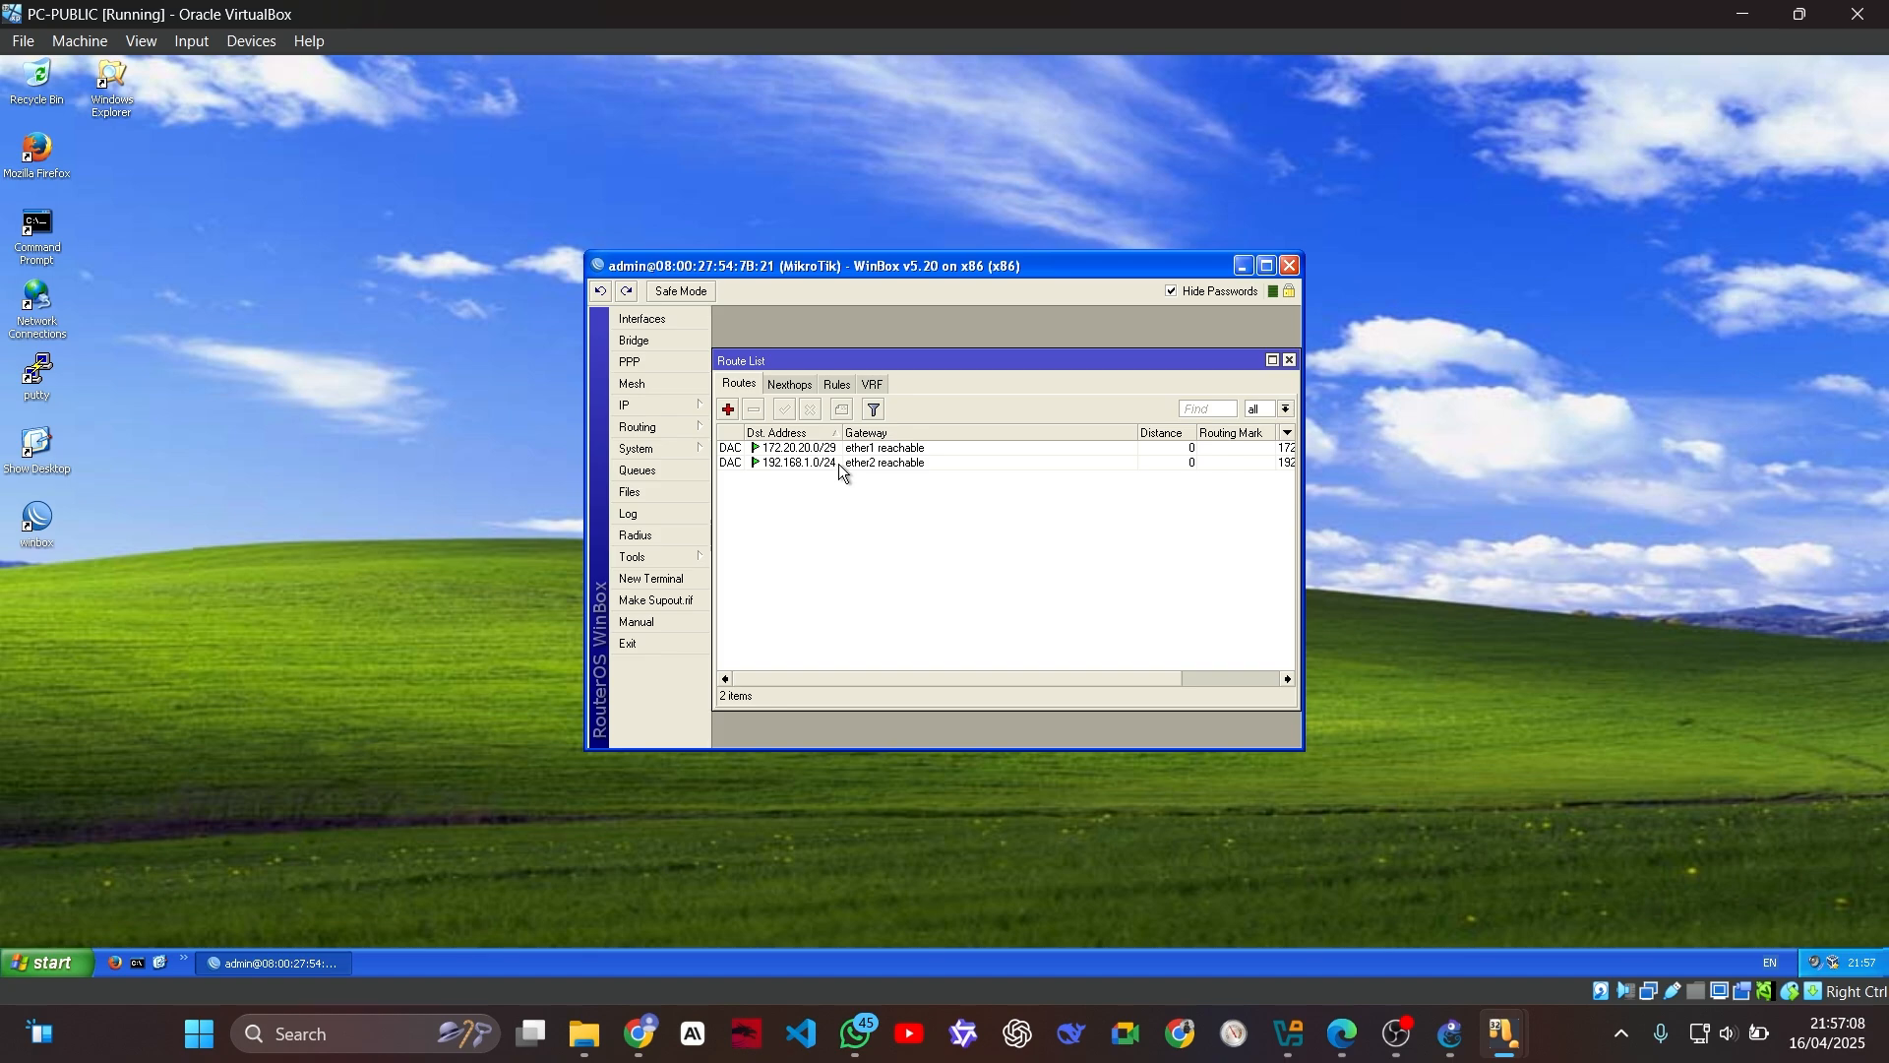
pyautogui.click(729, 409)
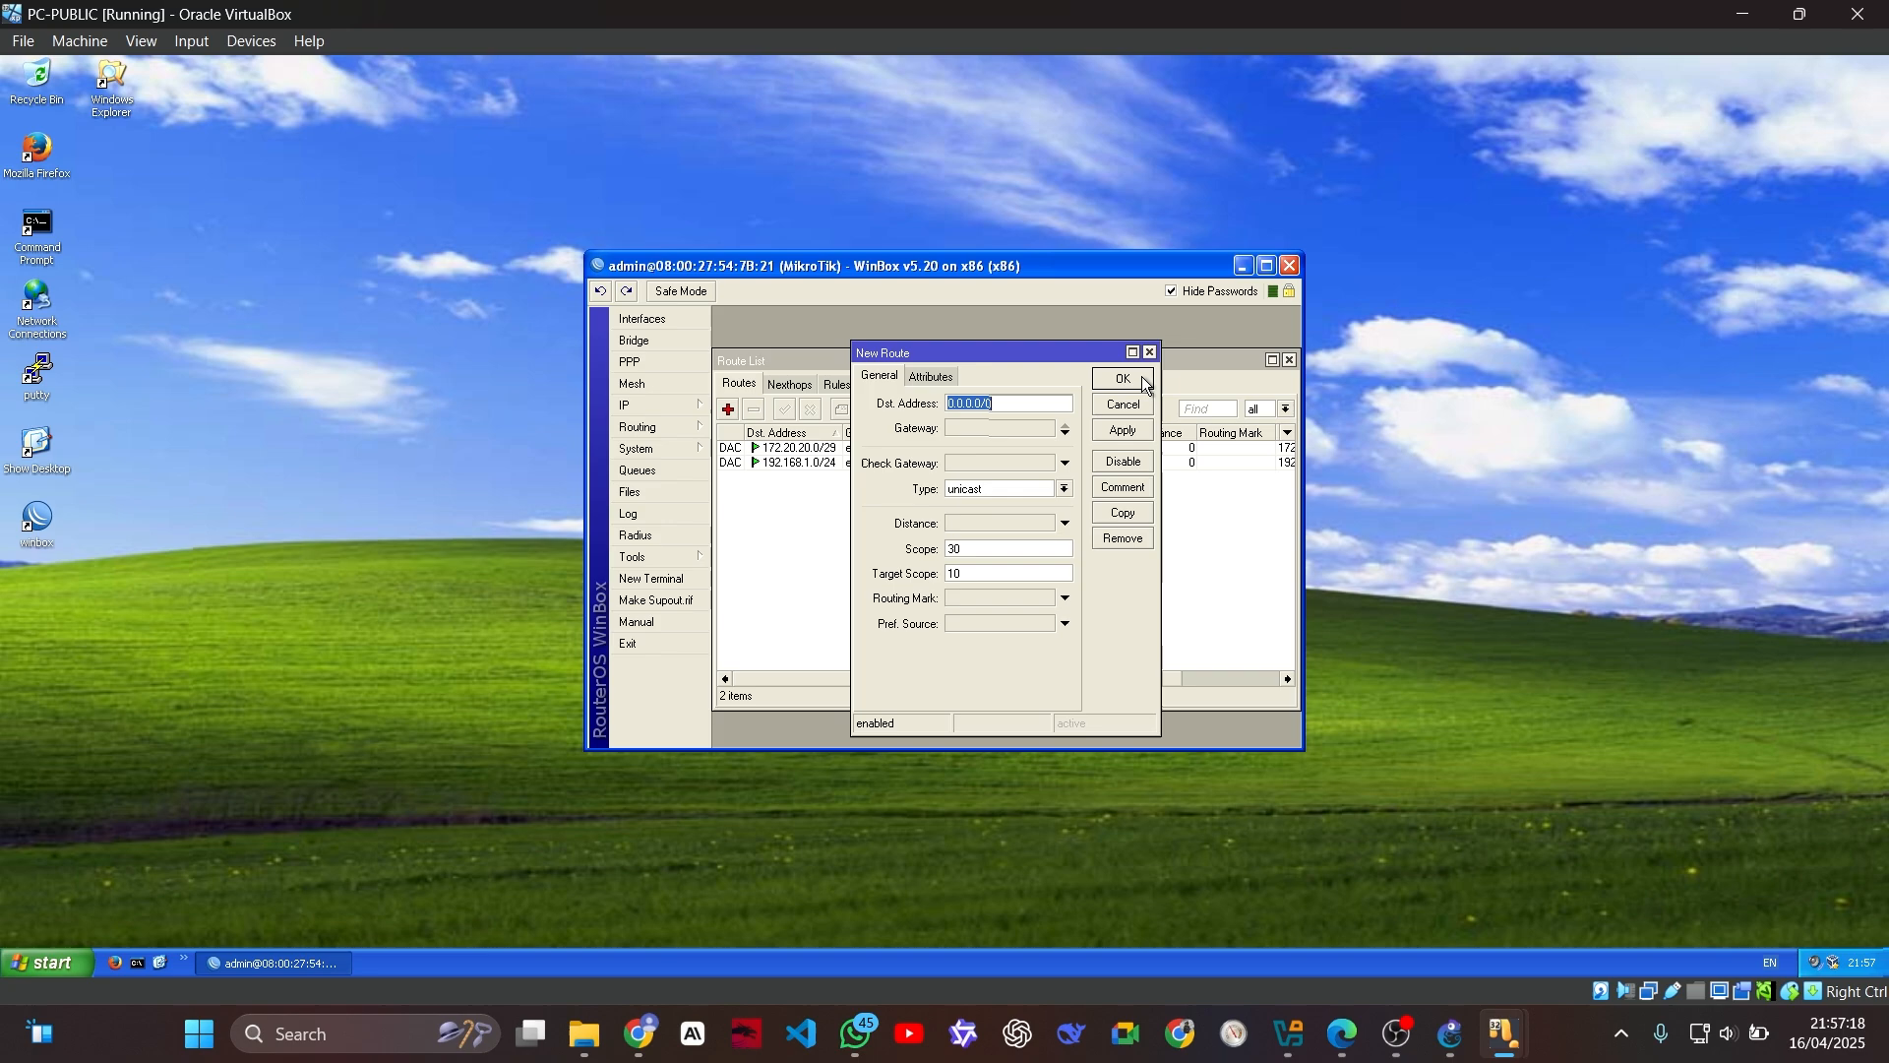
pyautogui.click(979, 433)
pyautogui.doubleClick(971, 433)
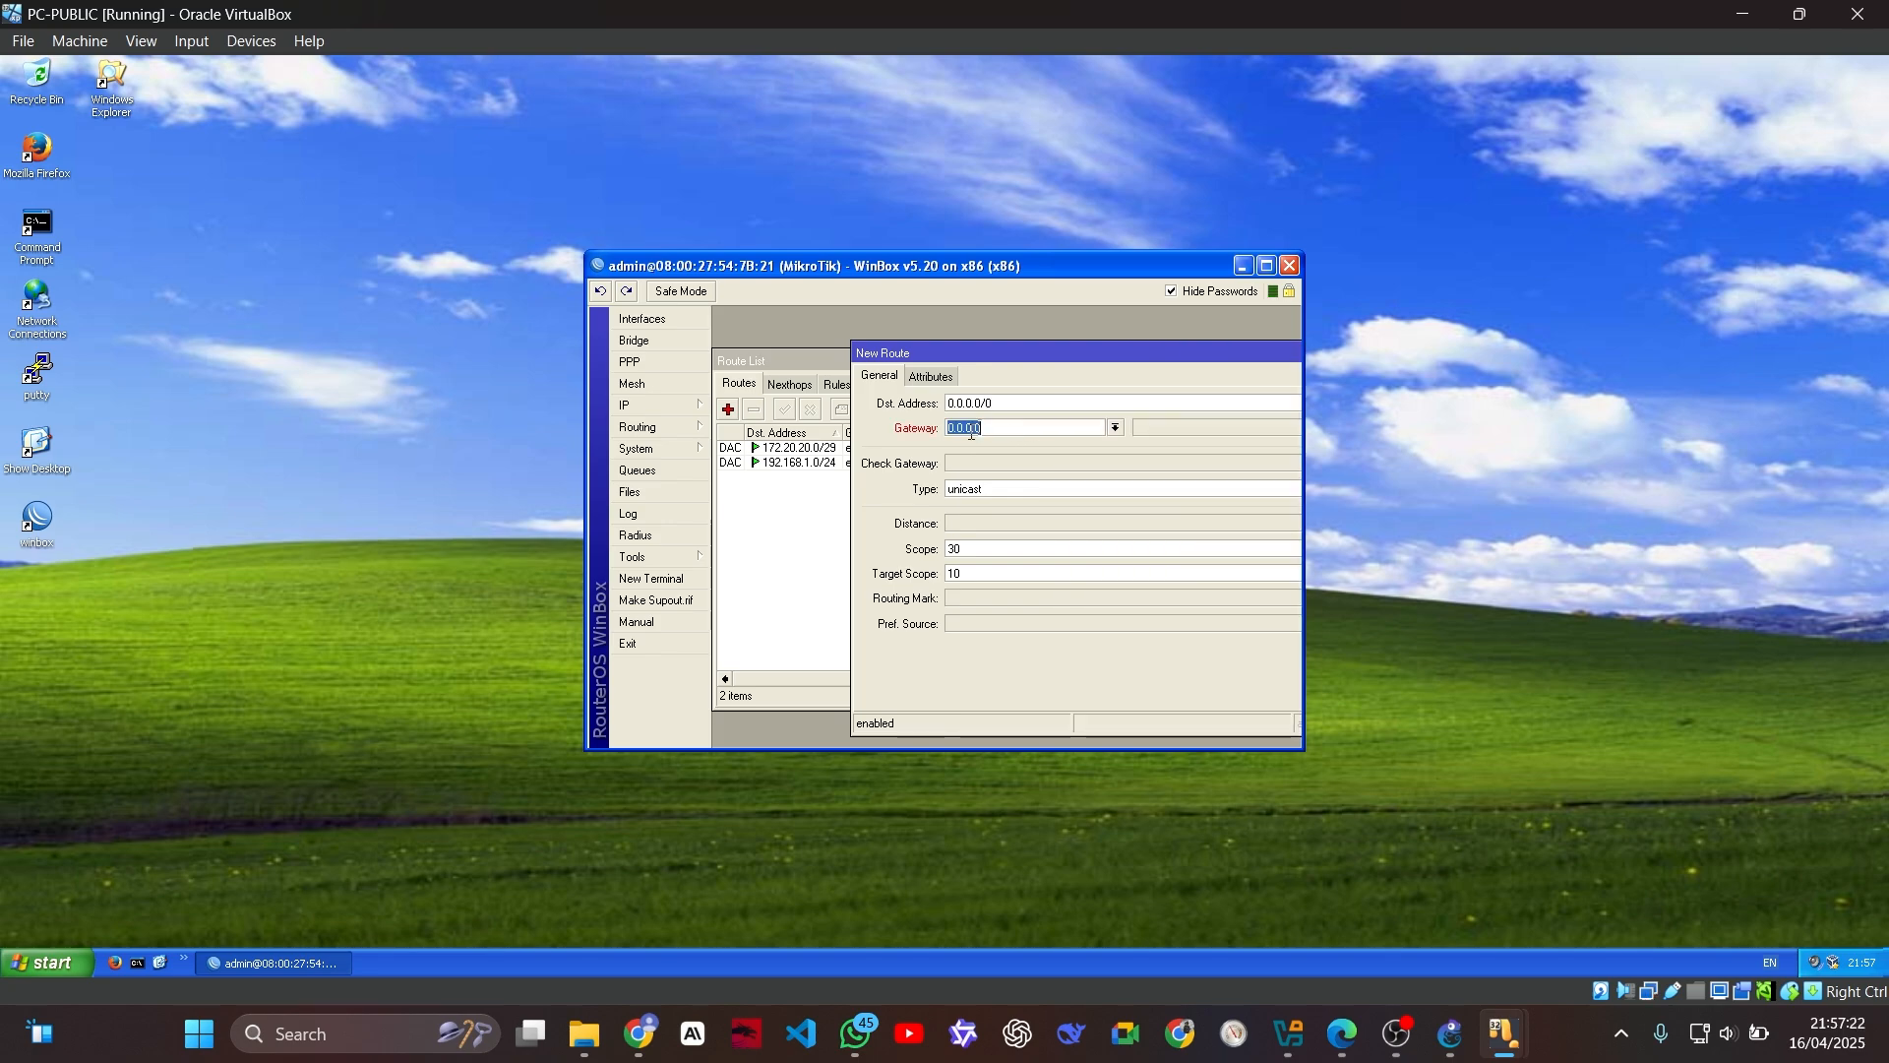
pyautogui.write('172.20.20.1')
pyautogui.moveTo(1173, 350); pyautogui.dragTo(979, 349)
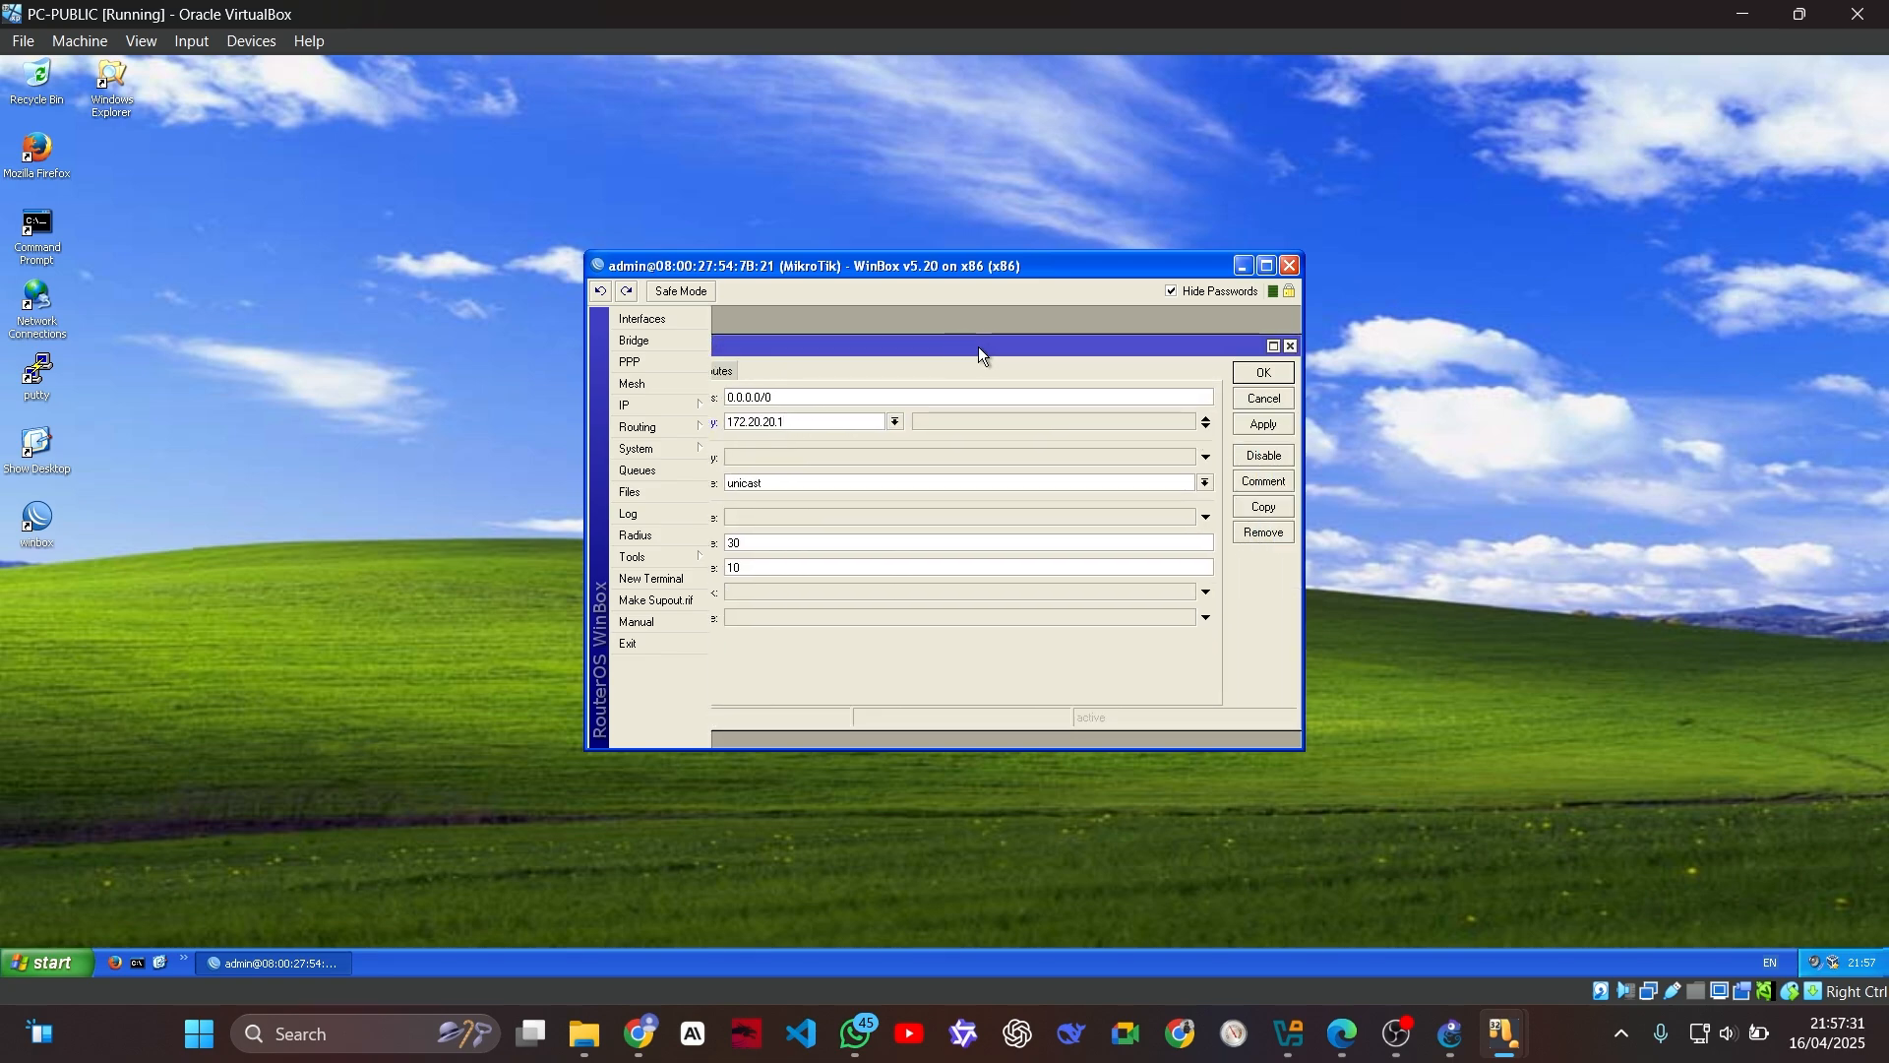
pyautogui.click(1279, 371)
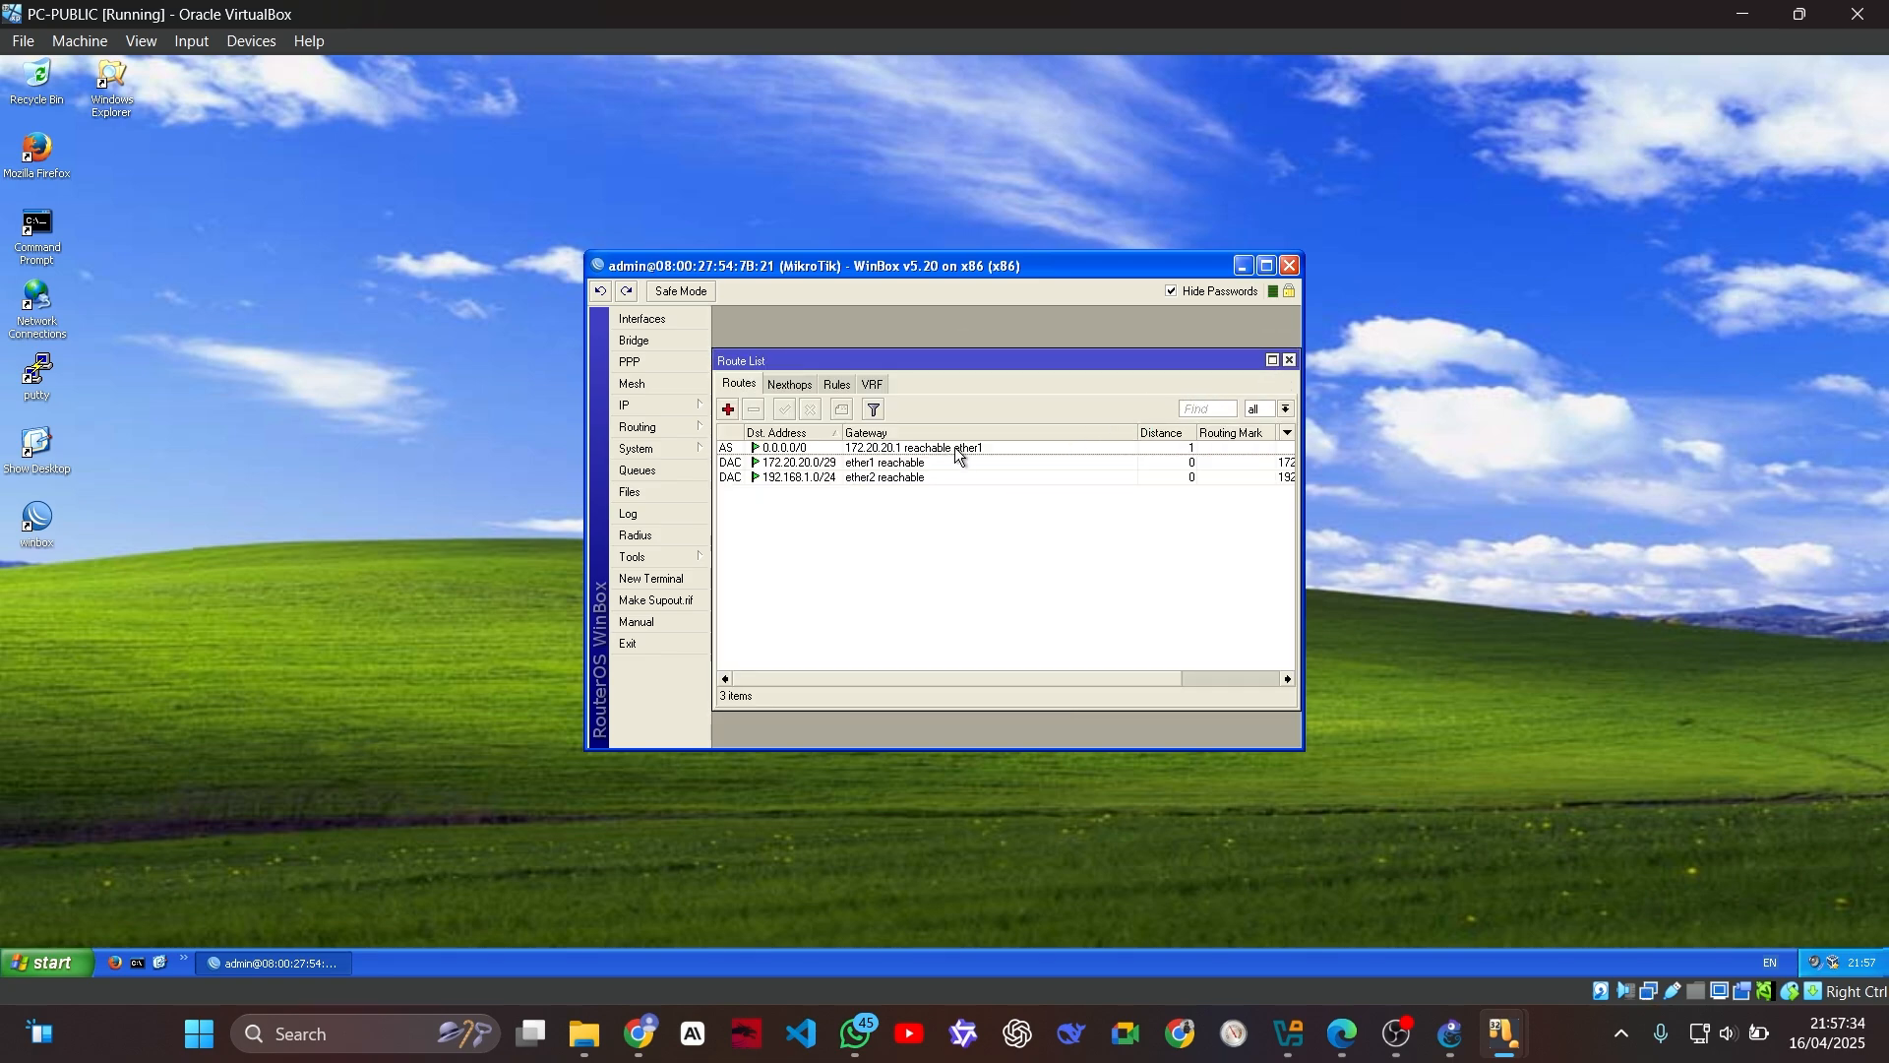
pyautogui.click(1289, 267)
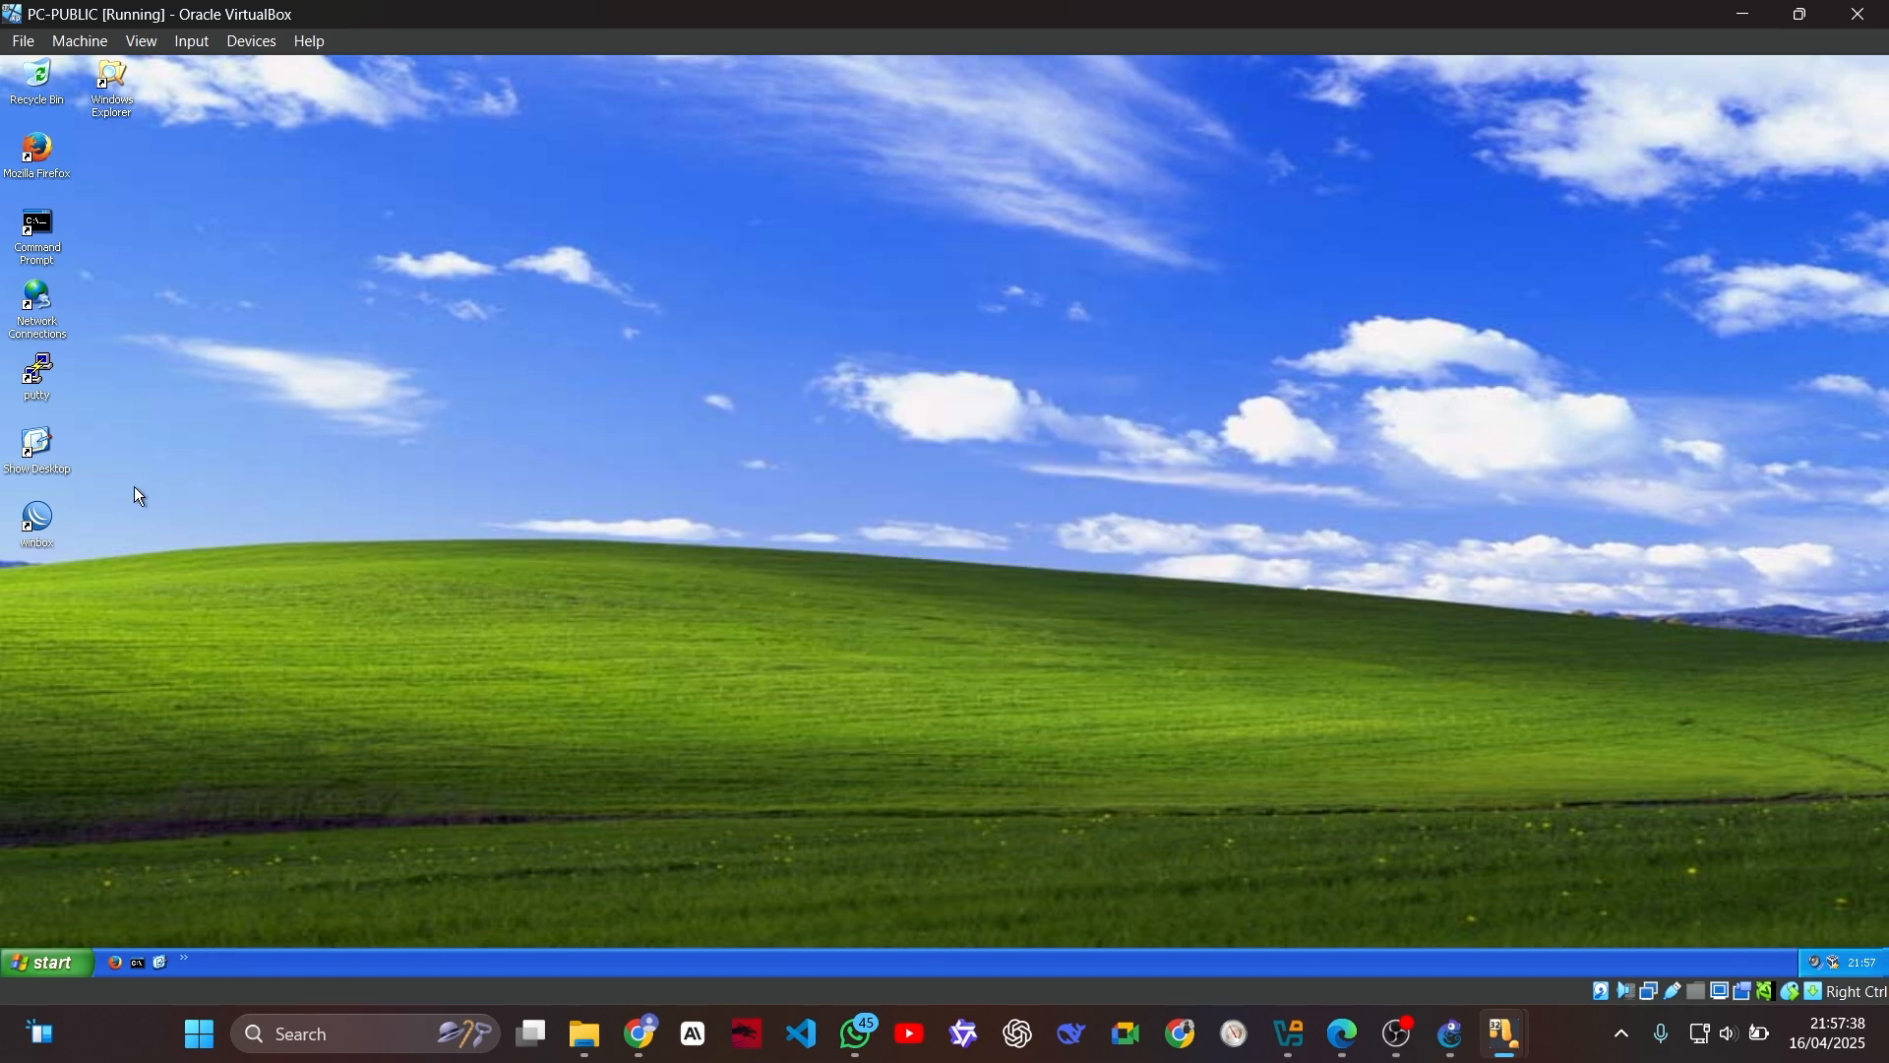
# Step: Connect to the MikroTik router at 172.20.20.10 with WinBox on PC-PUBLIC
pyautogui.doubleClick(37, 519)
pyautogui.click(245, 105)
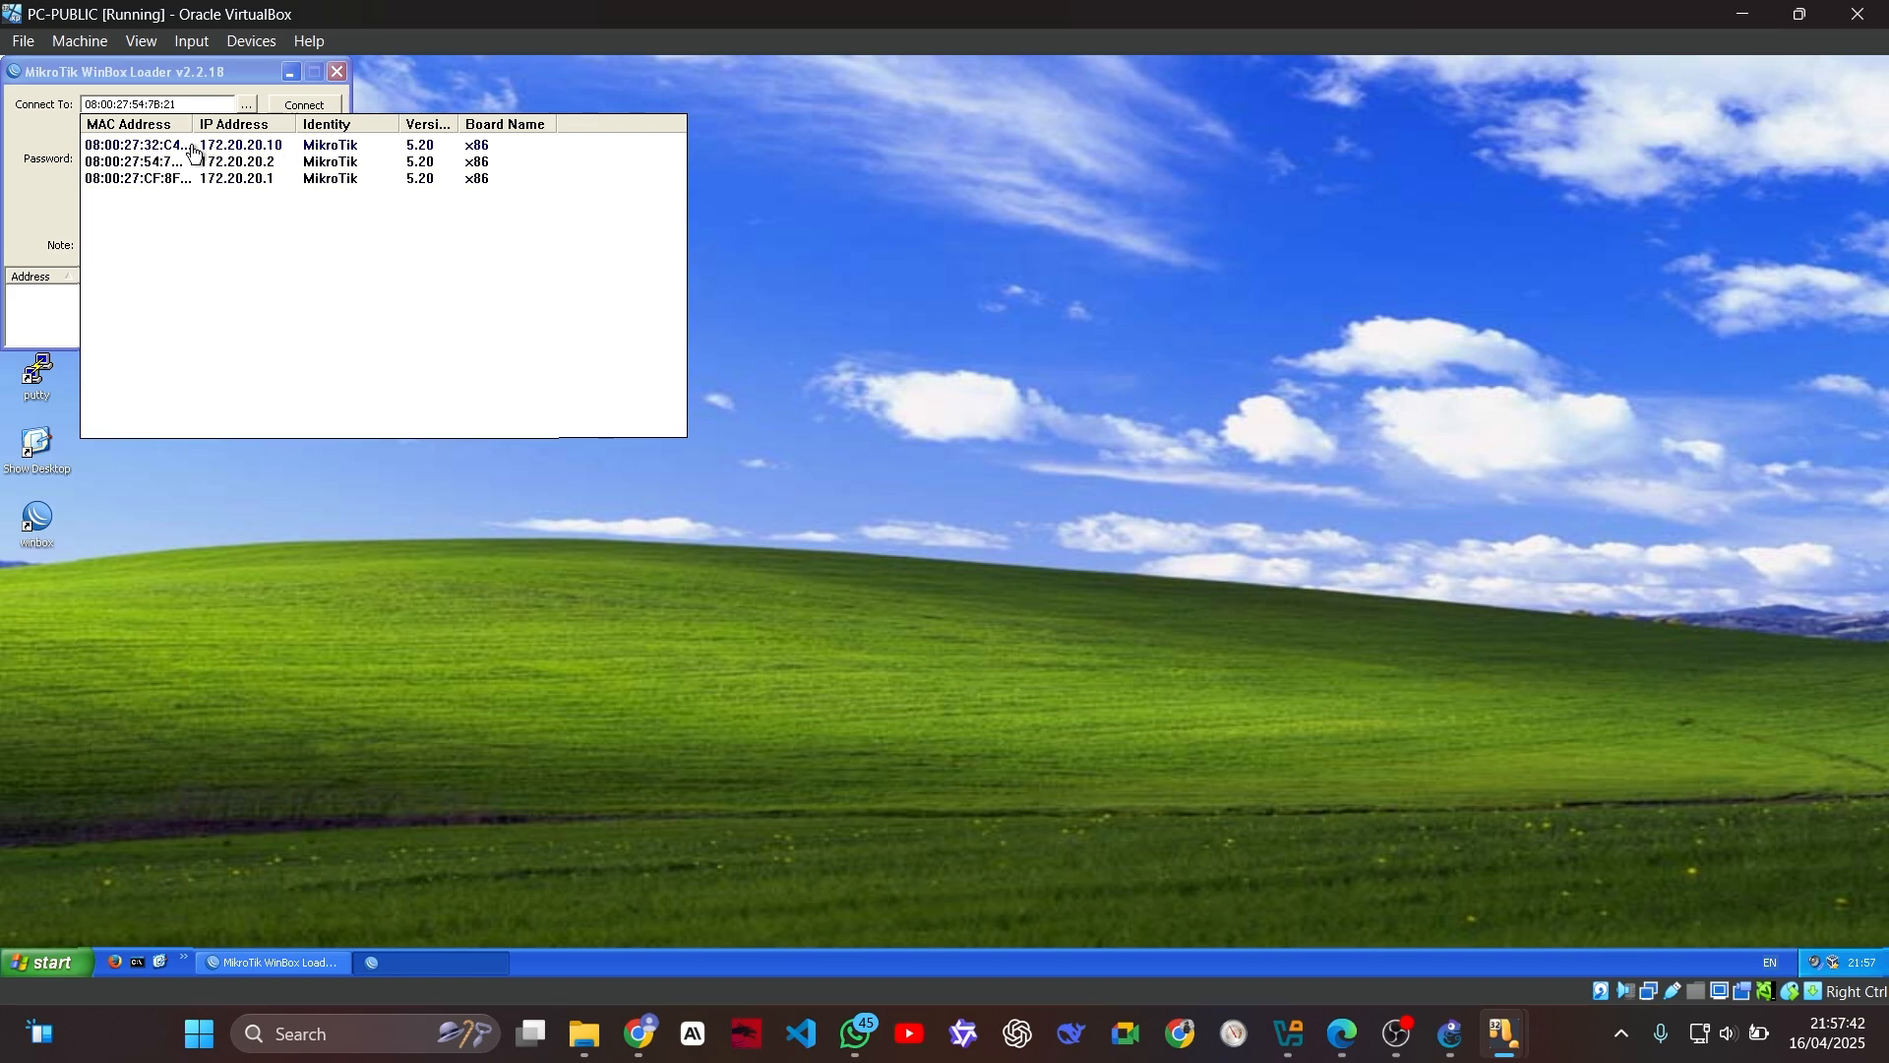
pyautogui.click(273, 148)
pyautogui.click(285, 108)
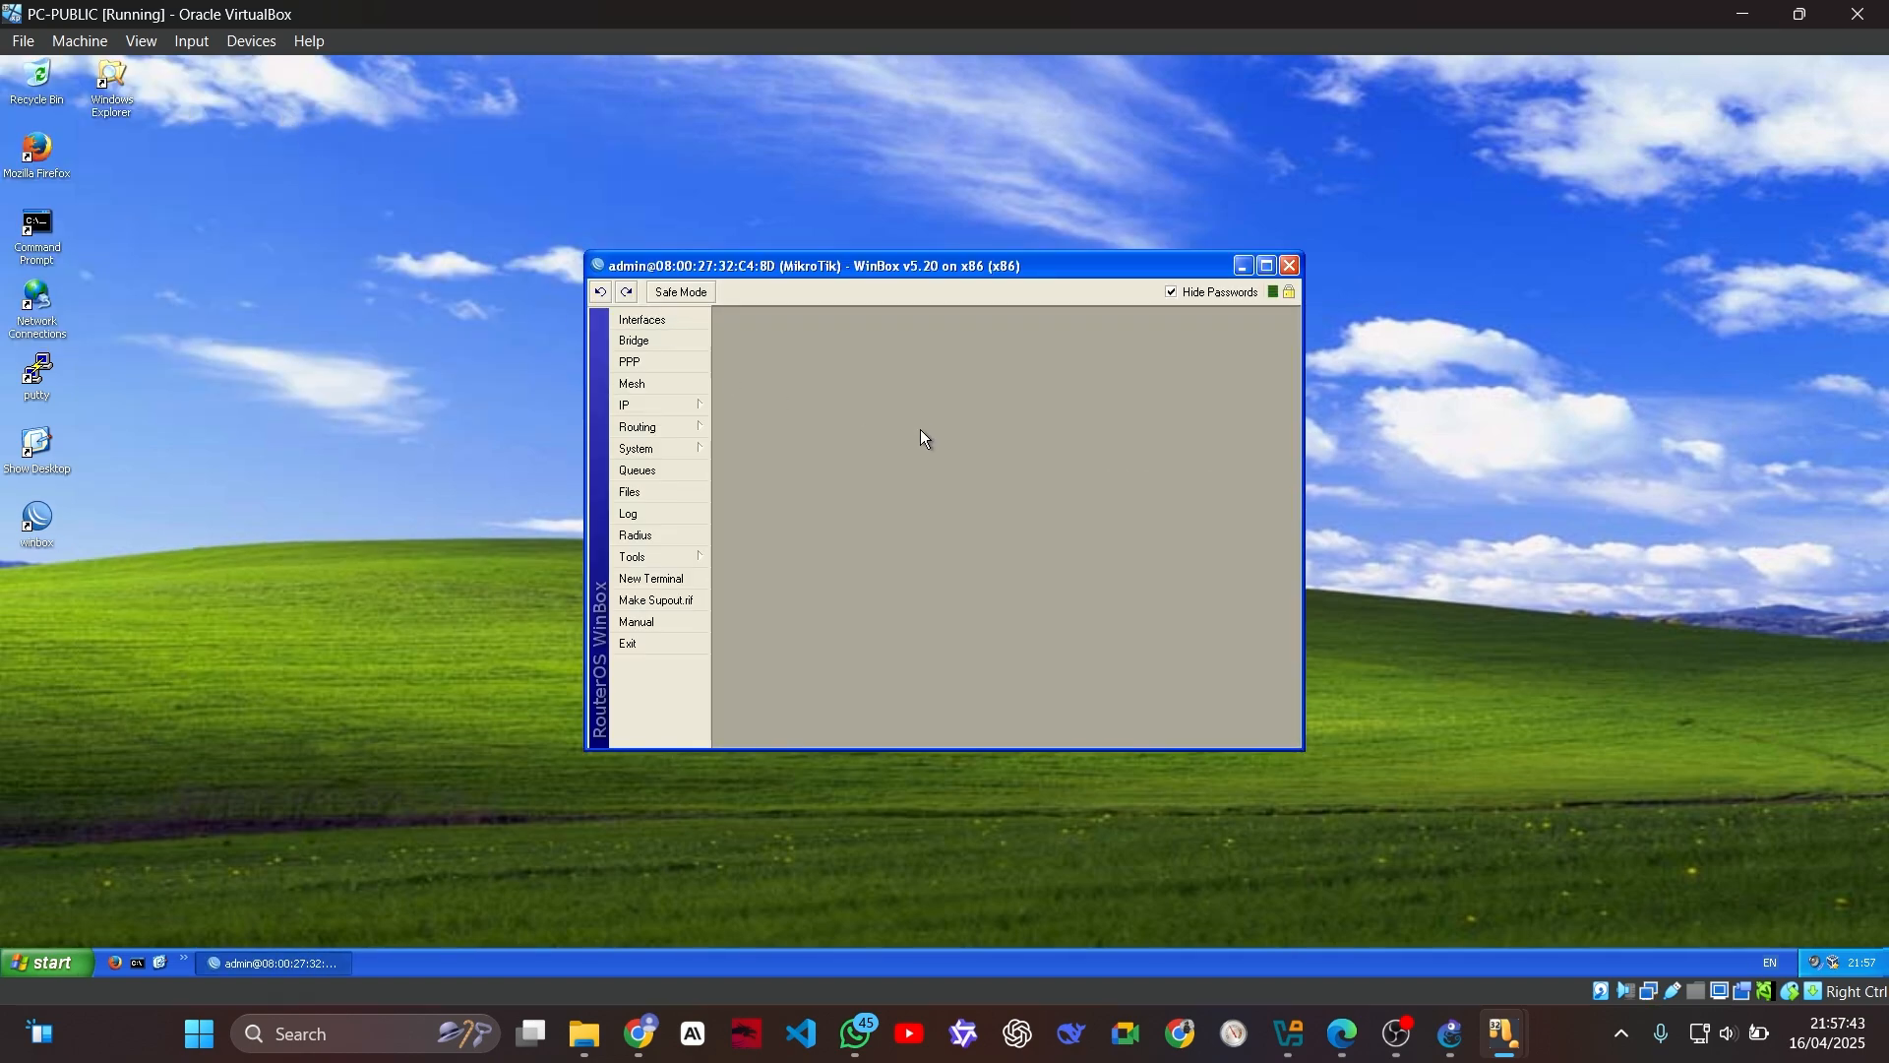
# Step: Add a default route to 0.0.0.0/0 through gateway 172.20.20.9 in the router's route list
pyautogui.click(695, 407)
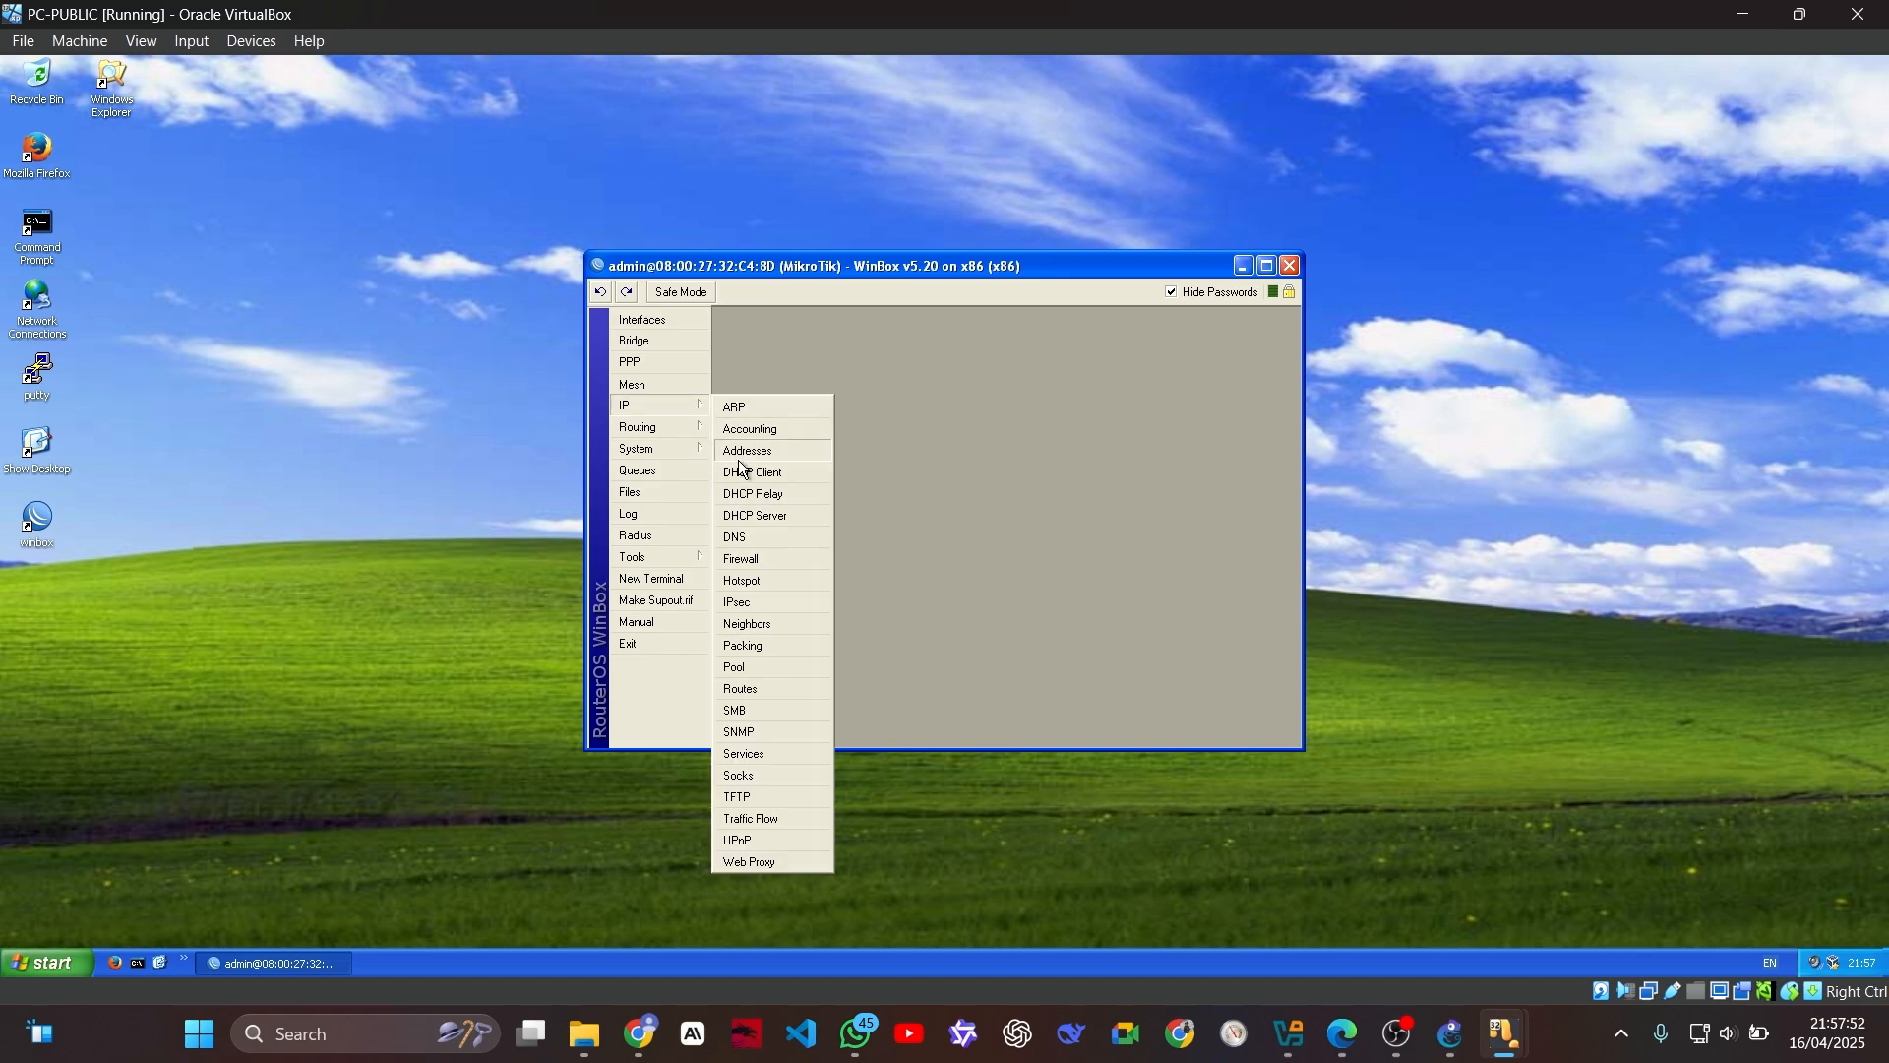
pyautogui.click(770, 684)
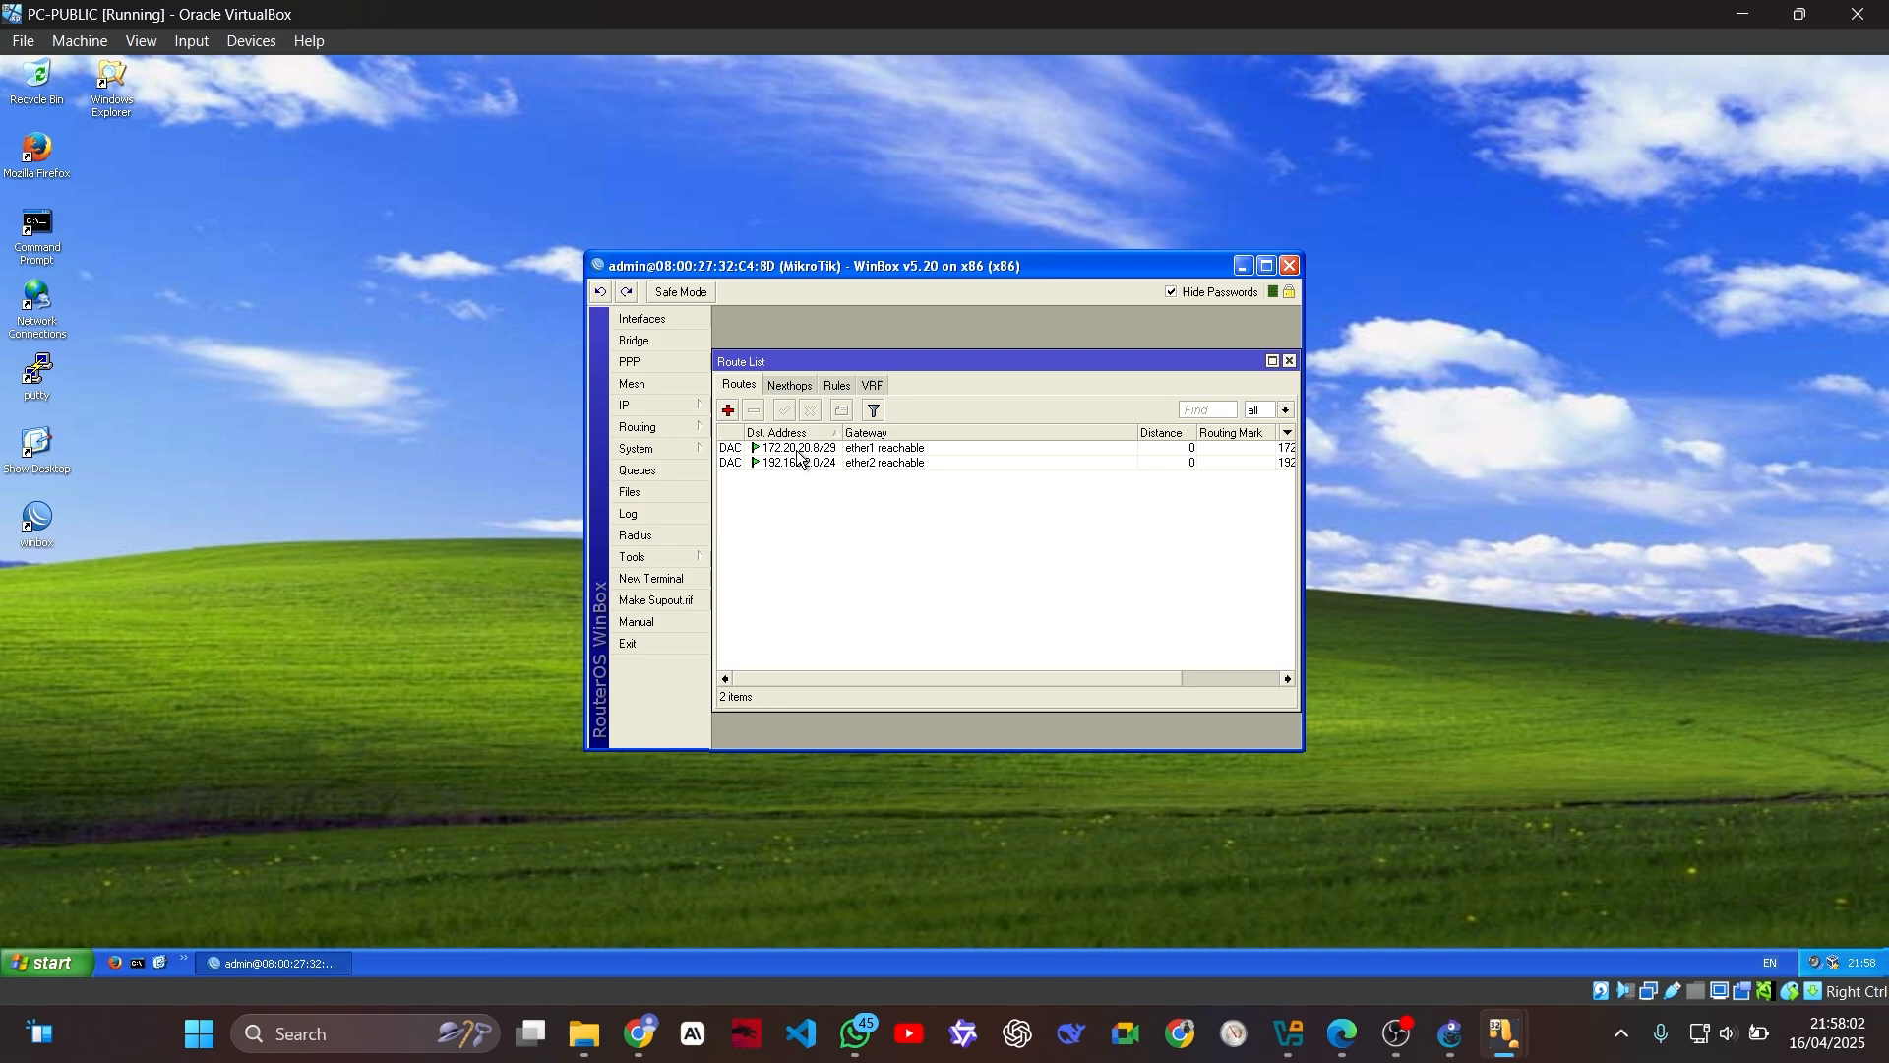
pyautogui.click(727, 413)
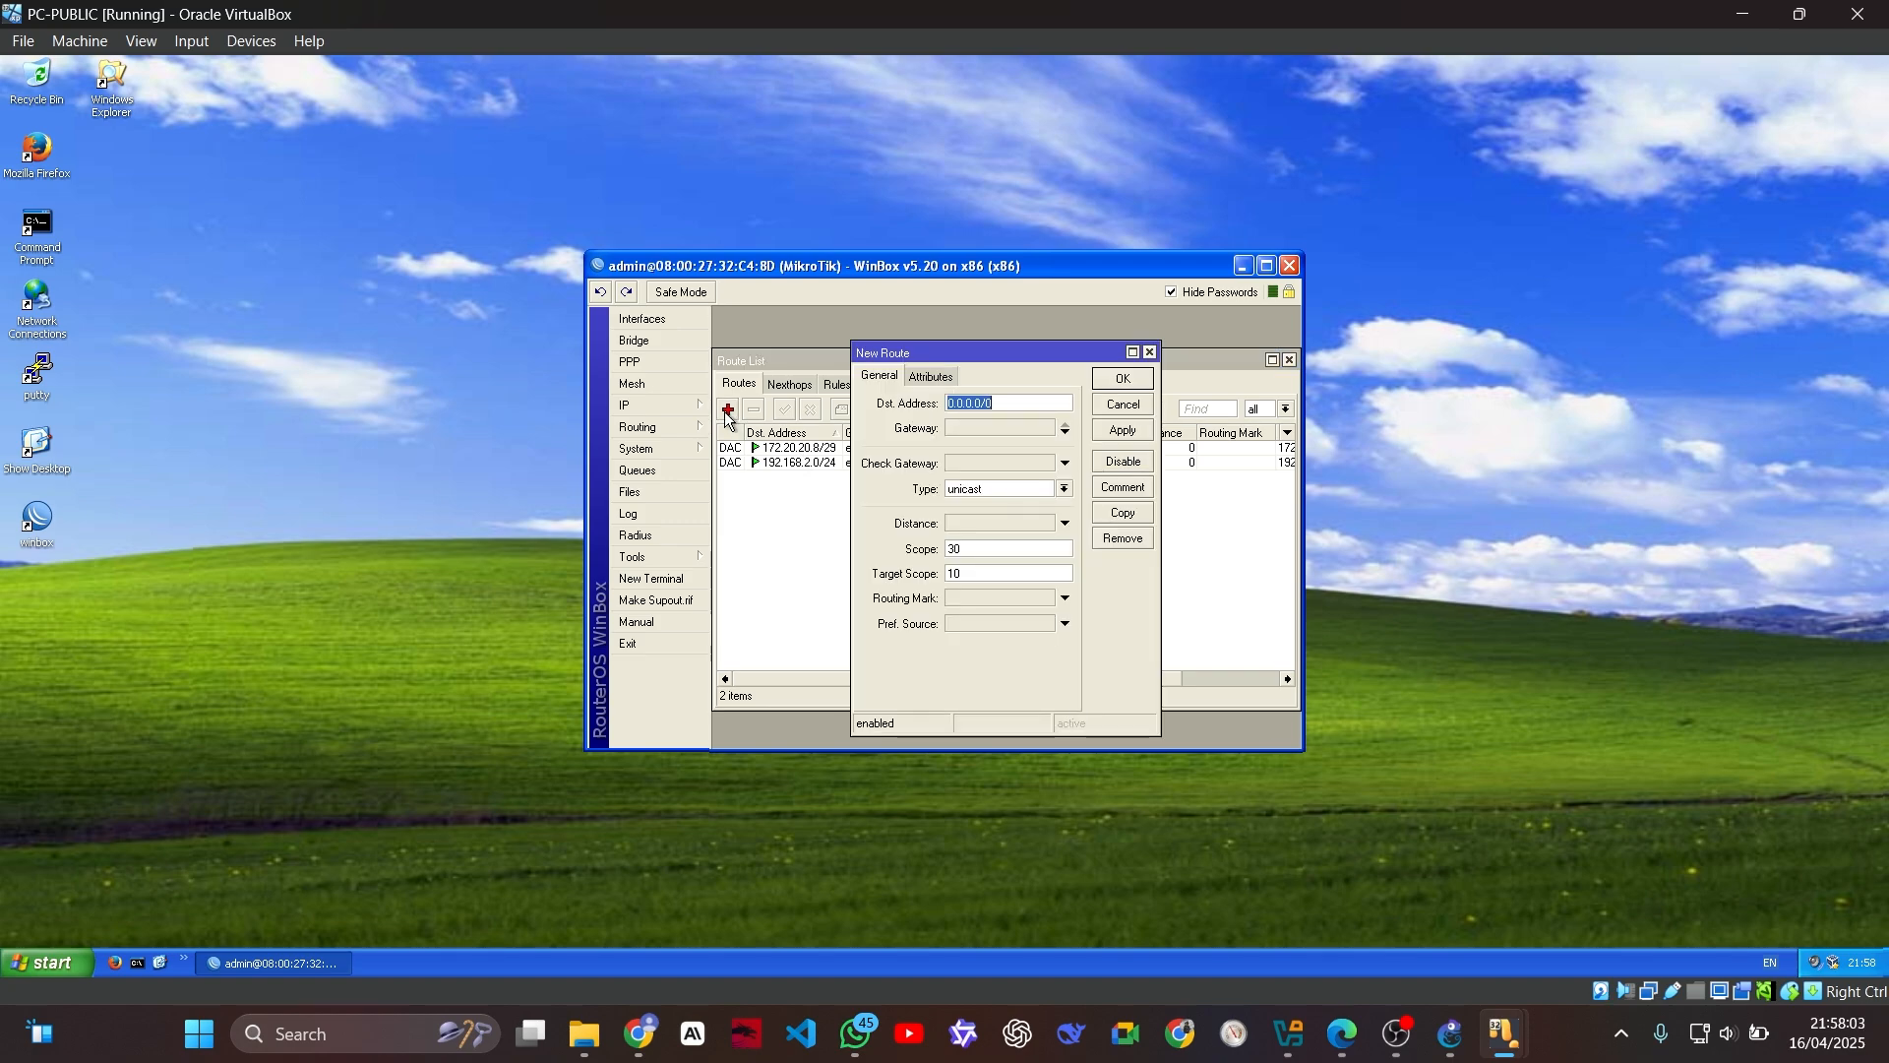
pyautogui.click(986, 427)
pyautogui.click(970, 435)
pyautogui.doubleClick(971, 436)
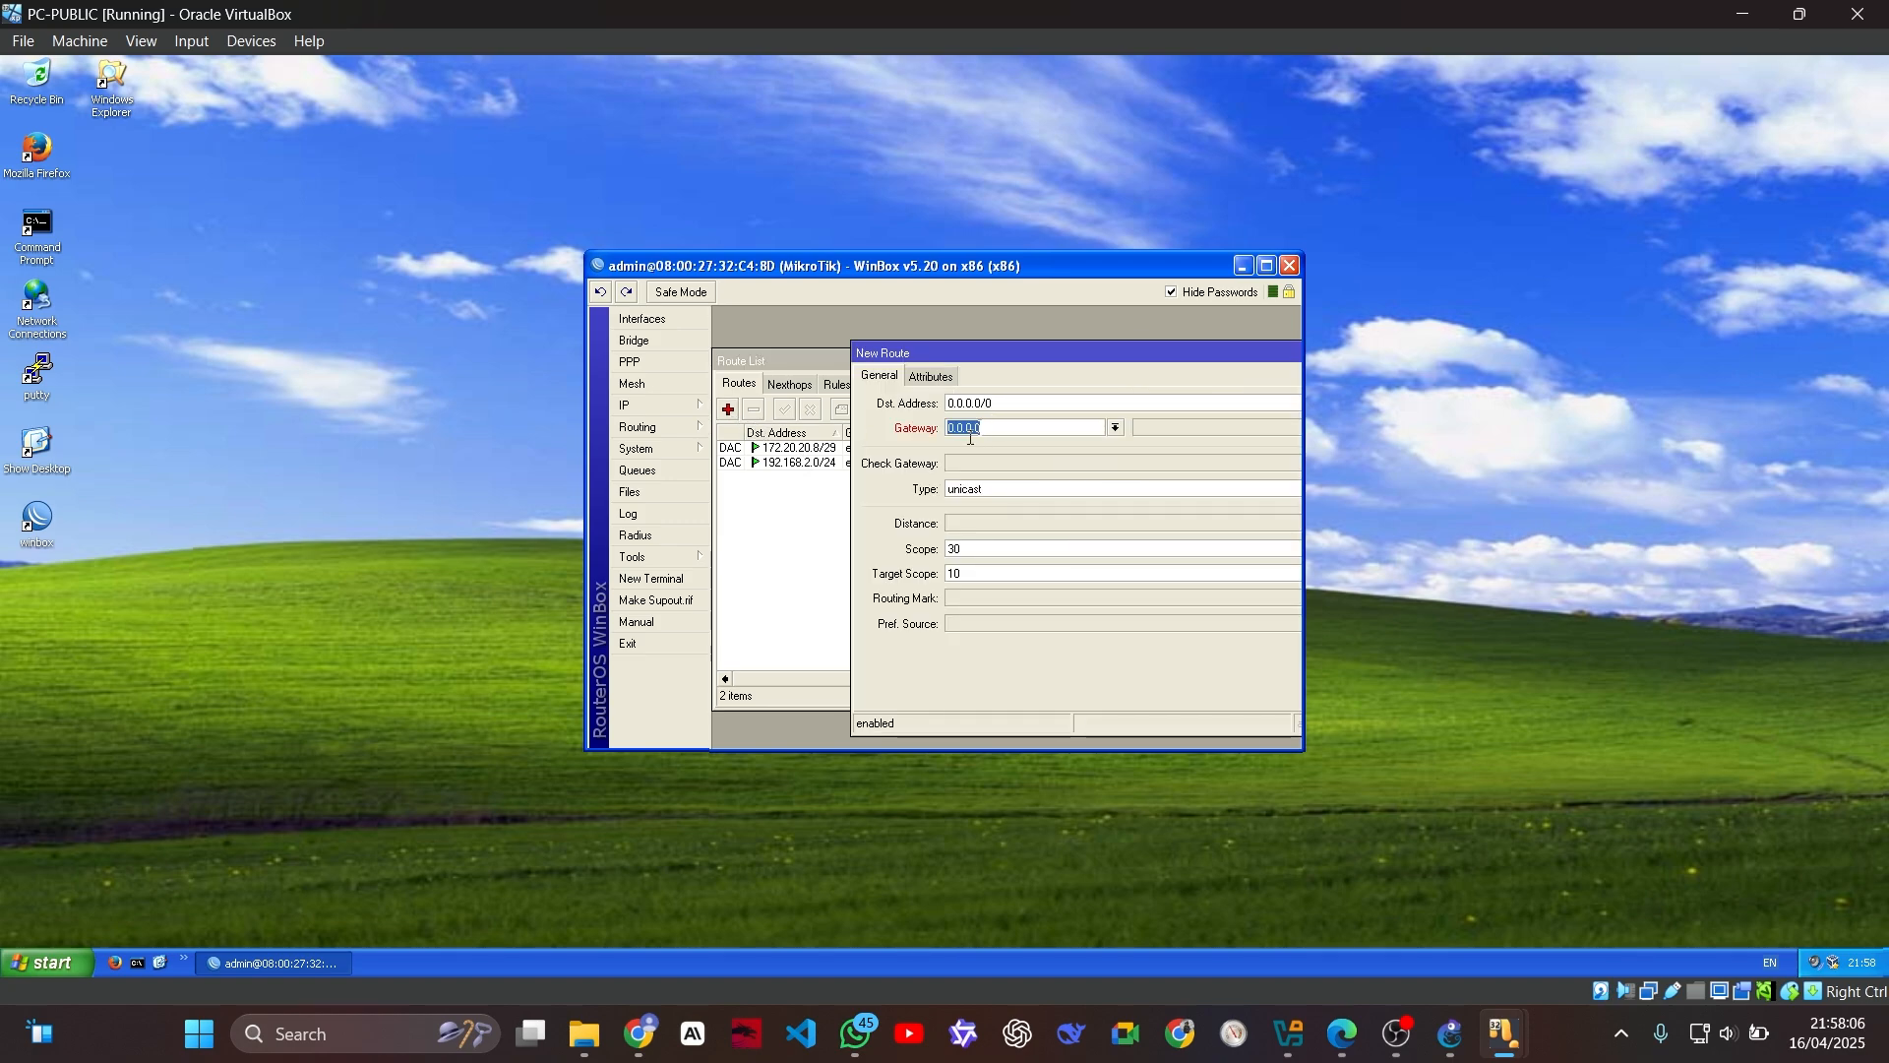
pyautogui.write('172.20.20.9')
pyautogui.moveTo(1017, 354); pyautogui.dragTo(1056, 351)
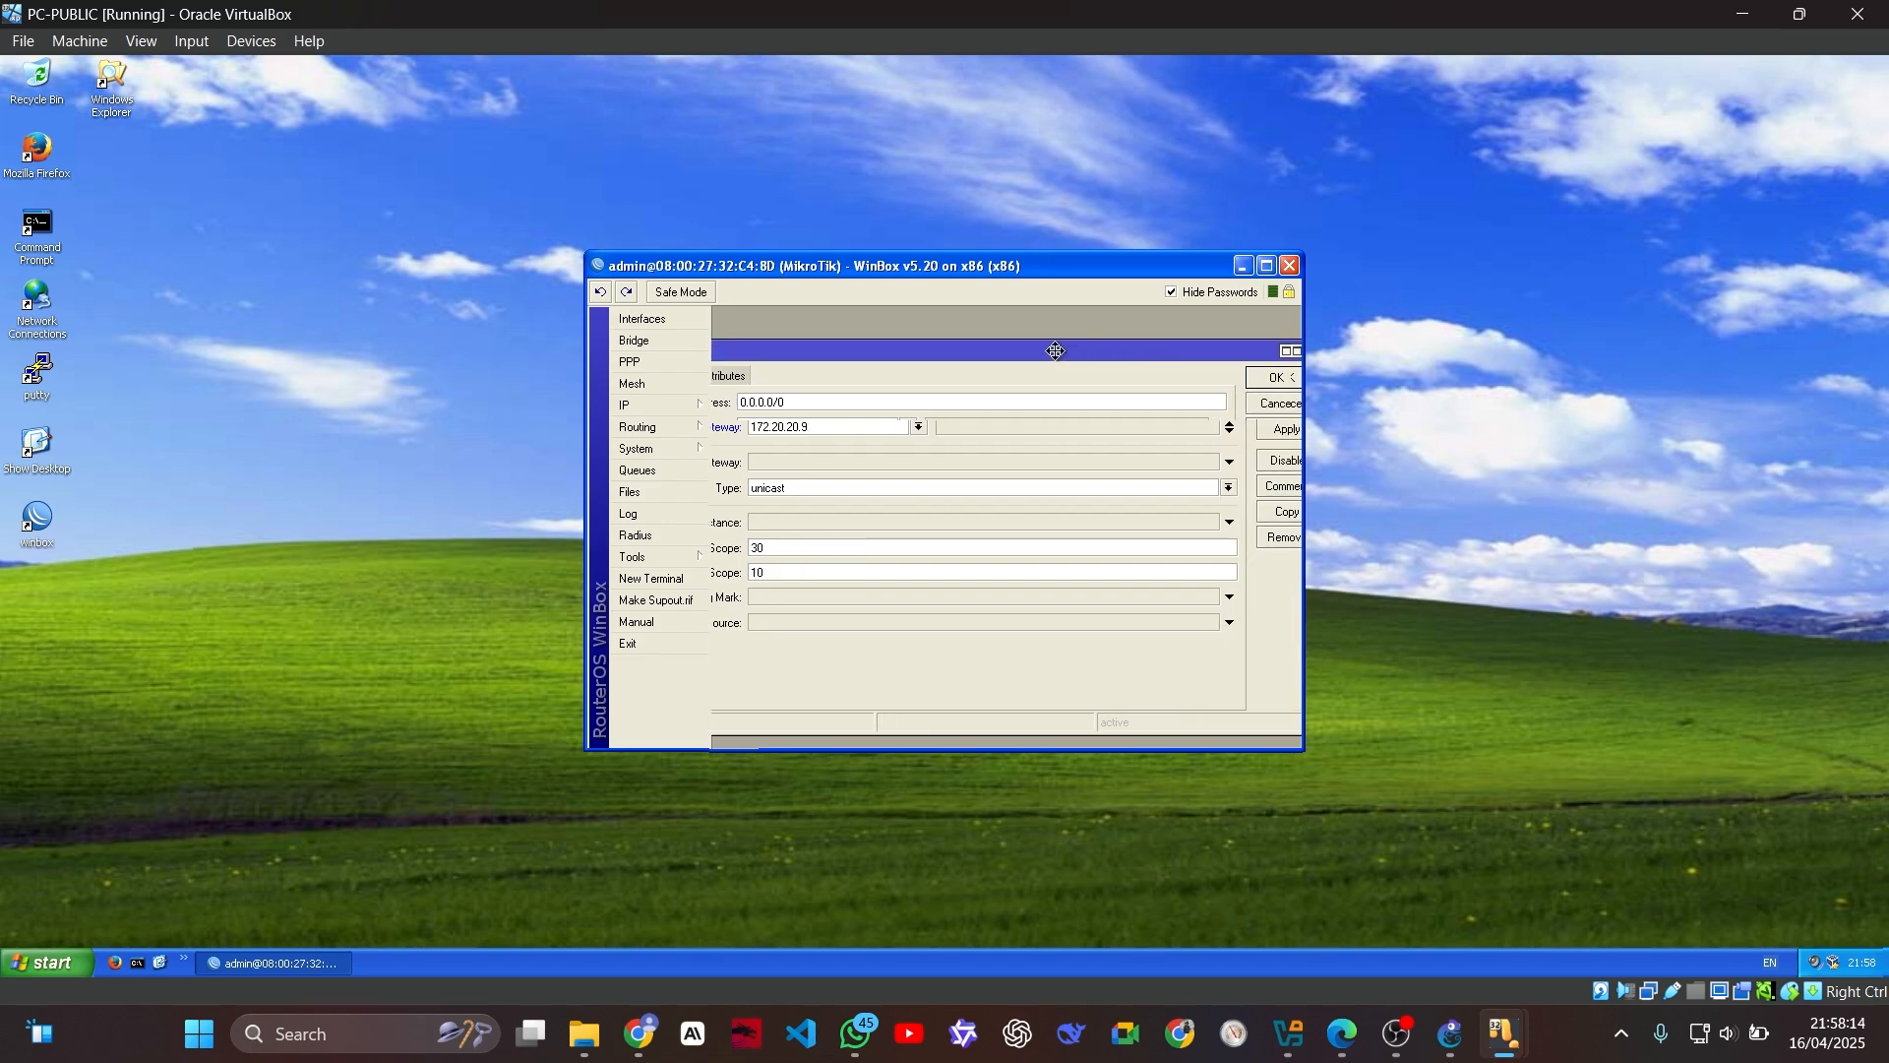
pyautogui.click(1248, 378)
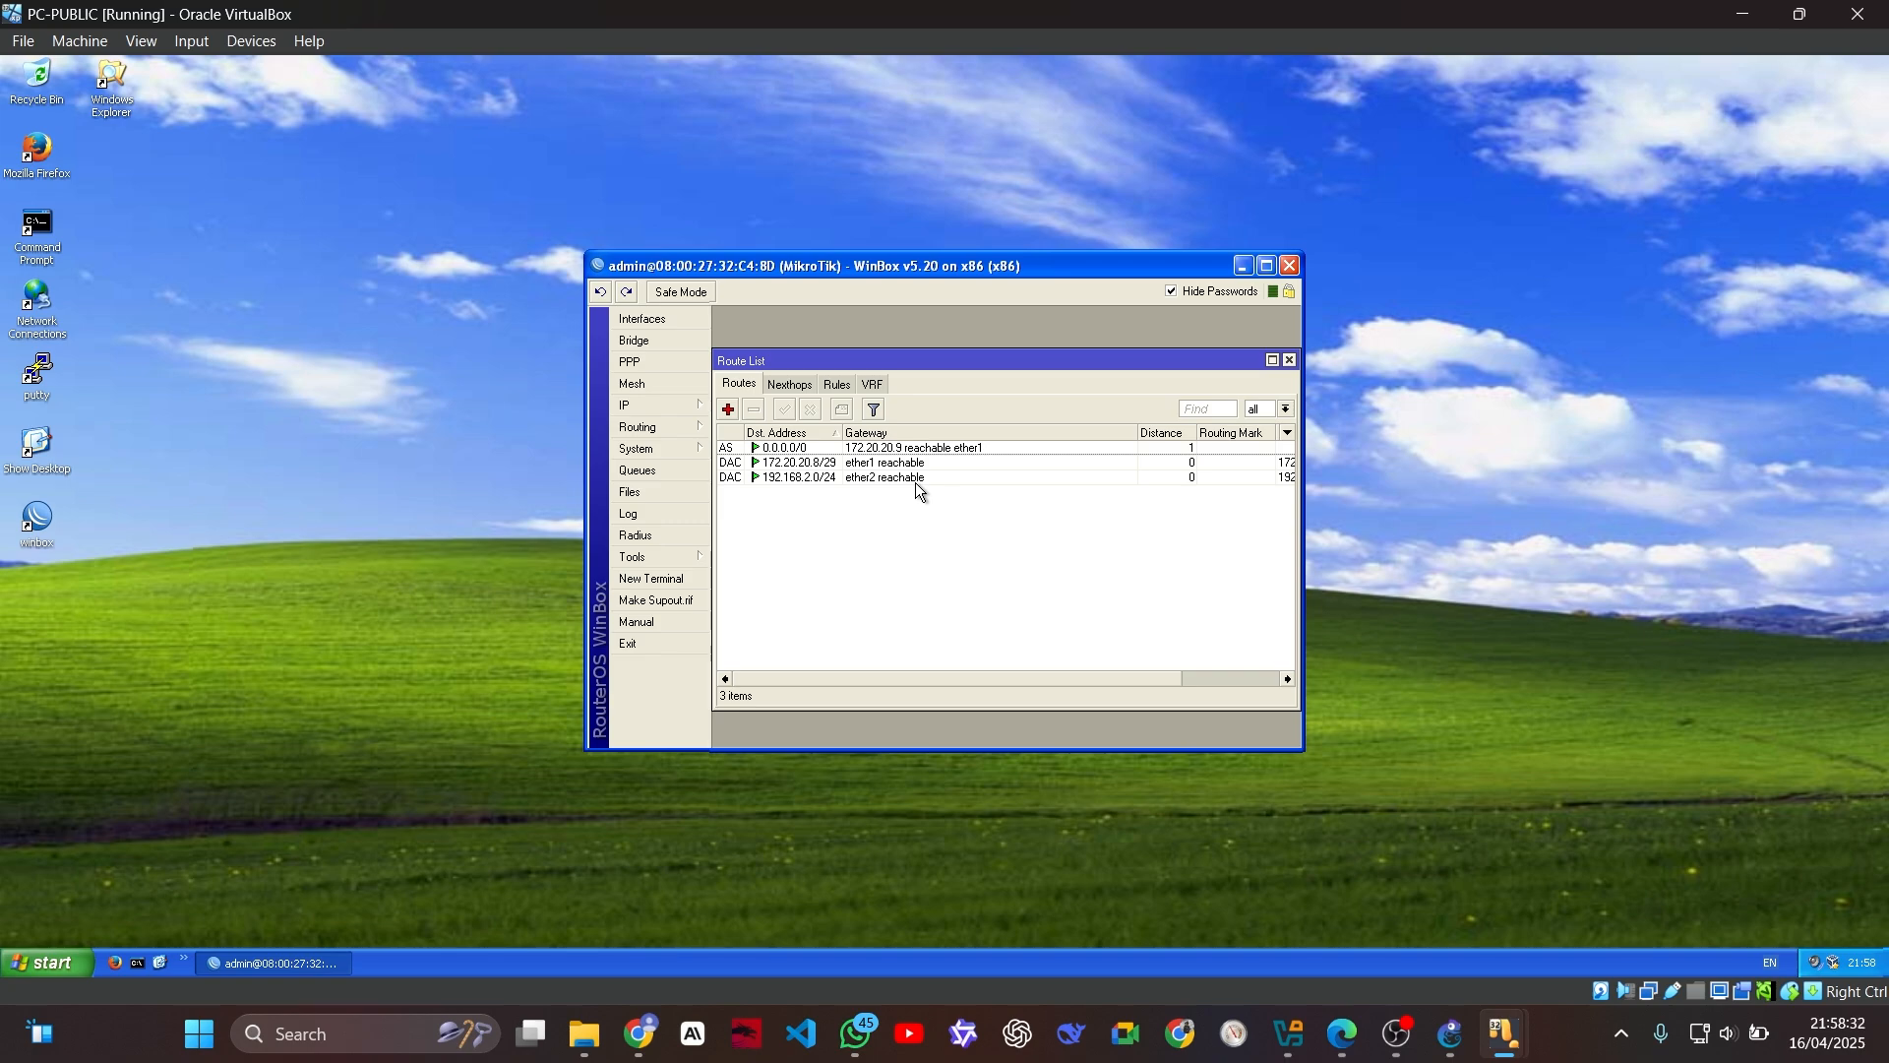
# Step: Add a firewall NAT rule on the 172.20.20.10 router with chain srcnat, out interface ether1 and action masquerade
pyautogui.click(688, 406)
pyautogui.click(783, 558)
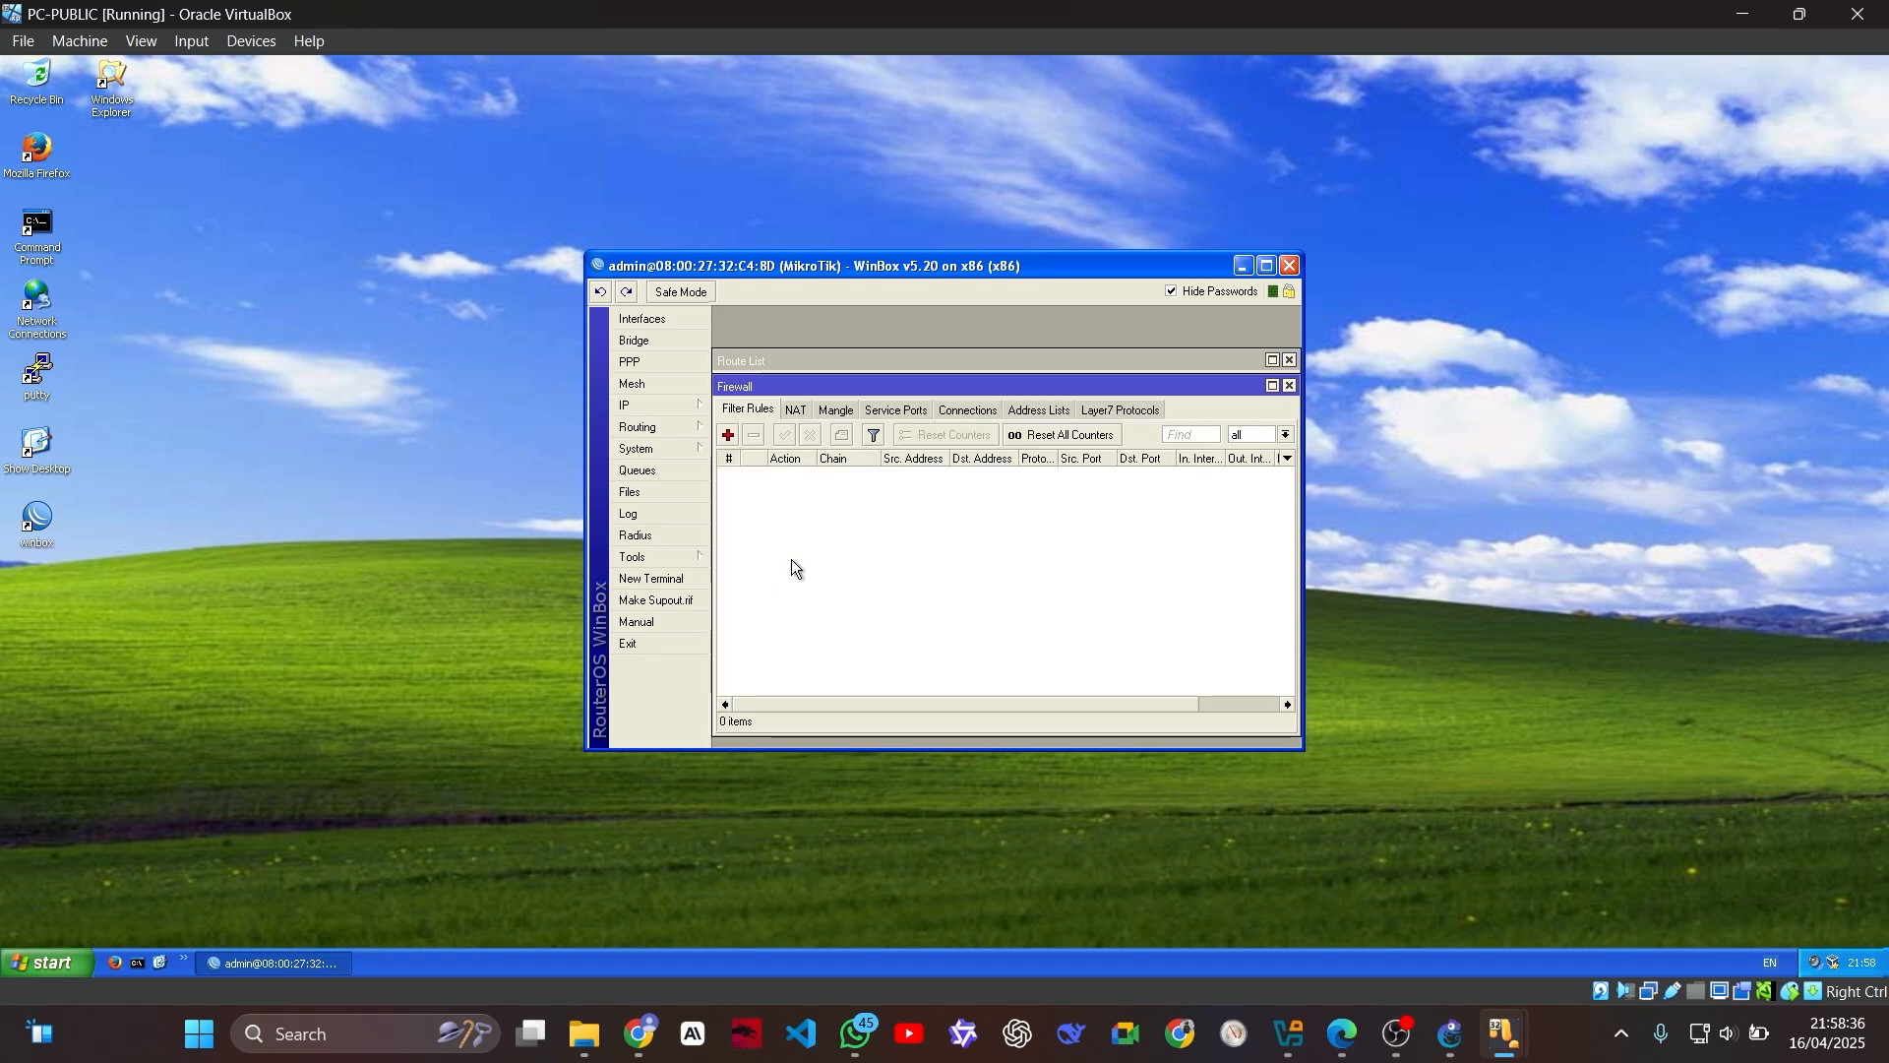
pyautogui.click(801, 411)
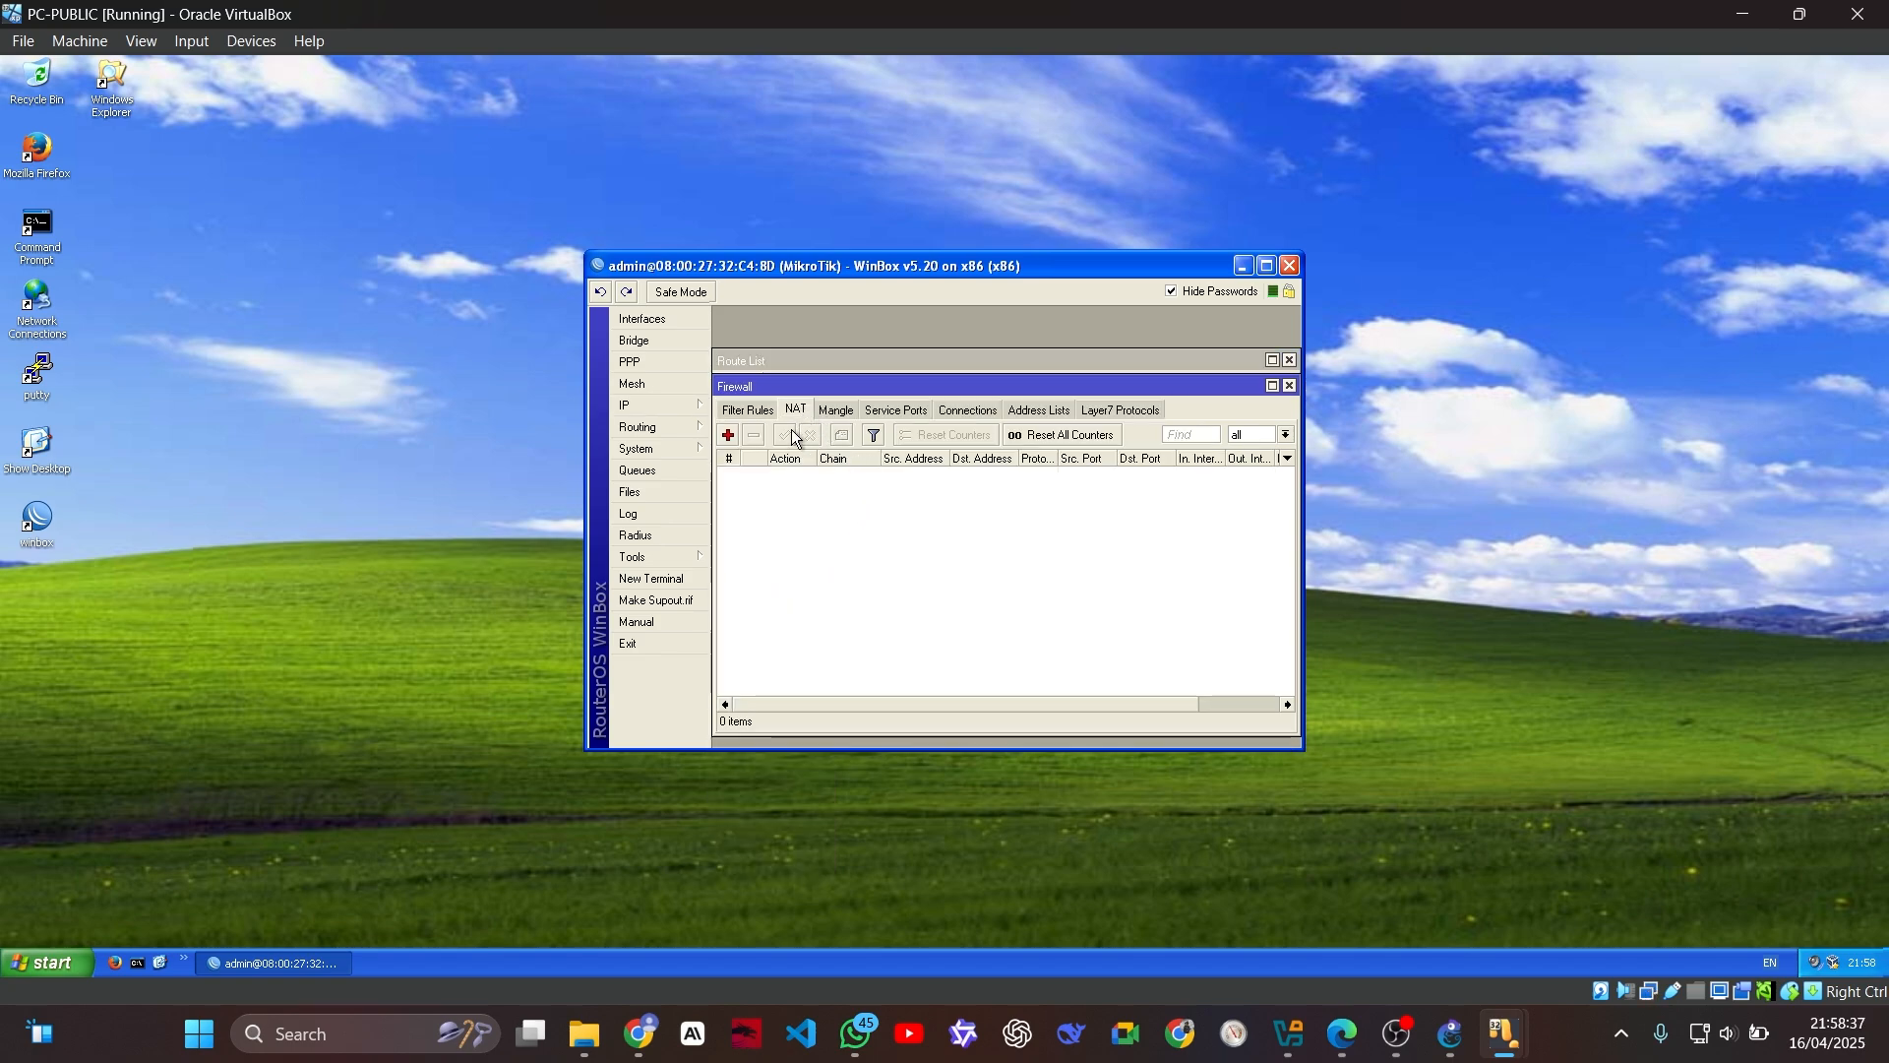
pyautogui.click(729, 436)
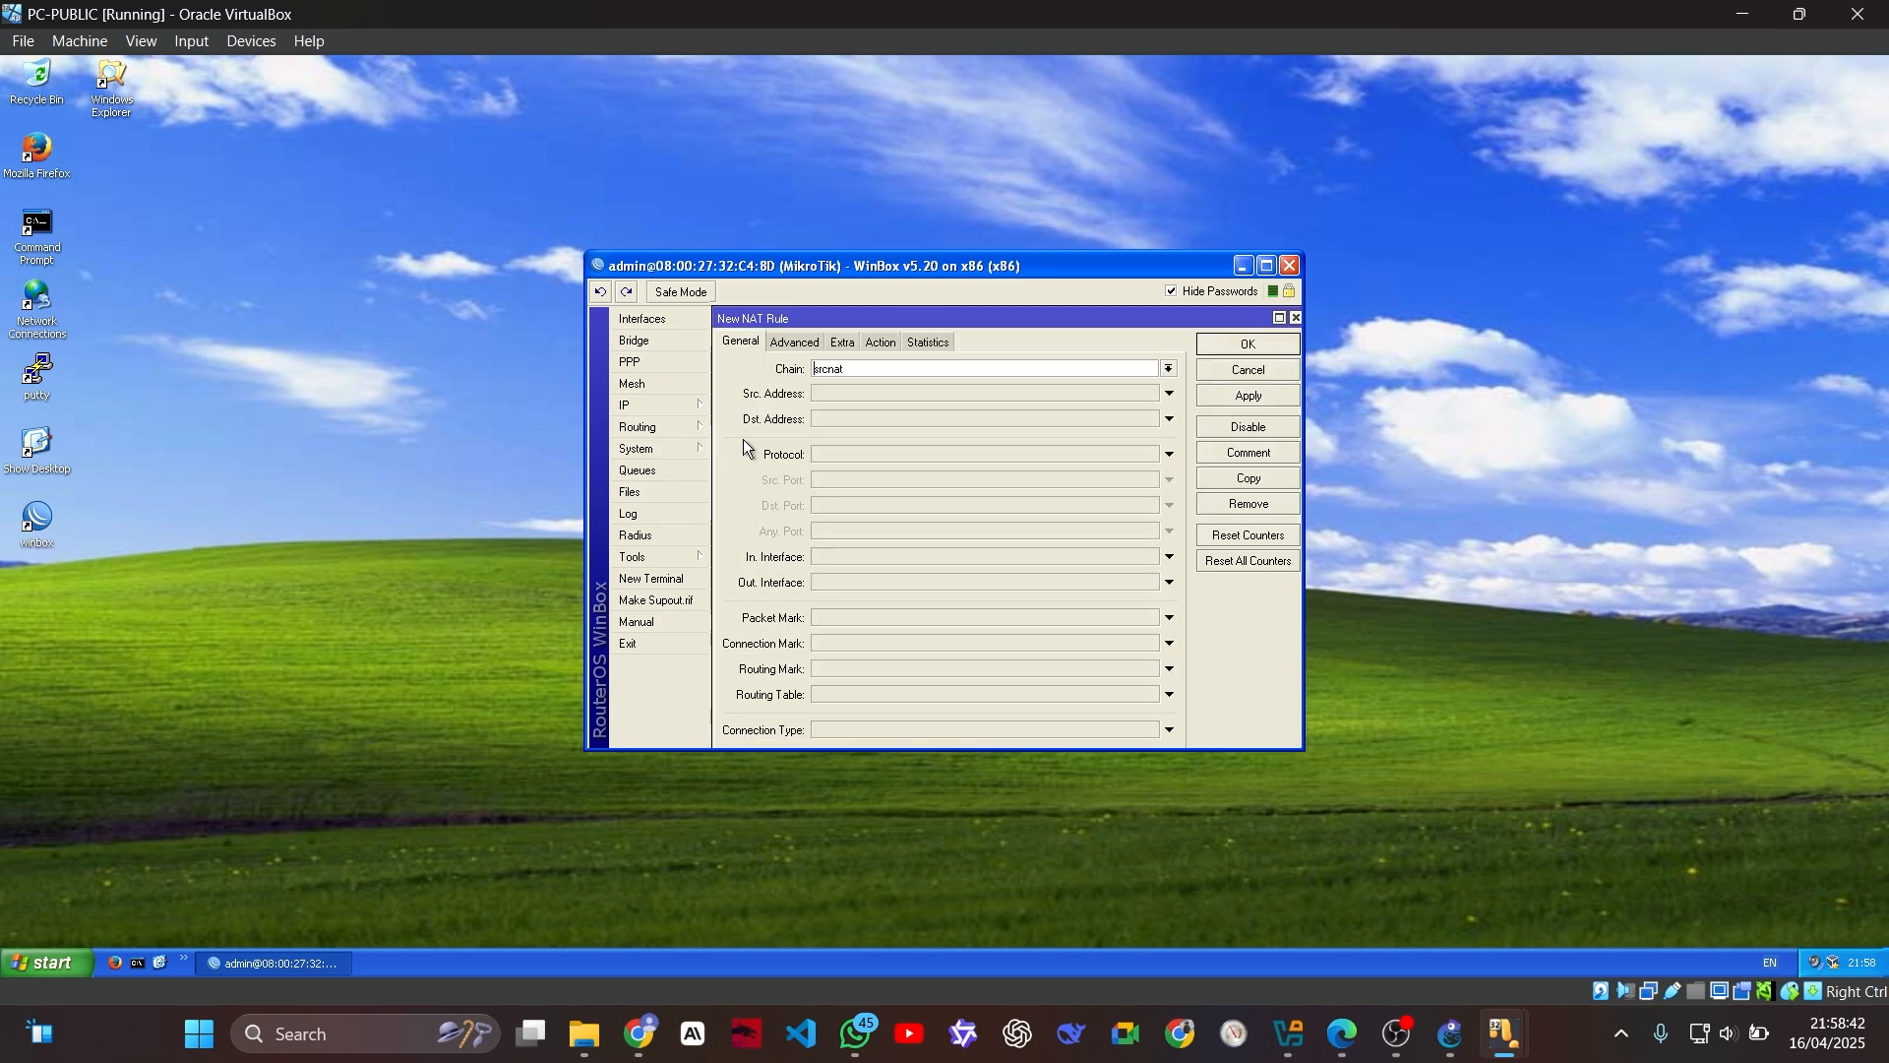
pyautogui.click(870, 581)
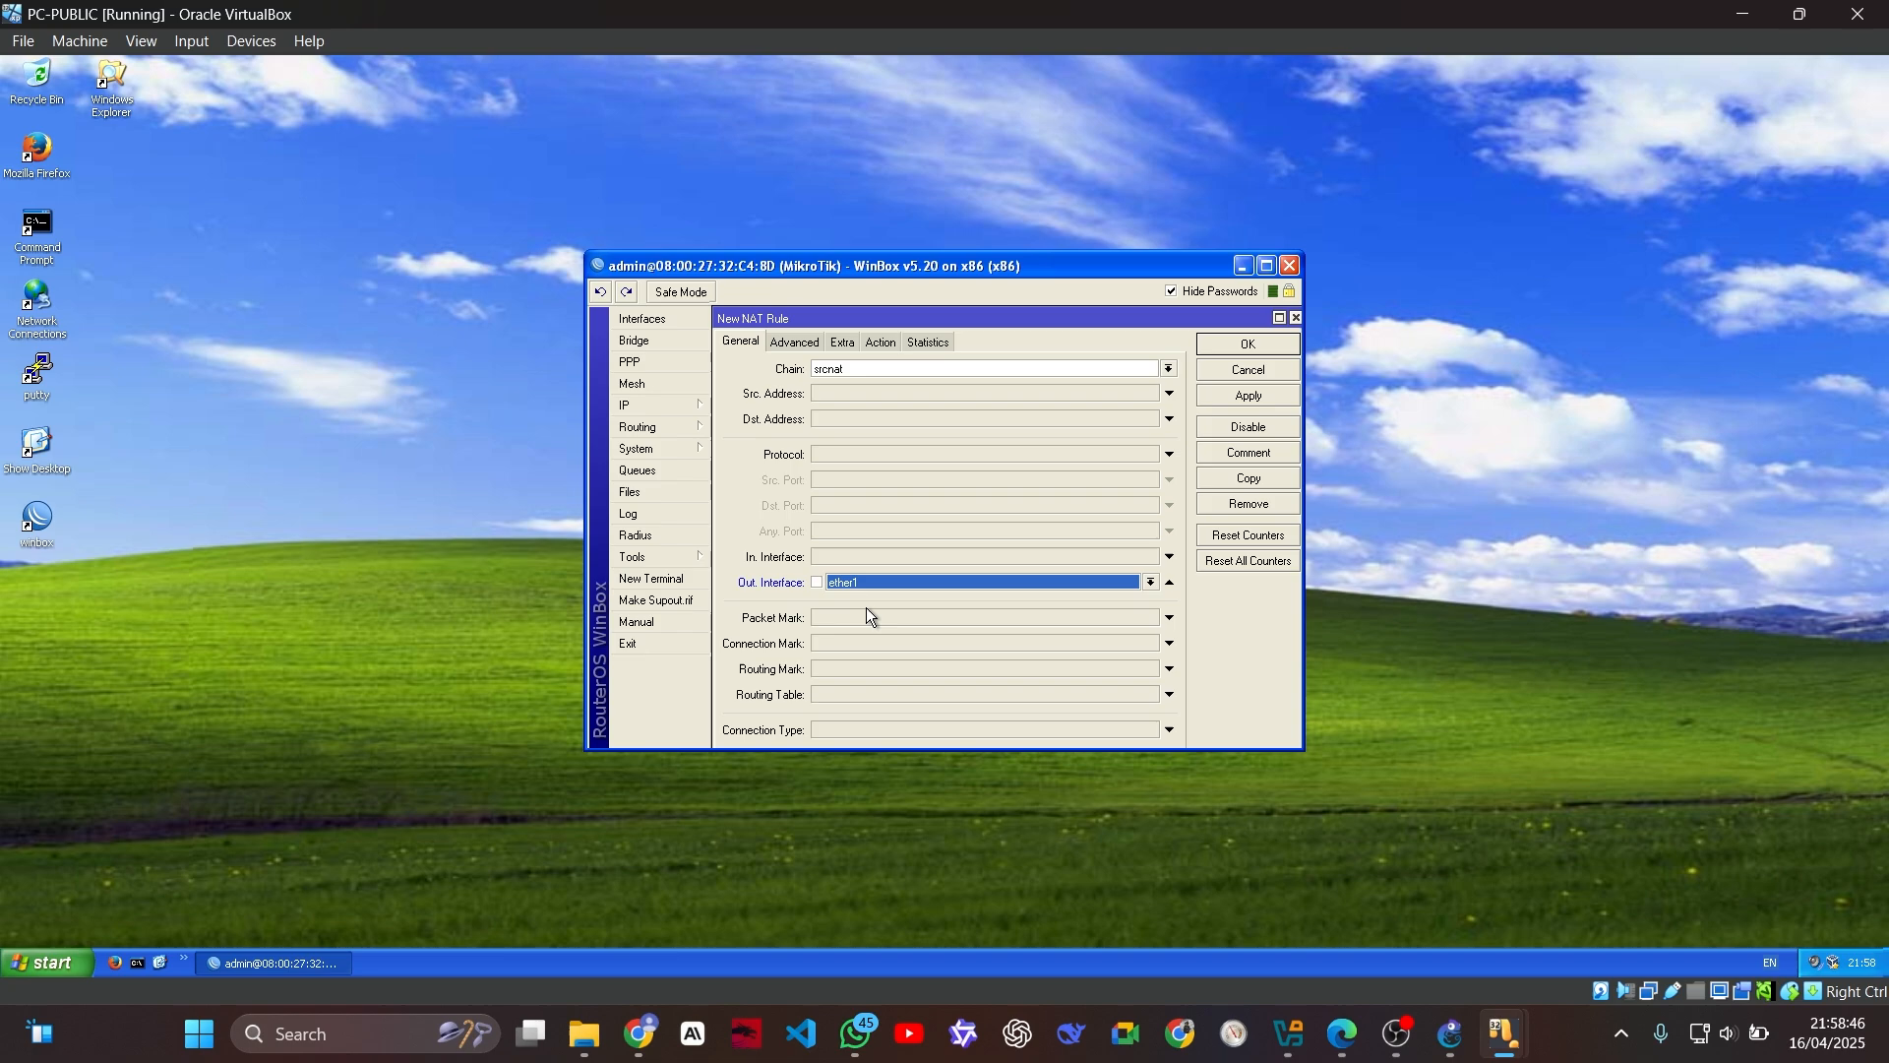
pyautogui.click(880, 341)
pyautogui.click(865, 370)
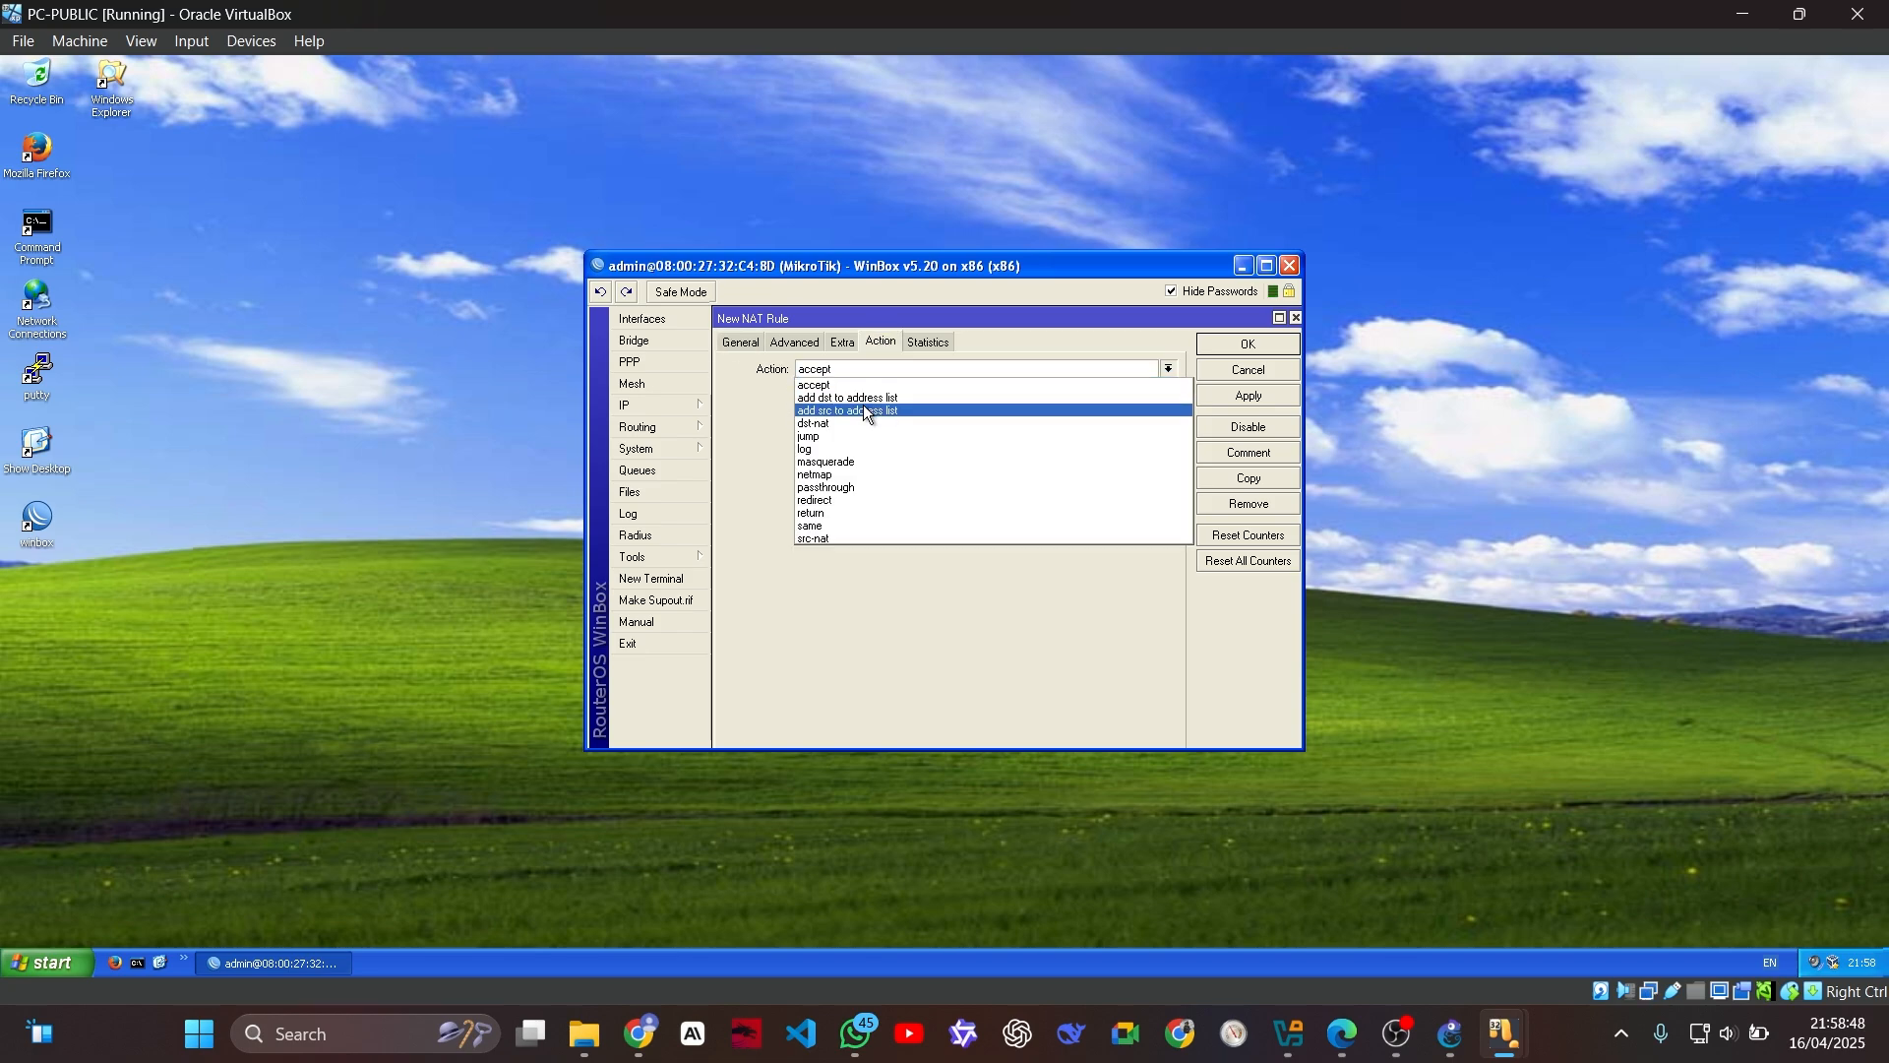
pyautogui.click(855, 463)
pyautogui.click(1250, 350)
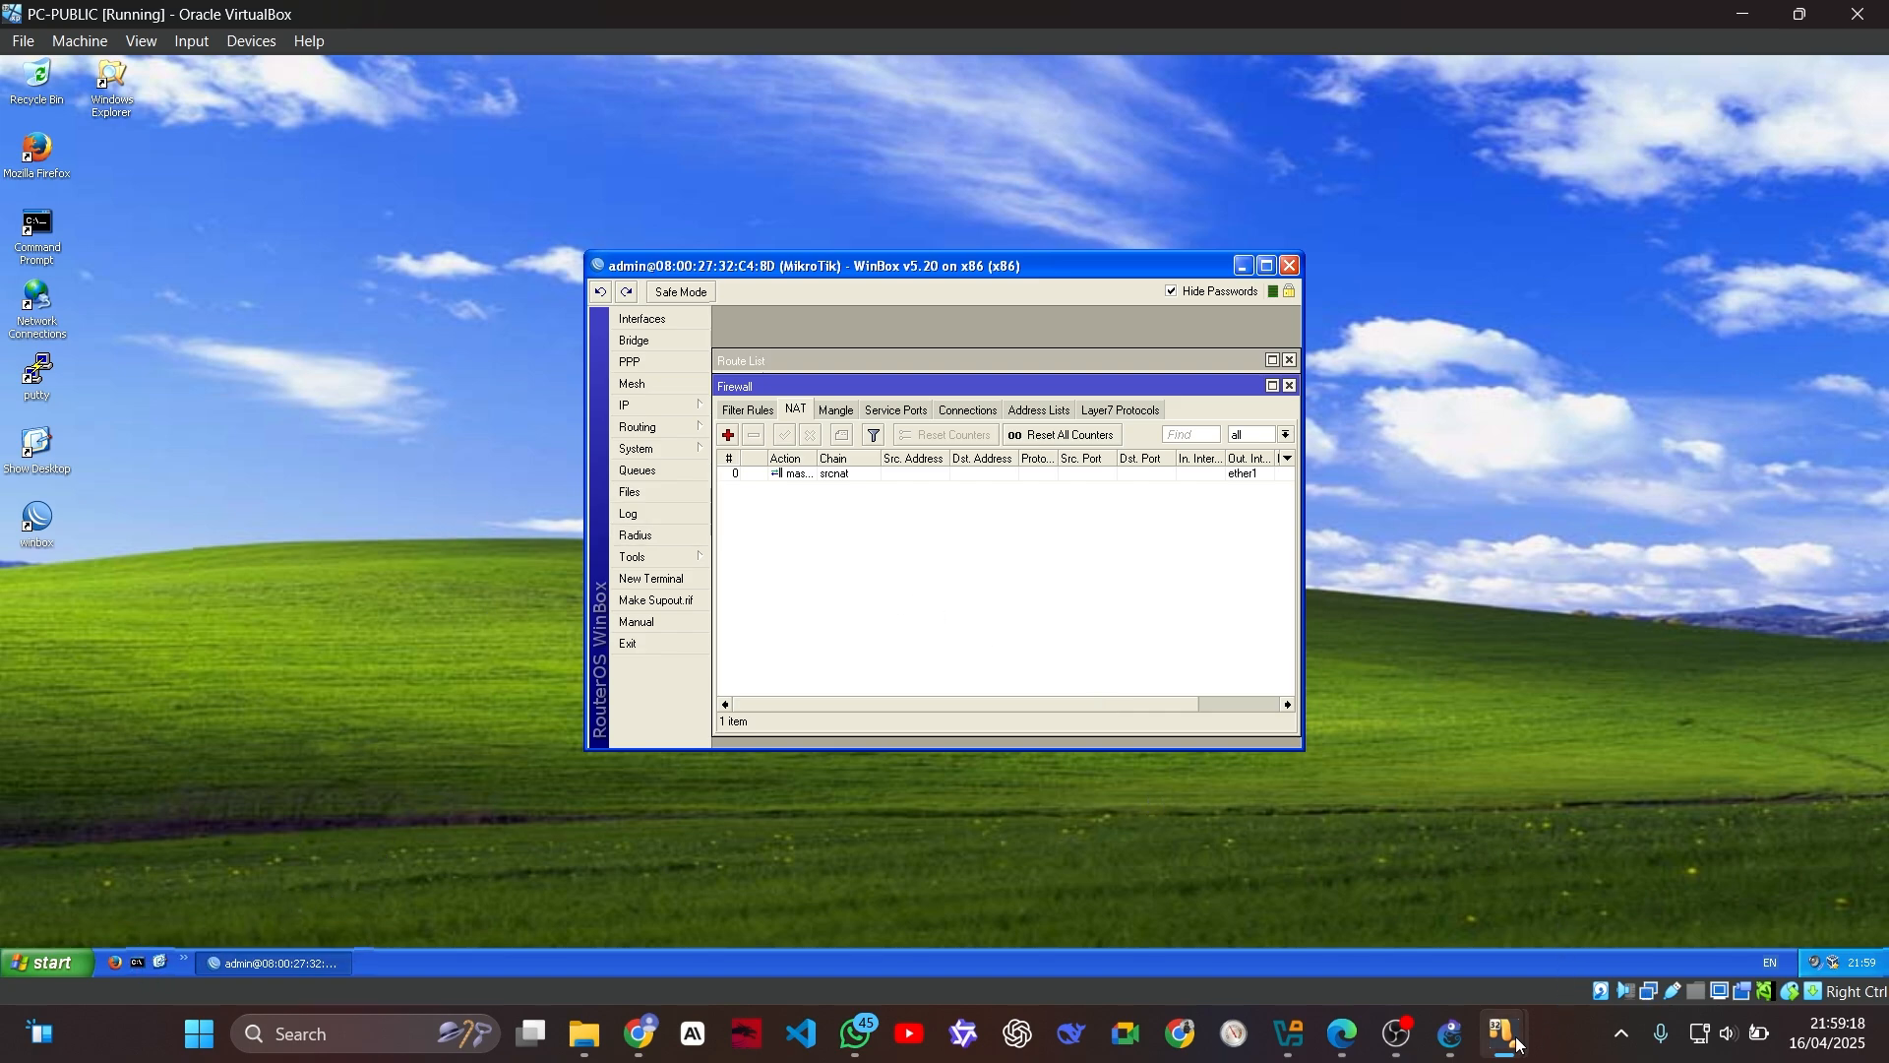
# Step: Switch to the PC-1 virtual machine and ping 8.8.8.8 from its command prompt
pyautogui.moveTo(1505, 1033)
pyautogui.click(1197, 927)
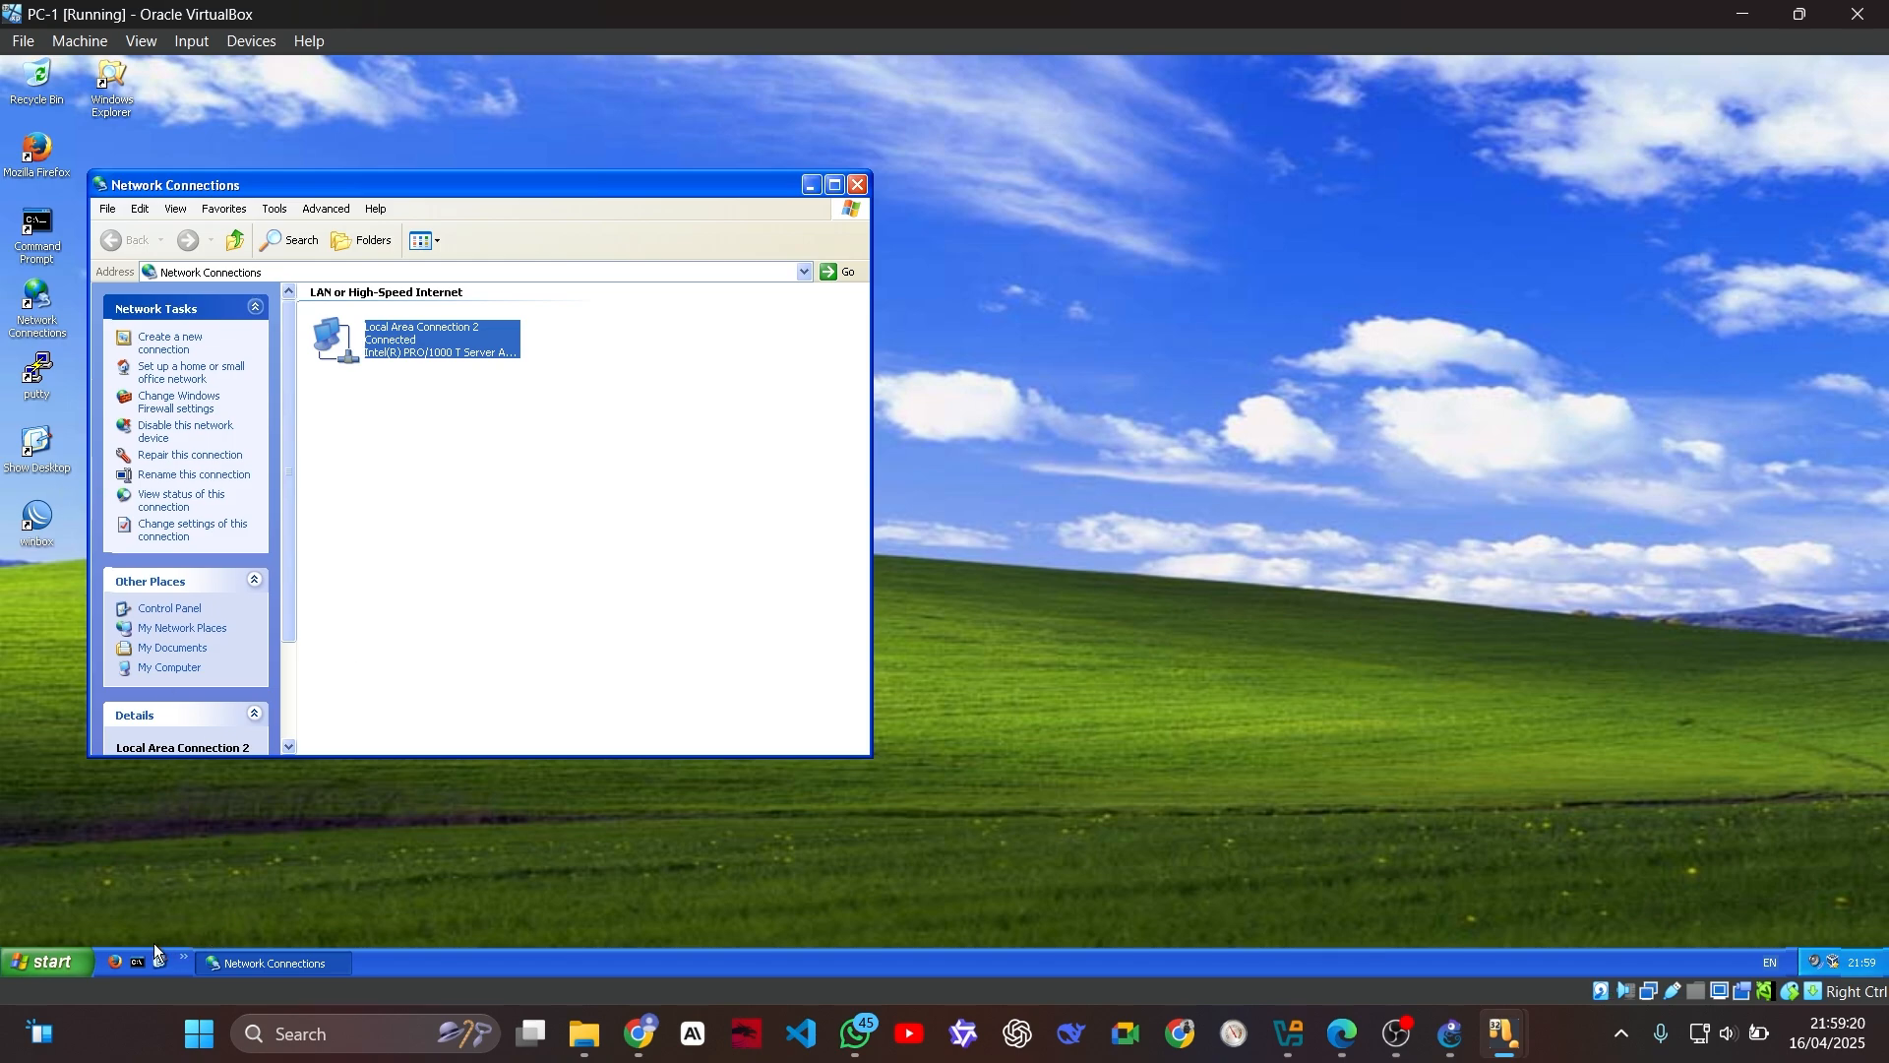
pyautogui.click(137, 961)
pyautogui.write('p')
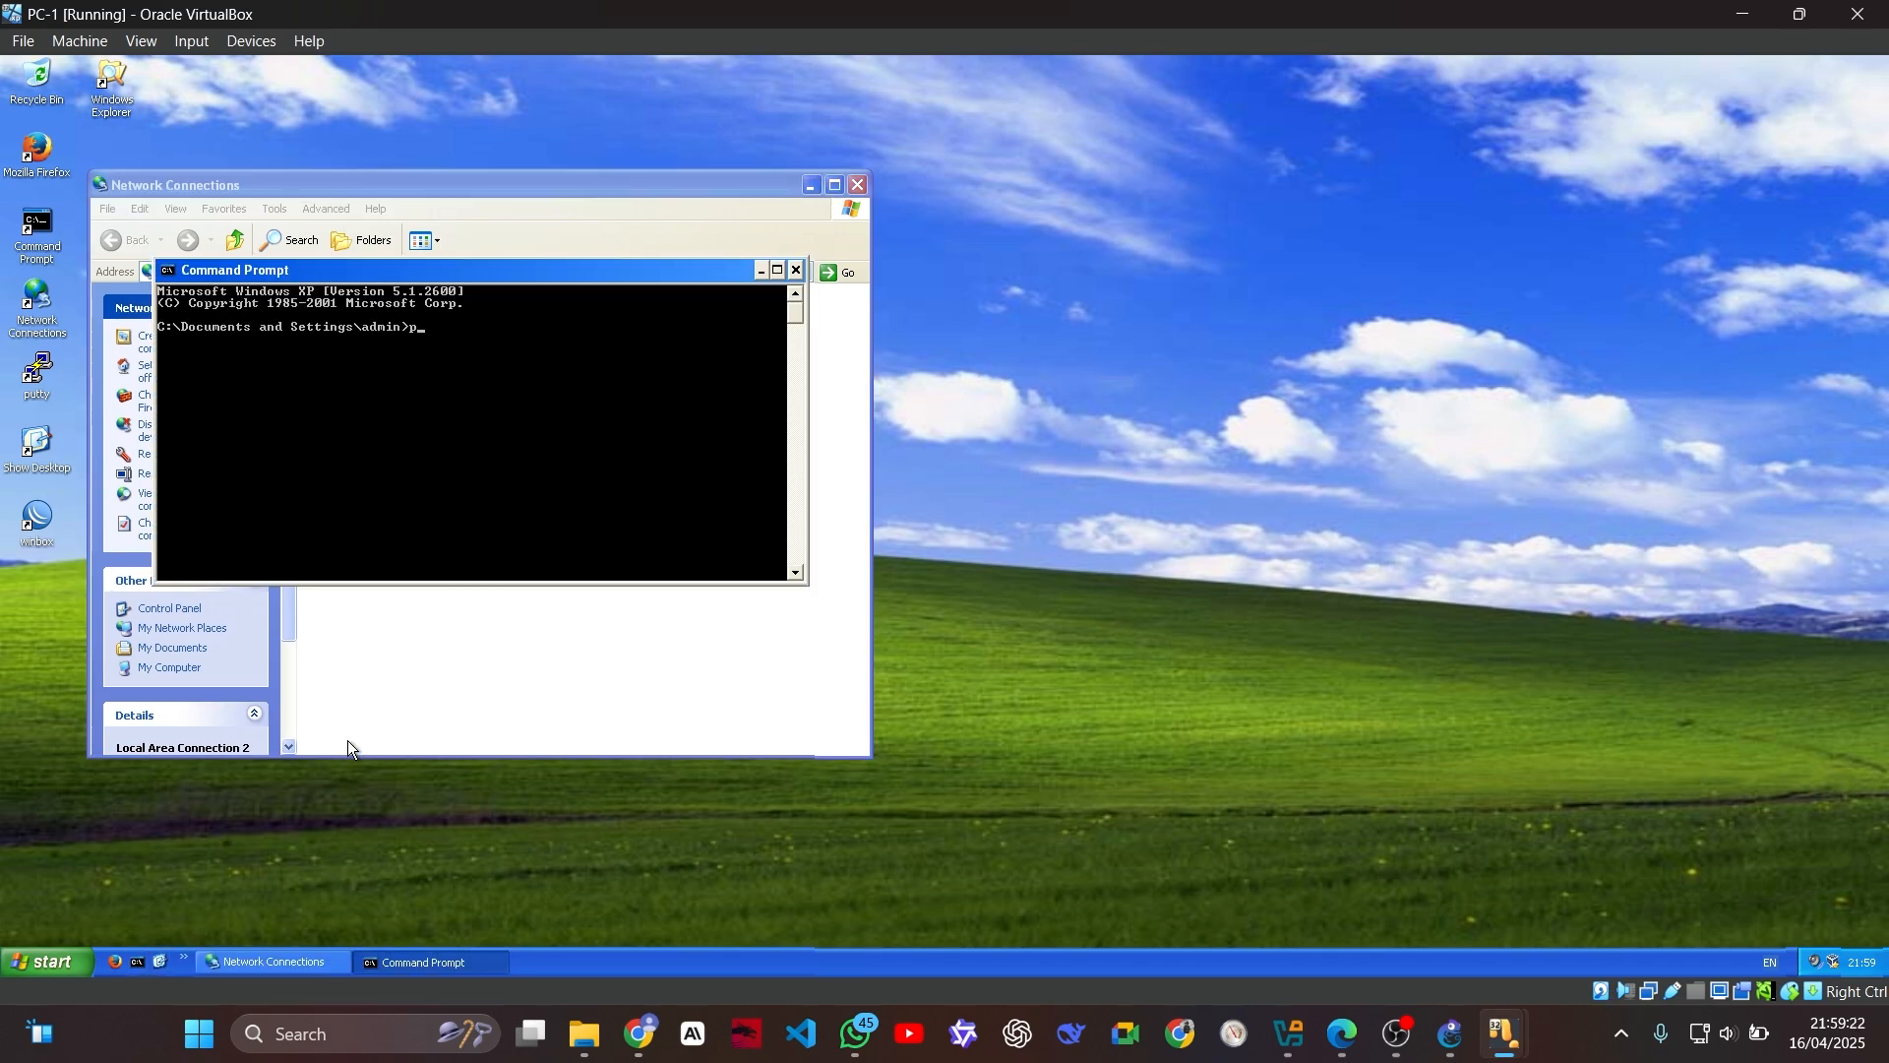
pyautogui.write('ing 8.8.8.8')
pyautogui.press('Return')
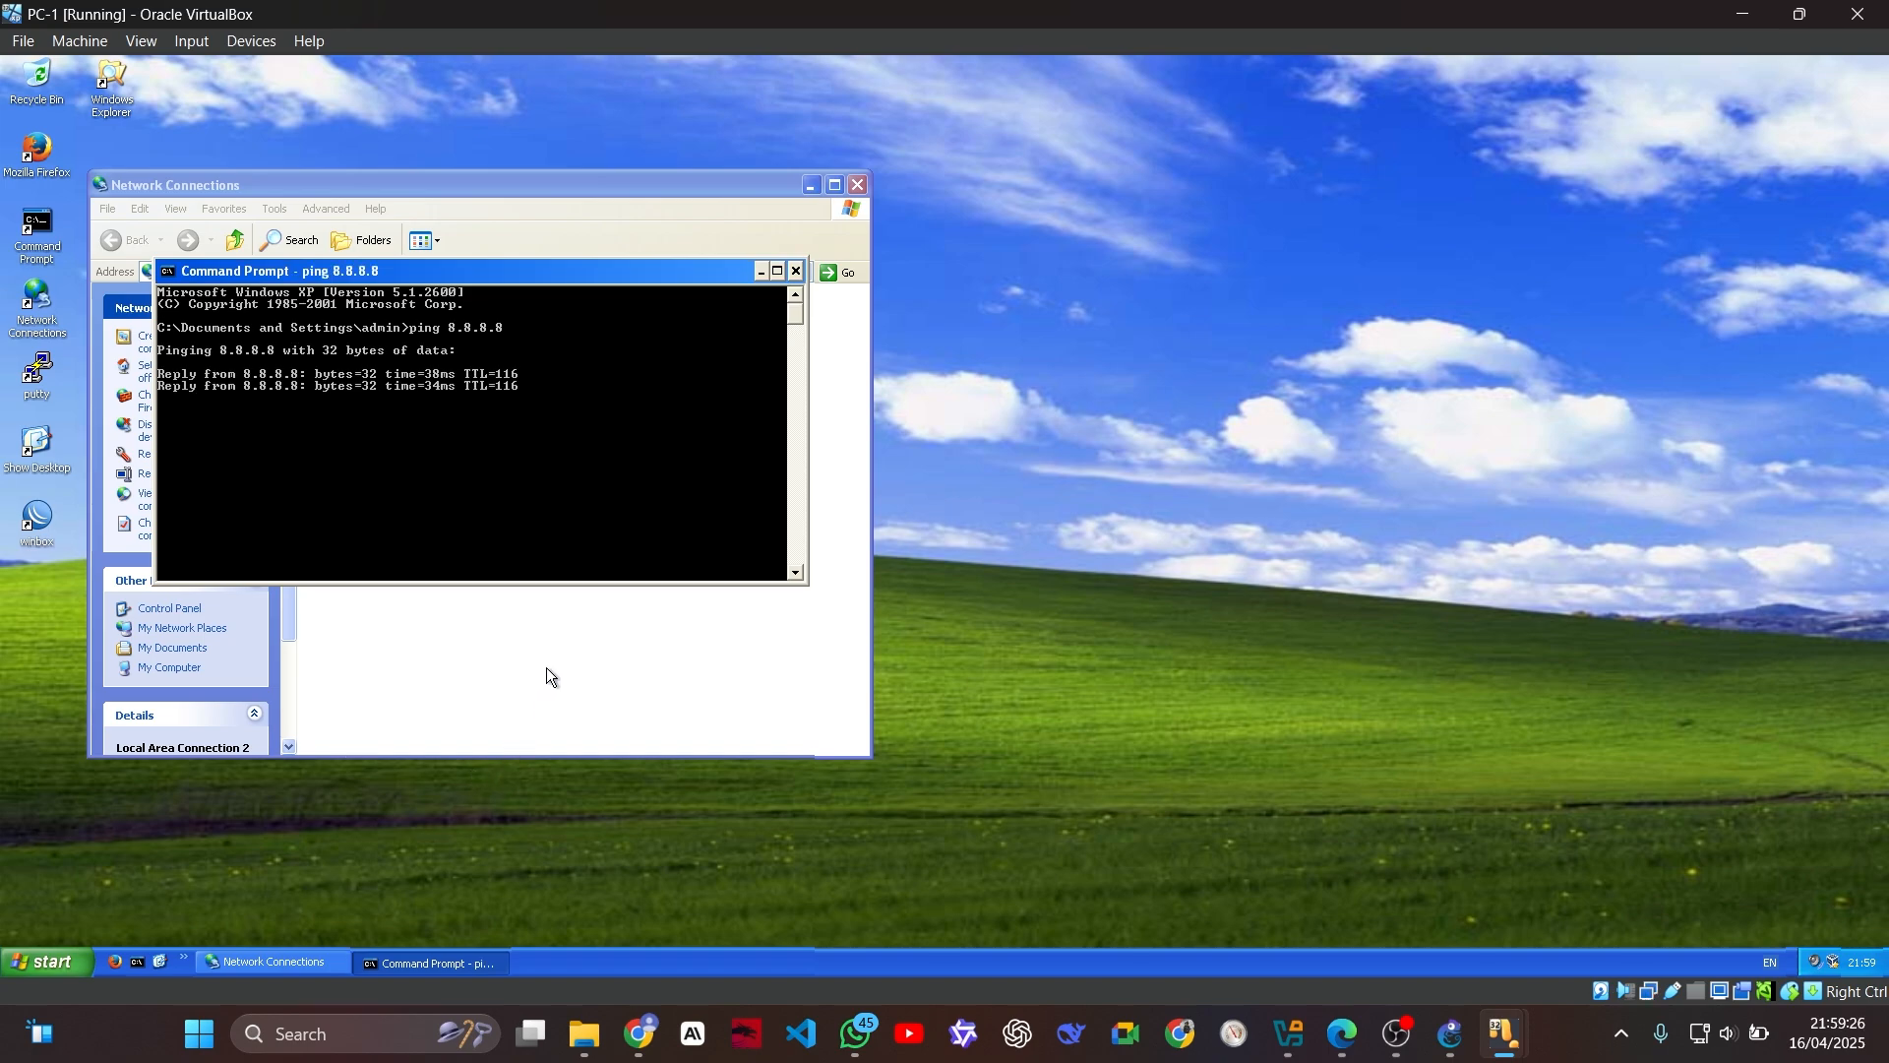
# Step: Switch to the PC-2 virtual machine and ping 8.8.8.8 from its command prompt
pyautogui.moveTo(1491, 1004)
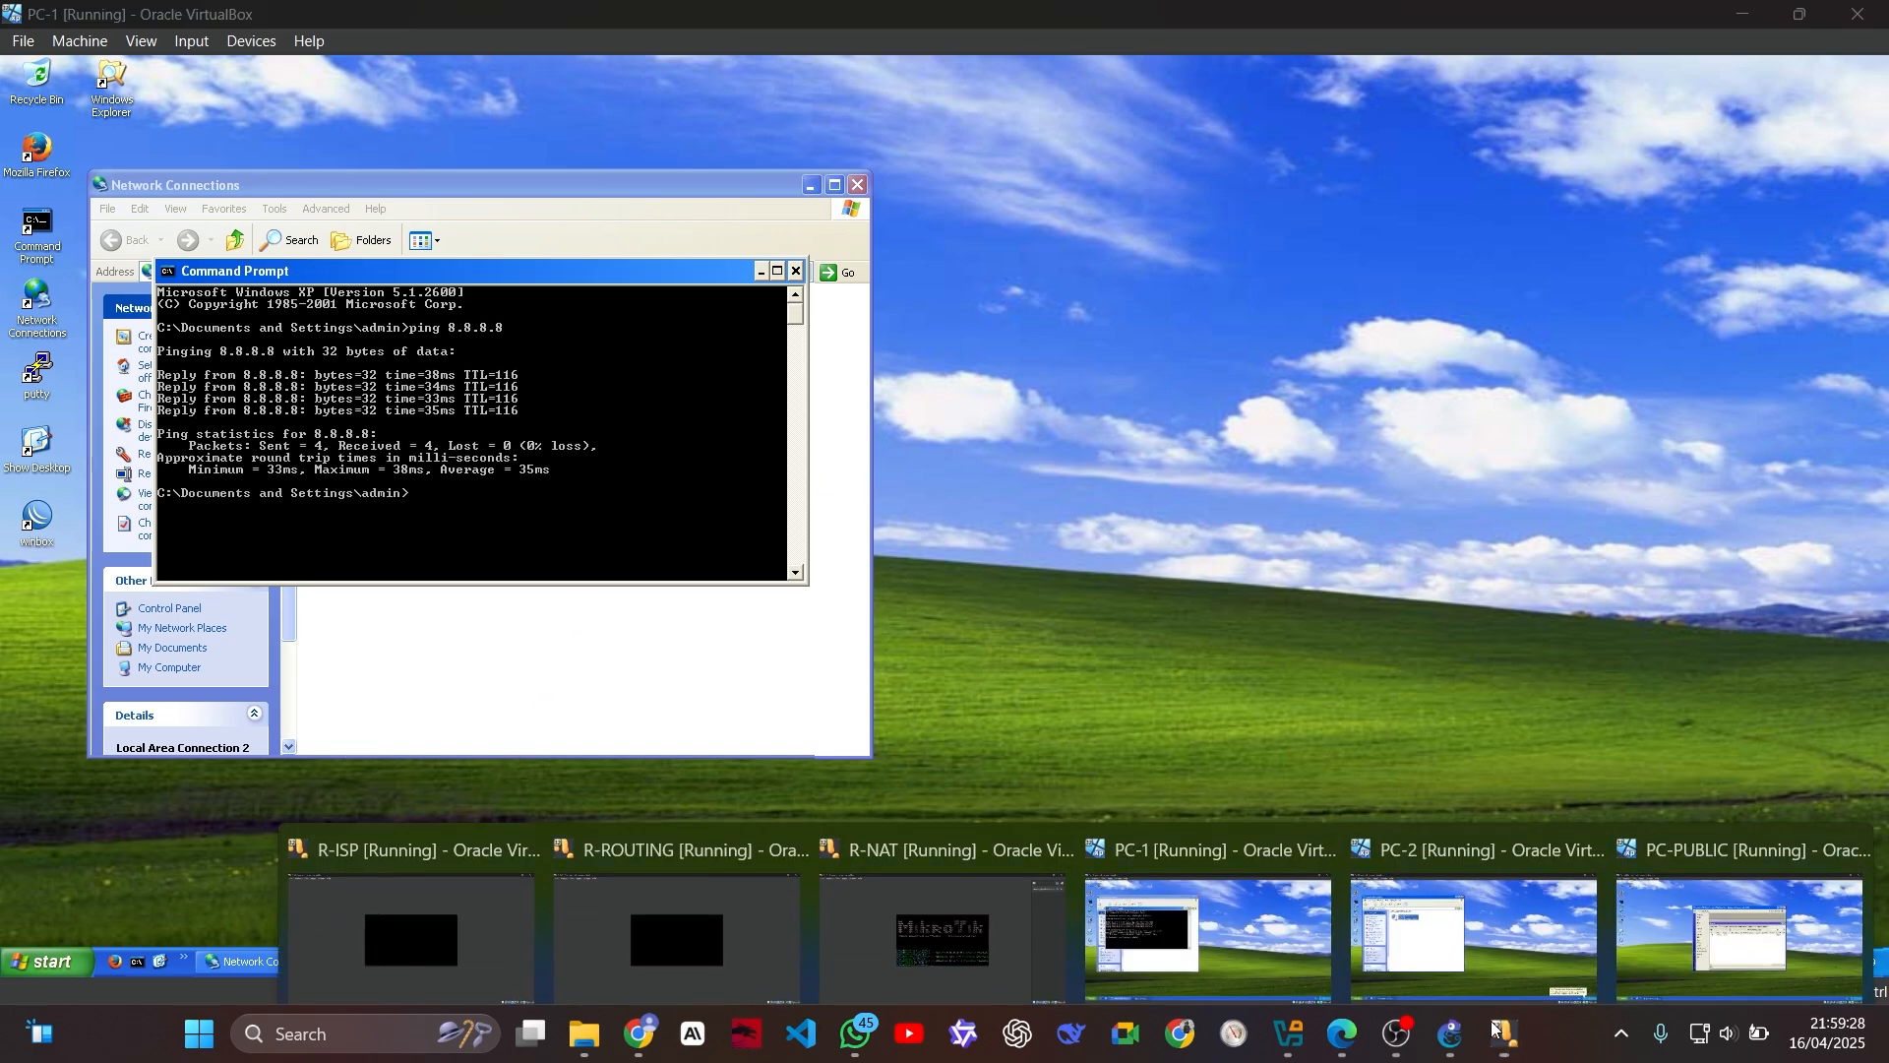
pyautogui.click(1402, 898)
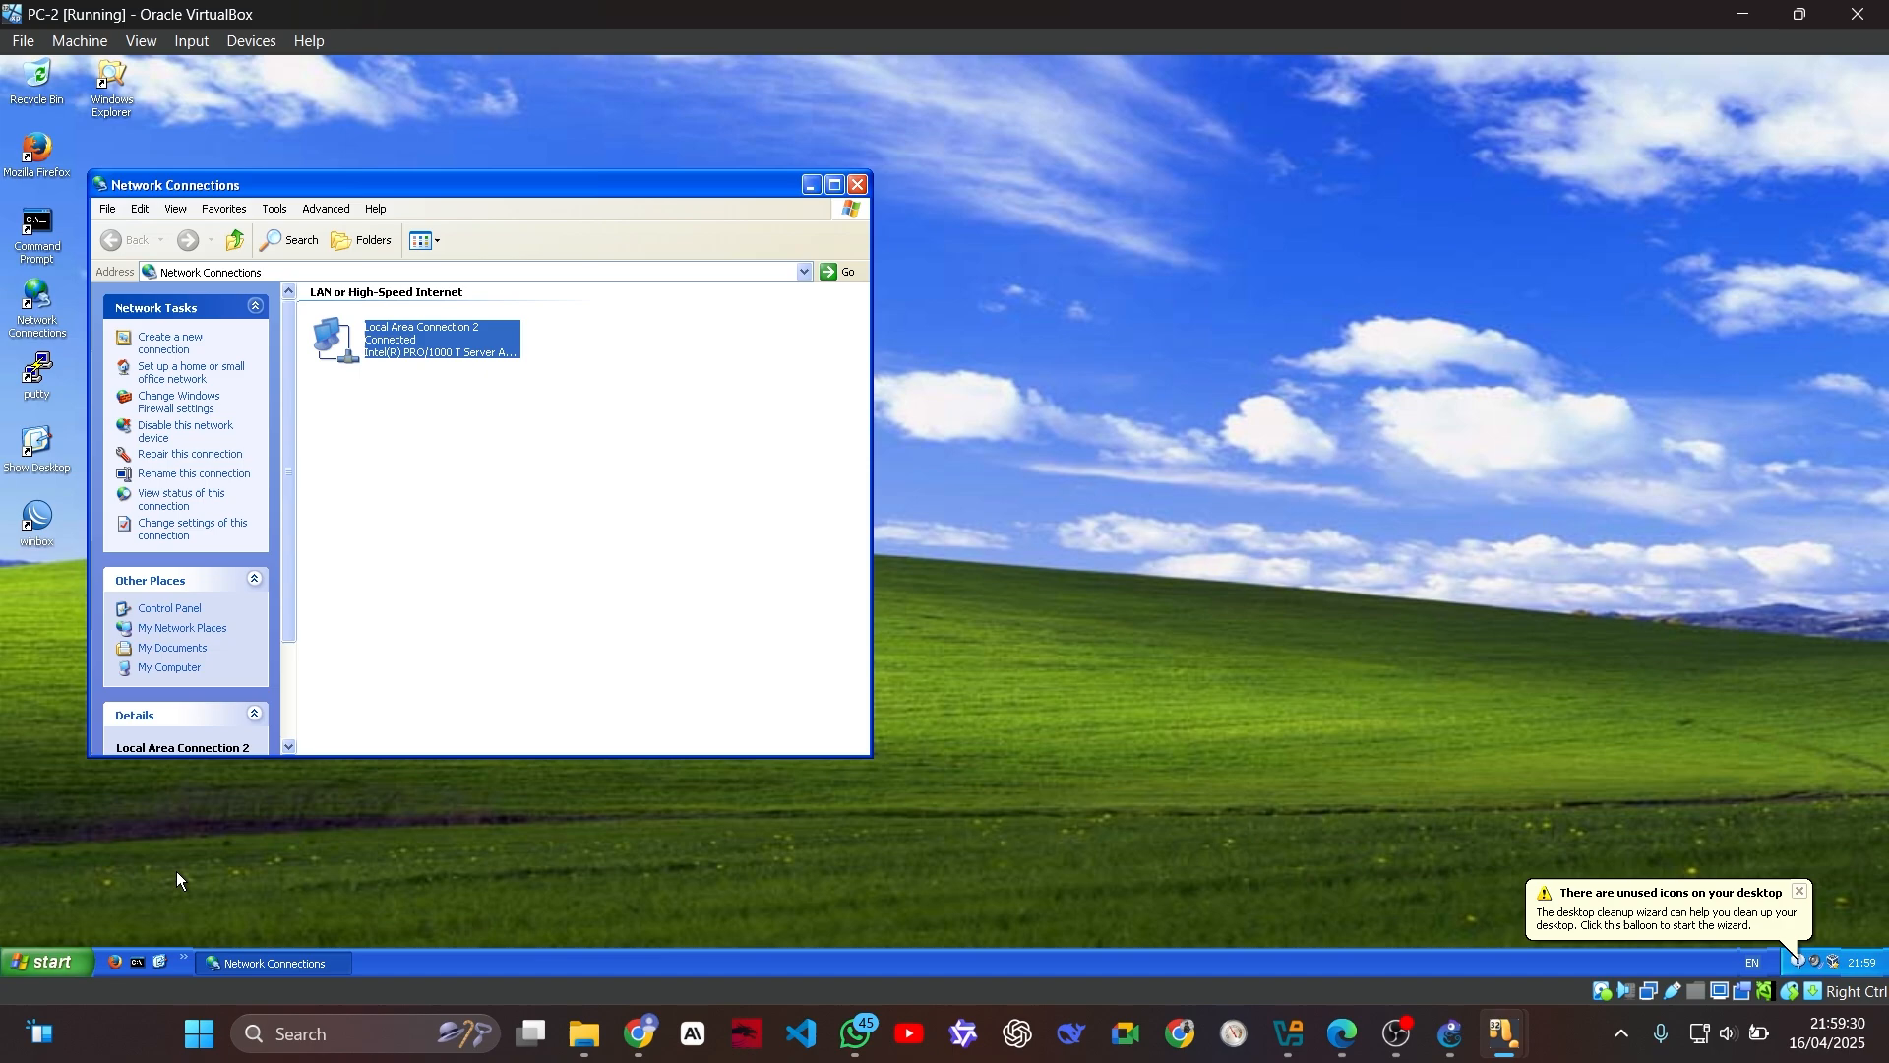
pyautogui.click(137, 962)
pyautogui.write('ping 8.8.8')
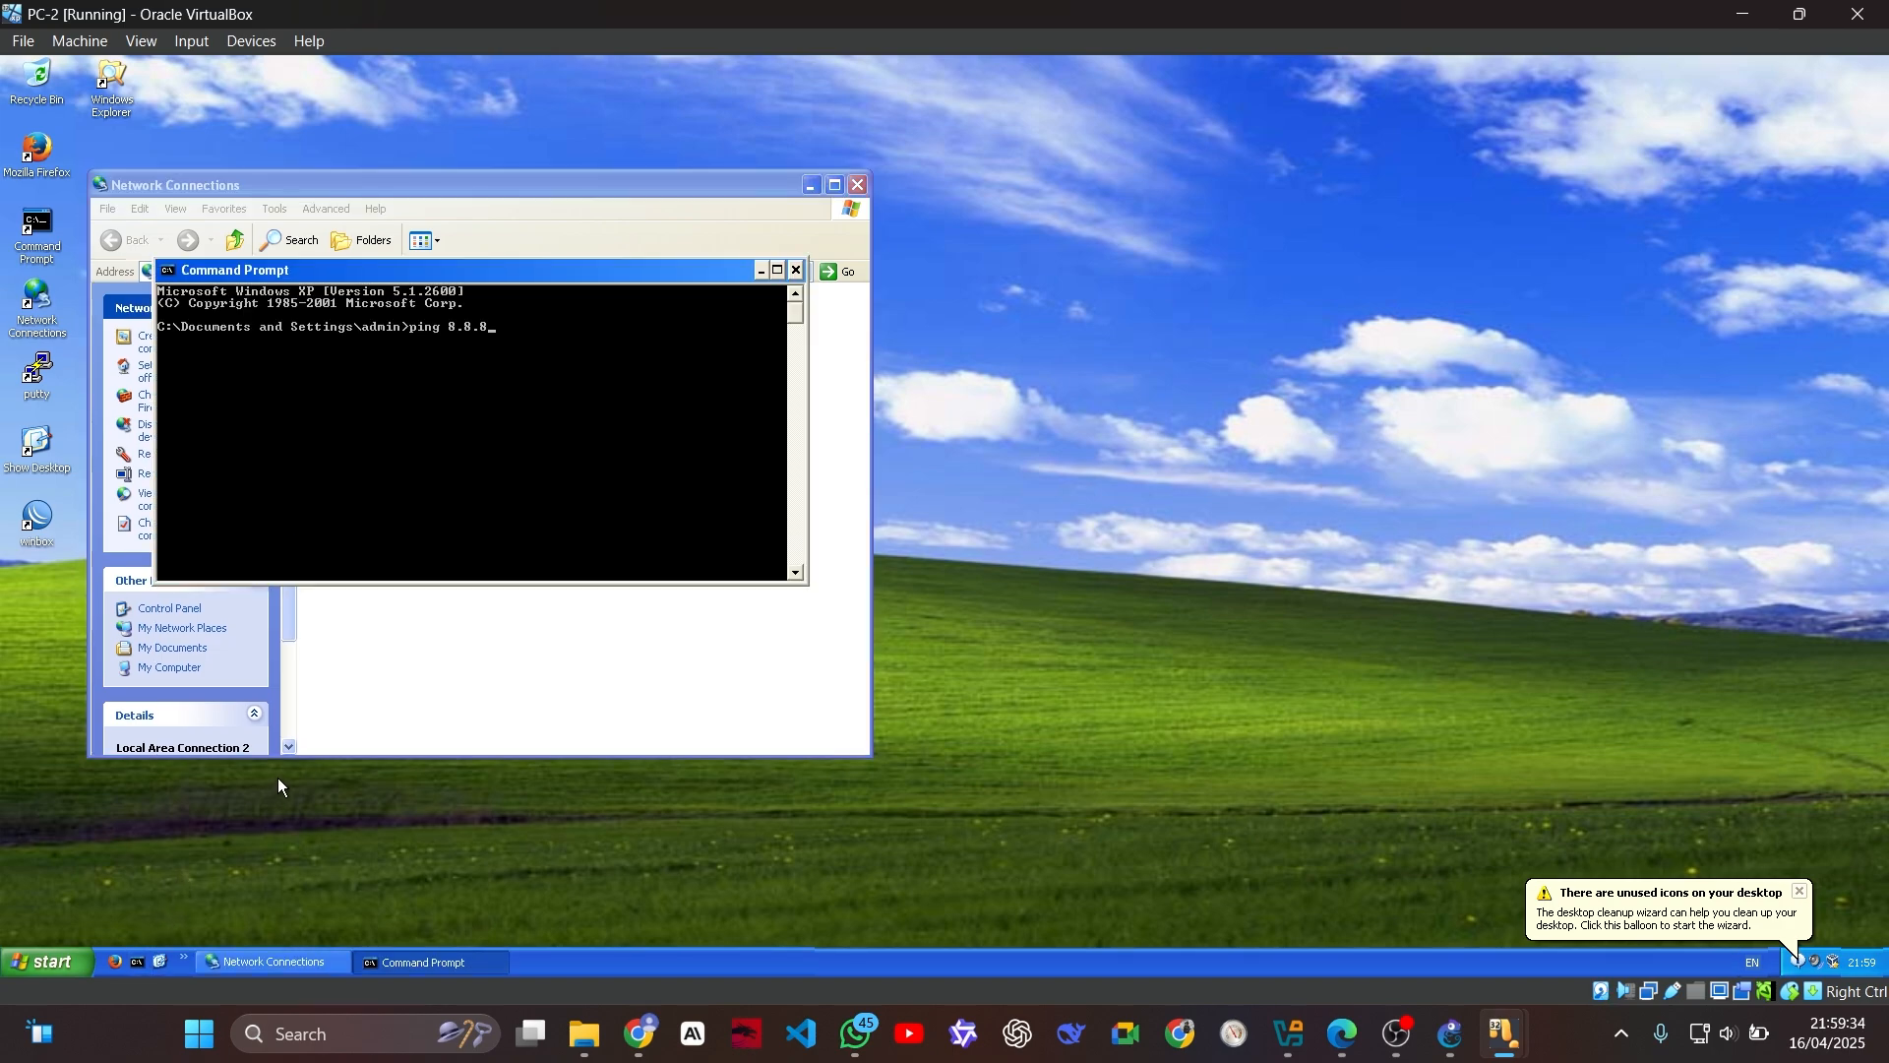
pyautogui.write('.8')
pyautogui.press('Return')
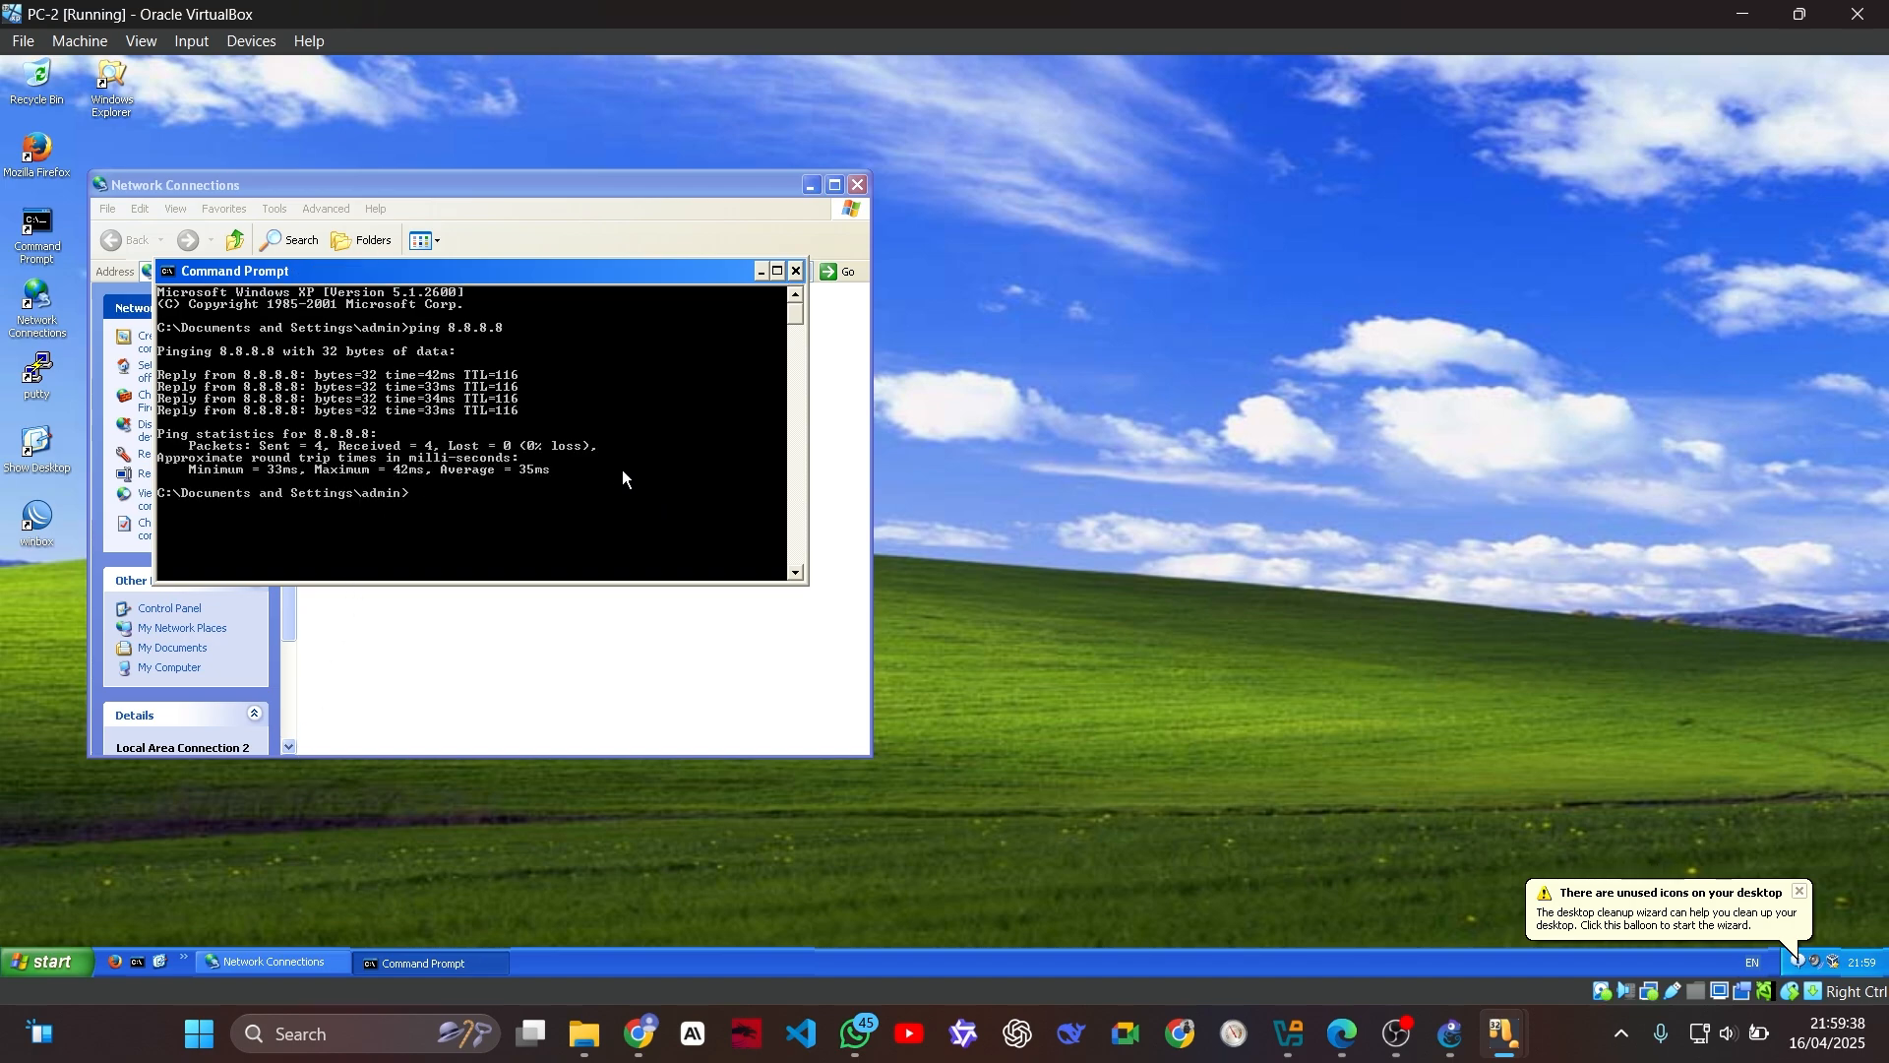
# Step: Switch to the PC-PUBLIC virtual machine and ping 8.8.8.8 from its command prompt
pyautogui.moveTo(1506, 1034)
pyautogui.click(1572, 897)
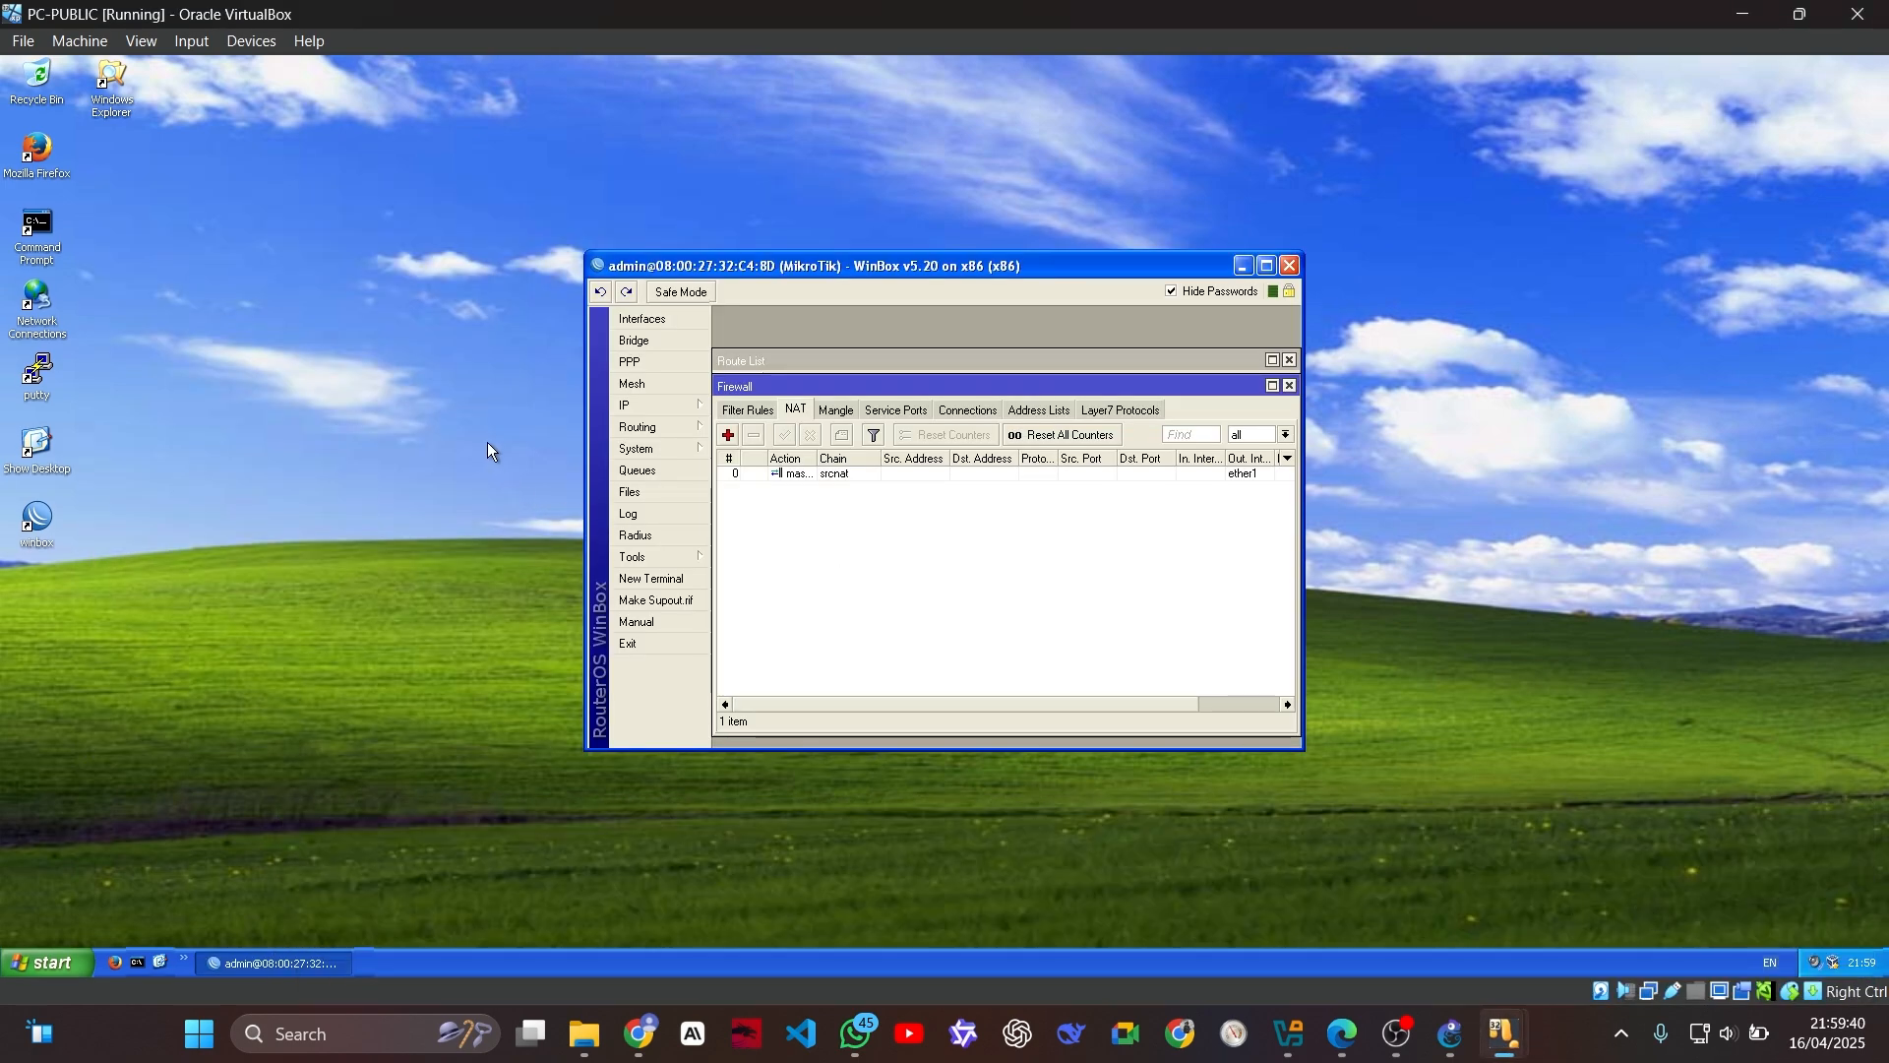
pyautogui.click(135, 964)
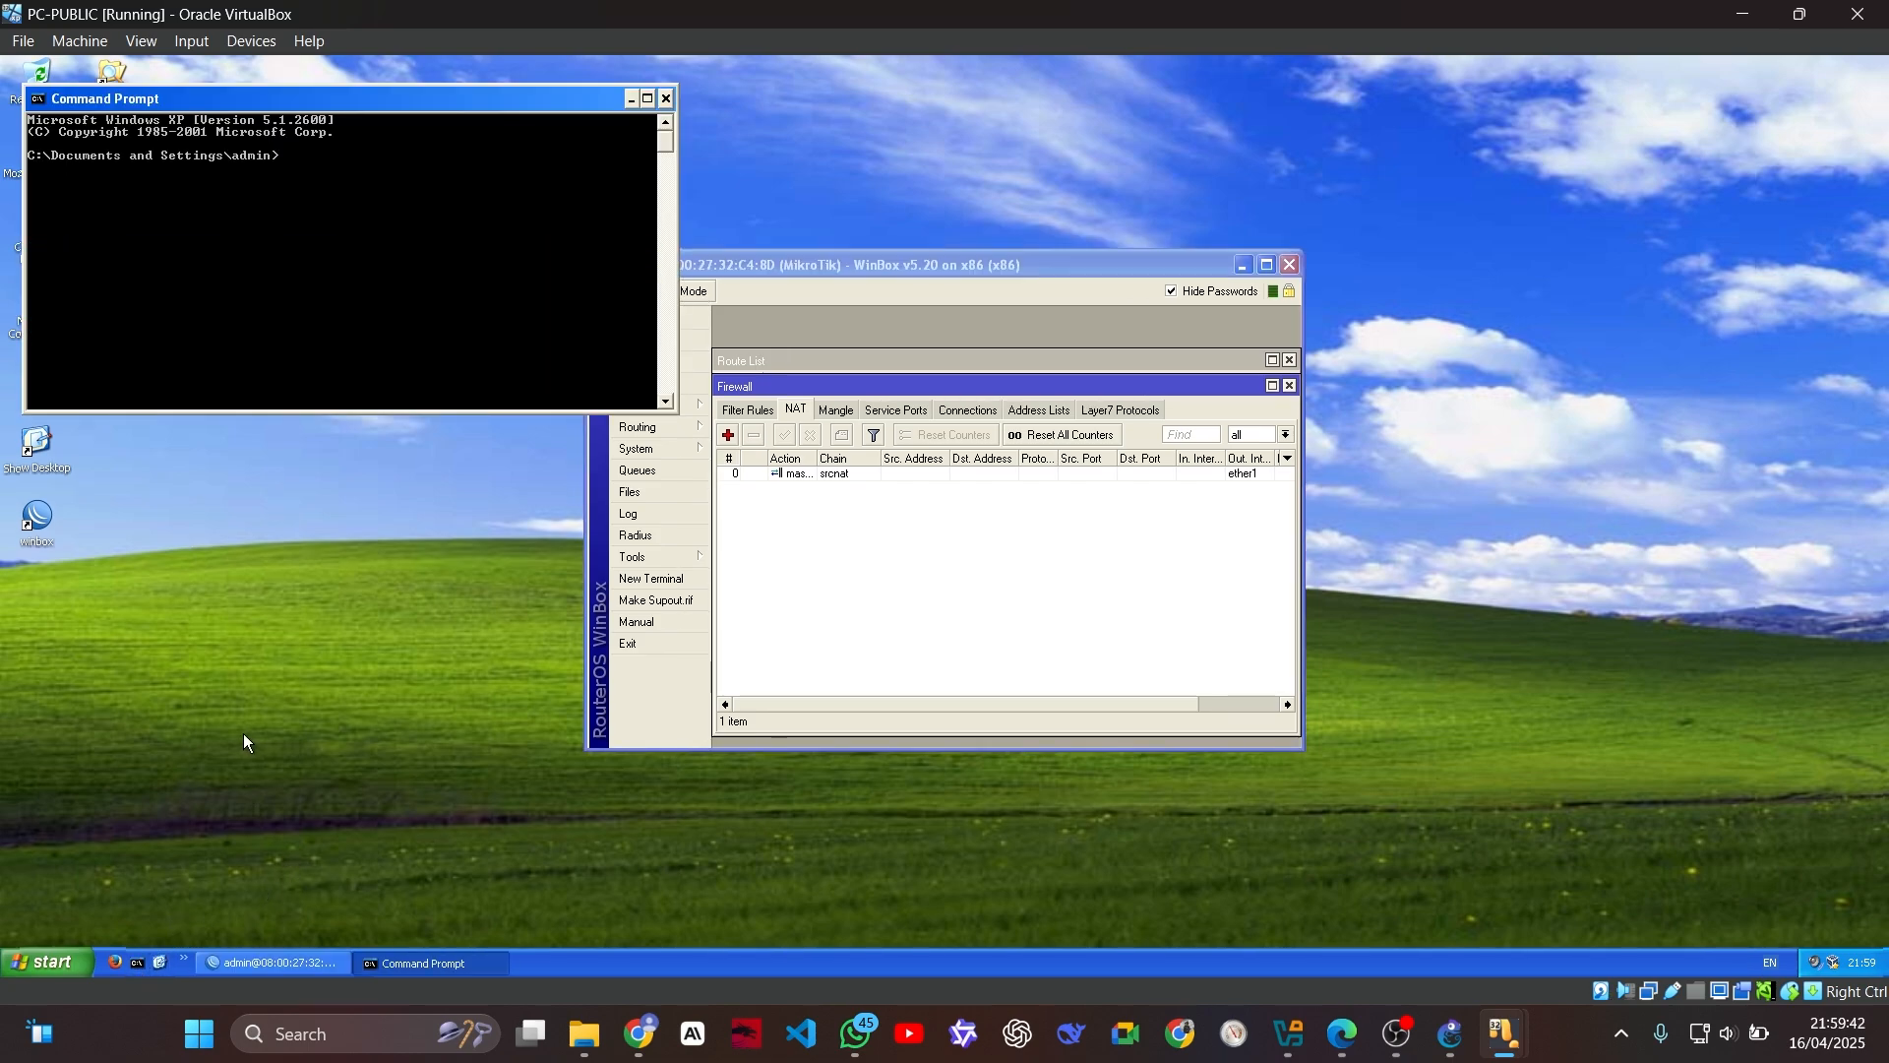
pyautogui.write('ping 8')
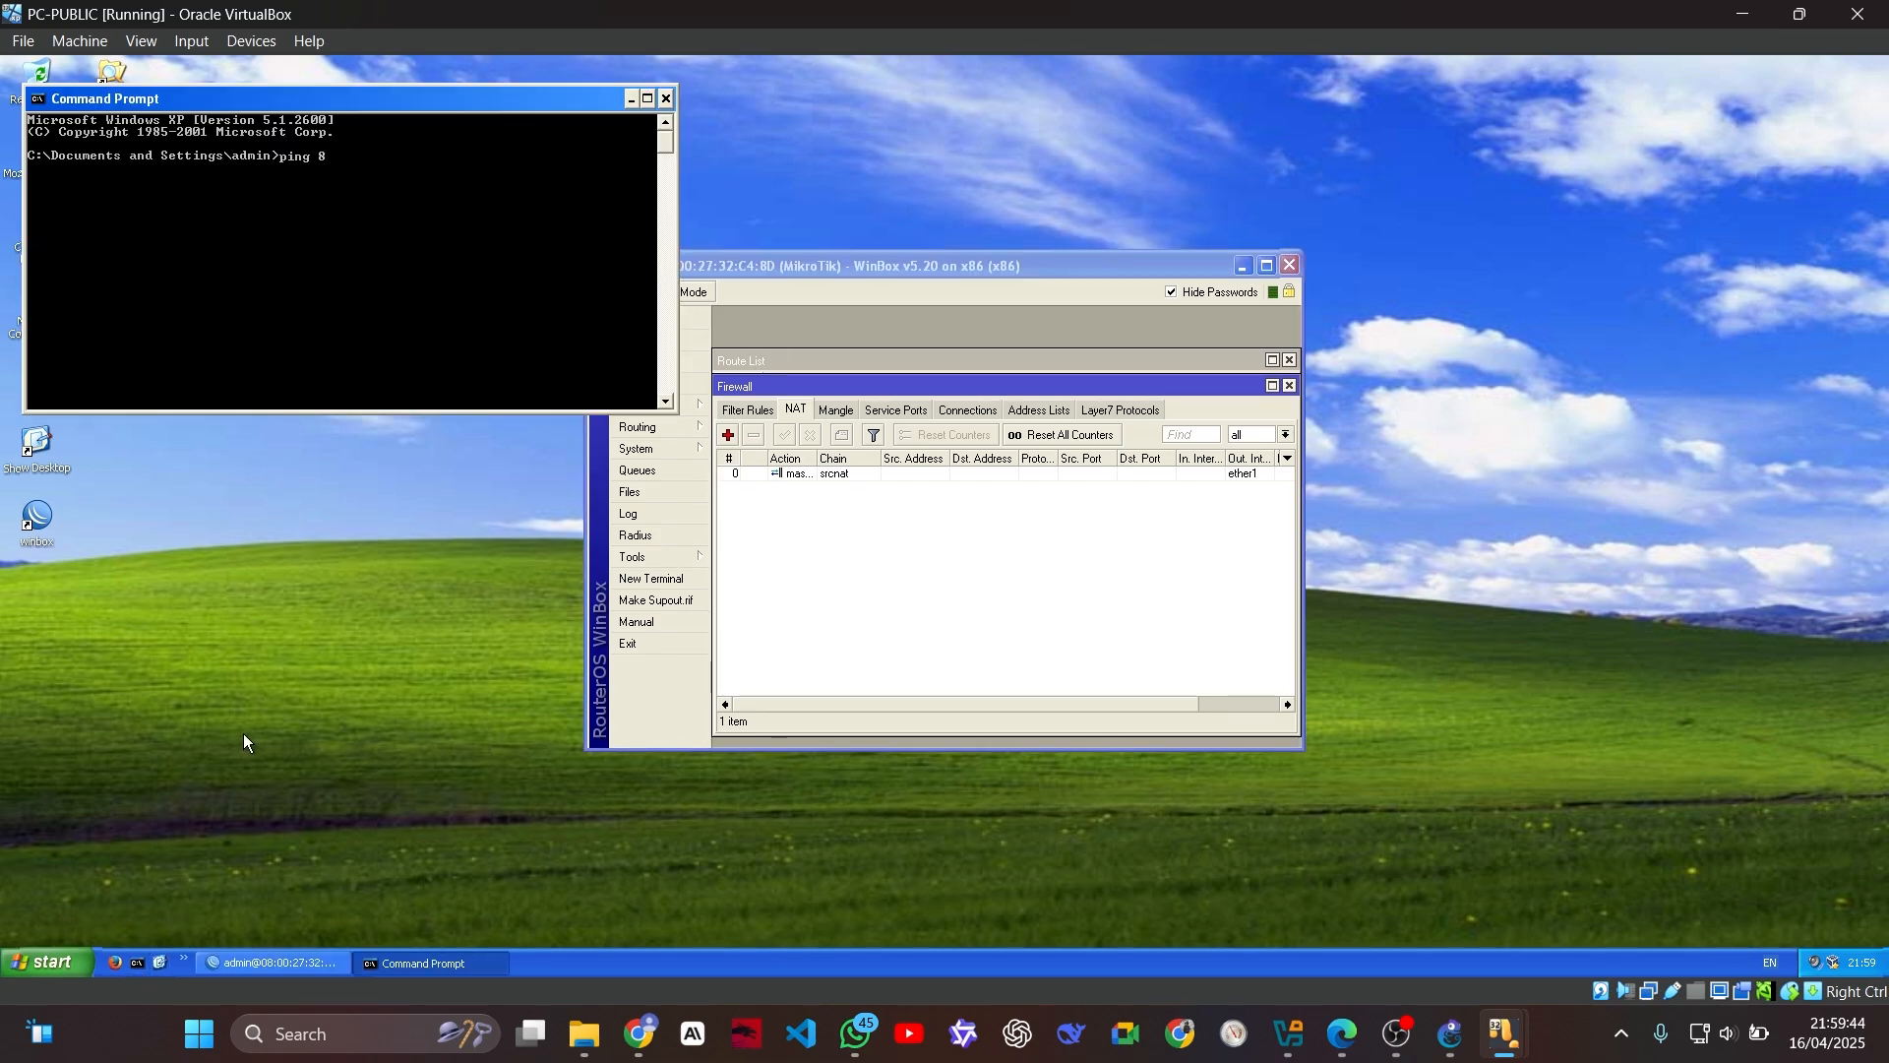
pyautogui.write('.8.8.8')
pyautogui.press('Return')
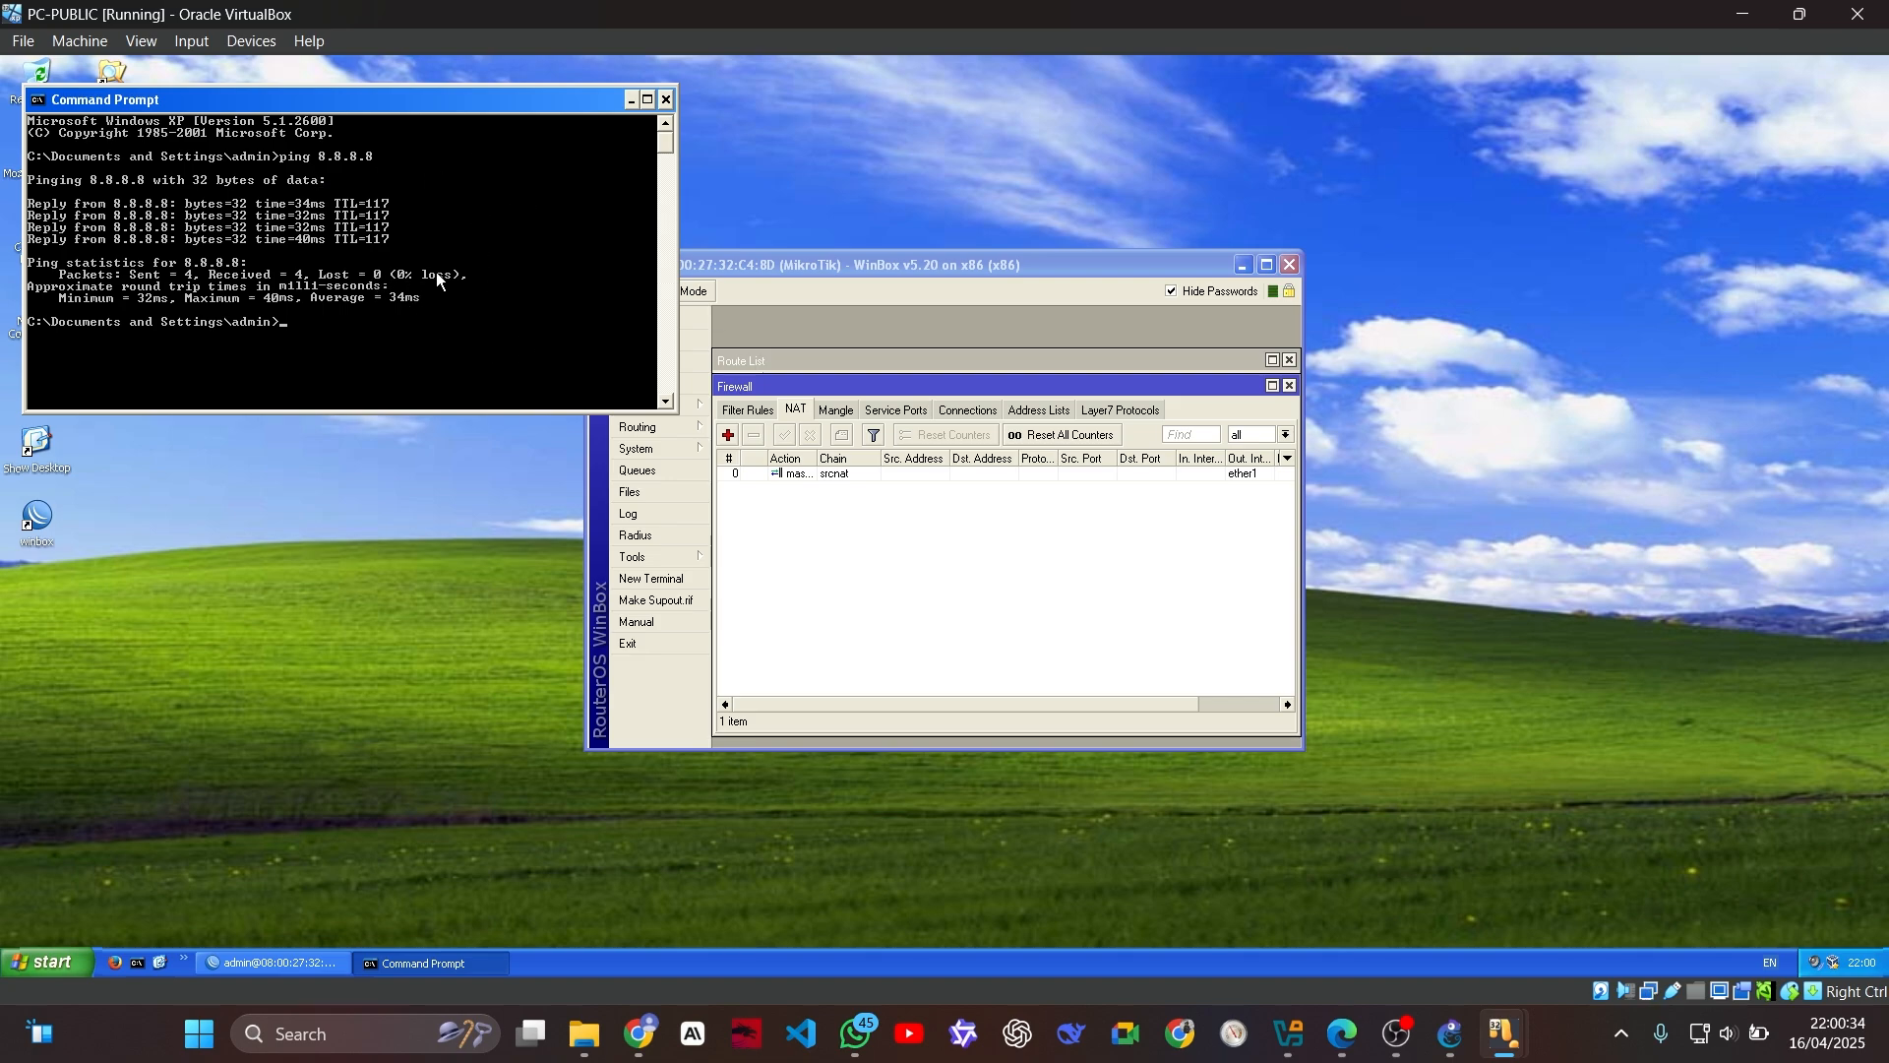
# Step: Close the command prompt and remove the srcnat masquerade rule from the router's firewall NAT list
pyautogui.click(665, 99)
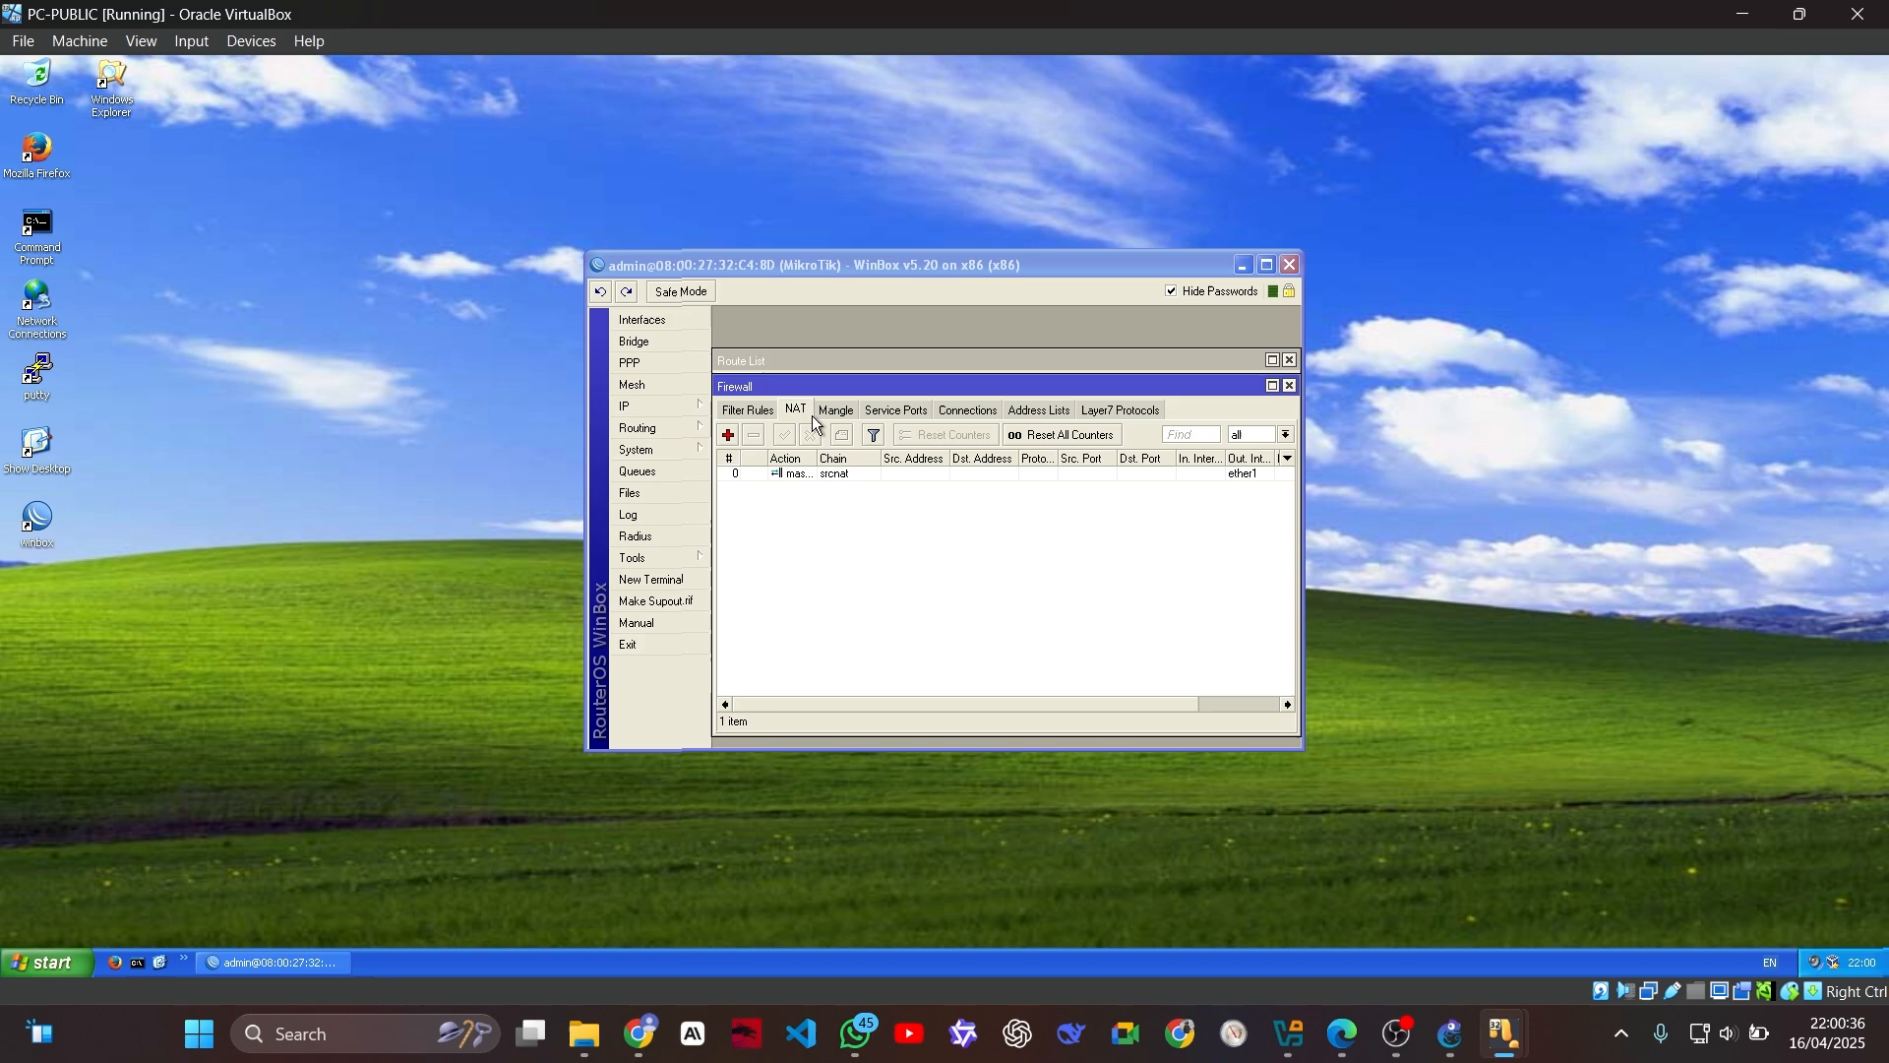
pyautogui.click(832, 474)
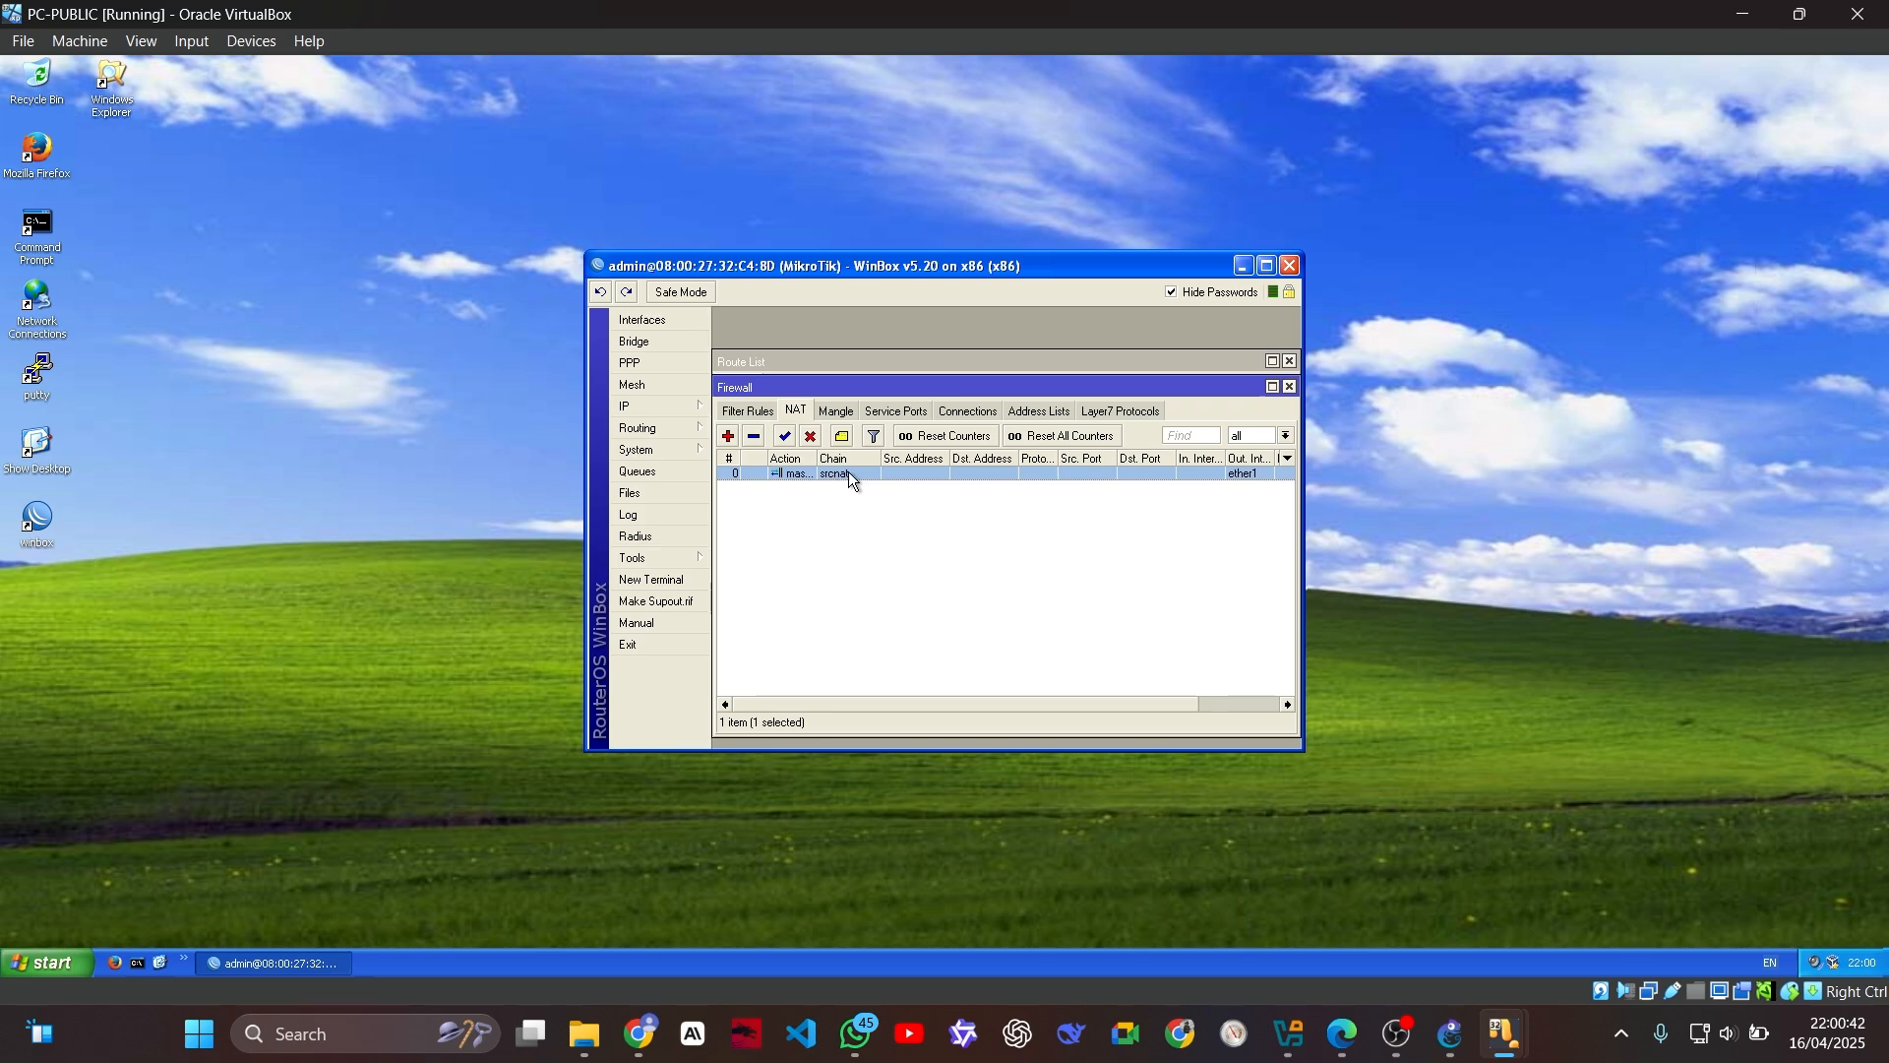
pyautogui.click(755, 436)
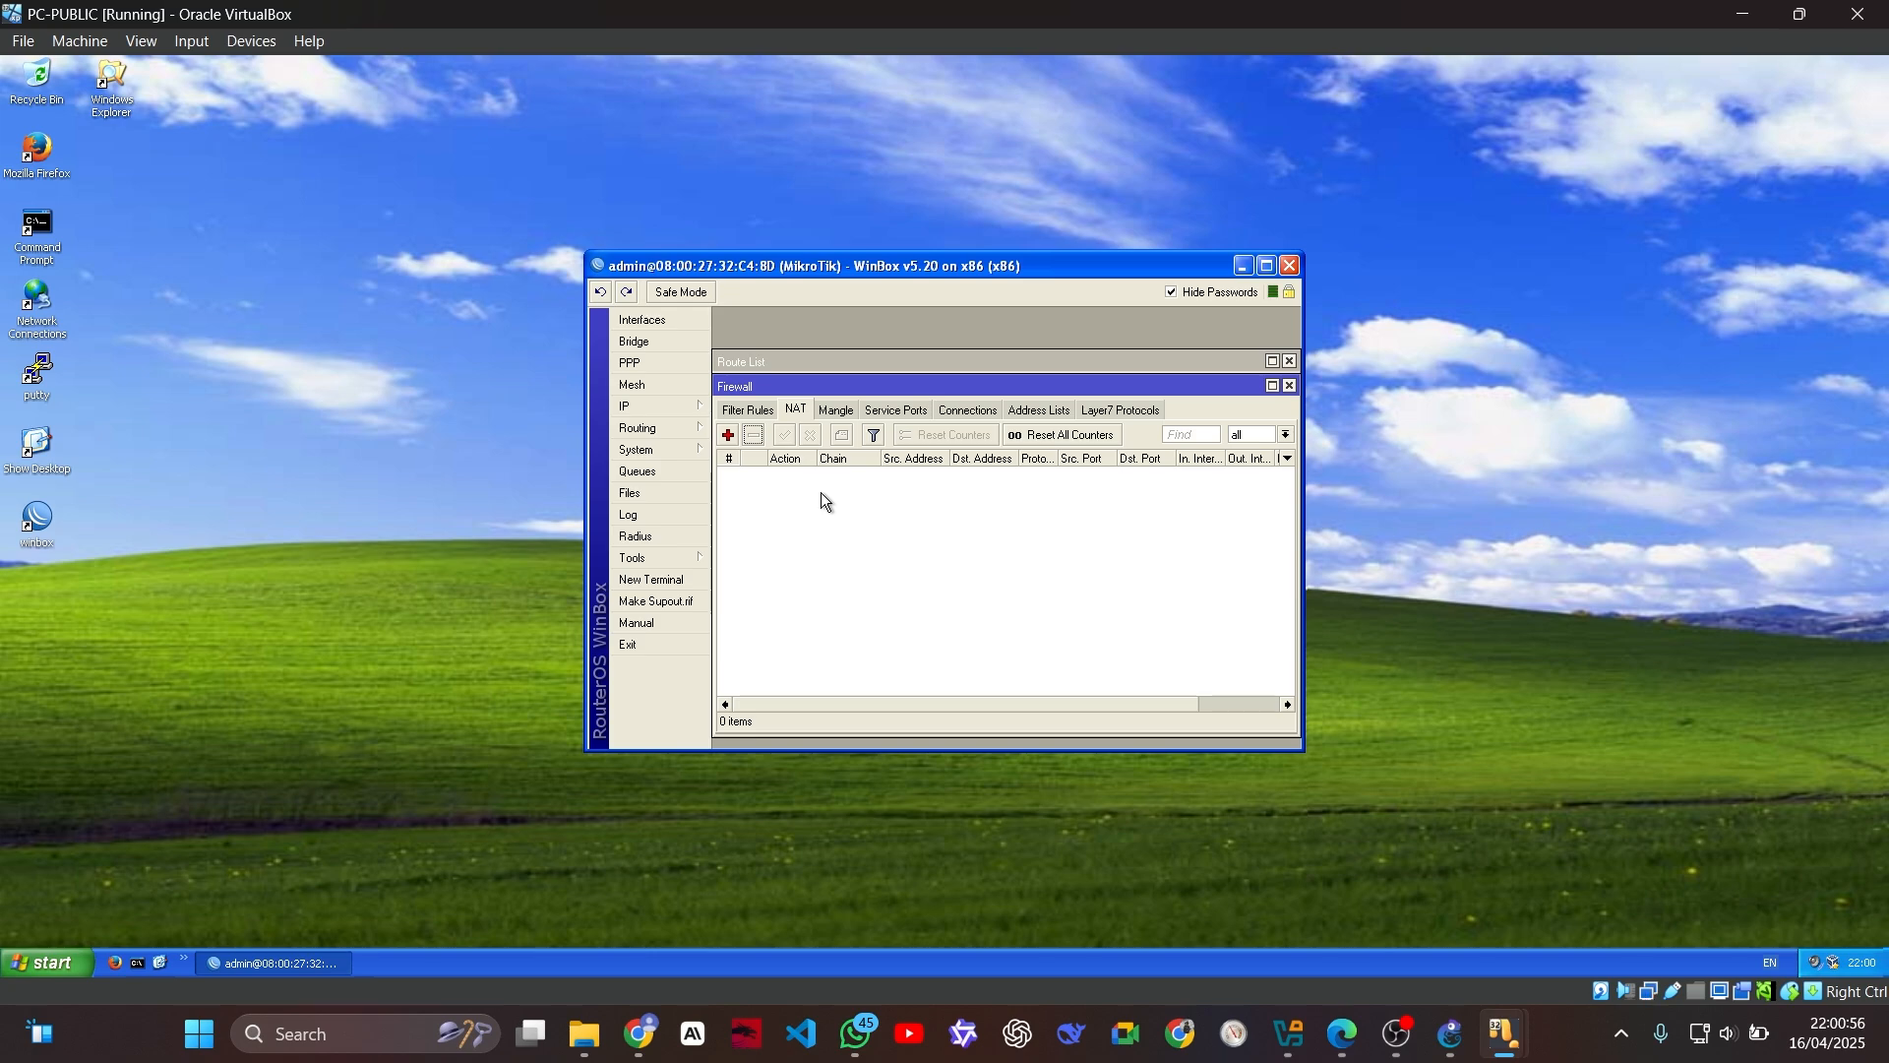
# Step: Start a new NAT rule on the srcnat chain and consult the src-nat reference screenshot in the WhatsApp chat
pyautogui.click(729, 434)
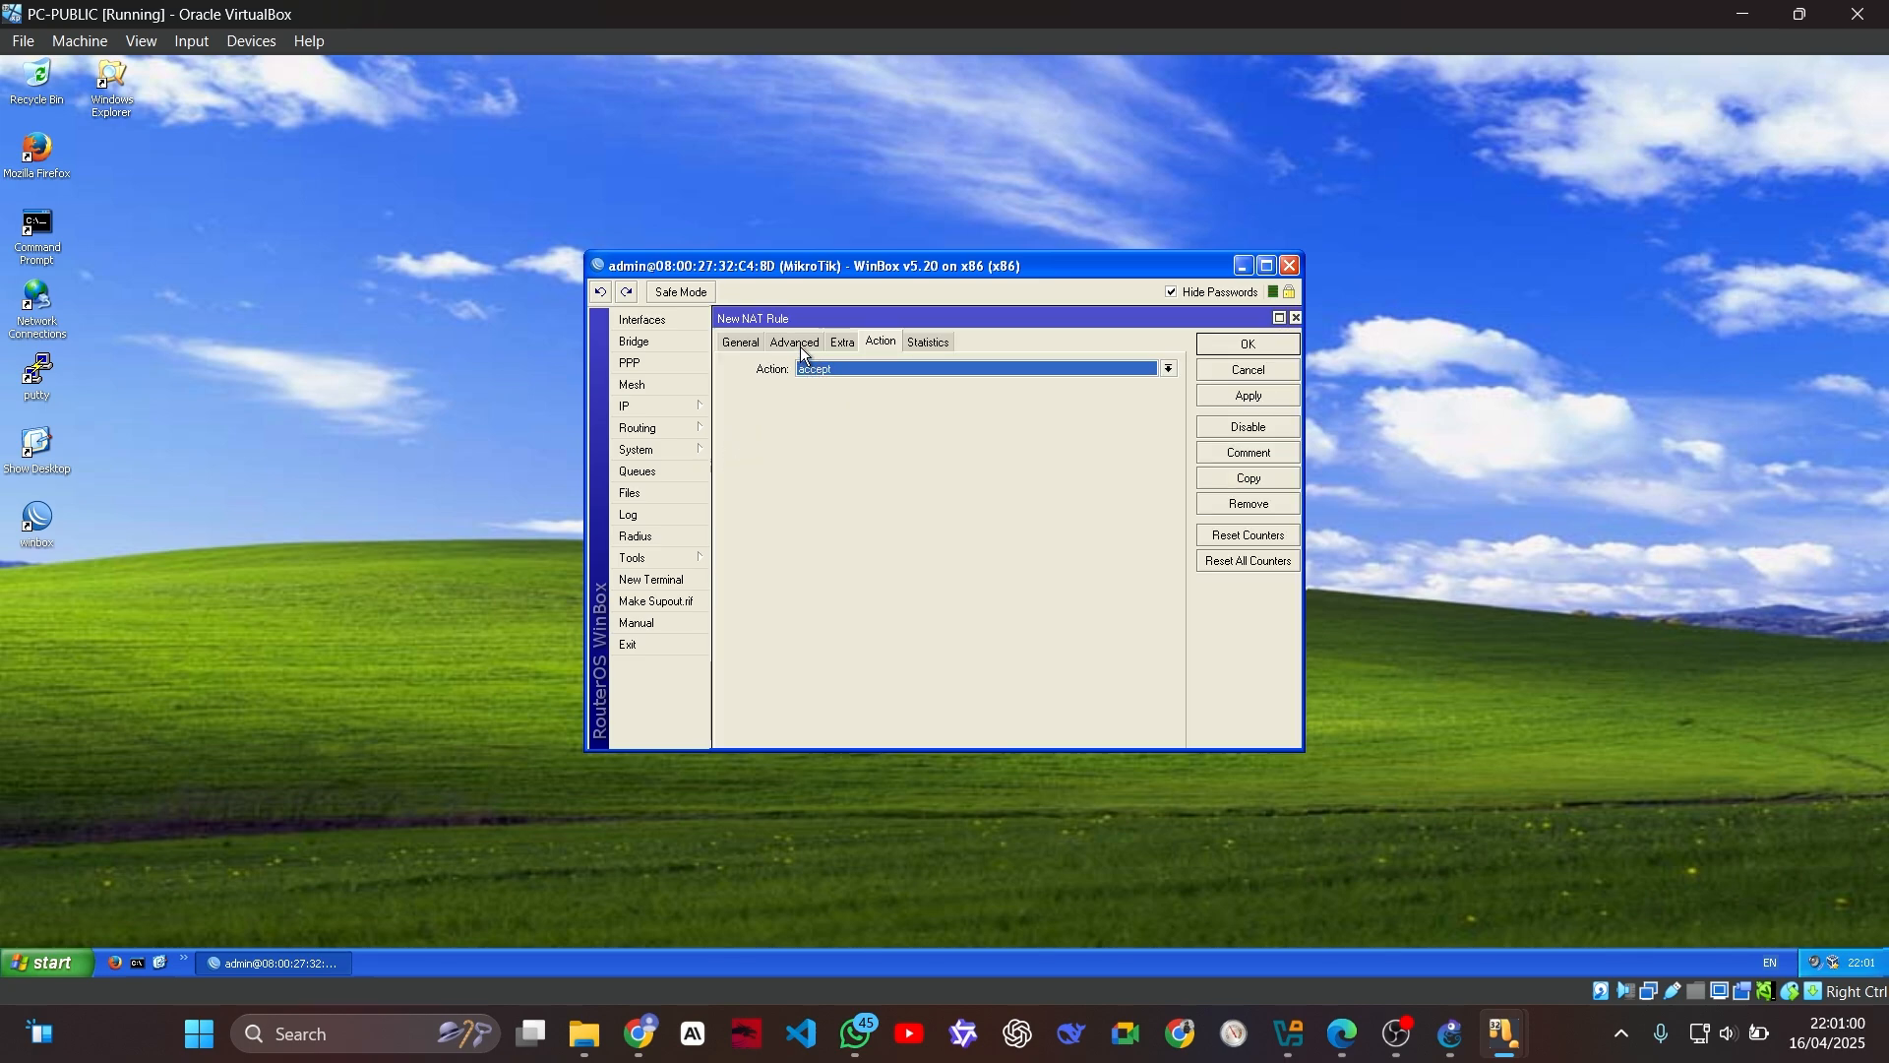
pyautogui.click(743, 342)
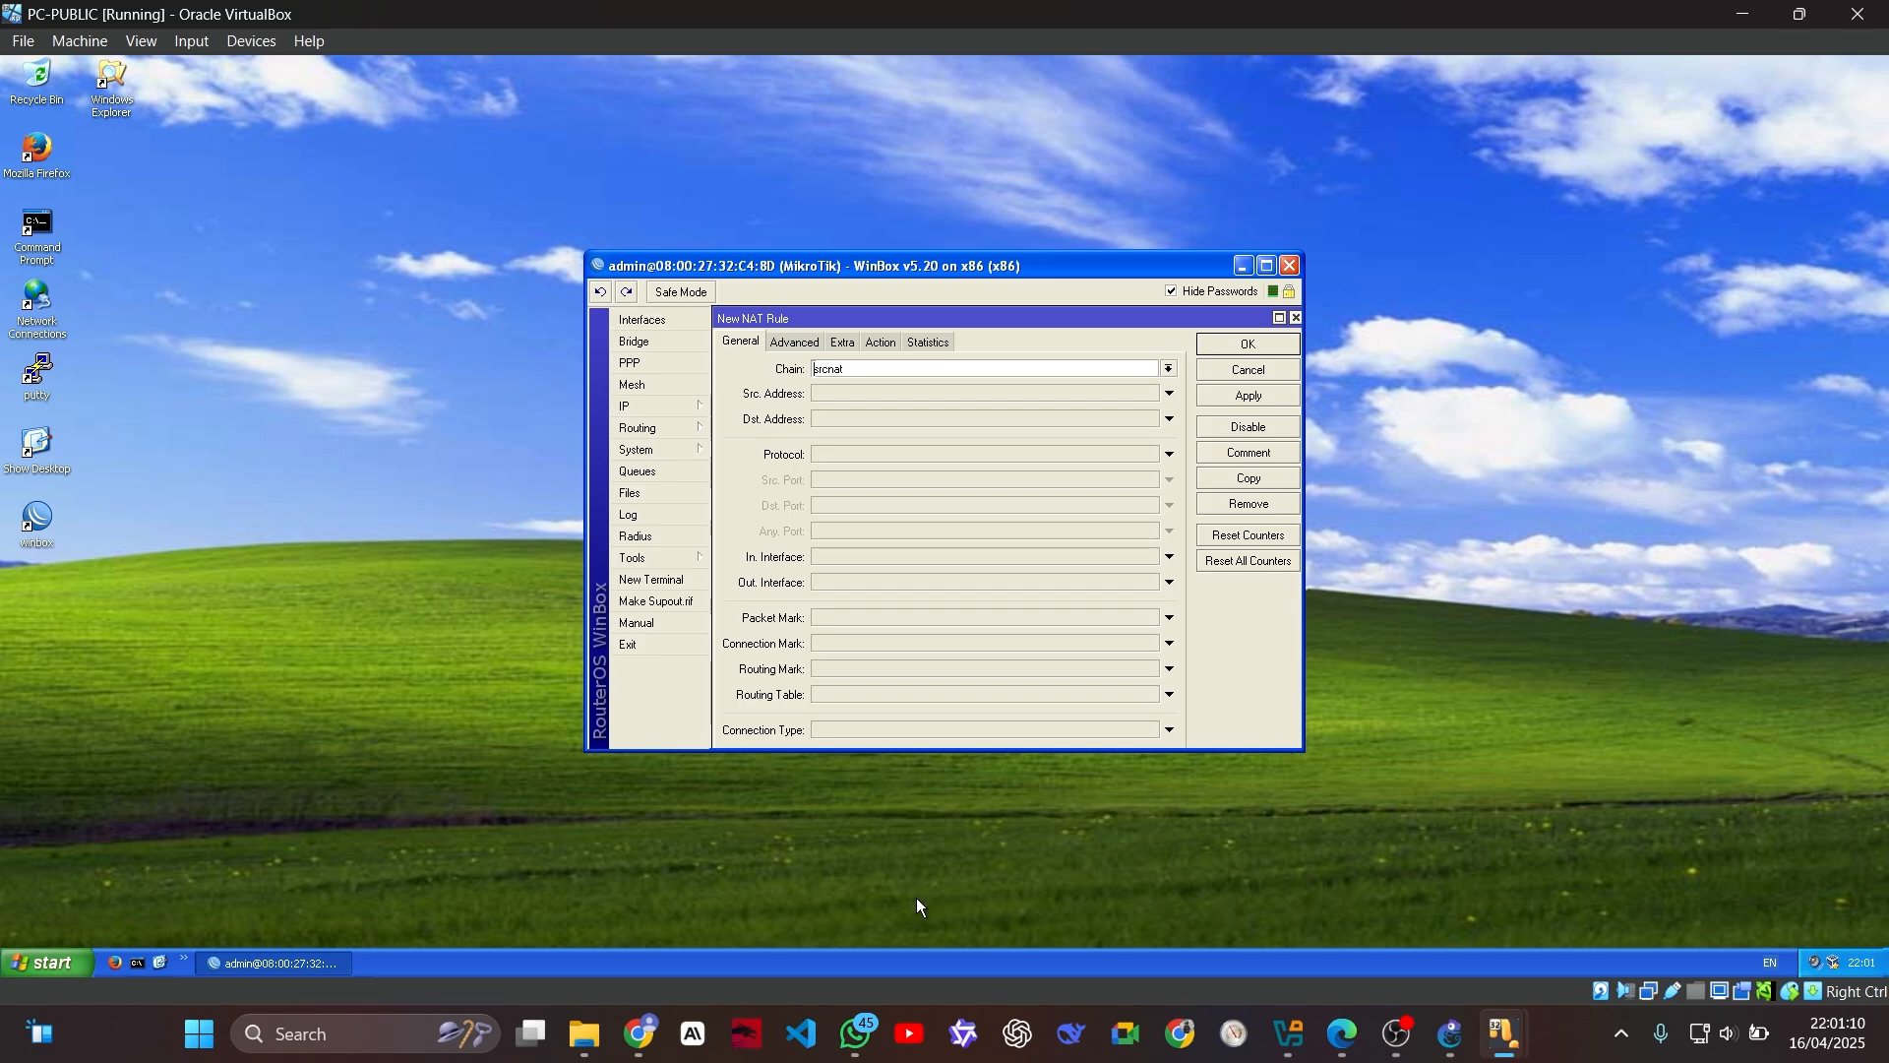
pyautogui.click(859, 1033)
pyautogui.scroll(5, 1529, 557)
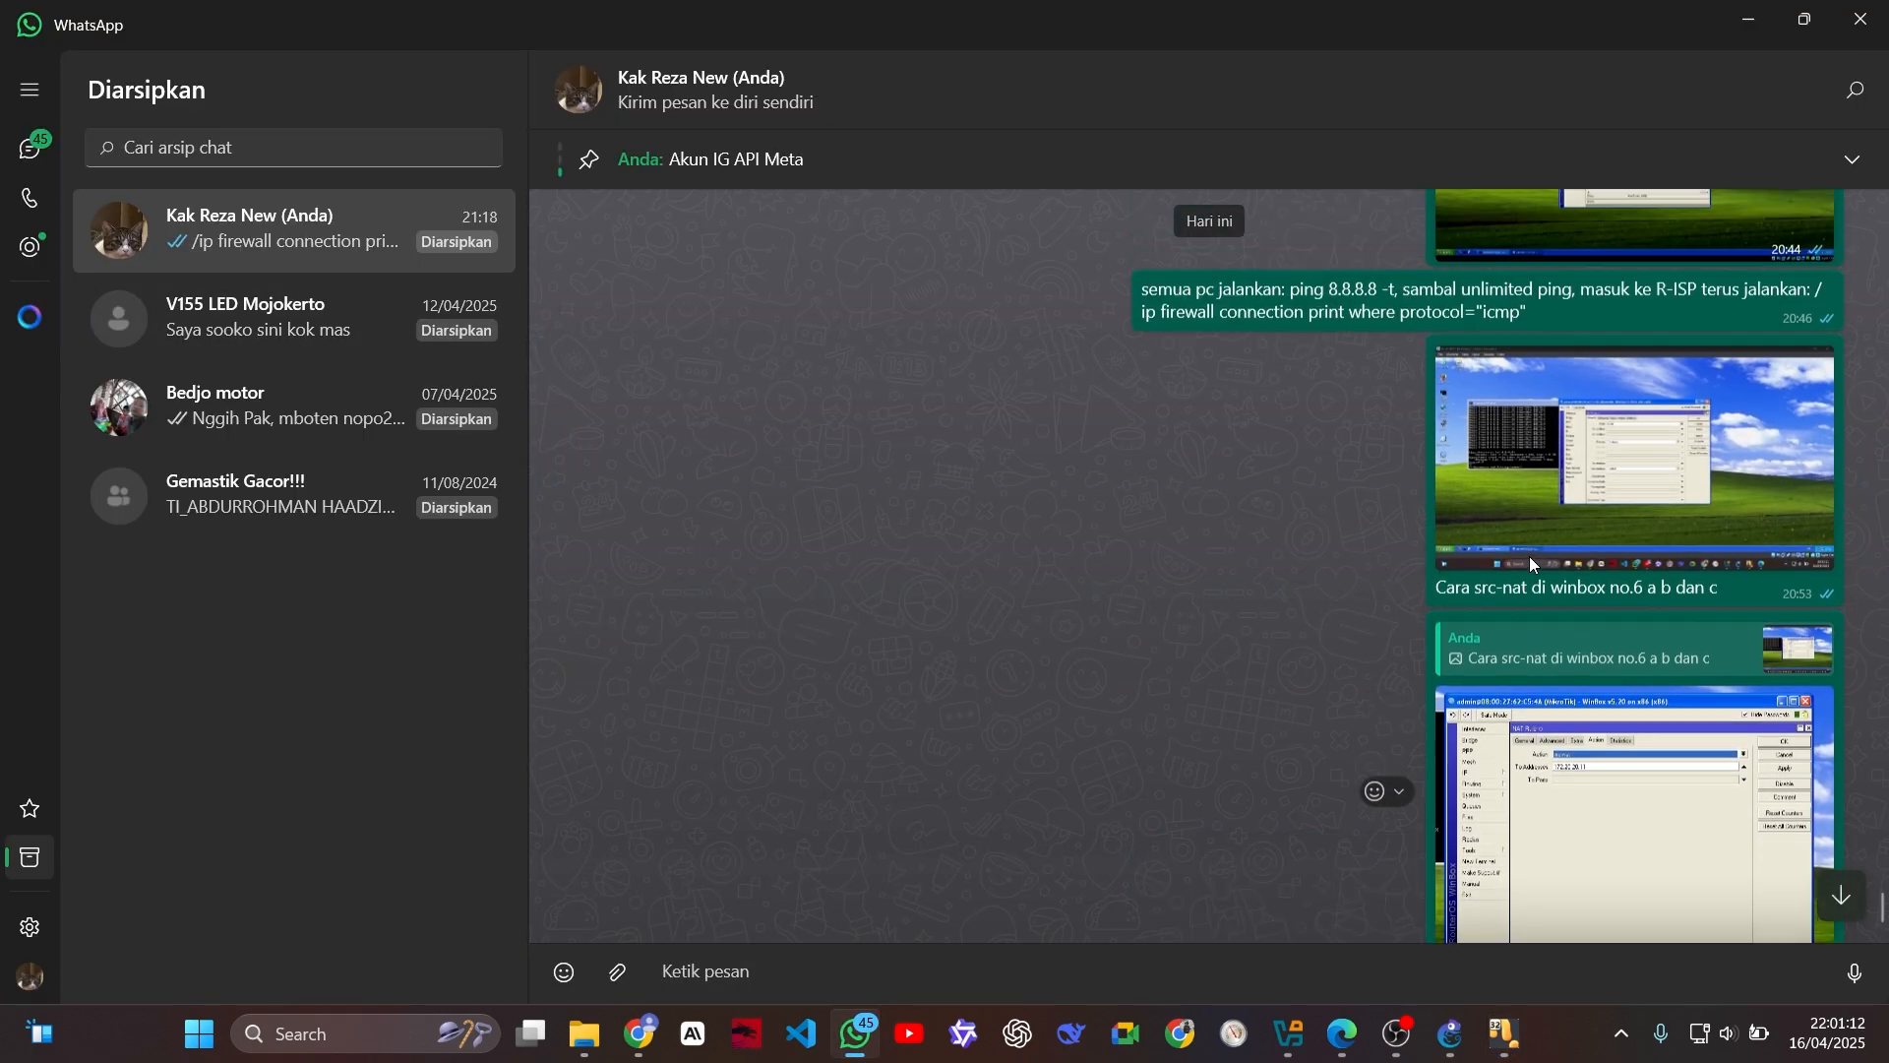
pyautogui.click(1551, 591)
pyautogui.scroll(5, 916, 413)
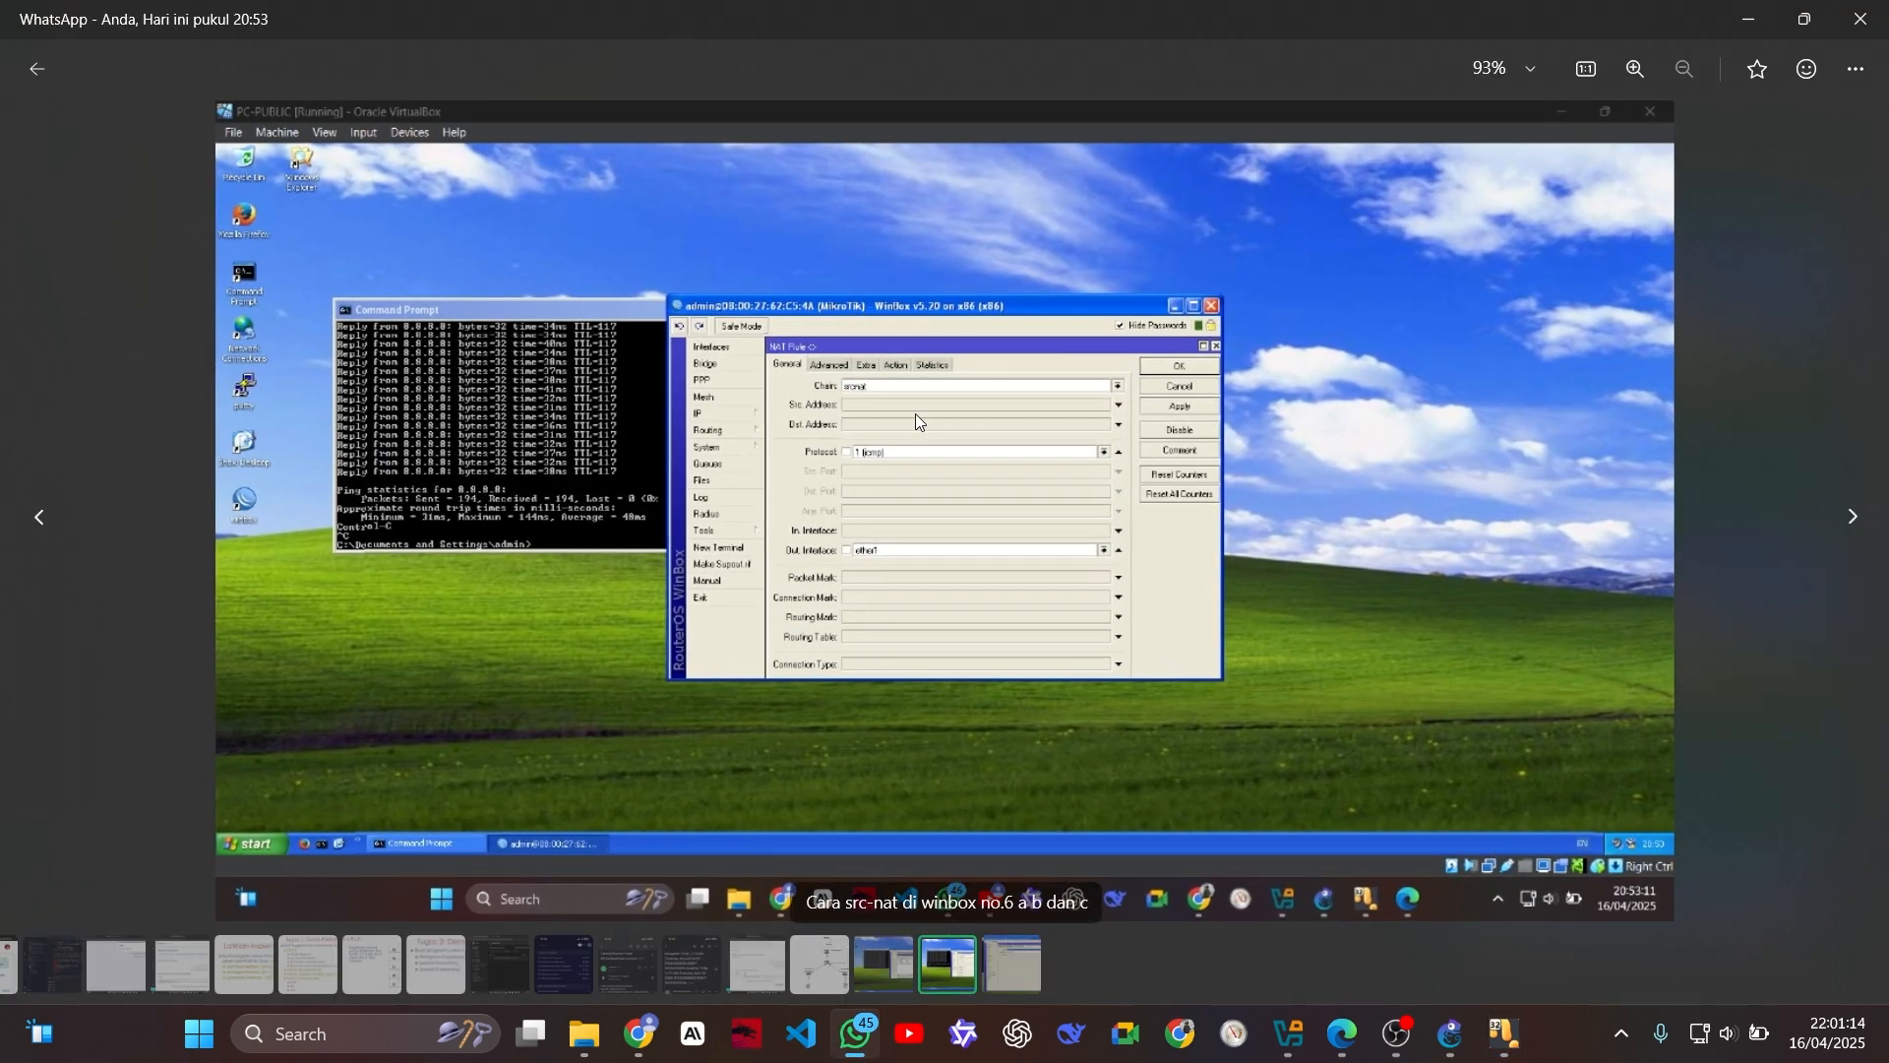
pyautogui.hotkey('alt', 'Tab')
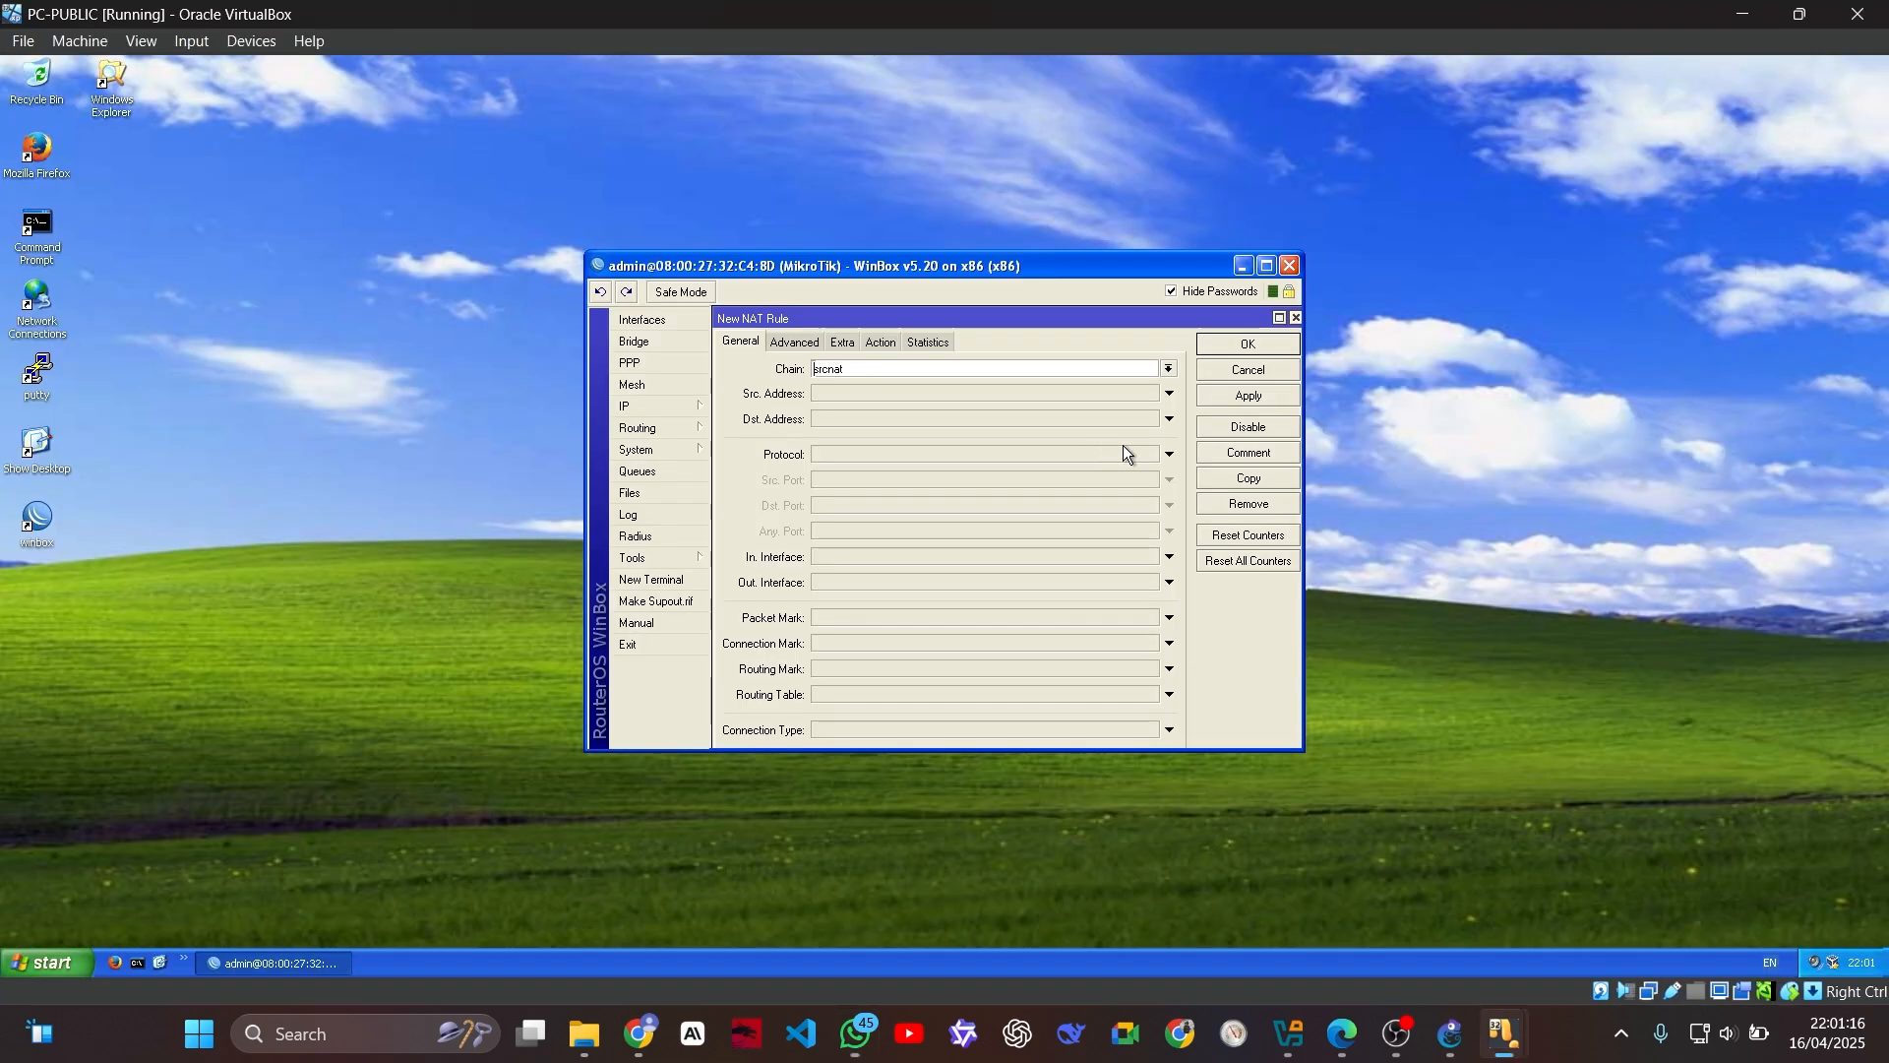
# Step: Set the new NAT rule's protocol to igmp and its out interface to ether1
pyautogui.click(873, 456)
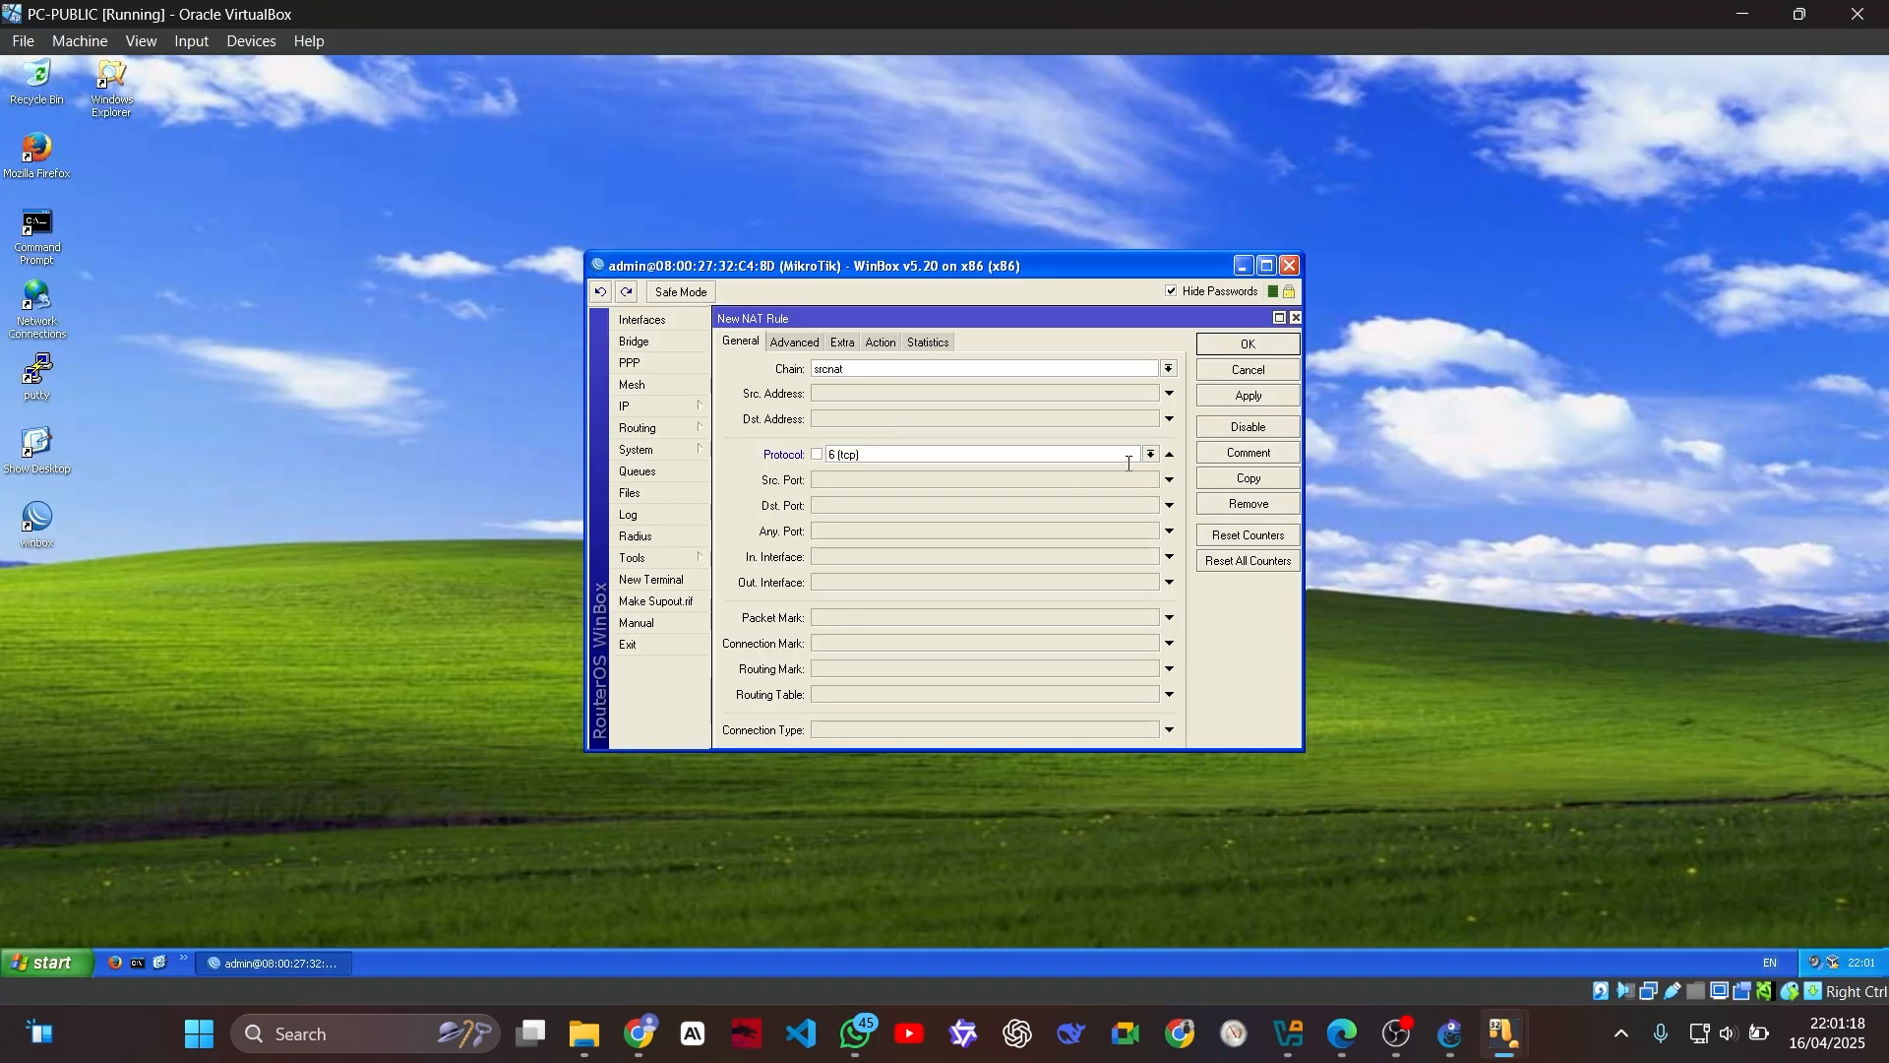
pyautogui.click(1151, 455)
pyautogui.click(925, 483)
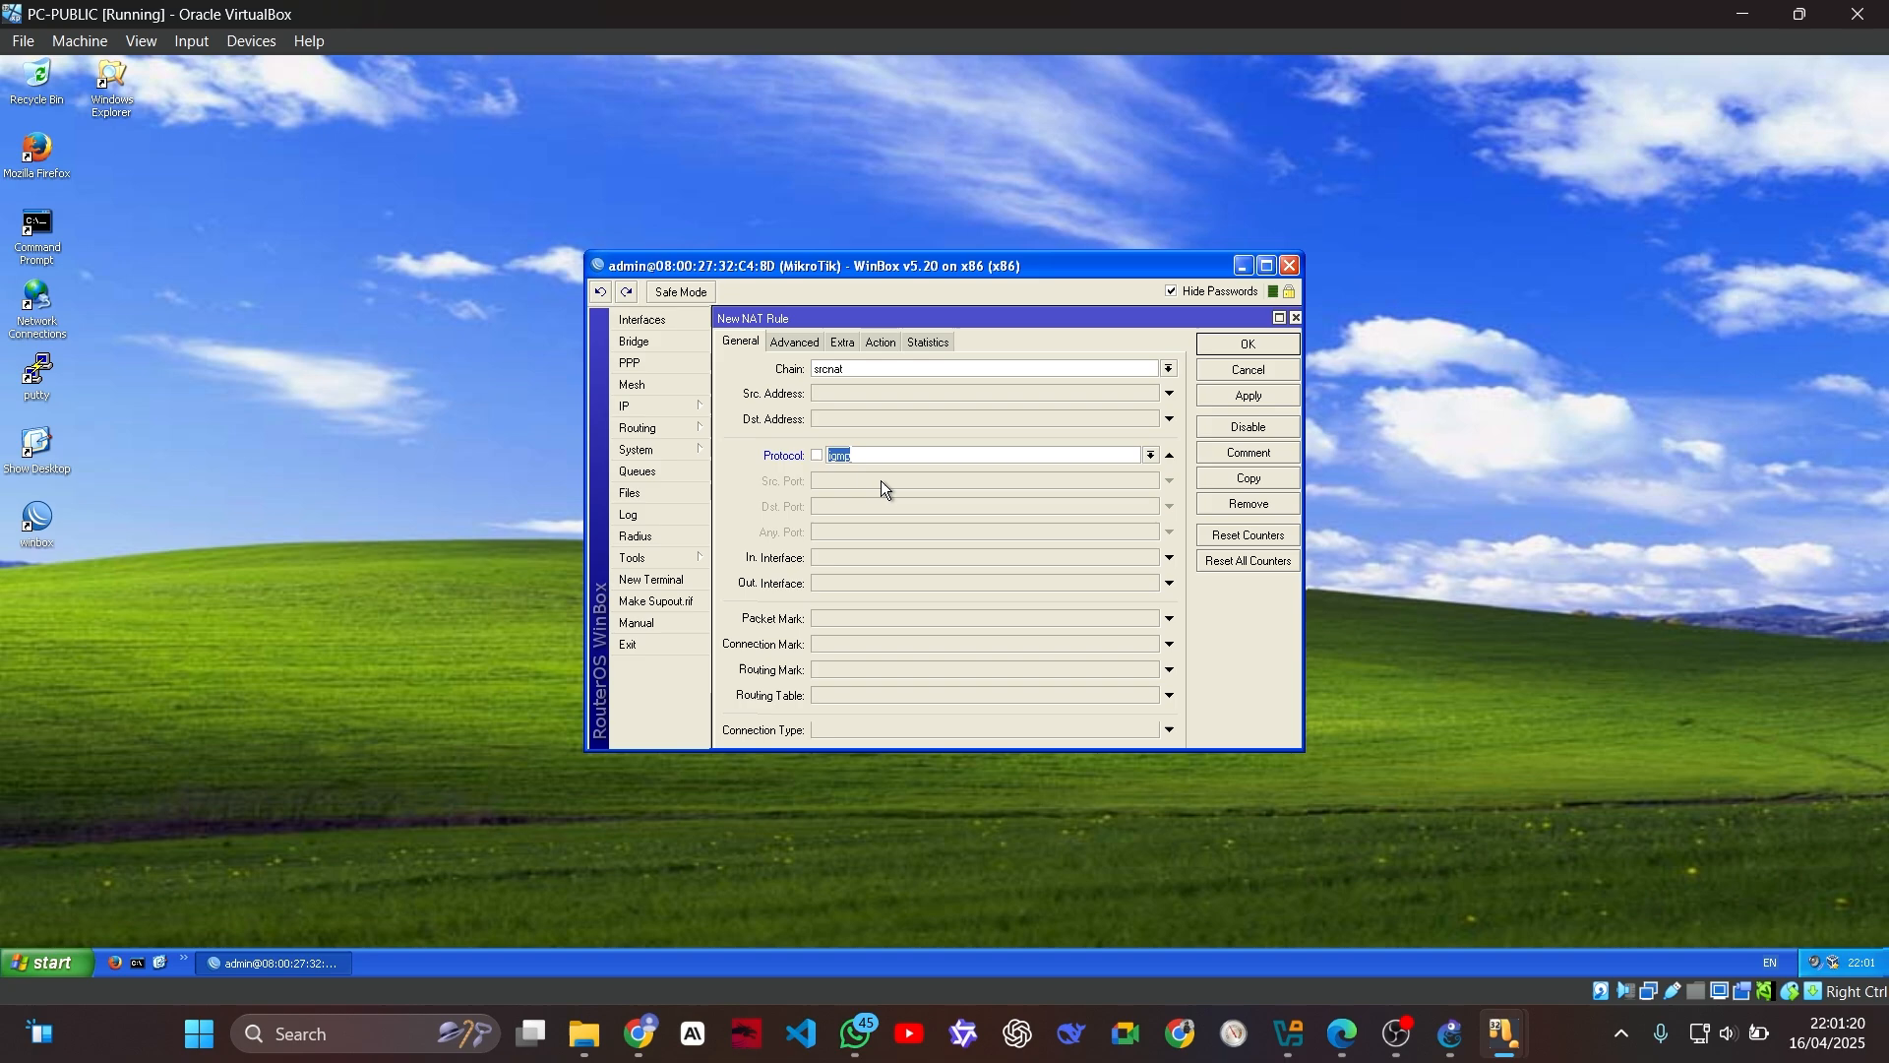
pyautogui.click(861, 583)
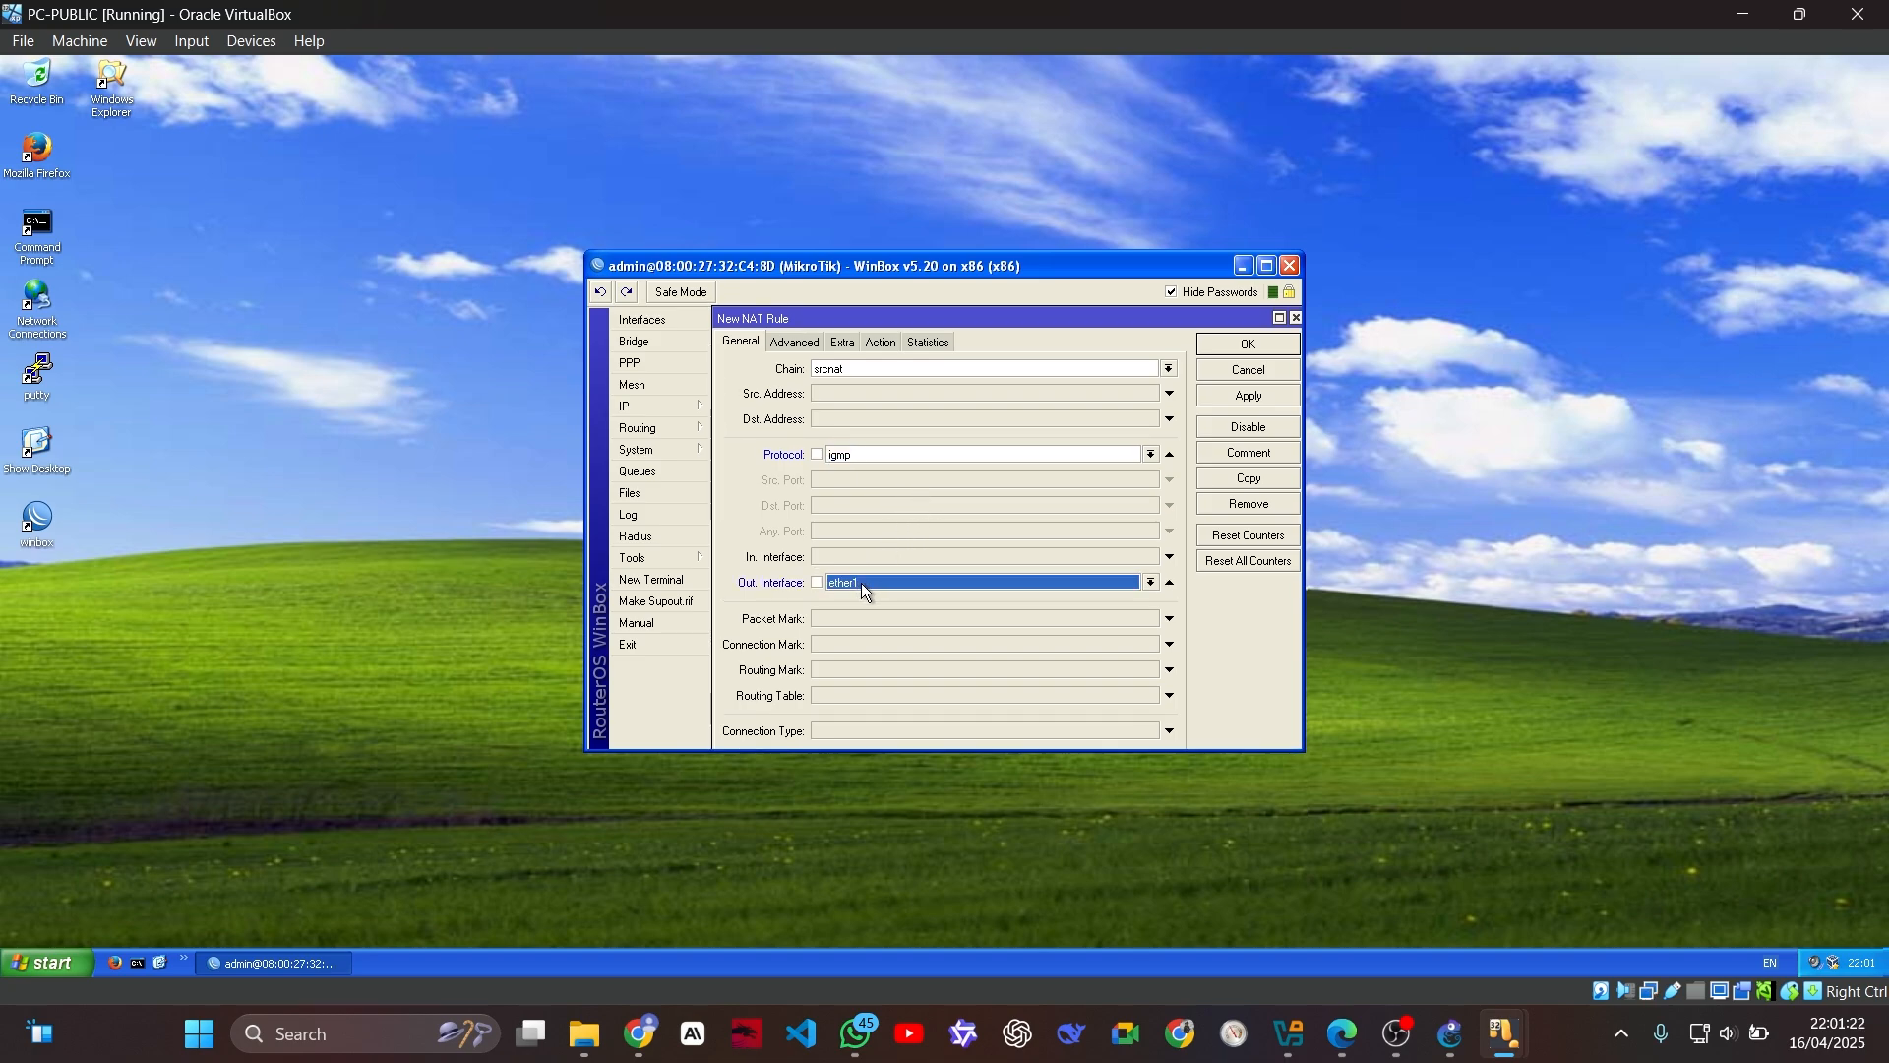
pyautogui.click(890, 581)
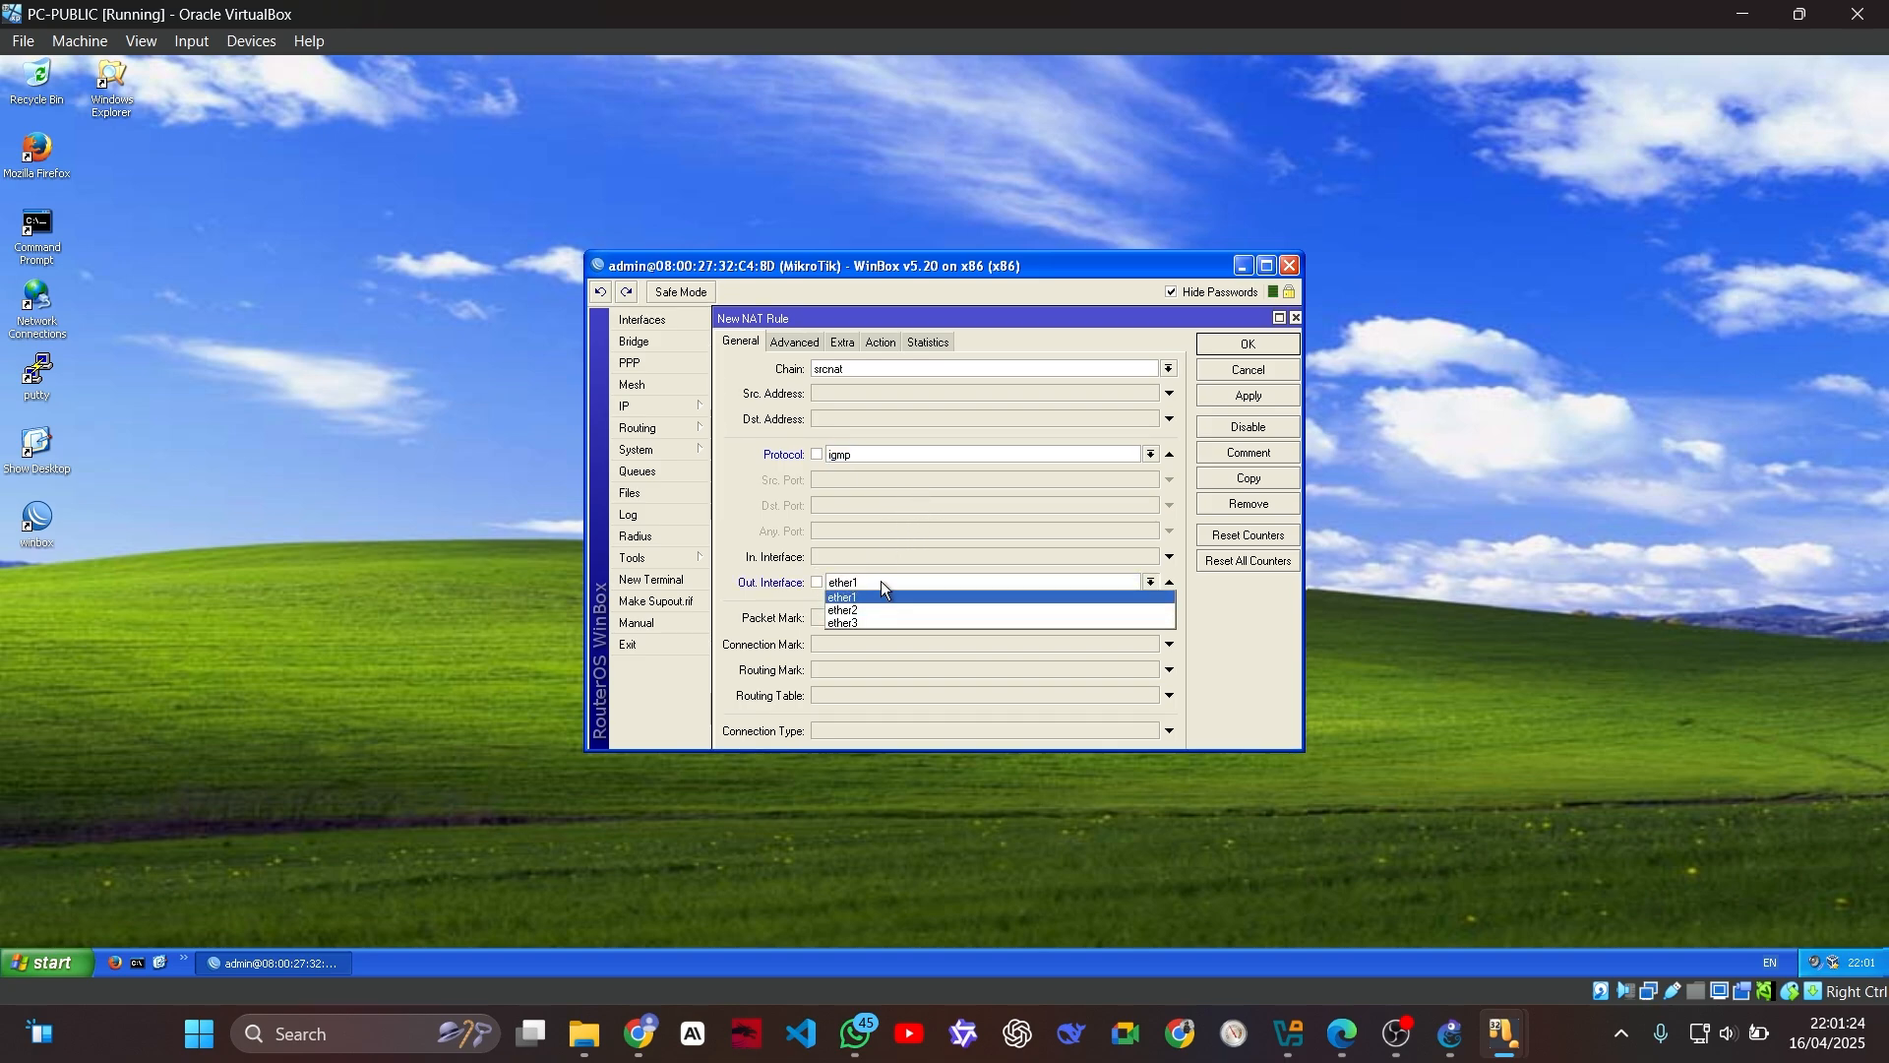
pyautogui.click(882, 581)
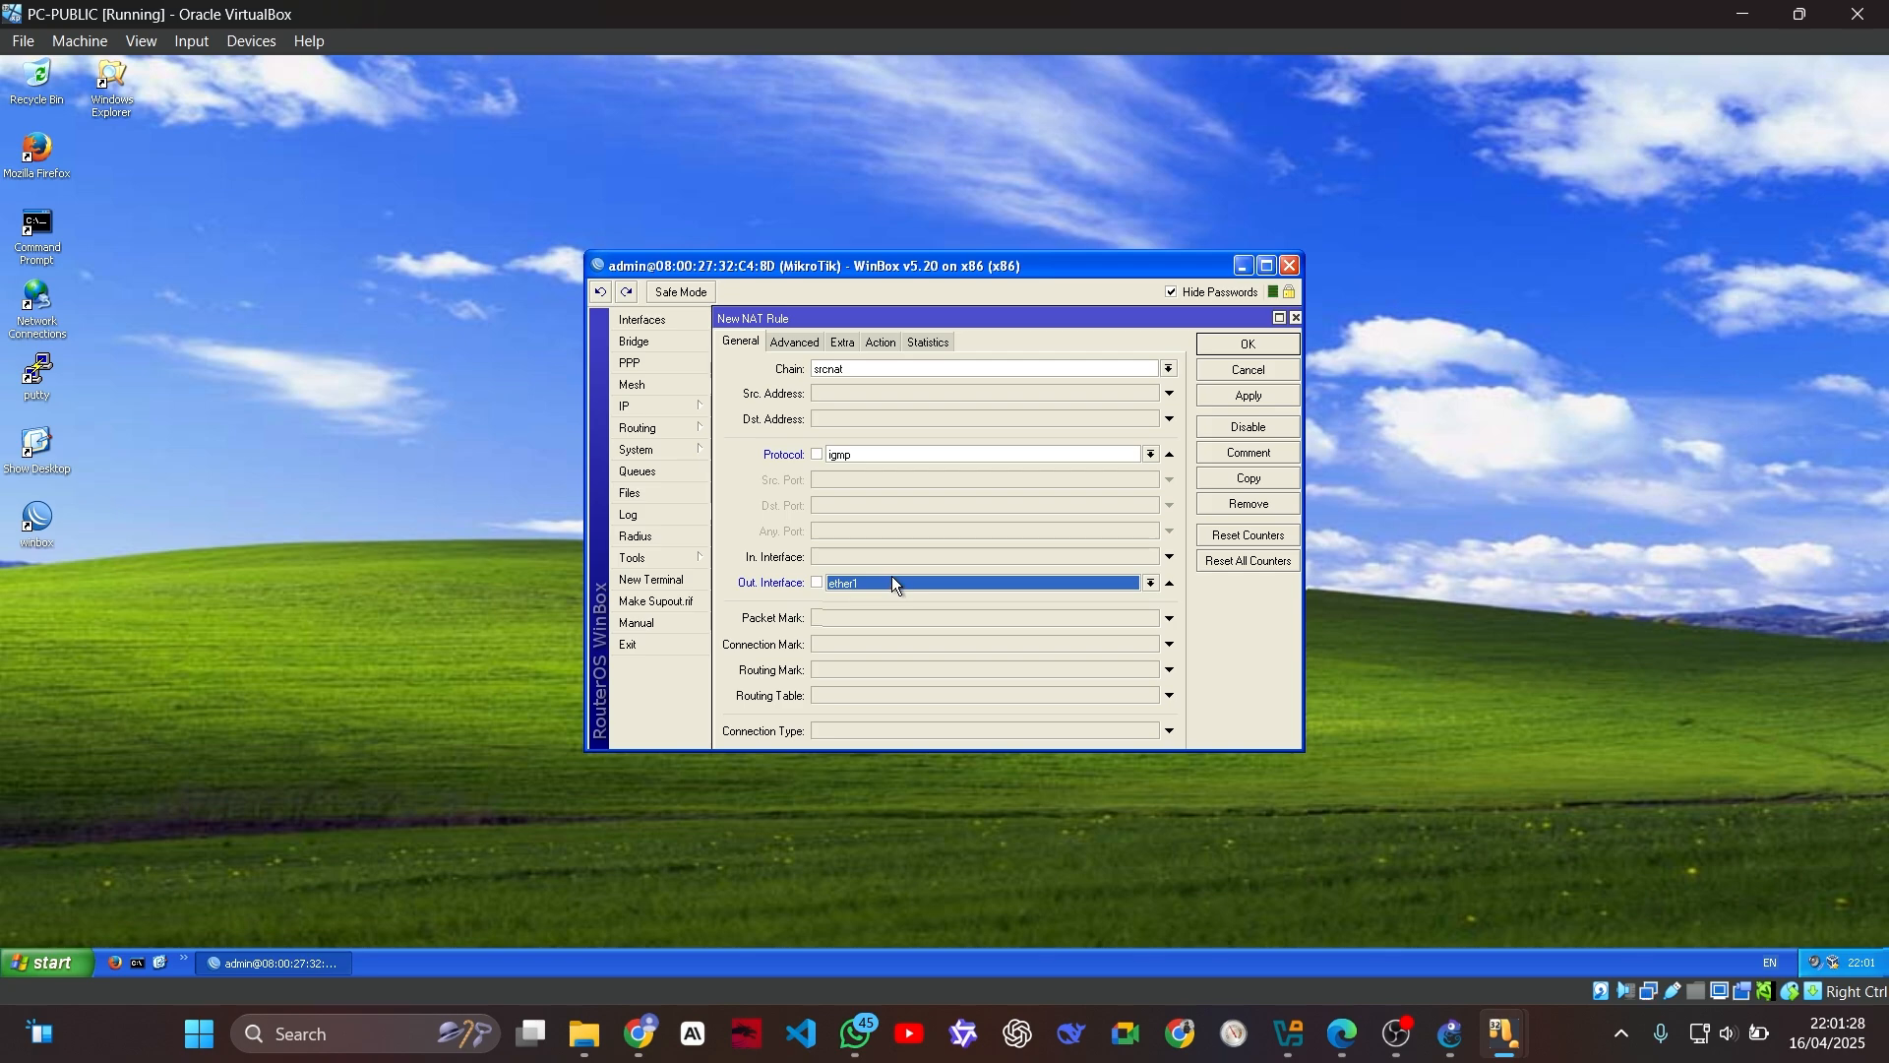
# Step: Set the new NAT rule's action to src-nat with to-addresses 172.20.20.11
pyautogui.click(885, 348)
pyautogui.click(877, 365)
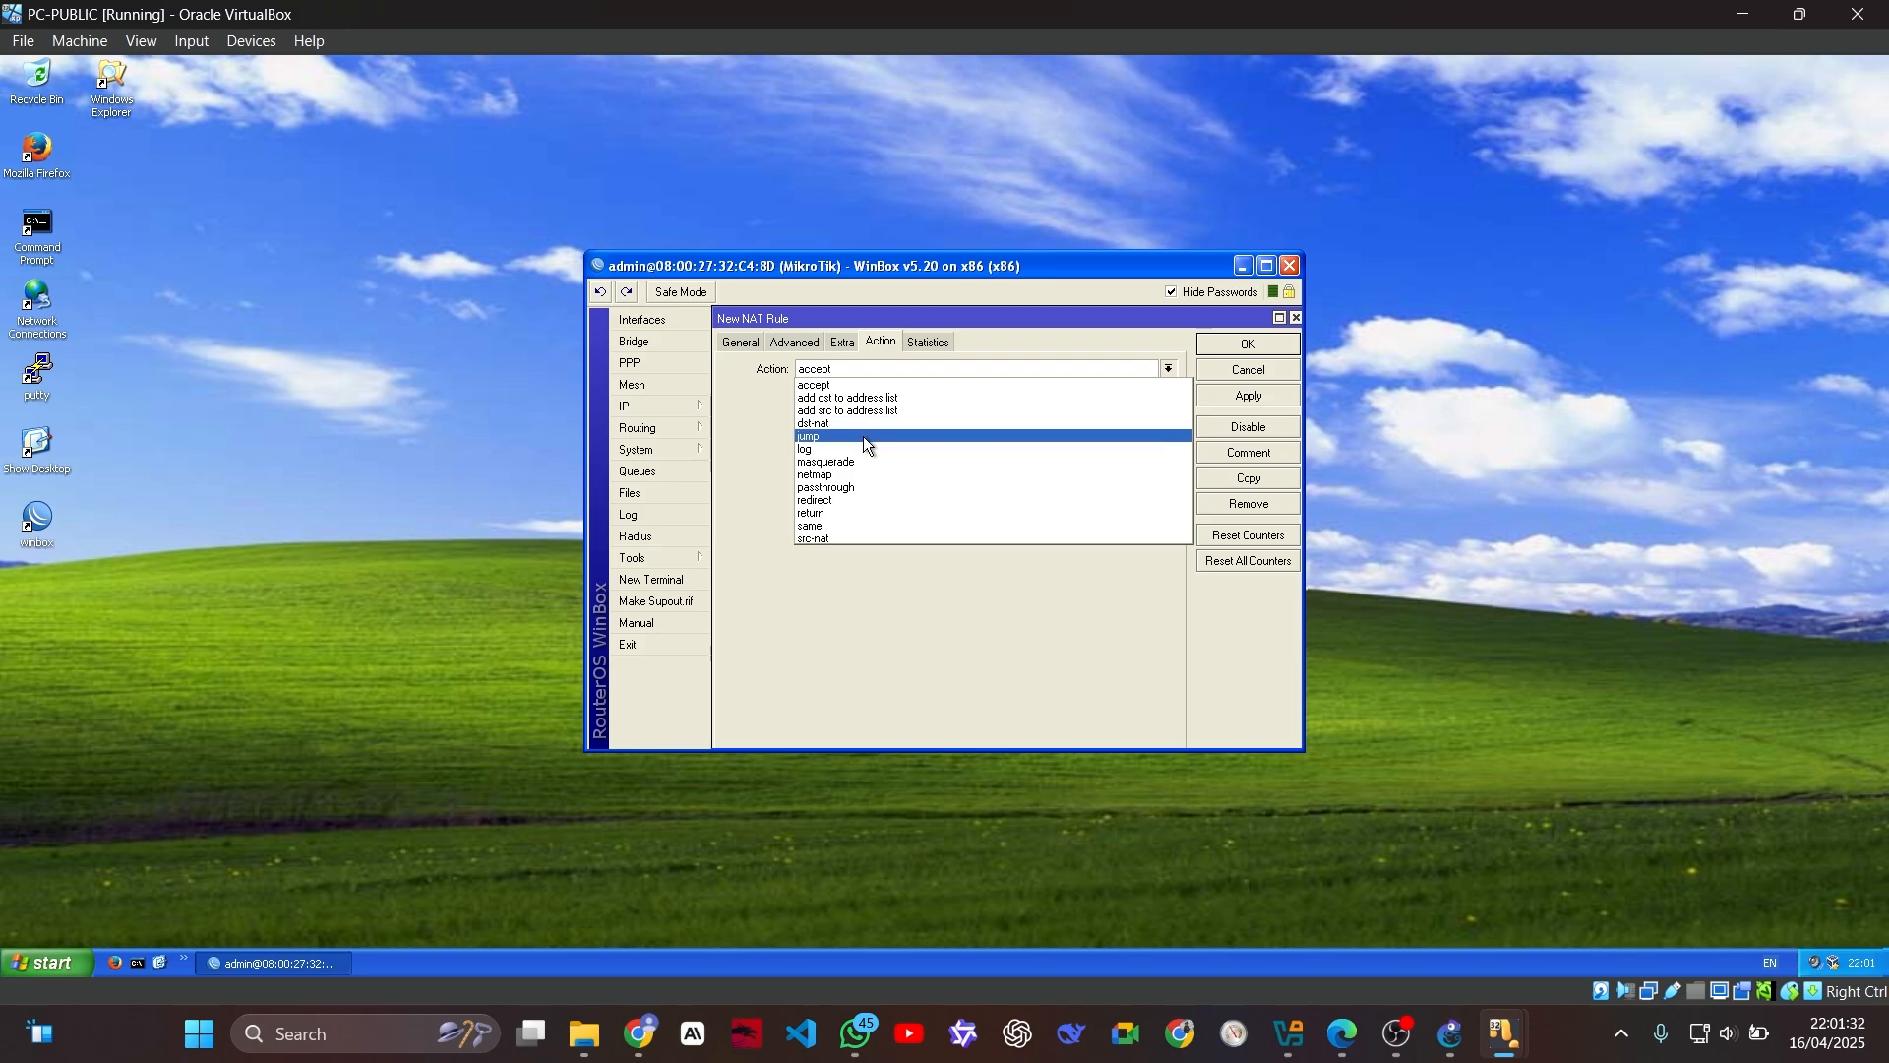
pyautogui.click(842, 539)
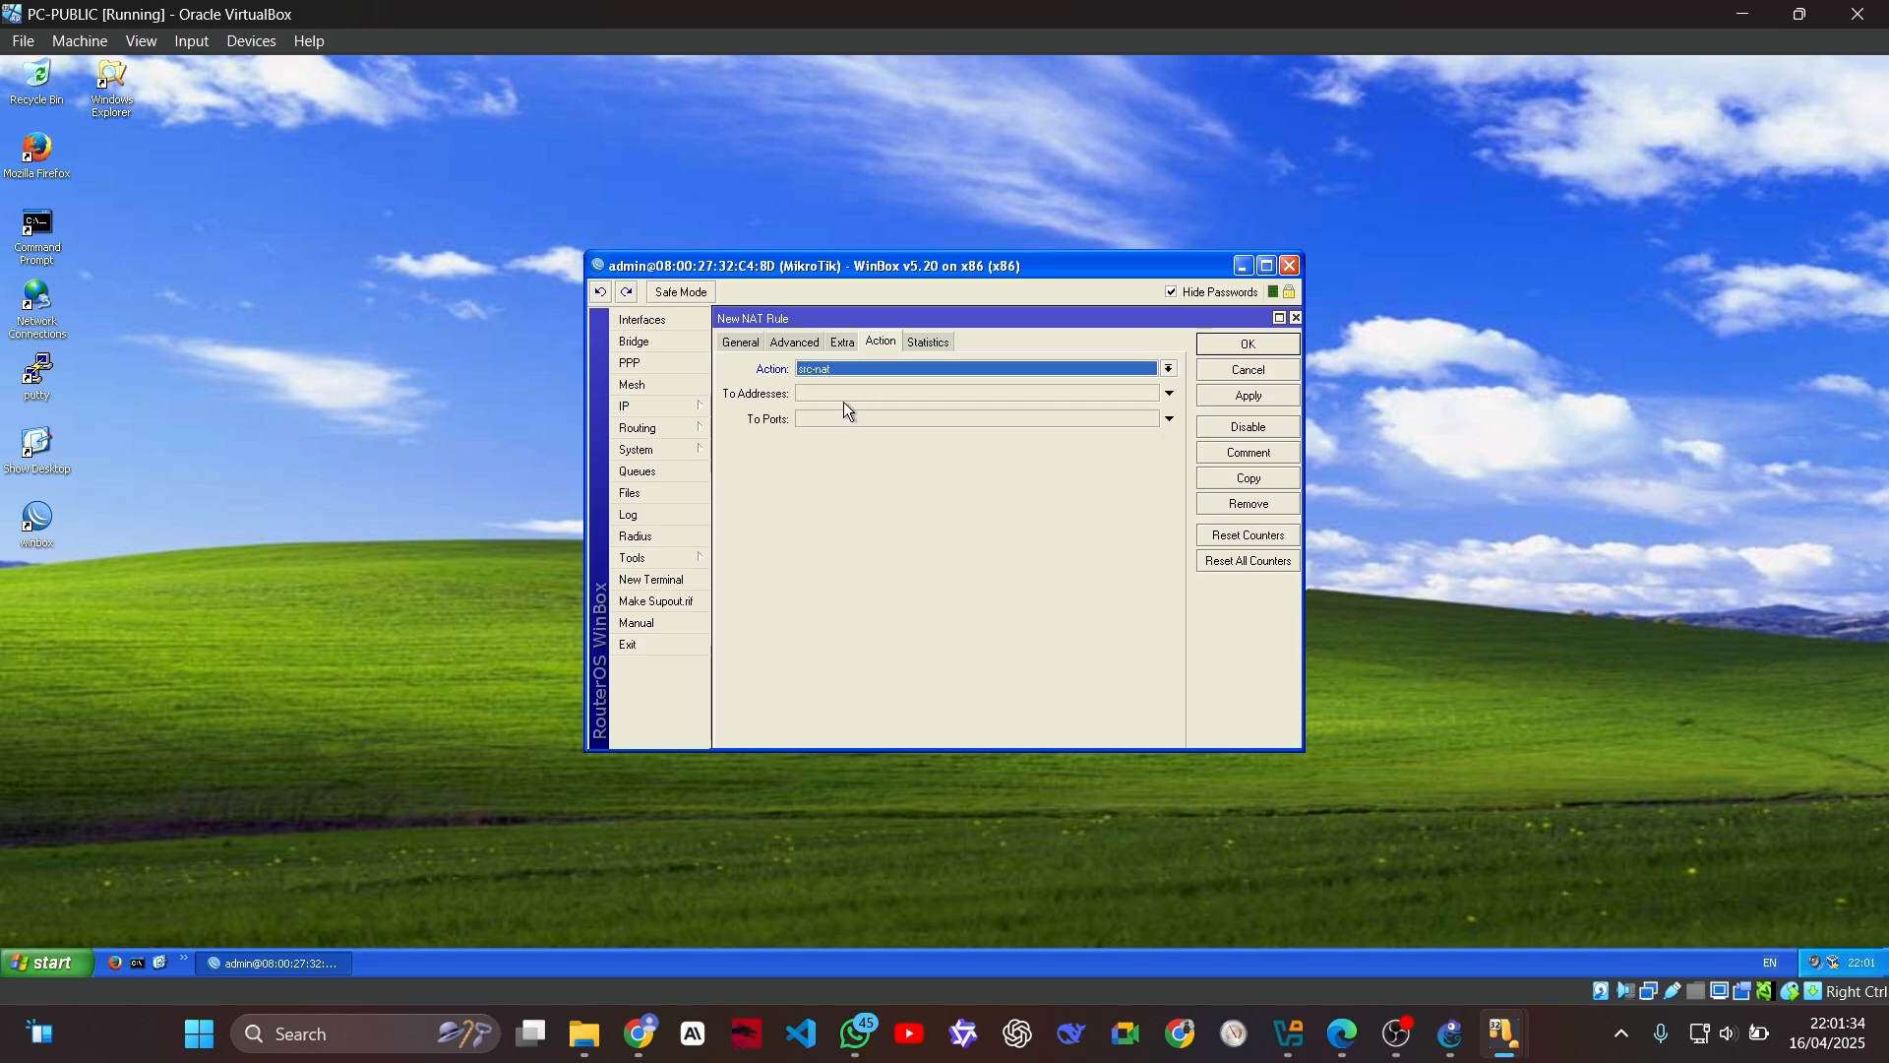
pyautogui.click(839, 394)
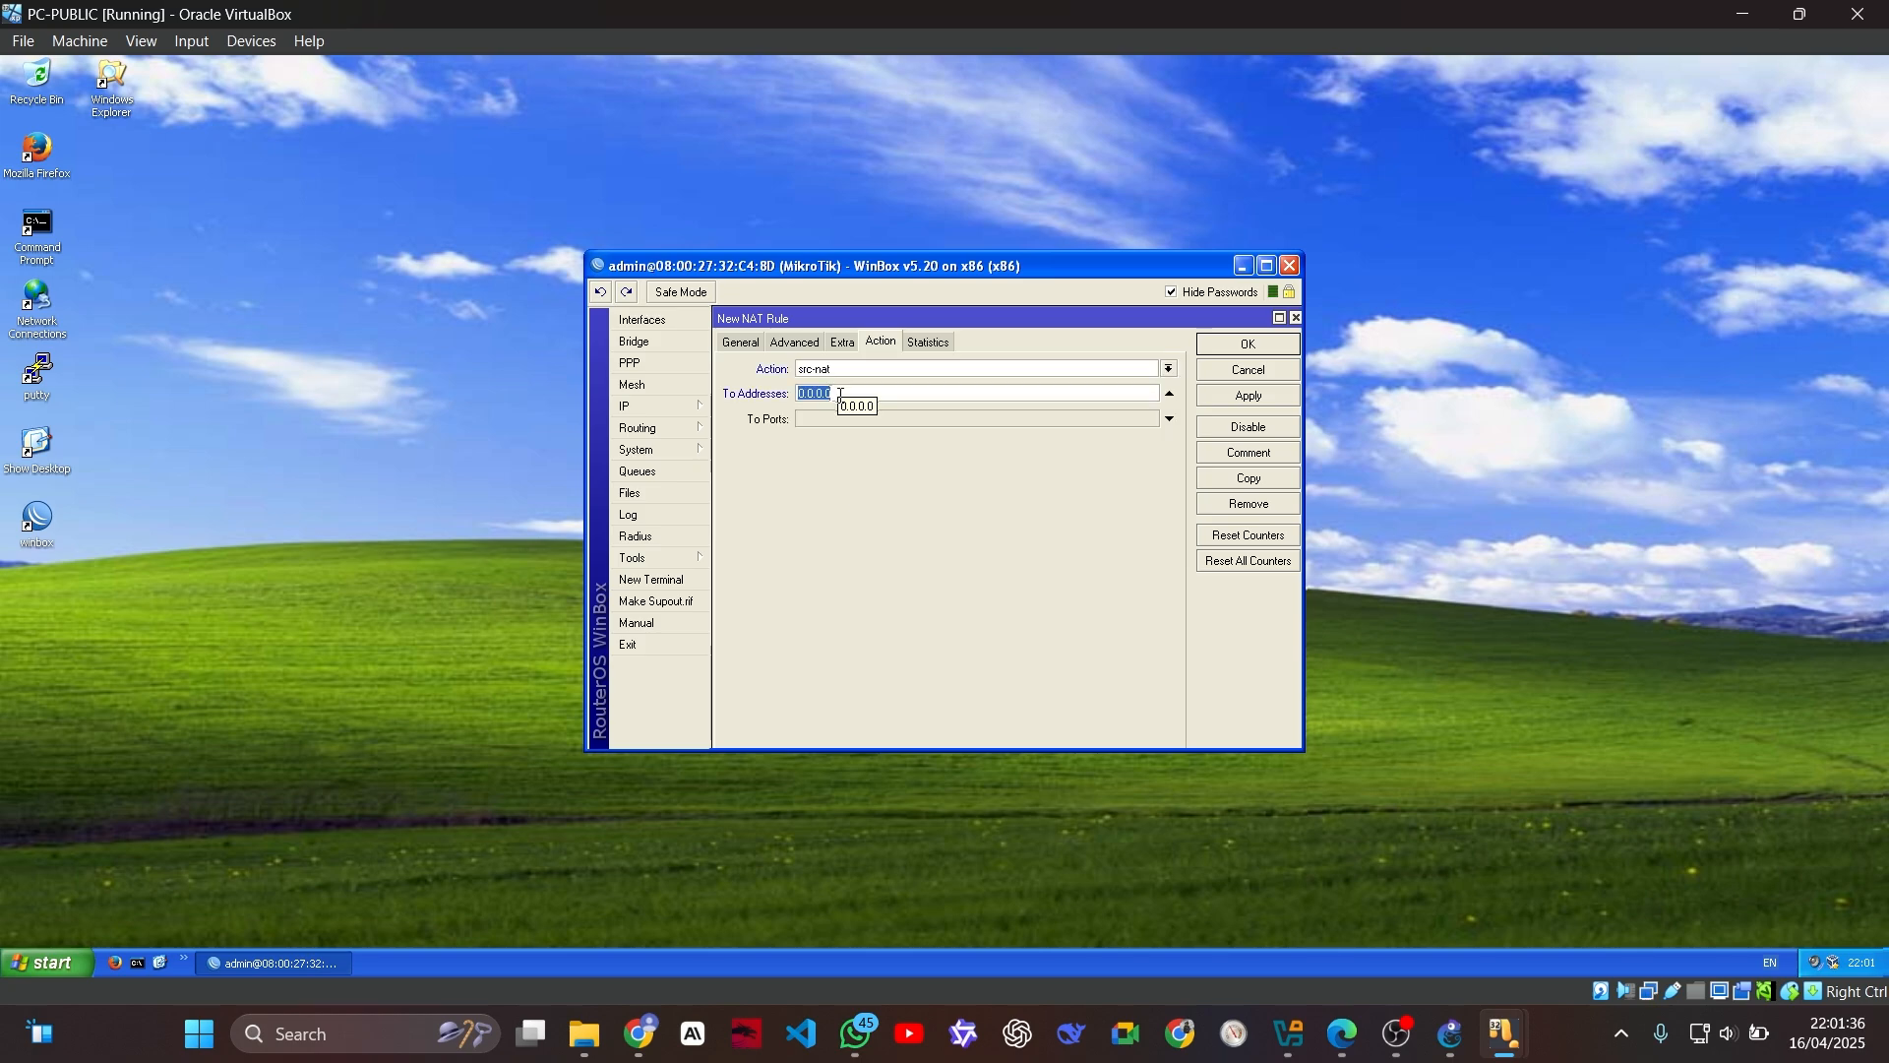
pyautogui.write('1')
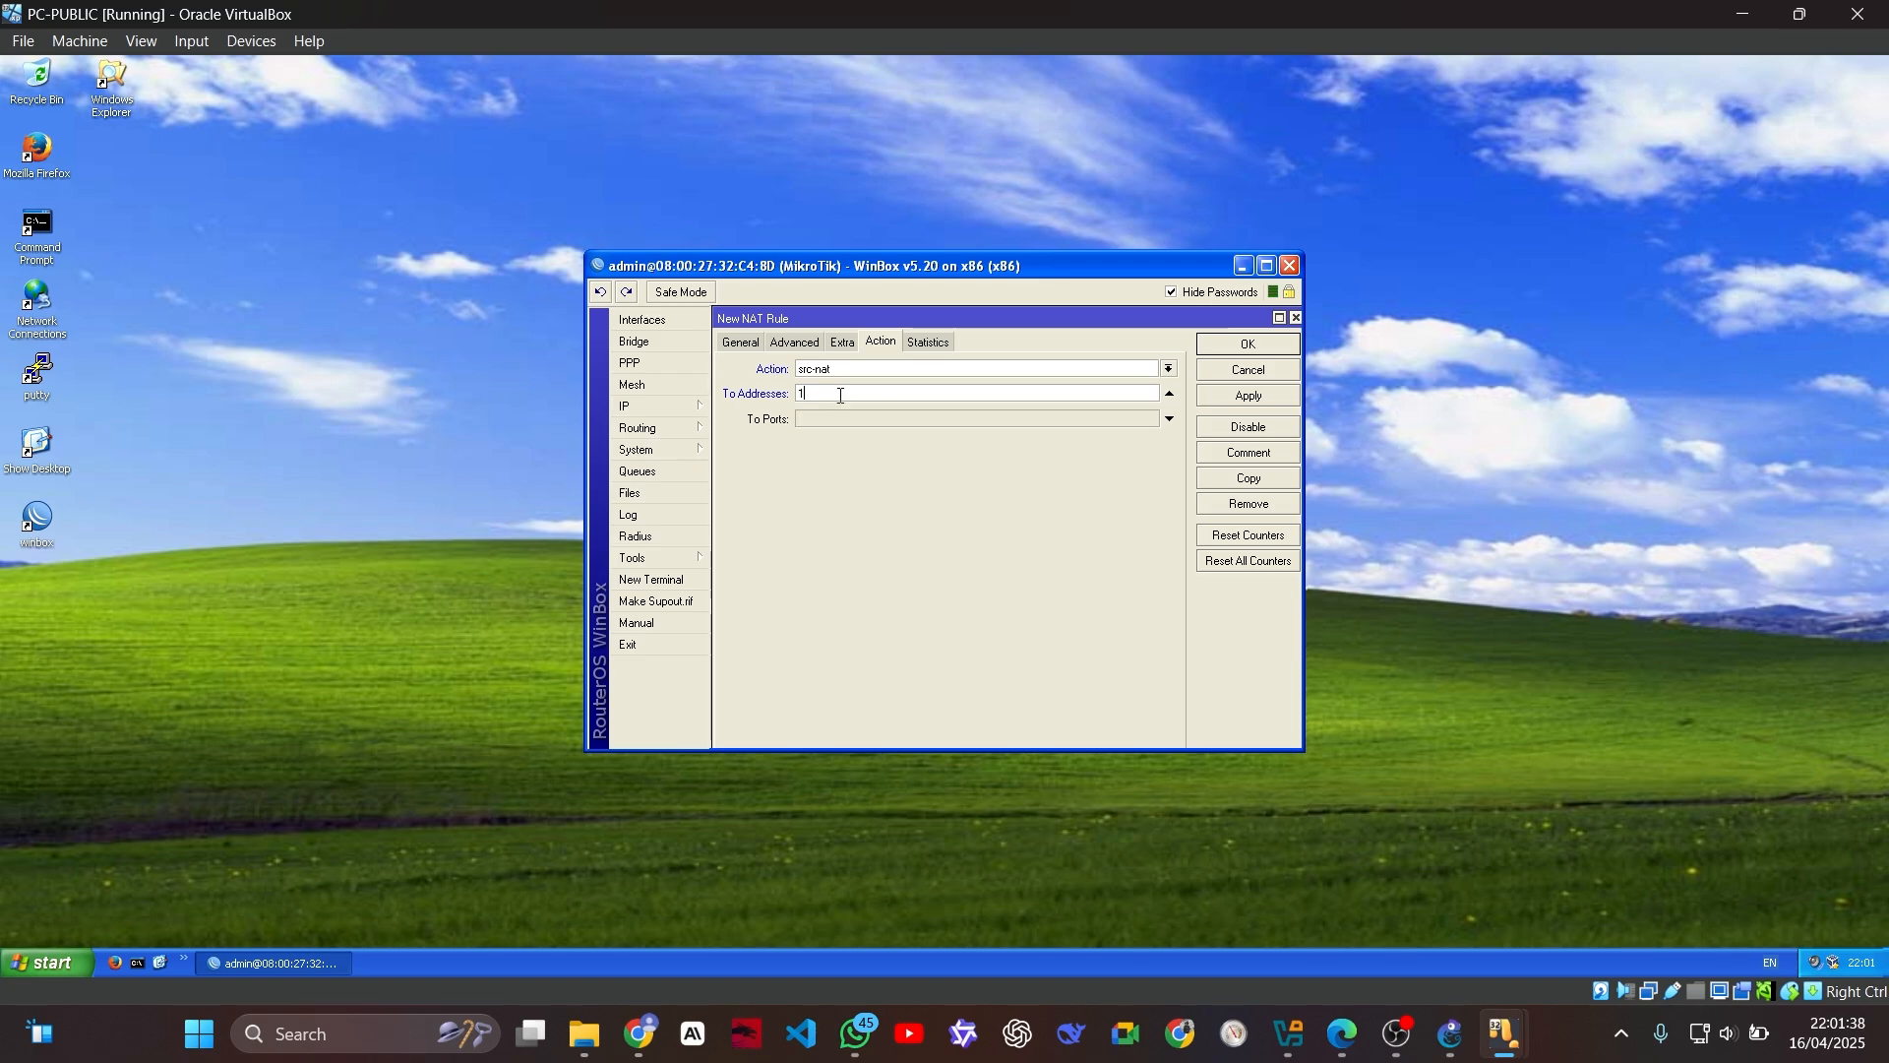
pyautogui.write('72.20.2')
pyautogui.write('2.11')
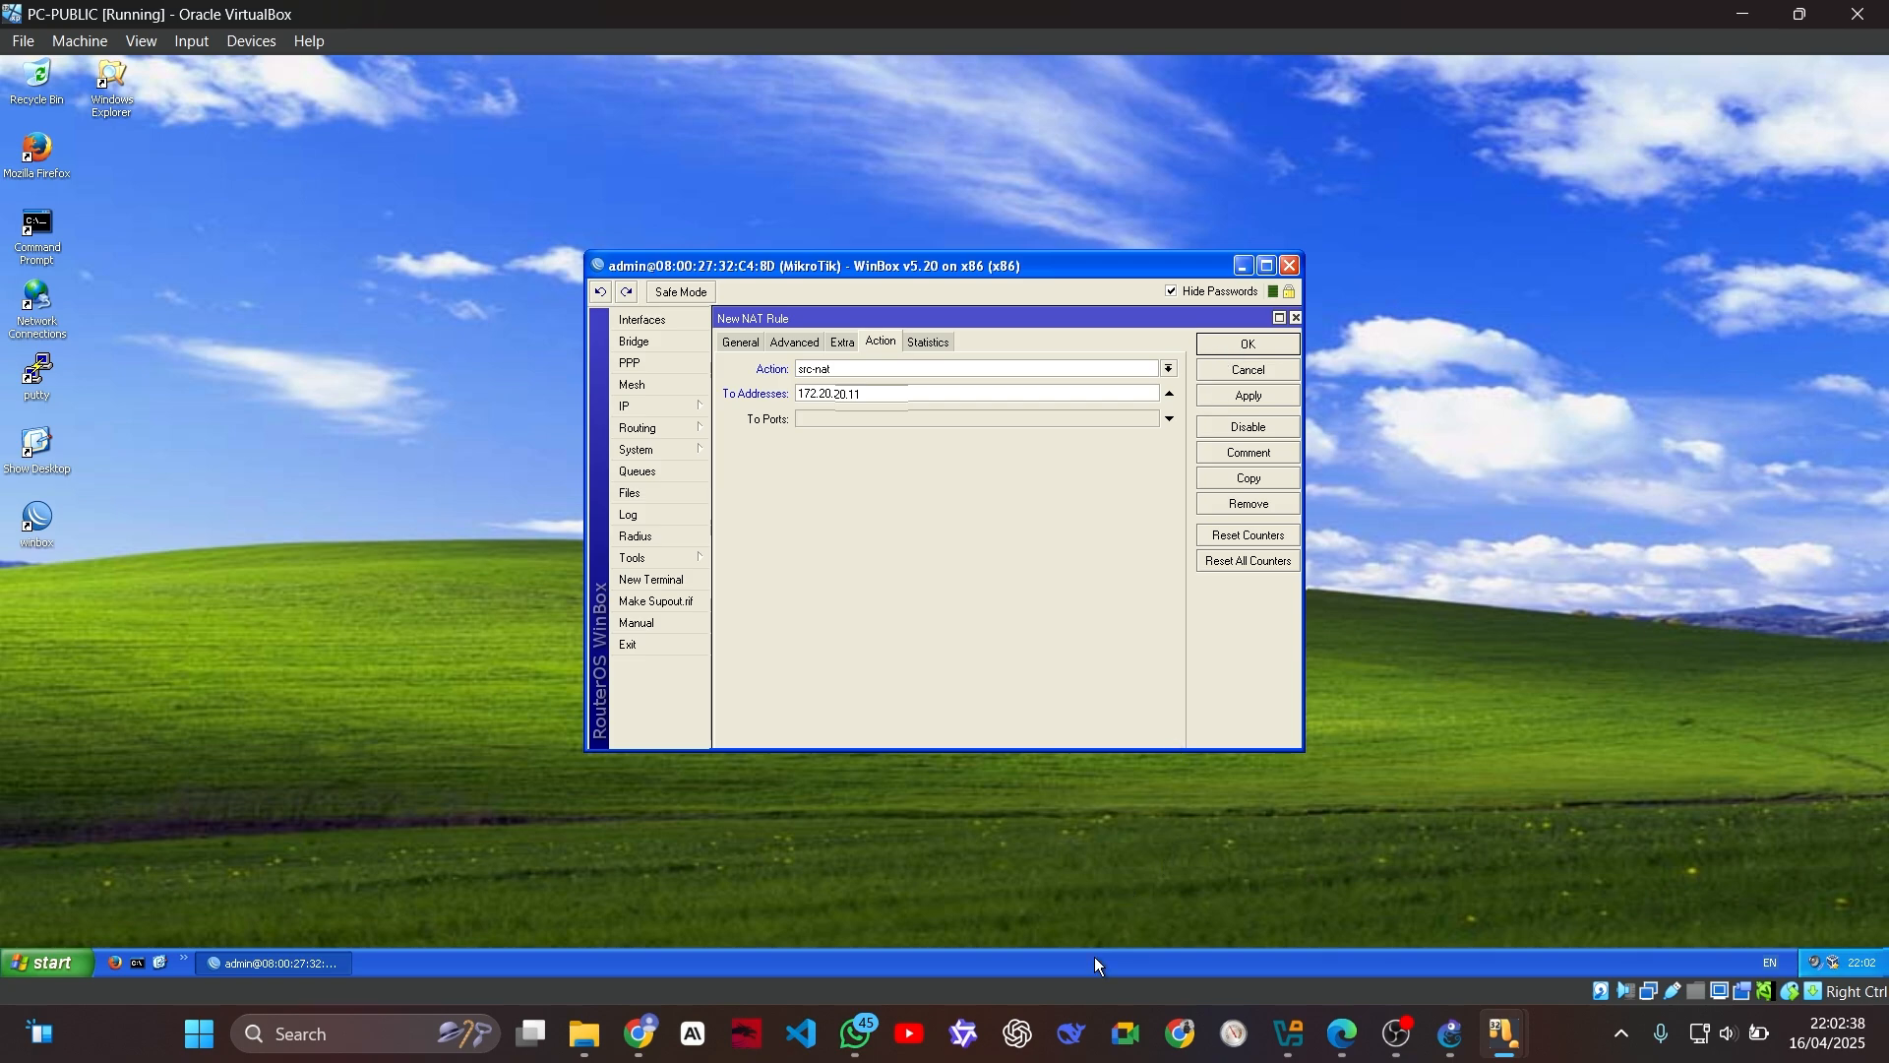
# Step: Compare the rule's action settings with the next reference screenshot in WhatsApp, and save the NAT rule in PC-PUBLIC
pyautogui.click(856, 1033)
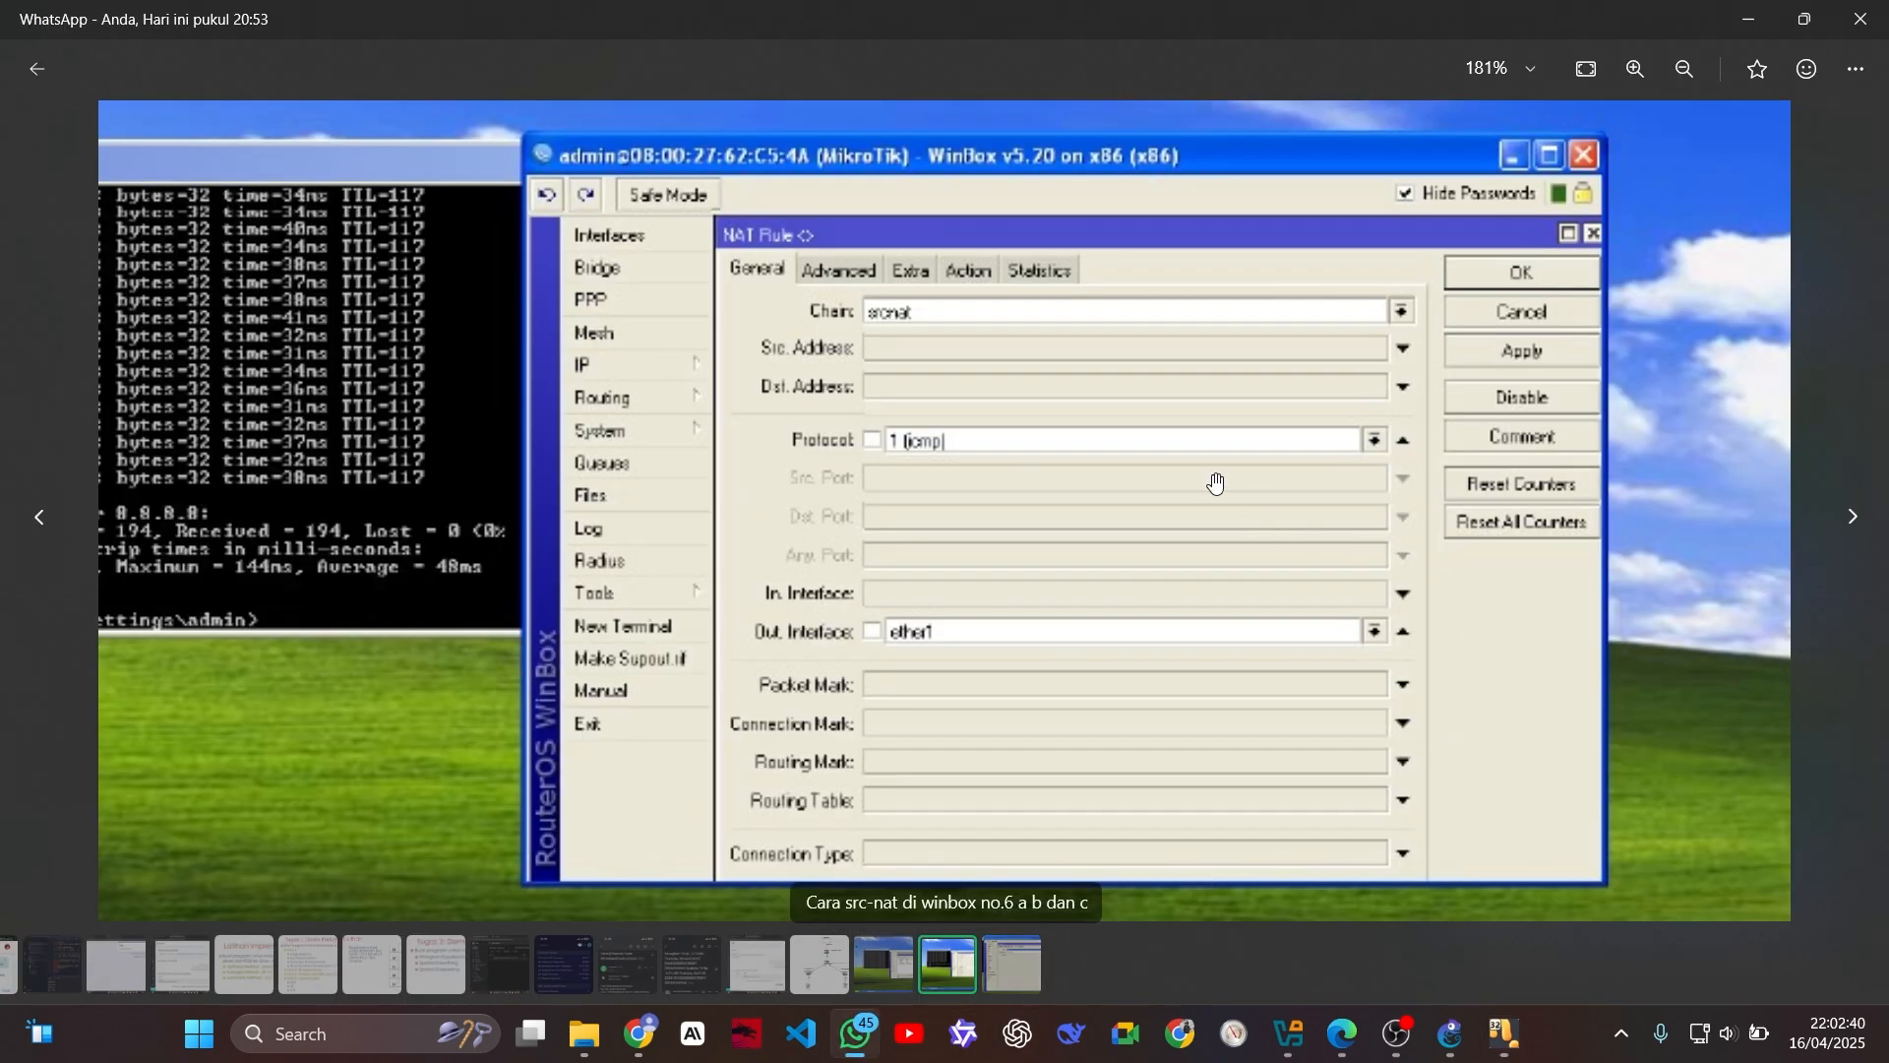
pyautogui.press('Right')
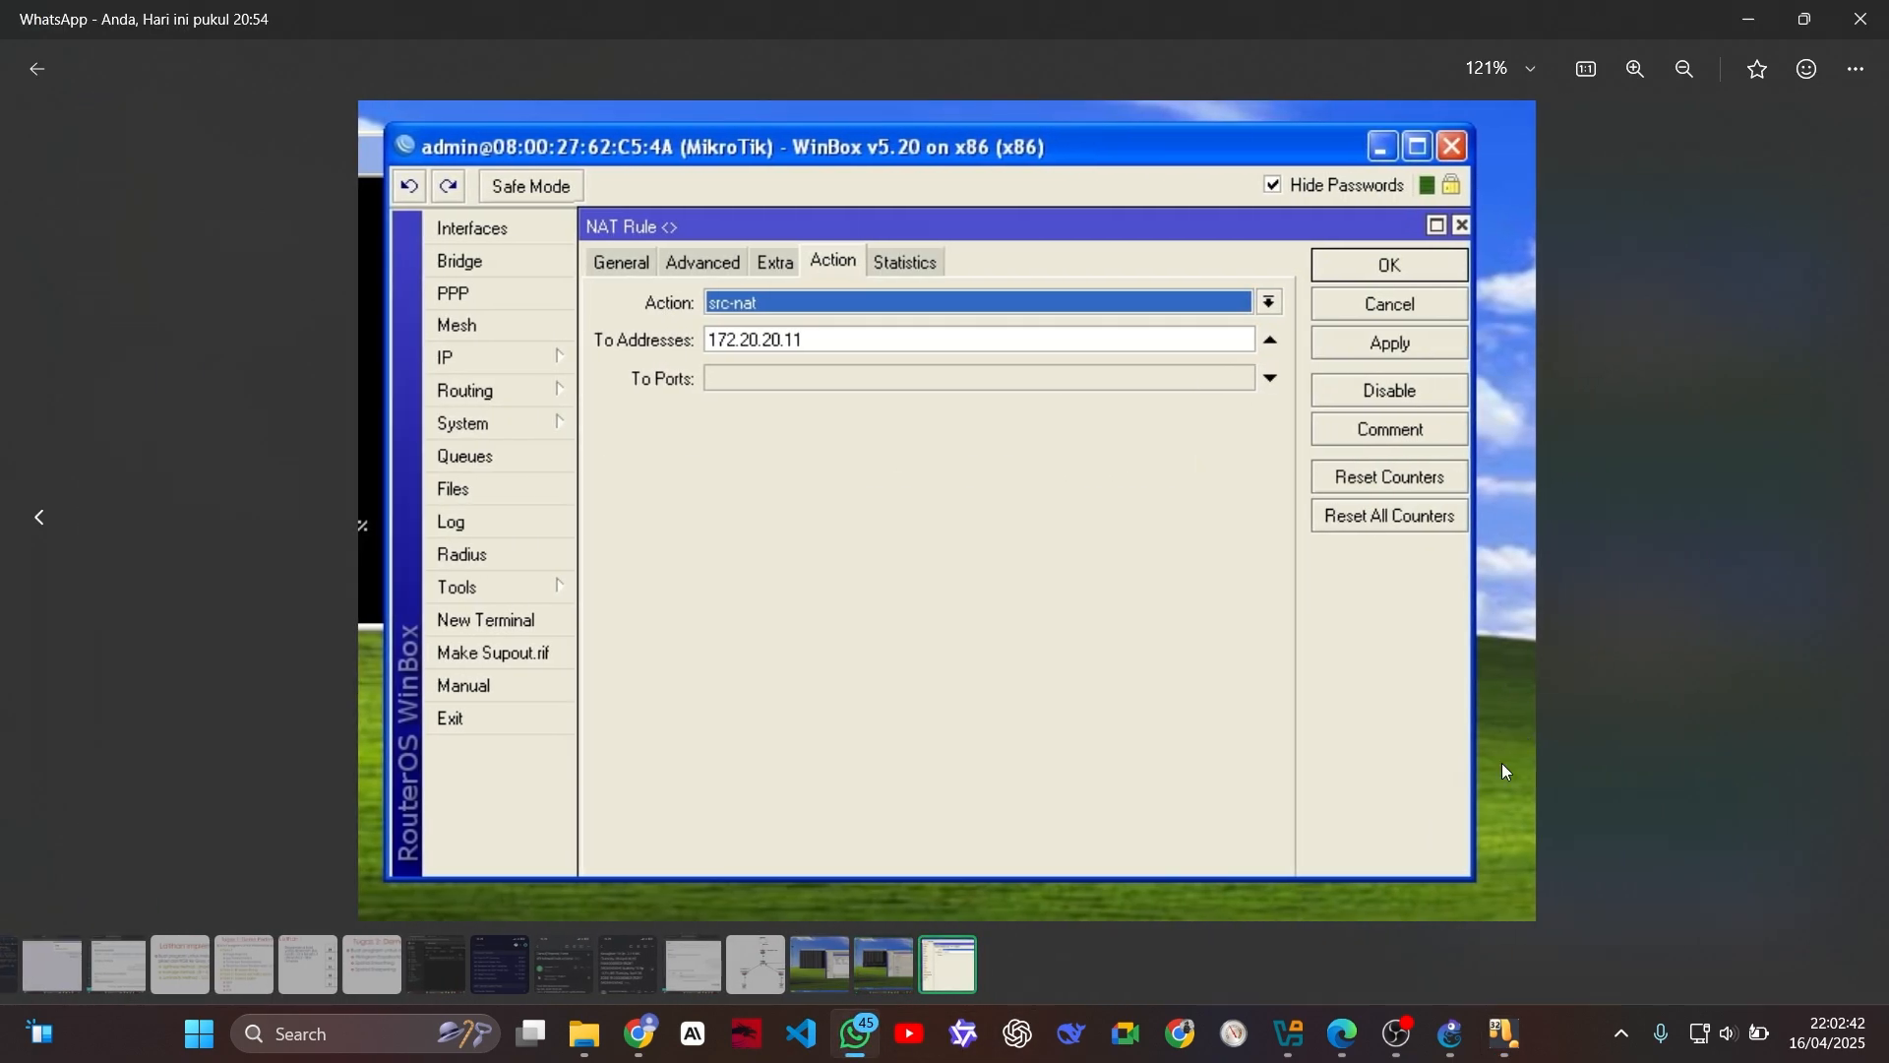
pyautogui.moveTo(1503, 1050)
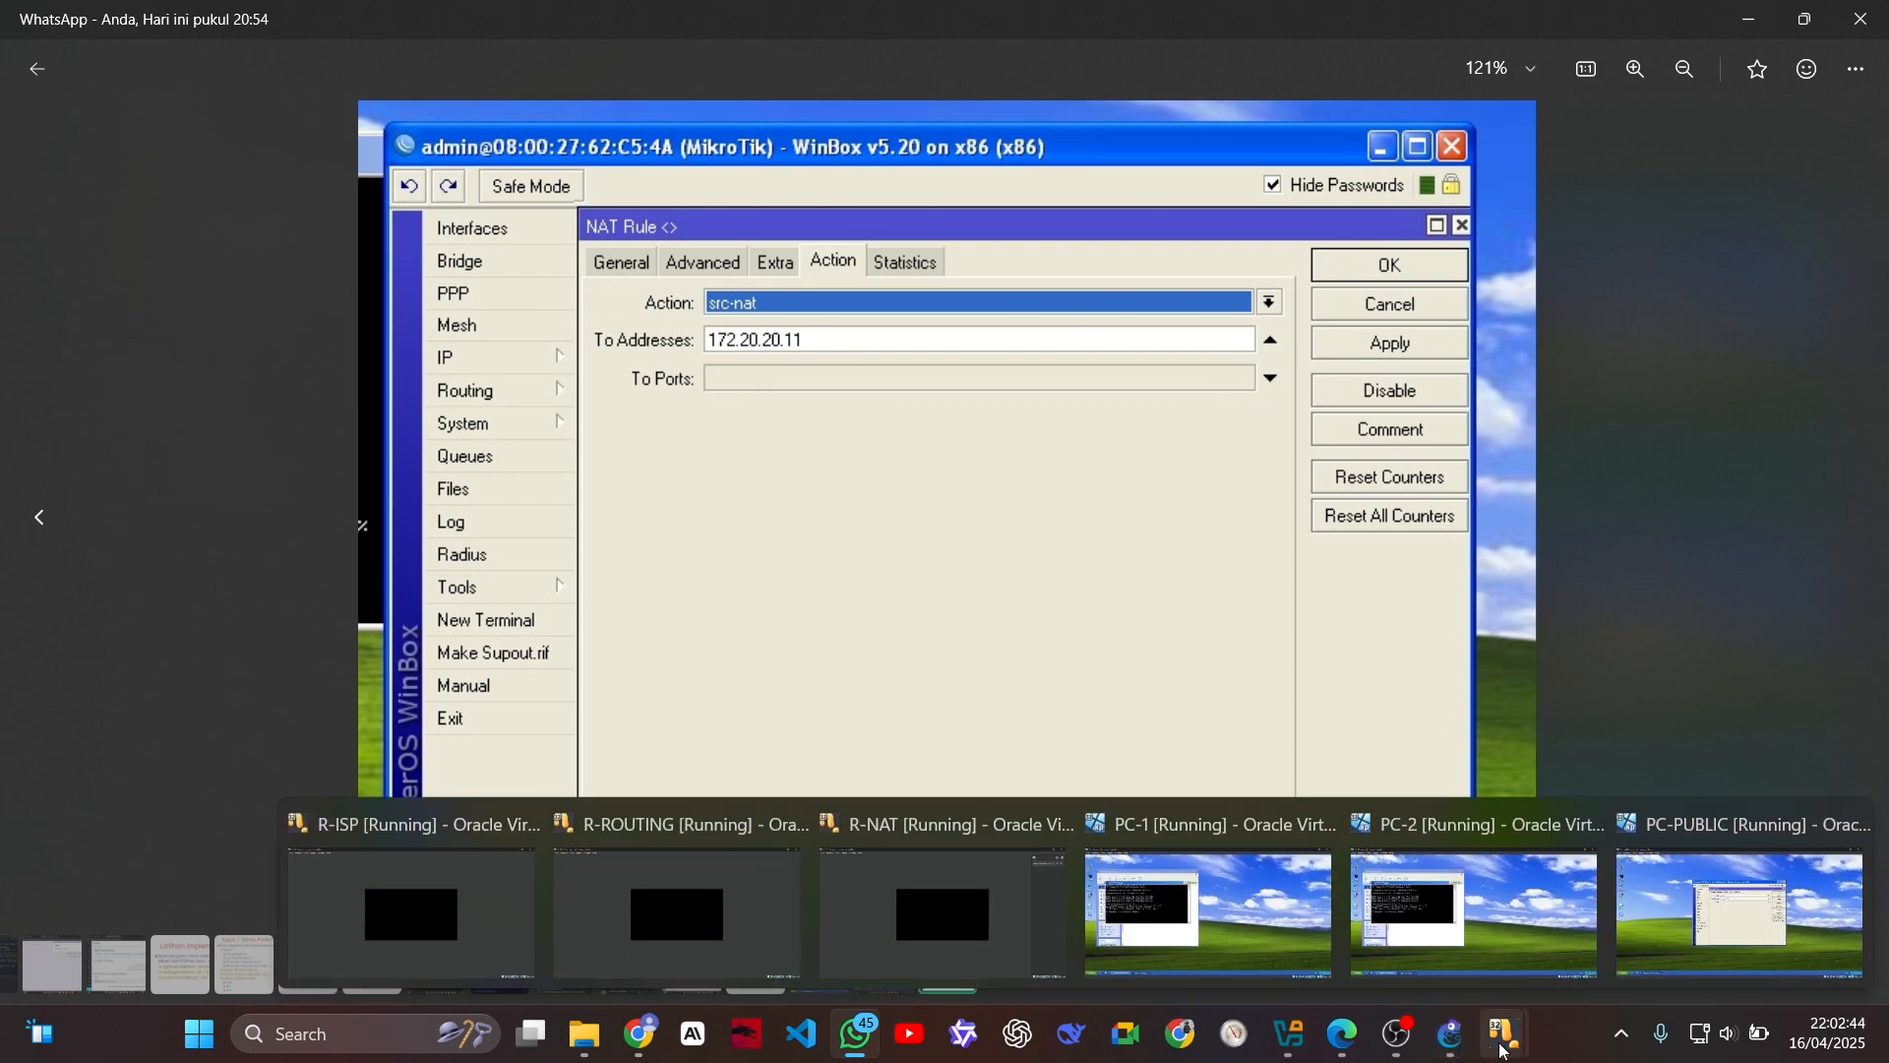
pyautogui.click(1740, 910)
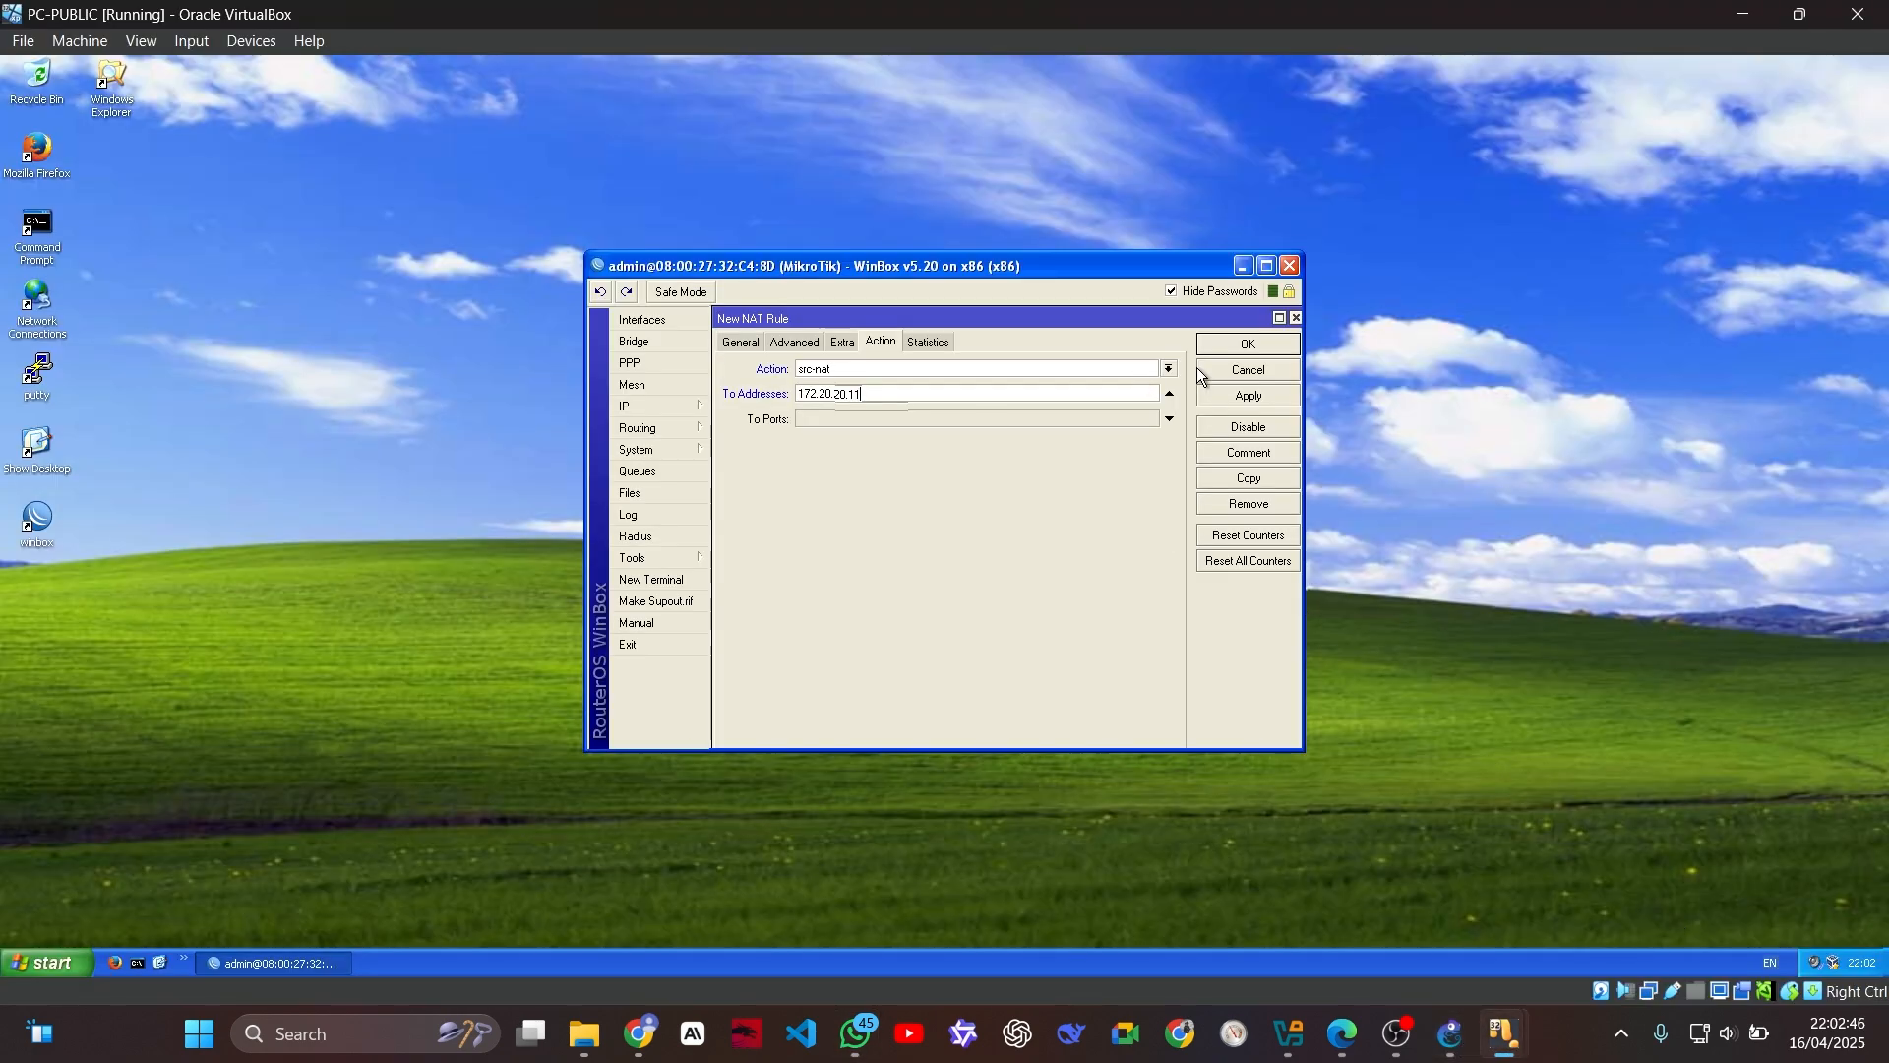
pyautogui.click(1248, 343)
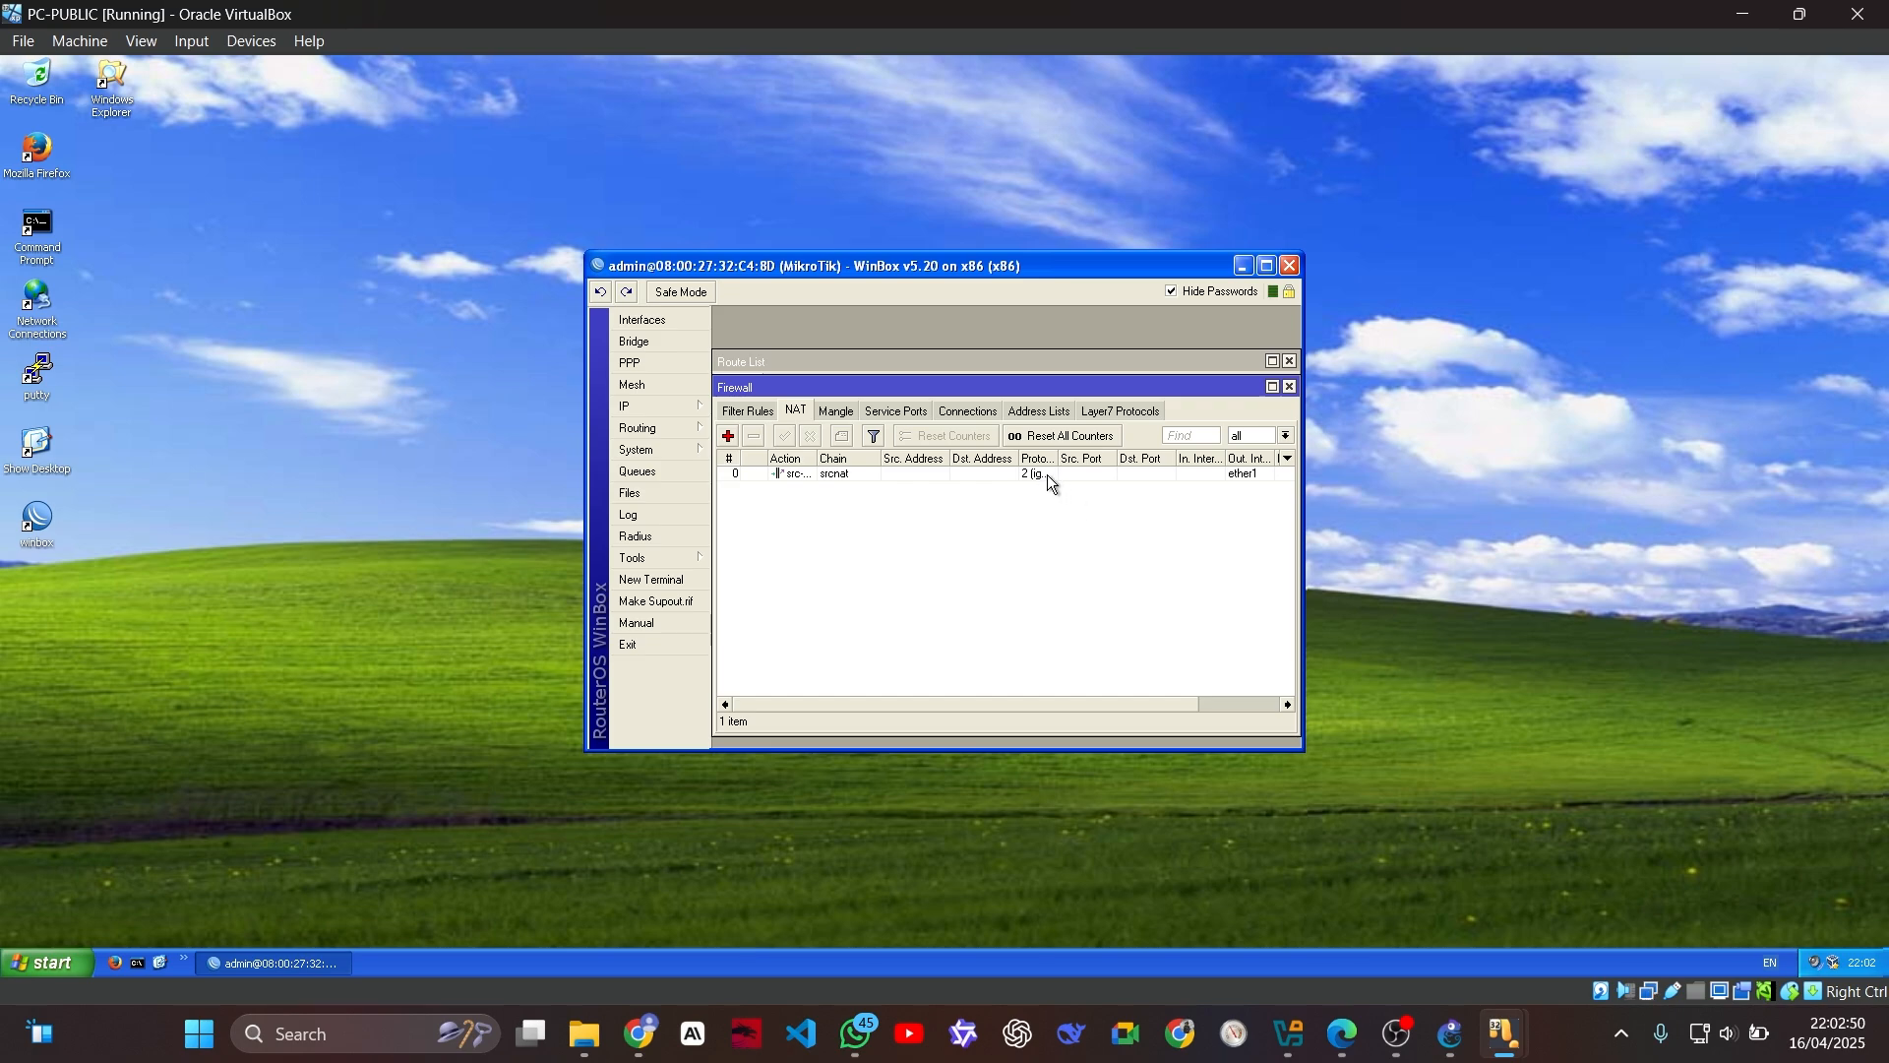
# Step: Recheck the general settings in the WhatsApp reference screenshot and change the saved NAT rule's protocol to icmp in PC-PUBLIC
pyautogui.click(859, 1035)
pyautogui.press('Left')
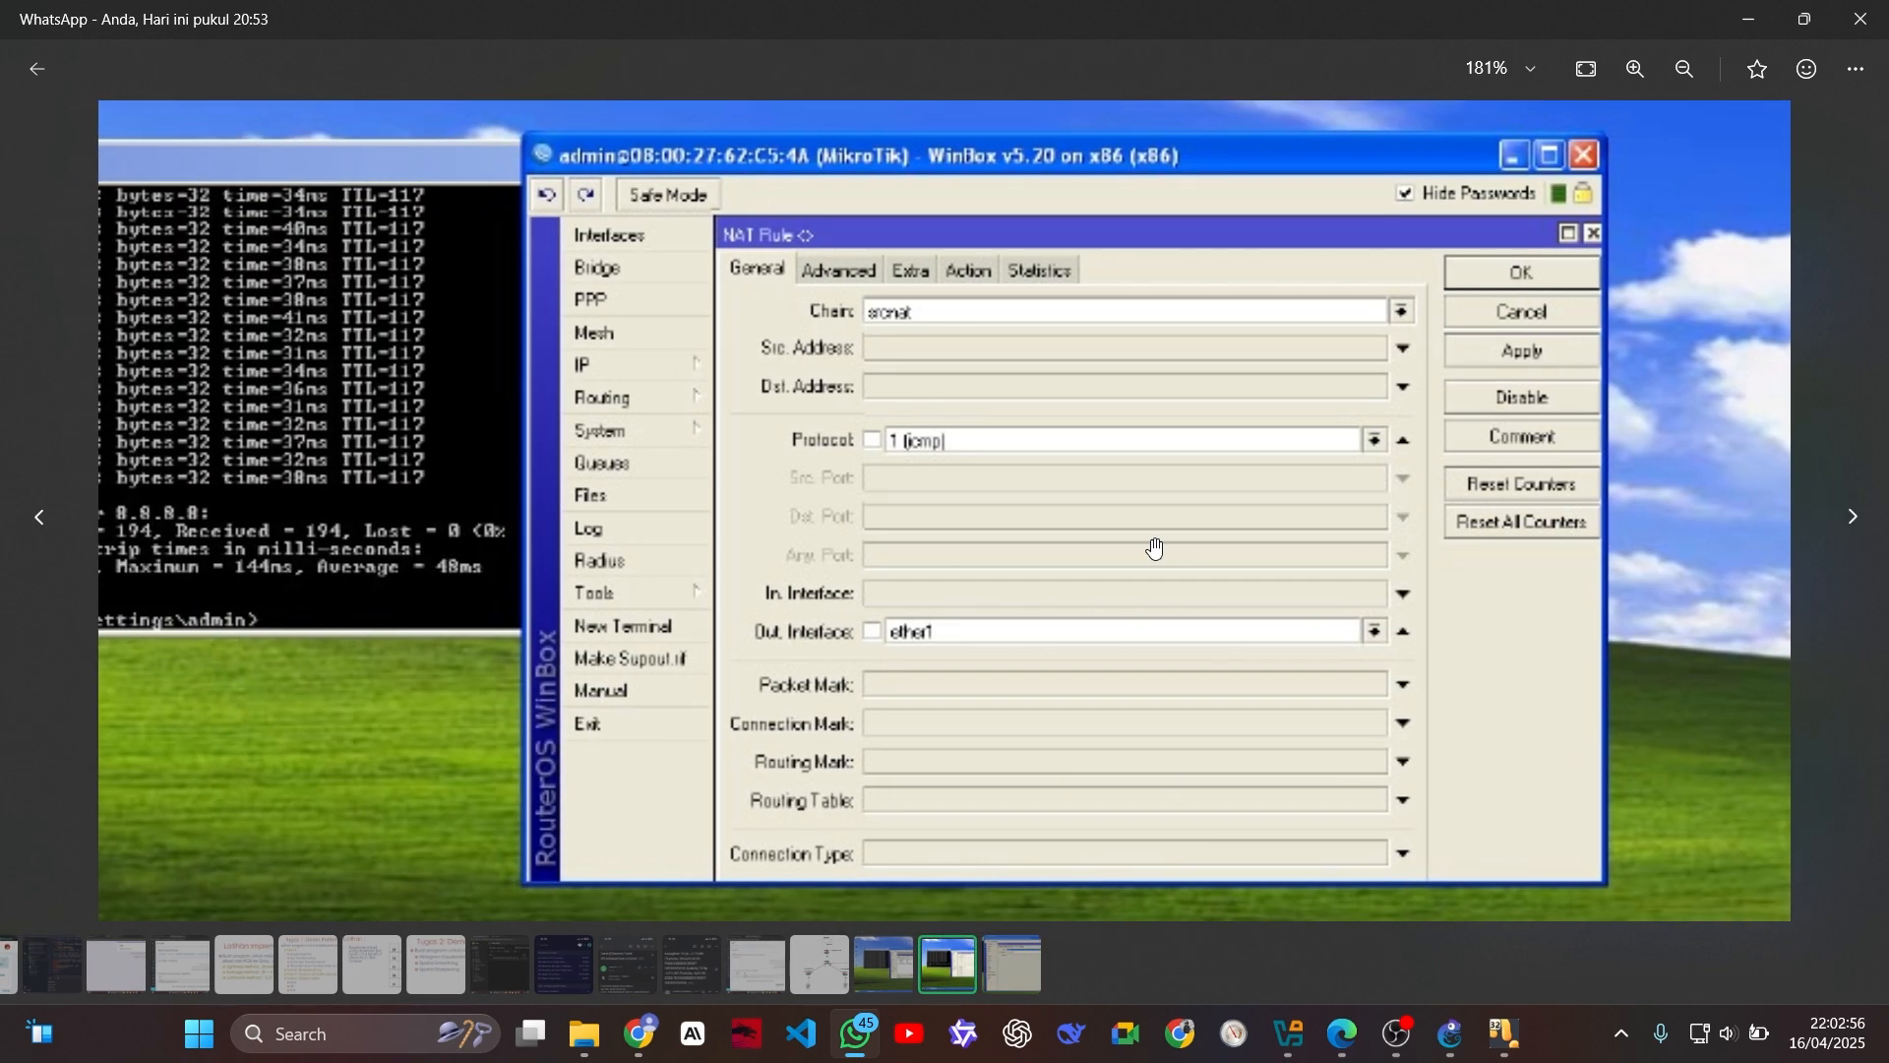
pyautogui.moveTo(1504, 1035)
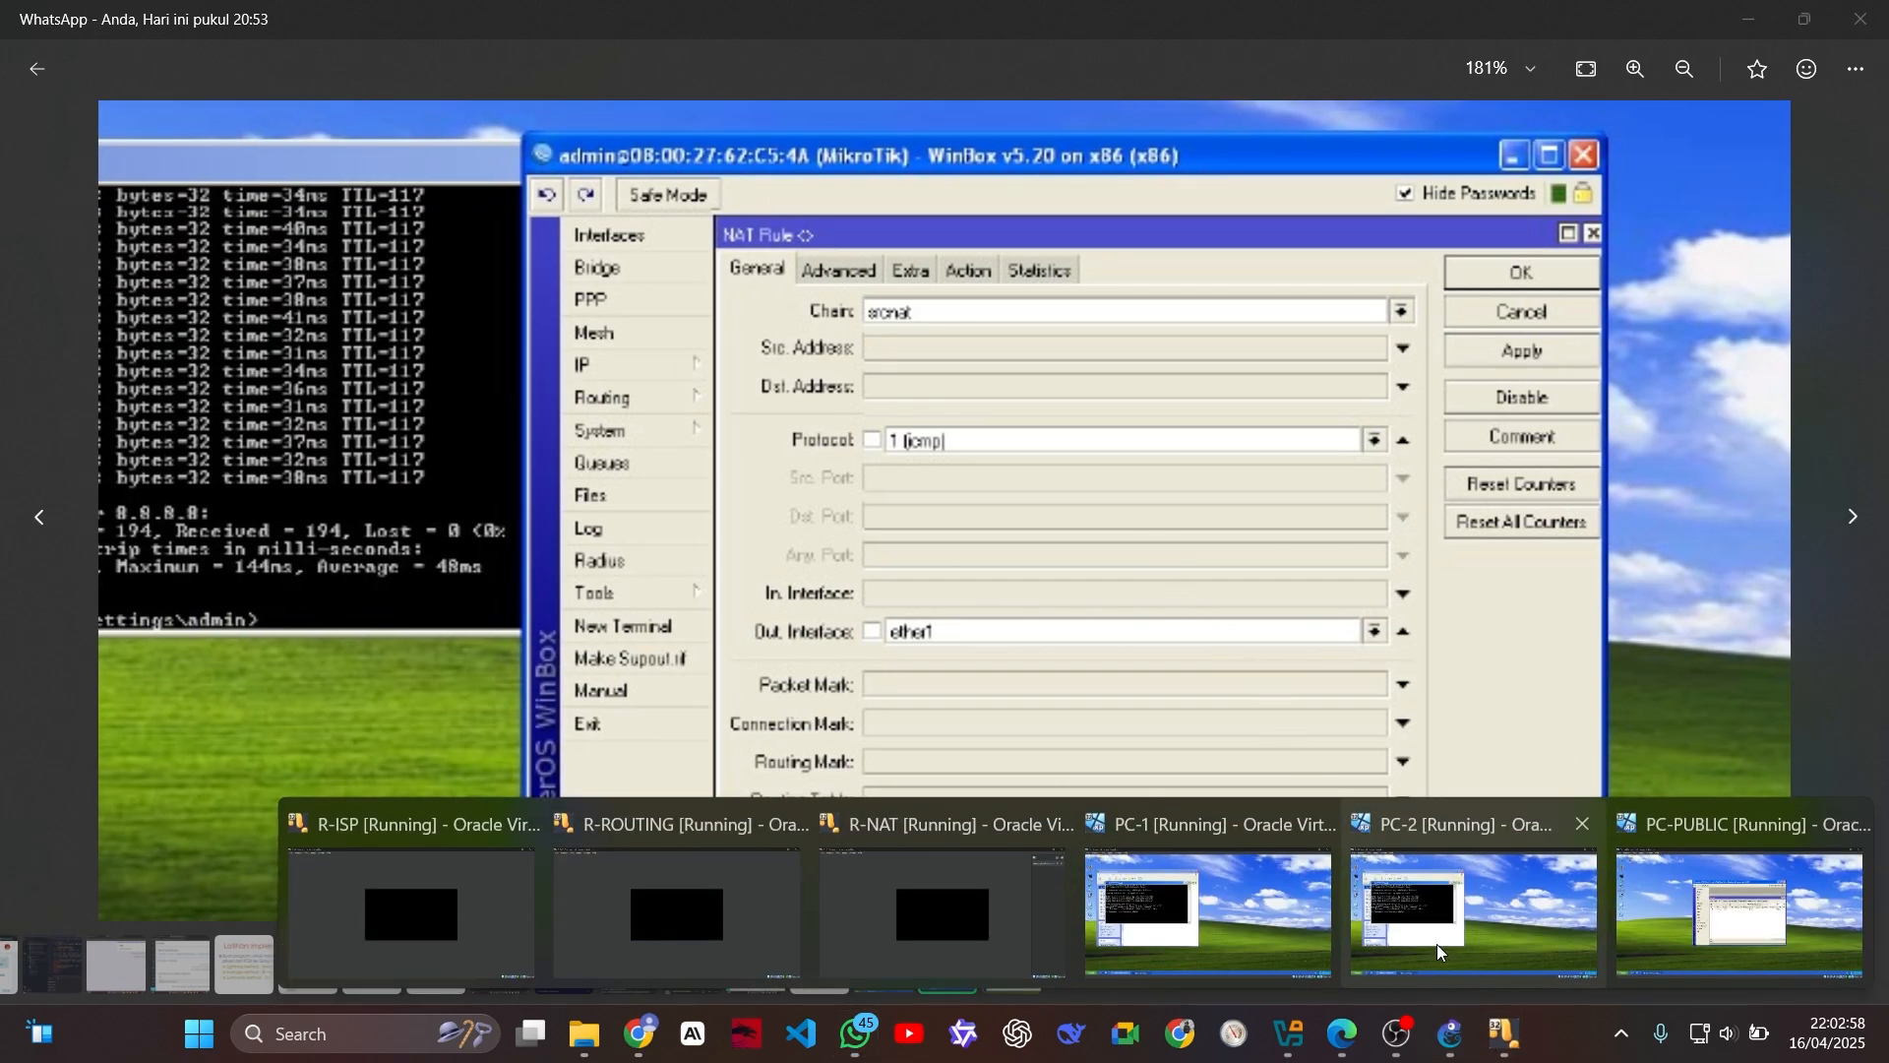
pyautogui.click(1747, 846)
pyautogui.doubleClick(1039, 480)
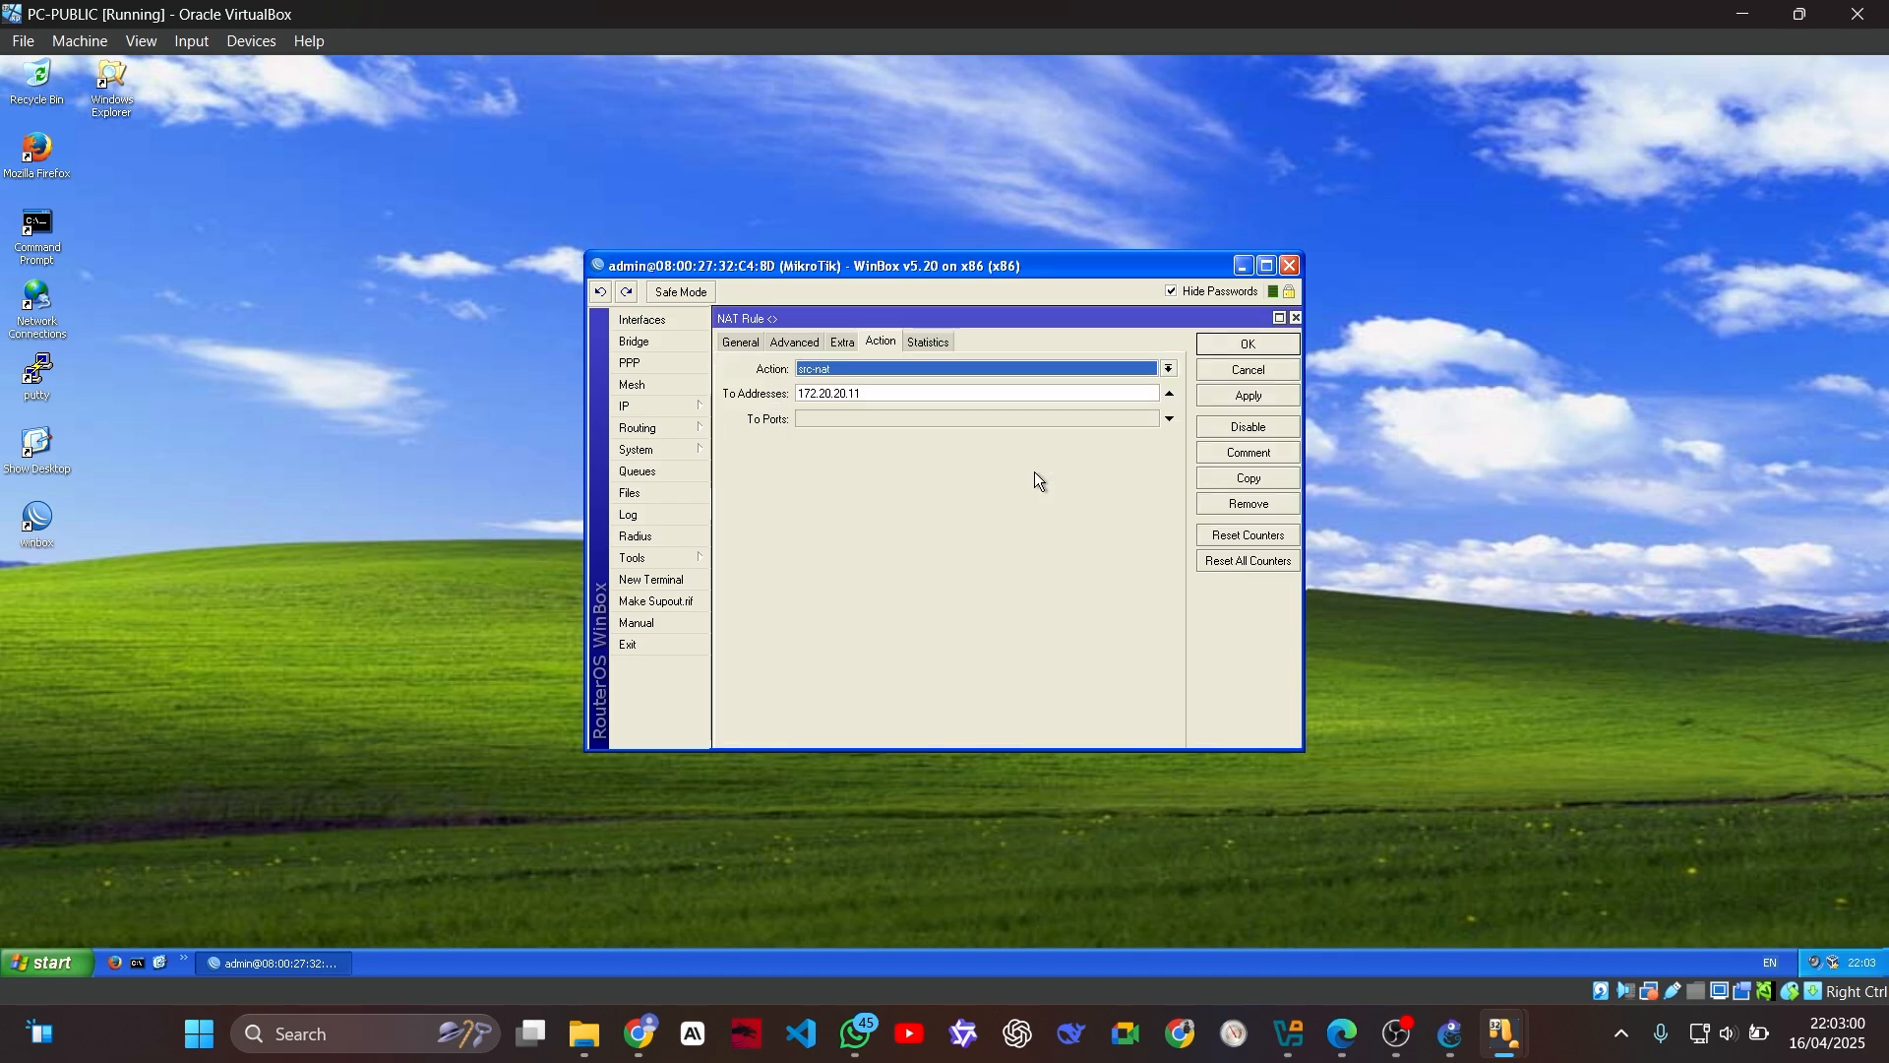
pyautogui.click(795, 342)
pyautogui.click(759, 344)
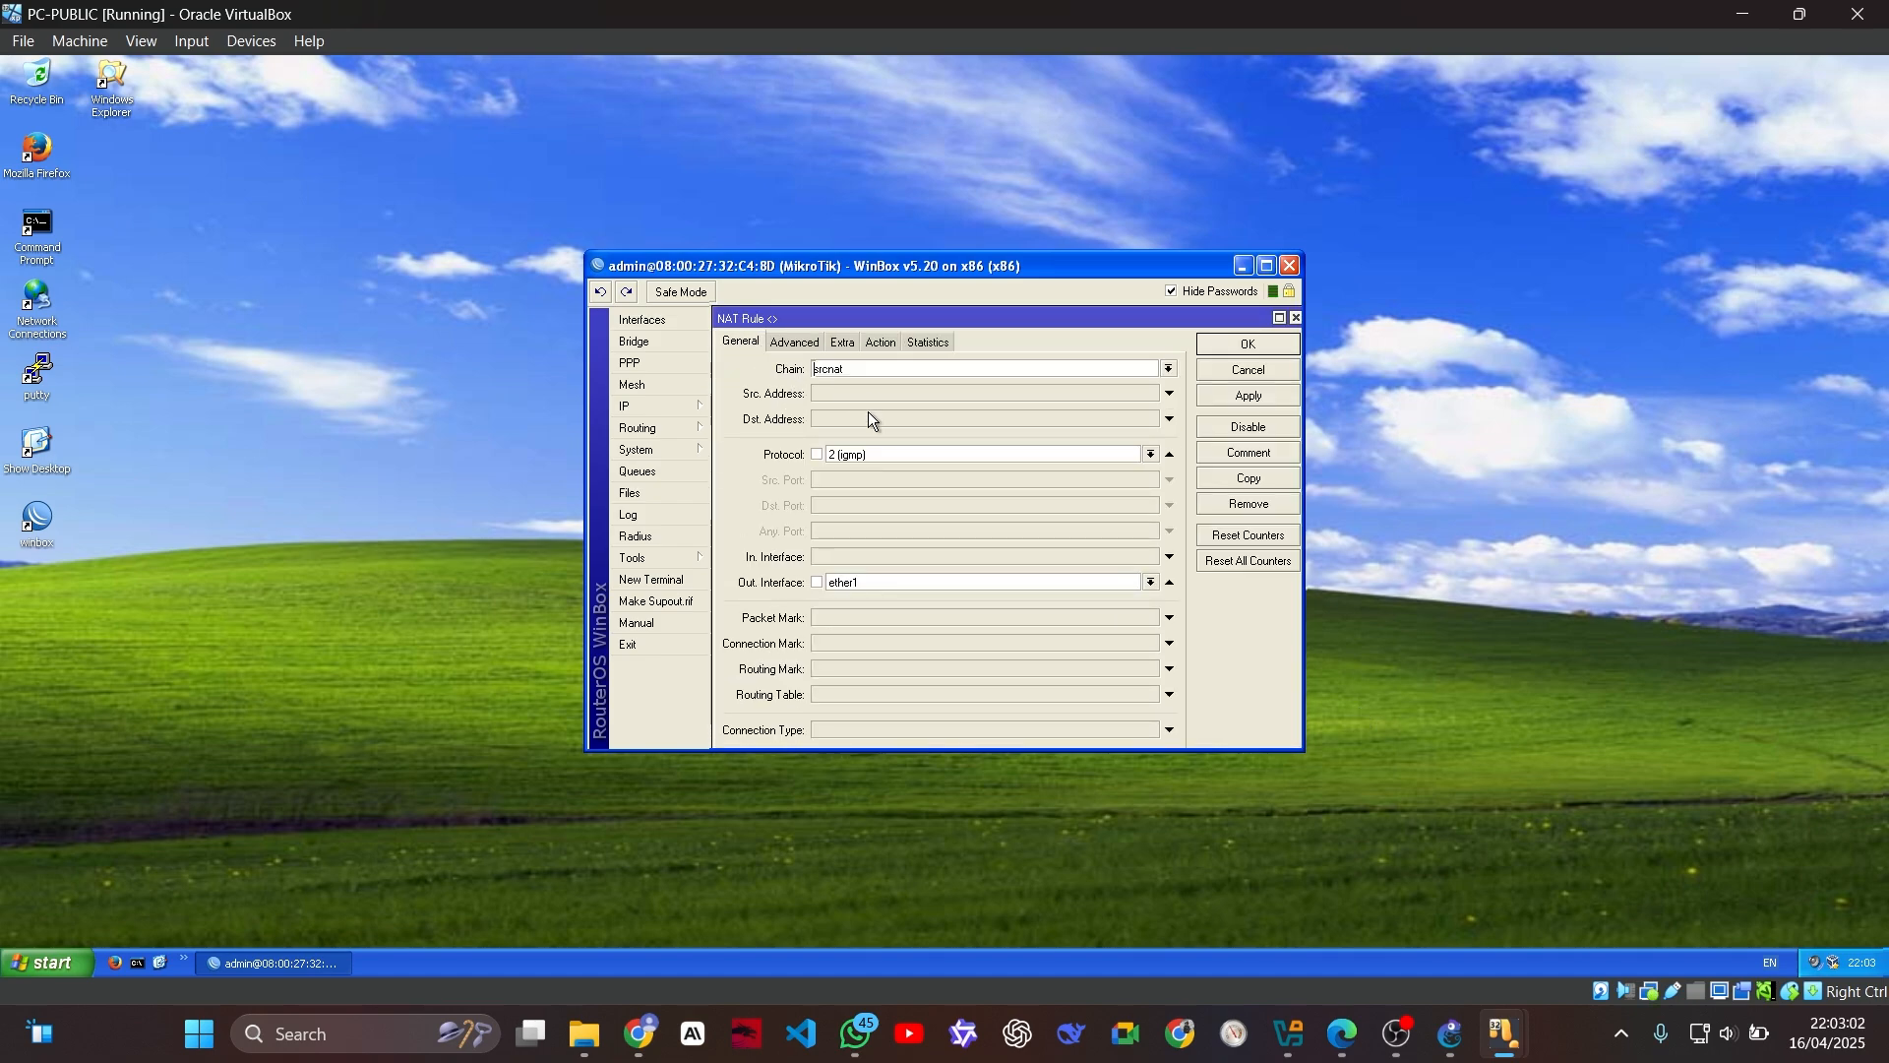
pyautogui.click(1152, 454)
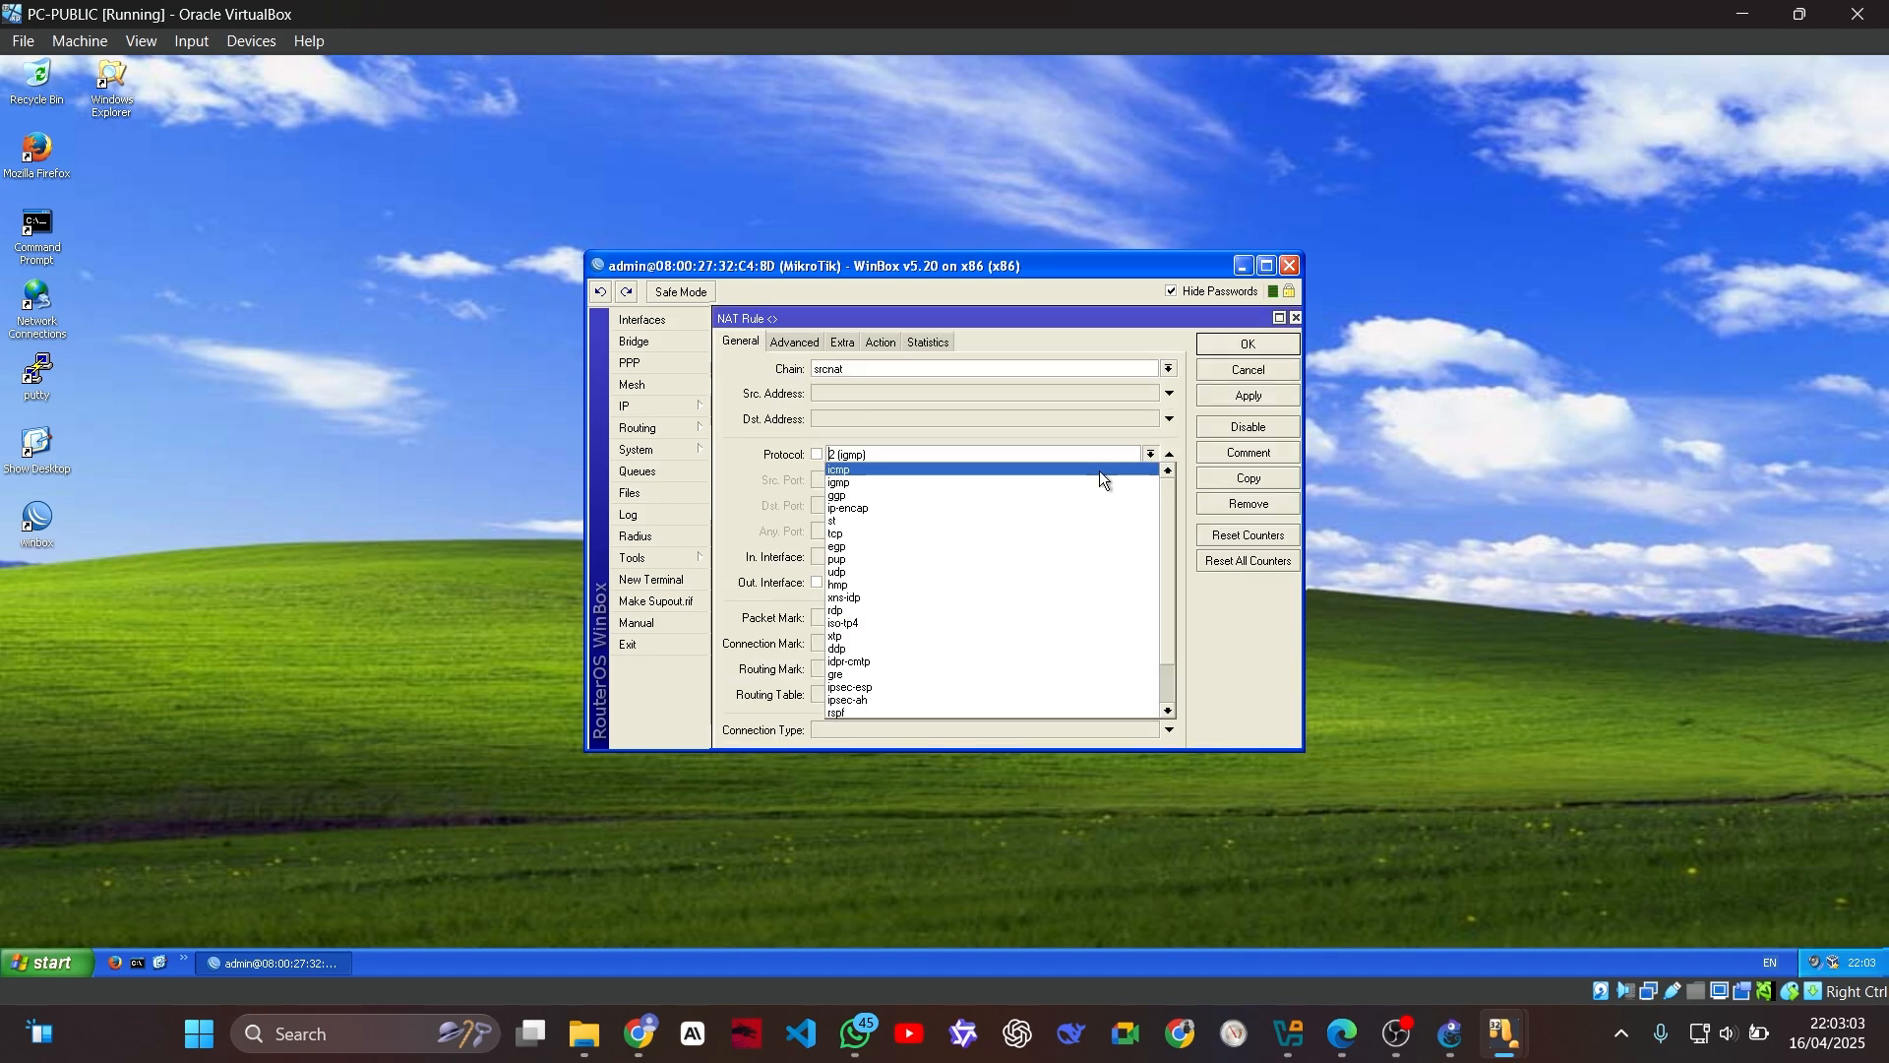
pyautogui.click(948, 471)
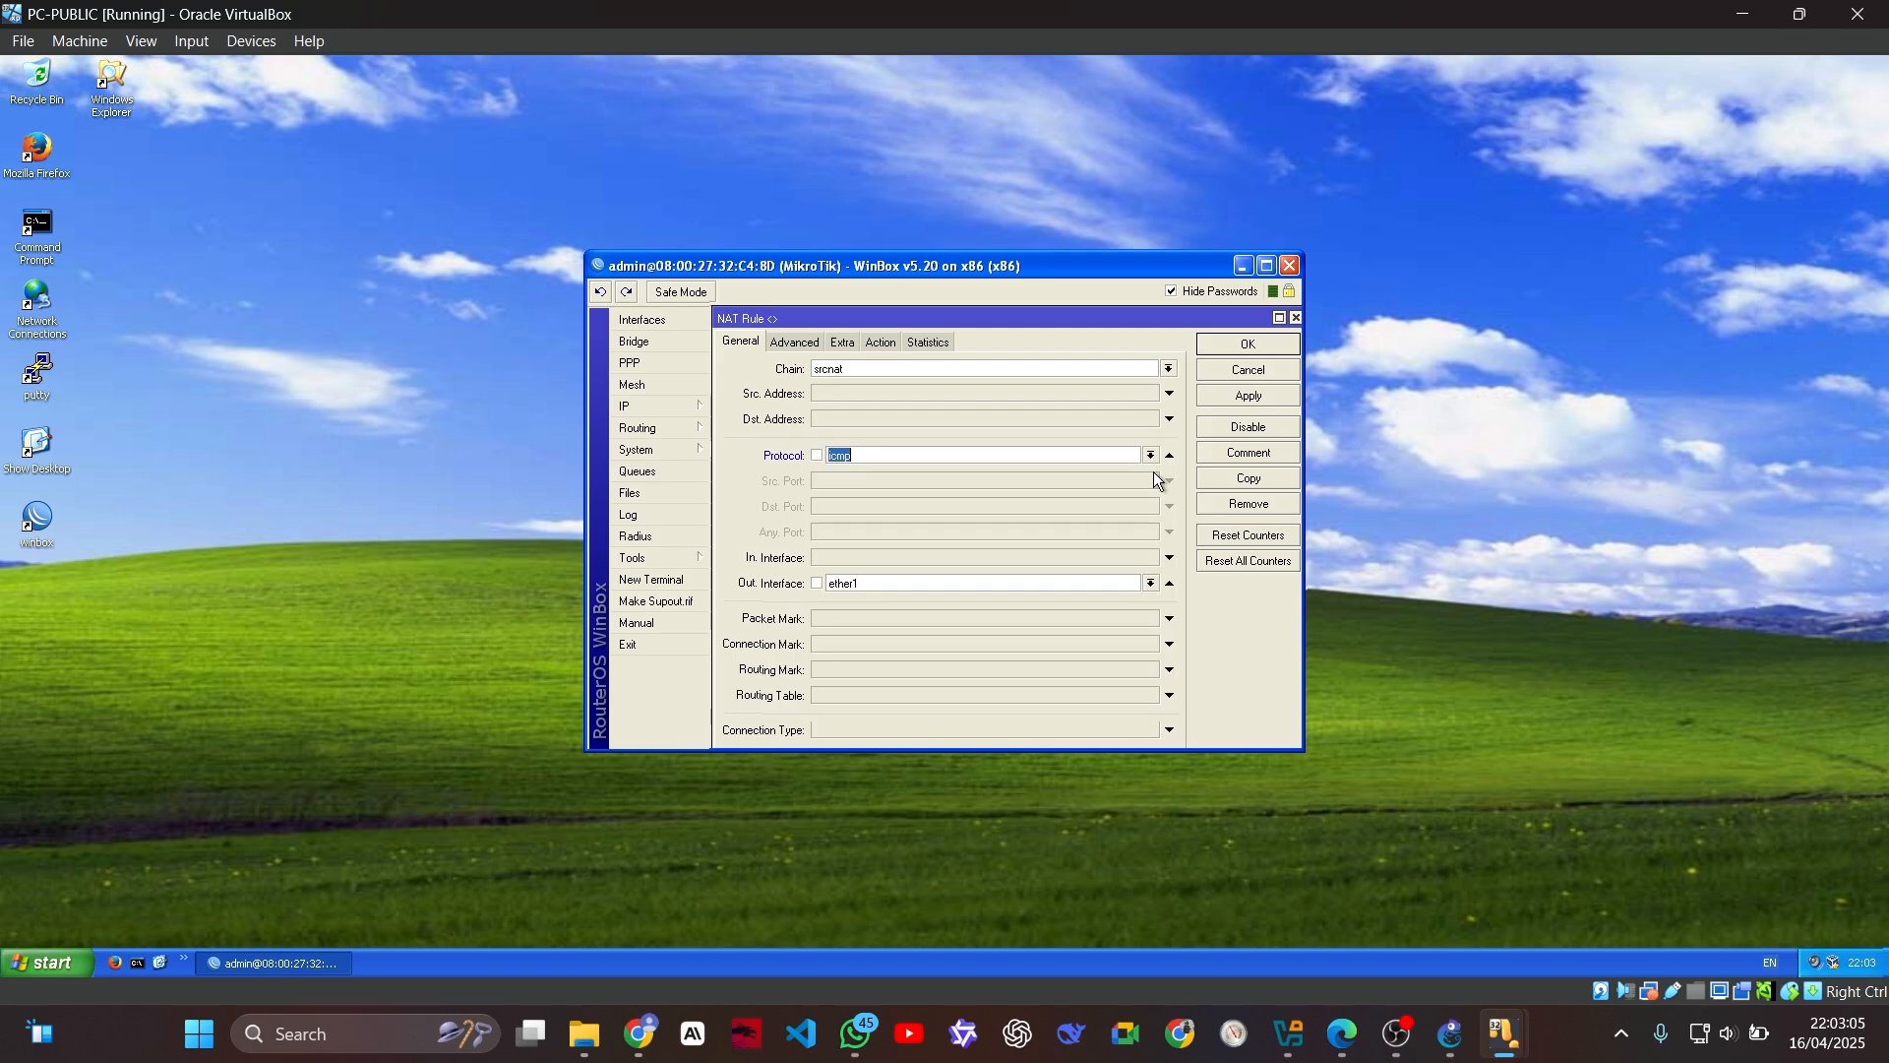
pyautogui.click(1270, 344)
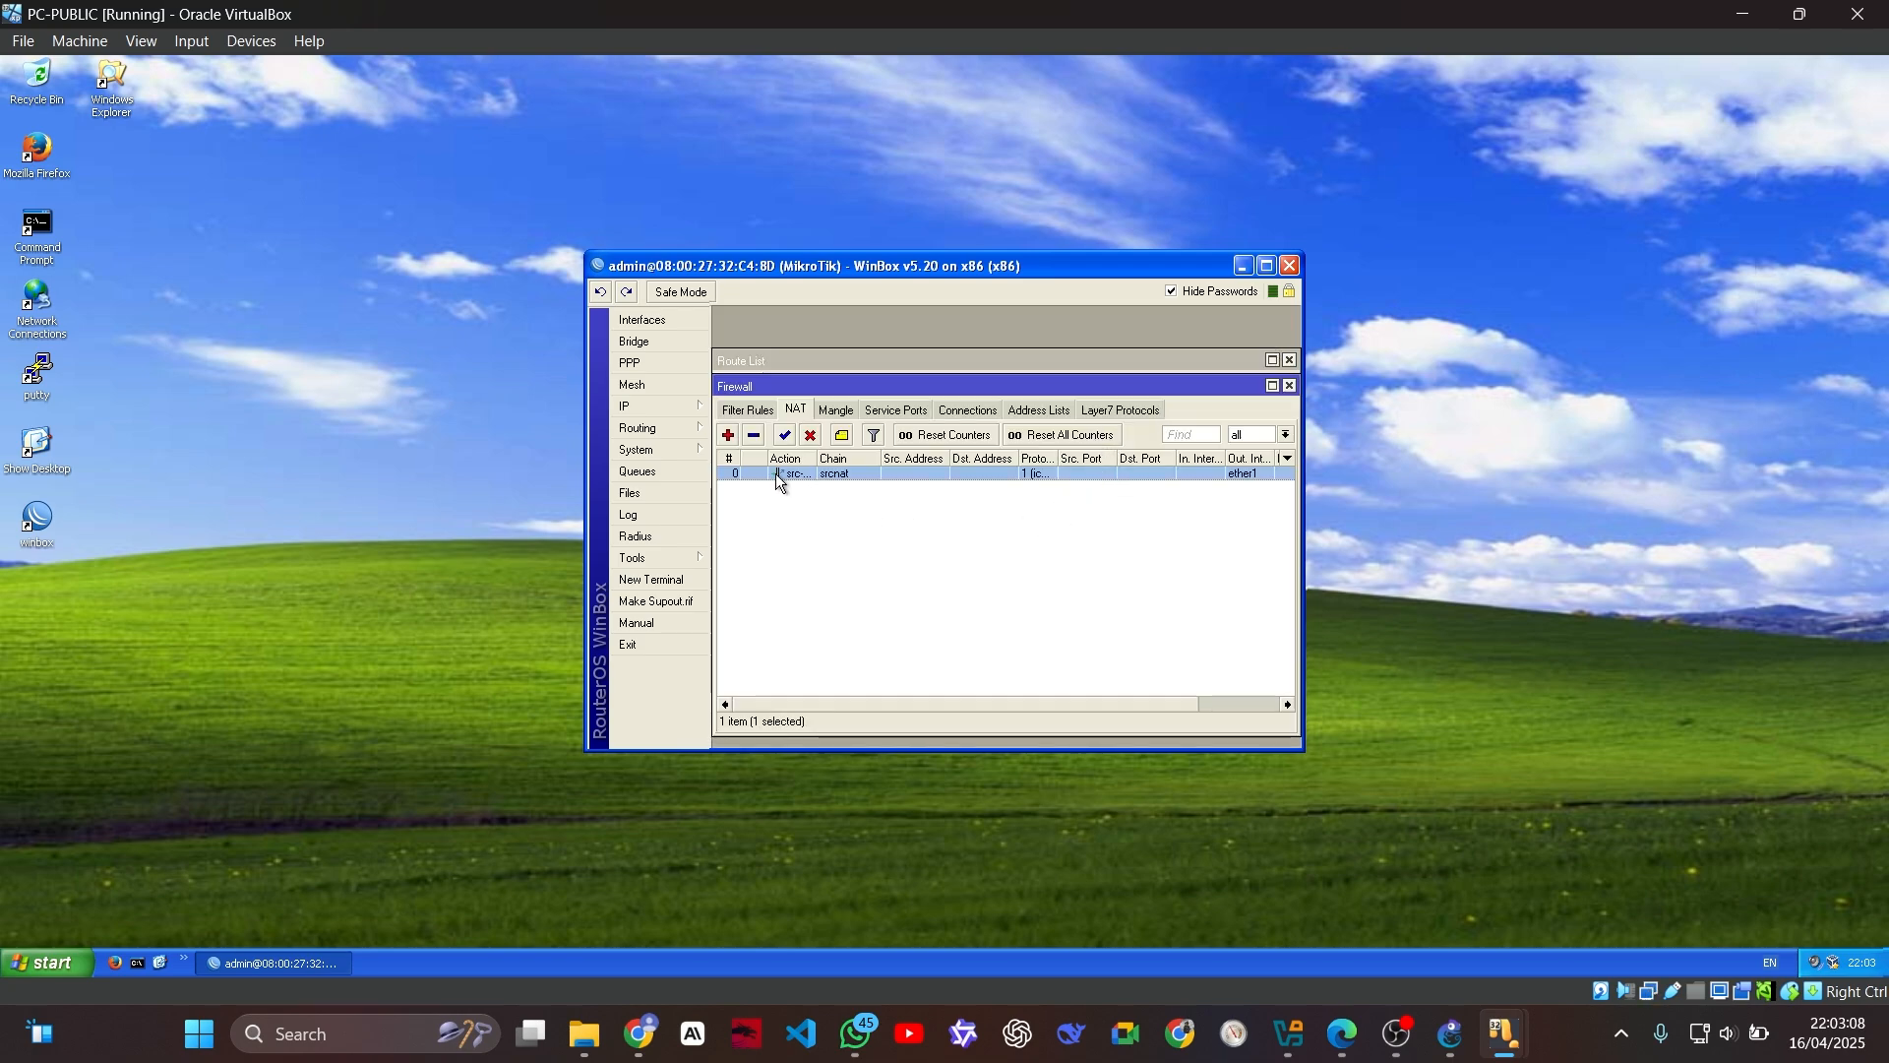
pyautogui.click(728, 435)
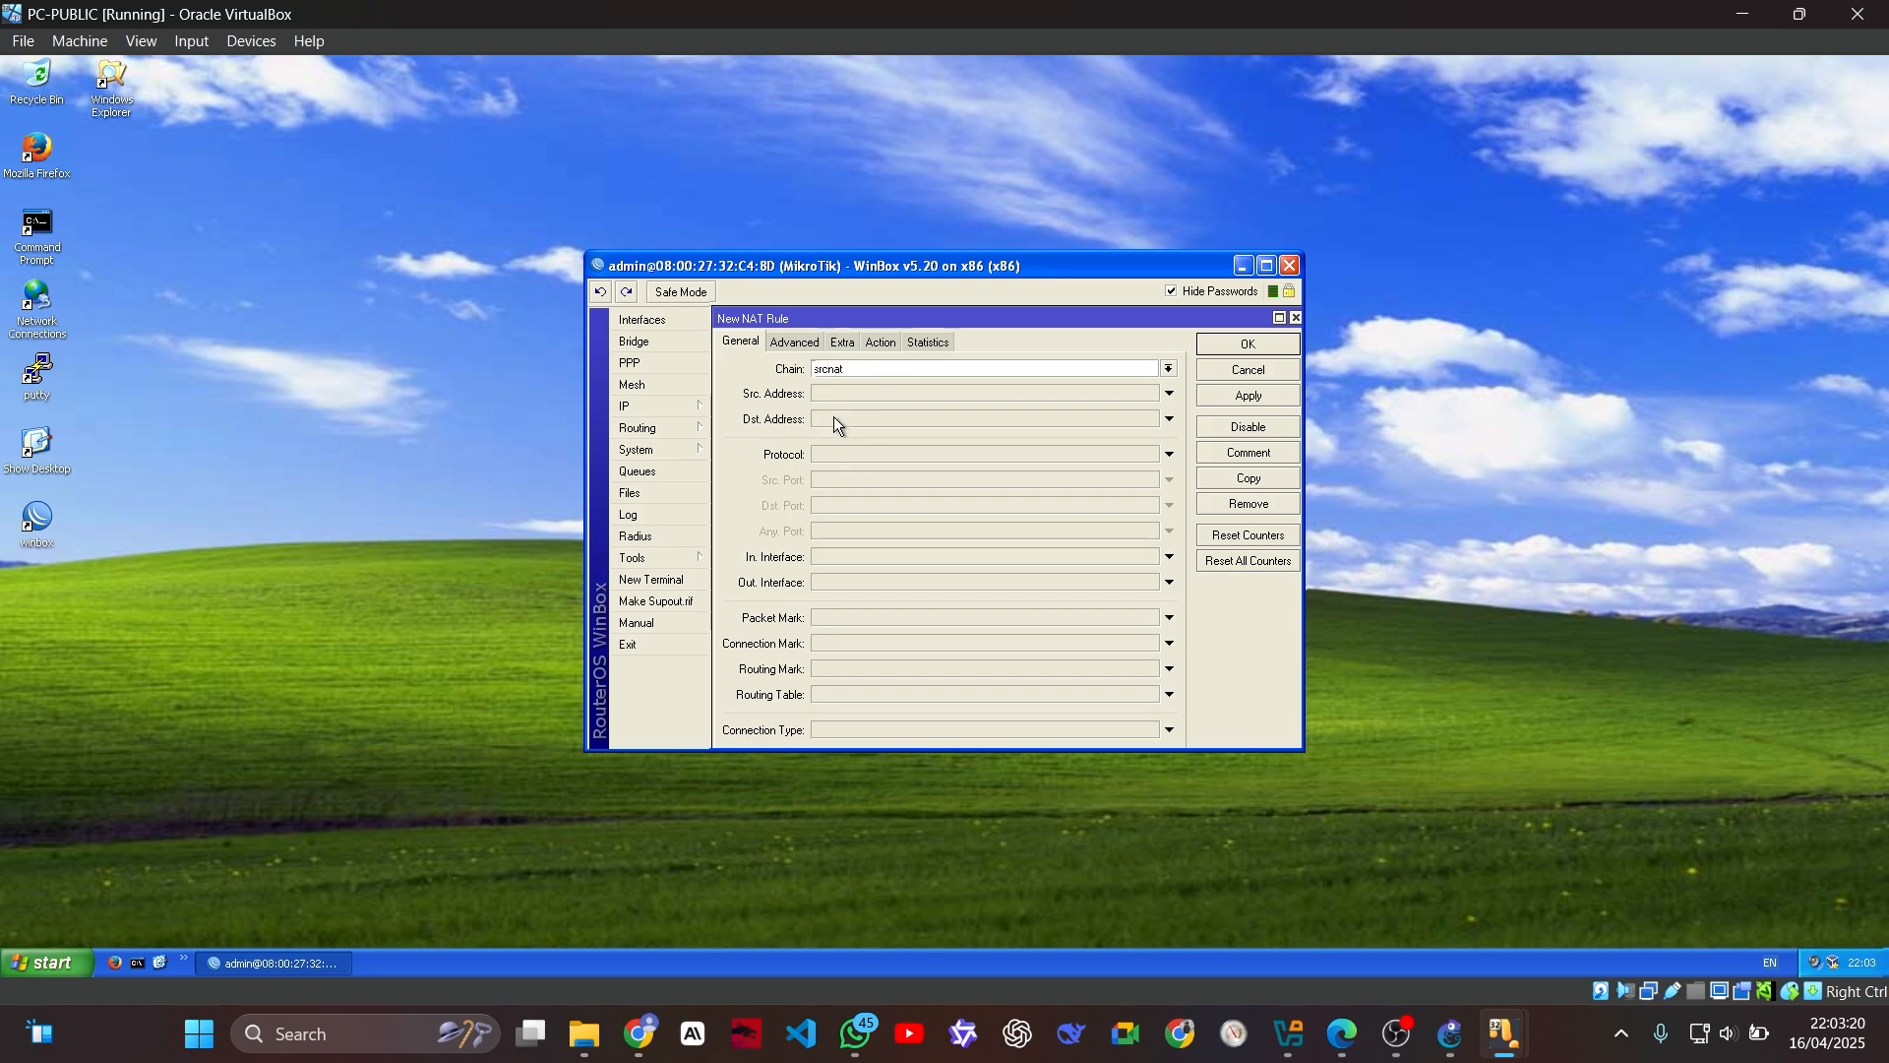
pyautogui.click(840, 453)
pyautogui.click(1150, 456)
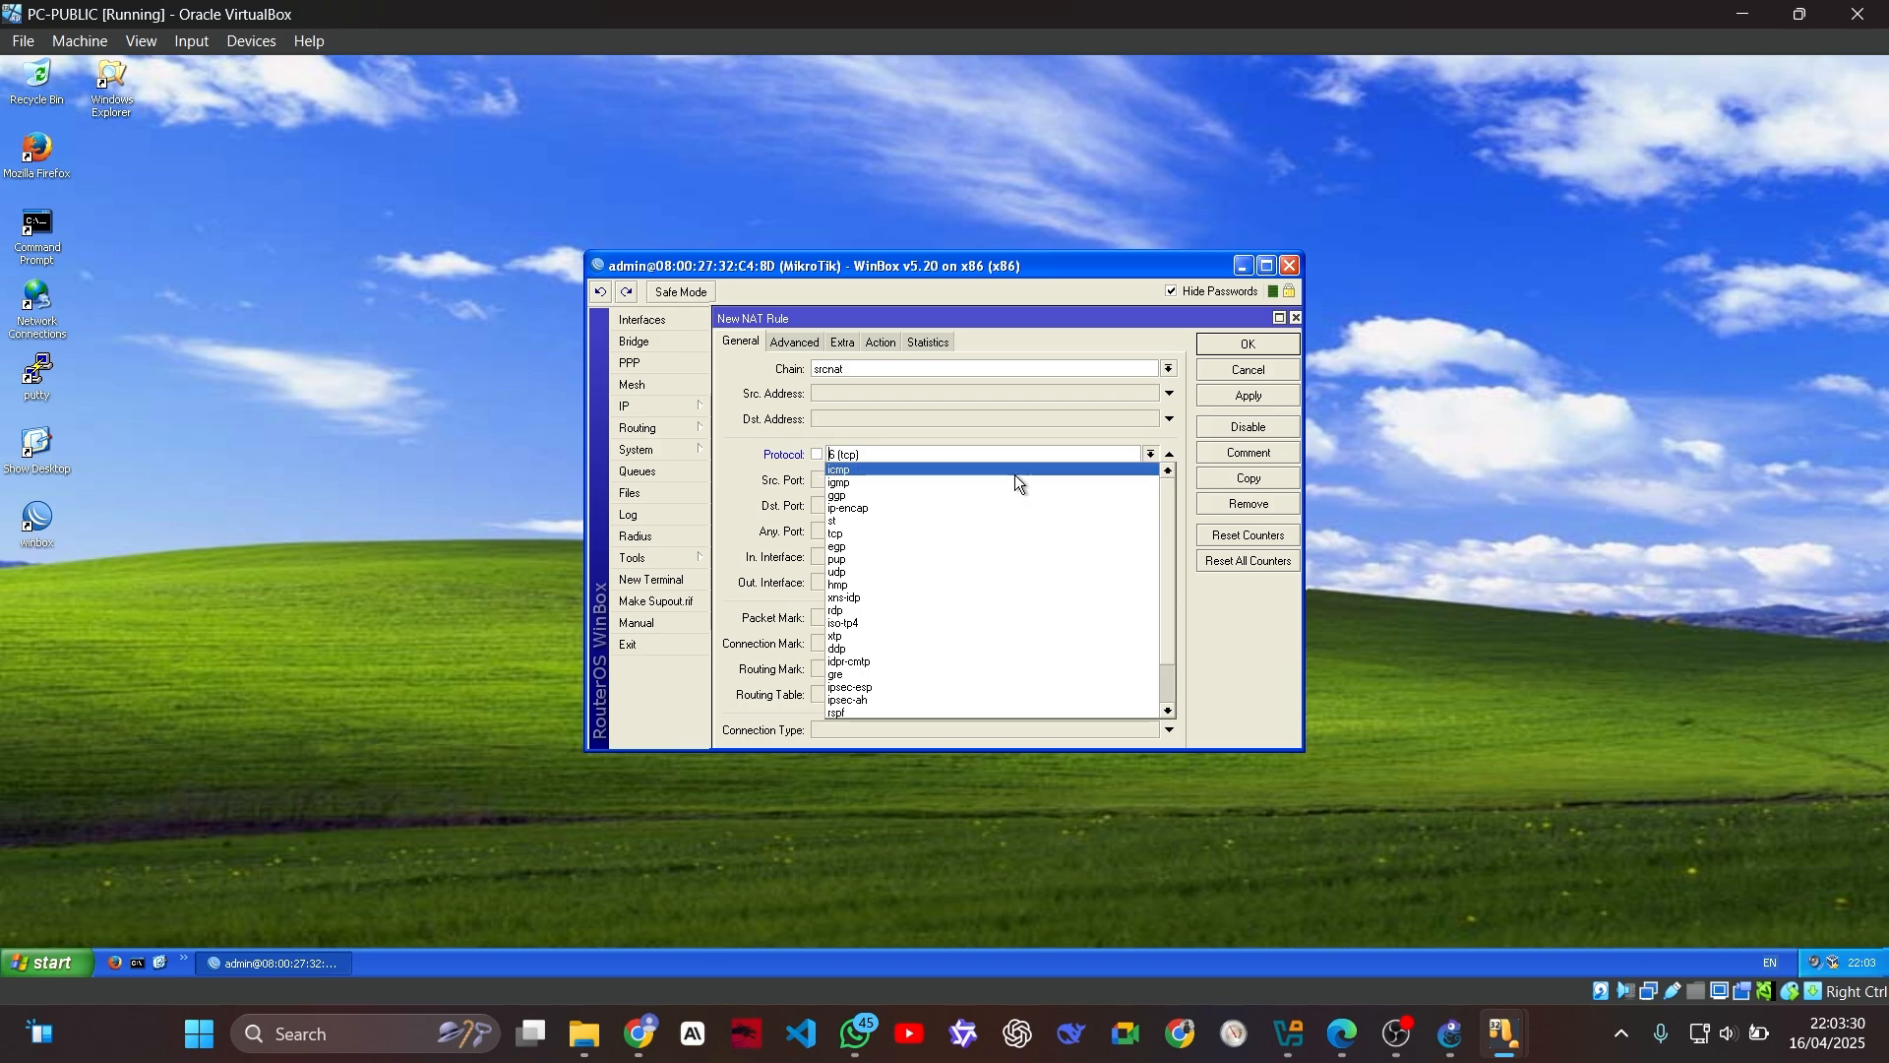
pyautogui.scroll(-1, 944, 539)
pyautogui.scroll(1, 921, 566)
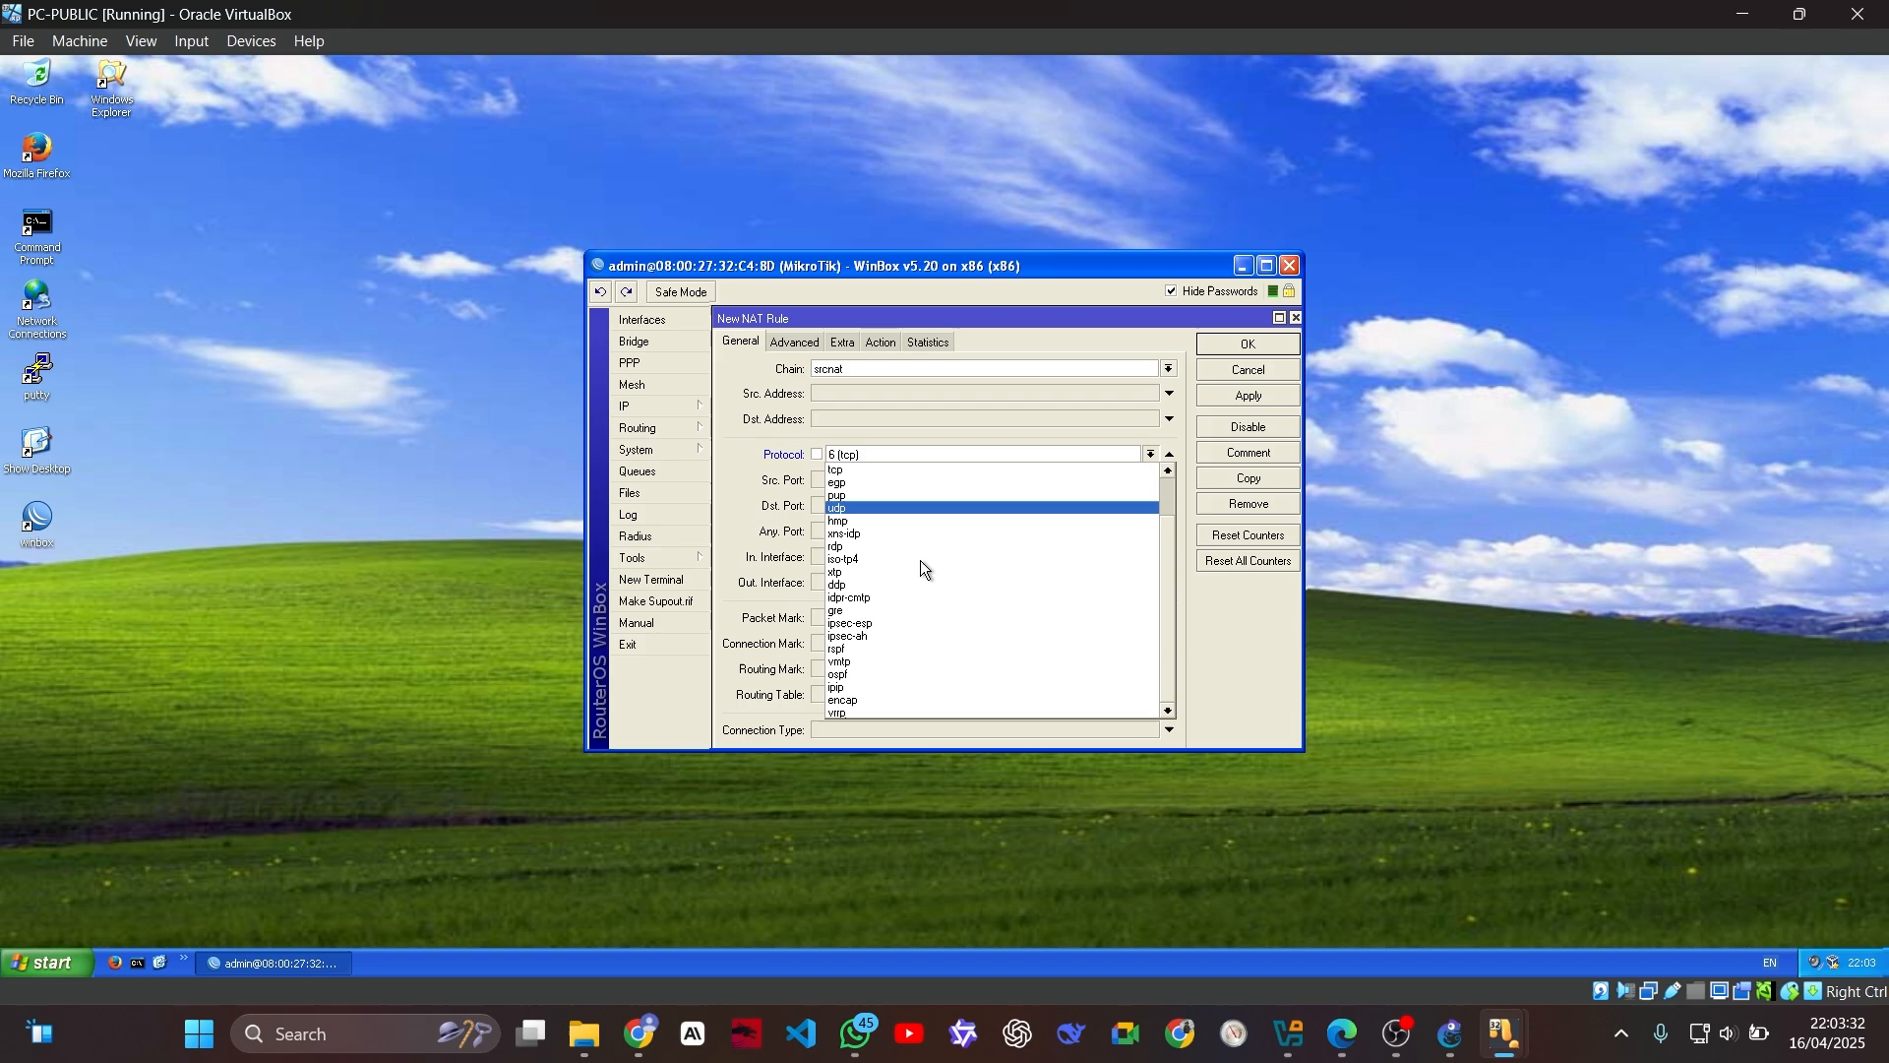
pyautogui.scroll(1, 911, 564)
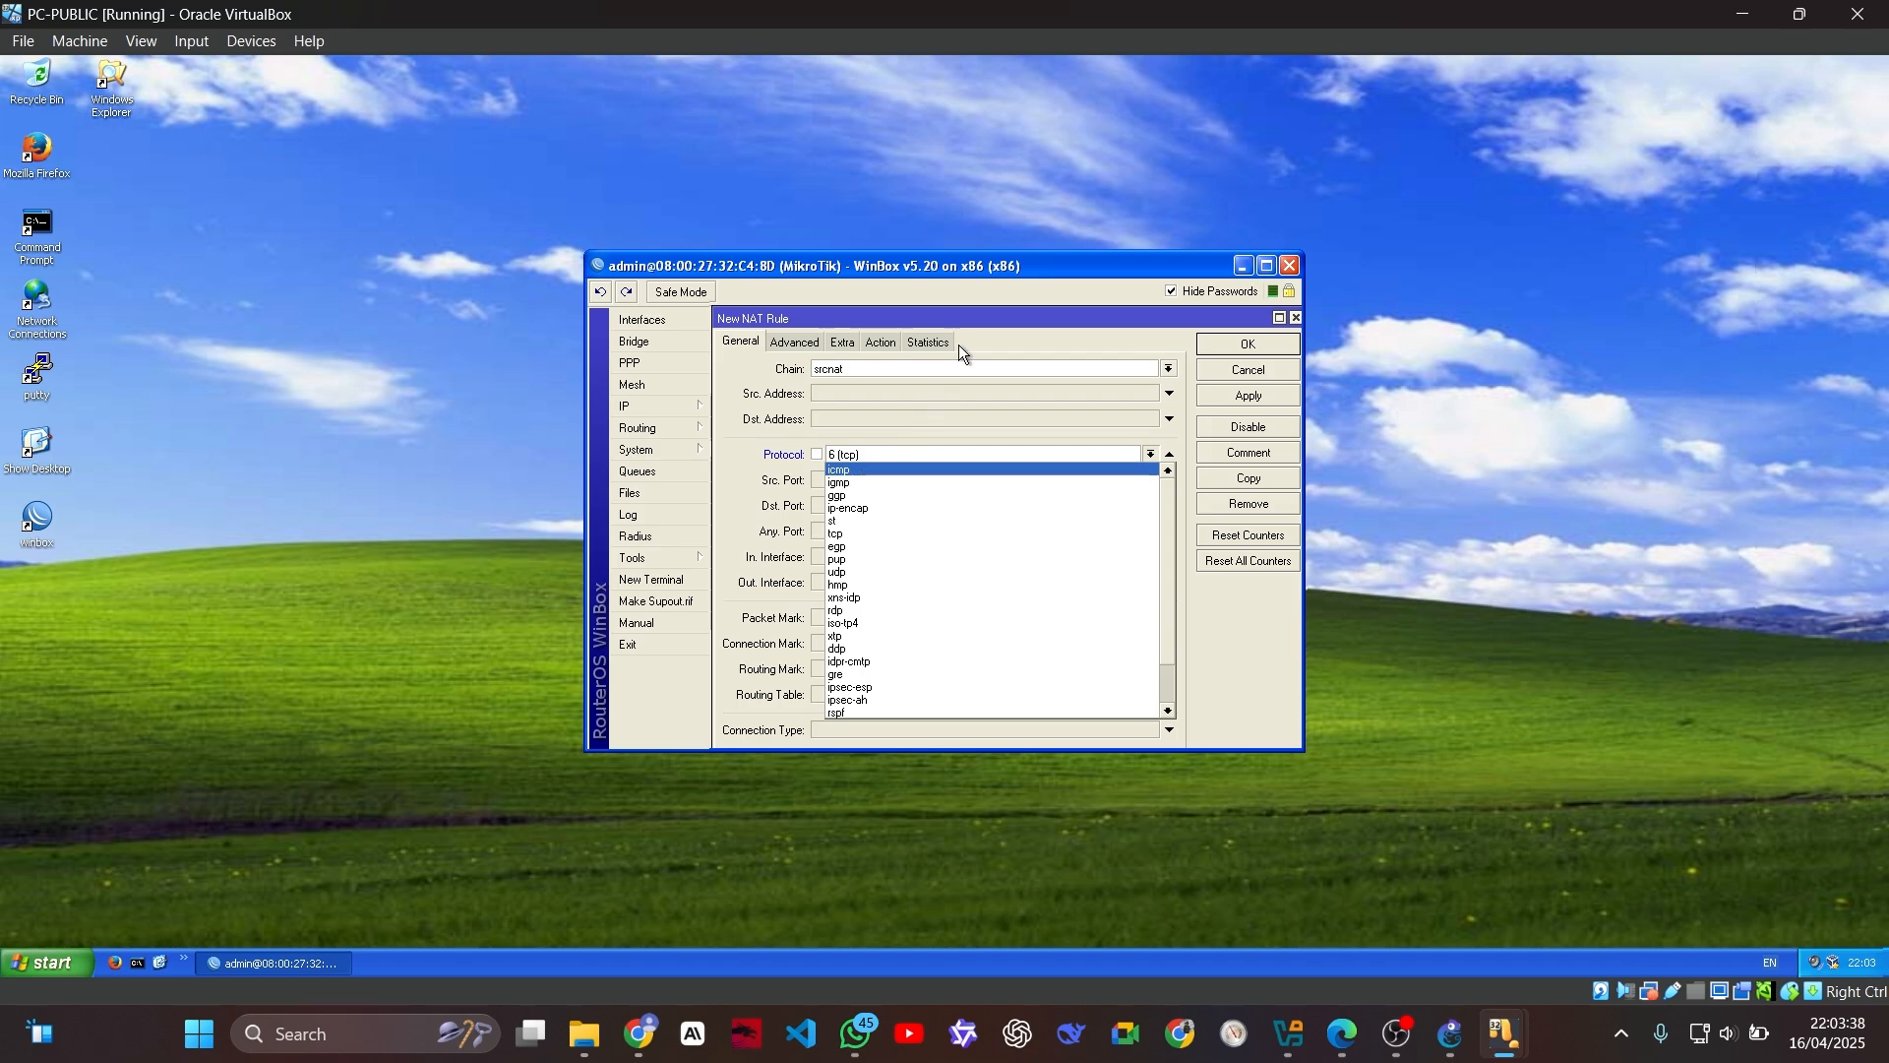
pyautogui.click(971, 285)
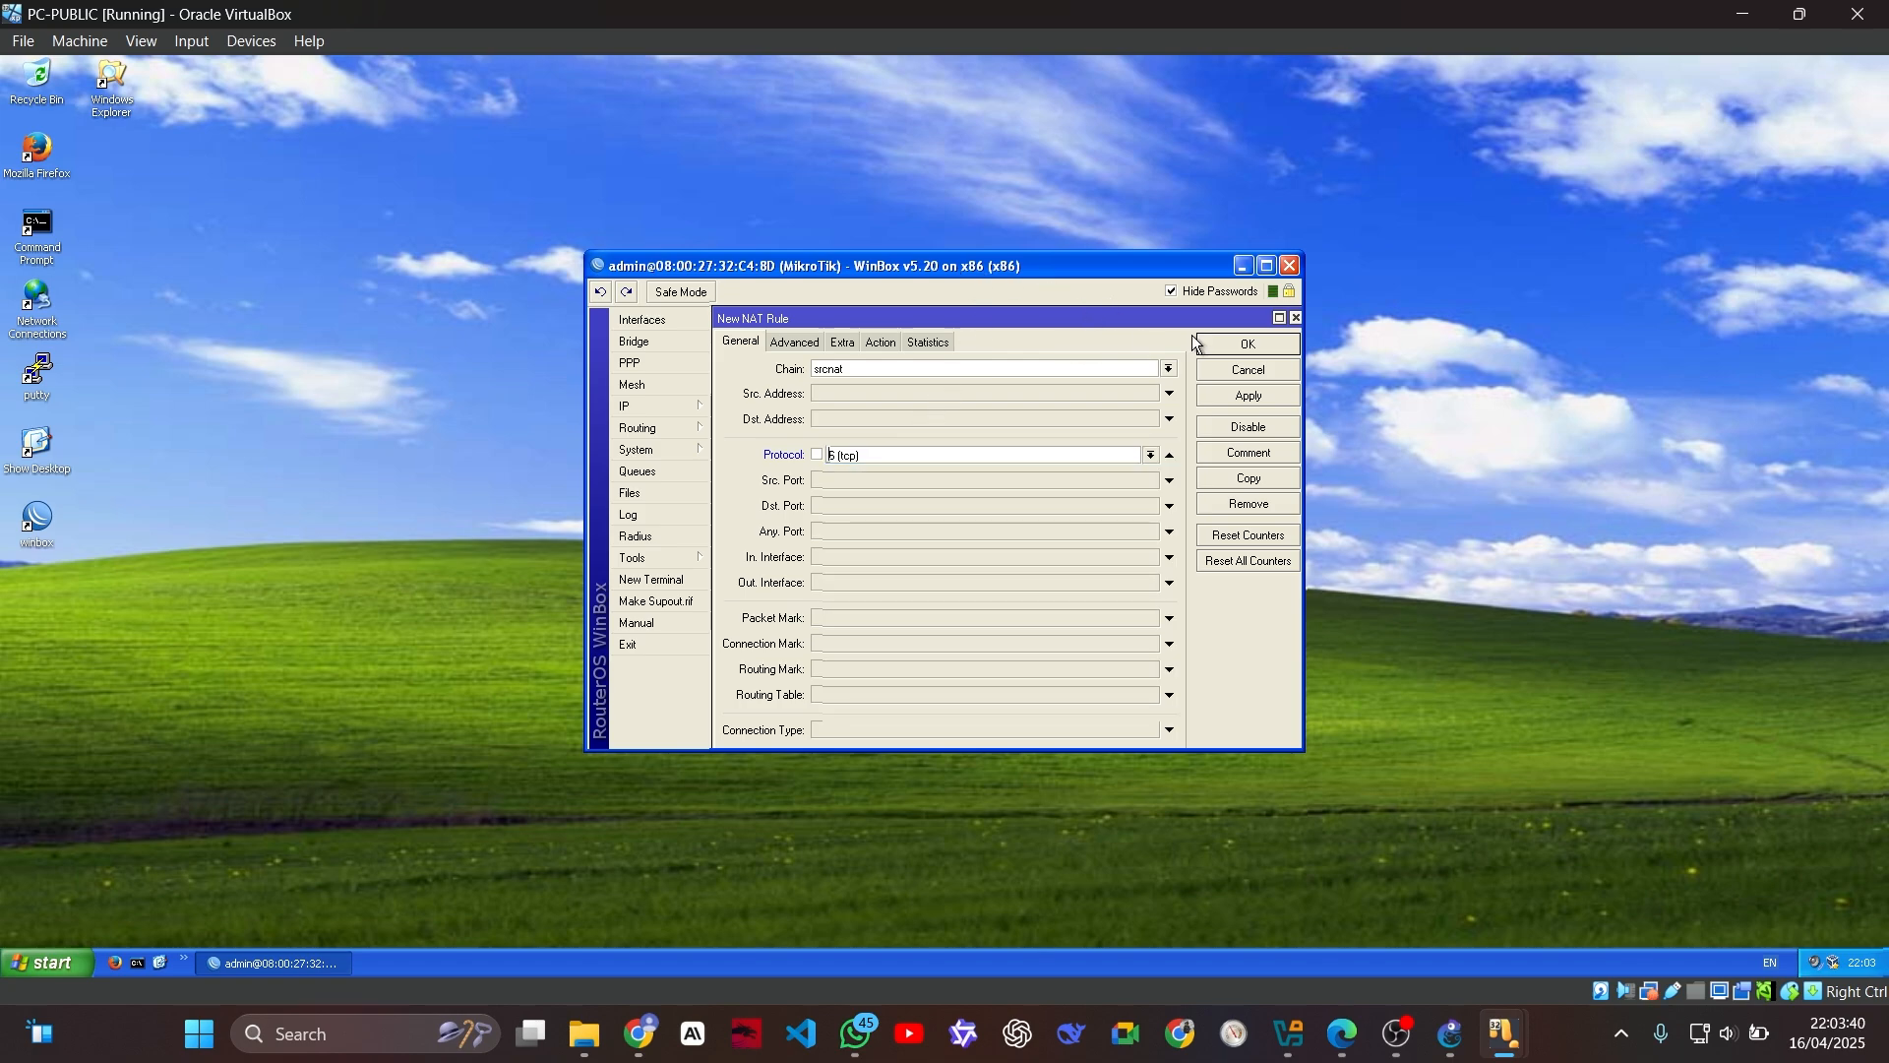
pyautogui.click(1237, 375)
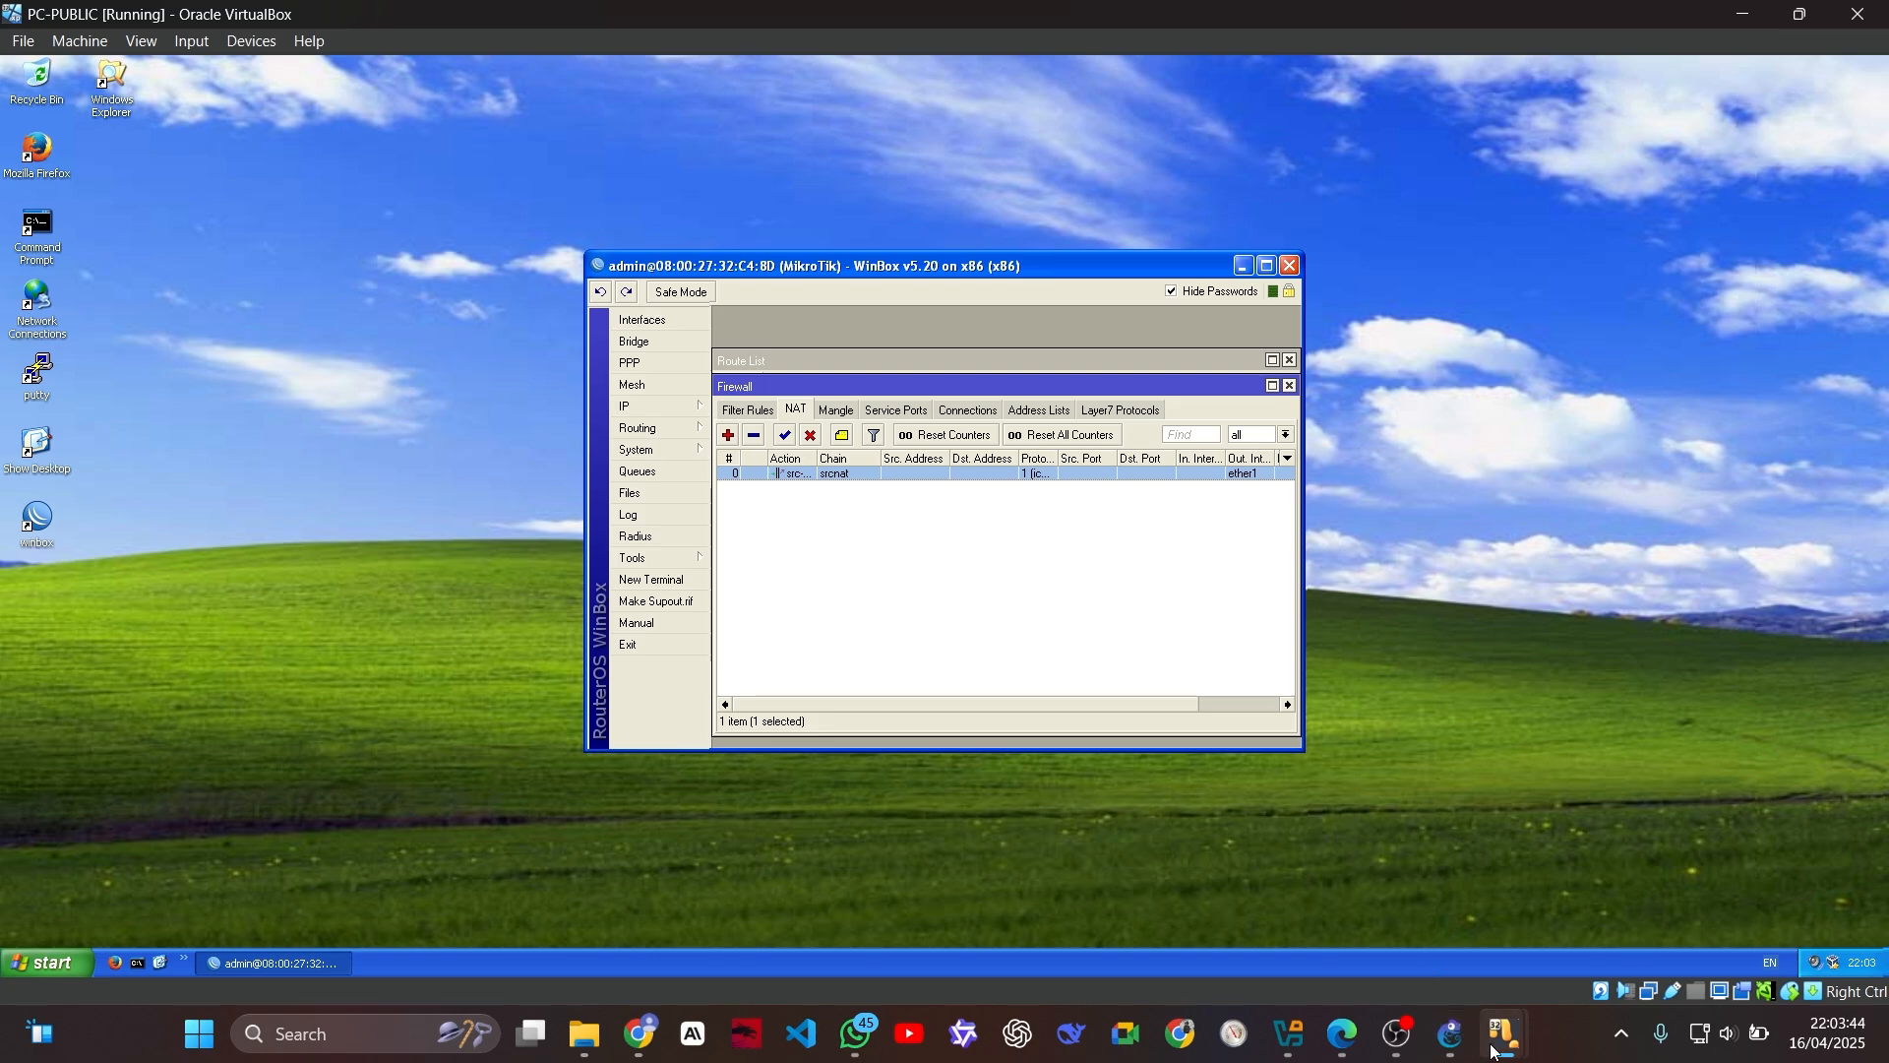
# Step: Switch to the R-NAT router console, return to the root level and enter the ip firewall nat context
pyautogui.moveTo(1503, 1033)
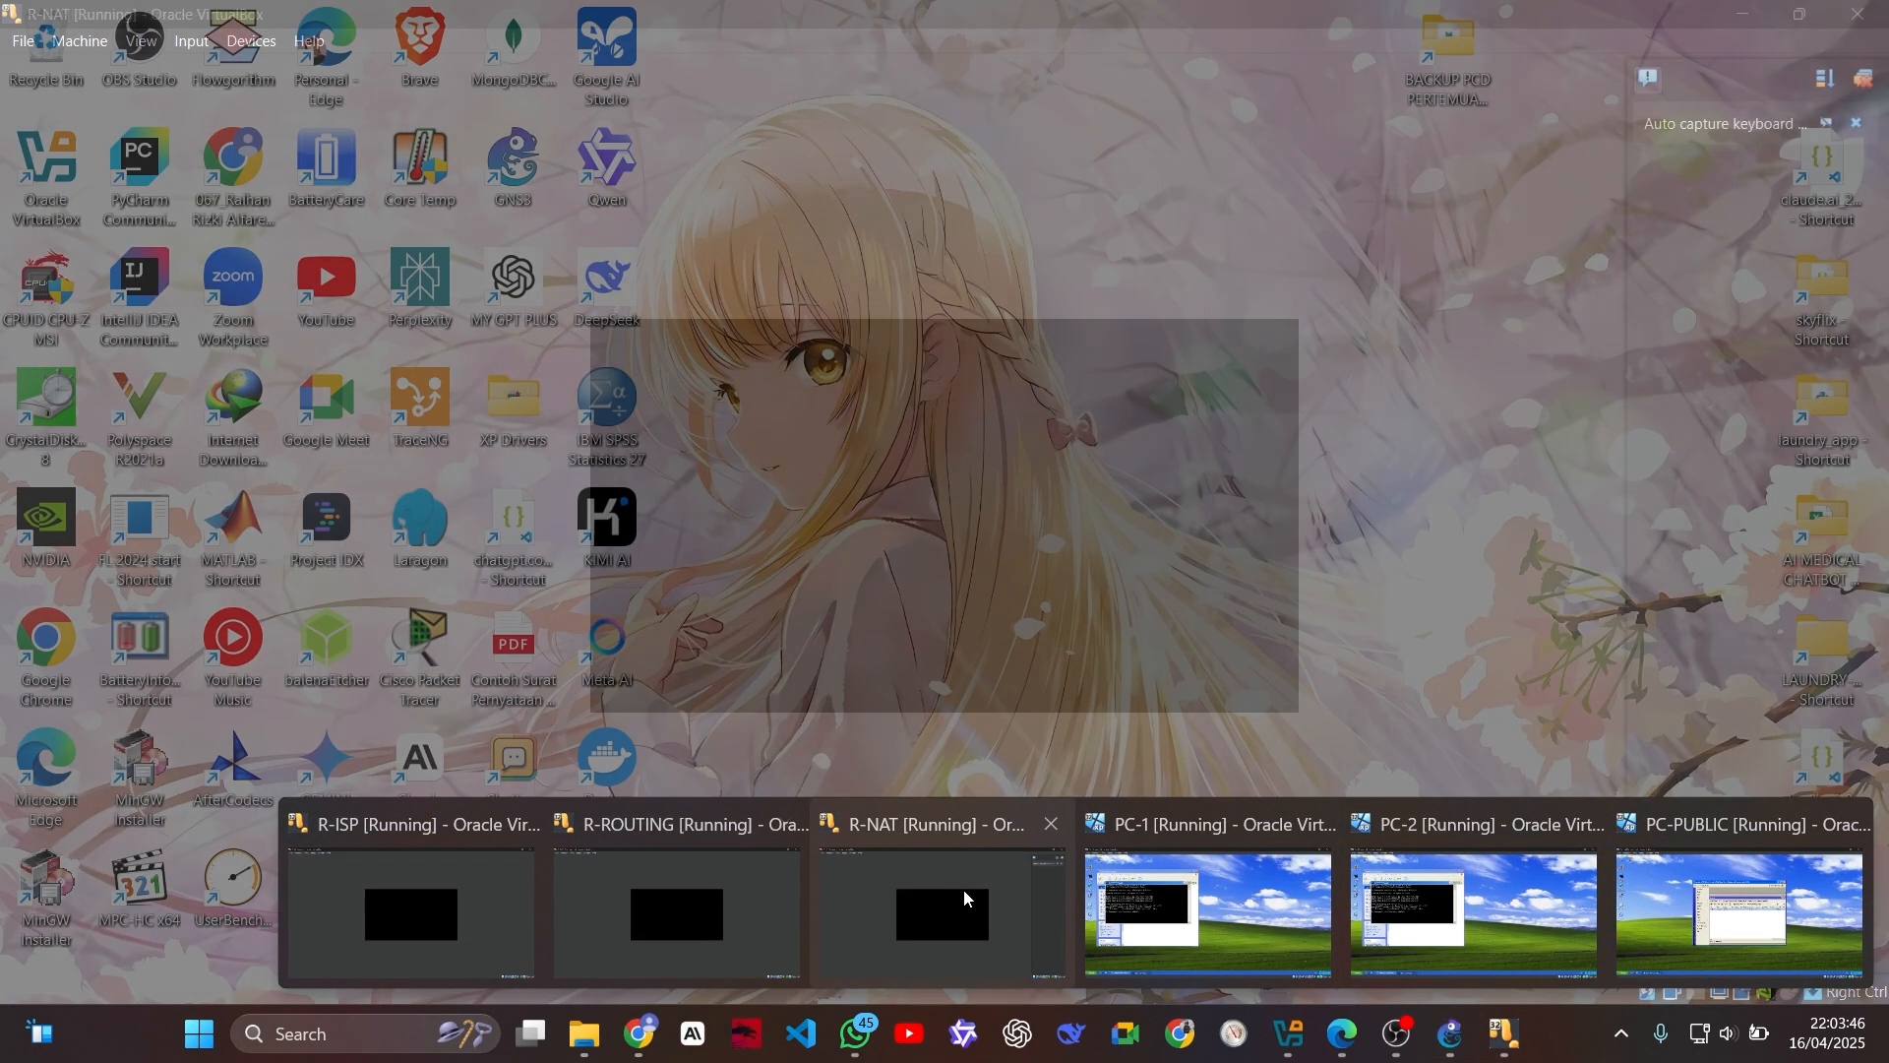
pyautogui.click(970, 899)
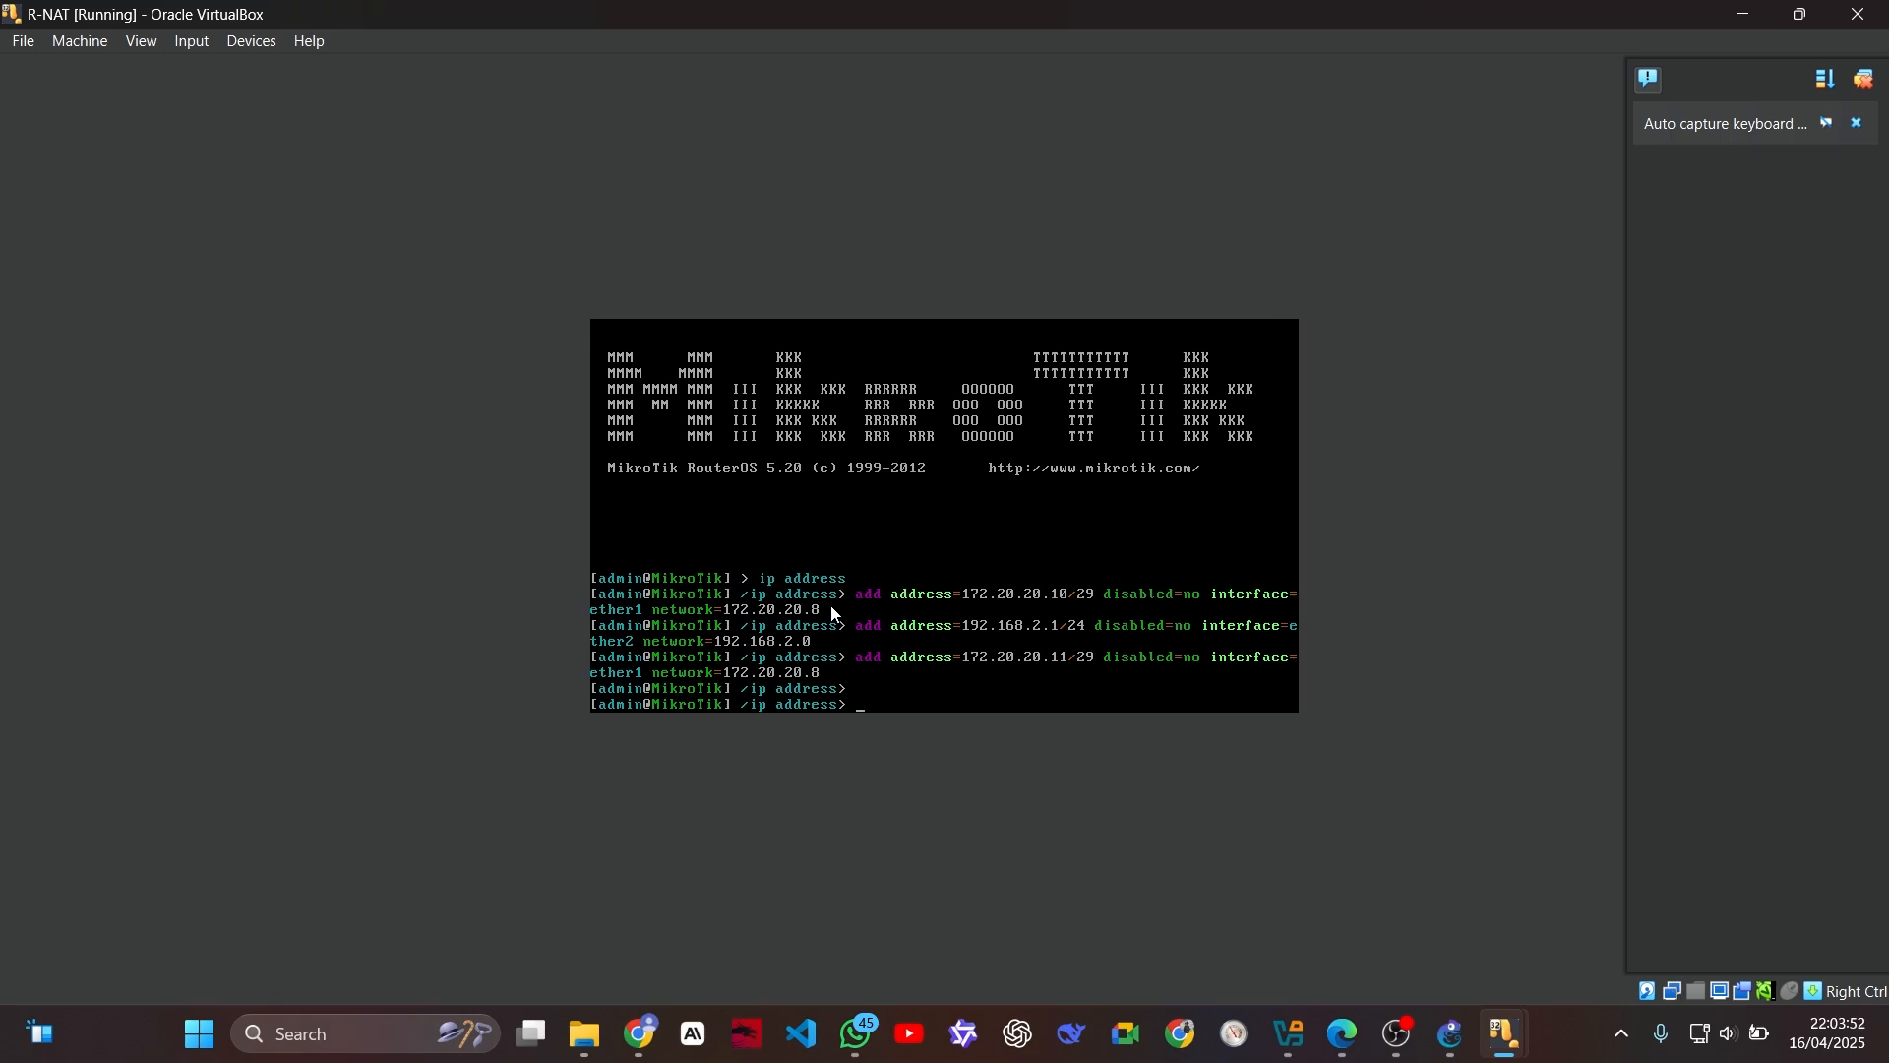
pyautogui.write('/')
pyautogui.press('Return')
pyautogui.write('ip ')
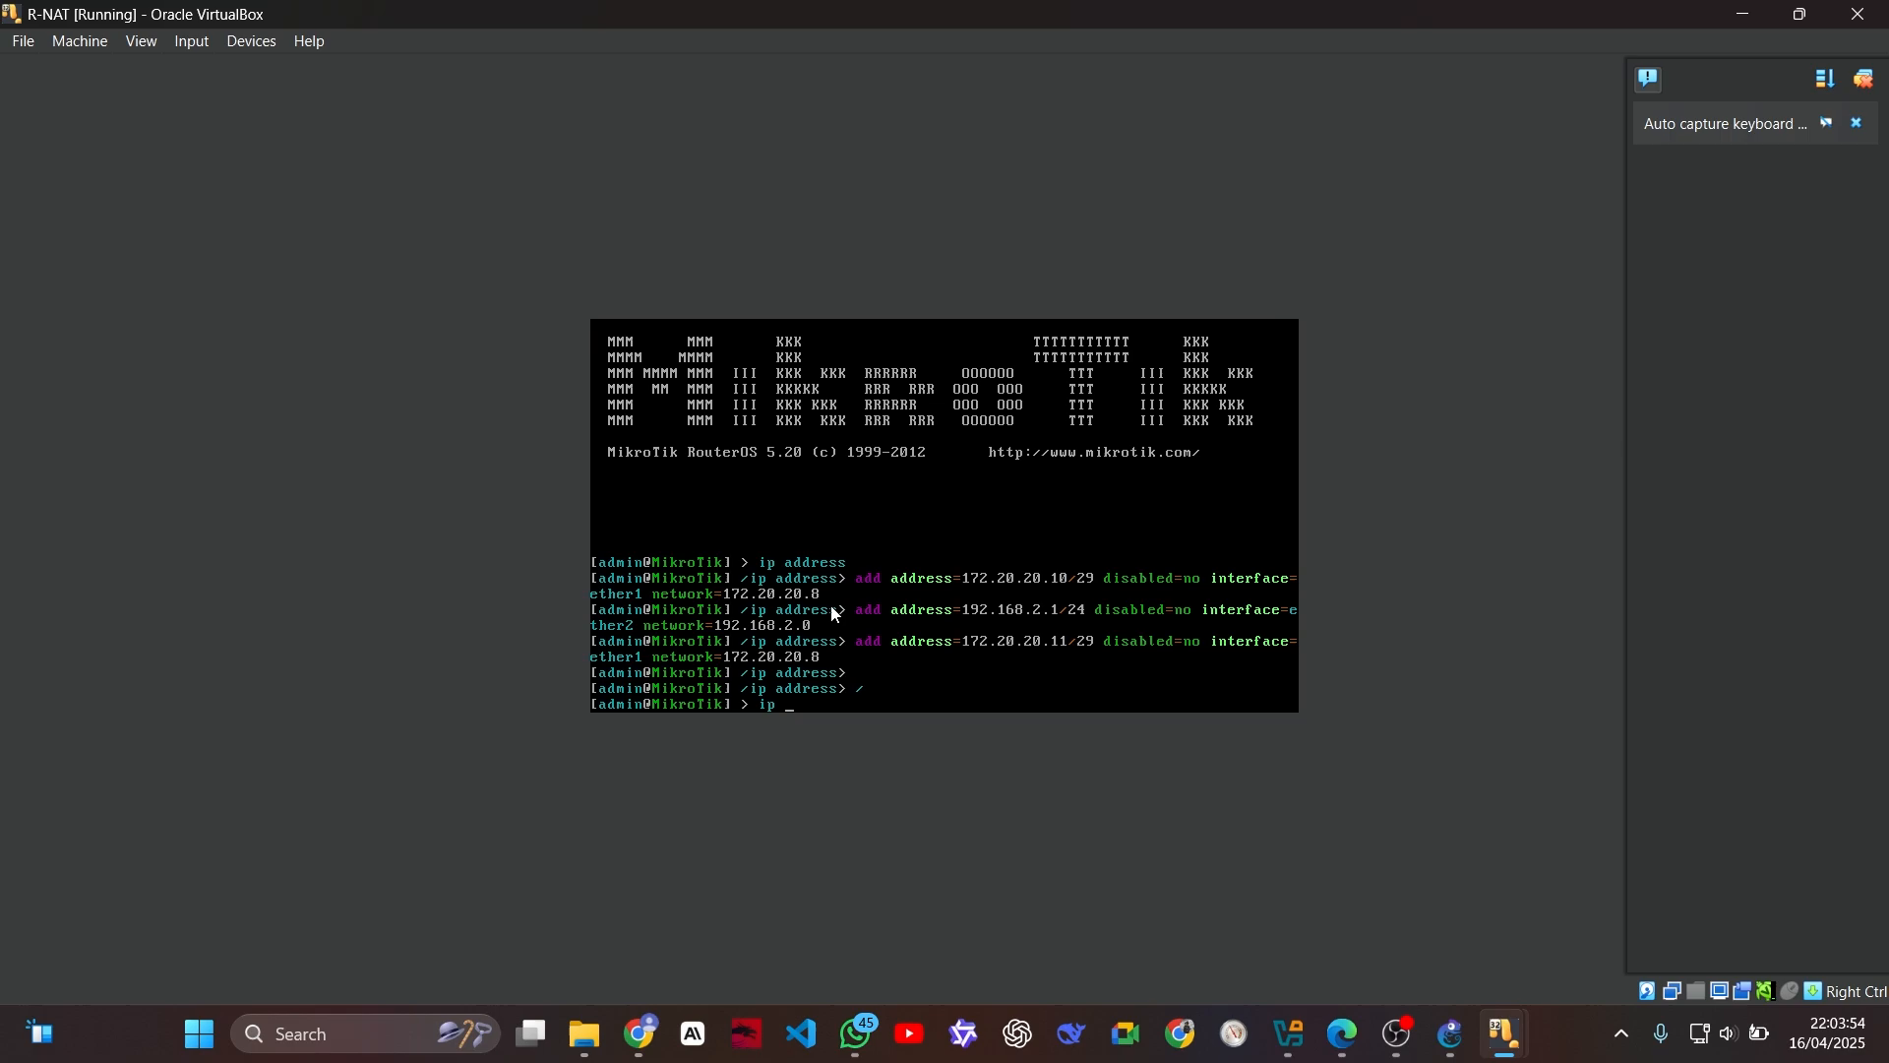
pyautogui.write('firewall nat')
pyautogui.press('Return')
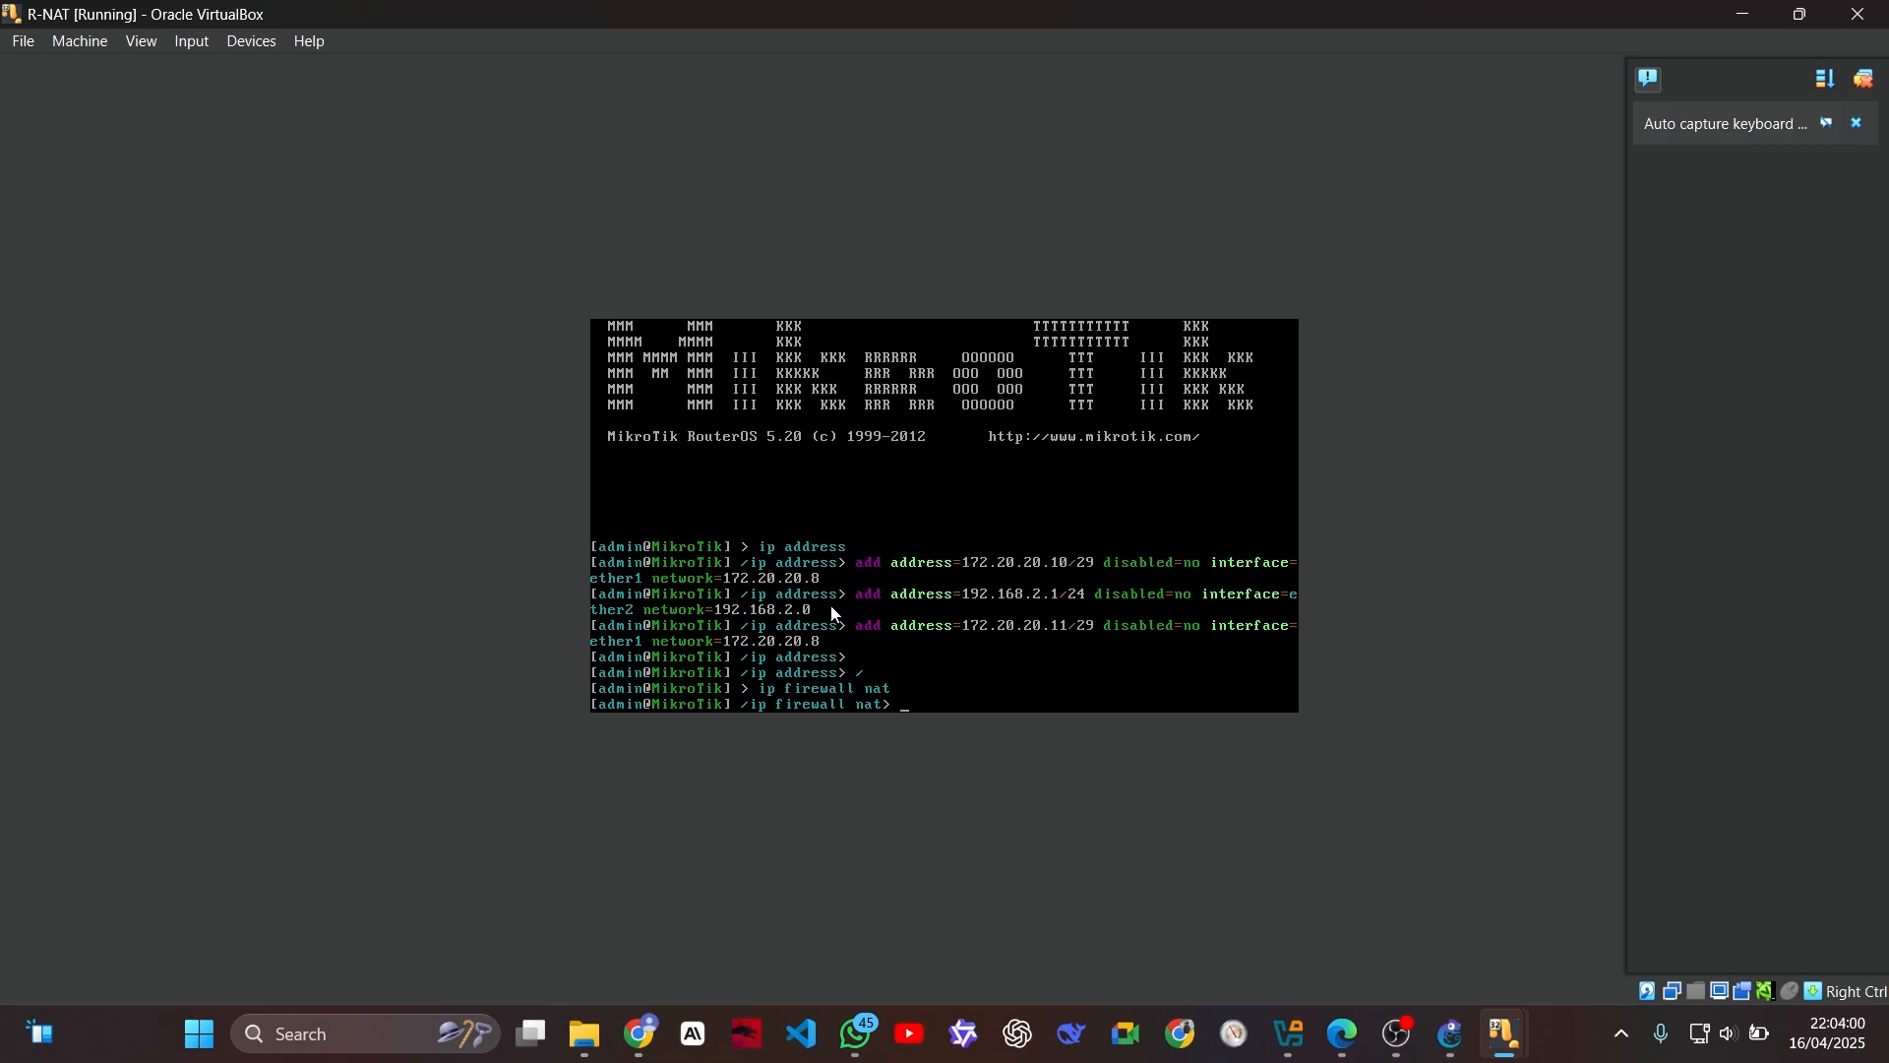
# Step: Begin an add command for a NAT rule with action=src-nat, chain=srcnat and disabled=no
pyautogui.write('add action==src-nat chain-srcnat')
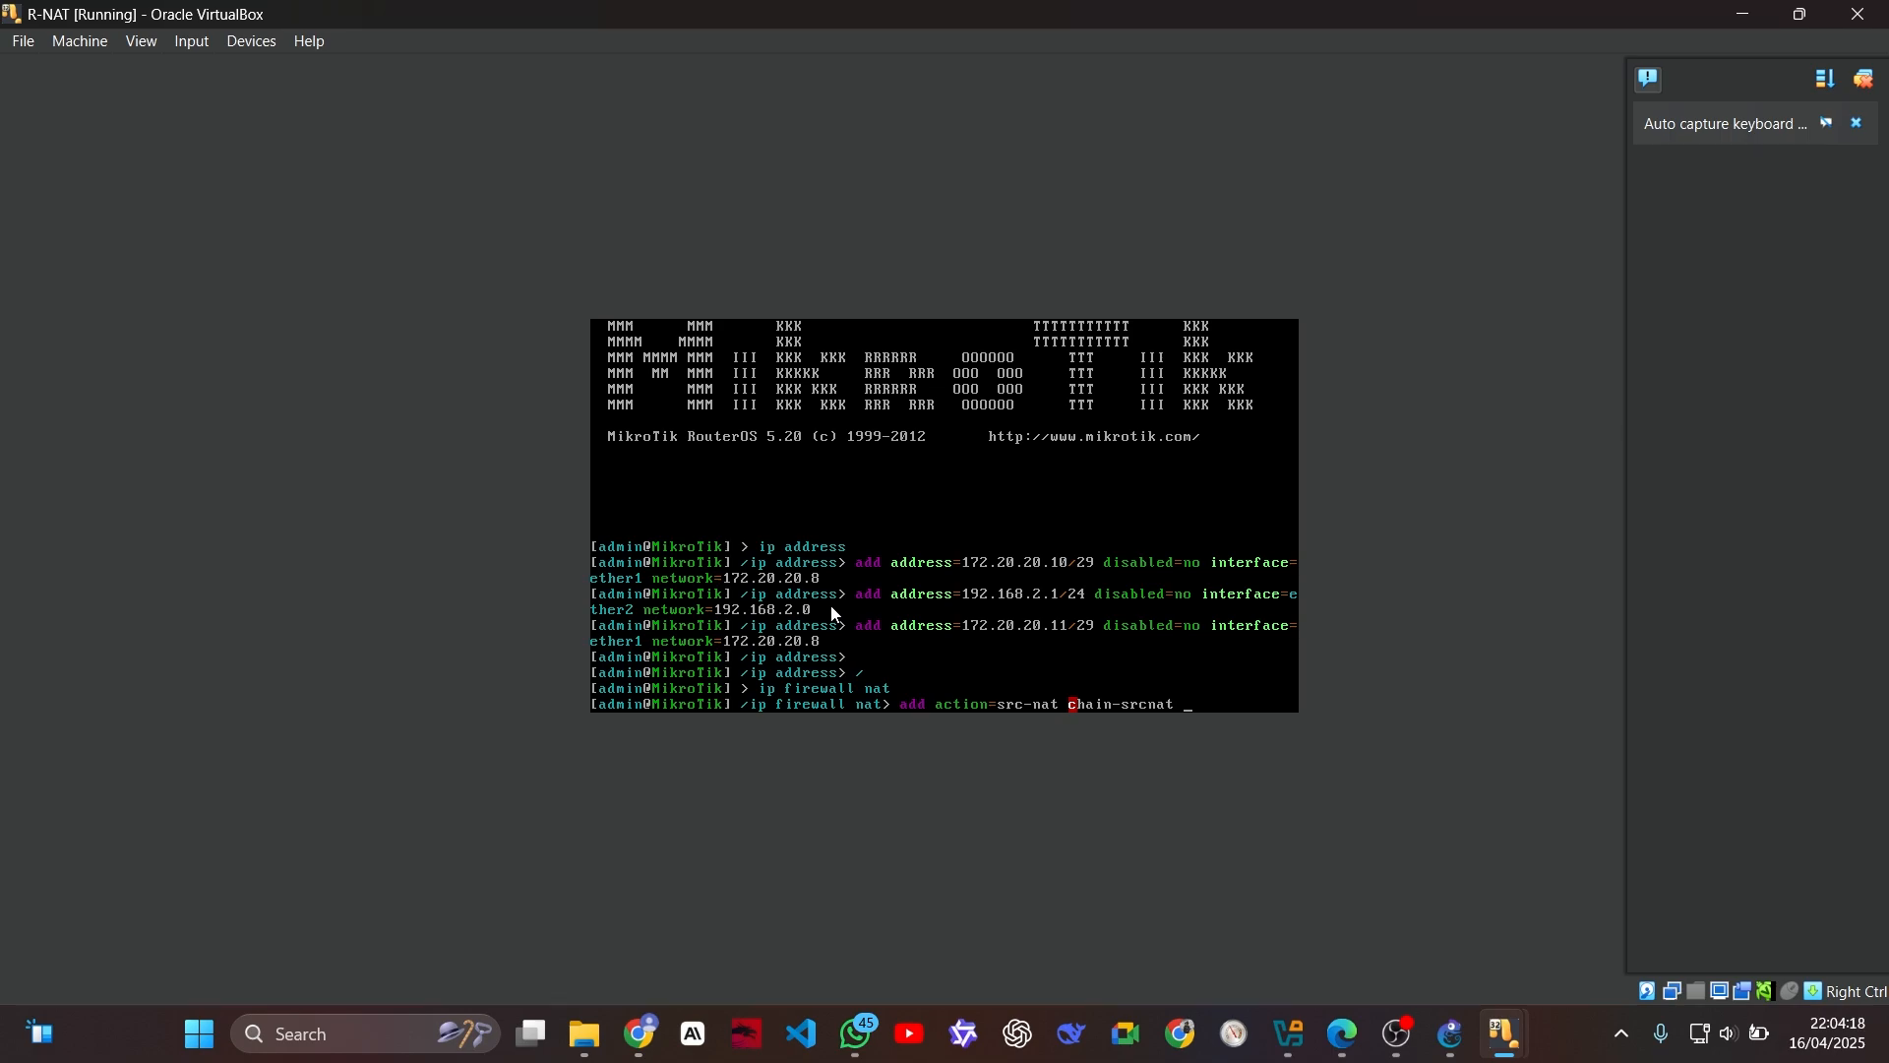
pyautogui.write(' disabled=no')
pyautogui.press('Left')
pyautogui.press('Left')
pyautogui.press('Left')
pyautogui.press('Left')
pyautogui.press('BackSpace')
pyautogui.write('=o')
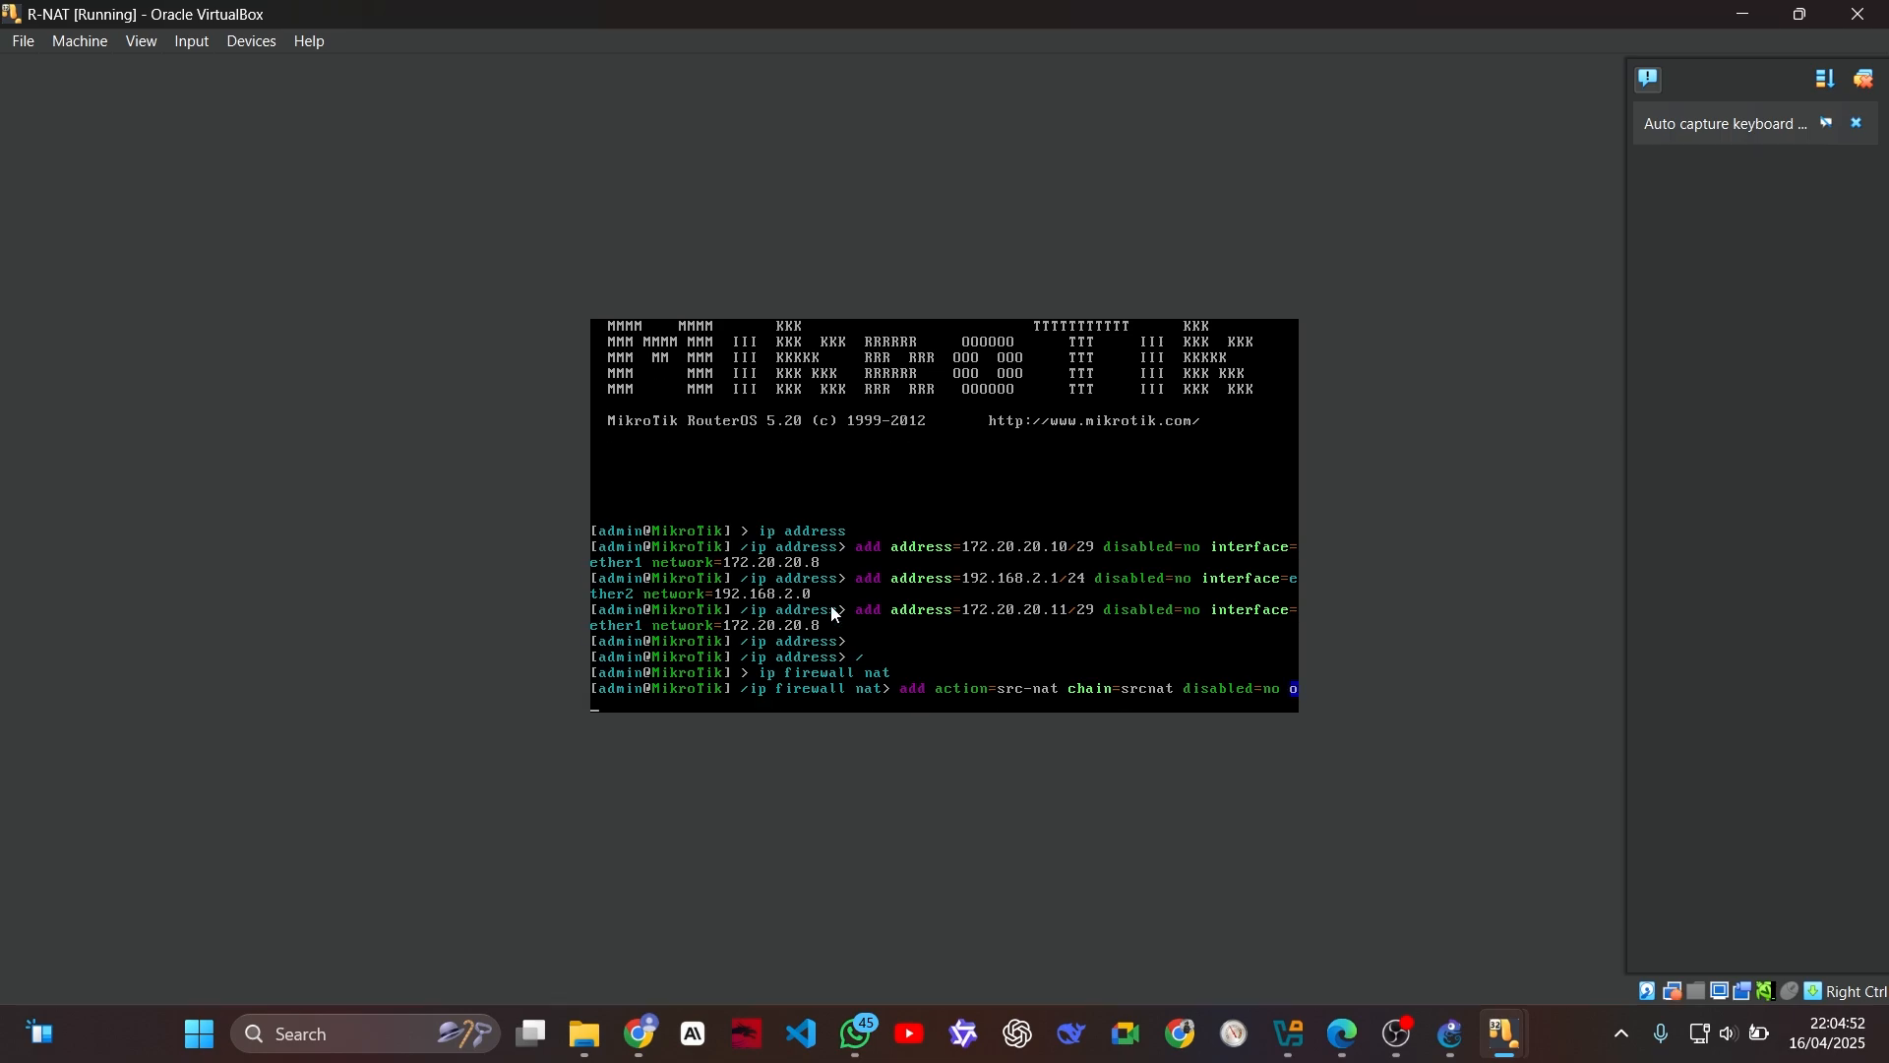
pyautogui.write('ut-interface=ether1 protocol=!i')
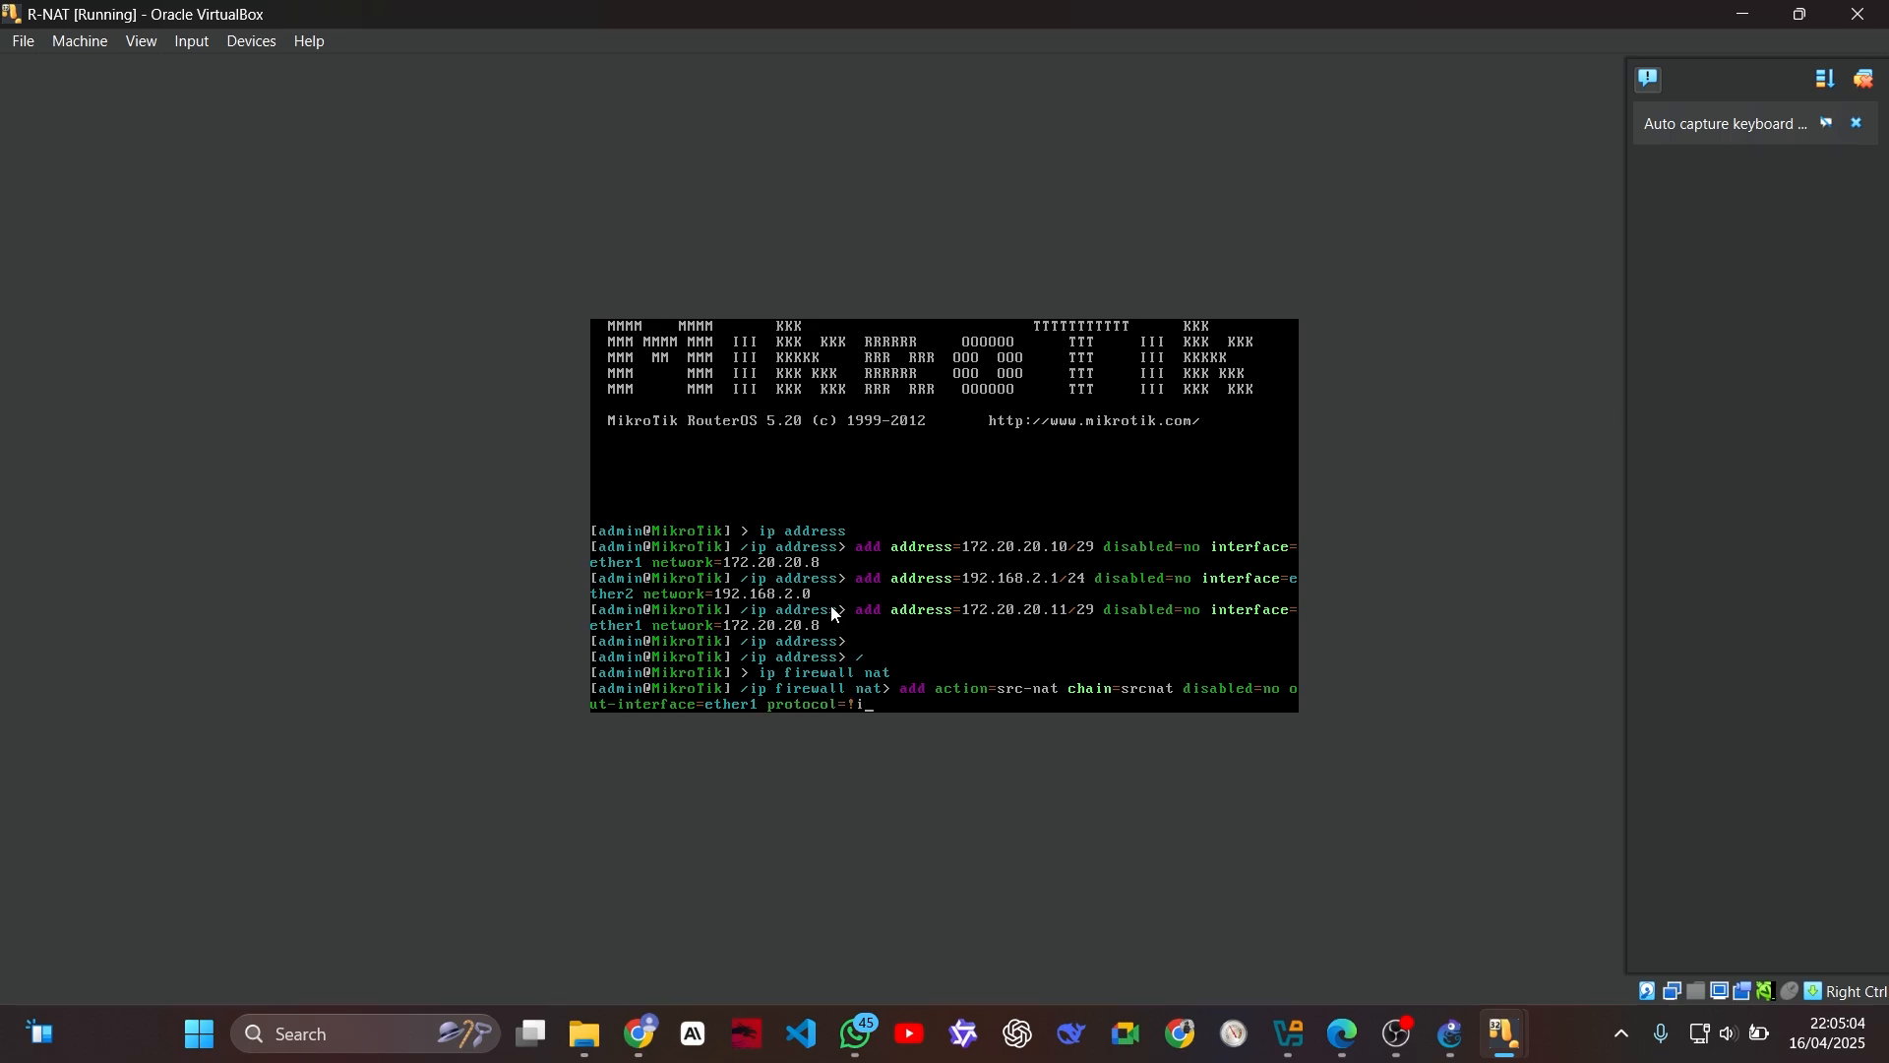
pyautogui.write('cmp')
pyautogui.write(' to-addr')
pyautogui.write('esses')
pyautogui.write('=172.')
pyautogui.write('20.0')
pyautogui.write('2')
# Step: Complete the NAT rule command with to-addresses=172.20.20.10 and execute it
pyautogui.press('BackSpace')
pyautogui.press('BackSpace')
pyautogui.write('20.10')
pyautogui.press('Return')
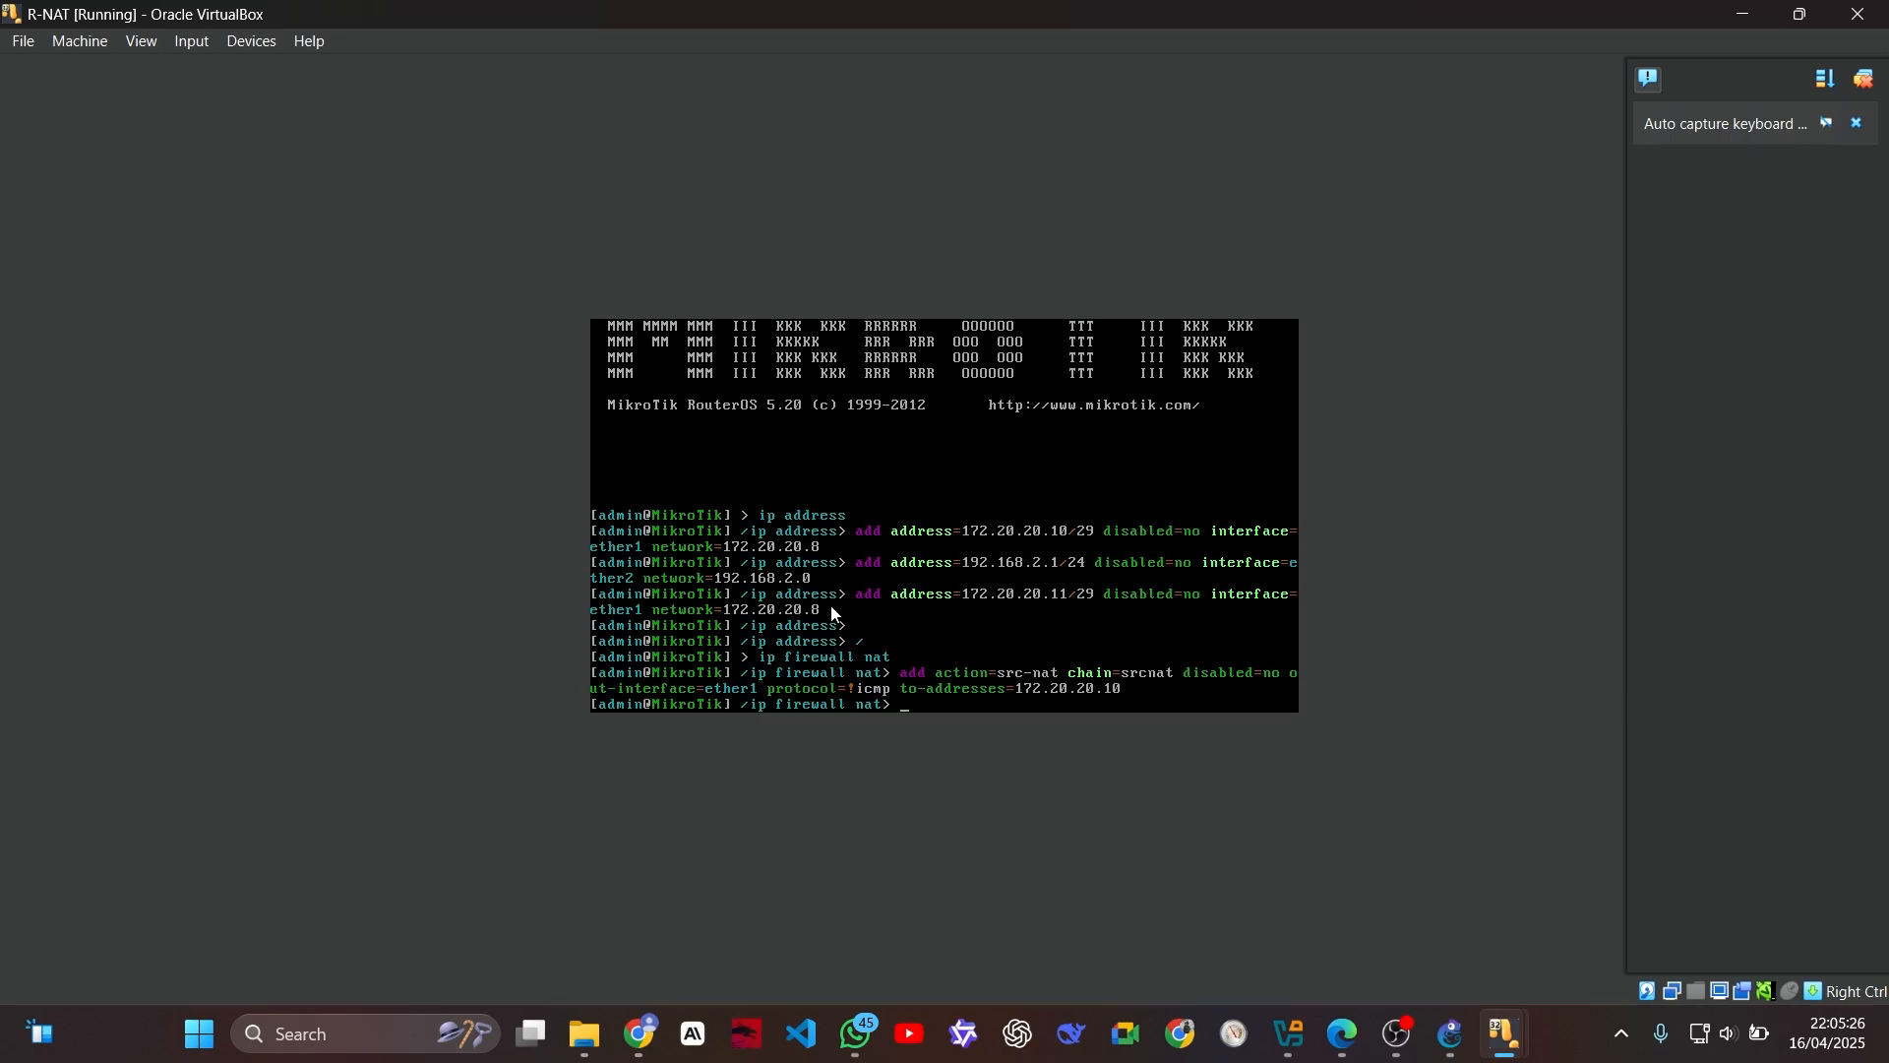
# Step: Switch to PC-PUBLIC and widen the NAT list's Protocol column to read each rule's protocol
pyautogui.moveTo(1500, 1042)
pyautogui.click(1689, 895)
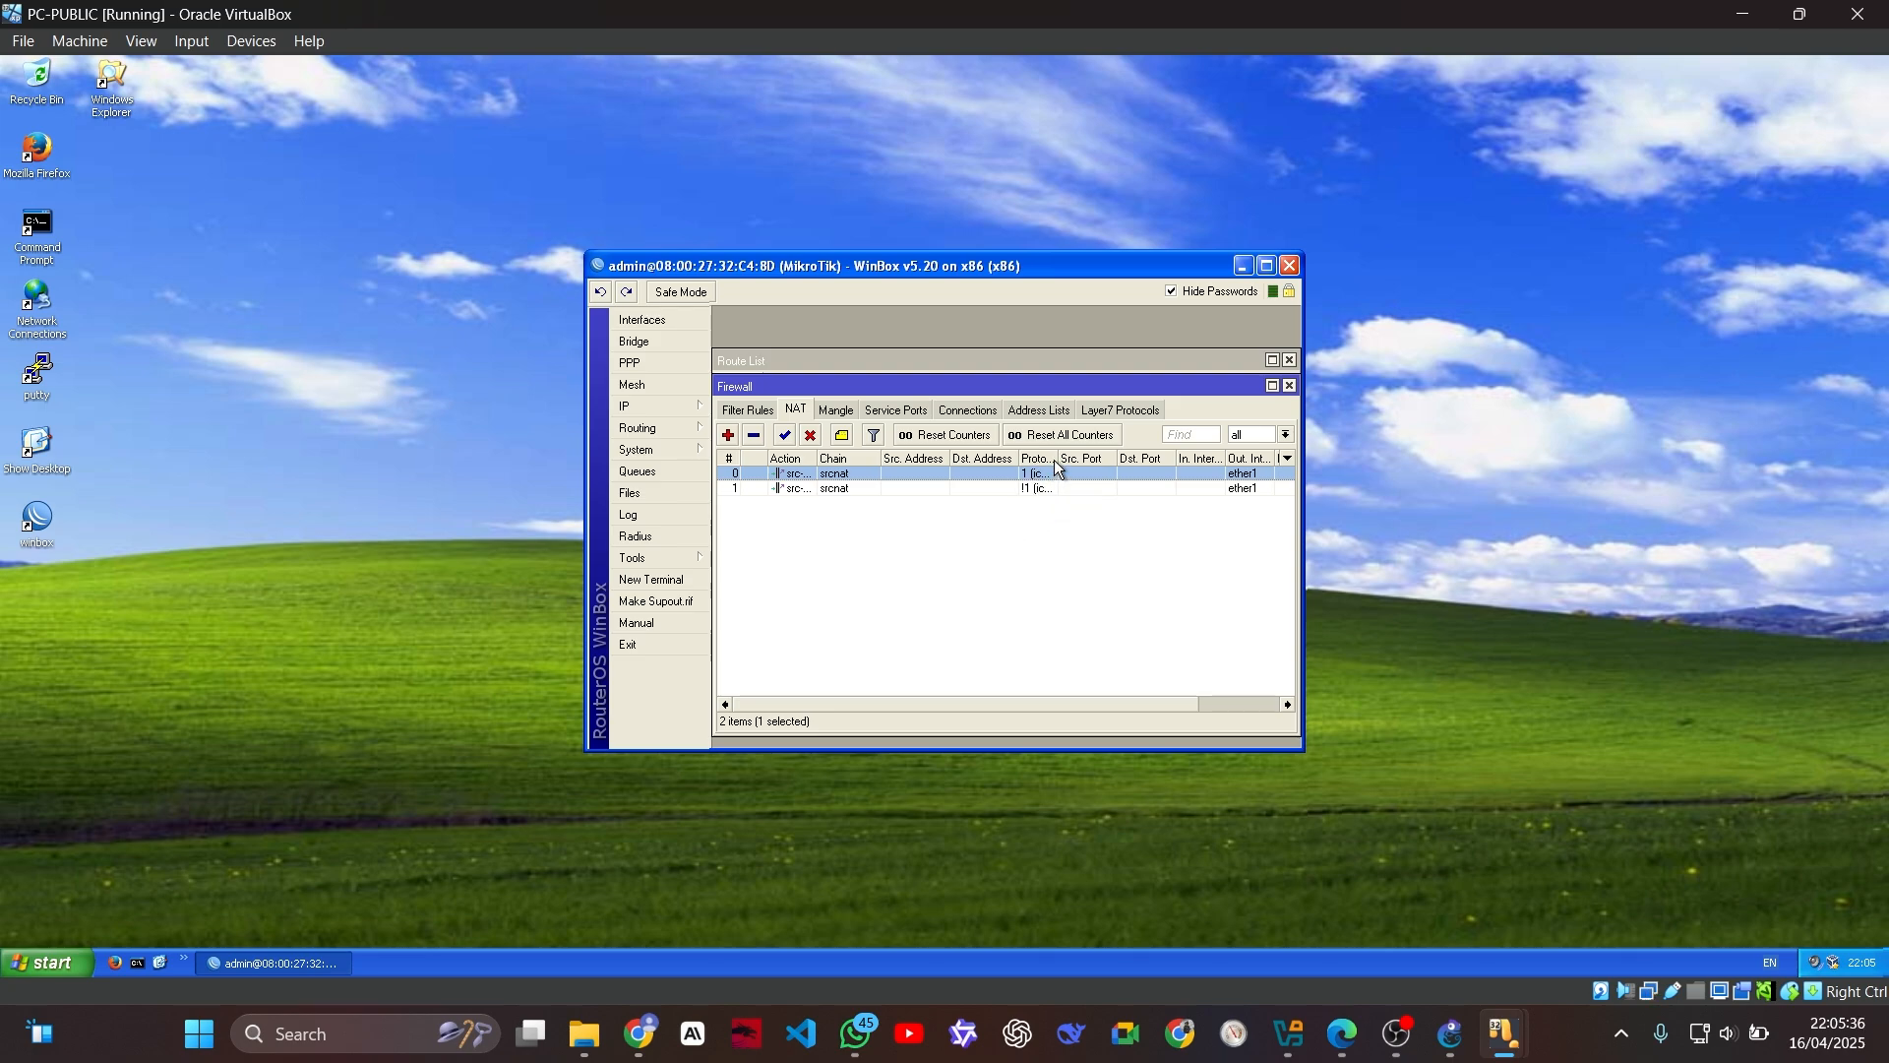
pyautogui.moveTo(1057, 458); pyautogui.dragTo(1072, 458)
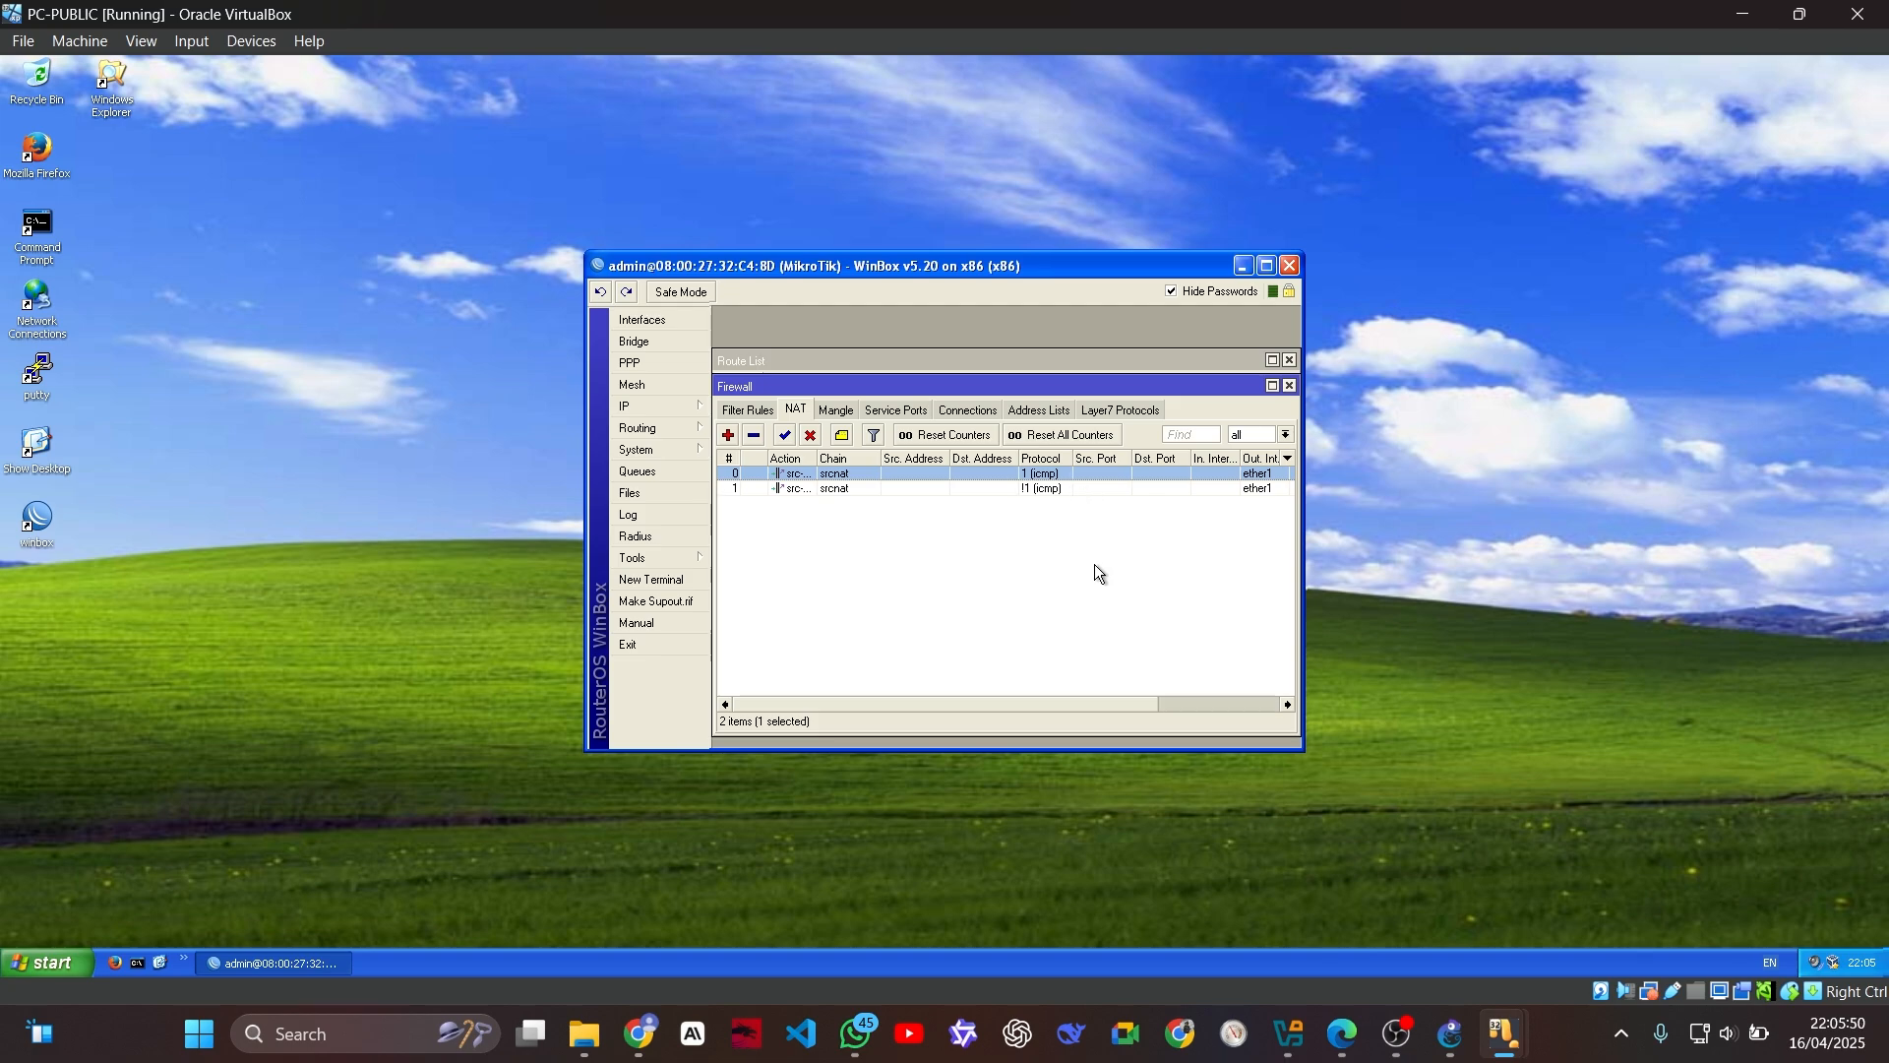
# Step: Switch to PC-1 and start a continuous ping to 8.8.8.8 with the -t option
pyautogui.moveTo(1501, 1043)
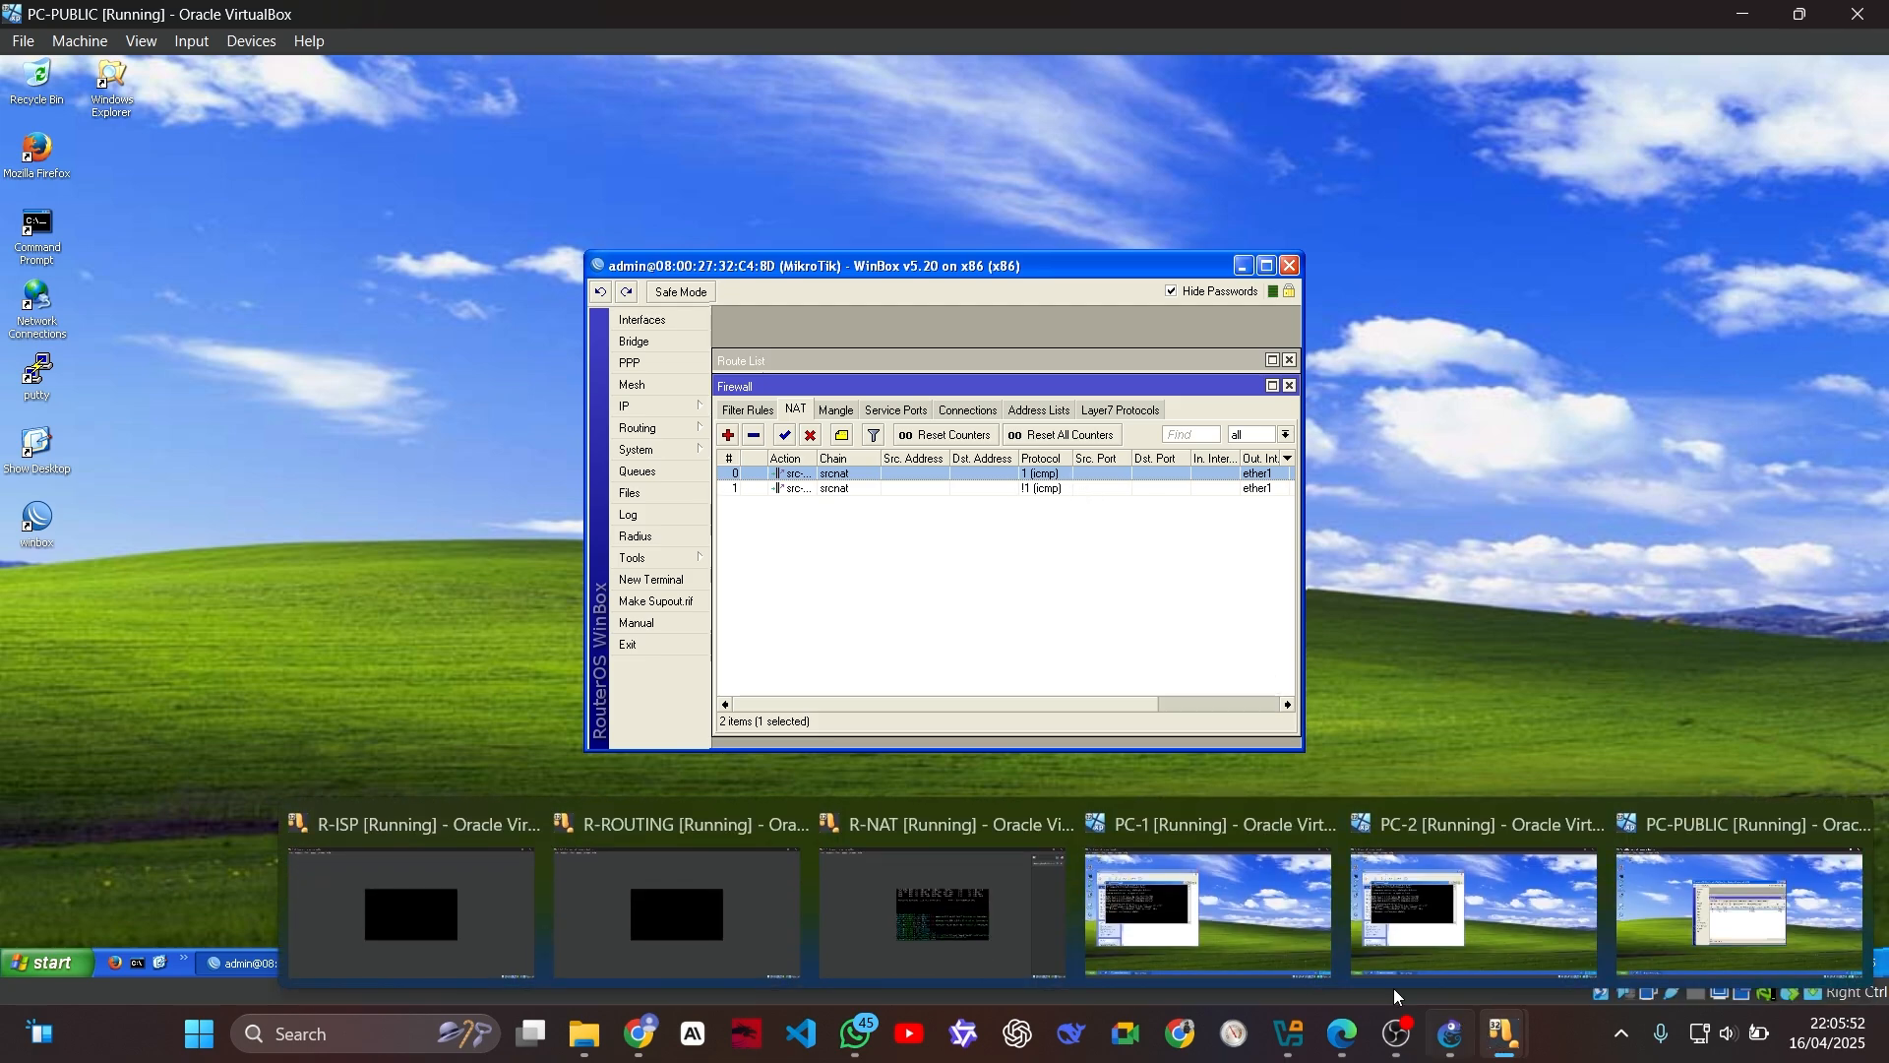
pyautogui.moveTo(1242, 915)
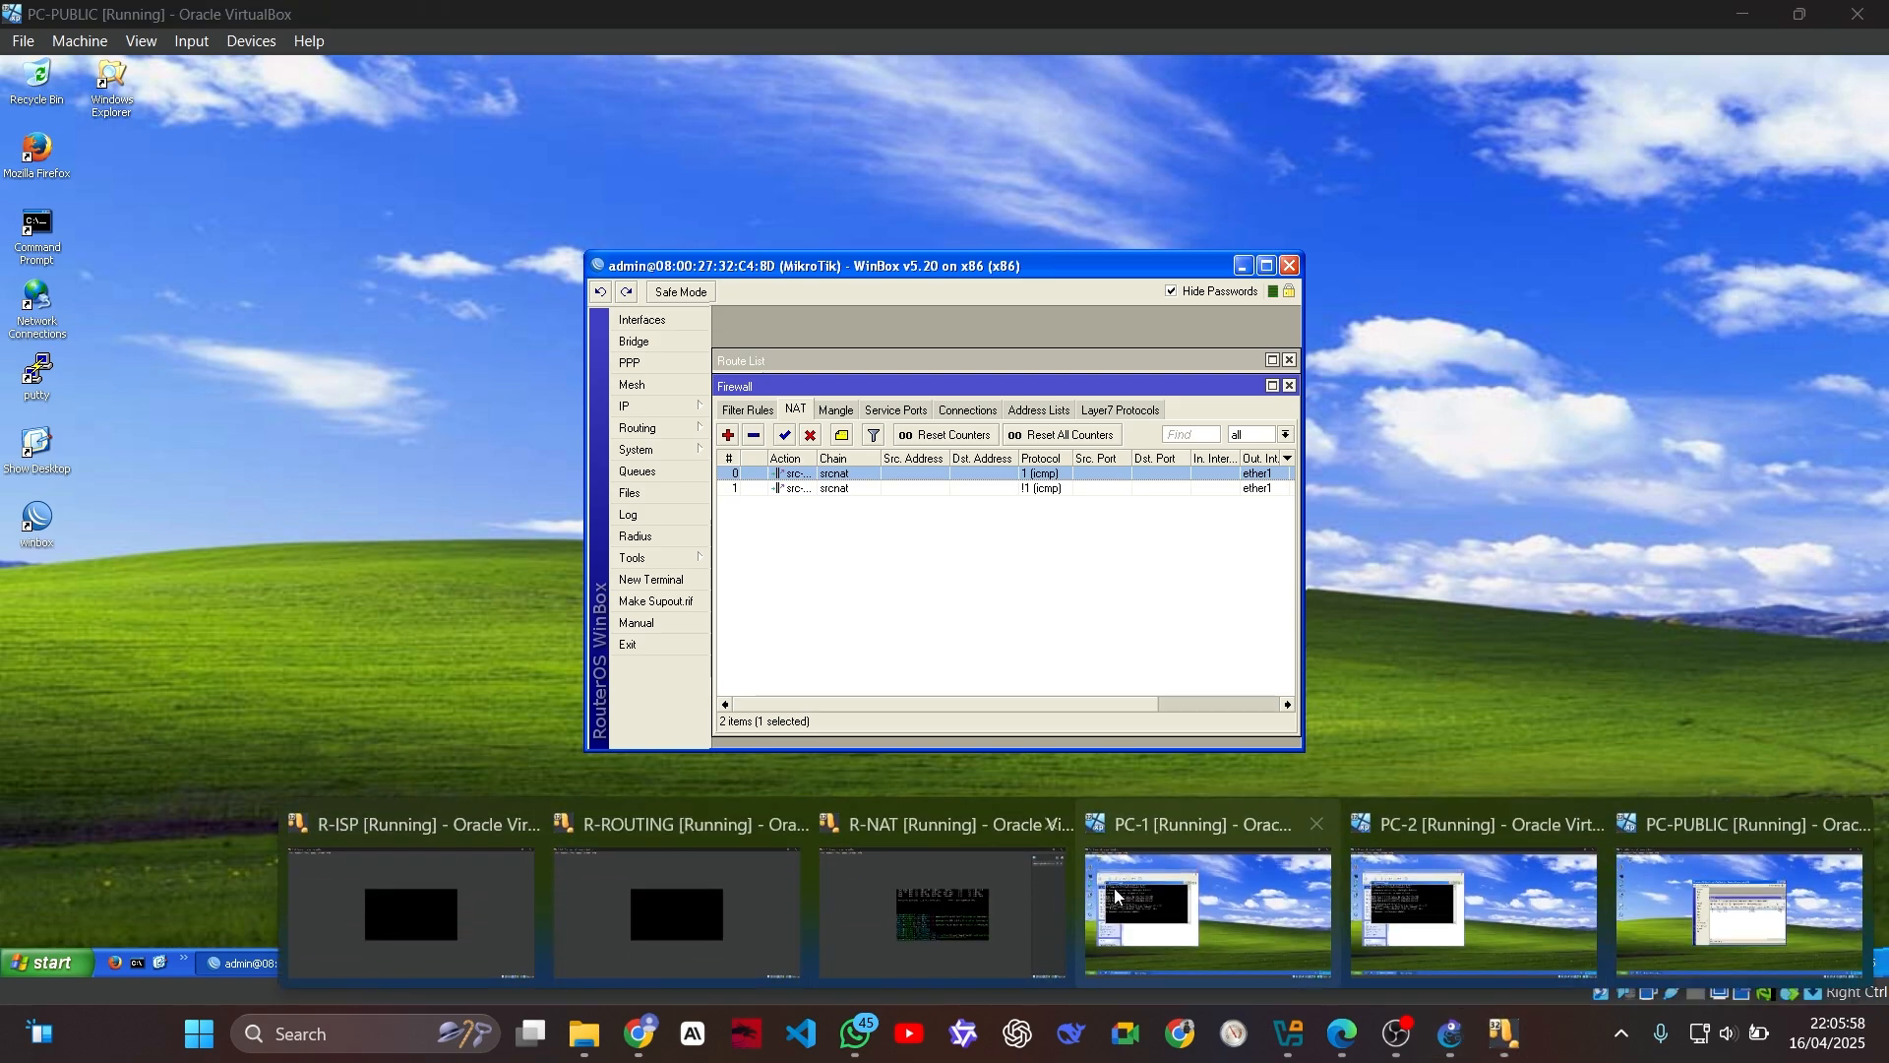
pyautogui.click(1119, 898)
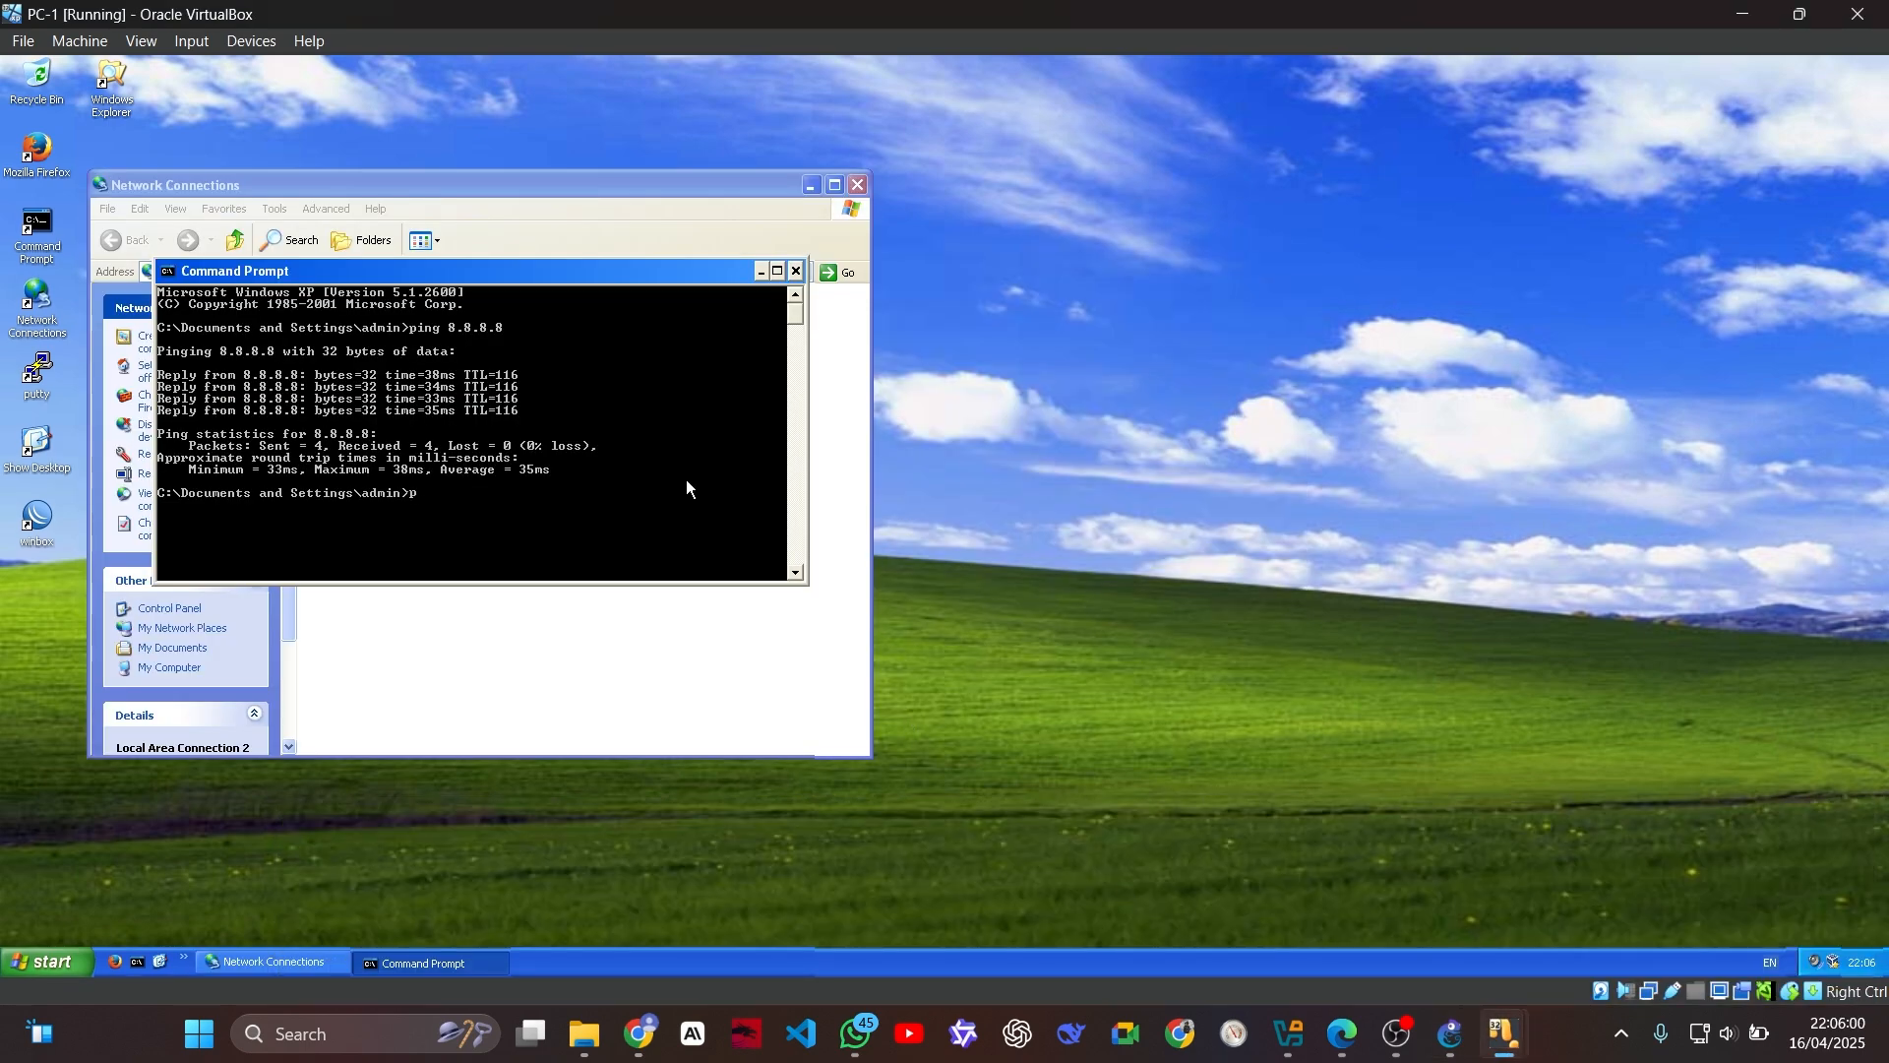
pyautogui.write('ping 8.8.8.8- -t')
pyautogui.press('Return')
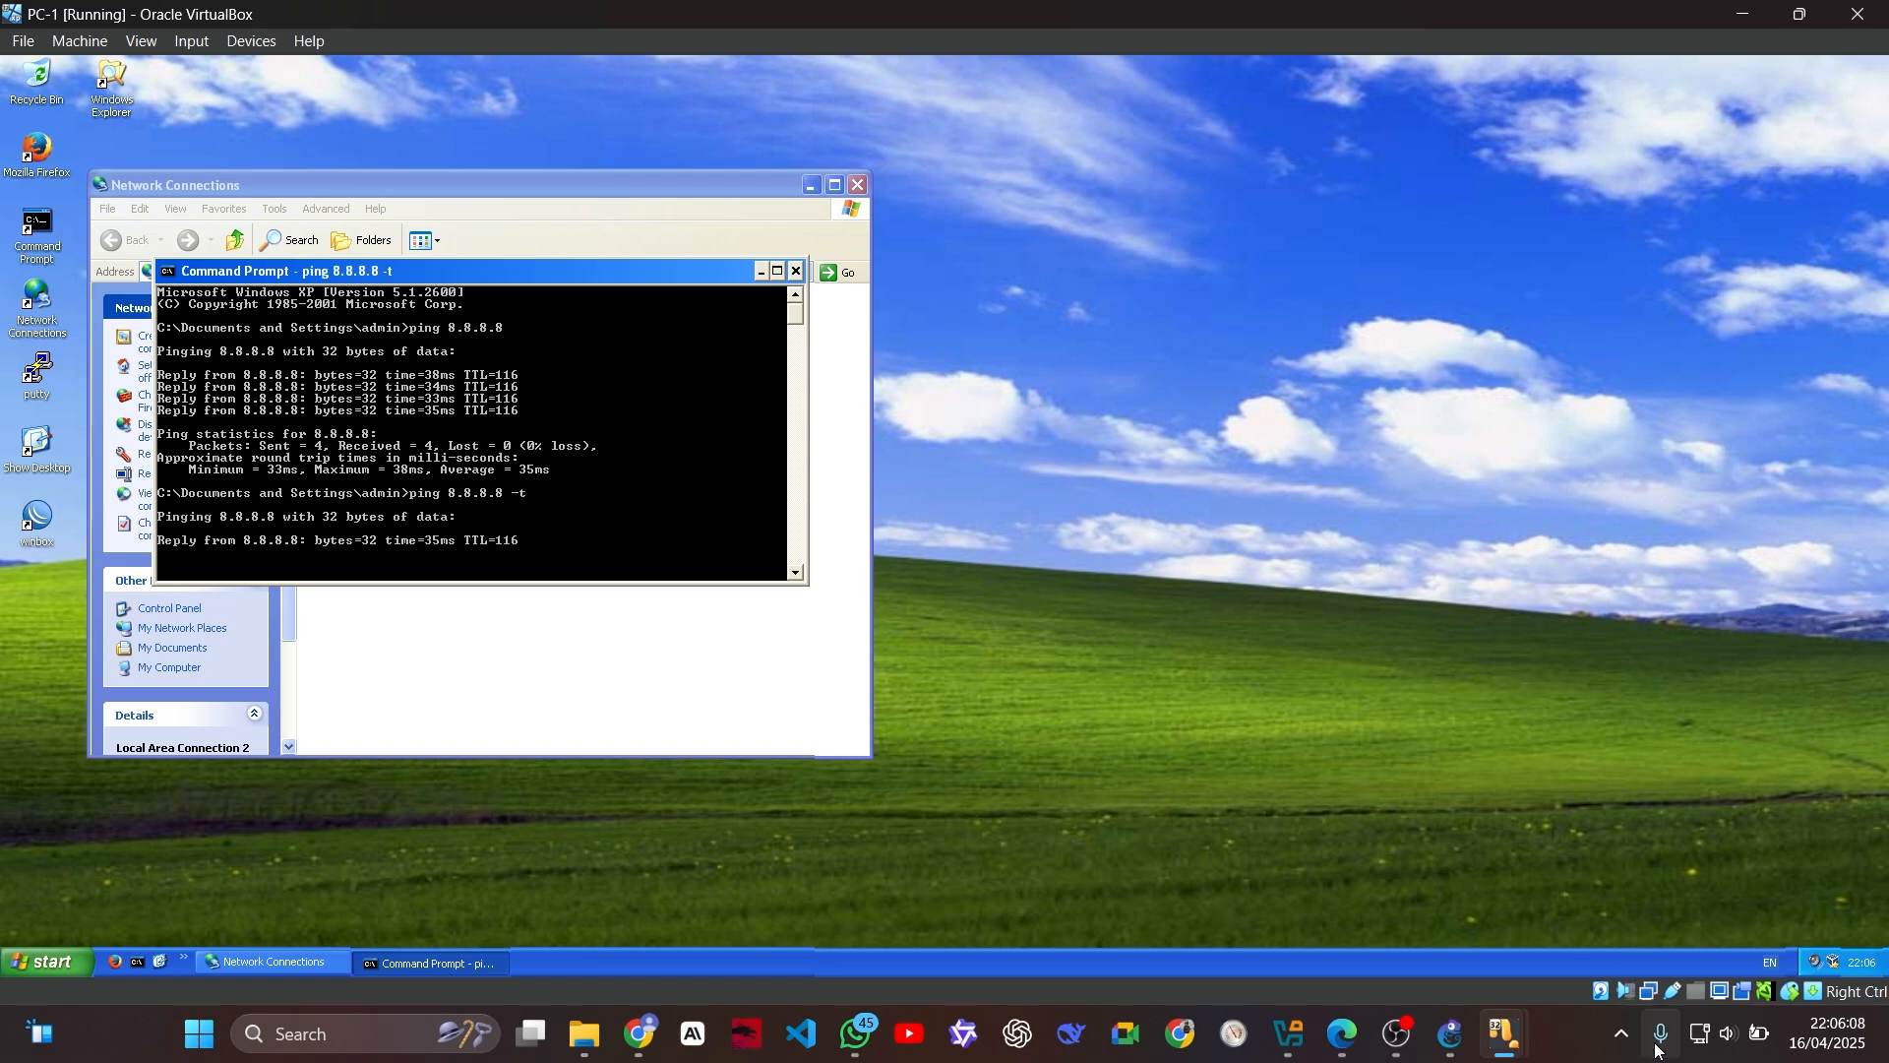
# Step: Switch to PC-2 and start a continuous ping to 8.8.8.8 with the -t option
pyautogui.moveTo(1506, 1034)
pyautogui.click(1476, 930)
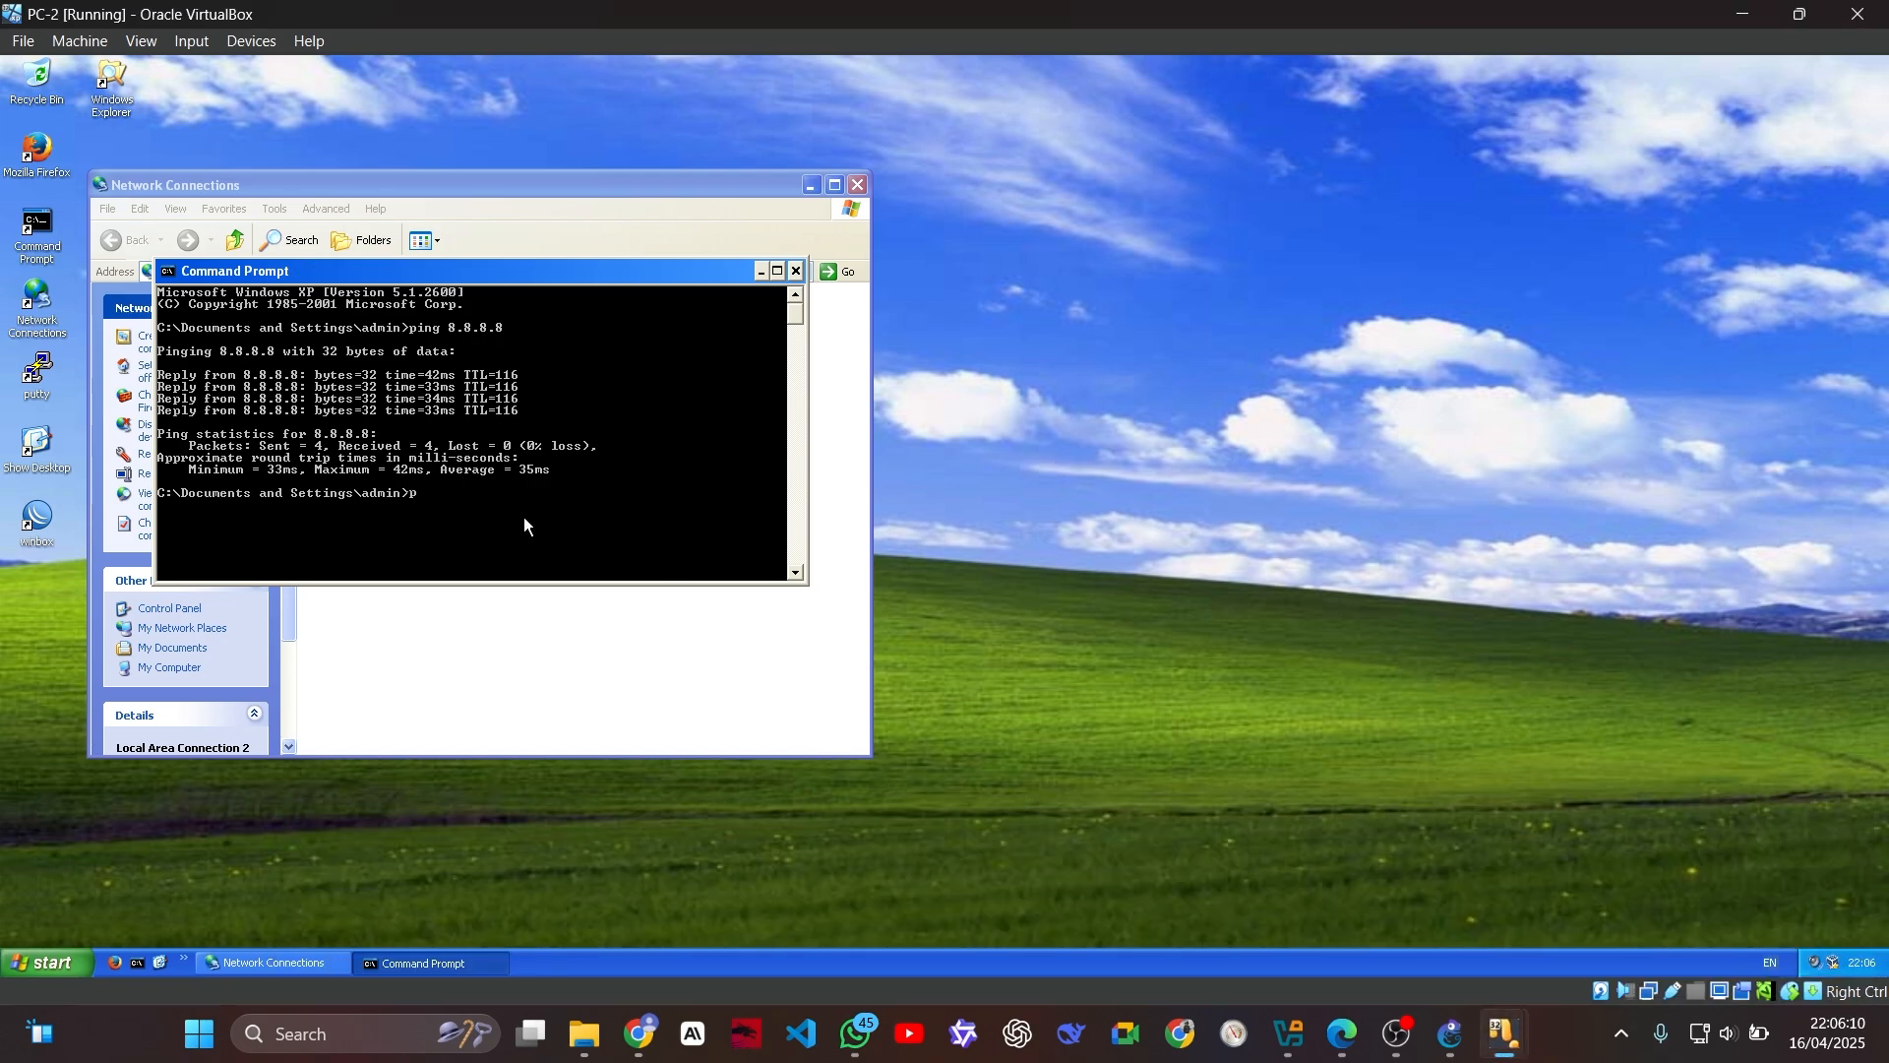
pyautogui.write('ping 8.8.8.8 -t')
pyautogui.press('Return')
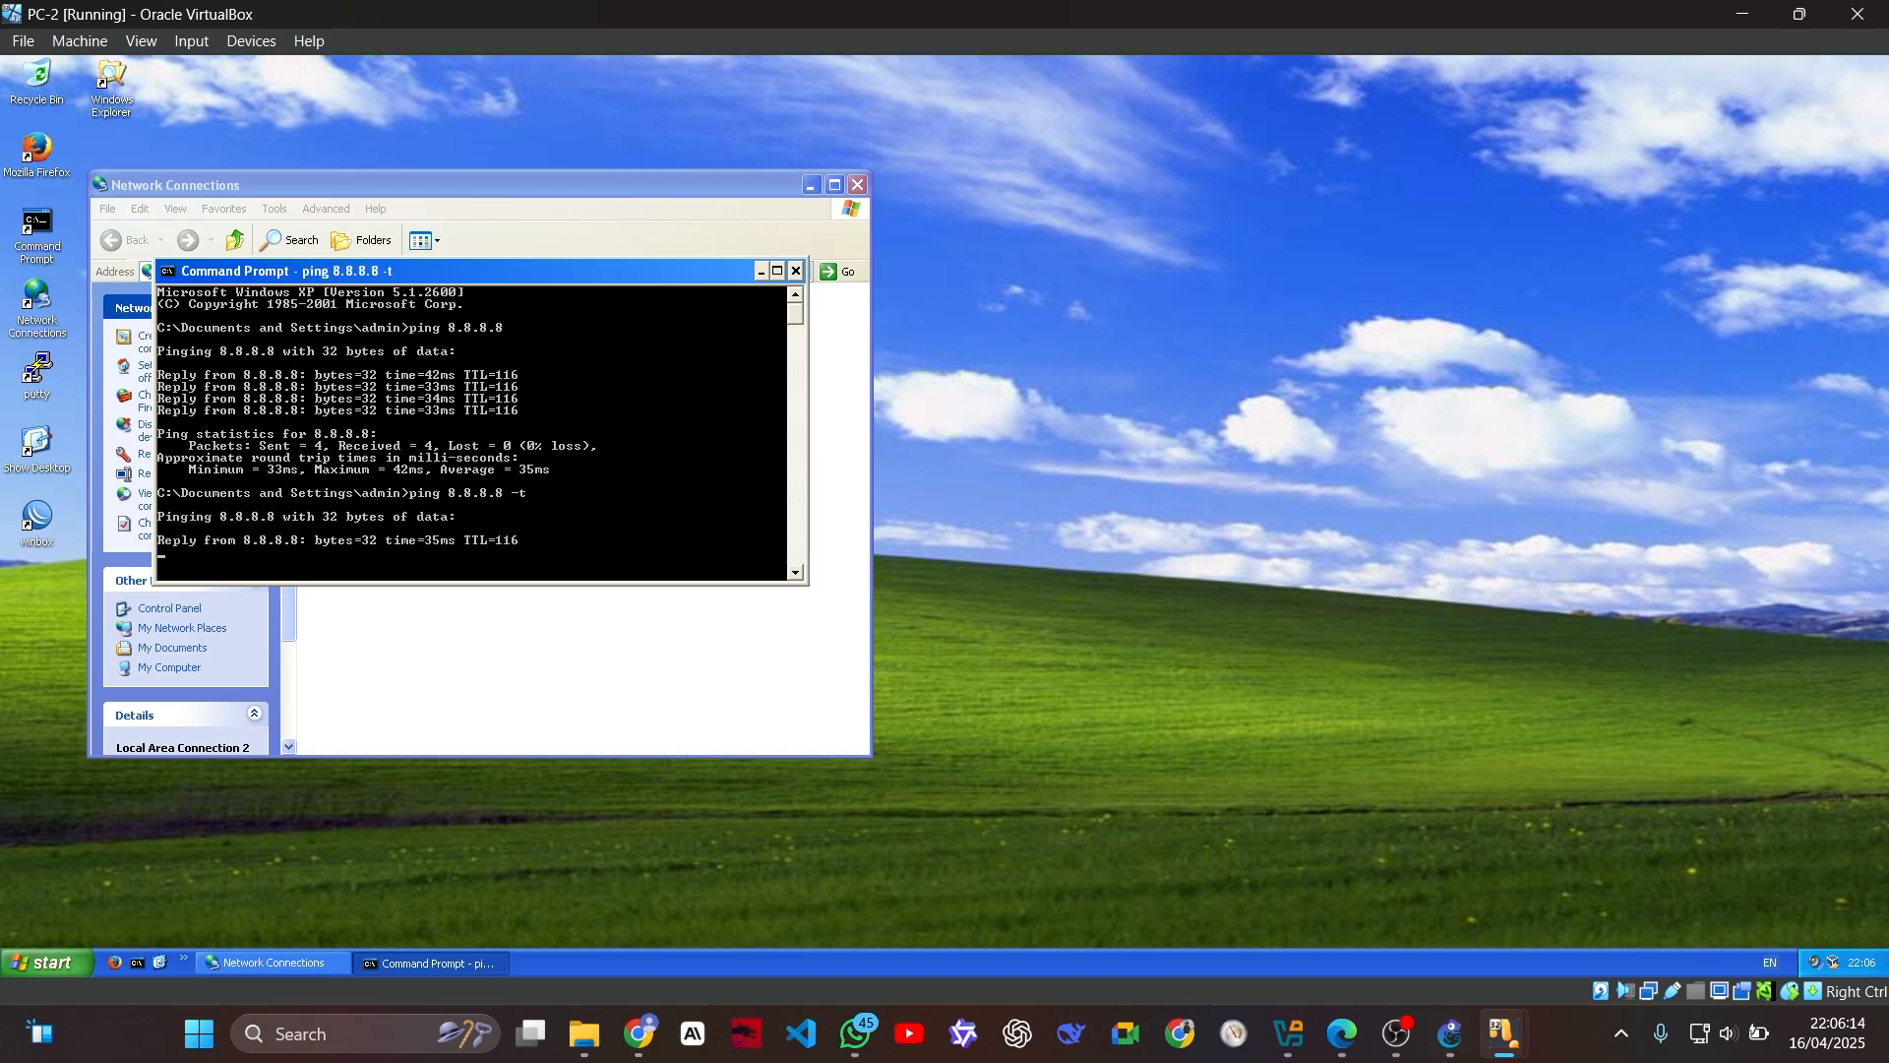
# Step: Switch to PC-PUBLIC, open a Command Prompt and run ping 8.8.8.8 -t
pyautogui.moveTo(1515, 1056)
pyautogui.click(1741, 969)
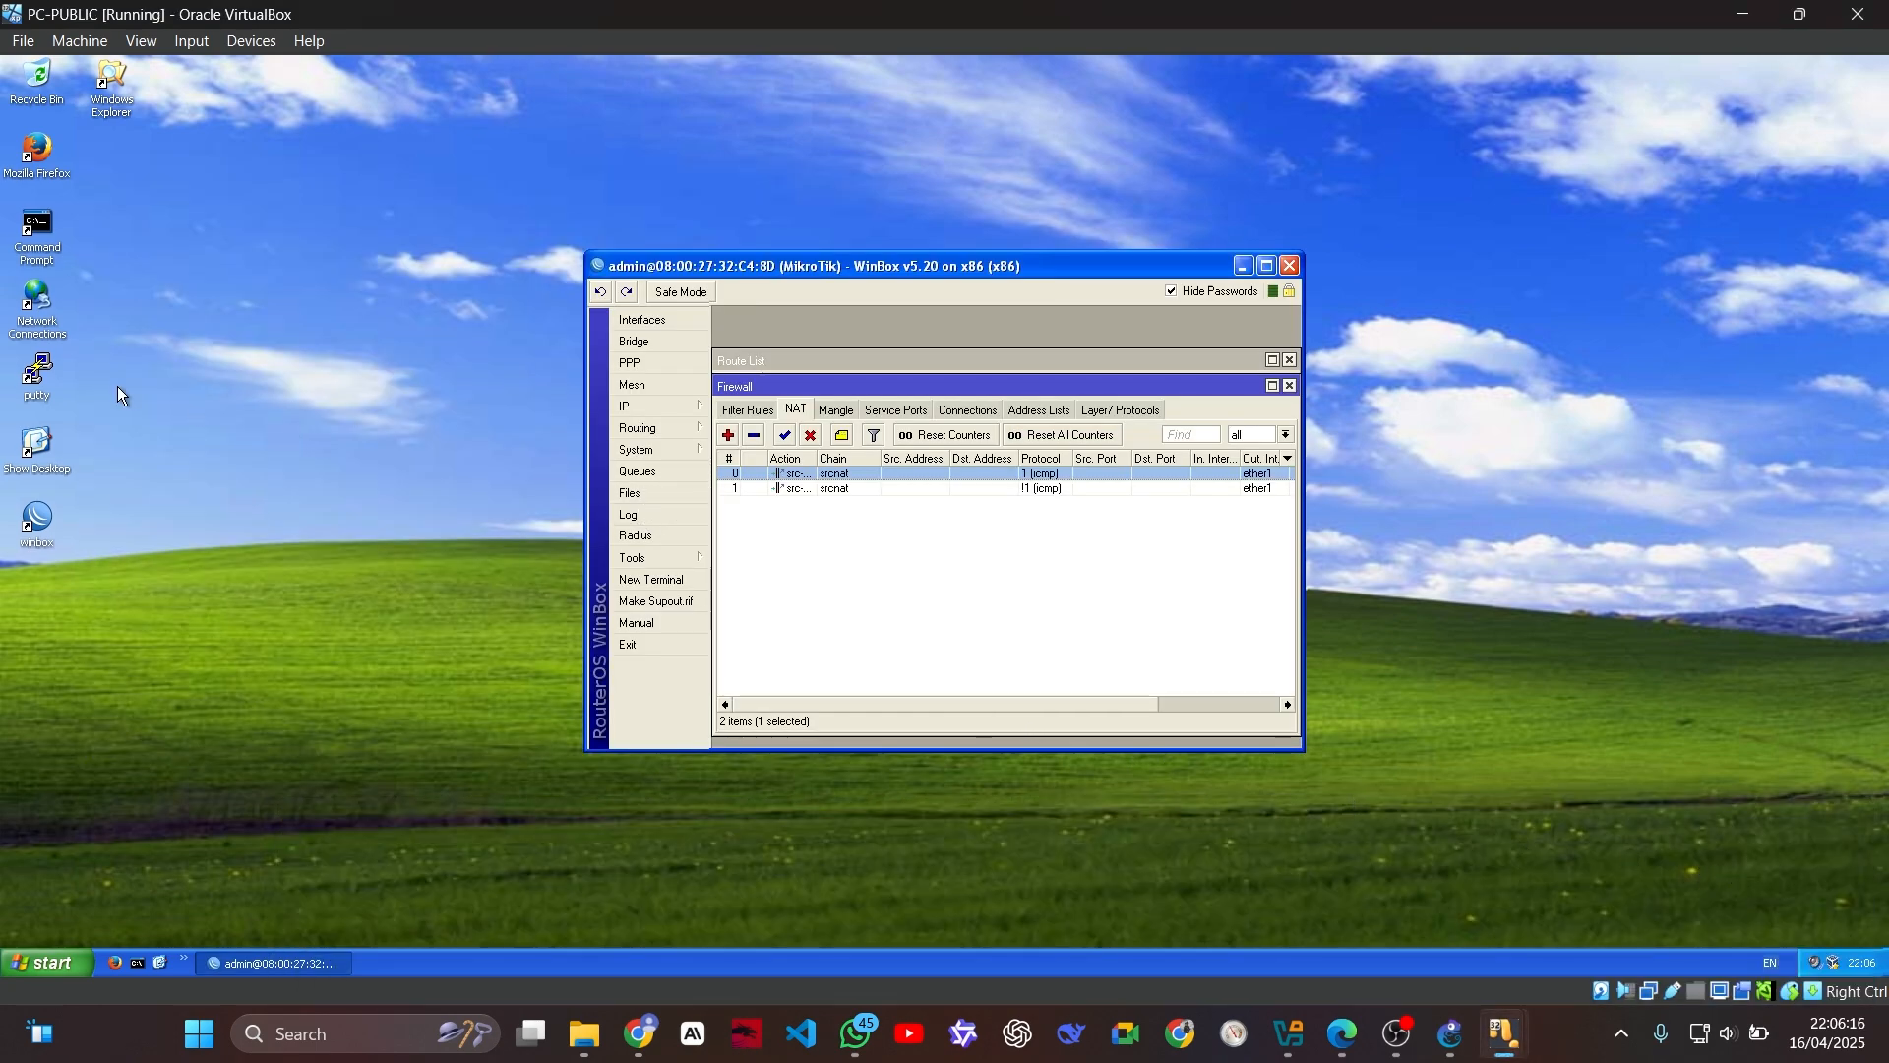
pyautogui.doubleClick(33, 227)
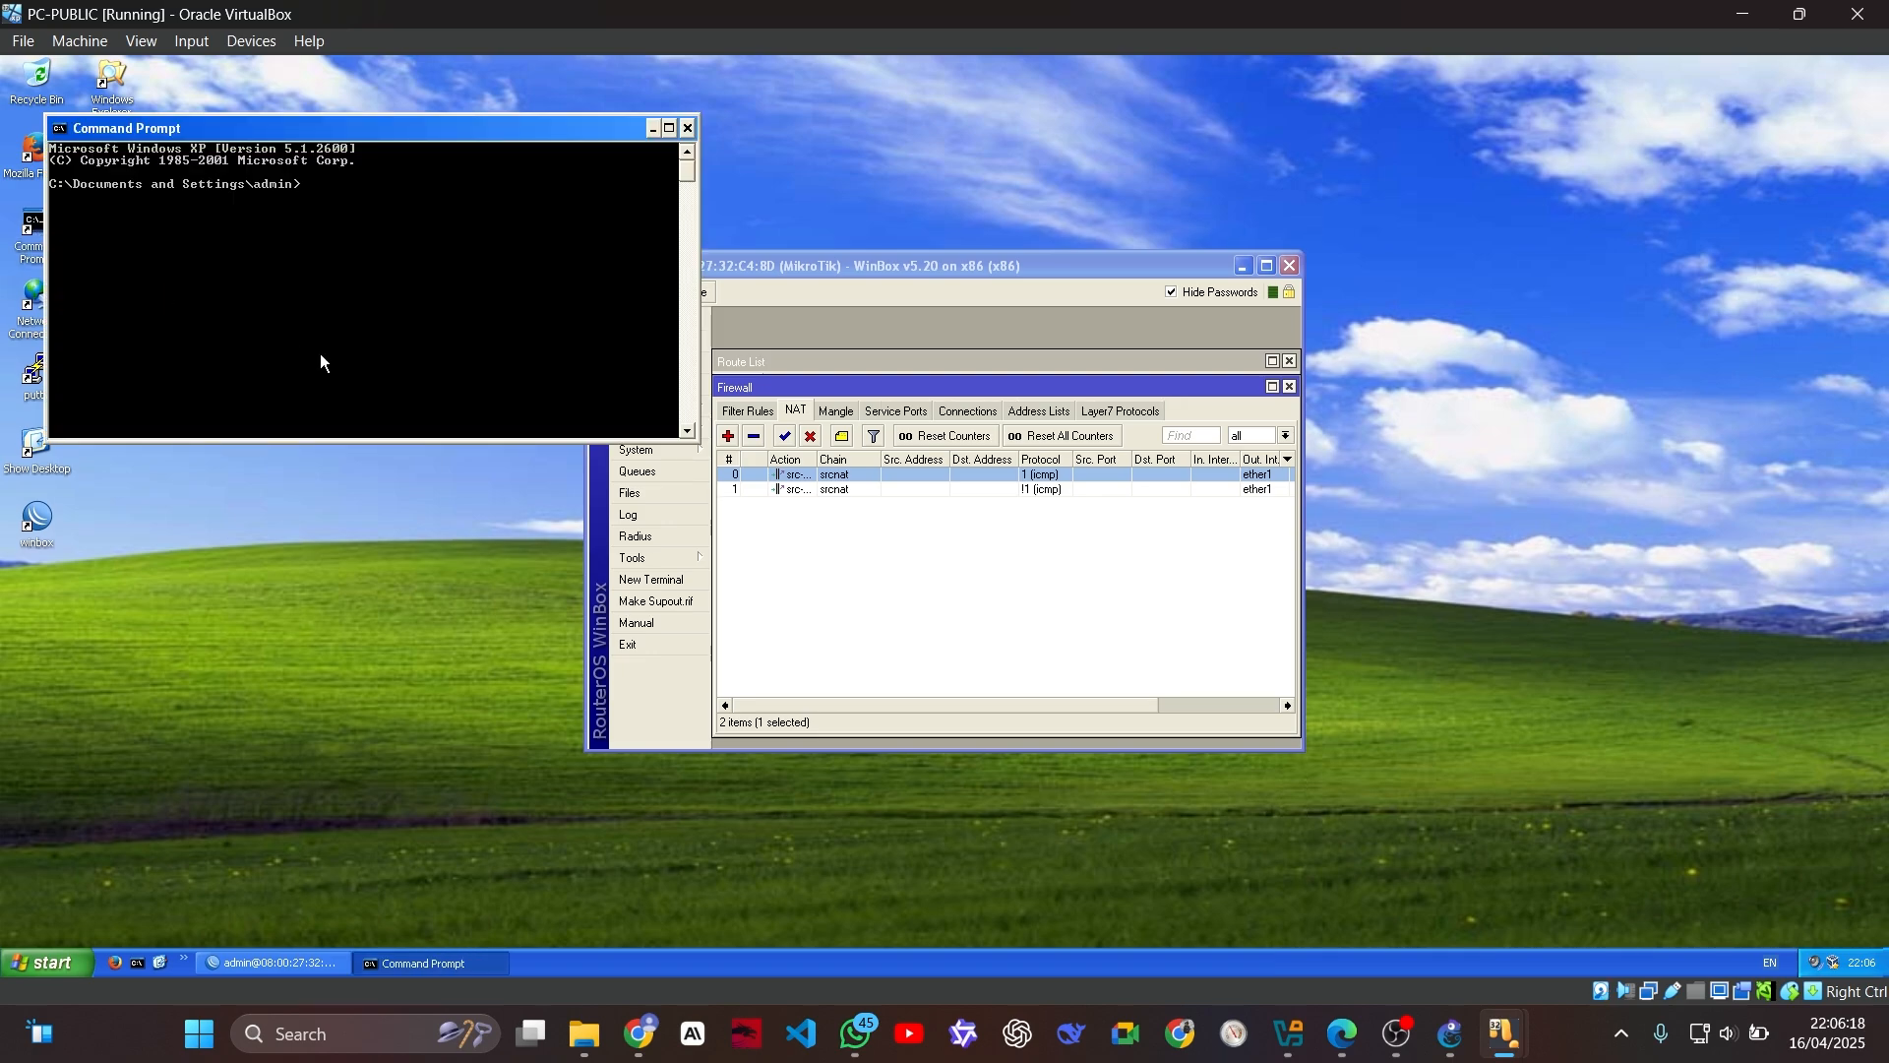
pyautogui.write('pigg')
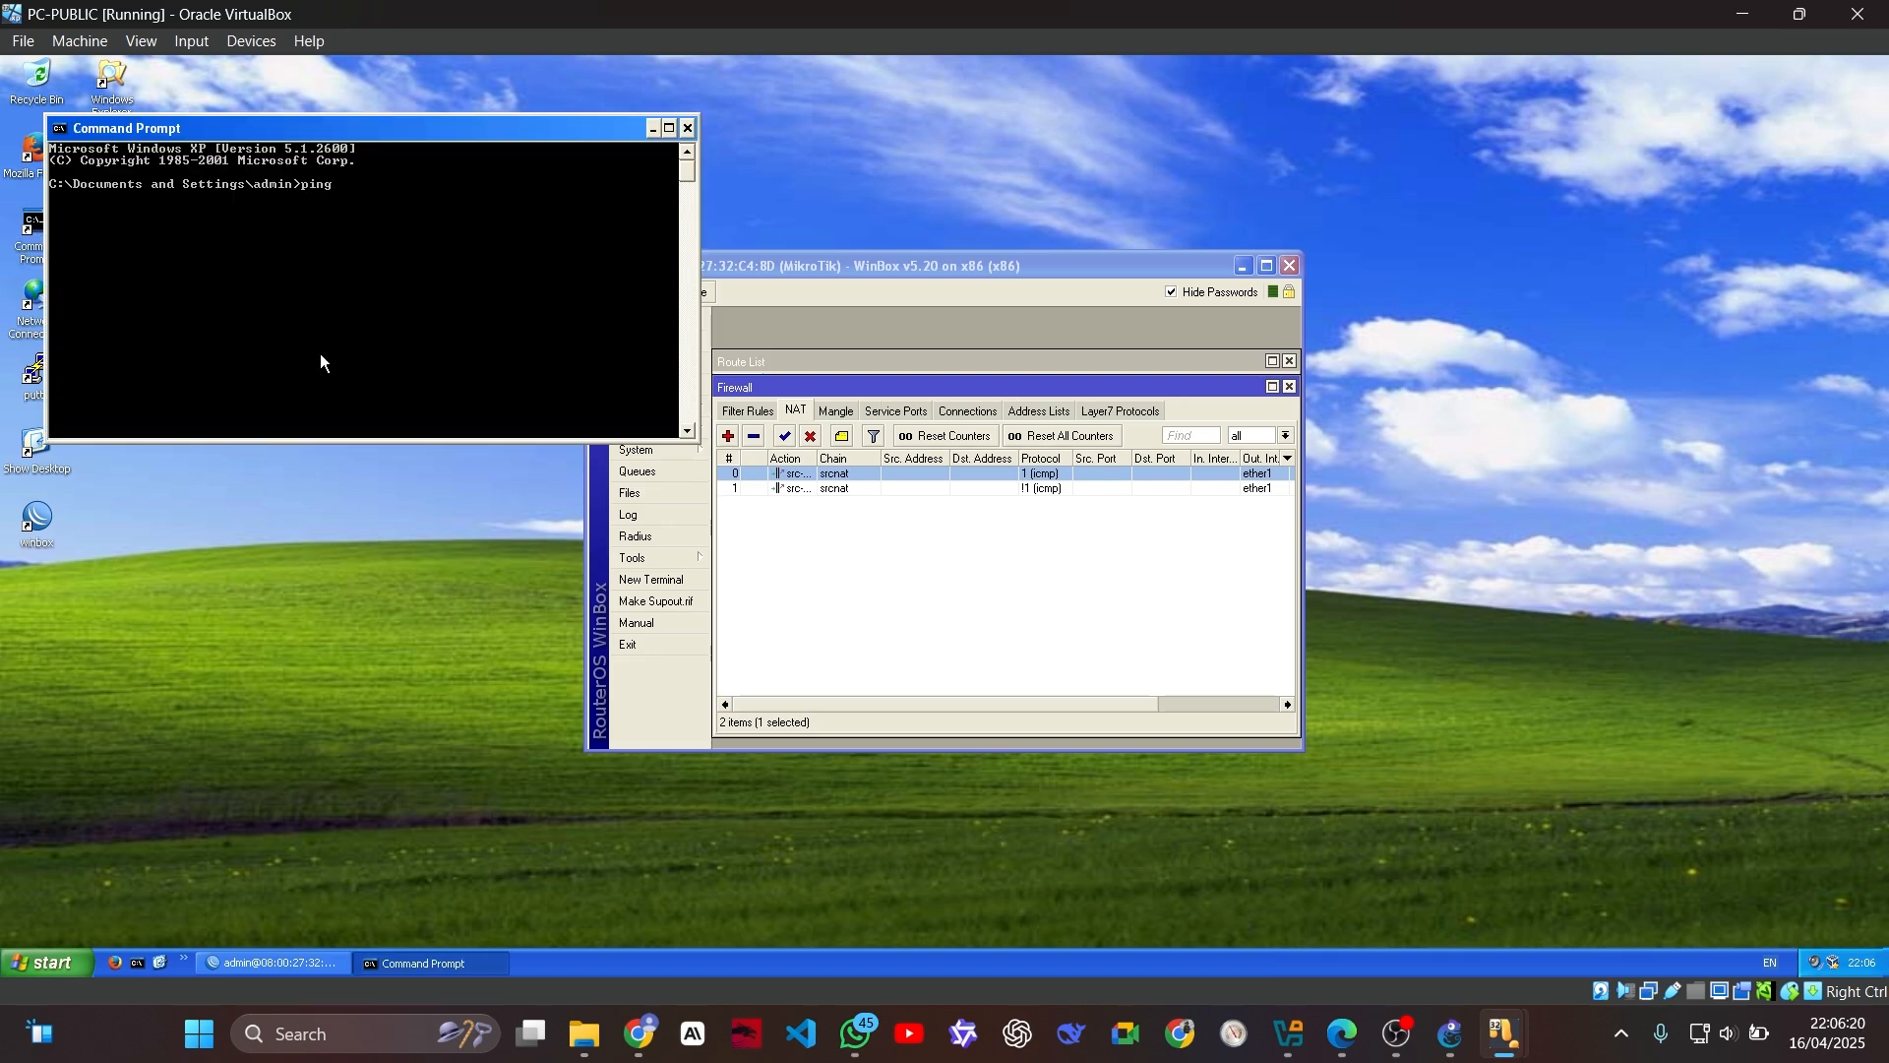
pyautogui.write(' 8.8.8.8 -t')
pyautogui.press('Return')
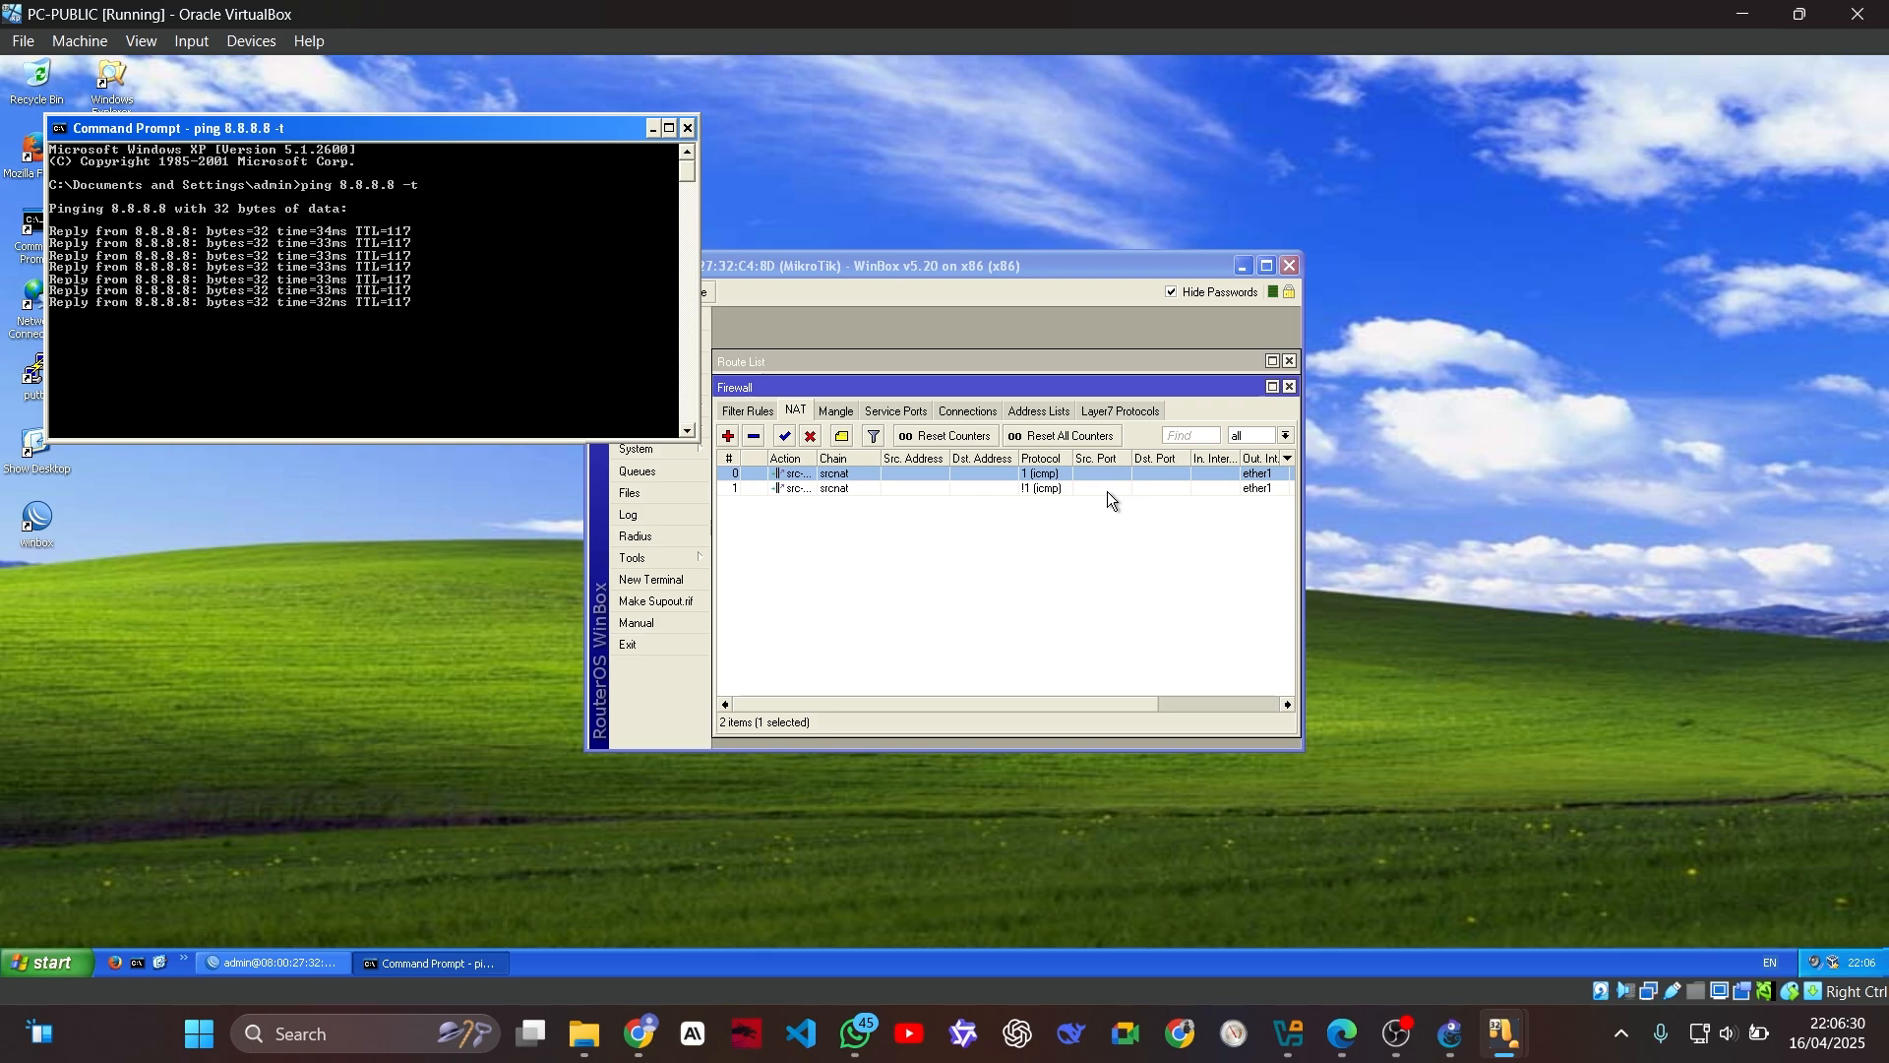
# Step: Bring up the R-ISP console and consult the WhatsApp note for the firewall connection print command, returning to R-ISP
pyautogui.moveTo(1518, 1031)
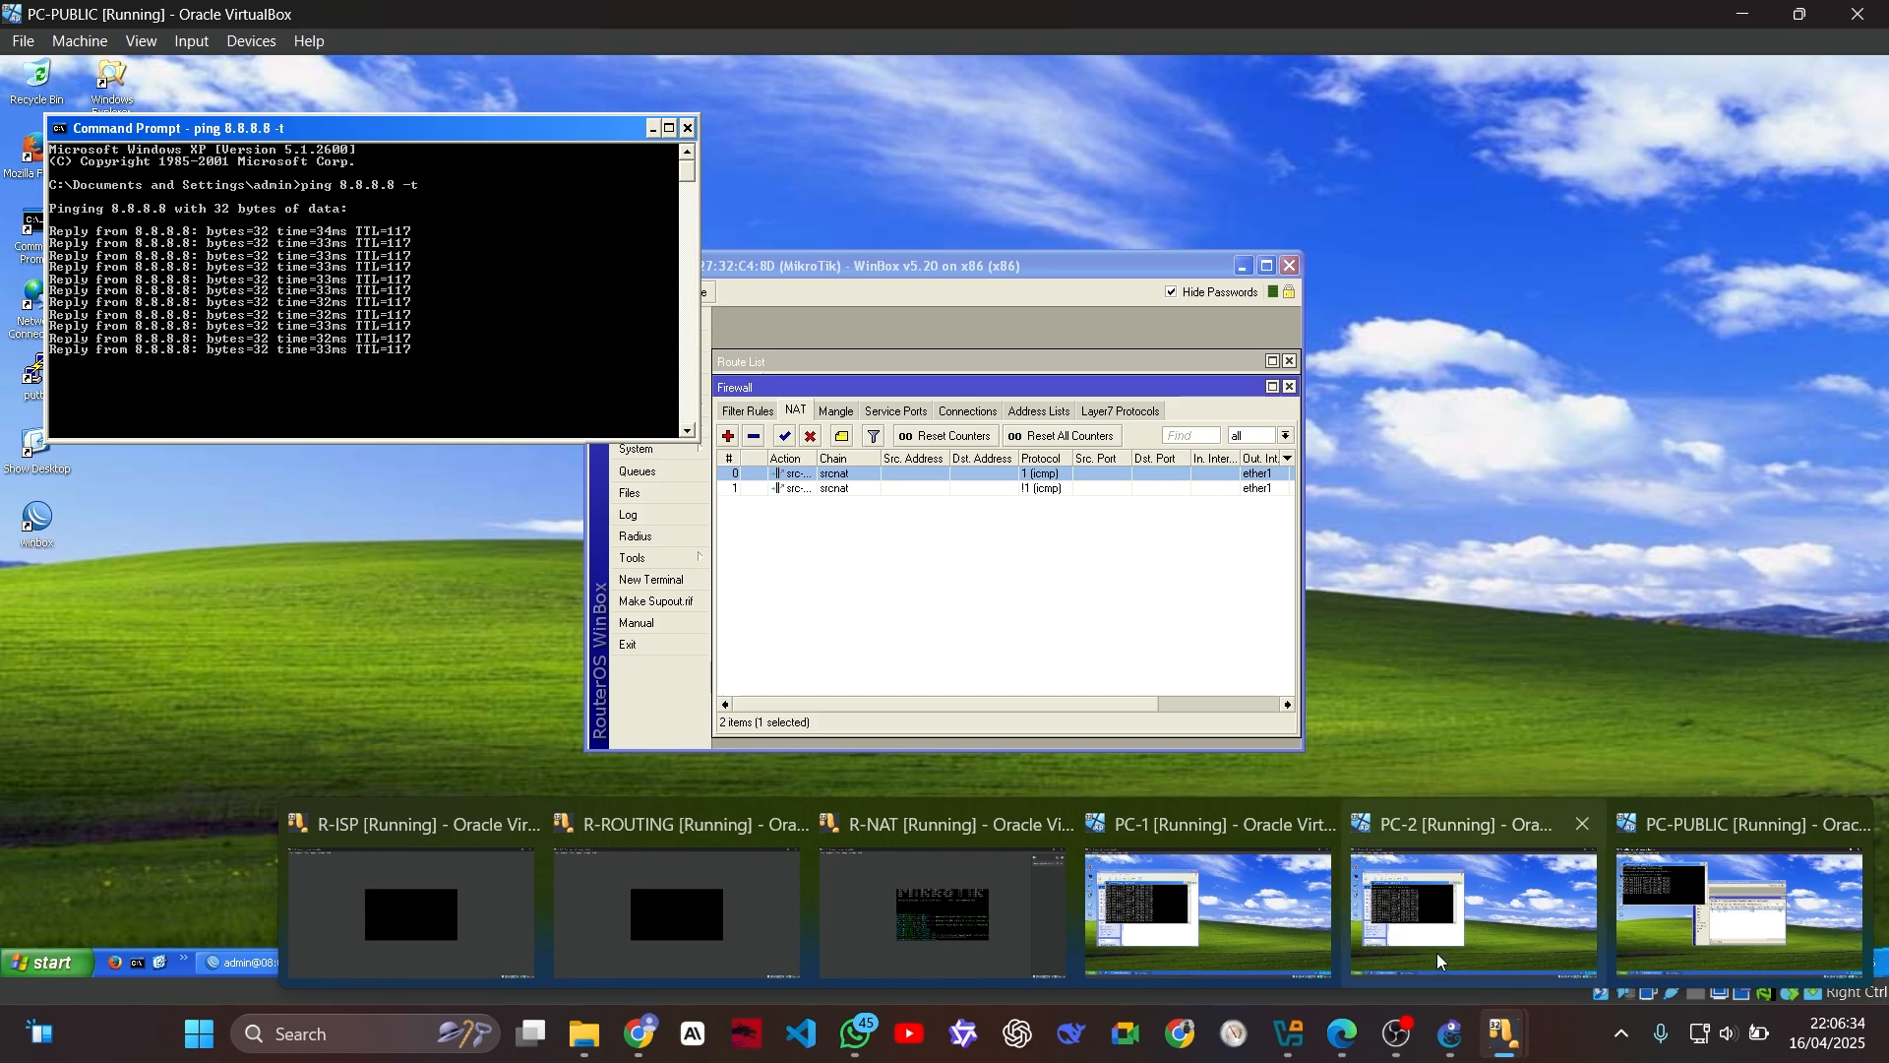
pyautogui.click(1135, 876)
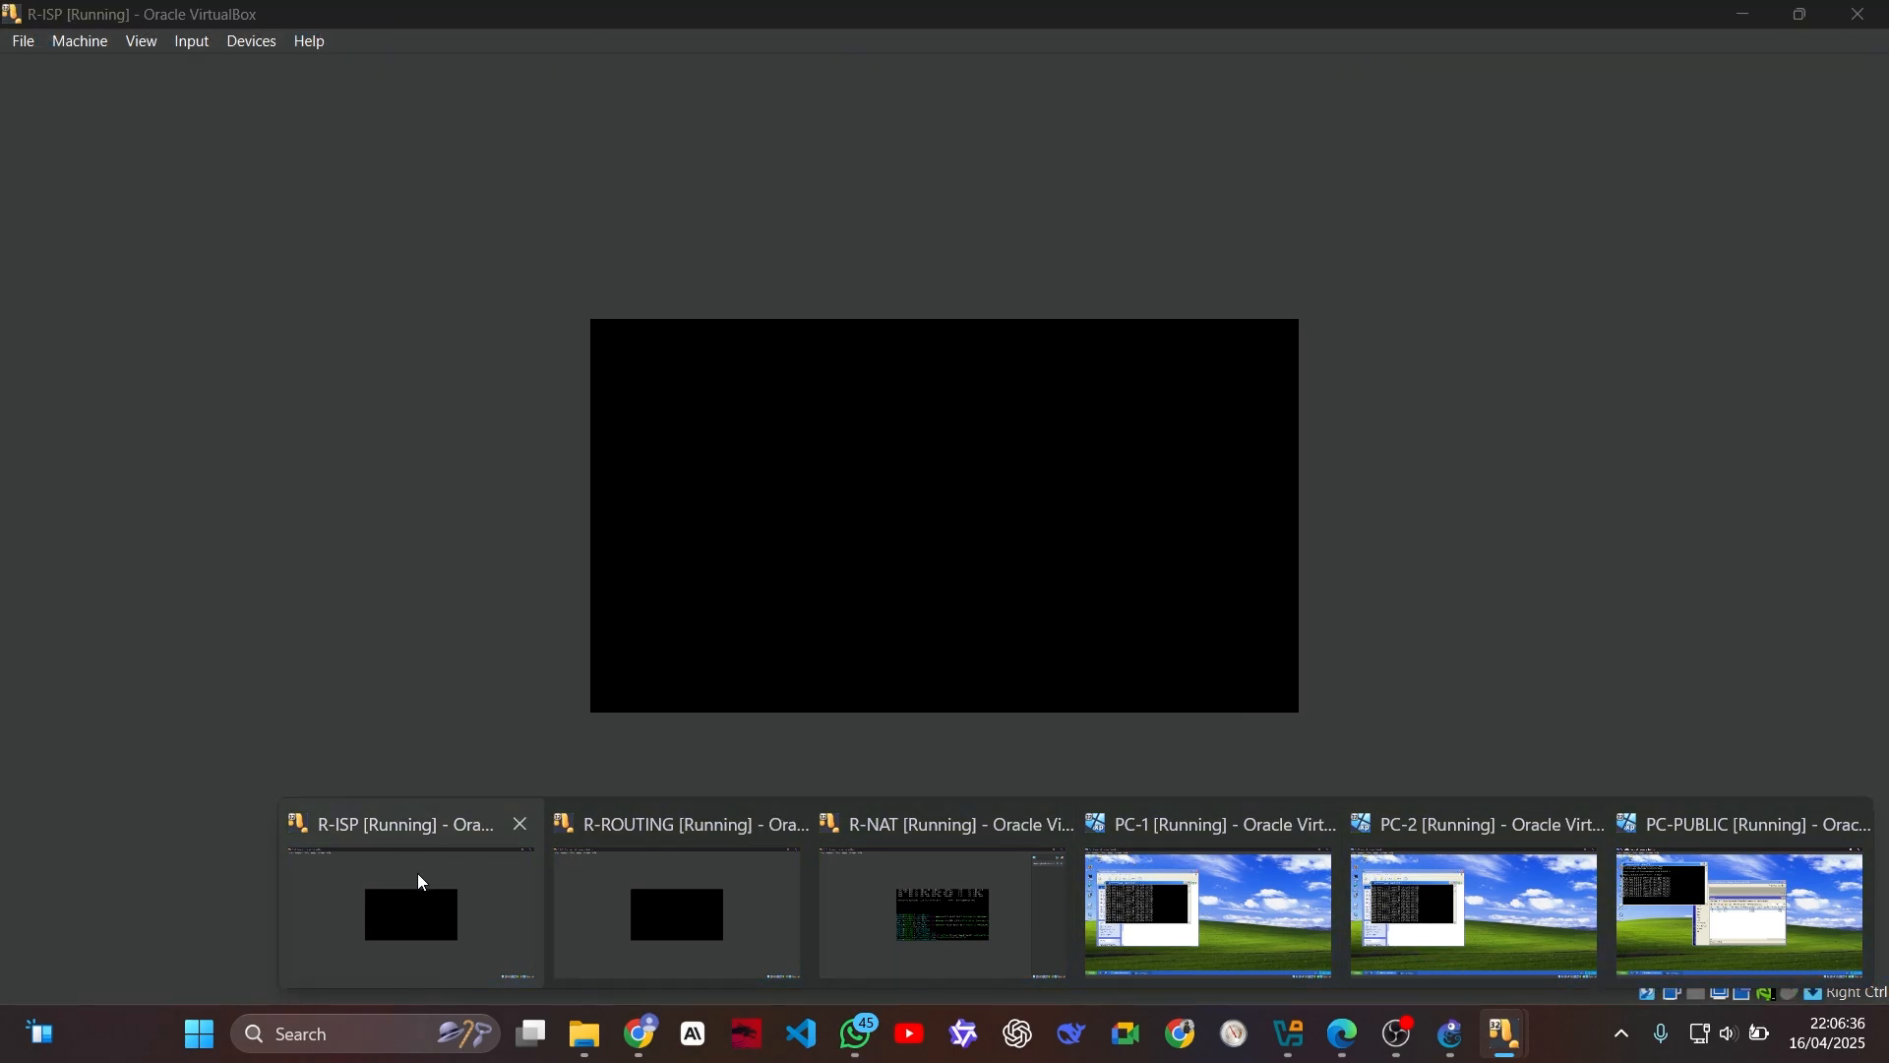
pyautogui.click(417, 872)
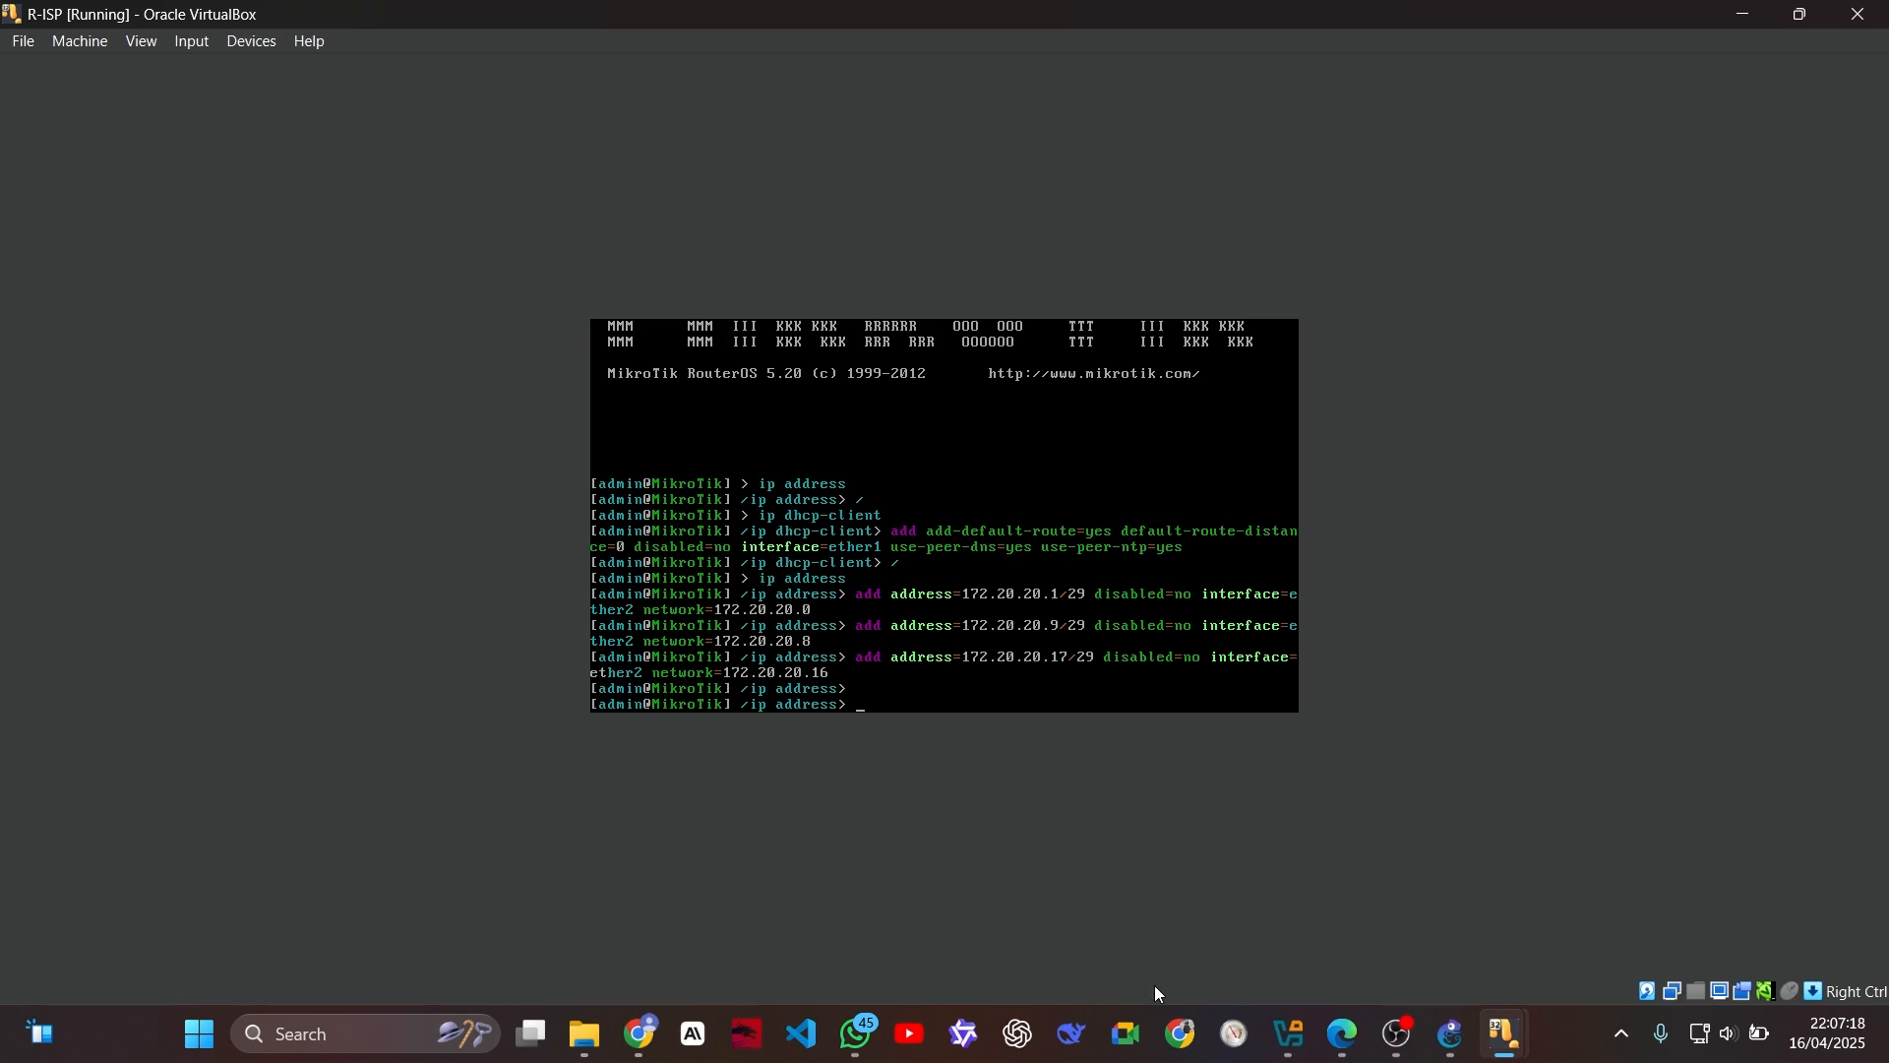
pyautogui.click(848, 1027)
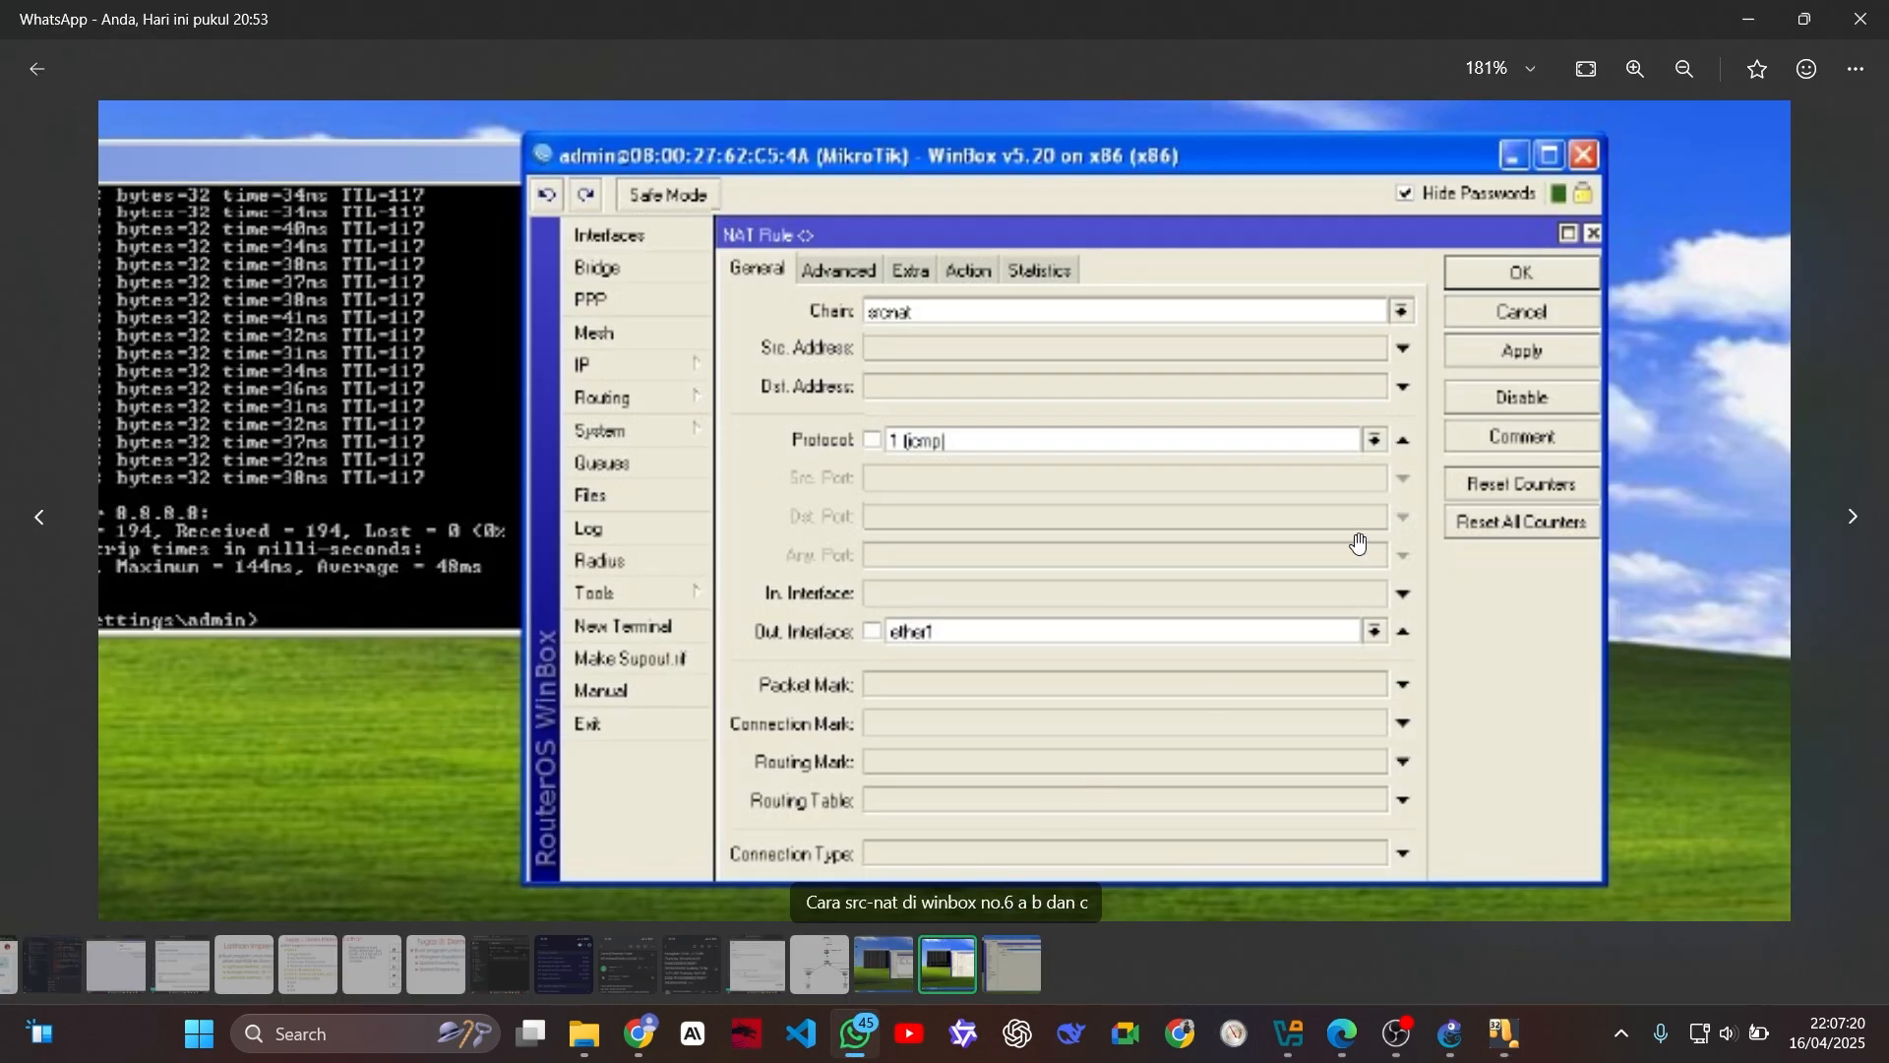
pyautogui.press('Escape')
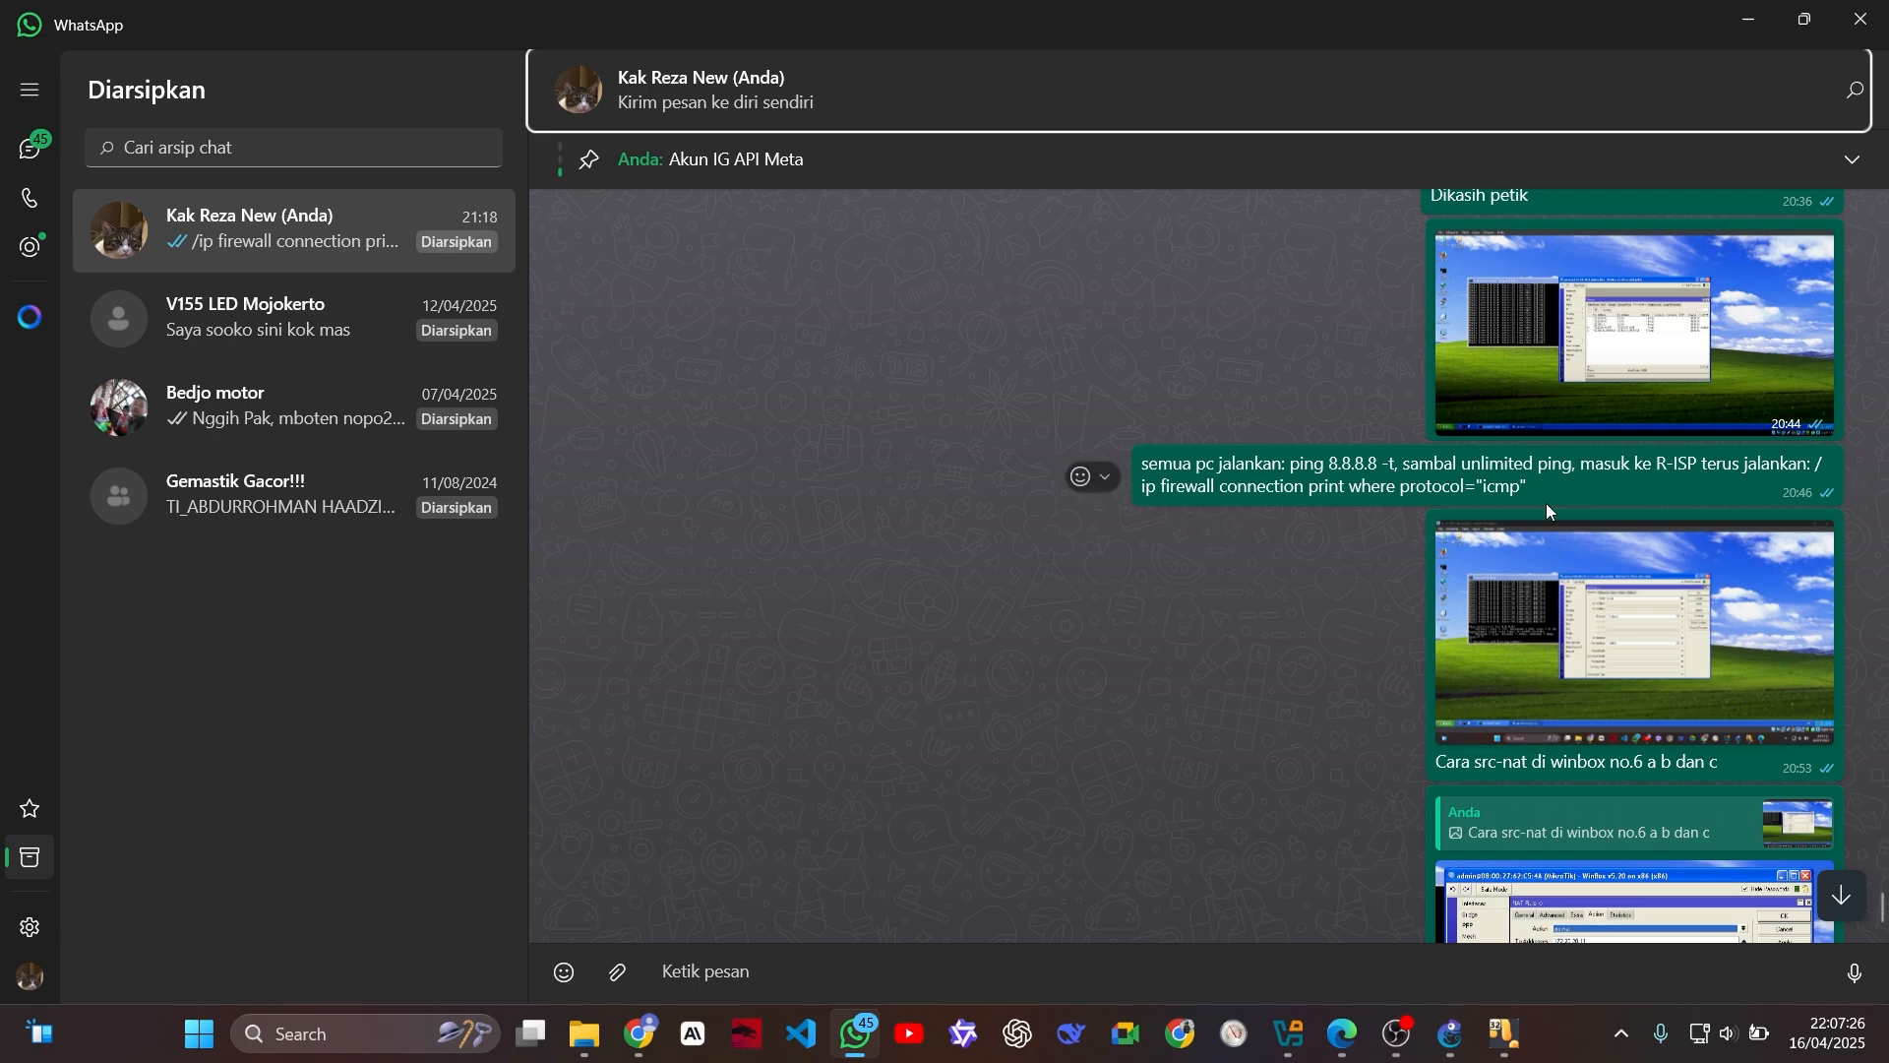
pyautogui.hotkey('alt', 'Tab')
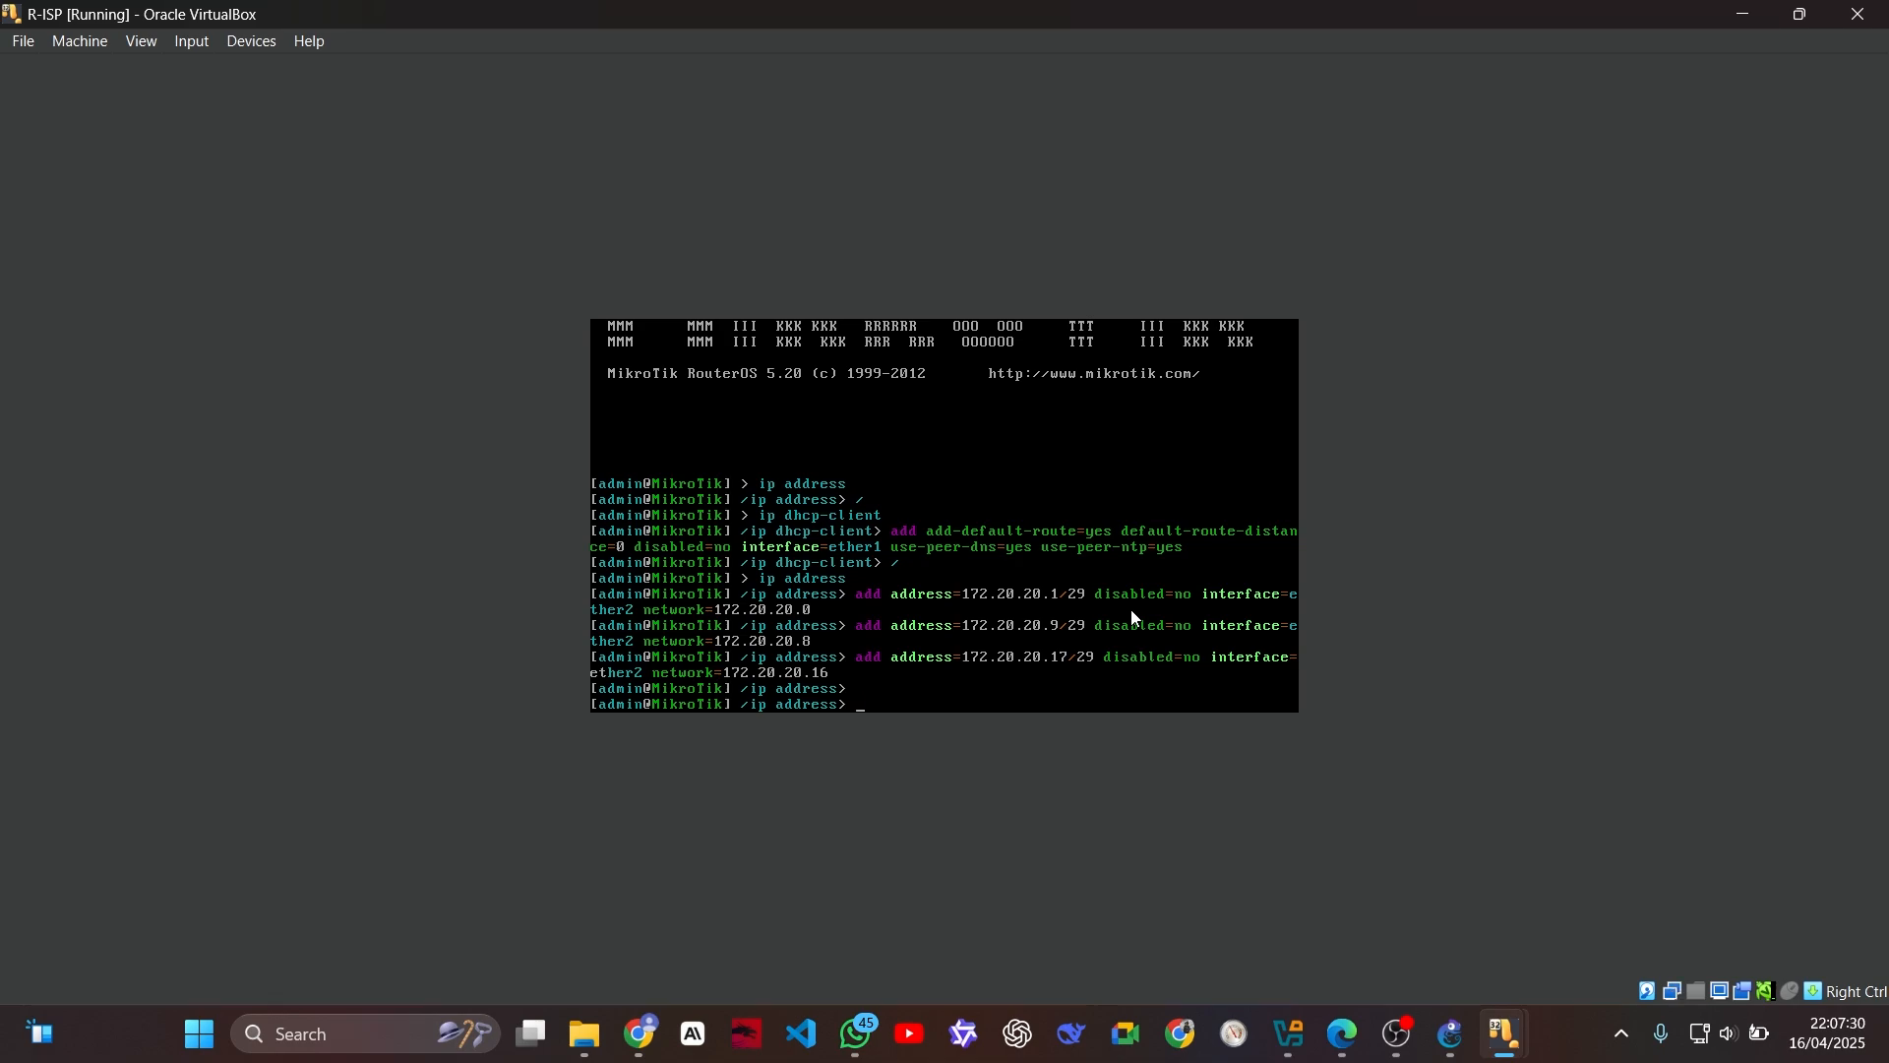
# Step: Return to the root level on R-ISP and enter the ip firewall connection context
pyautogui.write('/')
pyautogui.press('Return')
pyautogui.write('ip fir')
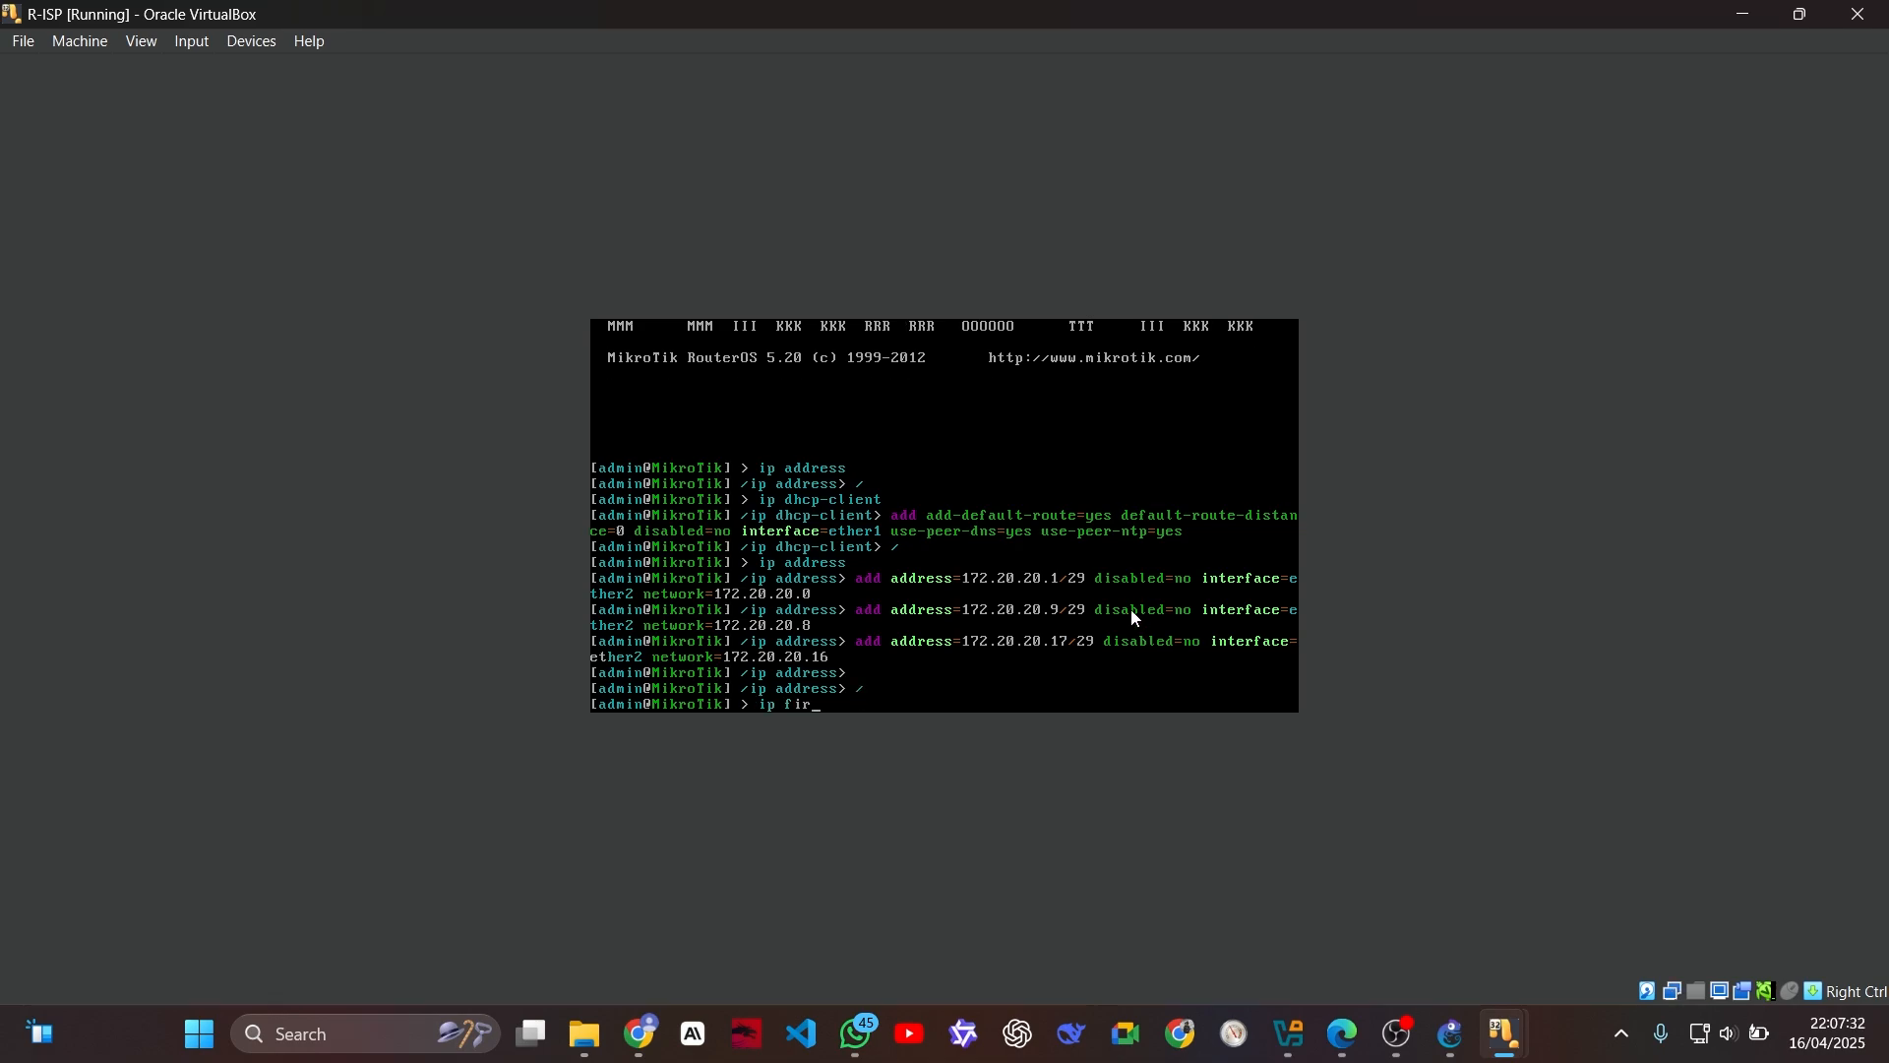
pyautogui.write('ewall connection')
pyautogui.press('Return')
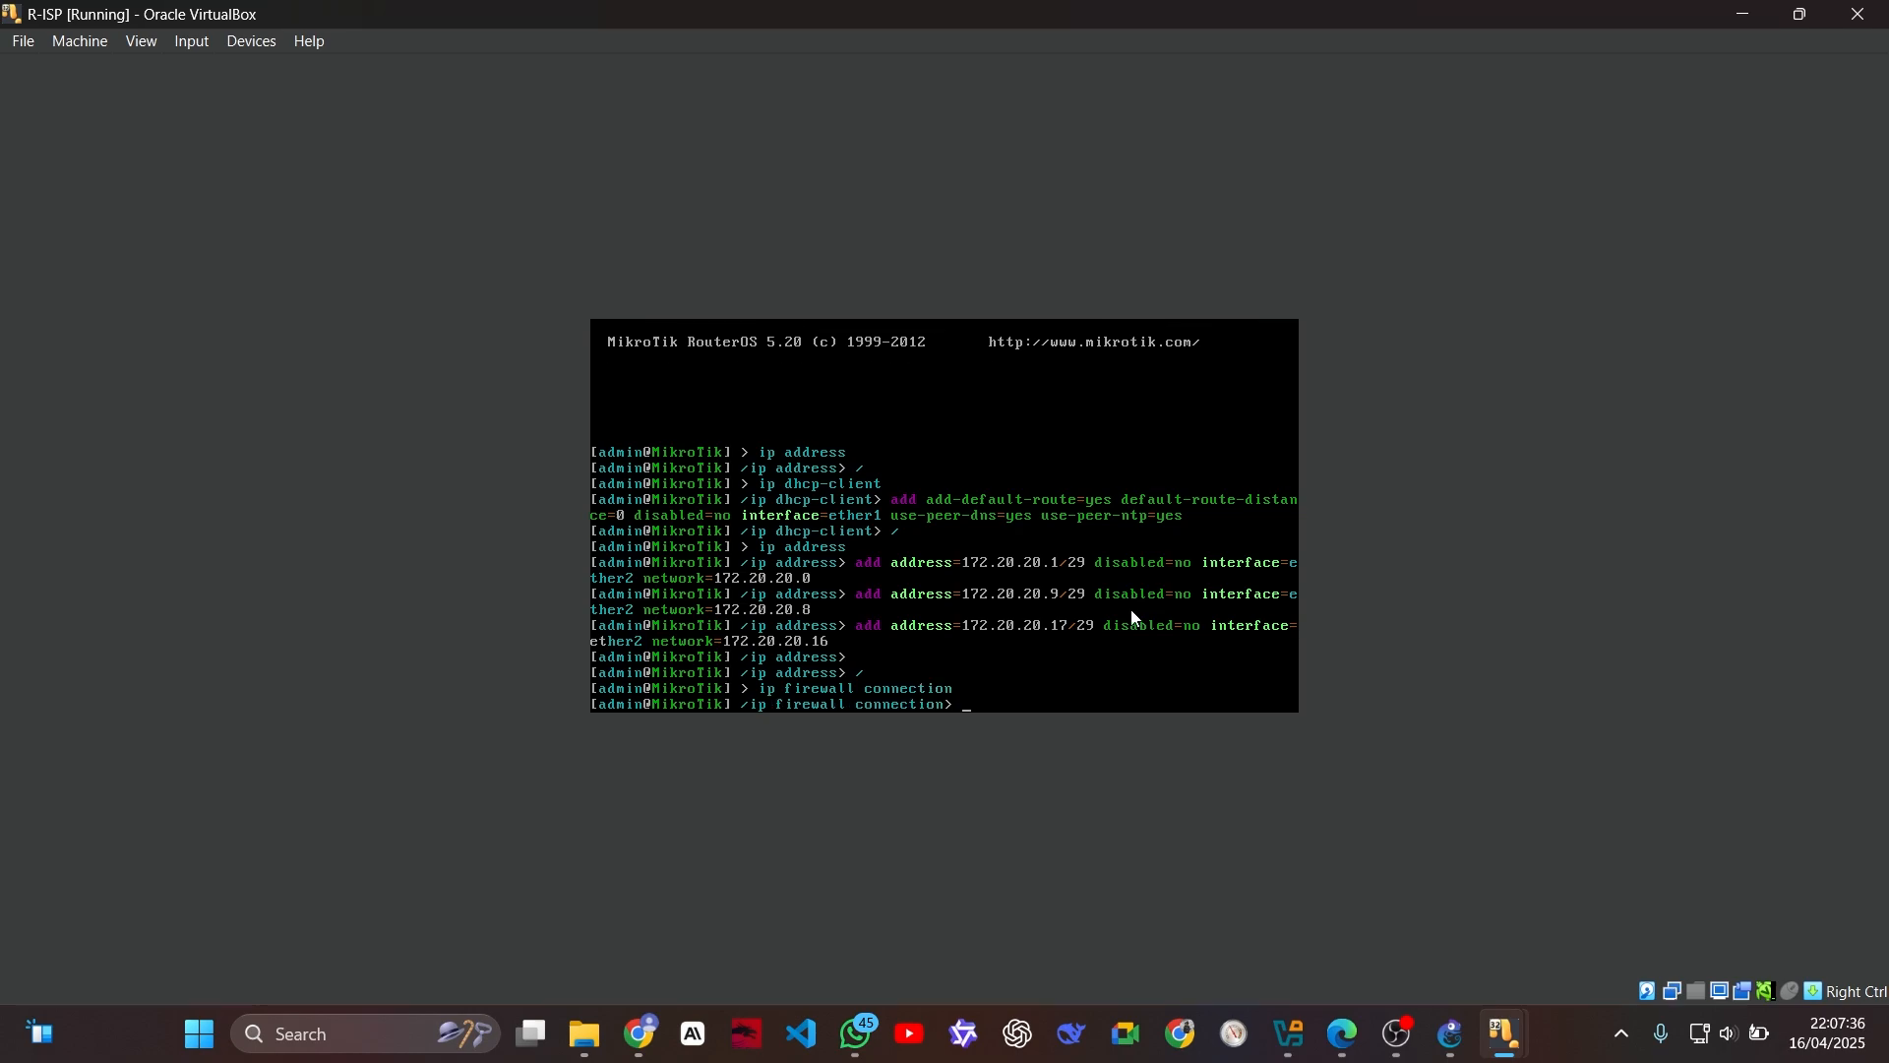
# Step: Run print where protocol="icmp" on R-ISP, consulting the WhatsApp note for the command syntax
pyautogui.write('print')
pyautogui.click(859, 1033)
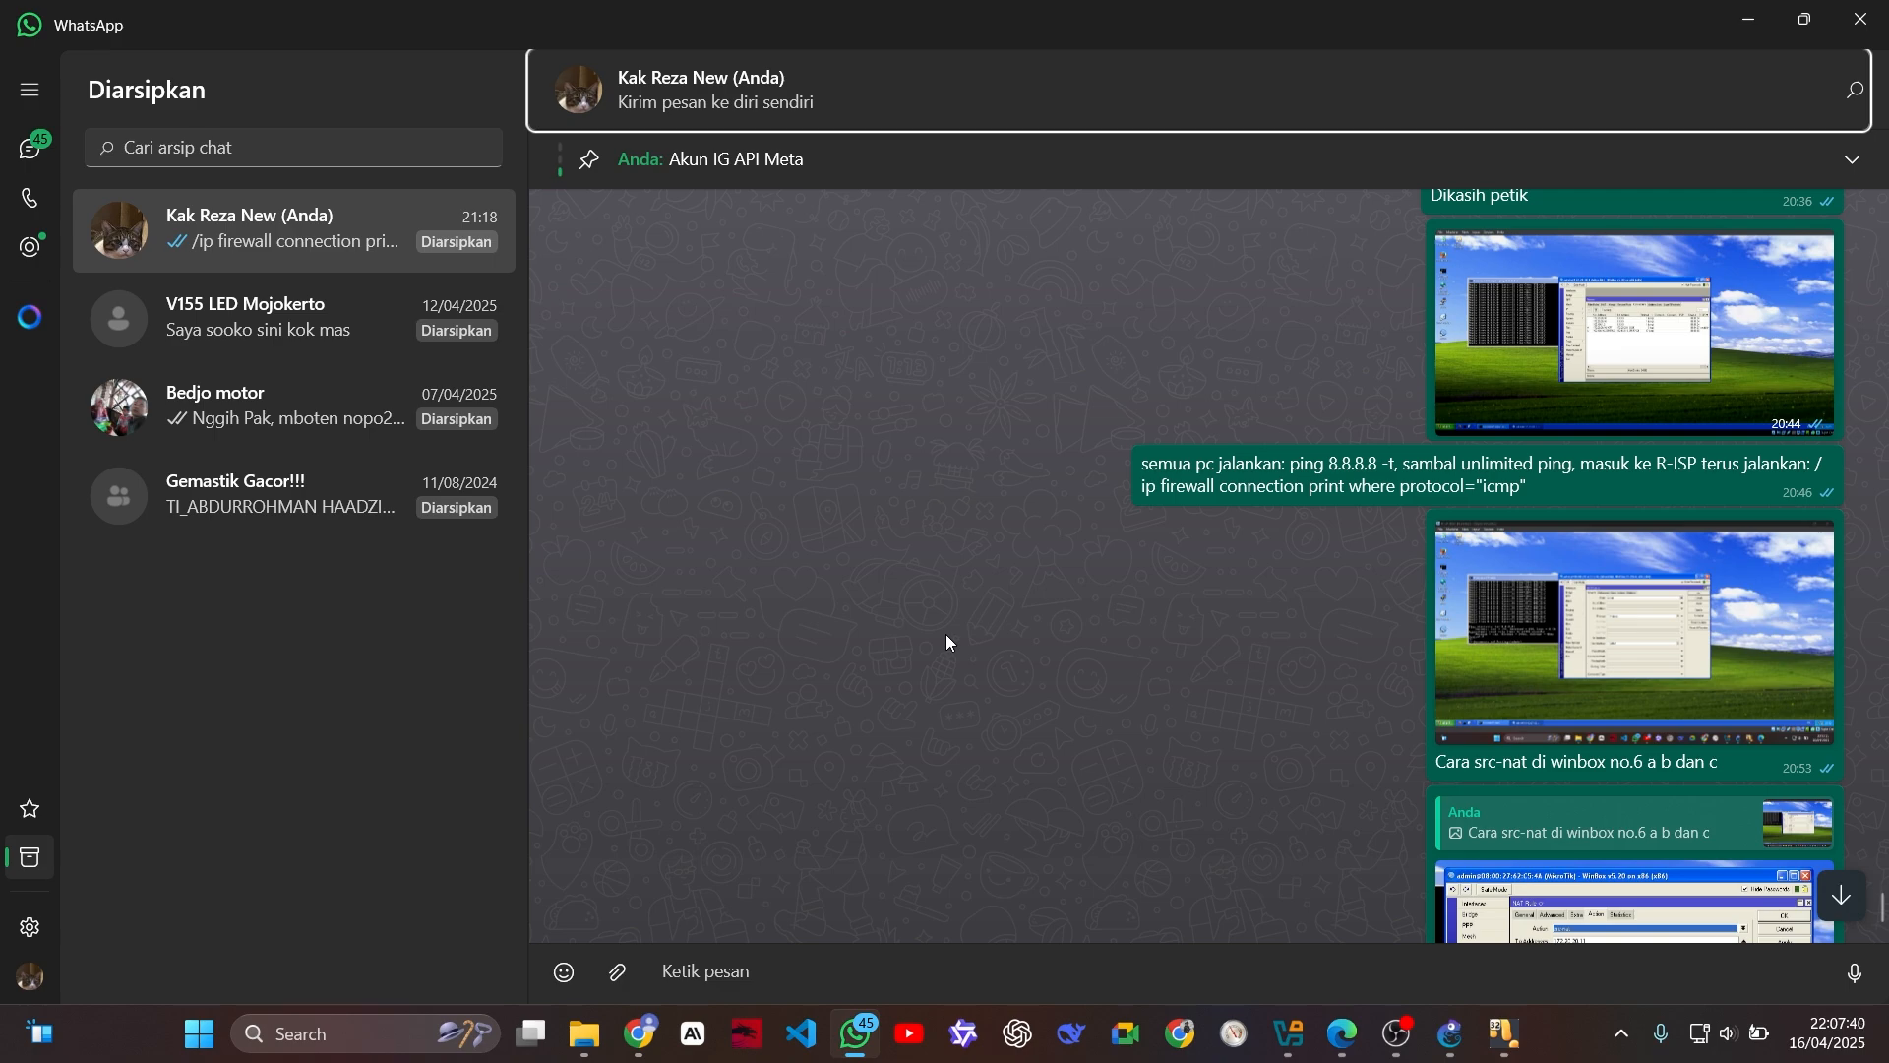
pyautogui.hotkey('alt', 'Tab')
pyautogui.write('w')
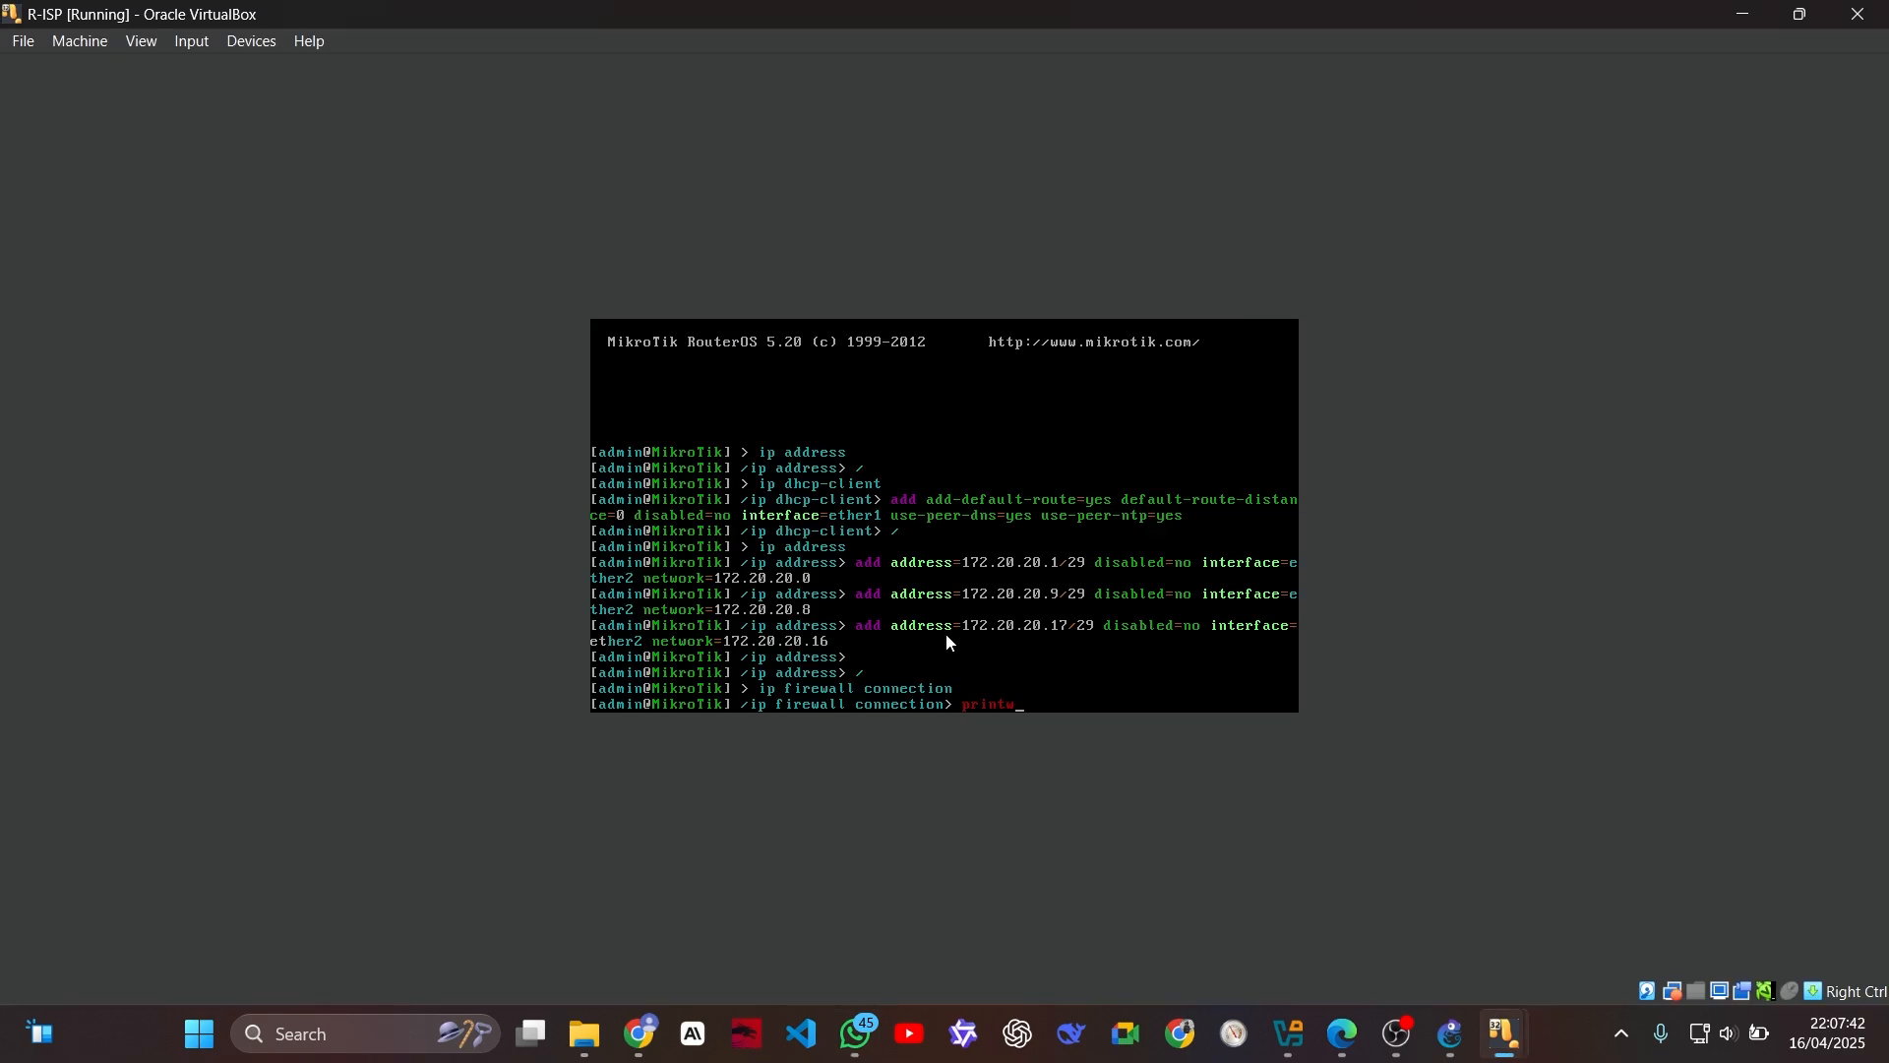
pyautogui.press('BackSpace')
pyautogui.write('where protocol')
pyautogui.click(859, 1033)
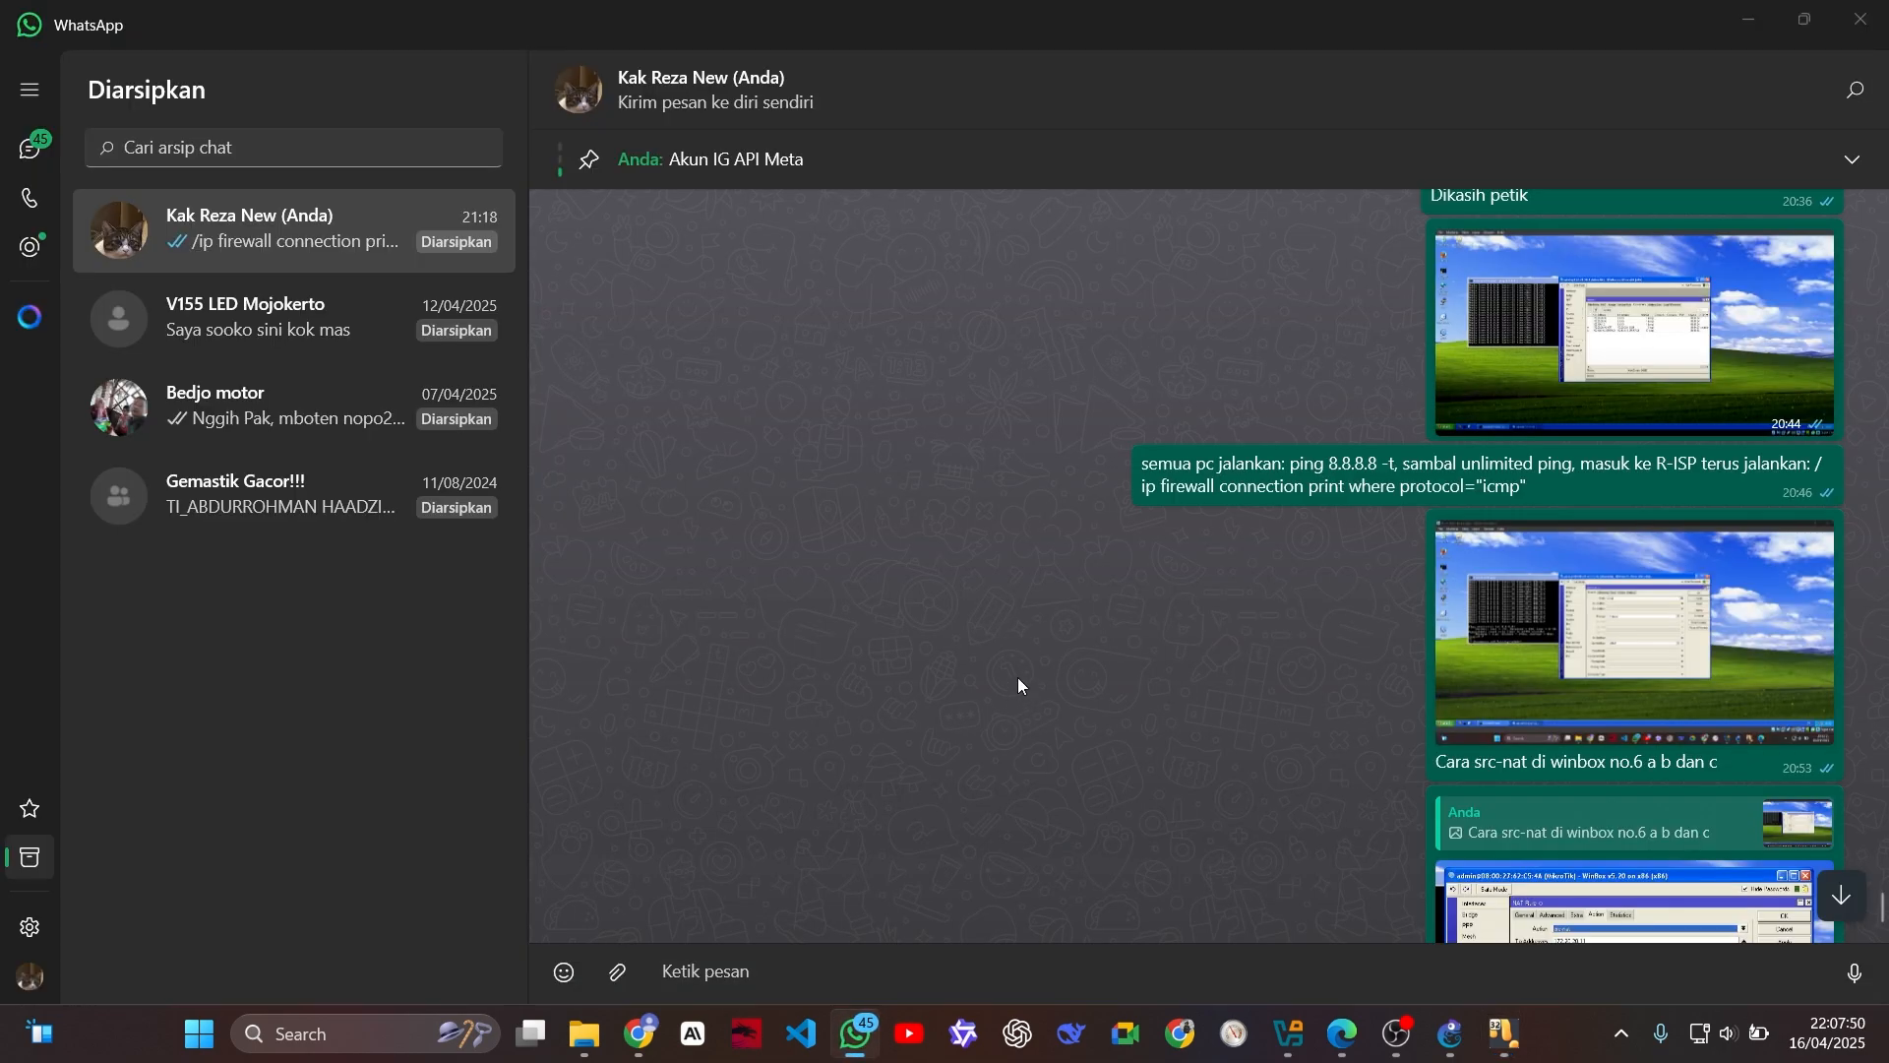
pyautogui.hotkey('alt', 'Tab')
pyautogui.click(861, 1029)
pyautogui.hotkey('alt', 'Tab')
pyautogui.write('=')
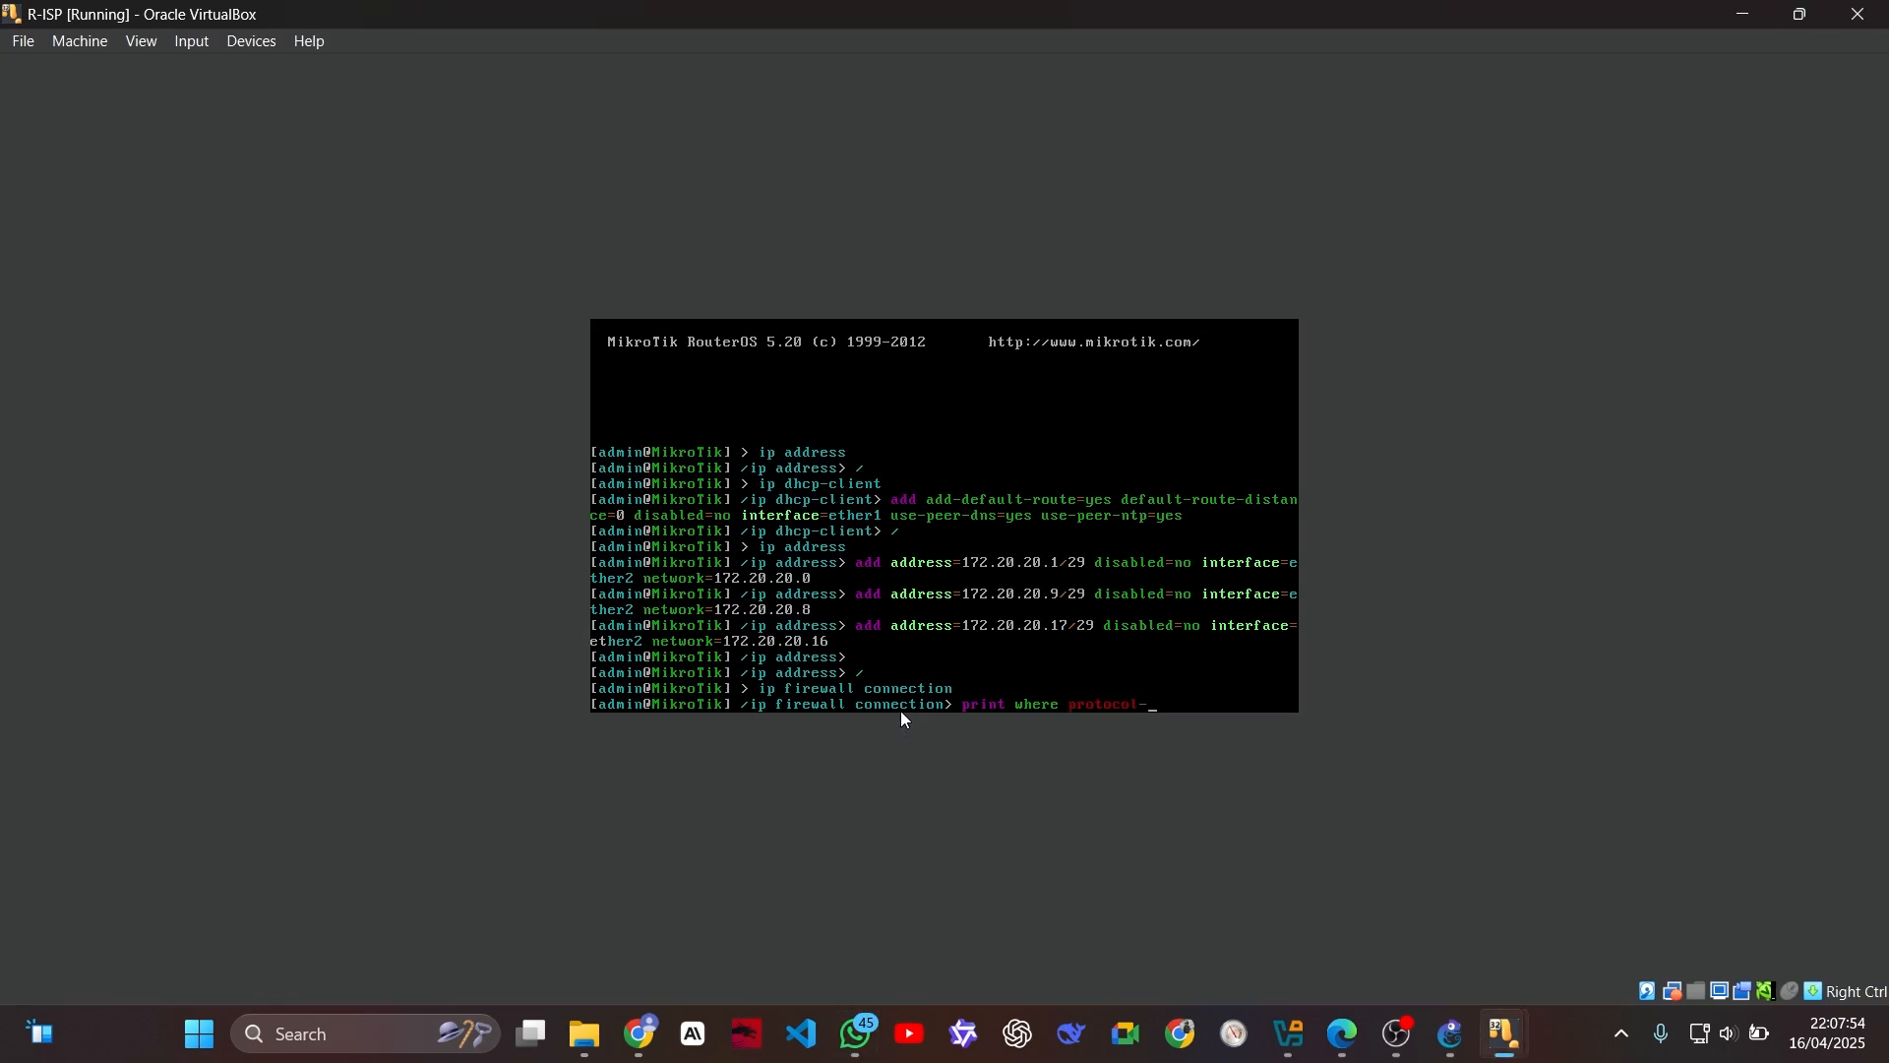
pyautogui.write('""')
pyautogui.press('Left')
pyautogui.write('icmp')
pyautogui.press('Return')
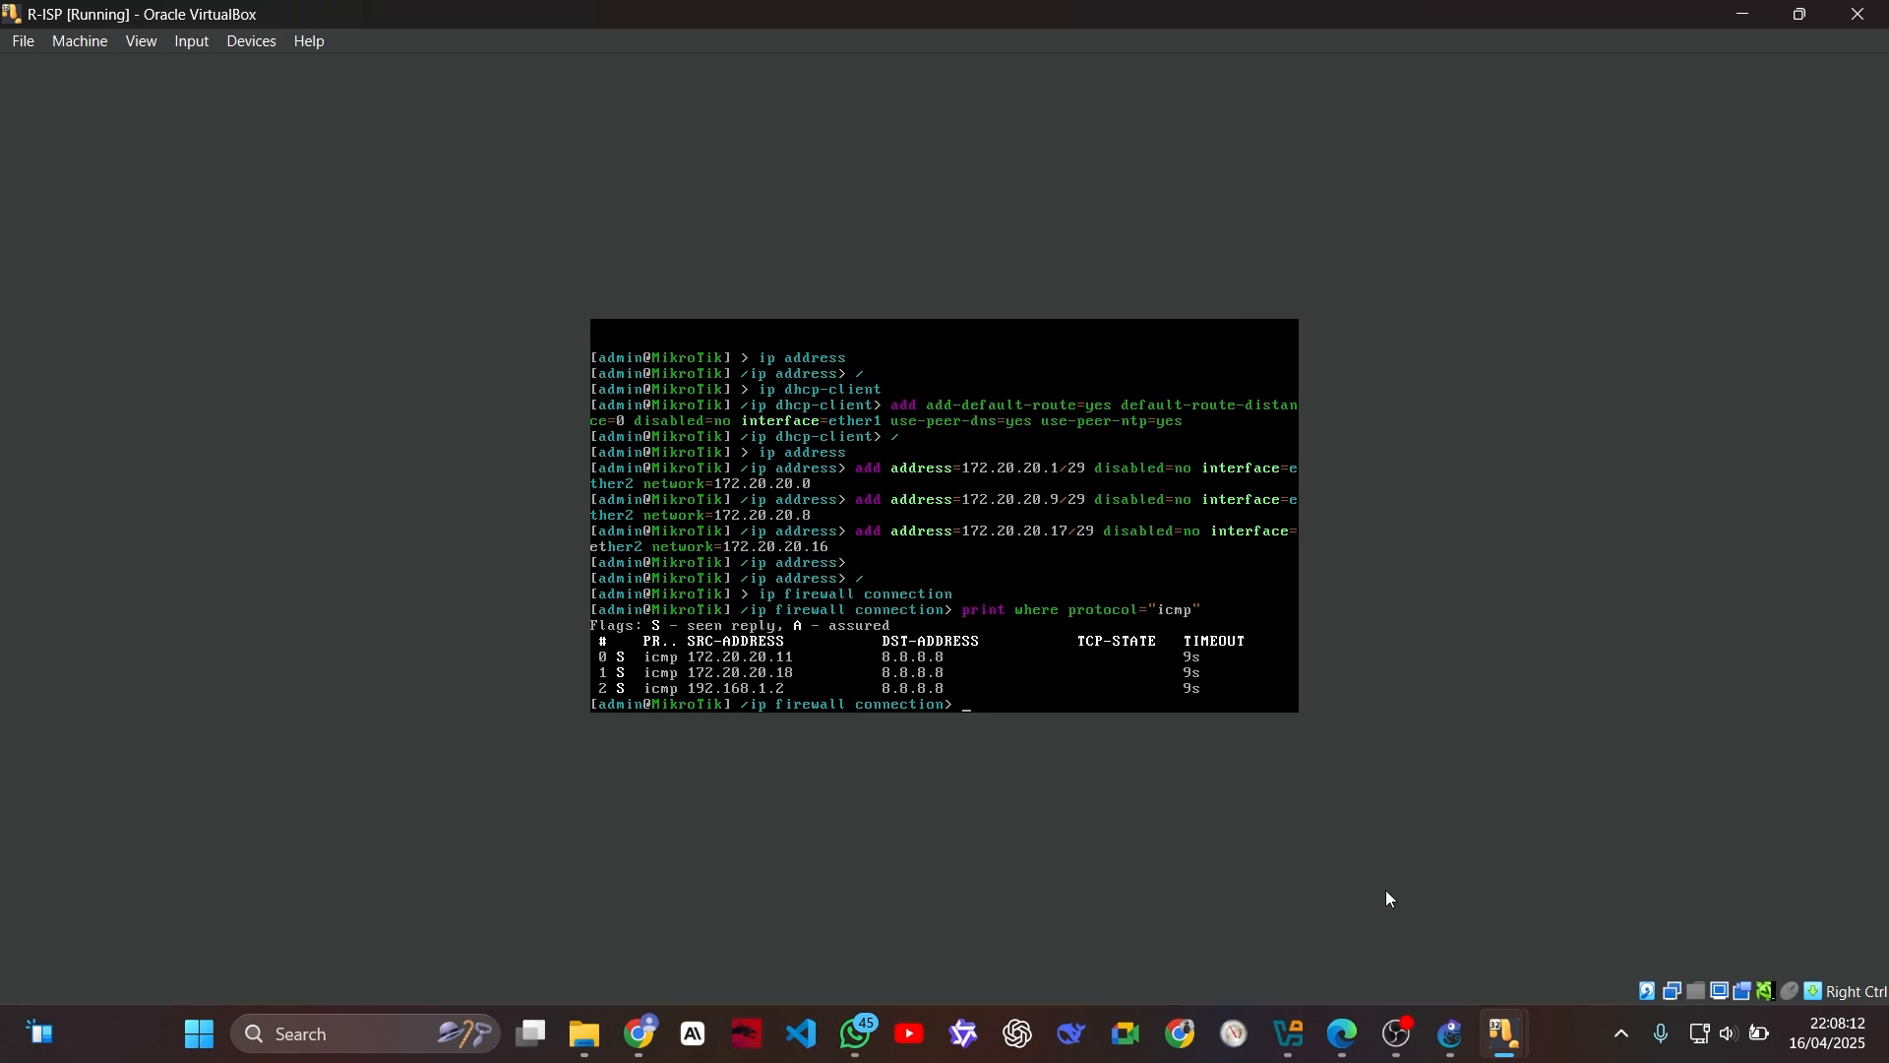
# Step: Stop the continuous pings to 8.8.8.8 on PC-1, PC-2 and PC-PUBLIC
pyautogui.moveTo(1506, 1033)
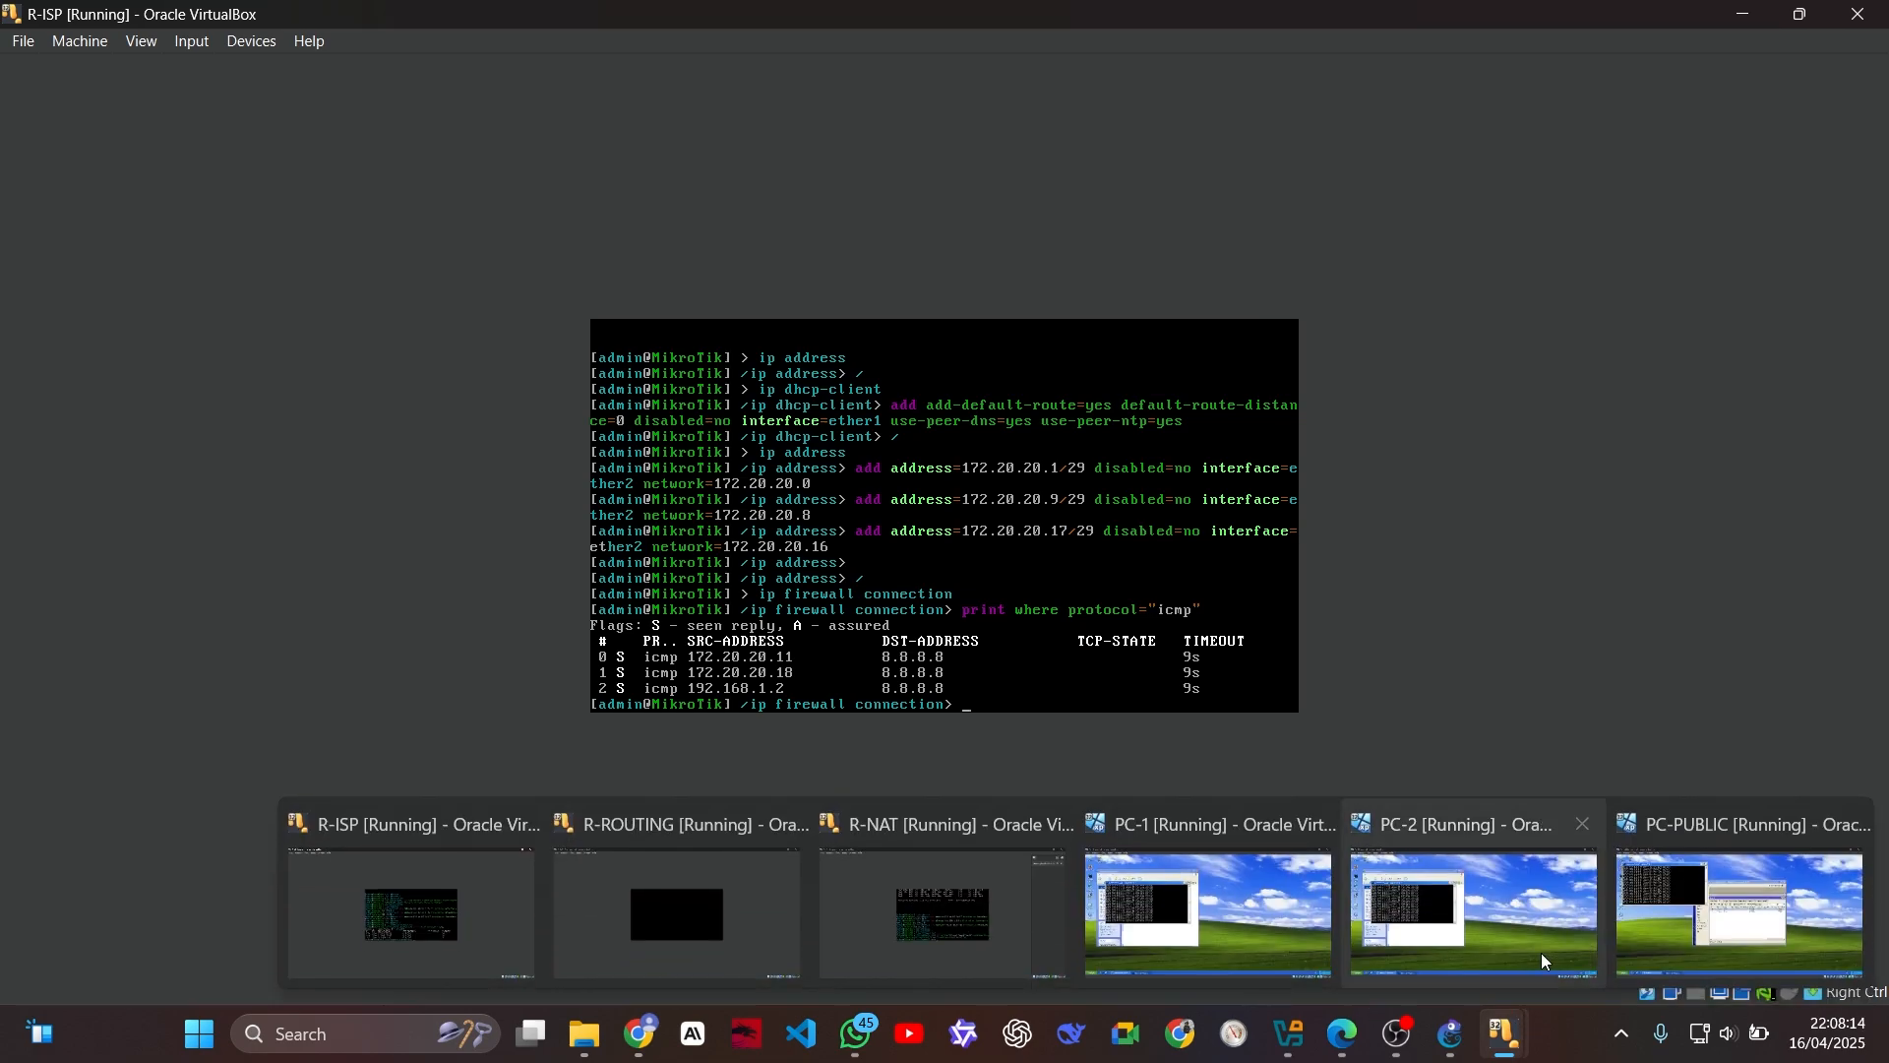
pyautogui.click(1244, 912)
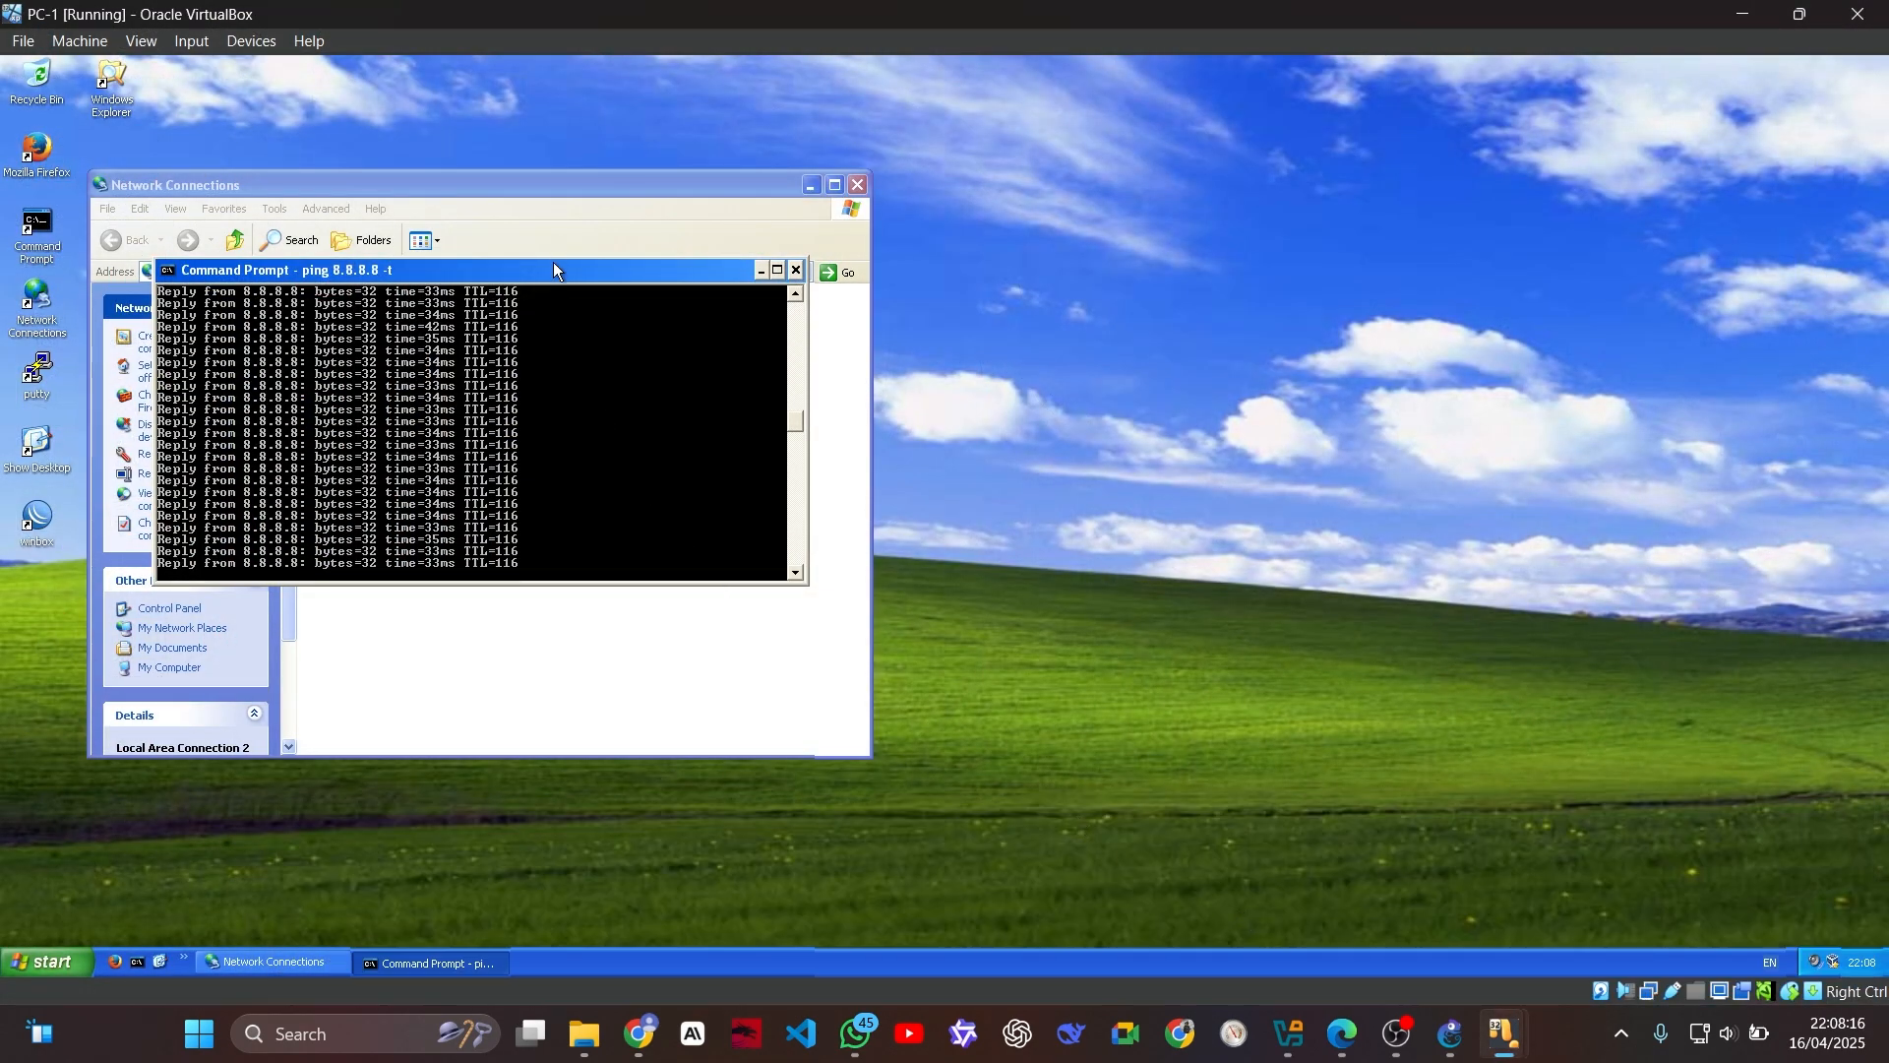
pyautogui.hotkey('ctrl', 'c')
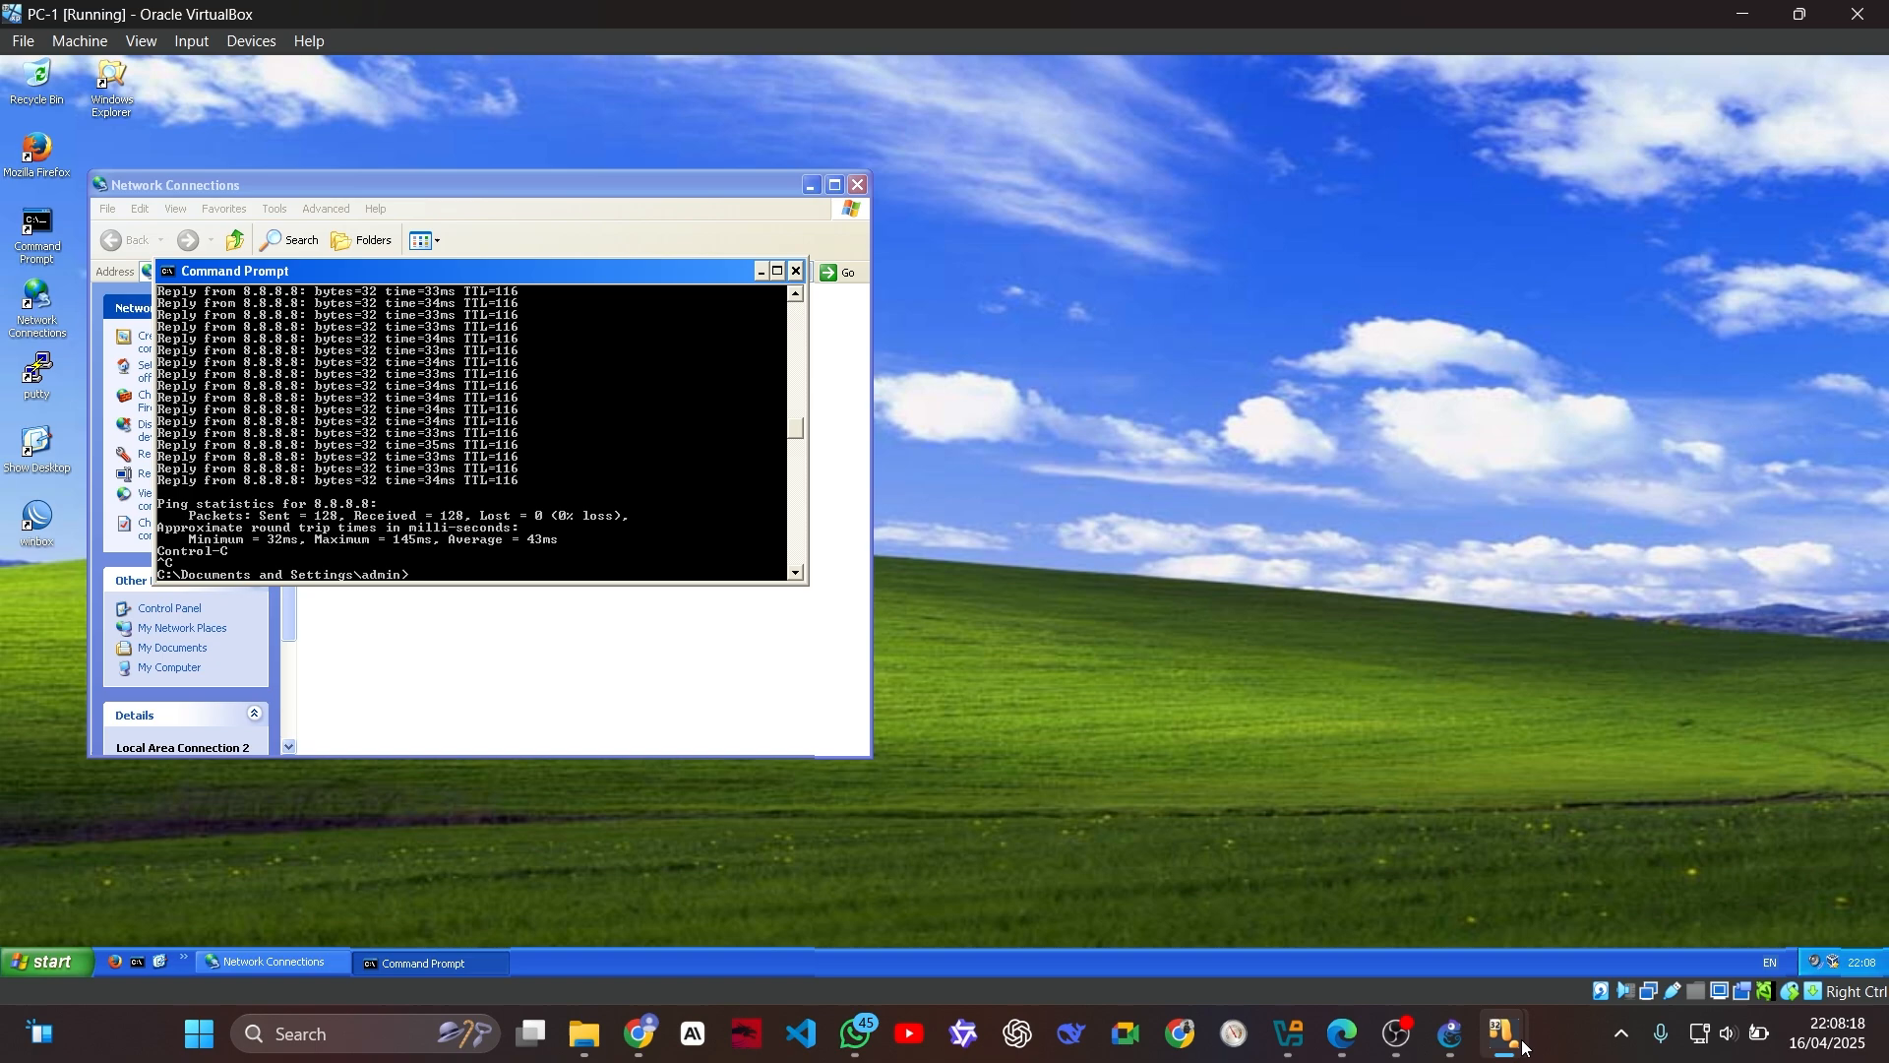
pyautogui.moveTo(1523, 1046)
pyautogui.click(1504, 891)
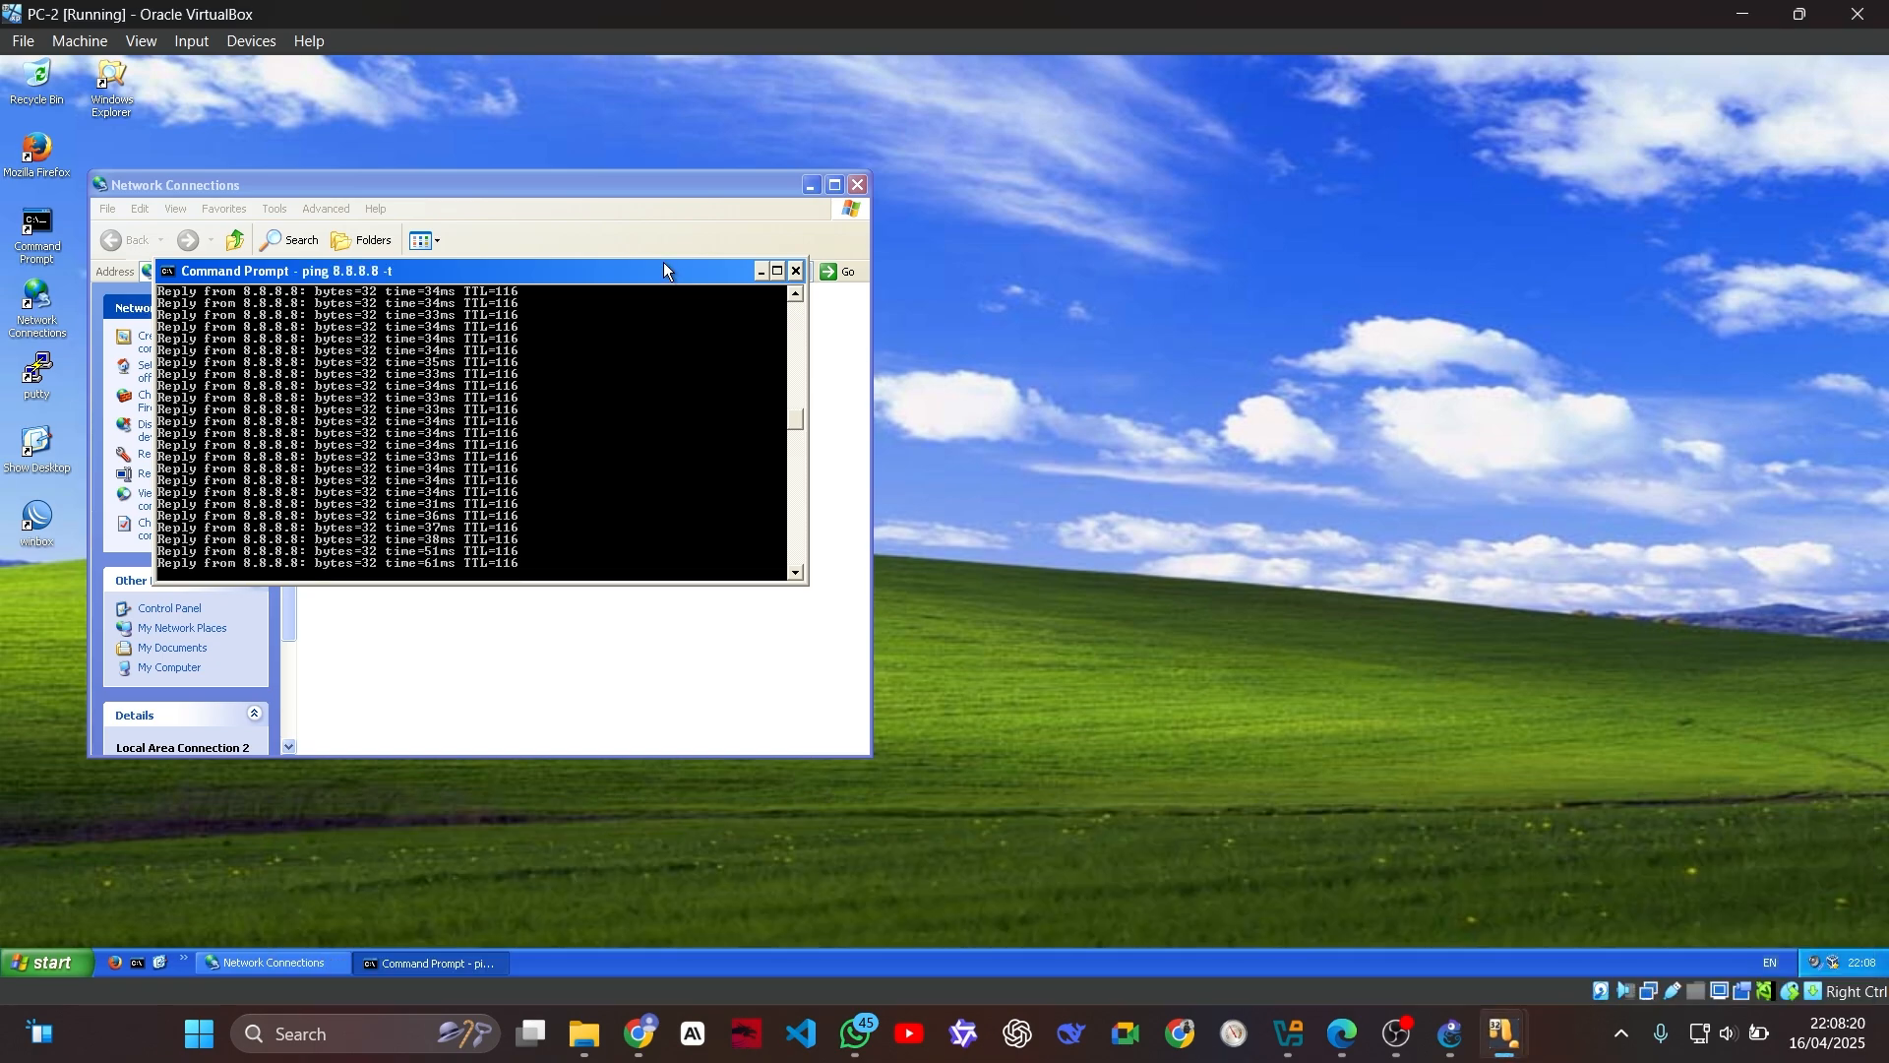
pyautogui.hotkey('ctrl', 'c')
pyautogui.moveTo(1504, 1034)
pyautogui.click(1738, 940)
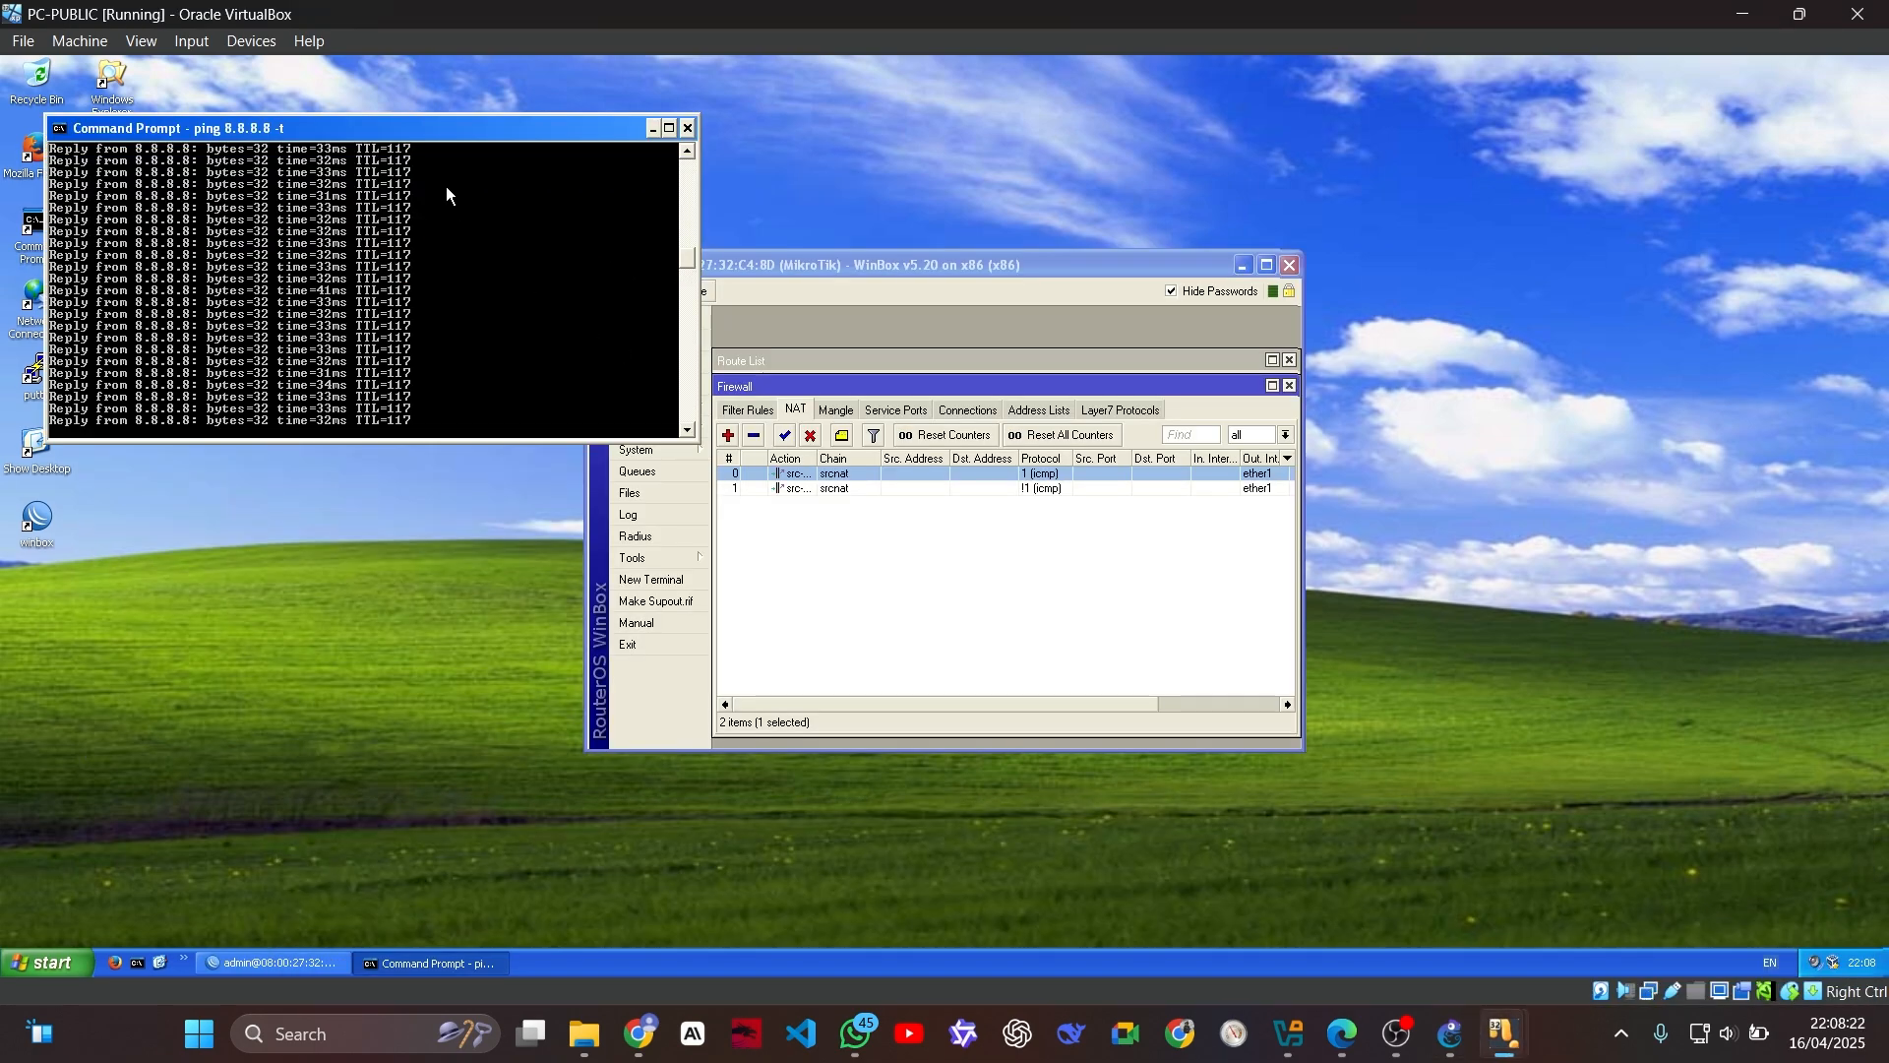
pyautogui.hotkey('ctrl', 'c')
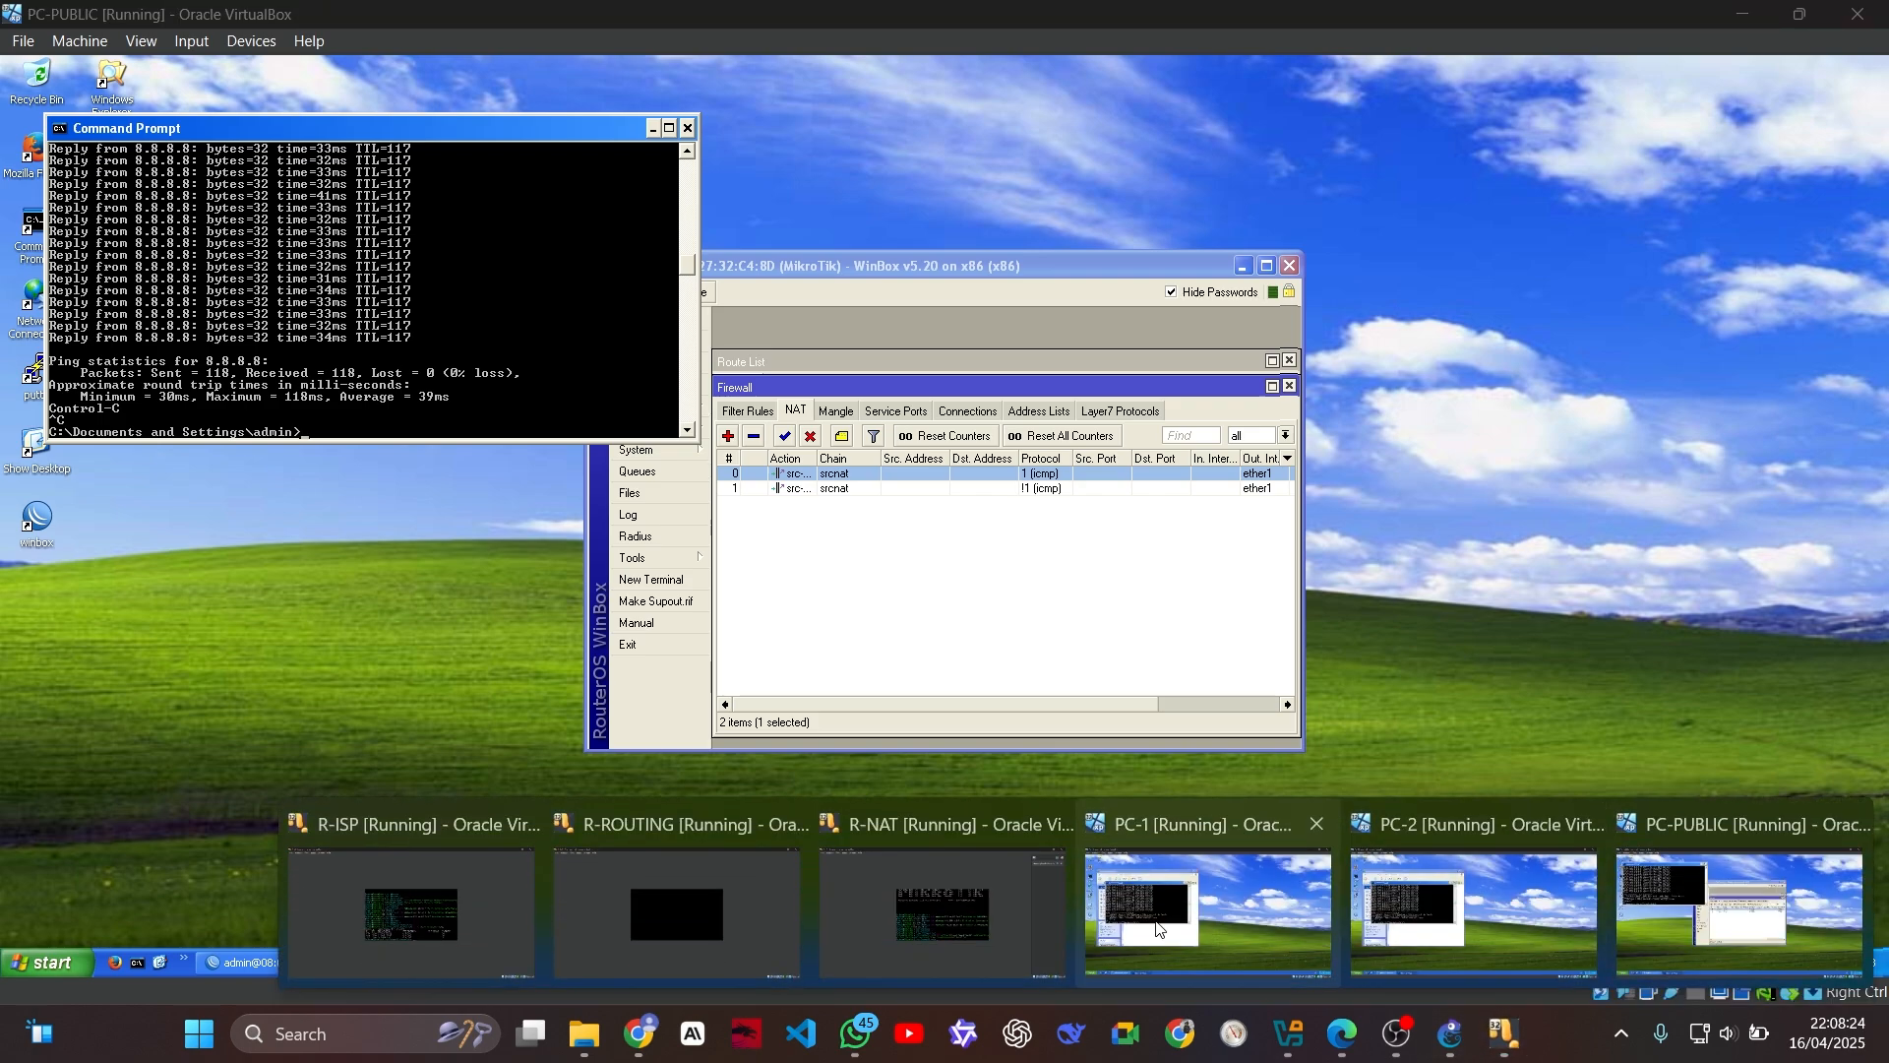
pyautogui.click(1159, 929)
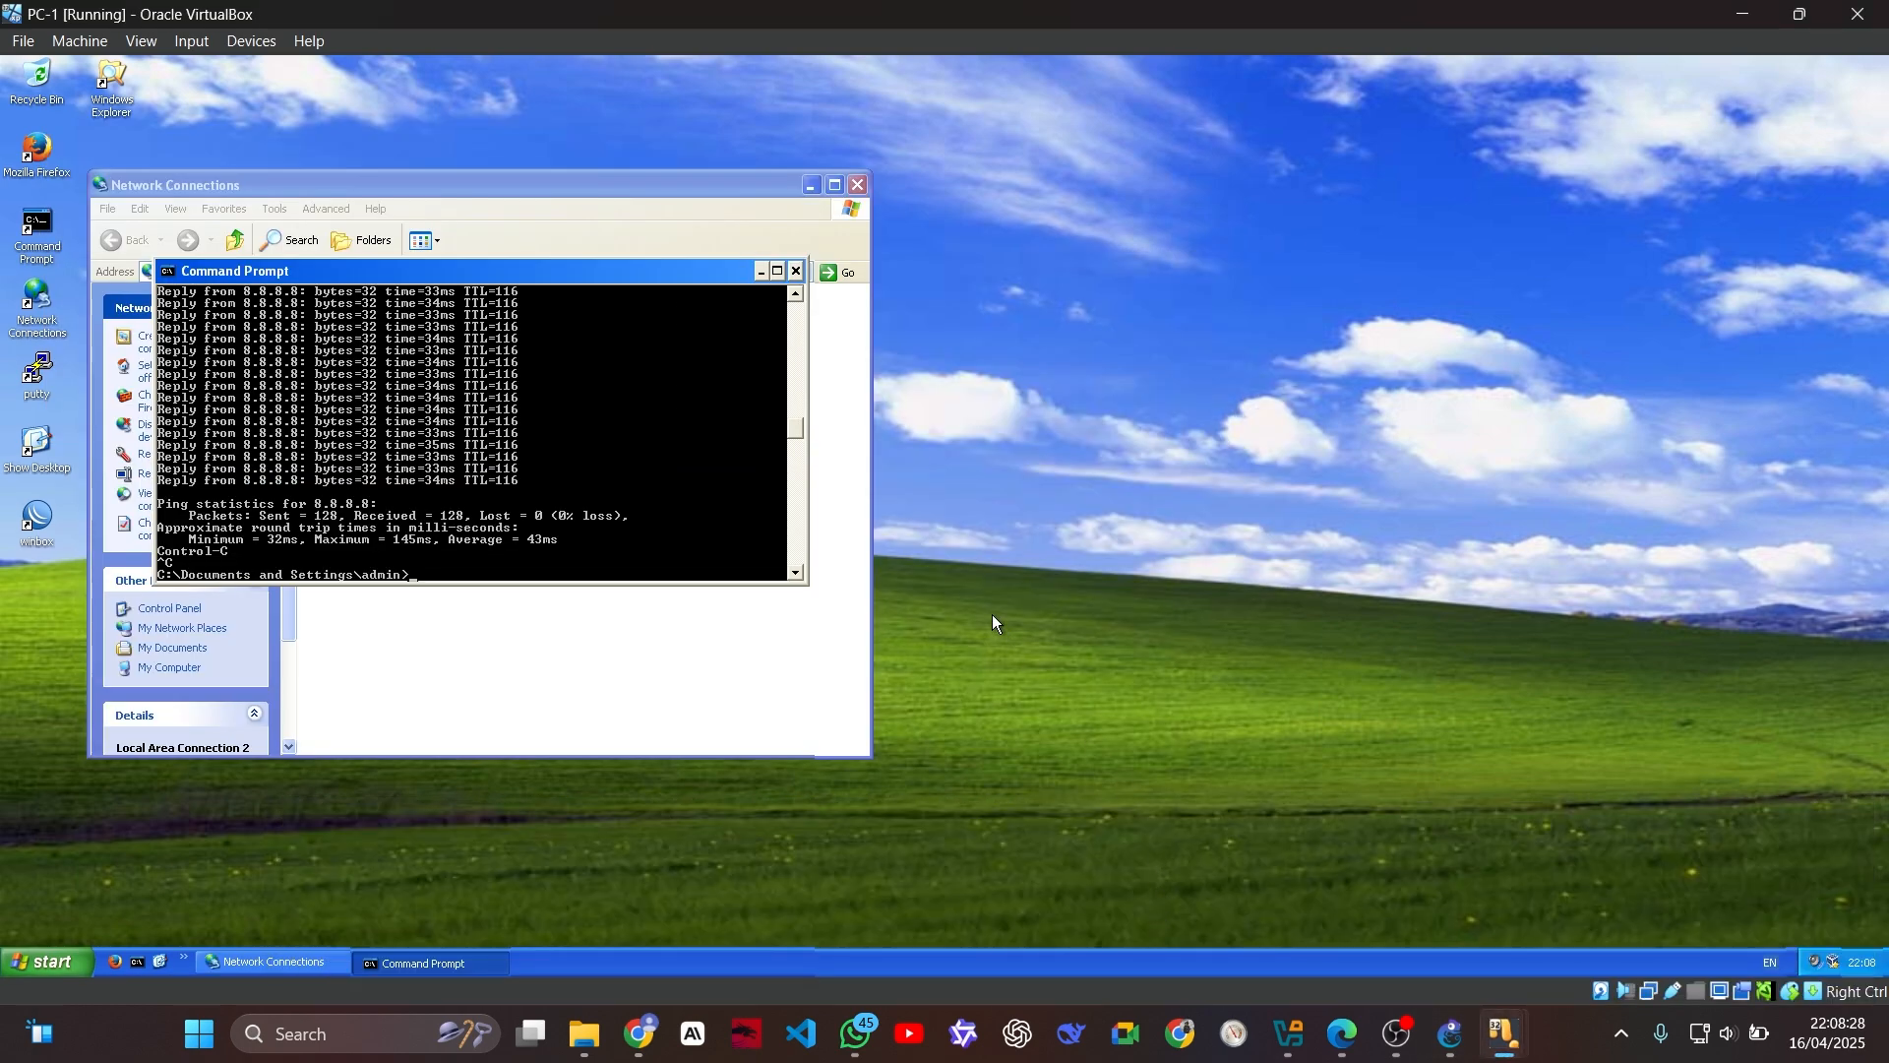
pyautogui.write('ping mikr')
pyautogui.press('BackSpace')
pyautogui.press('BackSpace')
pyautogui.press('BackSpace')
pyautogui.press('BackSpace')
pyautogui.press('BackSpace')
pyautogui.press('BackSpace')
pyautogui.press('BackSpace')
pyautogui.press('BackSpace')
# Step: Switch to PC-2 and run ping mikrotik.com in the Command Prompt
pyautogui.moveTo(1504, 1033)
pyautogui.click(1455, 928)
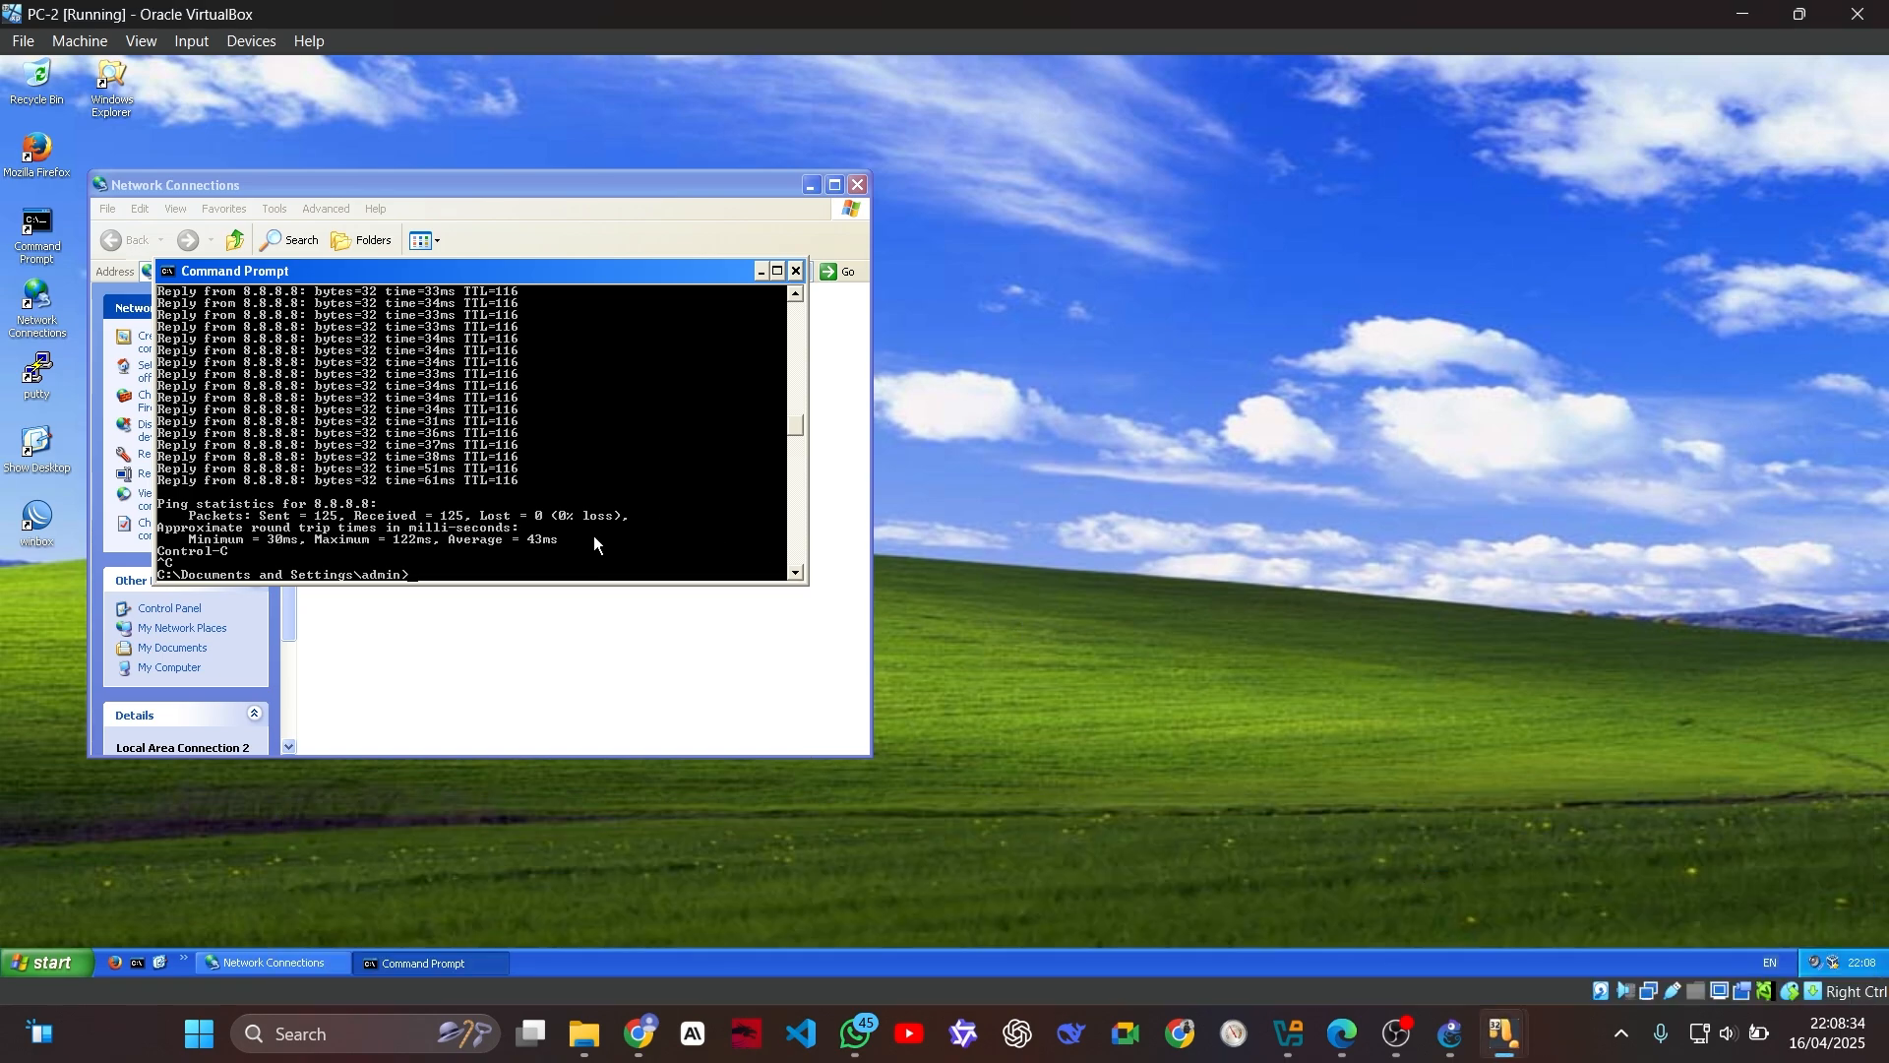
pyautogui.write('ping mikrotik.com')
pyautogui.press('Return')
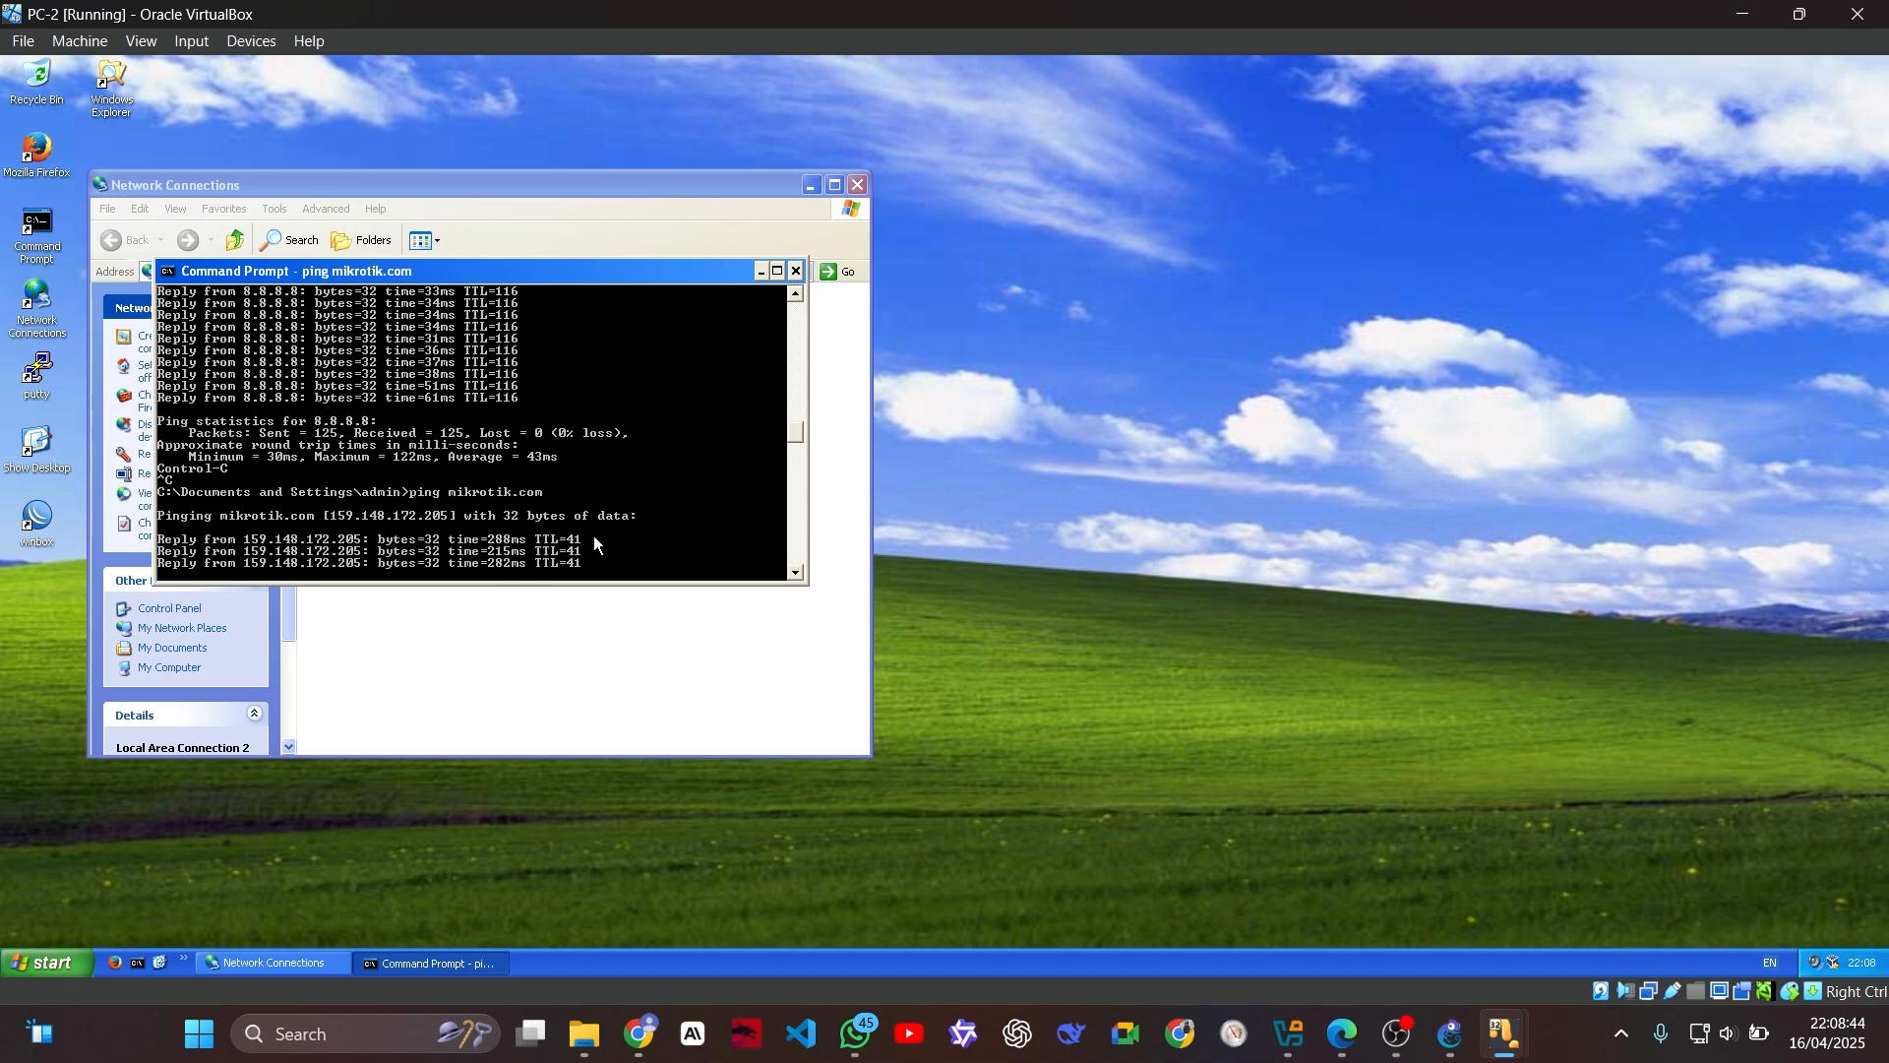
pyautogui.hotkey('ctrl', 'c')
# Step: Switch to PC-1 and start a continuous ping to mikrotik.com with the -t option
pyautogui.moveTo(1504, 1033)
pyautogui.click(1283, 896)
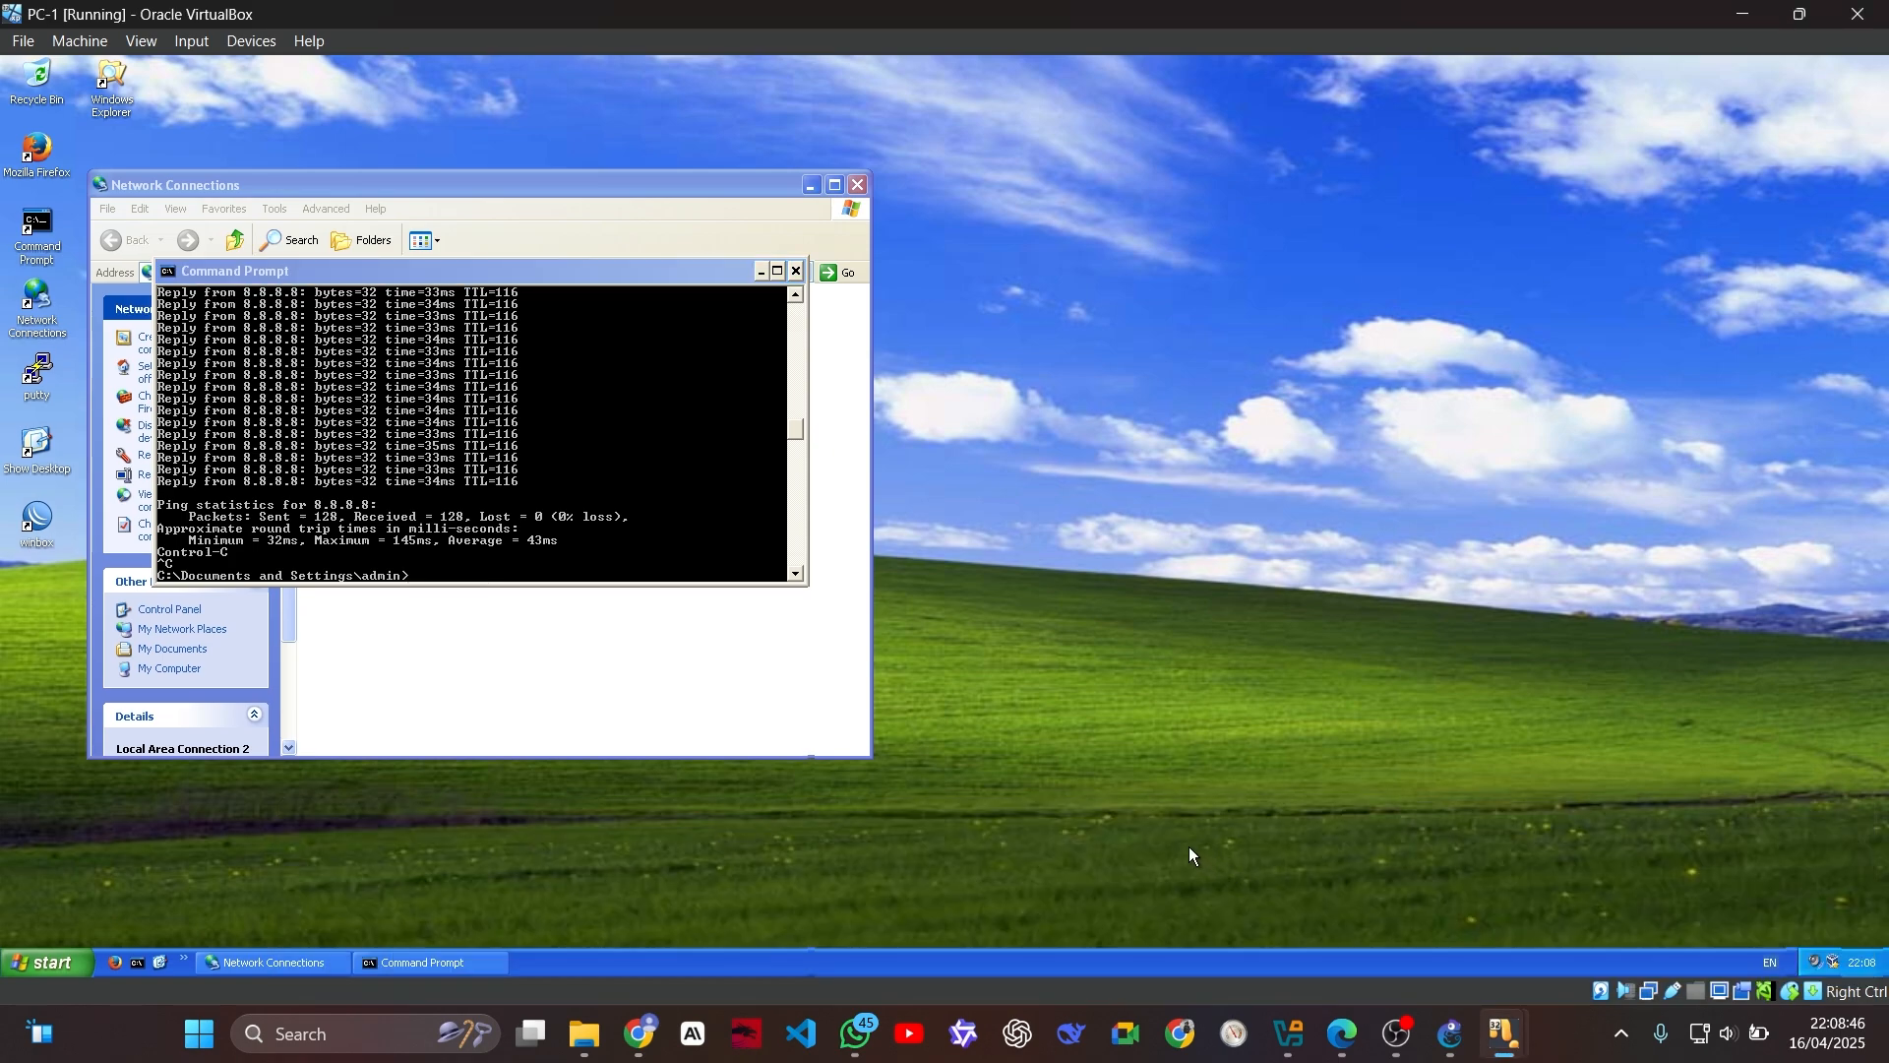
pyautogui.click(502, 268)
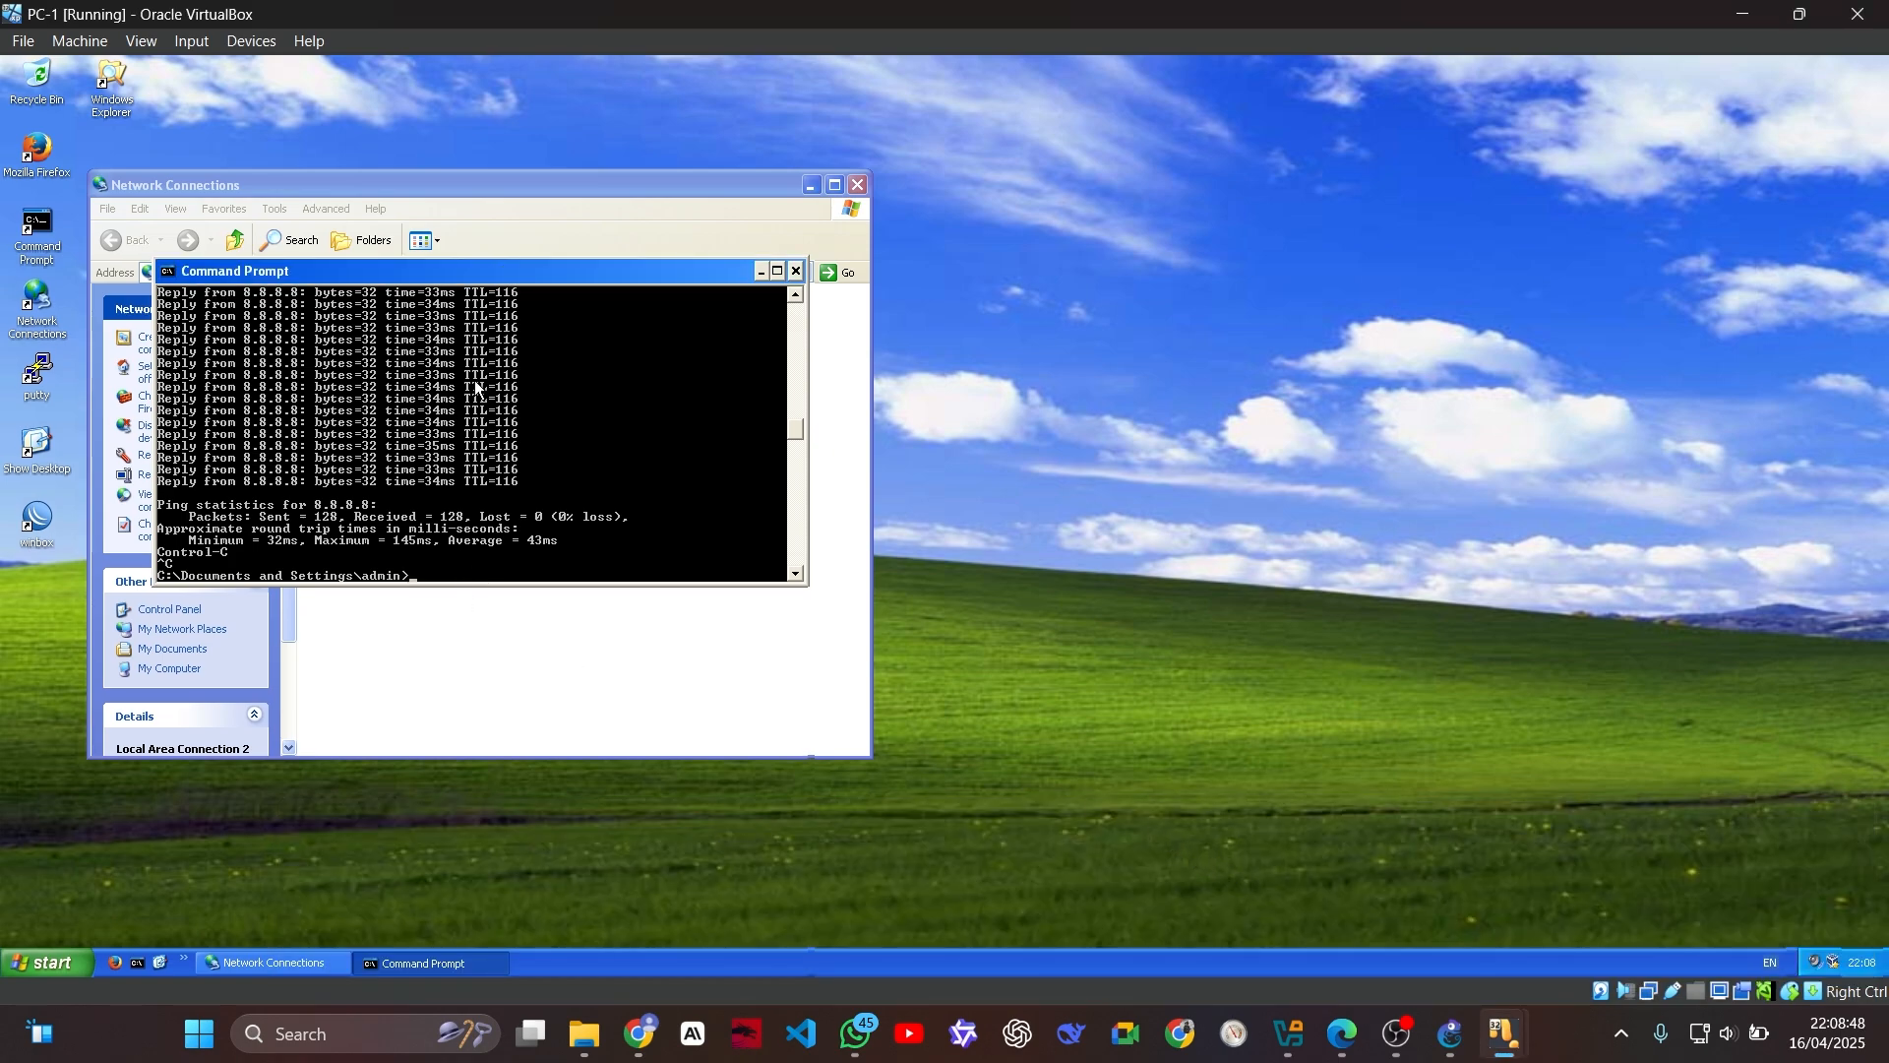
pyautogui.write('ping mikrotik.com -t')
pyautogui.press('Return')
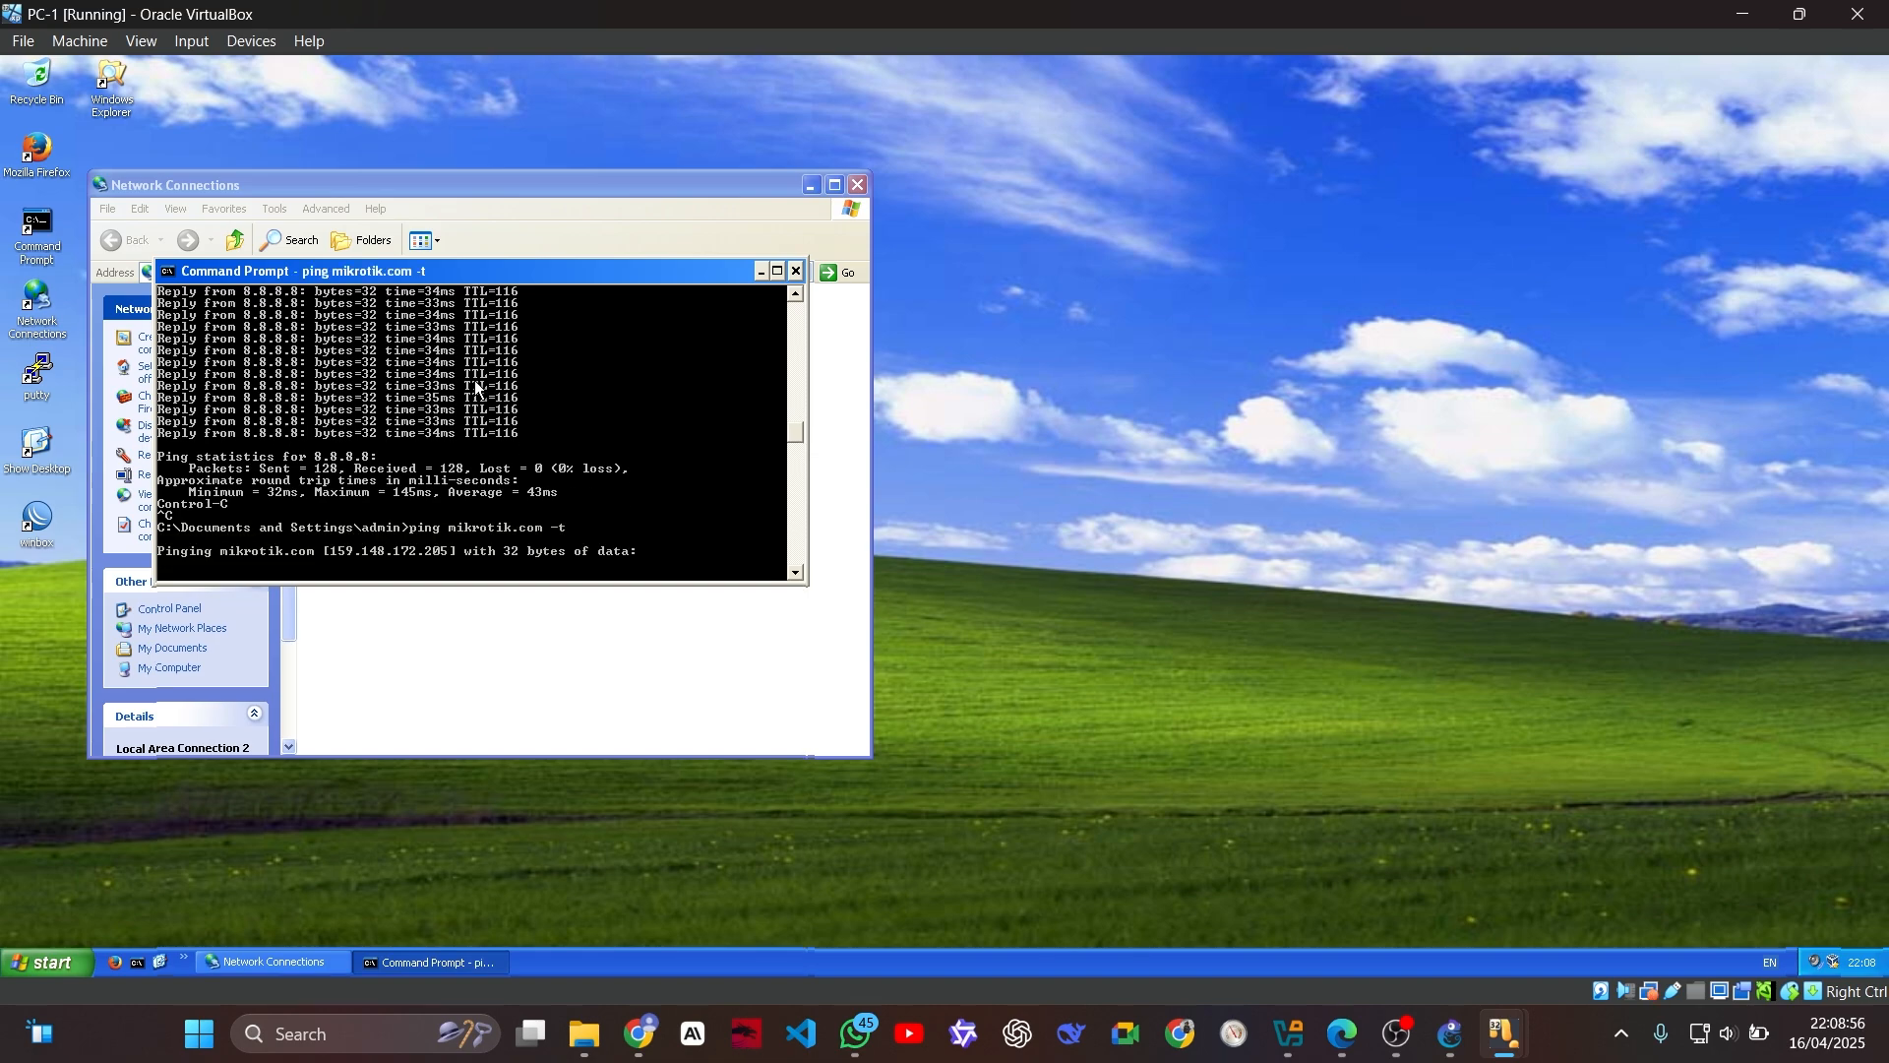
# Step: Switch to PC-2 and rerun the mikrotik.com ping continuously with the -t option
pyautogui.moveTo(1504, 1033)
pyautogui.click(1461, 888)
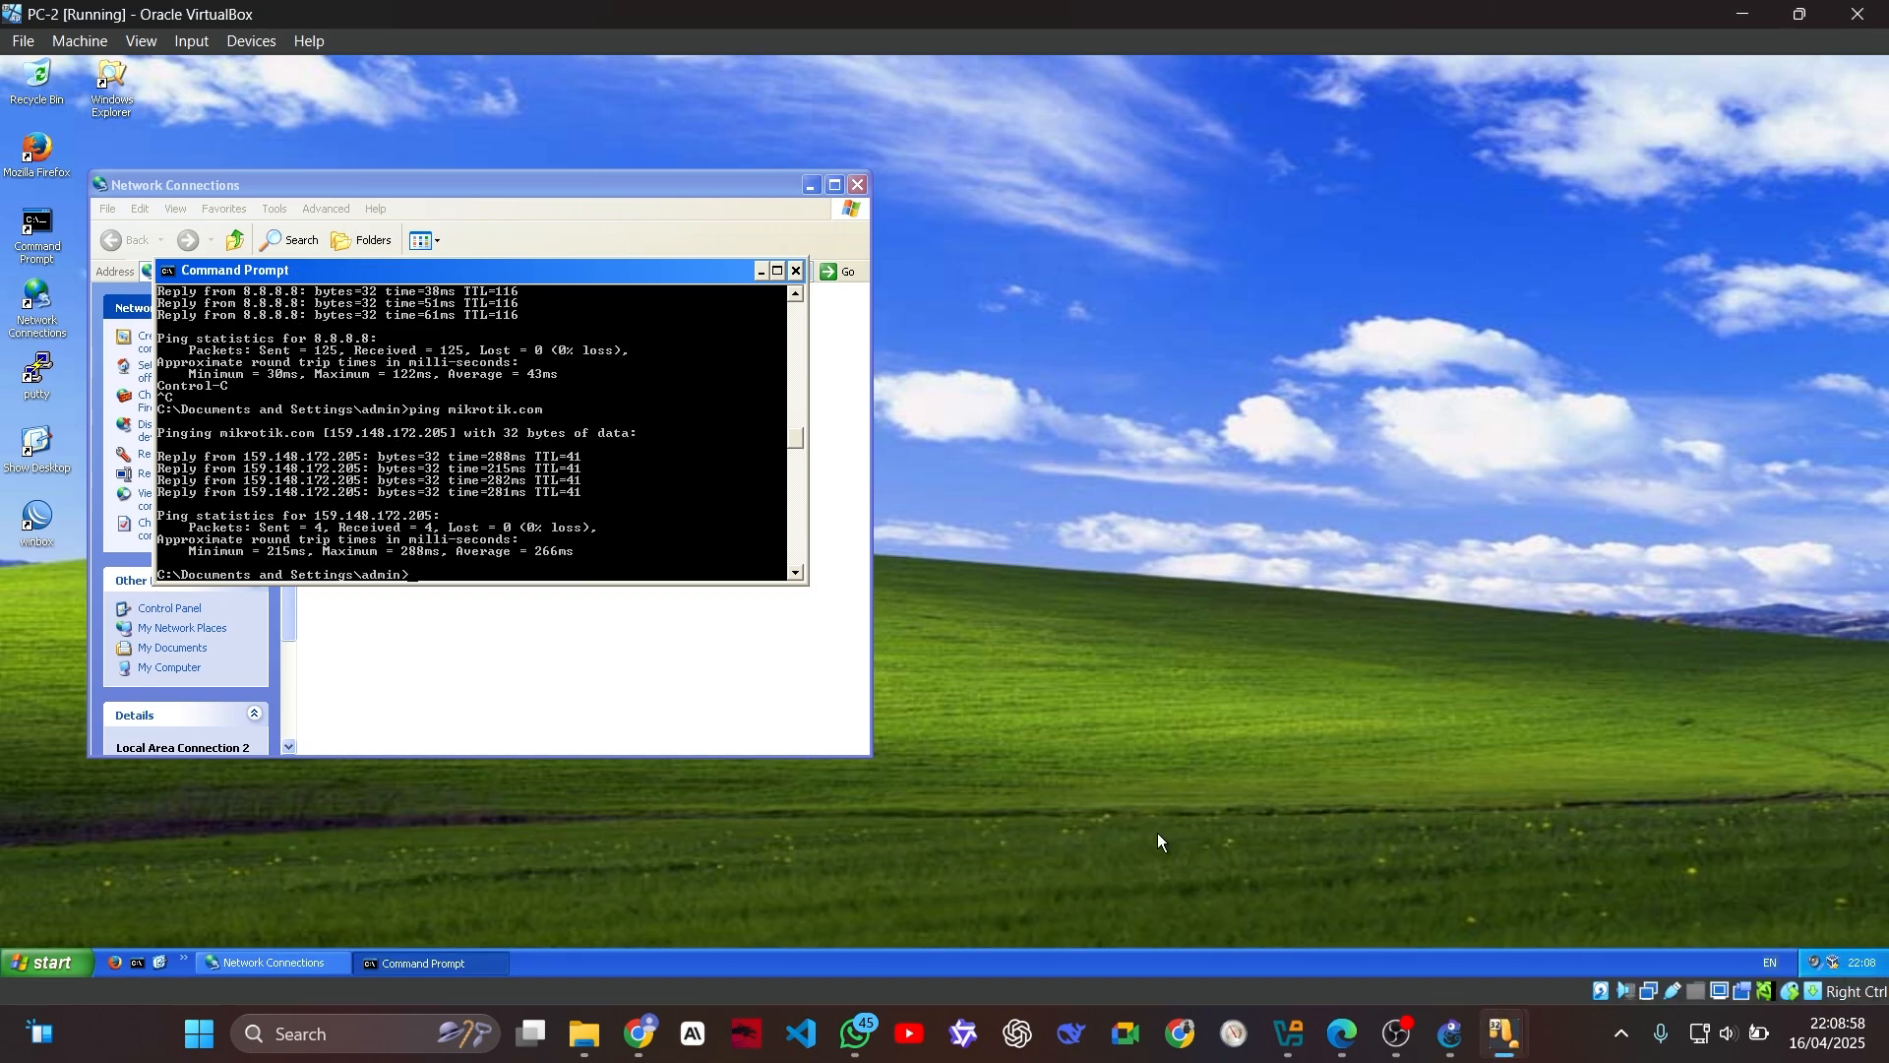
pyautogui.press('Up')
pyautogui.write('-t')
pyautogui.press('Return')
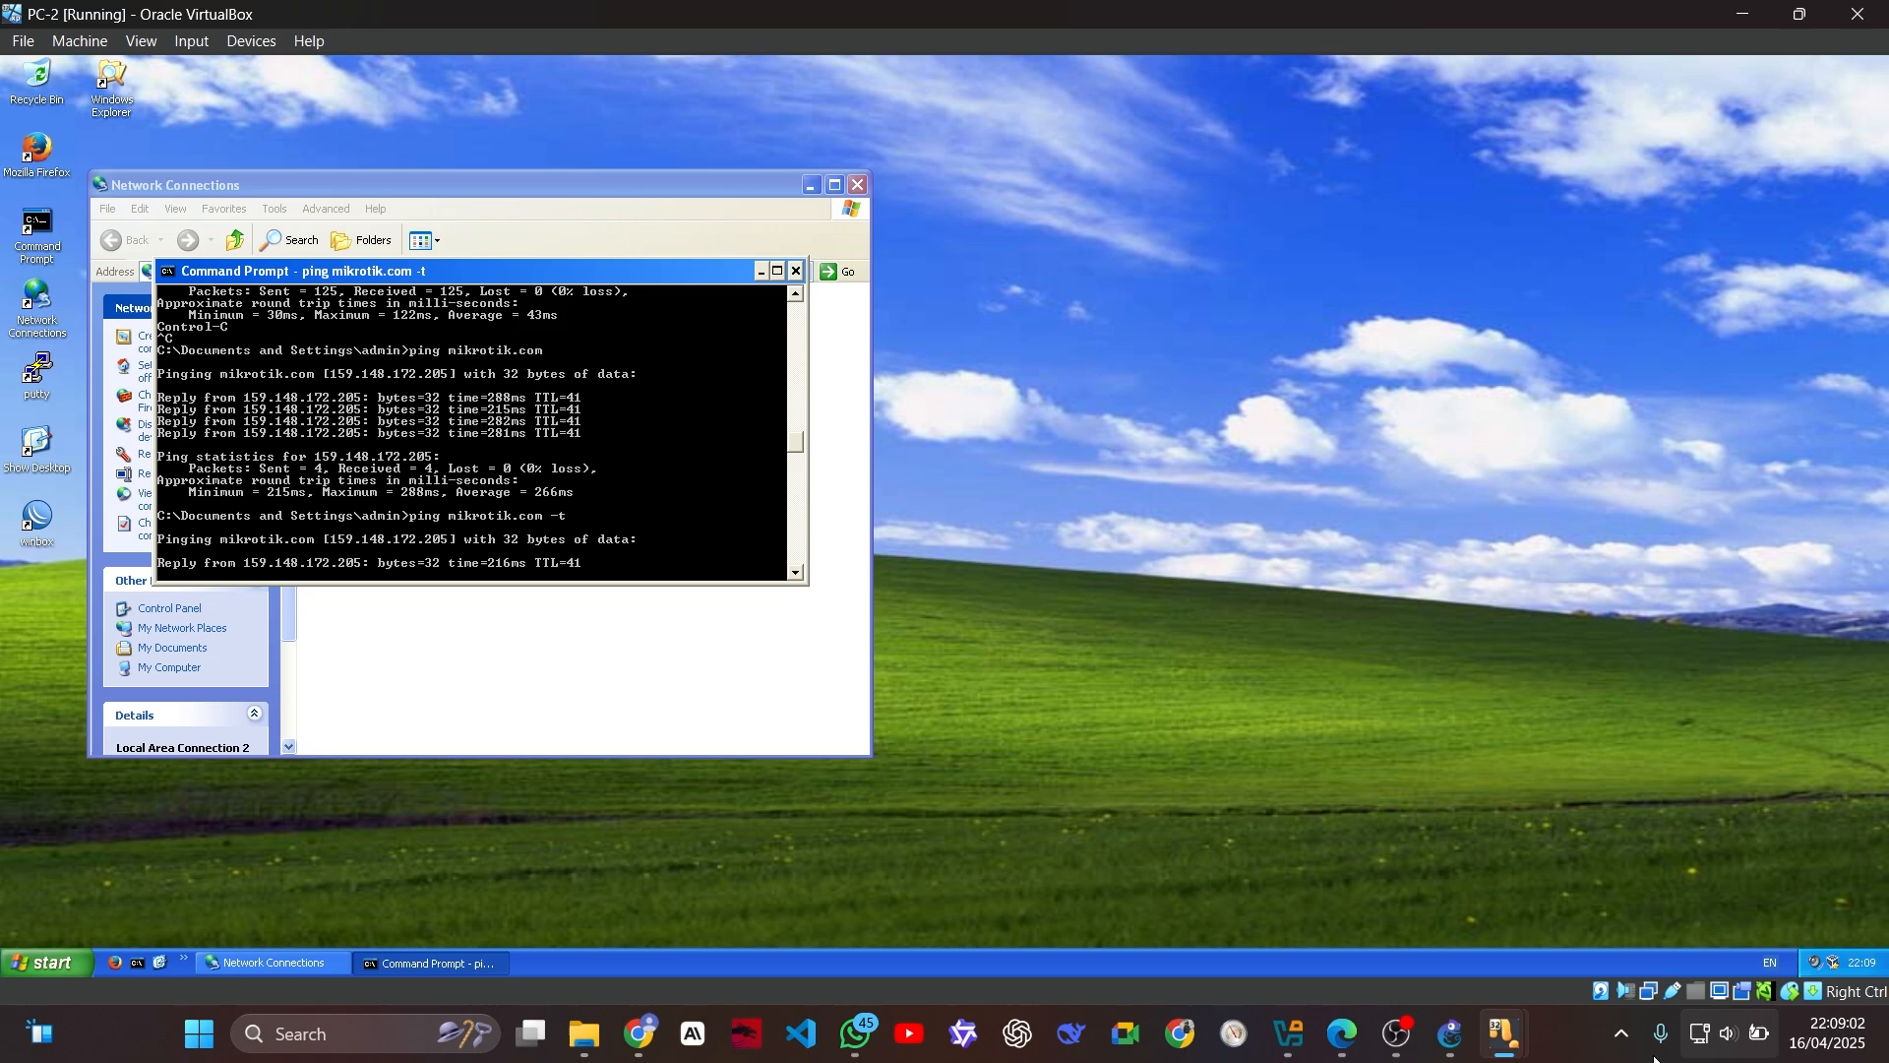
# Step: Switch to PC-PUBLIC and start a continuous ping to mikrotik.com with the -t option
pyautogui.moveTo(1503, 1035)
pyautogui.click(1661, 882)
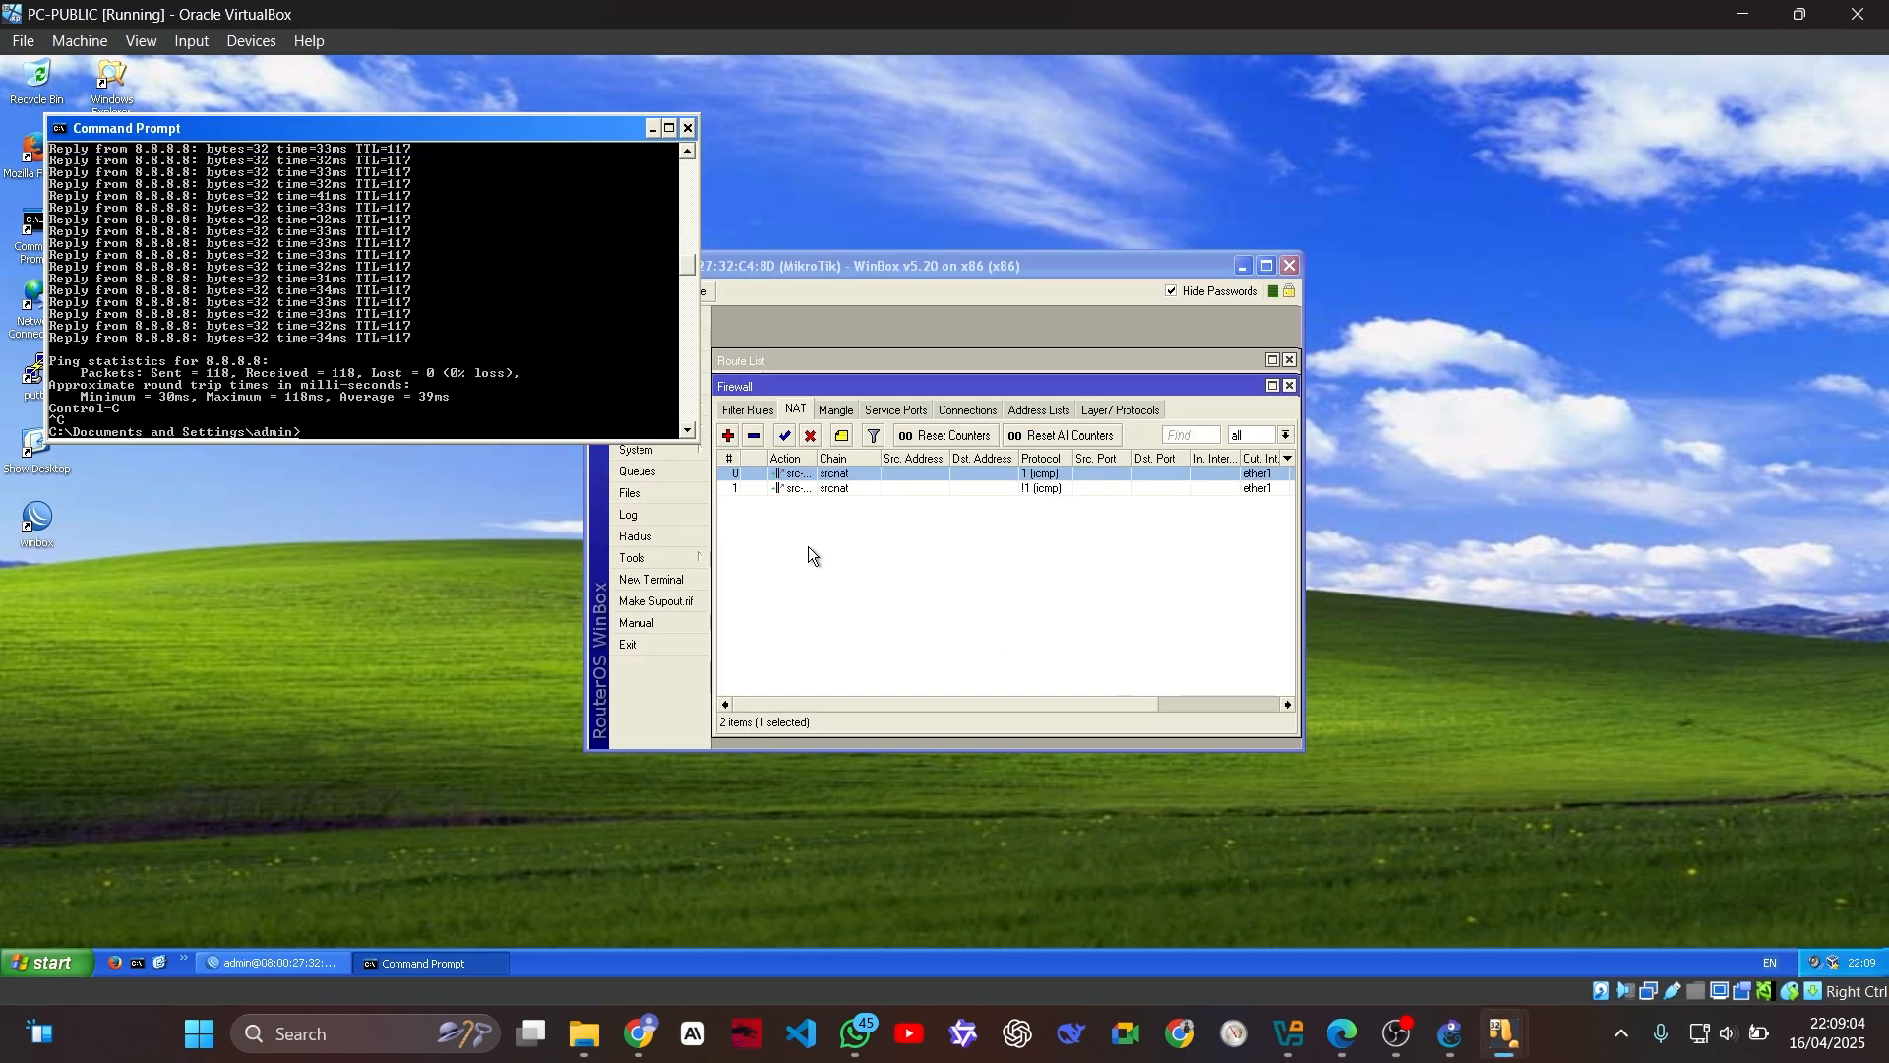
pyautogui.write('ping mikrotik.com -t')
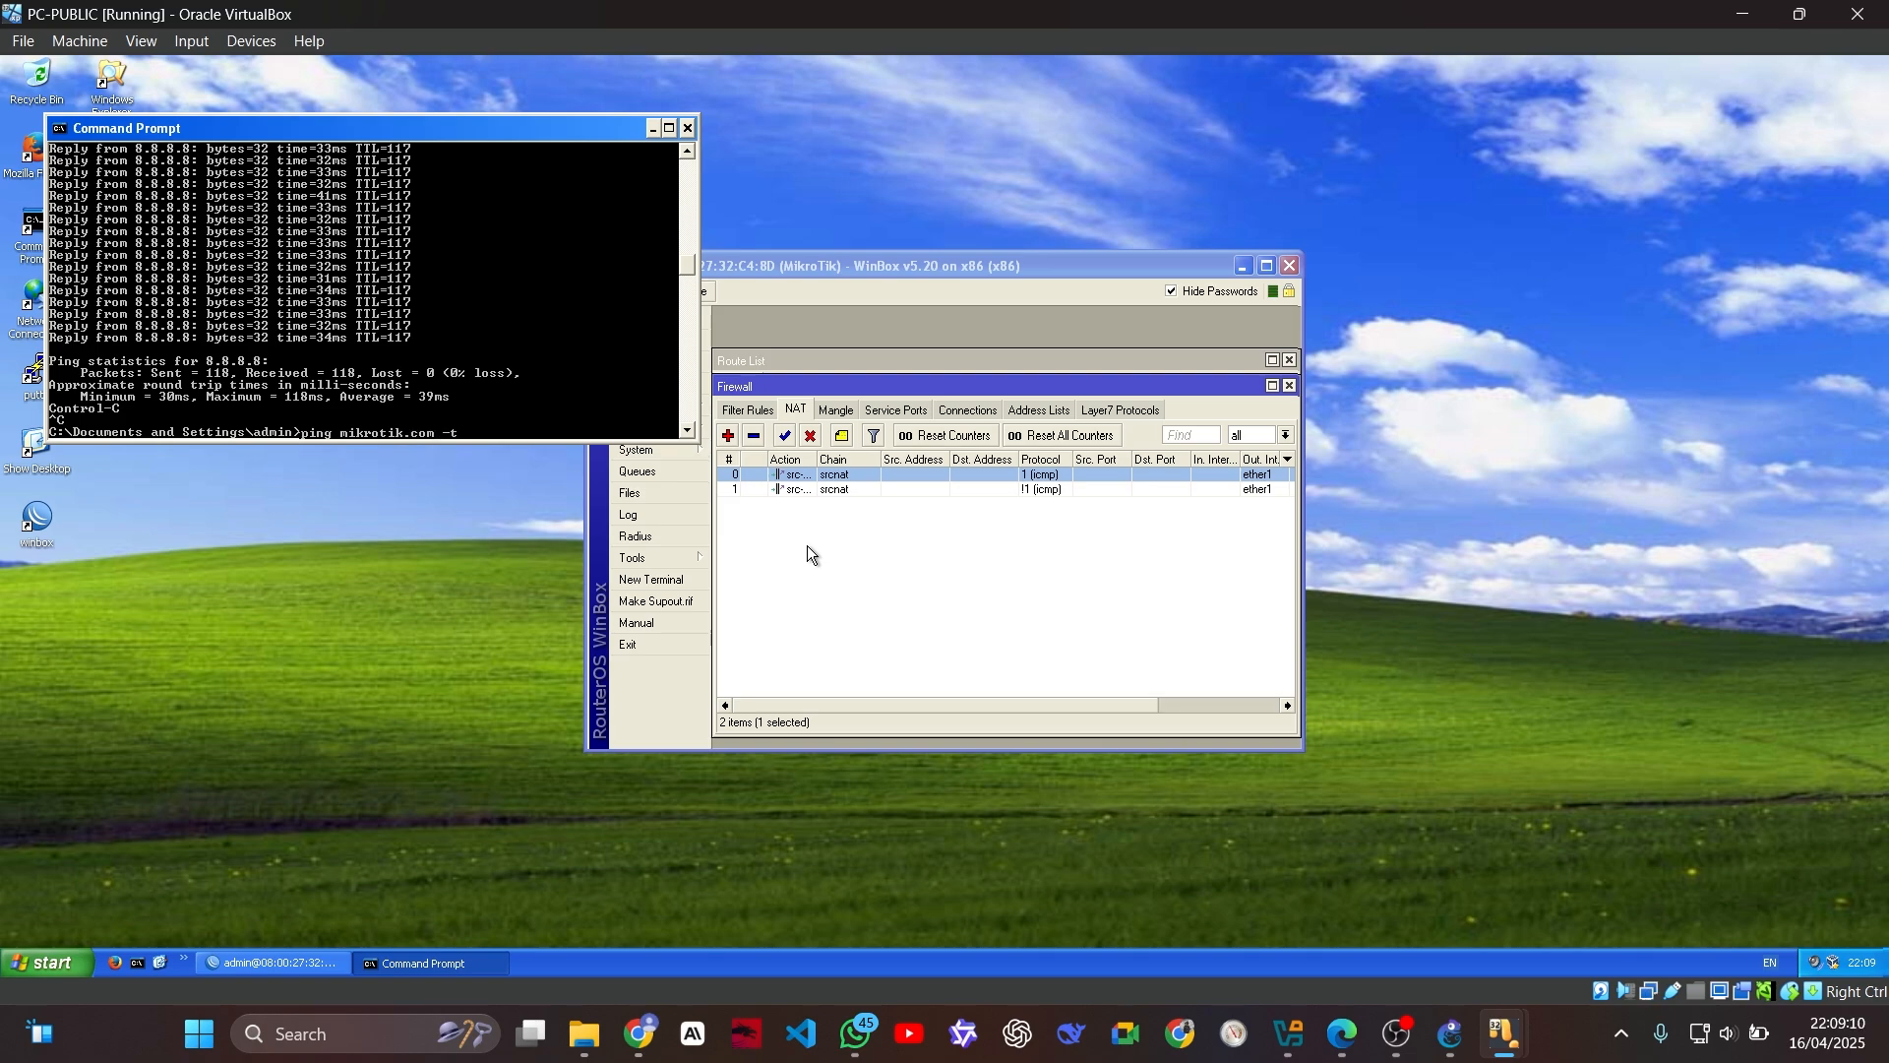
pyautogui.press('Return')
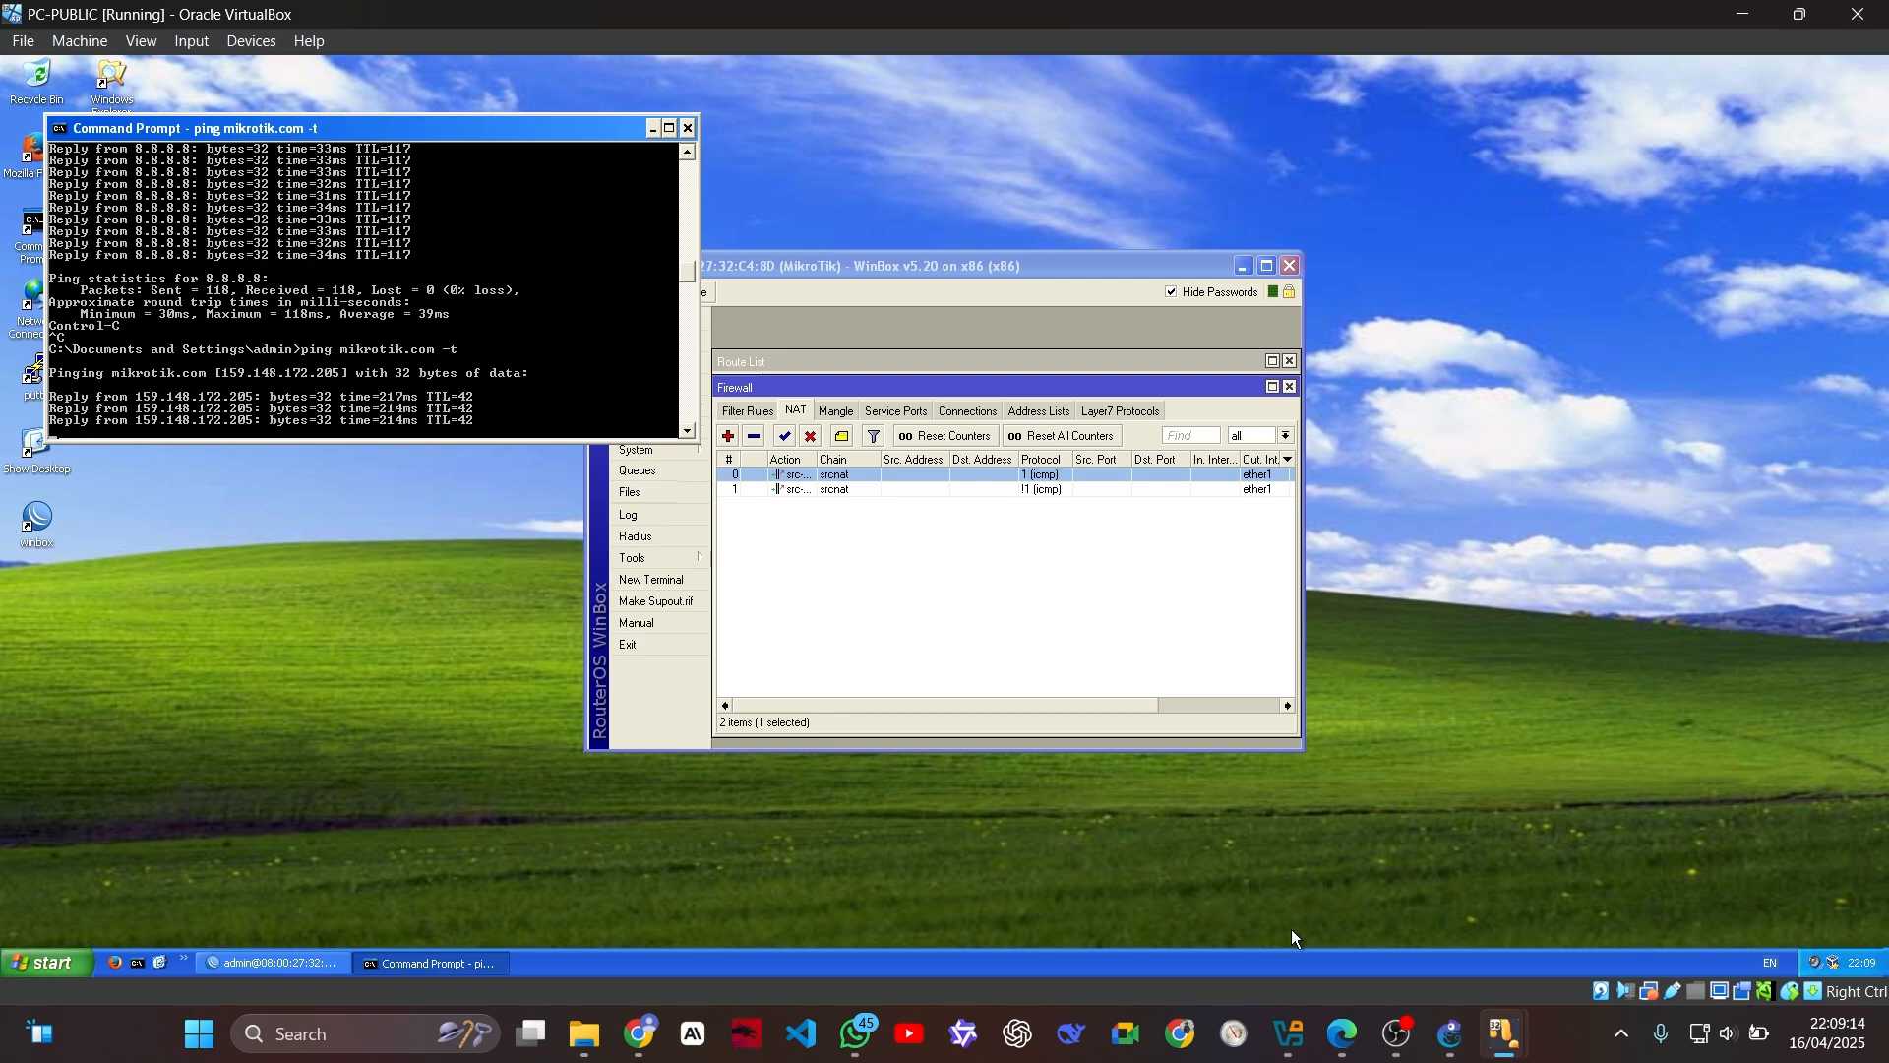
# Step: Switch to R-ISP and rerun the connection listing with the filter changed to print where protocol!=icmp
pyautogui.moveTo(1451, 1033)
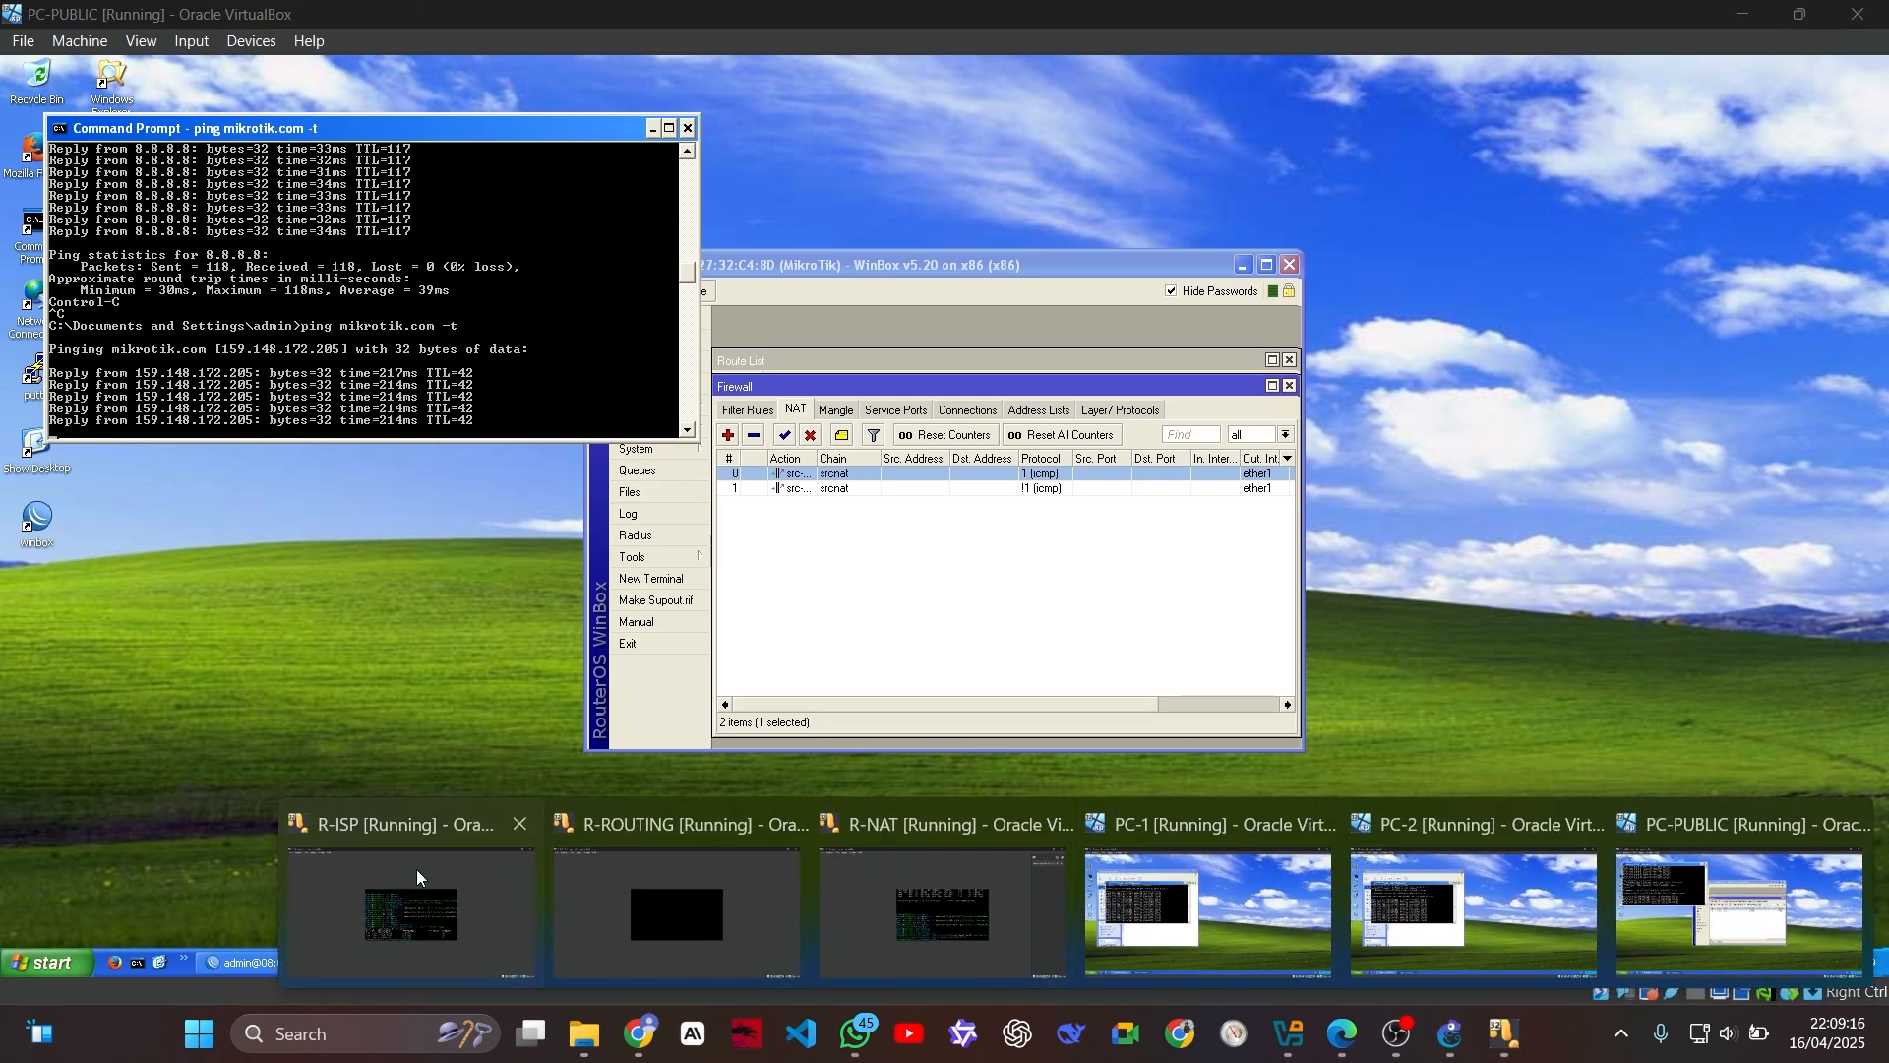
pyautogui.click(416, 870)
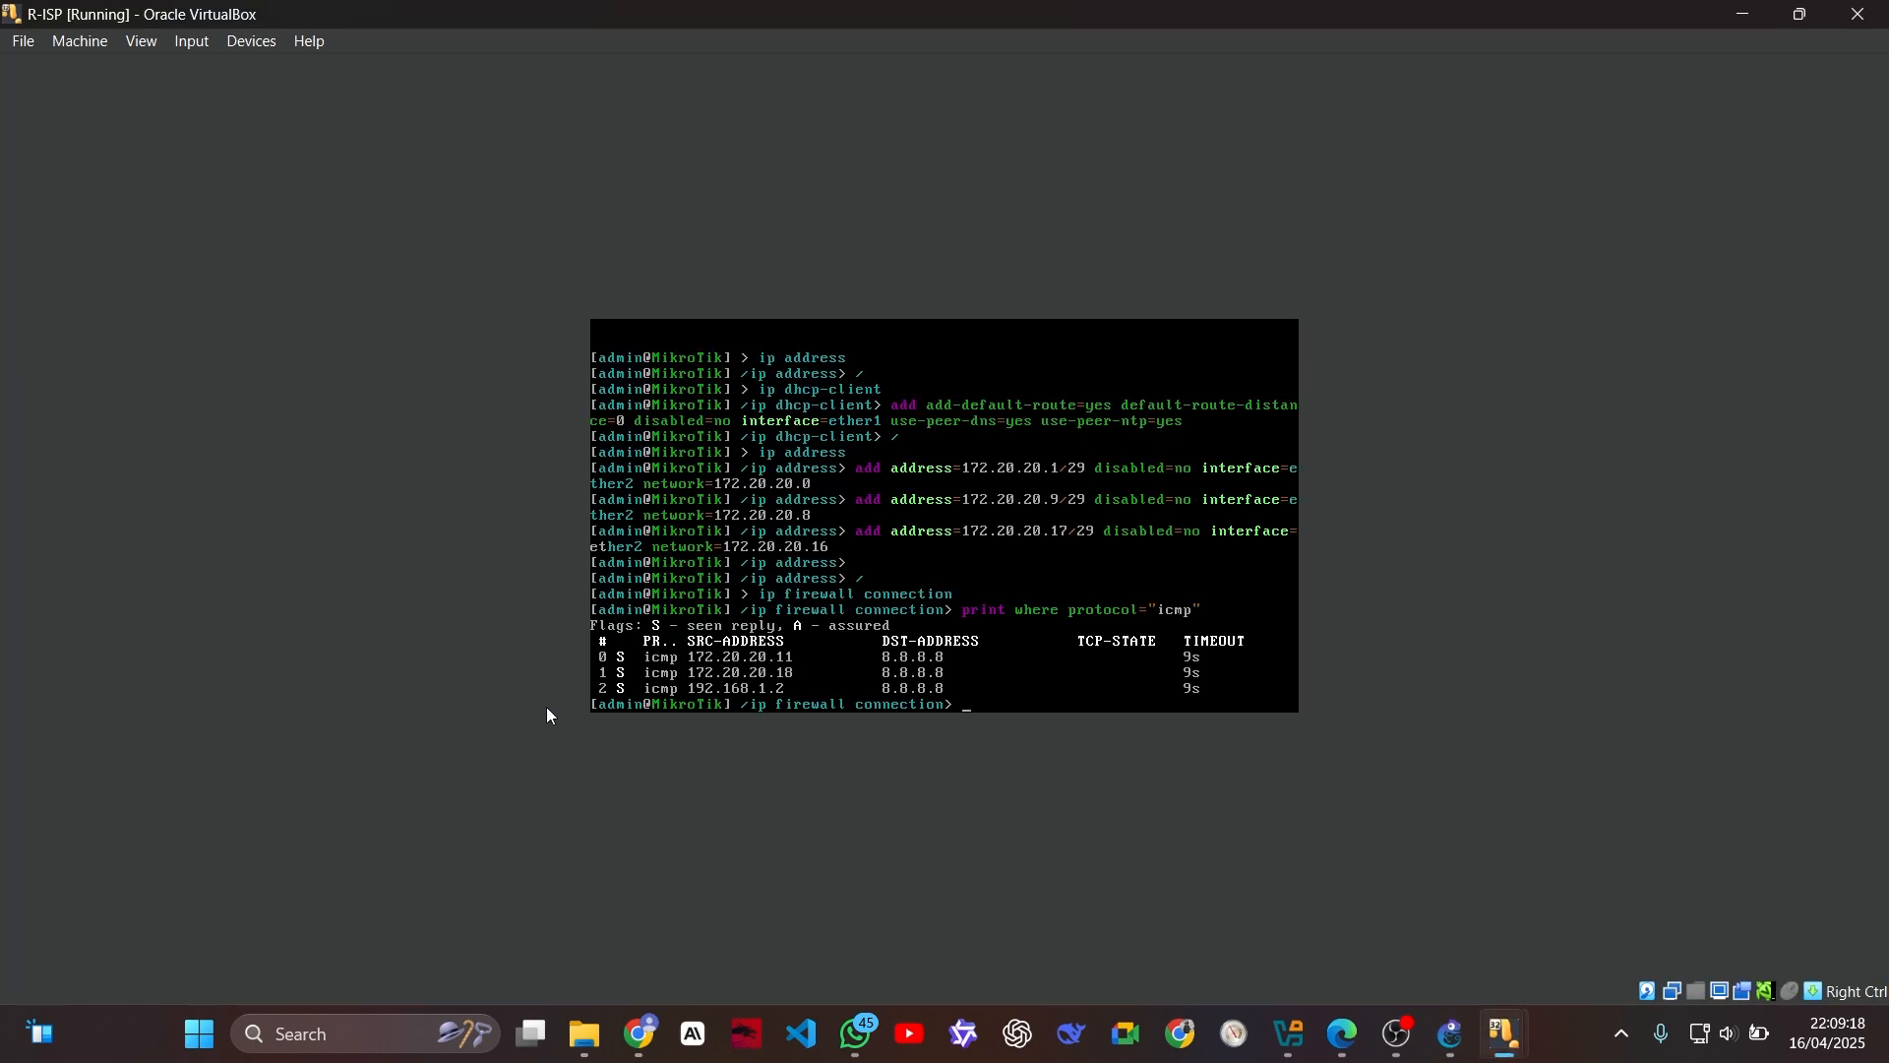
pyautogui.press('Up')
pyautogui.press('Left')
pyautogui.press('Left')
pyautogui.press('Left')
pyautogui.press('Left')
pyautogui.press('BackSpace')
pyautogui.write('!')
pyautogui.press('BackSpace')
pyautogui.write('!')
pyautogui.press('Return')
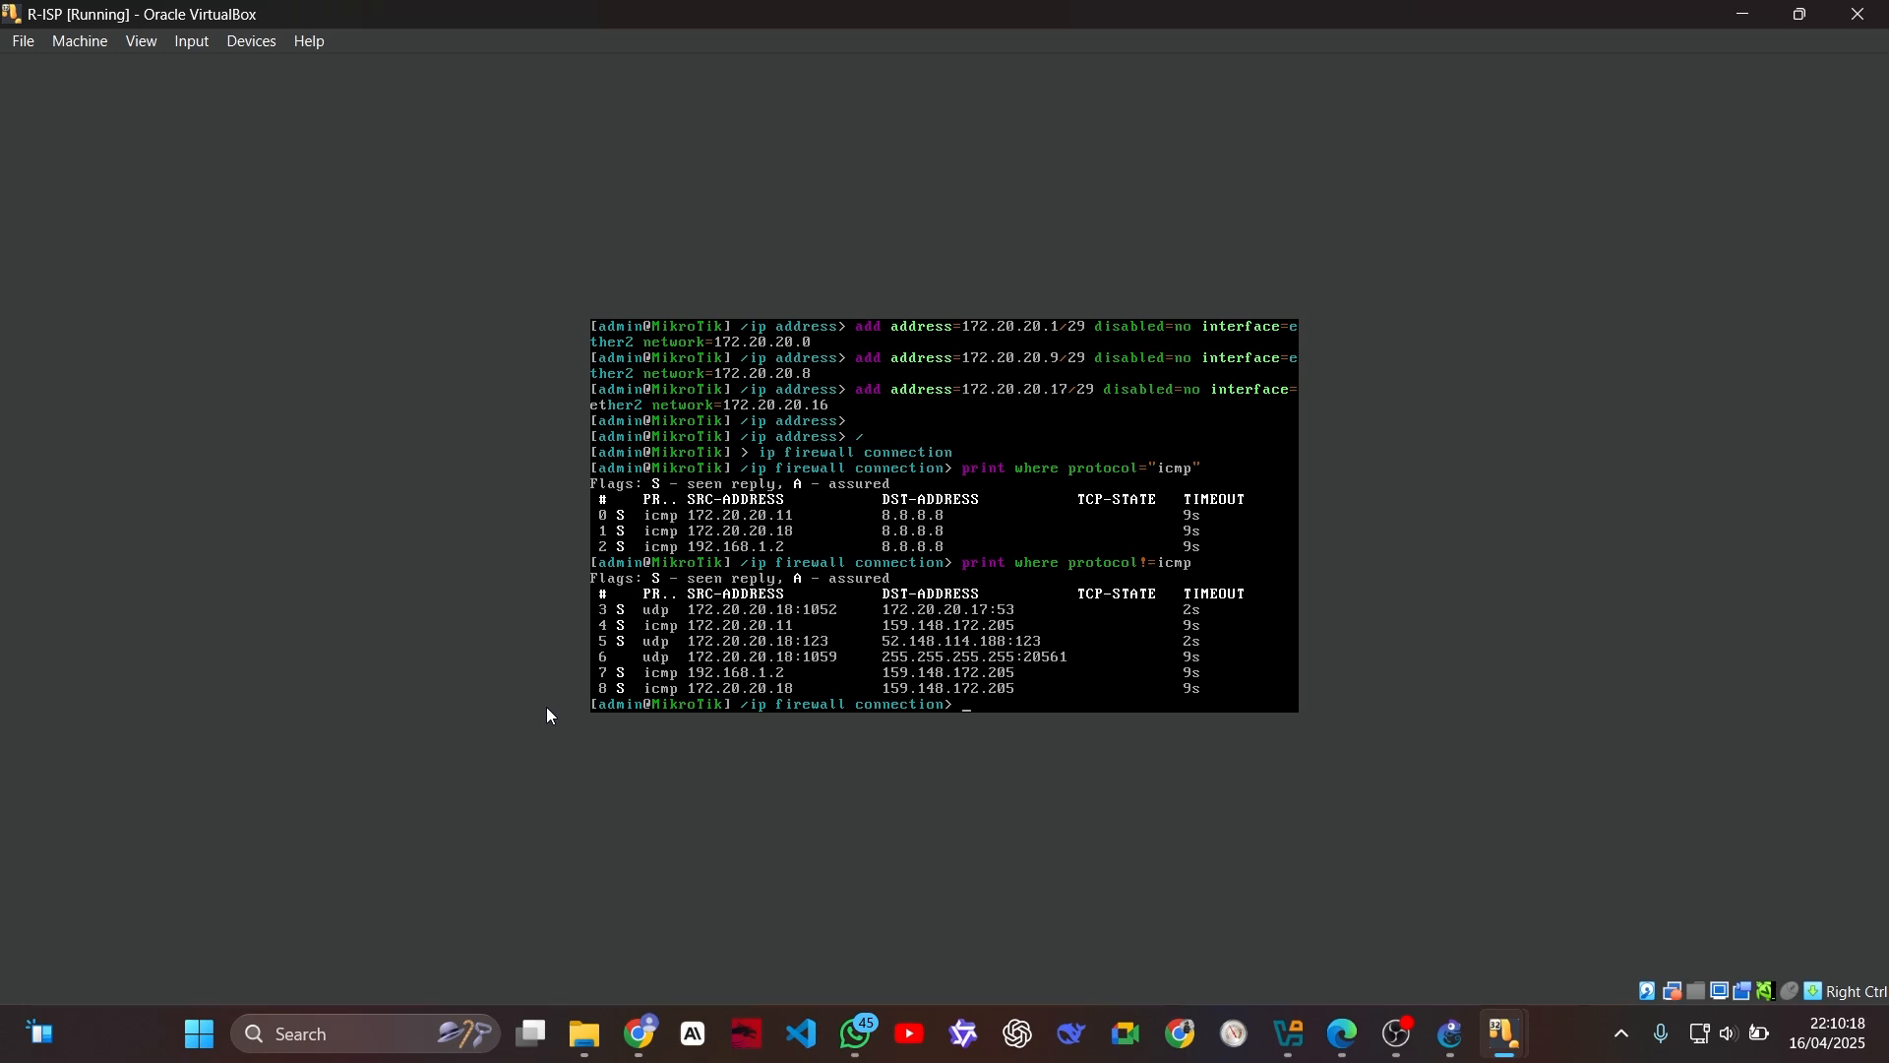
# Step: Stop the continuous mikrotik.com pings running on PC-1 and PC-PUBLIC
pyautogui.moveTo(1552, 1024)
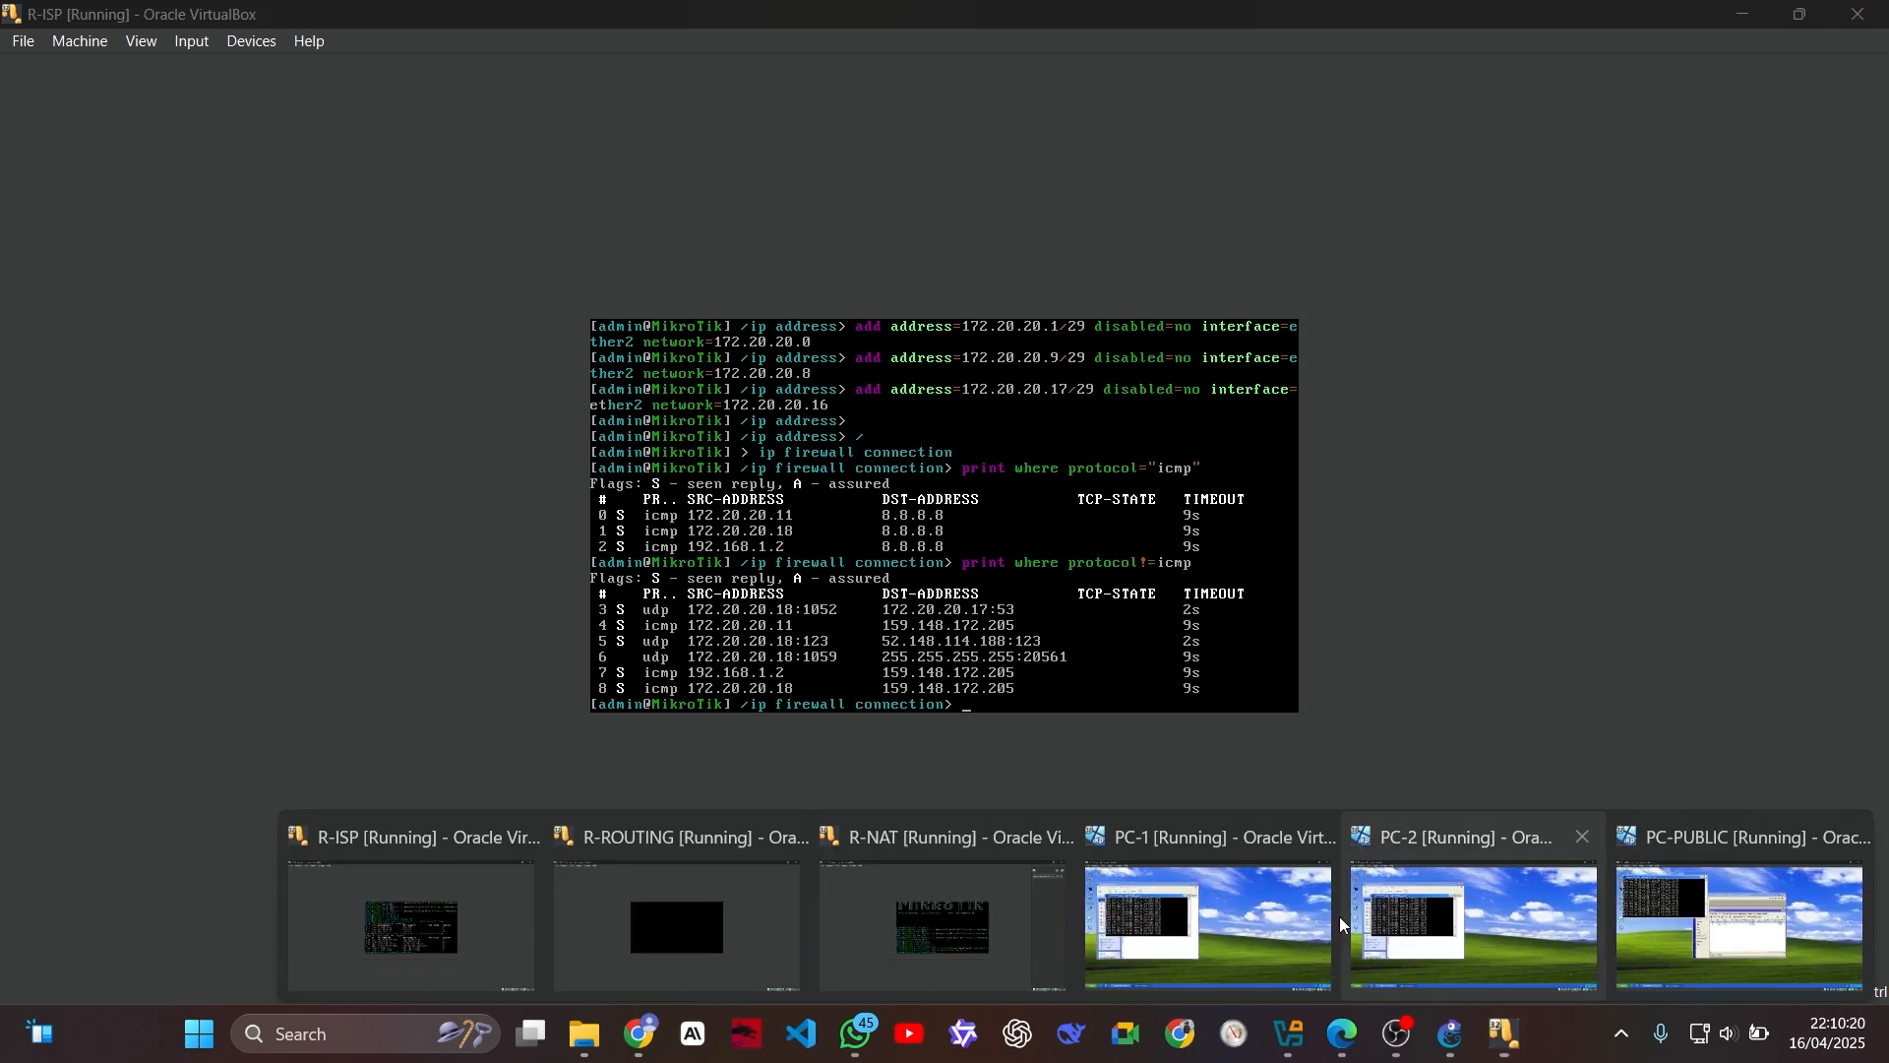
pyautogui.click(1221, 874)
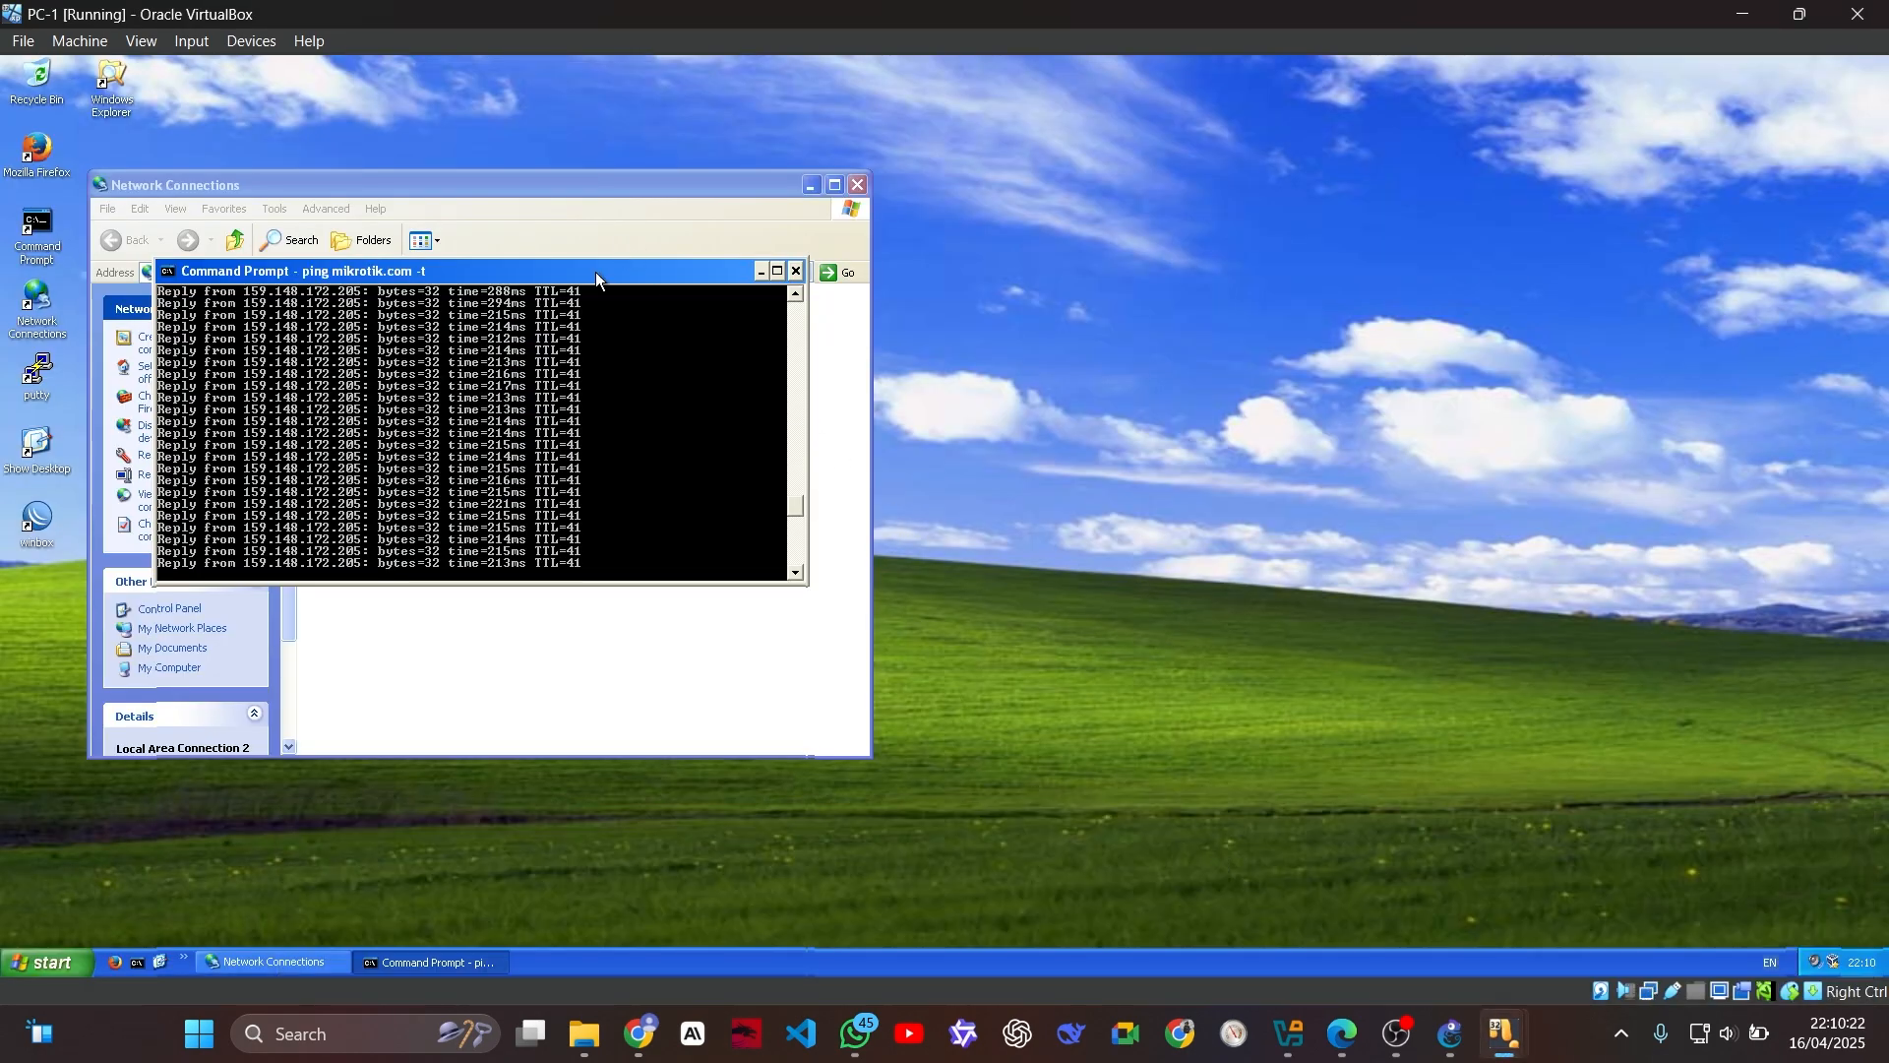
pyautogui.hotkey('ctrl', 'c')
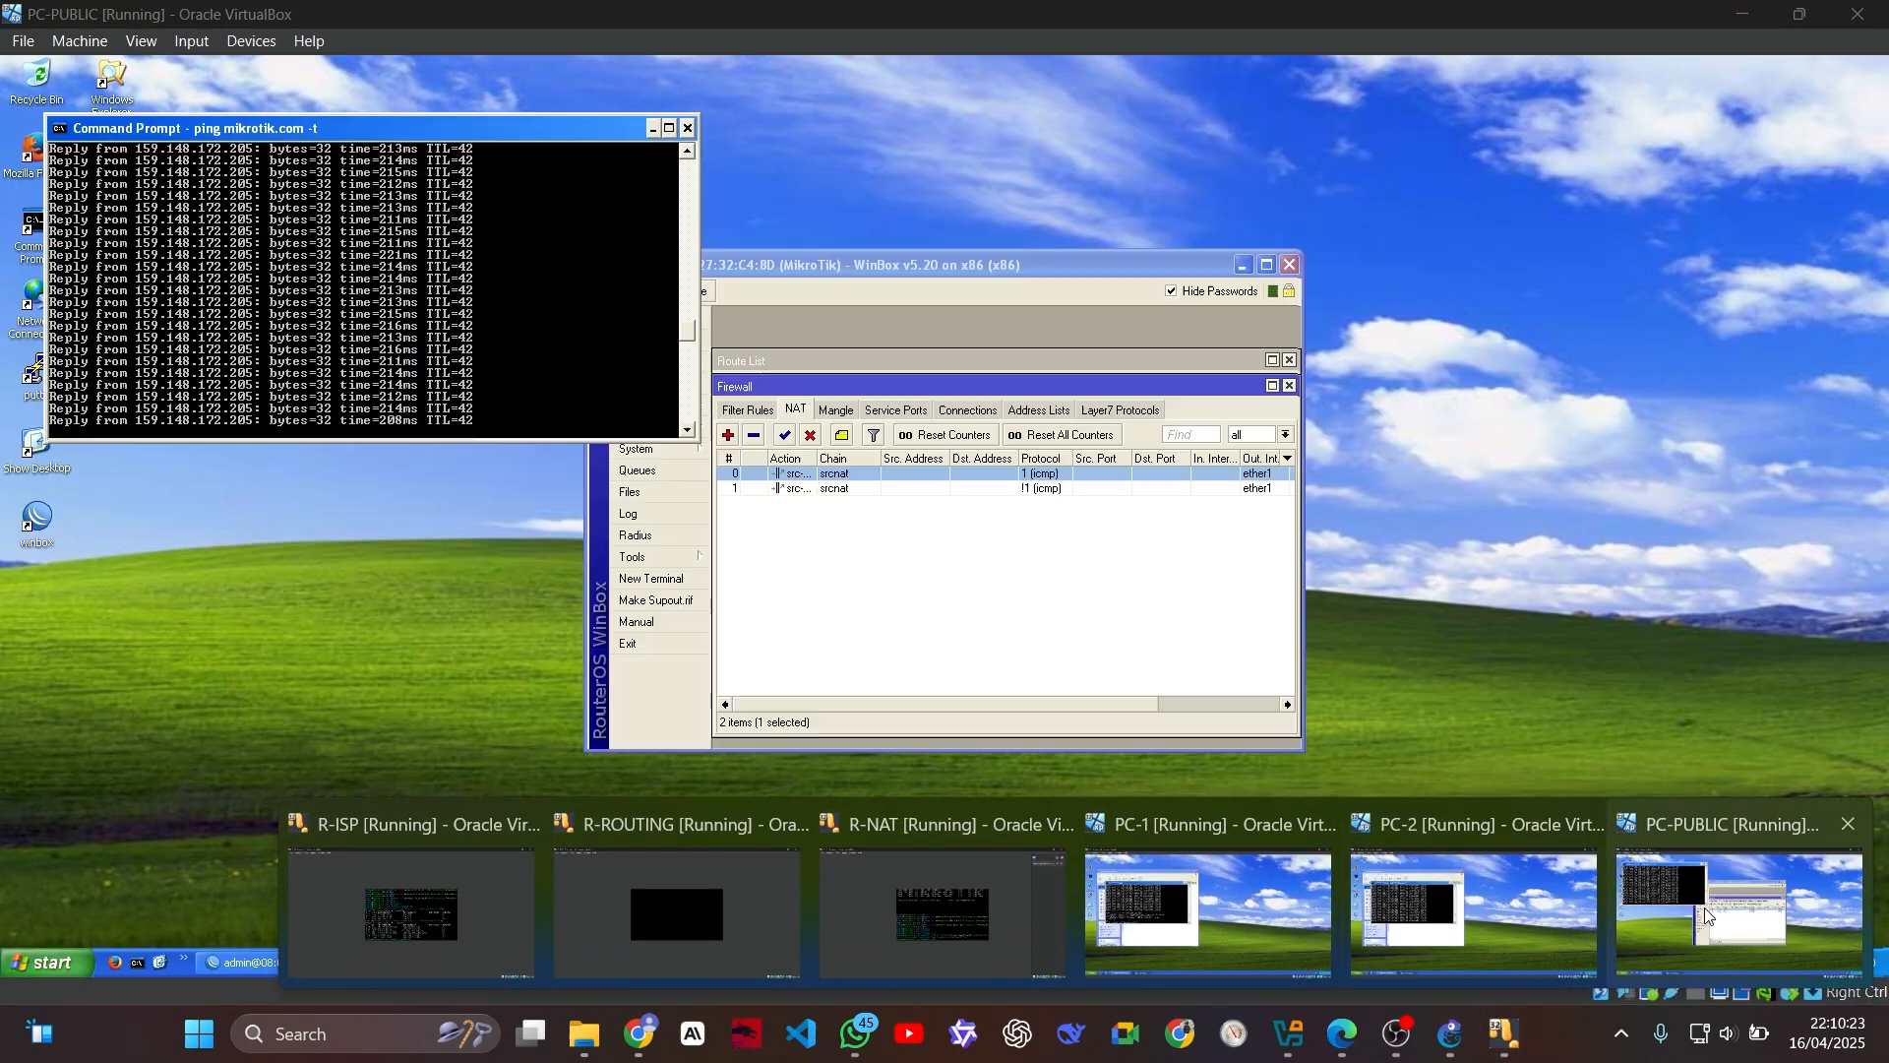
pyautogui.click(1704, 907)
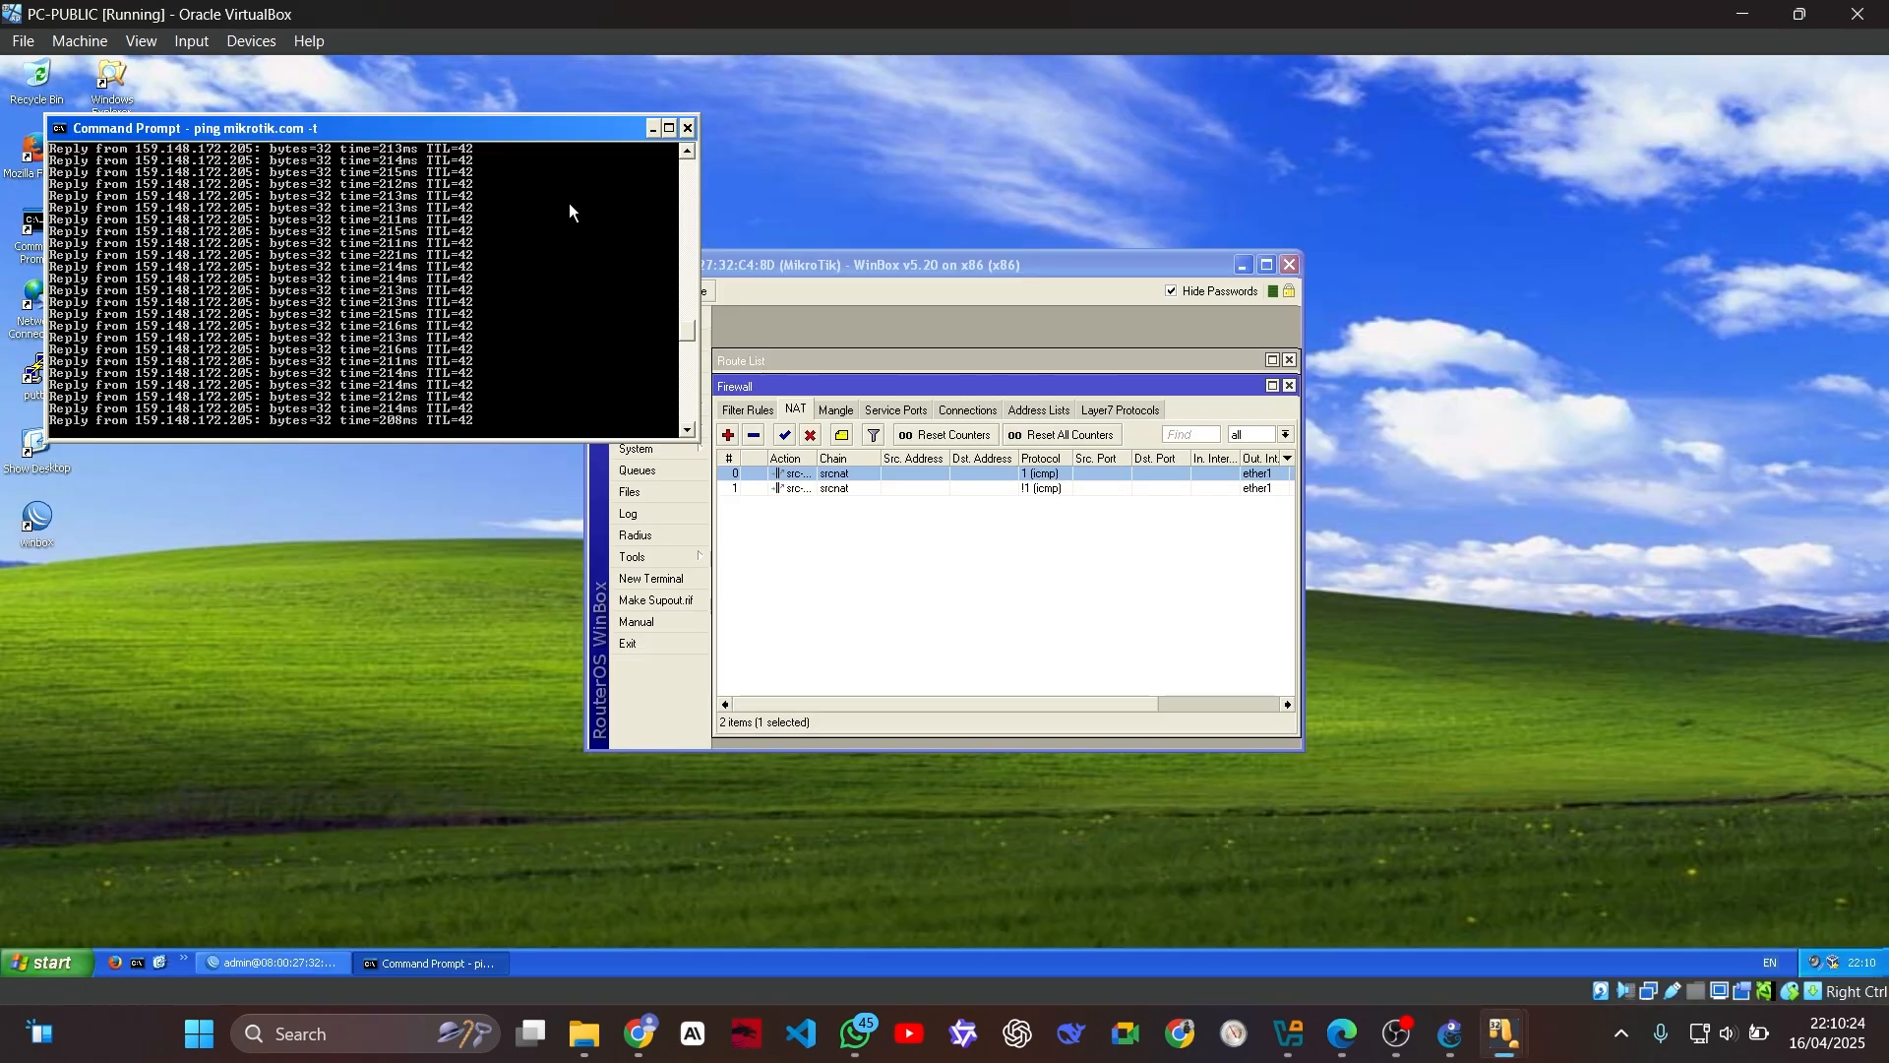
pyautogui.hotkey('ctrl', 'c')
# Step: Switch to PC-2, return to R-ISP and rerun the connection listing that excludes ICMP
pyautogui.moveTo(1501, 1006)
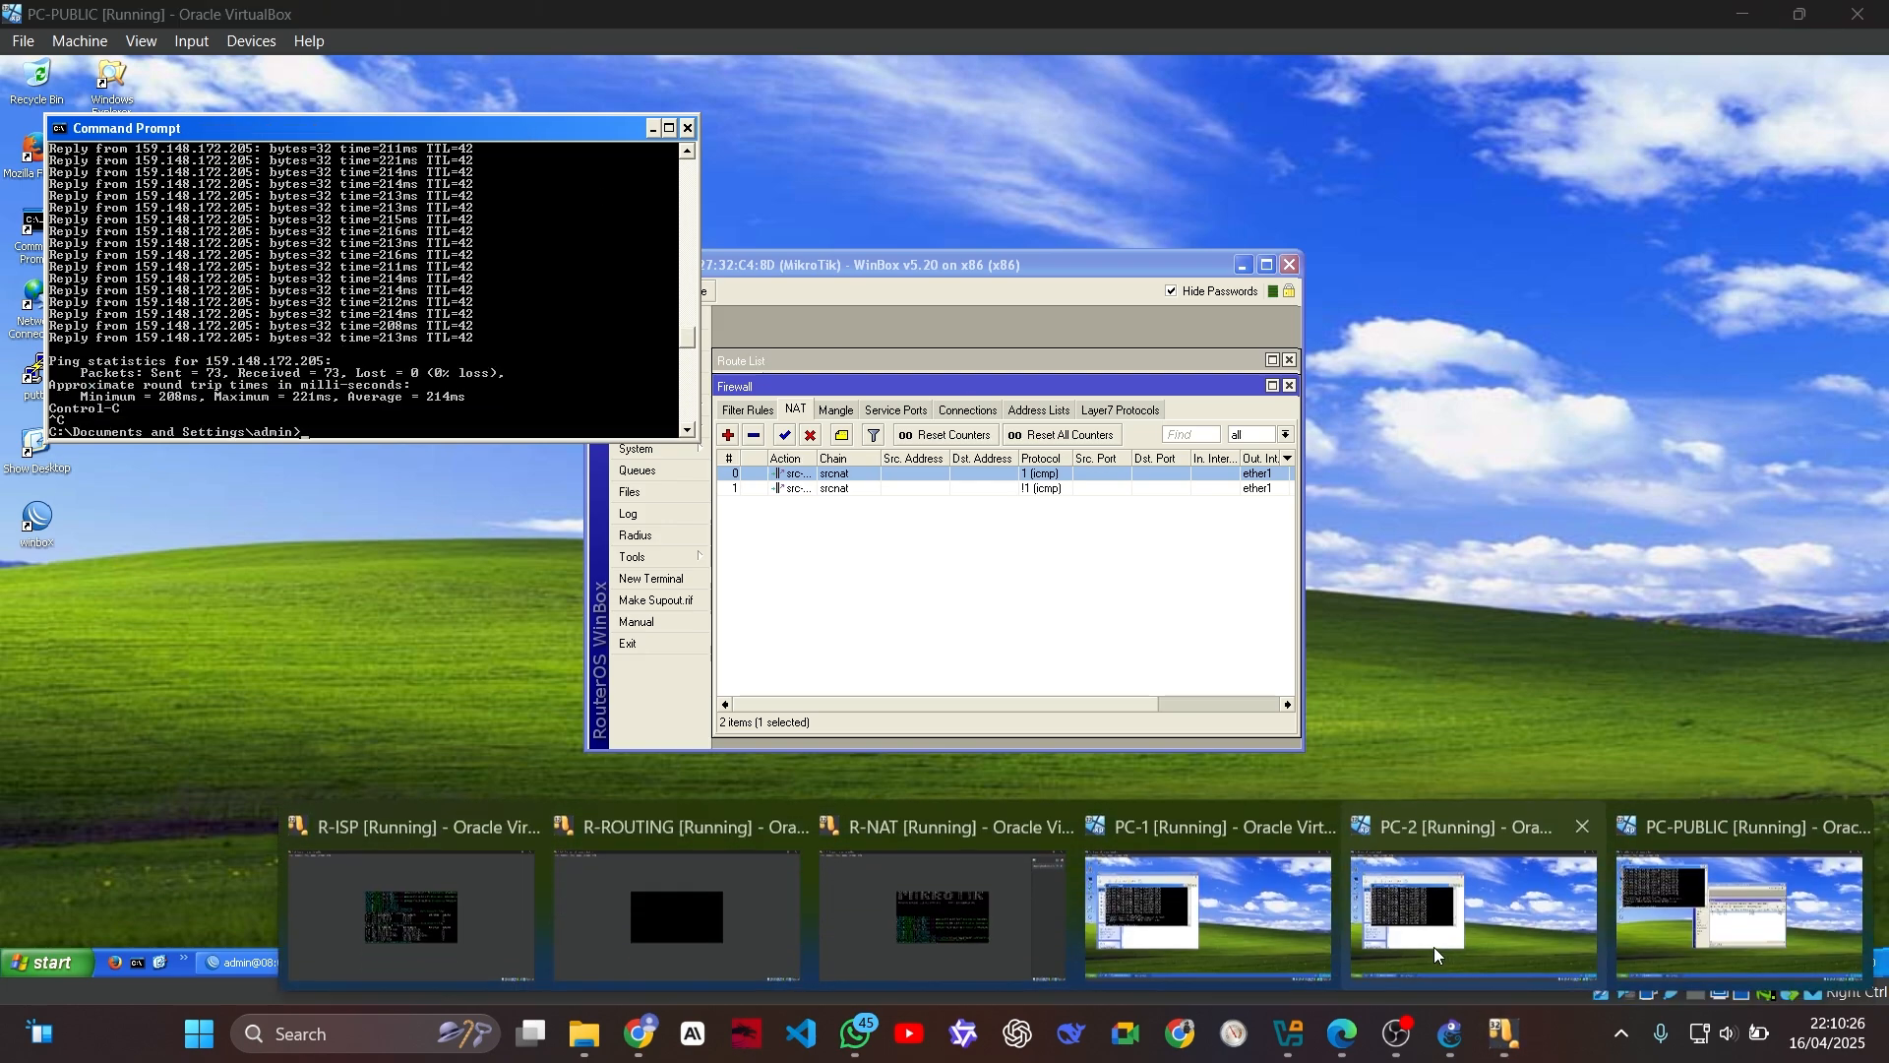
pyautogui.click(1433, 943)
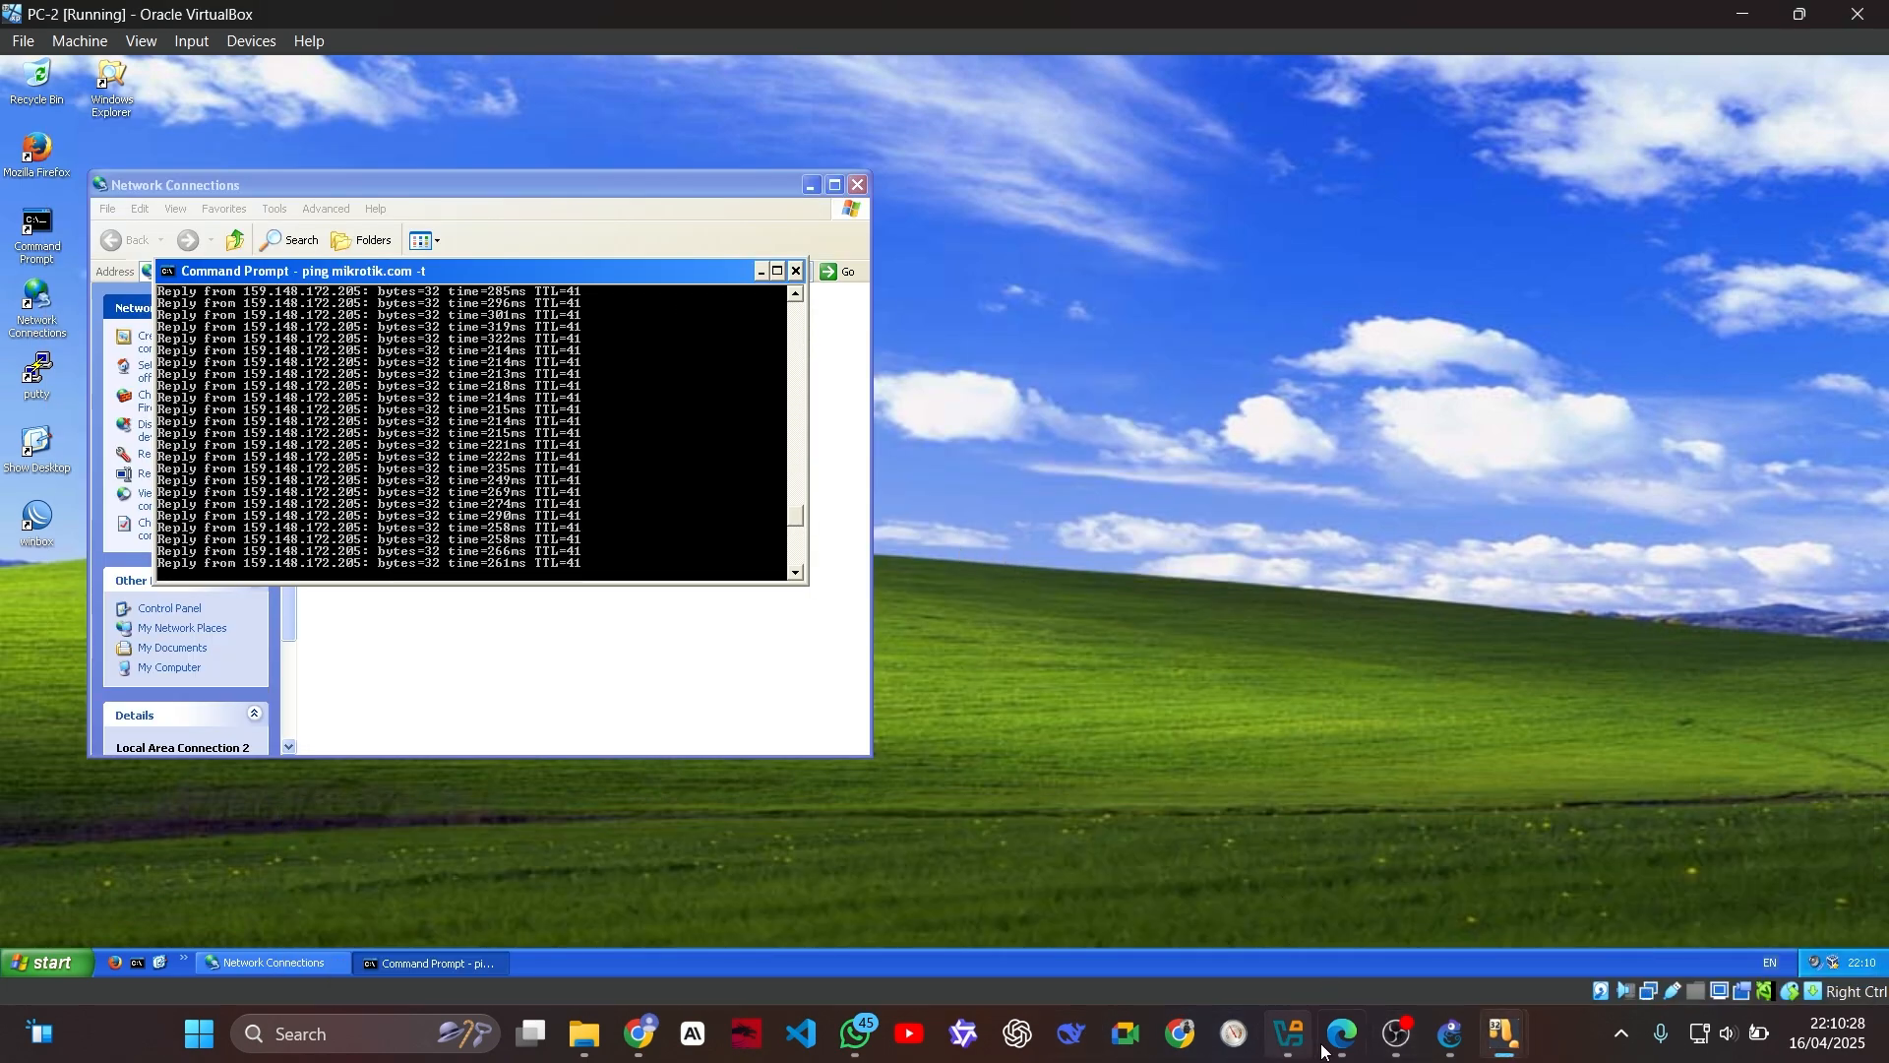
pyautogui.moveTo(1525, 1045)
pyautogui.click(445, 891)
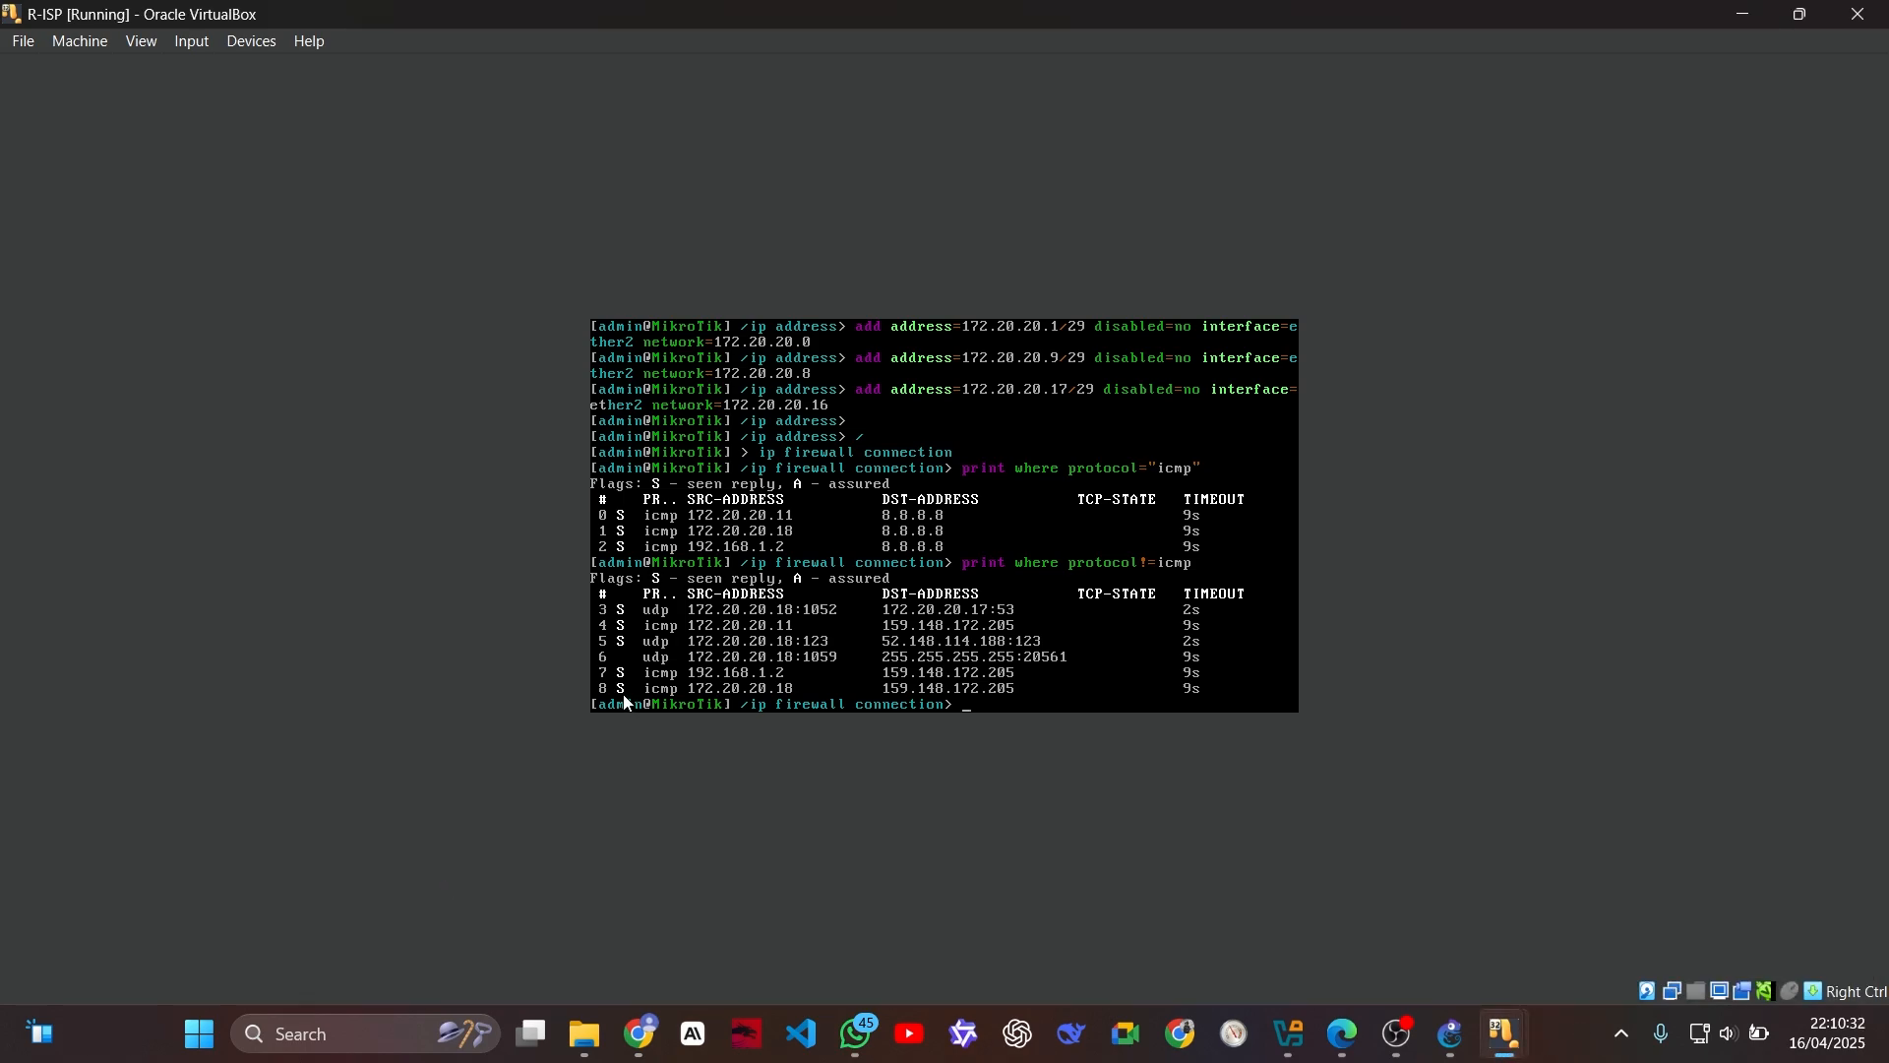
pyautogui.press('Up')
pyautogui.press('Return')
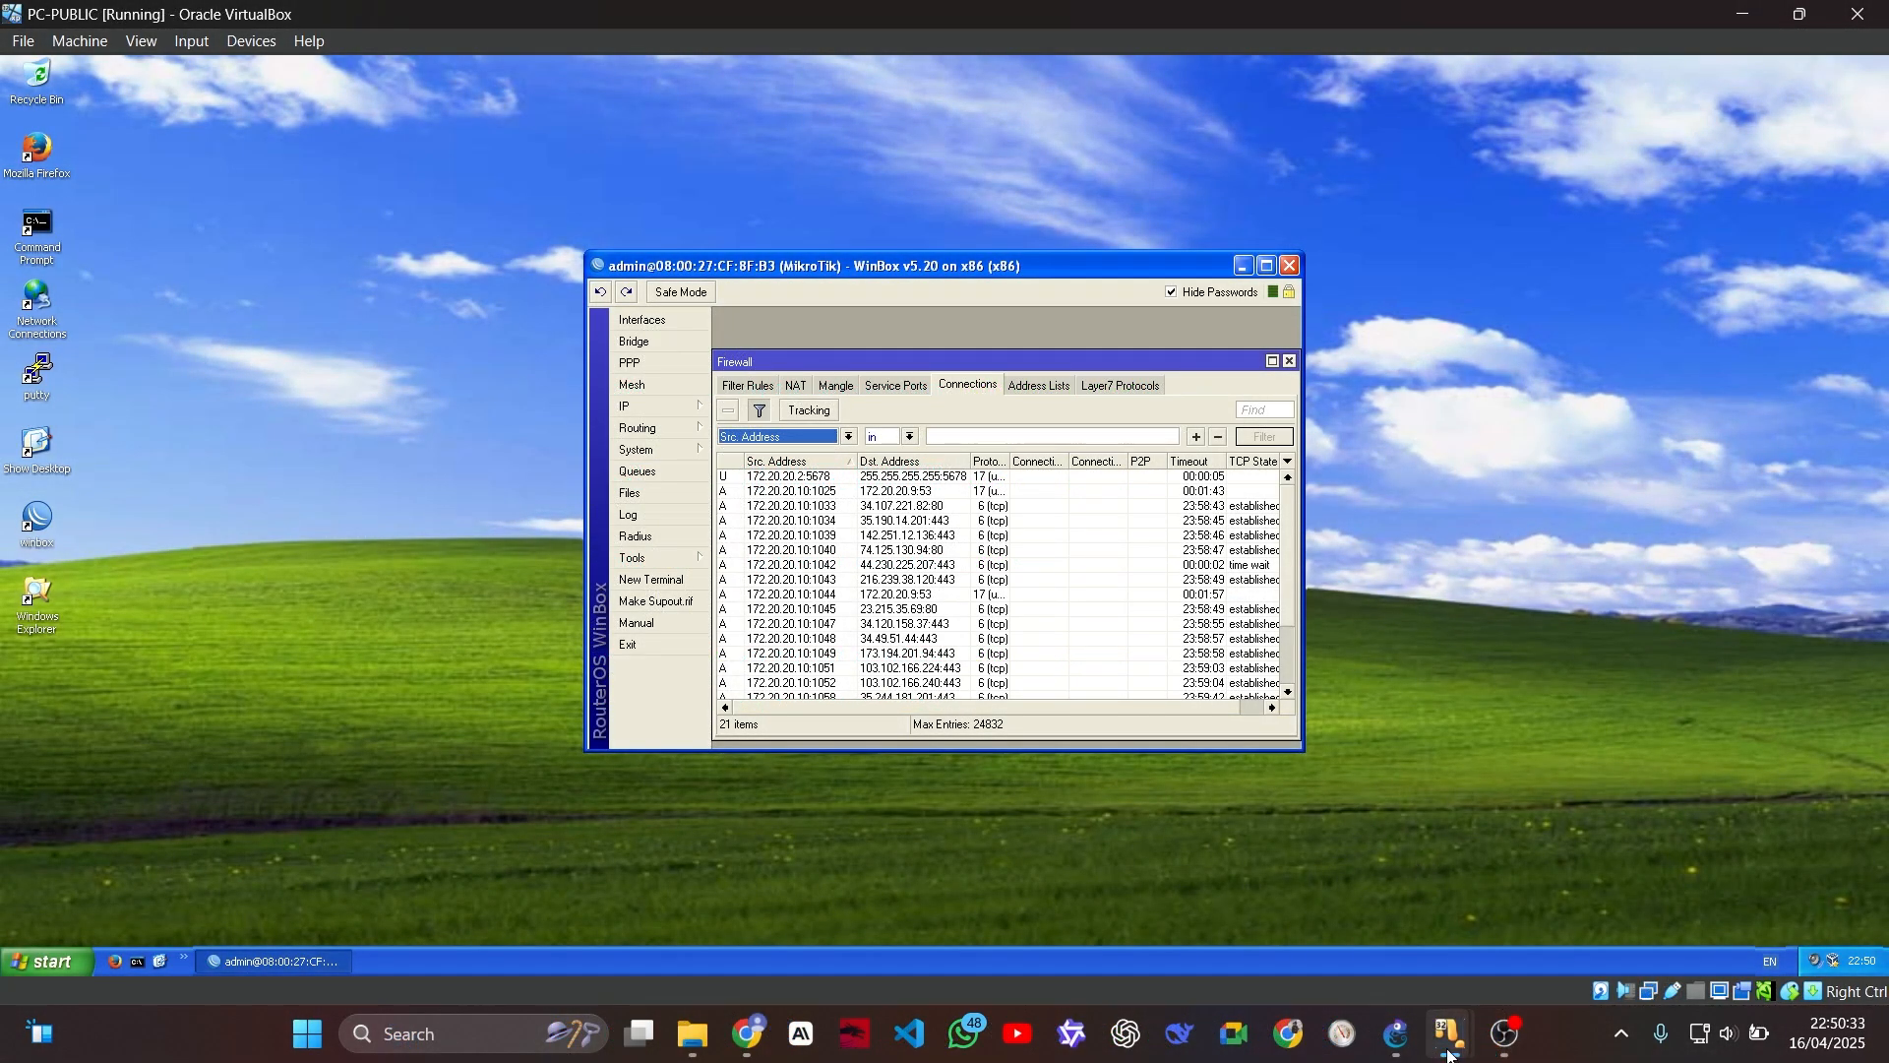
# Step: Switch to PC-2 and dismiss the Reader View notice on the Universitas Negeri Surabaya Wikipedia page
pyautogui.moveTo(1449, 1055)
pyautogui.click(1433, 880)
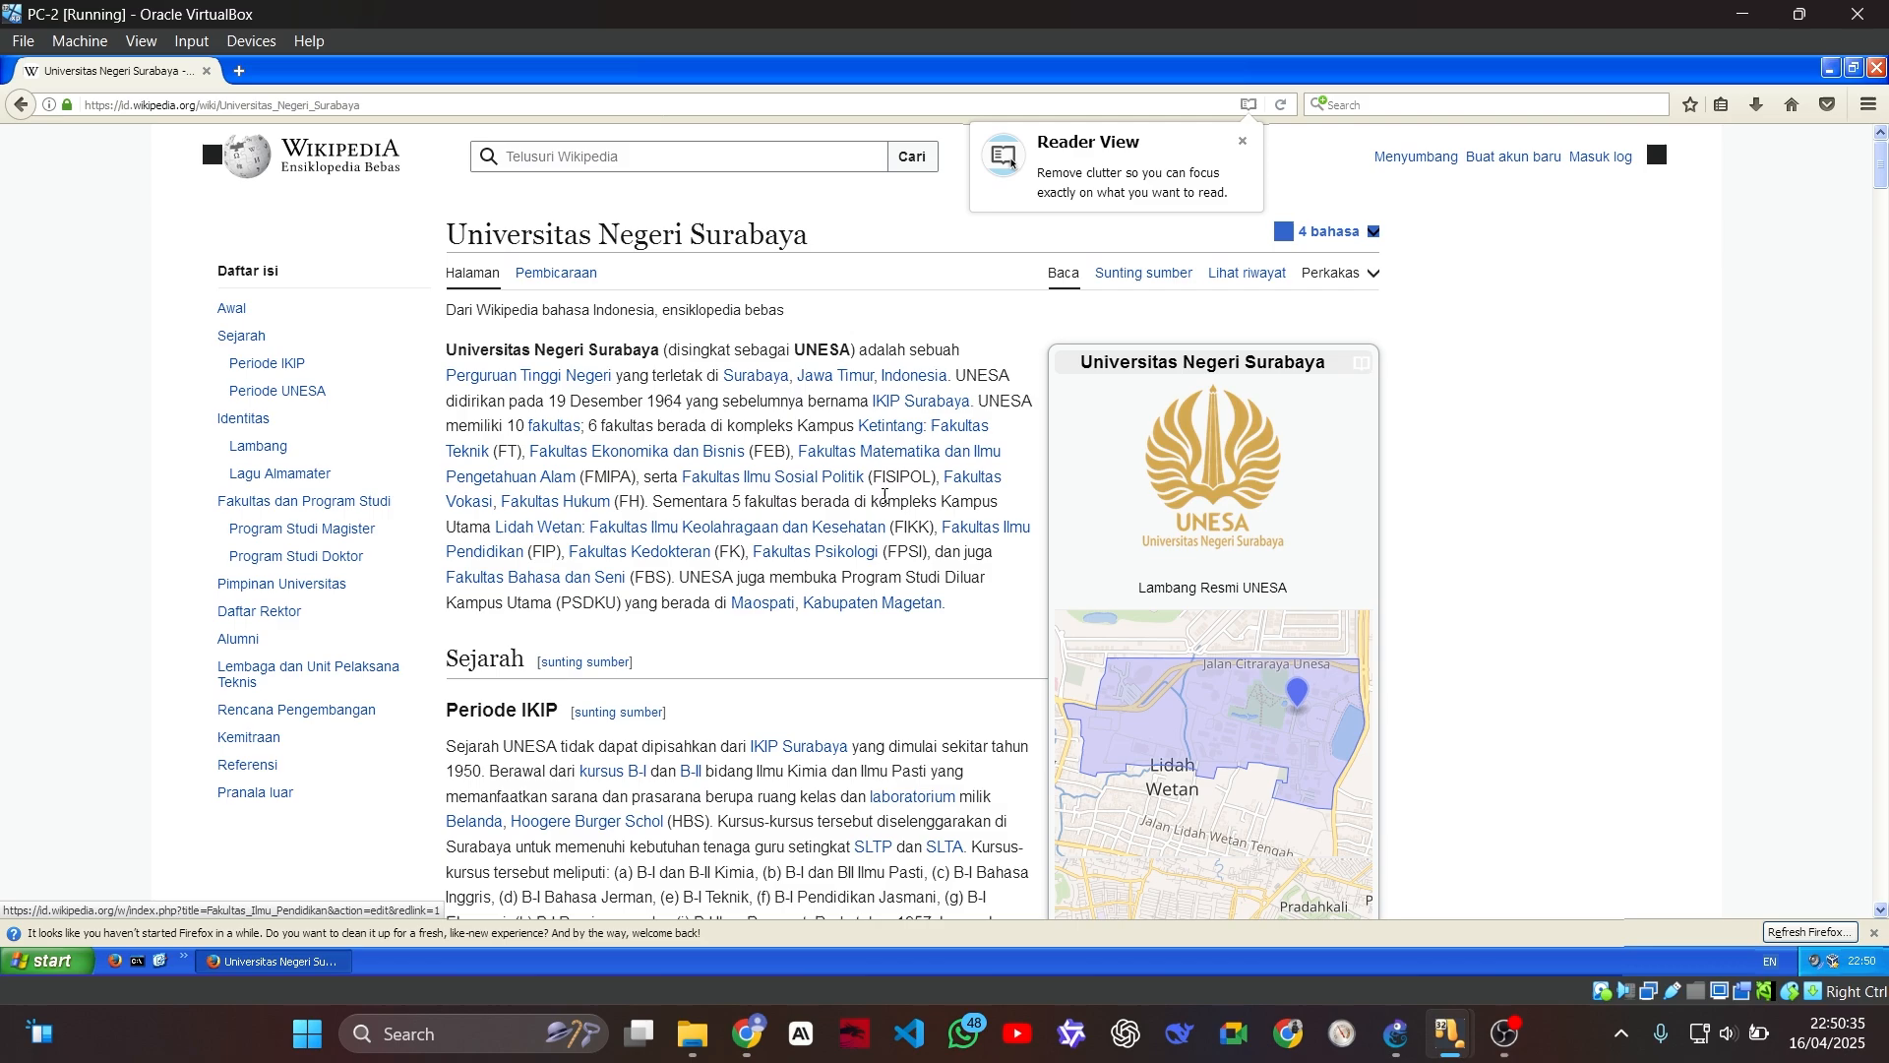
pyautogui.click(1243, 141)
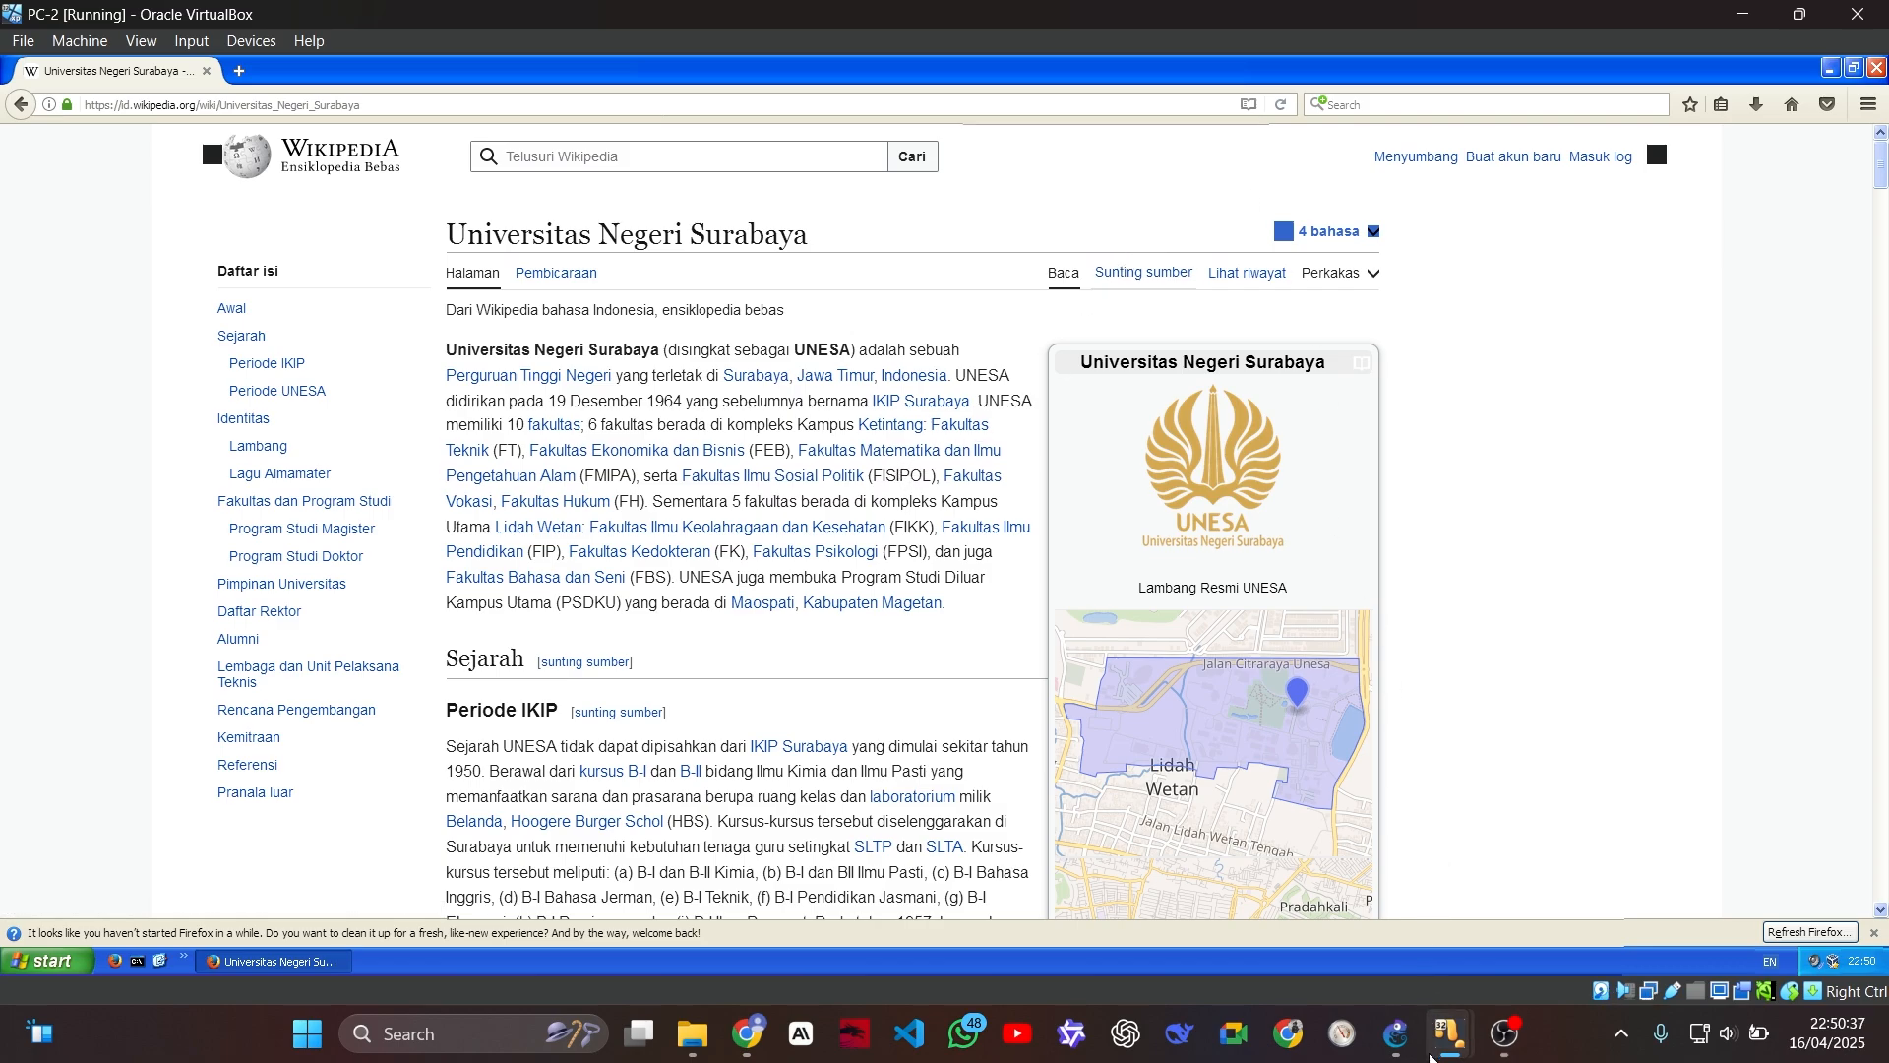
# Step: Return to PC-PUBLIC and view the firewall NAT rules of the router in the open WinBox session
pyautogui.moveTo(1437, 1053)
pyautogui.click(1738, 901)
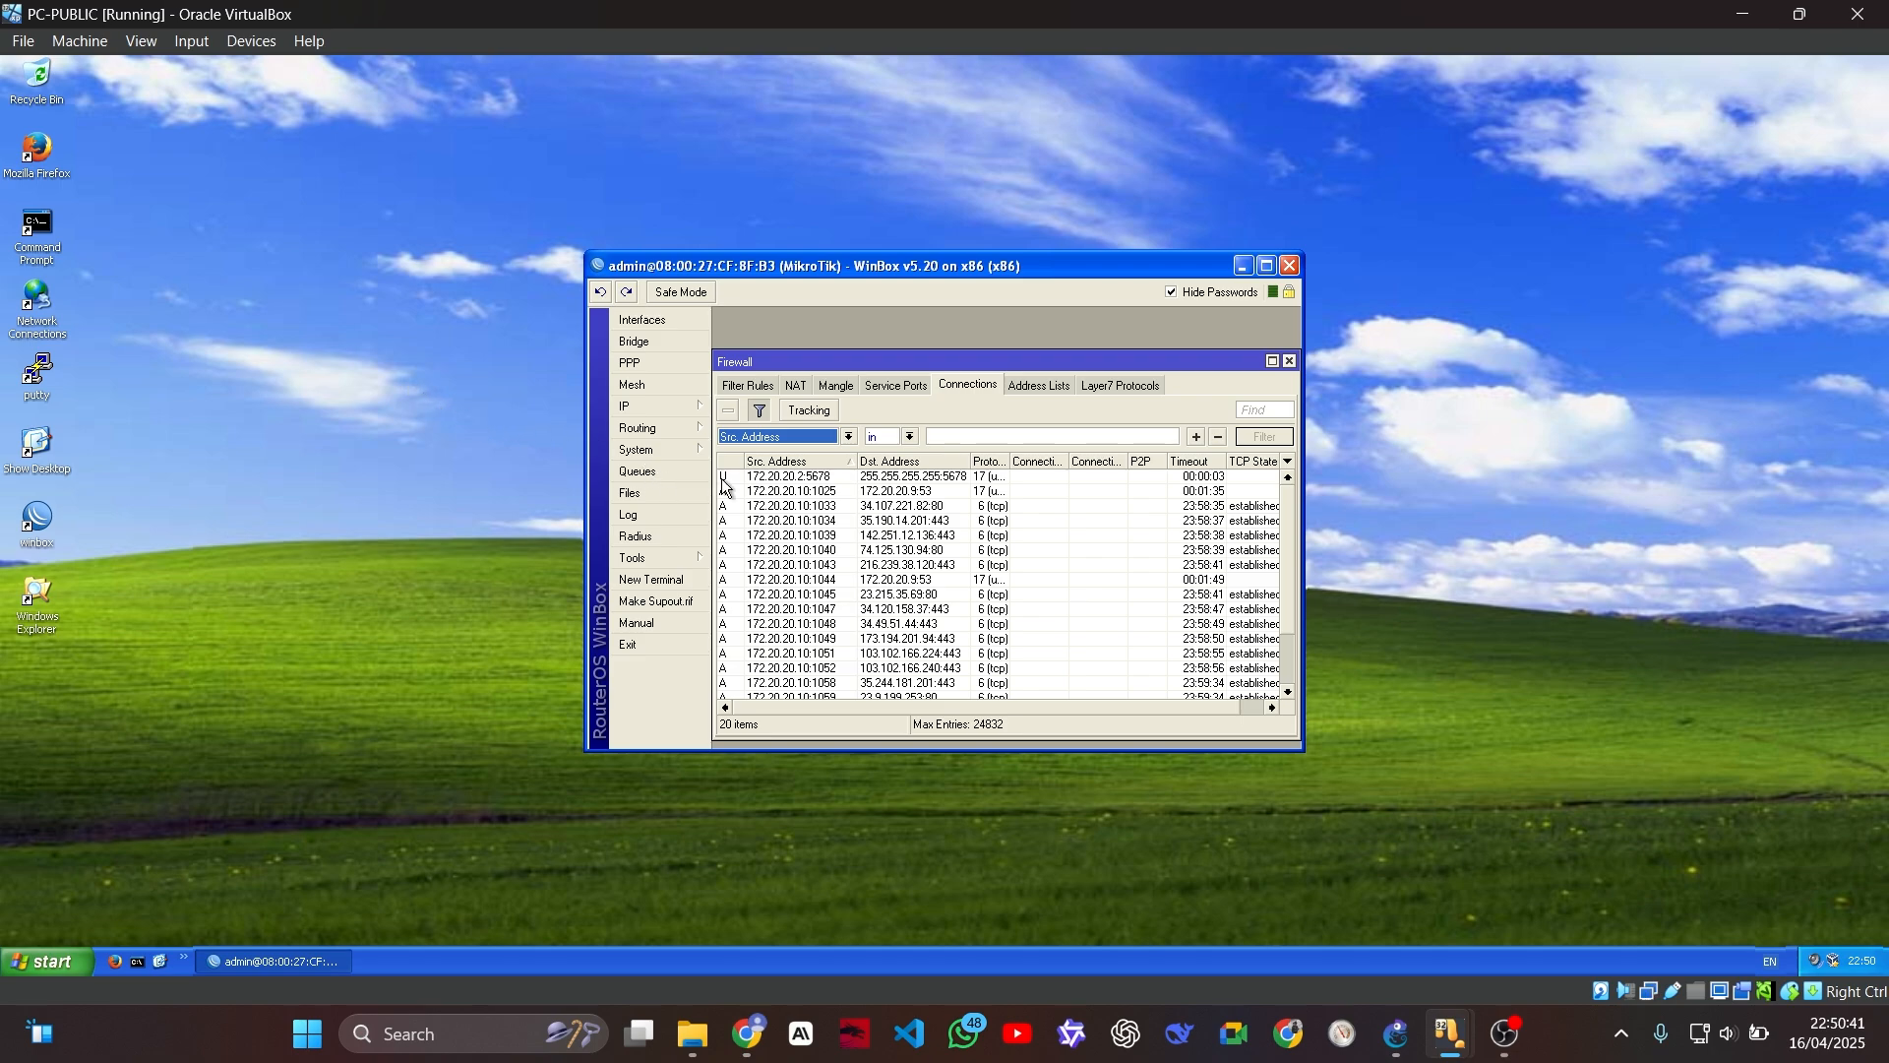
pyautogui.click(796, 385)
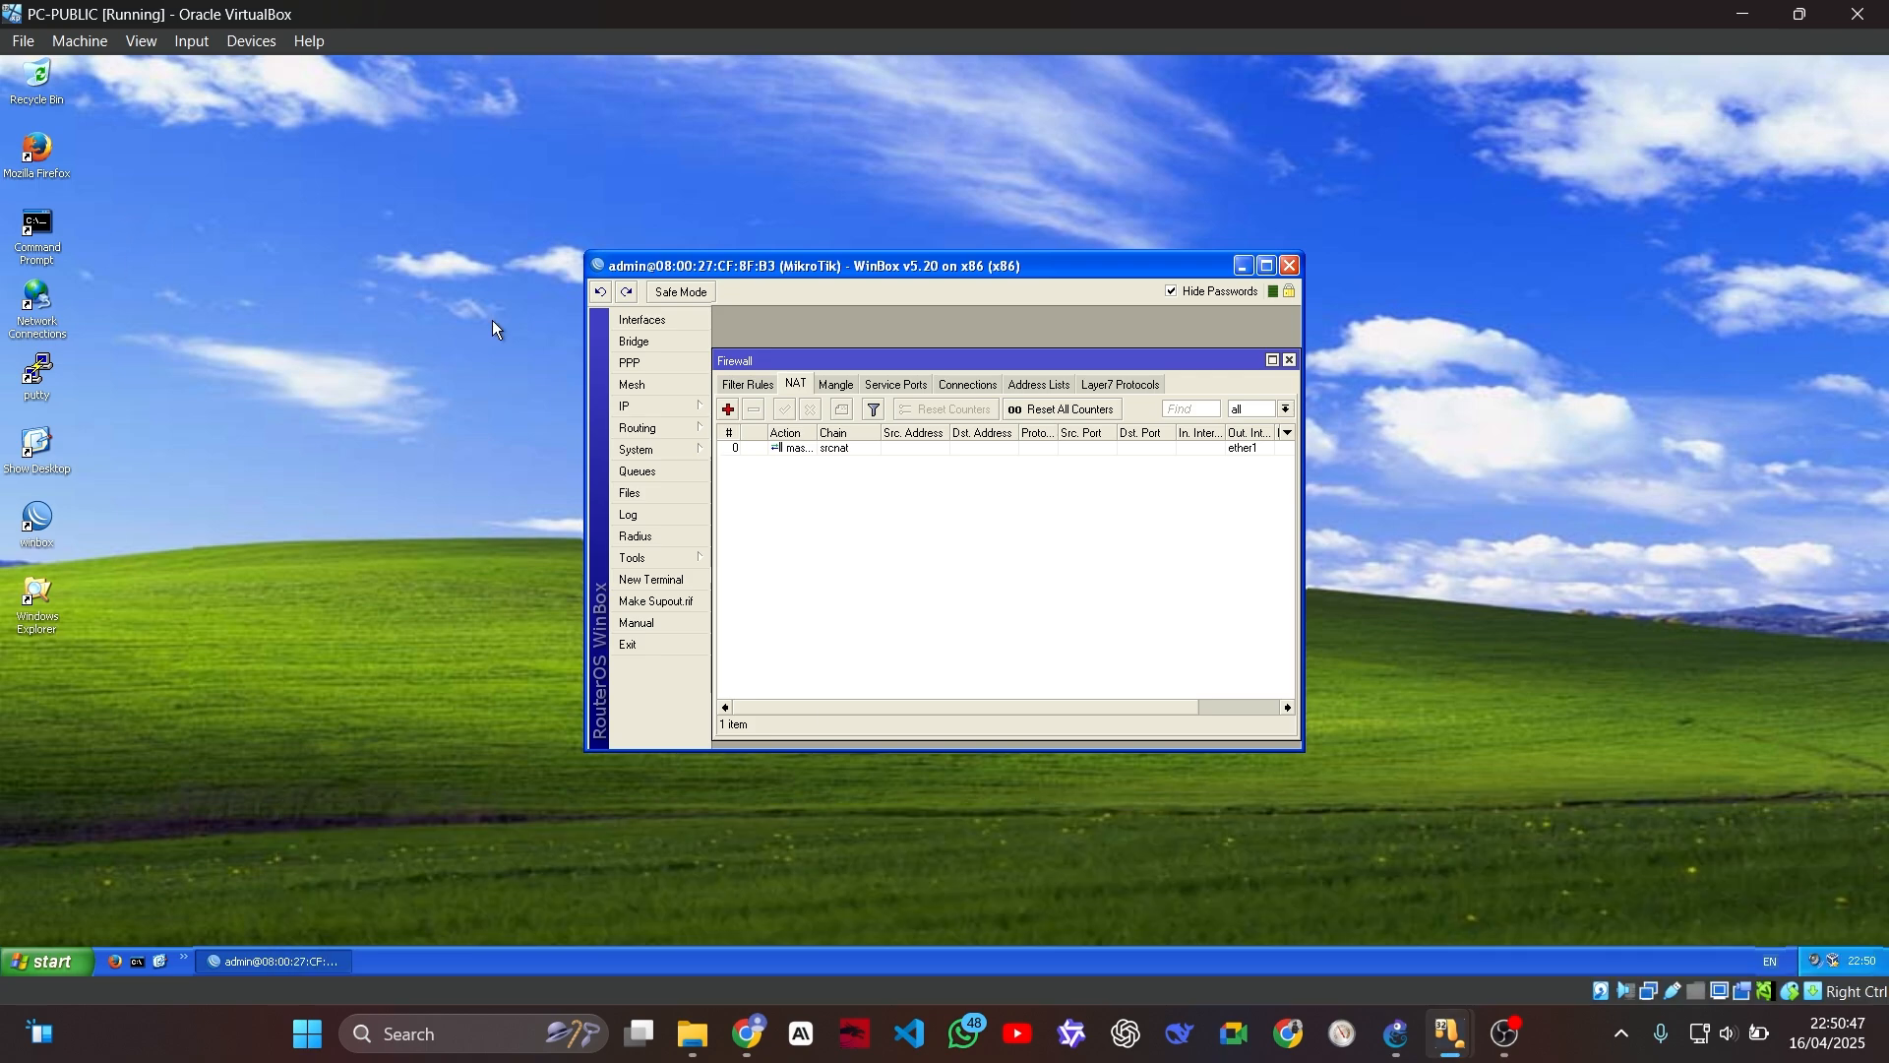
# Step: Connect a second WinBox session to the router at 172.20.20.10, examine its NAT rules and close the Firewall window
pyautogui.doubleClick(39, 529)
pyautogui.click(245, 103)
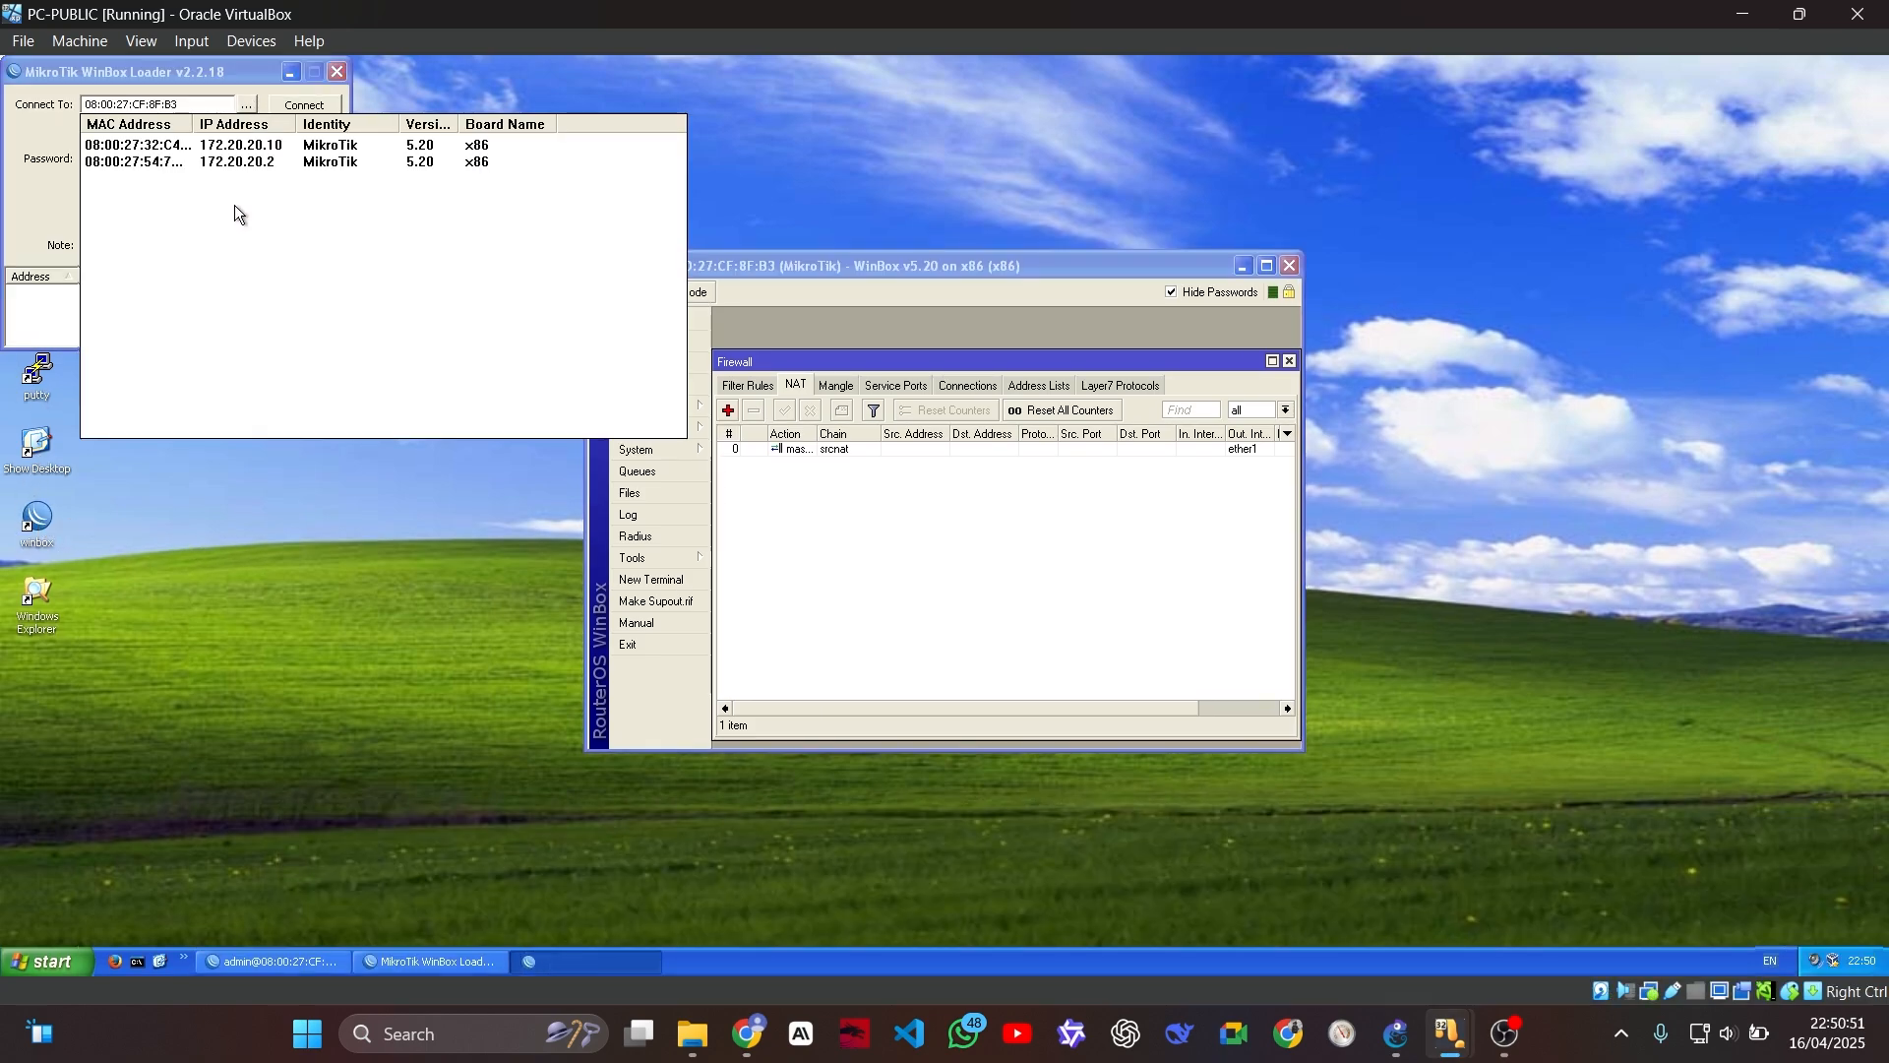
pyautogui.click(174, 146)
pyautogui.click(277, 112)
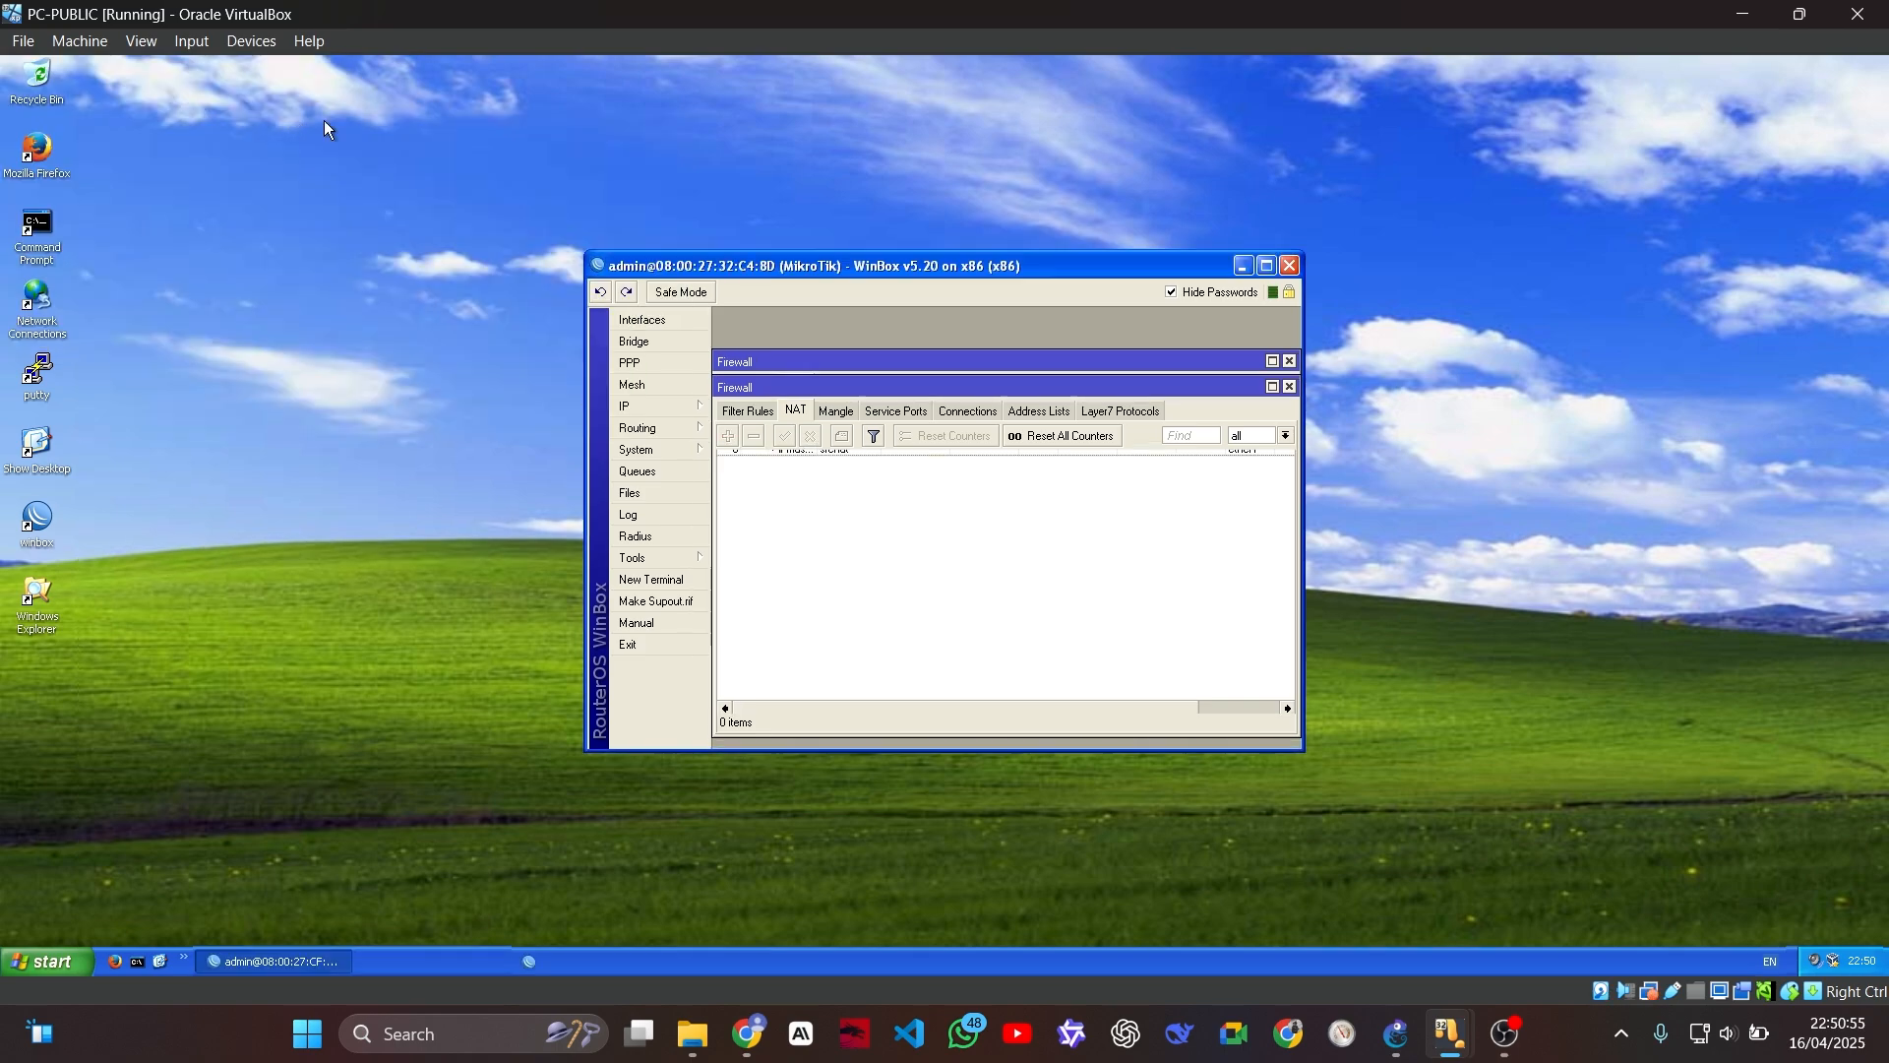
pyautogui.moveTo(873, 382); pyautogui.dragTo(859, 433)
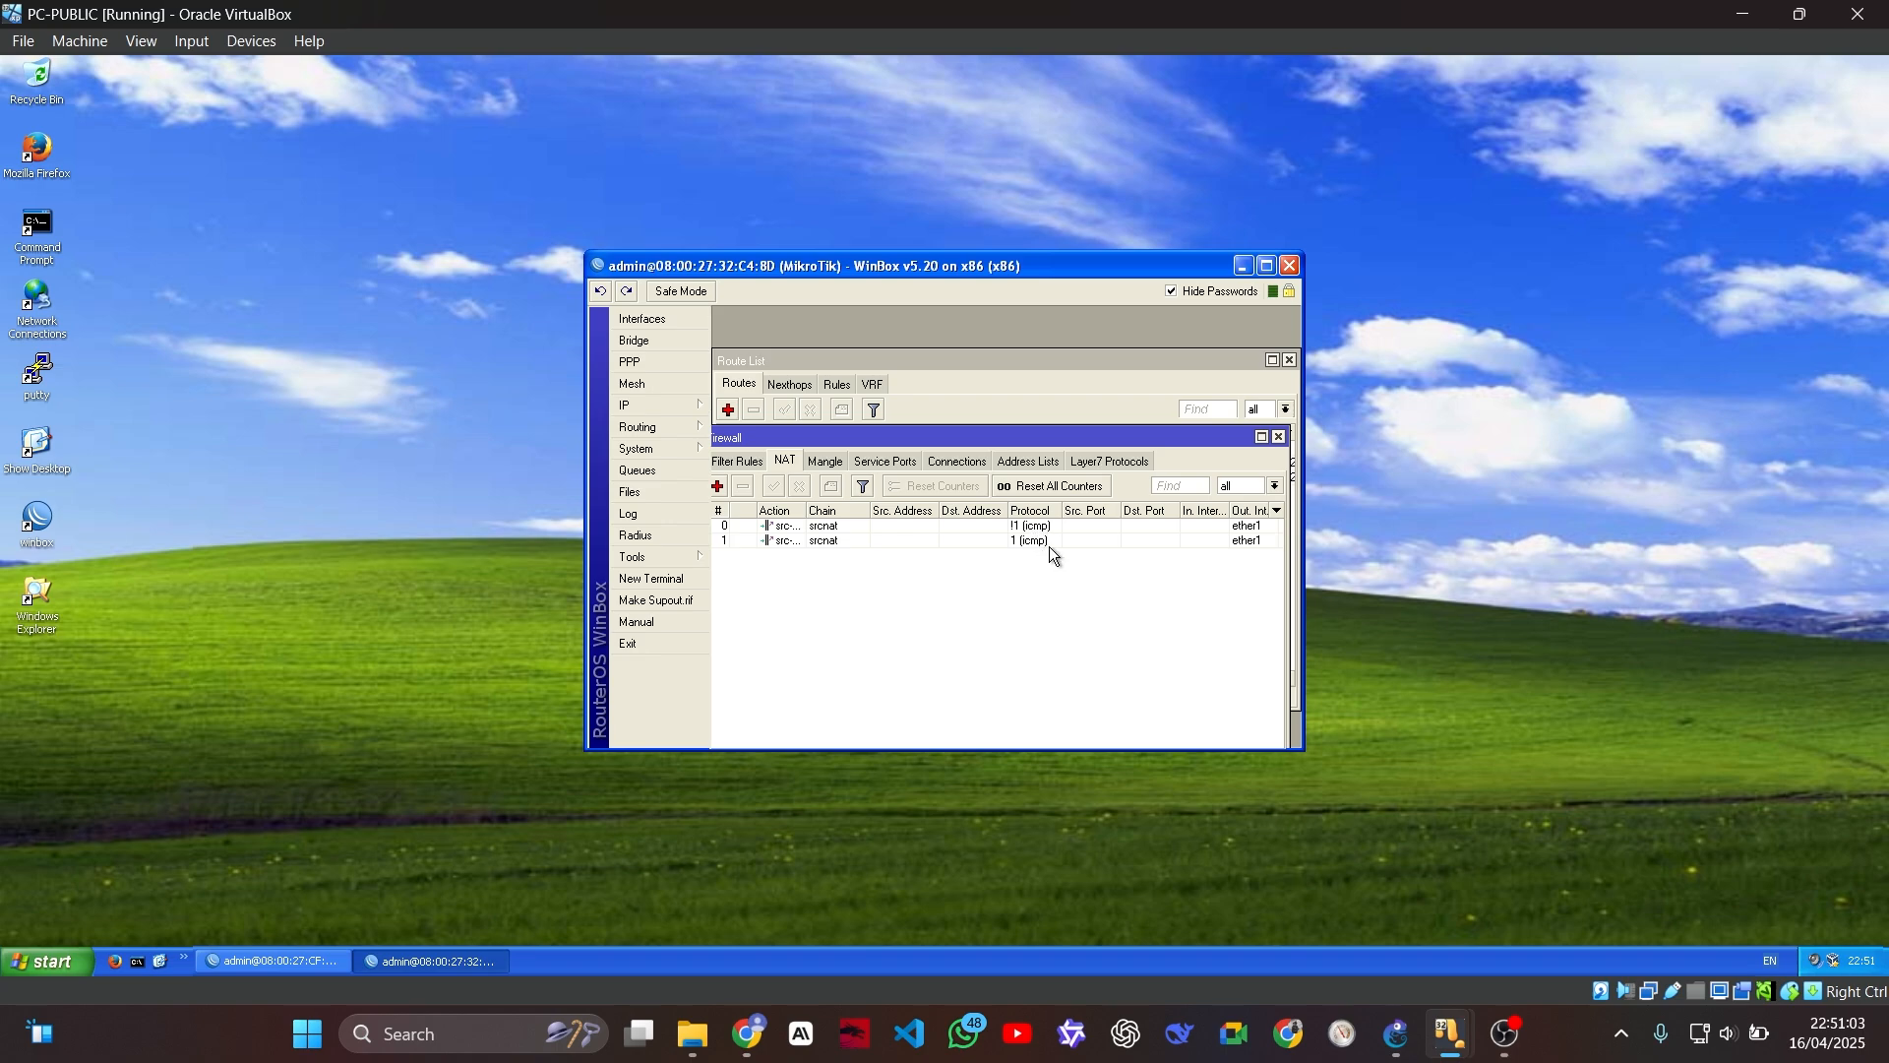
pyautogui.click(1279, 438)
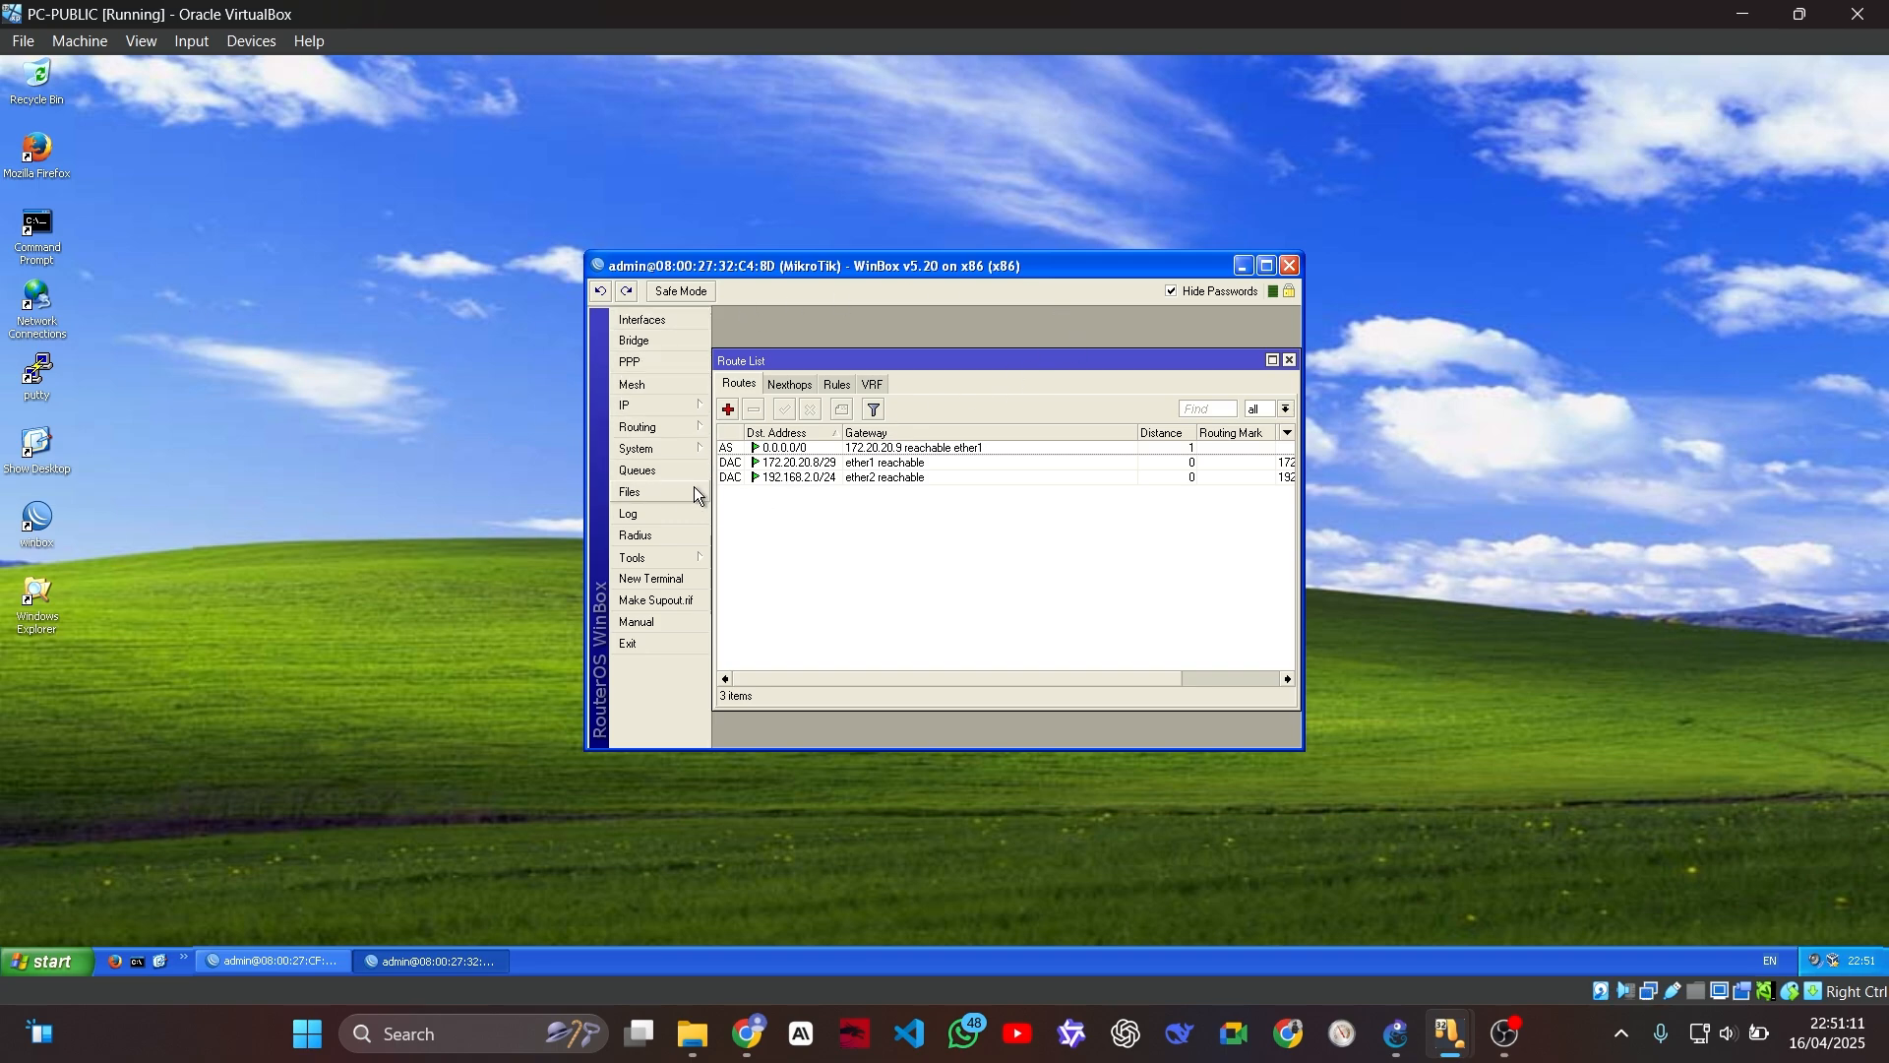
# Step: Close both WinBox sessions and reconnect WinBox to the router at 172.20.20.1
pyautogui.click(1290, 266)
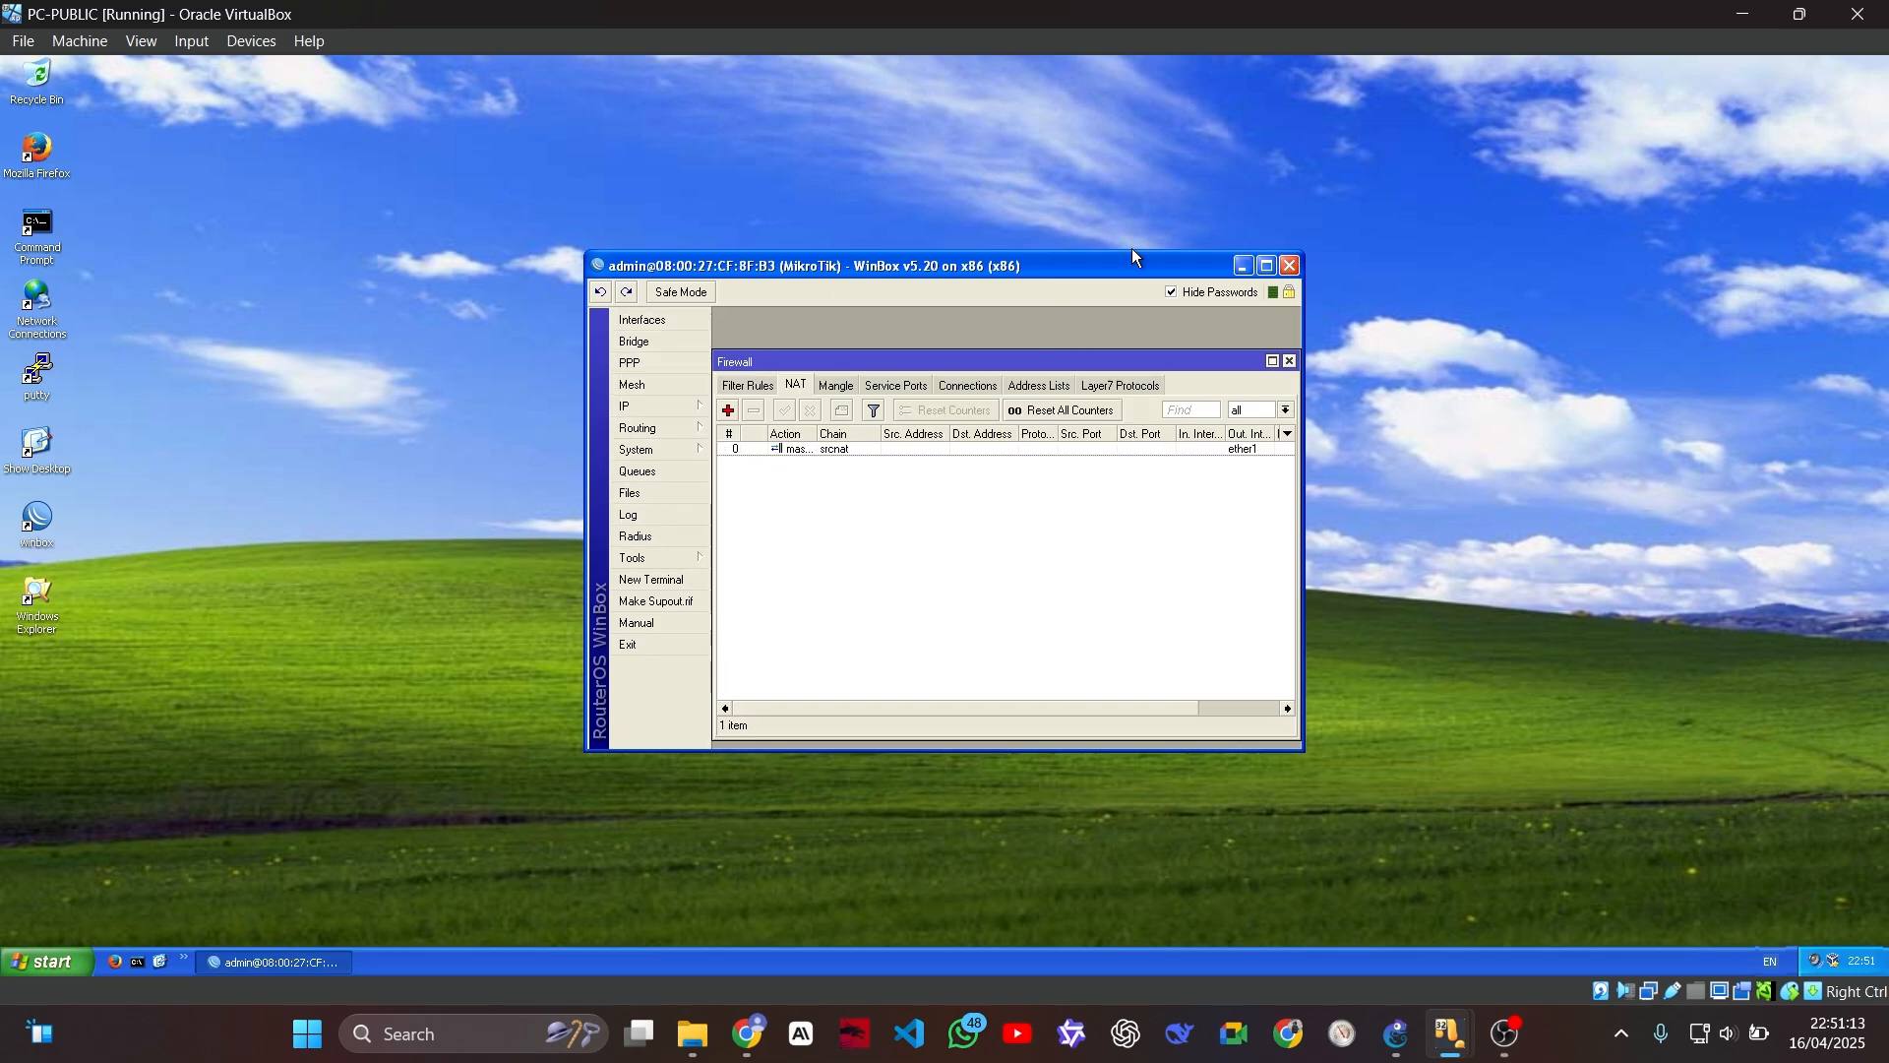
pyautogui.click(1289, 266)
pyautogui.doubleClick(37, 520)
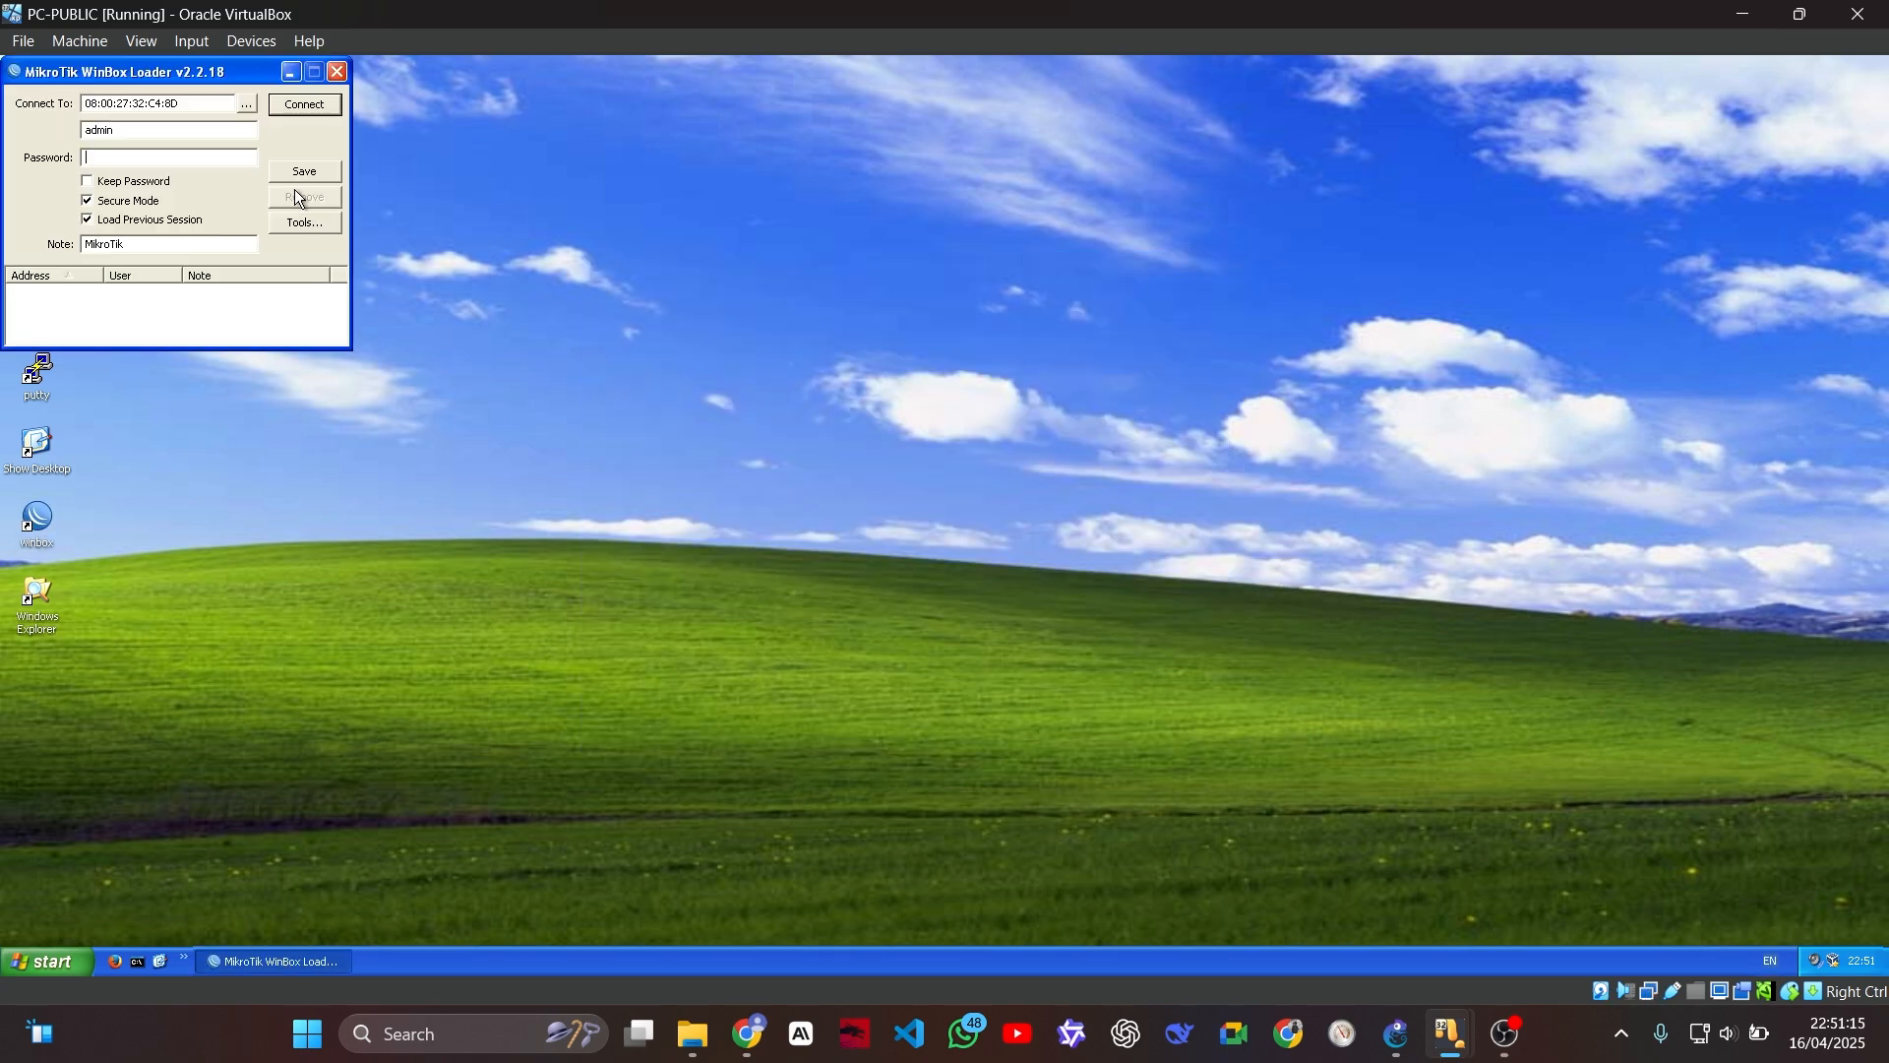
pyautogui.click(246, 105)
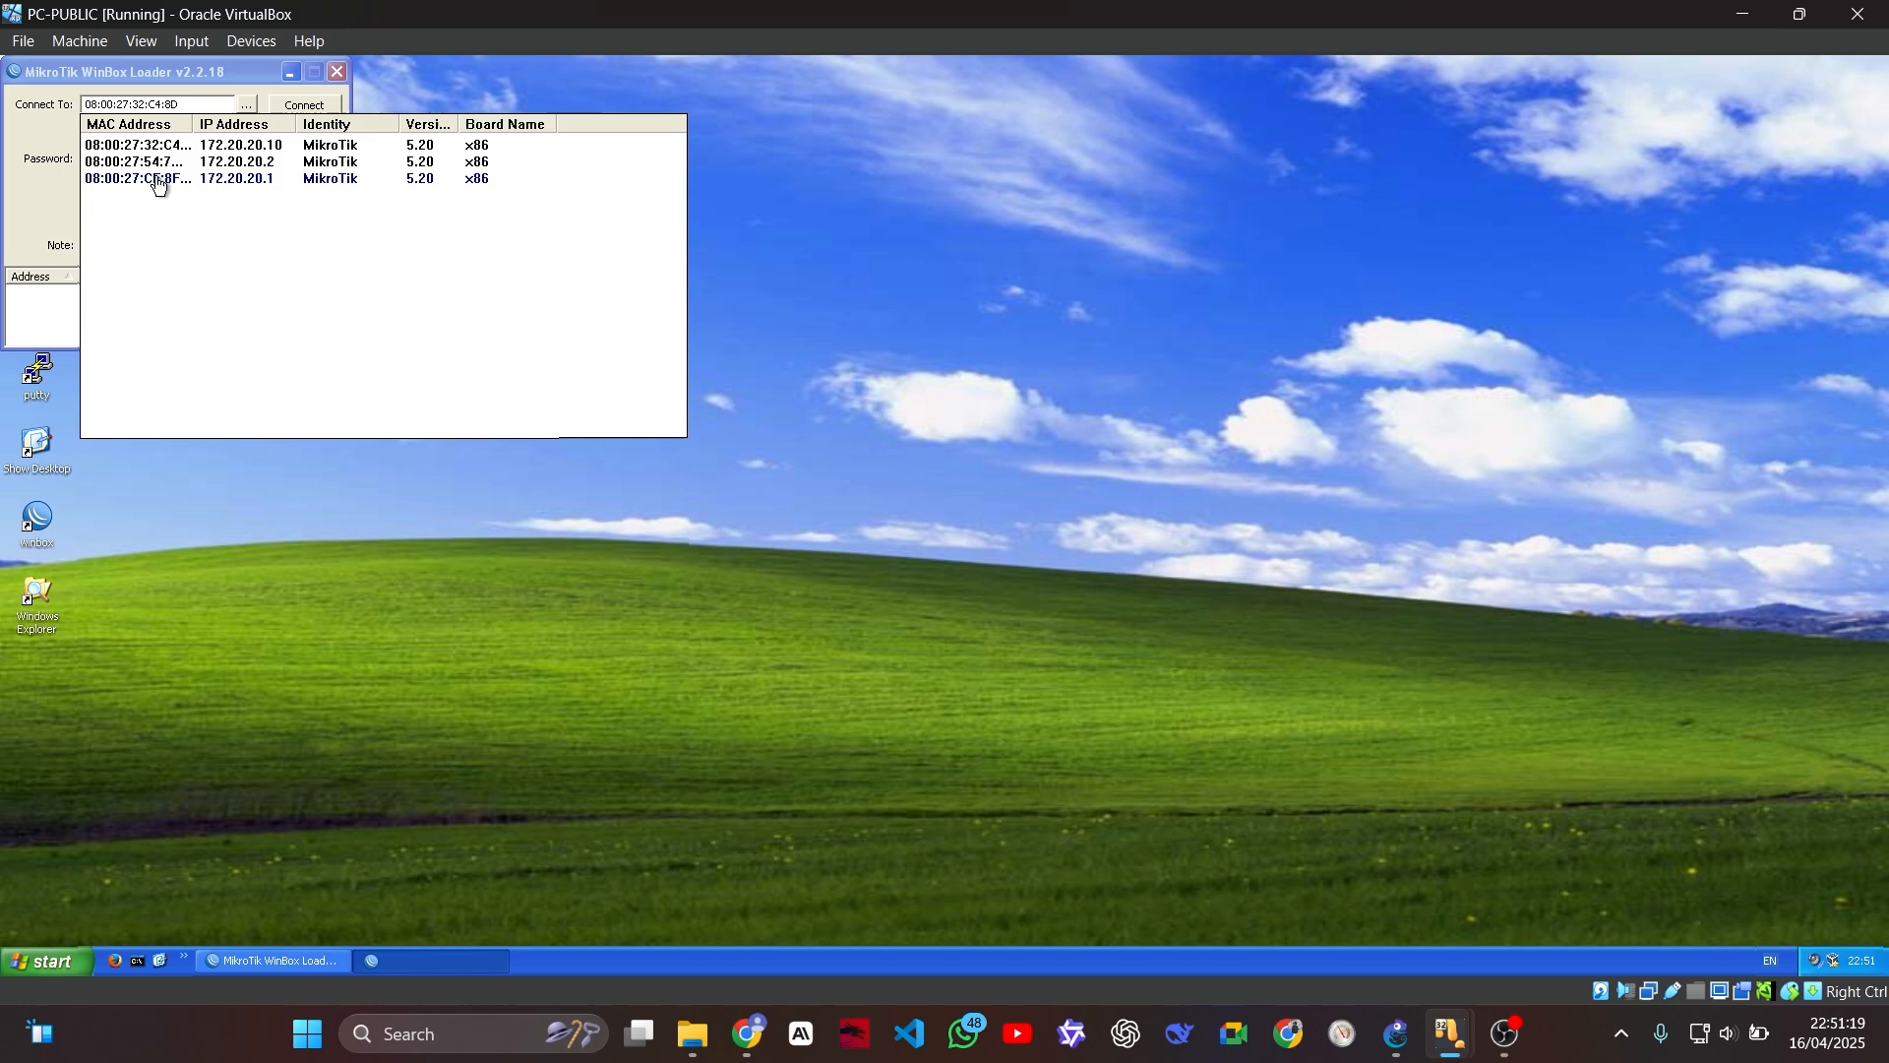
pyautogui.click(158, 180)
pyautogui.click(304, 106)
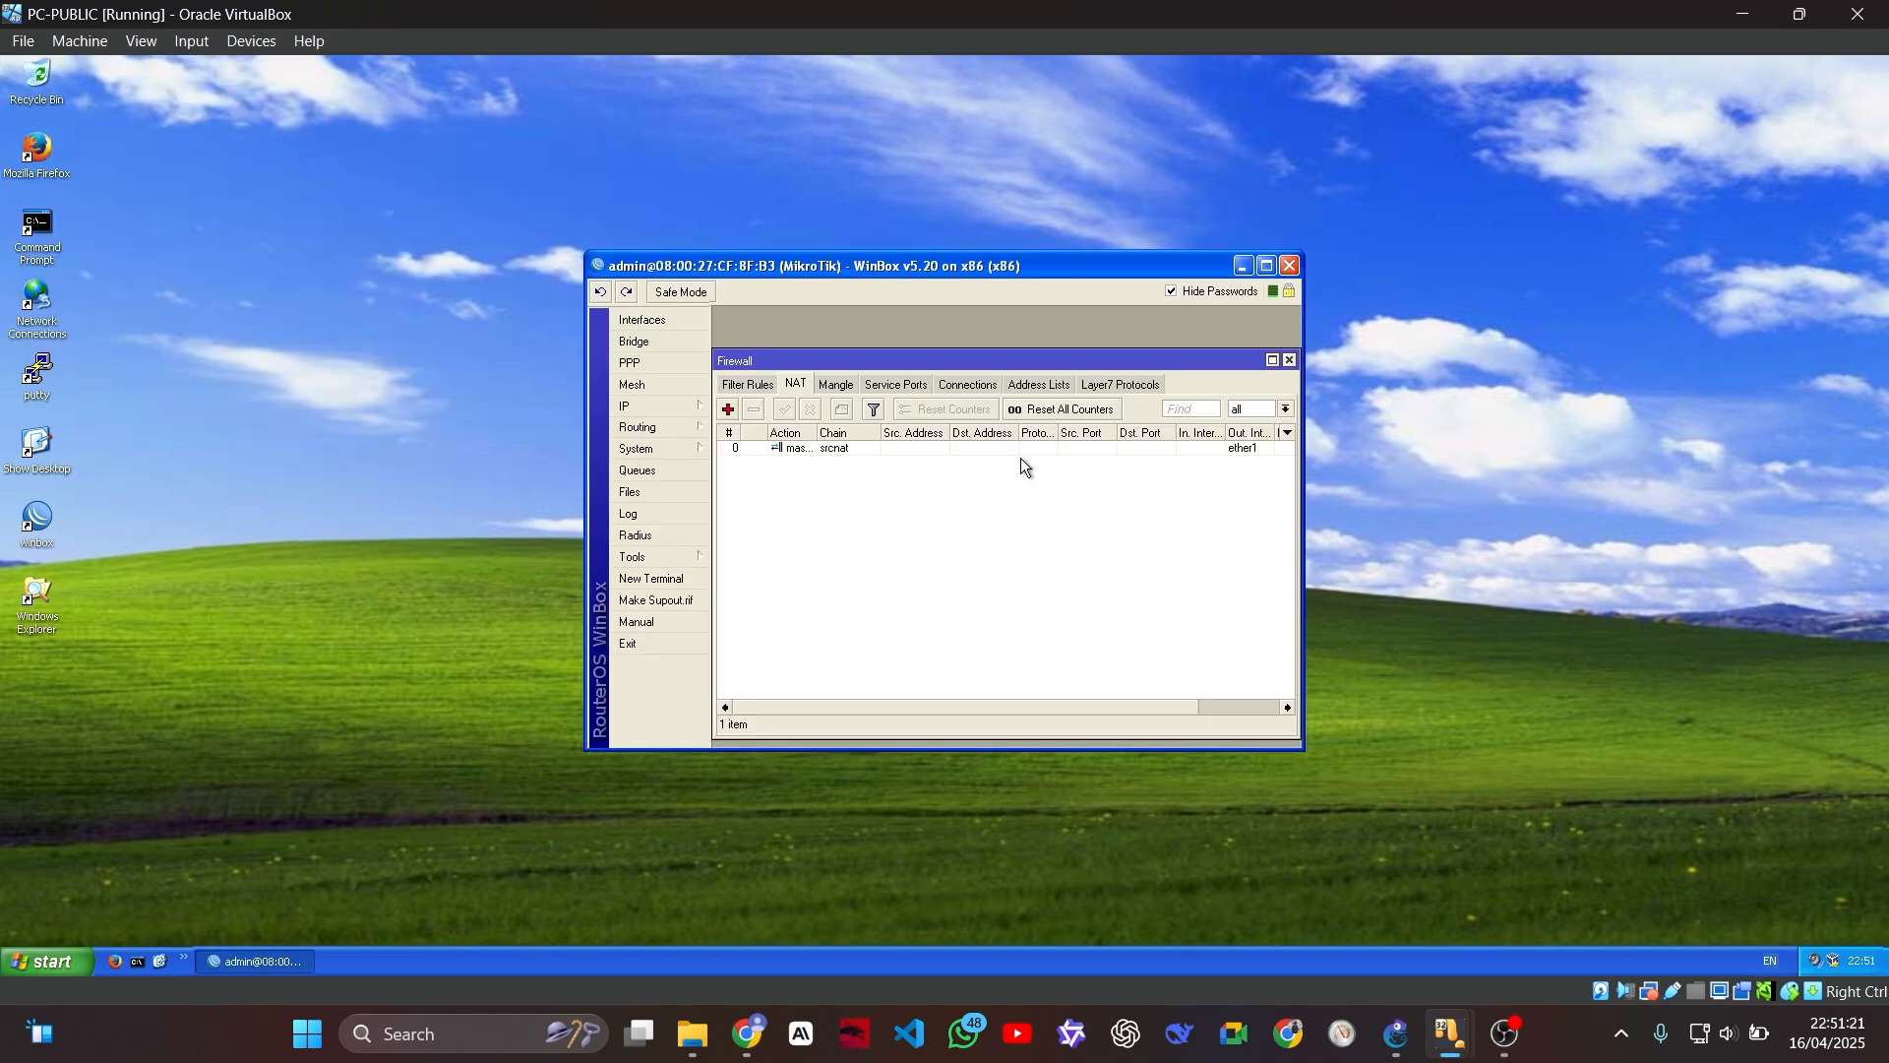
# Step: Look at the page loaded on PC-2 and examine the router's active firewall connections on PC-PUBLIC
pyautogui.moveTo(1451, 1033)
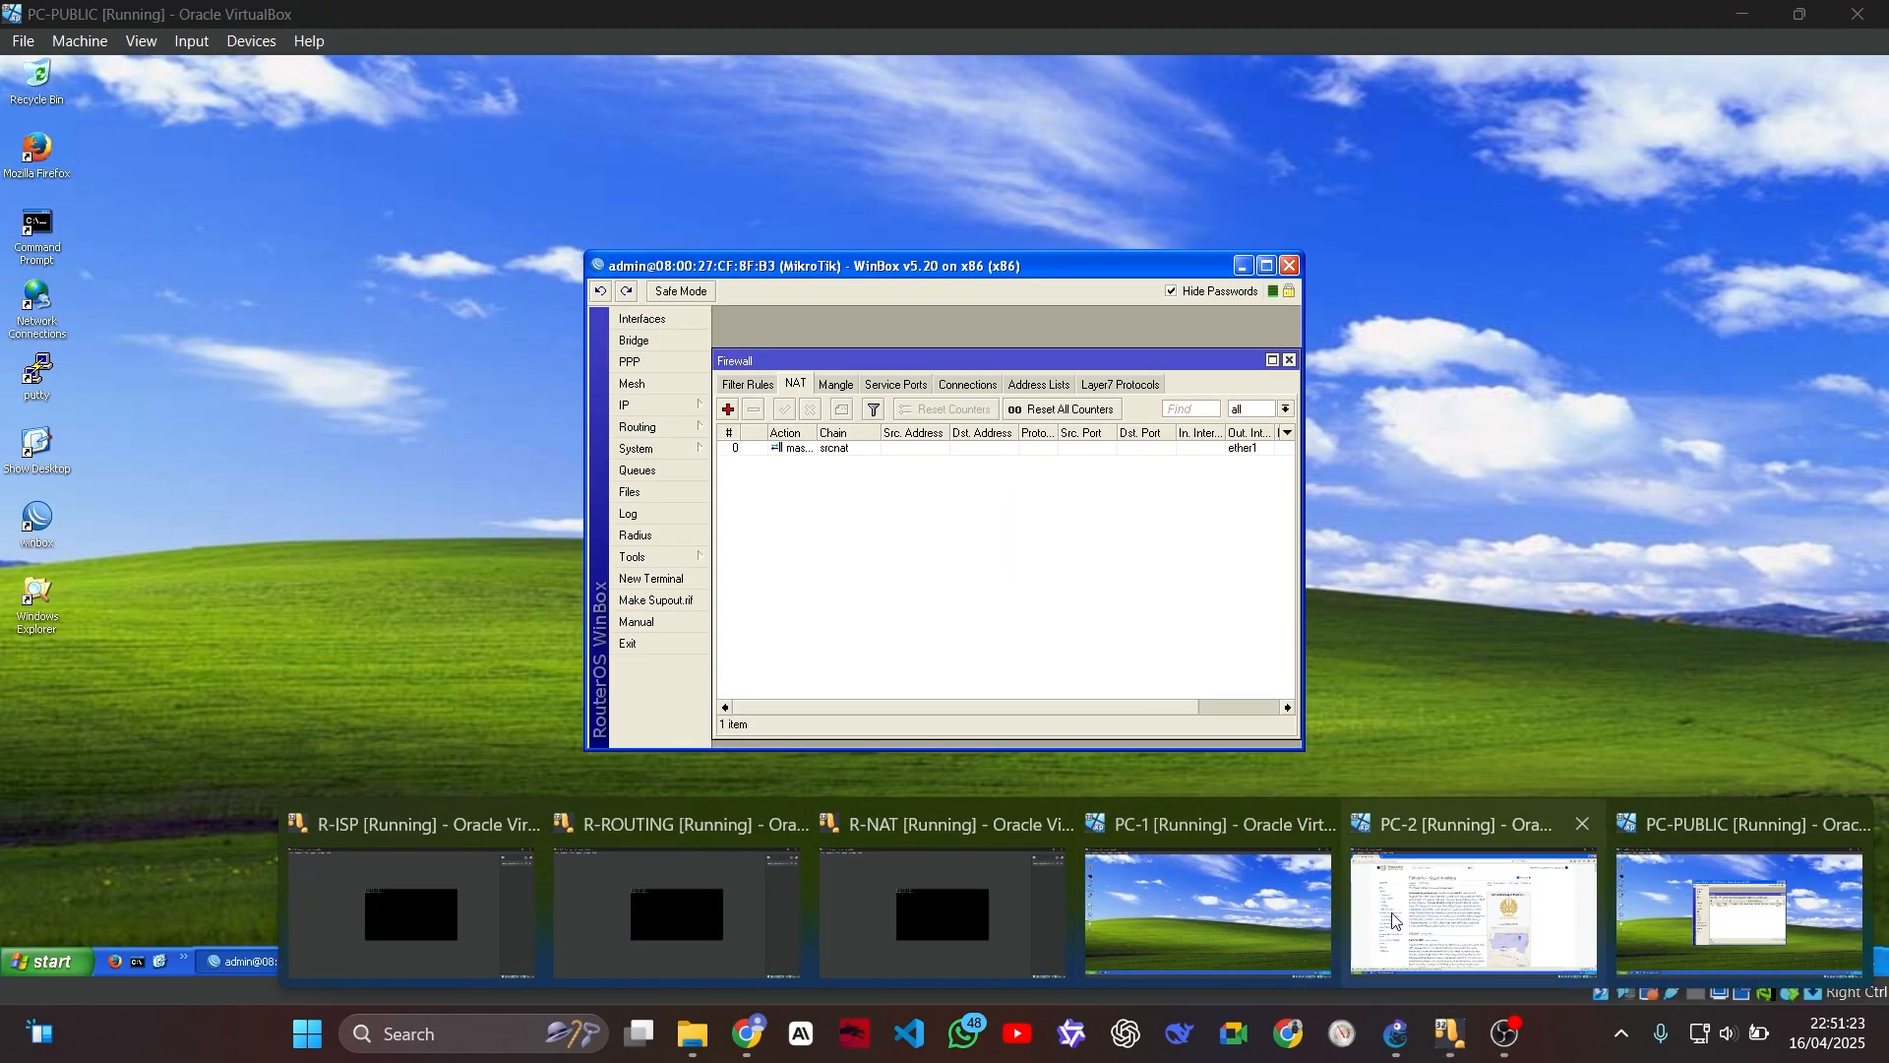
pyautogui.click(1513, 876)
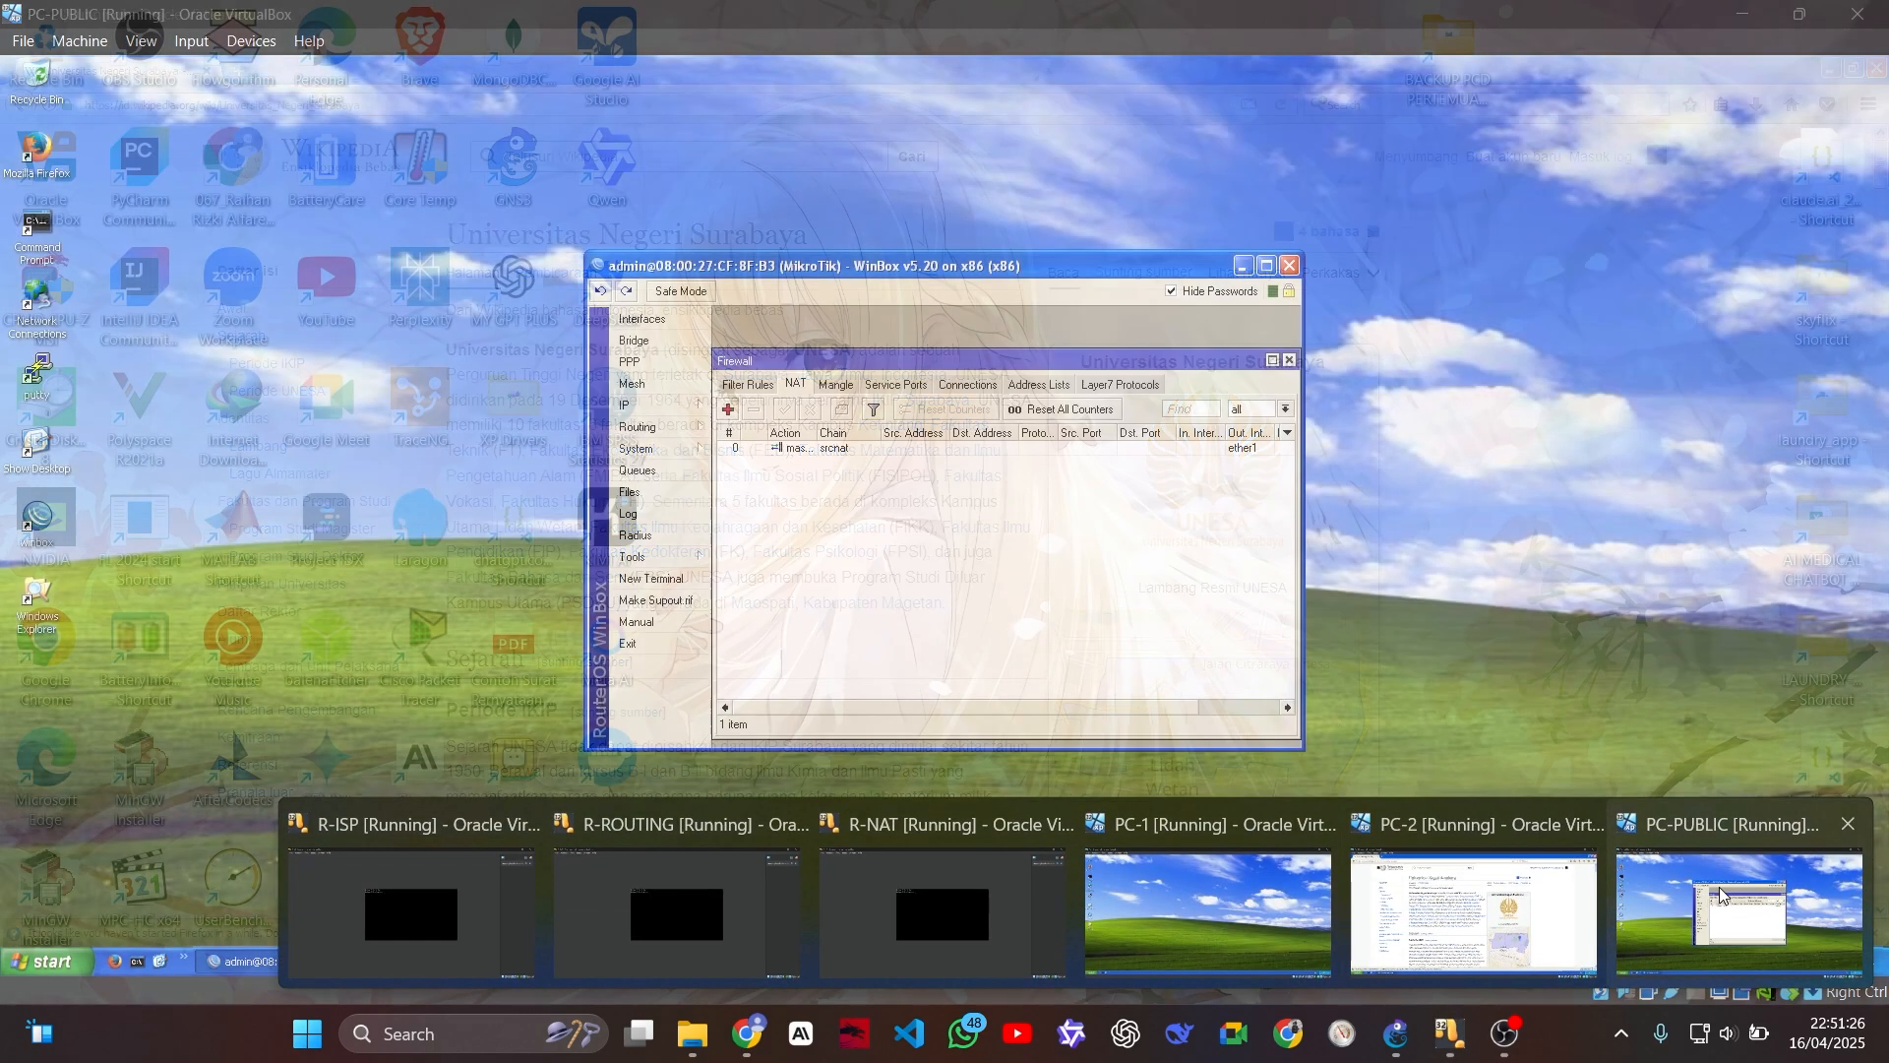
pyautogui.click(1737, 905)
pyautogui.click(968, 384)
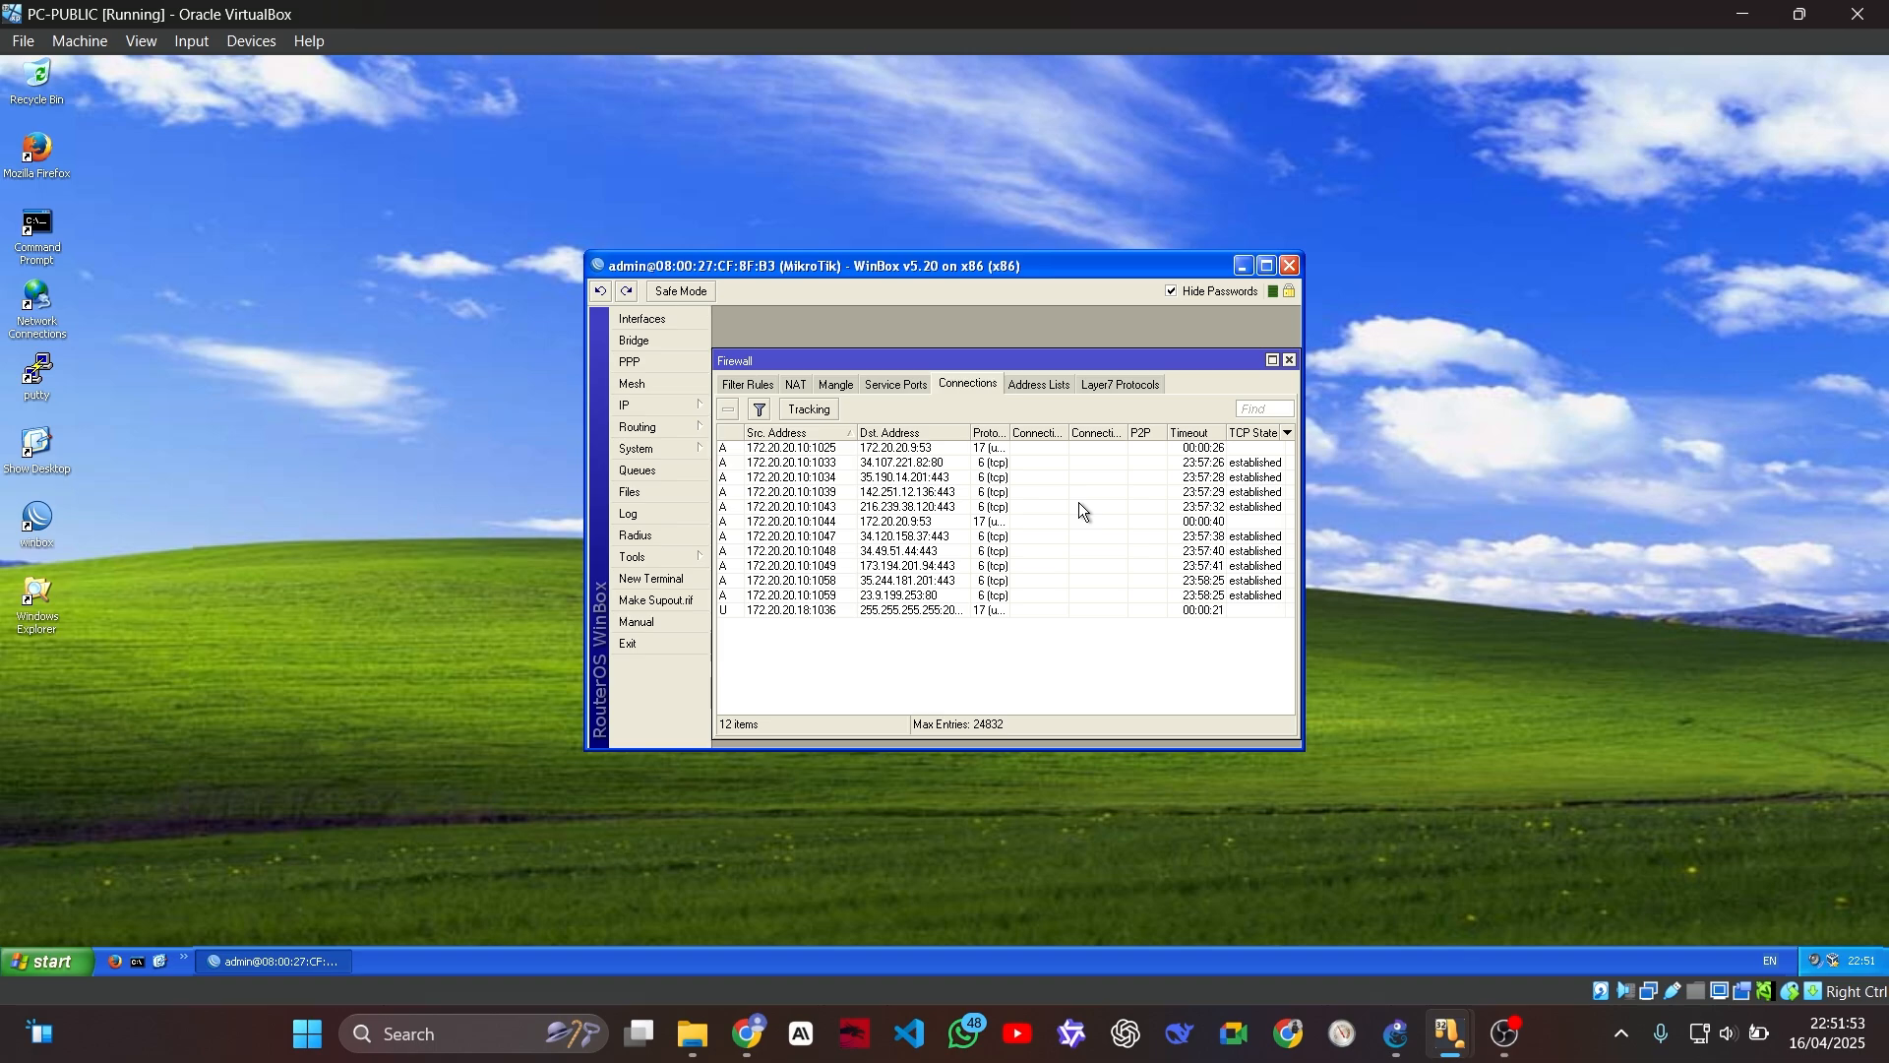
# Step: Close the WinBox session on PC-PUBLIC and the Firefox window on PC-2
pyautogui.click(1290, 267)
pyautogui.moveTo(1452, 1034)
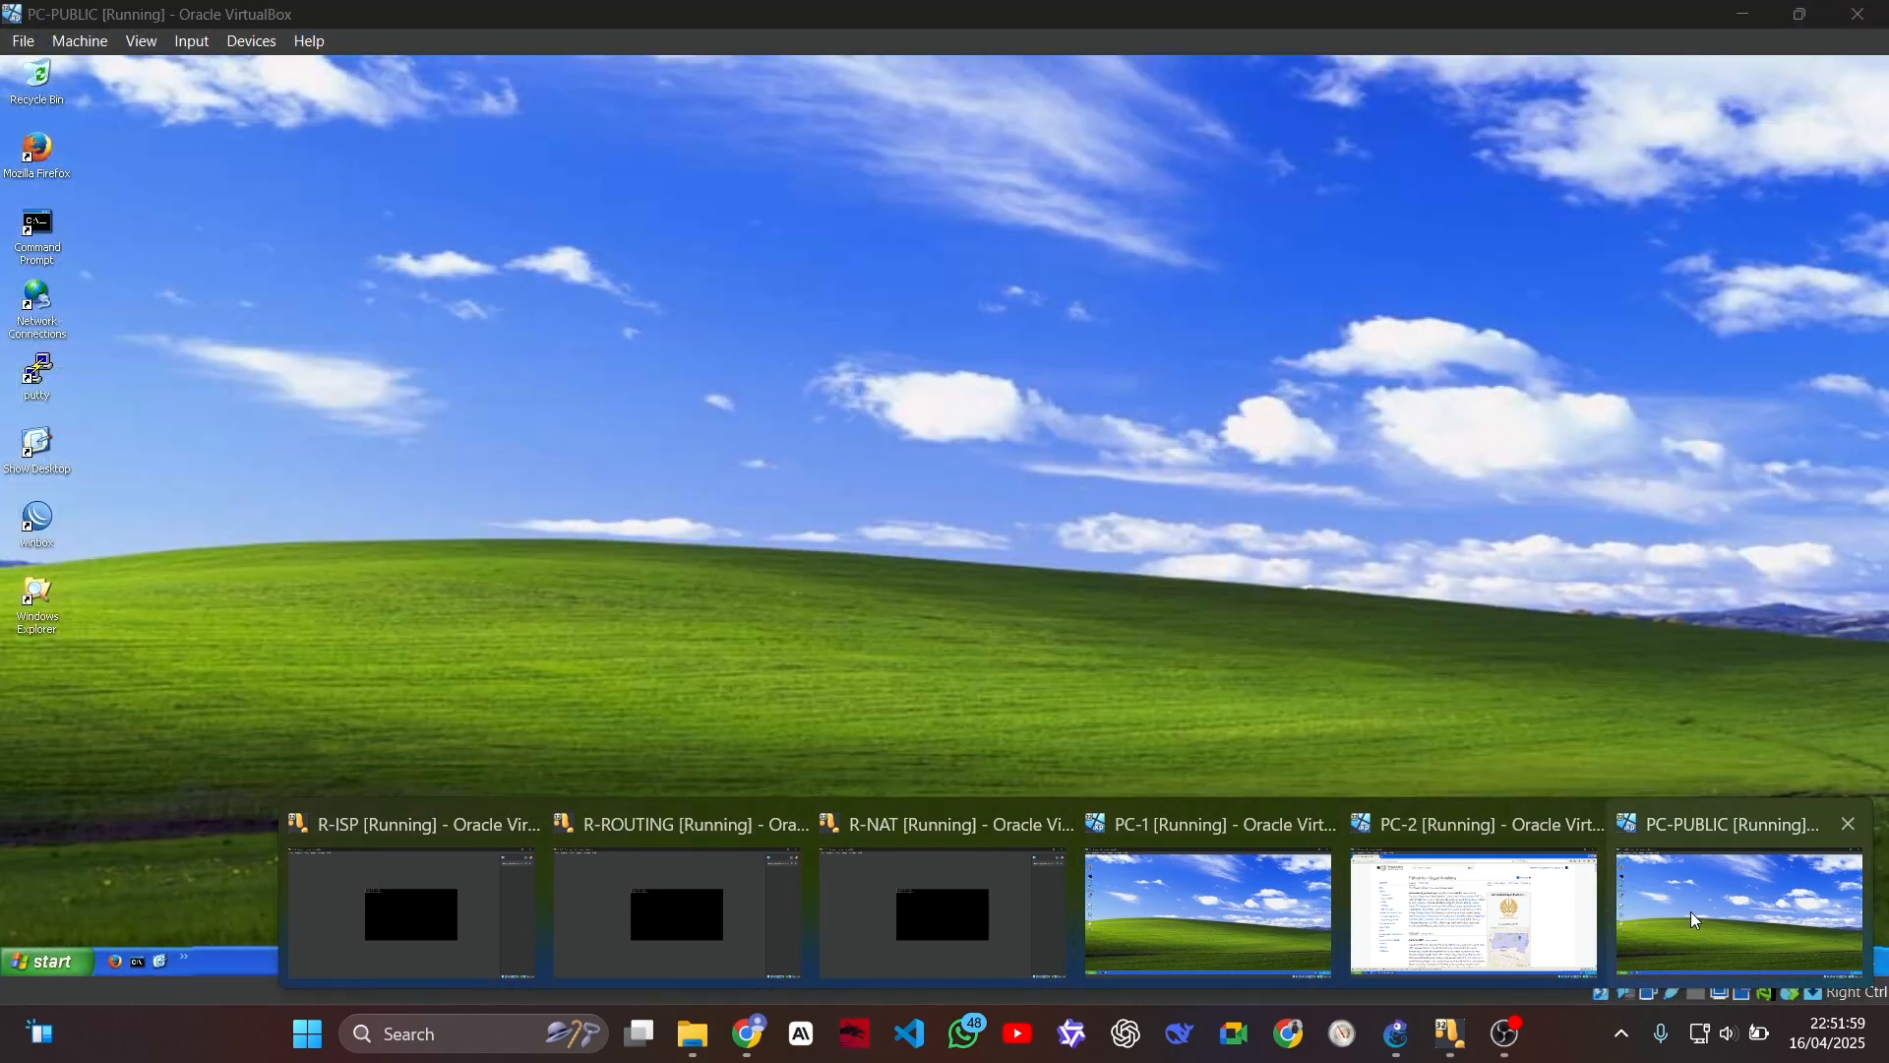
pyautogui.click(1496, 898)
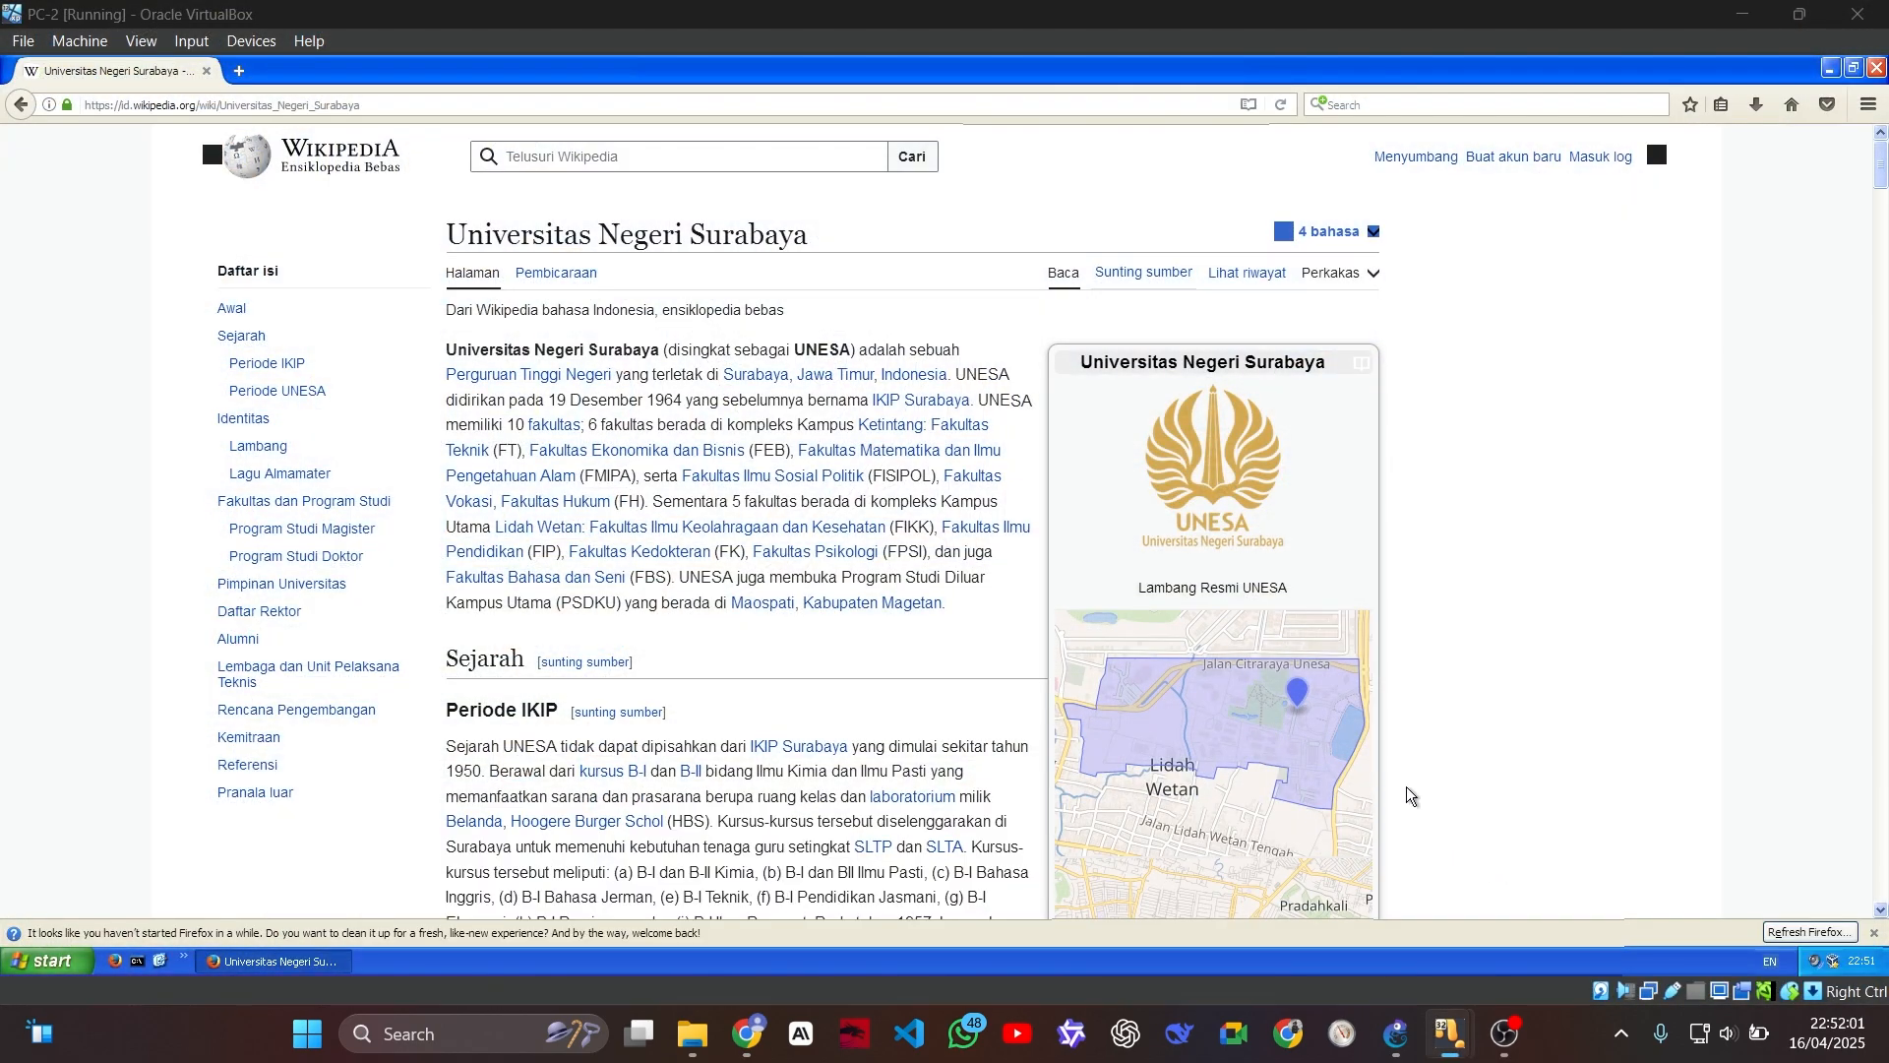
pyautogui.click(1878, 71)
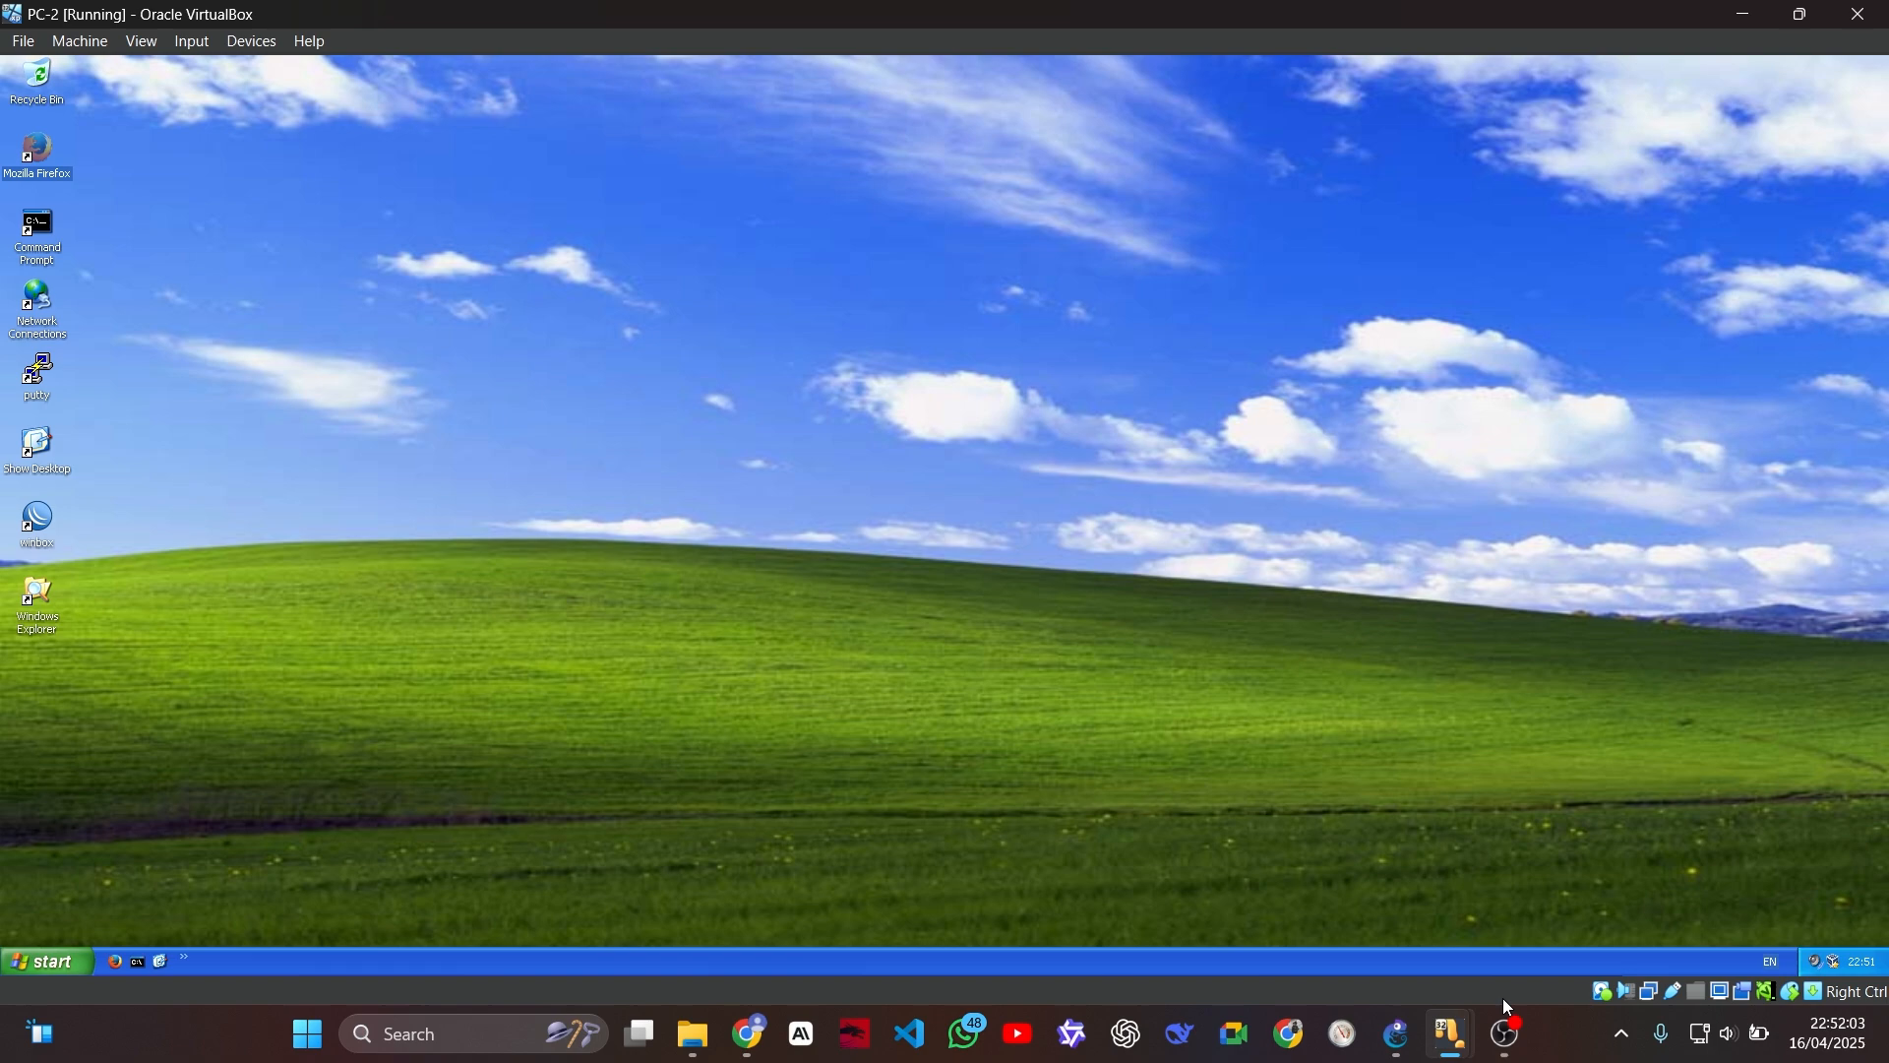
# Step: Open a command prompt on PC-2 and start a continuous ping to mikrotik.com with the -t option
pyautogui.moveTo(1452, 1034)
pyautogui.click(1491, 925)
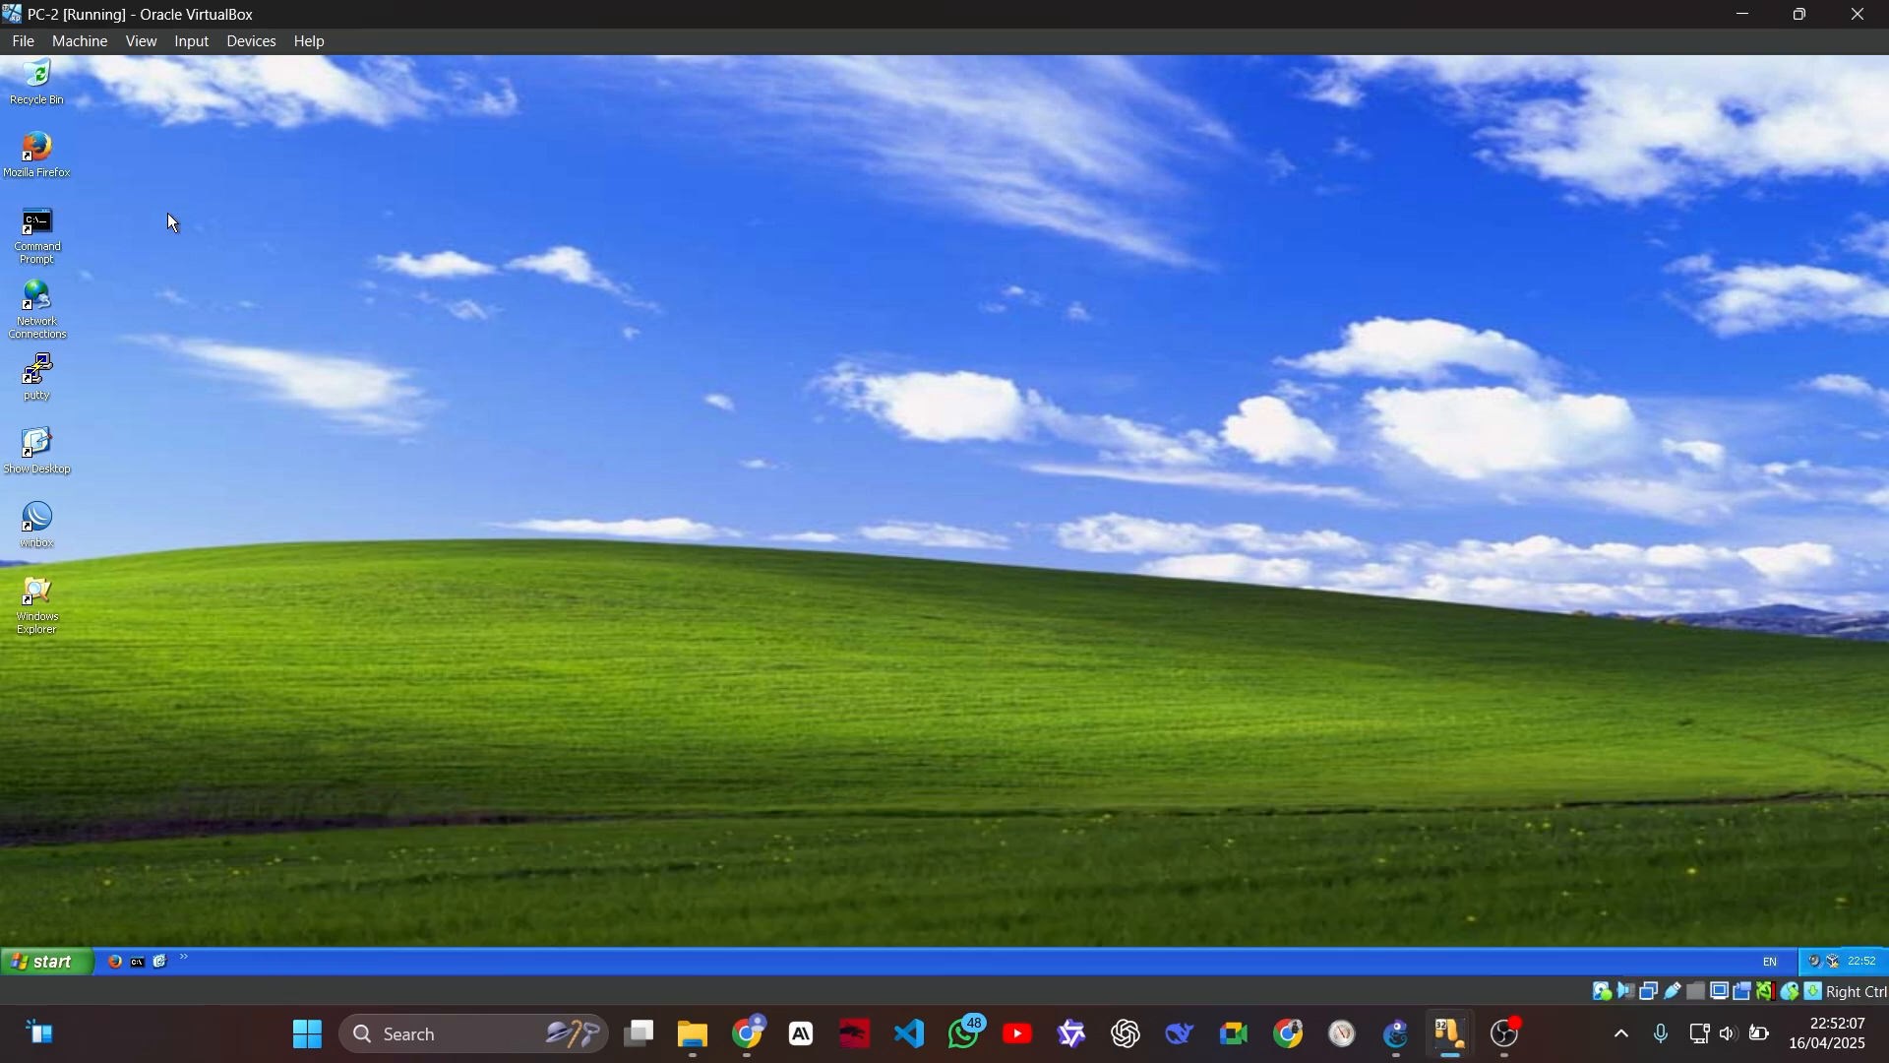
pyautogui.press('Return')
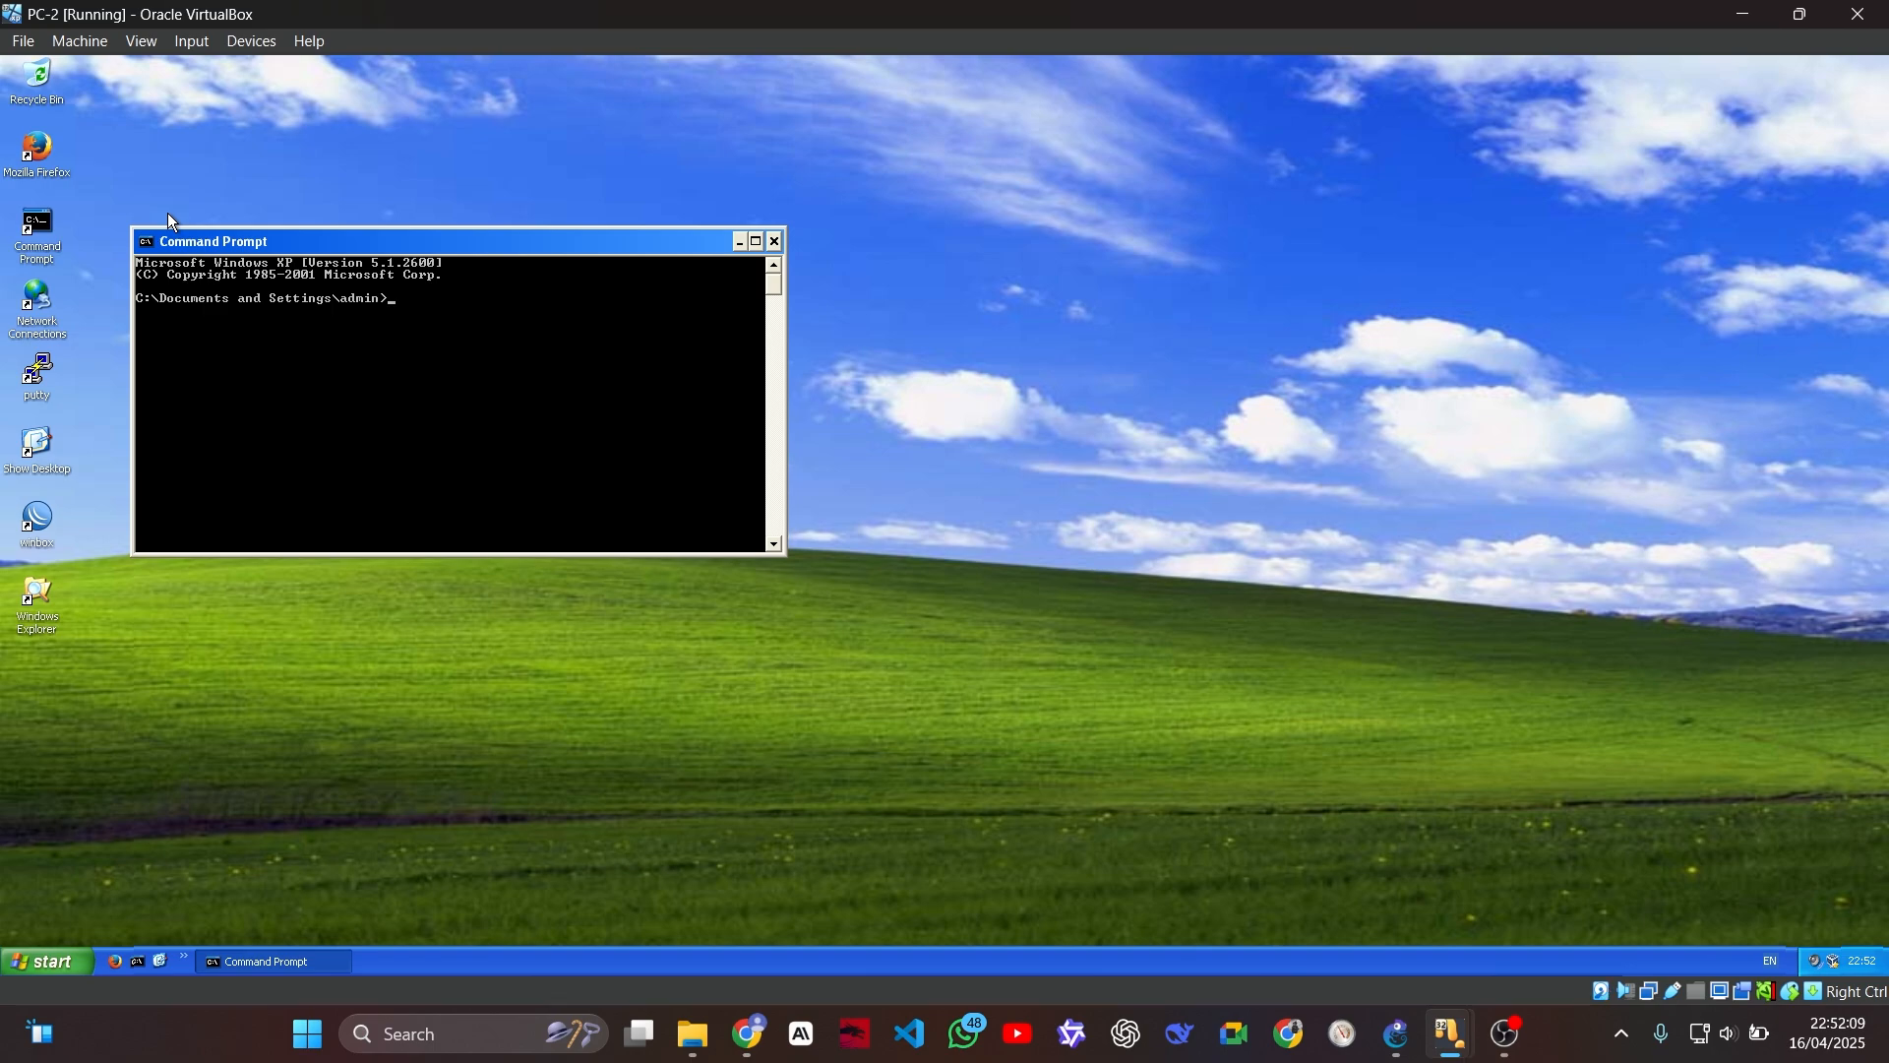
pyautogui.write('ping m')
pyautogui.write('ikrotik.com -t')
pyautogui.press('Return')
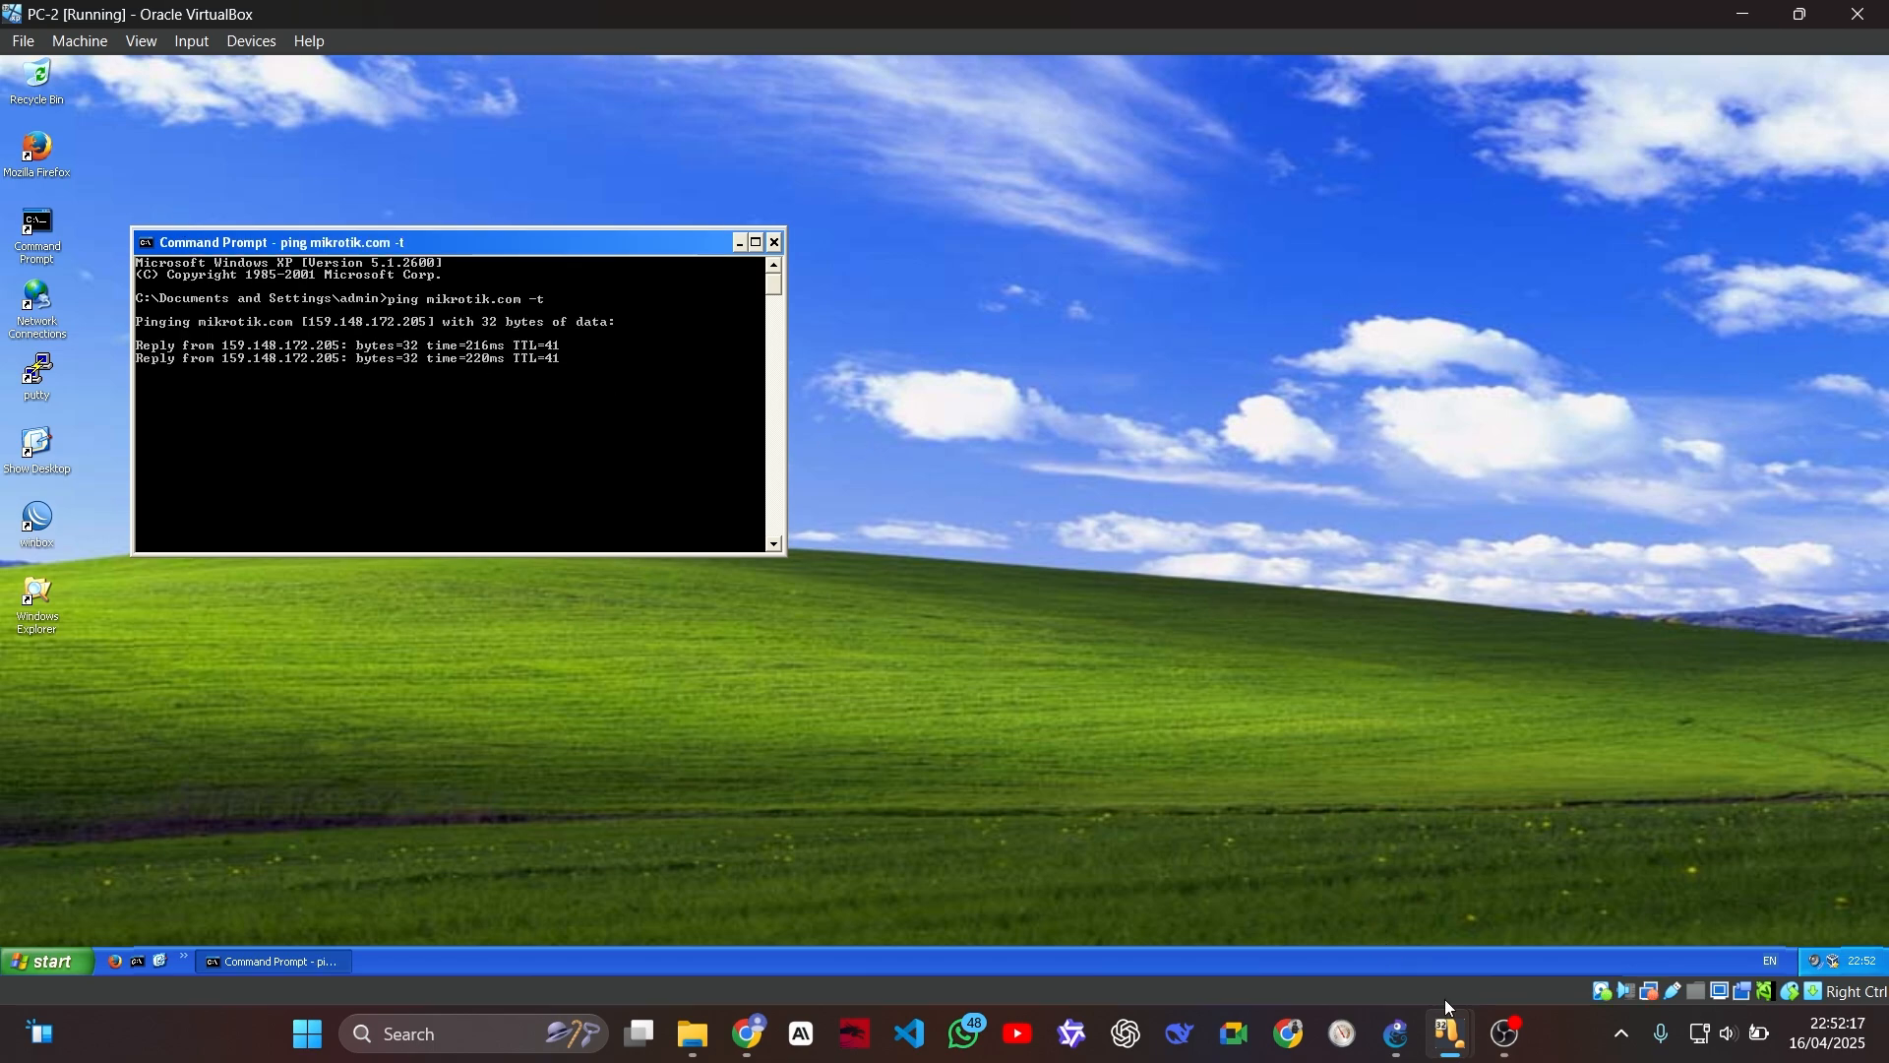
# Step: Switch to PC-PUBLIC, connect WinBox to the router at 172.20.20.1 and examine its firewall connections
pyautogui.moveTo(1451, 1033)
pyautogui.click(1642, 884)
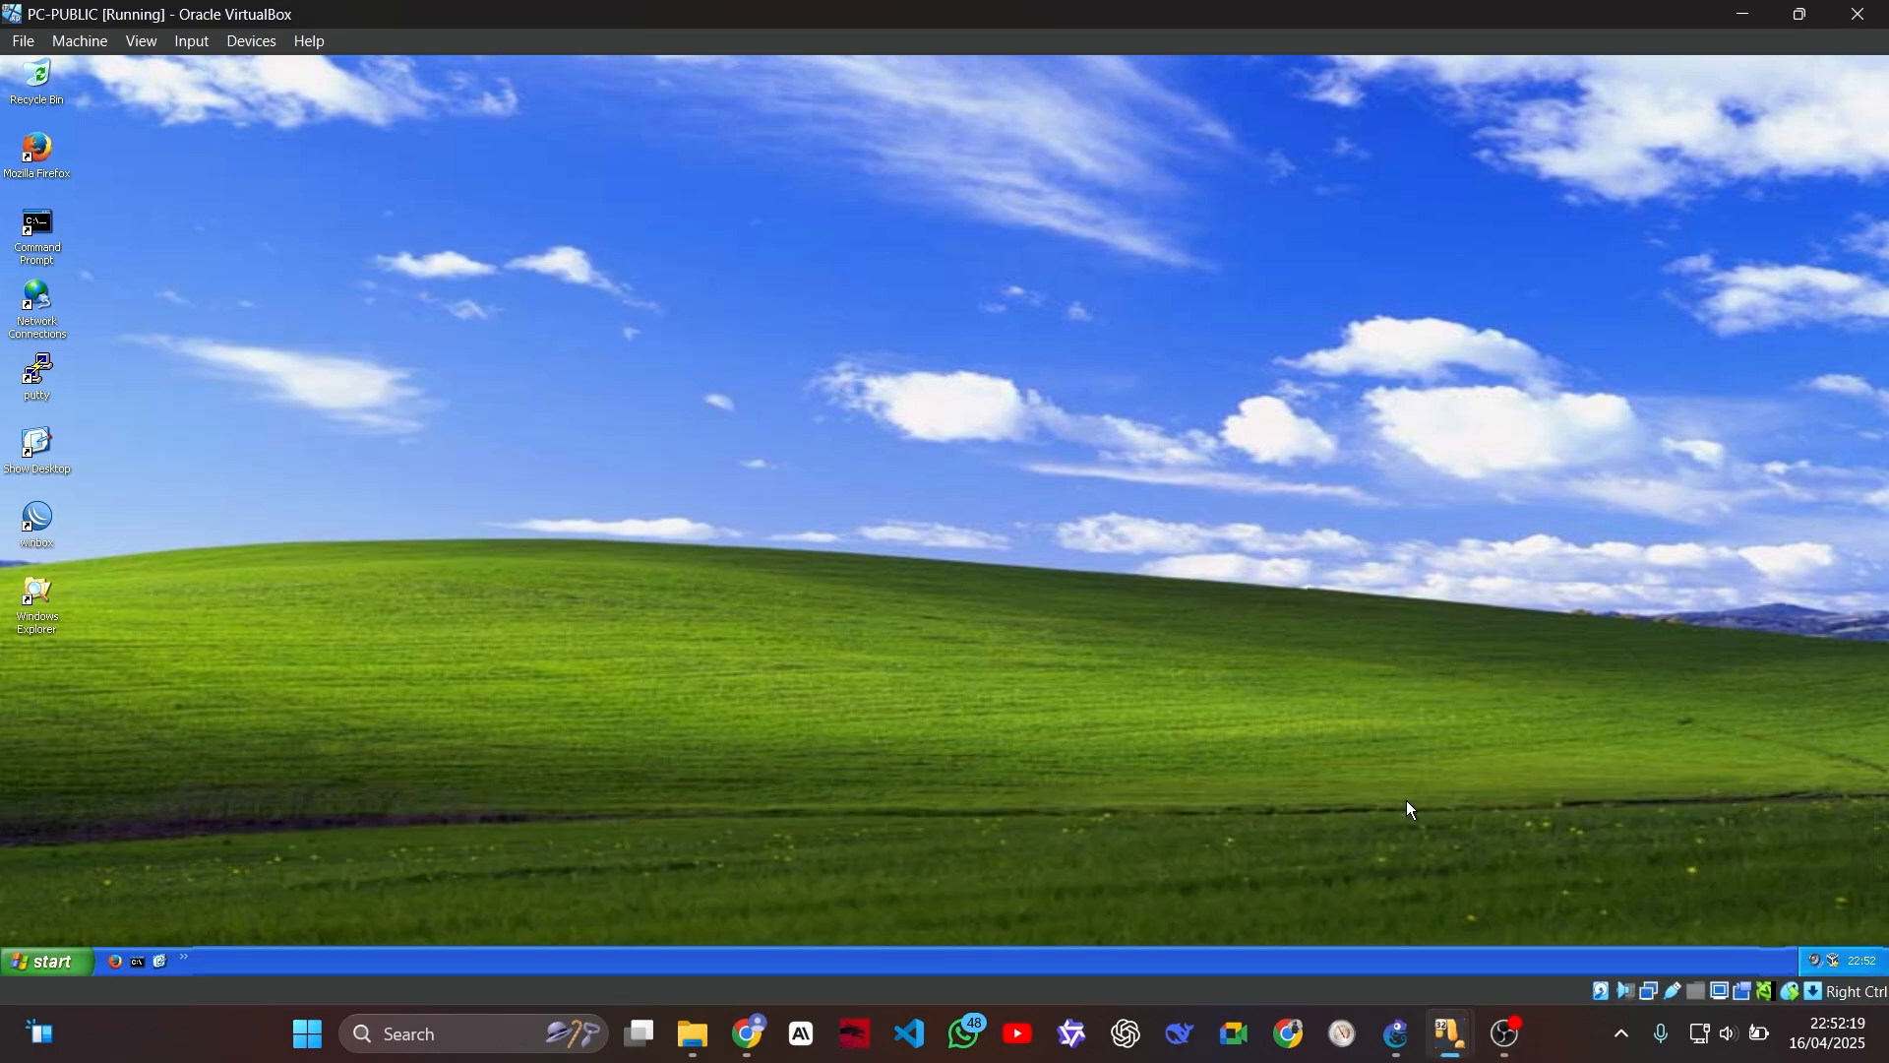
pyautogui.doubleClick(39, 519)
pyautogui.click(250, 102)
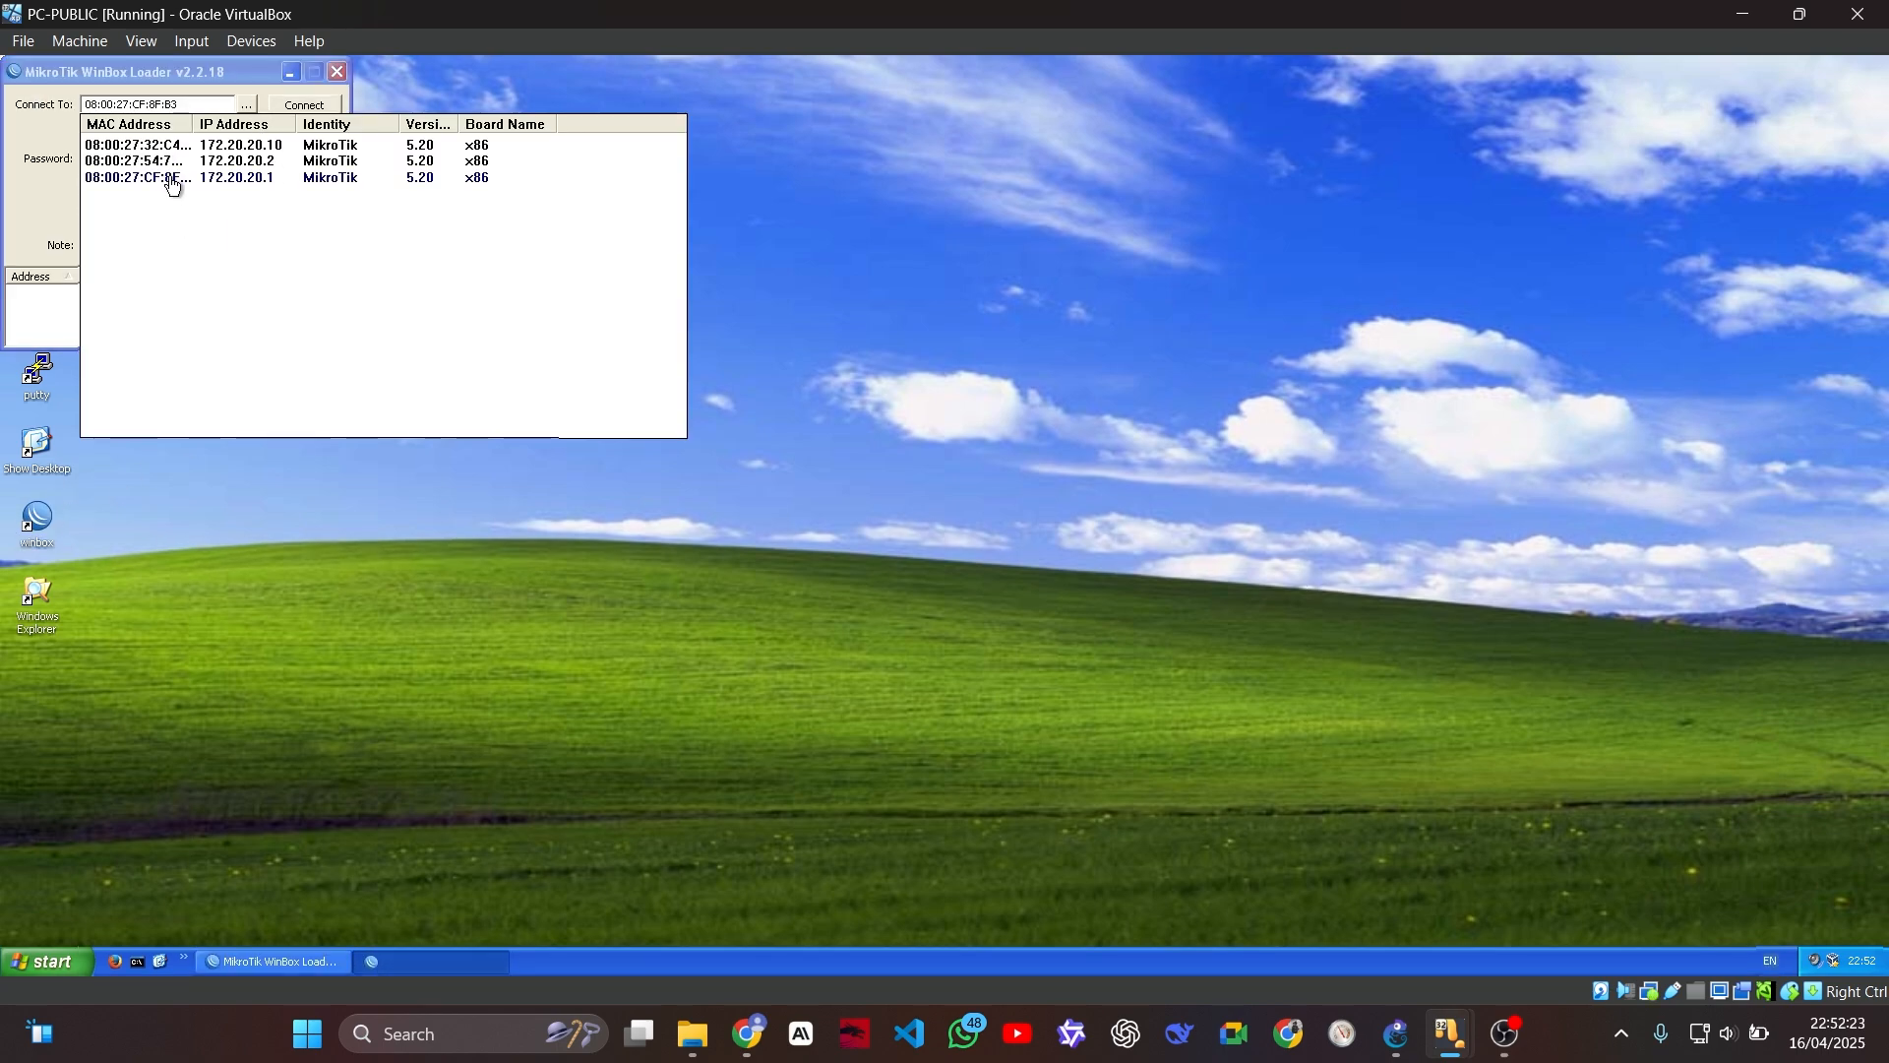
pyautogui.click(168, 183)
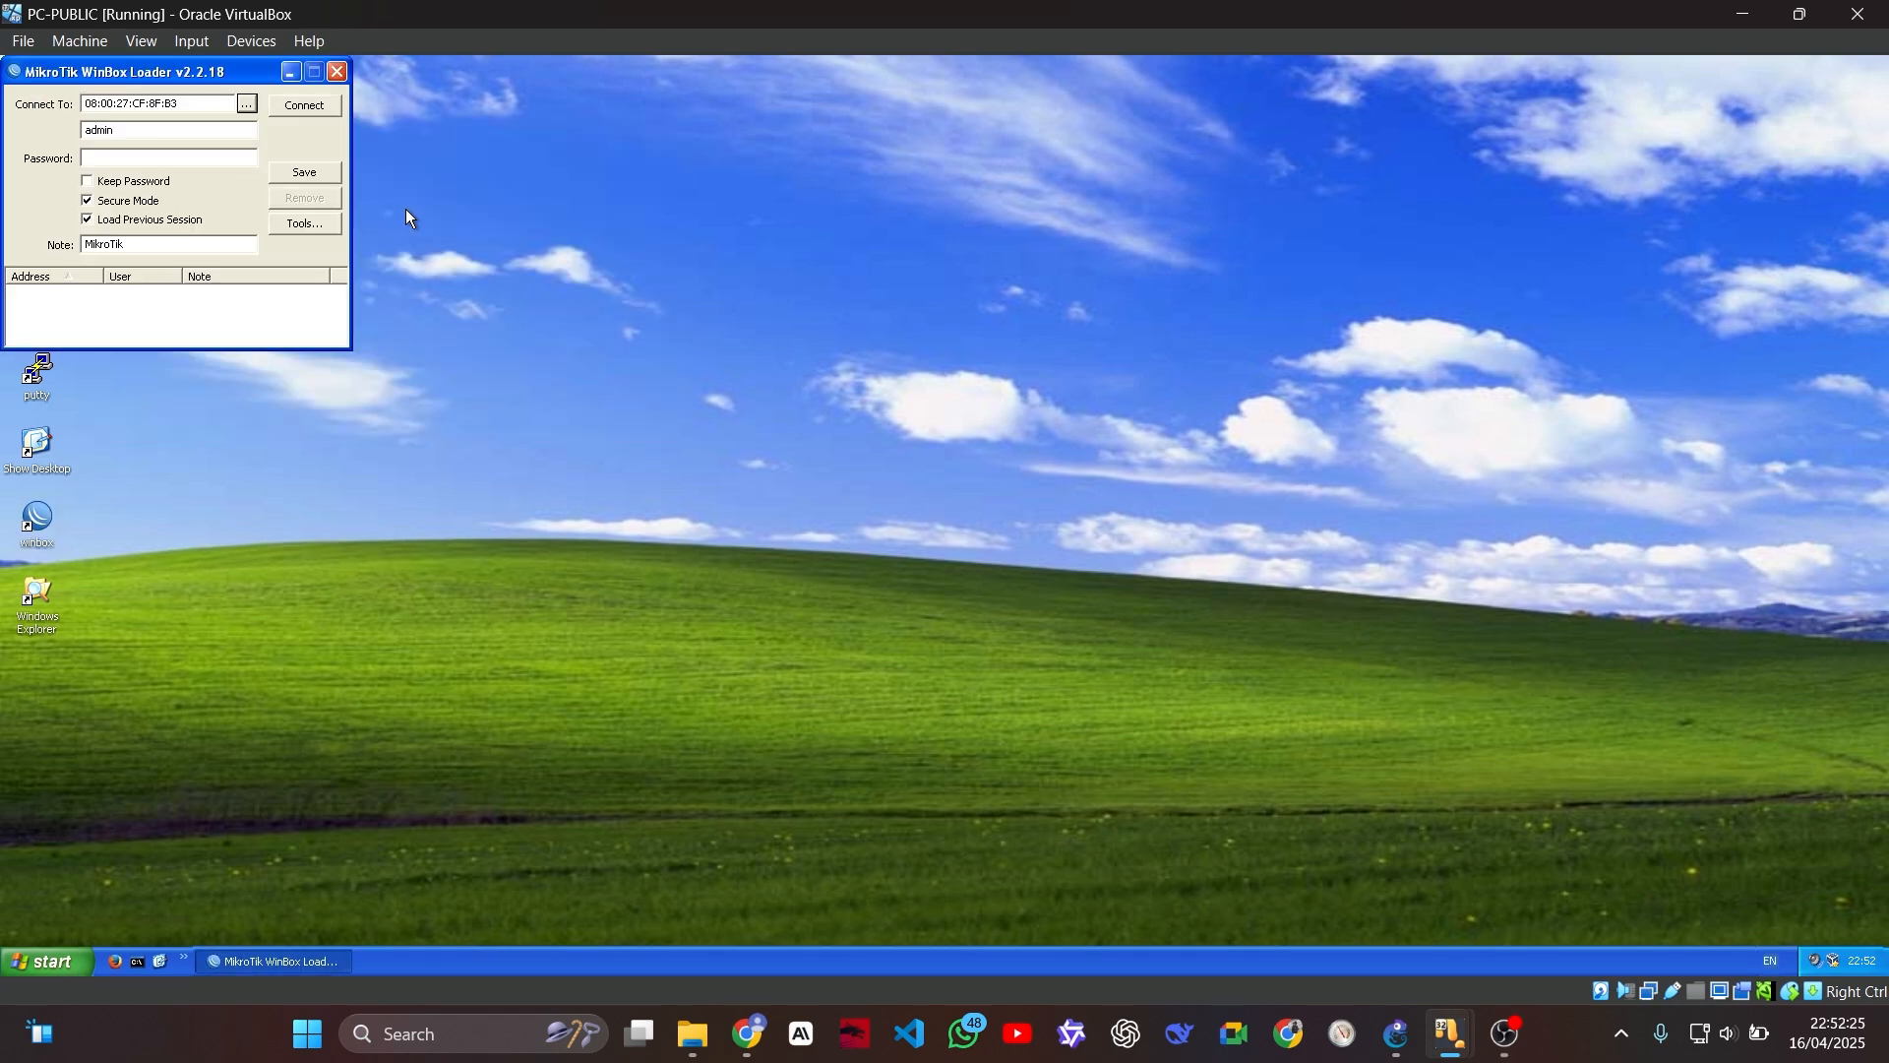
pyautogui.click(304, 104)
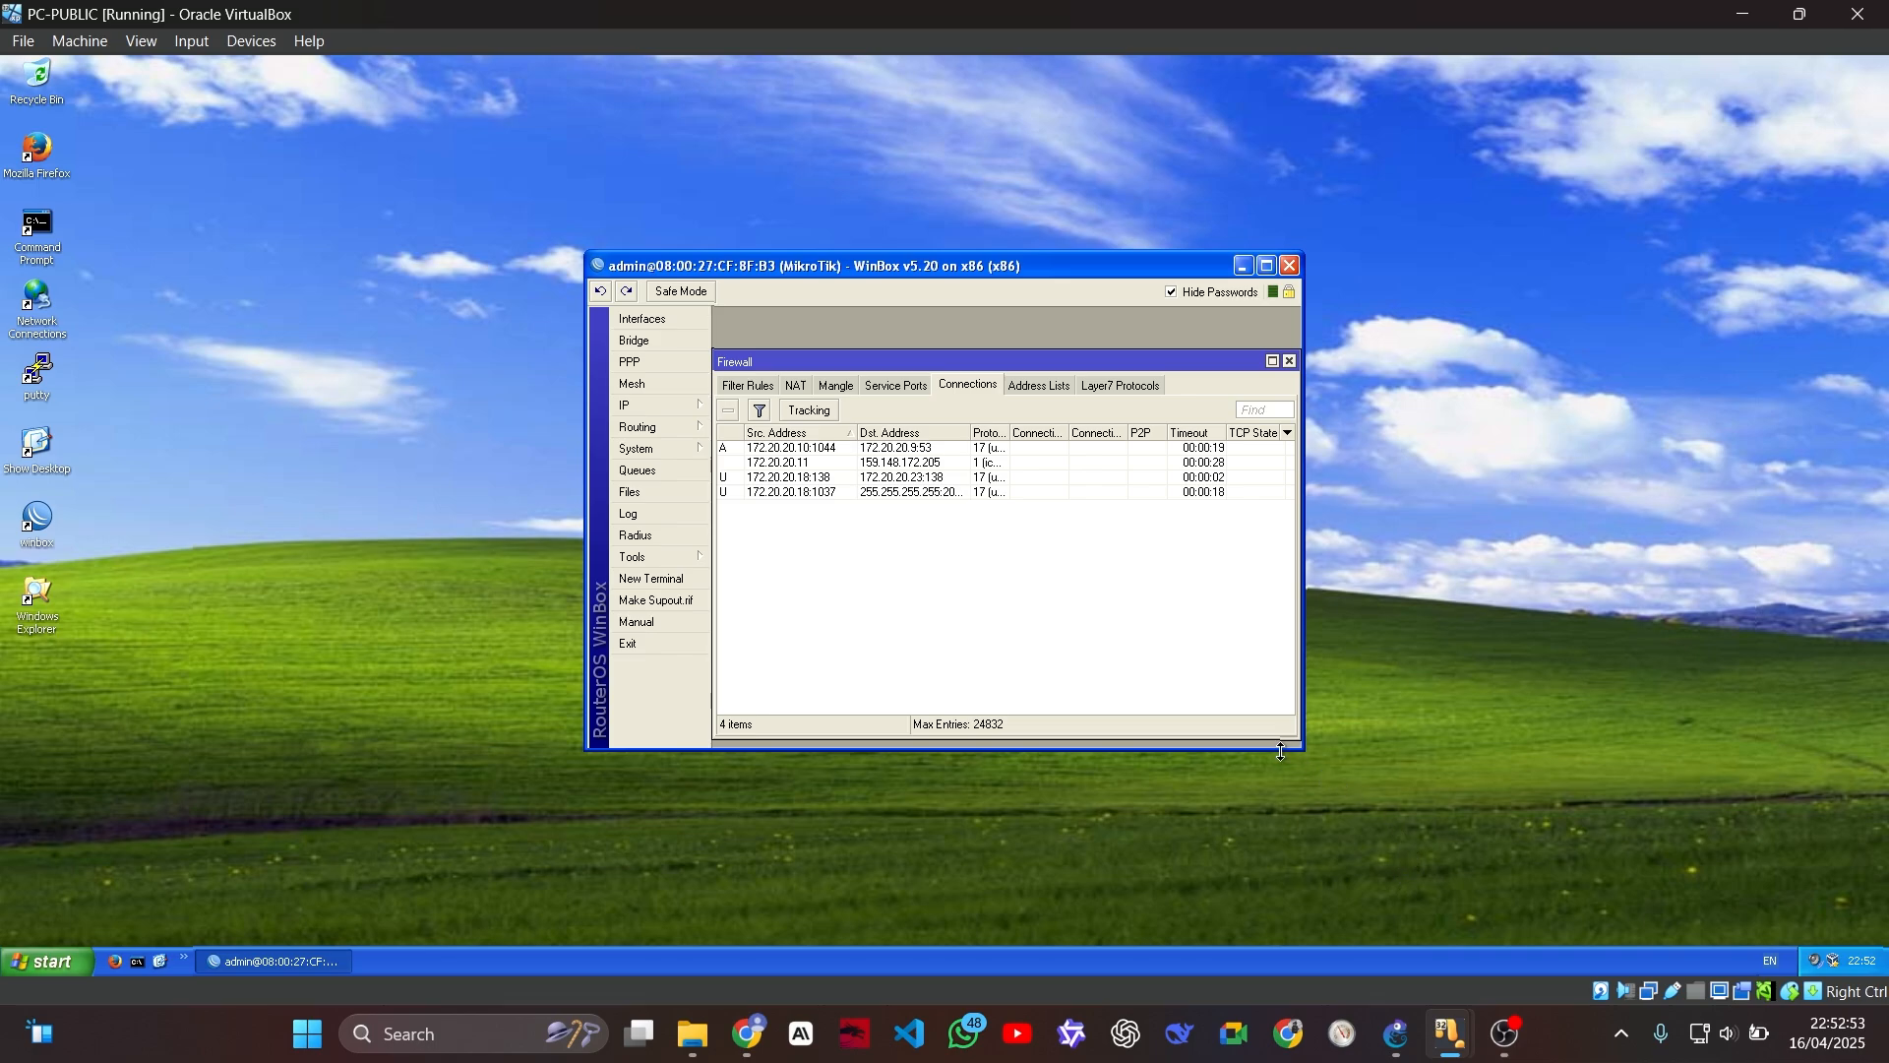
# Step: Switch to PC-2, open Firefox and search the web for "unesa"
pyautogui.moveTo(1456, 1041)
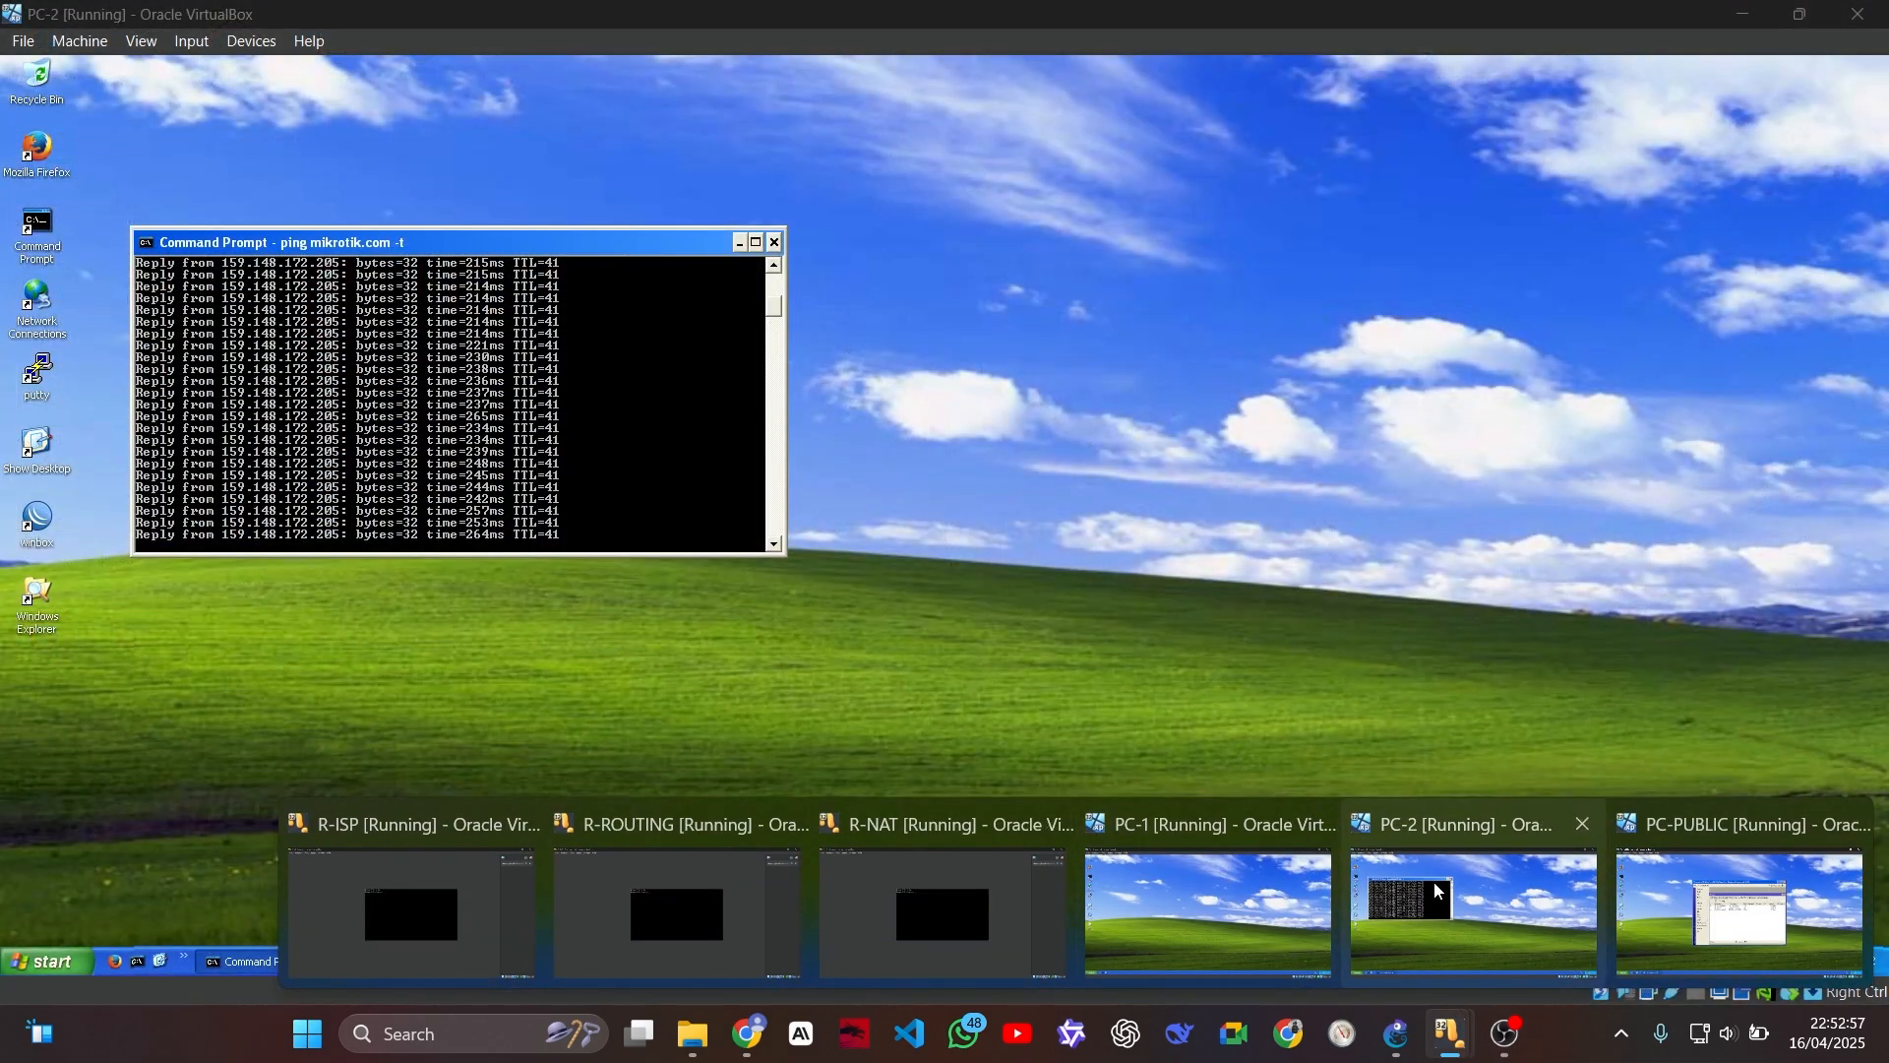
pyautogui.click(1433, 882)
pyautogui.doubleClick(43, 159)
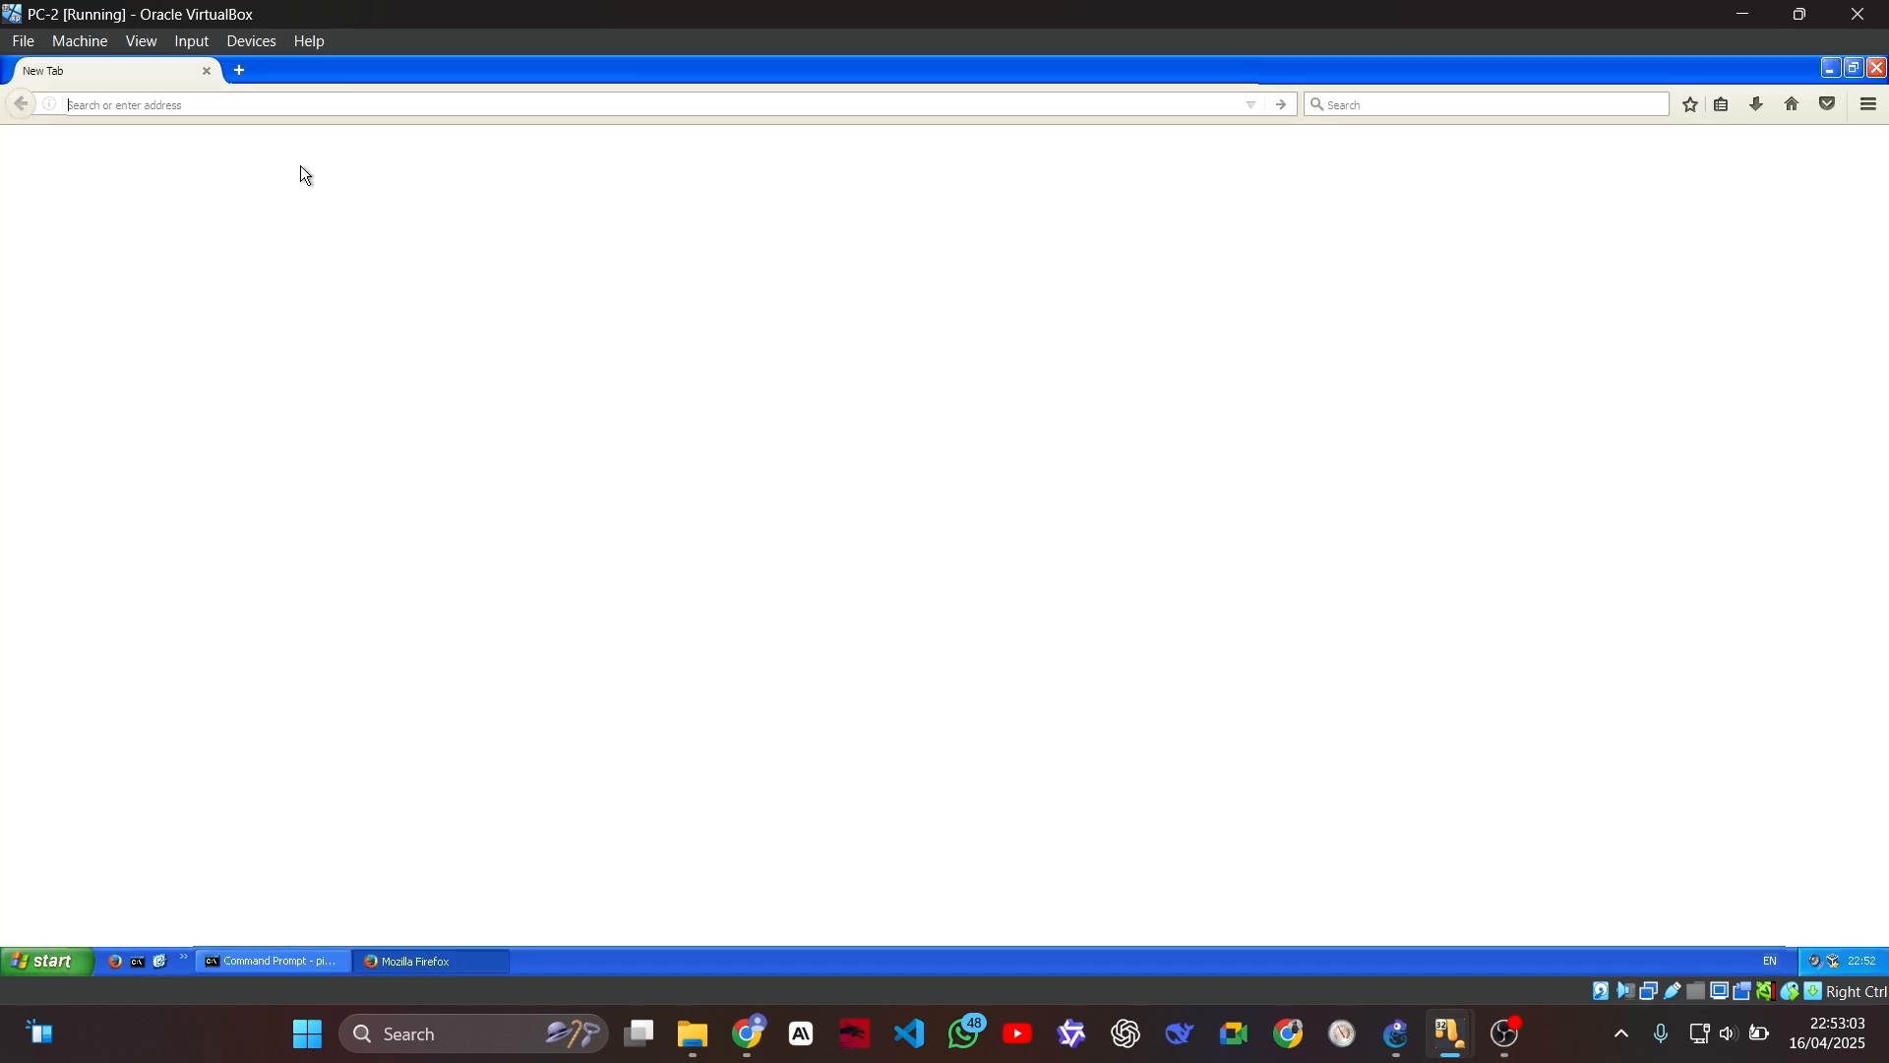
pyautogui.write('unesa')
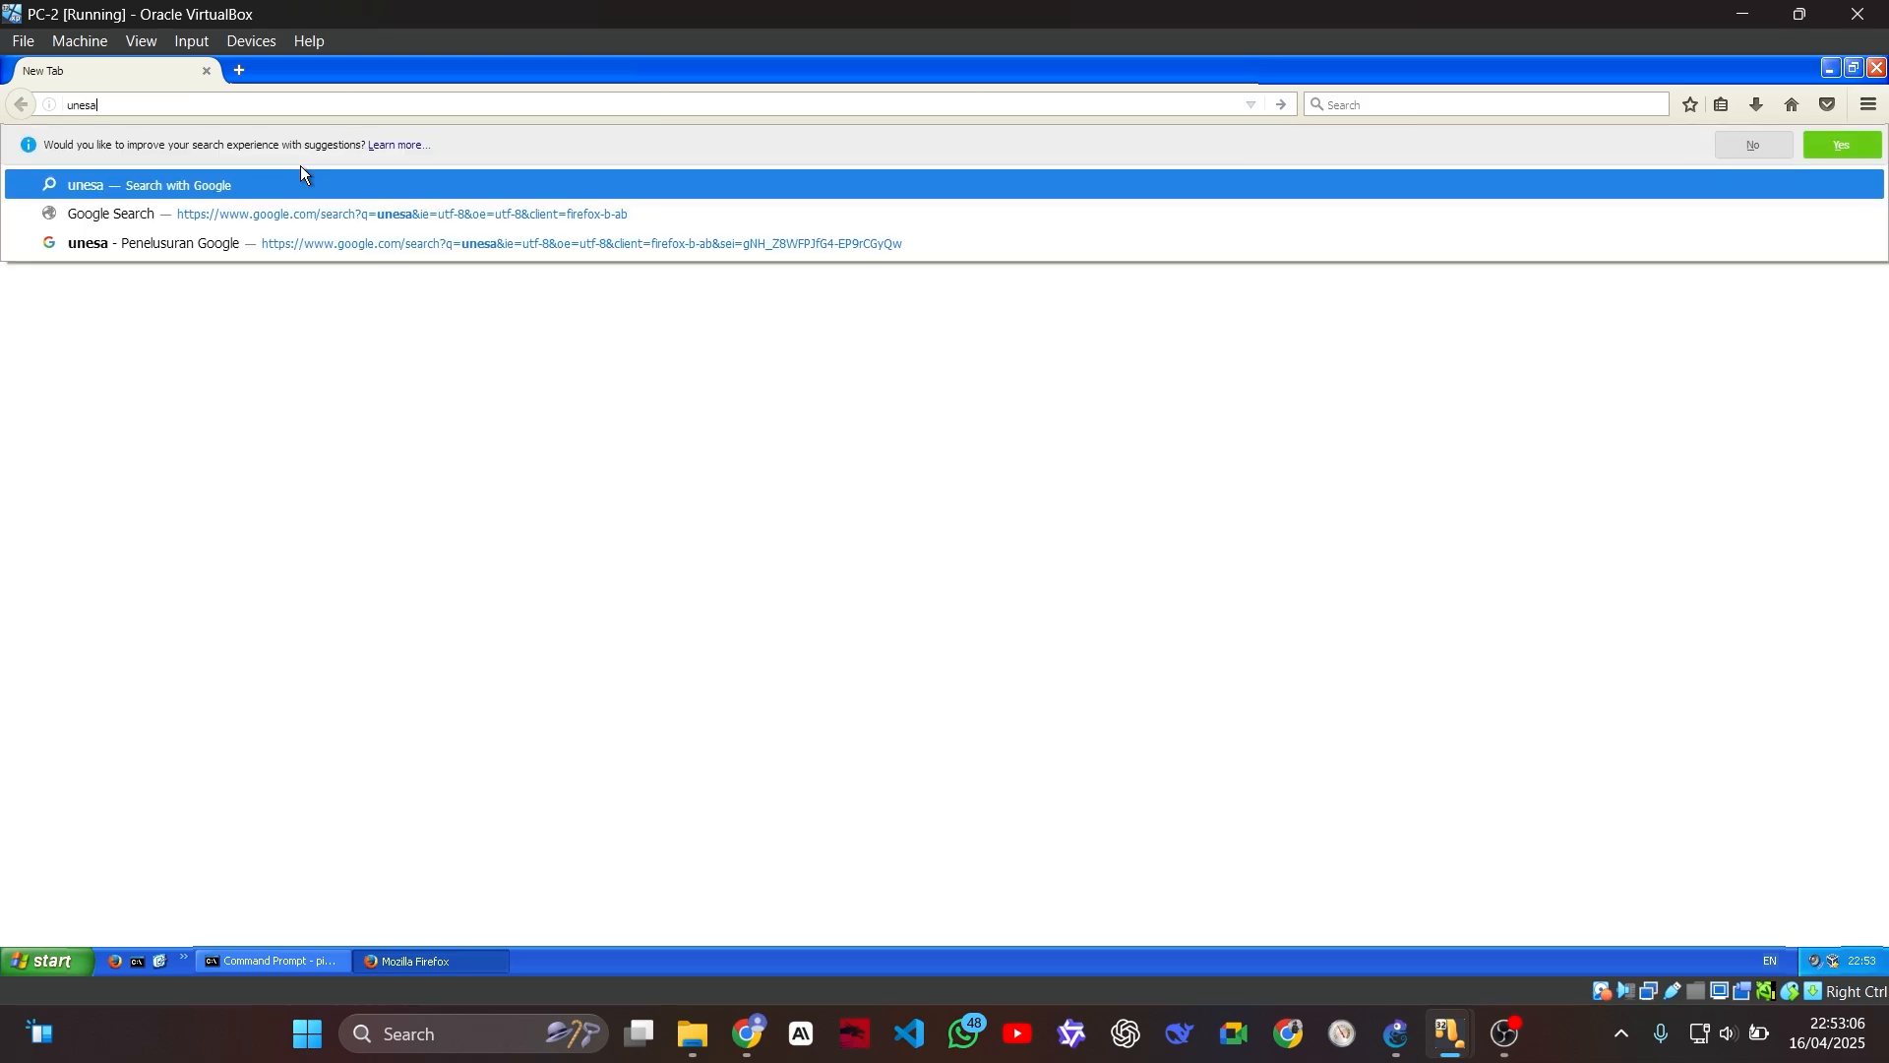
pyautogui.press('Return')
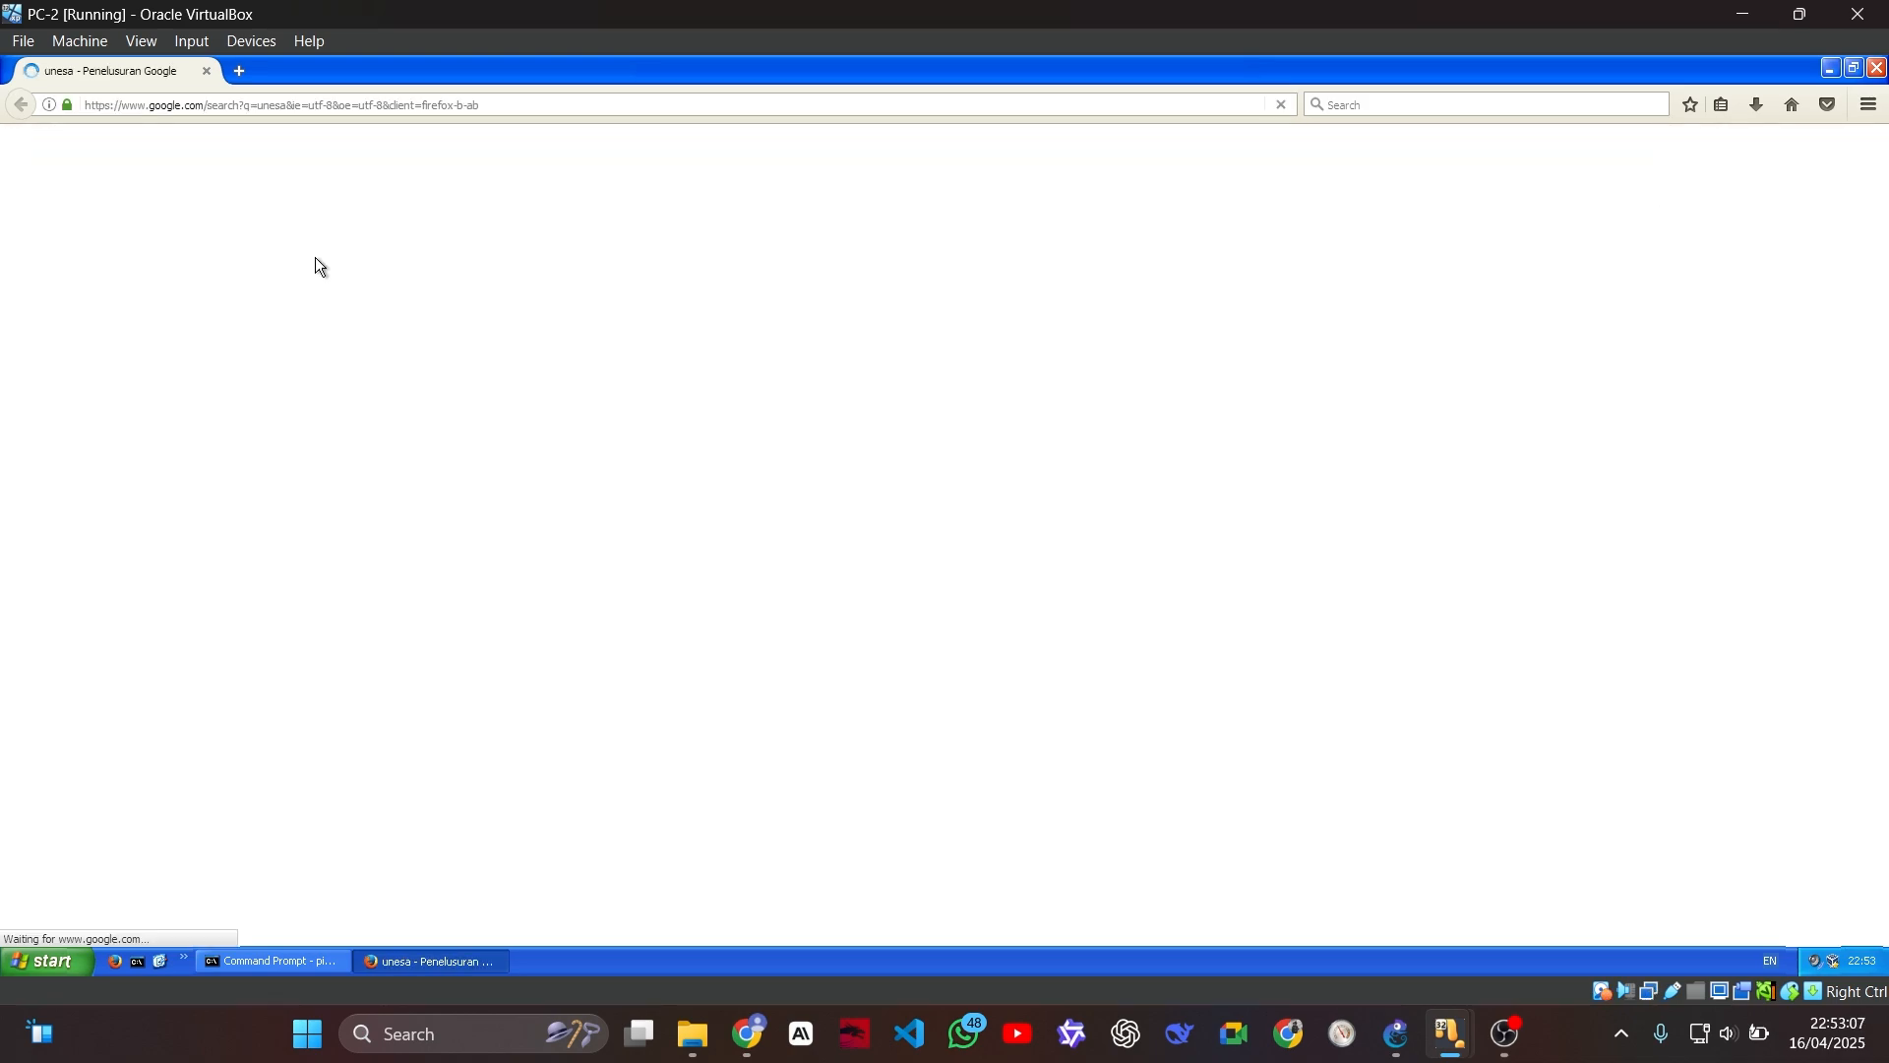
# Step: Open the Indonesian Wikipedia result for Universitas Negeri Surabaya, then examine the router's firewall connections on PC-PUBLIC
pyautogui.scroll(-3, 390, 476)
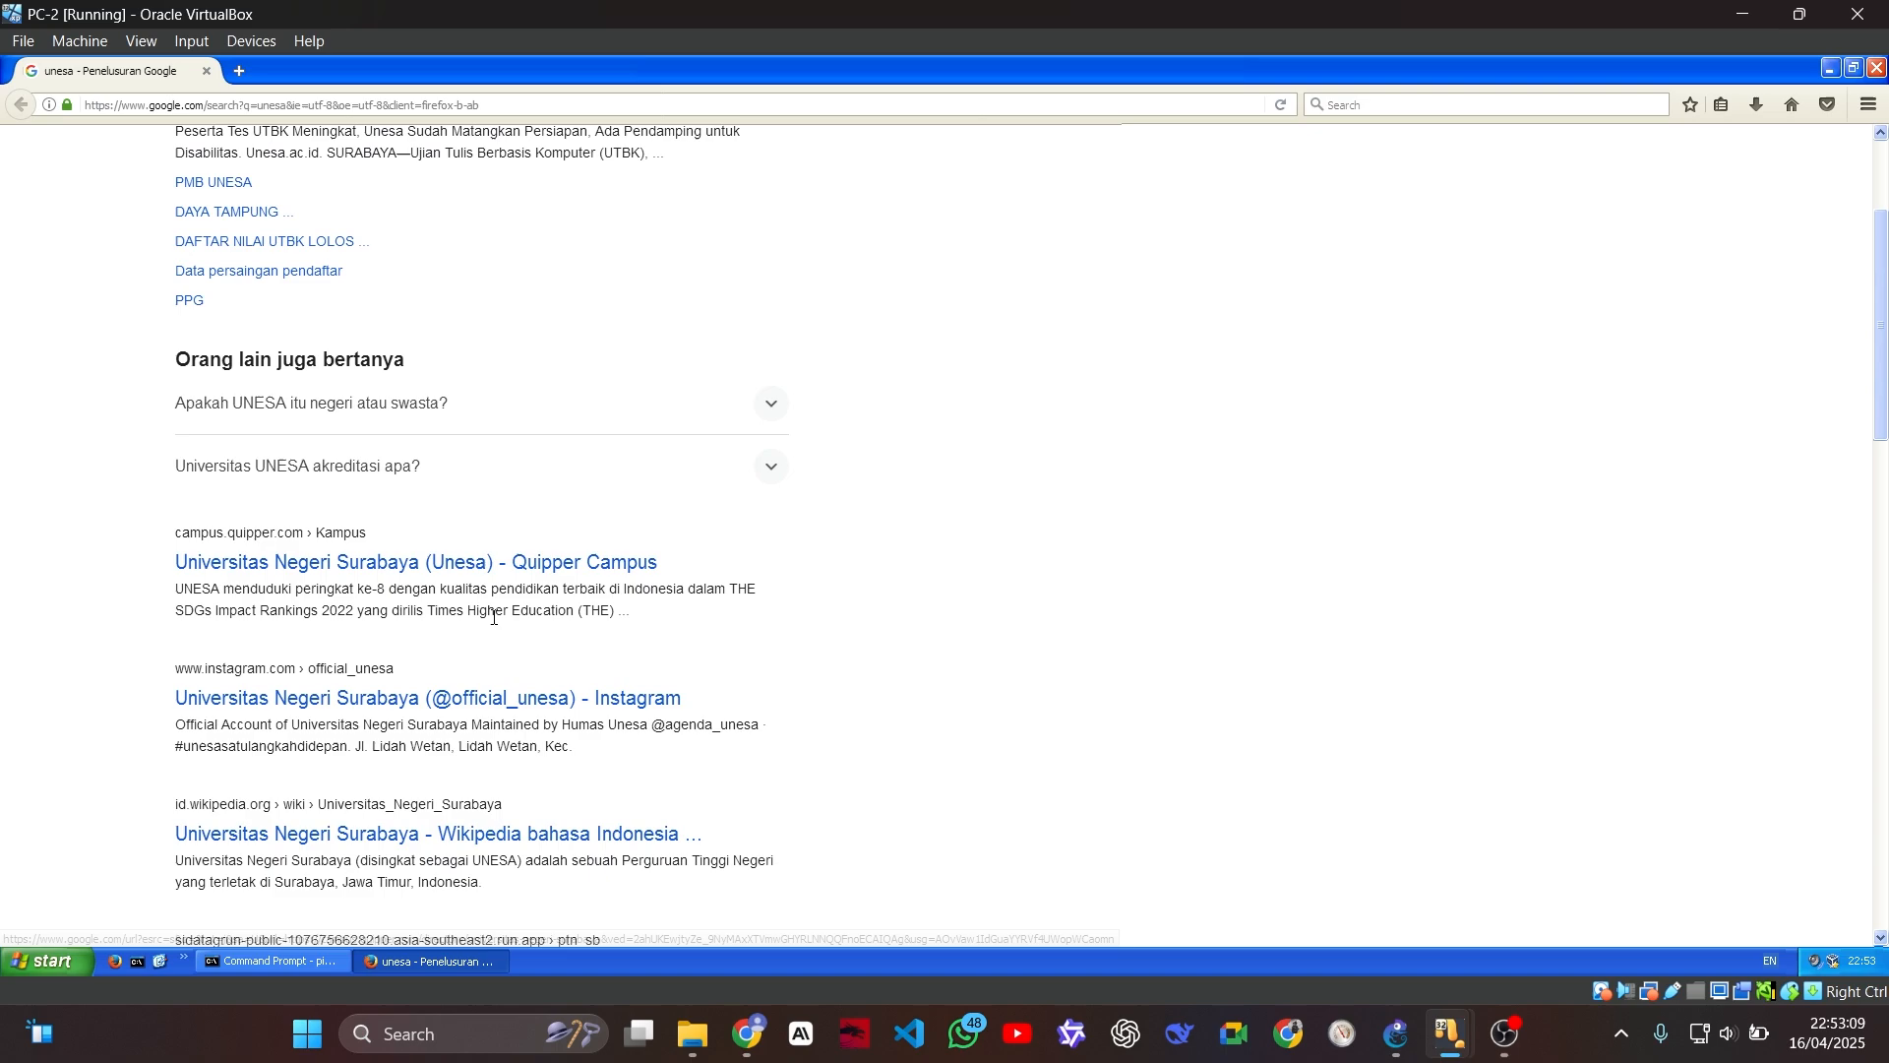
pyautogui.click(538, 834)
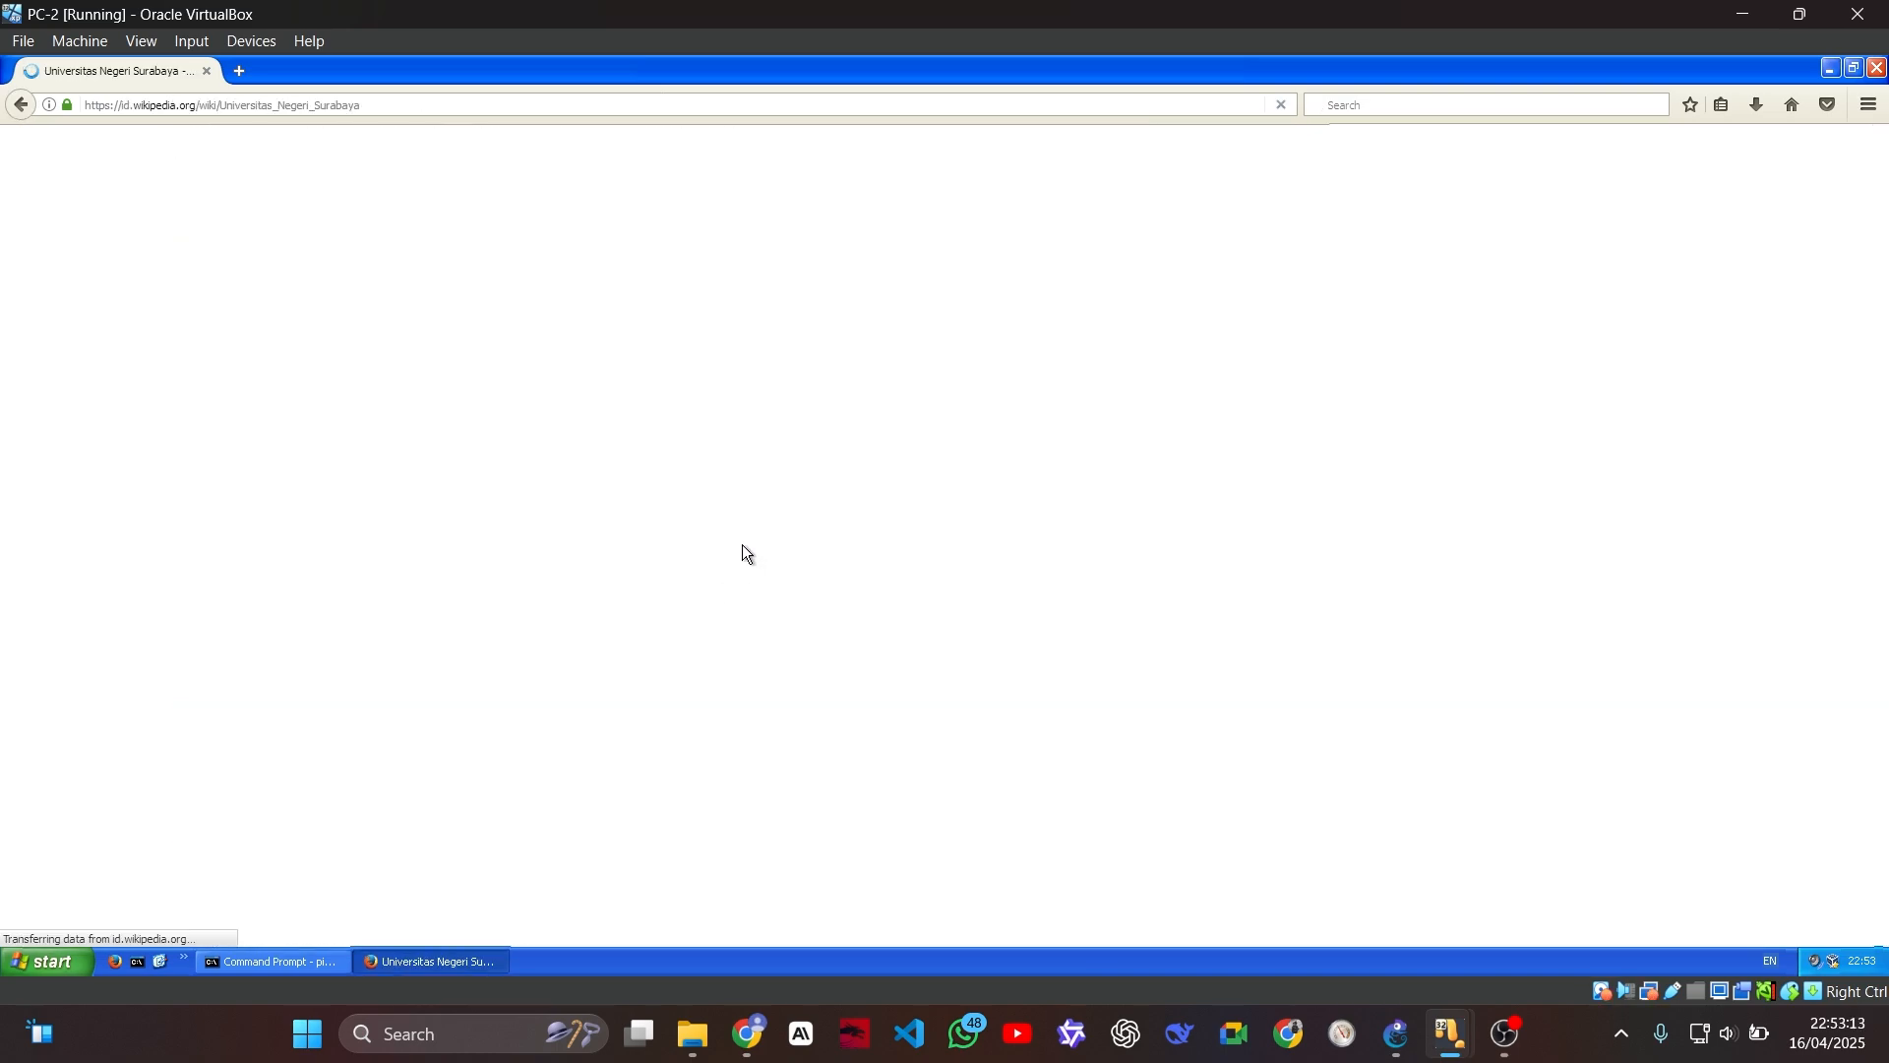
pyautogui.moveTo(1443, 1055)
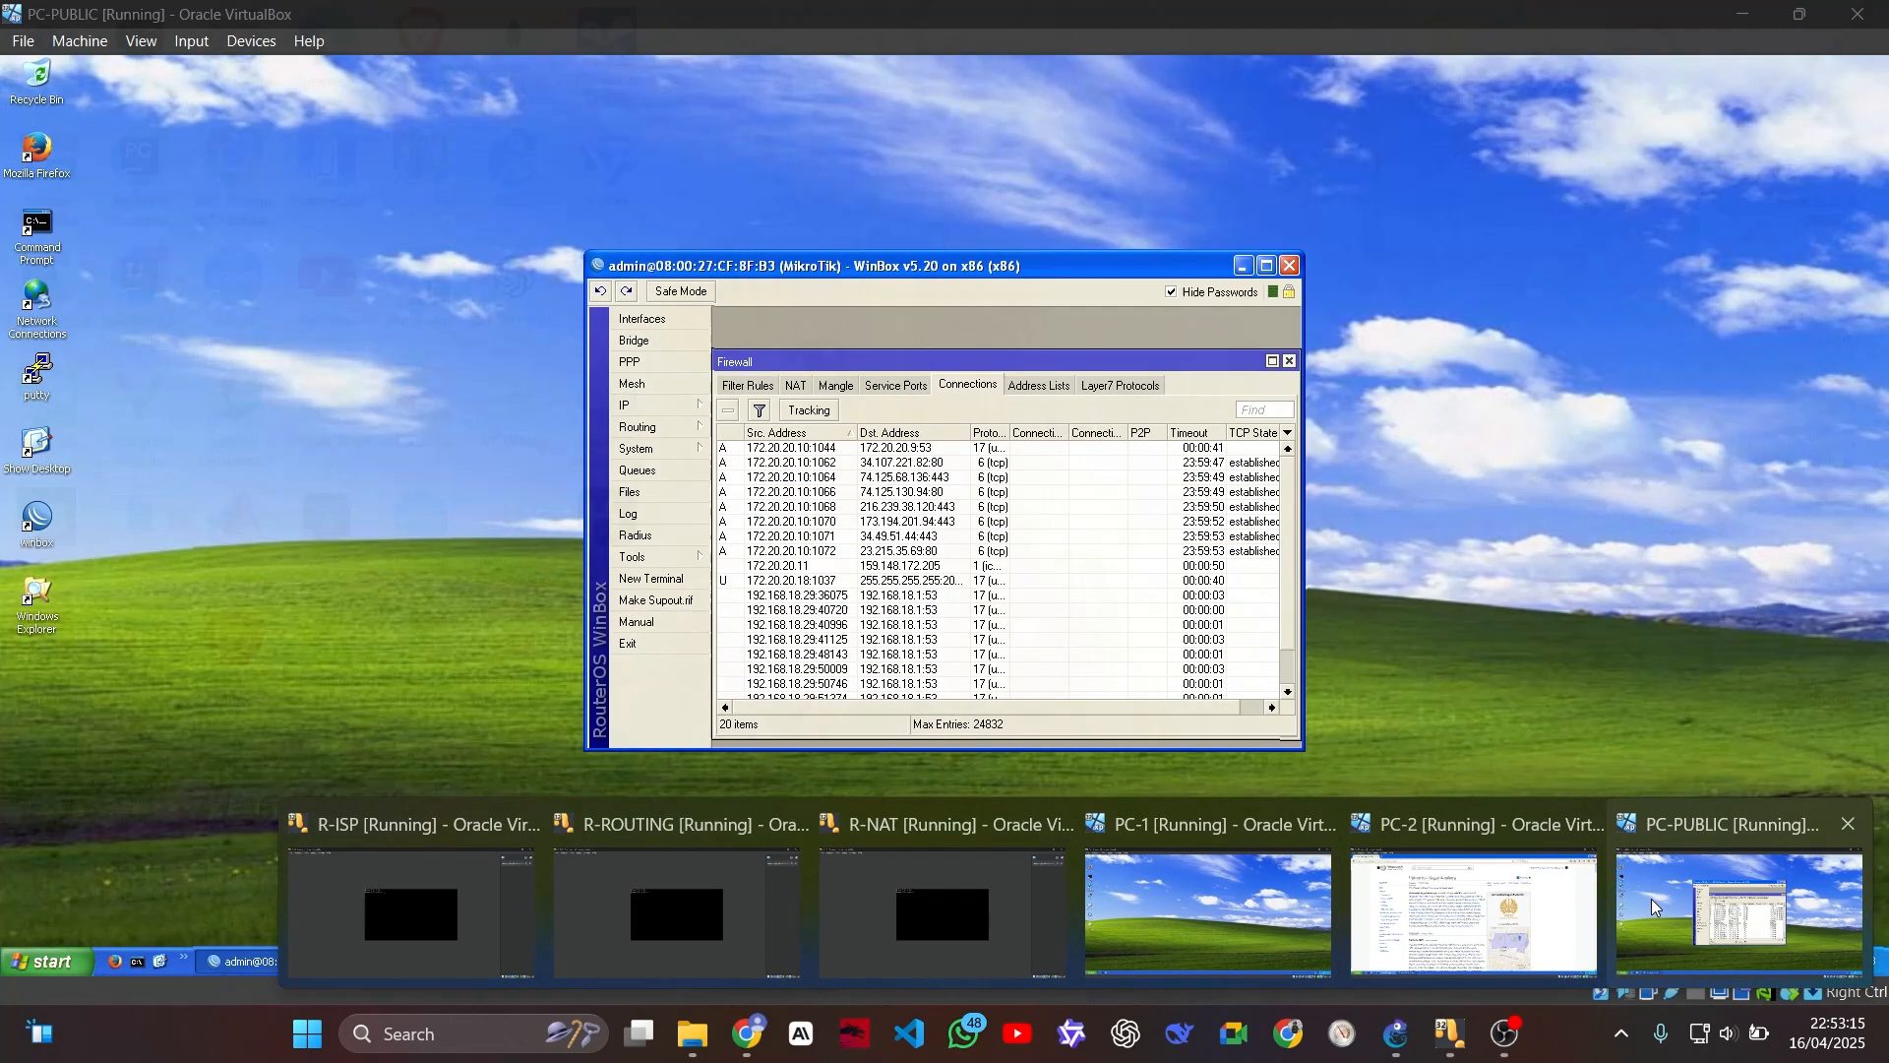
pyautogui.click(1683, 897)
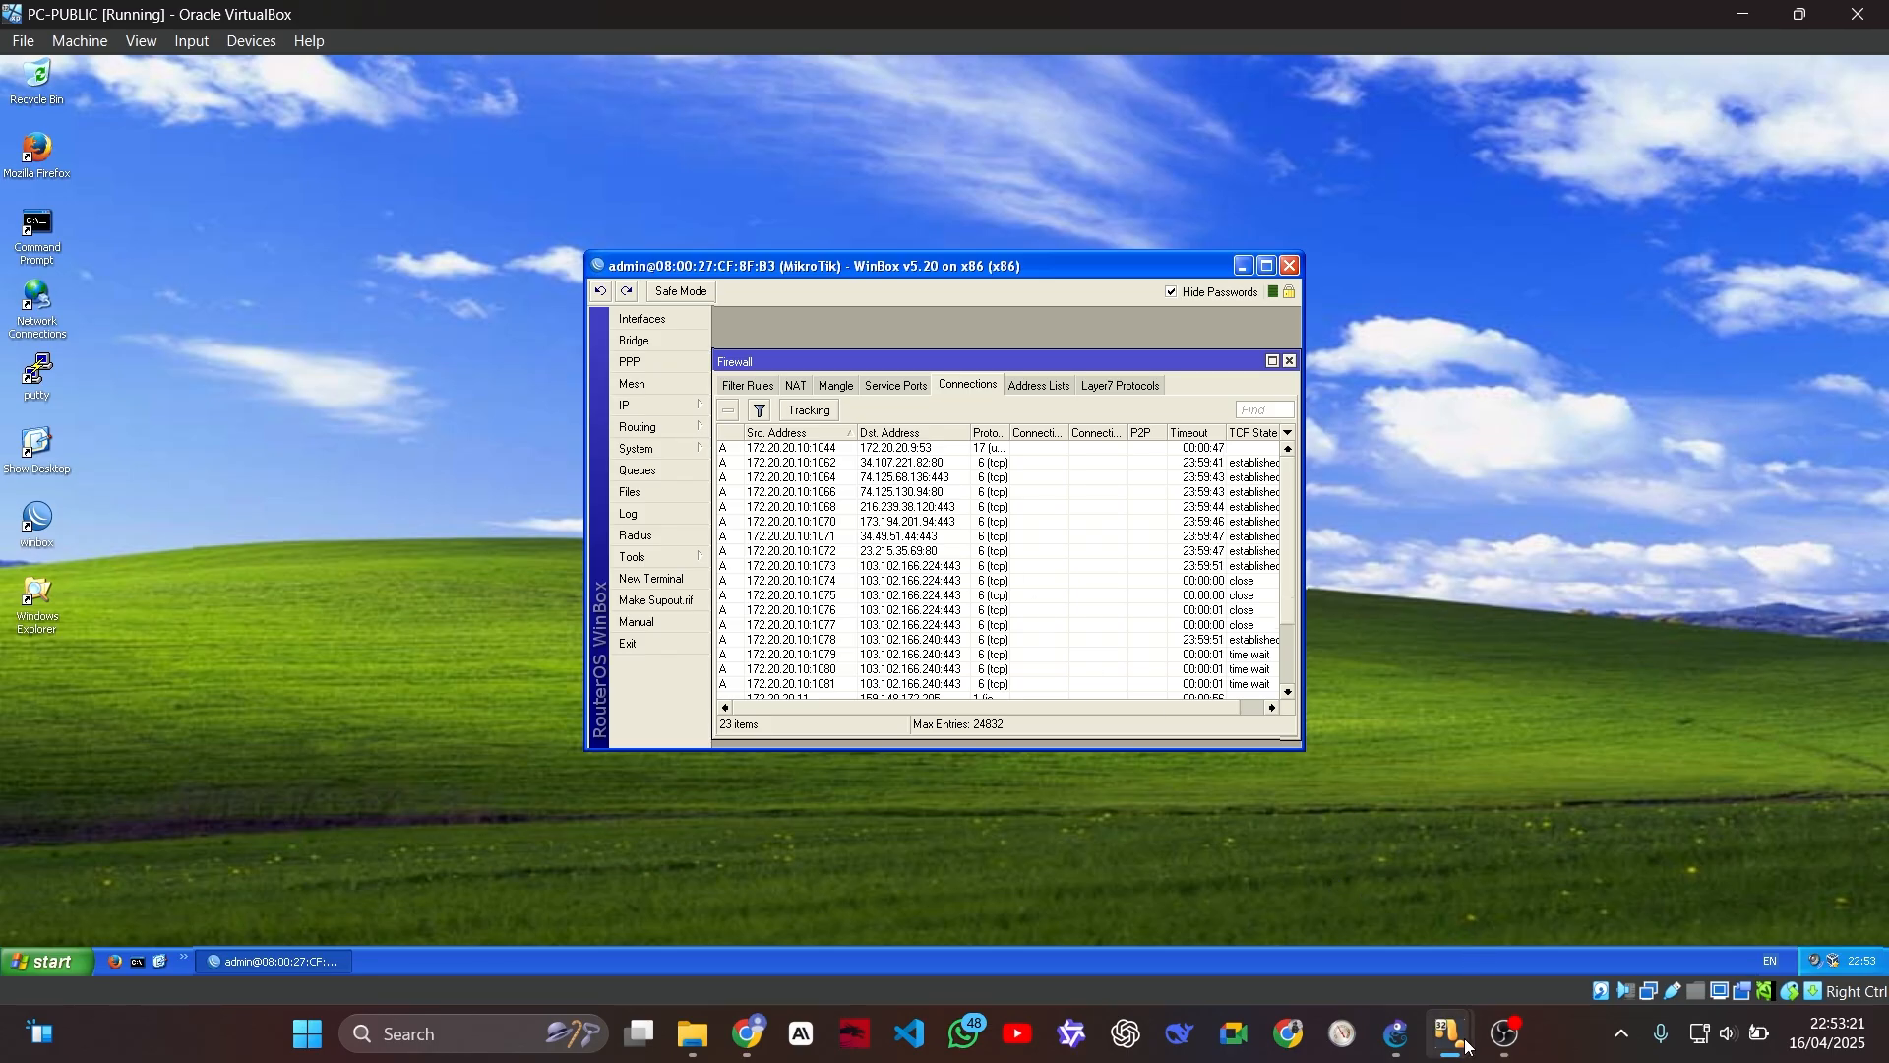
# Step: Close Firefox on PC-2 and replace the running ping with a continuous ping to 8.8.8.8 using the -t option
pyautogui.moveTo(1453, 1031)
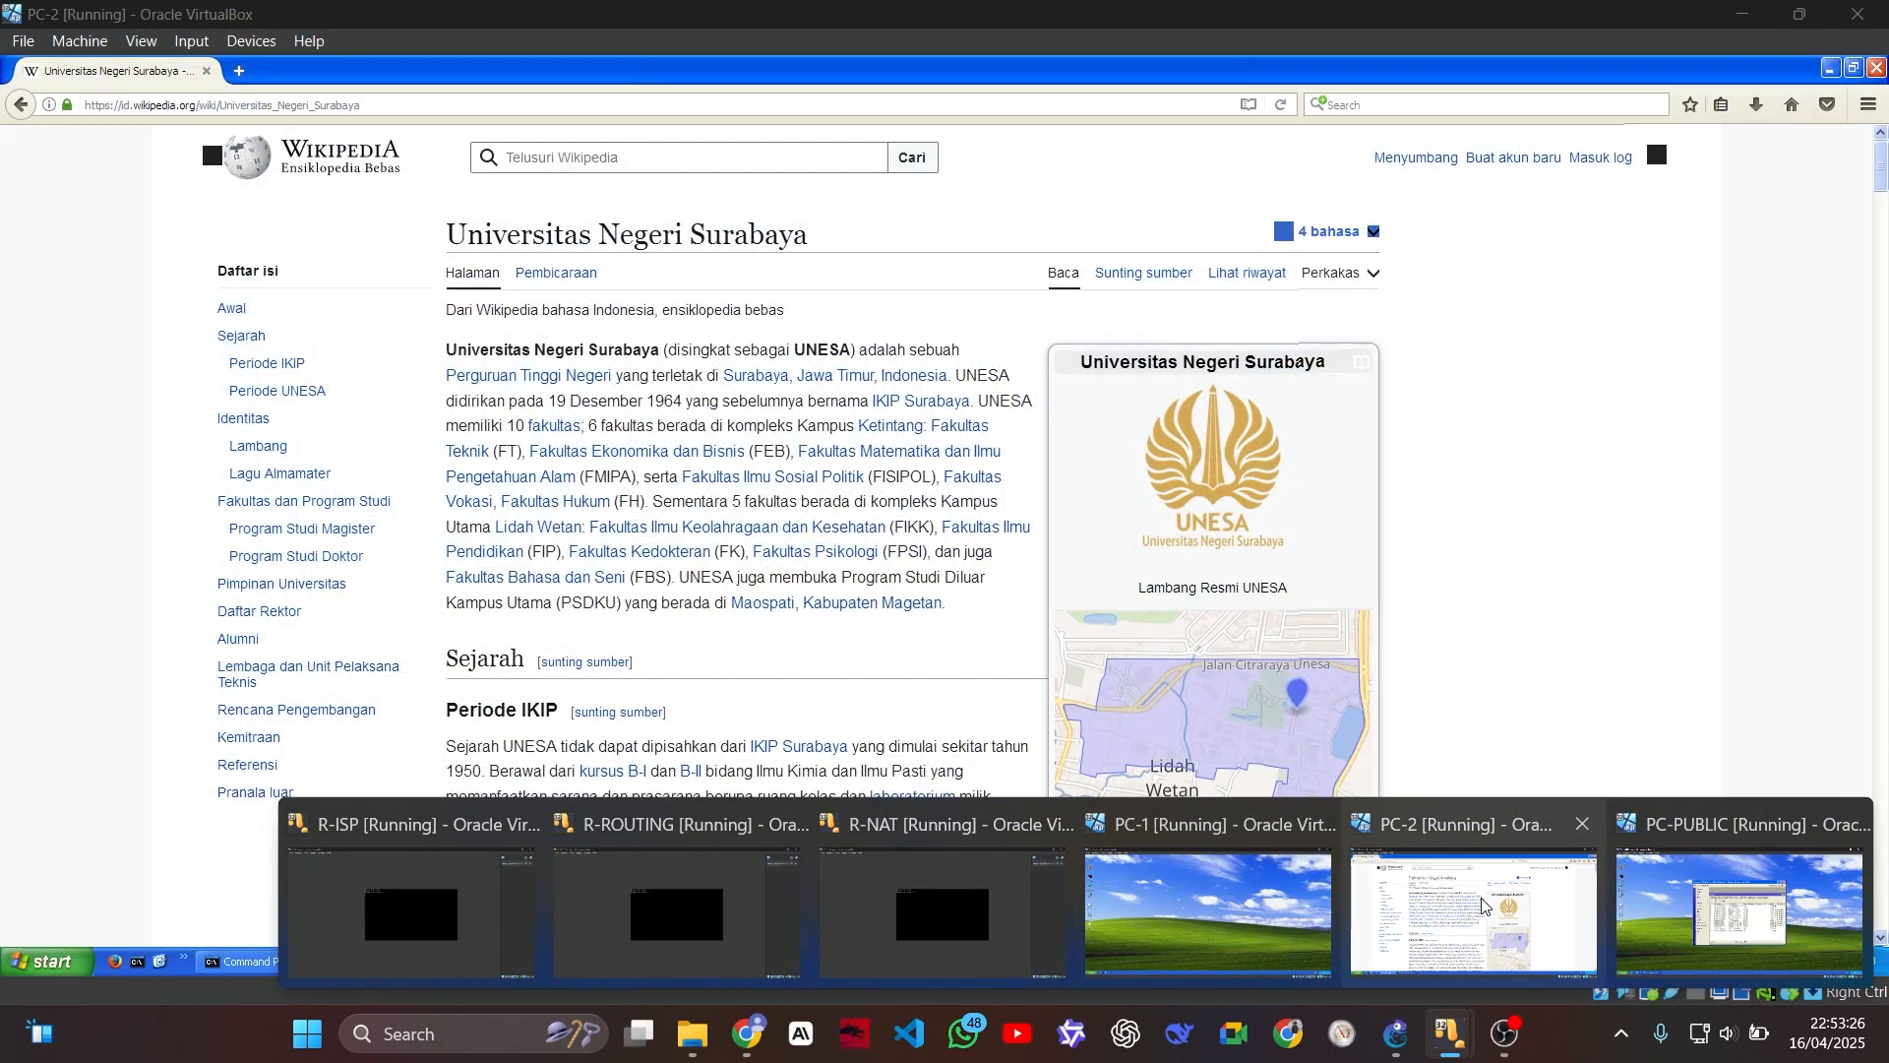
pyautogui.click(1473, 910)
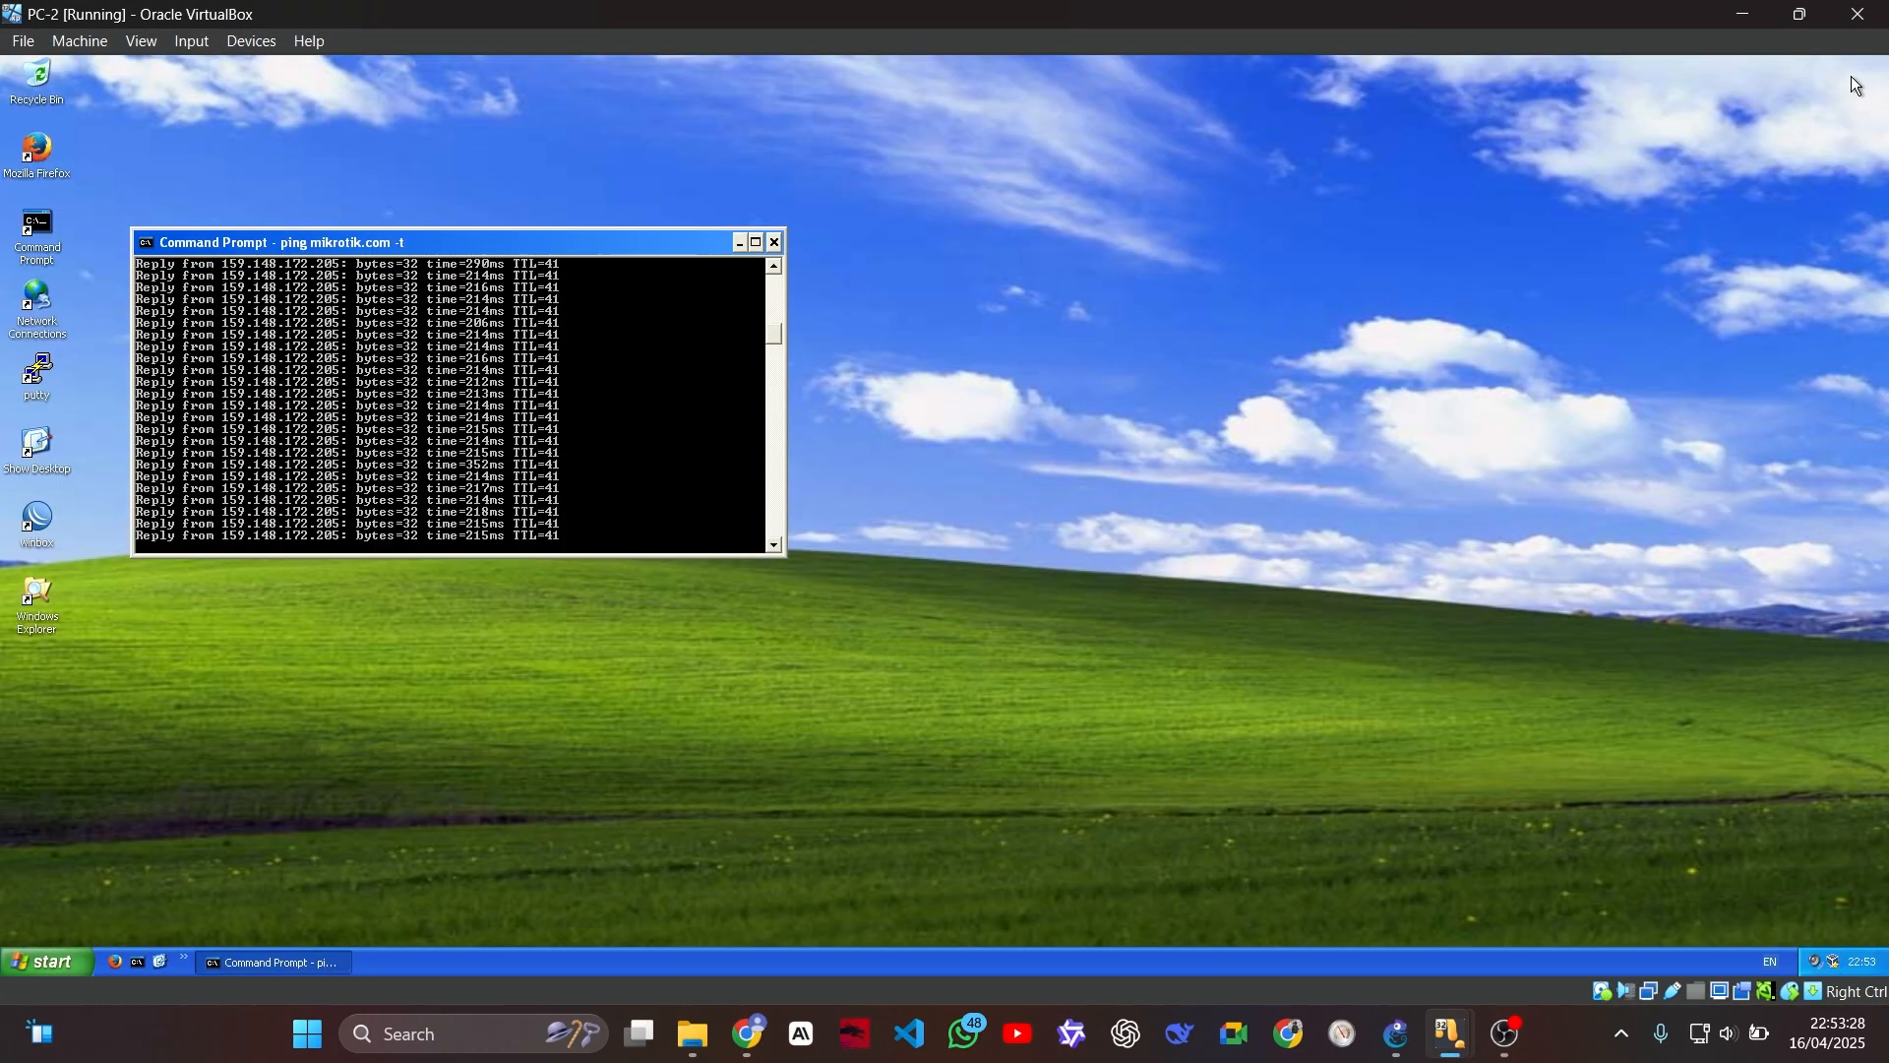
pyautogui.click(1878, 68)
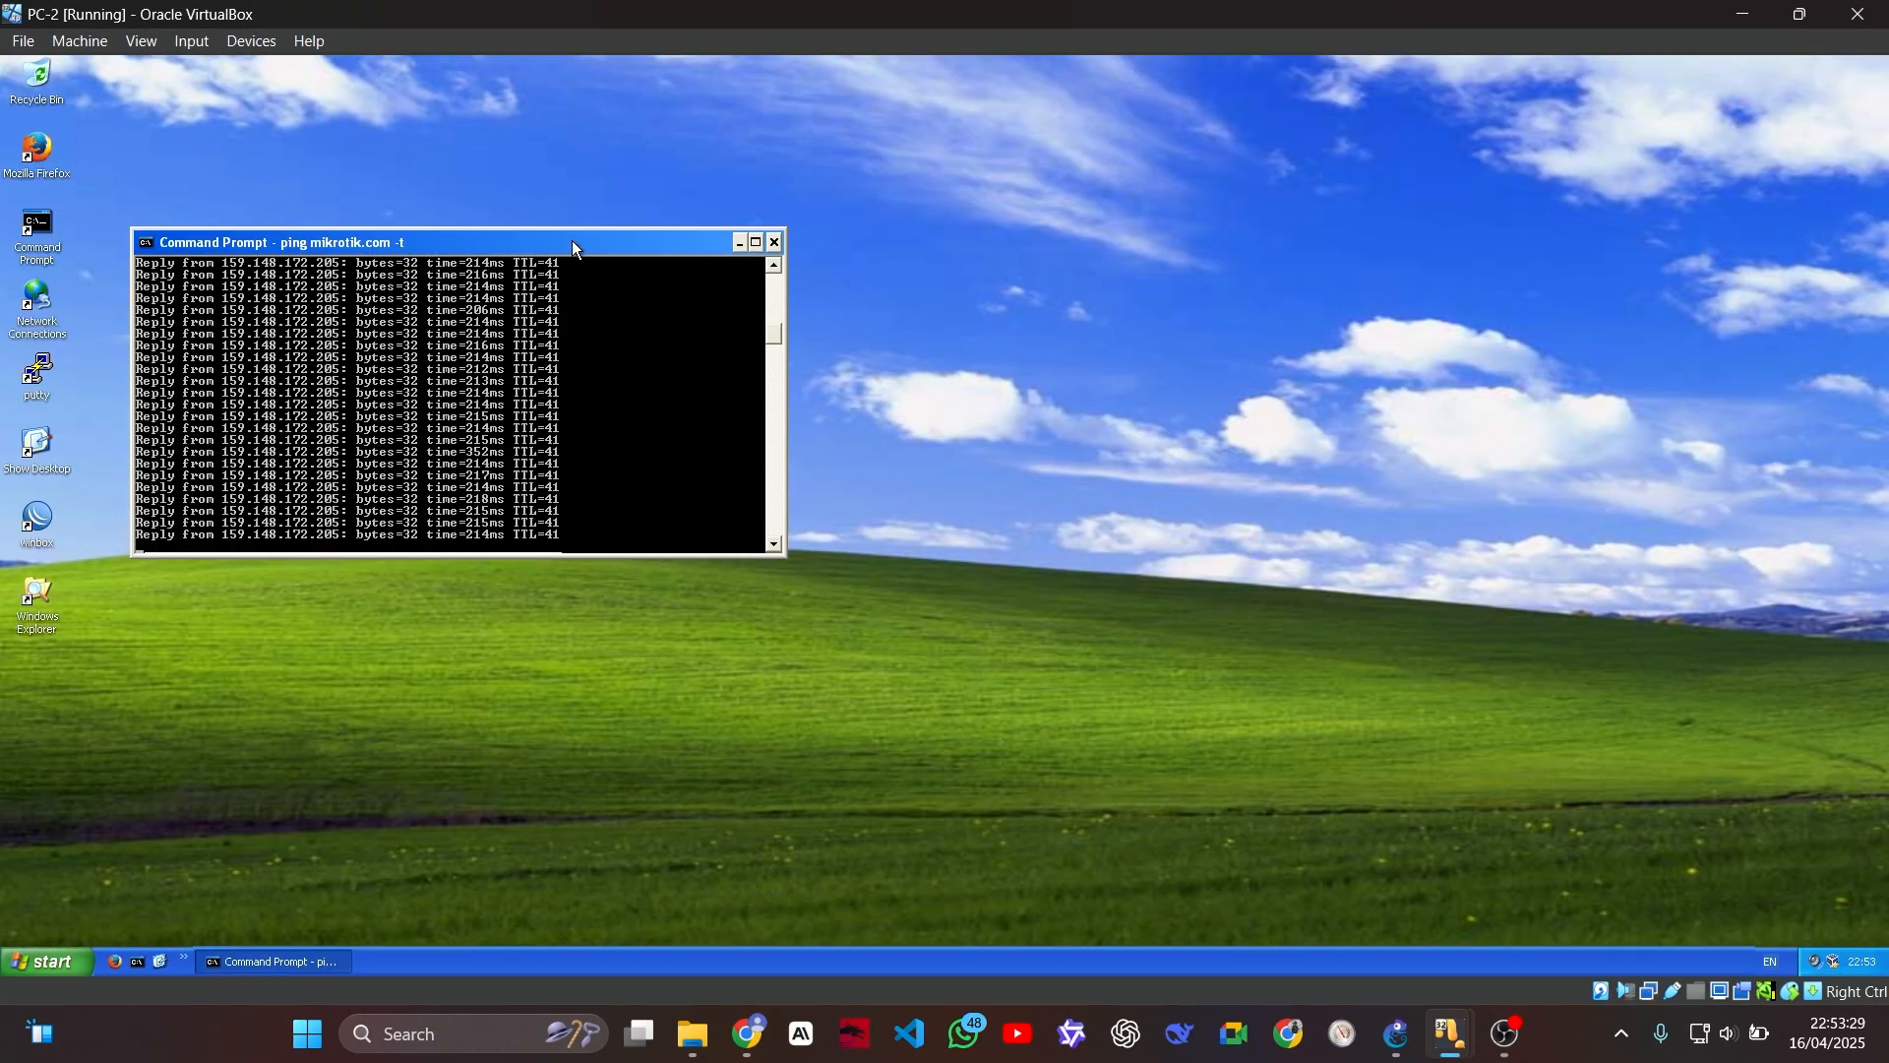
pyautogui.hotkey('ctrl', 'c')
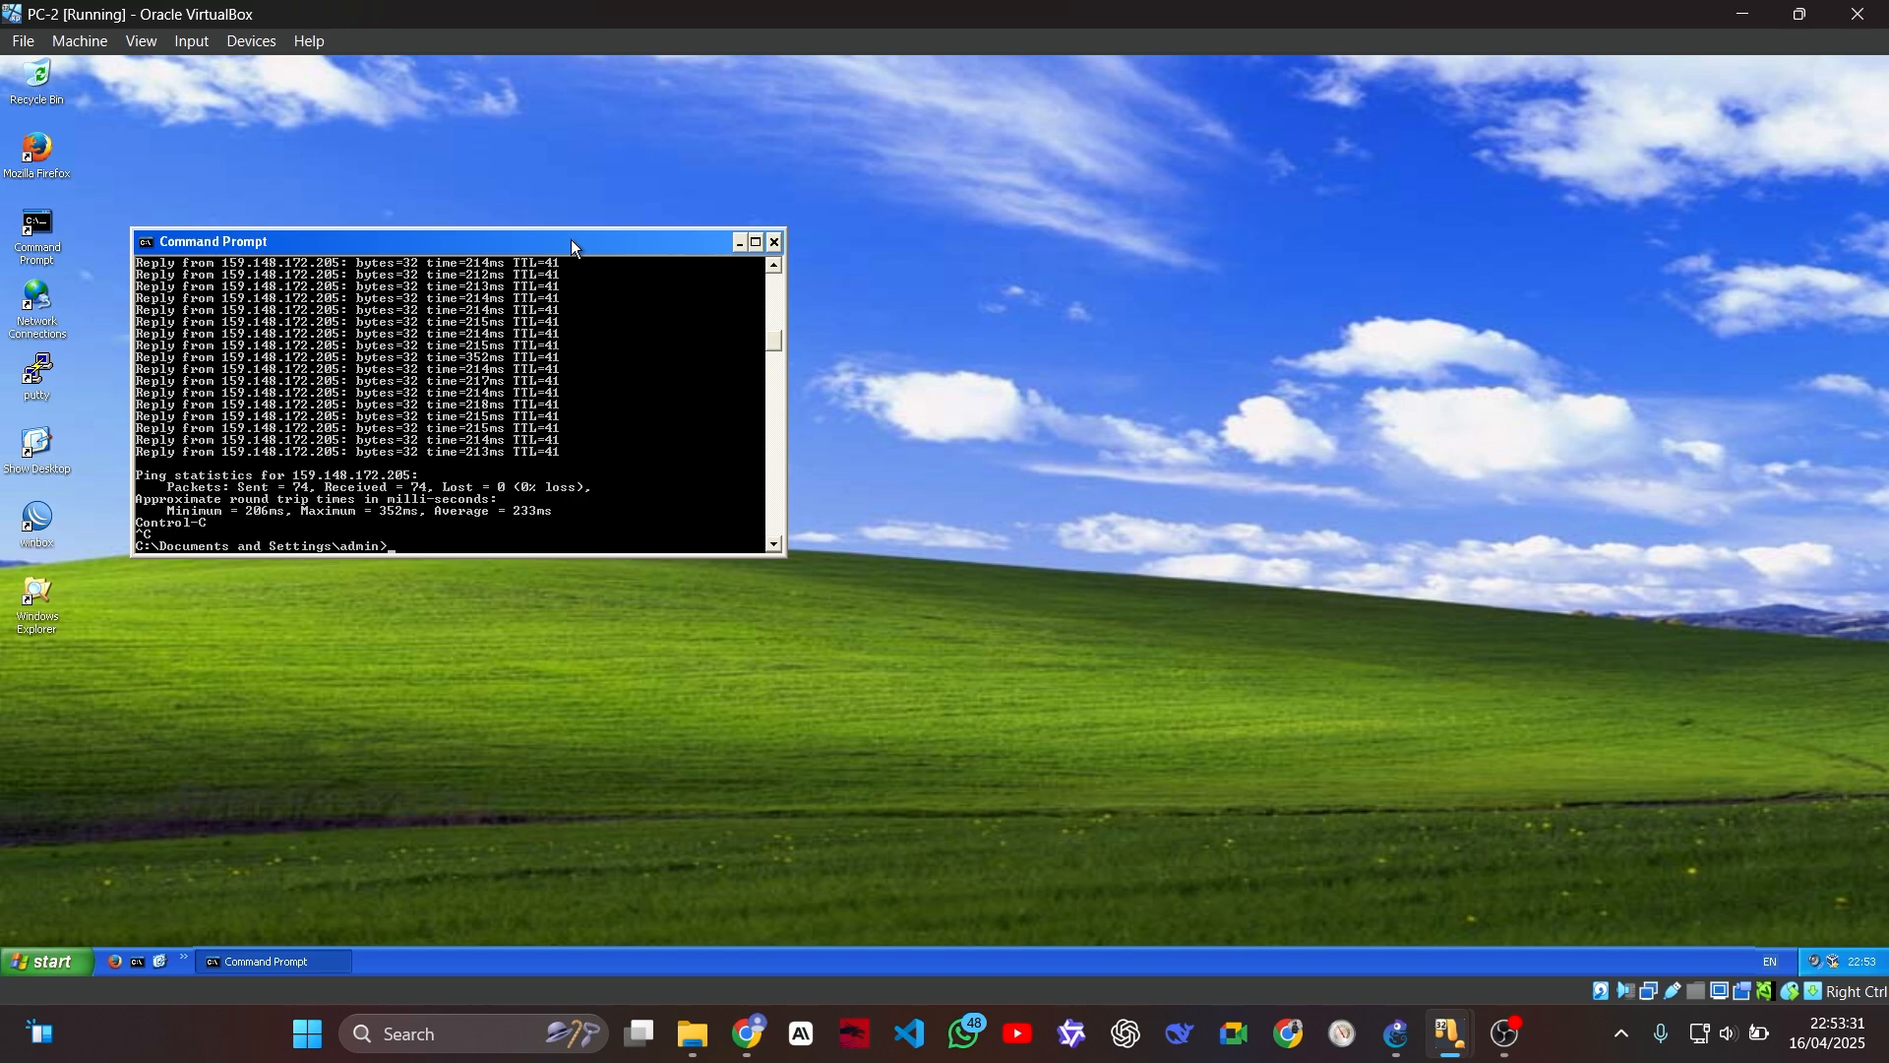
pyautogui.write('ping 8.8.8.8 -t')
pyautogui.press('Return')
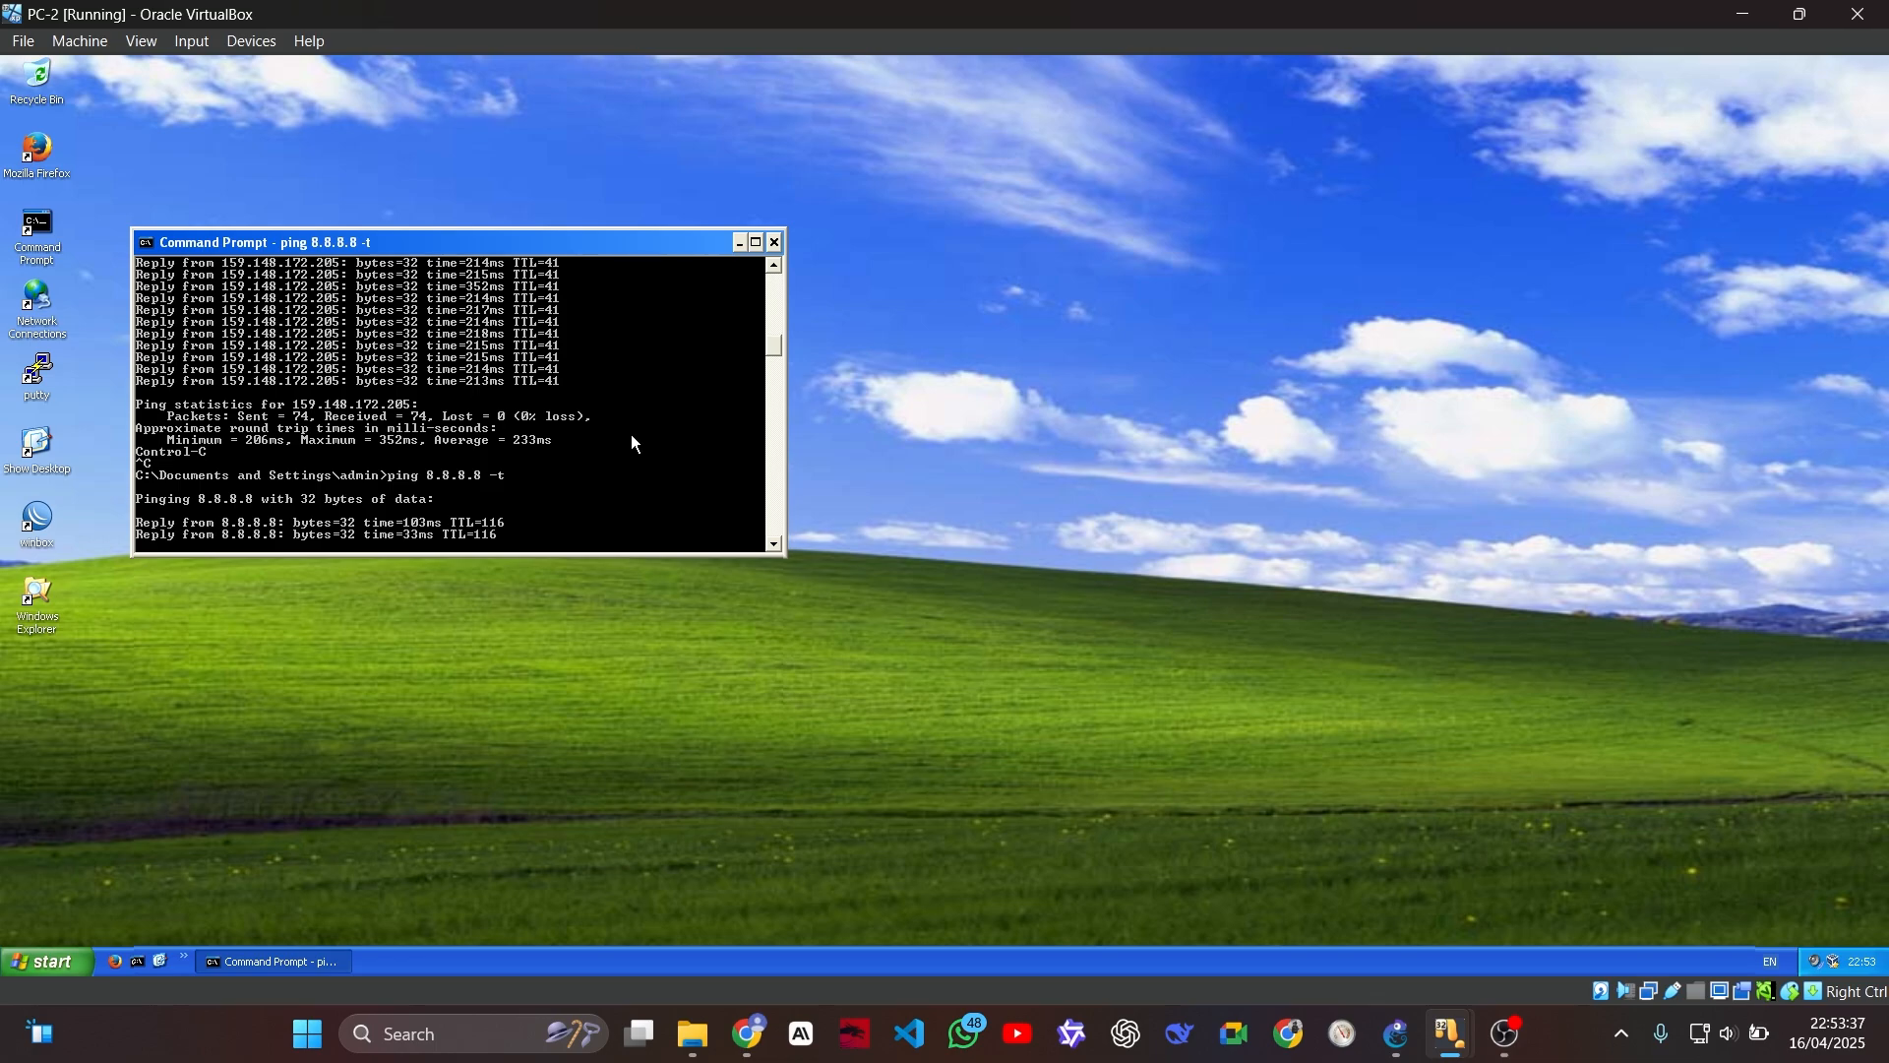
# Step: Switch to PC-PUBLIC and examine the ICMP connection to 8.8.8.8 in the router's firewall connection list
pyautogui.moveTo(1450, 1034)
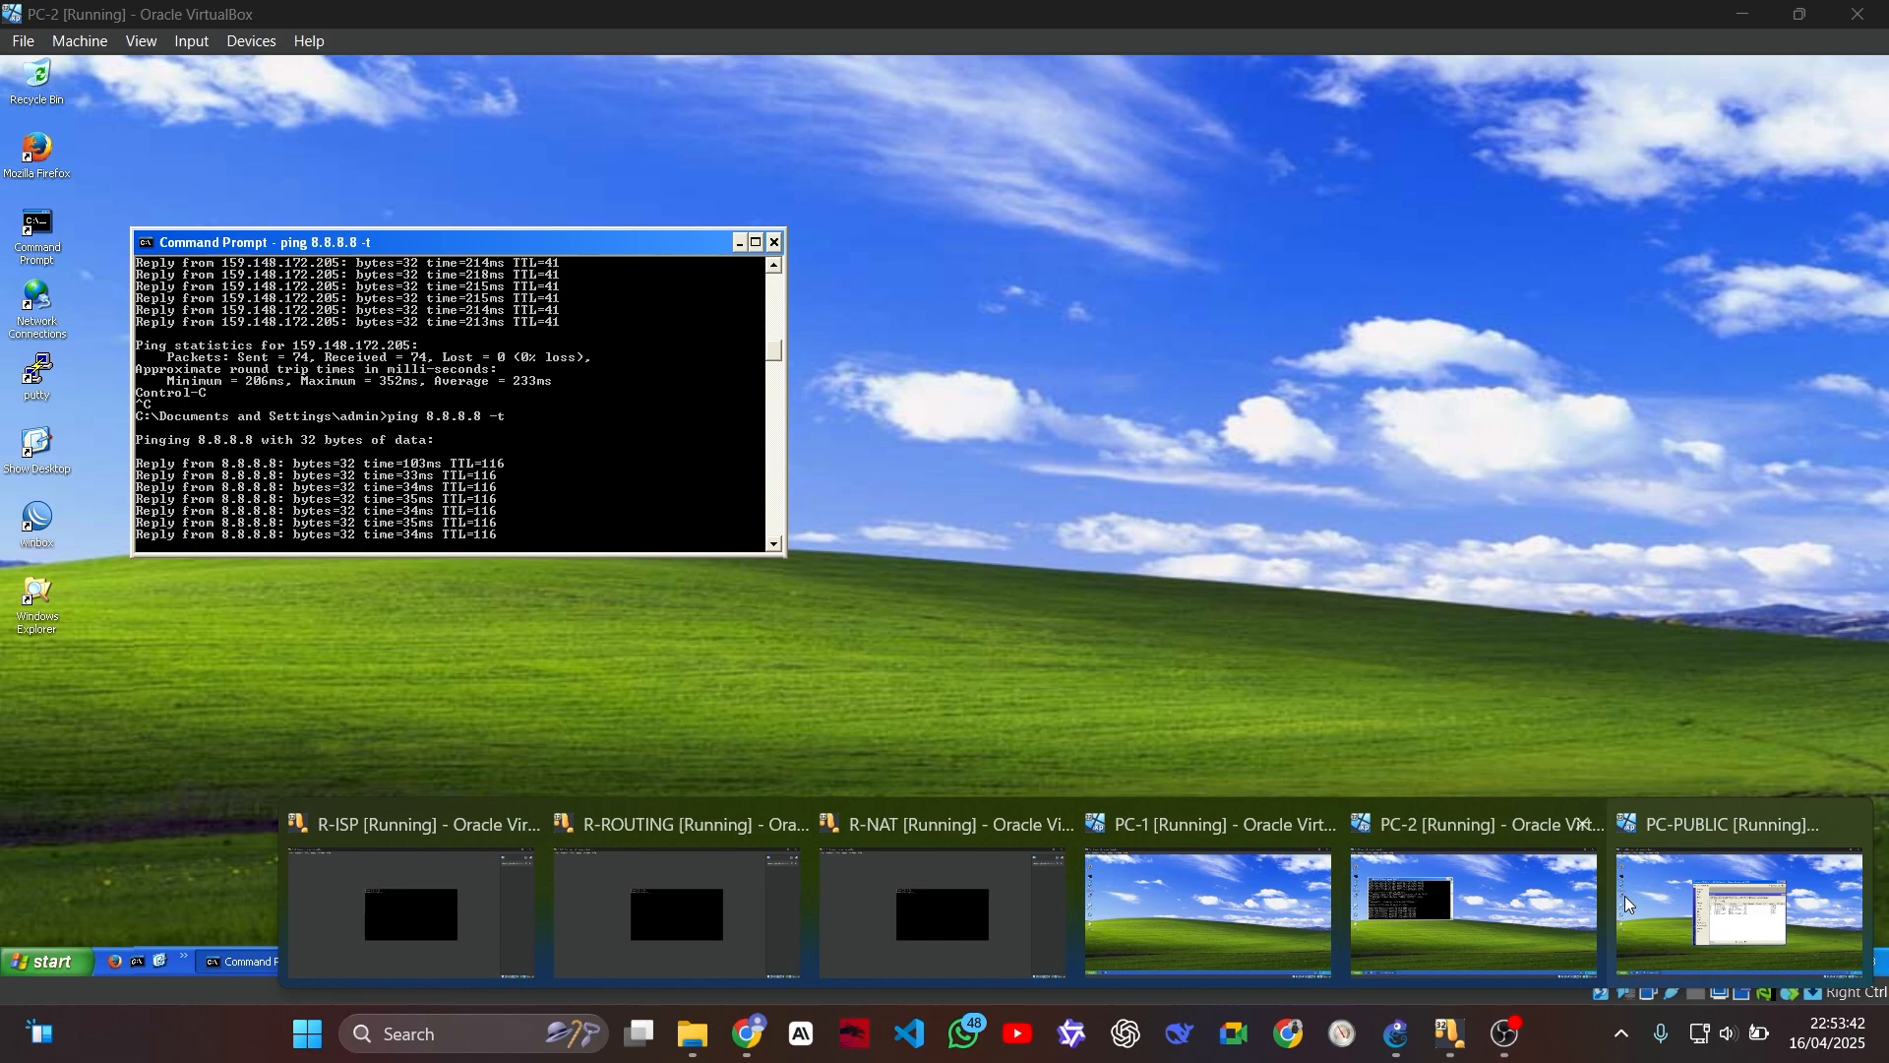
pyautogui.click(1653, 900)
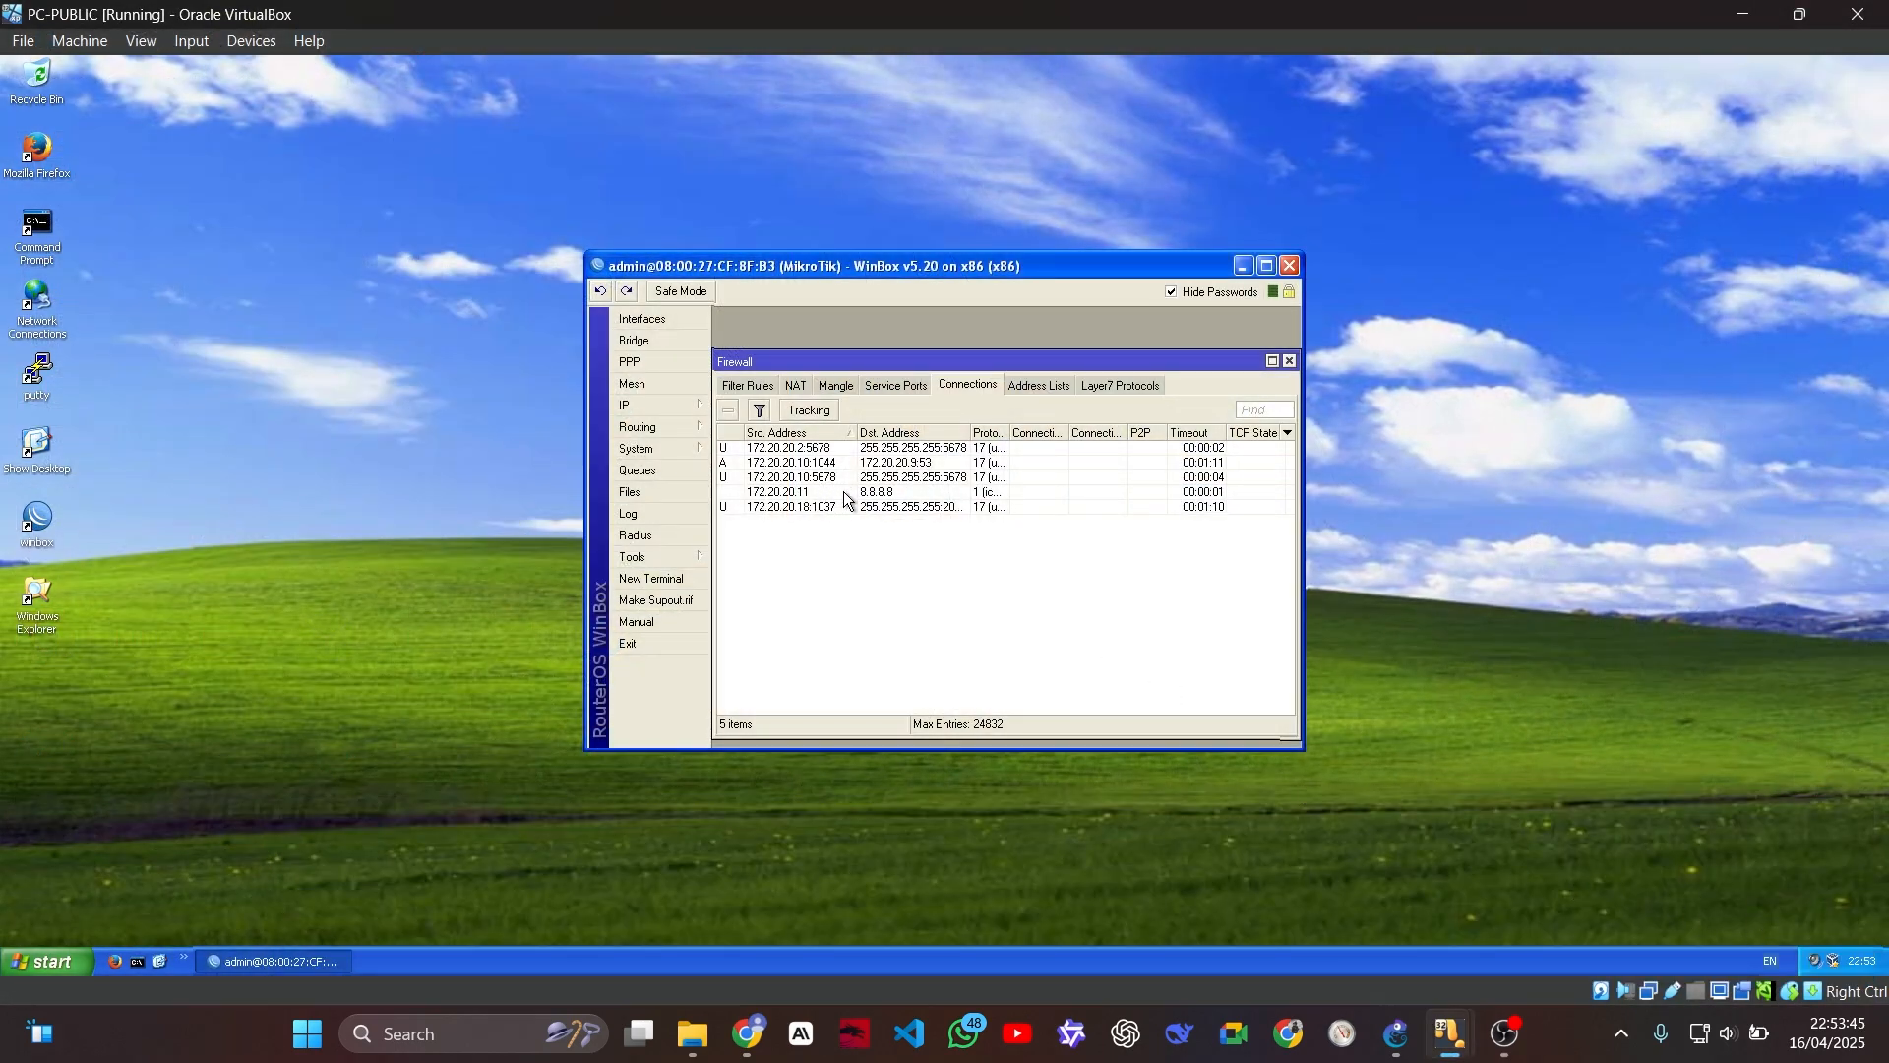
pyautogui.click(996, 492)
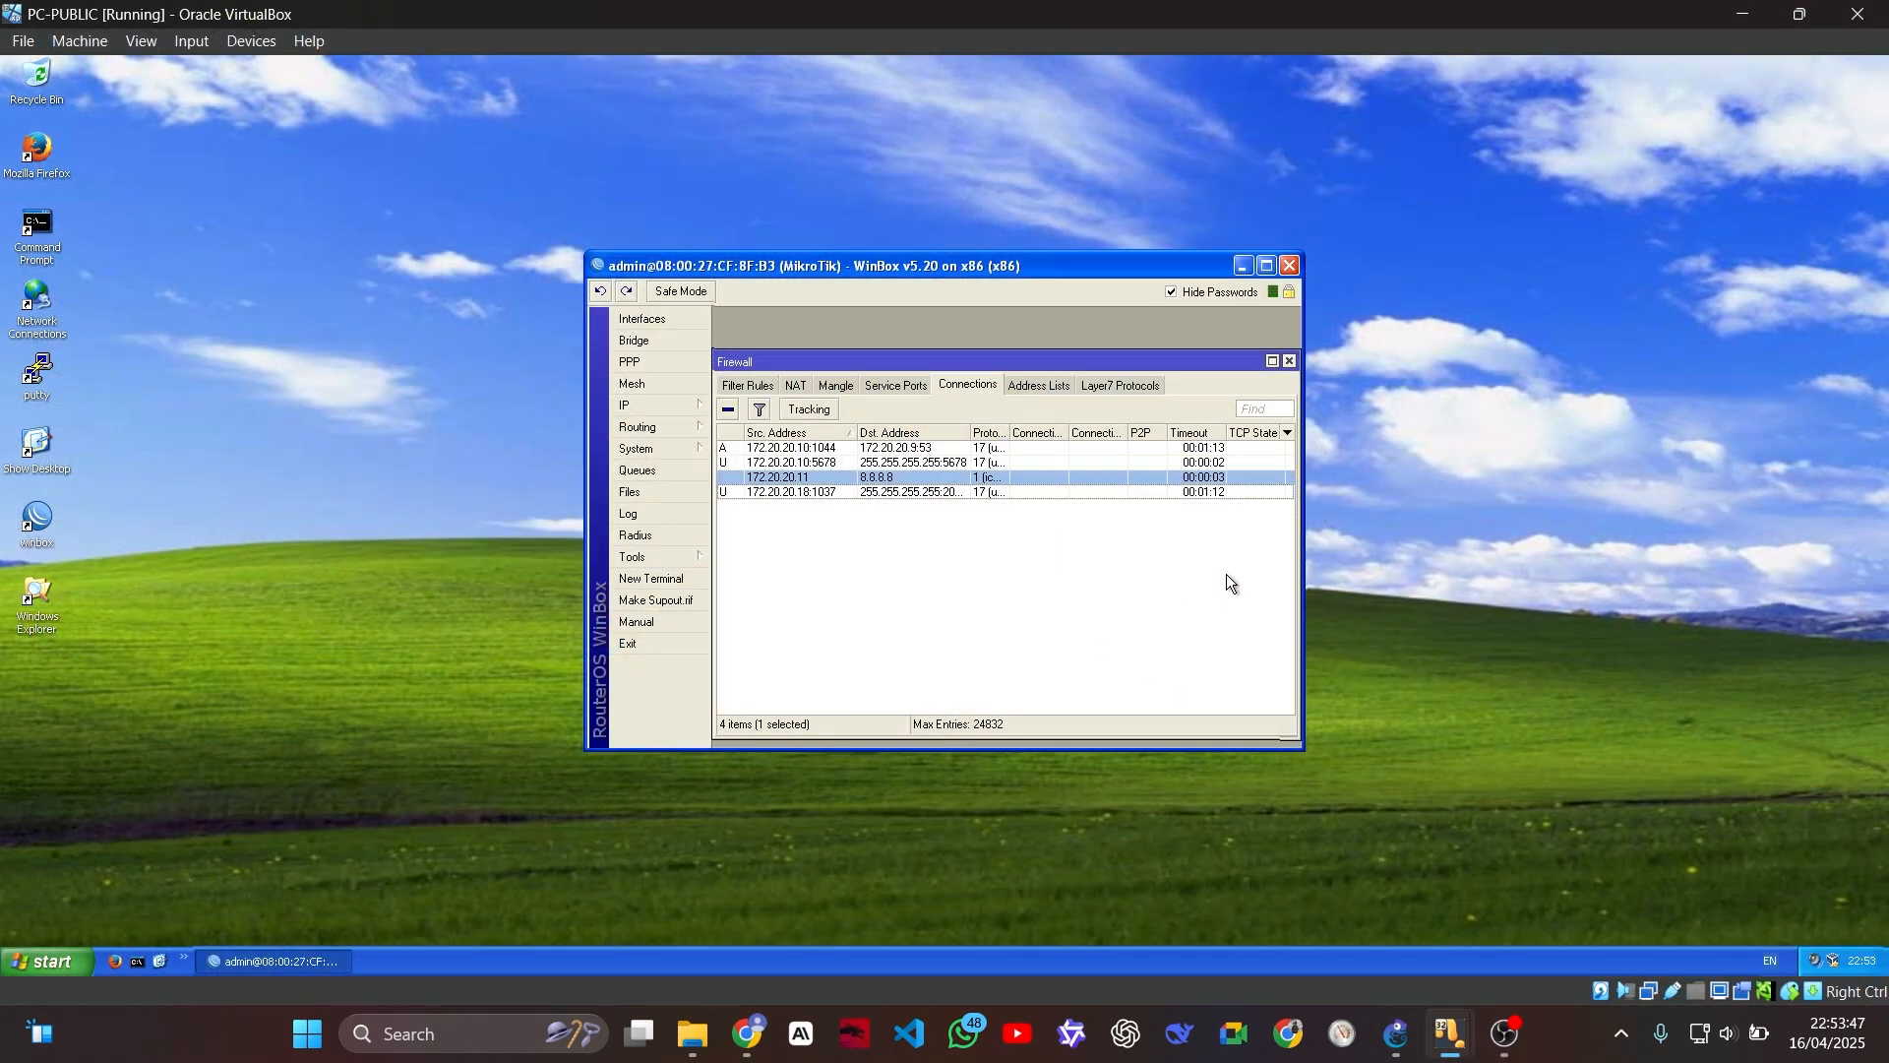